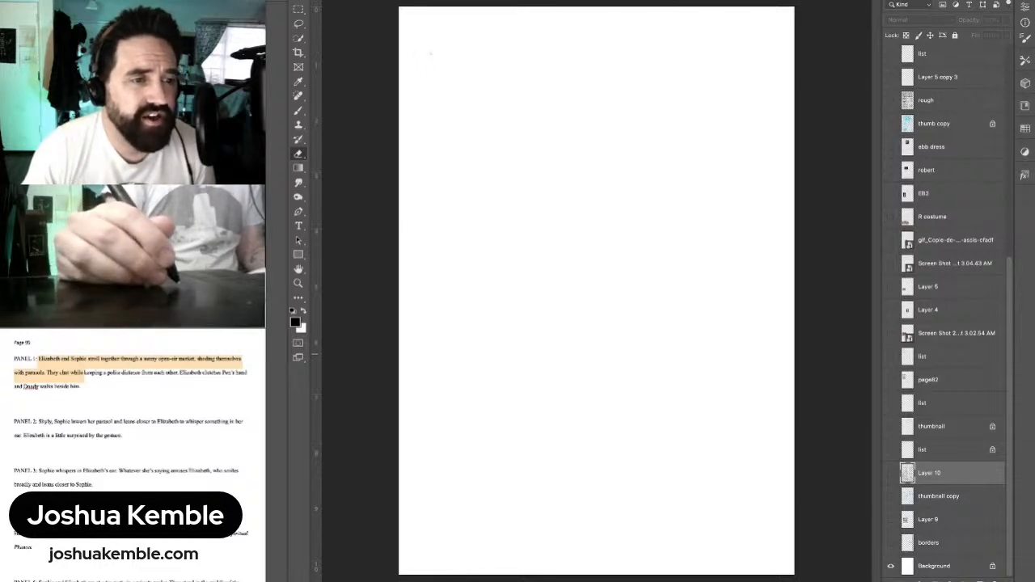
Step: Add a new empty layer directly above the Background layer and activate the Brush tool
left_click(103, 373)
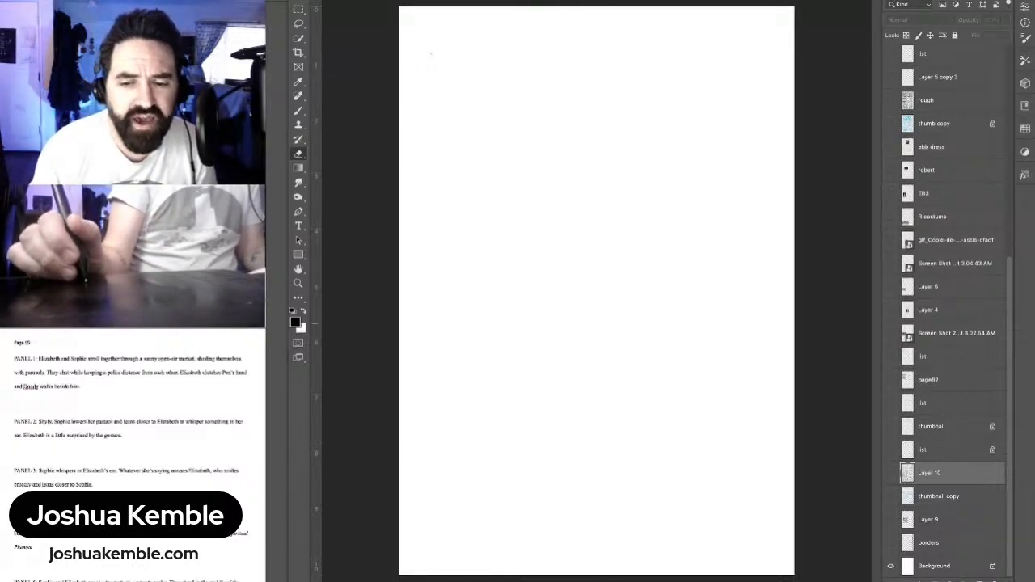
left_click(935, 566)
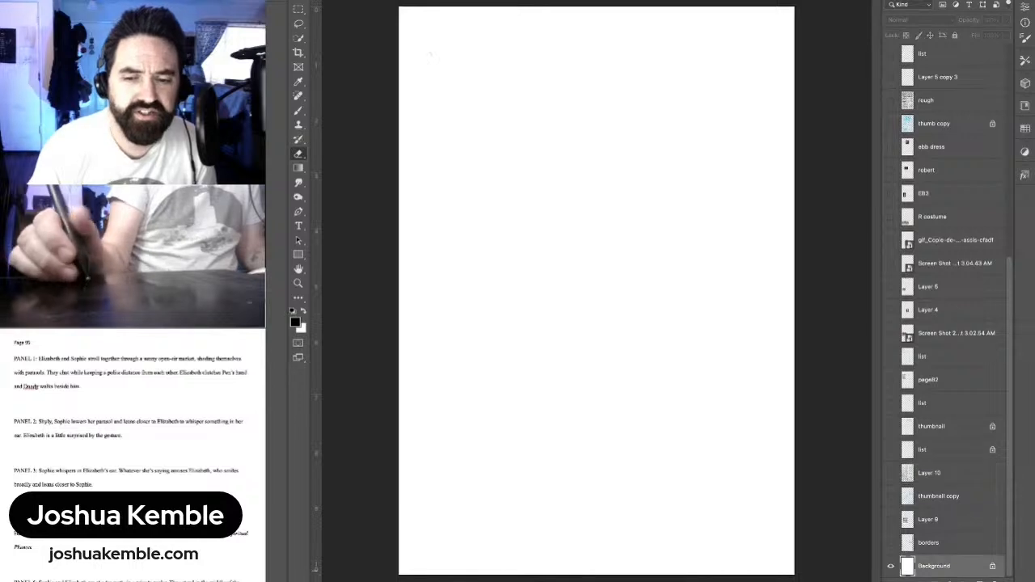
key("alt+shift+super+n")
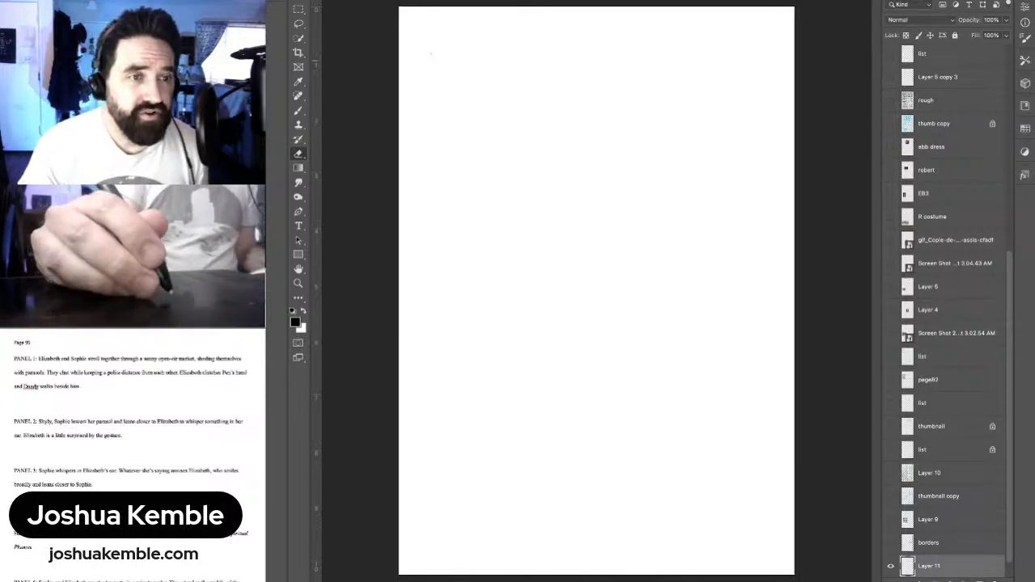
key("b")
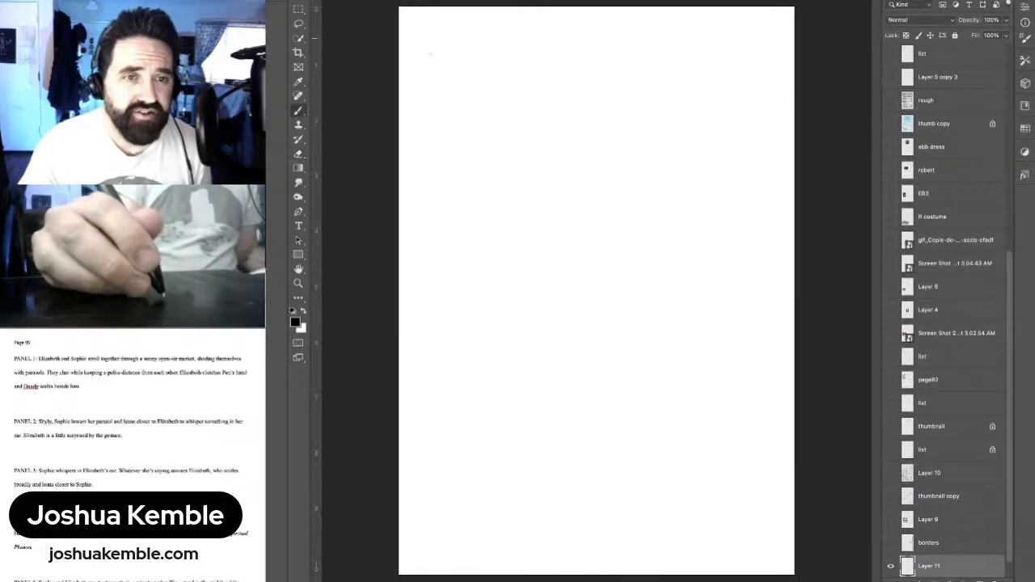
Step: Handwrite "1. EBB & S strolling together" near the page's upper edge as the first panel note
left_click_drag(426, 35, 591, 137)
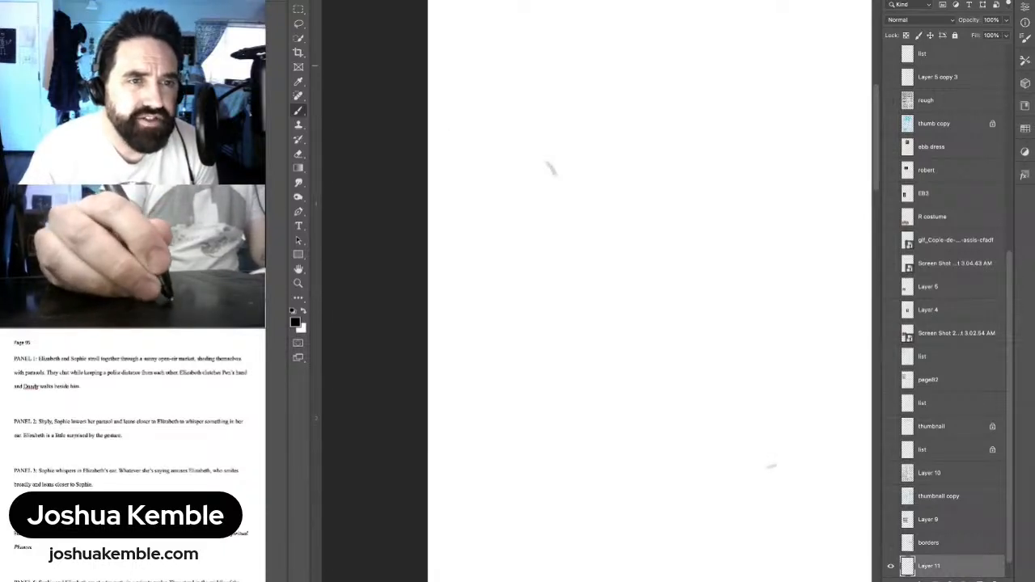
mouse_move(465, 39)
left_mouse_down()
mouse_move(465, 52)
mouse_move(501, 44)
left_mouse_up()
mouse_move(511, 36)
left_mouse_down()
mouse_move(512, 51)
mouse_move(552, 51)
left_mouse_up()
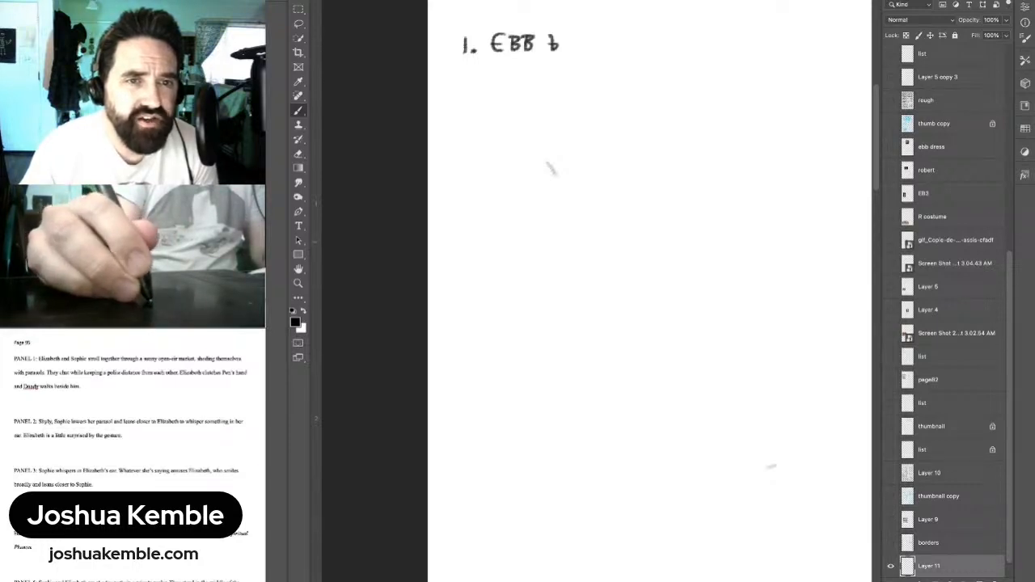
mouse_move(583, 30)
left_mouse_down()
mouse_move(571, 44)
mouse_move(623, 54)
left_mouse_up()
mouse_move(619, 42)
left_mouse_down()
mouse_move(645, 41)
mouse_move(652, 55)
left_mouse_up()
mouse_move(660, 29)
left_mouse_down()
mouse_move(660, 52)
mouse_move(684, 43)
left_mouse_up()
mouse_move(693, 40)
left_mouse_down()
mouse_move(688, 62)
mouse_move(714, 49)
left_mouse_up()
mouse_move(710, 40)
left_mouse_down()
mouse_move(726, 43)
mouse_move(726, 66)
mouse_move(749, 42)
mouse_move(751, 53)
left_mouse_up()
Step: Complete the first line of note 1 with the handwritten words "in open air market"
mouse_move(745, 42)
left_mouse_down()
mouse_move(775, 52)
mouse_move(797, 43)
mouse_move(674, 66)
left_mouse_up()
mouse_move(715, 57)
left_mouse_down()
mouse_move(833, 51)
mouse_move(703, 76)
left_mouse_up()
left_click(715, 52)
left_click_drag(731, 75, 750, 78)
left_click_drag(765, 71, 786, 77)
left_click_drag(797, 65, 797, 76)
mouse_move(799, 73)
left_mouse_down()
mouse_move(821, 74)
mouse_move(823, 59)
left_mouse_up()
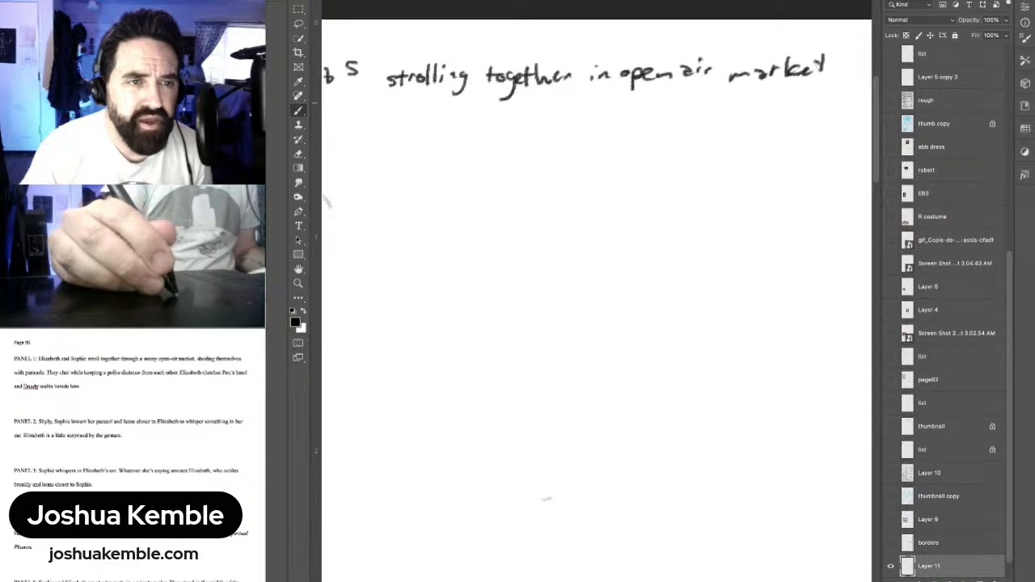
Step: Begin a second line under note 1 with the handwritten word "Pen"
left_click_drag(486, 203, 603, 207)
left_click_drag(409, 100, 408, 122)
left_click_drag(406, 100, 443, 119)
mouse_move(464, 107)
left_mouse_down()
mouse_move(463, 120)
mouse_move(488, 121)
left_mouse_up()
left_click(507, 115)
mouse_move(488, 102)
left_mouse_down()
mouse_move(489, 120)
mouse_move(518, 116)
mouse_move(537, 99)
mouse_move(548, 118)
mouse_move(558, 113)
left_mouse_up()
left_click_drag(562, 108, 559, 118)
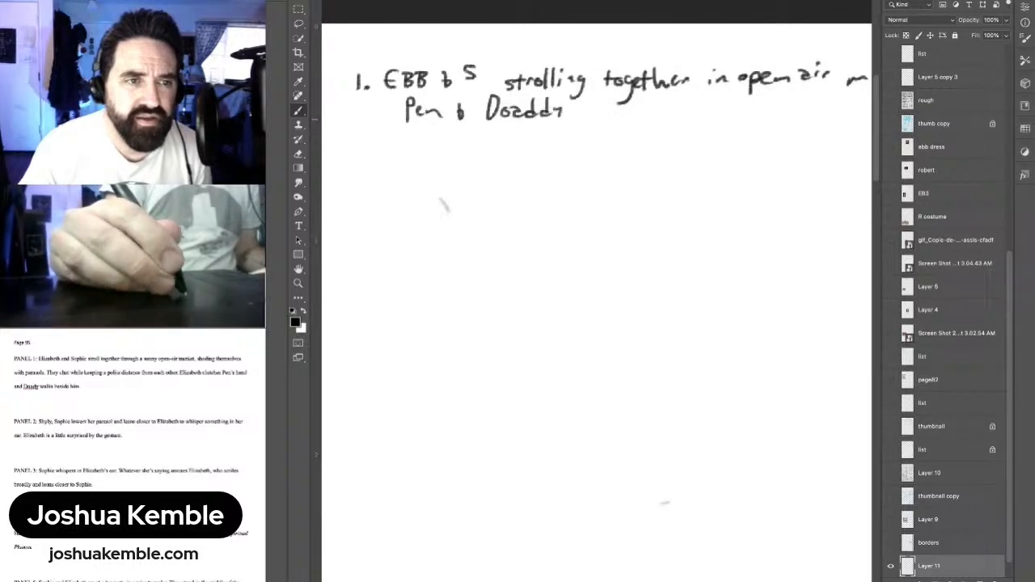
left_click_drag(349, 103, 352, 126)
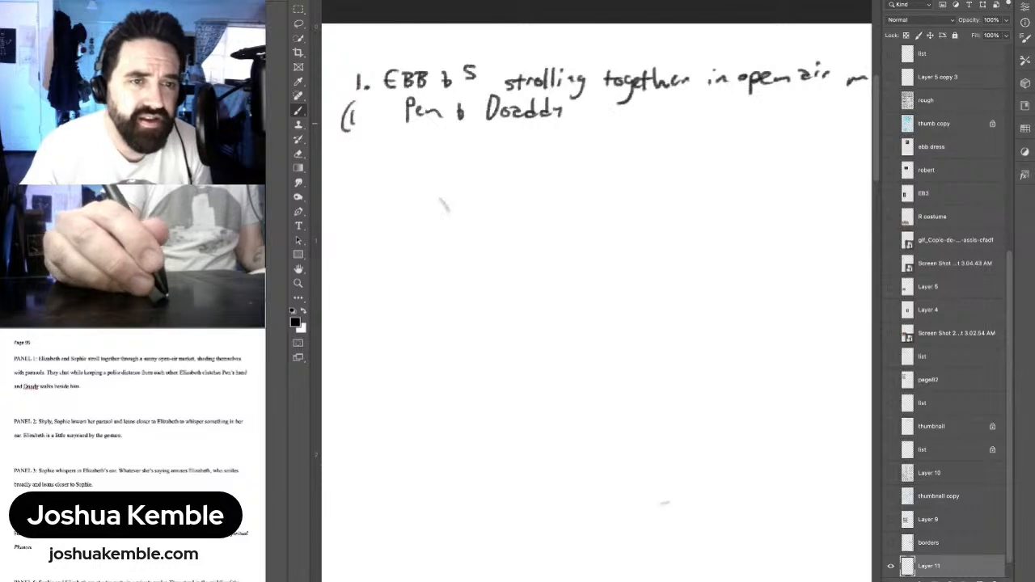
key("e")
mouse_move(458, 103)
left_mouse_down()
mouse_move(463, 122)
mouse_move(561, 108)
left_mouse_up()
mouse_move(346, 105)
left_mouse_down()
mouse_move(345, 129)
mouse_move(353, 126)
left_mouse_up()
key("b")
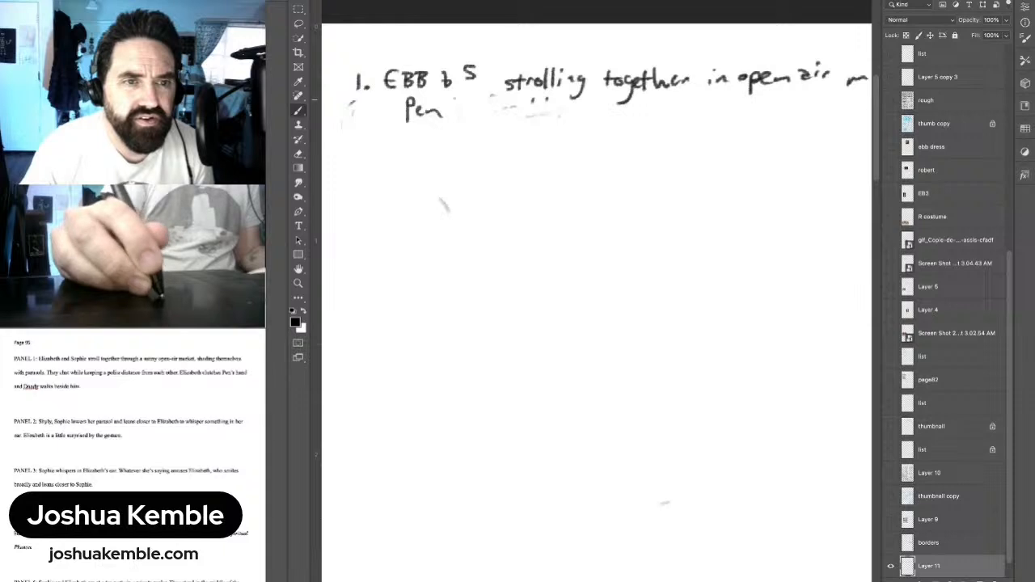
Step: Continue the second line of note 1 after "Pen" with the handwritten words "holding EBB hand,"
mouse_move(456, 97)
left_mouse_down()
mouse_move(466, 118)
mouse_move(503, 118)
left_mouse_up()
left_click_drag(507, 113, 528, 116)
left_click_drag(537, 110, 527, 139)
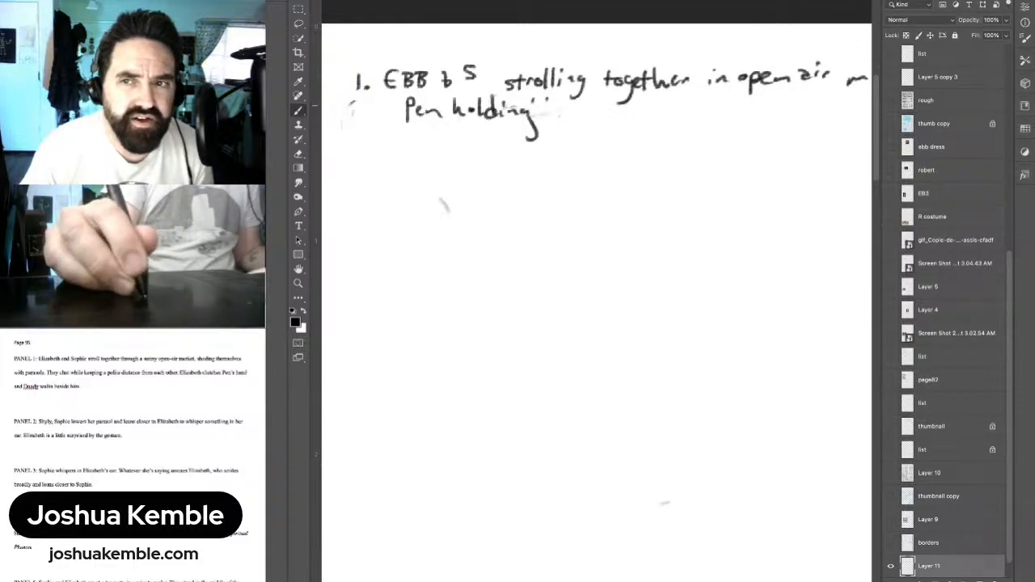
left_click_drag(550, 100, 562, 121)
mouse_move(568, 104)
left_mouse_down()
mouse_move(663, 117)
mouse_move(677, 102)
mouse_move(680, 123)
mouse_move(719, 118)
left_mouse_up()
Step: Finish note 1 with the handwritten words "Doady next to them." and underline "open air market" in the line above
left_click_drag(733, 108, 755, 117)
left_click_drag(765, 109, 760, 119)
mouse_move(770, 98)
left_mouse_down()
mouse_move(772, 118)
mouse_move(815, 114)
left_mouse_up()
mouse_move(817, 108)
left_mouse_down()
mouse_move(828, 104)
mouse_move(828, 113)
left_mouse_up()
left_click_drag(834, 95, 836, 116)
mouse_move(830, 105)
left_mouse_down()
mouse_move(841, 103)
mouse_move(724, 136)
left_mouse_up()
mouse_move(749, 115)
left_mouse_down()
mouse_move(747, 129)
mouse_move(754, 122)
left_mouse_up()
mouse_move(759, 120)
left_mouse_down()
mouse_move(782, 132)
mouse_move(791, 119)
left_mouse_up()
mouse_move(794, 110)
left_mouse_down()
mouse_move(805, 128)
mouse_move(843, 126)
left_mouse_up()
left_click(845, 124)
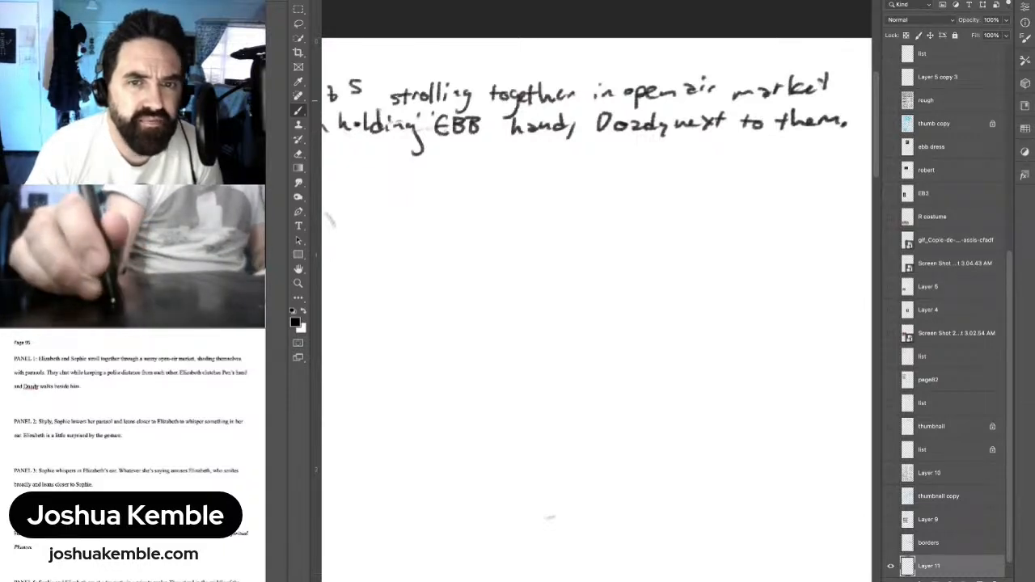
left_click_drag(625, 101, 824, 99)
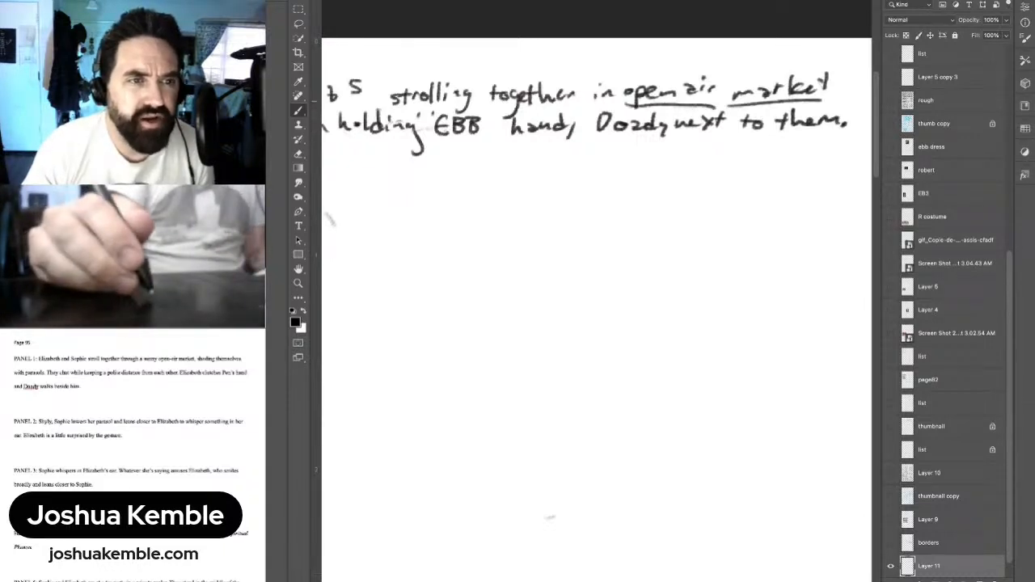
Step: Start the second panel note below with the handwritten text "2. Same shot"
left_click_drag(566, 291, 656, 281)
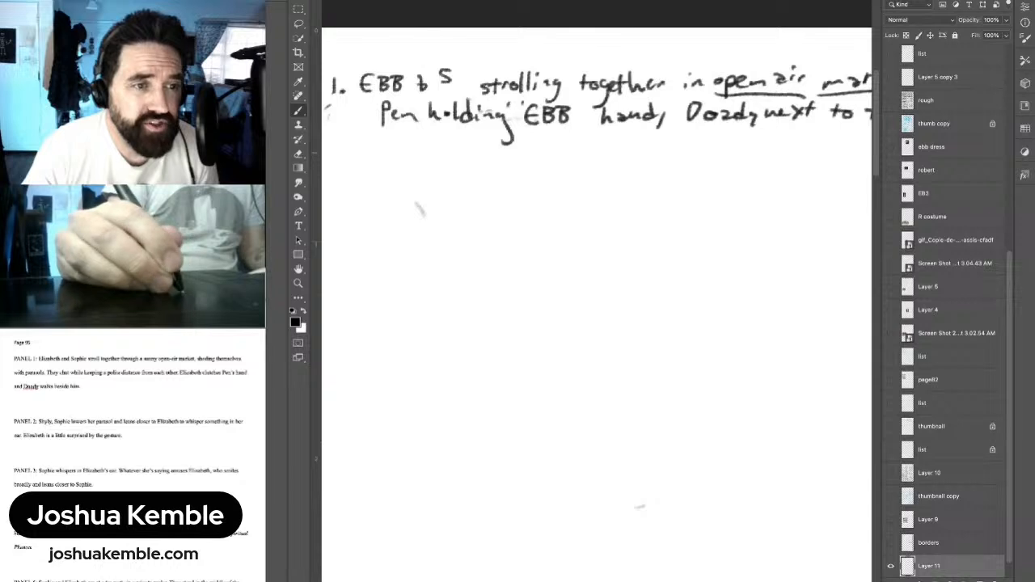
left_click_drag(334, 156, 346, 153)
left_click(351, 176)
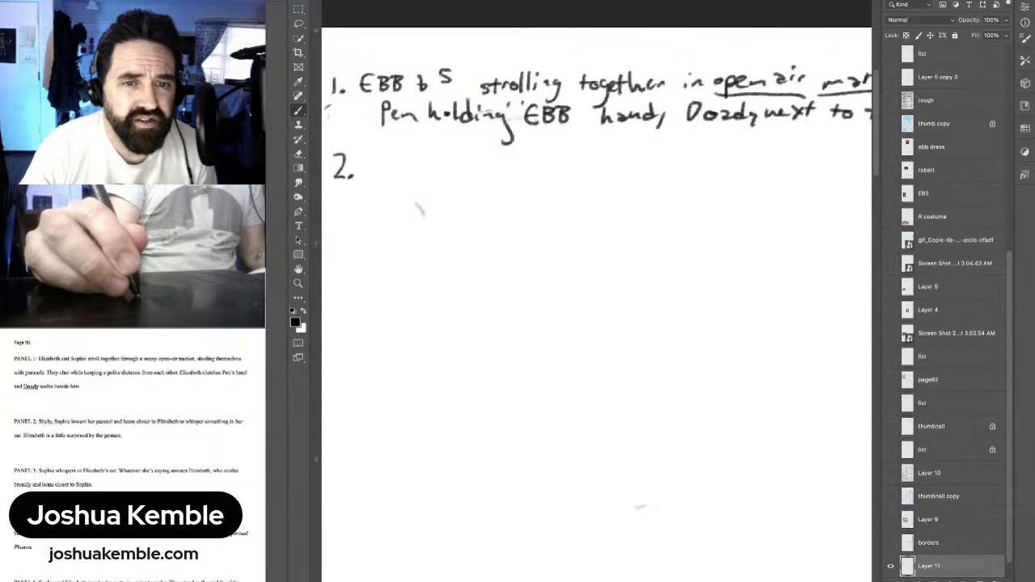
mouse_move(370, 158)
left_mouse_down()
mouse_move(361, 172)
mouse_move(482, 163)
left_mouse_up()
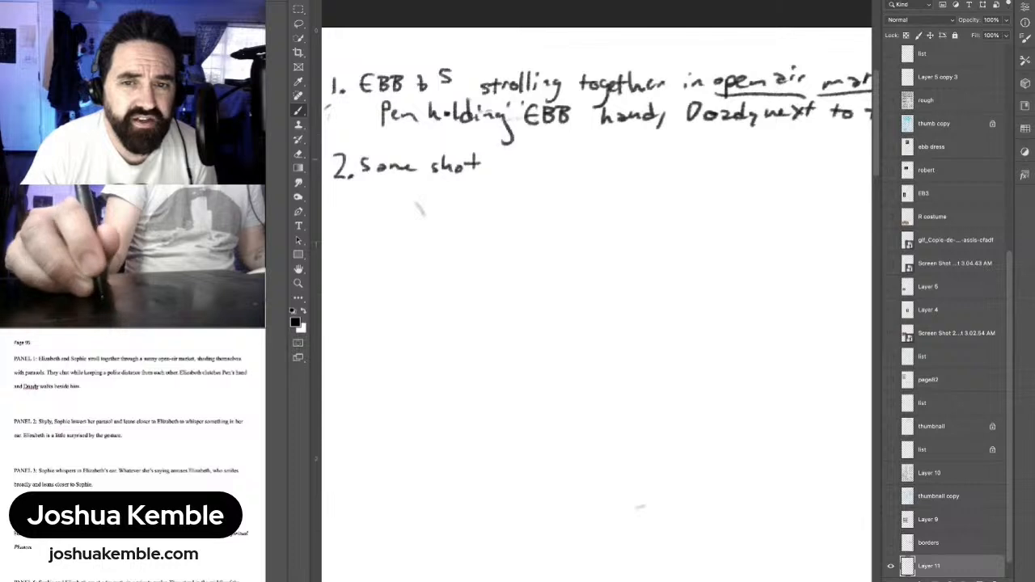
Step: Continue note 2 on the same line with the handwritten sentence "Sophie leans to whisper to EBB."
mouse_move(554, 154)
left_mouse_down()
mouse_move(541, 172)
mouse_move(563, 165)
mouse_move(573, 182)
mouse_move(583, 174)
left_mouse_up()
left_click_drag(582, 167, 700, 170)
left_click(597, 157)
left_click_drag(692, 160, 749, 157)
left_click_drag(752, 149, 772, 166)
left_click_drag(780, 159, 786, 174)
mouse_move(786, 159)
left_mouse_down()
mouse_move(824, 163)
mouse_move(590, 190)
mouse_move(604, 184)
left_mouse_up()
left_click_drag(599, 173, 656, 184)
mouse_move(657, 167)
left_mouse_down()
mouse_move(659, 183)
mouse_move(675, 184)
left_mouse_up()
left_click_drag(675, 167, 679, 183)
left_click(695, 181)
Step: Add a second line to note 2 reading "EBB suprized by gesture"
left_click_drag(501, 223, 683, 186)
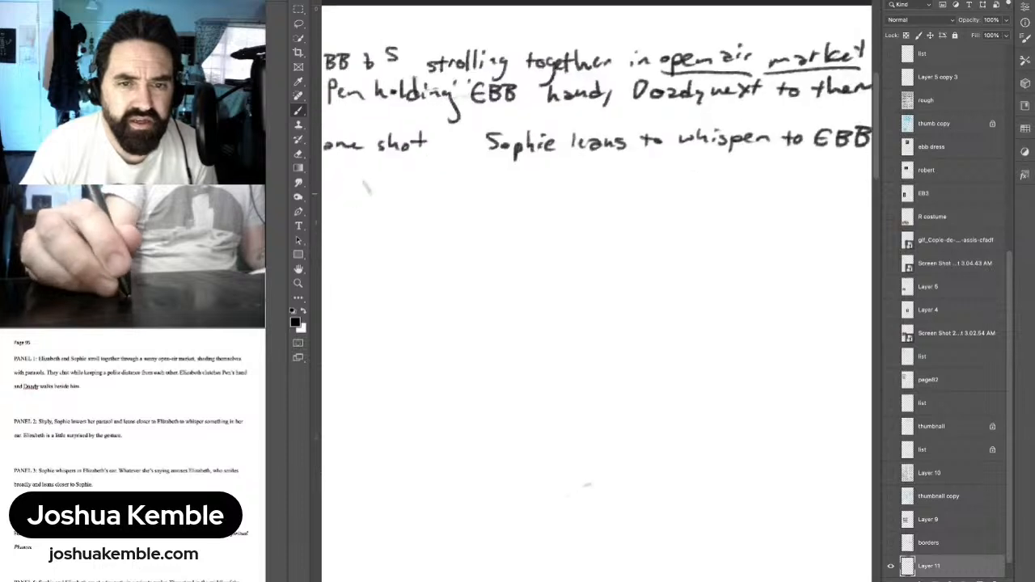
left_click_drag(518, 194, 621, 189)
mouse_move(432, 166)
left_mouse_down()
mouse_move(421, 178)
mouse_move(433, 180)
left_mouse_up()
mouse_move(420, 174)
left_mouse_down()
mouse_move(447, 170)
mouse_move(437, 167)
left_mouse_up()
mouse_move(453, 168)
left_mouse_down()
mouse_move(477, 186)
mouse_move(504, 179)
mouse_move(509, 189)
mouse_move(534, 170)
mouse_move(538, 180)
left_mouse_up()
mouse_move(540, 171)
left_mouse_down()
mouse_move(551, 180)
mouse_move(574, 161)
mouse_move(590, 185)
mouse_move(616, 193)
mouse_move(644, 174)
mouse_move(641, 192)
mouse_move(659, 176)
left_mouse_up()
mouse_move(665, 173)
left_mouse_down()
mouse_move(670, 185)
mouse_move(686, 173)
left_mouse_up()
left_click_drag(687, 173, 719, 175)
left_click_drag(721, 174, 732, 172)
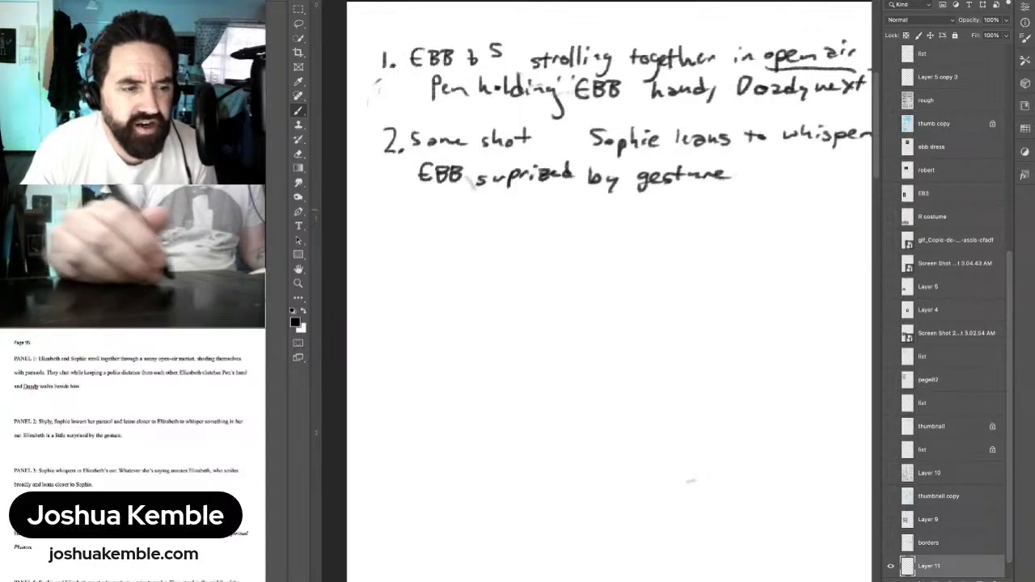
Step: Handwrite "3. Sophie whispering, EBB" as the third panel note, with a small "same shot" above the line
left_click_drag(381, 209, 380, 227)
left_click(404, 226)
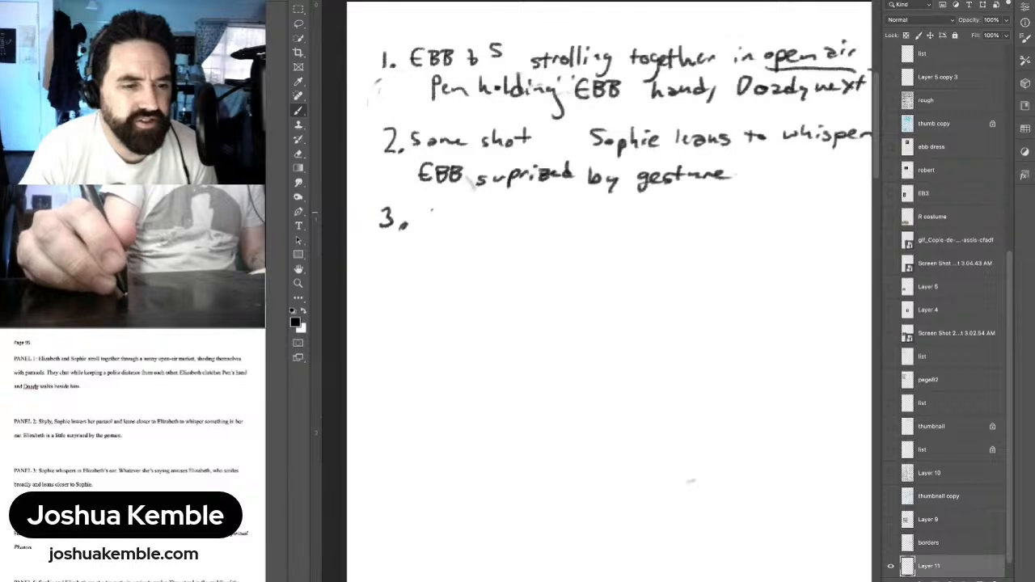
mouse_move(432, 210)
left_mouse_down()
mouse_move(421, 227)
mouse_move(441, 220)
mouse_move(452, 233)
mouse_move(527, 213)
mouse_move(553, 224)
mouse_move(592, 216)
mouse_move(626, 225)
mouse_move(614, 241)
mouse_move(633, 236)
left_mouse_up()
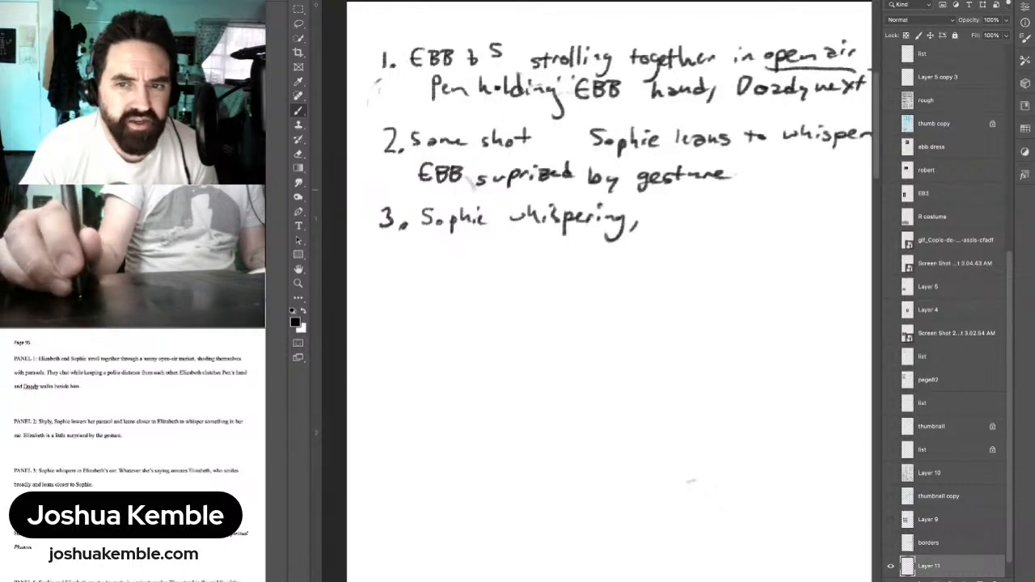
left_click_drag(680, 201, 678, 207)
mouse_move(692, 200)
left_mouse_down()
mouse_move(692, 218)
mouse_move(715, 216)
left_mouse_up()
mouse_move(490, 201)
left_mouse_down()
mouse_move(484, 209)
mouse_move(535, 203)
left_mouse_up()
mouse_move(544, 186)
left_mouse_down()
mouse_move(549, 201)
mouse_move(575, 193)
left_mouse_up()
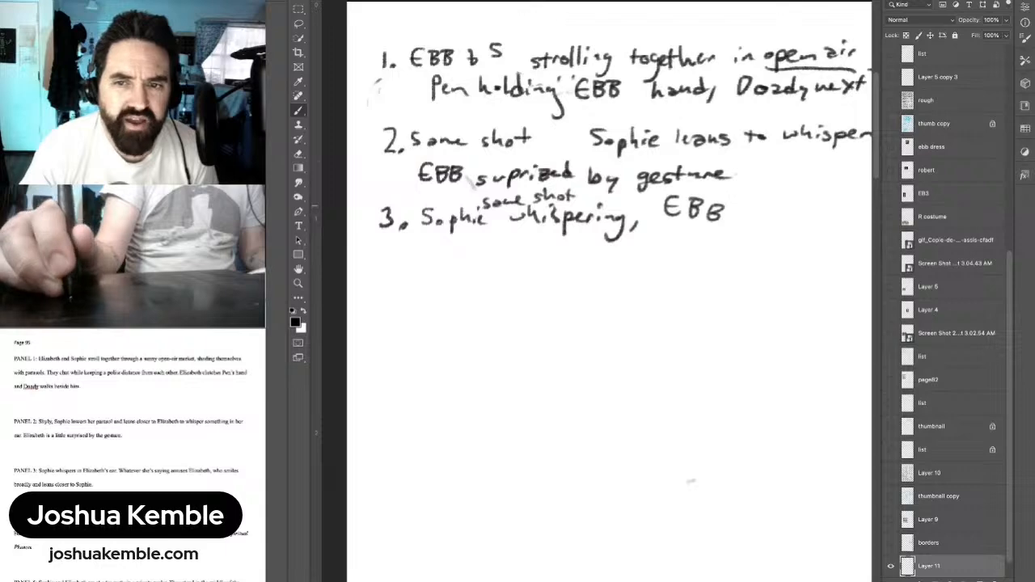
Step: Complete note 3 after "EBB" with the handwritten words "smiles/leaning closer."
mouse_move(746, 205)
left_mouse_down()
mouse_move(738, 215)
mouse_move(802, 212)
mouse_move(818, 246)
mouse_move(655, 248)
left_mouse_up()
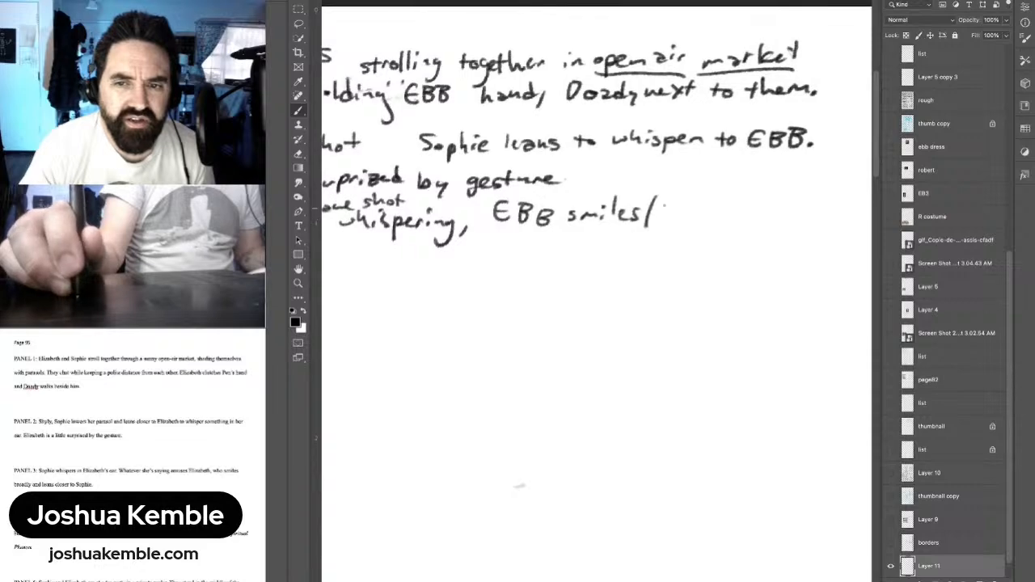
left_click_drag(664, 206, 661, 222)
mouse_move(670, 219)
left_mouse_down()
mouse_move(718, 207)
mouse_move(736, 215)
mouse_move(718, 233)
mouse_move(749, 217)
left_mouse_up()
mouse_move(767, 196)
left_mouse_down()
mouse_move(760, 216)
mouse_move(773, 210)
left_mouse_up()
mouse_move(798, 204)
left_mouse_down()
mouse_move(783, 215)
mouse_move(806, 215)
left_mouse_up()
left_click_drag(807, 217, 819, 207)
left_click(823, 216)
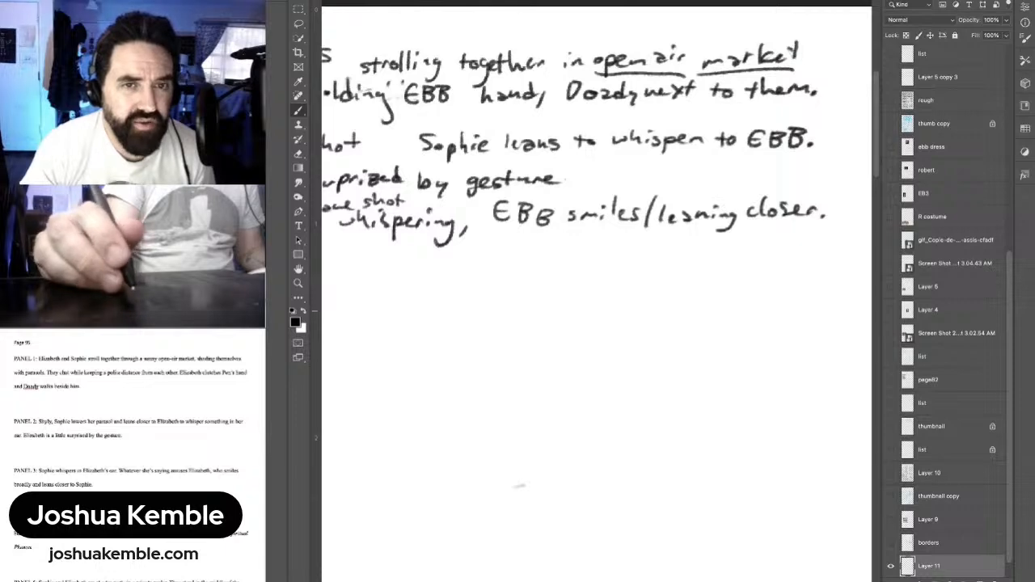
Step: Start the fourth panel note below with the handwritten text "4. S & EBB"
left_click_drag(517, 485, 641, 447)
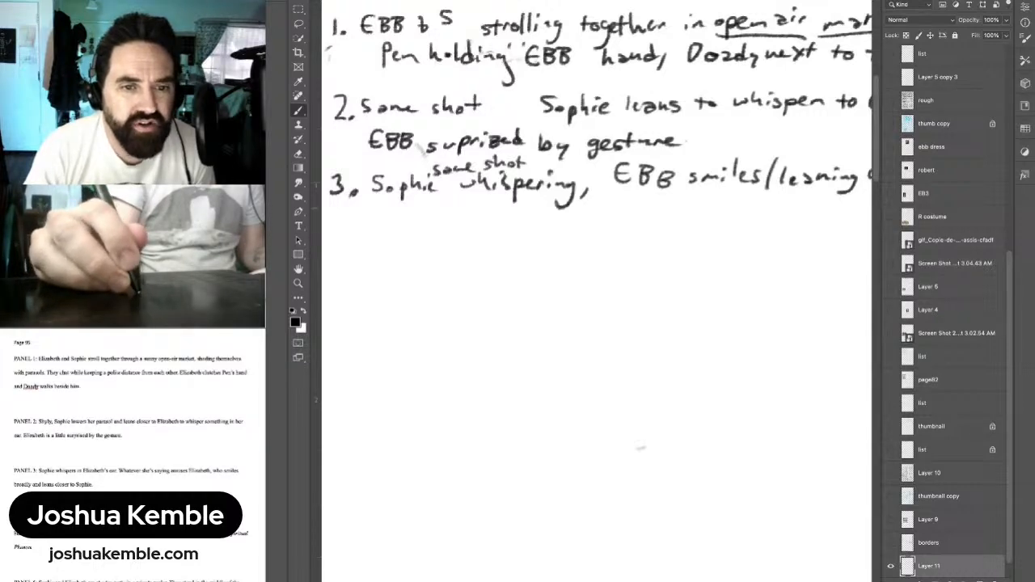
mouse_move(334, 213)
left_mouse_down()
mouse_move(345, 238)
mouse_move(418, 229)
left_mouse_up()
left_click(351, 241)
mouse_move(412, 222)
left_mouse_down()
mouse_move(415, 242)
mouse_move(444, 228)
mouse_move(458, 244)
left_mouse_up()
mouse_move(438, 236)
left_mouse_down()
mouse_move(471, 241)
mouse_move(468, 233)
left_mouse_up()
left_click_drag(480, 222, 482, 244)
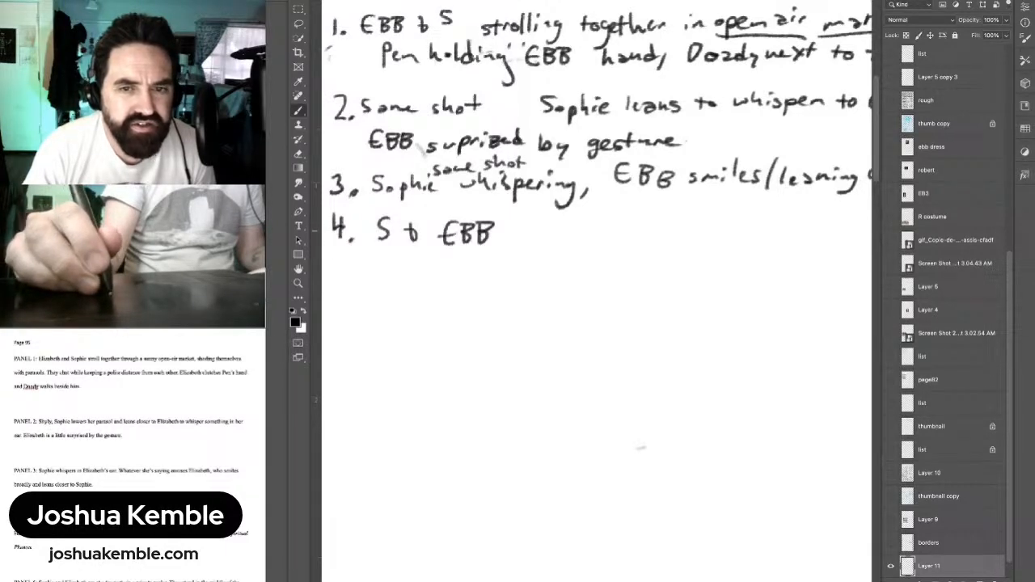
Step: Continue note 4 with the handwritten words "siting on Sofa at Casa Guidi"
mouse_move(532, 229)
left_mouse_down()
mouse_move(524, 241)
mouse_move(561, 230)
mouse_move(576, 244)
mouse_move(670, 225)
left_mouse_up()
mouse_move(689, 209)
left_mouse_down()
mouse_move(682, 236)
mouse_move(690, 223)
left_mouse_up()
mouse_move(700, 225)
left_mouse_down()
mouse_move(696, 233)
mouse_move(735, 235)
left_mouse_up()
mouse_move(747, 214)
left_mouse_down()
mouse_move(746, 233)
mouse_move(755, 222)
mouse_move(533, 263)
left_mouse_up()
mouse_move(586, 228)
left_mouse_down()
mouse_move(584, 247)
mouse_move(610, 236)
mouse_move(698, 246)
left_mouse_up()
left_click(676, 228)
left_click(700, 229)
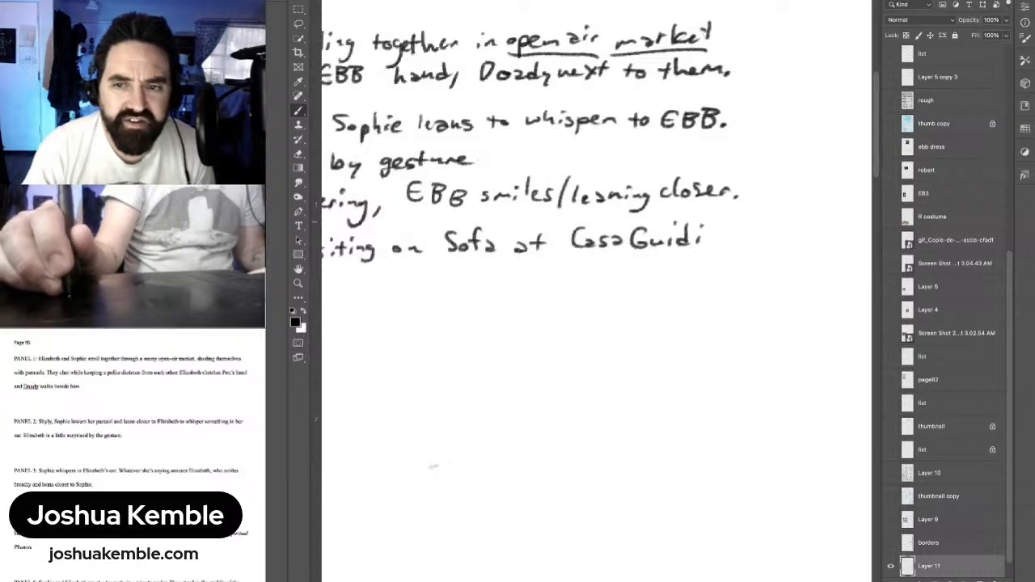
Step: Finish note 4 with "faces" at the line's end and "behind periodical." on a second line
mouse_move(733, 215)
left_mouse_down()
mouse_move(725, 239)
mouse_move(738, 242)
left_mouse_up()
left_click_drag(758, 234, 750, 243)
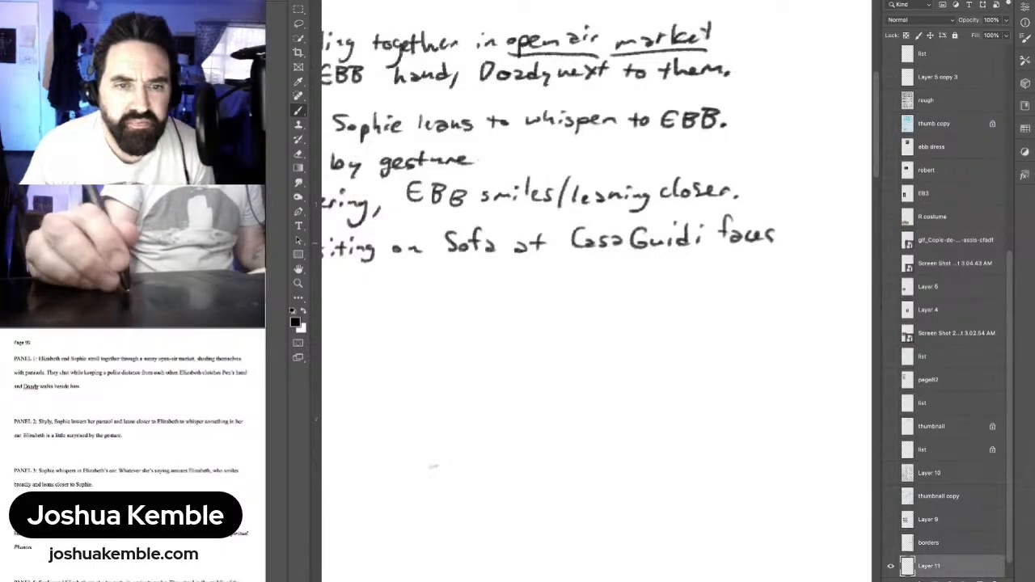
left_click_drag(433, 467, 674, 415)
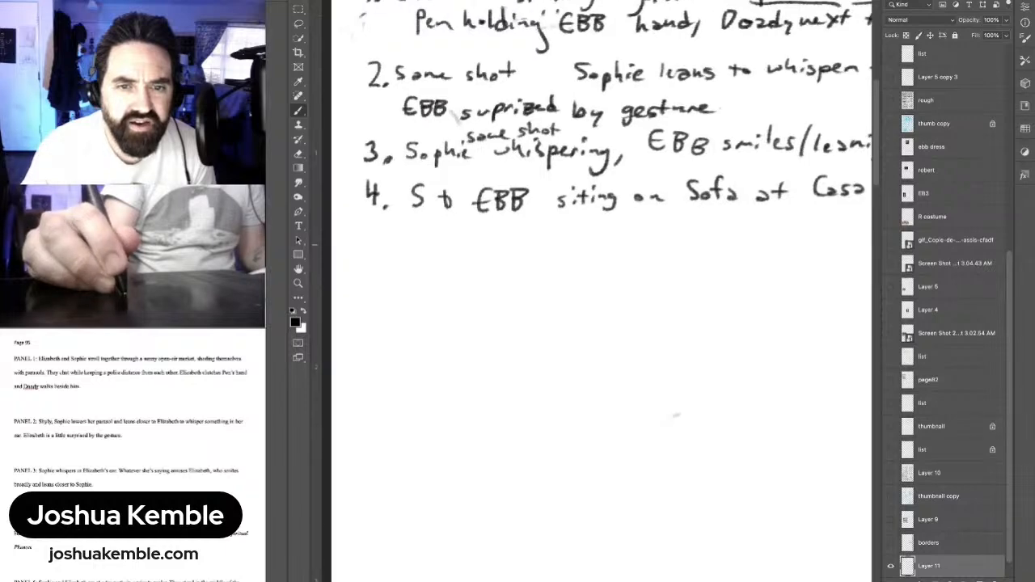
mouse_move(417, 221)
left_mouse_down()
mouse_move(415, 241)
mouse_move(472, 242)
left_mouse_up()
left_click_drag(483, 223, 477, 245)
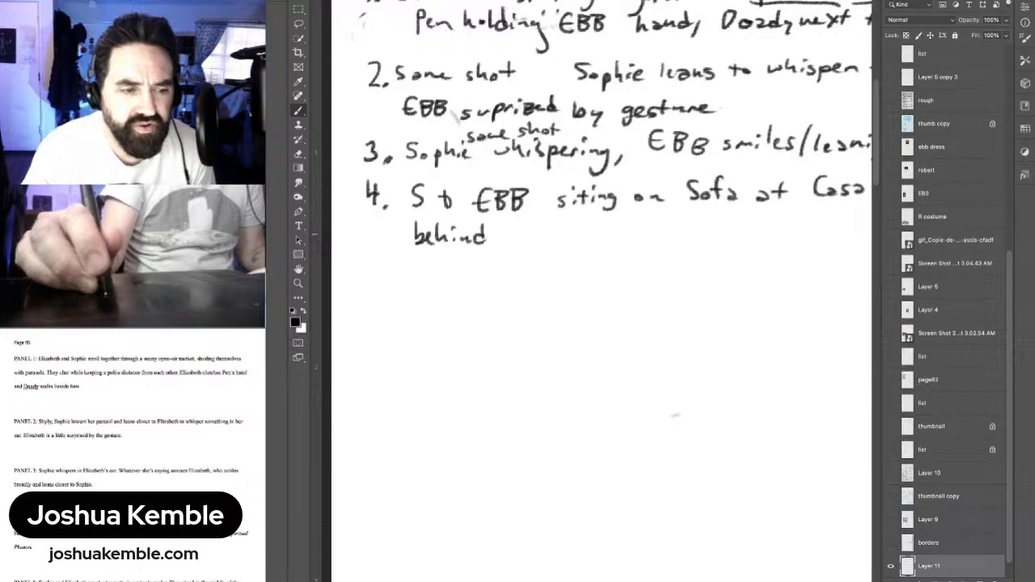
left_click_drag(512, 233, 512, 255)
mouse_move(514, 236)
left_mouse_down()
mouse_move(546, 231)
mouse_move(553, 243)
left_mouse_up()
mouse_move(553, 226)
left_mouse_down()
mouse_move(566, 232)
mouse_move(584, 221)
mouse_move(589, 239)
mouse_move(618, 241)
left_mouse_up()
mouse_move(630, 218)
left_mouse_down()
mouse_move(630, 241)
mouse_move(642, 241)
left_mouse_up()
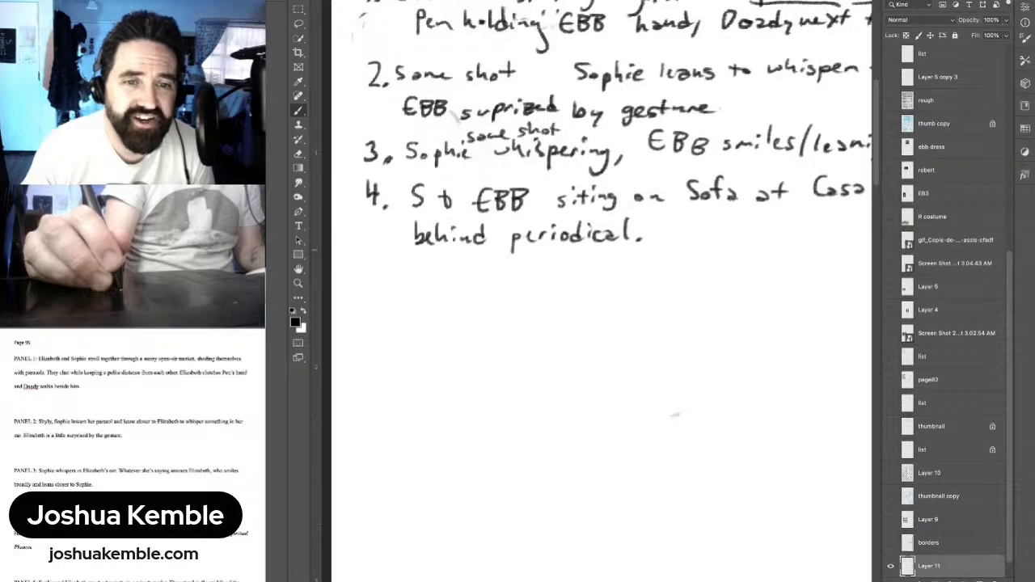
Step: Start the fifth panel note below note 4 with the handwritten text "5. S & E at"
left_click_drag(378, 247, 368, 268)
left_click(385, 269)
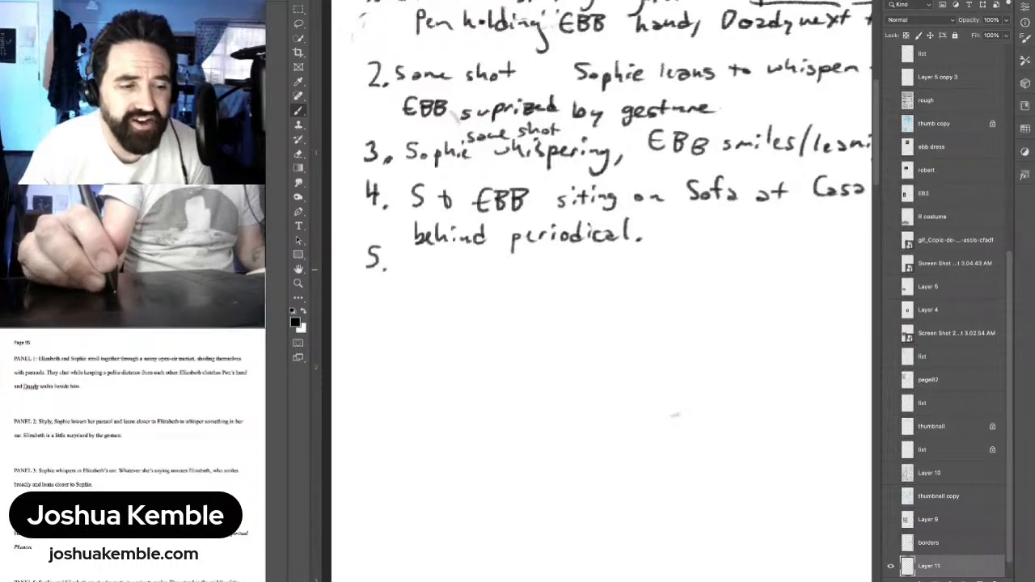
scroll(602, 291, "down", 3)
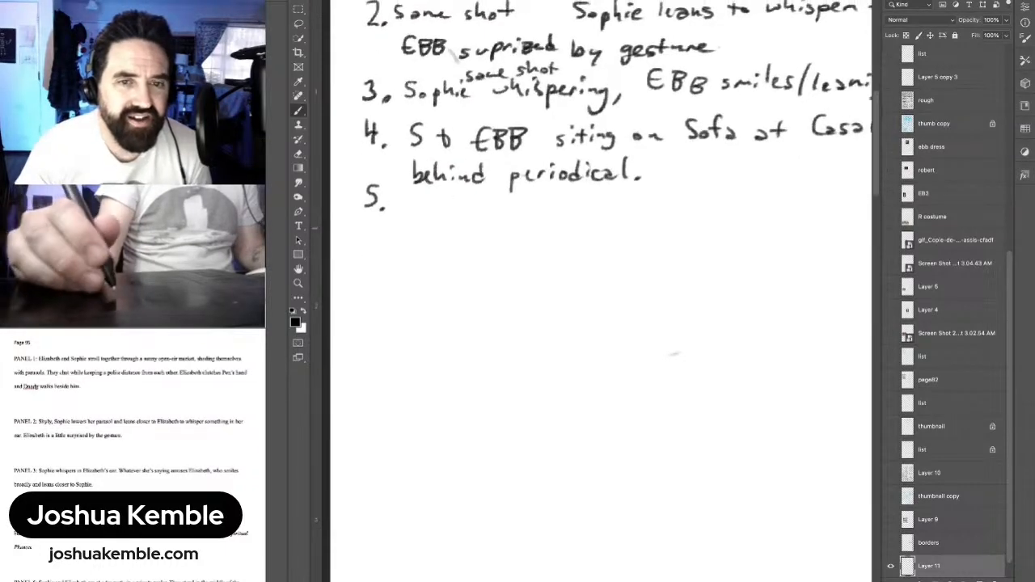
left_click_drag(674, 353, 677, 341)
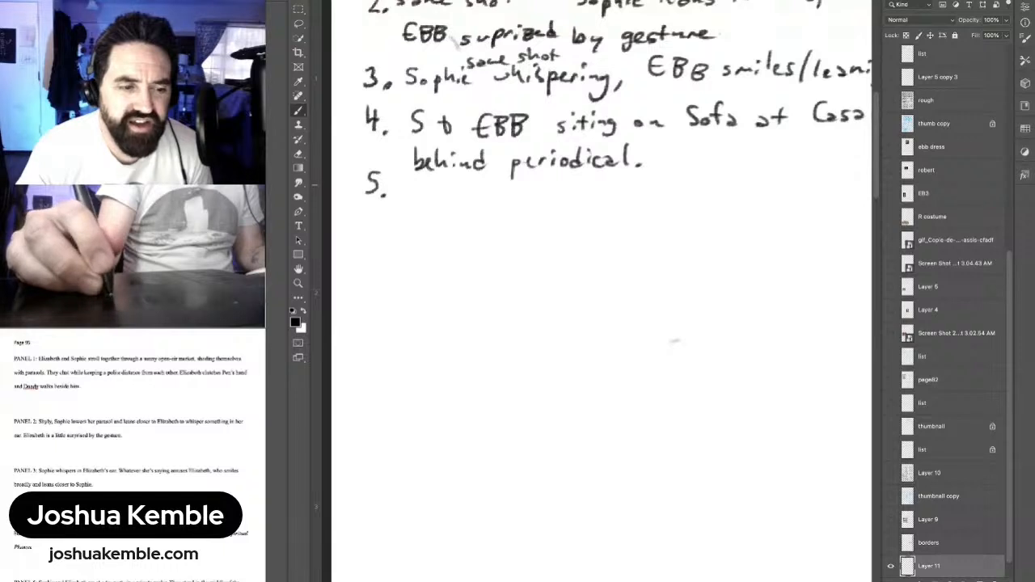
mouse_move(410, 181)
left_mouse_down()
mouse_move(400, 196)
mouse_move(435, 196)
mouse_move(434, 180)
mouse_move(476, 199)
mouse_move(474, 190)
mouse_move(523, 203)
left_mouse_up()
Step: Complete note 5 with the handwritten words "tea party (patio)"
mouse_move(514, 195)
left_mouse_down()
mouse_move(560, 203)
mouse_move(566, 193)
left_mouse_up()
left_click_drag(564, 197, 574, 199)
left_click_drag(582, 192, 598, 211)
left_click_drag(598, 193, 599, 203)
left_click_drag(612, 193, 636, 197)
mouse_move(639, 200)
left_mouse_down()
mouse_move(645, 186)
mouse_move(651, 202)
left_mouse_up()
mouse_move(644, 191)
left_mouse_down()
mouse_move(657, 191)
mouse_move(665, 212)
mouse_move(674, 196)
left_mouse_up()
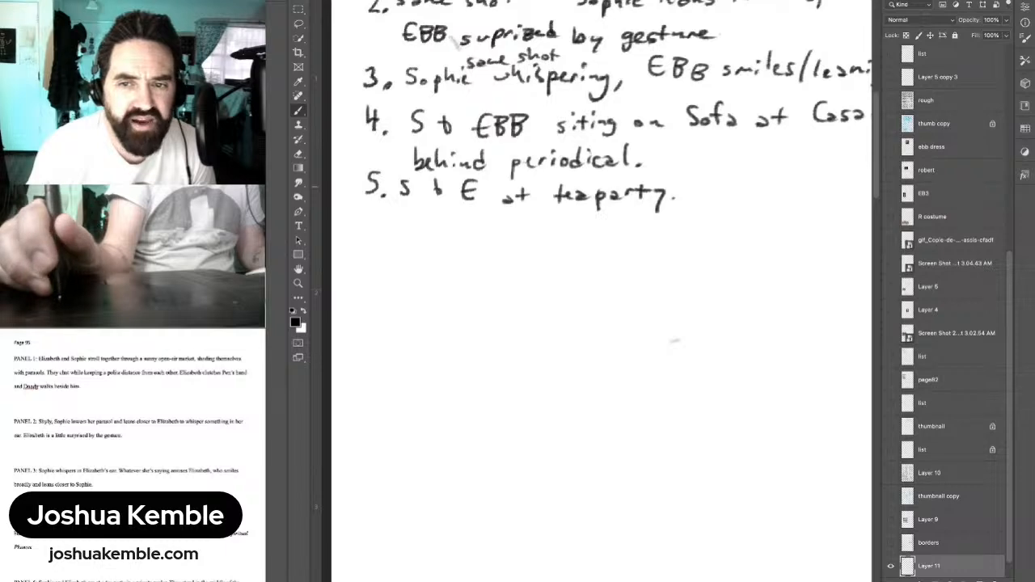
mouse_move(675, 181)
left_mouse_down()
mouse_move(682, 212)
mouse_move(691, 194)
mouse_move(742, 189)
left_mouse_up()
left_click_drag(752, 172, 750, 200)
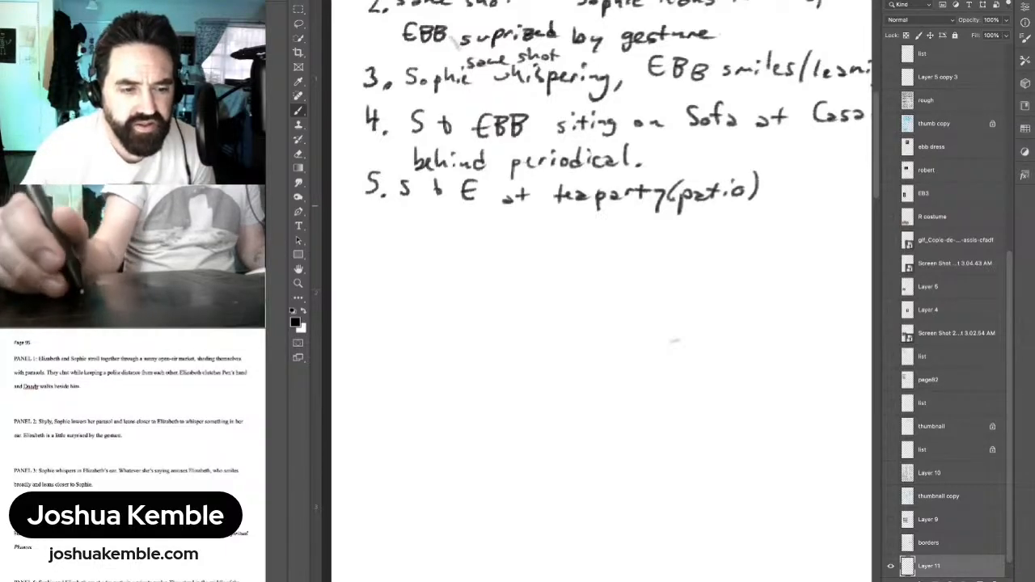
Step: Continue note 5 after "tea party (patio)." with the handwritten words "They are talking"
left_click_drag(674, 343, 497, 317)
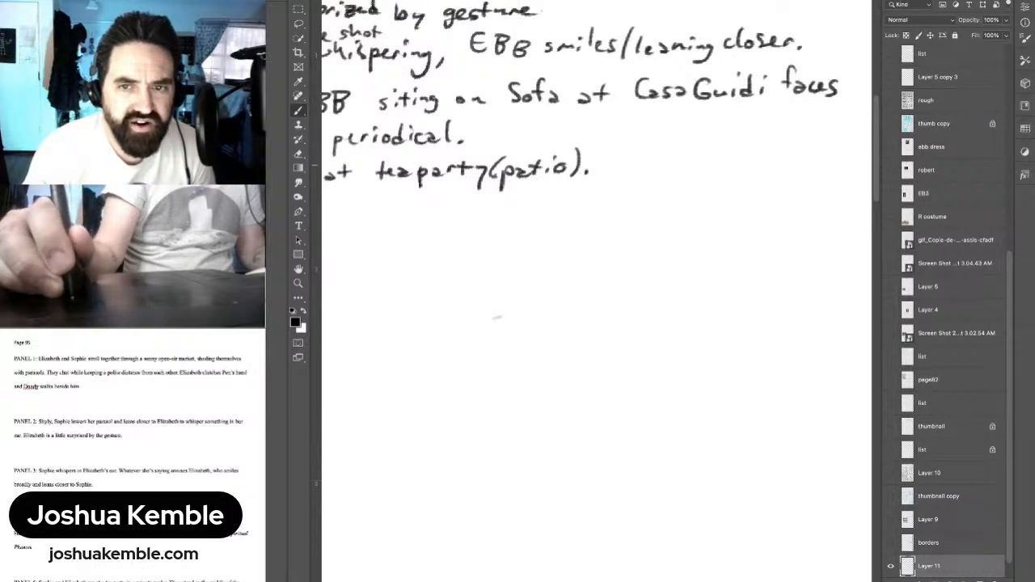
left_click_drag(603, 160, 619, 159)
mouse_move(610, 159)
left_mouse_down()
mouse_move(610, 173)
mouse_move(642, 170)
left_mouse_up()
mouse_move(644, 165)
left_mouse_down()
mouse_move(649, 182)
mouse_move(704, 170)
left_mouse_up()
left_click_drag(707, 165, 726, 172)
mouse_move(731, 158)
left_mouse_down()
mouse_move(731, 173)
mouse_move(744, 172)
mouse_move(730, 177)
left_mouse_up()
mouse_move(745, 165)
left_mouse_down()
mouse_move(748, 175)
mouse_move(769, 173)
left_mouse_up()
left_click_drag(768, 172, 760, 191)
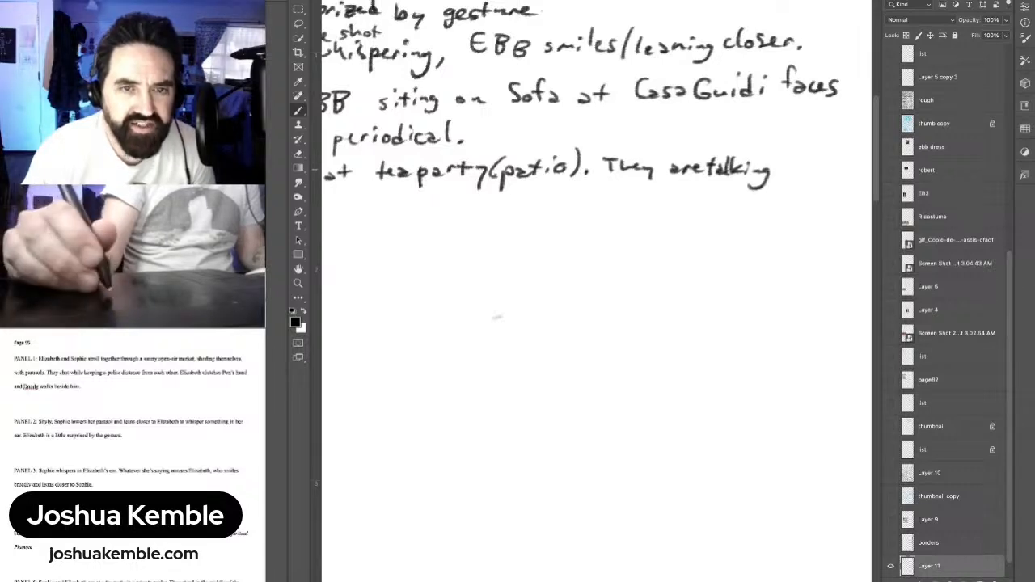
Step: Start a second line of note 5 with the handwritten words "At distance ladies"
left_click_drag(496, 317, 654, 298)
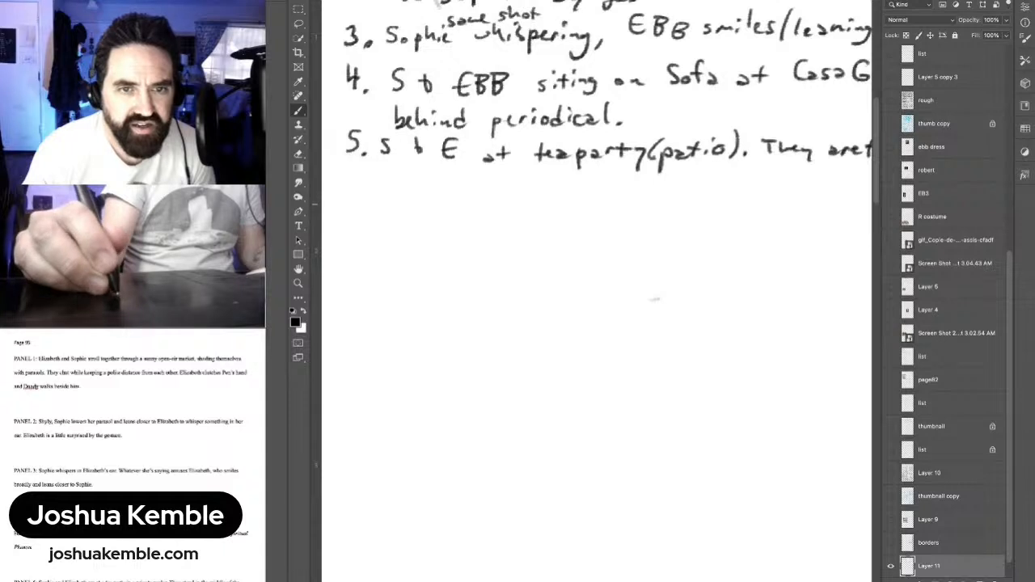
left_click_drag(378, 189, 392, 182)
mouse_move(400, 176)
left_mouse_down()
mouse_move(401, 189)
mouse_move(440, 188)
left_mouse_up()
mouse_move(450, 181)
left_mouse_down()
mouse_move(444, 191)
mouse_move(466, 181)
mouse_move(477, 189)
left_mouse_up()
left_click_drag(480, 191, 535, 189)
left_click_drag(541, 179, 545, 189)
mouse_move(558, 170)
left_mouse_down()
mouse_move(553, 188)
mouse_move(569, 191)
left_mouse_up()
left_click(566, 189)
Step: Finish the second line of note 5 with the handwritten words "watch gossiping w/ suspicion."
mouse_move(591, 179)
left_mouse_down()
mouse_move(583, 191)
mouse_move(636, 181)
mouse_move(639, 191)
left_mouse_up()
mouse_move(642, 176)
left_mouse_down()
mouse_move(644, 191)
mouse_move(649, 181)
left_mouse_up()
mouse_move(655, 185)
left_mouse_down()
mouse_move(647, 194)
mouse_move(688, 204)
mouse_move(702, 191)
mouse_move(771, 191)
left_mouse_up()
left_click_drag(778, 186, 791, 192)
mouse_move(803, 184)
left_mouse_down()
mouse_move(783, 202)
mouse_move(575, 186)
mouse_move(589, 192)
left_mouse_up()
mouse_move(600, 173)
left_mouse_down()
mouse_move(592, 197)
mouse_move(639, 189)
mouse_move(626, 201)
mouse_move(654, 199)
left_mouse_up()
mouse_move(665, 188)
left_mouse_down()
mouse_move(674, 188)
mouse_move(660, 200)
left_mouse_up()
left_click_drag(676, 187, 673, 215)
left_click_drag(678, 190, 752, 199)
left_click(699, 178)
left_click(766, 198)
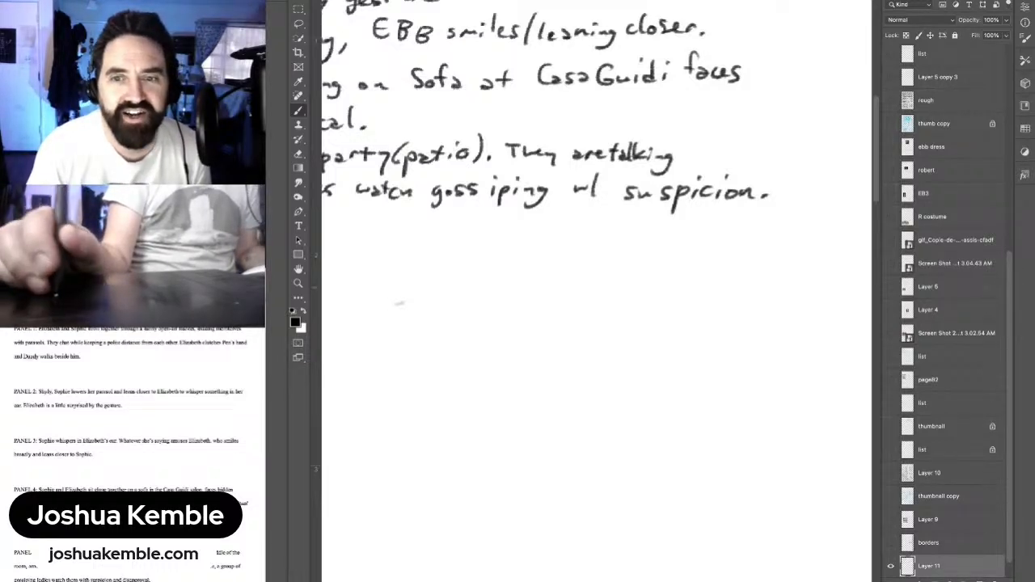
Step: Check which layer holds the handwritten notes and rename Layer 11 as "list"
key("ctrl+minus")
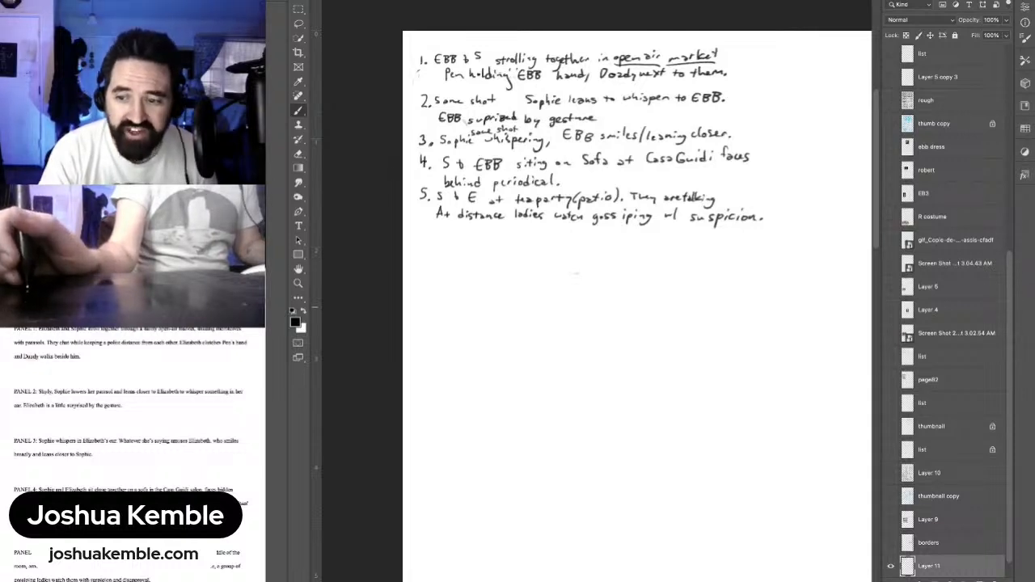
scroll(949, 315, "down", 1)
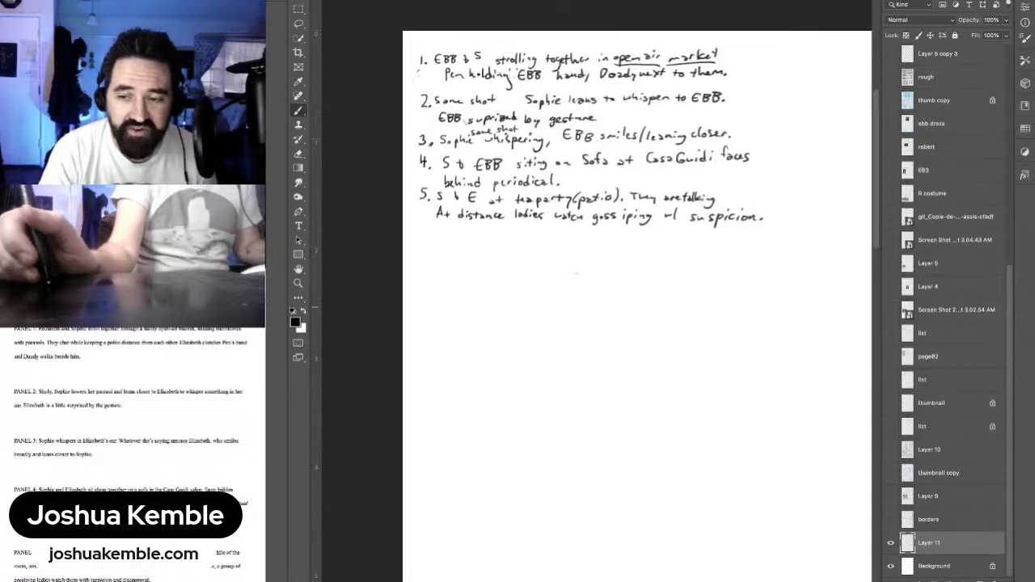
left_click(891, 543)
left_click(891, 543)
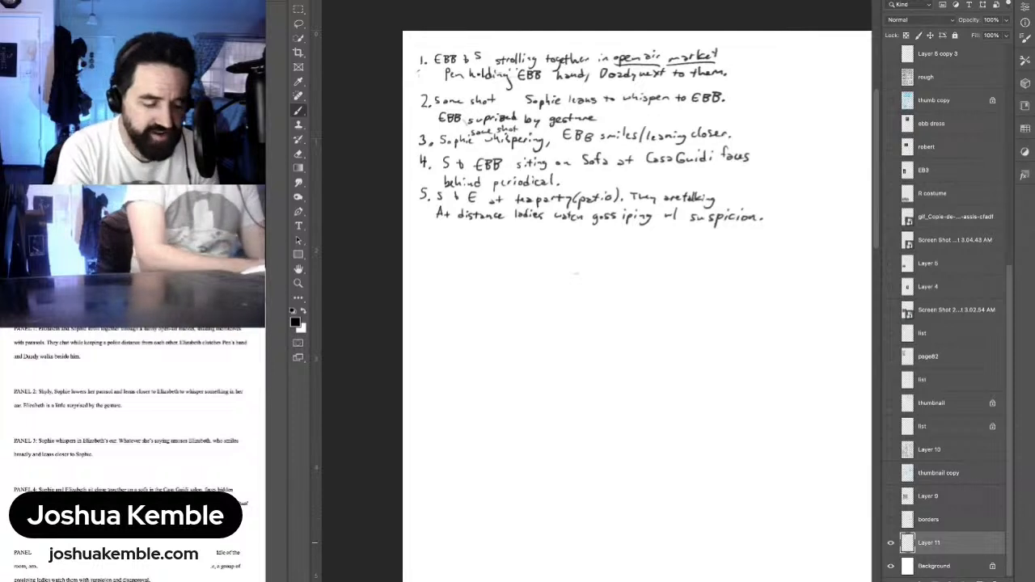
double_click(929, 543)
type("list")
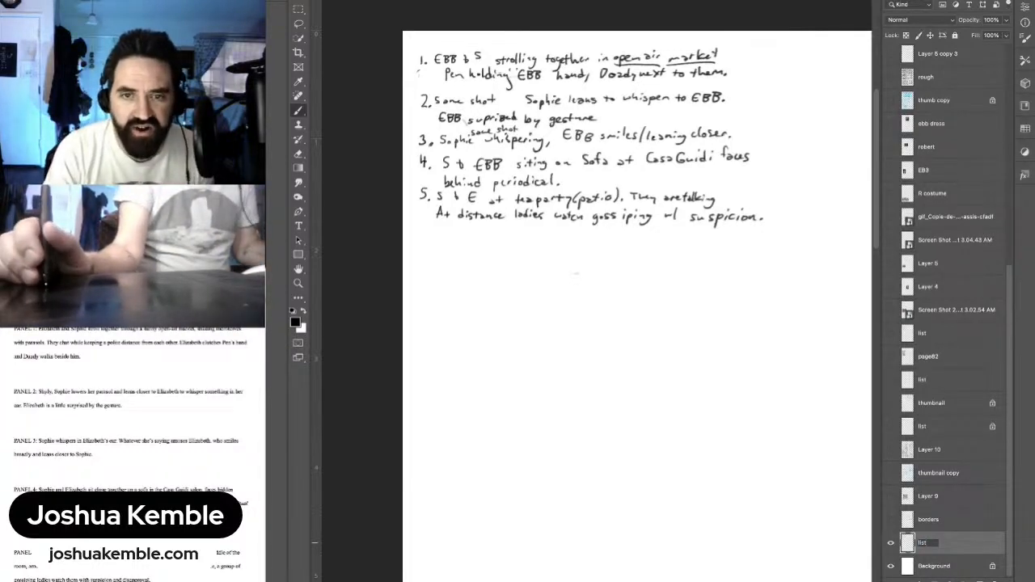
key("Return")
Step: Preview the borders layer and delete Layer 9 with the old six-panel page sketch
left_click(891, 520)
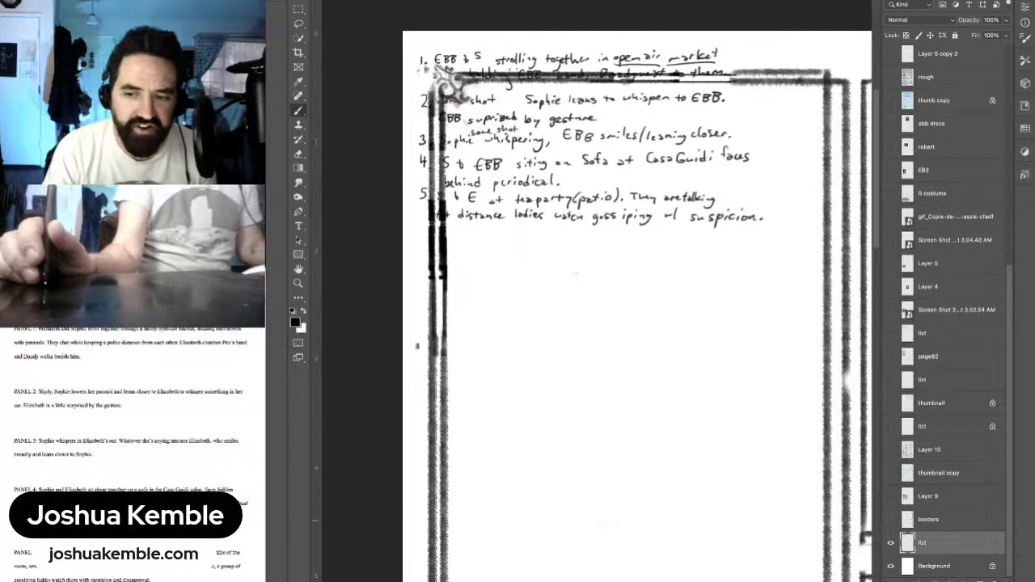
left_click(890, 520)
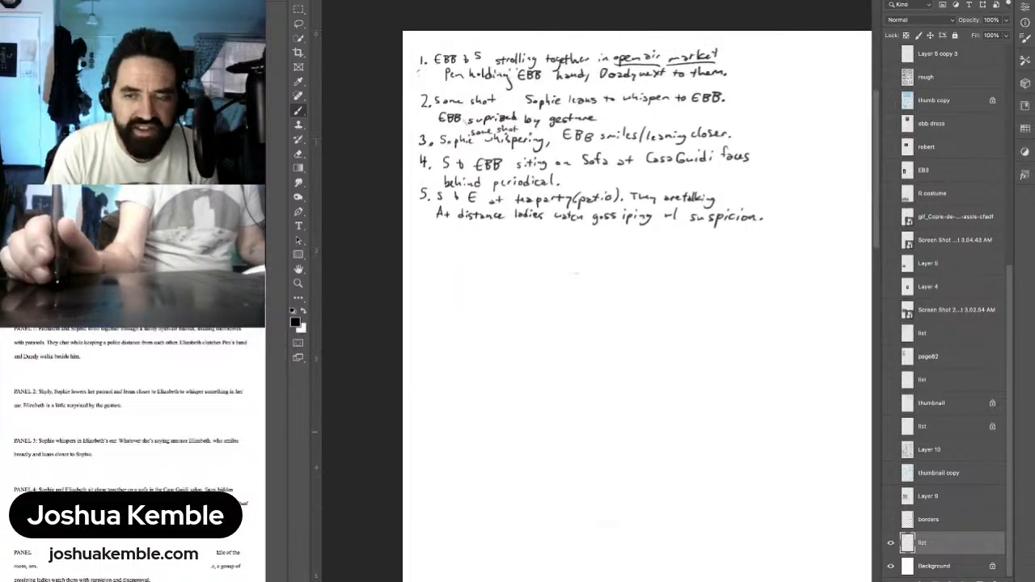
key("super+minus")
key("super+minus")
left_click_drag(575, 273, 432, 119)
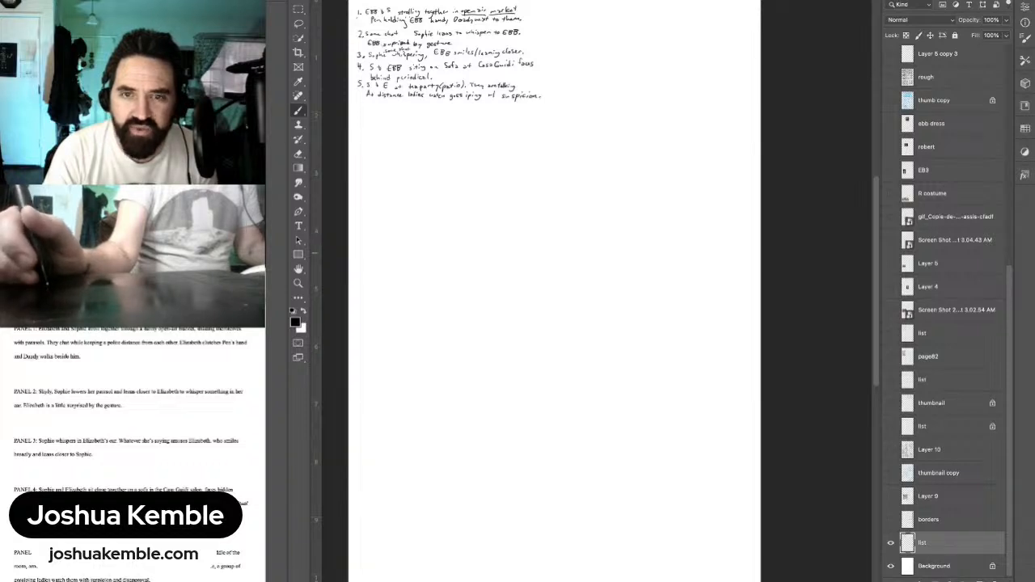
left_click(891, 521)
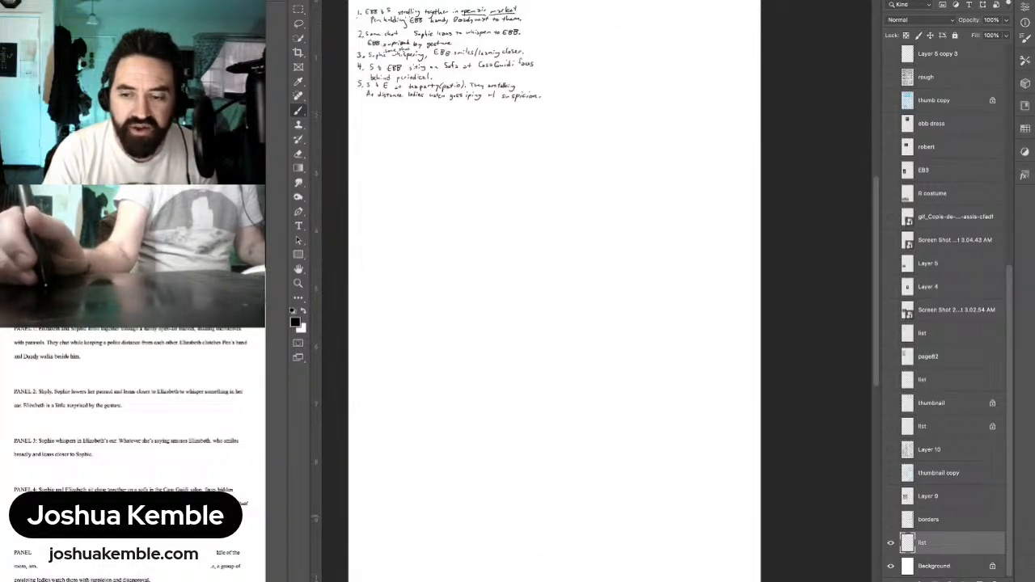
left_click(890, 497)
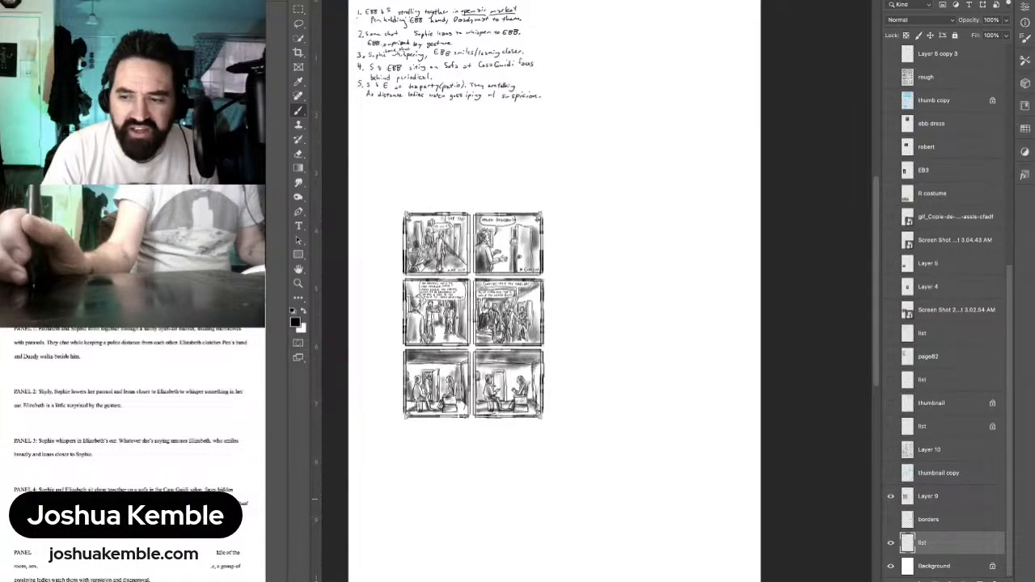
mouse_move(929, 497)
left_mouse_down()
mouse_move(958, 556)
mouse_move(995, 581)
left_mouse_up()
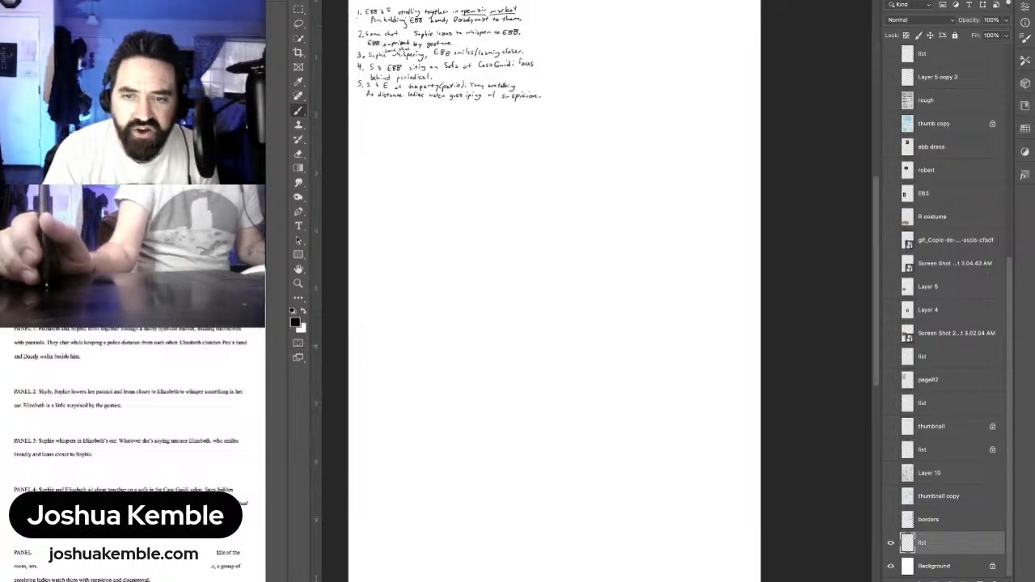
Step: Delete the old thumbnail copy layer, the locked list layer above Layer 10, and Layer 10 with its duplicate
left_click(891, 496)
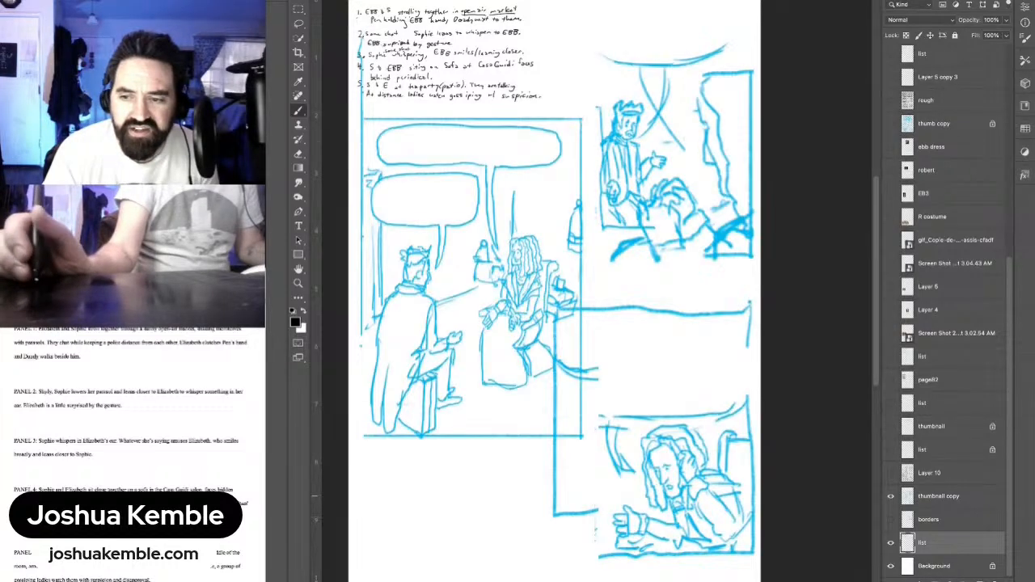
left_click_drag(938, 496, 995, 580)
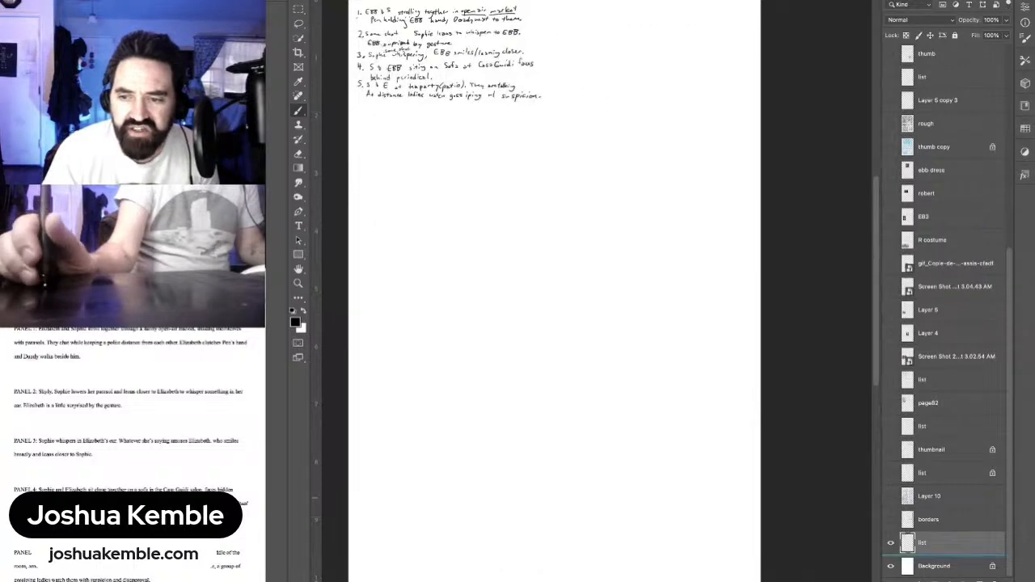
left_click_drag(930, 497, 980, 580)
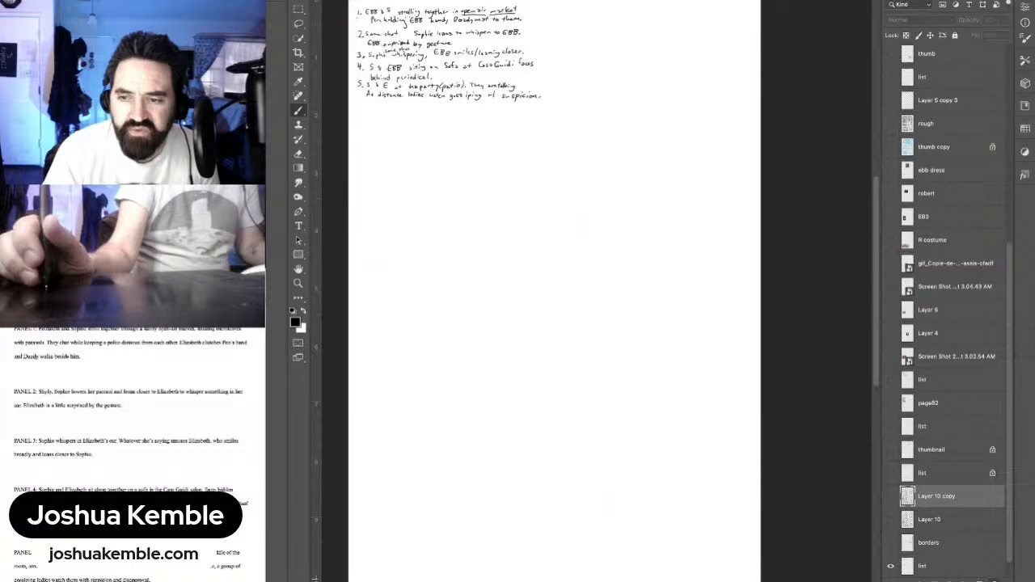
left_click_drag(930, 473, 994, 579)
left_click(891, 496)
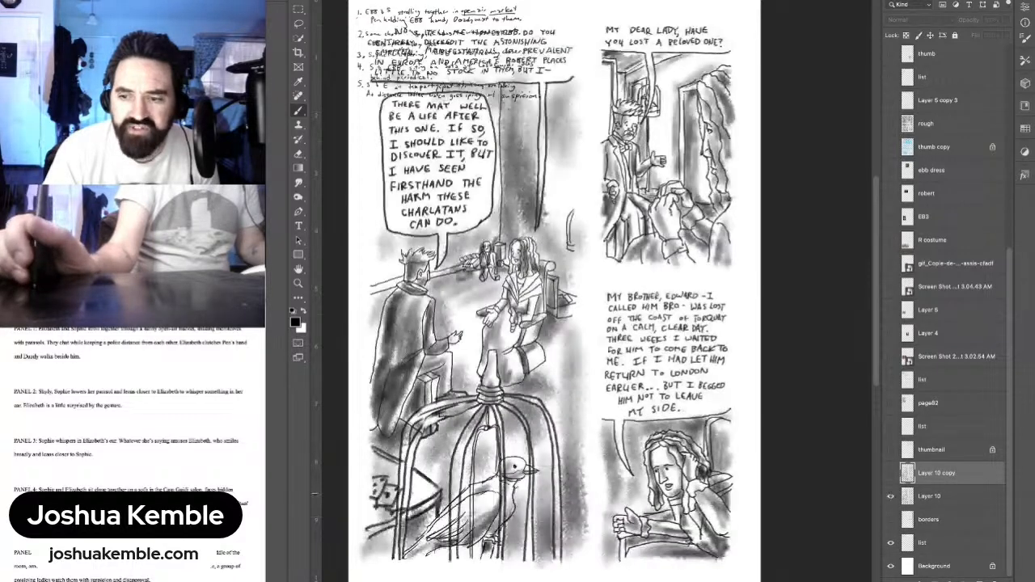
left_click(891, 496)
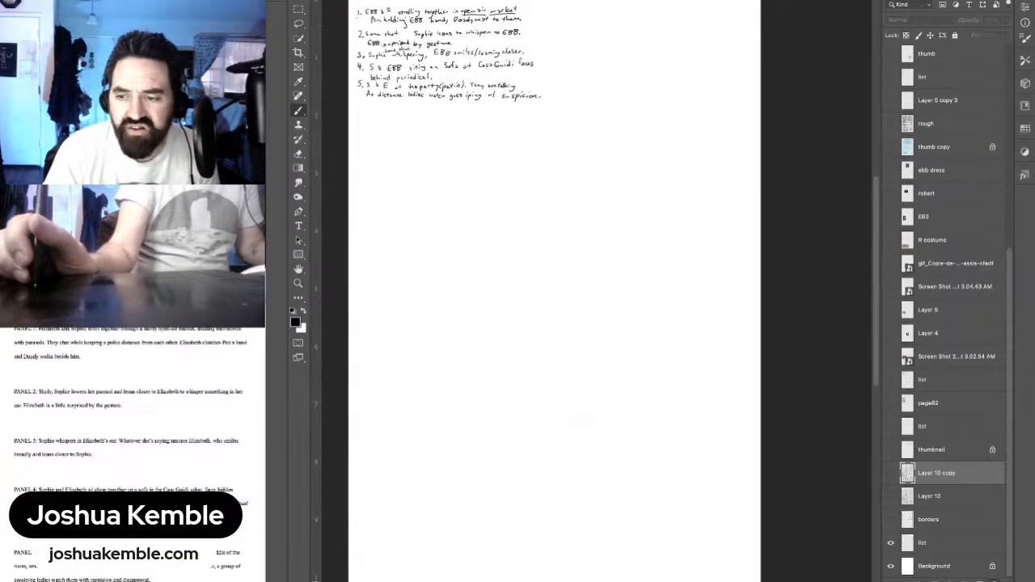
left_click_drag(930, 496, 994, 580)
Step: Preview the locked thumbnail layer above the borders layer and delete it
left_click(891, 495)
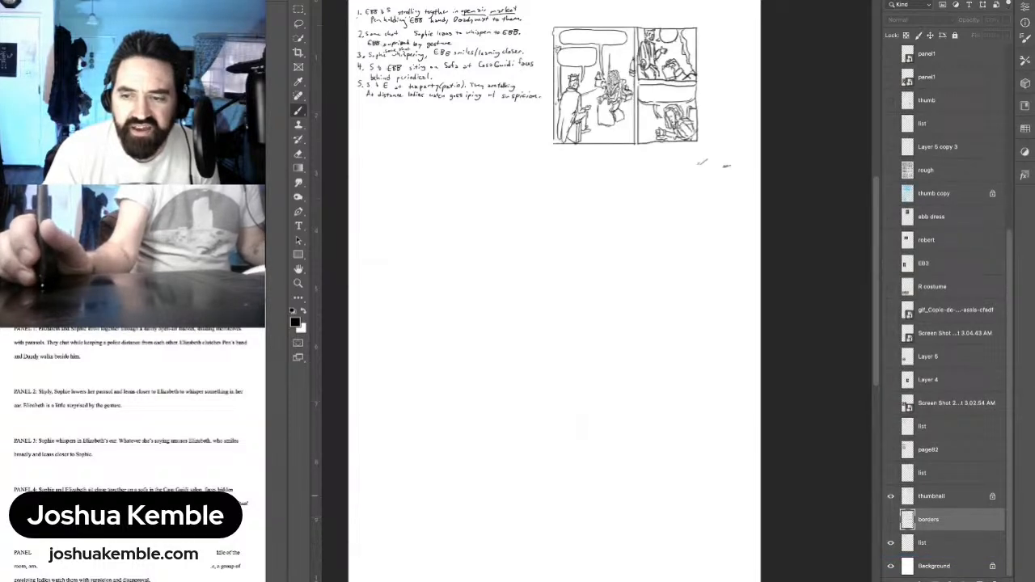
left_click(891, 496)
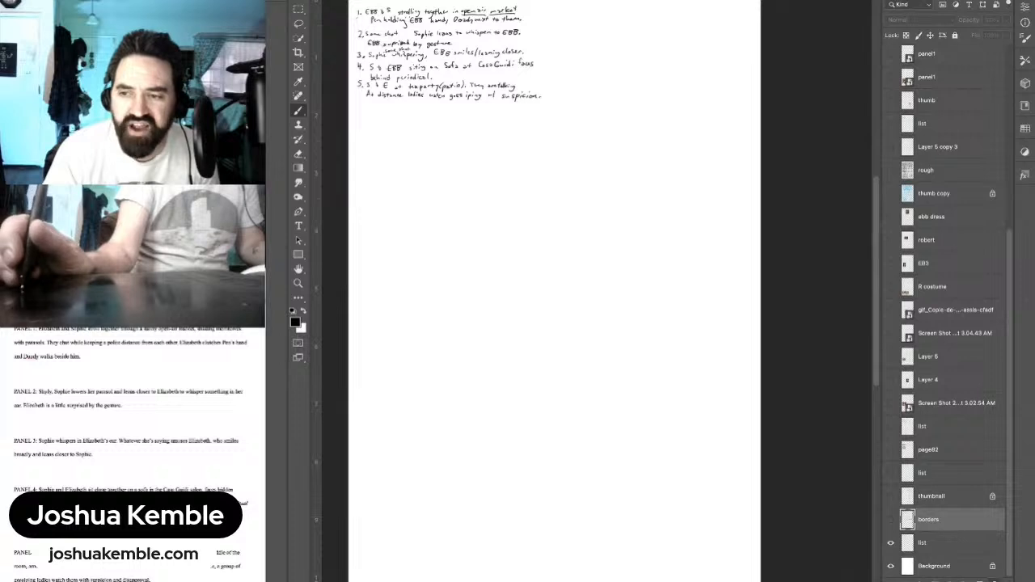
left_click_drag(932, 496, 995, 580)
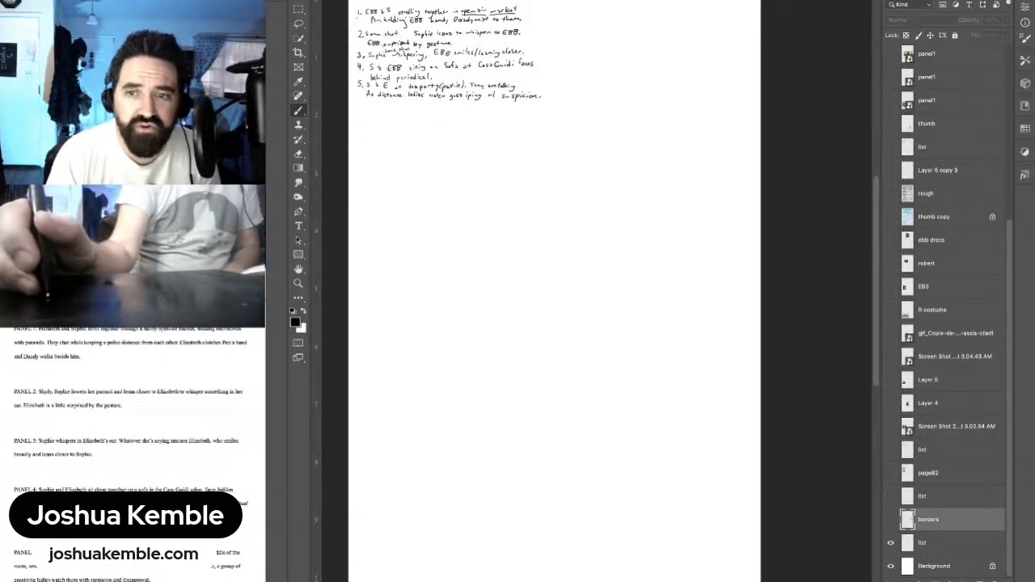
Step: Preview the images layer at the head of the layer stack and delete it
scroll(947, 307, "up", 5)
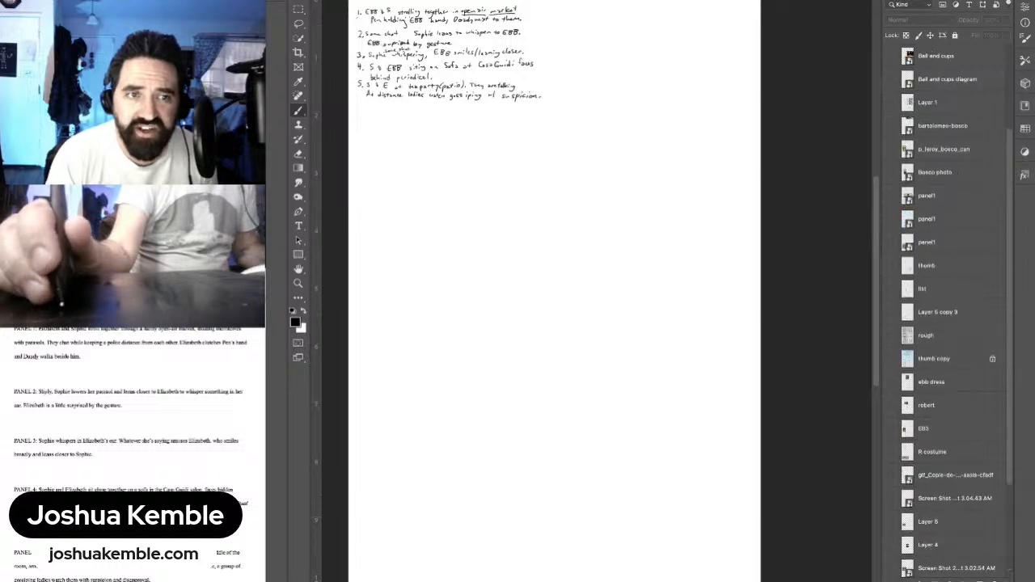
left_click(890, 56)
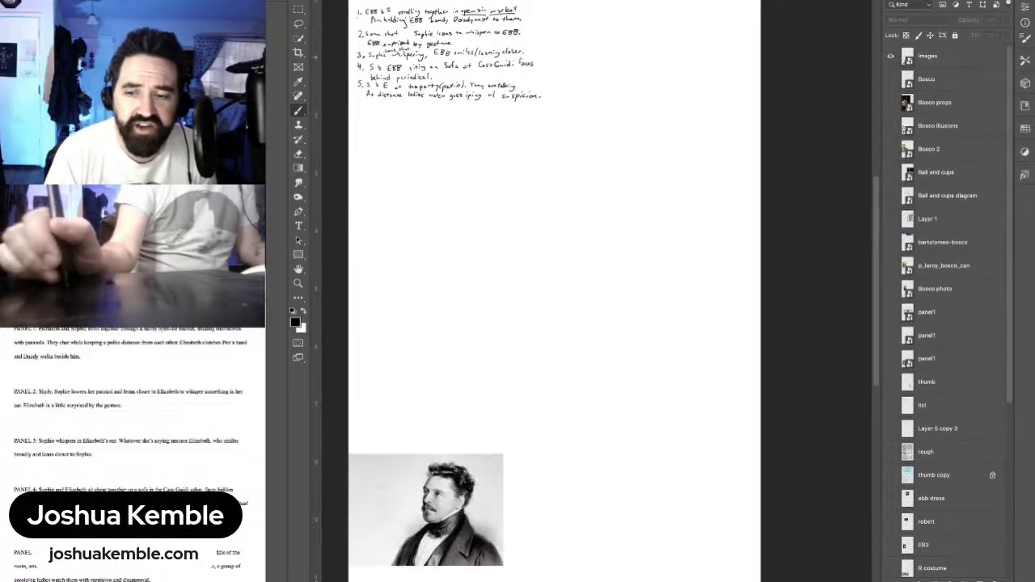
left_click_drag(928, 56, 946, 566)
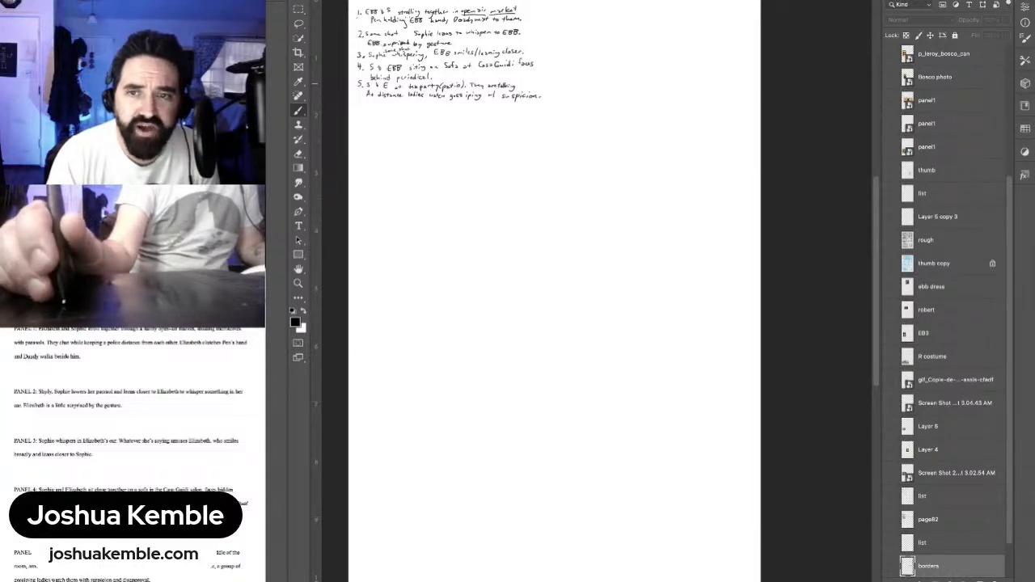
Step: Preview the p_leroy_bosco_can, Bosco photo and uppermost panel1 reference layers and delete all three together
left_click(890, 54)
left_click(890, 77)
left_click(891, 100)
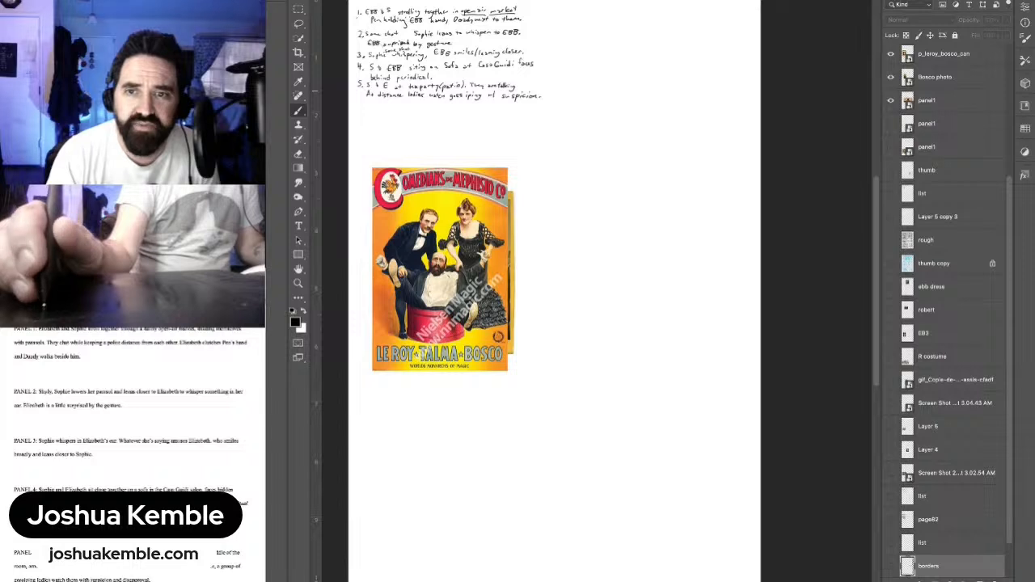
left_click(928, 100, "shift")
left_click(928, 101)
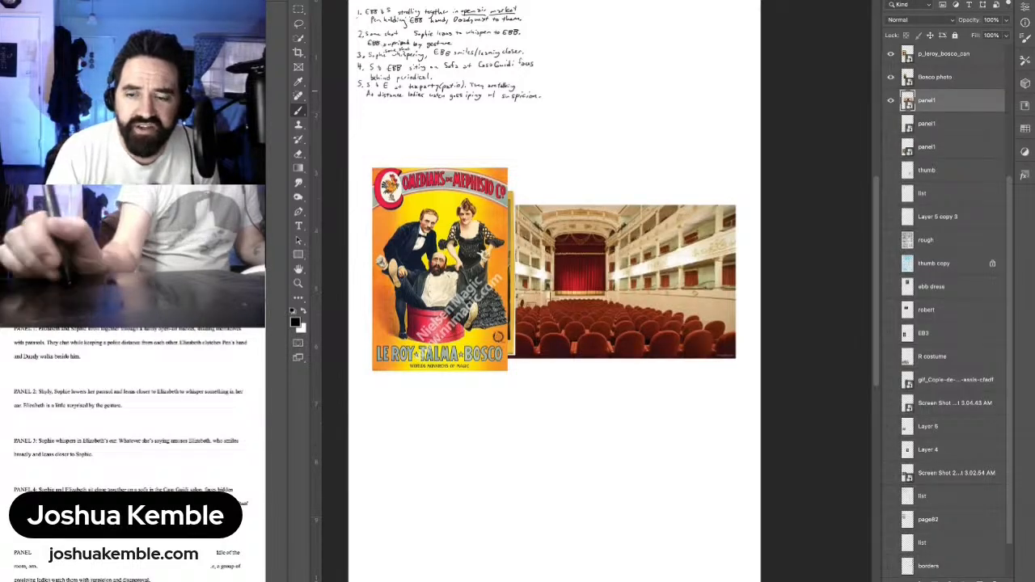
left_click(943, 53, "shift")
left_click_drag(943, 53, 995, 580)
Step: Preview the Bosco and Bosco props layers and delete the four layers from Bosco through Bosco 2
left_click_drag(1009, 340, 1010, 214)
left_click(890, 55)
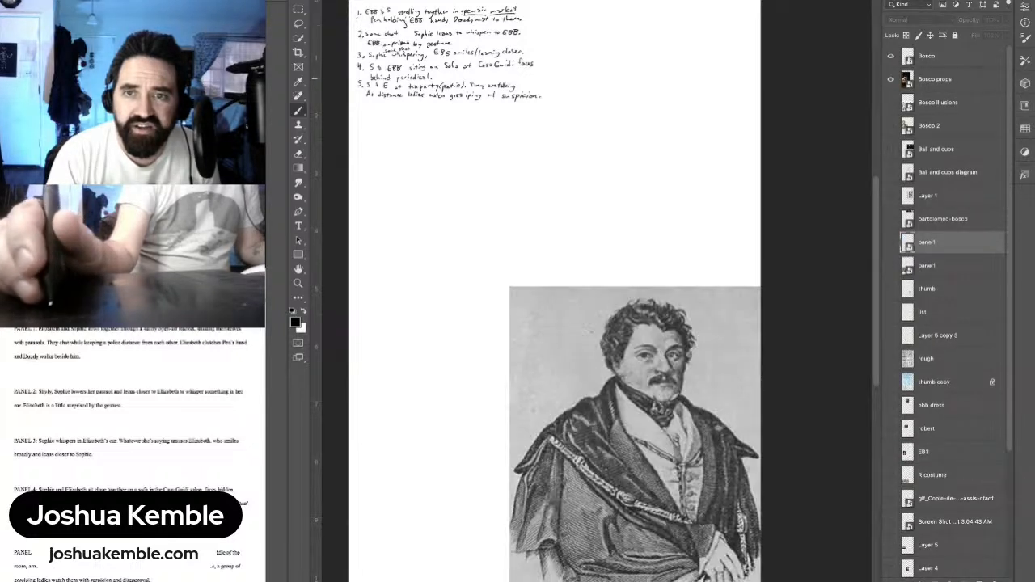
left_click(891, 78)
left_click(891, 55)
left_click(890, 80)
left_click(939, 56)
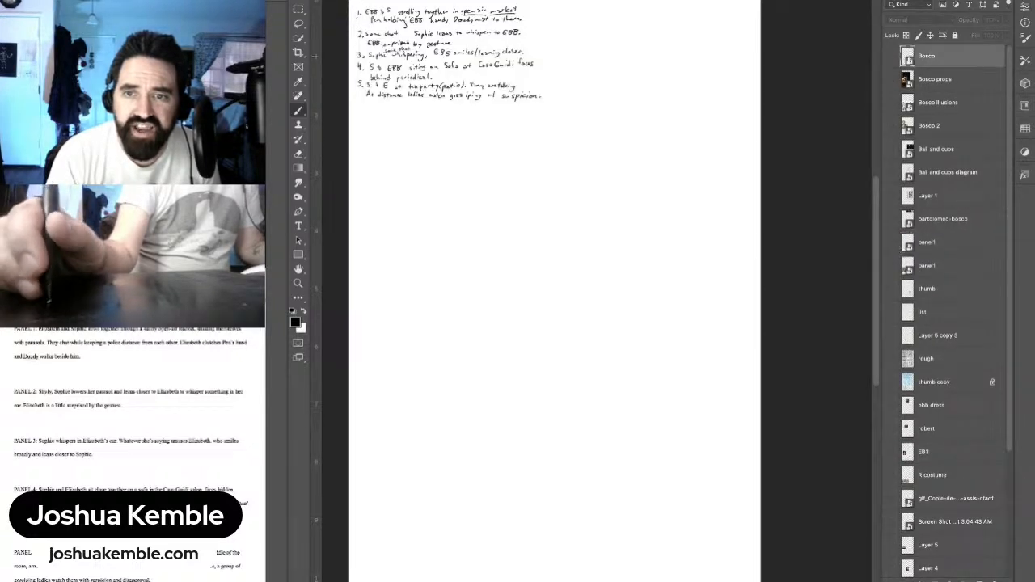
left_click(938, 127, "shift")
left_click_drag(938, 127, 995, 580)
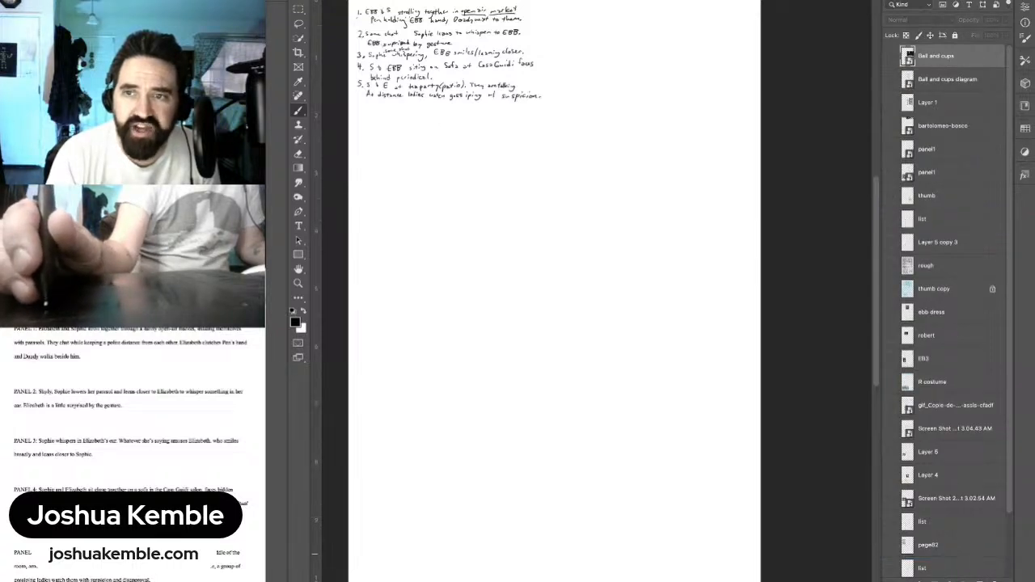
Step: Preview the reference layers below Ball and cups and delete the six layers from Ball and cups through the lower panel1
left_click(948, 80, "shift")
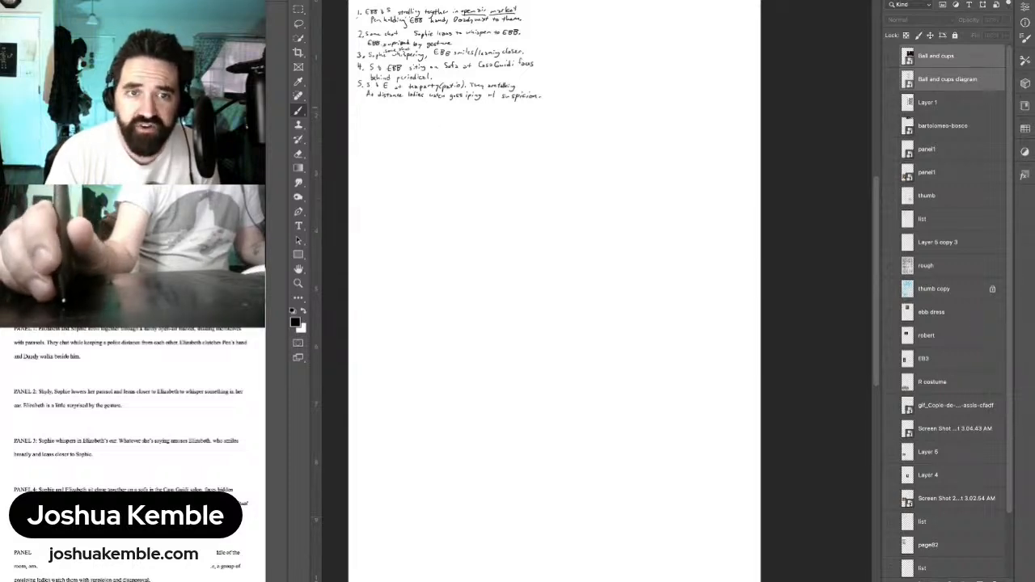
left_click(890, 104)
left_click(890, 102)
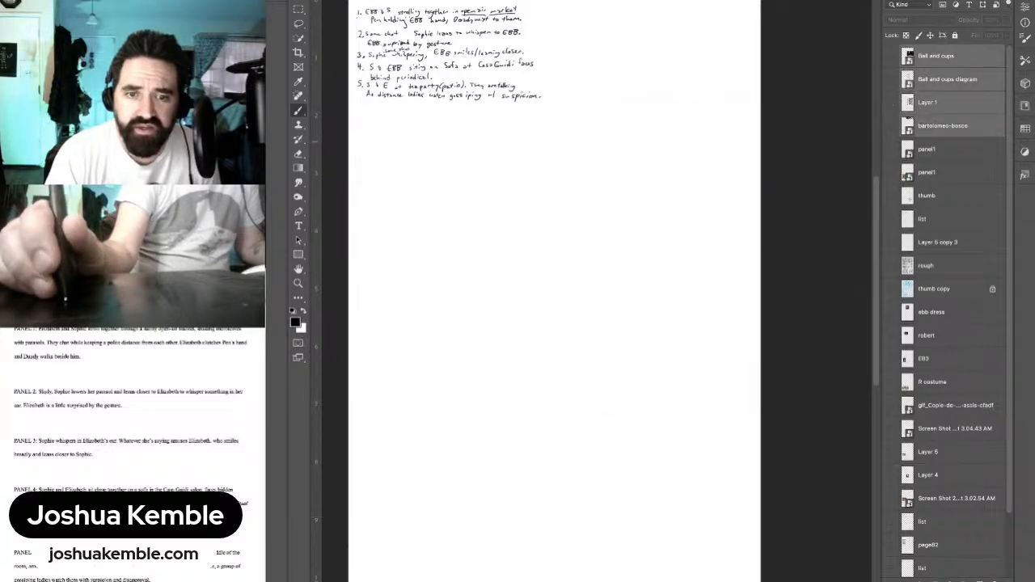
left_click(890, 149)
left_click(890, 149)
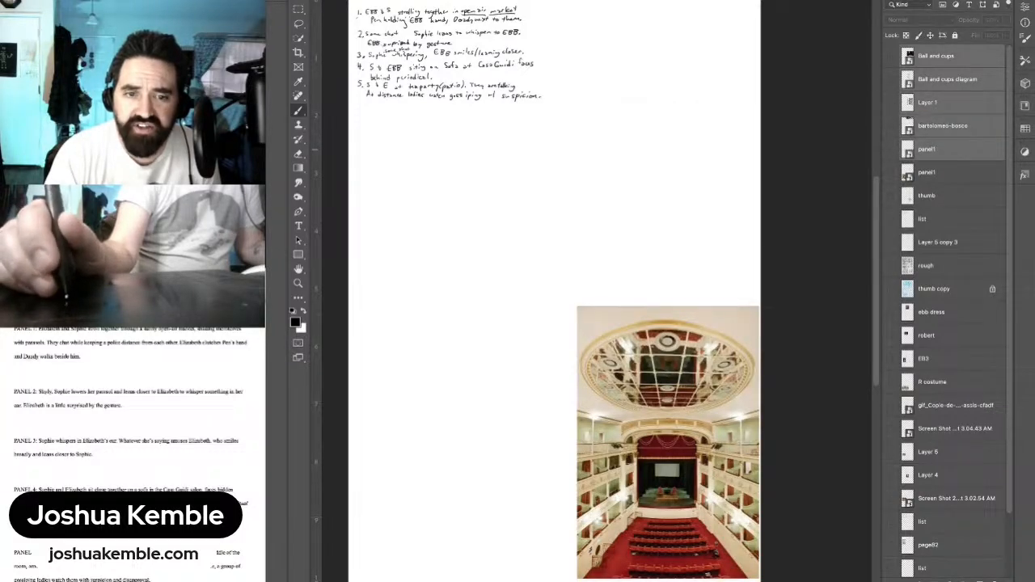
left_click(890, 172)
left_click(890, 172)
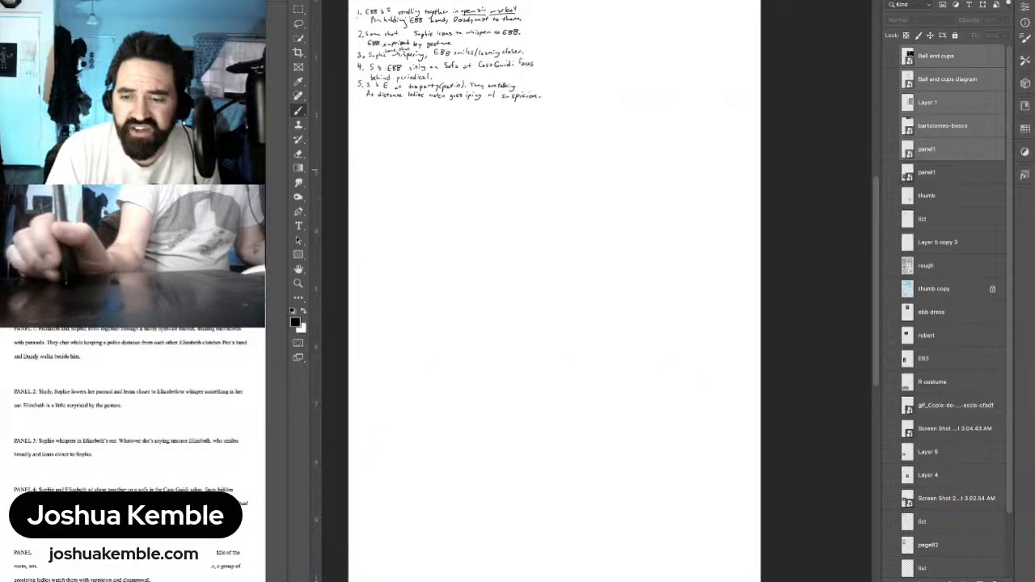
left_click(938, 172, "shift")
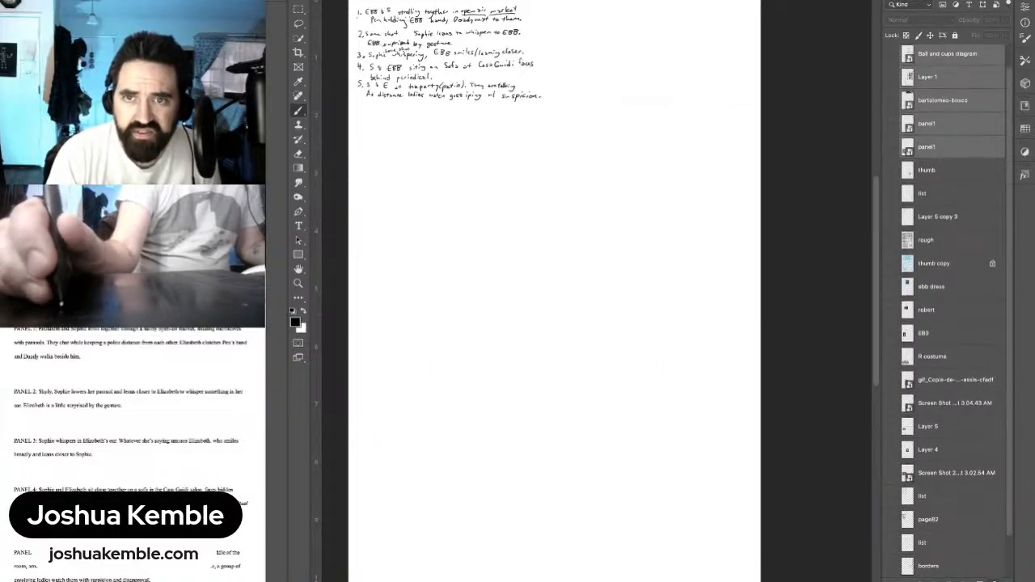
scroll(954, 291, "down", 5)
Step: Preview the thumb, list, Layer 5 copy 3, rough and thumb copy layers at the head of the stack and delete all five
left_click(890, 55)
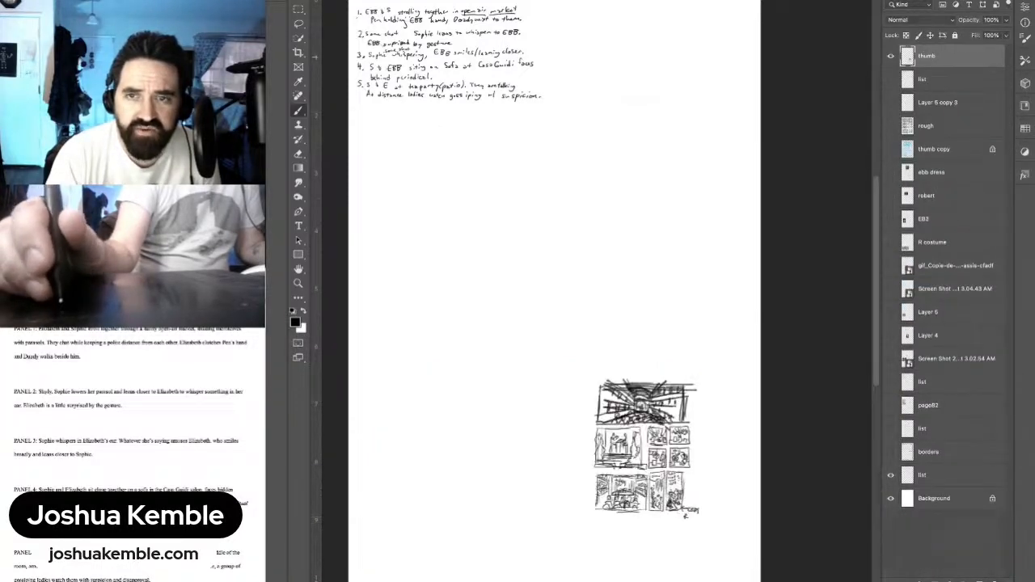
left_click(890, 79)
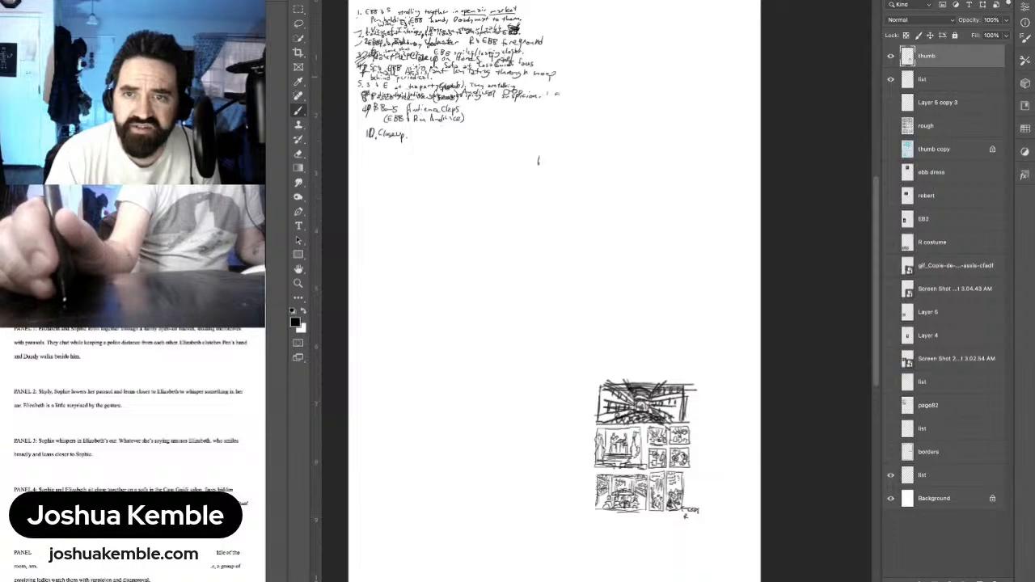
left_click(891, 102)
left_click(890, 126)
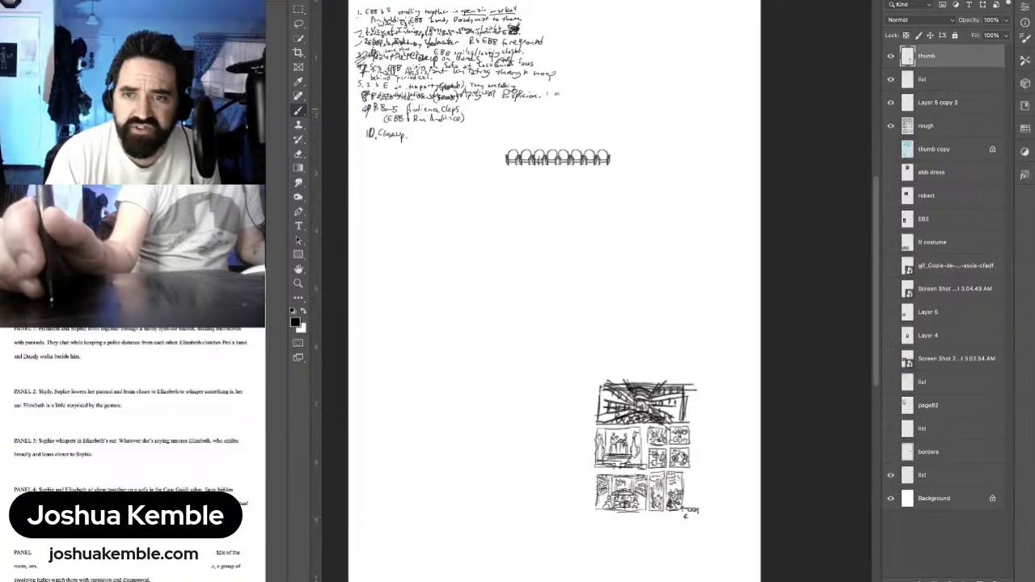
left_click(891, 149)
left_click(934, 149, "shift")
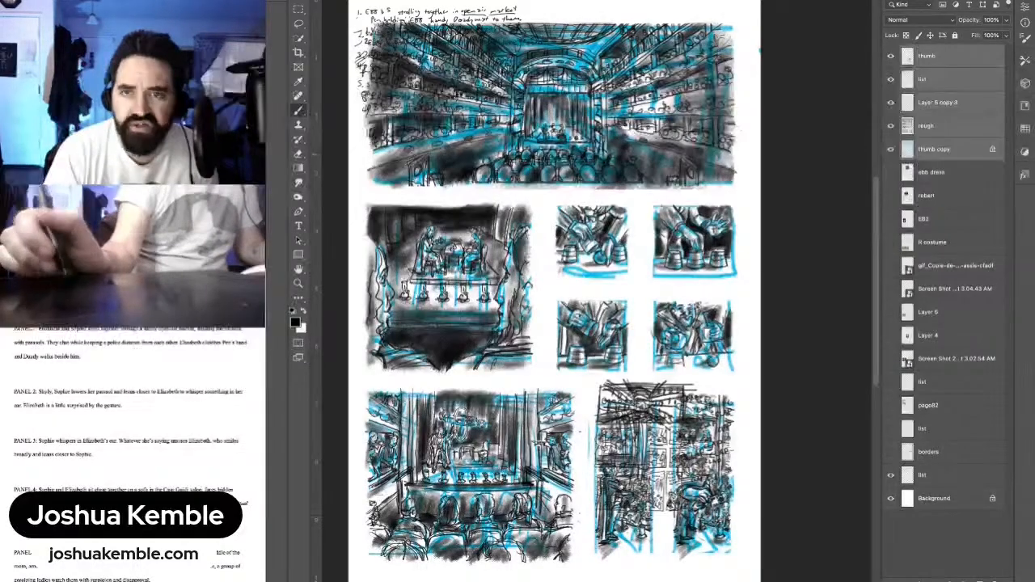
key("Delete")
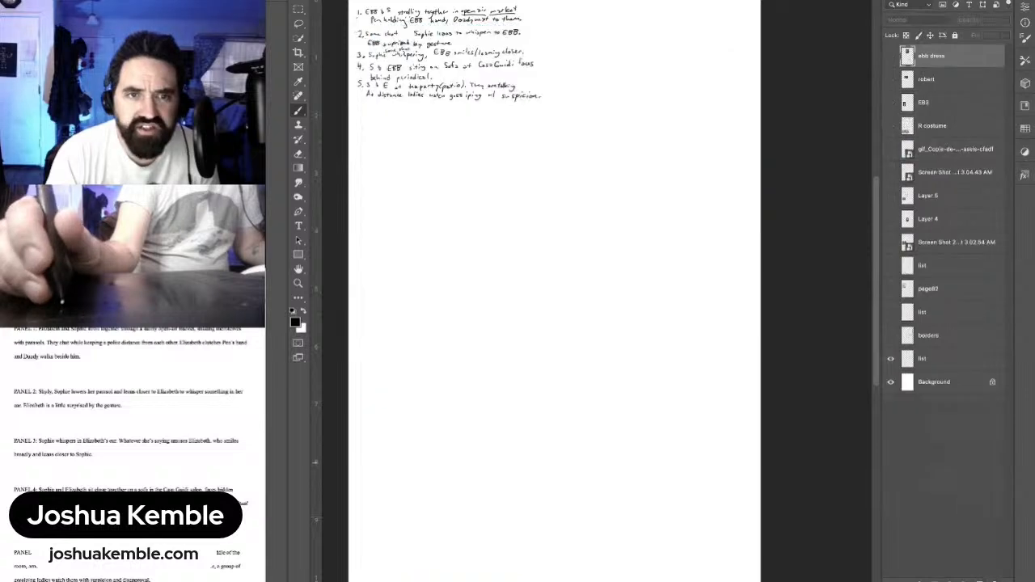
Step: Preview the ebb dress, robert and EB3 portrait layers, leaving them hidden, and preview and delete the R costume layer
left_click(891, 56)
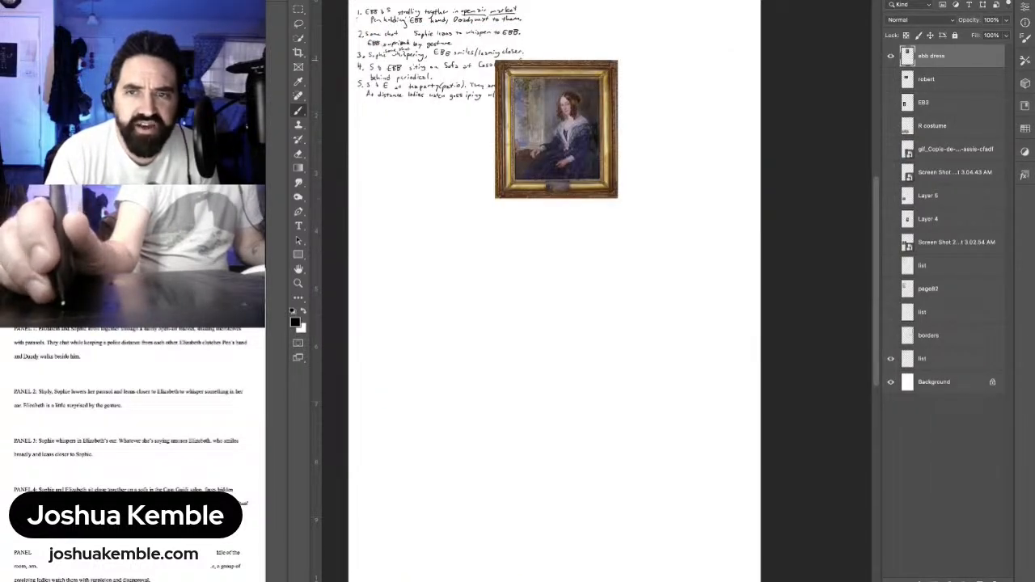
left_click(890, 56)
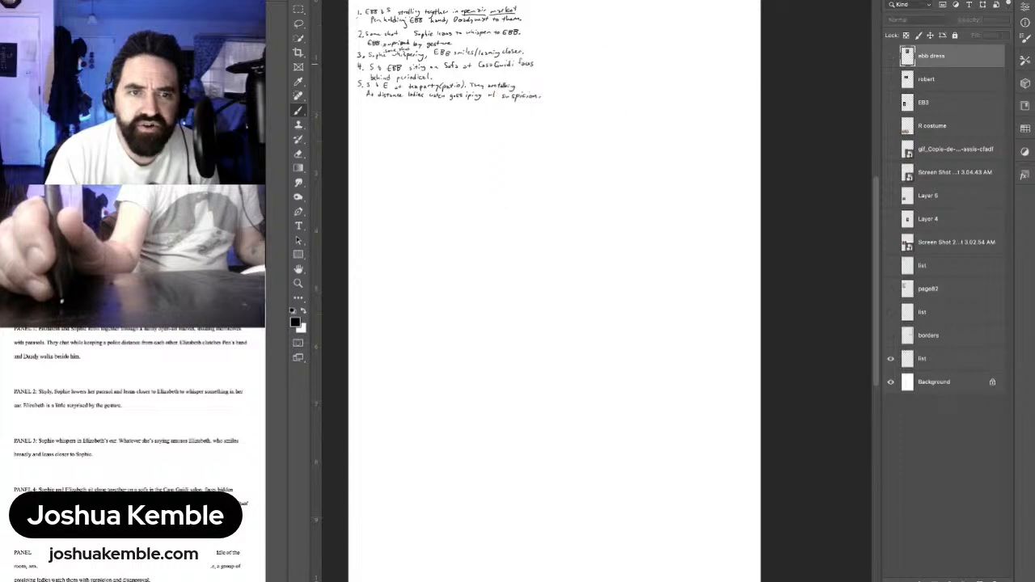
left_click(891, 79)
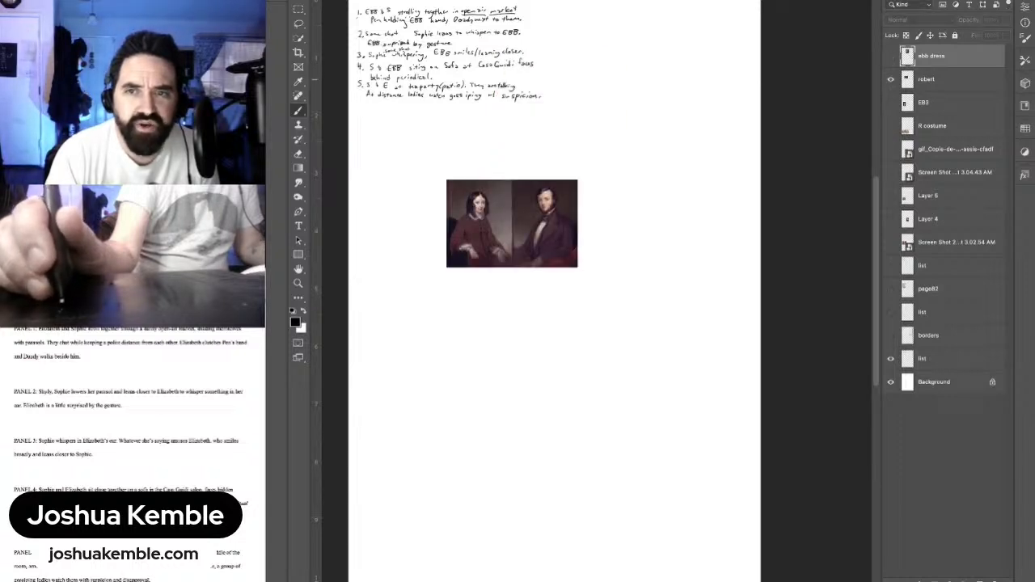
left_click(890, 79)
left_click(890, 103)
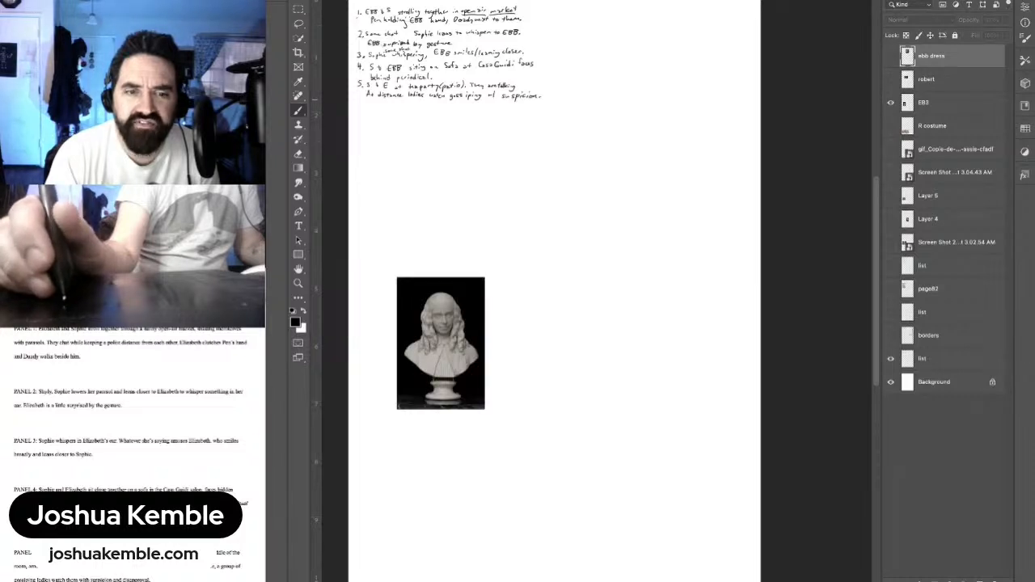
left_click(890, 103)
left_click(890, 125)
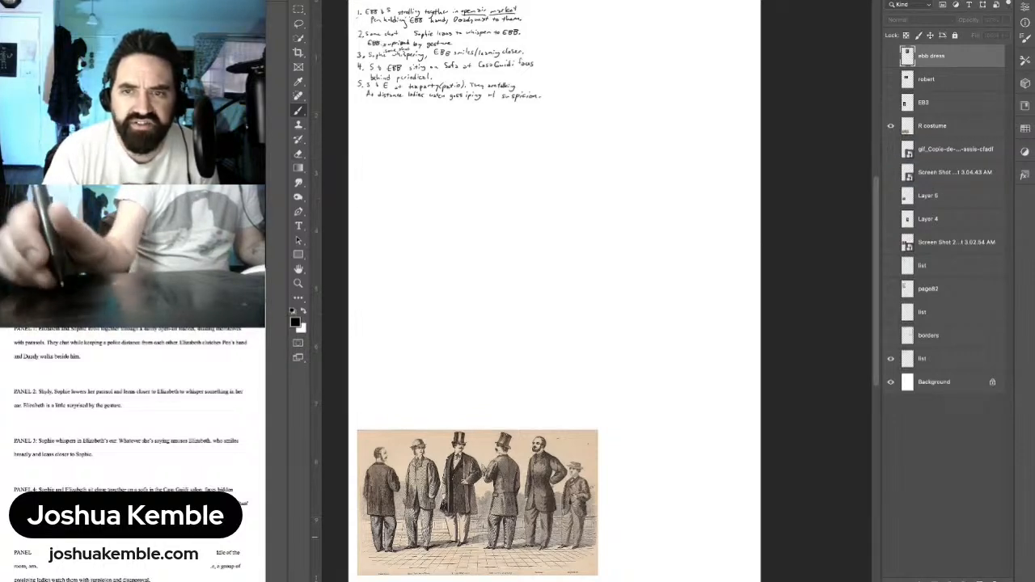
left_click_drag(933, 126, 995, 580)
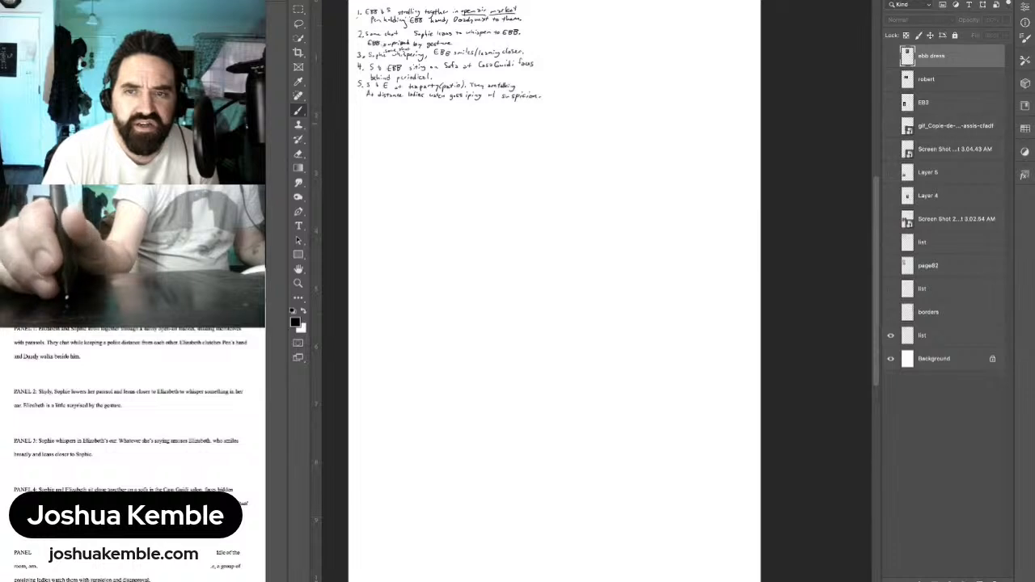
Step: Preview and delete the gif_Copie image, the Screen Shot 3.04.43 AM layer and Layer 5
left_click(891, 126)
left_click(891, 149)
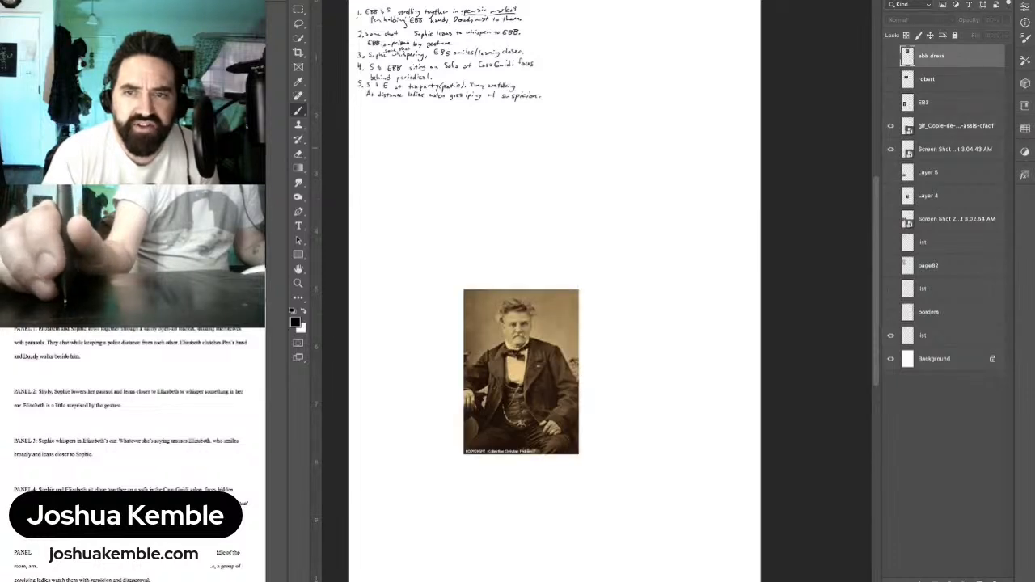
left_click(891, 125)
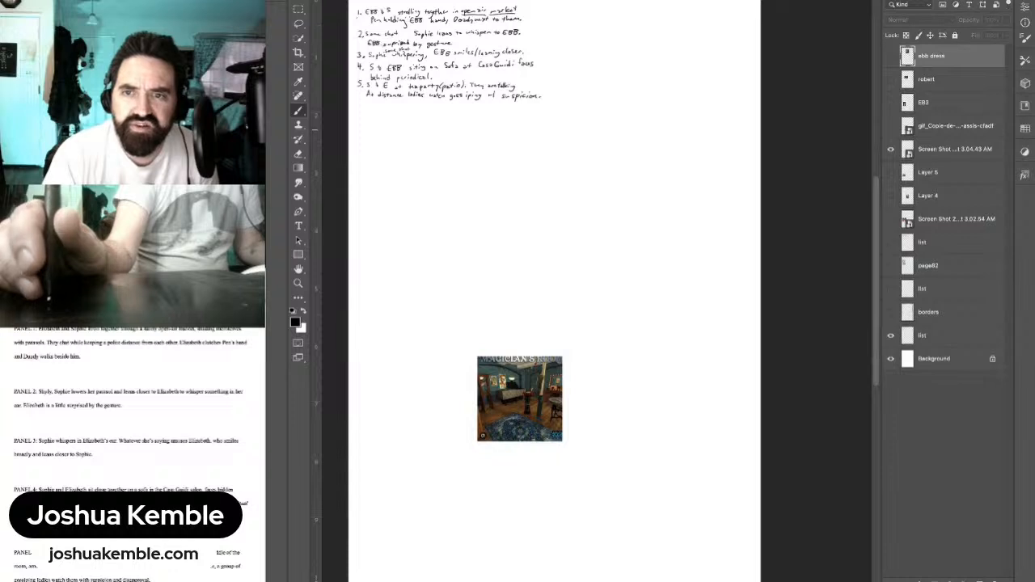
left_click(955, 149)
left_click(955, 126, "shift")
left_click_drag(954, 130, 955, 326)
key("Delete")
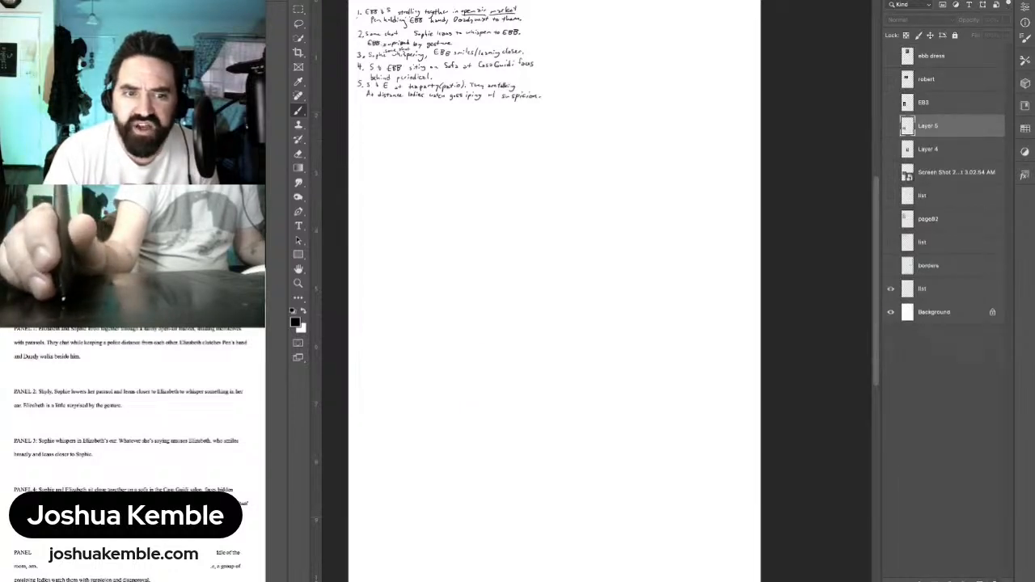
left_click(890, 126)
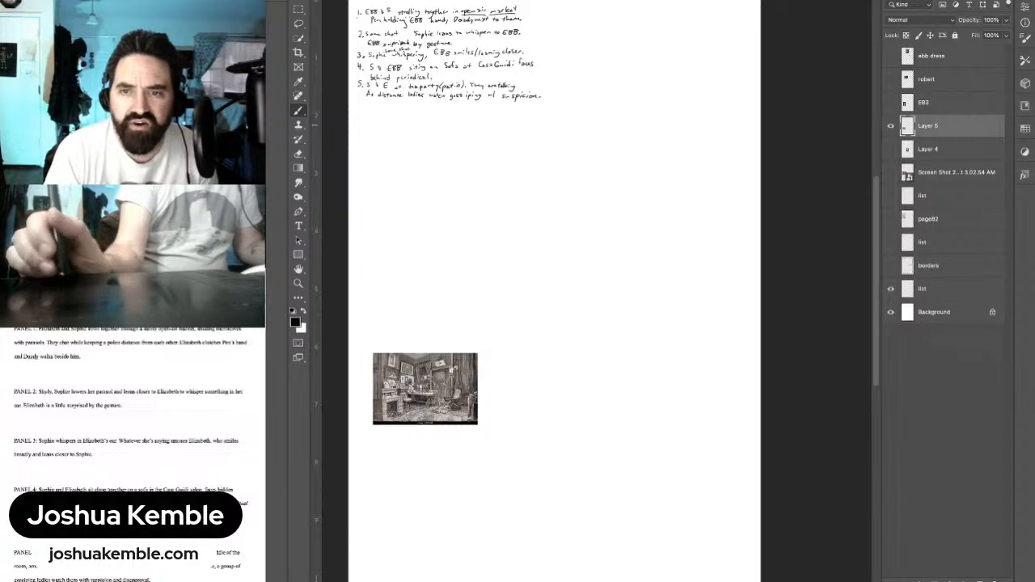
key("Delete")
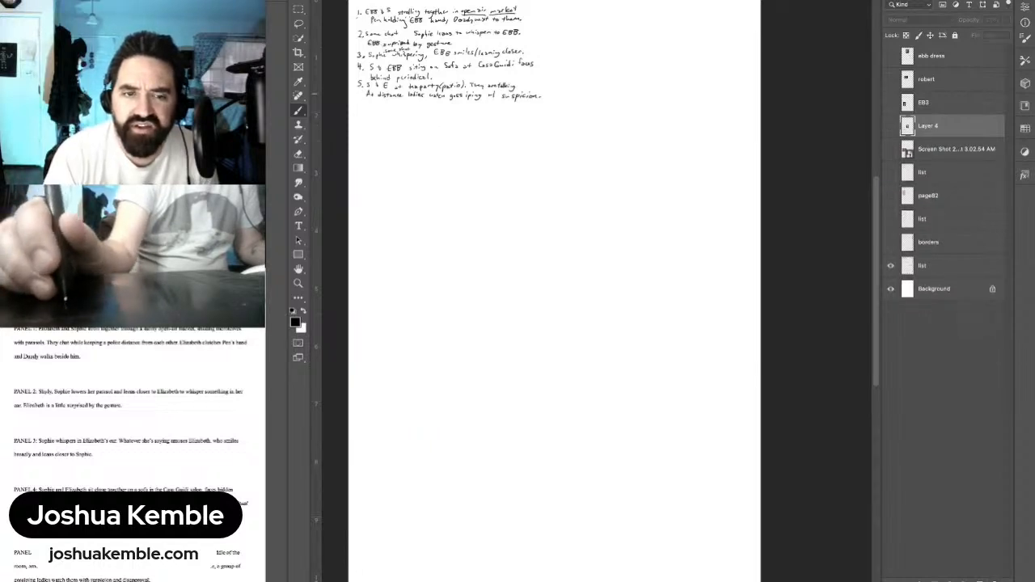
Step: Preview Layer 4, the Screen Shot 3.02.54 AM layer and the list layer beneath them, and delete all three together
left_click(890, 126)
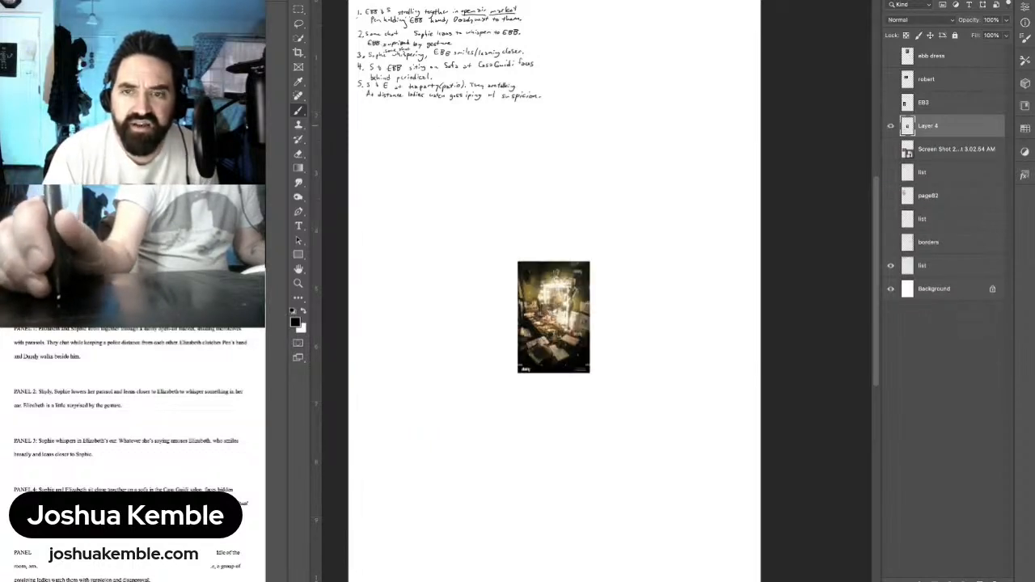
left_click(891, 126)
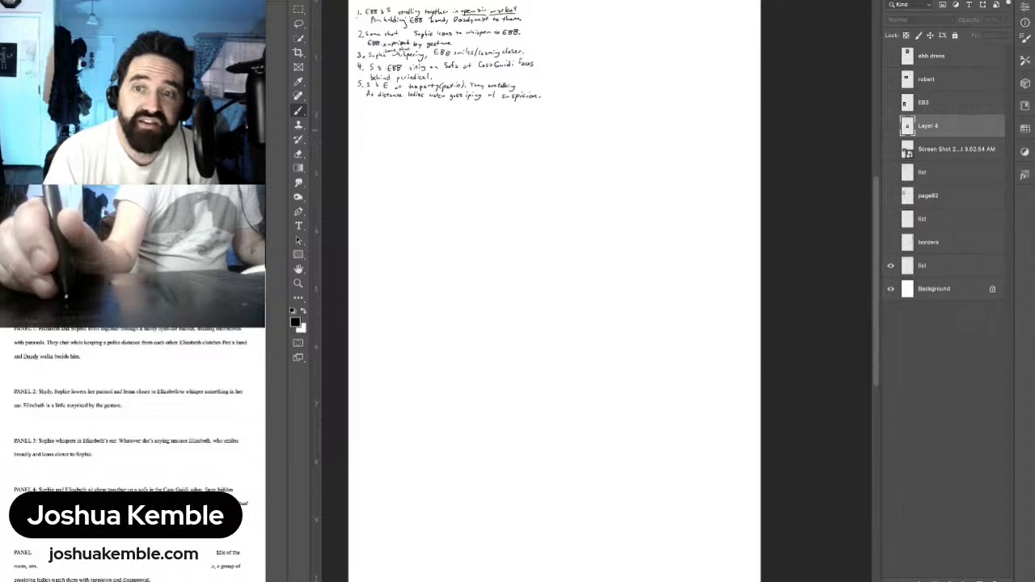
left_click(890, 149)
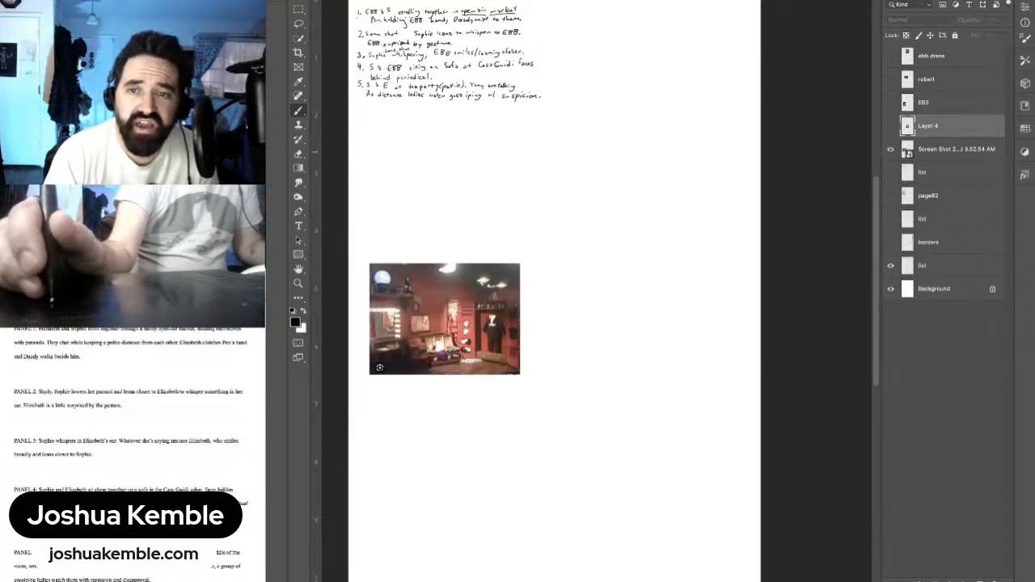
left_click(890, 148)
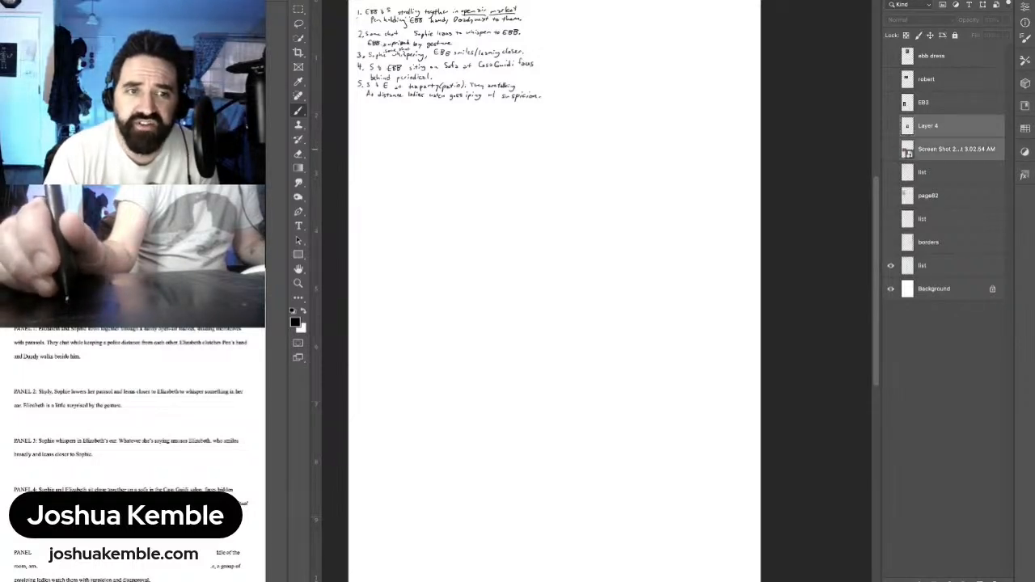
left_click(890, 172)
left_click(891, 173)
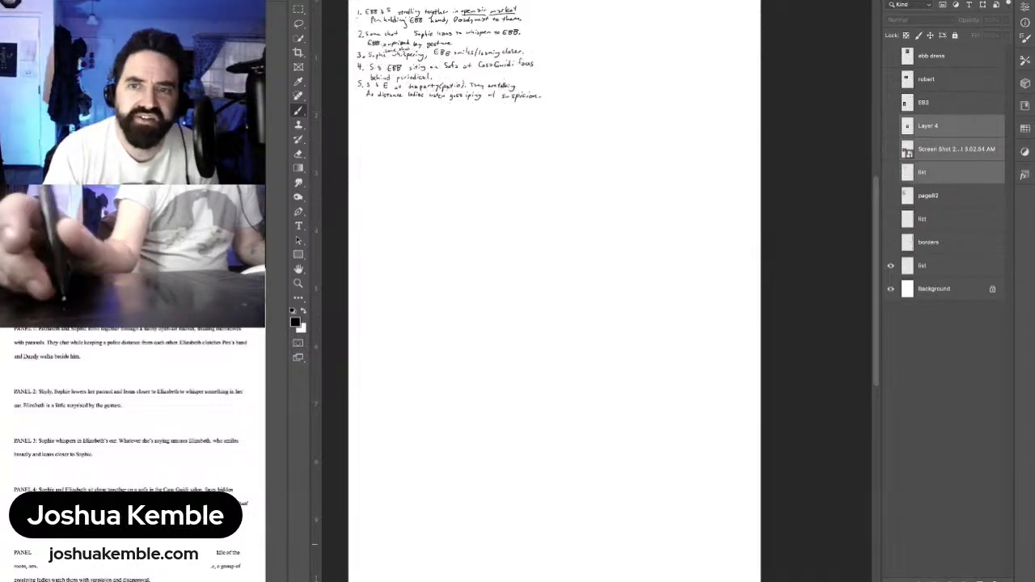
key("Delete")
Step: Preview the page82 layer and the old list layer directly below it and delete both
left_click(891, 126)
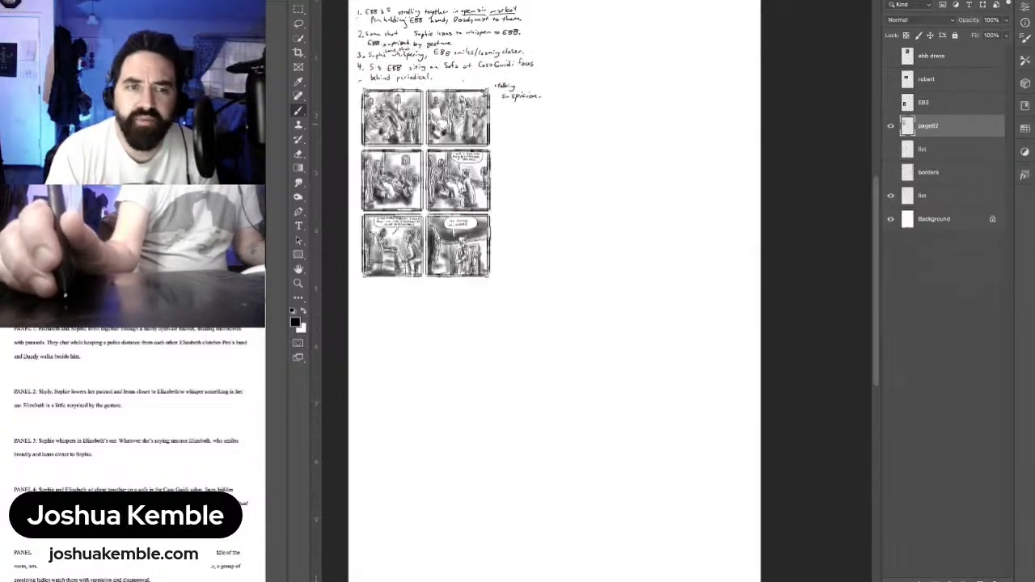
left_click(891, 149)
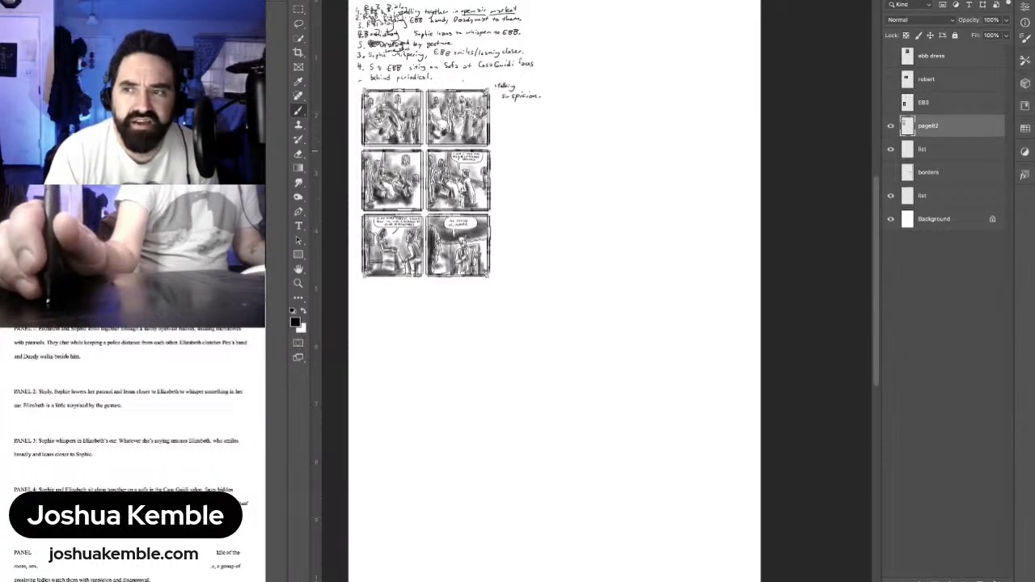
left_click(938, 149, "shift")
left_click_drag(930, 127, 932, 160)
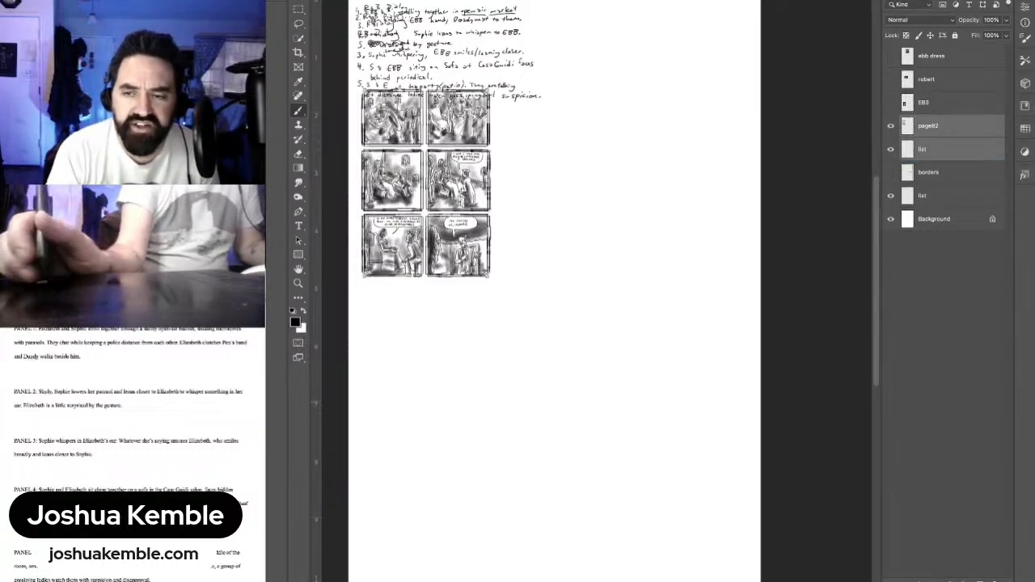
key("Delete")
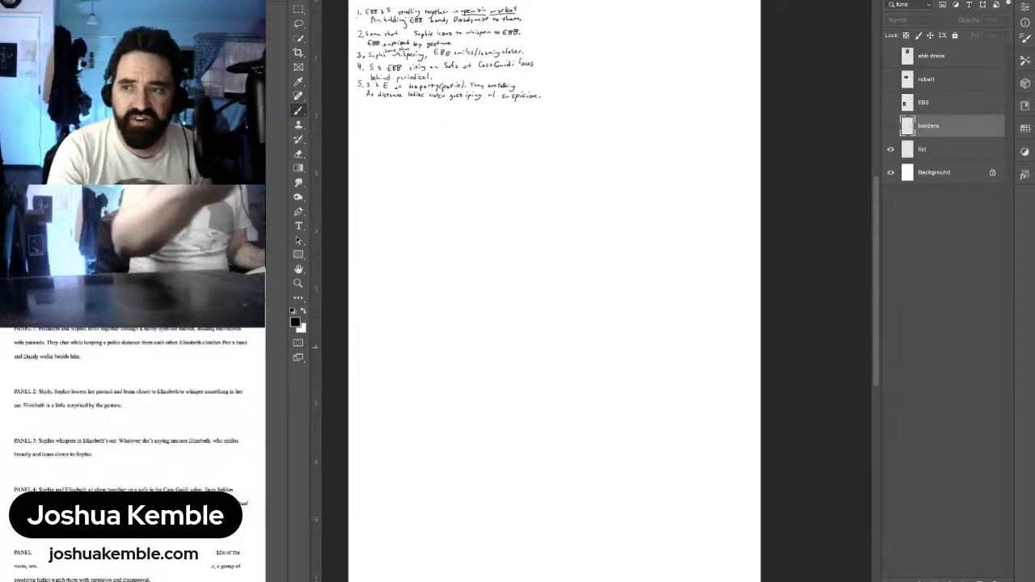
Step: Look through the earlier comic page's layers, previewing the list, Layer 17, rough and thumb layers and leaving them hidden
key("ctrl+Tab")
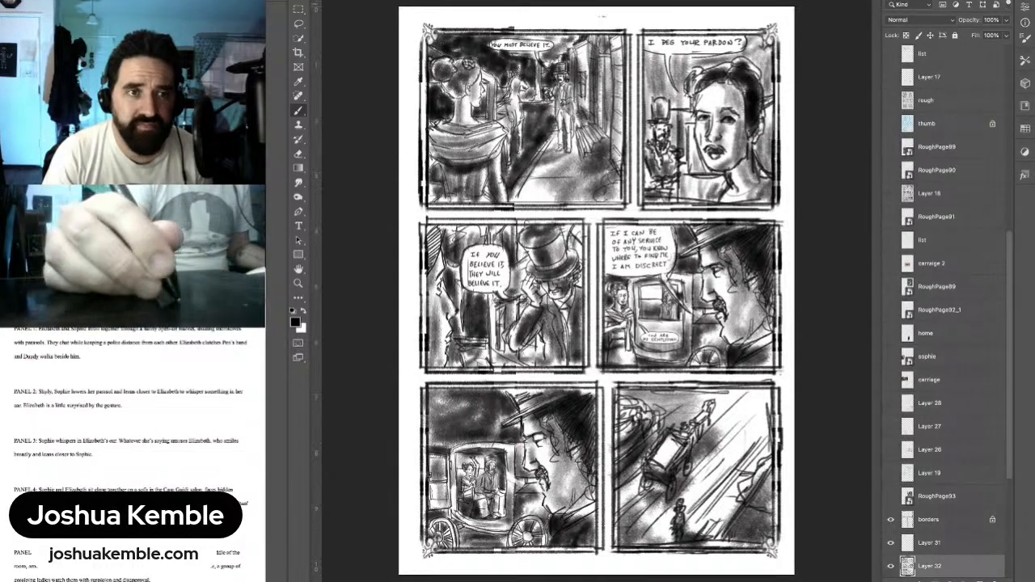
key("ctrl+Tab")
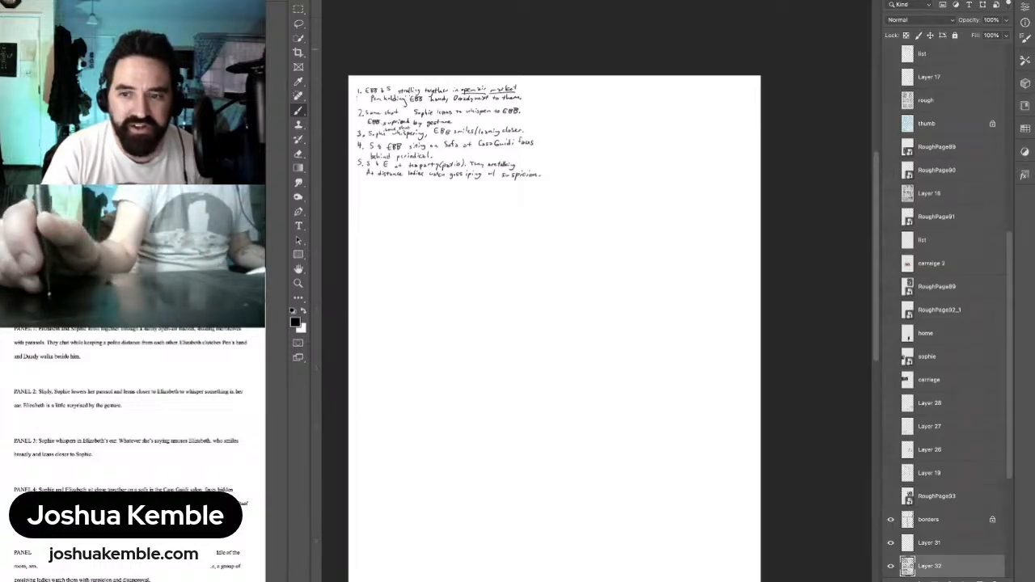
left_click_drag(1009, 356, 1009, 169)
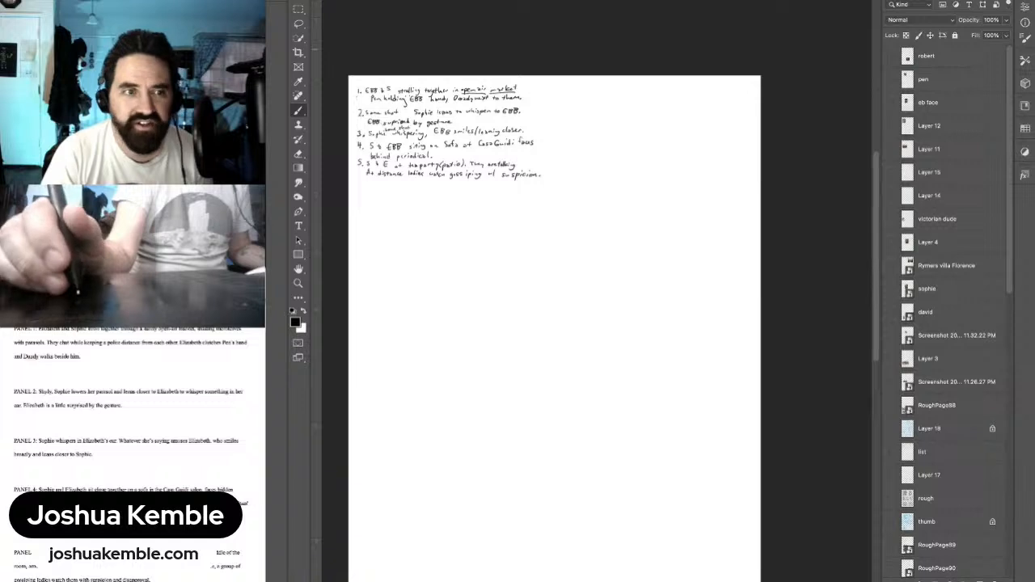
left_click(442, 205)
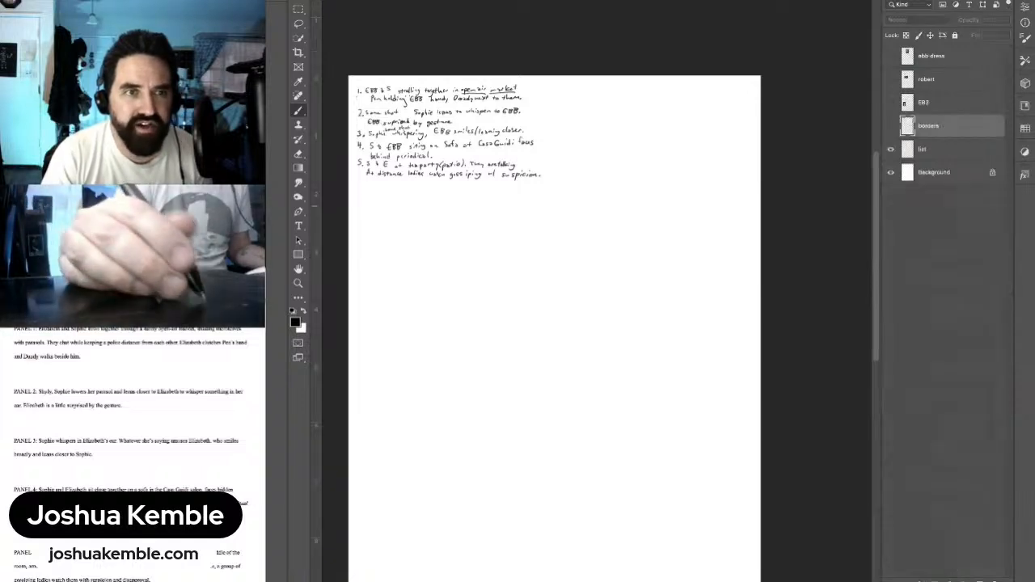
key("ctrl+Tab")
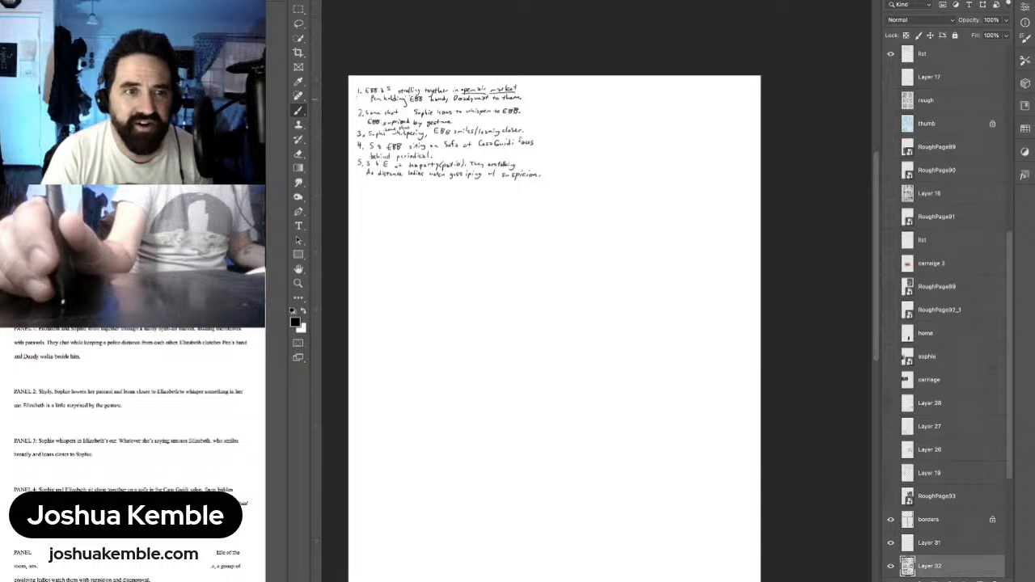
left_click(890, 77)
left_click(890, 77)
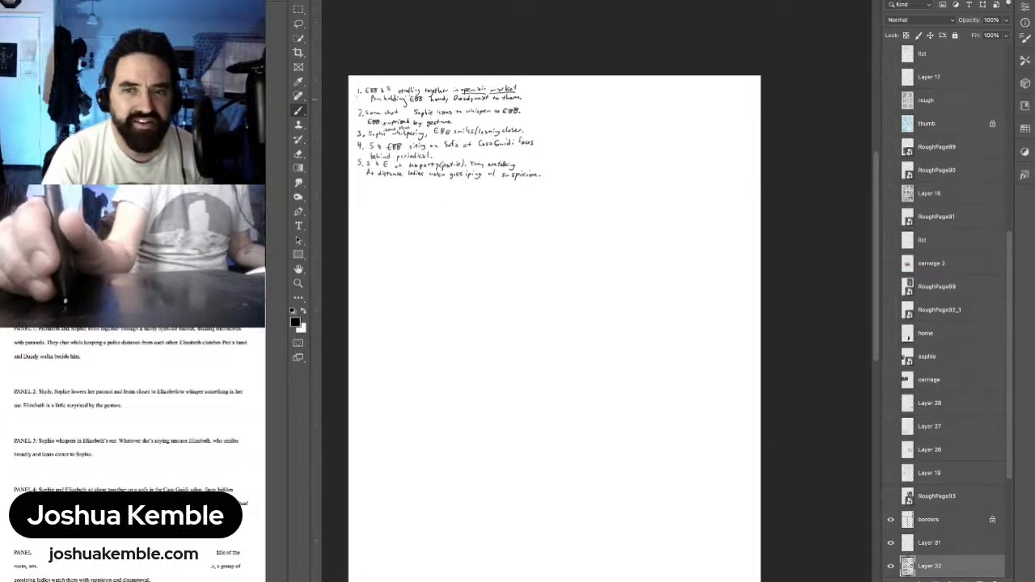
left_click(890, 100)
left_click(890, 100)
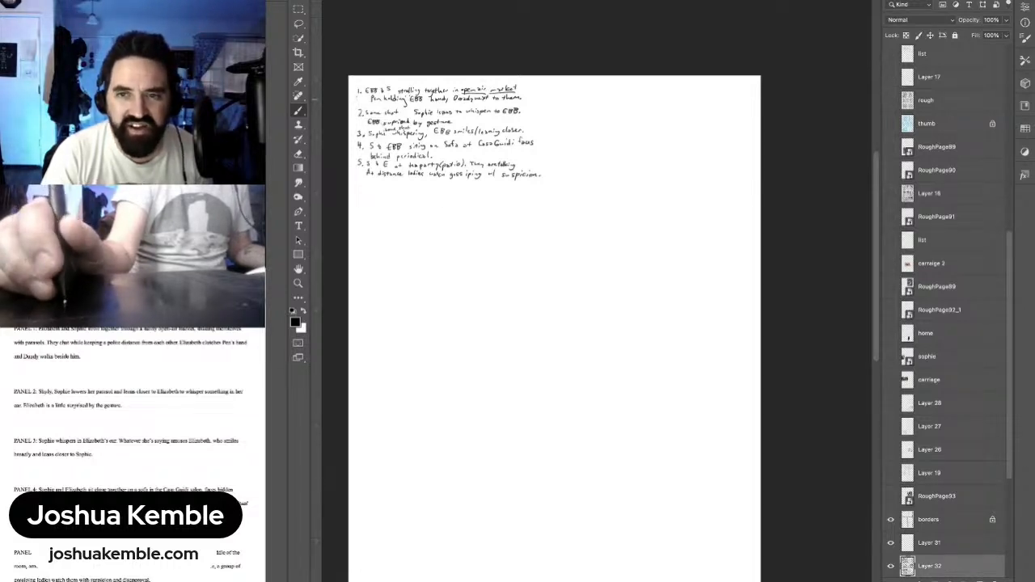
left_click(890, 123)
left_click(890, 123)
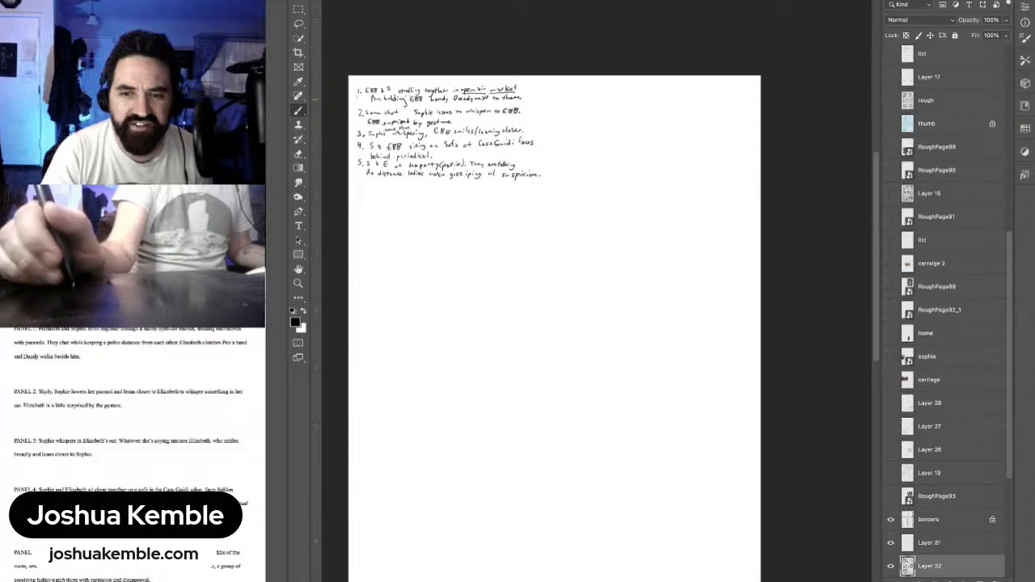
Step: Hide the earlier page's visible artwork: Layer 35, Layer 33, Layer 32, Layer 31 and the borders layer
scroll(946, 323, "down", 5)
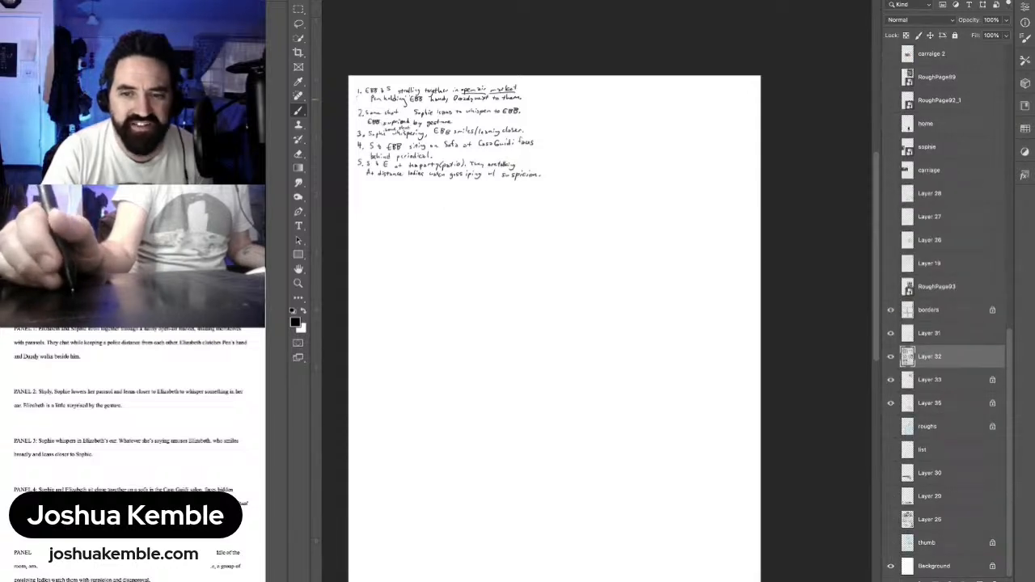
left_click(891, 380)
left_click(891, 356)
left_click(890, 334)
left_click(890, 310)
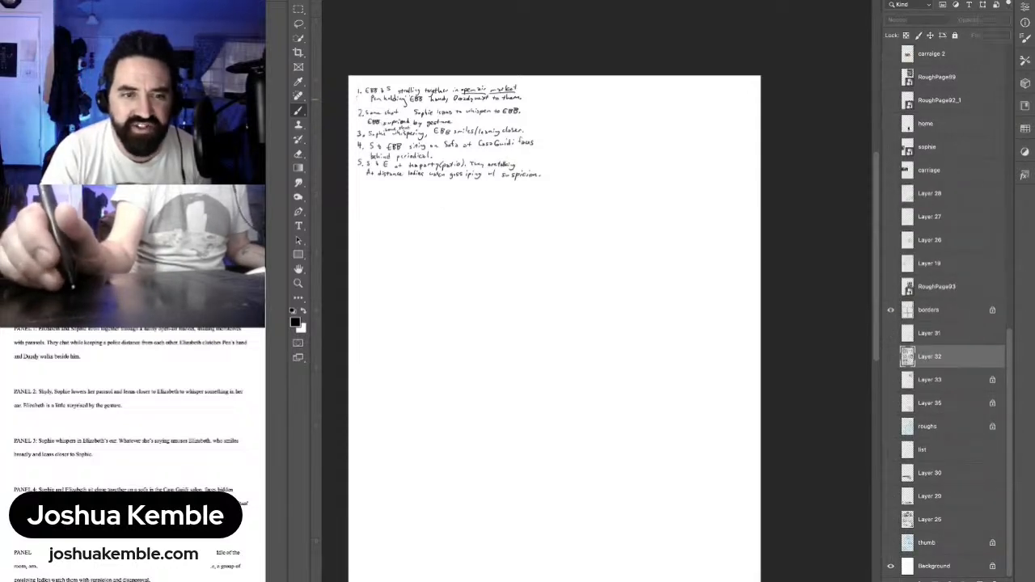
Step: Preview the RoughPage93 layer and Layers 19, 26, 27 and 28 one by one, leaving them all hidden
left_click(891, 286)
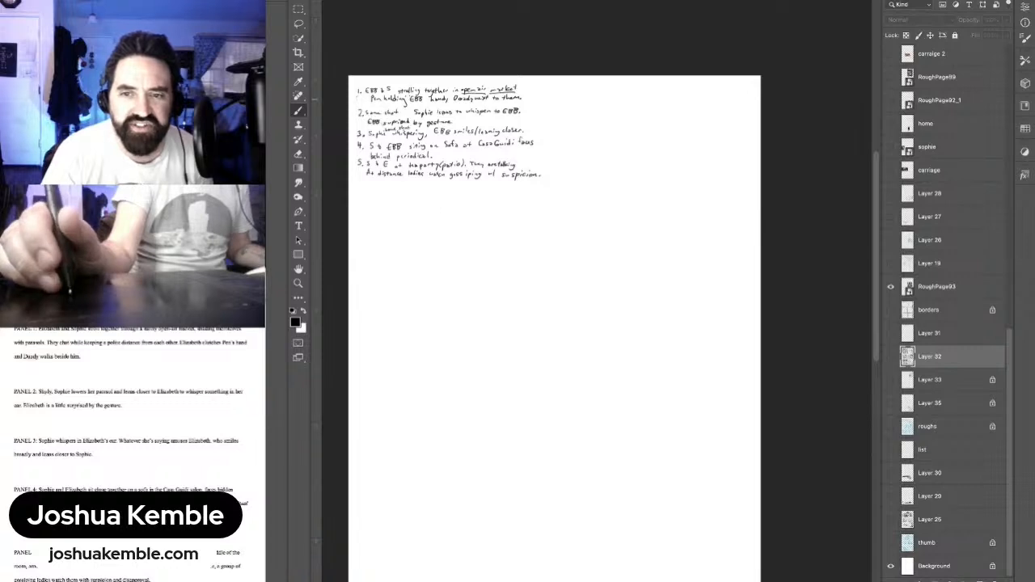
left_click(890, 287)
left_click(890, 263)
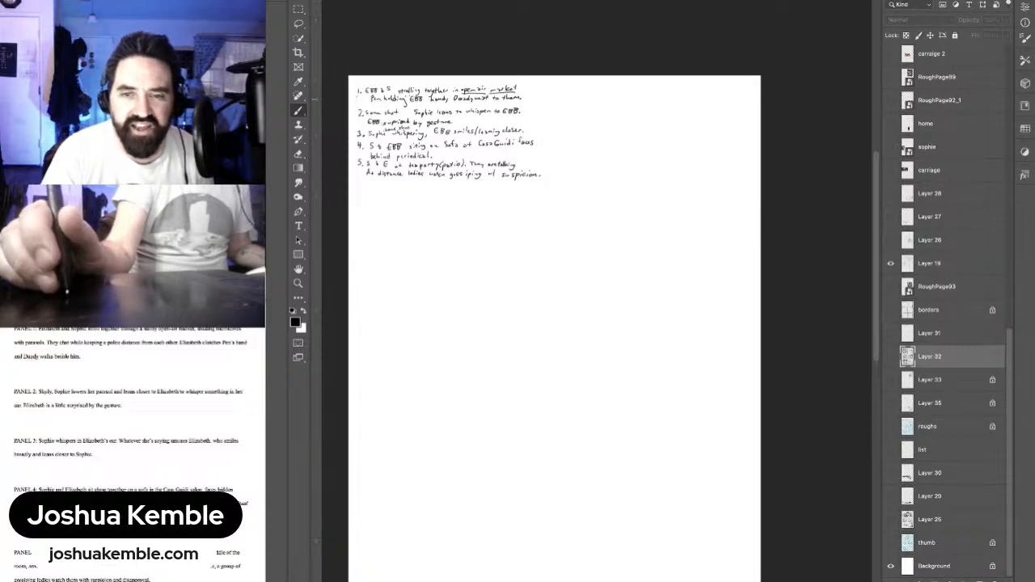
left_click(890, 263)
left_click(891, 240)
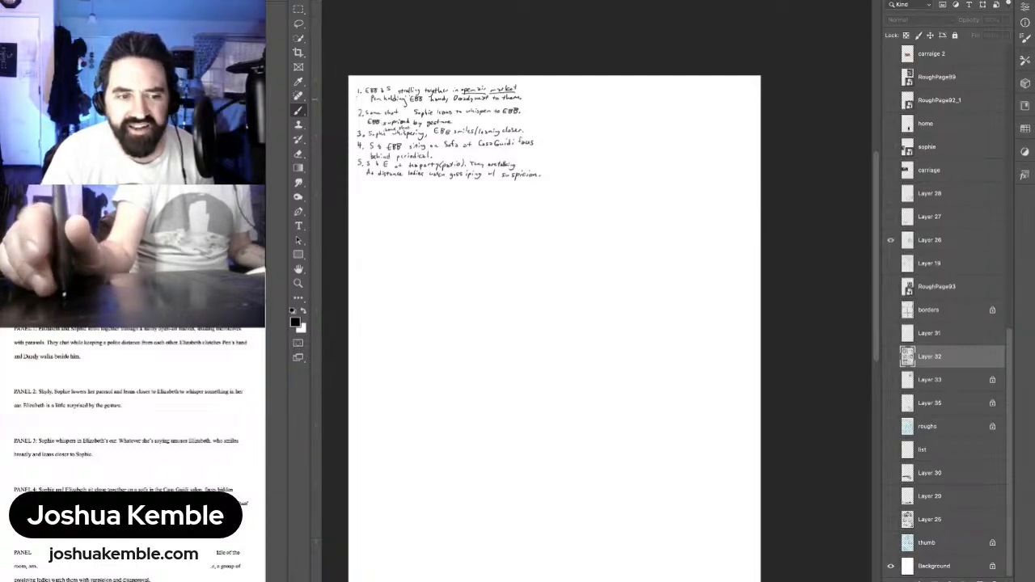
left_click(891, 239)
left_click(890, 216)
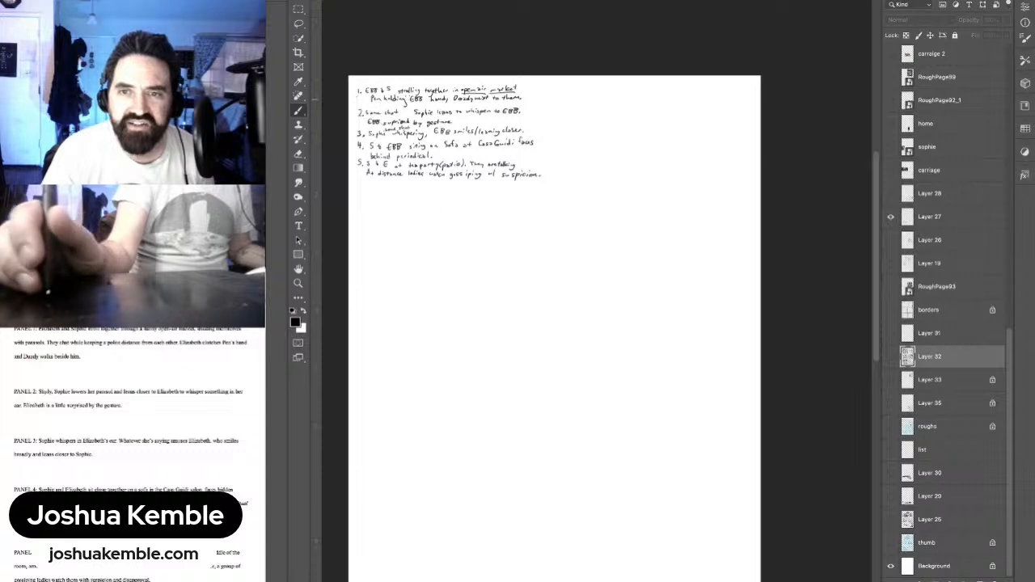
left_click(891, 193)
left_click(891, 216)
left_click(890, 193)
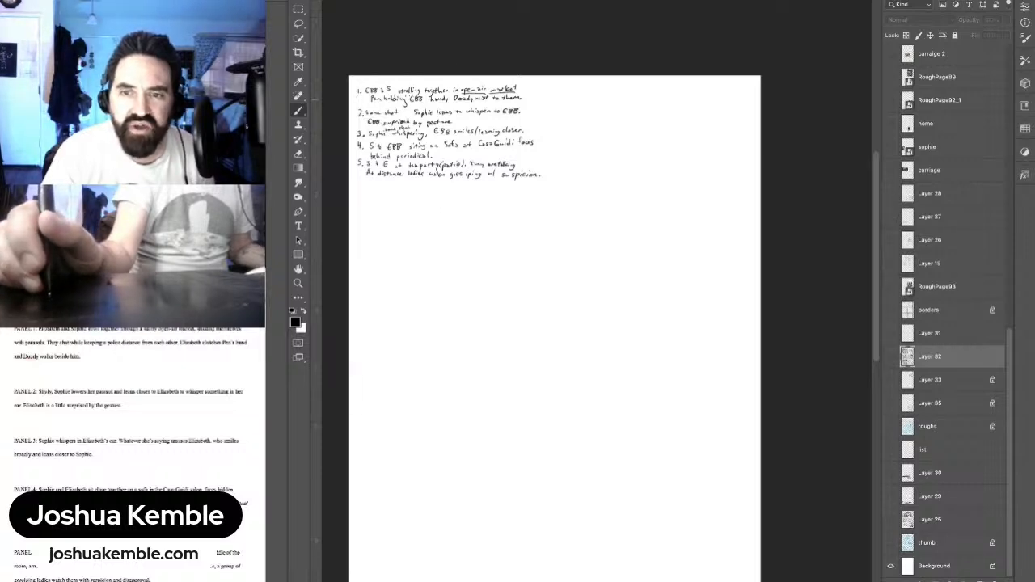
Step: Show the sophie portrait layer in the earlier page and copy it into the new page beside the handwritten list
scroll(946, 312, "up", 3)
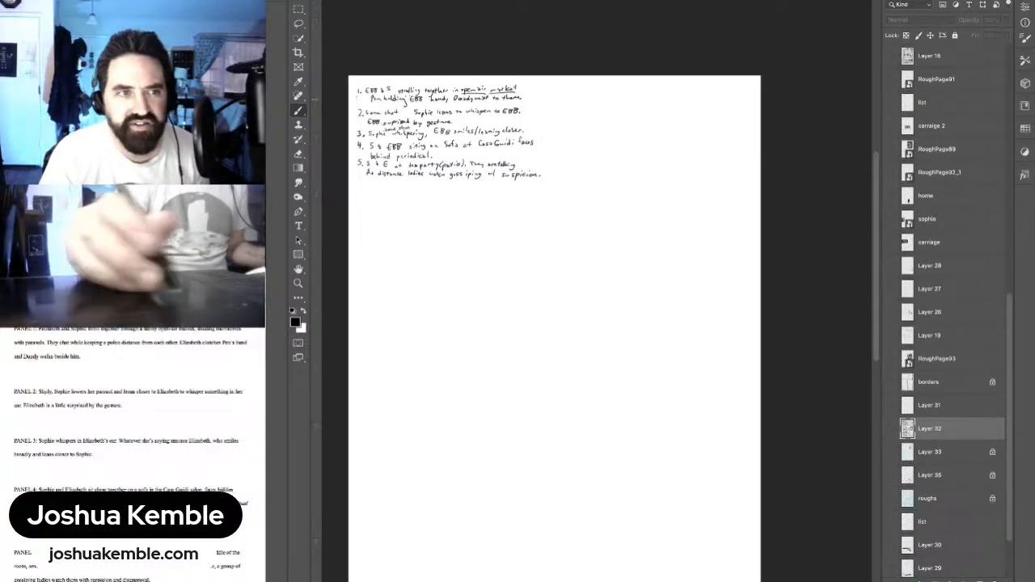
left_click(890, 219)
left_click(928, 219)
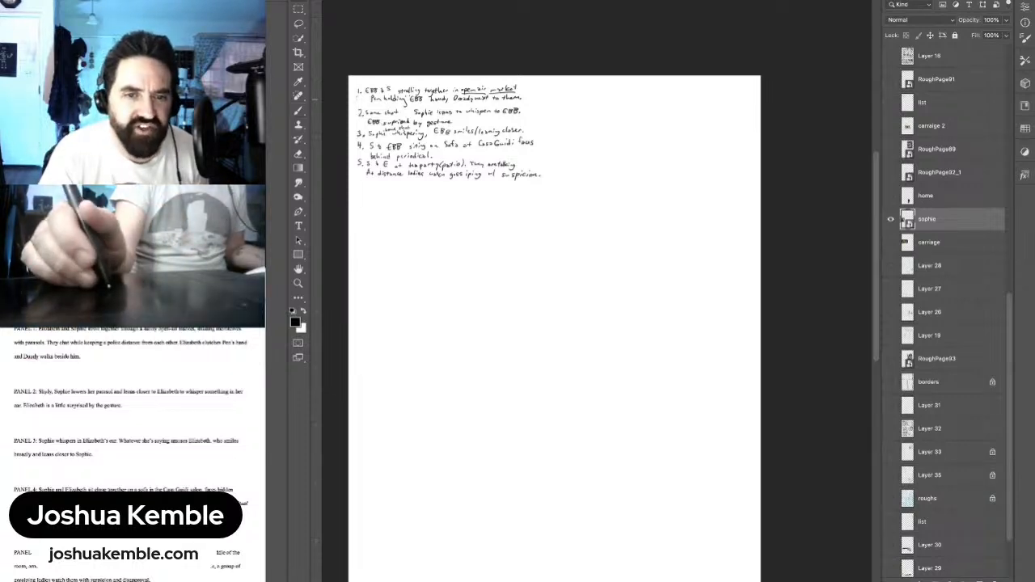
left_click_drag(582, 99, 619, 163)
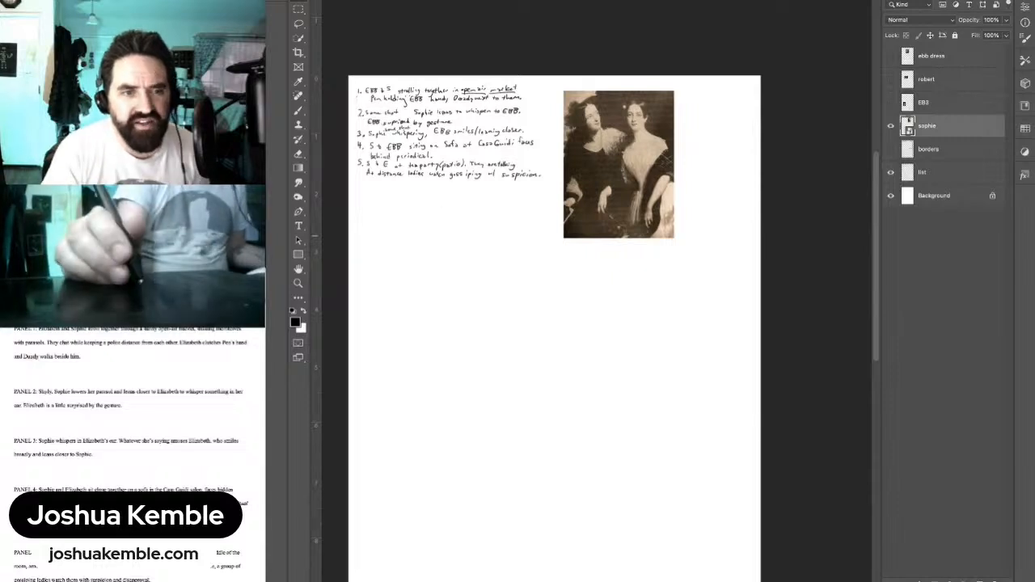
key("ctrl+Tab")
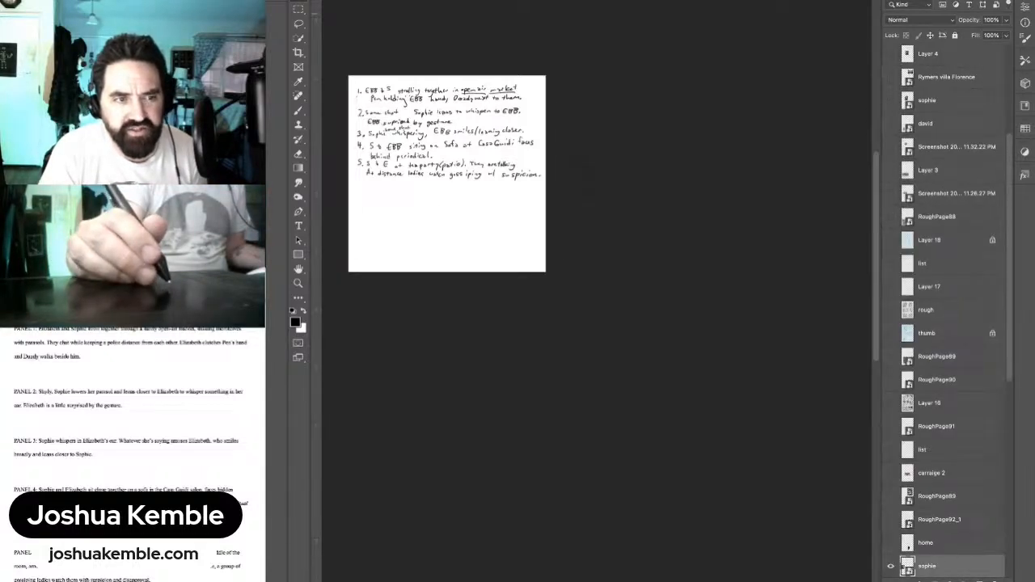
key("ctrl+Tab")
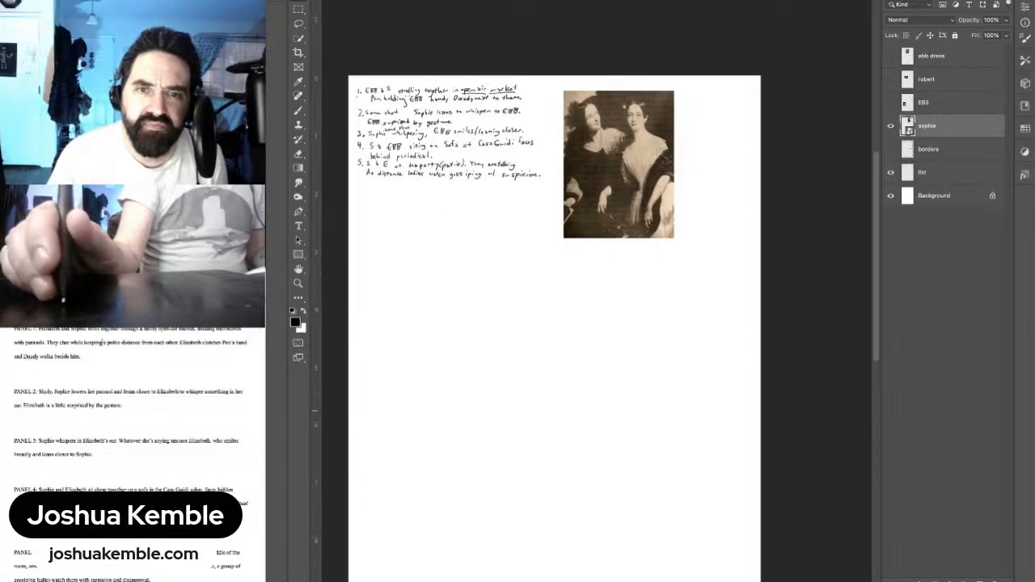
Step: Show the EB3 bust image, move it beside the sophie portrait and rename its layer elizabeth
left_click(891, 103)
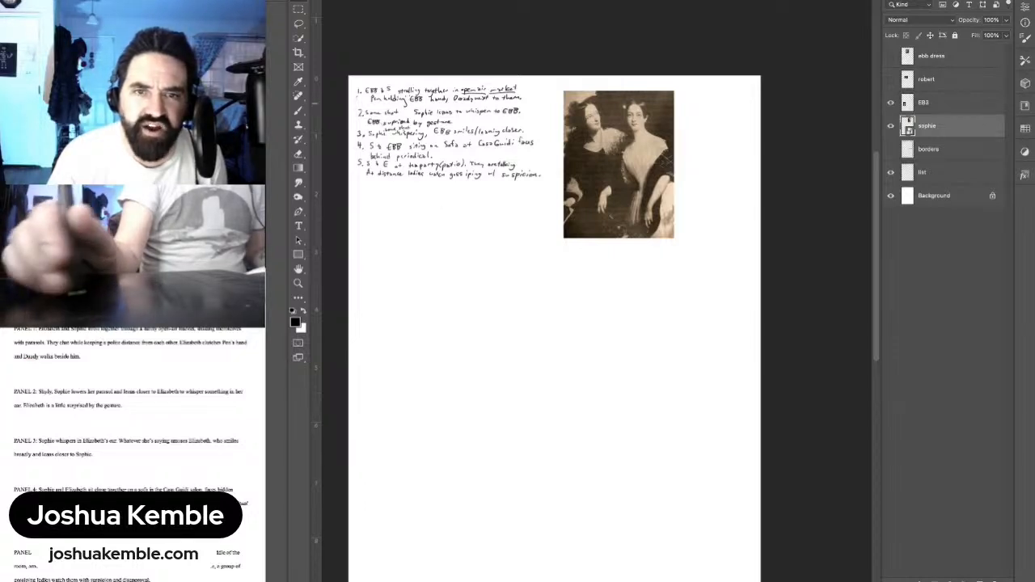
left_click(924, 103)
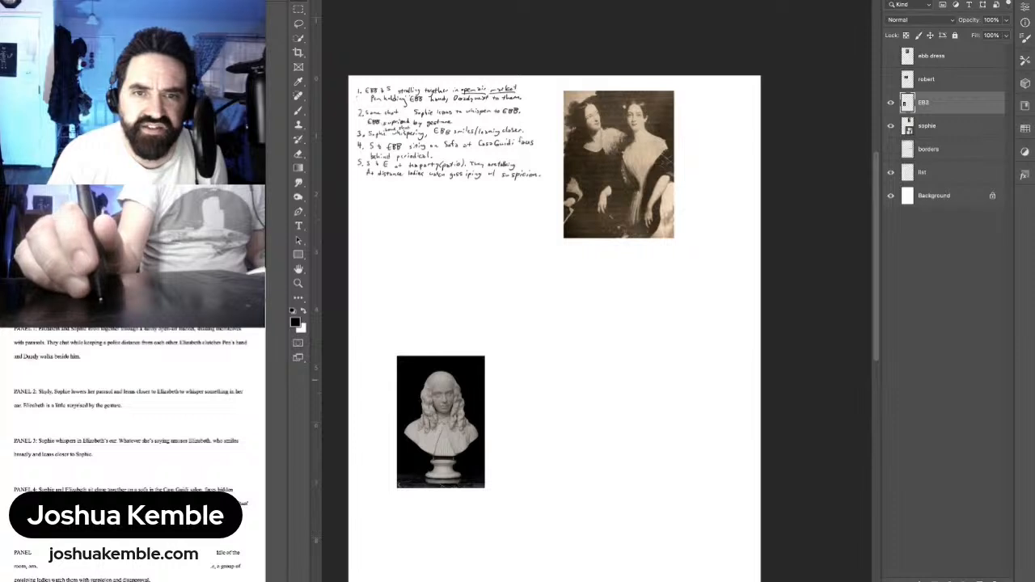
left_click_drag(441, 421, 713, 154)
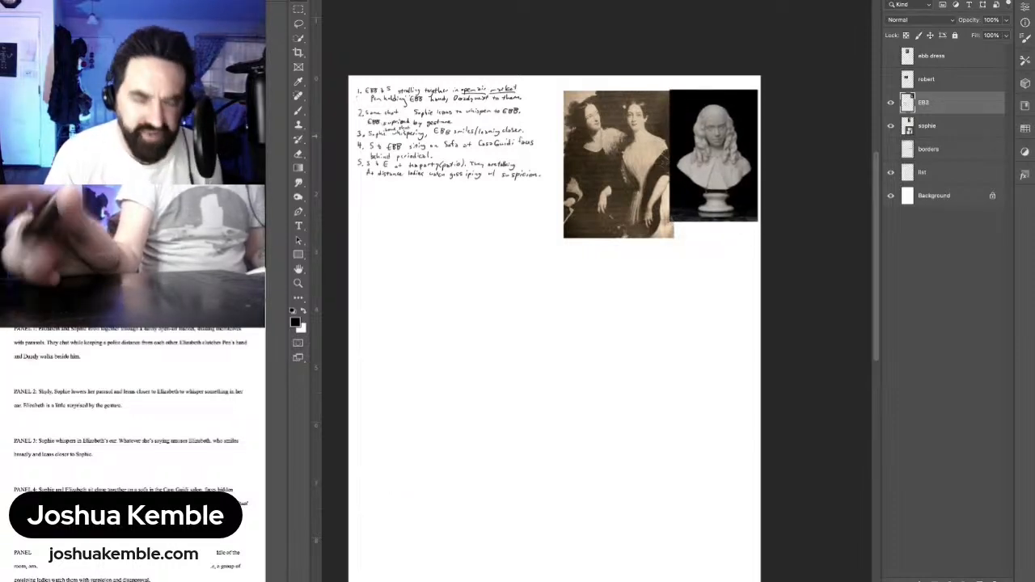
double_click(924, 103)
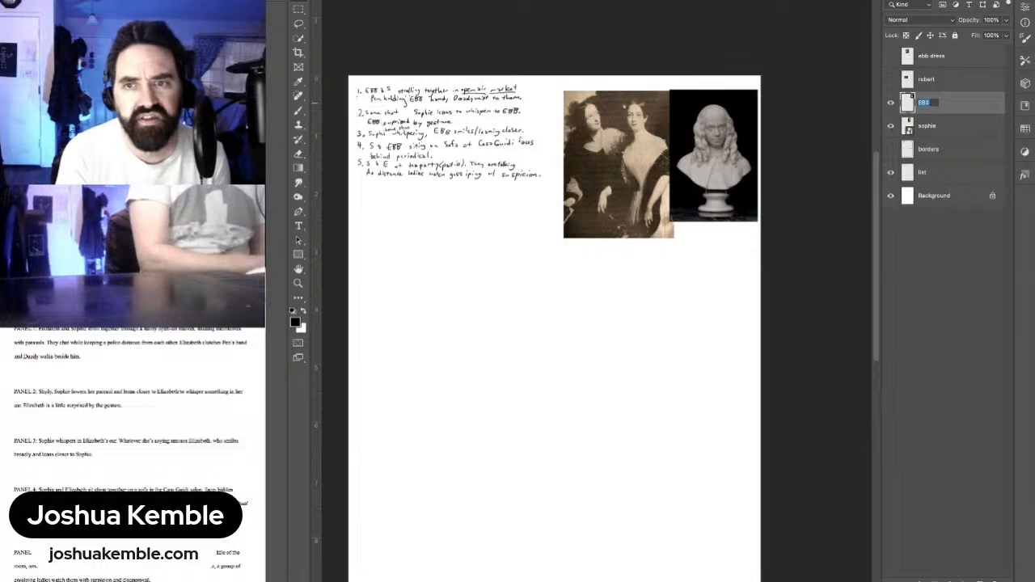
type("elizabe")
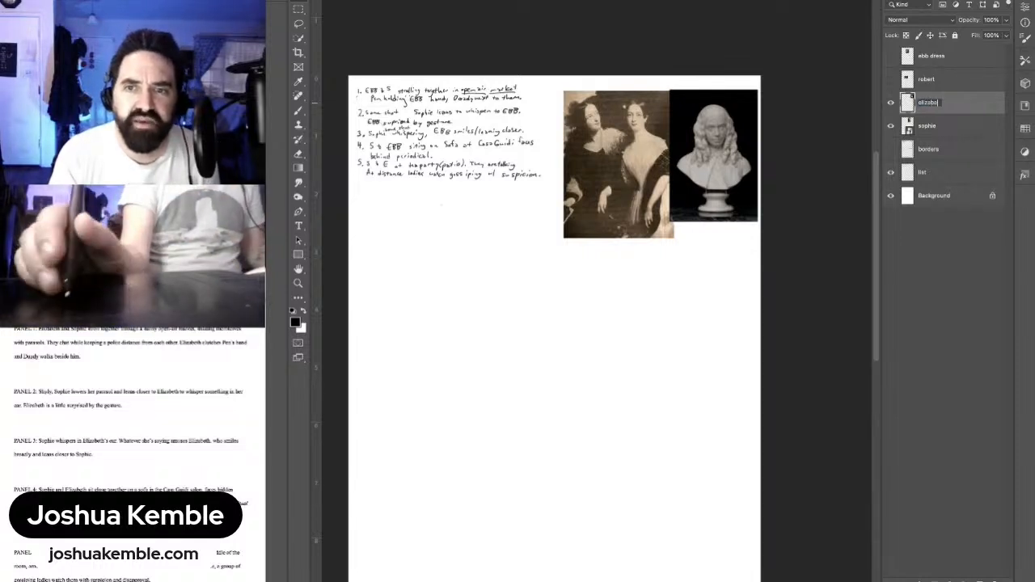
type("th")
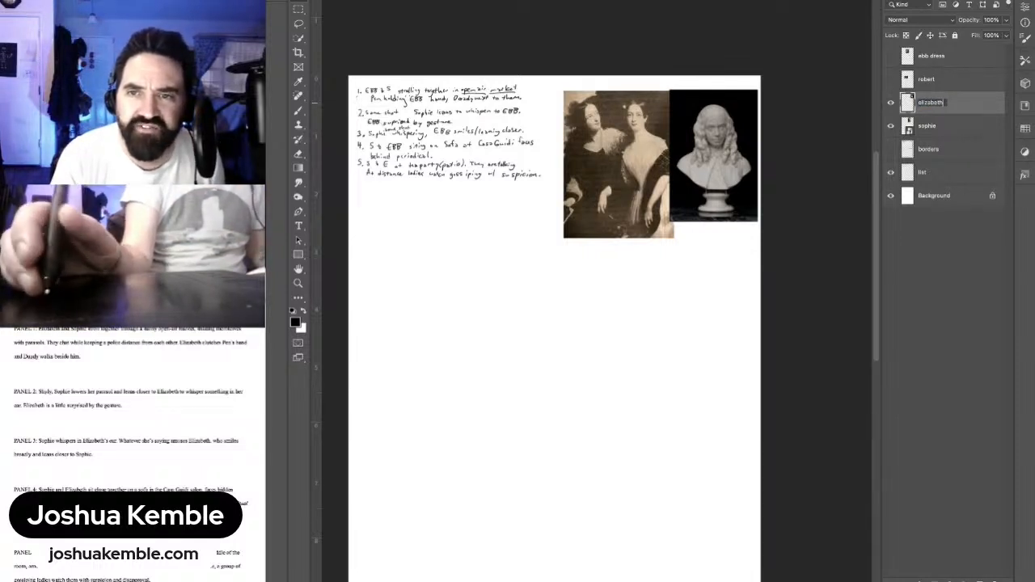
key("Return")
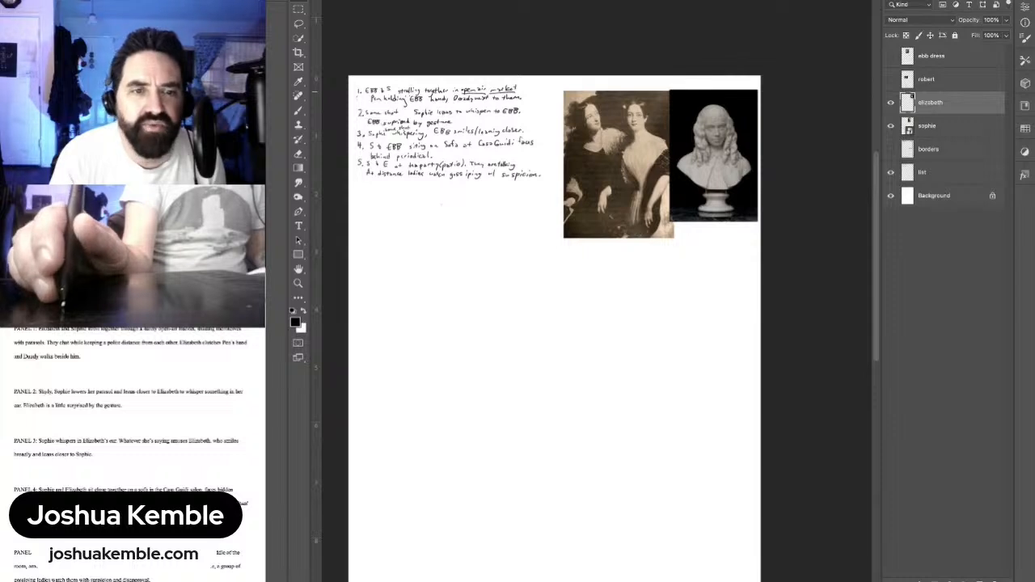
Step: Preview the robert and ebb dress reference layers, leaving both hidden
left_click(891, 80)
left_click(891, 79)
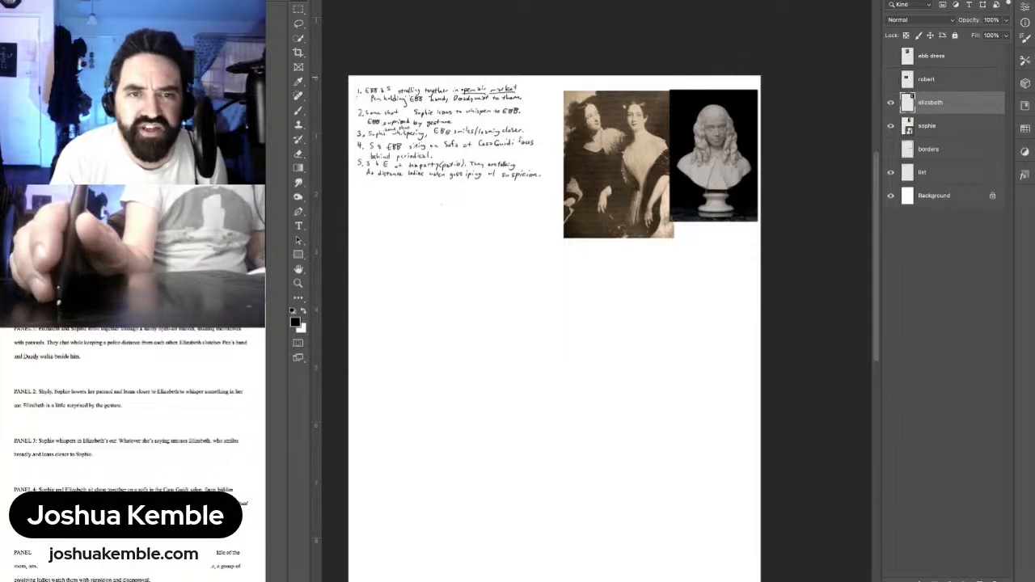
left_click(891, 56)
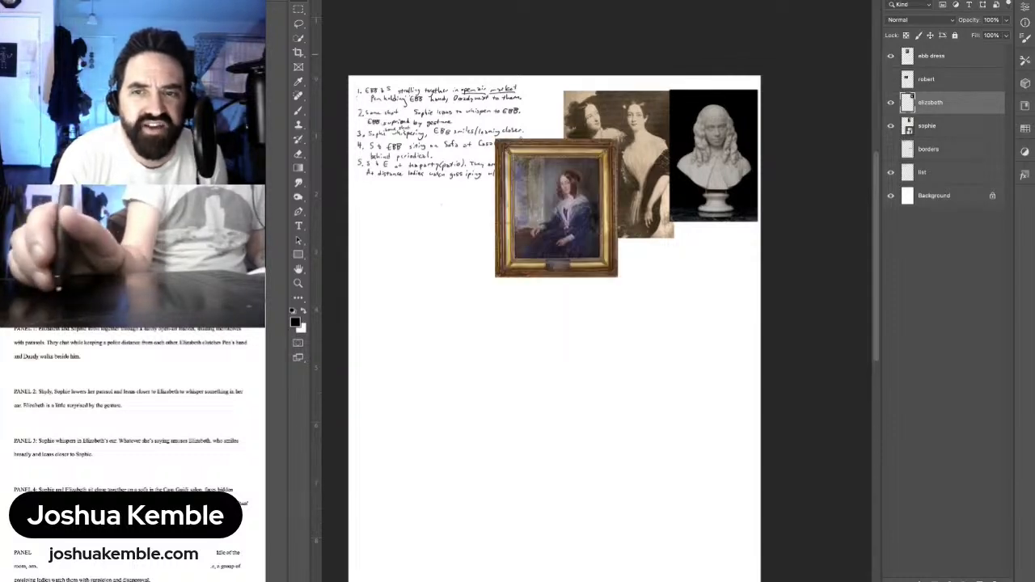
left_click(890, 56)
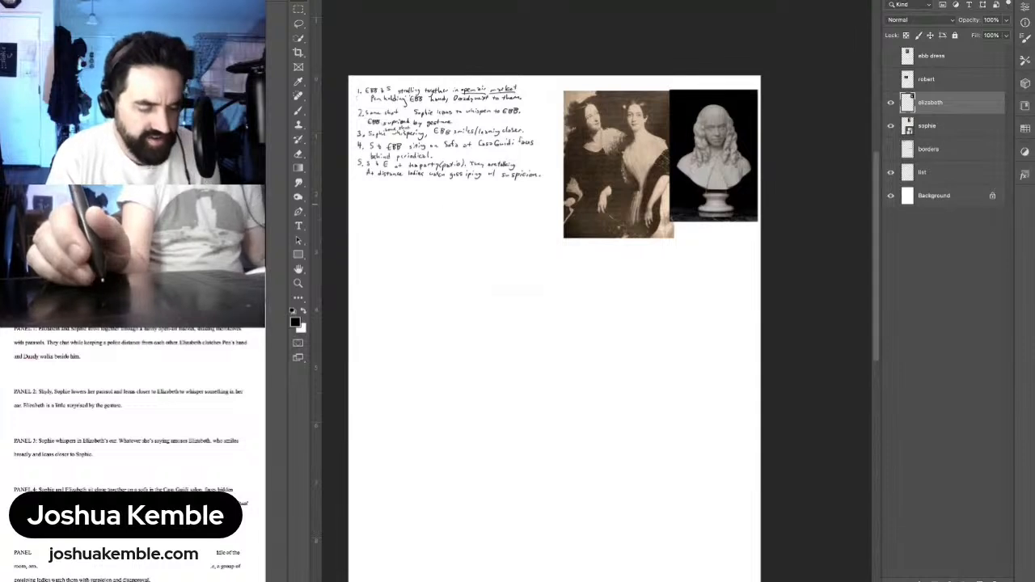
key("super")
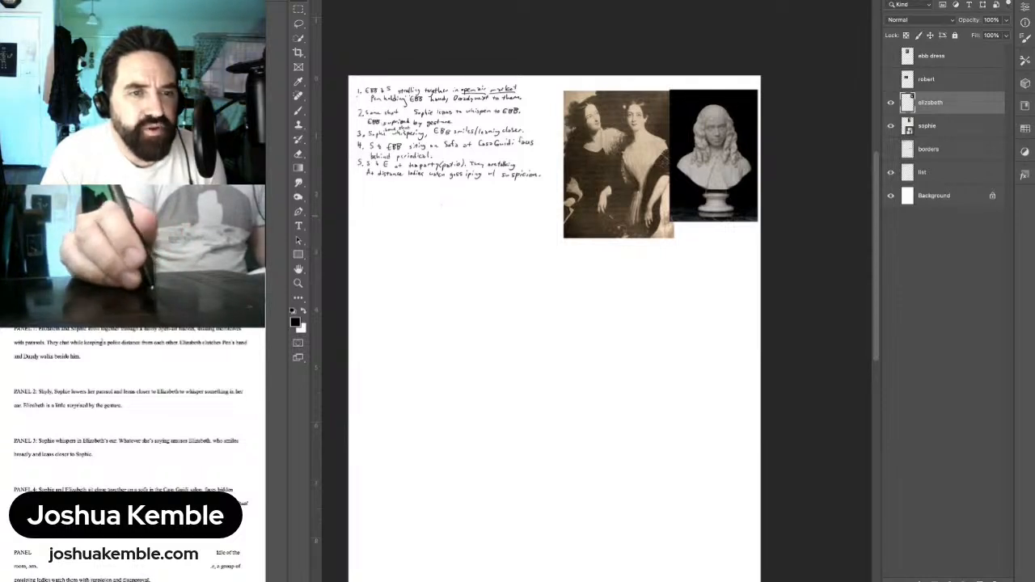
left_click_drag(127, 332, 209, 332)
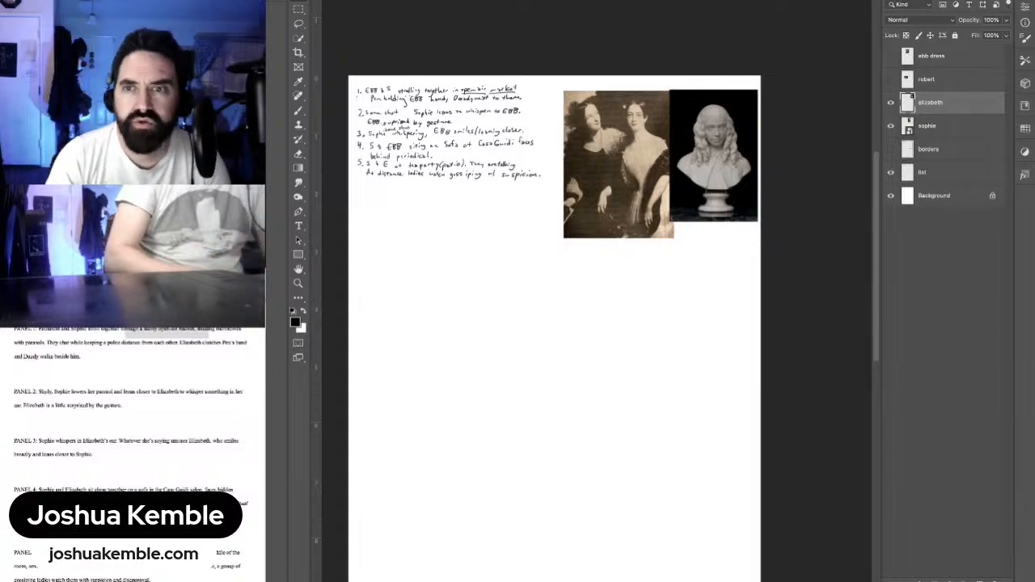
Step: Switch to the earlier market page and preview the Layer 23 and Layer 22 references, leaving both hidden
key("ctrl+Tab")
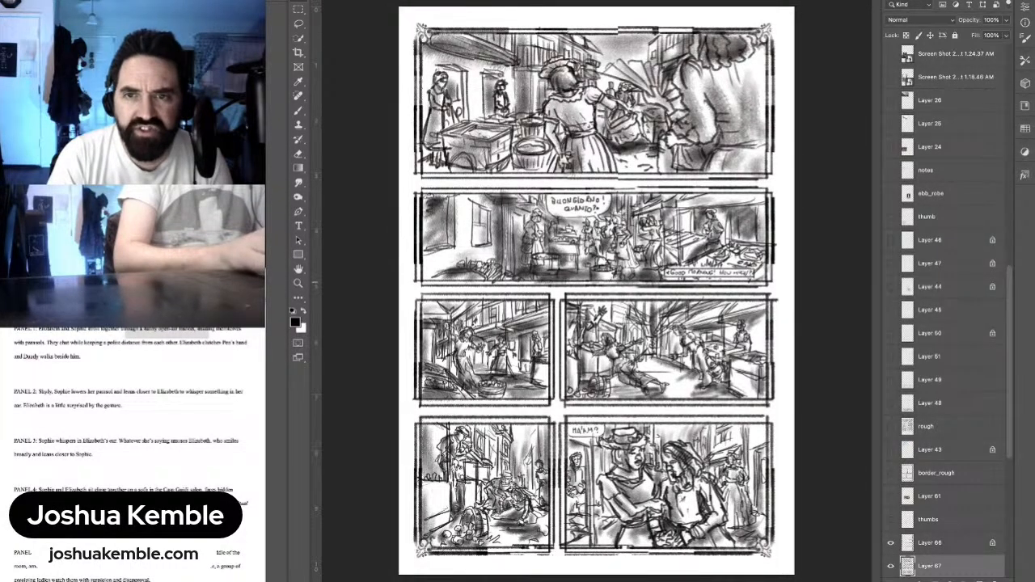
scroll(954, 311, "up", 10)
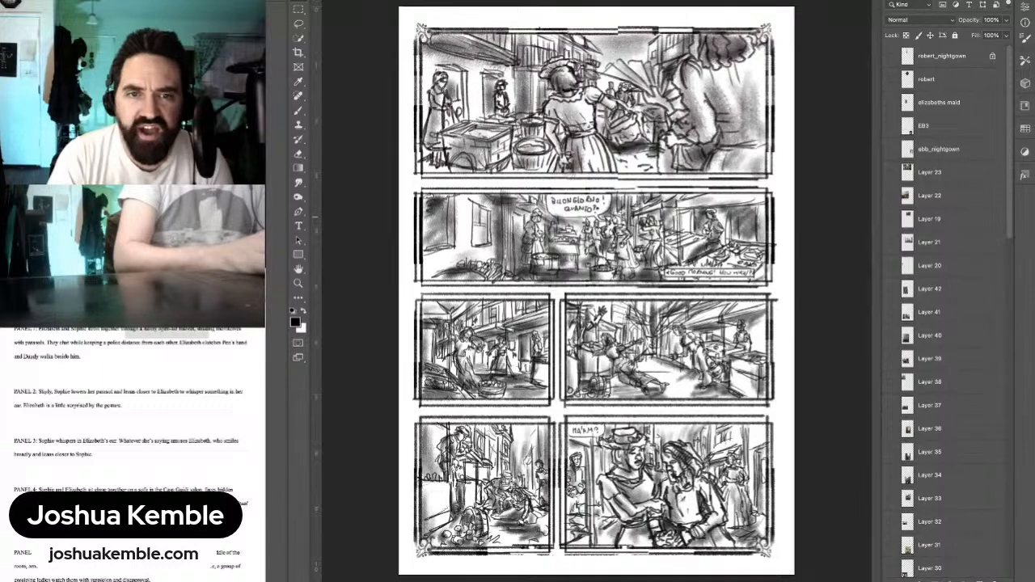
left_click(891, 172)
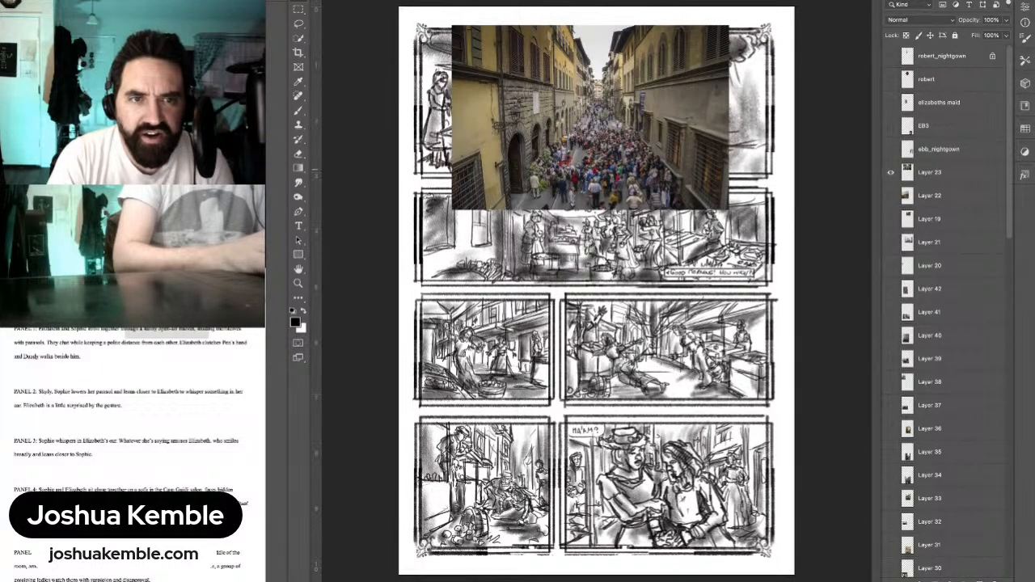
left_click(891, 172)
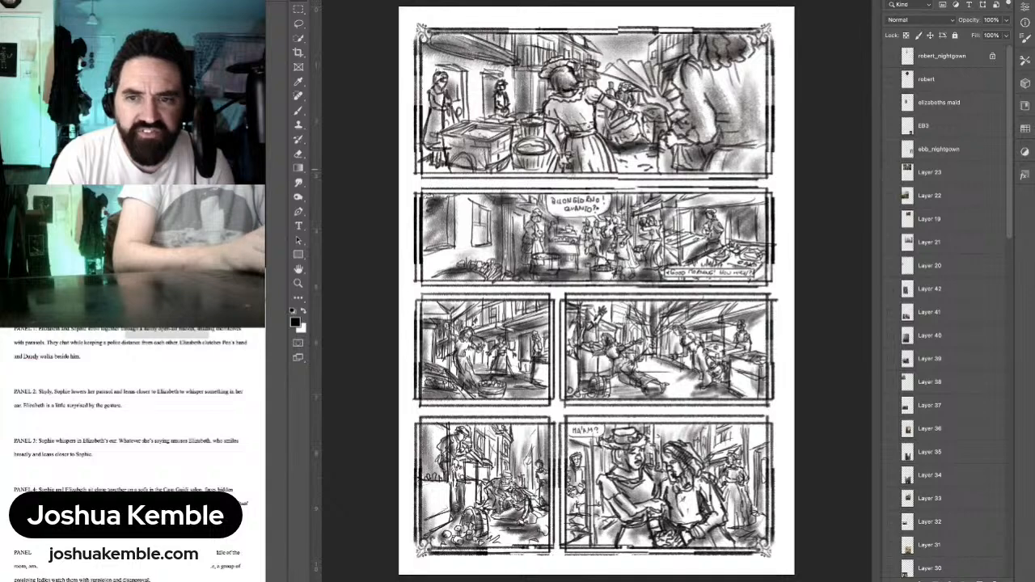
left_click(891, 172)
left_click(891, 173)
left_click(890, 196)
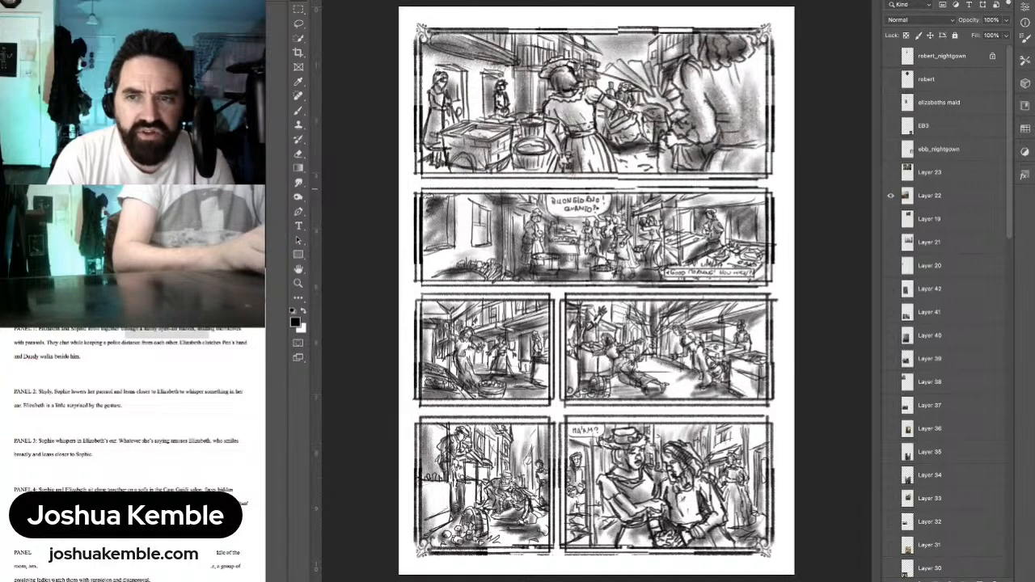
left_click(890, 196)
left_click(890, 173)
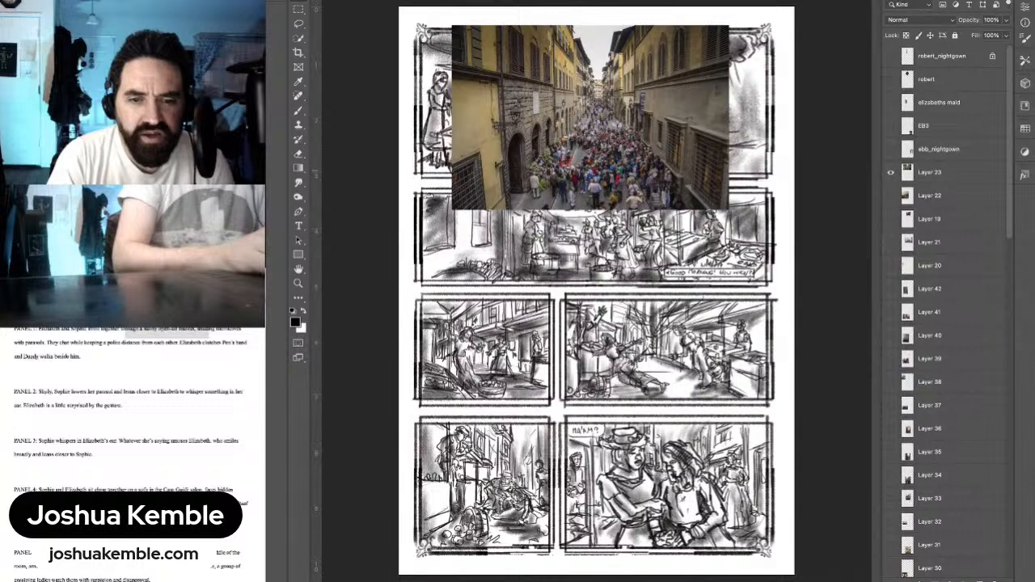
left_click(891, 172)
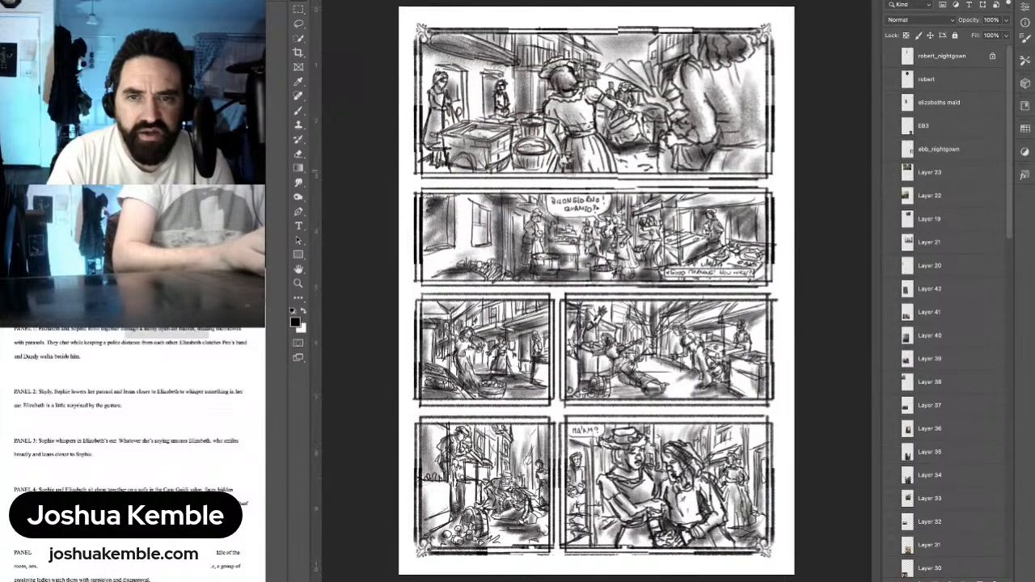
Step: Preview Layers 19, 21, 20 and 42 in the earlier page, leaving them all hidden
left_click(891, 219)
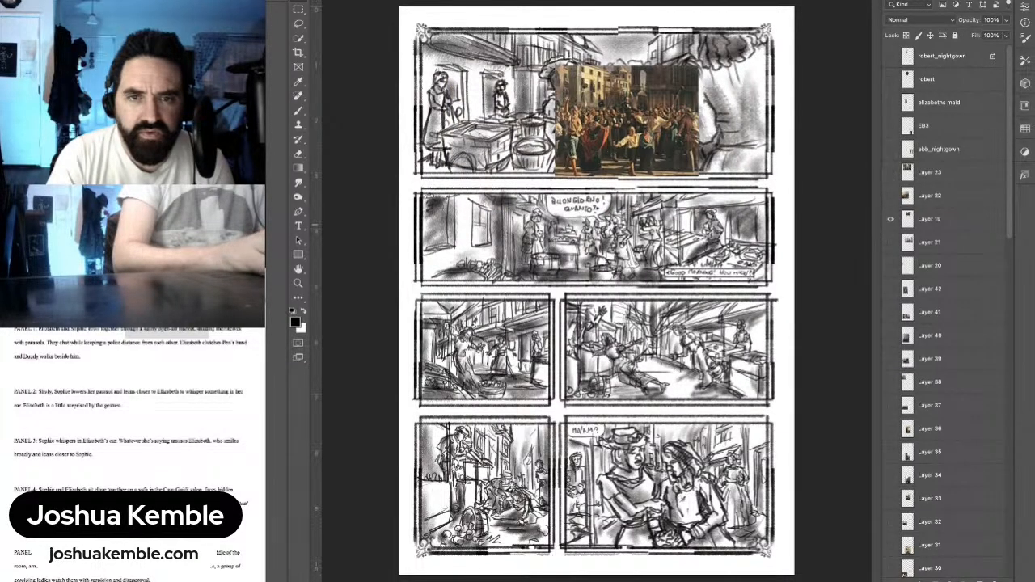
left_click(891, 218)
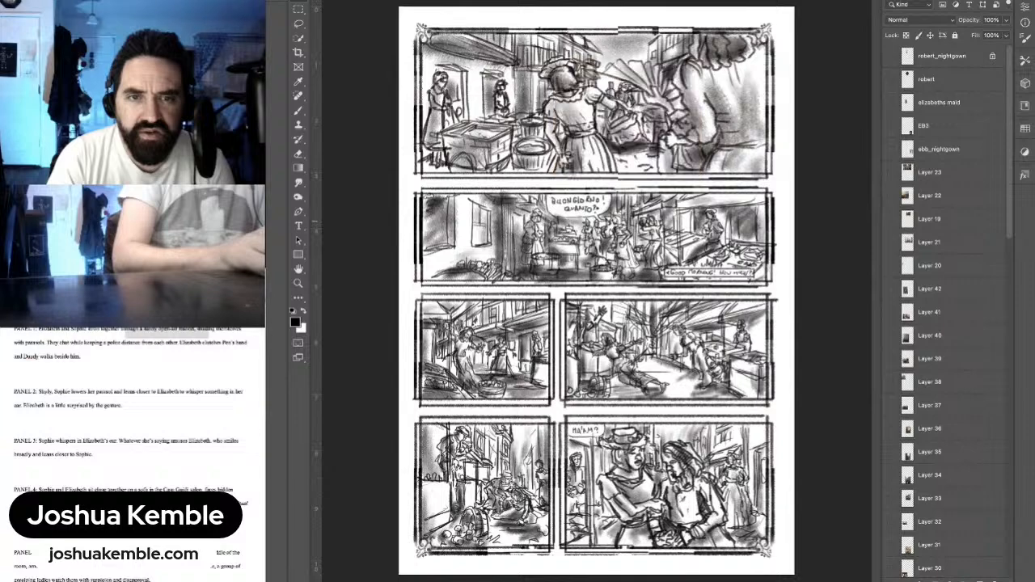
left_click(891, 241)
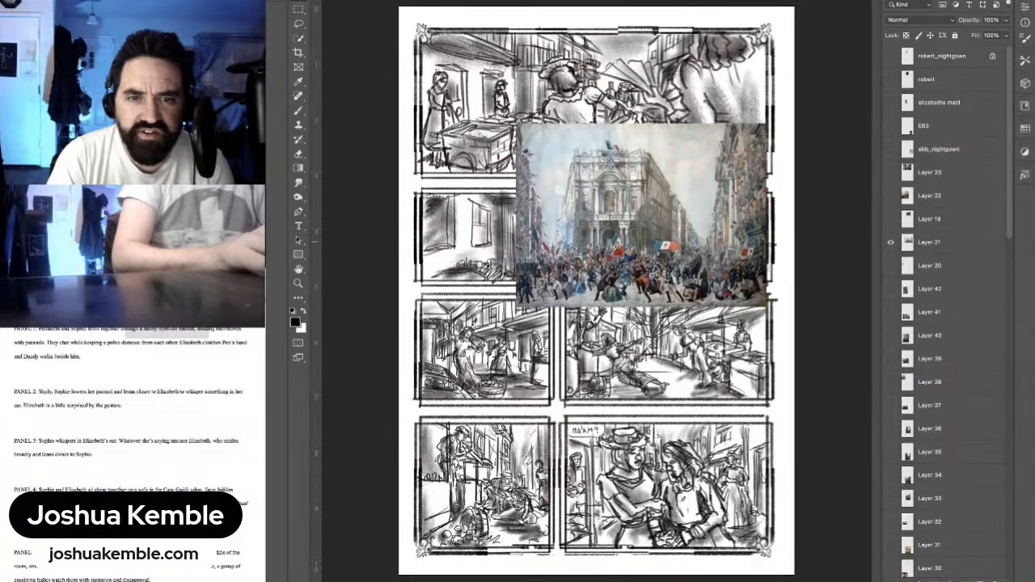
left_click(890, 266)
left_click(890, 242)
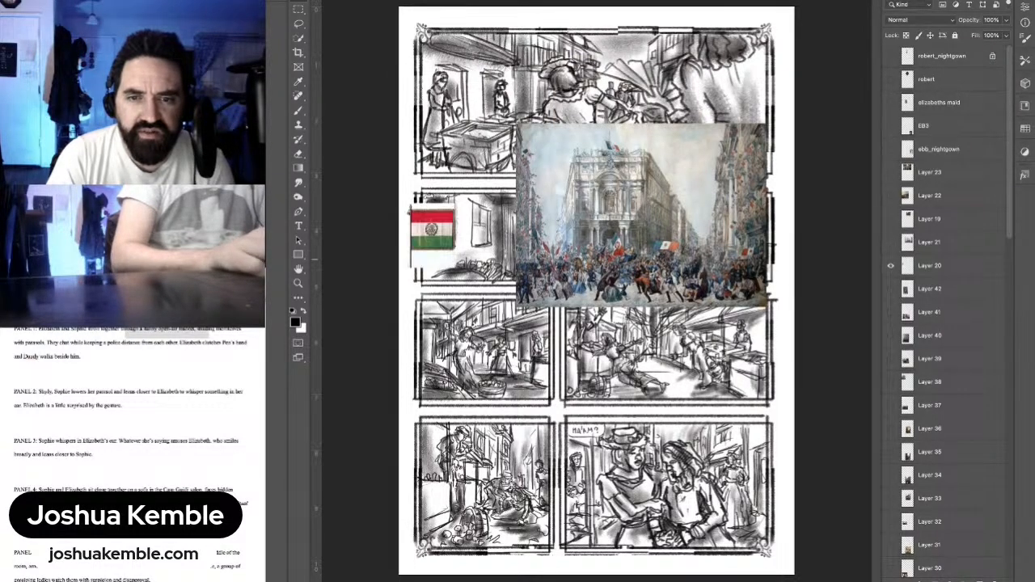
left_click(890, 265)
left_click(891, 289)
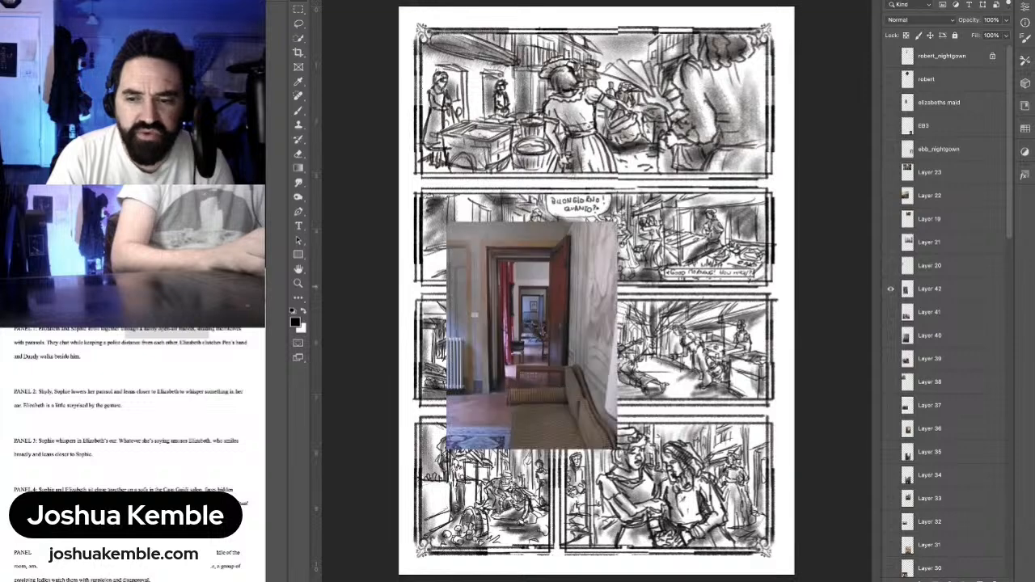
left_click(890, 289)
Step: Hide the Layer 67 sketch and show the street market photos on Layers 58, 60 and 57
scroll(938, 324, "down", 10)
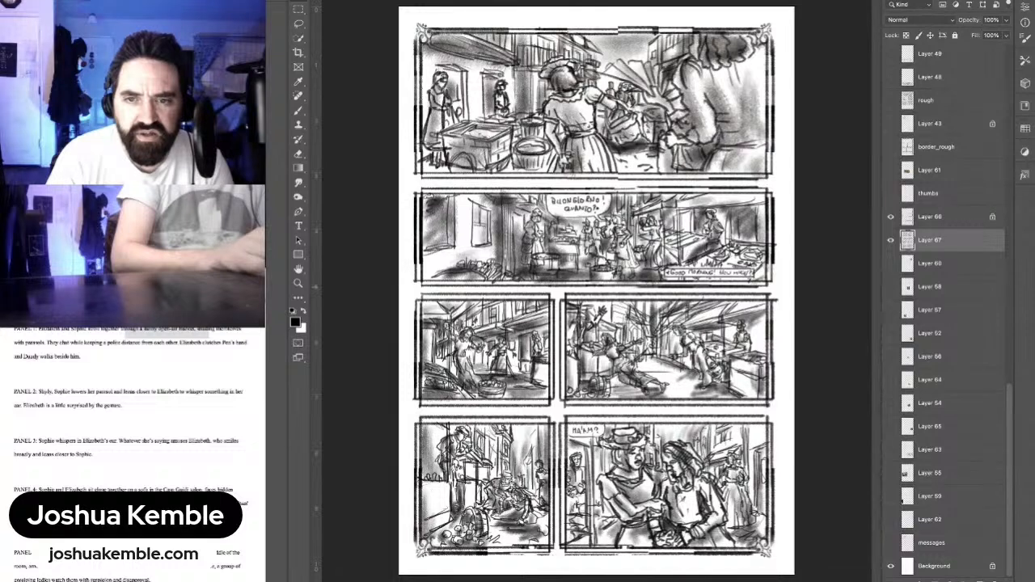
left_click(891, 286)
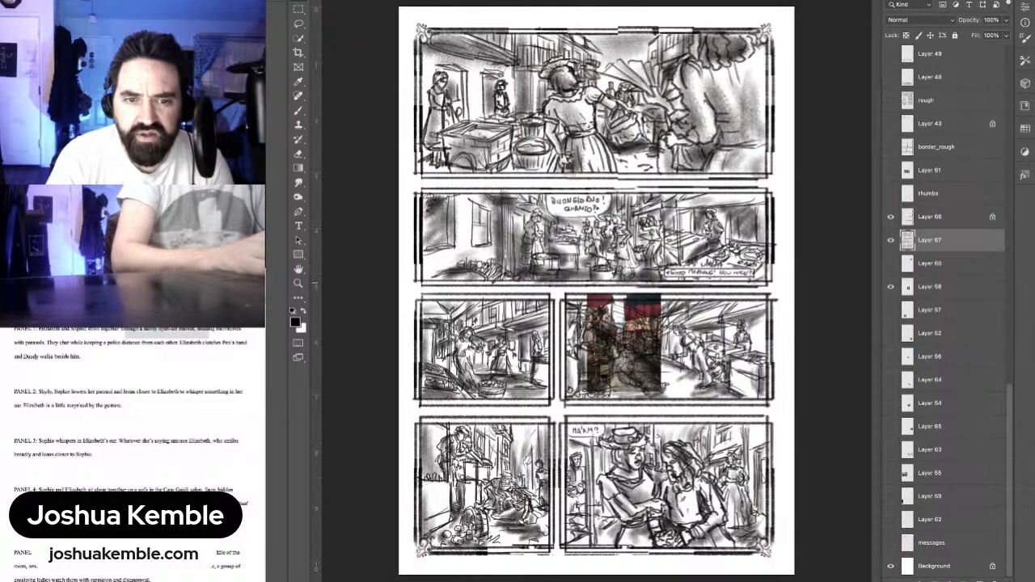
left_click(891, 240)
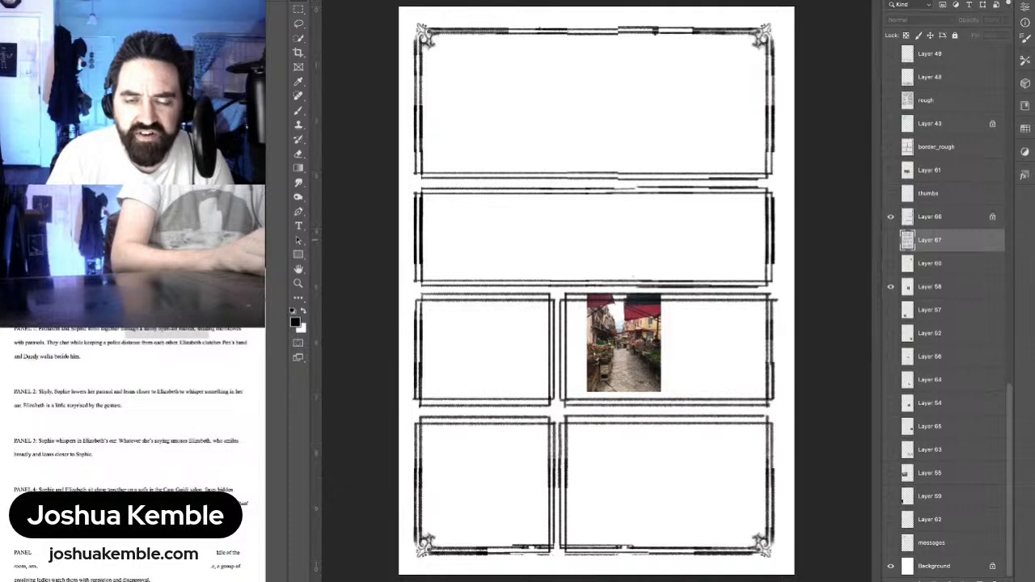
left_click(891, 263)
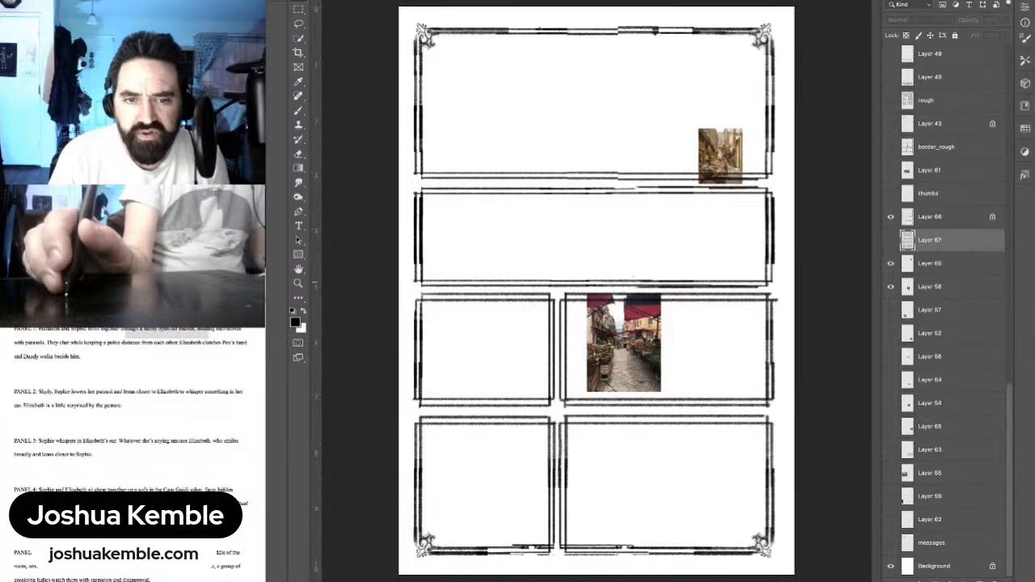
left_click(930, 264)
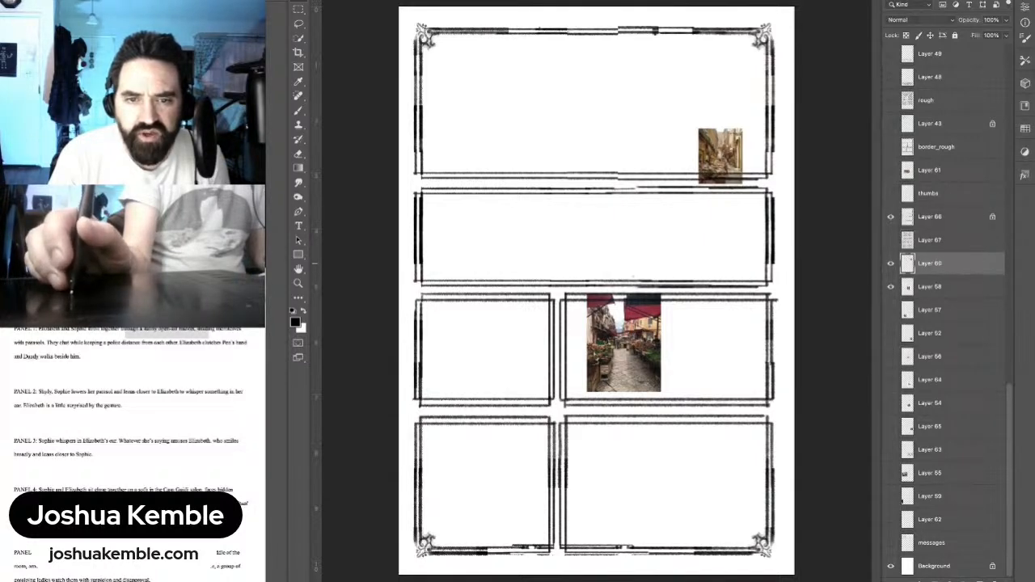
left_click(890, 310)
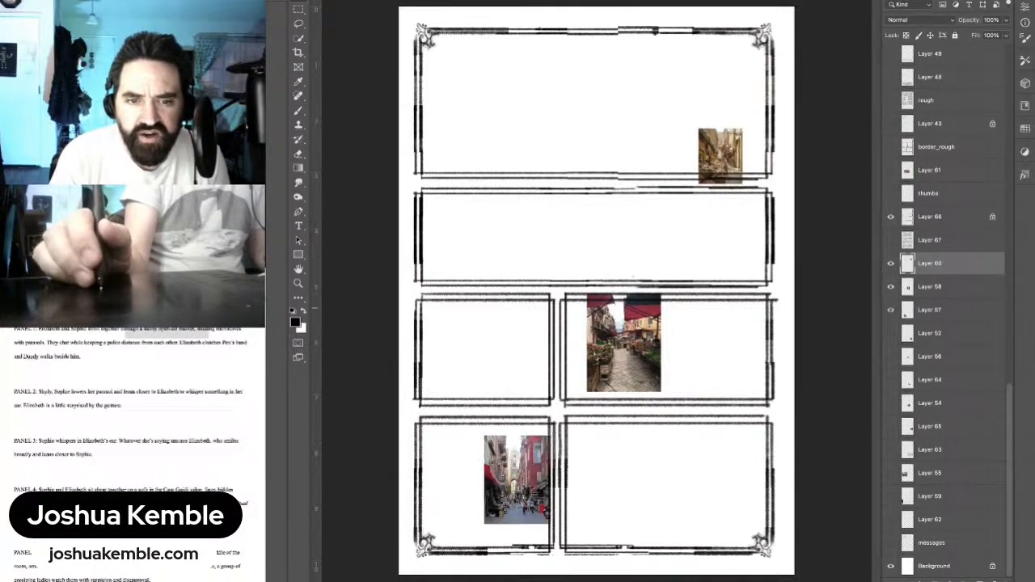
left_click_drag(693, 352, 698, 443)
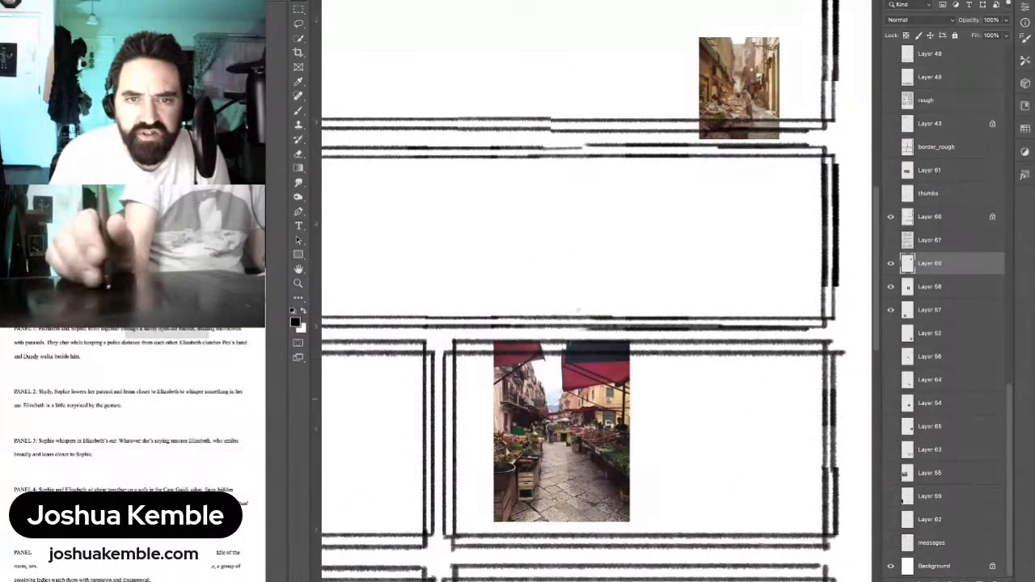
Step: Show the reference images on Layers 52, 56 and 64 in the earlier page
left_click(891, 333)
left_click_drag(579, 309, 530, 309)
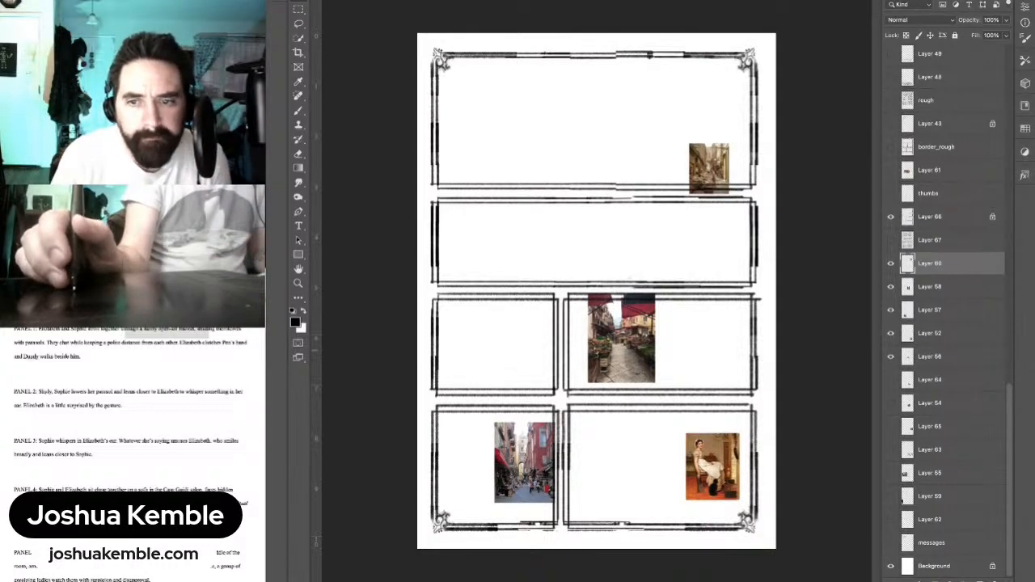
left_click(890, 357)
left_click(891, 357)
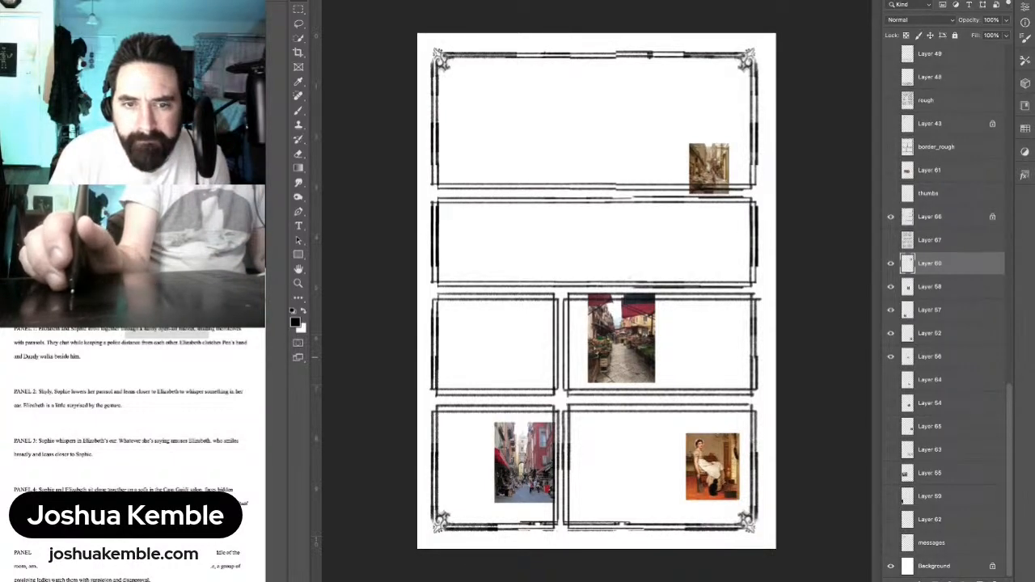
mouse_move(891, 333)
left_mouse_down()
mouse_move(891, 287)
mouse_move(891, 334)
left_mouse_up()
left_click(890, 379)
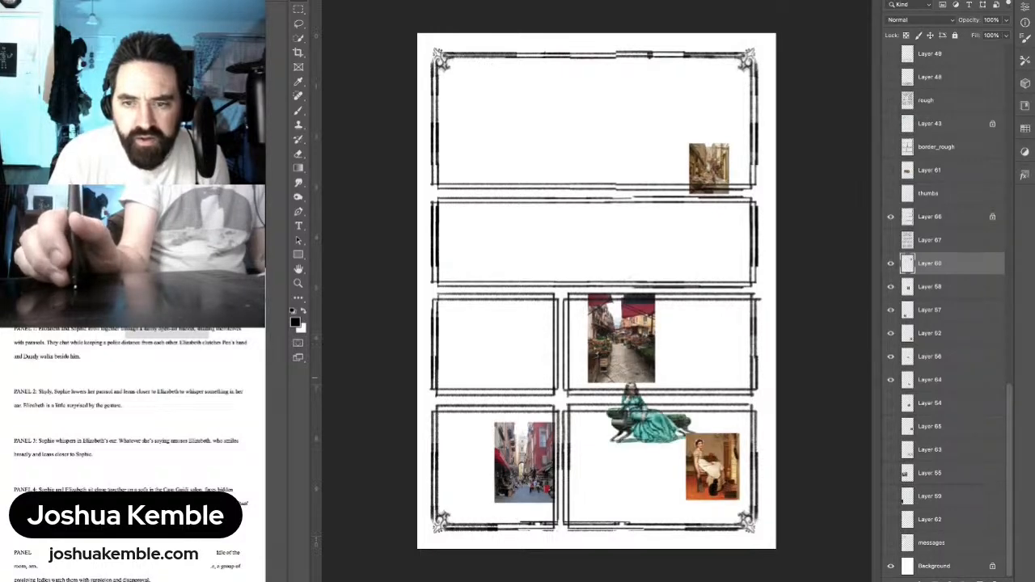
Step: Show Layer 54 and move its umbrella market engraving into the second panel, clear of the other photos
left_click(891, 403)
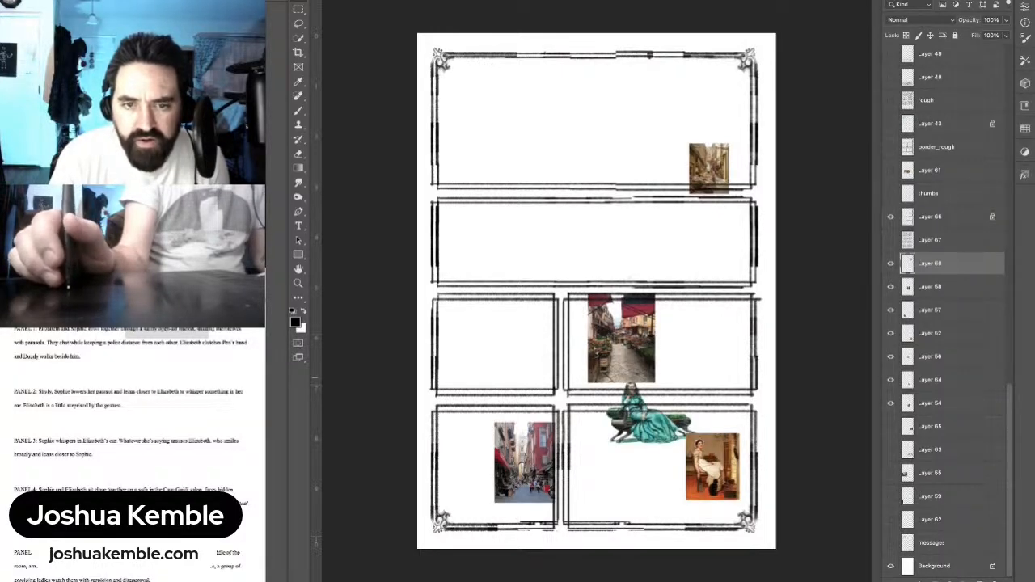
left_click(930, 403)
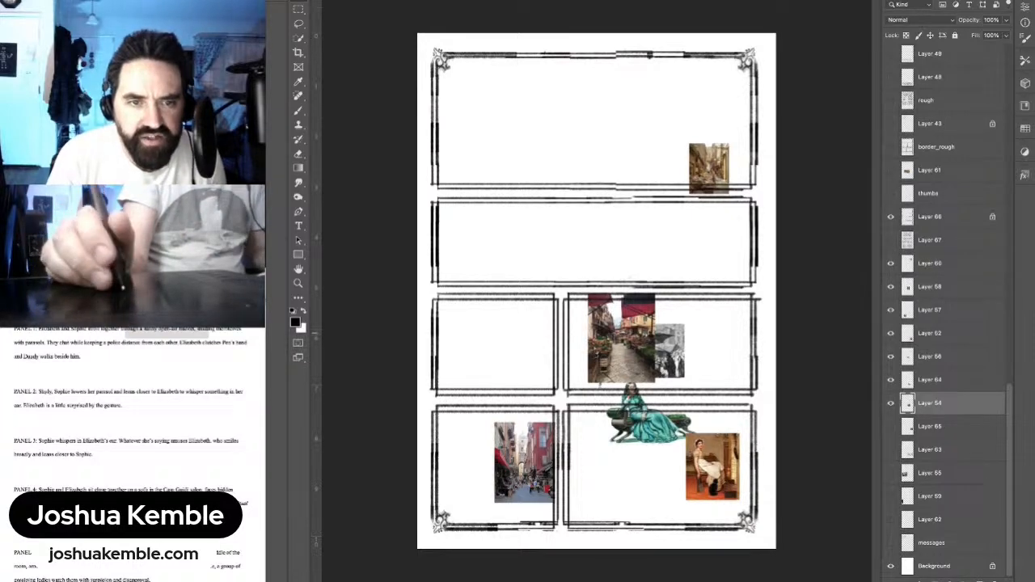
left_click_drag(670, 351, 547, 245)
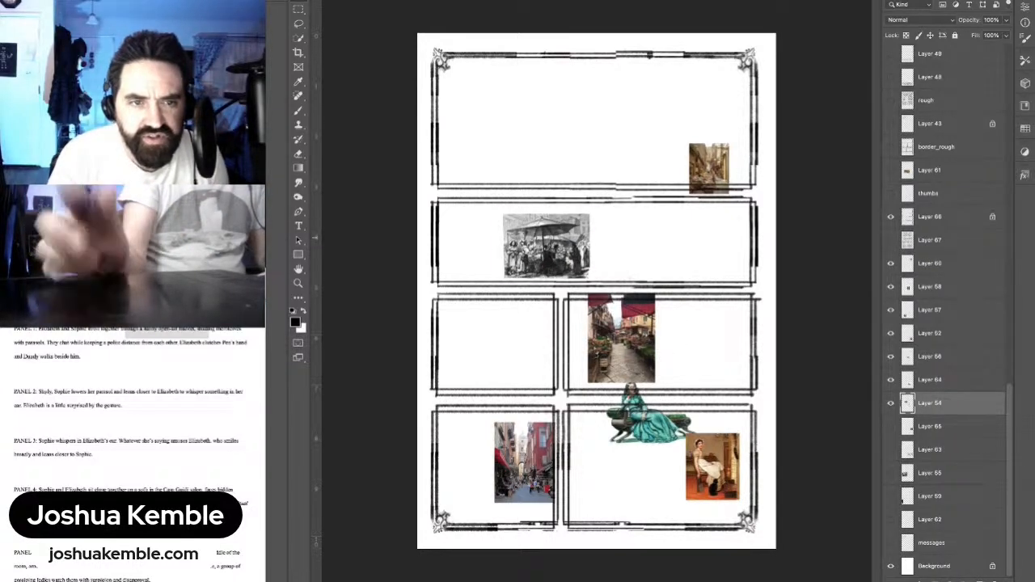
key("super+plus")
key("super+plus")
key("super+plus")
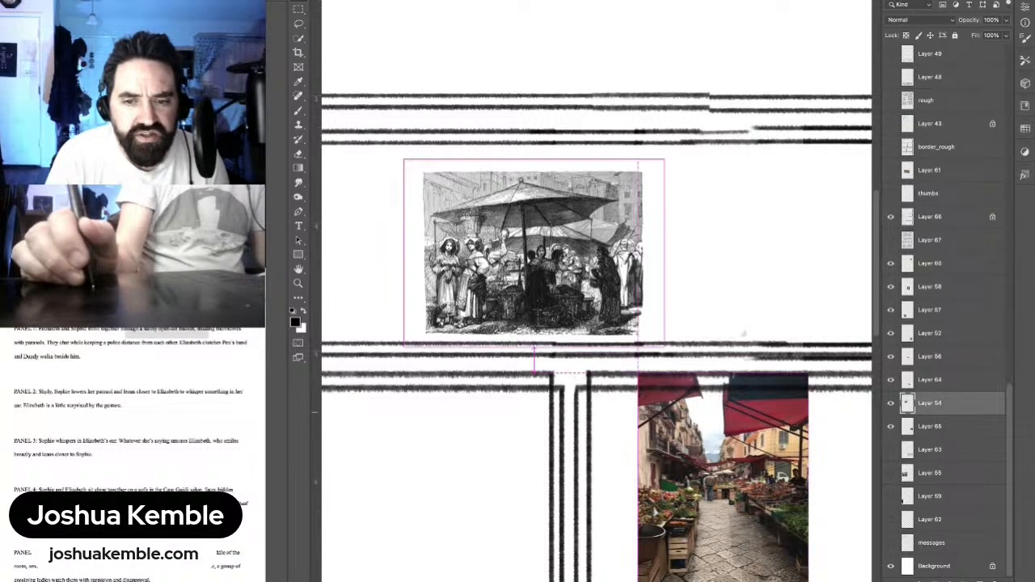
Step: Show the references on Layers 65 and 55, leaving the Layer 63 sketch hidden after previewing it
key("super+0")
key("super+plus")
left_click_drag(680, 547, 589, 390)
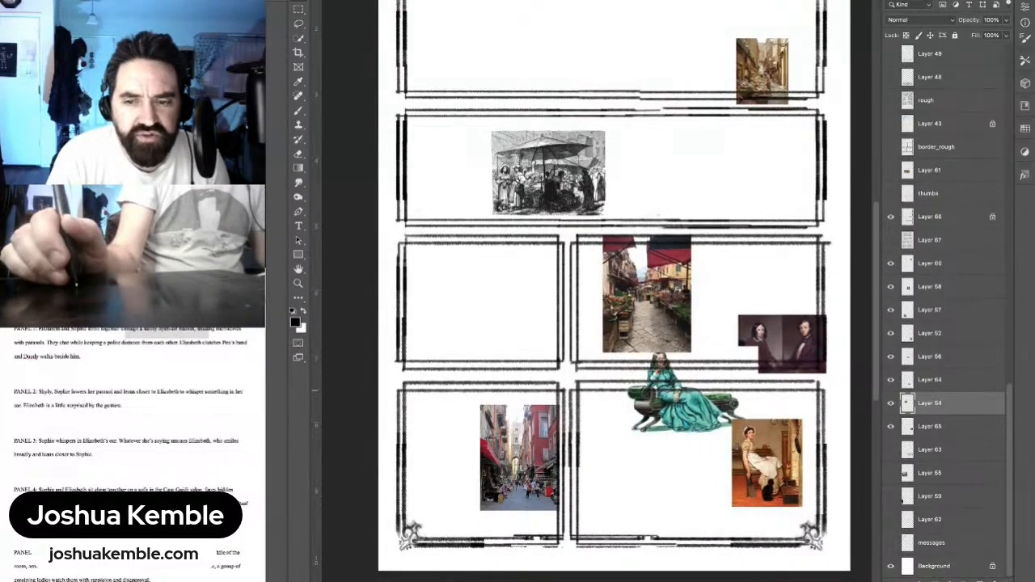
left_click(890, 450)
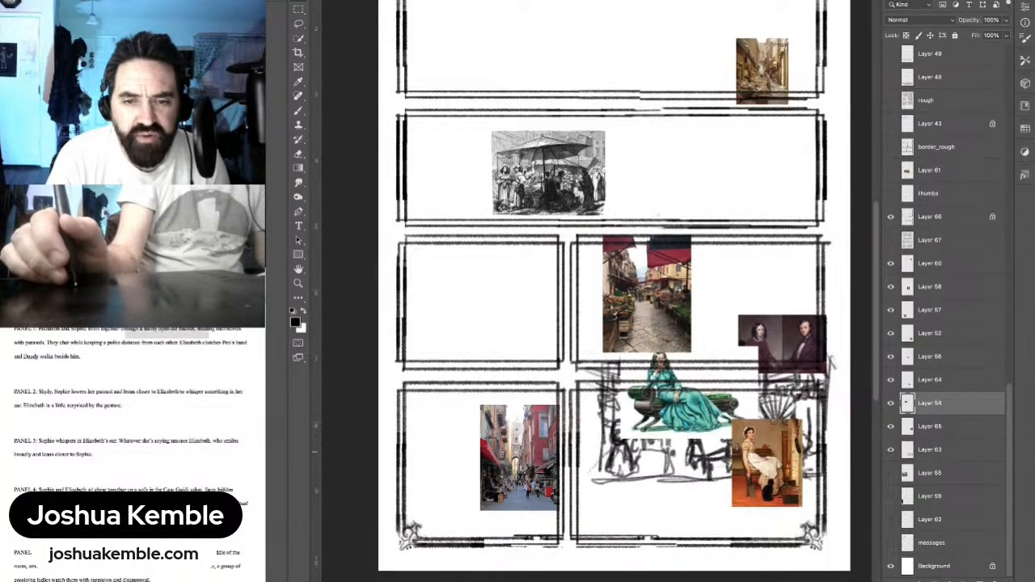
left_click(891, 450)
left_click(891, 472)
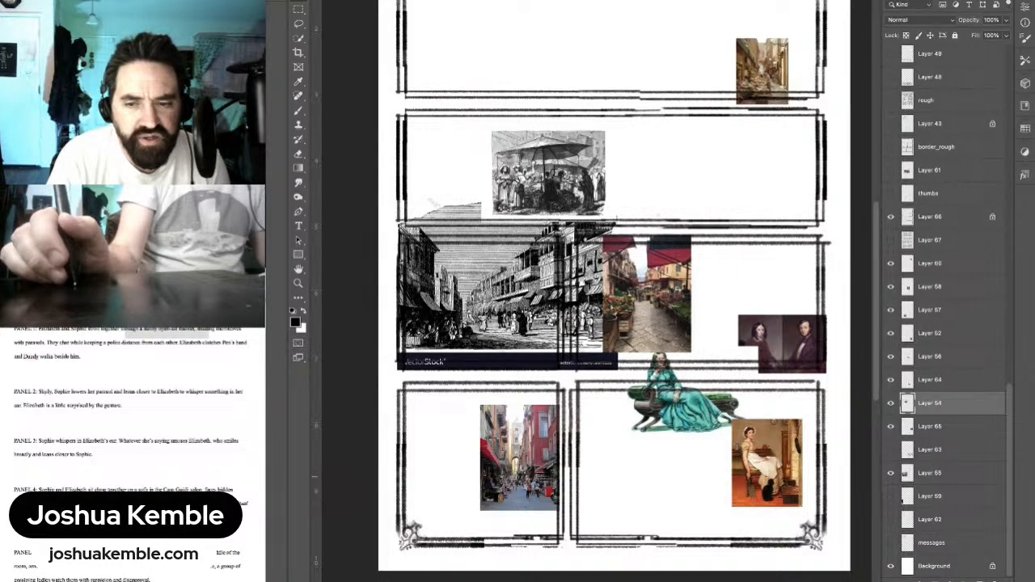
Step: Show Layer 59 and move its crowded street market photo up into the first panel
left_click(891, 496)
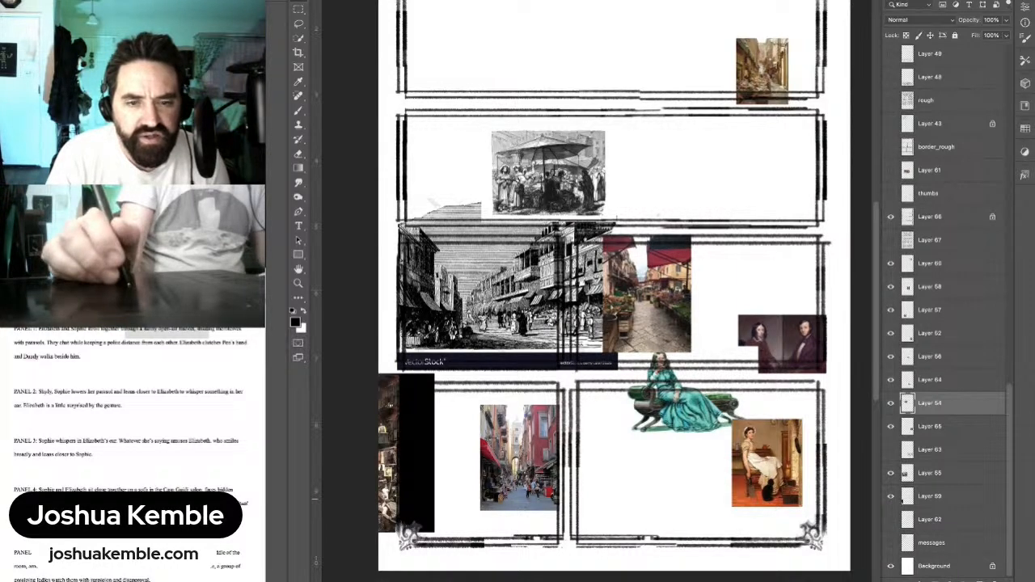
left_click_drag(414, 442, 772, 457)
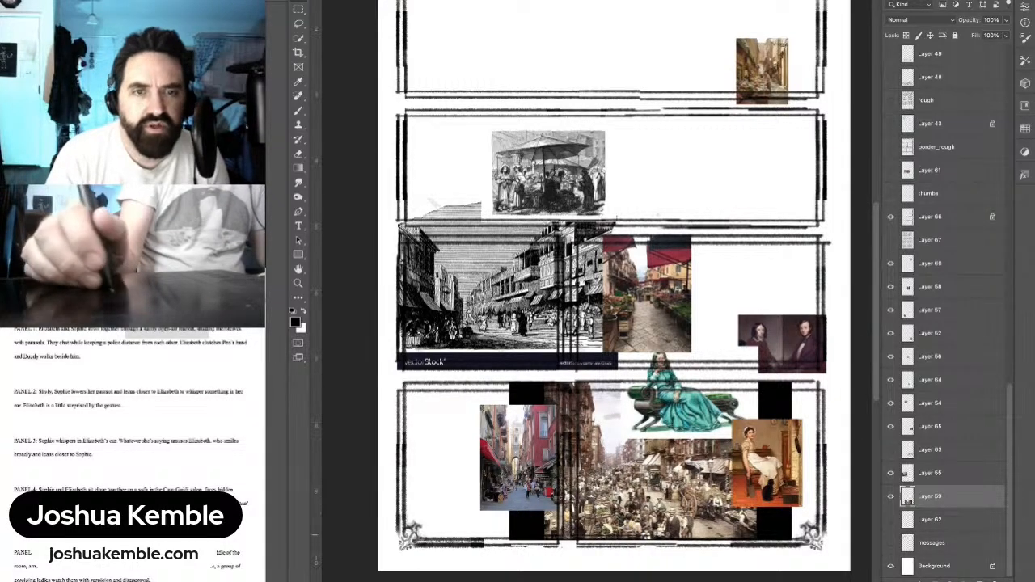
left_click_drag(652, 478, 573, 191)
left_click_drag(491, 142, 480, 79)
left_click(564, 131, "super")
left_click(565, 131, "super")
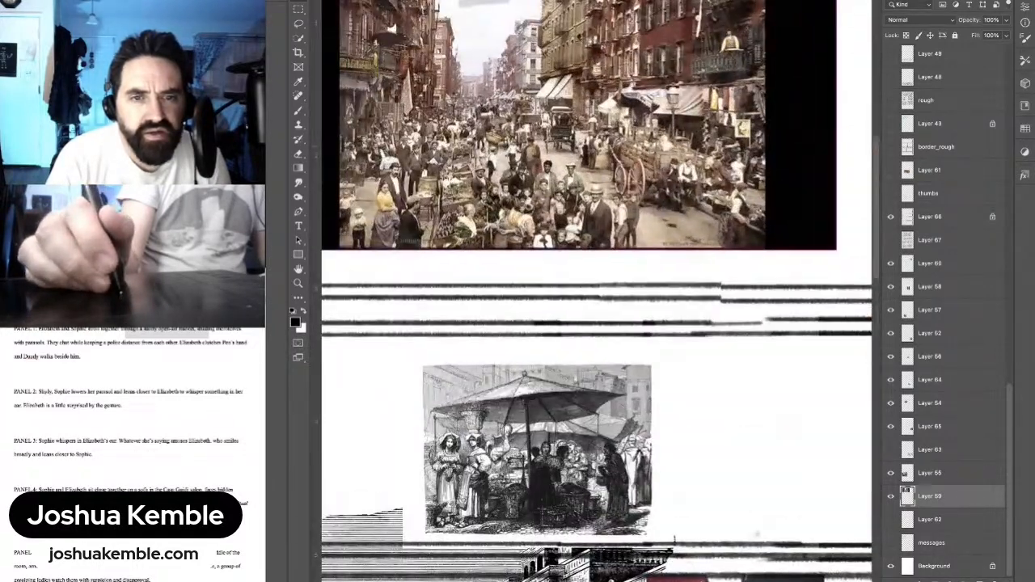
left_click_drag(565, 132, 563, 212)
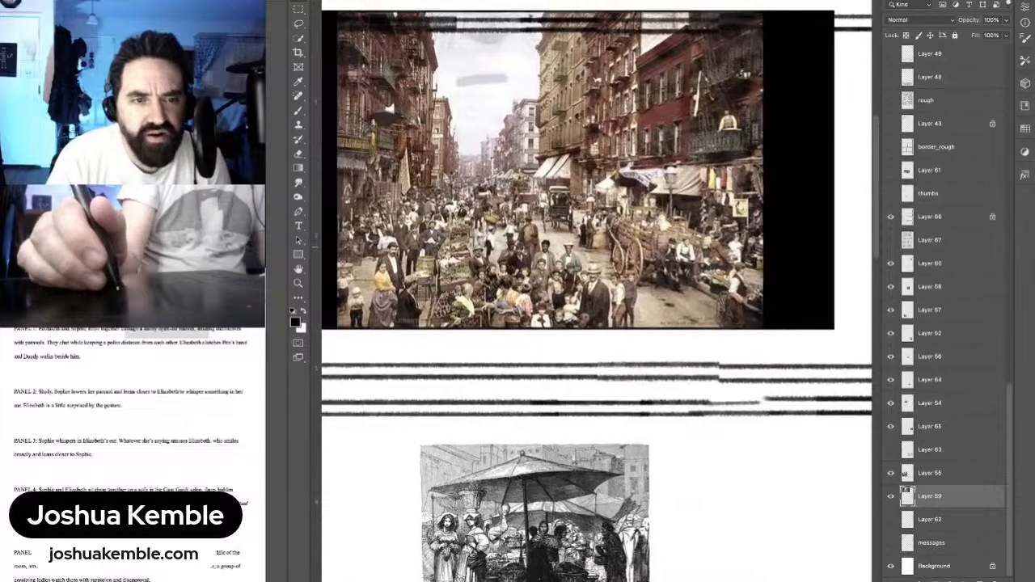
Step: Review the market references in the earlier page and copy Layer 58's cobbled street photo with red awnings into the new page
left_click_drag(620, 248, 561, 51)
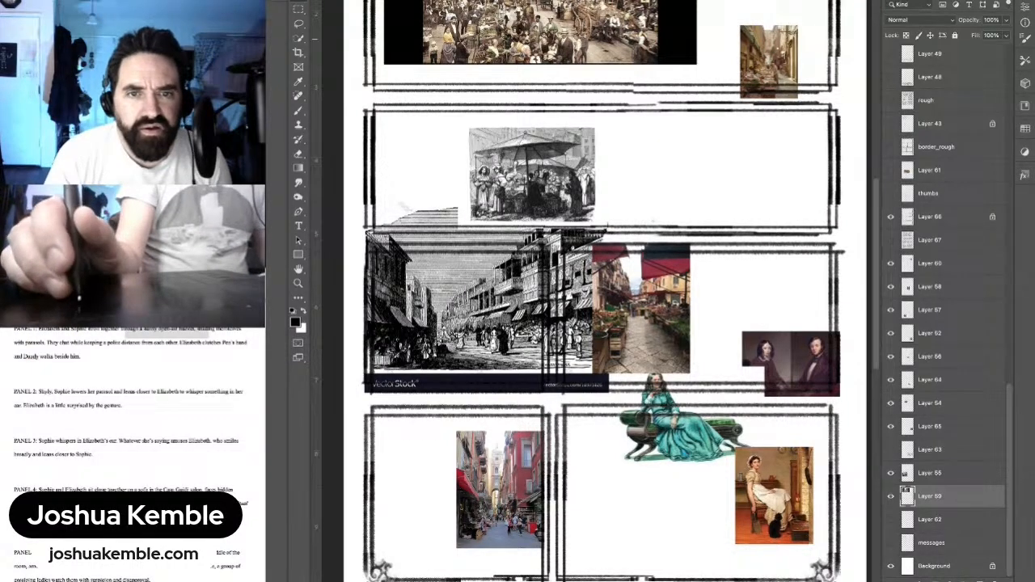
left_click_drag(792, 51, 856, 53)
left_click_drag(792, 97, 721, 220)
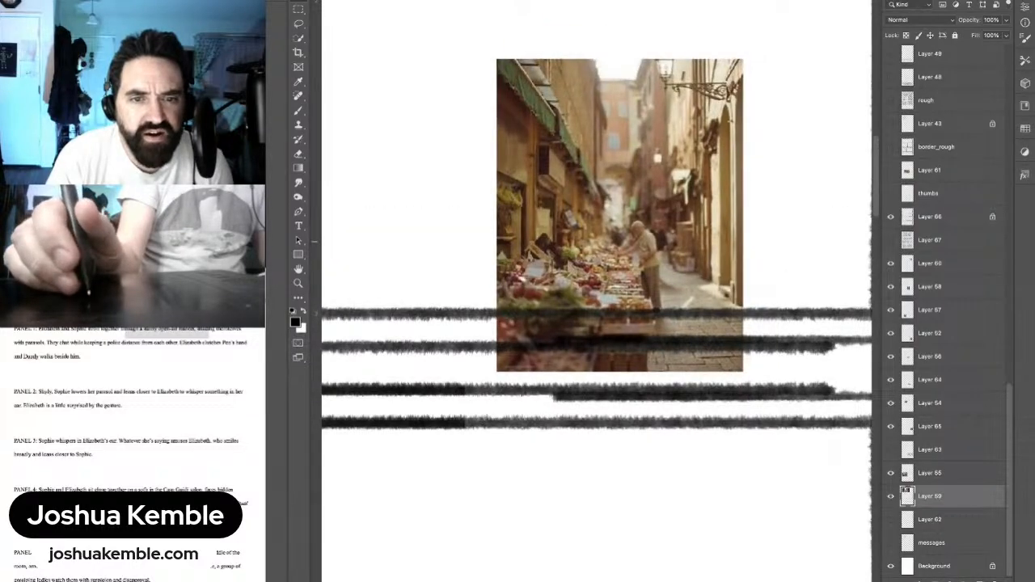
left_click_drag(762, 170, 700, 171)
left_click_drag(606, 242, 701, 320)
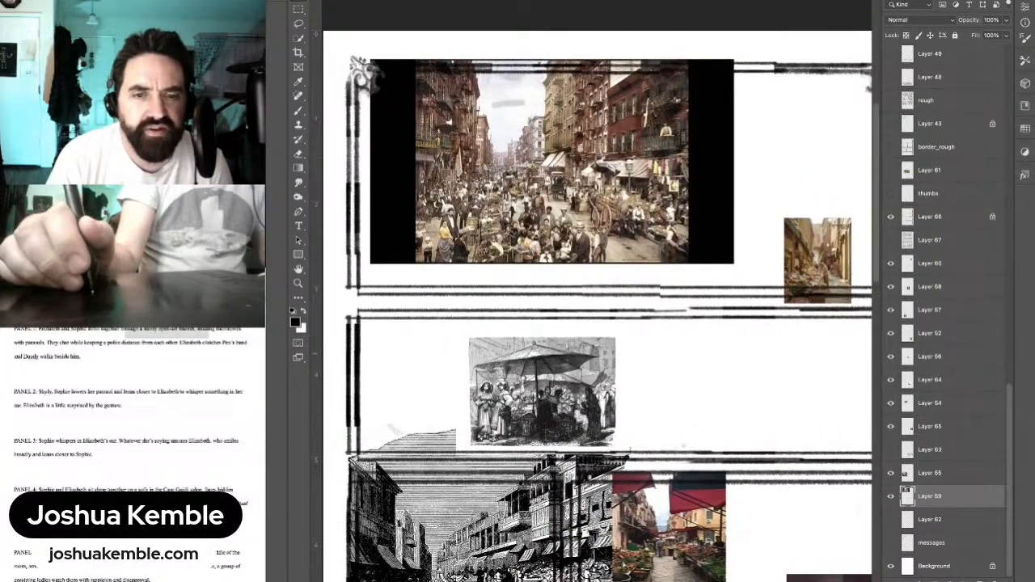
left_click_drag(688, 558, 705, 154)
left_click(659, 311)
key("ctrl+Tab")
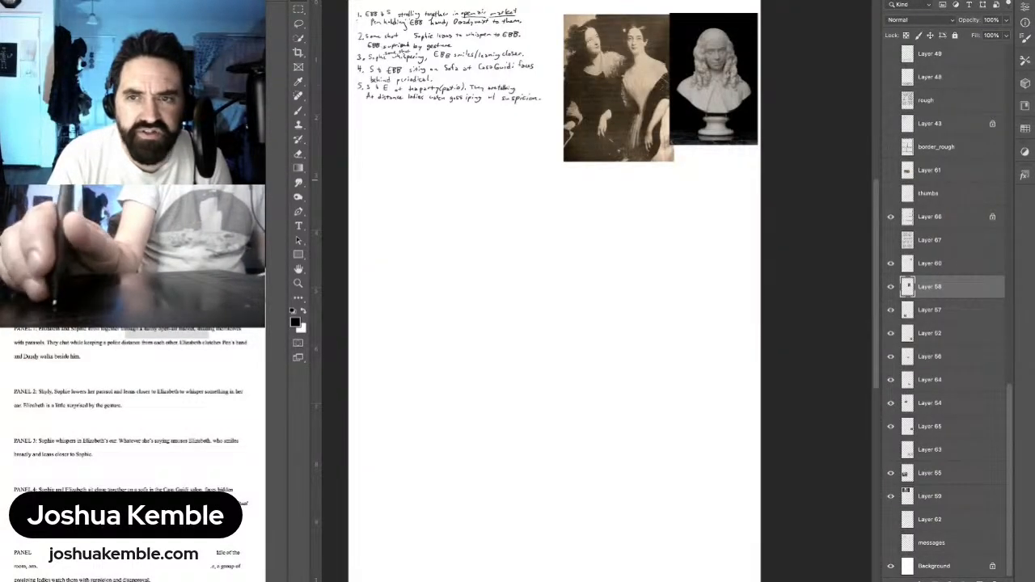
key("ctrl+v")
Step: Rename the pasted street photo's layer as market1 and move the photo directly beneath the marble bust
double_click(930, 102)
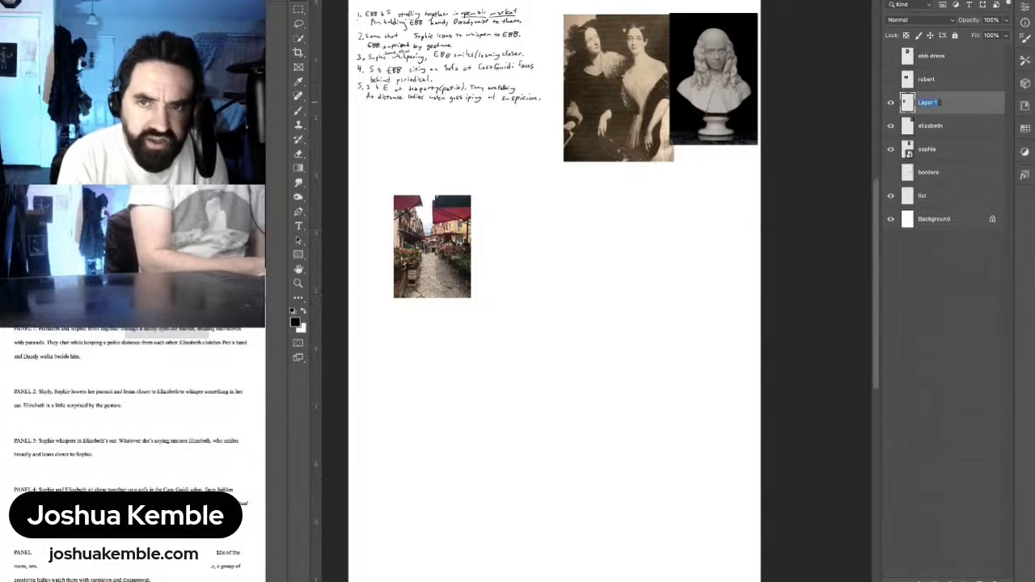
type("m")
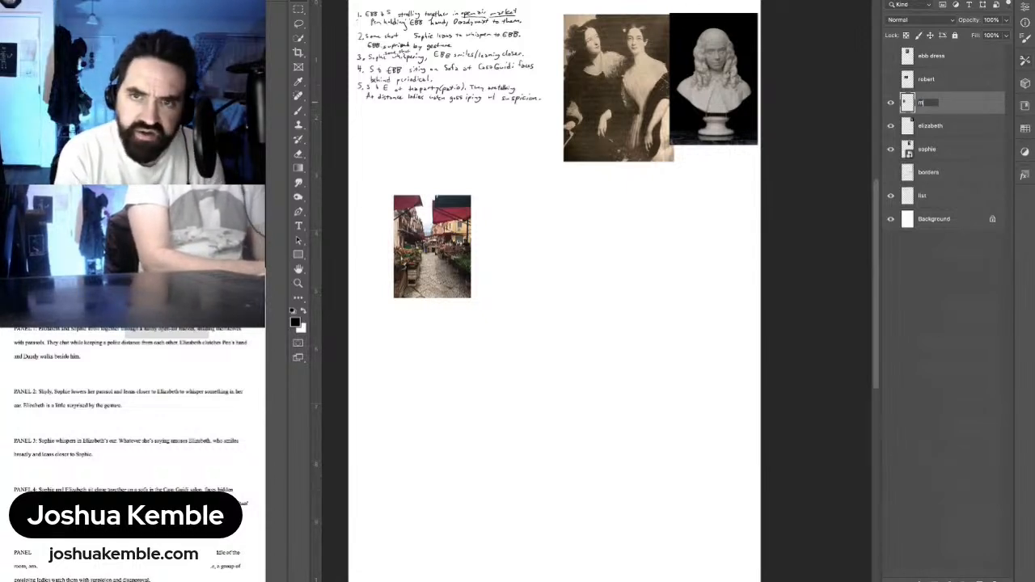
type("arket")
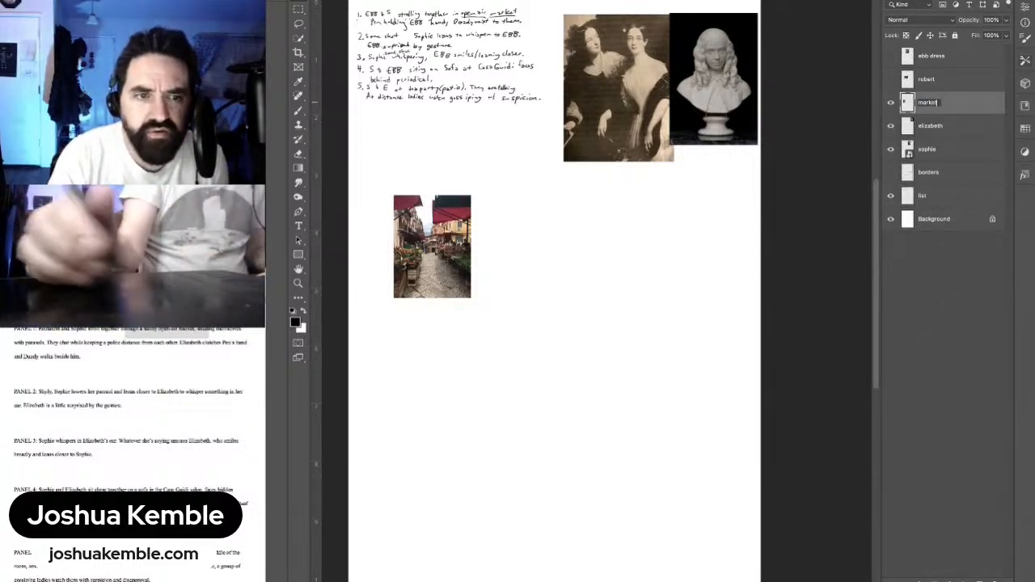
type("1")
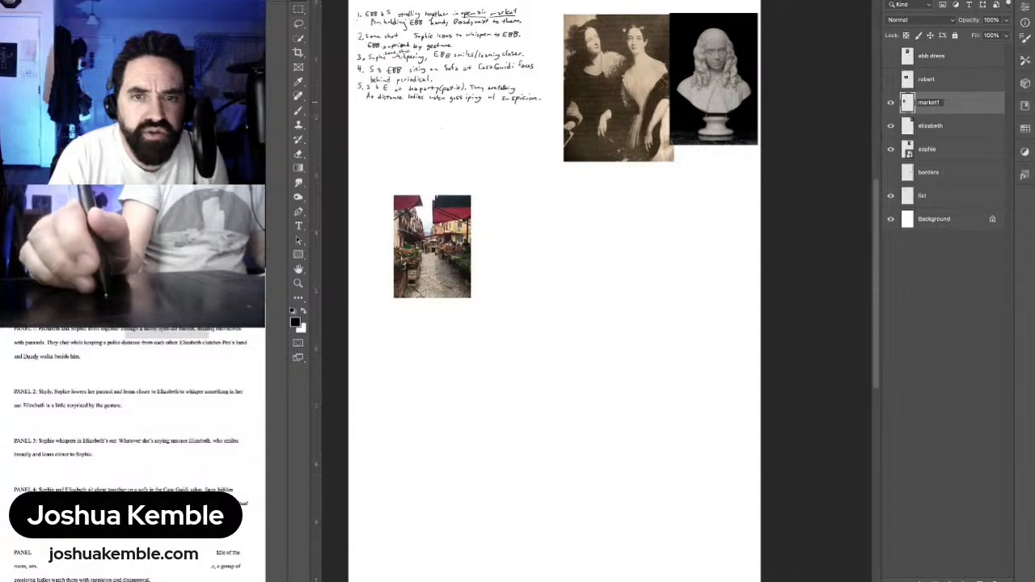
left_click_drag(432, 246, 711, 198)
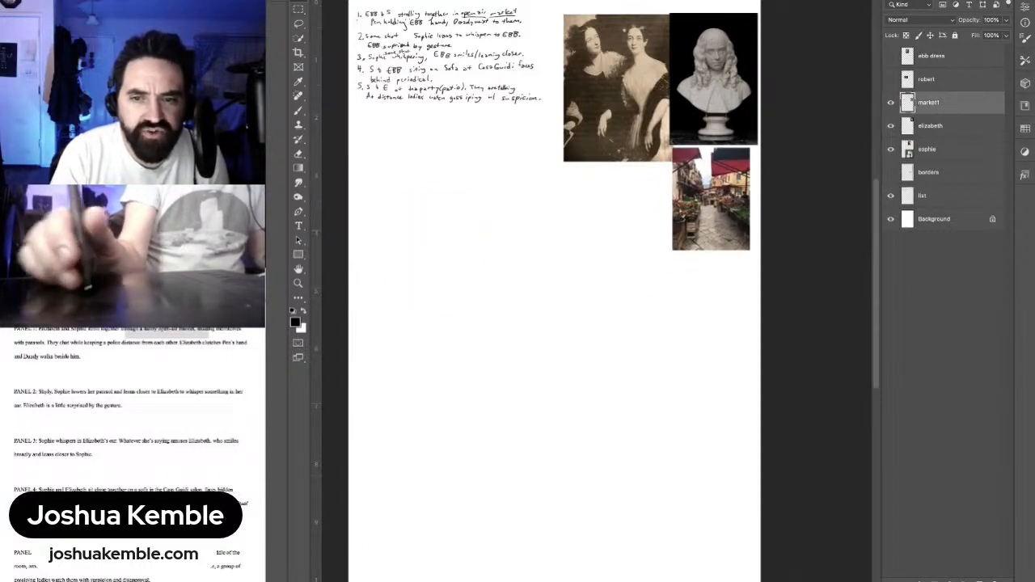
Step: Copy Layer 54's umbrella market engraving from the earlier page and place it beneath the sepia portrait, beside the street photo
key("ctrl+Tab")
key("ctrl+Tab")
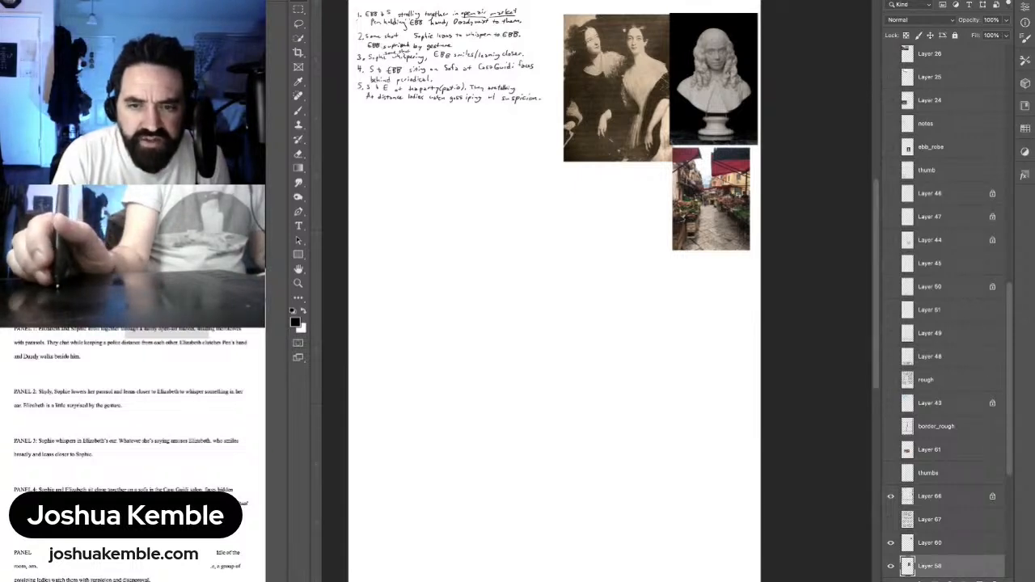
scroll(946, 323, "down", 5)
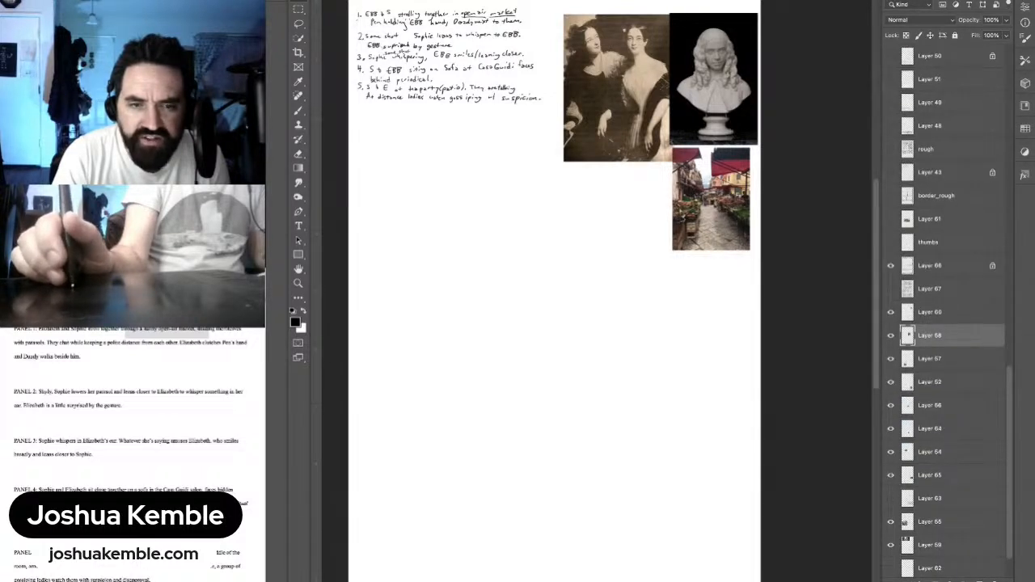
left_click(939, 452)
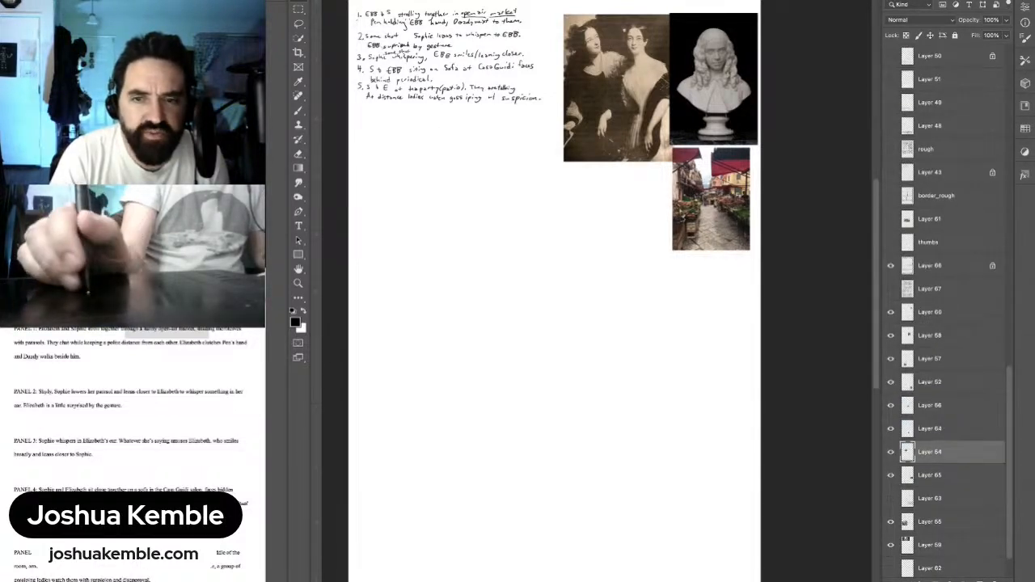
left_click_drag(930, 453, 572, 204)
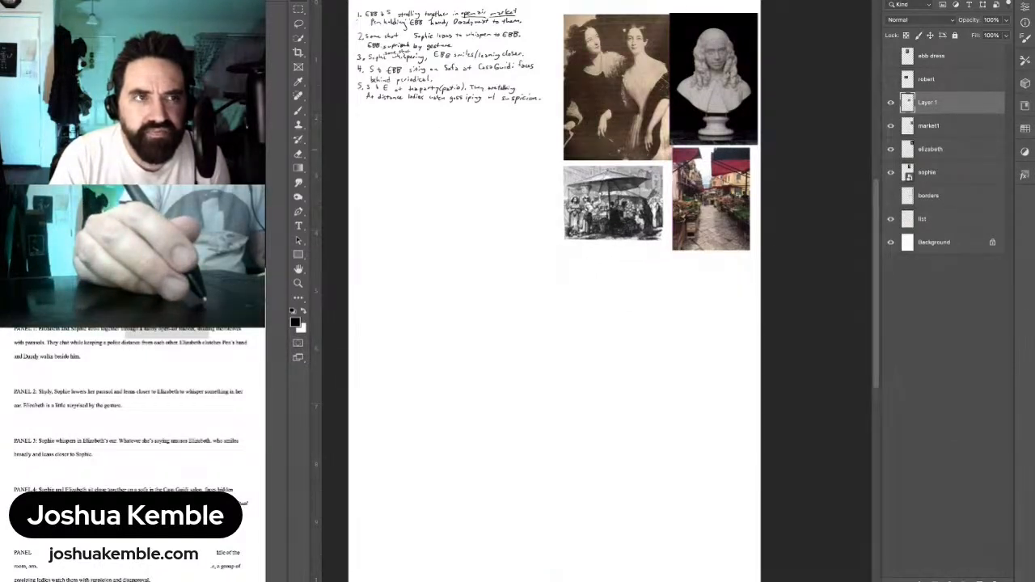
Step: Rename the umbrella engraving's layer as market2
key("ctrl+Tab")
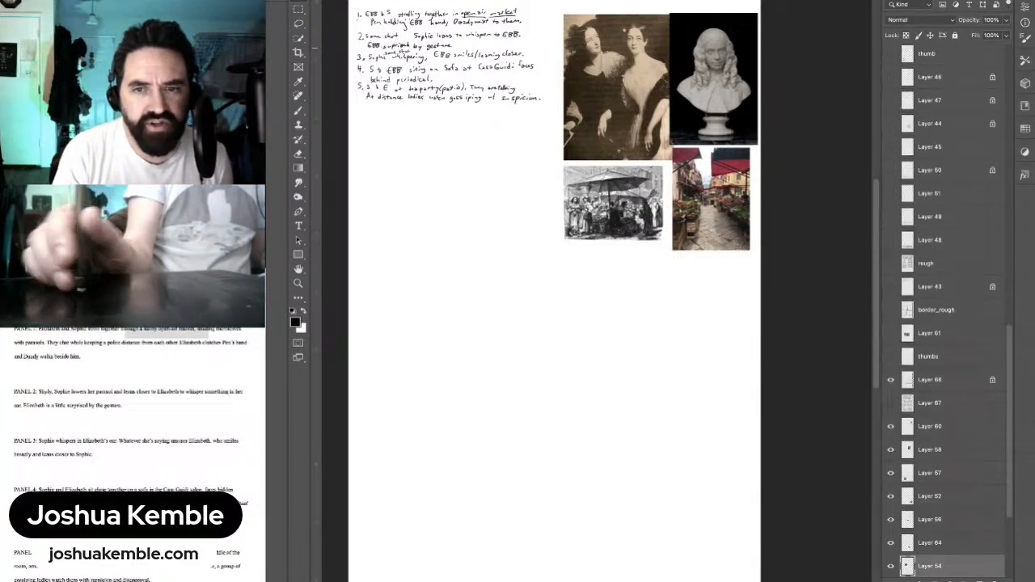
double_click(928, 103)
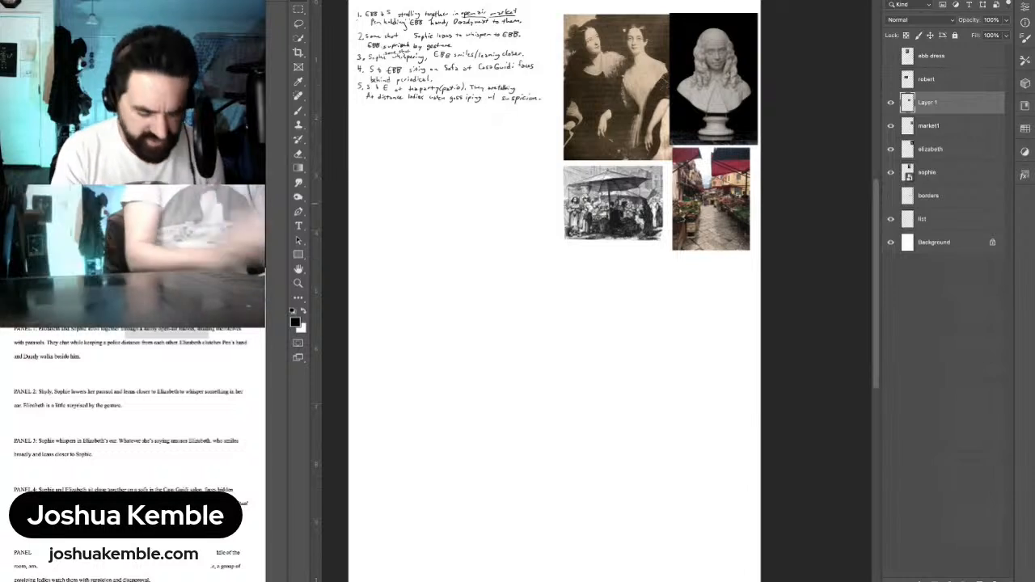
type("market2")
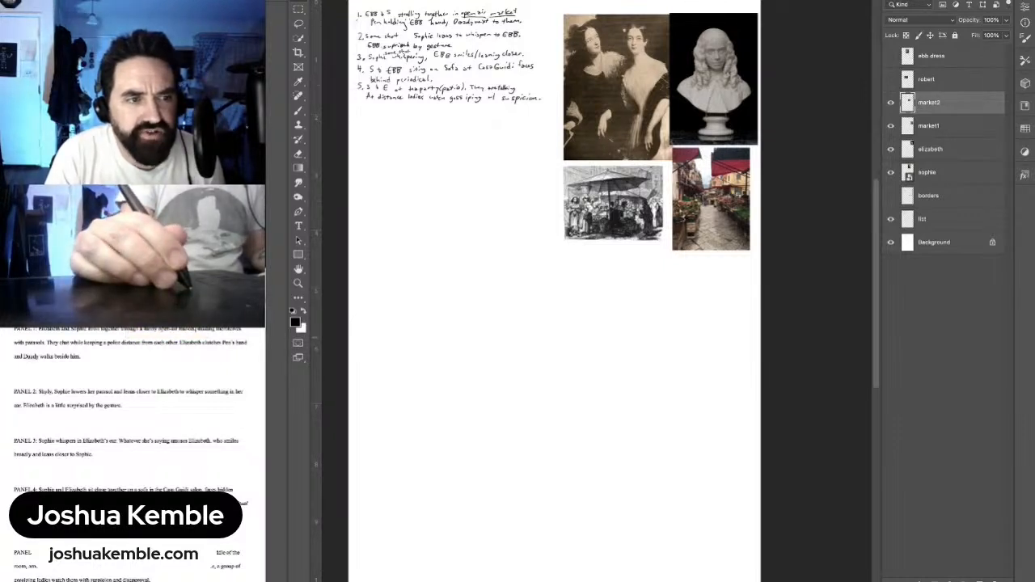
Step: Highlight the parasol phrase in the script's Panel 1 and paste a painting of a woman with a parasol into the page
mouse_move(195, 330)
left_mouse_down()
mouse_move(204, 343)
mouse_move(46, 343)
left_mouse_up()
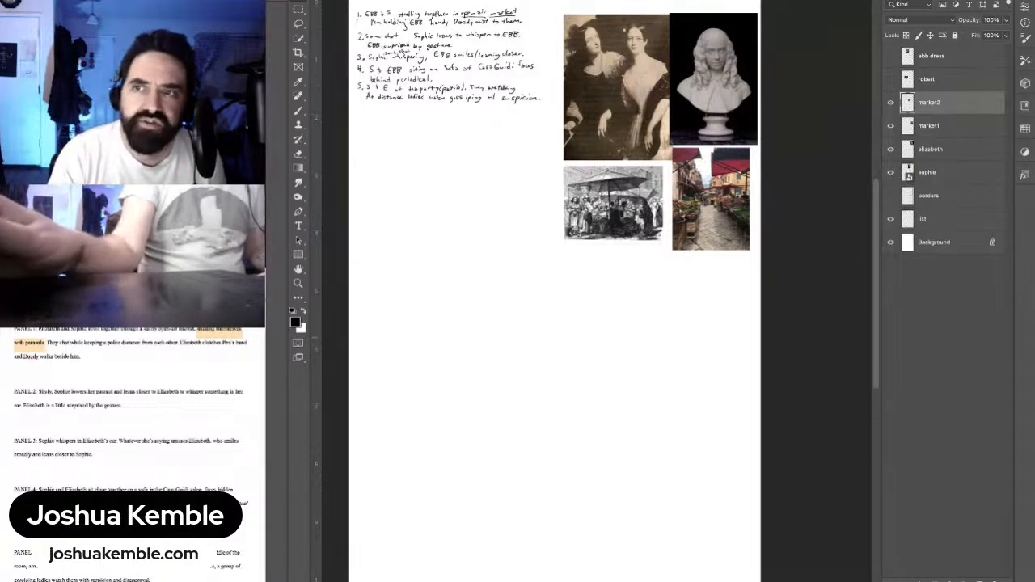
key("super+Tab")
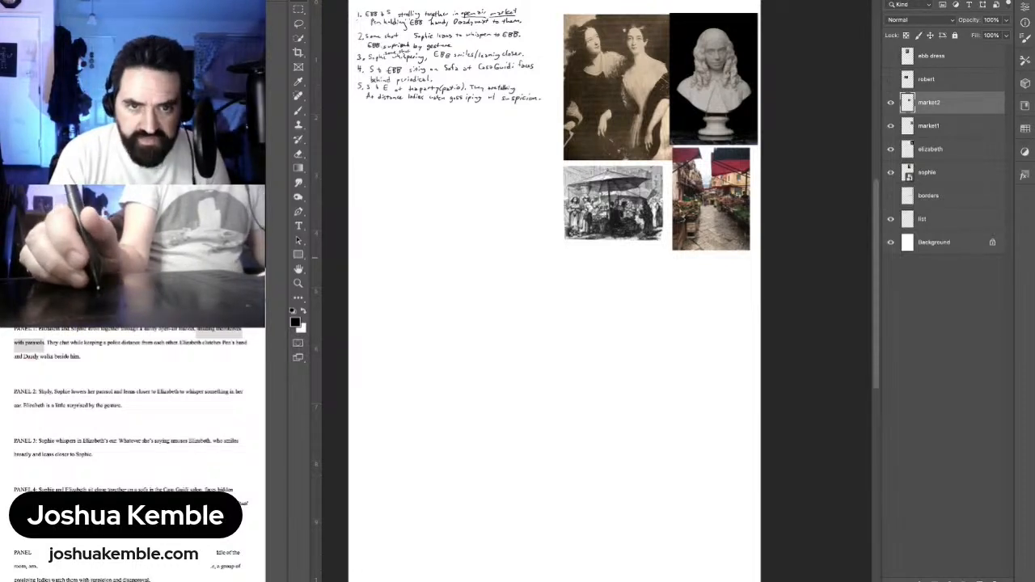
key("ctrl+v")
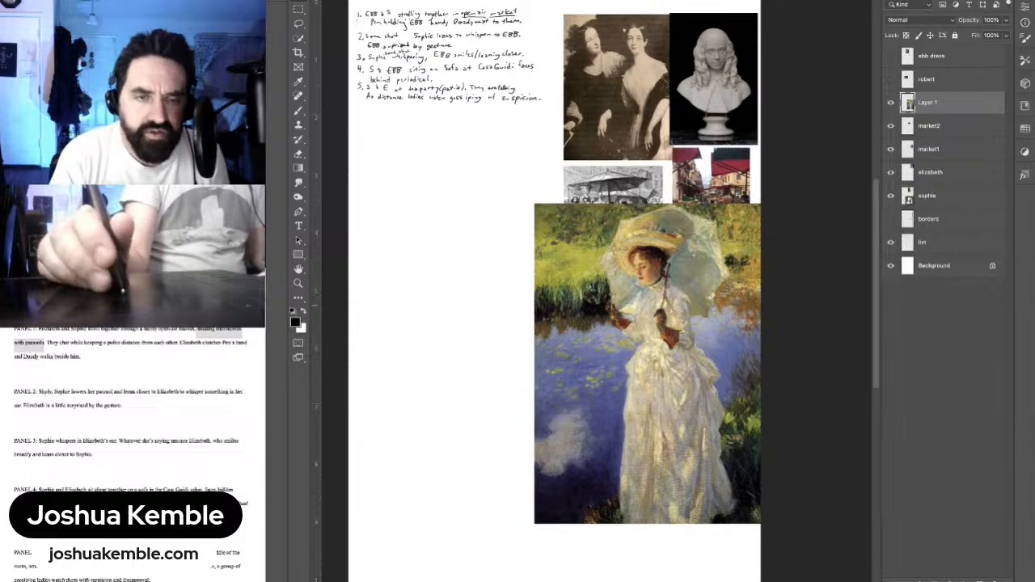
Step: Scale the parasol painting down to less than half its size and place it below the umbrella market engraving
key("ctrl+t")
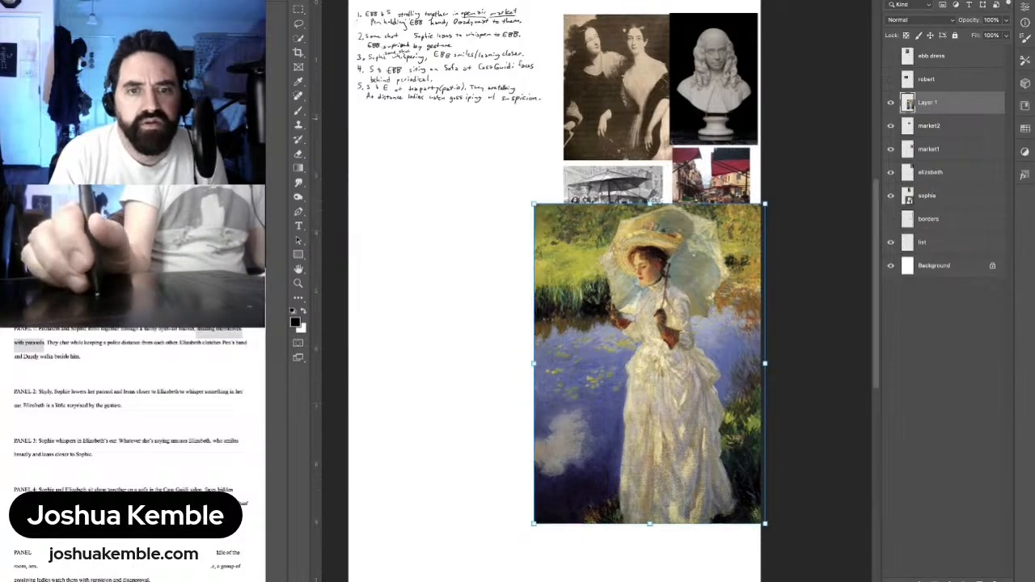
left_click_drag(765, 204, 630, 393)
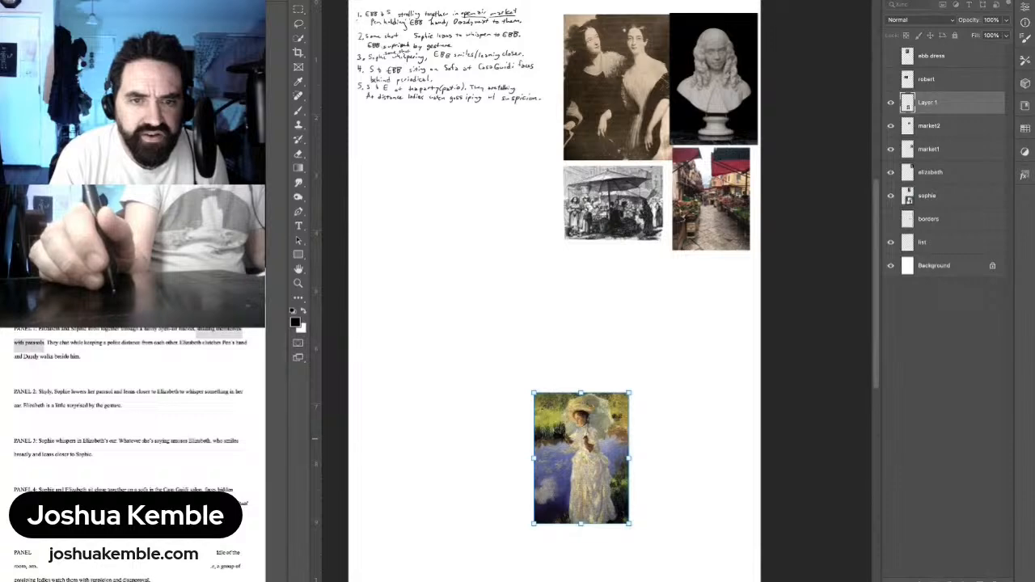
mouse_move(581, 457)
left_mouse_down()
mouse_move(629, 323)
mouse_move(623, 309)
left_mouse_up()
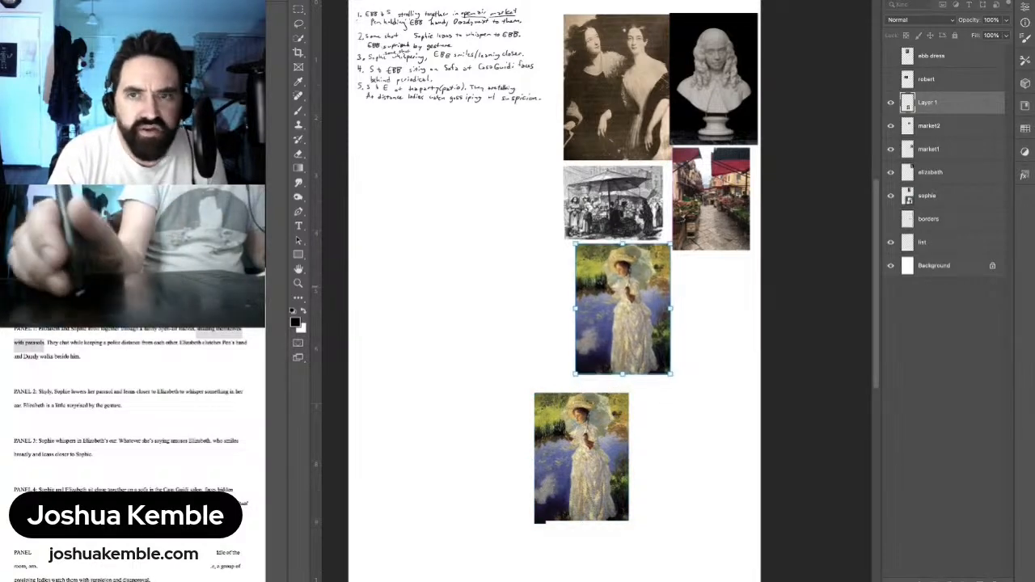
key("Return")
key("m")
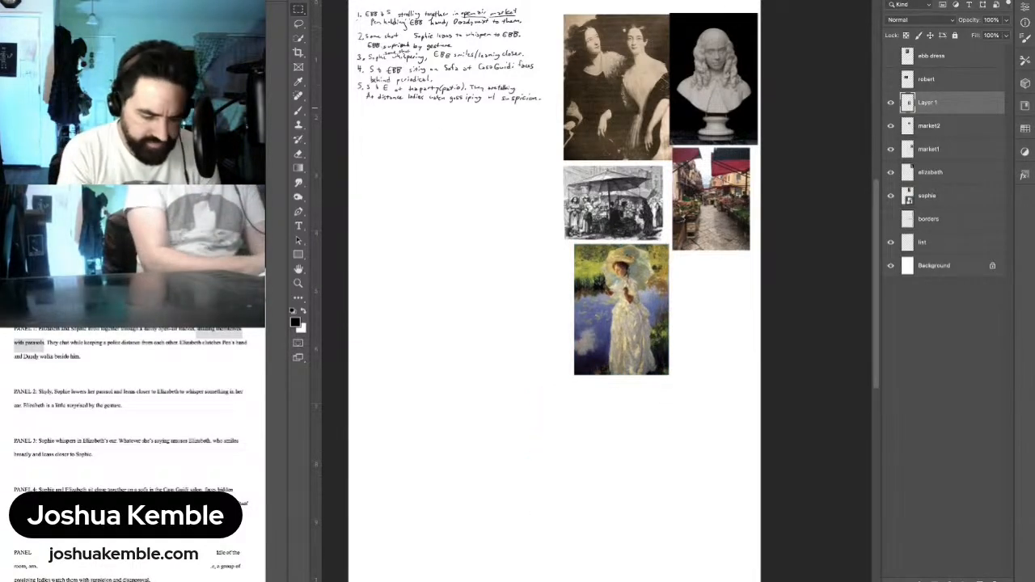
Step: Rename the parasol painting's layer as "parisol one"
double_click(928, 102)
type("pa")
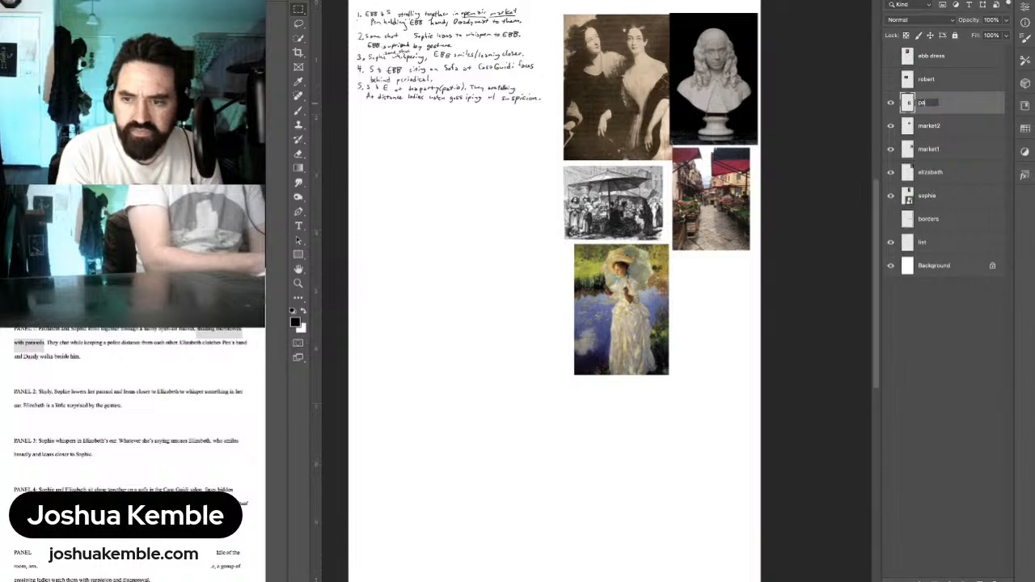
type("rasol o")
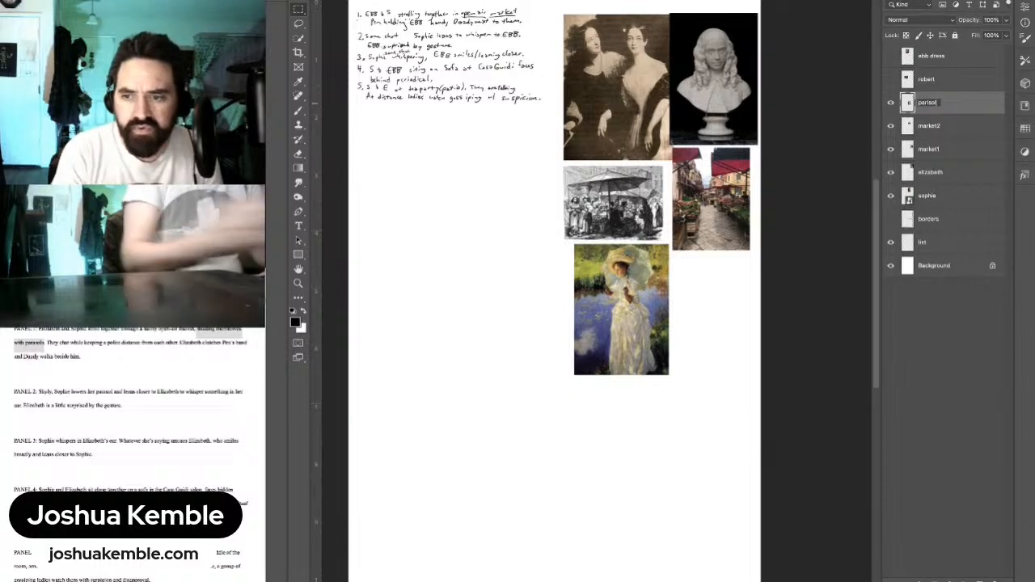
type("ne")
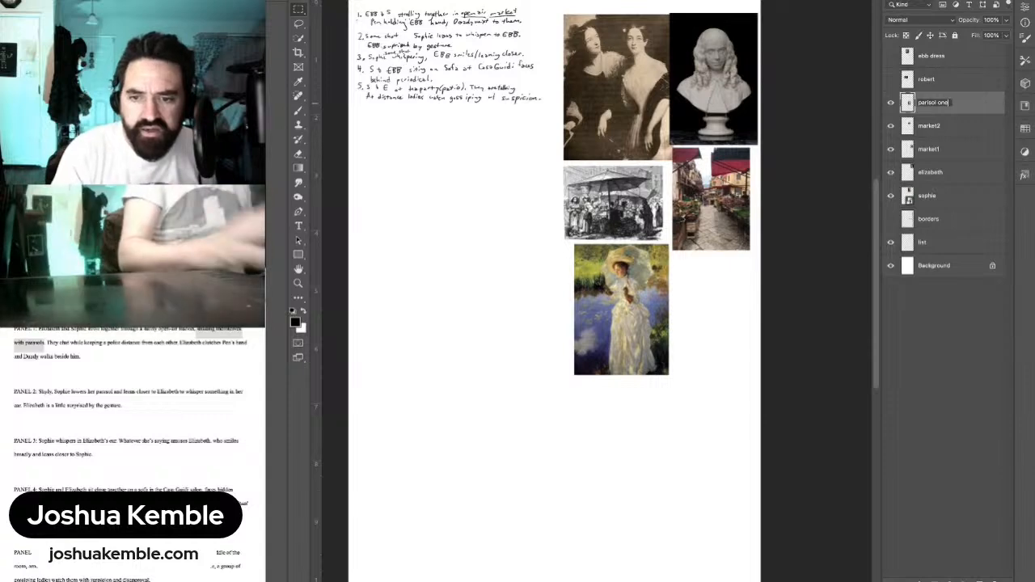
key("Return")
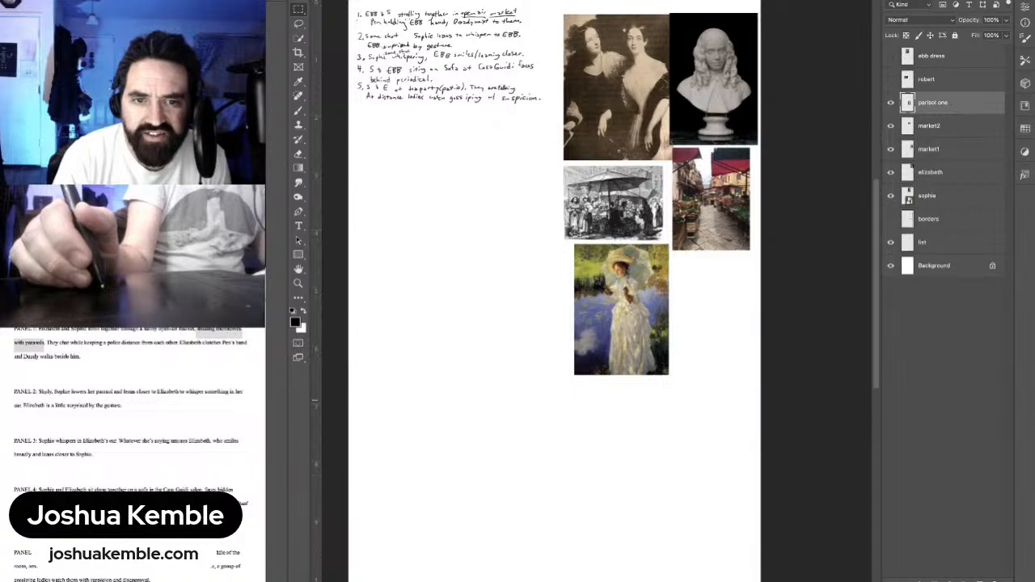
Step: Paste the fashion plate of two women with a parasol and rename its layer as "parisol 2"
key("ctrl+v")
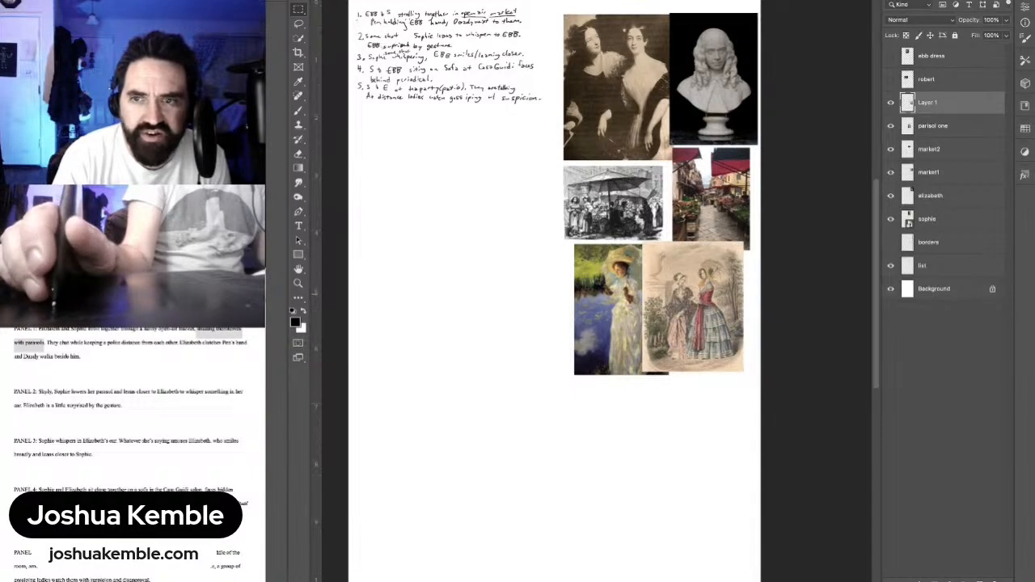
double_click(928, 102)
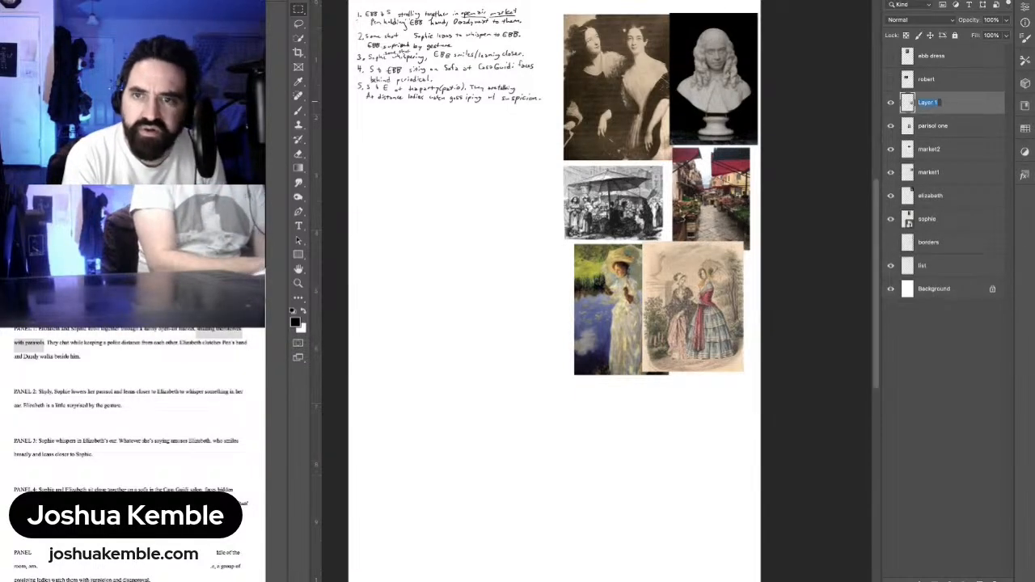
type("par")
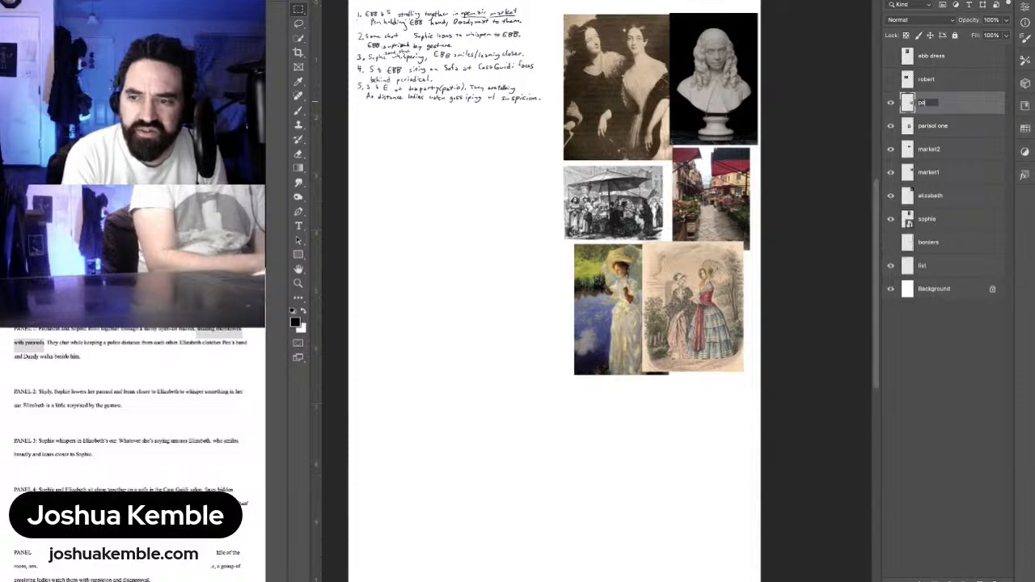
type("isol 2")
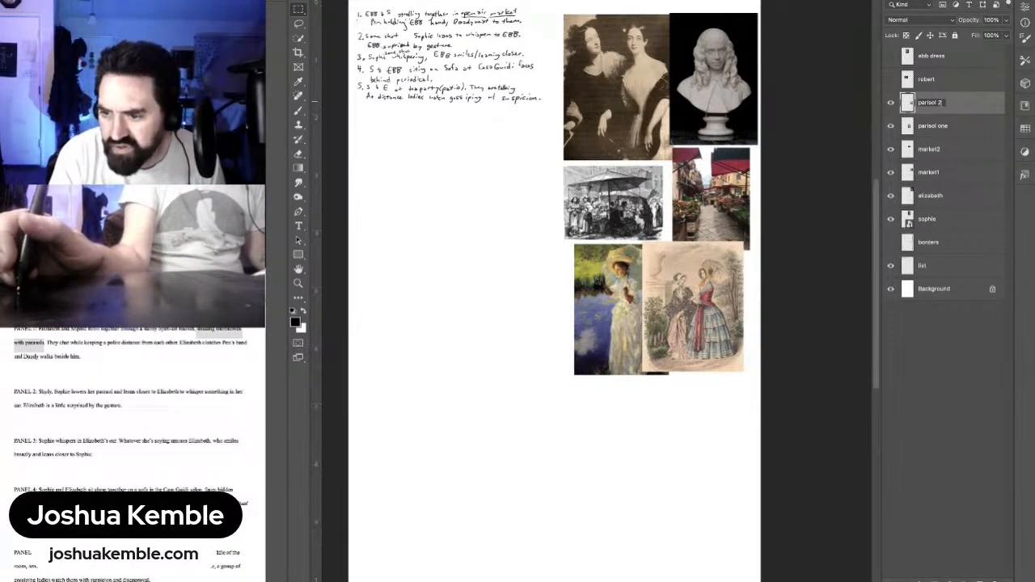
key("Return")
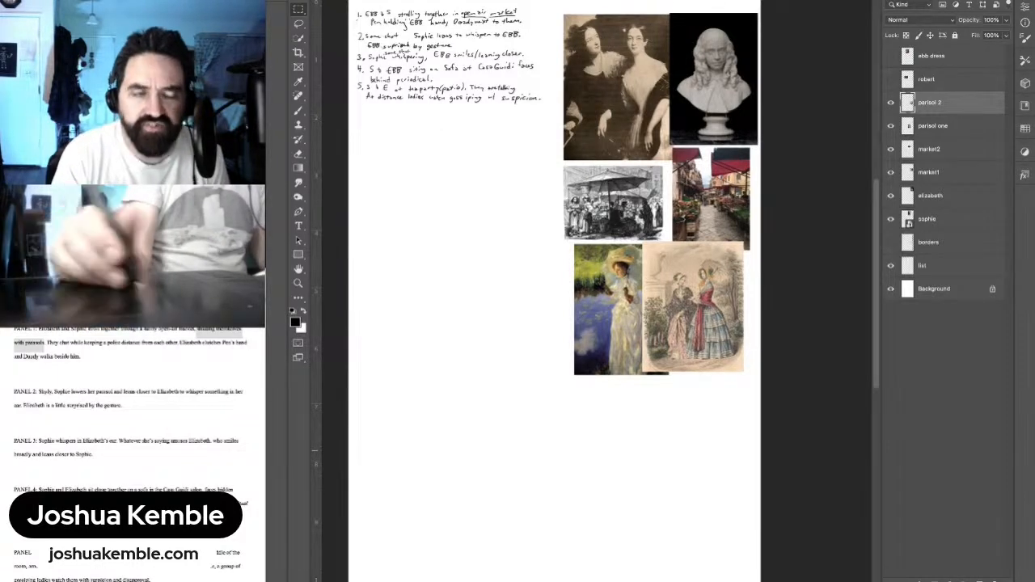
Step: Paste the fashion plate of three women, enlarge it and place it just left of the parasol painting
key("ctrl+v")
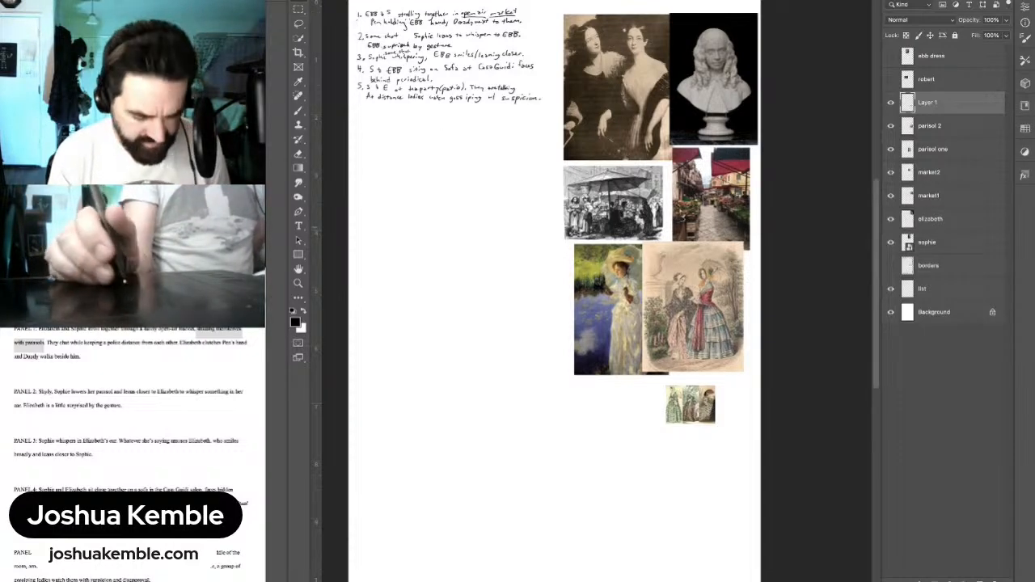
left_click_drag(690, 404, 608, 356)
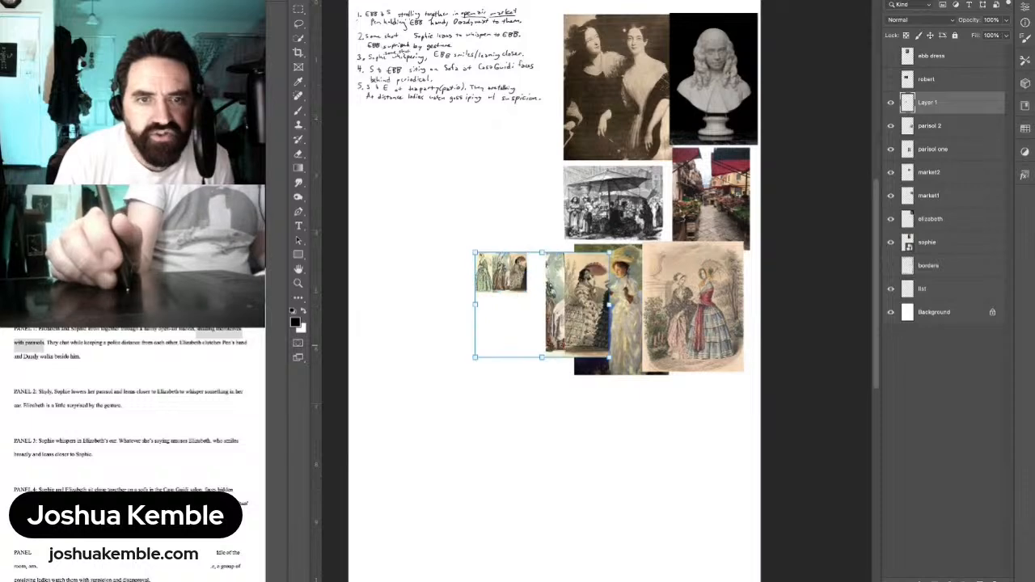
mouse_move(542, 304)
left_mouse_down()
mouse_move(499, 287)
mouse_move(506, 296)
left_mouse_up()
key("Return")
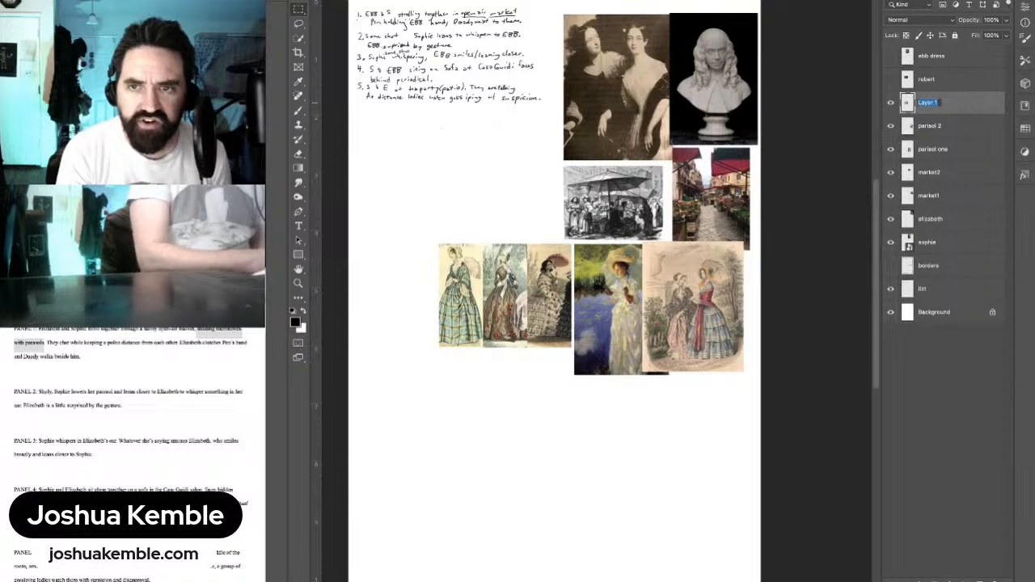
Step: Rename the layer of the three-women fashion plate as "parisol 3"
type("parisol")
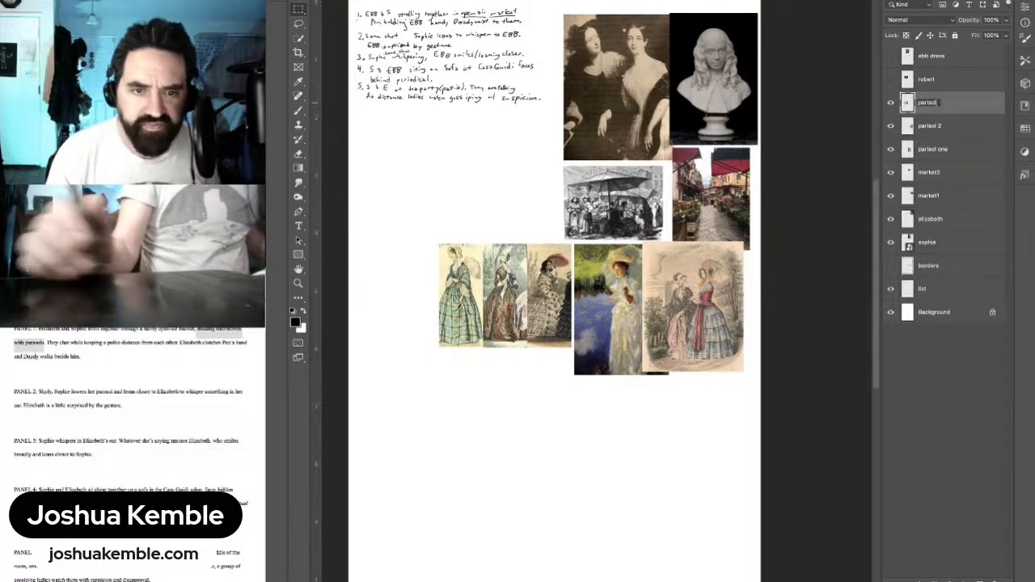
type(" 3")
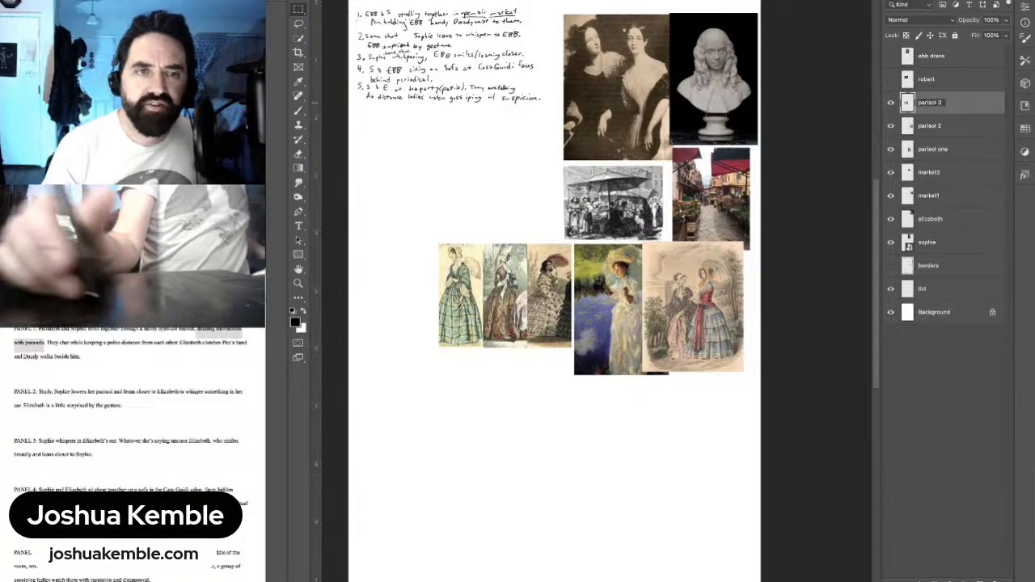
key("Return")
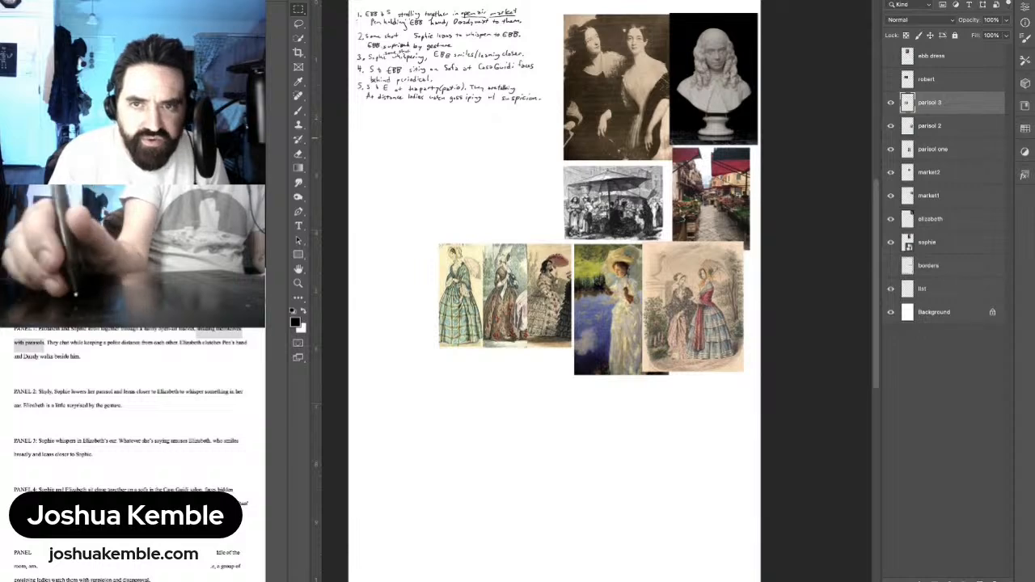
Step: Paste the gold-framed parasol painting and rename its layer as "parisol 4"
key("ctrl+v")
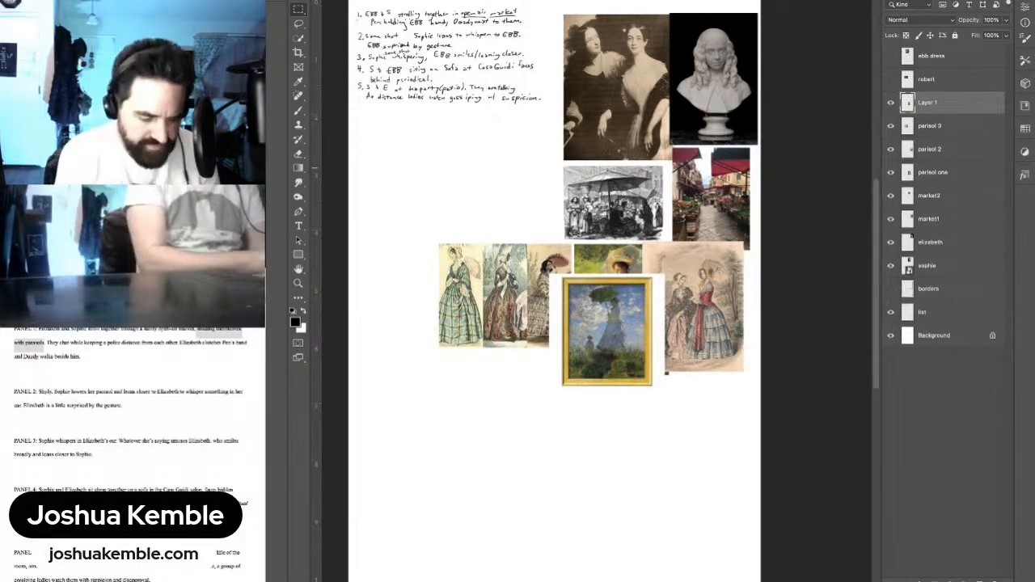
type("parisol")
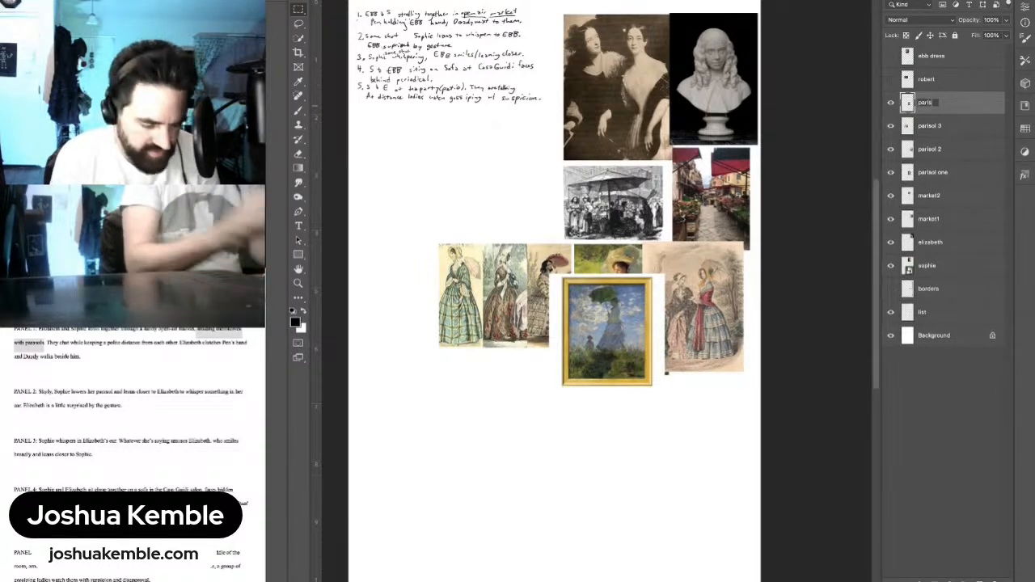
type(" 4")
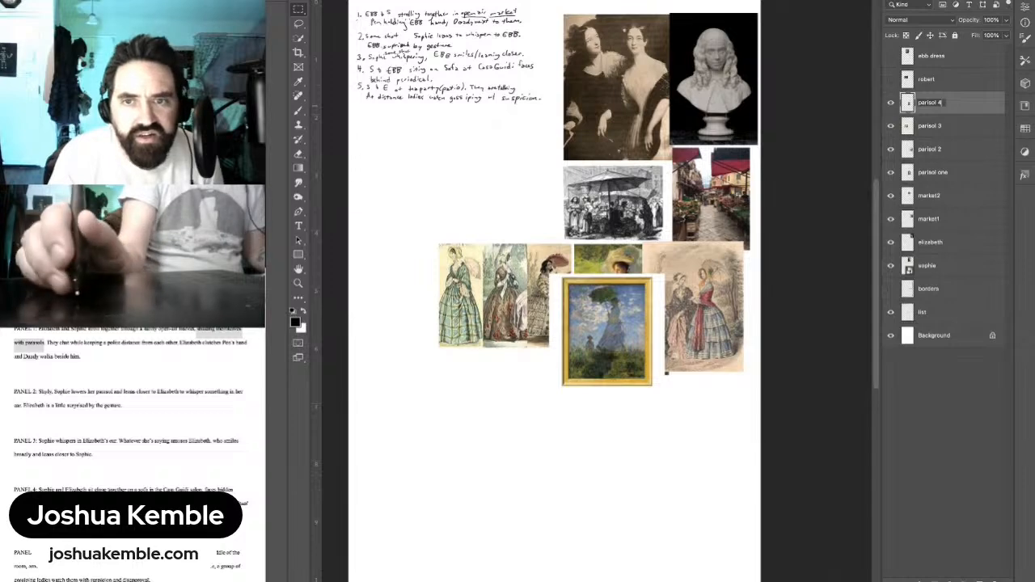
key("Return")
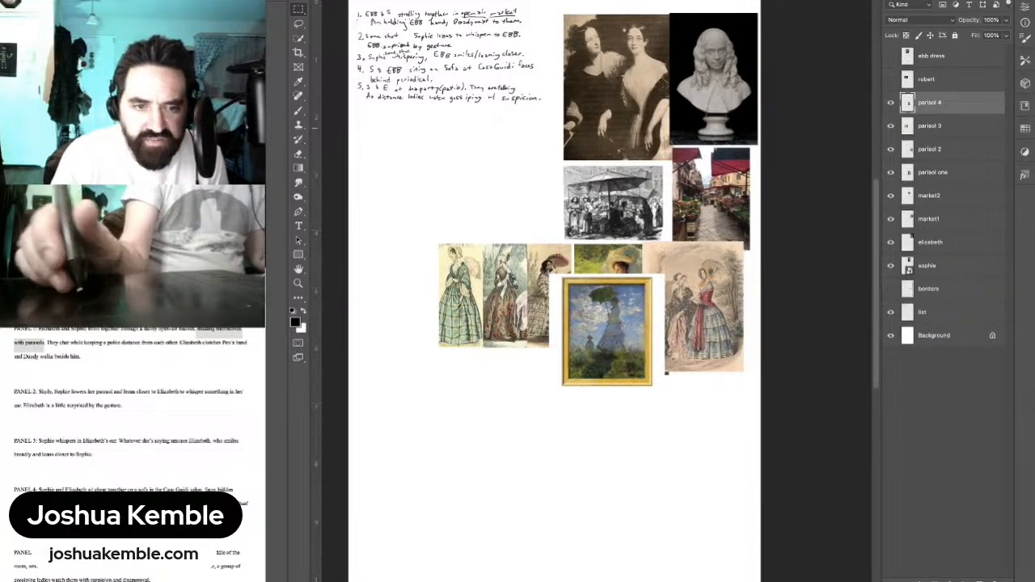
Step: Paste the painting of the woman with a green parasol and rename its layer as "parisol 5"
key("ctrl+v")
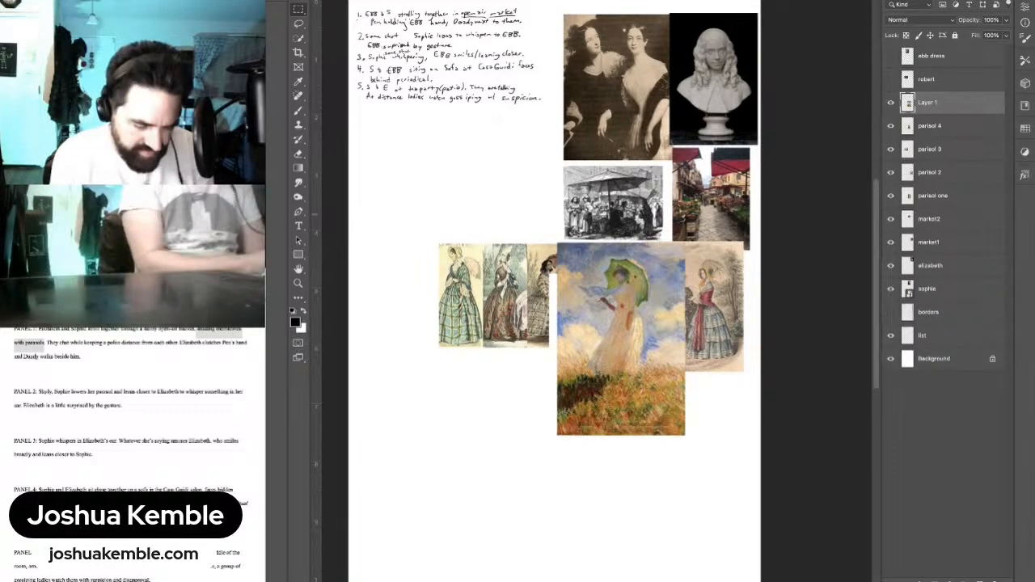
type("parisol")
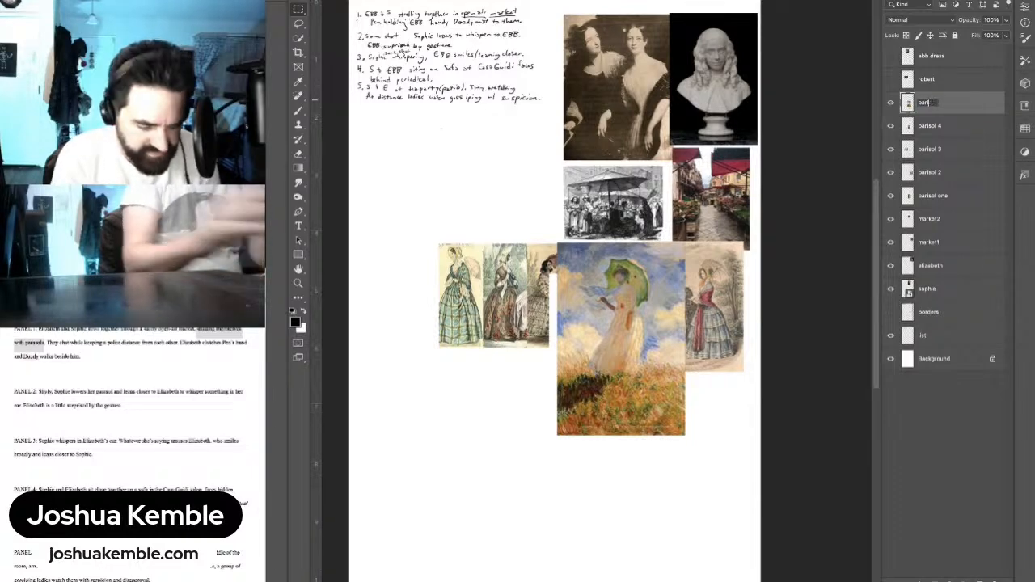
type(" 5")
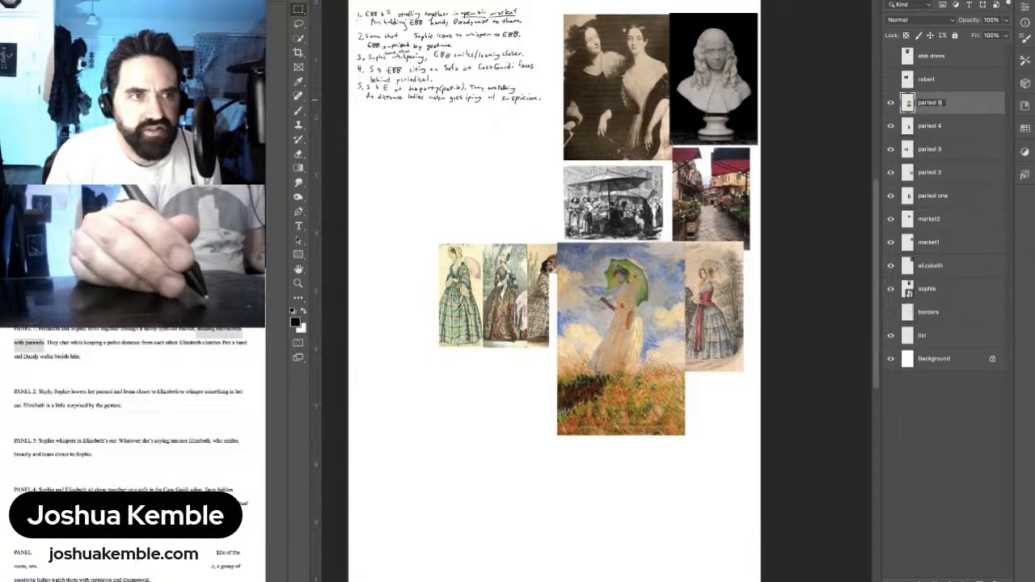
key("Return")
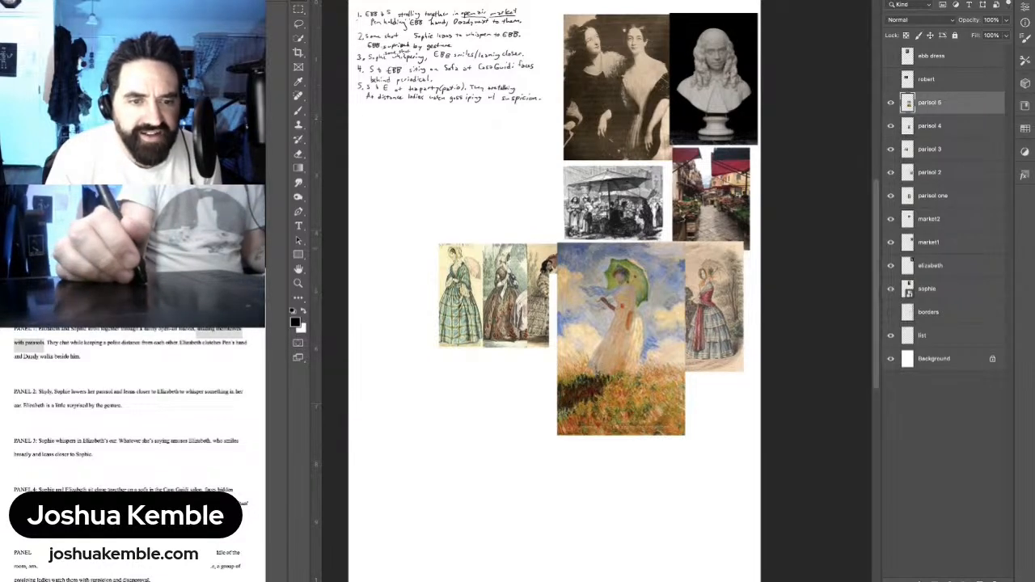
Step: Place the green parasol painting below the three-women fashion plate and the gold-framed painting just right of it
left_click_drag(621, 339, 494, 441)
left_click(908, 125)
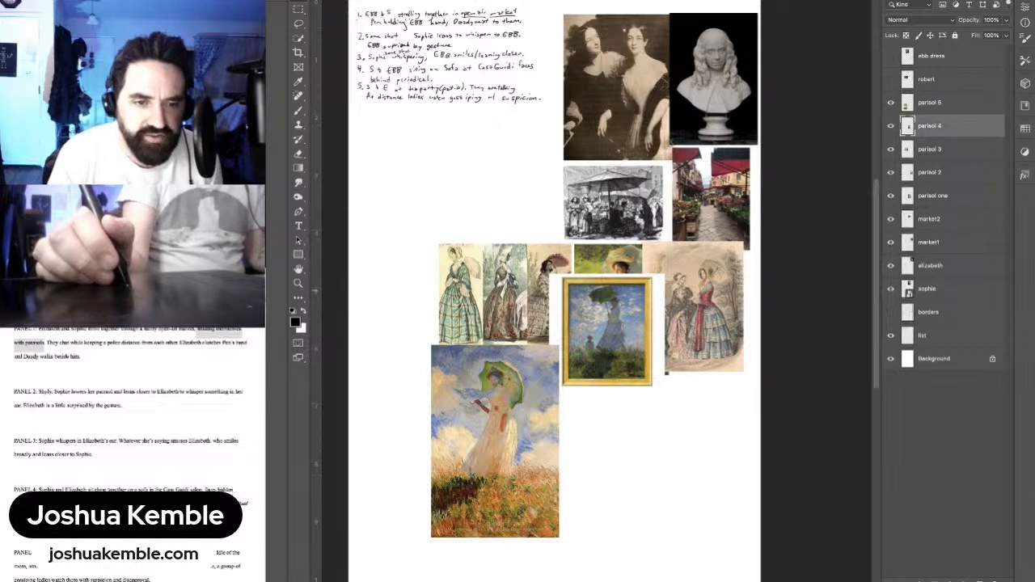
left_click_drag(606, 332, 605, 421)
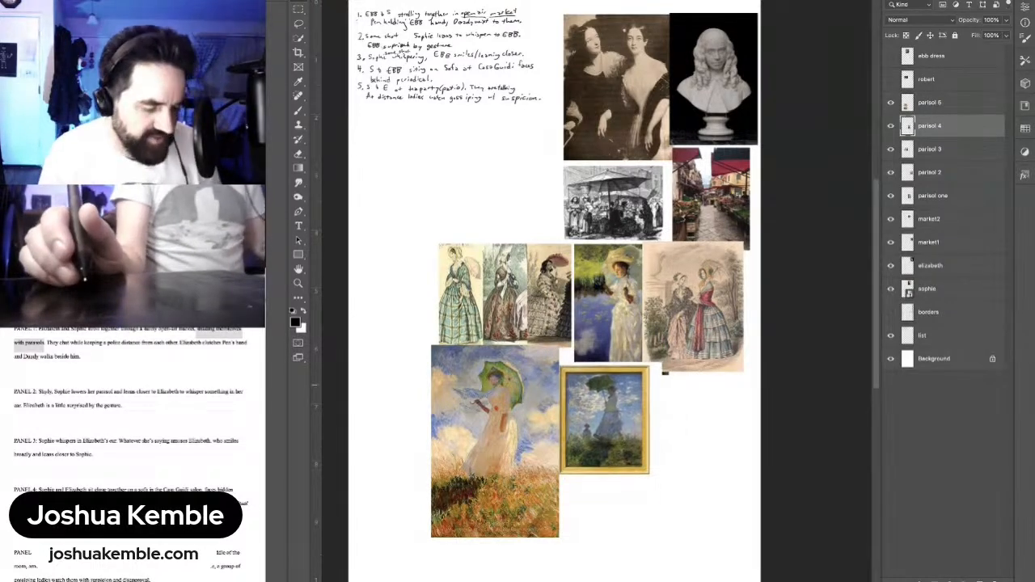
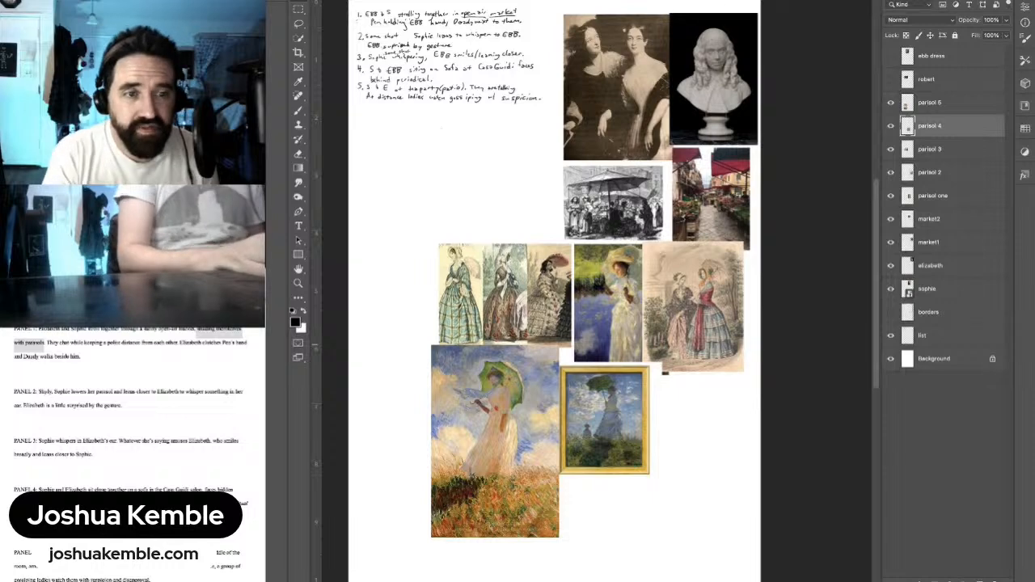
Step: Show the "pen" photo layer on the previous comic page and copy it into the reference page
key("ctrl+Tab")
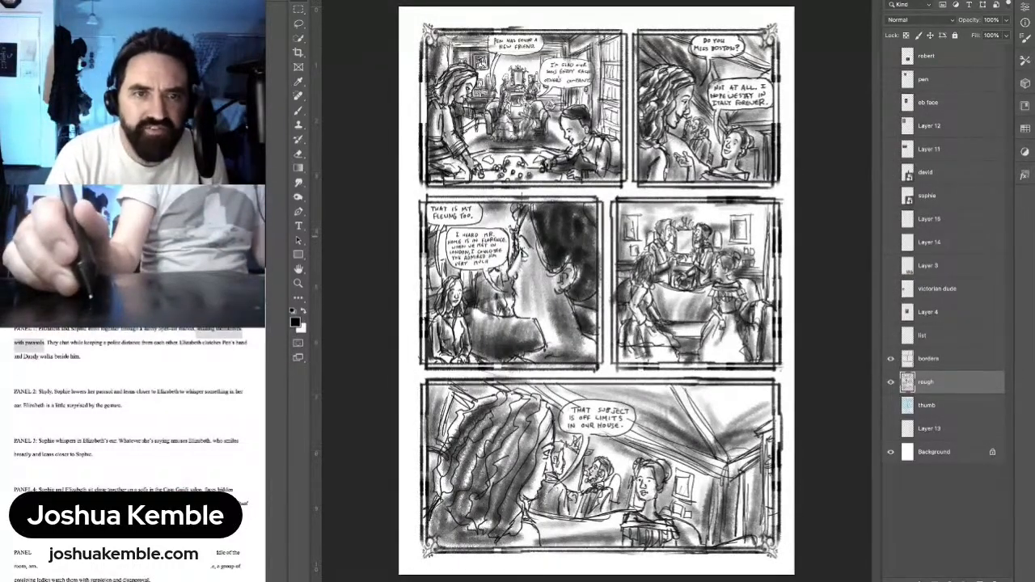
left_click(891, 79)
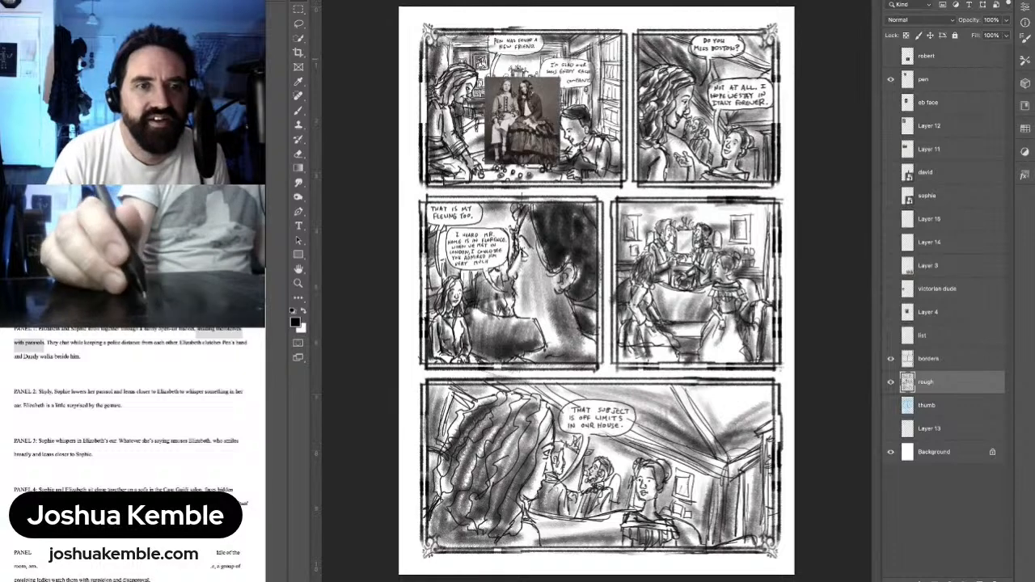
key("ctrl+Tab")
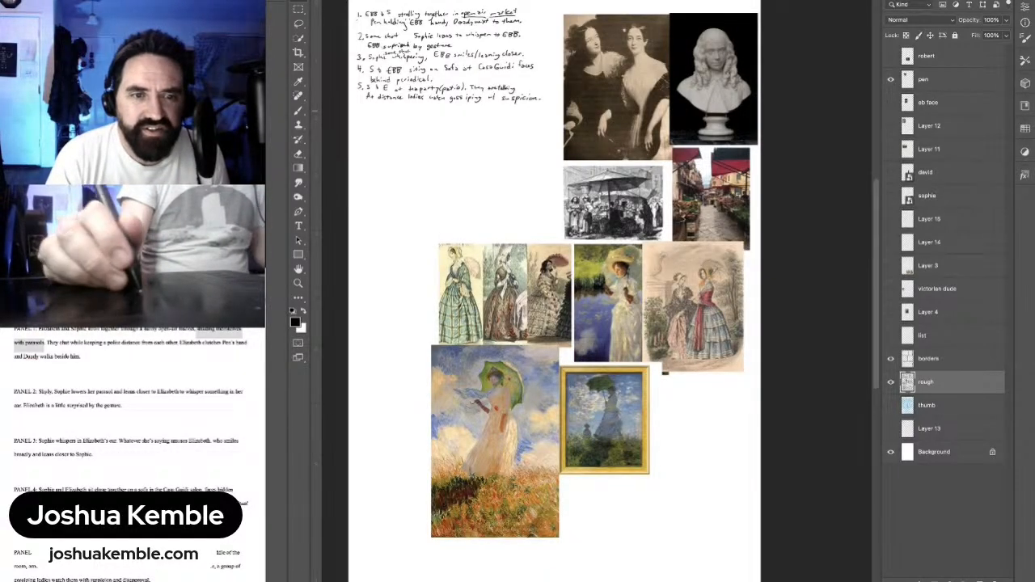
left_click(924, 80)
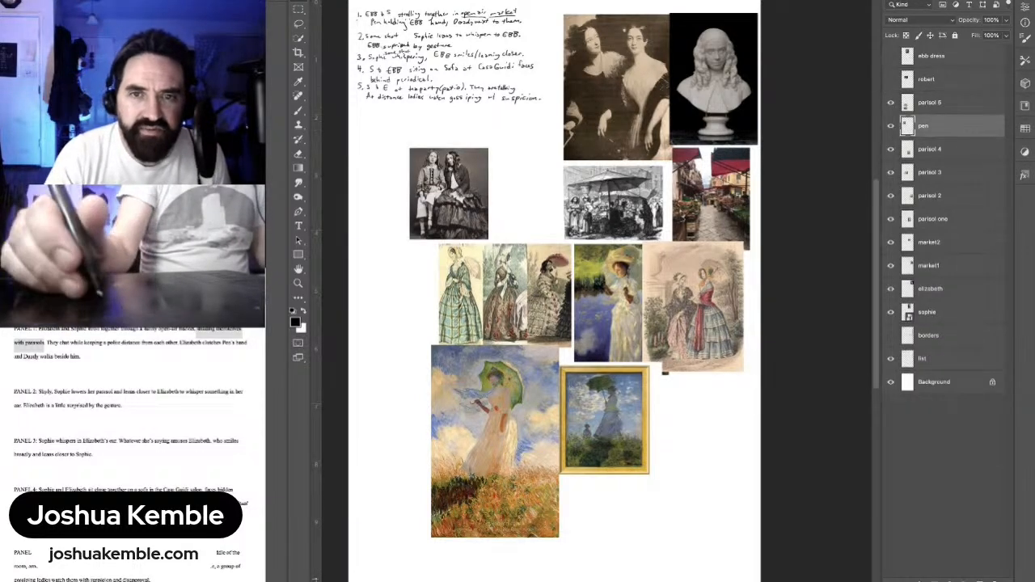
Step: Hide the "pen" layer on the previous page, find the seated child photo in Layer 12 and copy it into the reference page
key("ctrl+Tab")
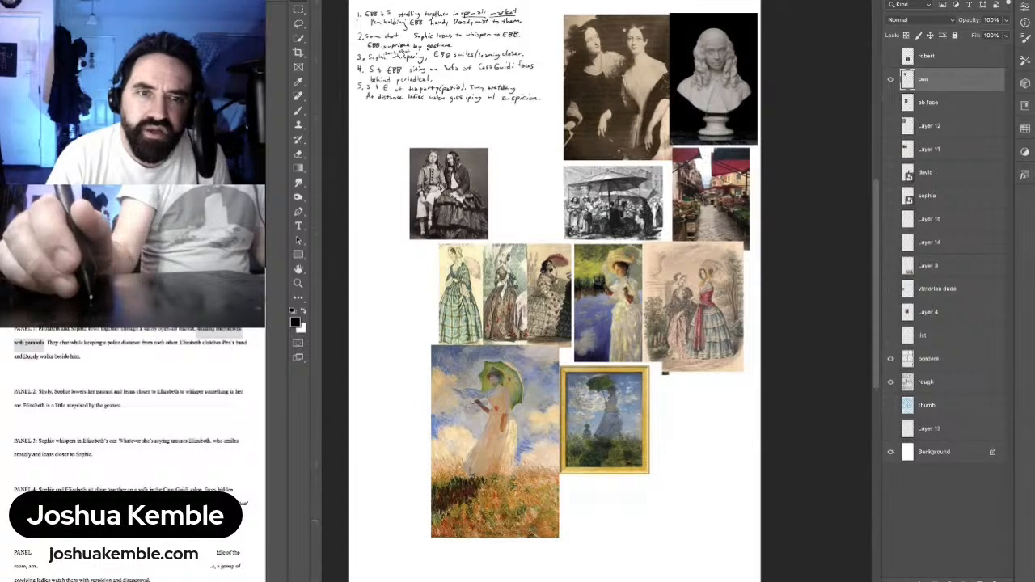
left_click(890, 80)
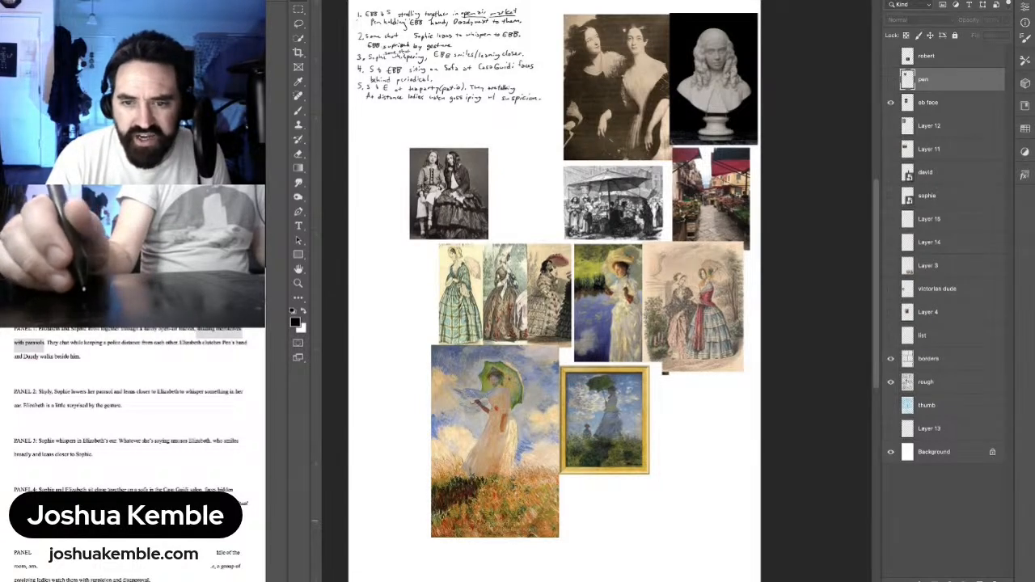
left_click(890, 103)
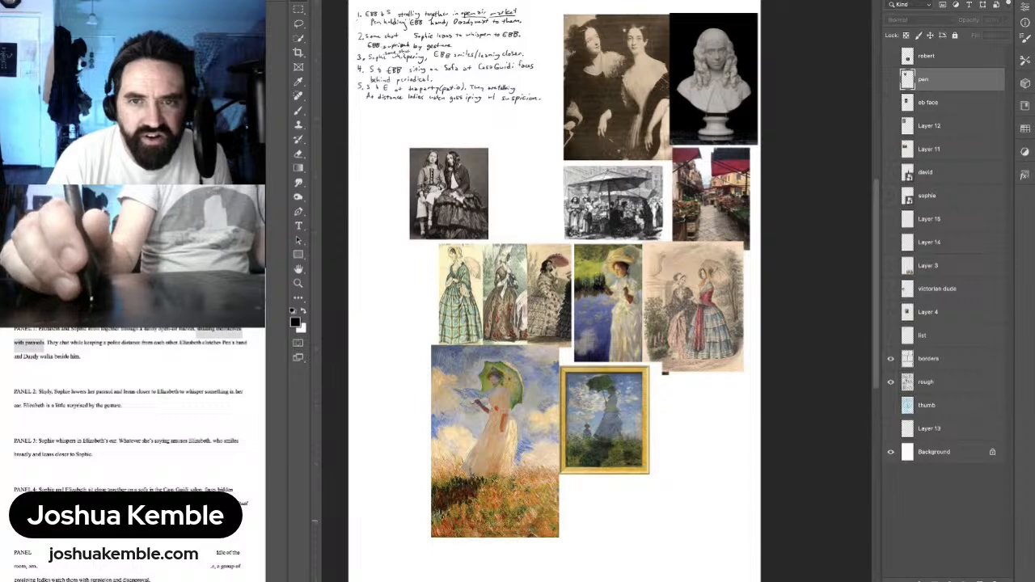
left_click(890, 103)
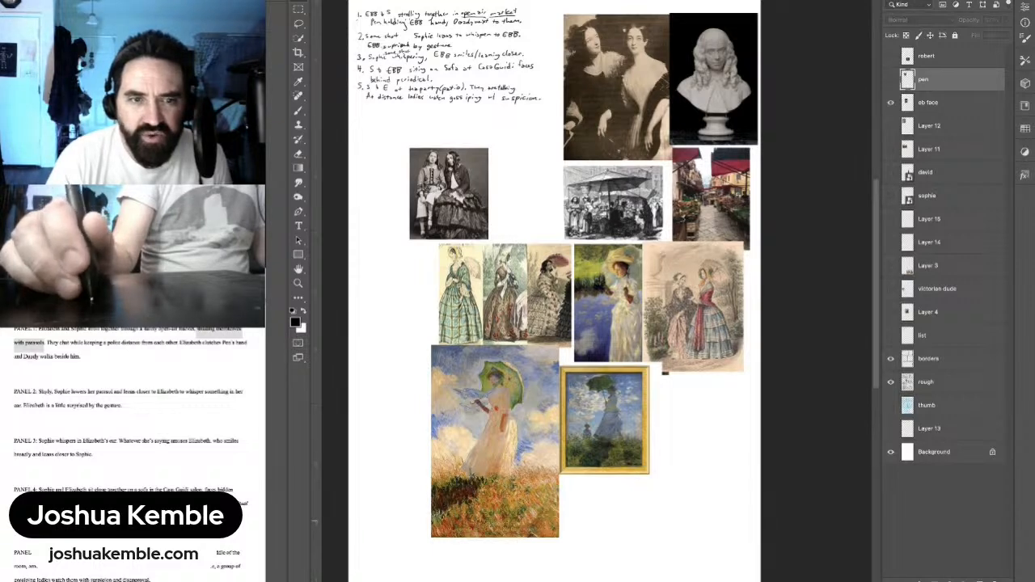
left_click(891, 103)
left_click(891, 125)
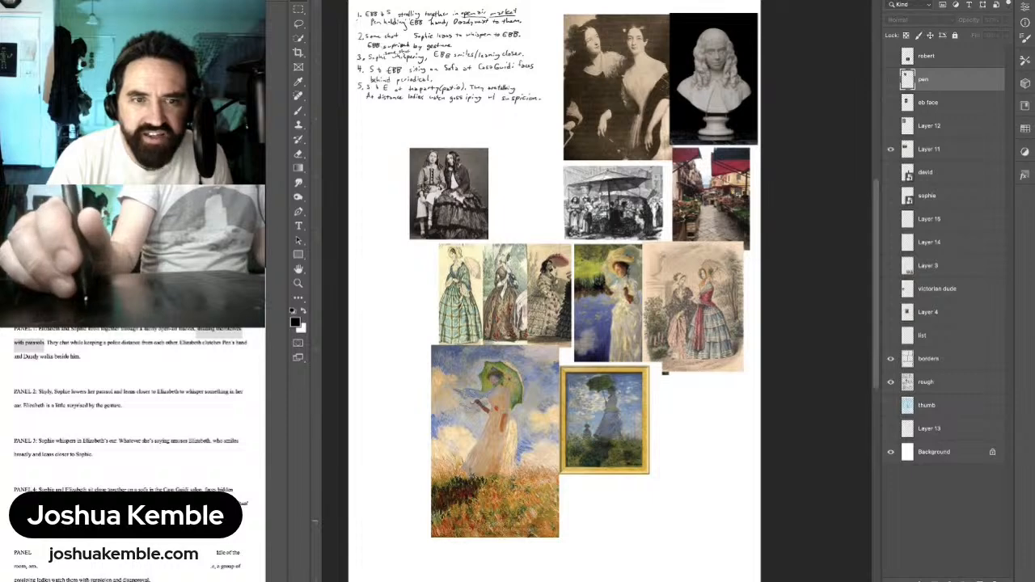
left_click(891, 125)
left_click(930, 126)
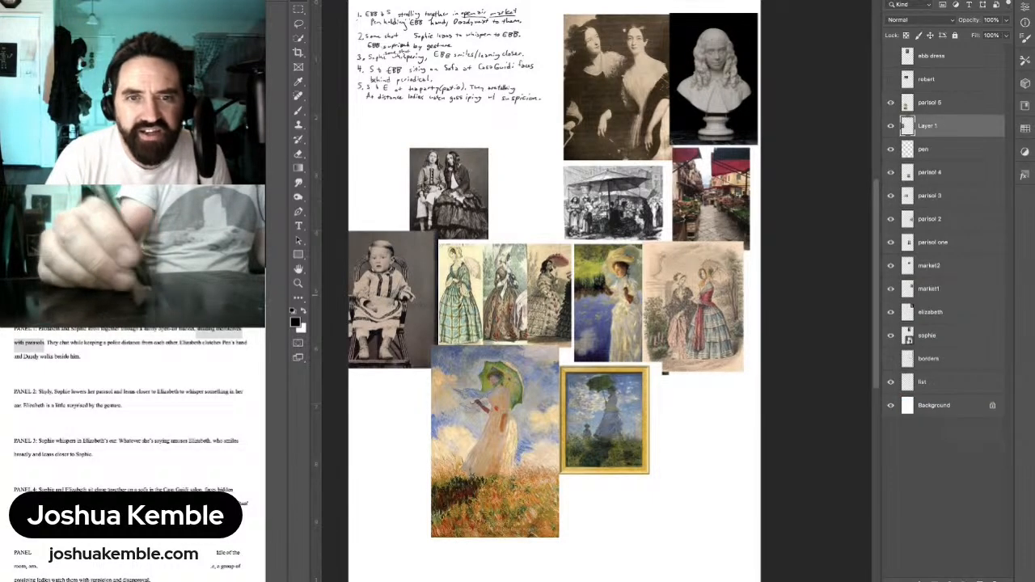
Step: Place the seated child photo beside the "pen" photo and rename its layer as "doady"
left_click_drag(394, 300, 532, 209)
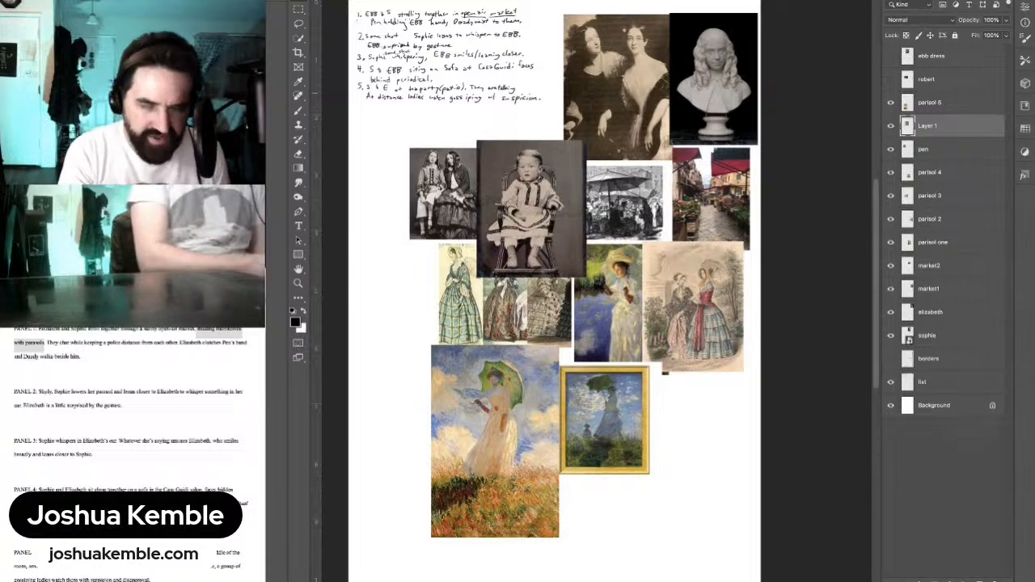
double_click(930, 126)
type("doady")
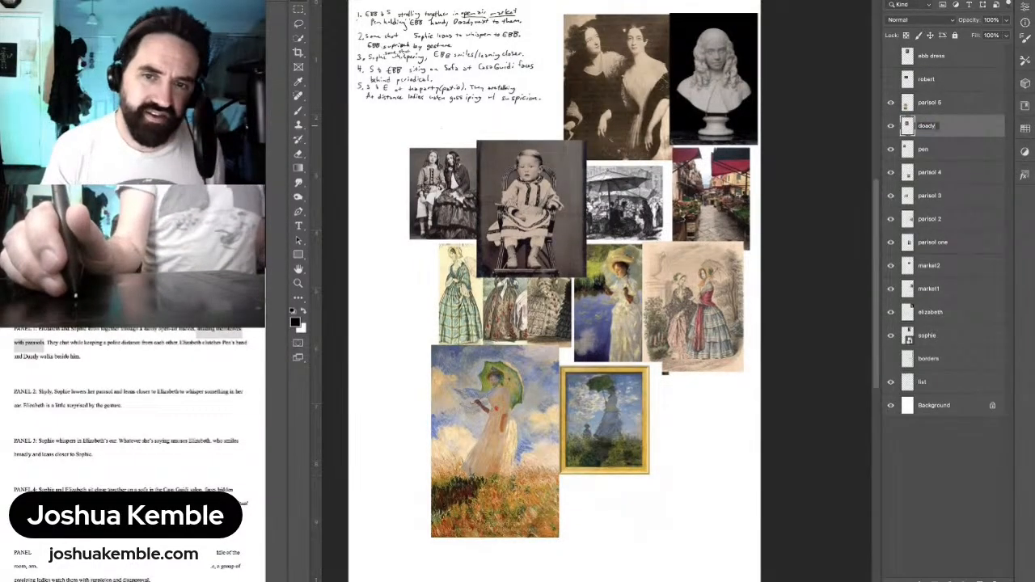
key("Return")
Step: Move the "pen" and "doady" layers above "parisol 5" and shift both photos up beneath the handwritten panel list
left_click(930, 149)
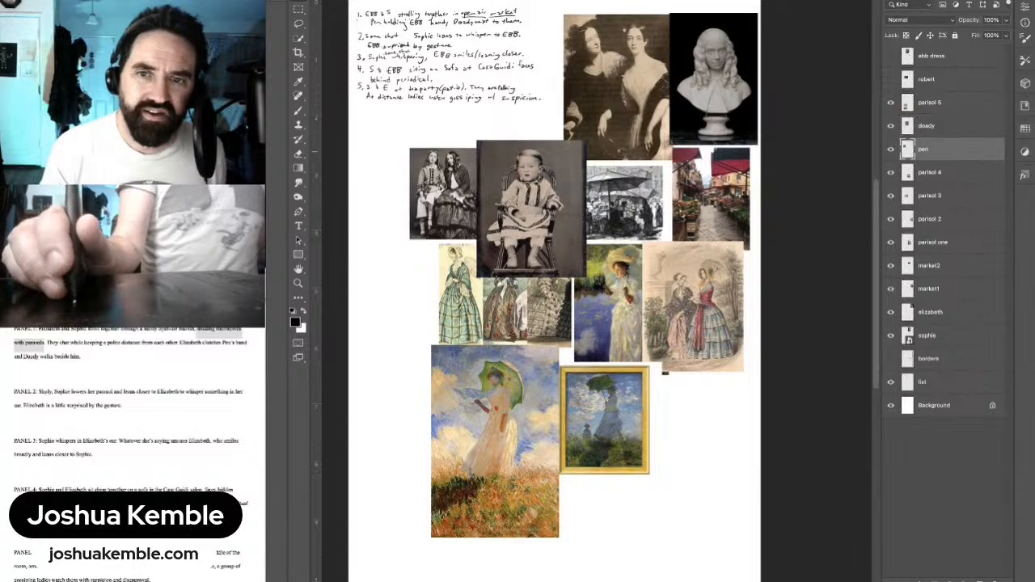
left_click(930, 126, "shift")
left_click_drag(930, 126, 930, 92)
left_click_drag(529, 210, 500, 173)
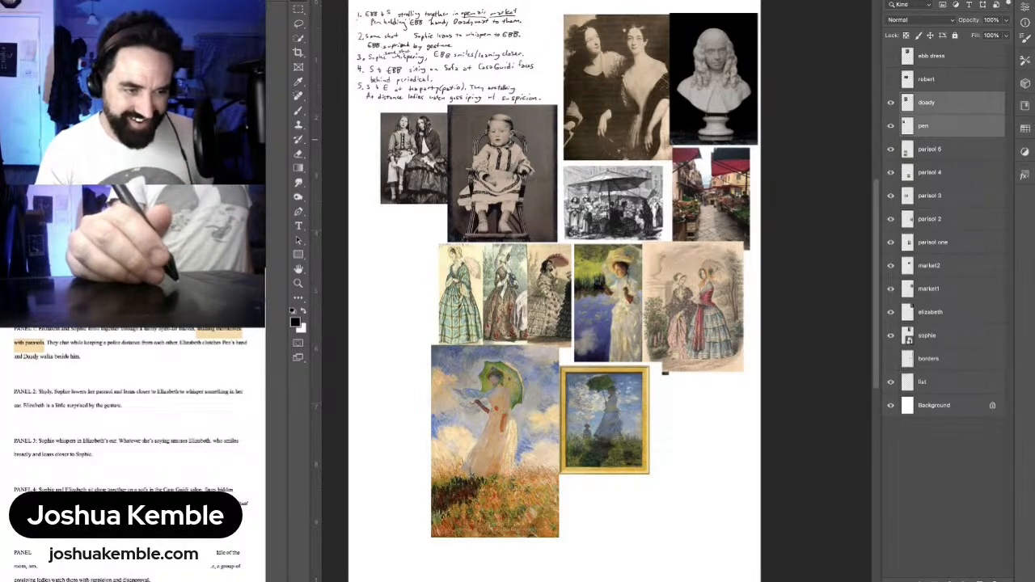
Step: Check the script's remaining panels, then copy the salon photo from the previous page's Layer 11 and place it over the three-women fashion plate
left_click(82, 357)
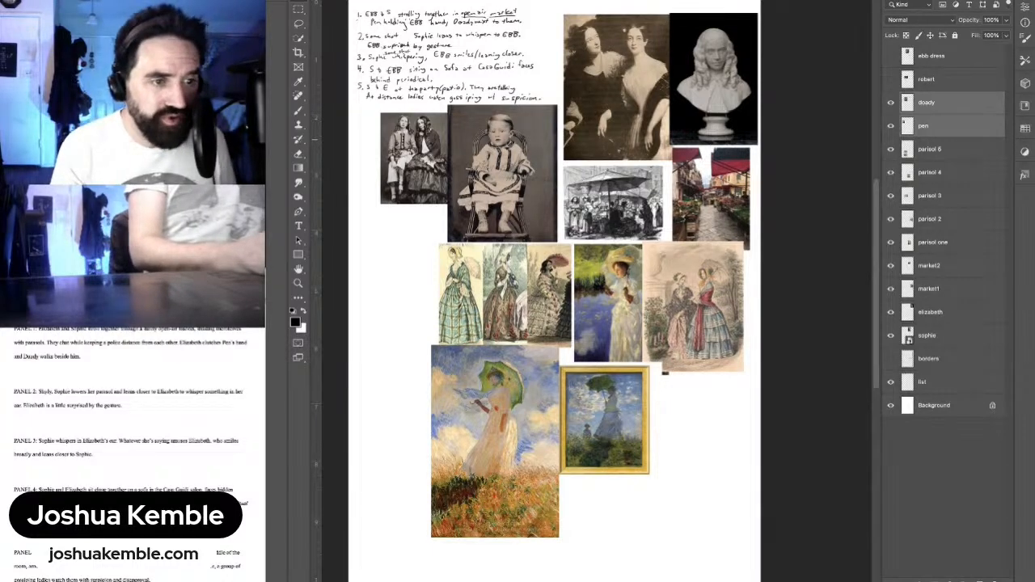
scroll(133, 437, "down", 2)
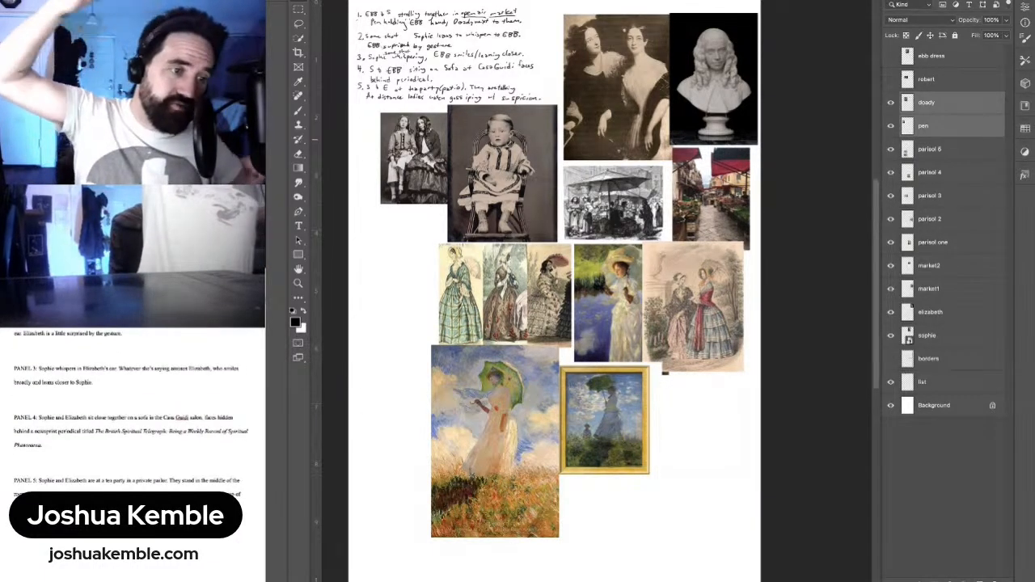
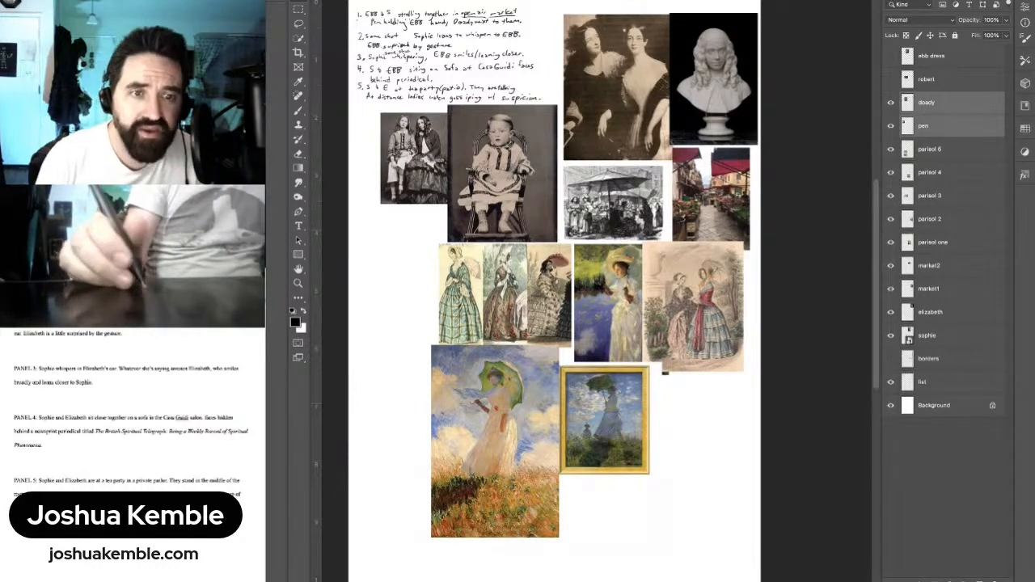
key("ctrl+Tab")
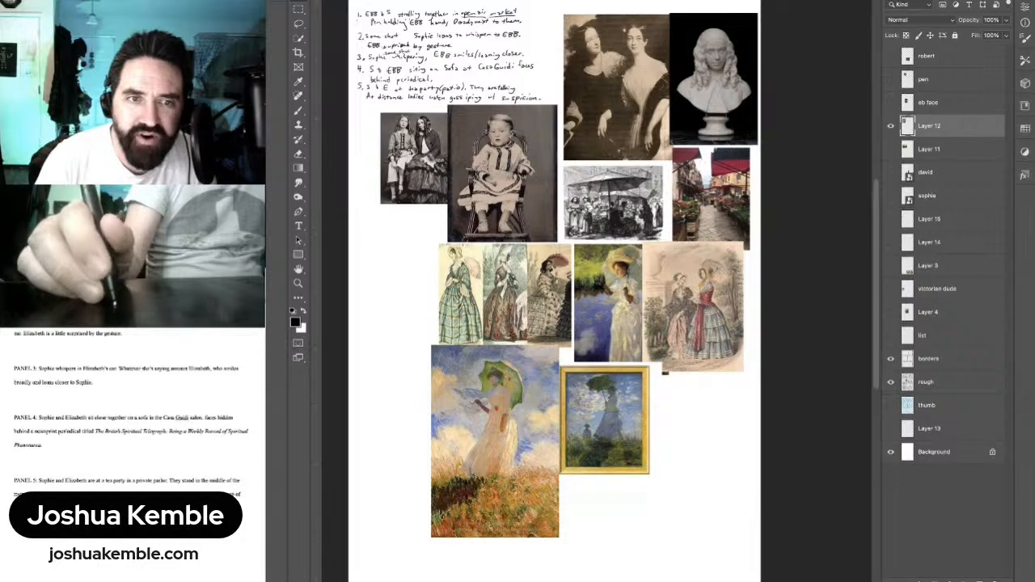
left_click(890, 126)
left_click(891, 149)
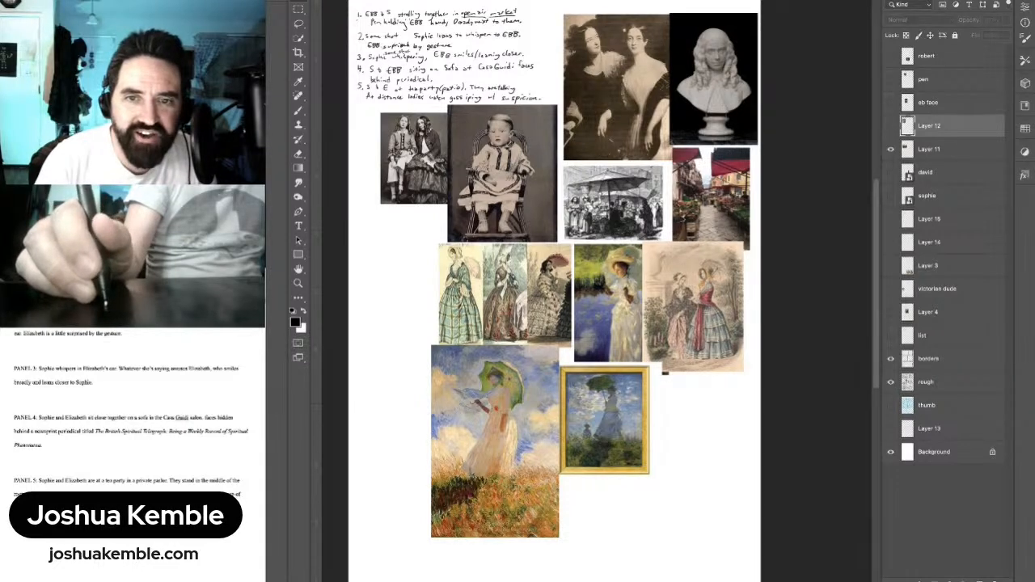
left_click(930, 150)
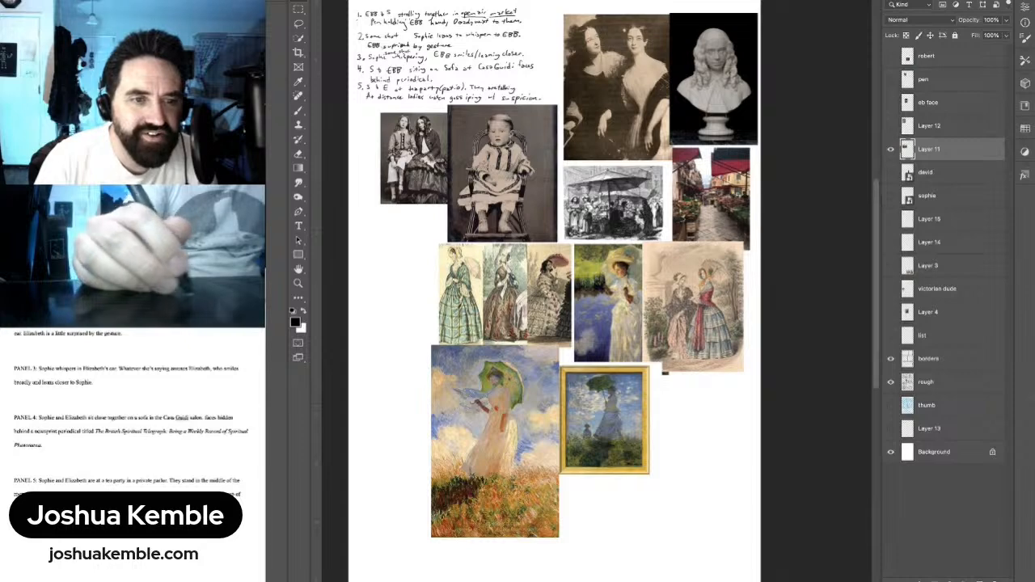
key("ctrl+v")
left_click_drag(390, 306, 550, 281)
Step: Rename the salon photo's layer as "casa guidi" and move the photo below the framed parasol painting
double_click(928, 102)
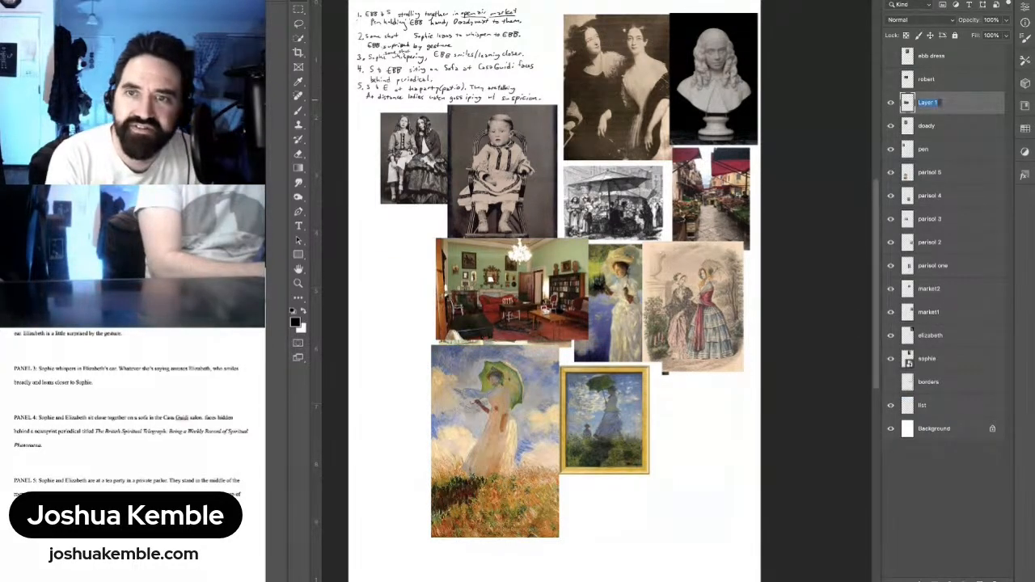
type("casa")
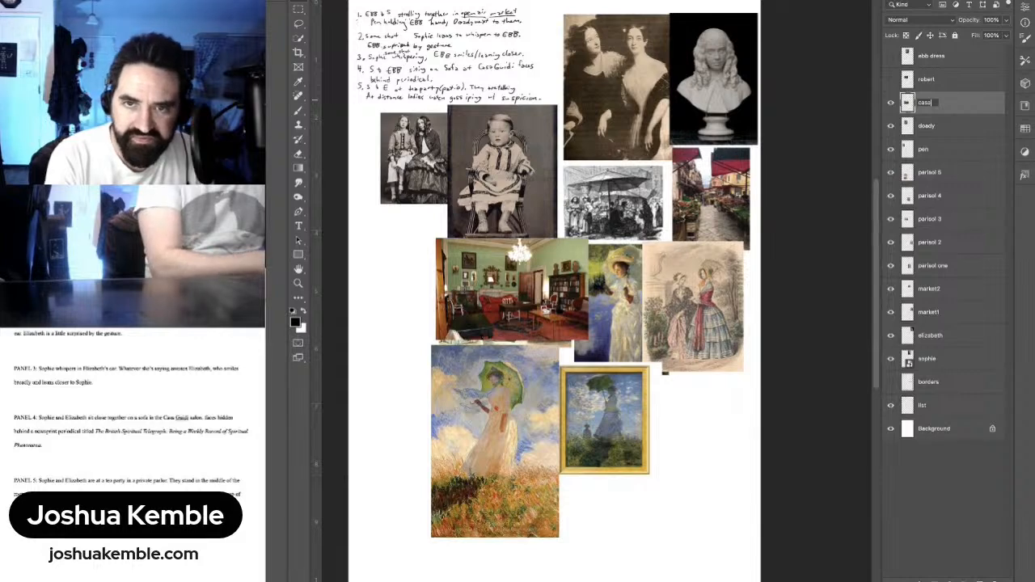
type(" gui")
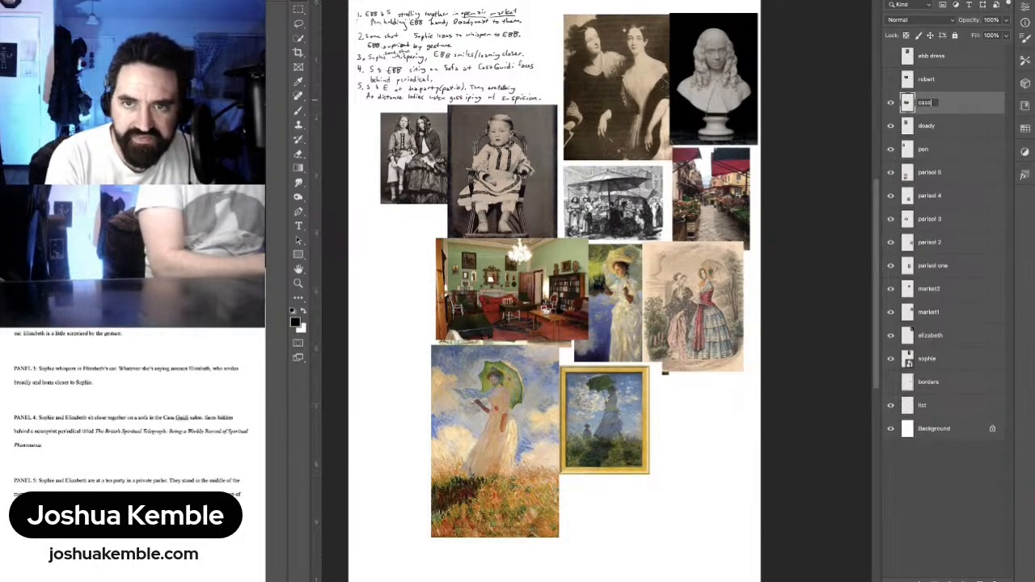
type("di")
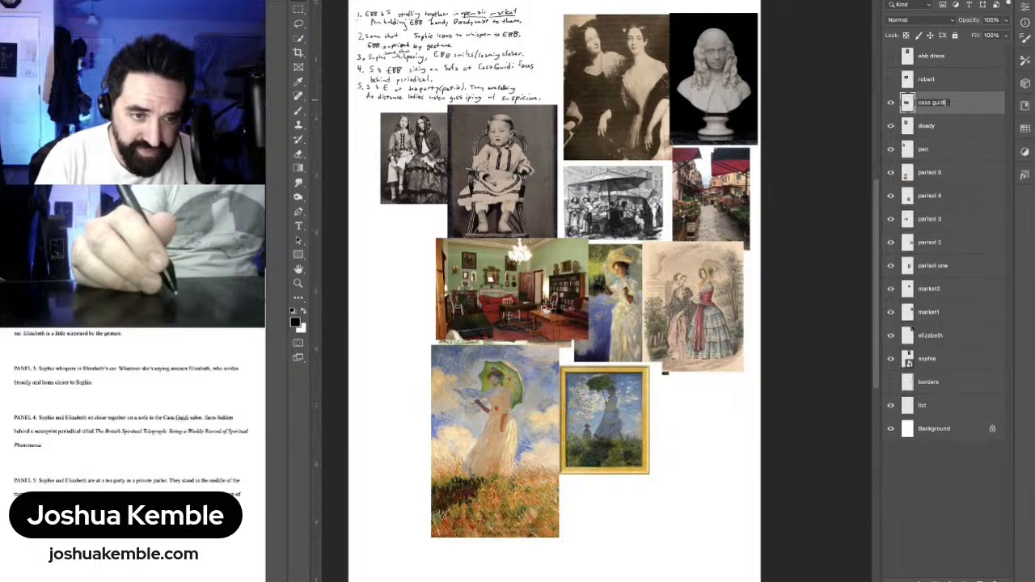
key("Return")
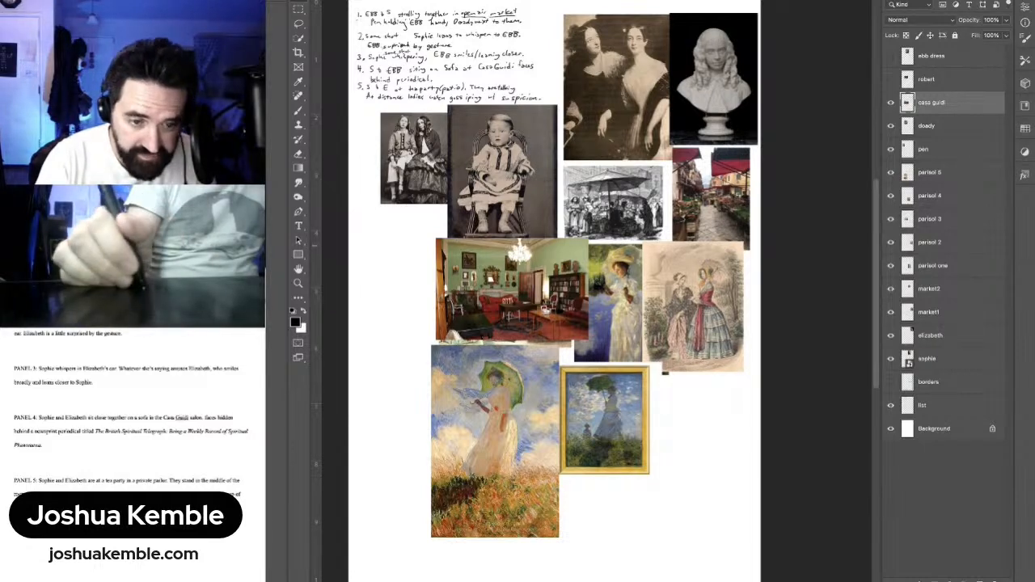
left_click_drag(512, 291, 635, 524)
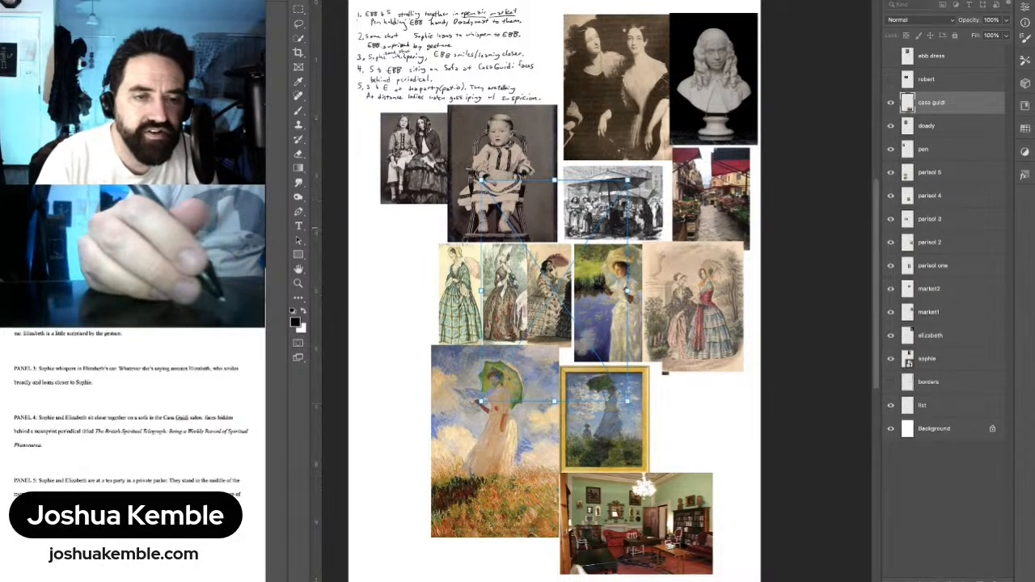
Step: Place the British Spiritual Telegraph page image on the reference page and rename its layer as "telegraph"
key("Return")
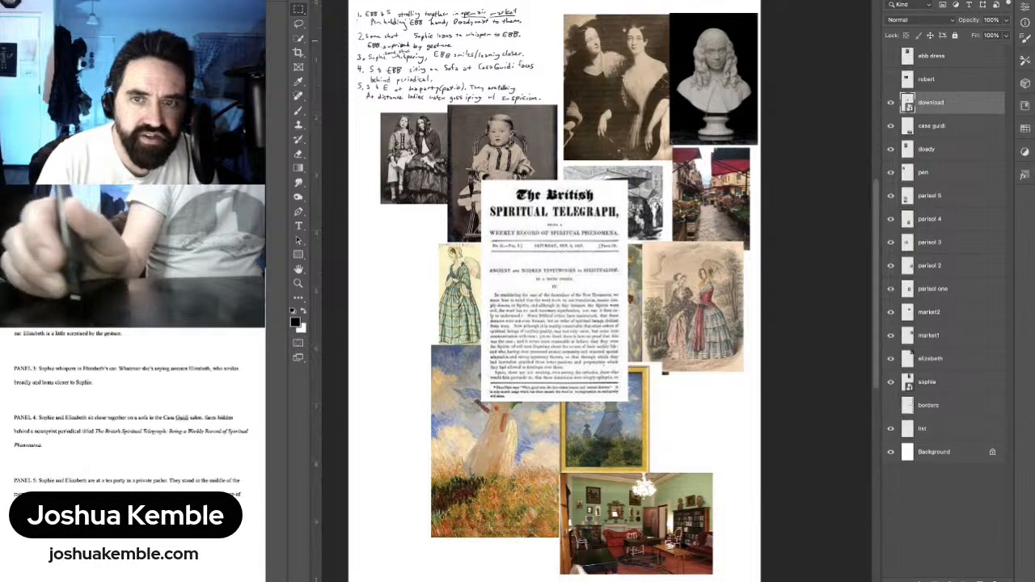
double_click(931, 103)
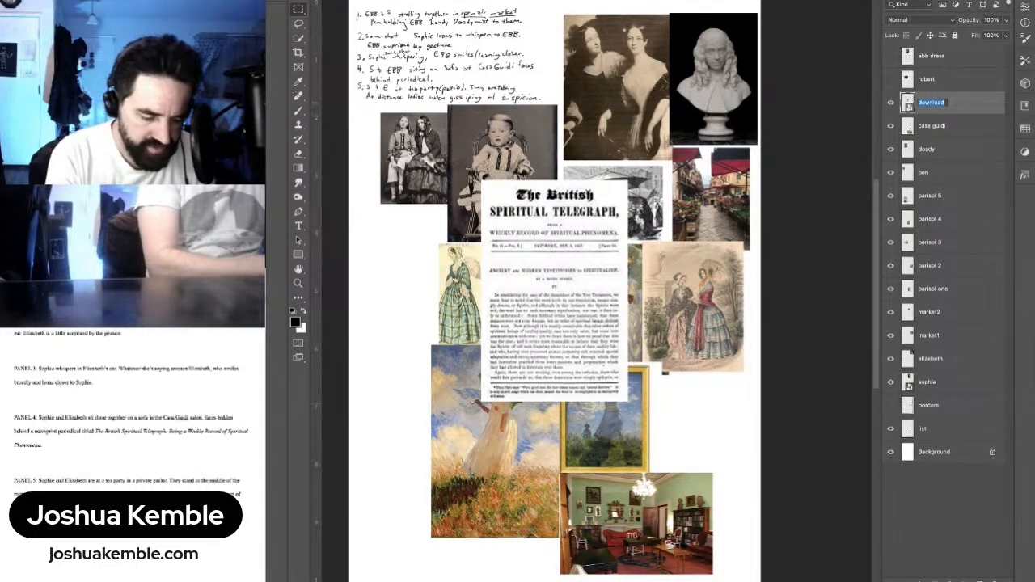
type("teleg")
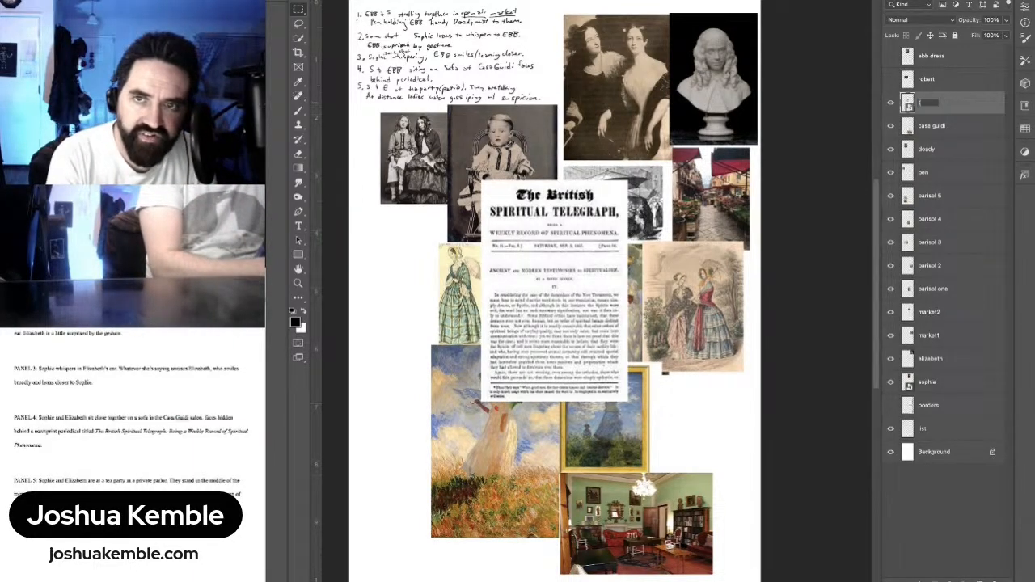
type("raph")
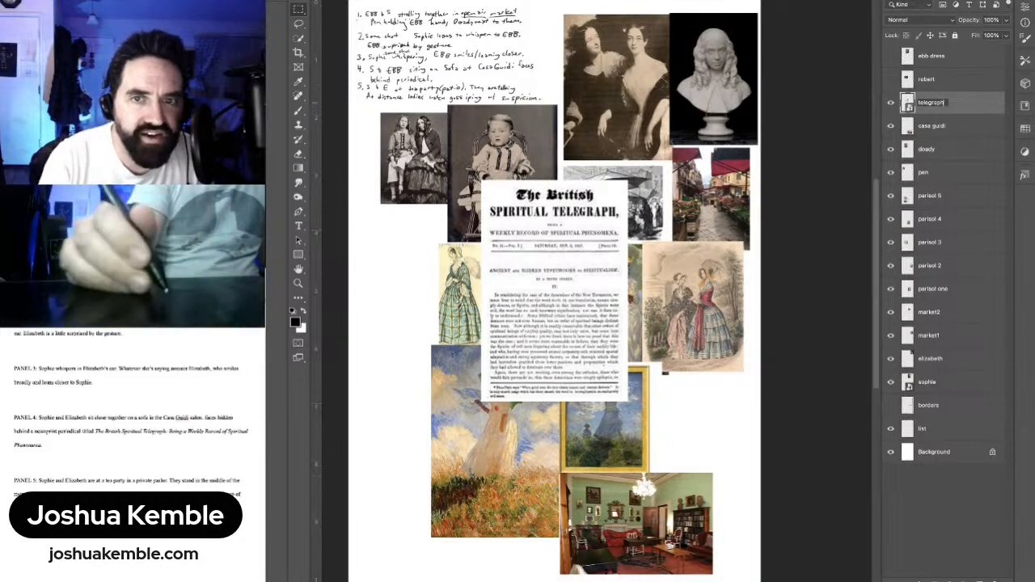
key("Return")
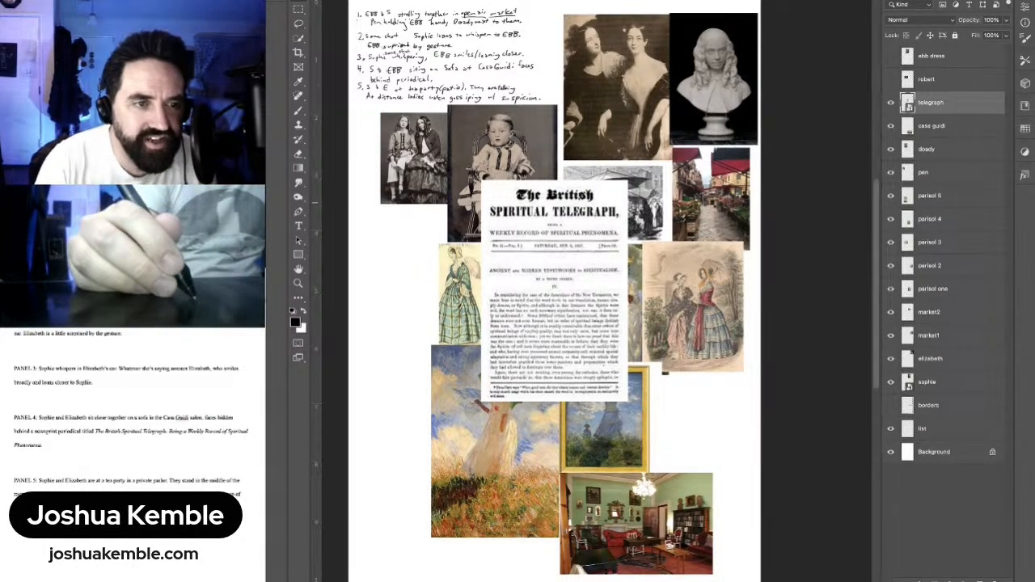
Step: Move the Spiritual Telegraph page beside the three-women fashion plate and scale it down to fit the page margin
left_click_drag(555, 291, 428, 317)
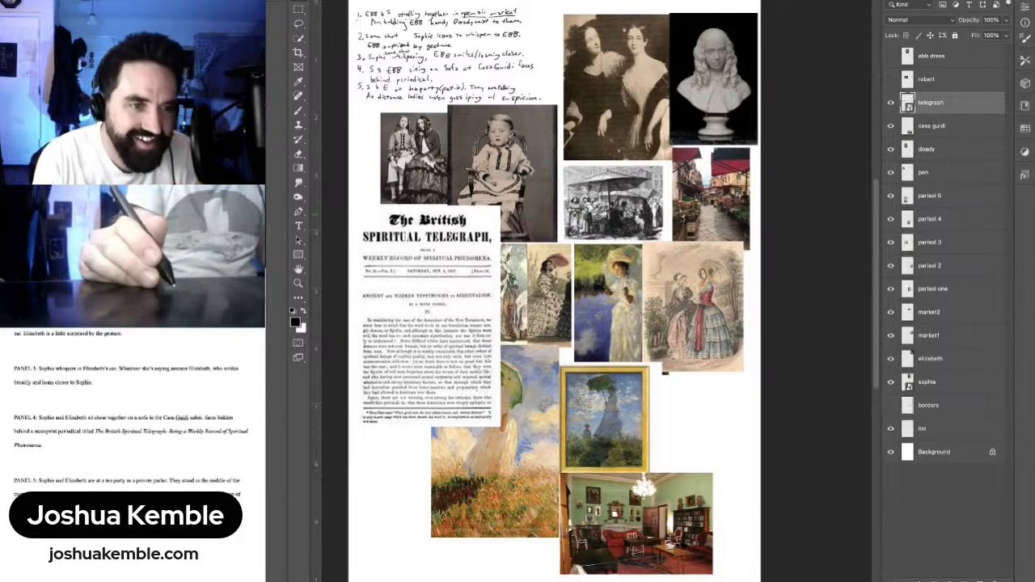
key("super")
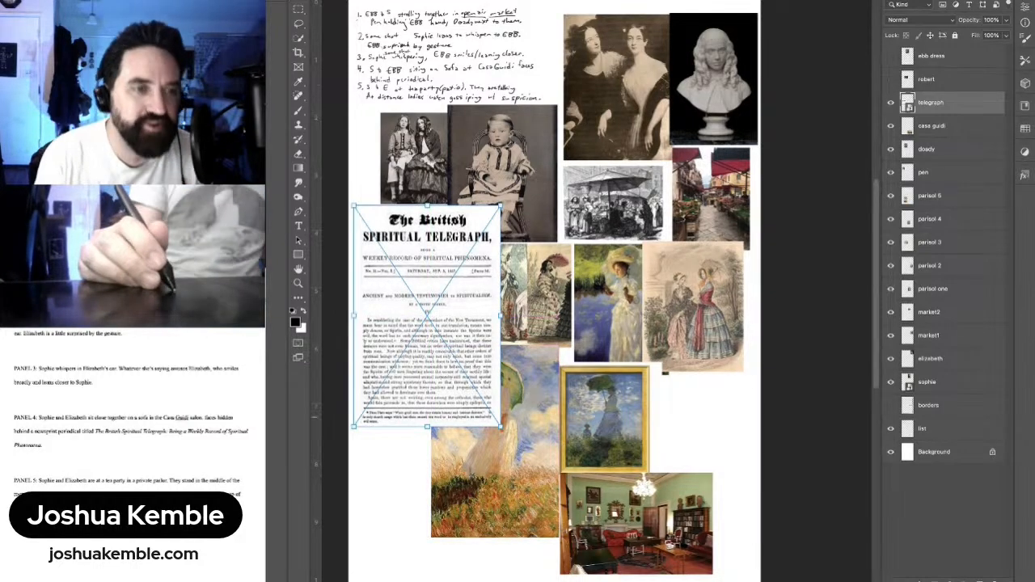
key("ctrl+t")
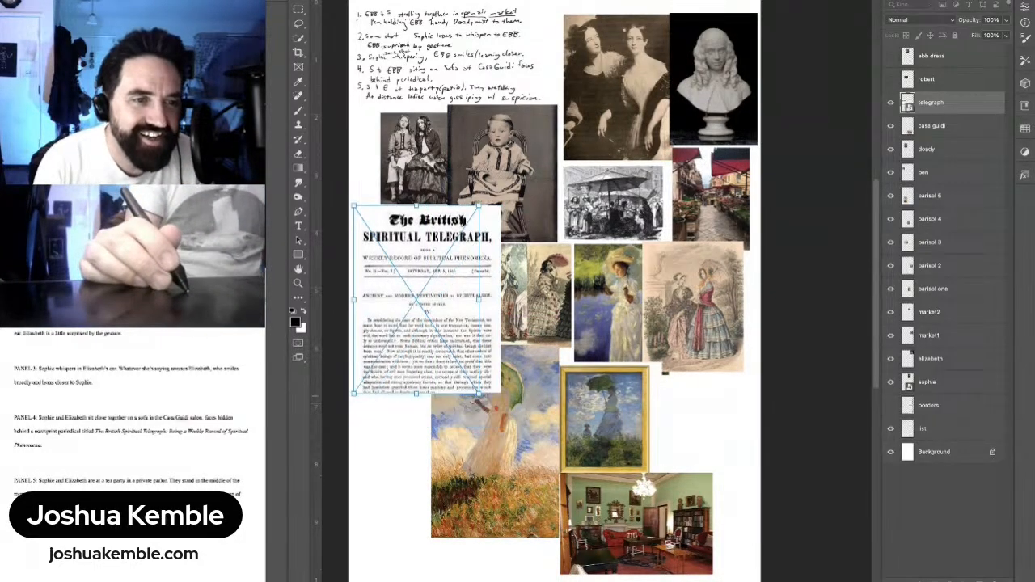
left_click_drag(500, 423, 440, 334)
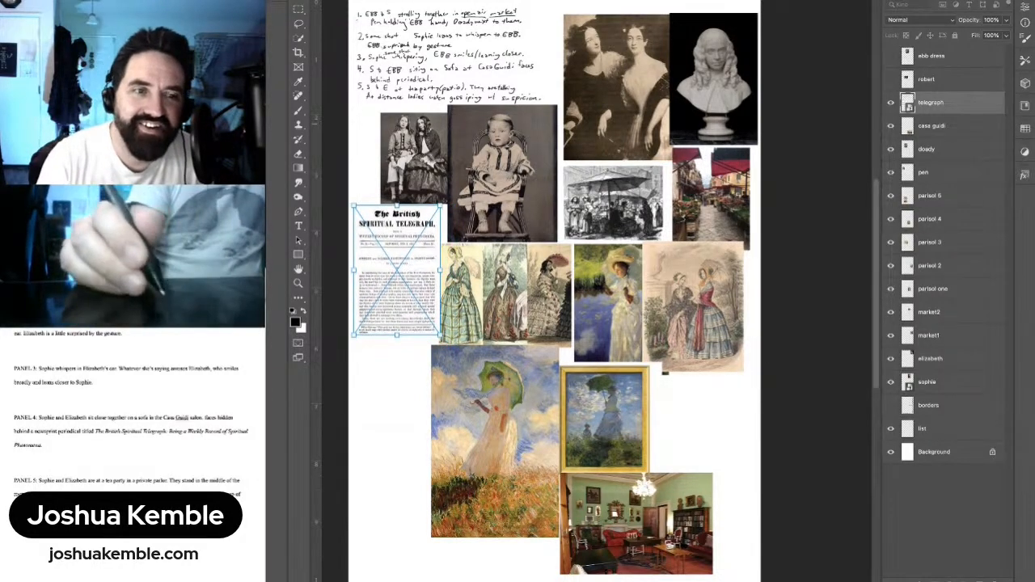
key("Return")
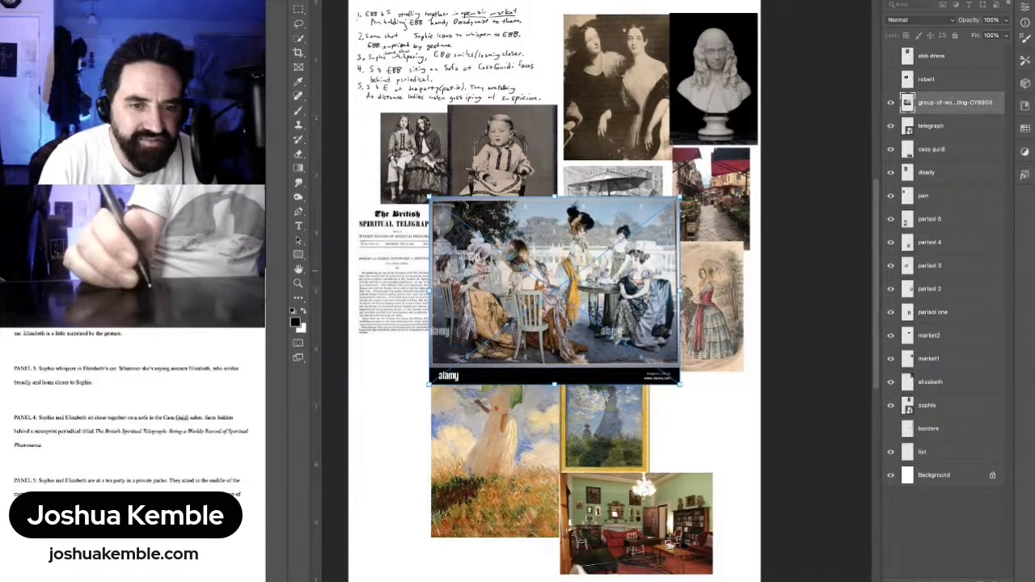
Step: Scale down the placed painting of women at a tea party and position it over the framed parasol painting's edge
left_click_drag(555, 290, 607, 397)
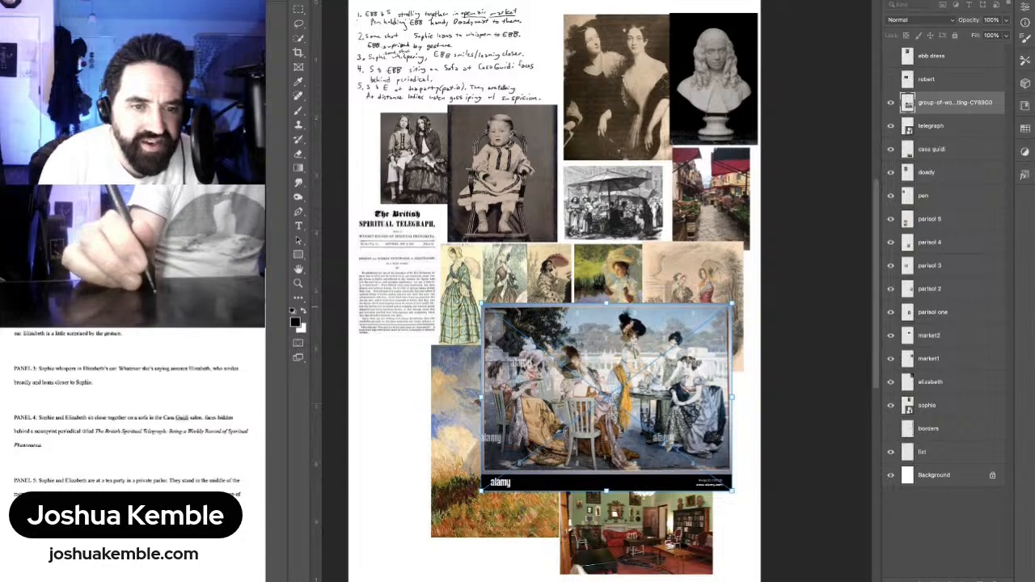
left_click_drag(733, 305, 598, 406)
left_click_drag(538, 446, 695, 427)
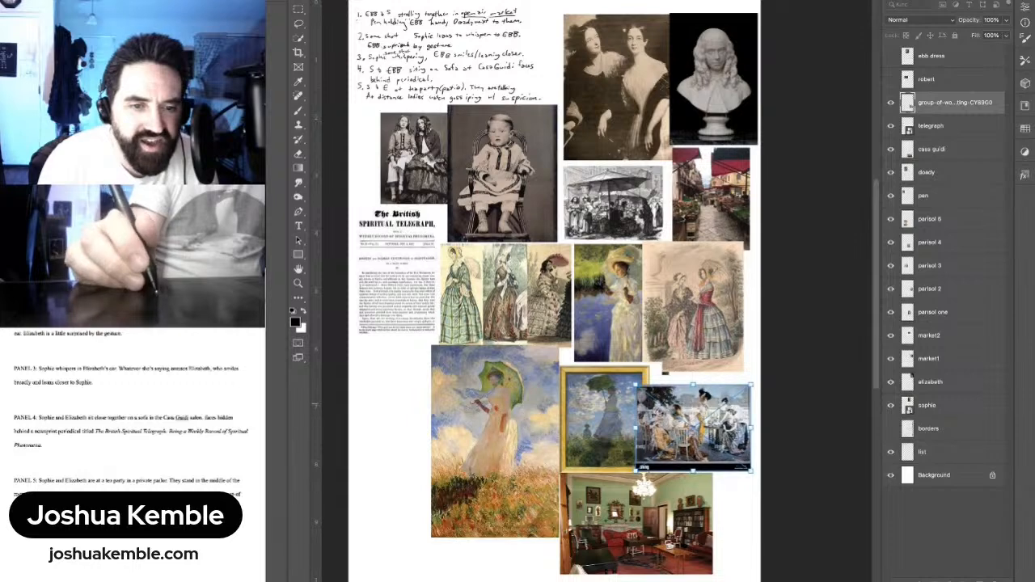
left_click_drag(636, 385, 626, 375)
key("Return")
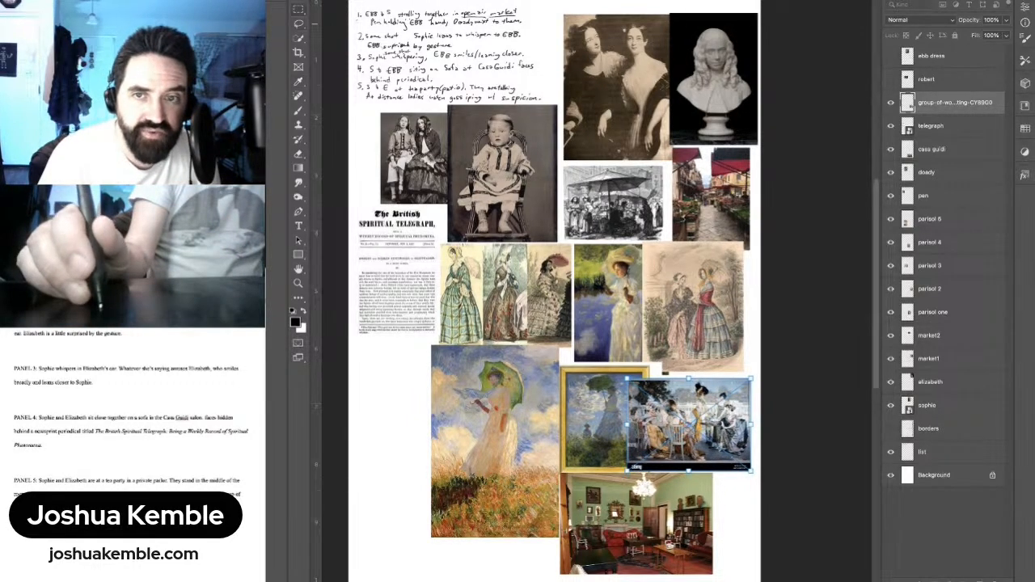
Step: Rename the tea party painting's layer as "patio"
double_click(954, 102)
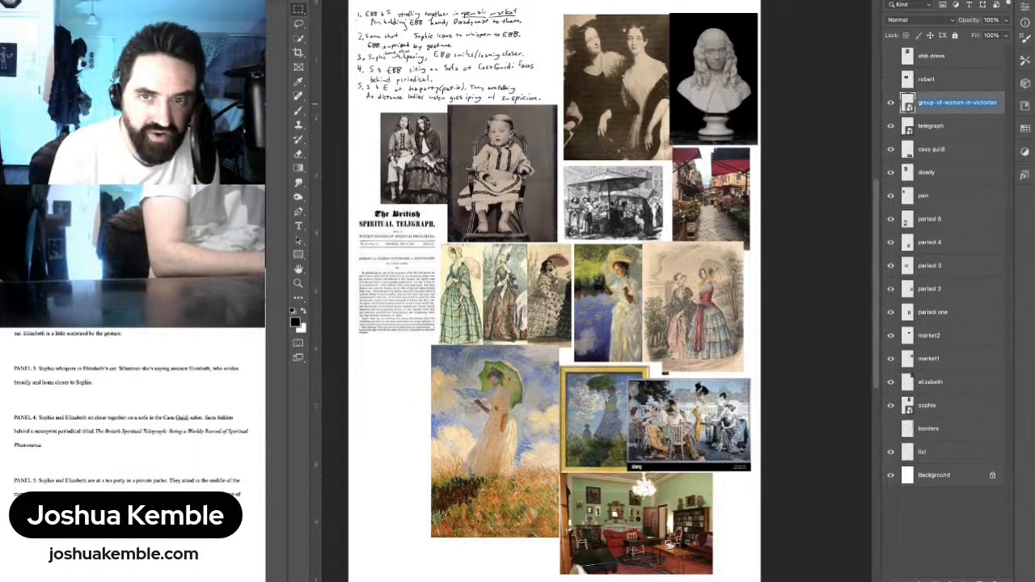
type("patio")
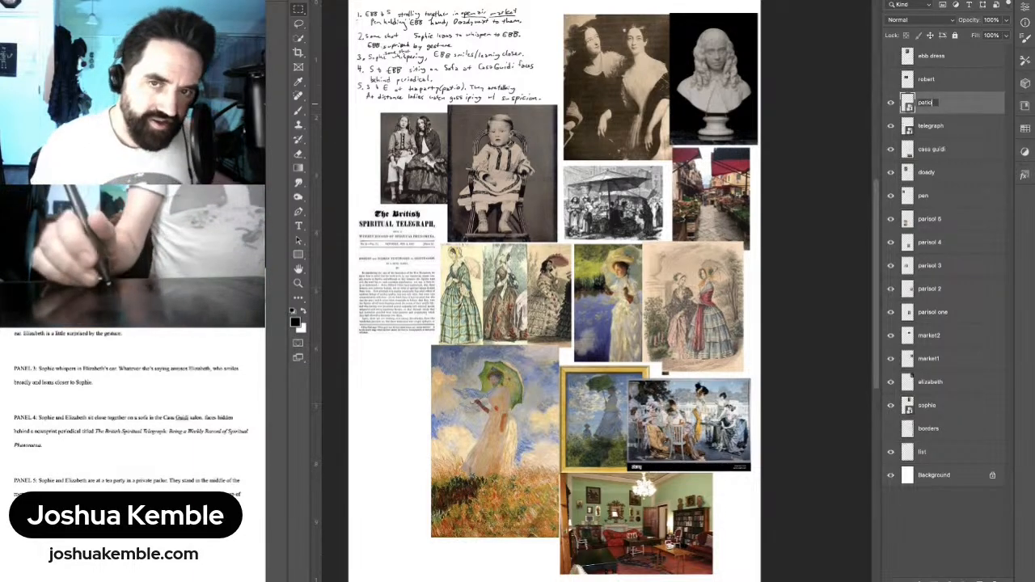
key("Return")
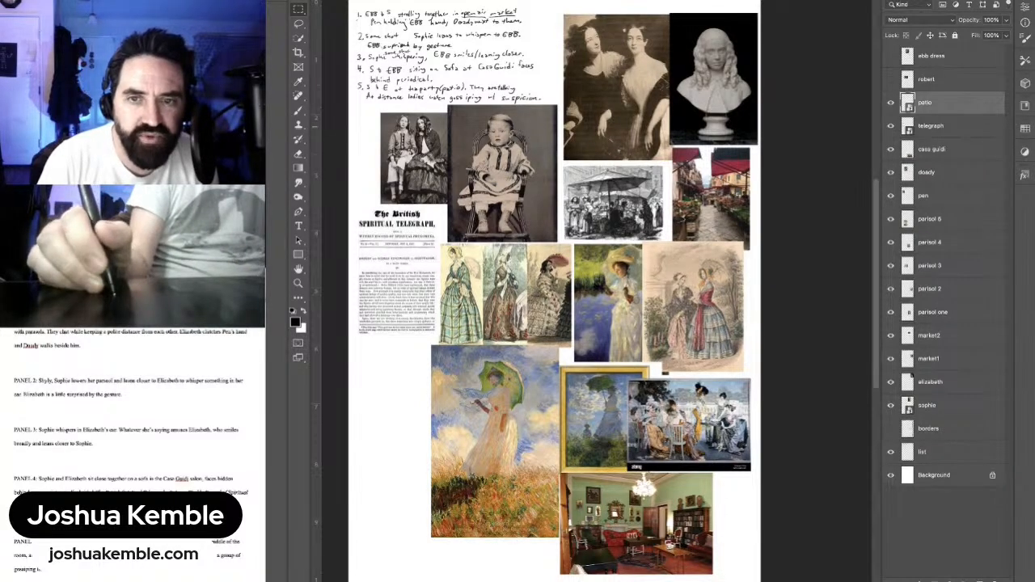
Step: Hide the "patio", "telegraph" and "casa guidi" layers, leaving the portrait, bust, market, parasol, "pen" and "doady" references visible
left_click_drag(891, 102, 891, 242)
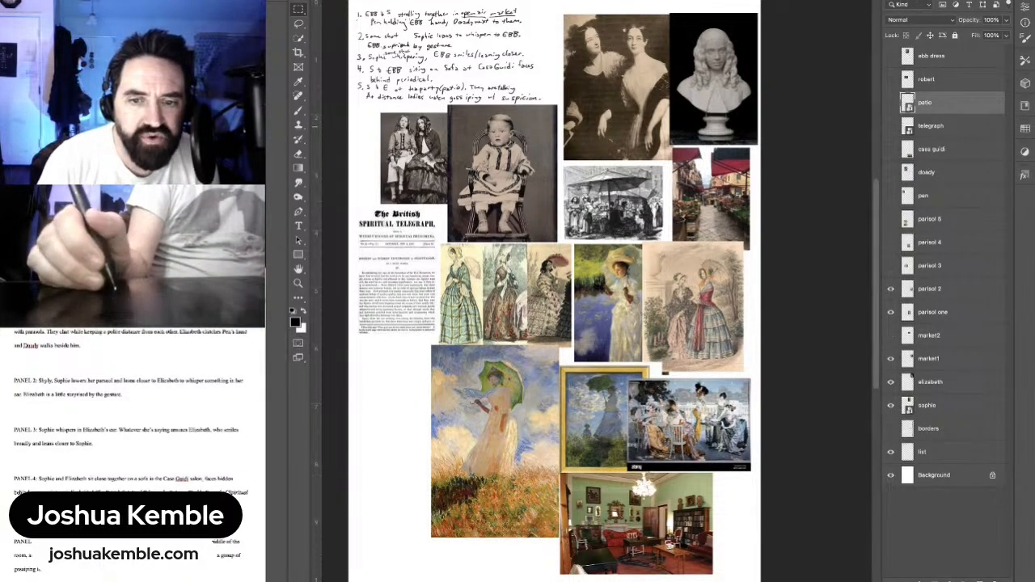
left_click_drag(891, 291, 890, 384)
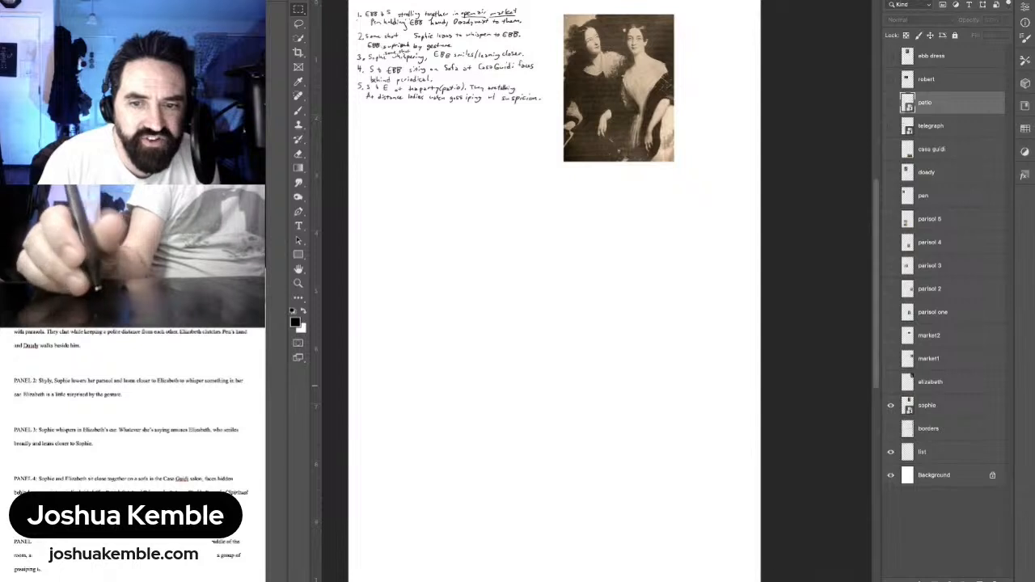
left_click(891, 381)
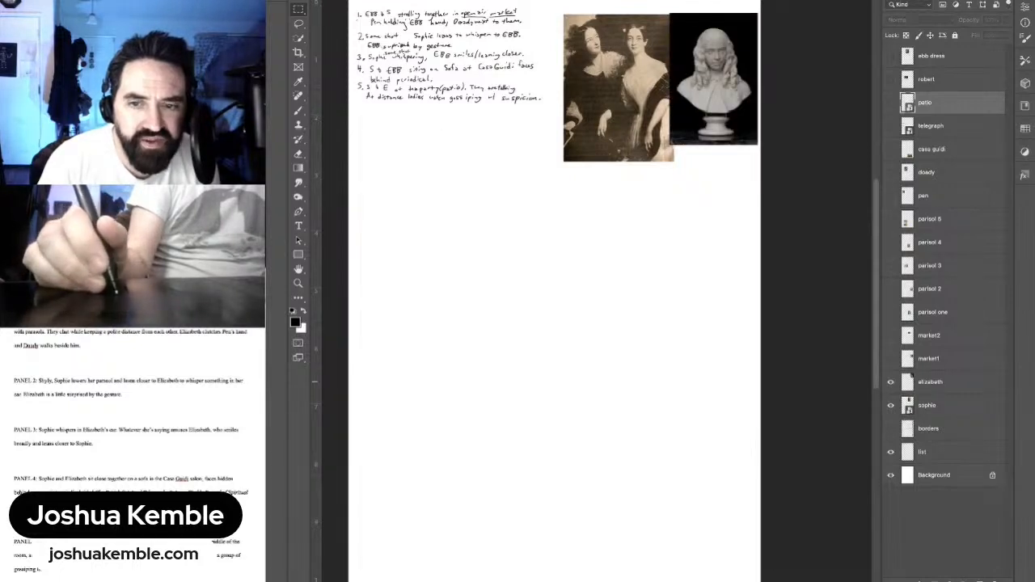
left_click(890, 358)
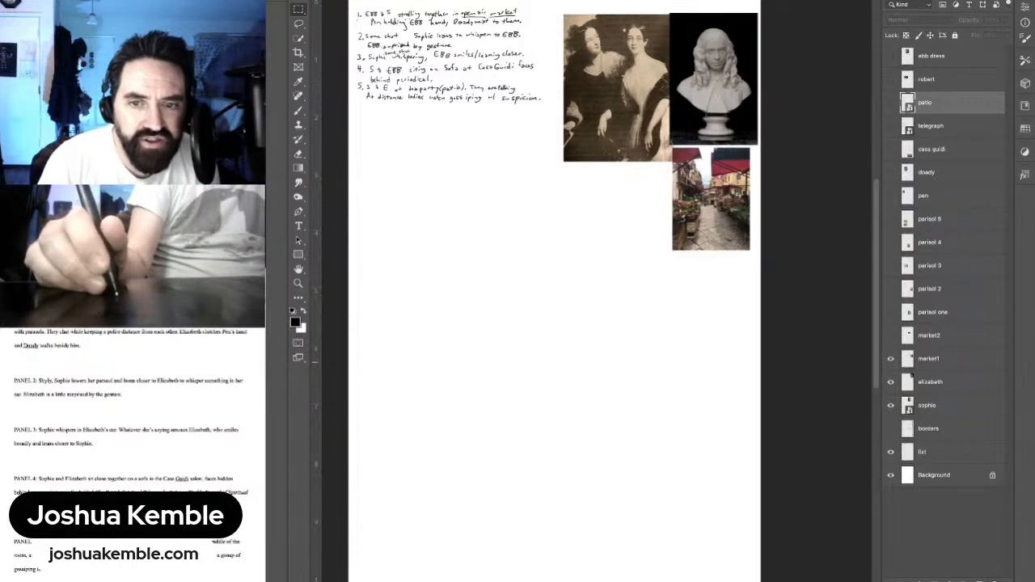
left_click(891, 335)
left_click(891, 312)
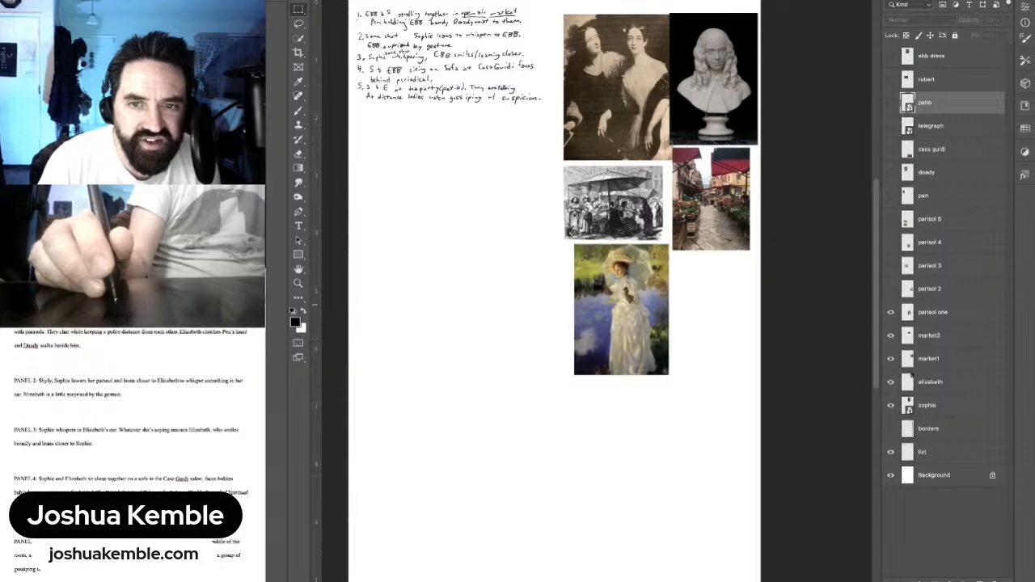
left_click_drag(890, 265, 891, 219)
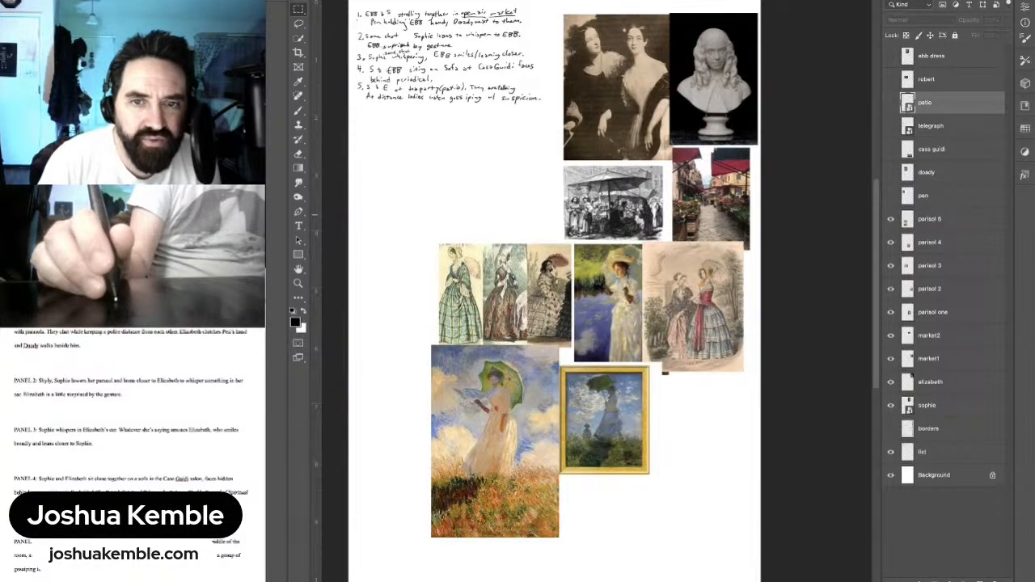
left_click(891, 195)
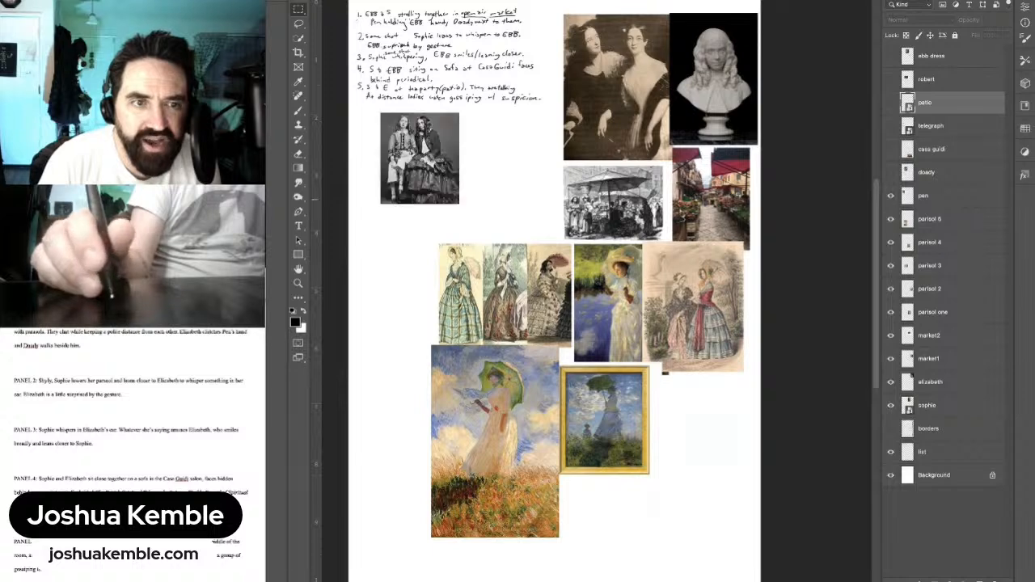
left_click(891, 173)
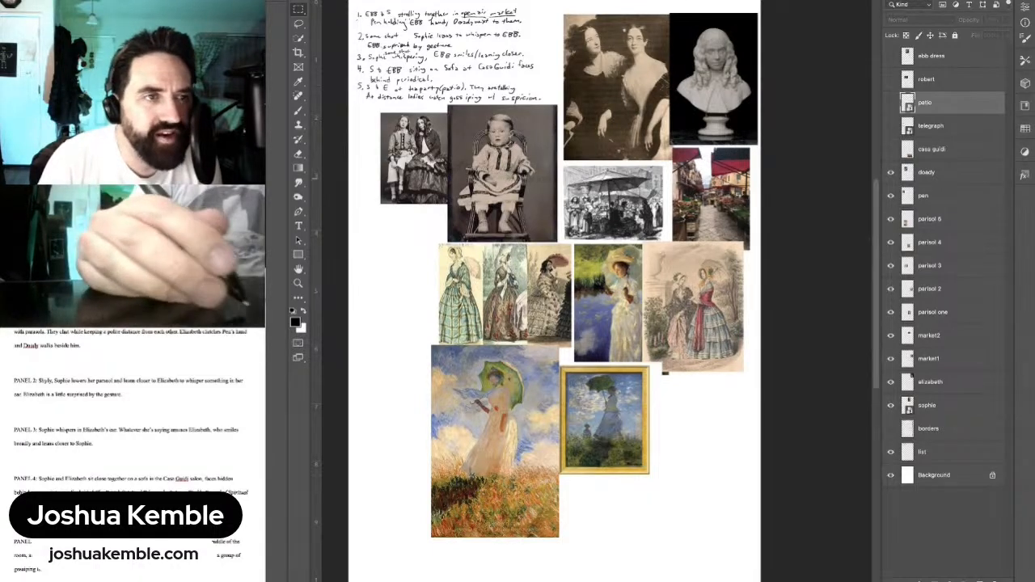
Step: Move the "doady" photo beside the framed parasol painting and the "pen" photo below that painting
left_click(927, 172)
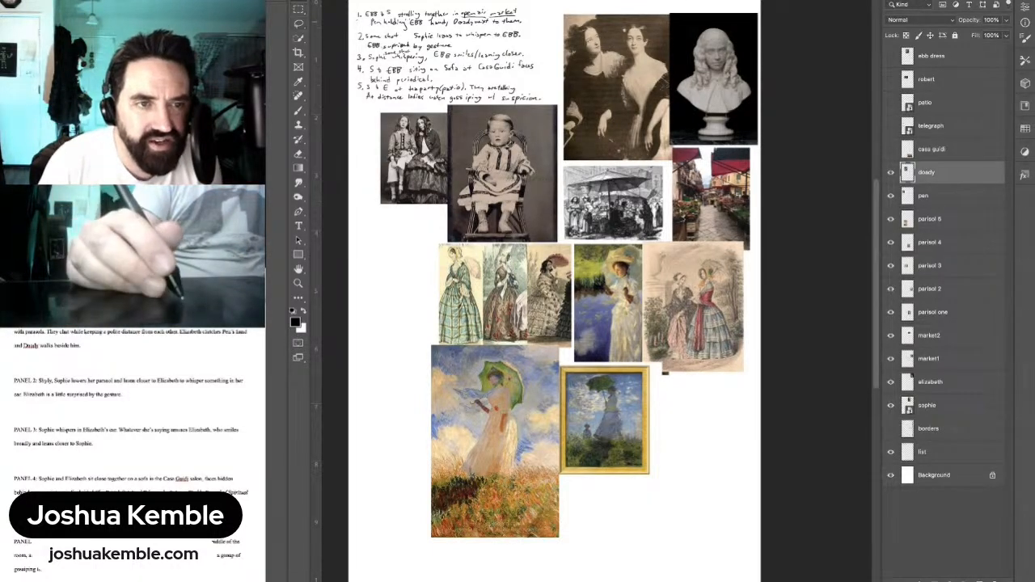
left_click_drag(501, 173, 697, 437)
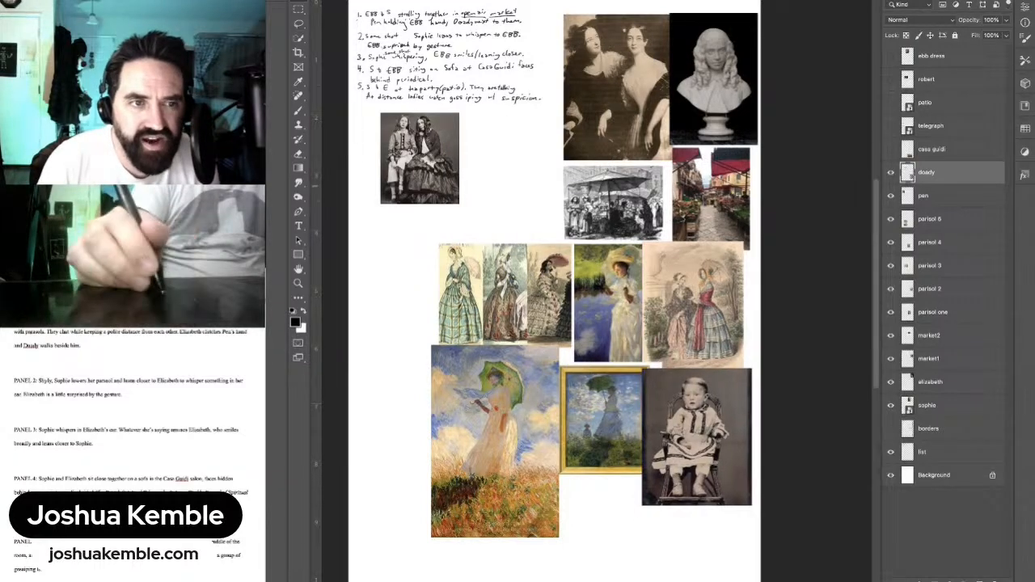
left_click_drag(420, 159, 601, 519)
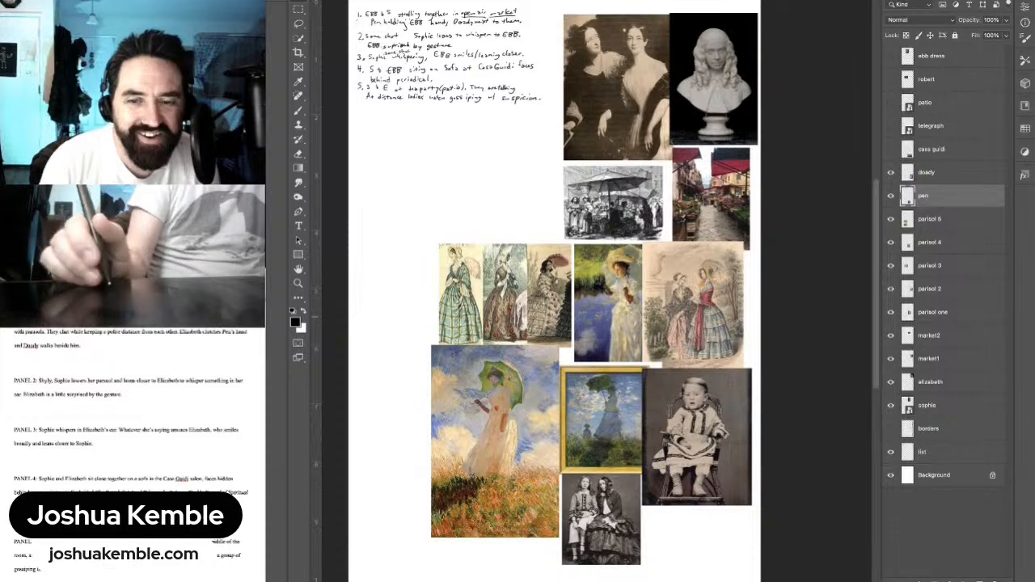
Step: Add a new empty layer directly above the "doady" layer
left_click(930, 175)
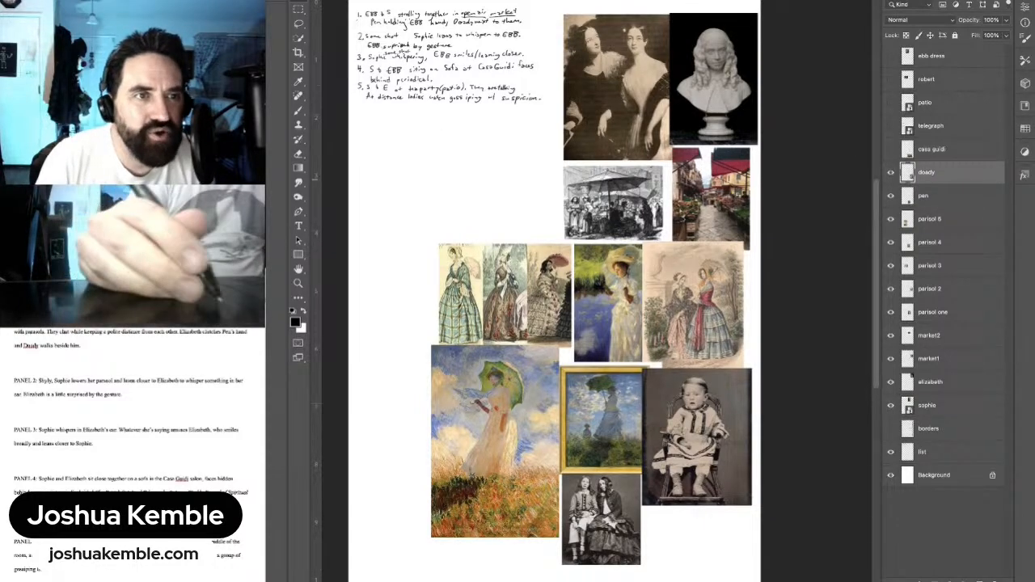
key("ctrl+alt+shift+n")
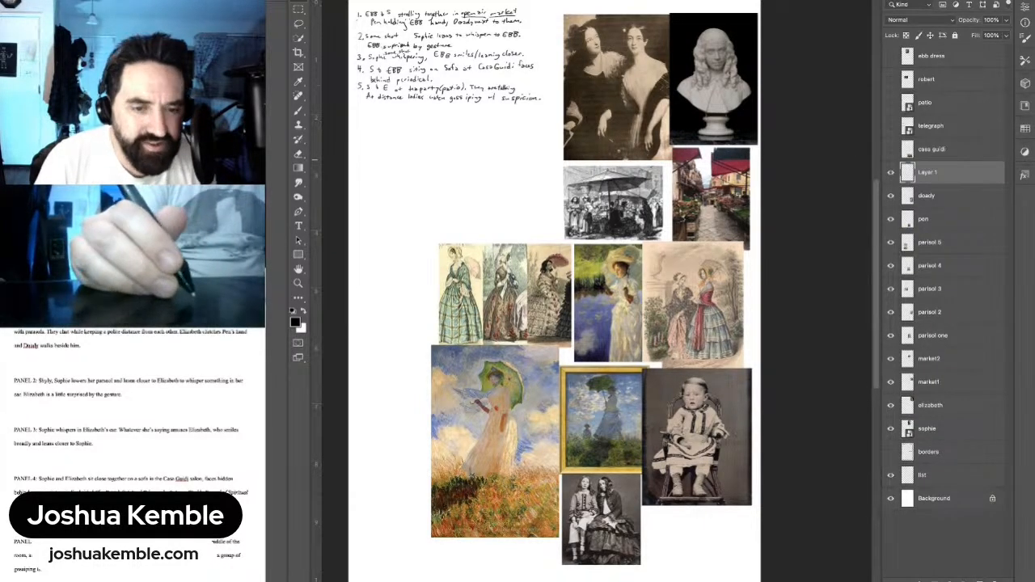
Step: Sketch a standing woman below the notes with an oval head, fitted bodice, full floor-length skirt and one lowered arm extending outward
left_click_drag(402, 83, 465, 93)
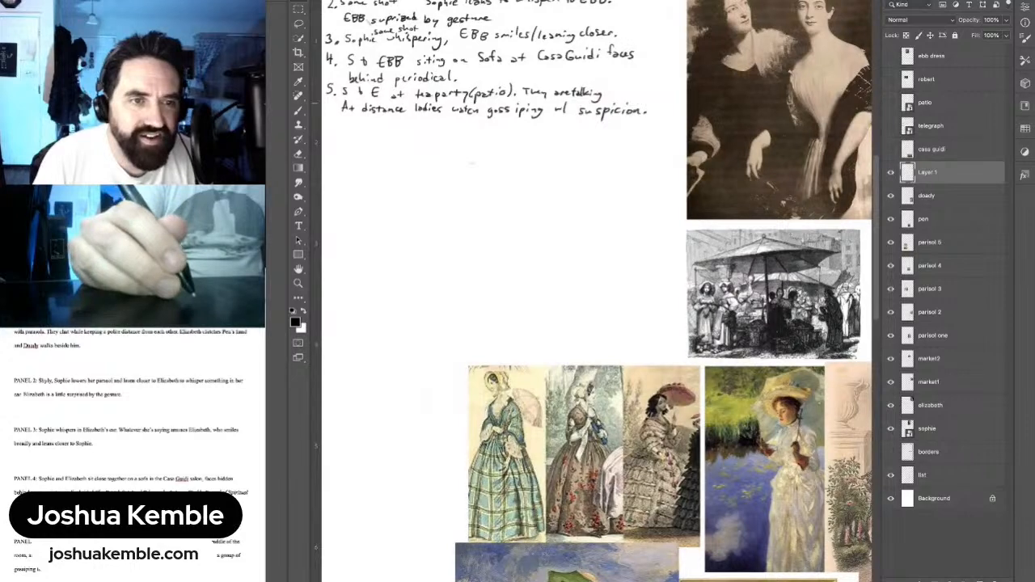
key("b")
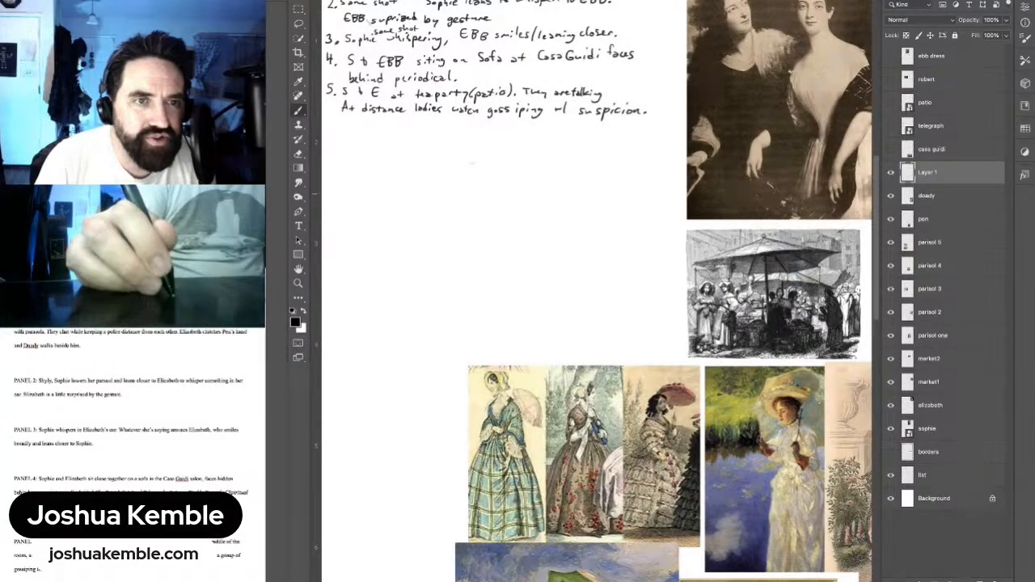
left_click_drag(472, 183, 522, 141)
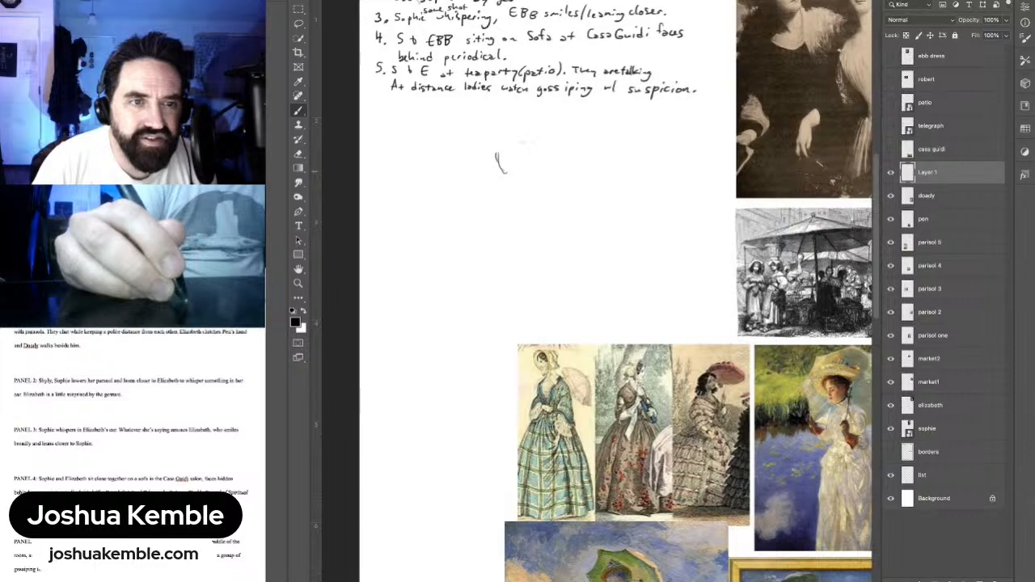
mouse_move(508, 171)
left_mouse_down()
mouse_move(516, 150)
mouse_move(506, 169)
mouse_move(506, 206)
mouse_move(517, 191)
mouse_move(509, 215)
mouse_move(486, 207)
mouse_move(469, 283)
left_mouse_up()
left_click_drag(512, 227, 528, 324)
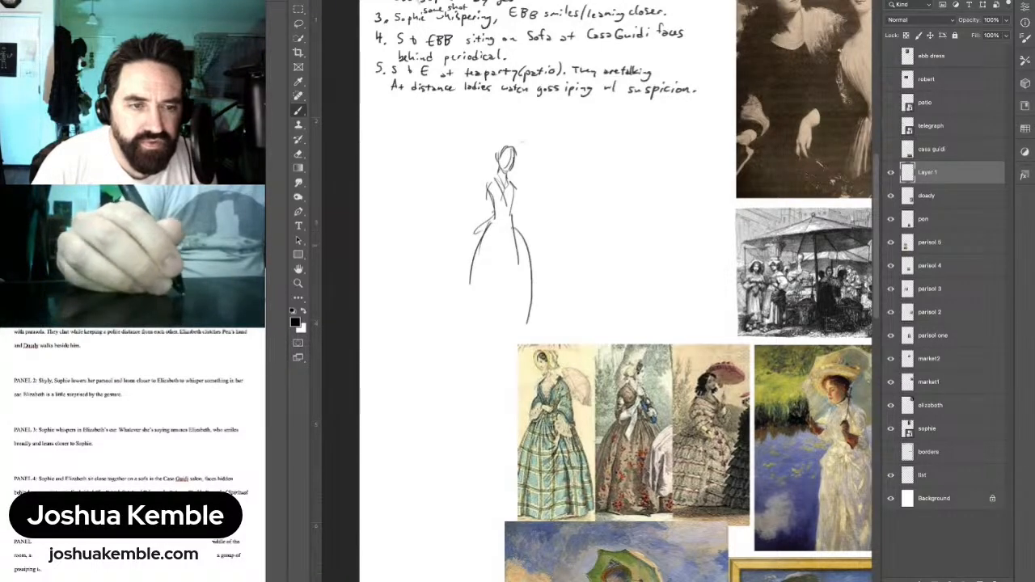
mouse_move(518, 225)
left_mouse_down()
mouse_move(537, 317)
mouse_move(499, 317)
mouse_move(524, 318)
left_mouse_up()
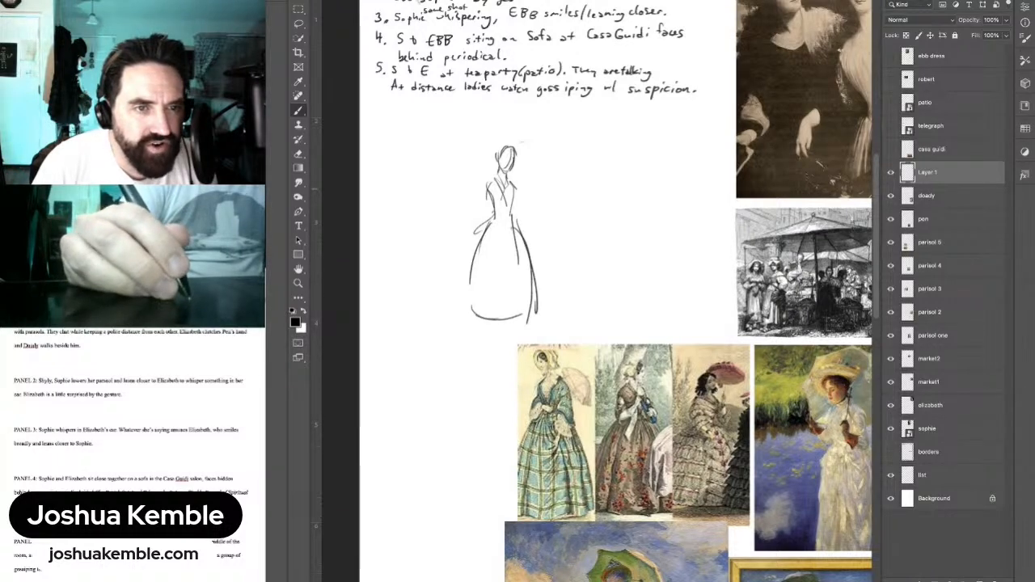
left_click_drag(486, 187, 468, 243)
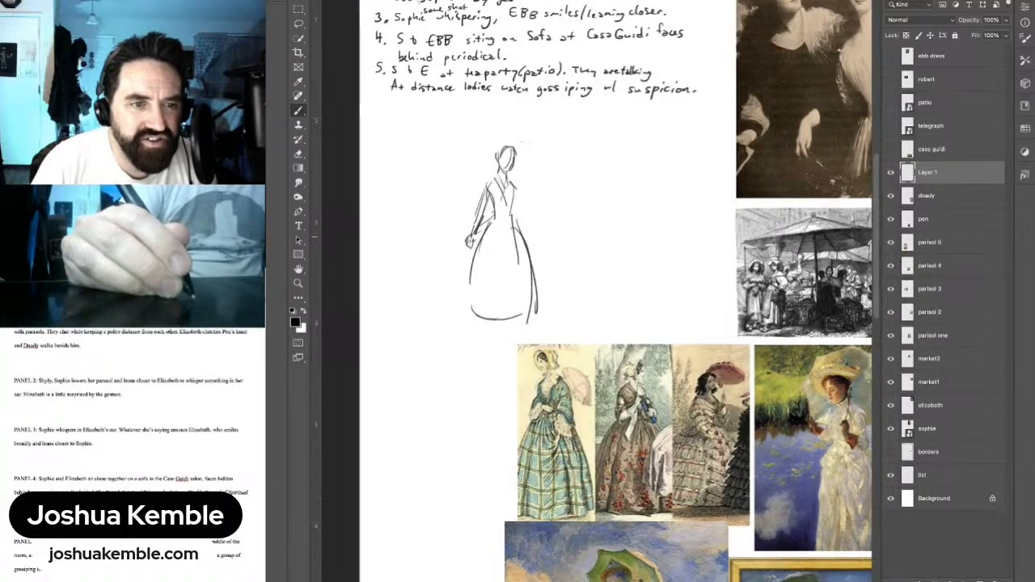
left_click_drag(471, 237, 477, 241)
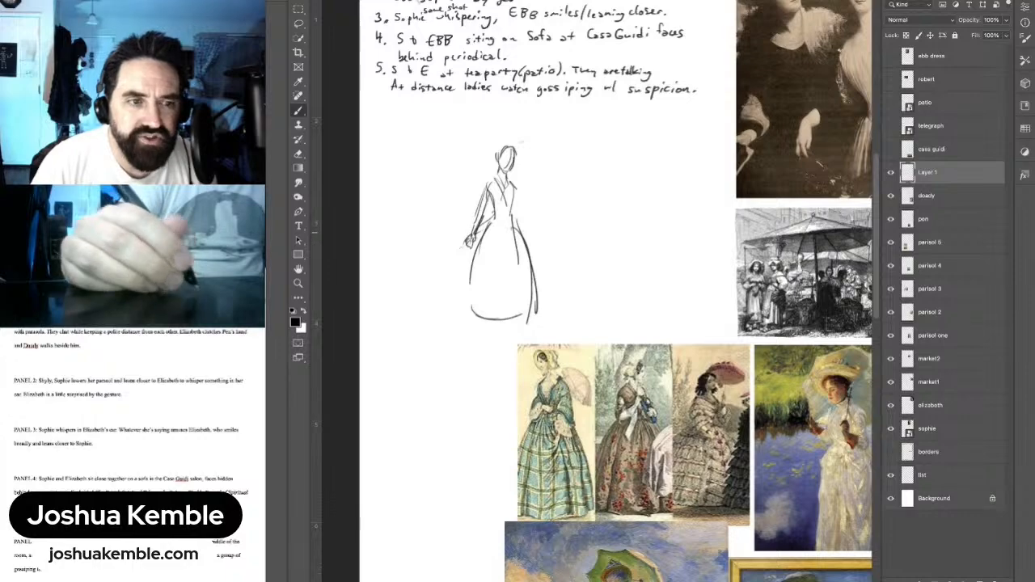
Step: Consult the references, then sketch a small child's head, shoulders and arm beside the woman, joined to her lowered hand, undoing the faulty strokes
left_click_drag(566, 191, 423, 332)
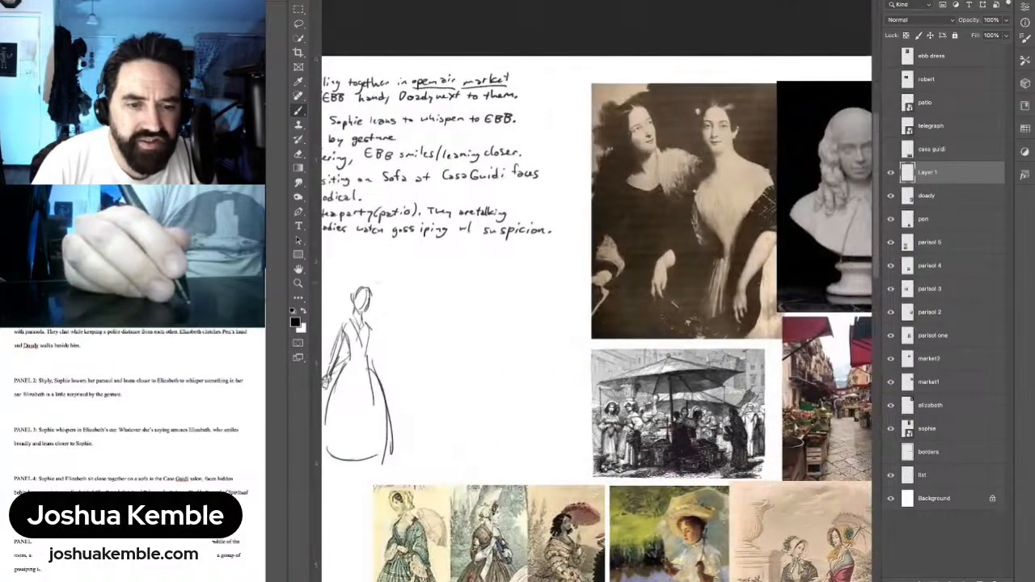
mouse_move(615, 380)
left_mouse_down()
mouse_move(463, 329)
mouse_move(411, 130)
left_mouse_up()
mouse_move(453, 394)
left_mouse_down()
mouse_move(596, 197)
mouse_move(639, 155)
left_mouse_up()
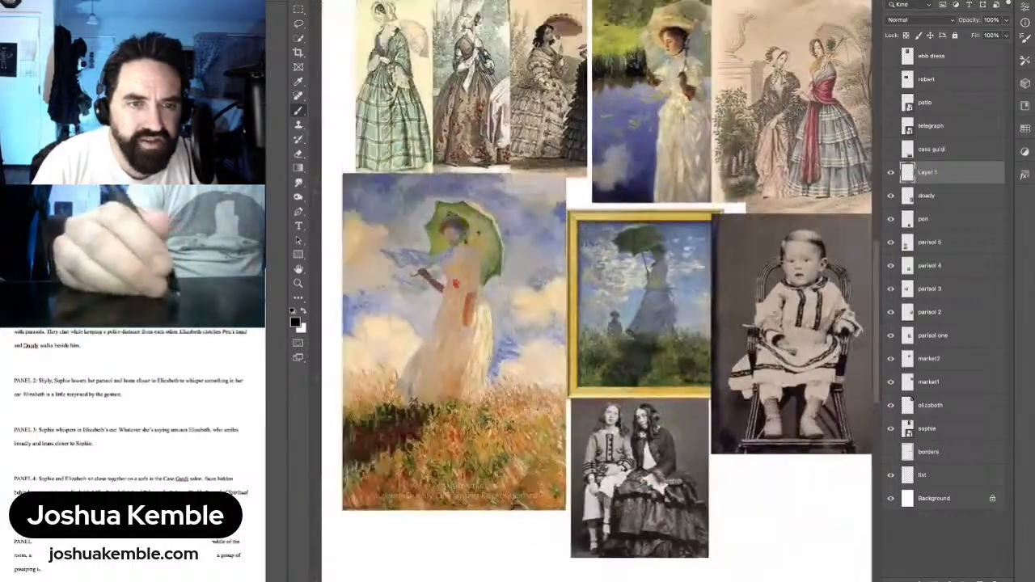
mouse_move(436, 170)
left_mouse_down()
mouse_move(742, 301)
mouse_move(727, 351)
mouse_move(722, 521)
left_mouse_up()
left_click_drag(722, 461, 716, 461)
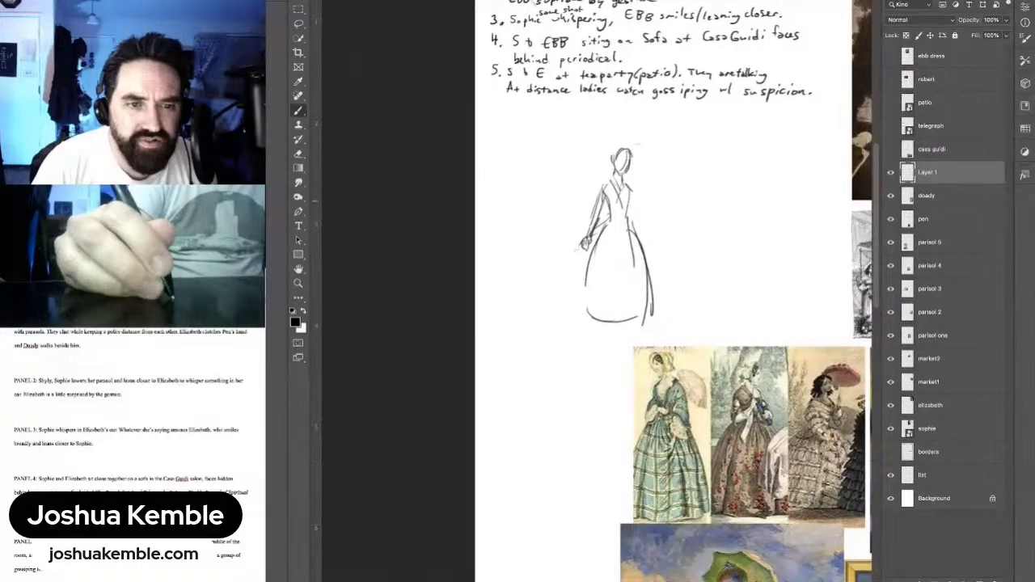
mouse_move(565, 210)
left_mouse_down()
mouse_move(565, 228)
mouse_move(588, 248)
mouse_move(579, 246)
left_mouse_up()
left_click_drag(576, 241, 582, 248)
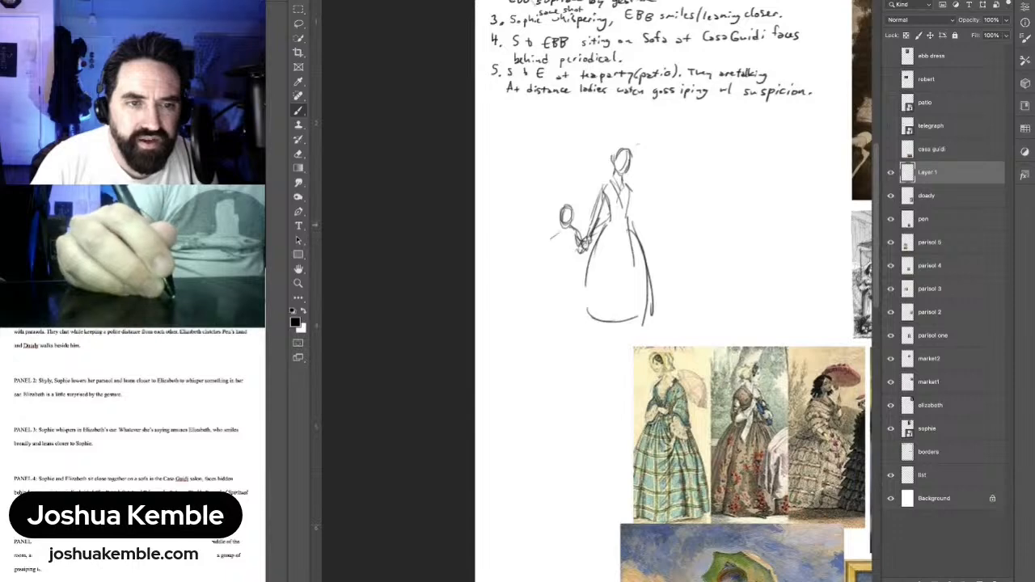
mouse_move(553, 235)
left_mouse_down()
mouse_move(564, 227)
mouse_move(553, 259)
left_mouse_up()
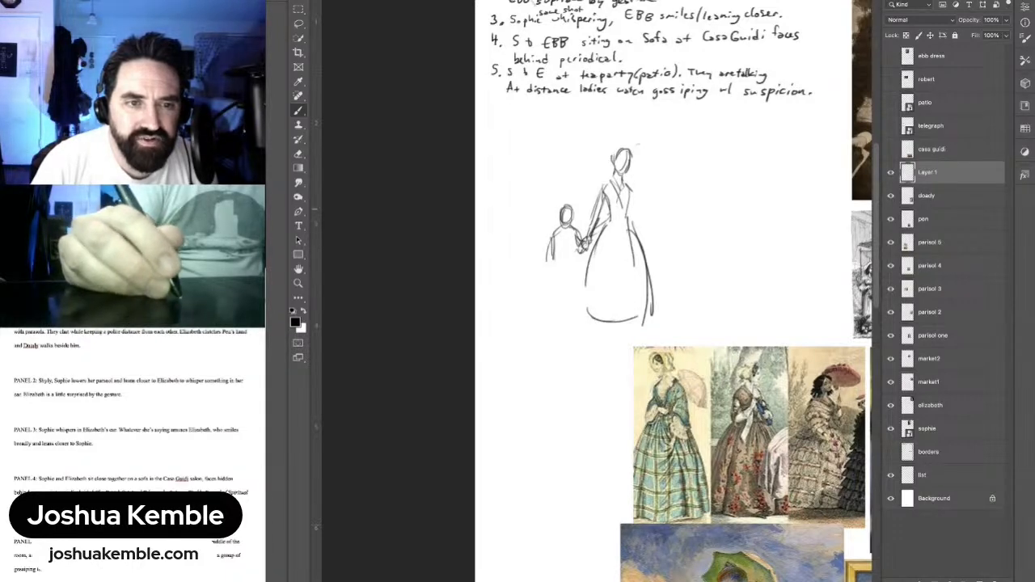
mouse_move(563, 207)
left_mouse_down()
mouse_move(558, 224)
mouse_move(571, 225)
mouse_move(534, 224)
mouse_move(541, 215)
mouse_move(524, 253)
mouse_move(524, 261)
mouse_move(541, 250)
mouse_move(556, 275)
left_mouse_up()
key("ctrl+z")
key("ctrl+z")
key("ctrl+z")
Step: Complete the first child's body and legs and sketch a second standing child on his far side
mouse_move(555, 239)
left_mouse_down()
mouse_move(554, 272)
mouse_move(519, 280)
mouse_move(520, 263)
mouse_move(519, 279)
mouse_move(542, 264)
left_mouse_up()
left_click_drag(546, 259, 531, 262)
mouse_move(536, 260)
left_mouse_down()
mouse_move(516, 262)
mouse_move(544, 292)
mouse_move(543, 312)
mouse_move(522, 292)
mouse_move(527, 315)
left_mouse_up()
left_click_drag(526, 273, 523, 324)
left_click_drag(567, 277, 565, 291)
left_click_drag(562, 270, 558, 304)
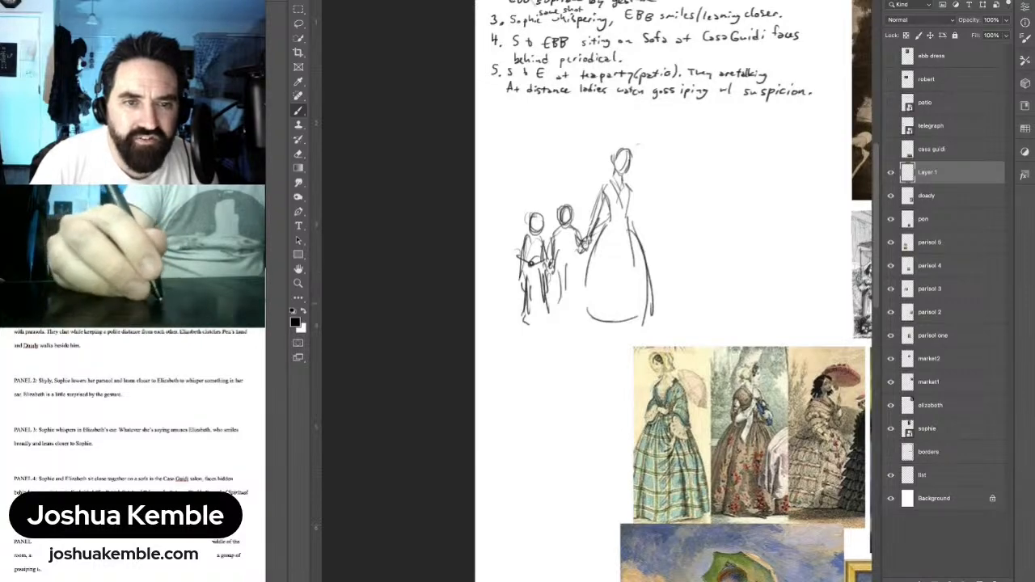
left_click_drag(580, 254, 574, 304)
Step: Draw the woman's other arm bent upward, its hand gripping the handle of a wide parasol above her head
left_click_drag(641, 194, 641, 216)
mouse_move(647, 177)
left_mouse_down()
mouse_move(577, 161)
mouse_move(556, 174)
left_mouse_up()
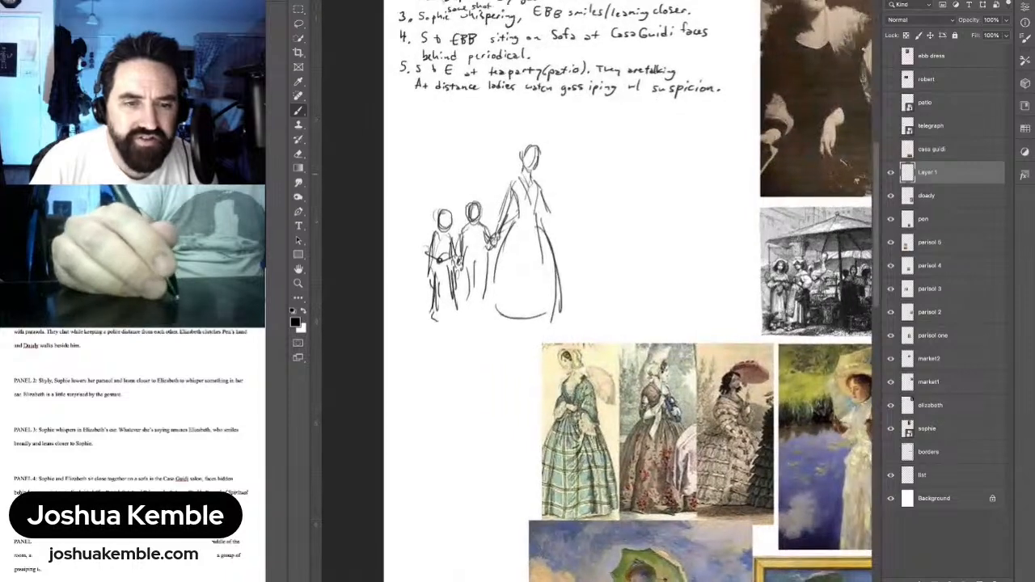
mouse_move(550, 226)
left_mouse_down()
mouse_move(532, 227)
mouse_move(532, 211)
left_mouse_up()
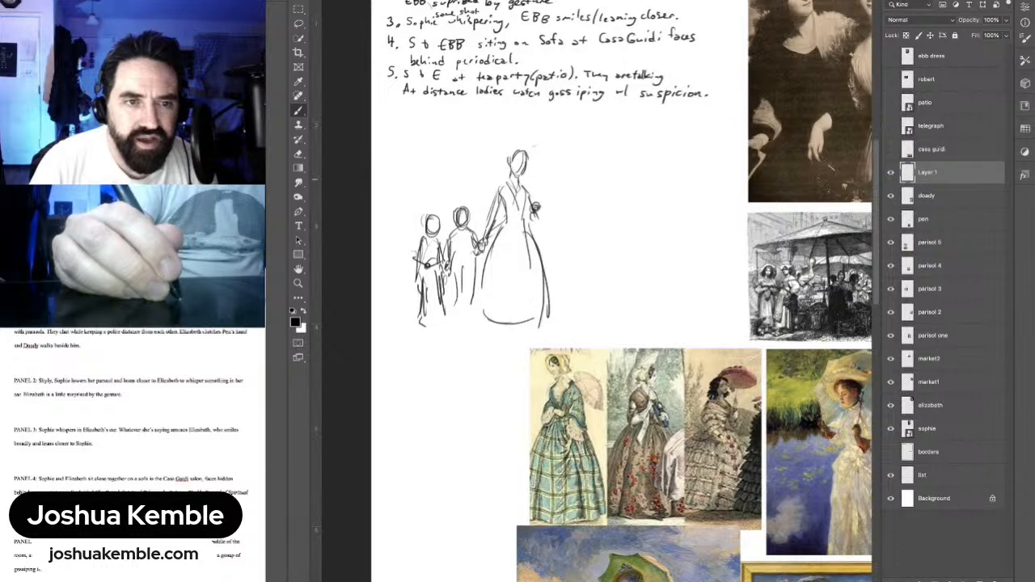
mouse_move(536, 165)
left_mouse_down()
mouse_move(535, 202)
mouse_move(536, 178)
mouse_move(571, 156)
mouse_move(495, 142)
mouse_move(508, 160)
mouse_move(521, 158)
mouse_move(427, 153)
left_mouse_up()
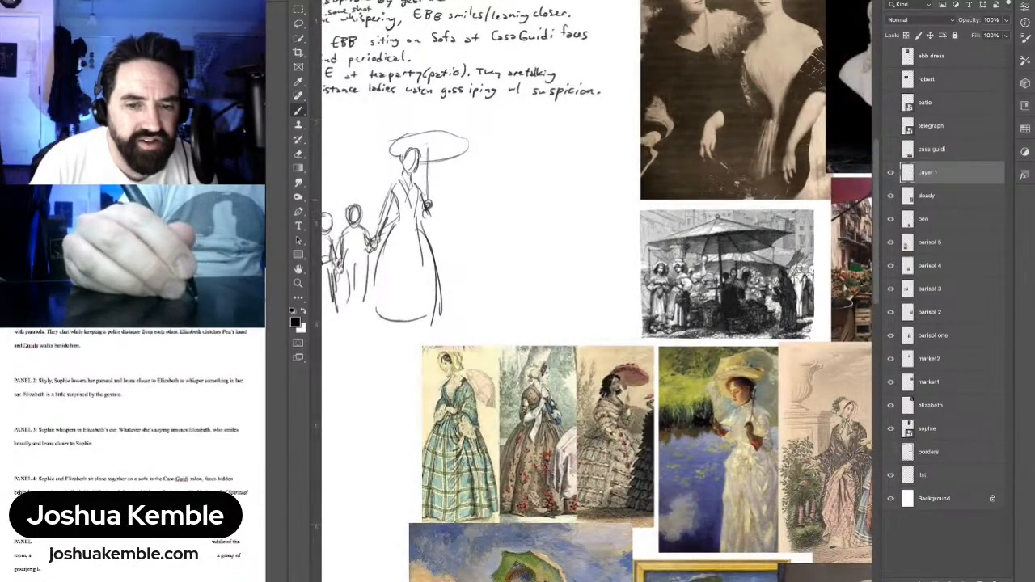
mouse_move(419, 199)
left_mouse_down()
mouse_move(428, 196)
mouse_move(425, 208)
left_mouse_up()
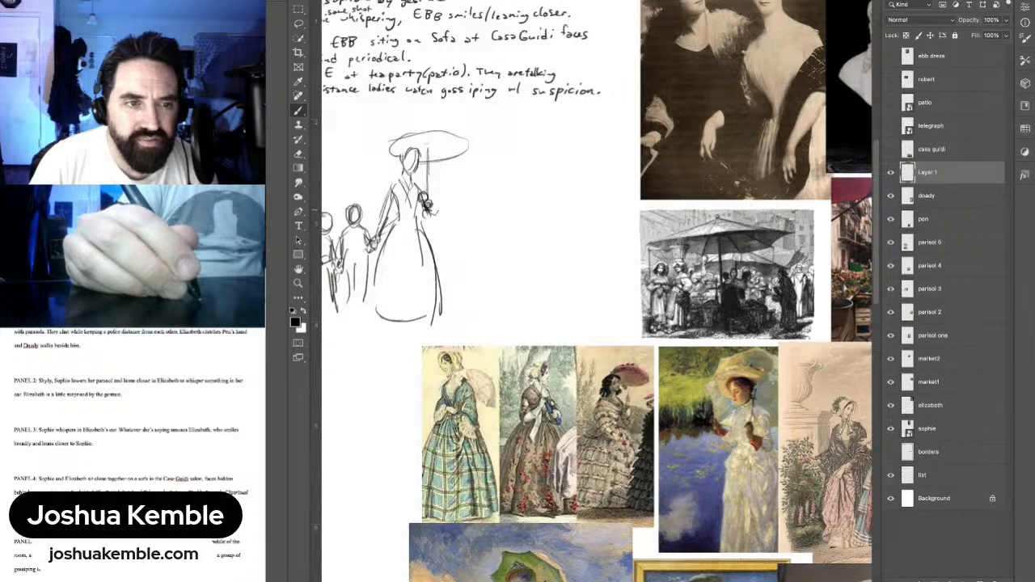
left_click_drag(426, 185, 432, 200)
left_click_drag(421, 182, 431, 193)
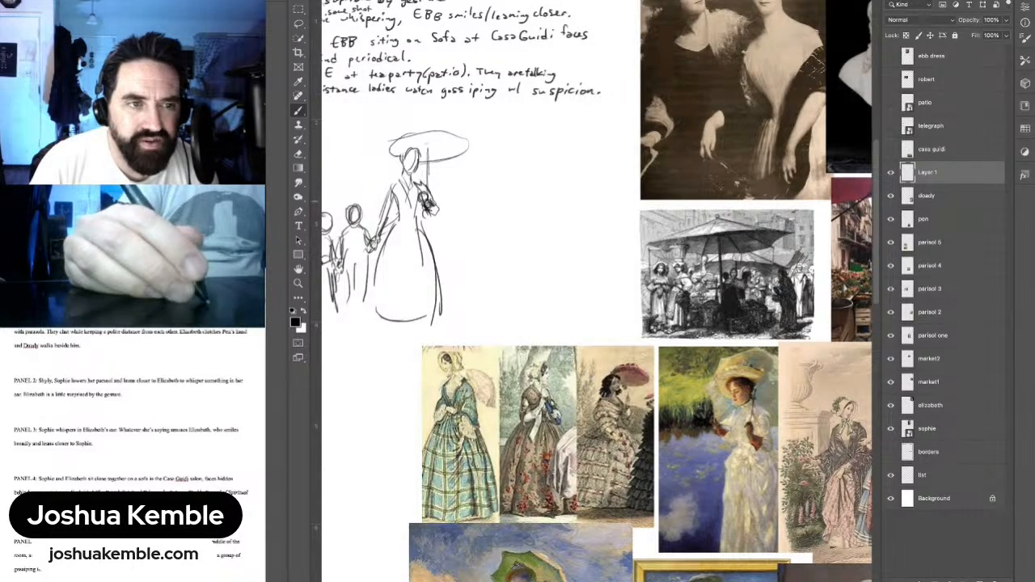
mouse_move(429, 193)
left_mouse_down()
mouse_move(419, 158)
mouse_move(424, 182)
left_mouse_up()
Step: Rework the woman's hair and redraw her parasol as a larger canopy tilted behind her head
left_click_drag(411, 142, 410, 149)
mouse_move(401, 134)
left_mouse_down()
mouse_move(374, 189)
mouse_move(406, 126)
mouse_move(446, 114)
mouse_move(458, 142)
mouse_move(420, 175)
left_mouse_up()
mouse_move(445, 158)
left_mouse_down()
mouse_move(413, 180)
mouse_move(375, 174)
left_mouse_up()
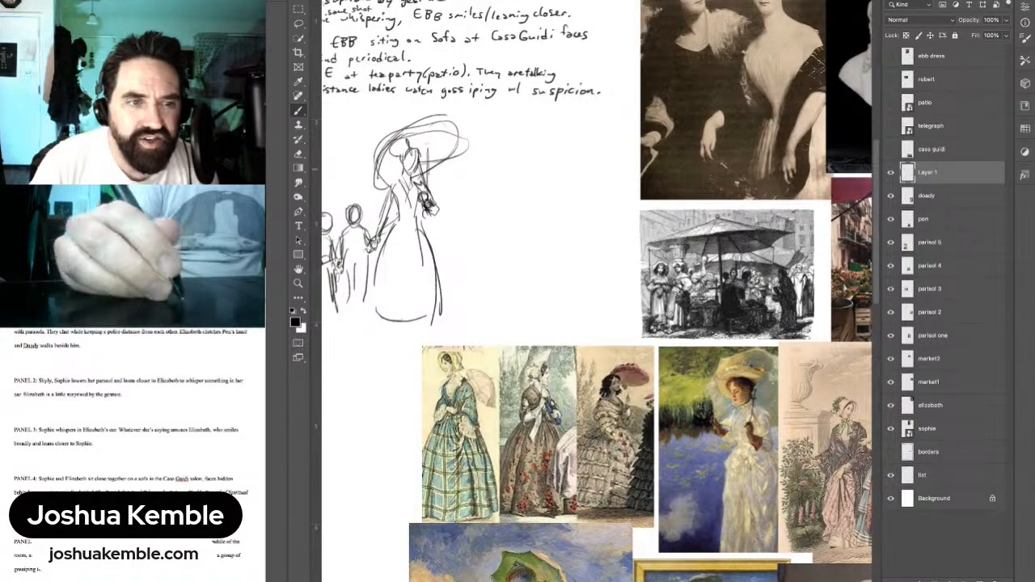
mouse_move(428, 170)
left_mouse_down()
mouse_move(478, 187)
mouse_move(347, 252)
mouse_move(434, 196)
left_mouse_up()
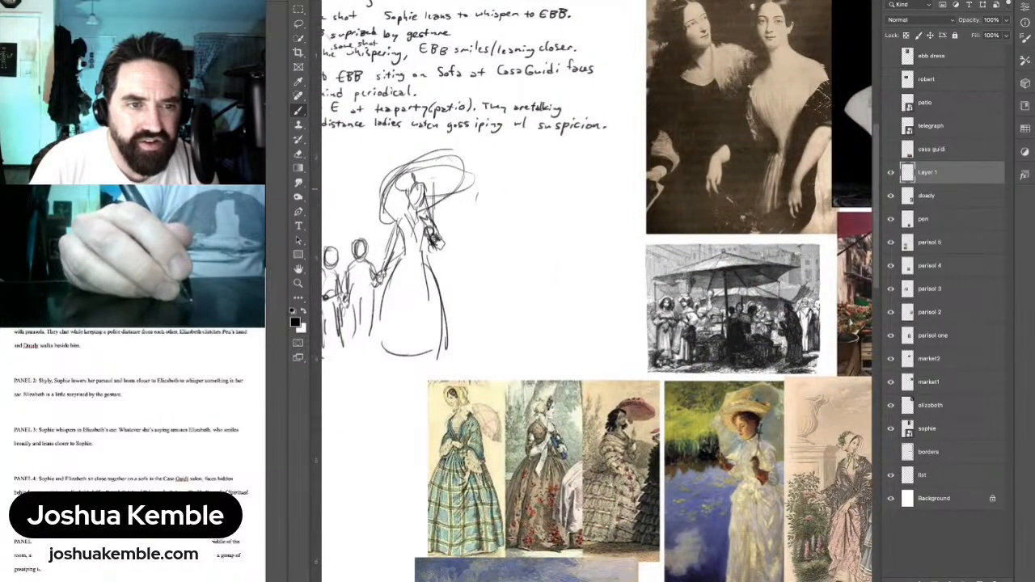
Step: Sketch a second woman's upper body beside the first, with pinned-up curls, an off-the-shoulder neckline and one arm bent across her waist
mouse_move(483, 185)
left_mouse_down()
mouse_move(478, 200)
mouse_move(489, 206)
mouse_move(490, 180)
mouse_move(495, 197)
left_mouse_up()
left_click_drag(493, 181, 494, 201)
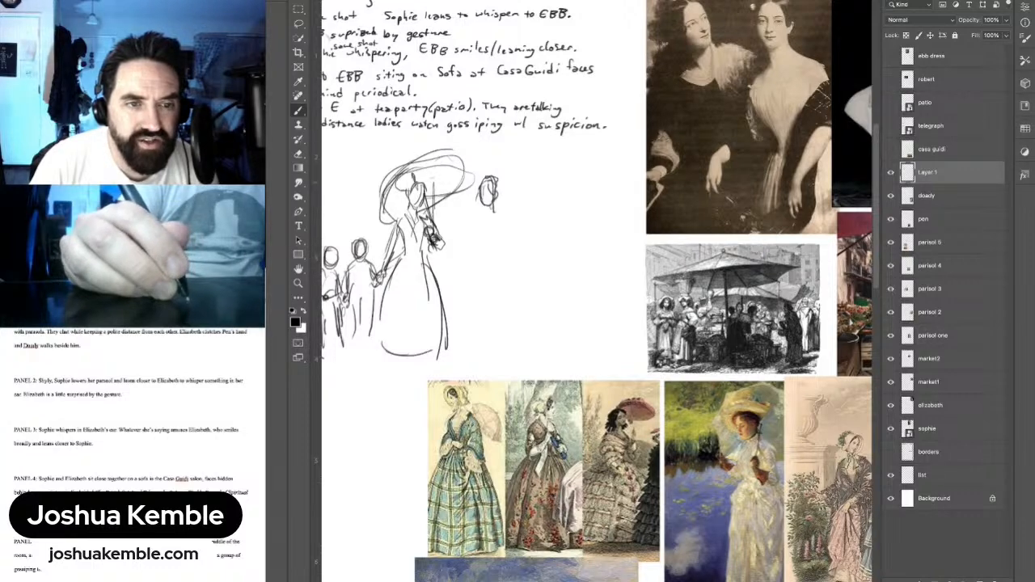
left_click_drag(481, 179, 475, 214)
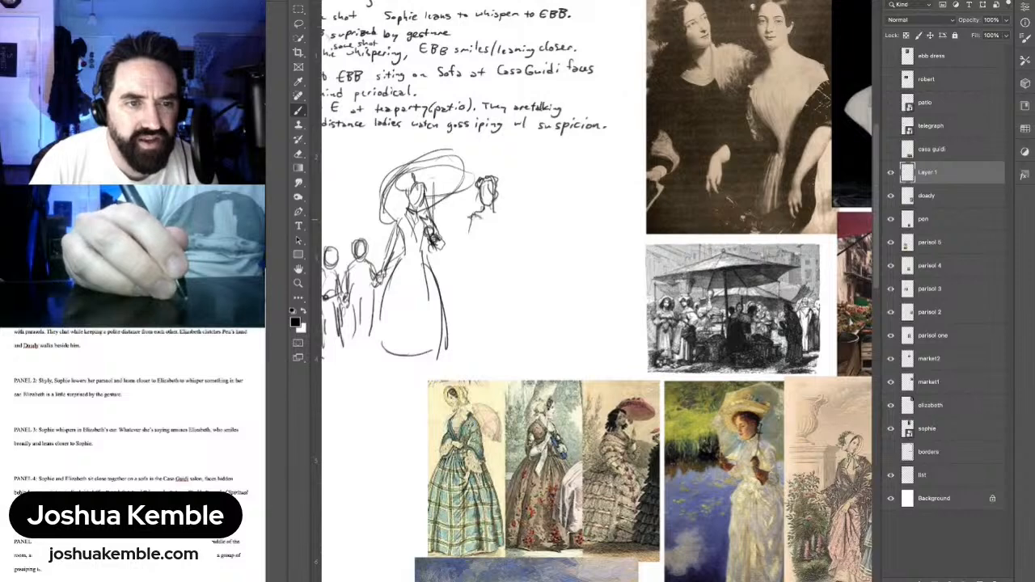
mouse_move(483, 214)
left_mouse_down()
mouse_move(499, 222)
mouse_move(506, 210)
mouse_move(468, 231)
mouse_move(510, 213)
left_mouse_up()
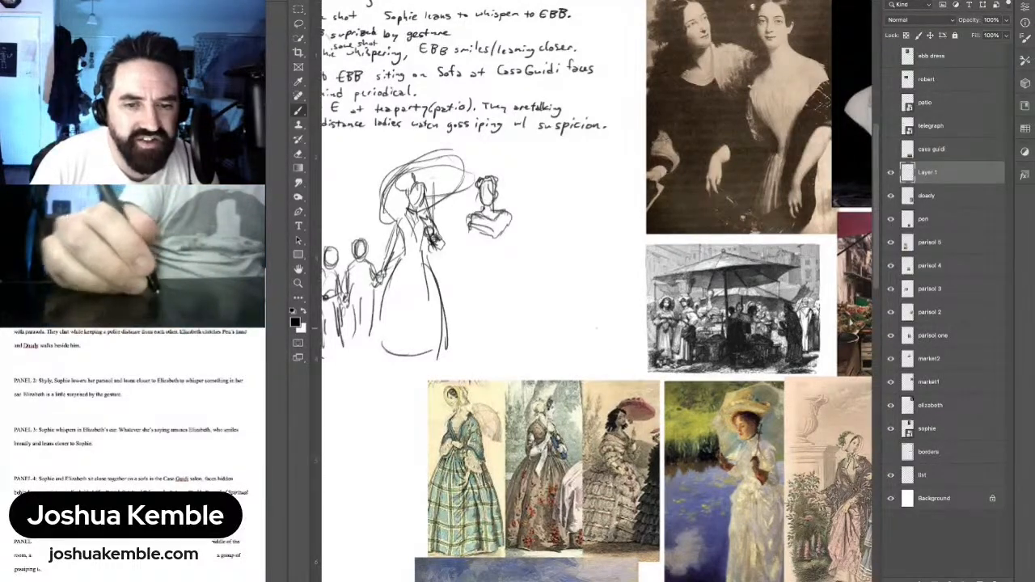
left_click_drag(597, 328, 608, 357)
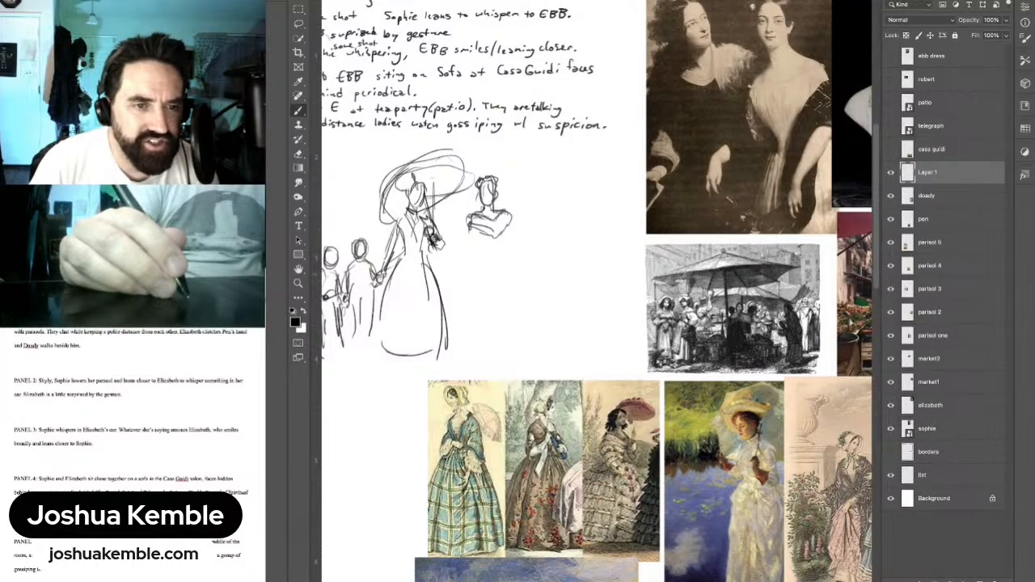
mouse_move(467, 225)
left_mouse_down()
mouse_move(470, 259)
mouse_move(497, 266)
left_mouse_up()
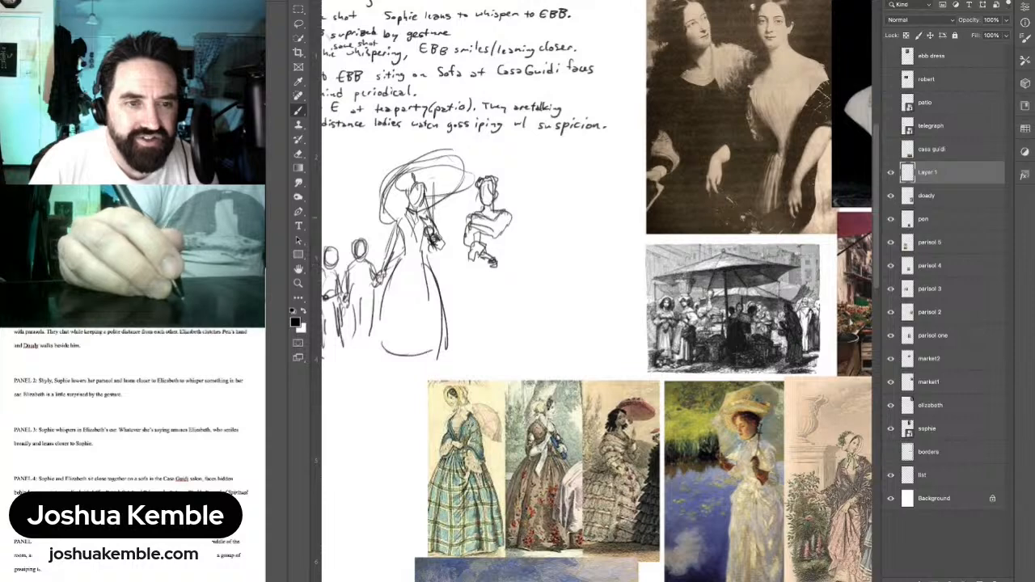
Step: Draw the second woman's wide bell-shaped skirt with a ground line, and her other arm with its hand raised
mouse_move(510, 210)
left_mouse_down()
mouse_move(527, 250)
mouse_move(508, 246)
mouse_move(531, 314)
left_mouse_up()
mouse_move(481, 264)
left_mouse_down()
mouse_move(455, 296)
mouse_move(451, 343)
mouse_move(521, 354)
mouse_move(484, 358)
mouse_move(526, 353)
left_mouse_up()
left_click_drag(522, 302, 544, 350)
left_click_drag(519, 262, 532, 313)
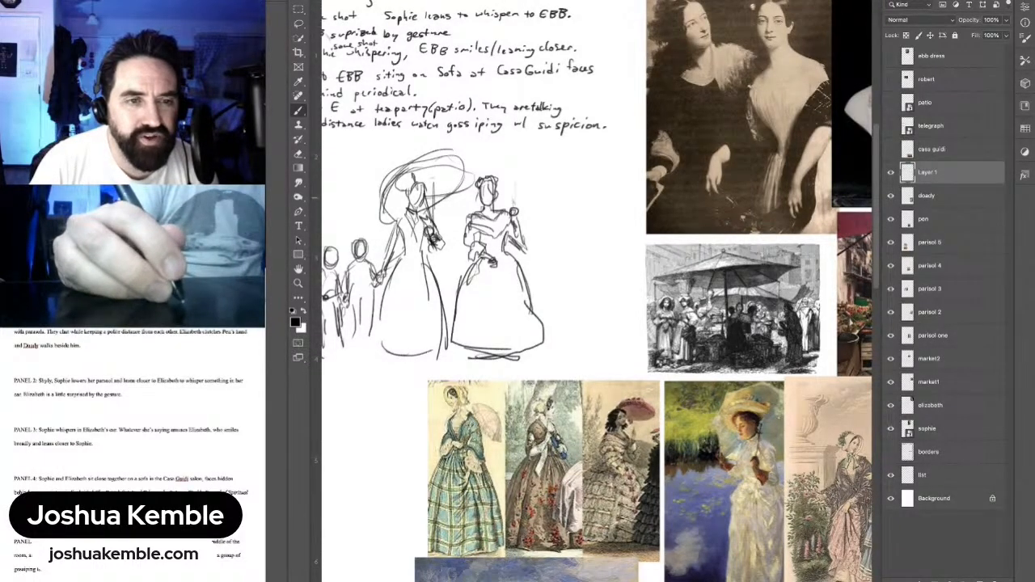
Step: Draw a small open parasol on an upright pole rising from the second woman's raised hand
left_click_drag(515, 165, 515, 204)
mouse_move(487, 155)
left_mouse_down()
mouse_move(532, 150)
mouse_move(493, 160)
mouse_move(494, 175)
mouse_move(545, 180)
mouse_move(531, 186)
left_mouse_up()
mouse_move(523, 164)
left_mouse_down()
mouse_move(543, 154)
mouse_move(493, 171)
mouse_move(544, 165)
mouse_move(510, 146)
mouse_move(529, 144)
left_mouse_up()
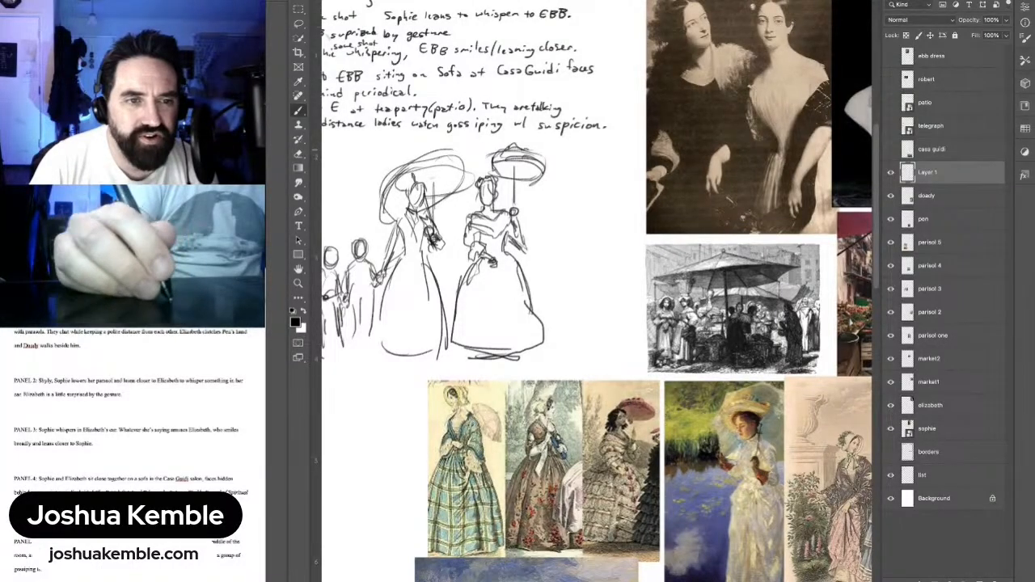
Step: Select the whole four-figure sketch and scale it down toward its lower-left corner, then clear the selection
left_click_drag(518, 210, 611, 194)
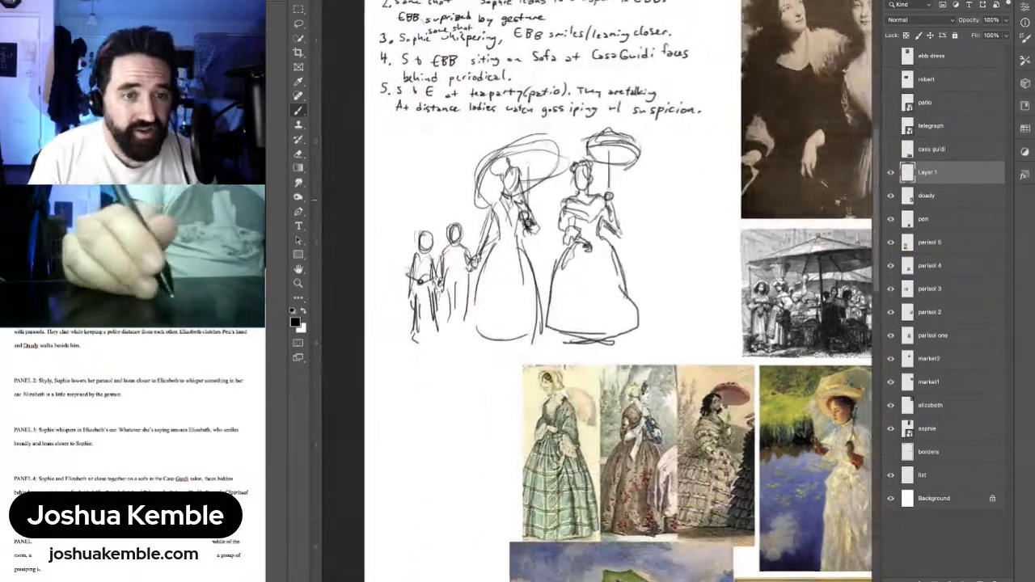
key("super+minus")
key("super+minus")
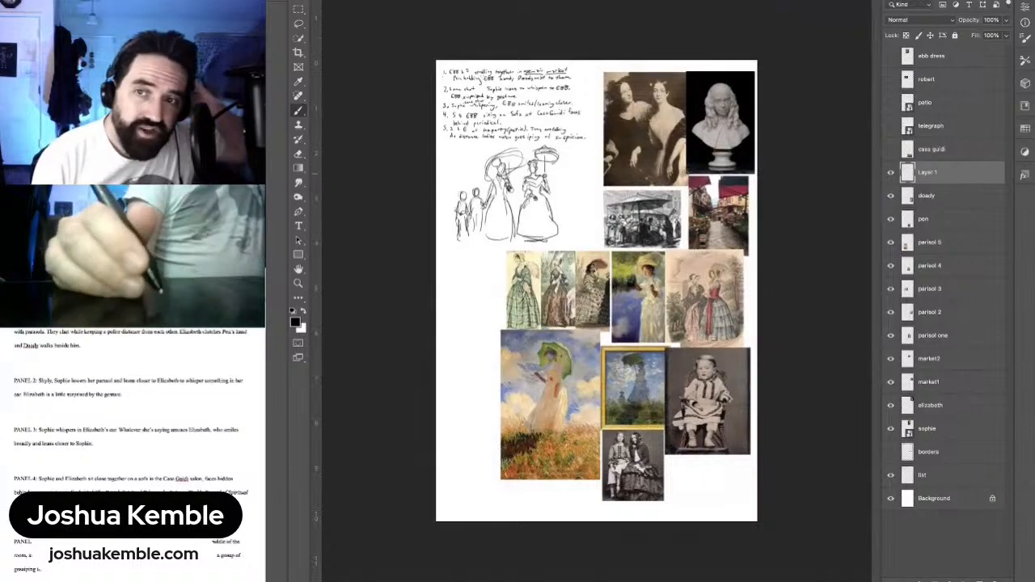
key("super+equal")
key("super+equal")
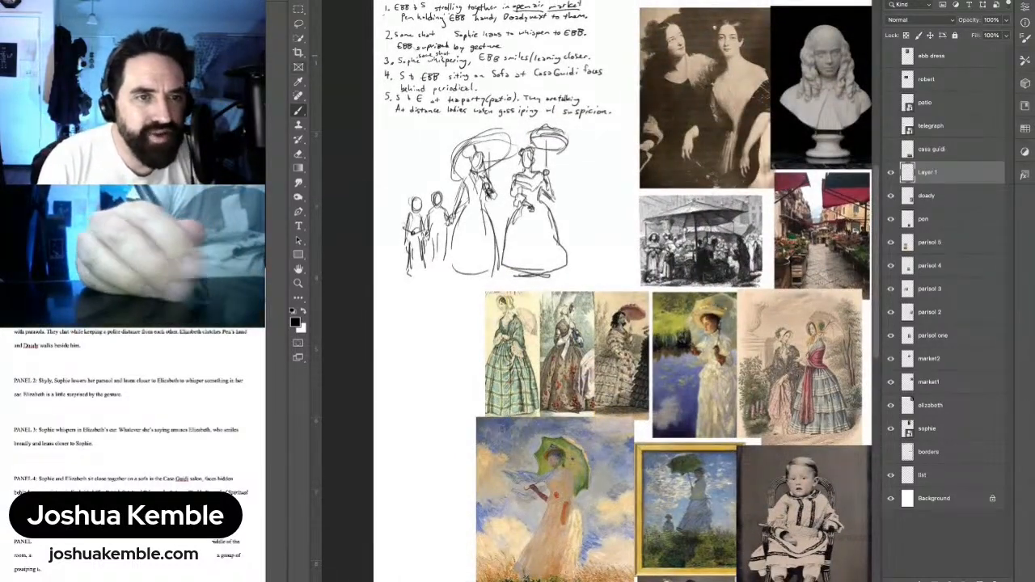
left_click(298, 9)
mouse_move(383, 115)
left_mouse_down()
mouse_move(634, 309)
mouse_move(616, 283)
left_mouse_up()
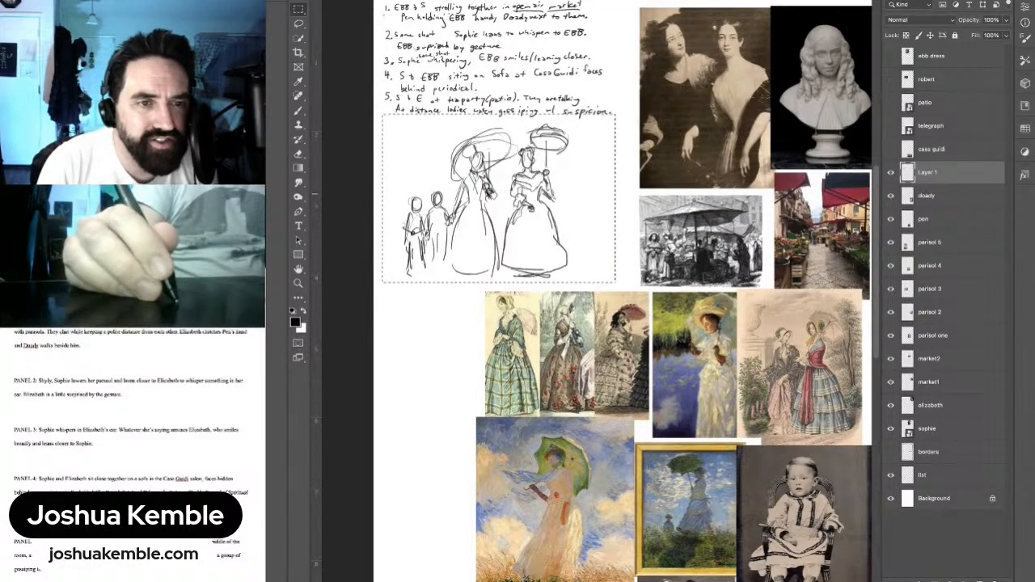
key("ctrl+t")
left_click_drag(615, 115, 554, 158)
key("Return")
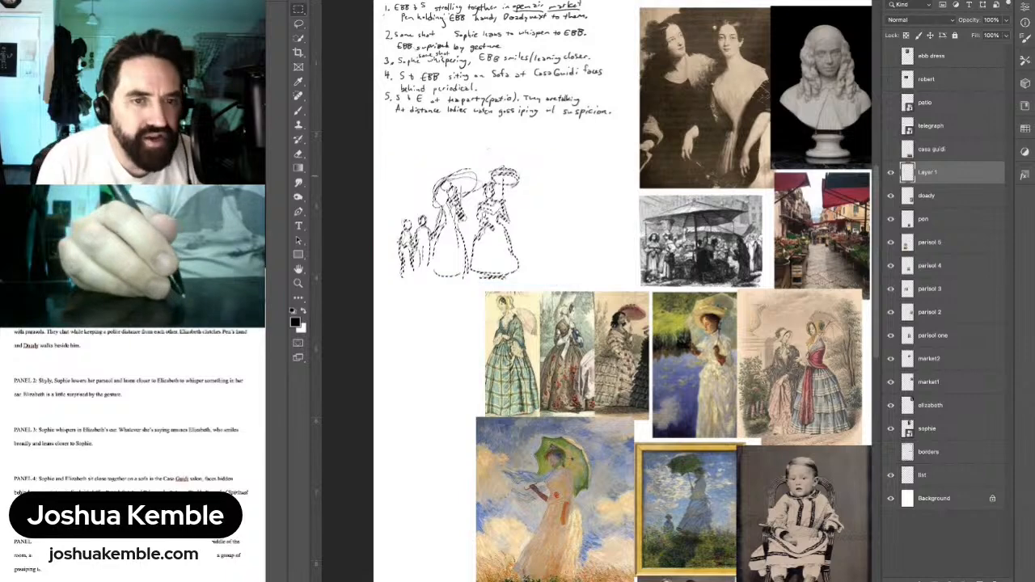
key("ctrl+d")
key("b")
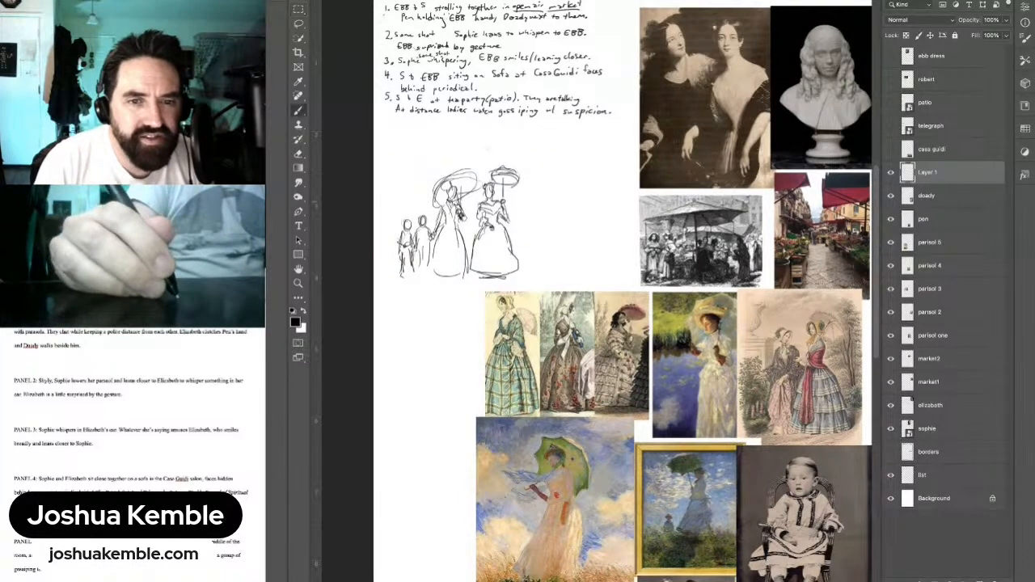
left_click_drag(486, 249, 499, 232)
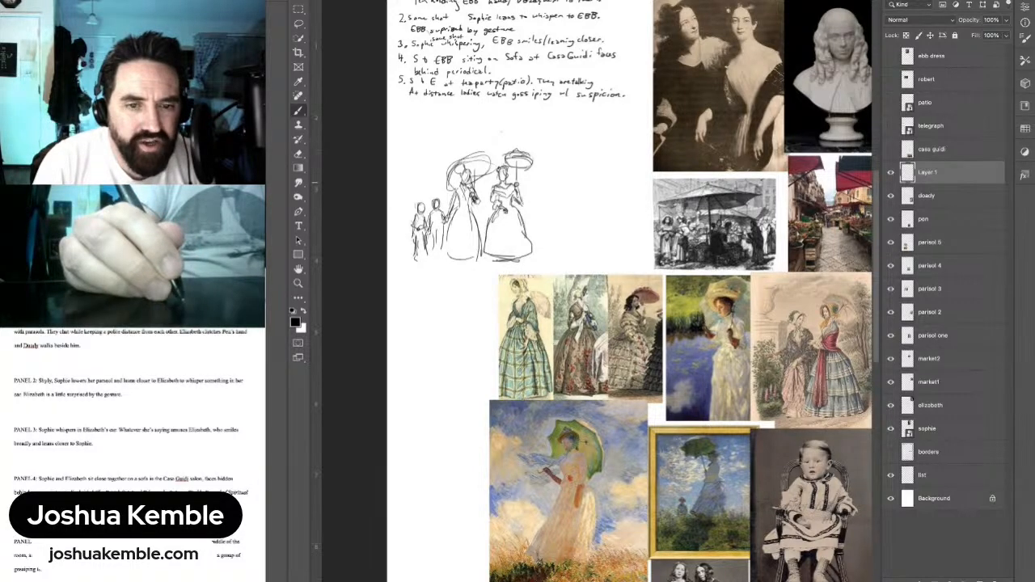
left_click_drag(501, 131, 453, 150)
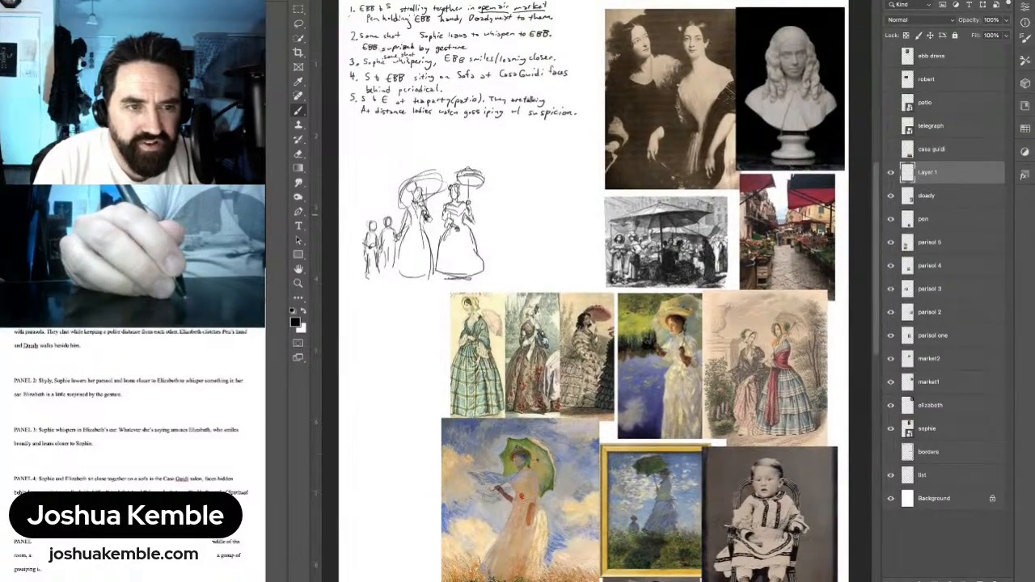
Step: Sketch a slatted market stall with a flat counter receding beside the second woman's skirt
mouse_move(489, 222)
left_mouse_down()
mouse_move(502, 241)
mouse_move(490, 268)
left_mouse_up()
mouse_move(480, 221)
left_mouse_down()
mouse_move(507, 248)
mouse_move(482, 225)
mouse_move(501, 218)
mouse_move(505, 243)
left_mouse_up()
left_click_drag(505, 207, 505, 265)
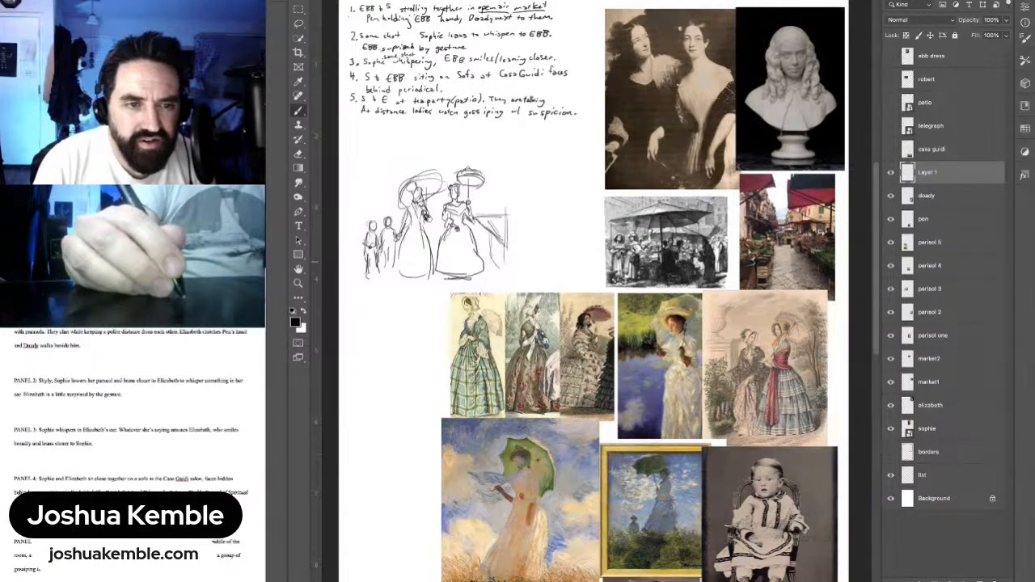
left_click_drag(474, 226, 501, 270)
left_click_drag(494, 233, 490, 259)
mouse_move(495, 231)
left_mouse_down()
mouse_move(493, 256)
mouse_move(487, 246)
left_mouse_up()
Step: Draw a small vendor behind the stall counter and rough in distant background figures around the second woman
mouse_move(487, 236)
left_mouse_down()
mouse_move(487, 256)
mouse_move(481, 244)
mouse_move(511, 227)
mouse_move(504, 239)
mouse_move(491, 201)
left_mouse_up()
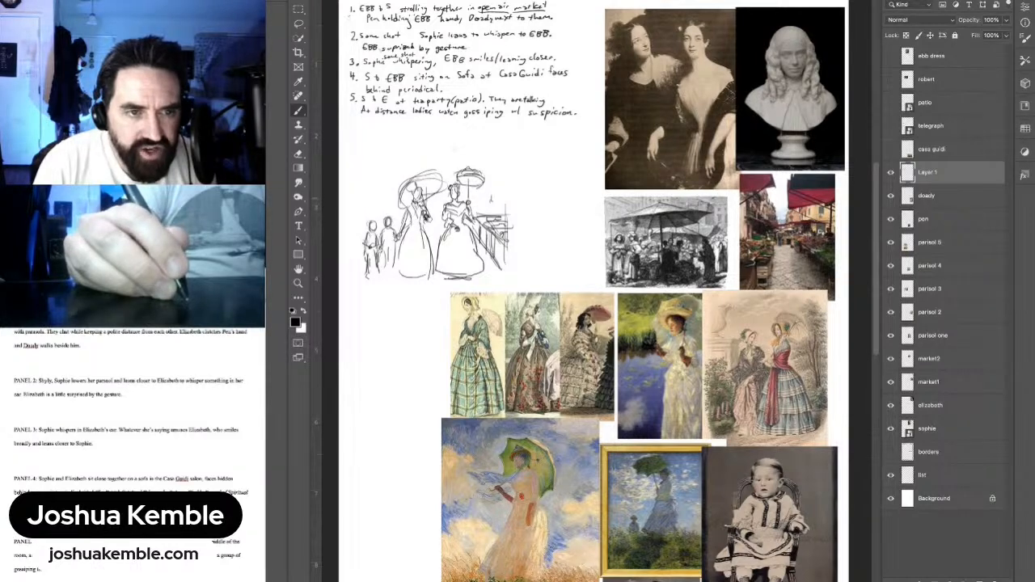
mouse_move(491, 198)
left_mouse_down()
mouse_move(497, 193)
mouse_move(484, 204)
left_mouse_up()
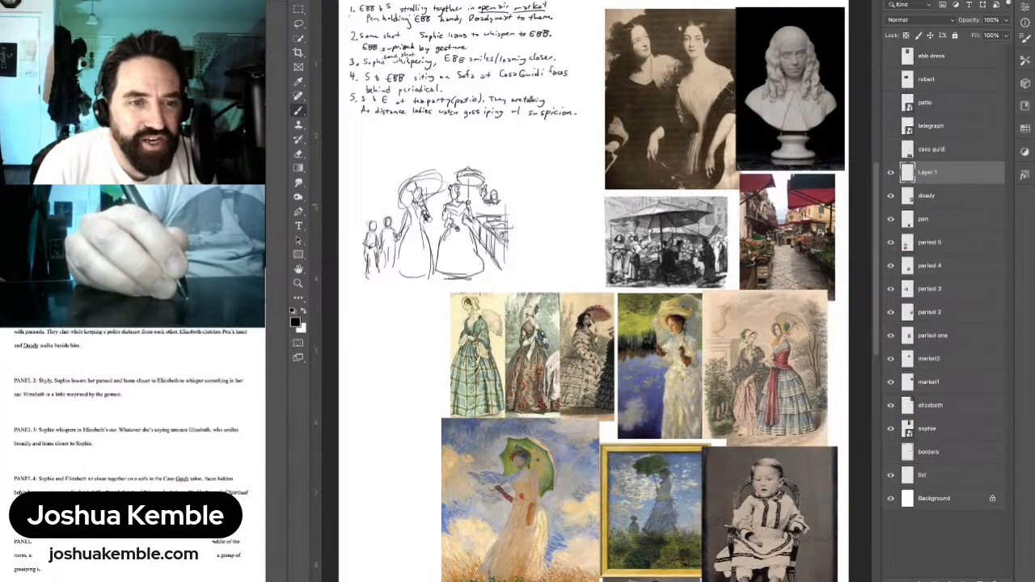
mouse_move(495, 202)
left_mouse_down()
mouse_move(499, 216)
mouse_move(497, 201)
mouse_move(490, 213)
left_mouse_up()
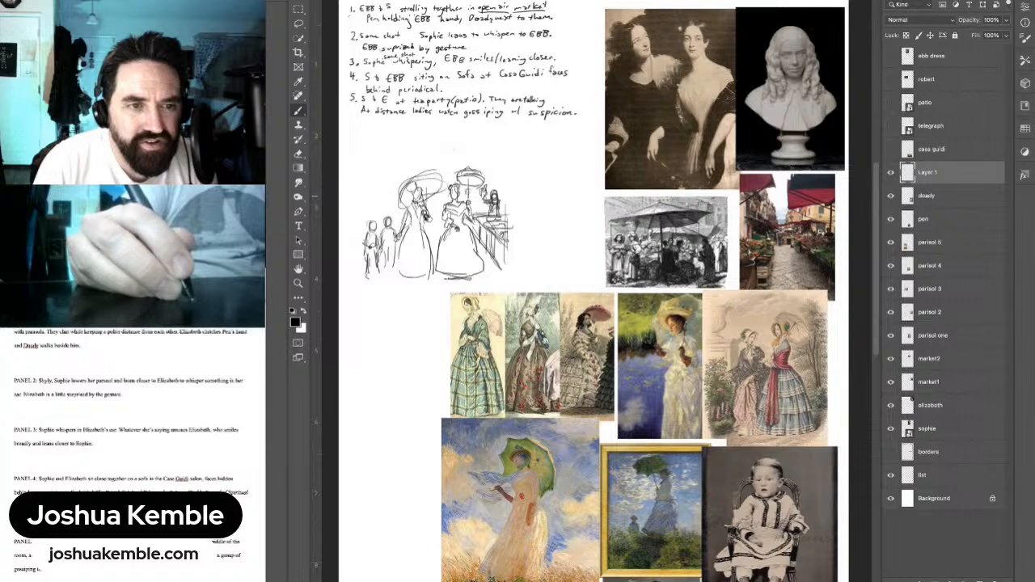
mouse_move(468, 190)
left_mouse_down()
mouse_move(440, 204)
mouse_move(442, 194)
mouse_move(433, 249)
left_mouse_up()
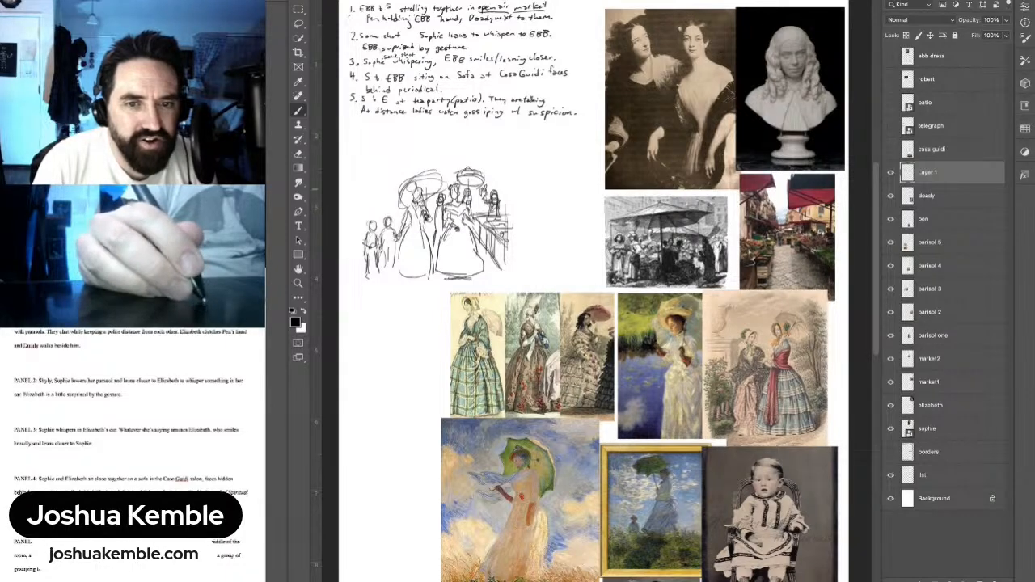
Step: Sketch a faint awning line above the children beside the first parasol, undoing the two extra strokes over it
mouse_move(372, 174)
left_mouse_down()
mouse_move(415, 186)
mouse_move(452, 162)
left_mouse_up()
left_click_drag(439, 161, 405, 162)
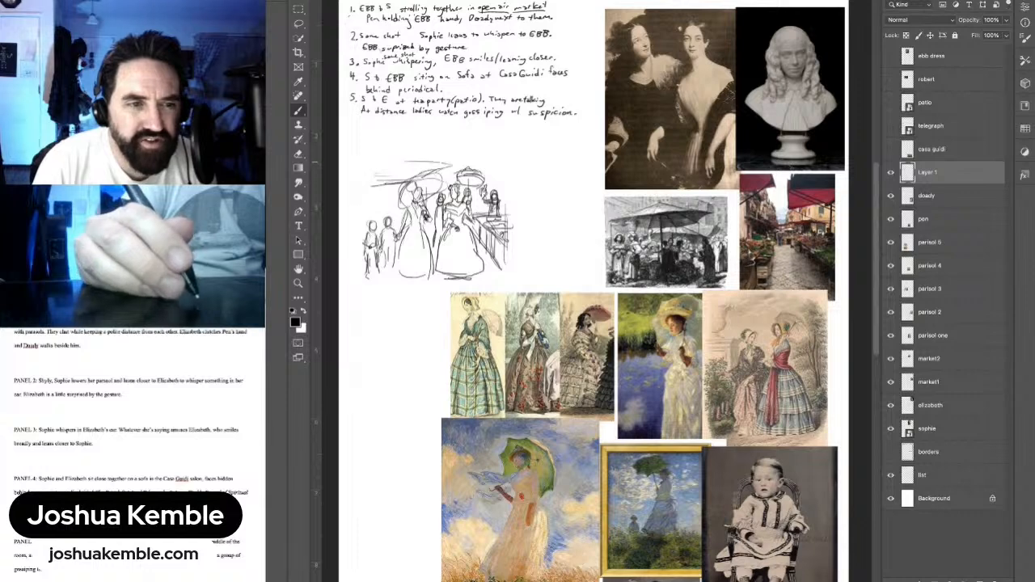
key("ctrl+z")
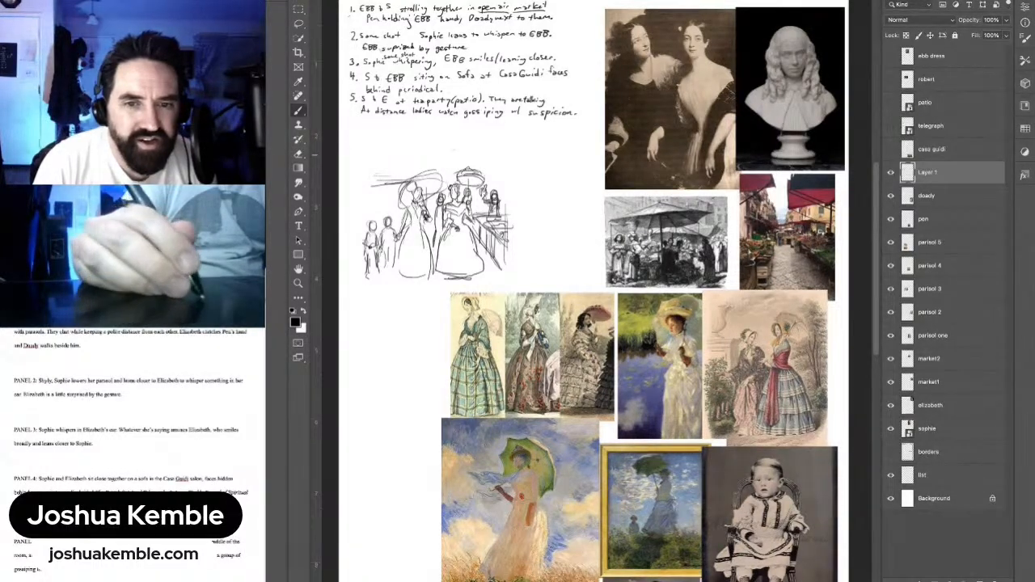
key("ctrl+z")
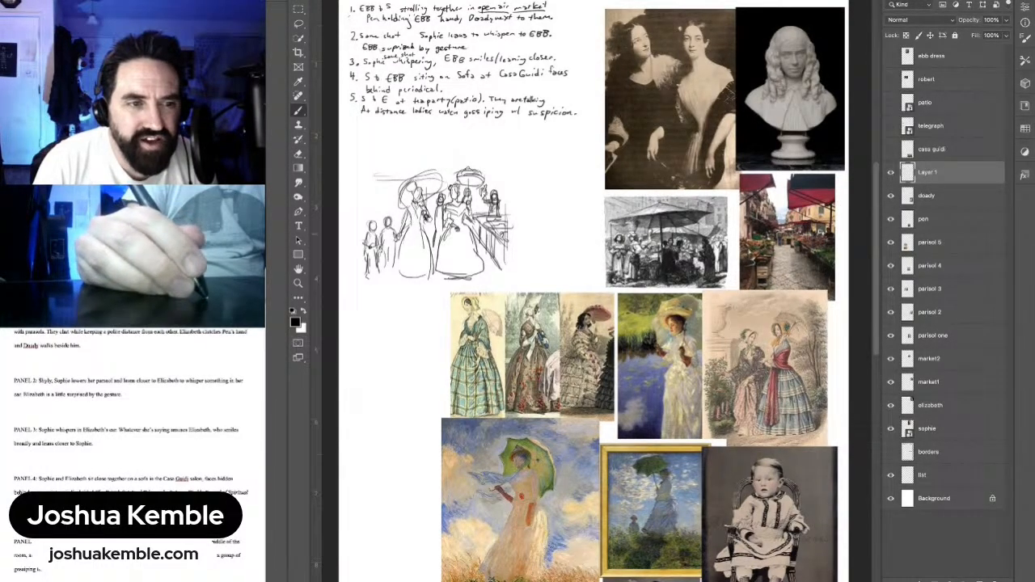
Step: Draw a second market stall with a boxy counter behind the two children, and add a small vendor standing behind it
mouse_move(370, 218)
left_mouse_down()
mouse_move(386, 214)
mouse_move(363, 246)
left_mouse_up()
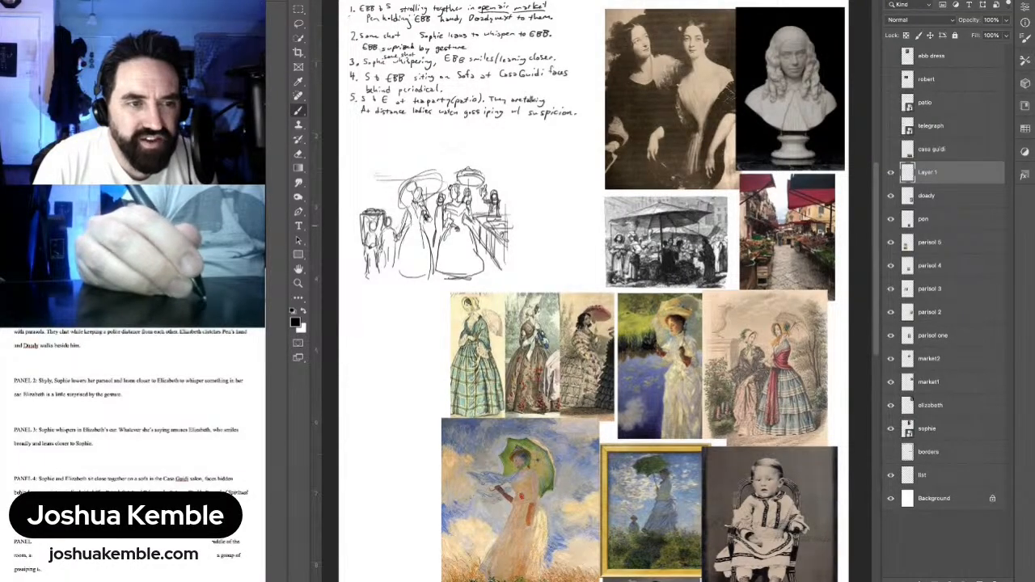
mouse_move(397, 212)
left_mouse_down()
mouse_move(393, 233)
mouse_move(395, 205)
left_mouse_up()
left_click_drag(367, 202, 389, 201)
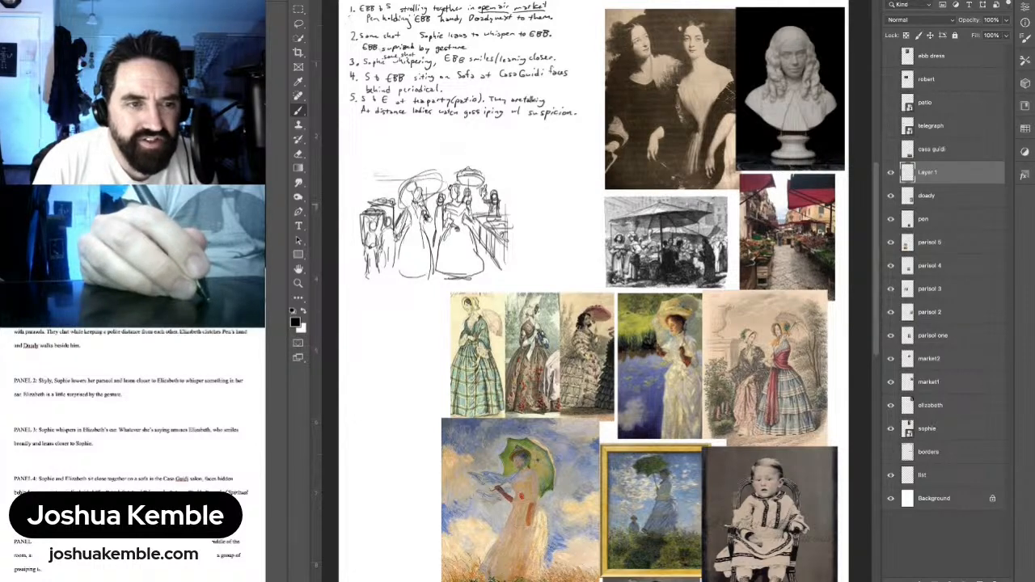
left_click_drag(382, 187, 383, 212)
mouse_move(382, 191)
left_mouse_down()
mouse_move(385, 213)
mouse_move(396, 199)
left_mouse_up()
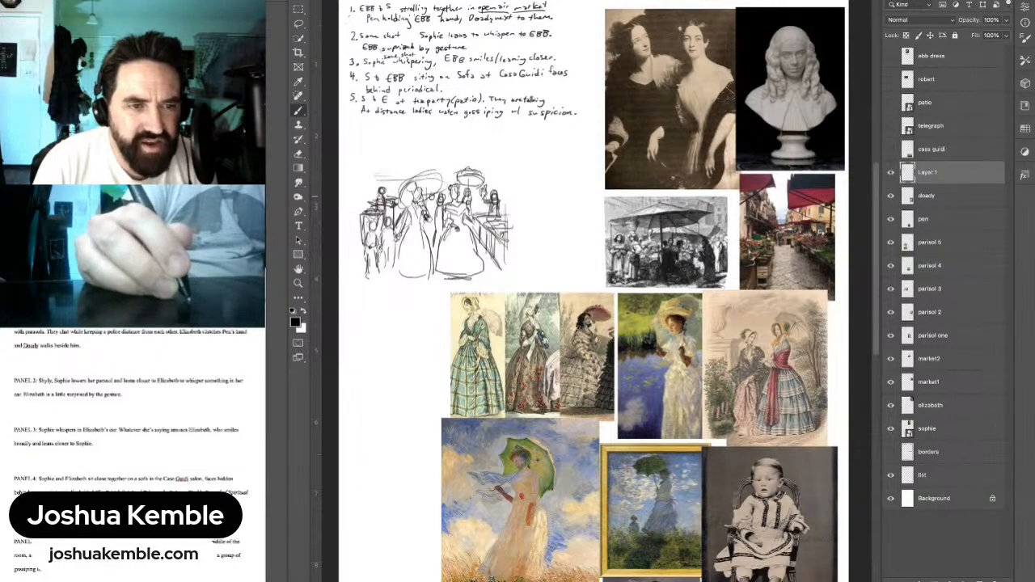
Step: Add slanted awnings above both market stalls and frame the scene with a rough rectangular panel border
mouse_move(427, 195)
left_mouse_down()
mouse_move(486, 190)
mouse_move(505, 178)
mouse_move(509, 190)
mouse_move(505, 178)
left_mouse_up()
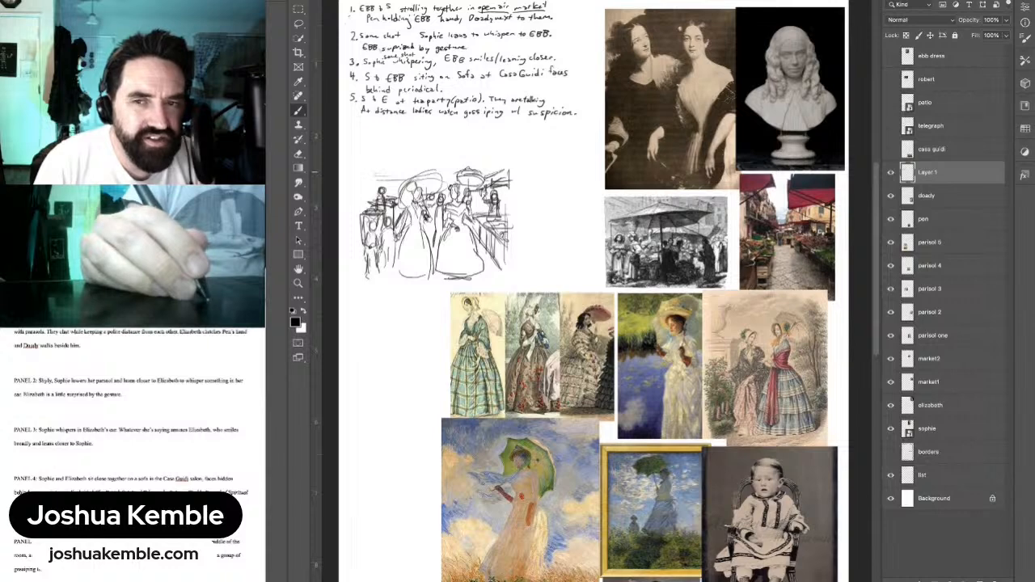
mouse_move(366, 173)
left_mouse_down()
mouse_move(388, 171)
mouse_move(393, 186)
left_mouse_up()
left_click_drag(390, 171, 362, 240)
mouse_move(363, 185)
left_mouse_down()
mouse_move(361, 267)
mouse_move(440, 267)
left_mouse_up()
left_click_drag(362, 271, 500, 269)
mouse_move(412, 277)
left_mouse_down()
mouse_move(503, 270)
mouse_move(507, 223)
left_mouse_up()
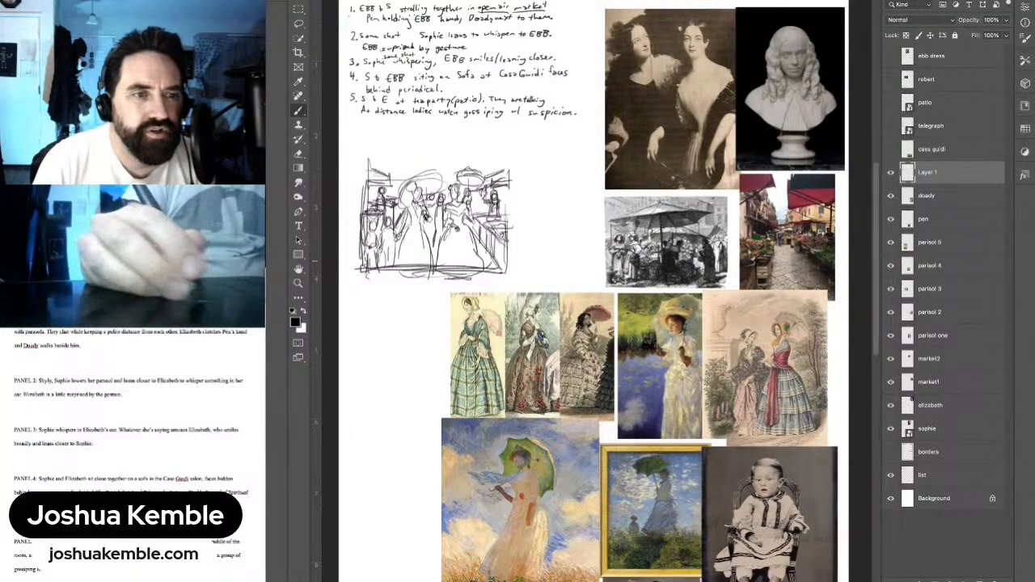
Step: Sketch border strokes along the upper and right edges of the market panel thumbnail
left_click_drag(504, 181, 504, 264)
left_click_drag(453, 165, 504, 164)
mouse_move(364, 167)
left_mouse_down()
mouse_move(504, 165)
mouse_move(483, 162)
left_mouse_up()
left_click_drag(402, 163, 498, 162)
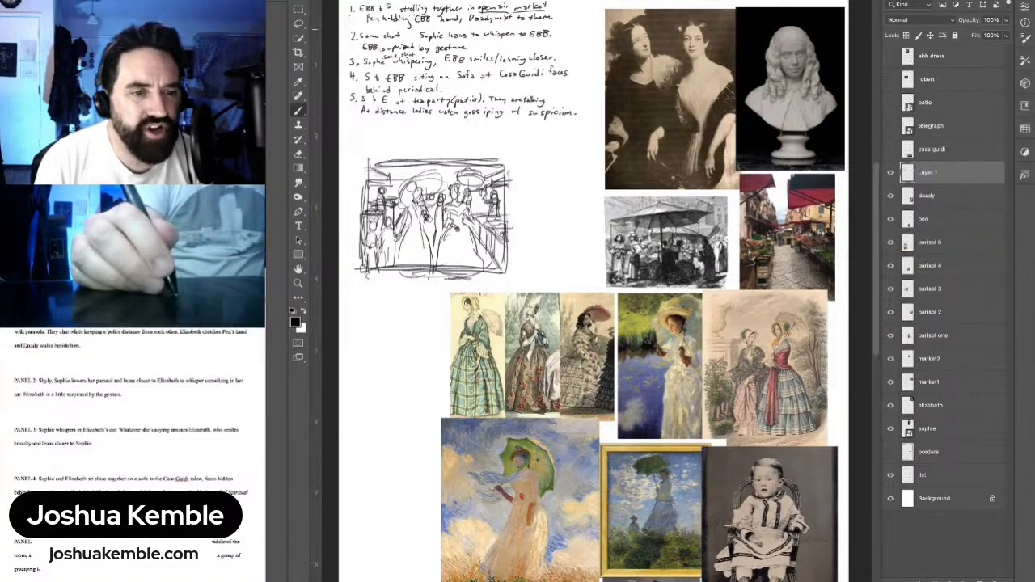
Step: Scale the whole market panel thumbnail down, keeping its upper-left corner in place beneath the handwritten notes
key("m")
mouse_move(350, 147)
left_mouse_down()
mouse_move(377, 202)
mouse_move(525, 289)
left_mouse_up()
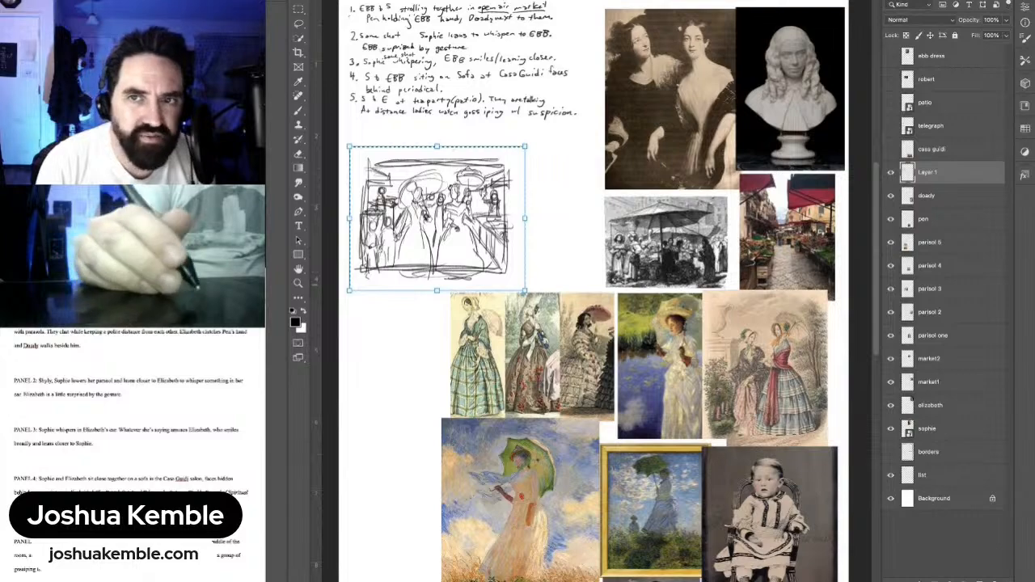
left_click_drag(525, 291, 471, 246)
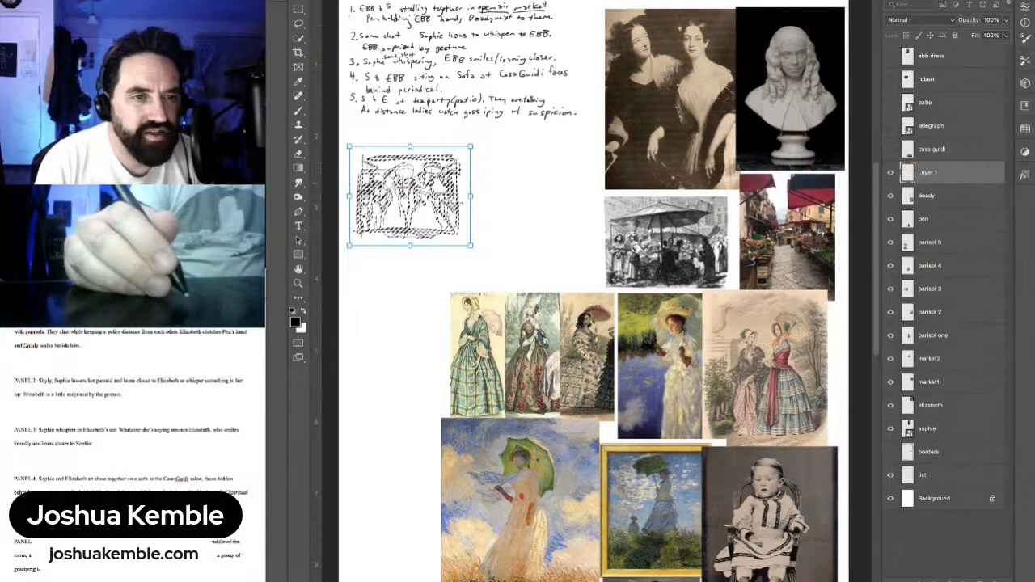
key("Return")
key("ctrl+d")
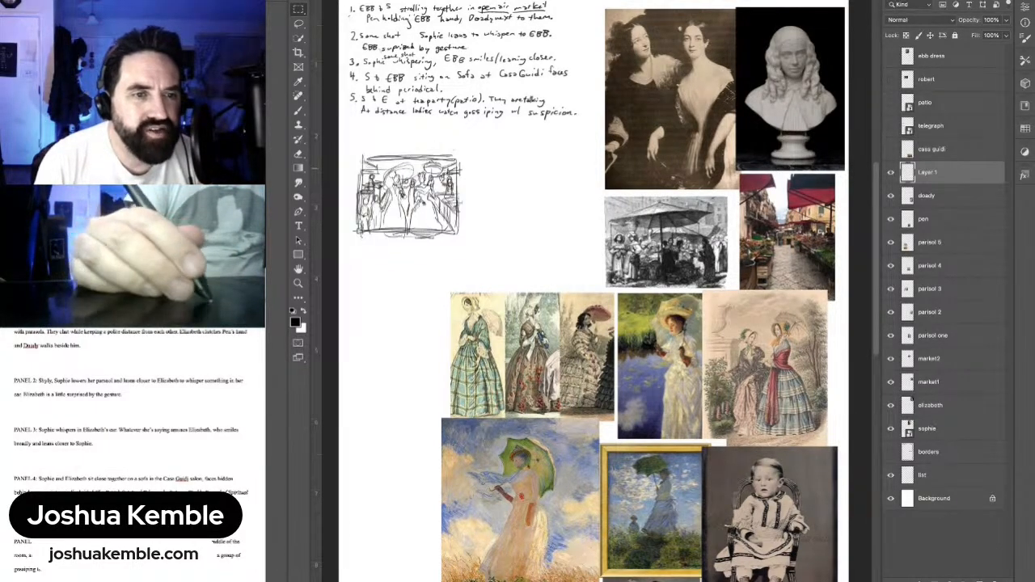
Step: Duplicate the market panel thumbnail and place the copy directly to the right of the original
left_click_drag(462, 166, 509, 166)
left_click_drag(462, 202, 563, 215)
left_click_drag(386, 142, 593, 305)
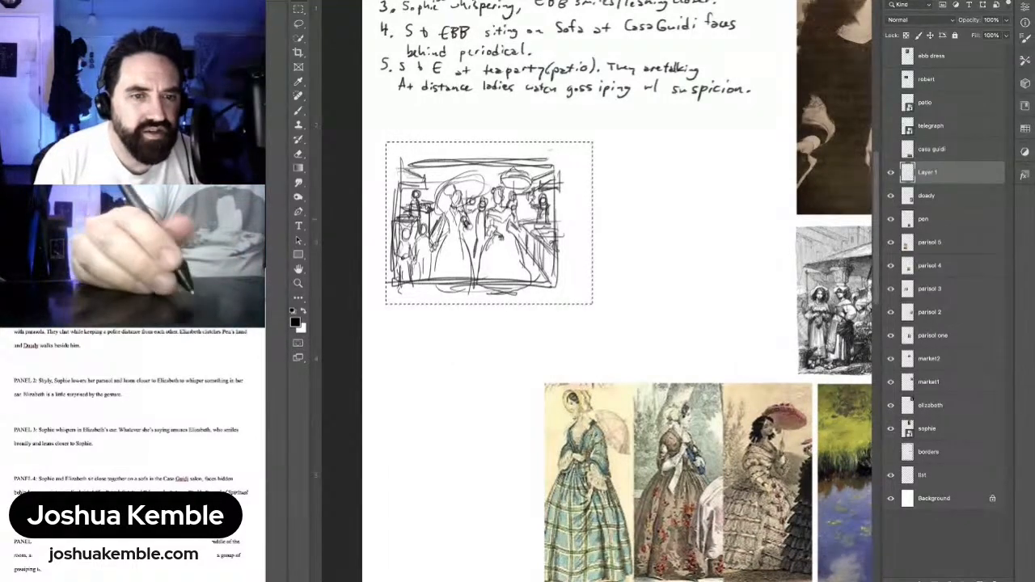
left_click_drag(477, 218, 657, 218)
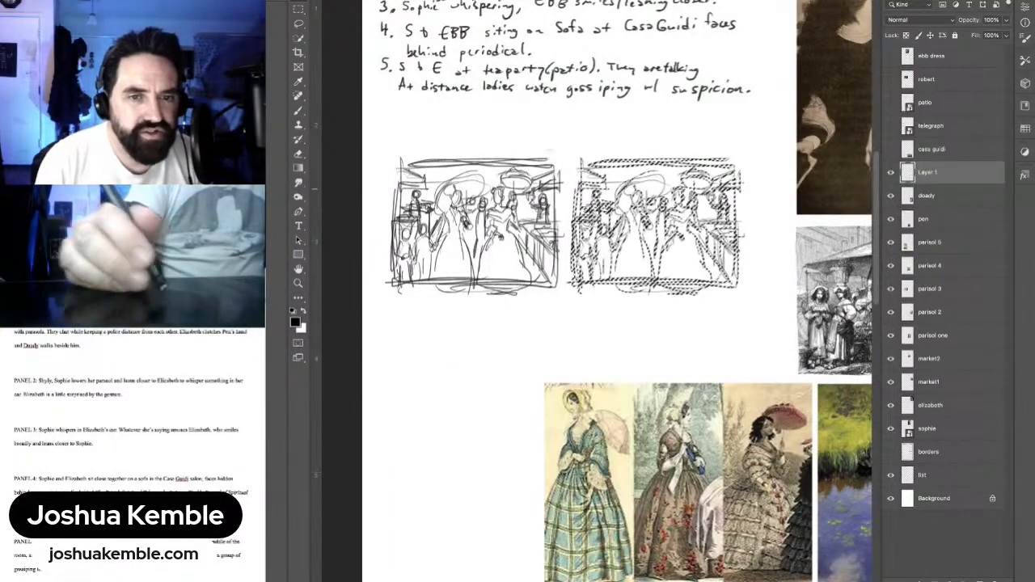
key("ctrl+d")
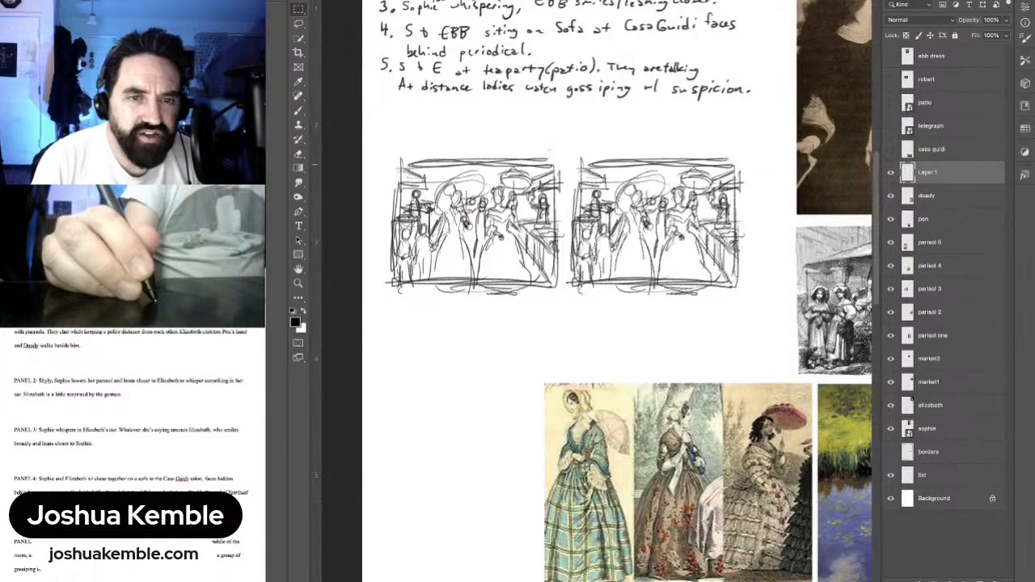
Step: Erase the right-hand woman's head, torso and skirt in the second panel, keeping her parasol and the background
key("e")
mouse_move(676, 201)
left_mouse_down()
mouse_move(680, 187)
mouse_move(674, 230)
mouse_move(692, 212)
left_mouse_up()
mouse_move(668, 246)
left_mouse_down()
mouse_move(660, 207)
mouse_move(658, 272)
left_mouse_up()
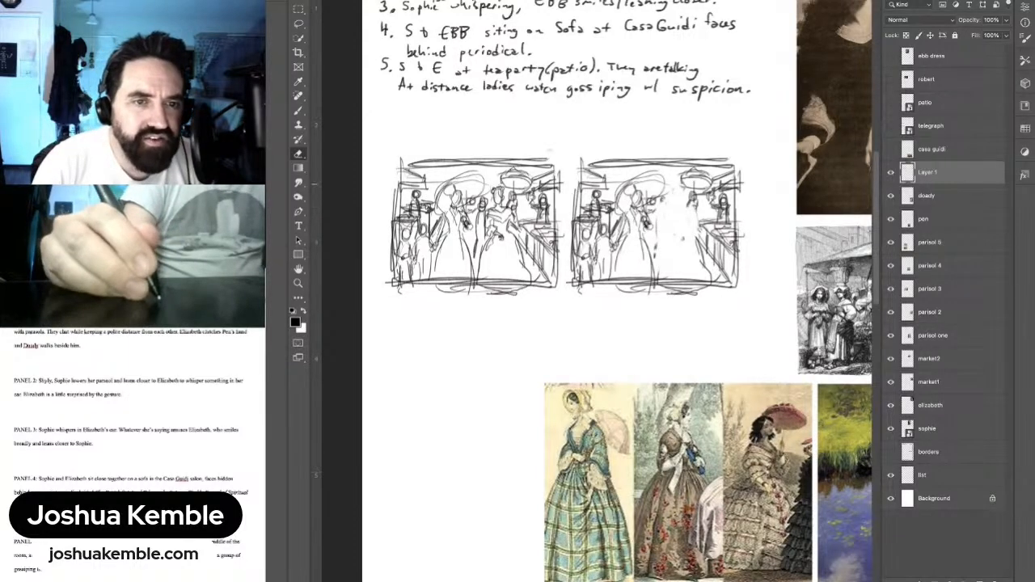
Step: Redraw the right-hand woman in the second panel leaning toward her companion, with head, outstretched arm, torso and full skirt
key("b")
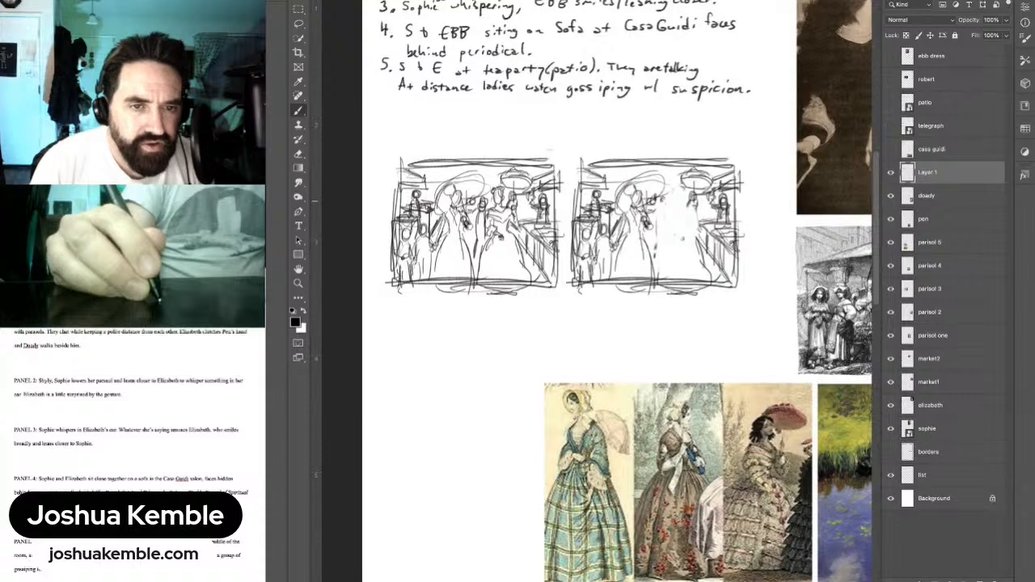
left_click_drag(657, 200, 659, 194)
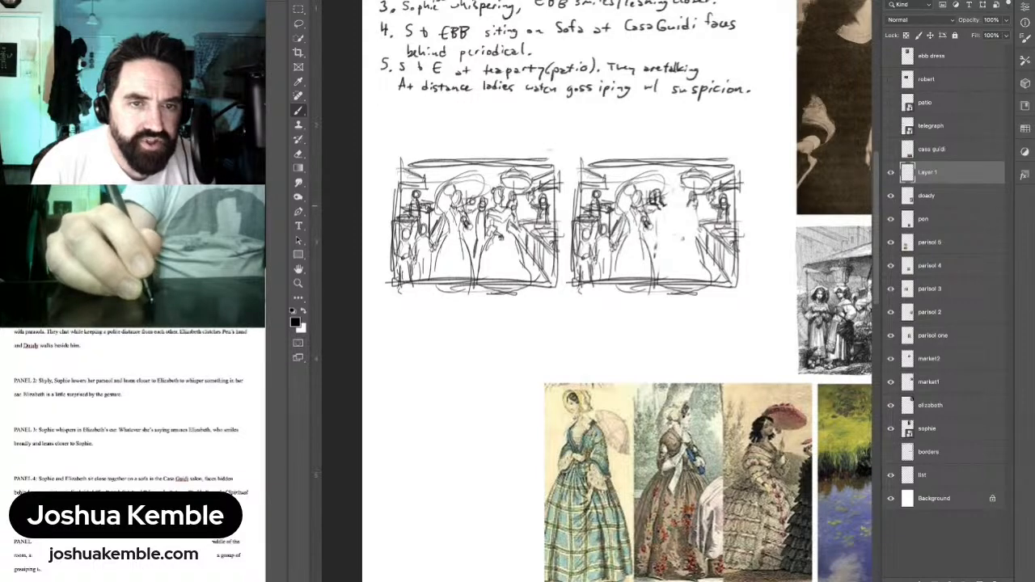
mouse_move(667, 209)
left_mouse_down()
mouse_move(690, 213)
mouse_move(670, 211)
left_mouse_up()
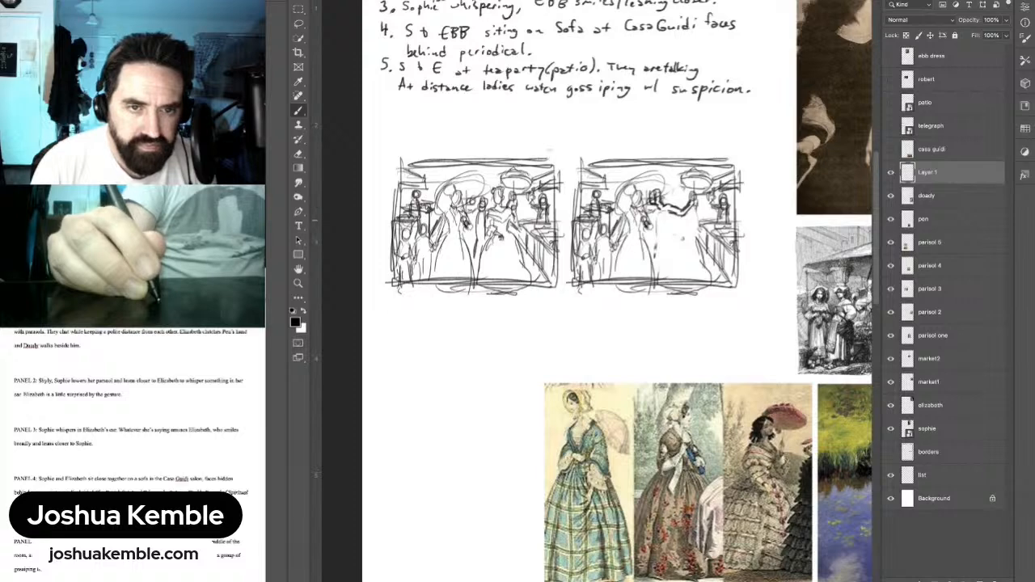
mouse_move(650, 208)
left_mouse_down()
mouse_move(668, 232)
mouse_move(674, 221)
mouse_move(678, 235)
mouse_move(666, 235)
left_mouse_up()
mouse_move(663, 234)
left_mouse_down()
mouse_move(676, 238)
mouse_move(653, 273)
left_mouse_up()
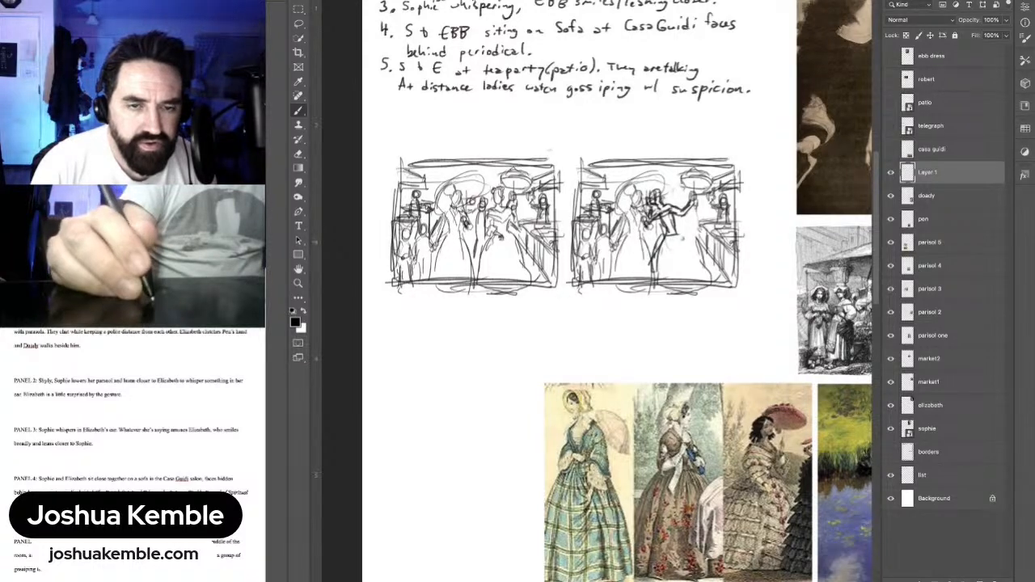
left_click_drag(672, 237, 698, 272)
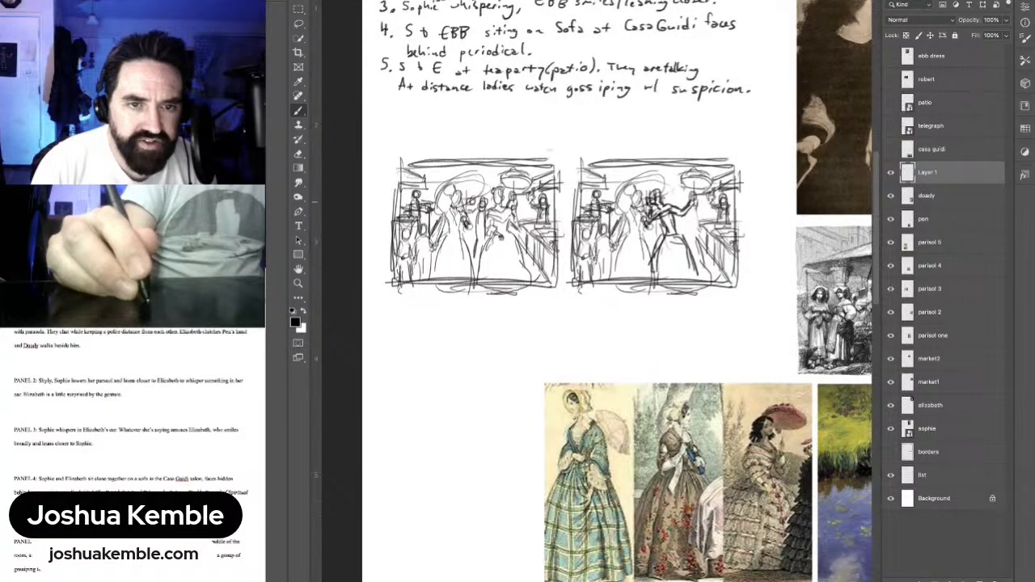
Step: Darken the raised parasol canopy above the leaning woman's hand and lighten the companion's parasol in the second panel
left_click_drag(685, 188, 715, 185)
mouse_move(691, 172)
left_mouse_down()
mouse_move(717, 186)
mouse_move(707, 173)
left_mouse_up()
left_click_drag(684, 189, 702, 176)
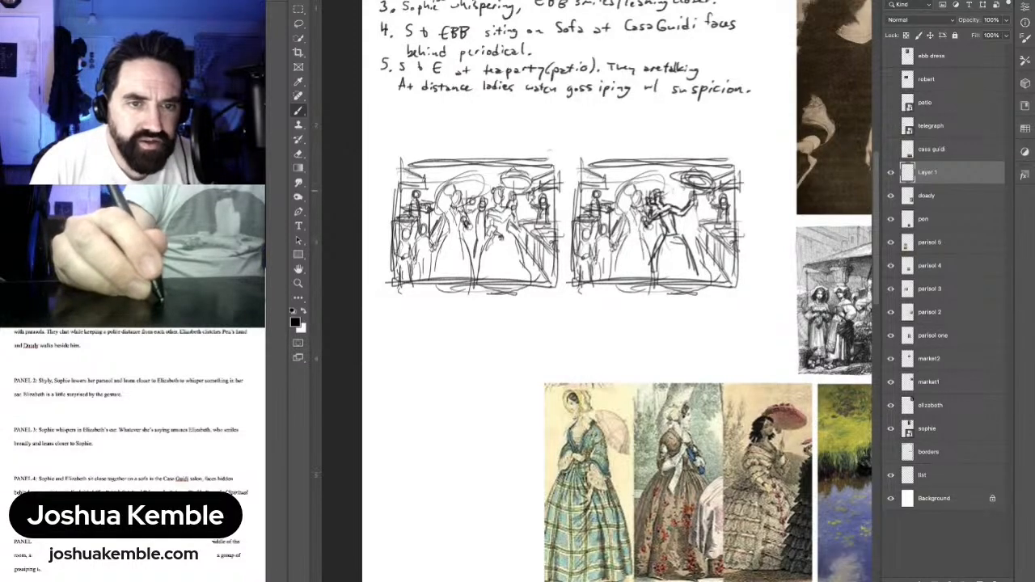
mouse_move(662, 190)
left_mouse_down()
mouse_move(665, 200)
mouse_move(626, 183)
left_mouse_up()
key("e")
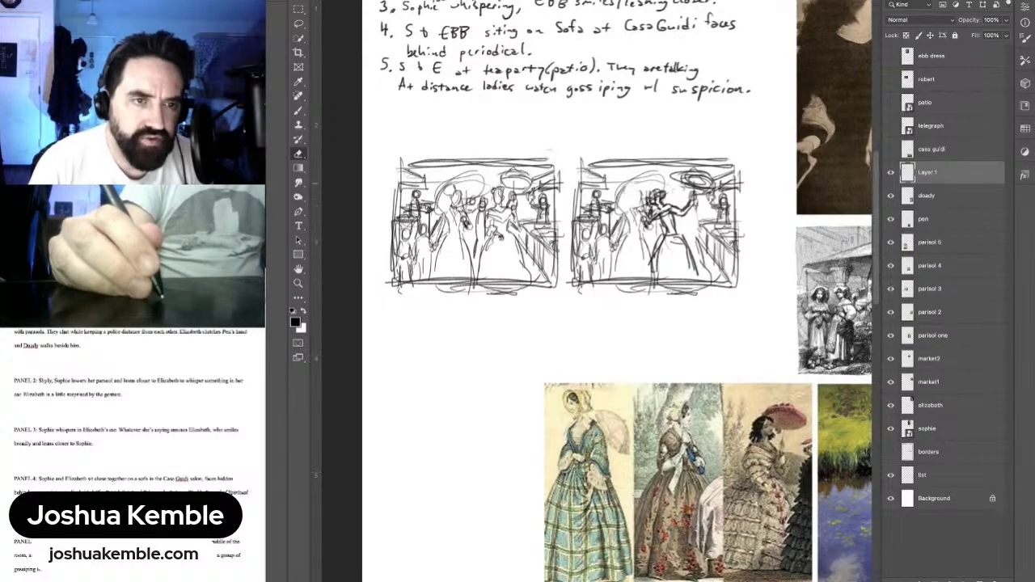
Step: Redraw the left-hand woman in the second panel with darker lines for her head, shoulders, arms and parasol
scroll(612, 179, "up", 4)
key("b")
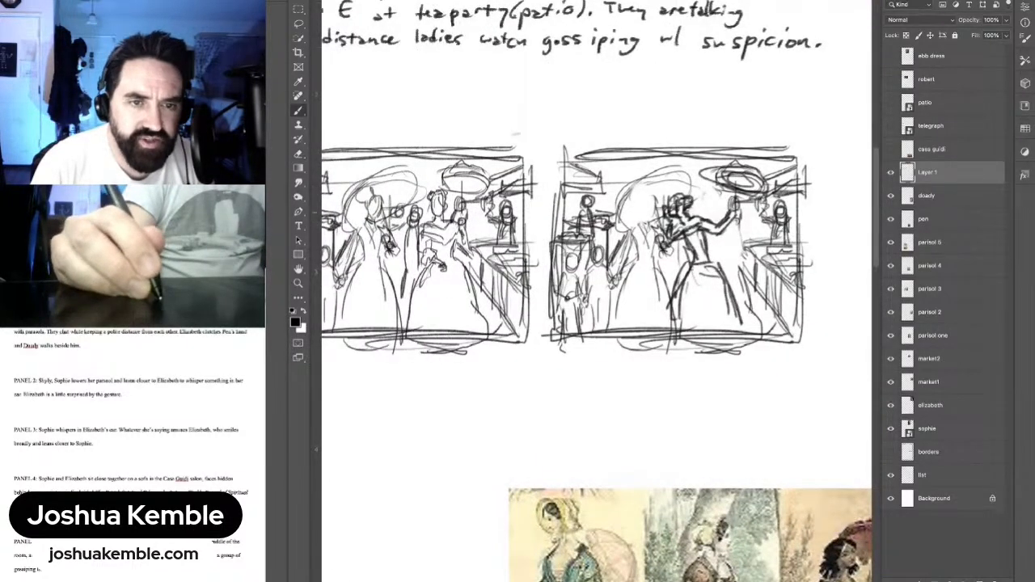
mouse_move(629, 203)
left_mouse_down()
mouse_move(645, 223)
mouse_move(626, 229)
mouse_move(625, 258)
left_mouse_up()
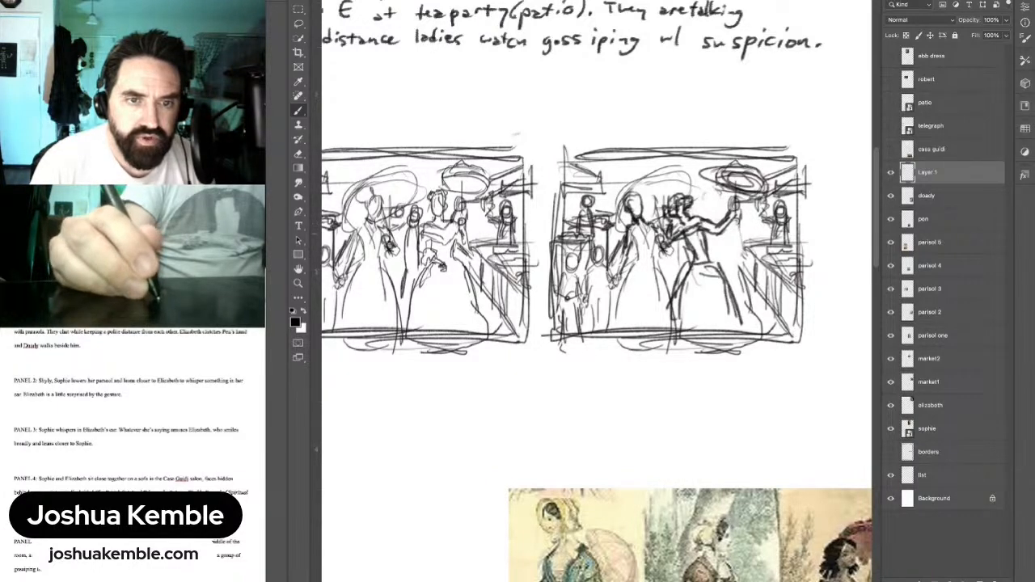
left_click_drag(652, 199, 655, 245)
mouse_move(623, 193)
left_mouse_down()
mouse_move(642, 170)
mouse_move(673, 169)
mouse_move(650, 205)
mouse_move(603, 212)
mouse_move(628, 212)
mouse_move(659, 240)
left_mouse_up()
key("e")
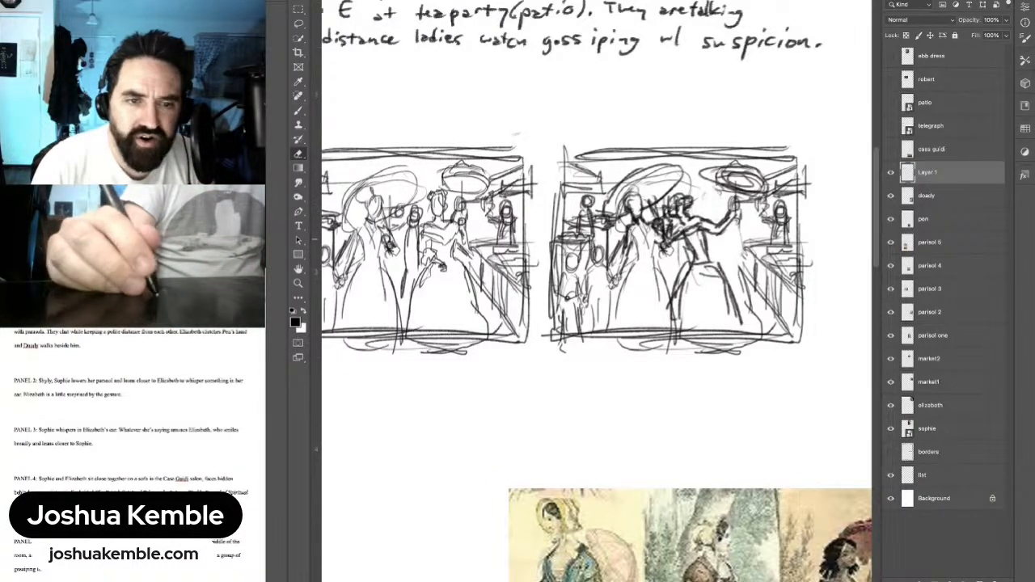
Step: Duplicate the second panel thumbnail and place the copy below the first panel as the third panel
key("ctrl+minus")
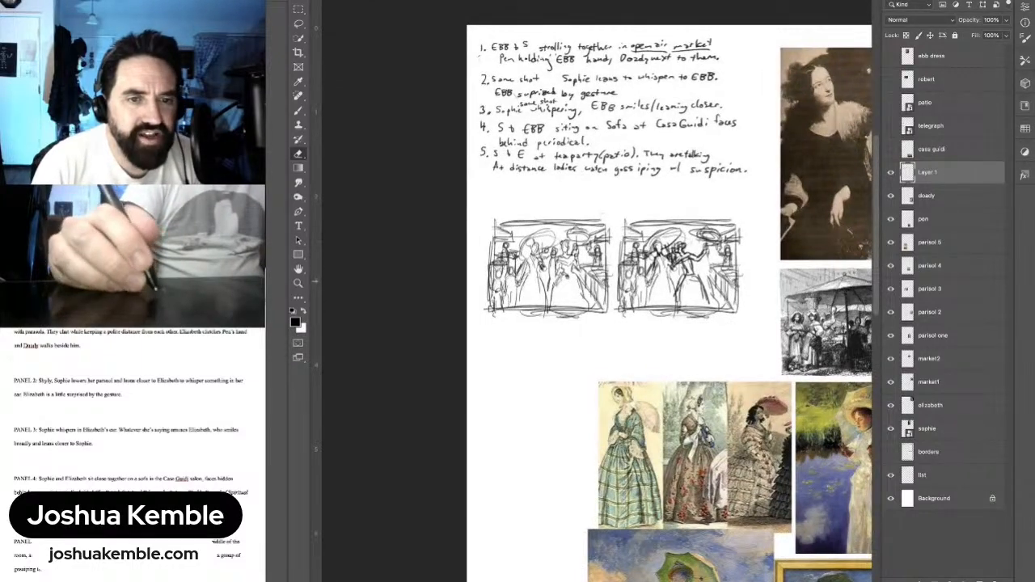
key("b")
key("ctrl+plus")
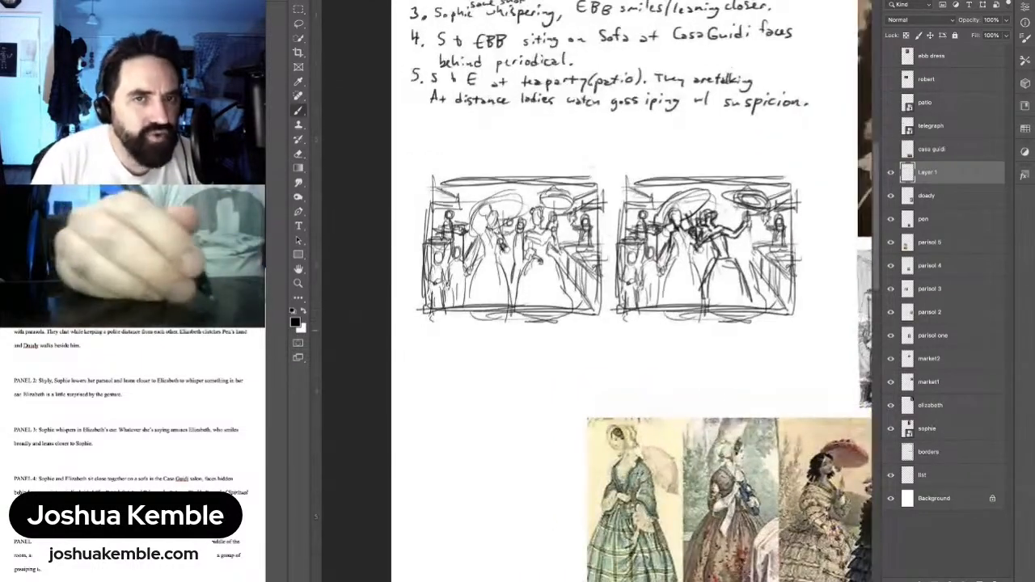
mouse_move(583, 364)
left_mouse_down()
mouse_move(646, 215)
mouse_move(644, 185)
left_mouse_up()
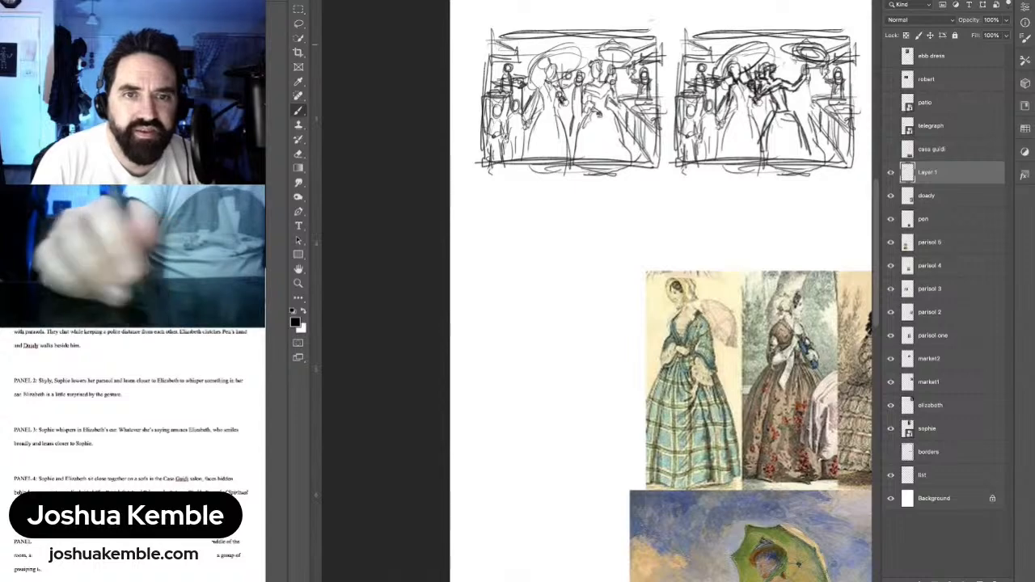
key("m")
mouse_move(670, 21)
left_mouse_down()
mouse_move(870, 186)
mouse_move(855, 203)
left_mouse_up()
key("ctrl+d")
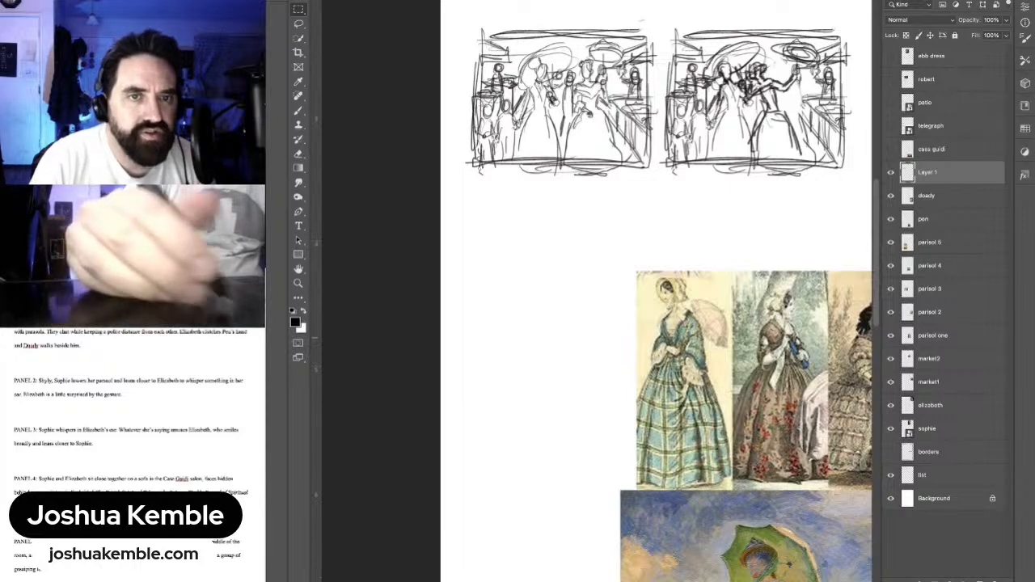
key("ctrl+shift+d")
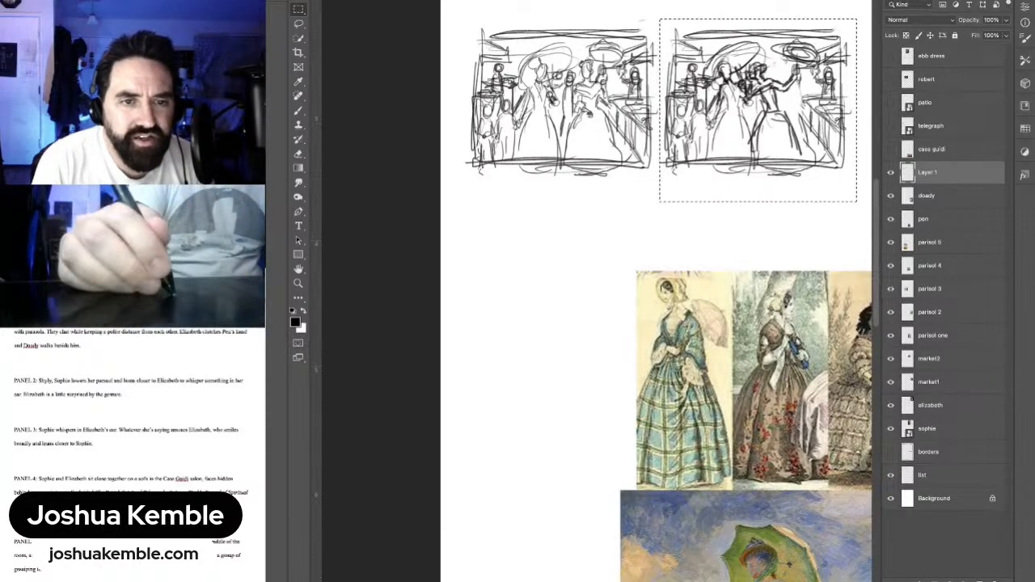
mouse_move(761, 105)
left_mouse_down()
mouse_move(601, 251)
mouse_move(560, 255)
left_mouse_up()
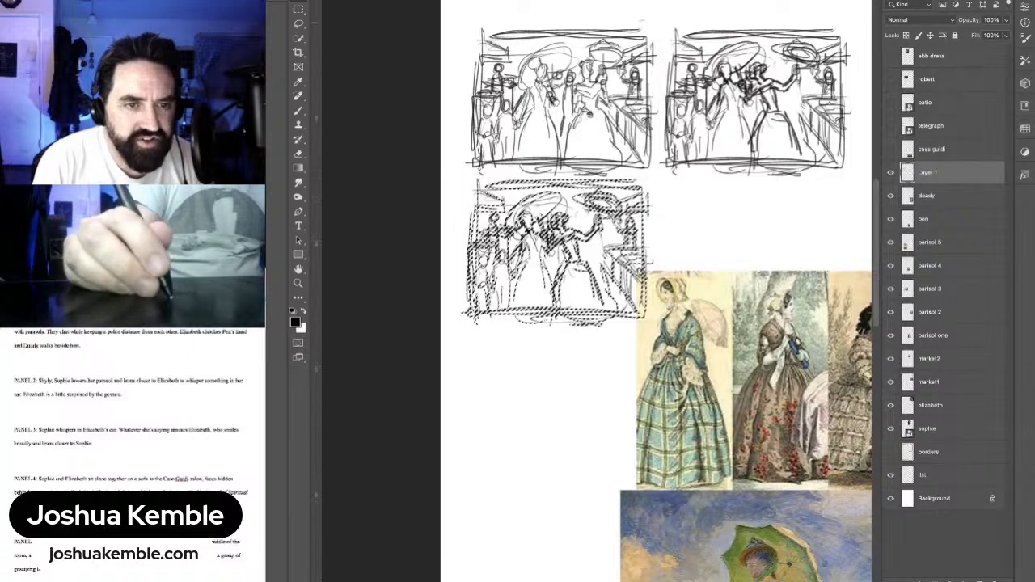
key("m")
key("ctrl+d")
Step: Erase the left-hand woman's head, parasol and raised arm in the third panel
left_click_drag(524, 221, 603, 222)
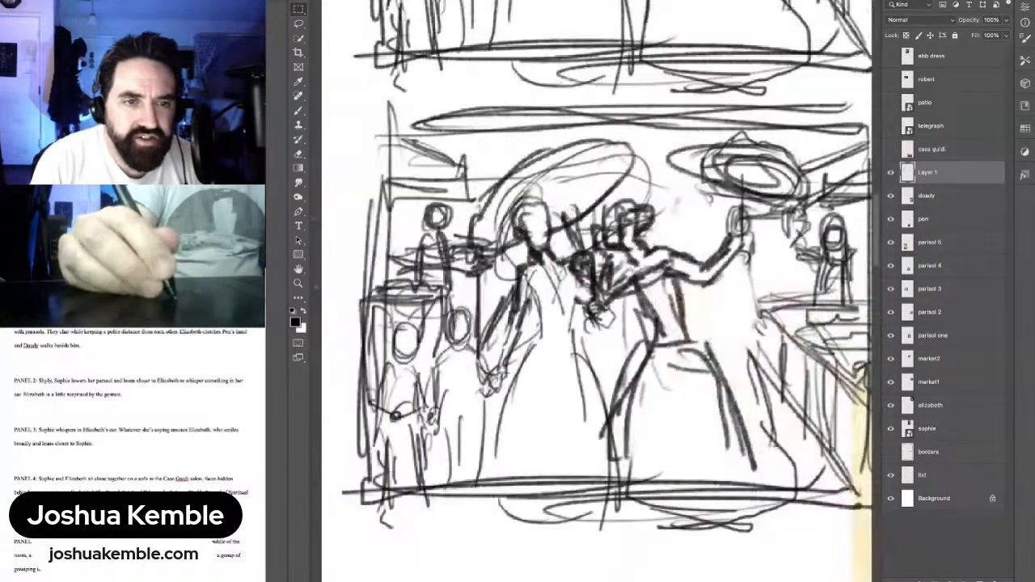
key("e")
mouse_move(539, 215)
left_mouse_down()
mouse_move(550, 257)
mouse_move(558, 242)
mouse_move(576, 243)
mouse_move(594, 198)
mouse_move(566, 178)
mouse_move(503, 197)
mouse_move(525, 257)
mouse_move(578, 265)
mouse_move(585, 283)
mouse_move(571, 275)
mouse_move(605, 259)
mouse_move(607, 303)
left_mouse_up()
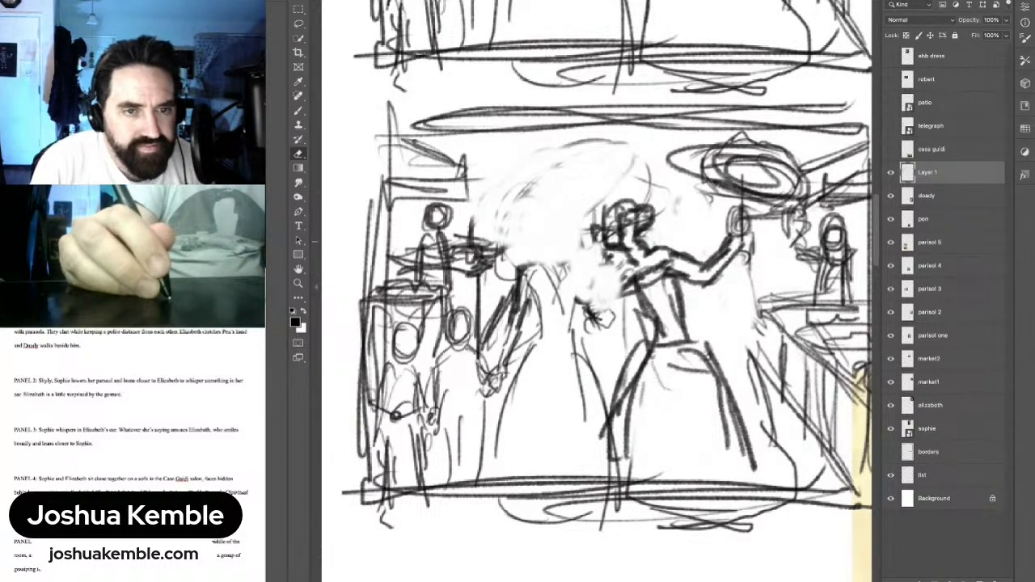
Step: Draw the left-hand woman's head closer to her companion's in the third panel, with new shoulders, bent arm and hand
key("b")
mouse_move(587, 225)
left_mouse_down()
mouse_move(588, 243)
mouse_move(579, 249)
mouse_move(565, 226)
mouse_move(558, 251)
mouse_move(576, 244)
left_mouse_up()
left_click_drag(587, 205, 580, 226)
mouse_move(572, 235)
left_mouse_down()
mouse_move(555, 249)
mouse_move(561, 262)
mouse_move(523, 260)
mouse_move(513, 282)
left_mouse_up()
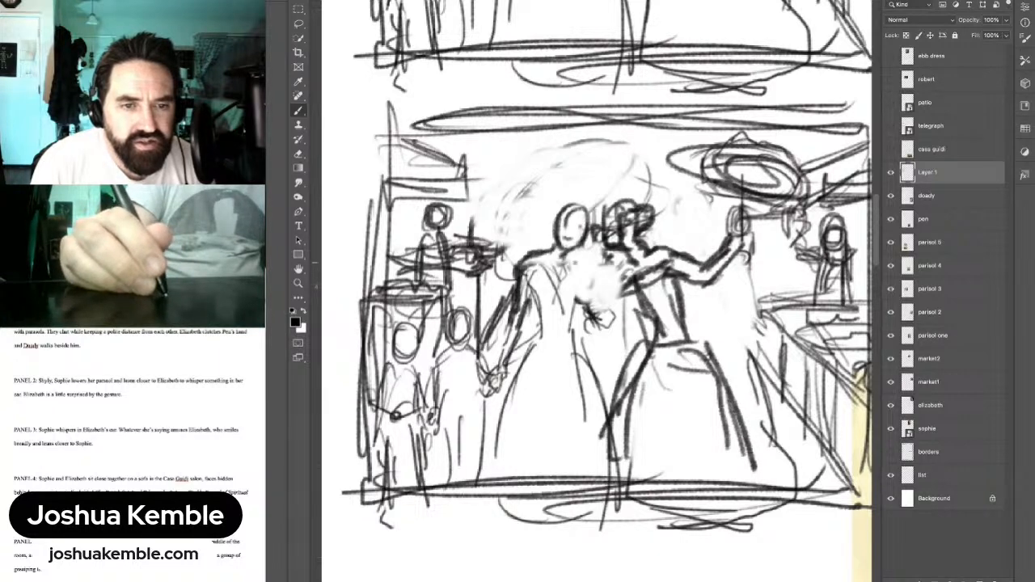
mouse_move(568, 259)
left_mouse_down()
mouse_move(607, 307)
mouse_move(590, 286)
left_mouse_up()
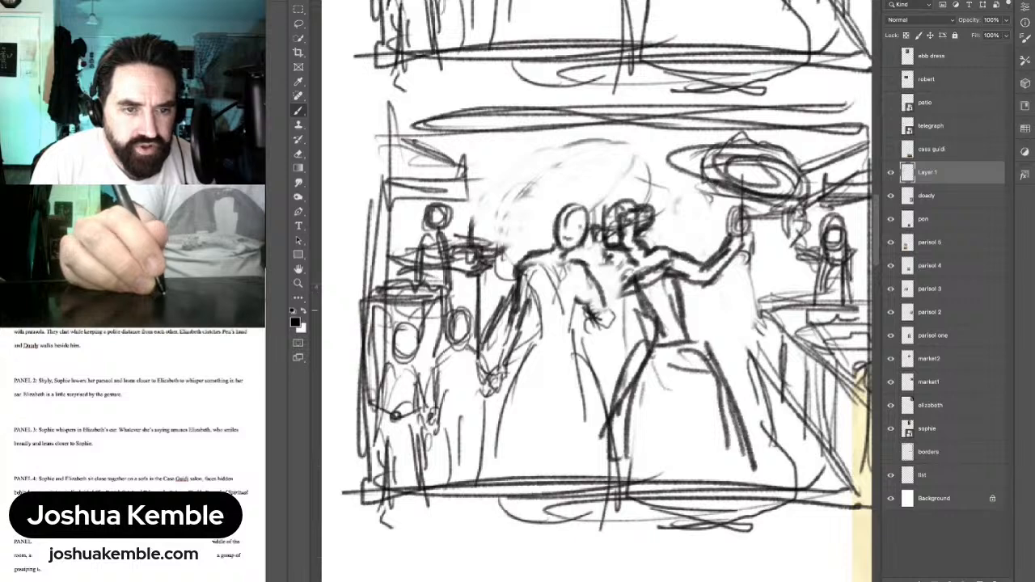
mouse_move(597, 308)
left_mouse_down()
mouse_move(610, 319)
mouse_move(573, 304)
mouse_move(601, 318)
left_mouse_up()
Step: Sketch a diagonal parasol handle running from the left-hand woman's hand up over her shoulder in the third panel
left_click_drag(542, 241, 561, 279)
left_click_drag(503, 217, 568, 285)
left_click_drag(531, 244, 568, 301)
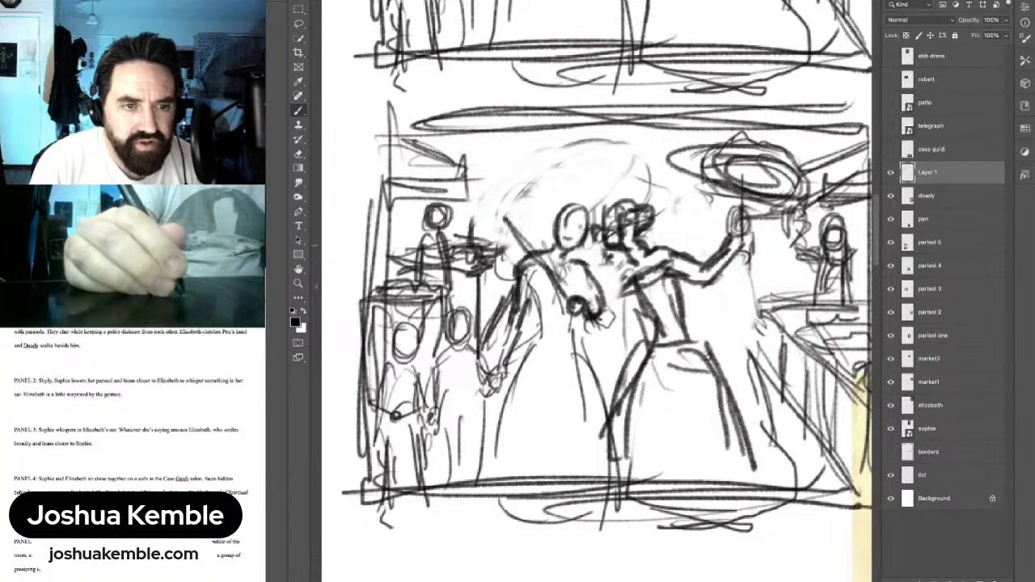
left_click_drag(518, 222, 546, 265)
Step: Draw the curved parasol canopy behind the left-hand woman's head and rework the two women's hands in the third panel
mouse_move(479, 236)
left_mouse_down()
mouse_move(543, 183)
mouse_move(543, 168)
left_mouse_up()
left_click_drag(490, 193, 467, 270)
left_click_drag(517, 220, 464, 281)
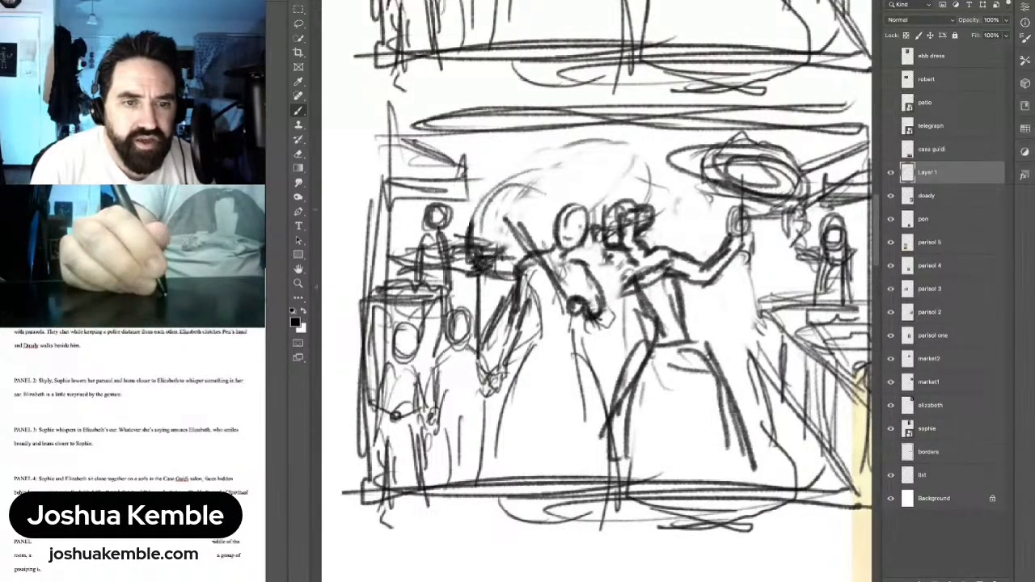
left_click_drag(469, 227, 543, 167)
mouse_move(532, 188)
left_mouse_down()
mouse_move(587, 165)
mouse_move(576, 215)
left_mouse_up()
mouse_move(600, 290)
left_mouse_down()
mouse_move(573, 298)
mouse_move(605, 314)
left_mouse_up()
mouse_move(620, 267)
left_mouse_down()
mouse_move(600, 290)
mouse_move(600, 265)
mouse_move(589, 275)
left_mouse_up()
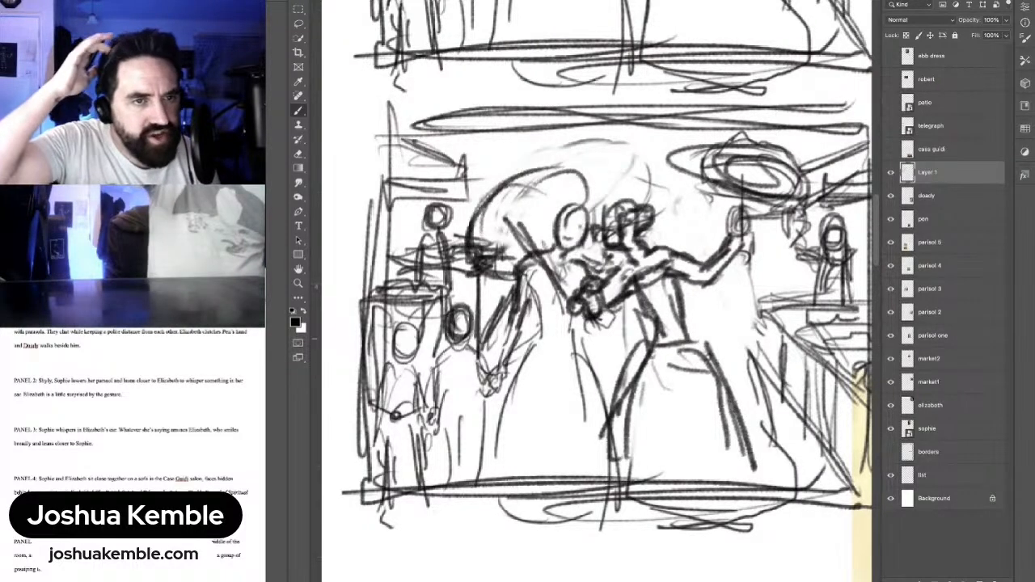
Step: Clear the excess sketch lines in a narrow strip along the upper edges of the first two panels
scroll(542, 332, "down", 6)
scroll(542, 333, "up", 1)
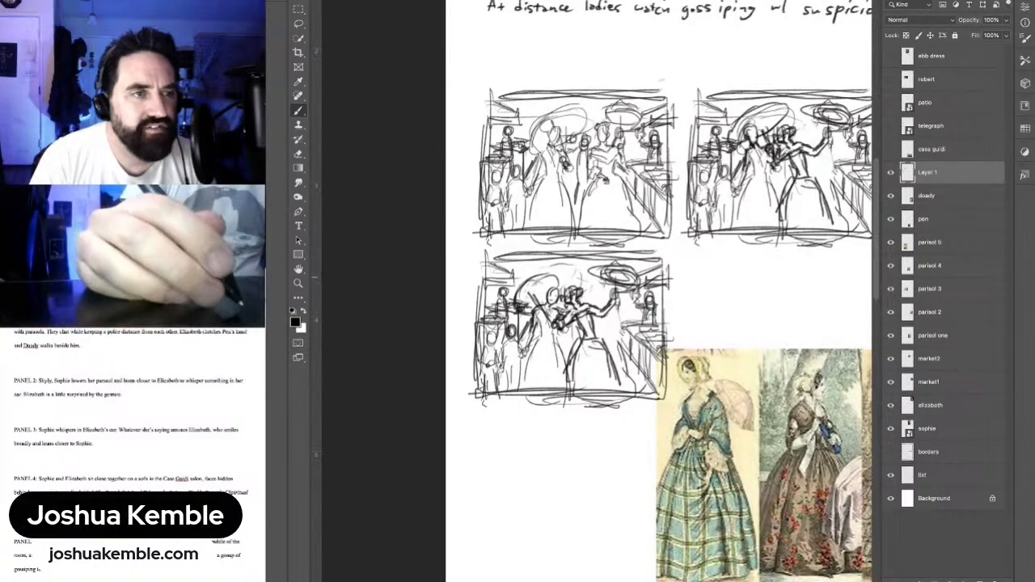
left_click_drag(647, 307, 574, 274)
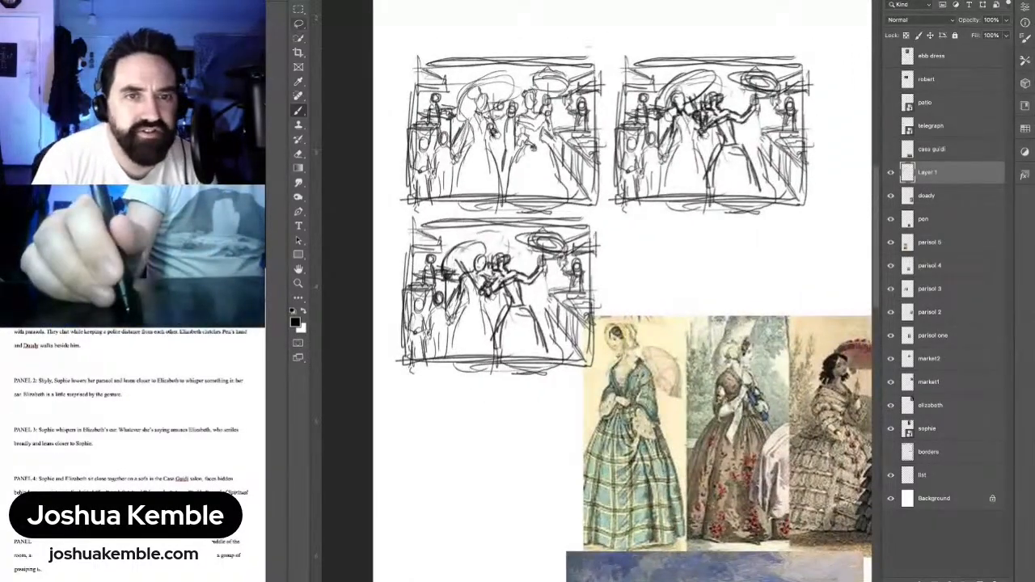
key("m")
left_click_drag(409, 39, 832, 60)
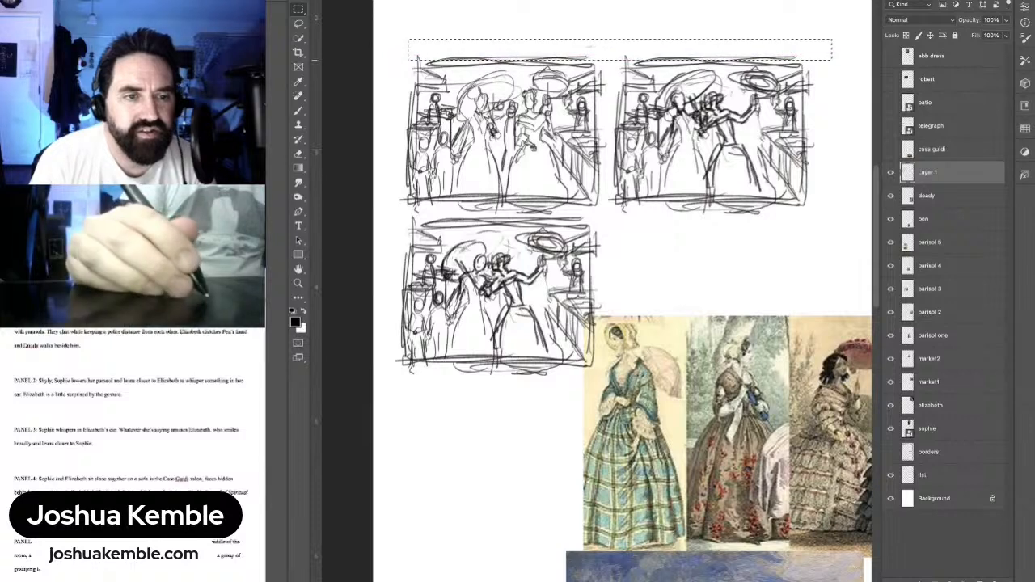
key("ctrl+d")
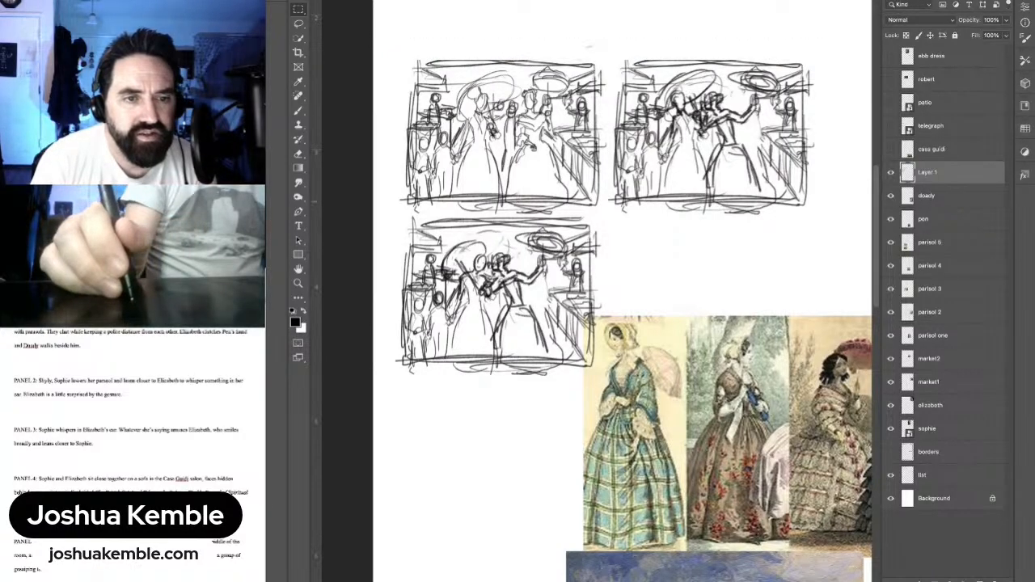
Step: Clear the stray sketch lines between the two thumbnail rows and move all three panels up closer beneath the script notes
left_click_drag(399, 206, 802, 219)
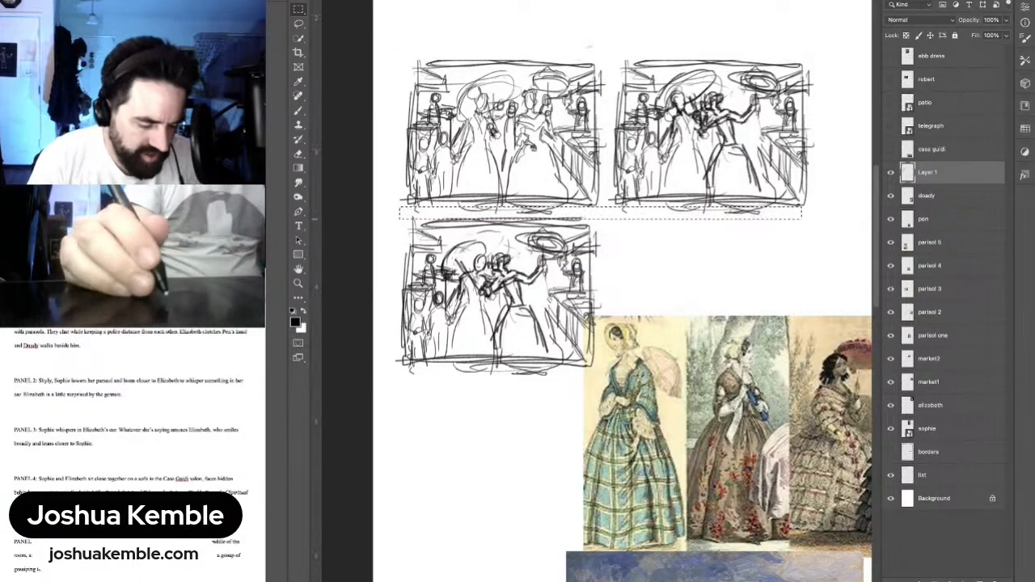
key("ctrl+d")
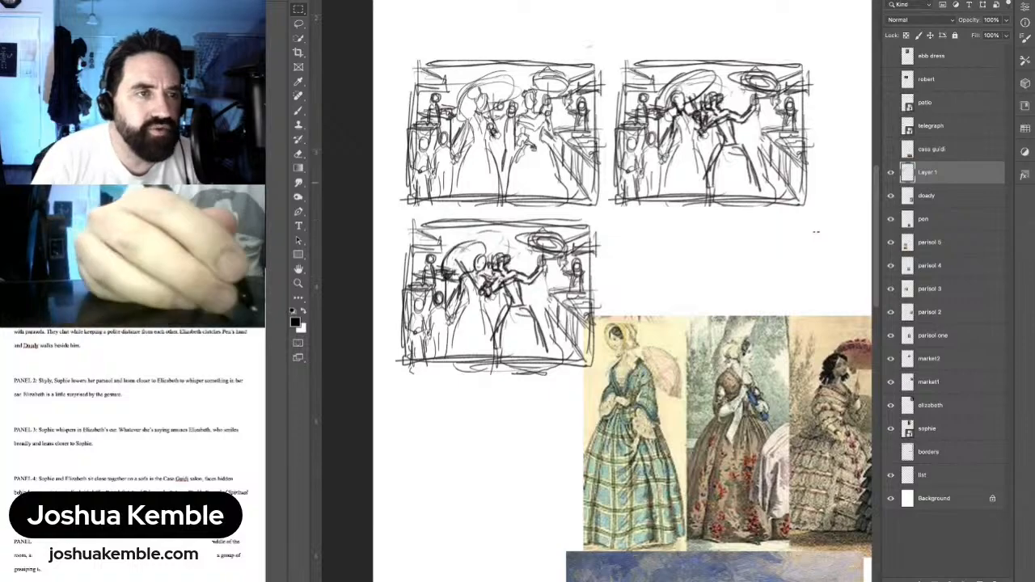
key("b")
scroll(599, 291, "up", 3)
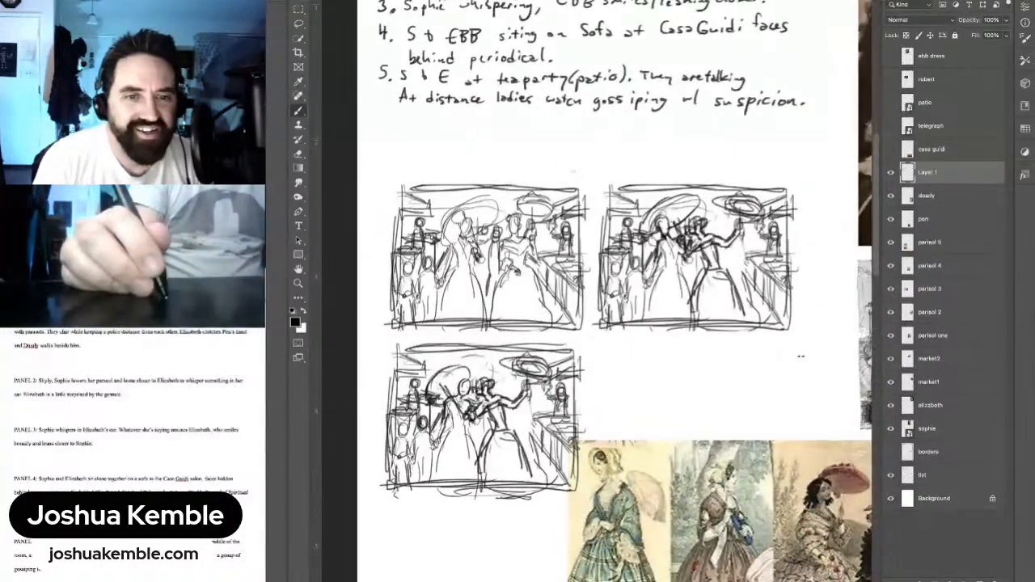
left_click_drag(802, 356, 791, 298)
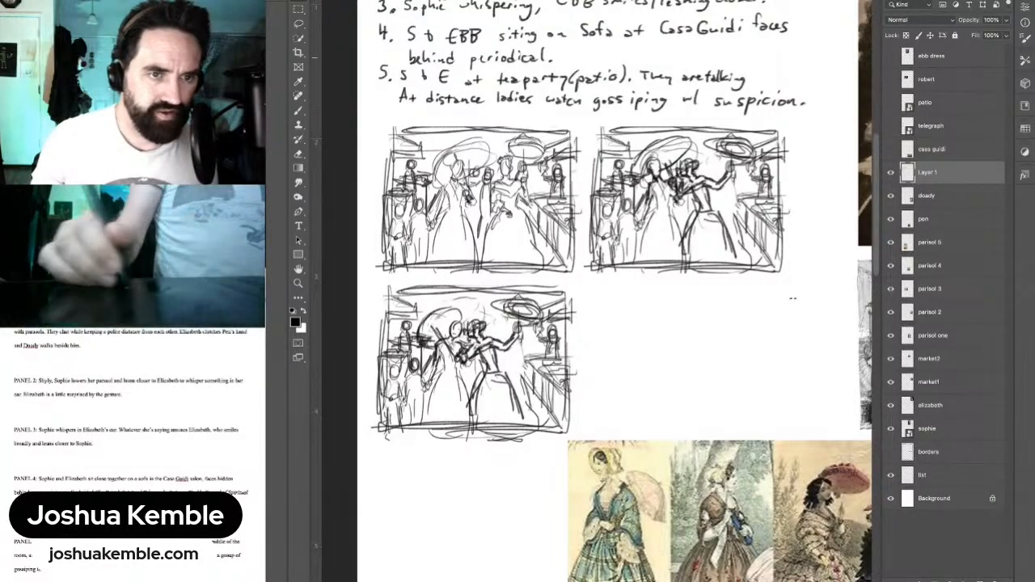
Step: Scale down the three thumbnail panels together, narrow them slightly and set them just beneath the script notes
mouse_move(364, 112)
left_mouse_down()
mouse_move(832, 531)
mouse_move(694, 398)
left_mouse_up()
key("ctrl+t")
key("Return")
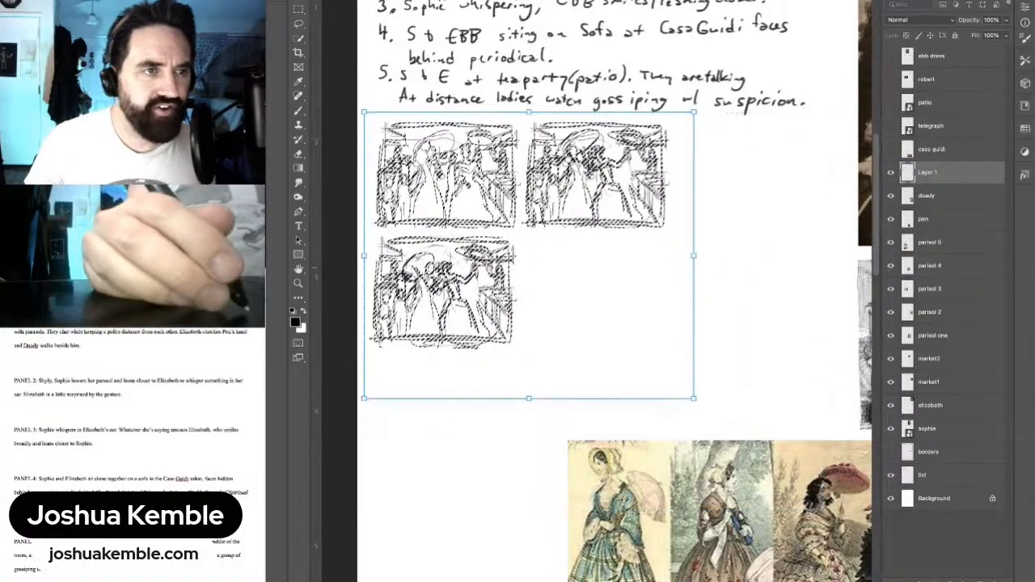
left_click_drag(526, 255, 531, 270)
left_click_drag(473, 201, 487, 196)
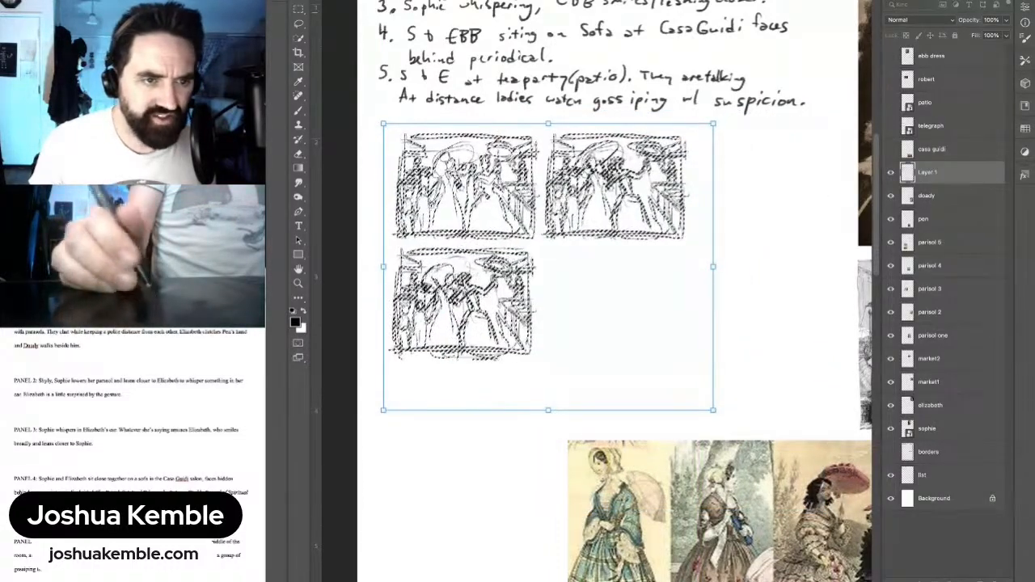
left_click_drag(713, 267, 667, 267)
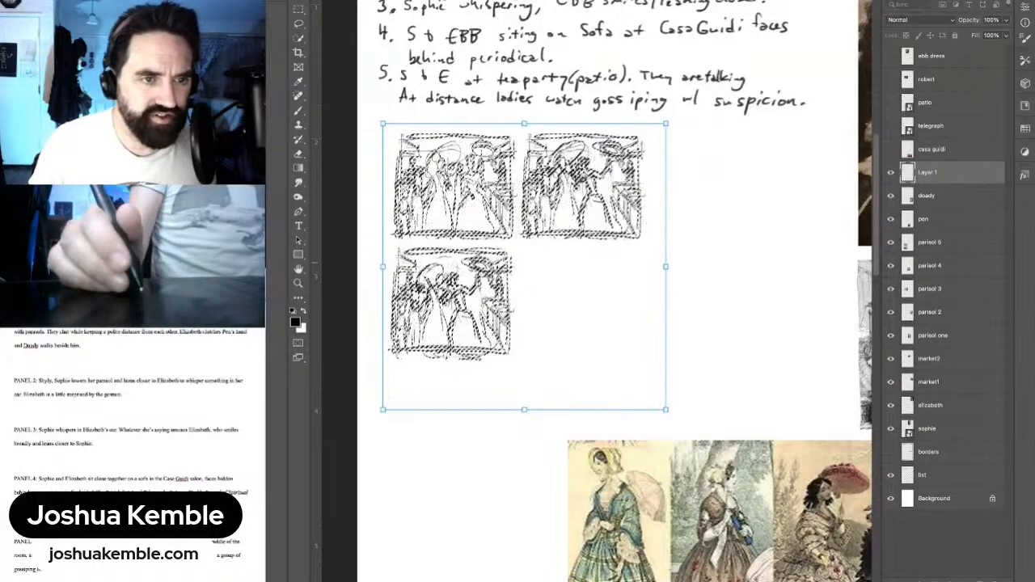
key("Return")
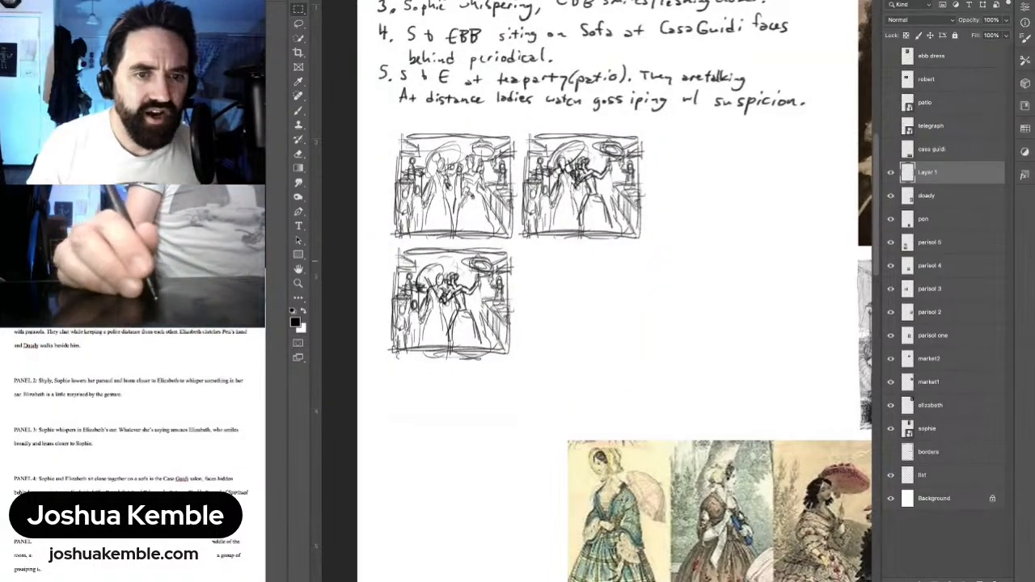
Step: Hide the reference layers doady, pen, parisol 5, parisol 4, parisol 3, parisol 2 and parisol one
left_click_drag(713, 188, 722, 186)
key("ctrl+0")
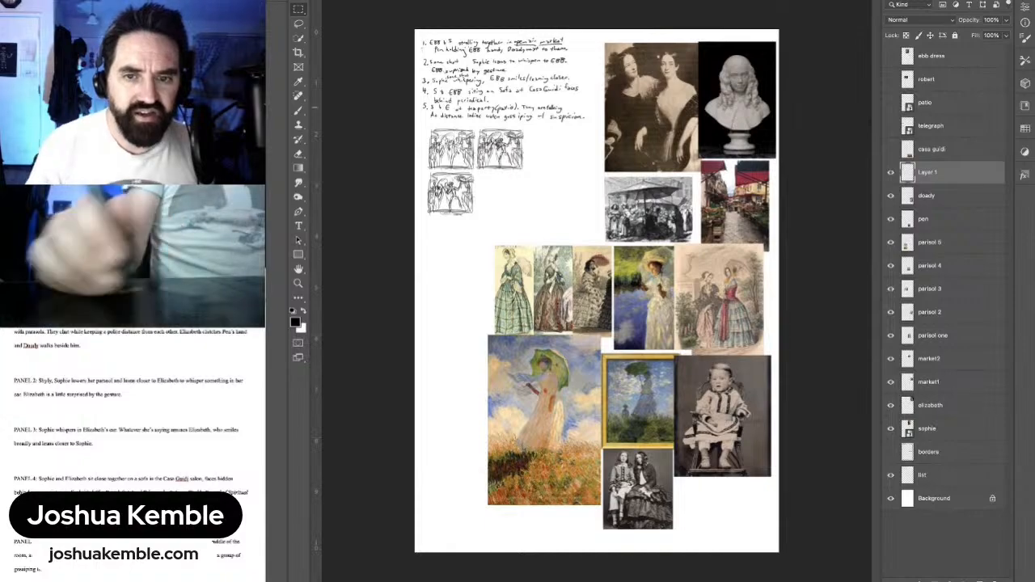
left_click(506, 93, "super")
left_click(506, 93, "super")
left_click_drag(505, 93, 484, 69)
scroll(610, 292, "down", 1)
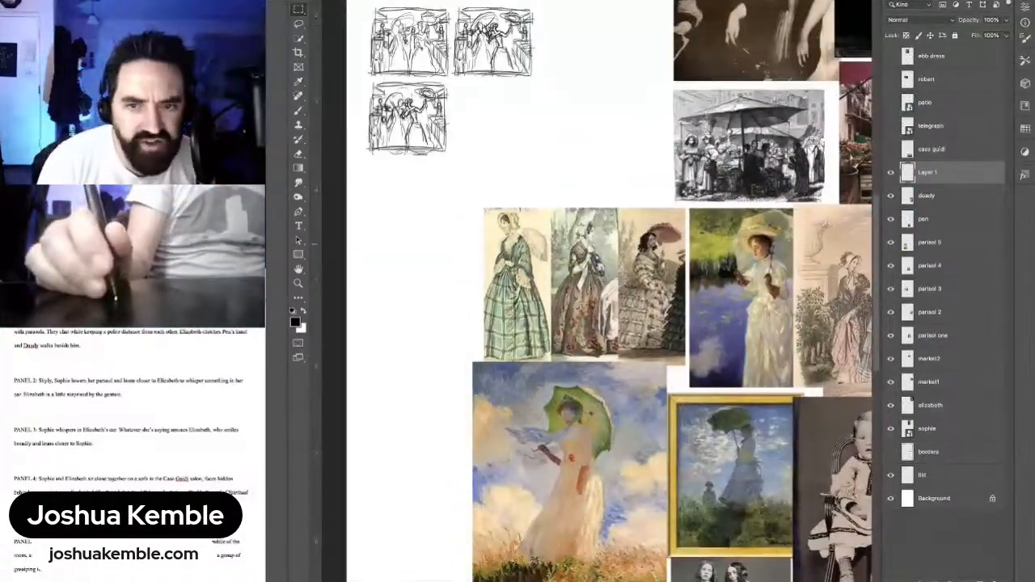
left_click_drag(891, 243, 890, 312)
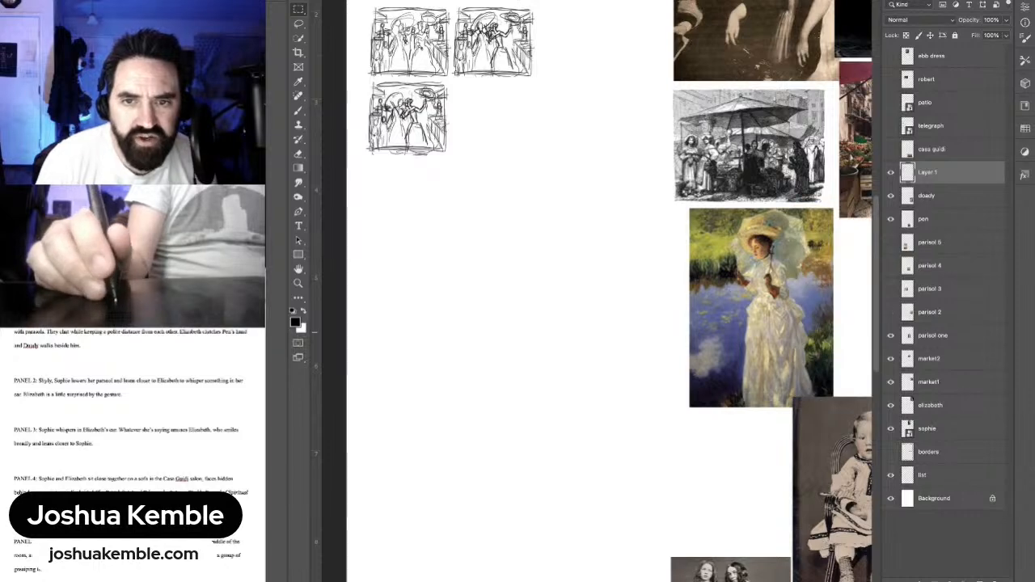
left_click_drag(890, 234, 890, 195)
left_click(891, 335)
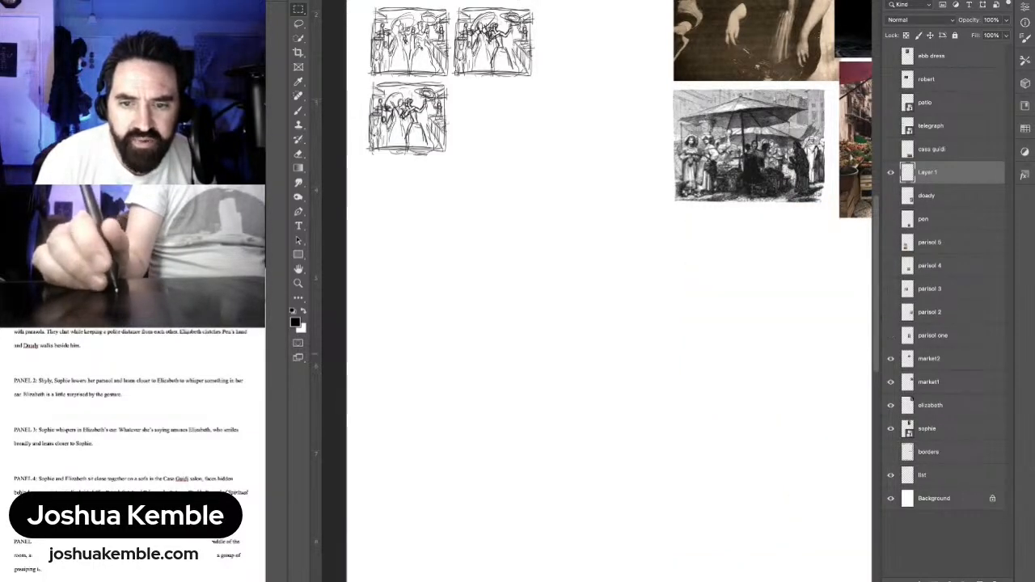
Step: Hide the market2 and market1 reference layers
left_click(890, 359)
left_click(891, 359)
left_click(890, 359)
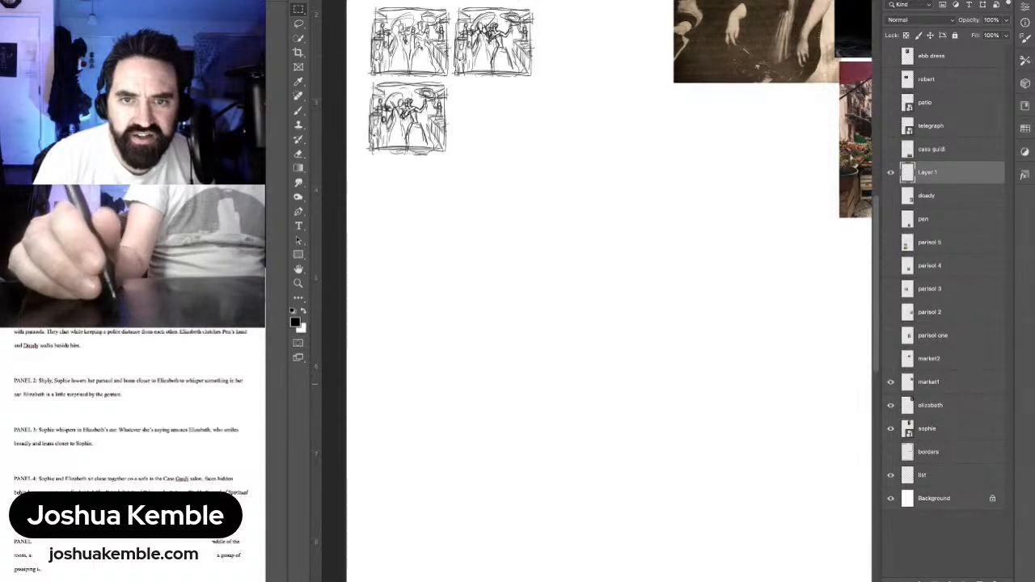
left_click(891, 382)
Step: Show the casa guidi layer and move its room photo up the page to just beneath the portrait references
left_click(891, 148)
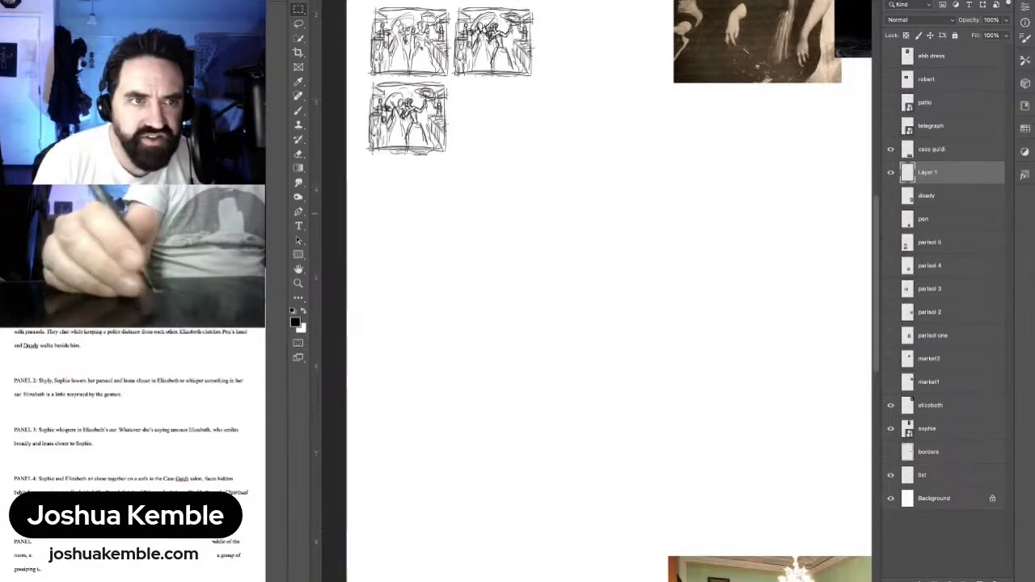
left_click_drag(696, 245, 614, 174)
left_click_drag(732, 180, 677, 180)
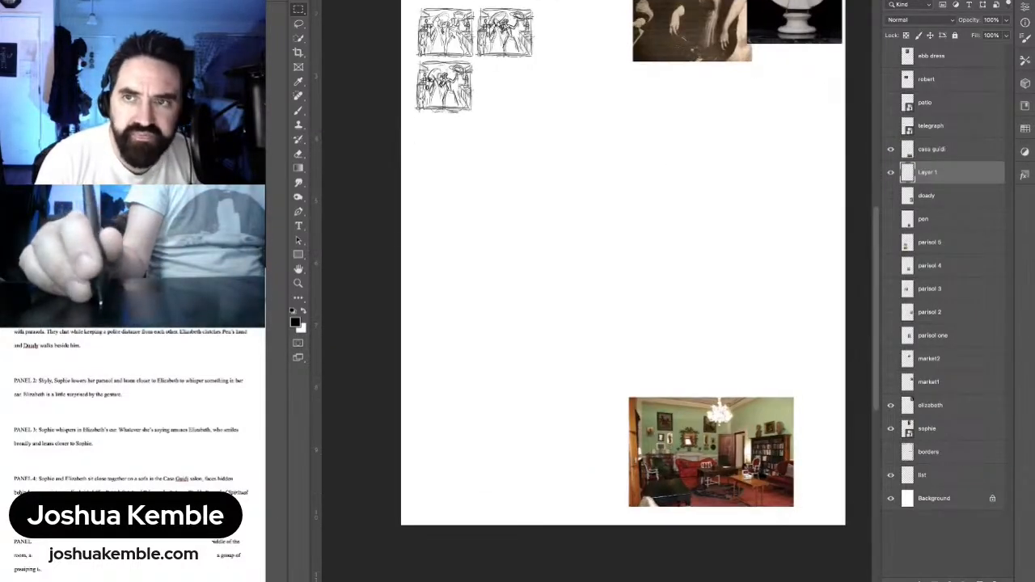
left_click(933, 150)
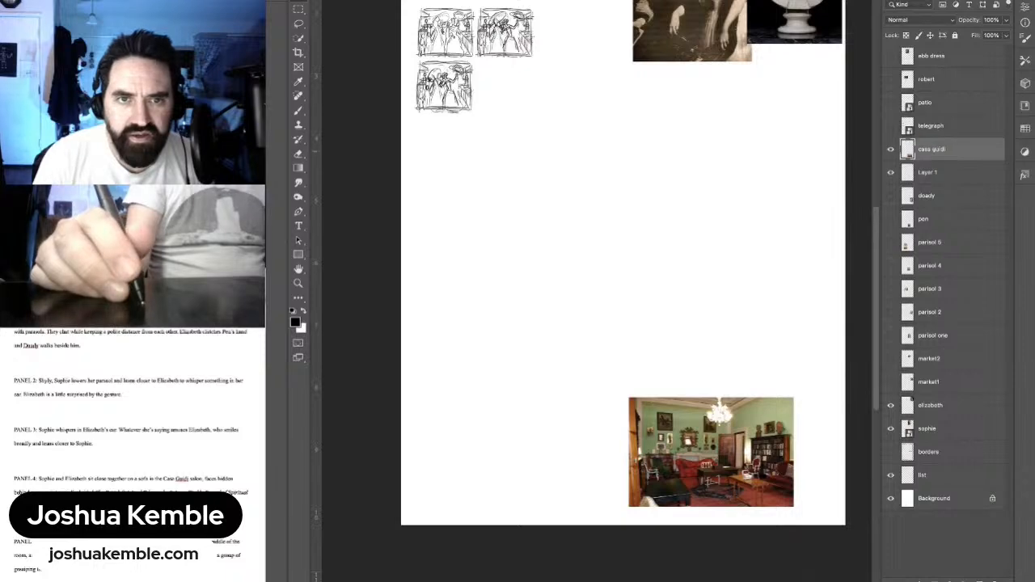
left_click_drag(712, 453, 690, 296)
left_click_drag(438, 245, 518, 251)
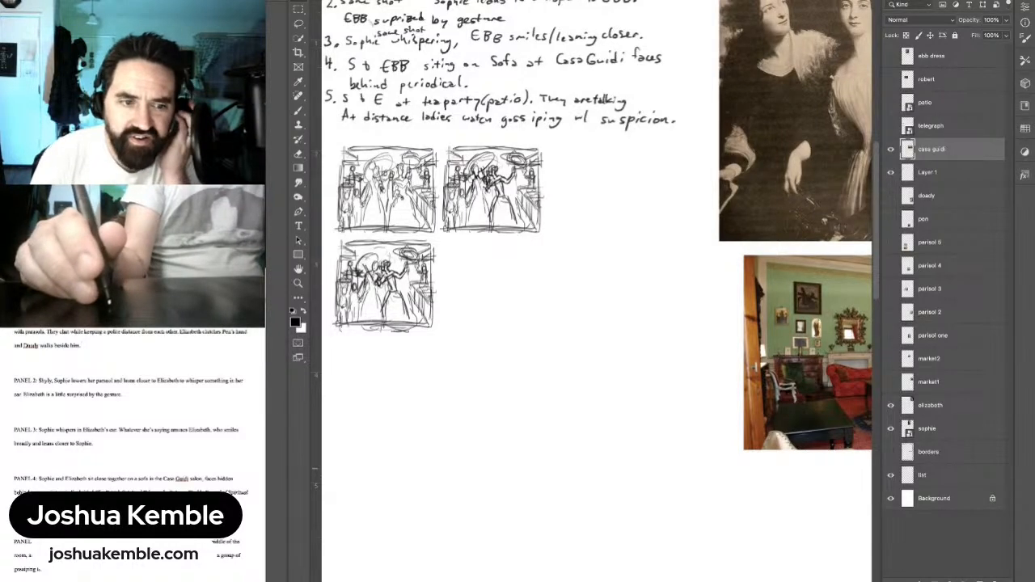
Step: Show the telegraph layer, place it below Layer 1 in the stack and move the periodical page beneath the casa guidi photo
left_click(890, 127)
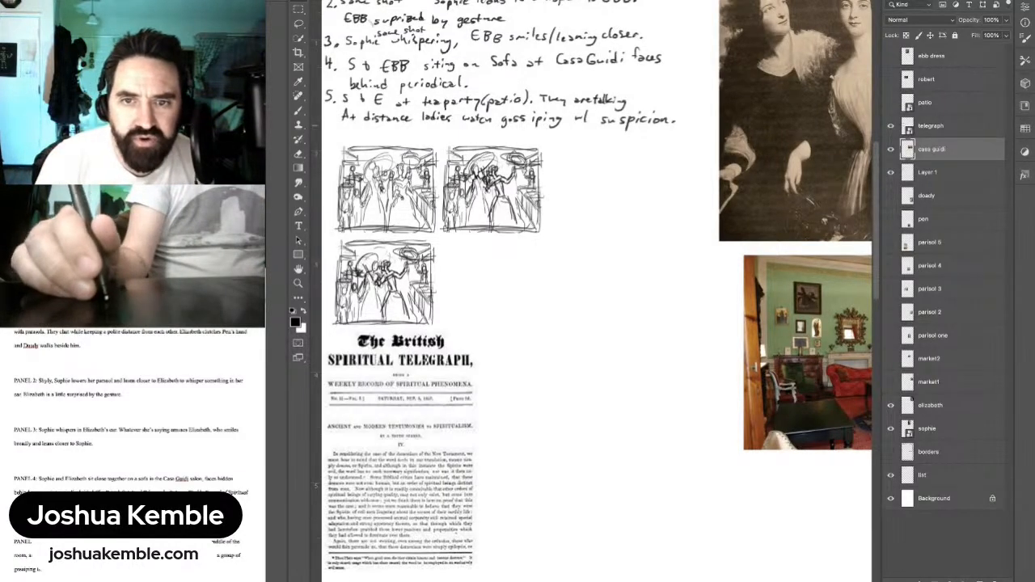
left_click_drag(931, 127, 931, 185)
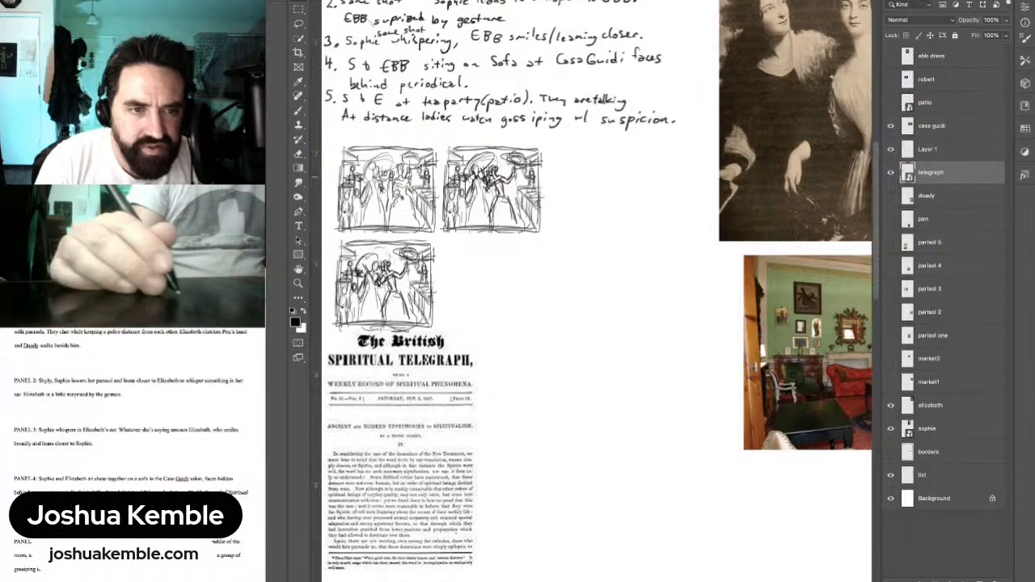
key("ctrl+0")
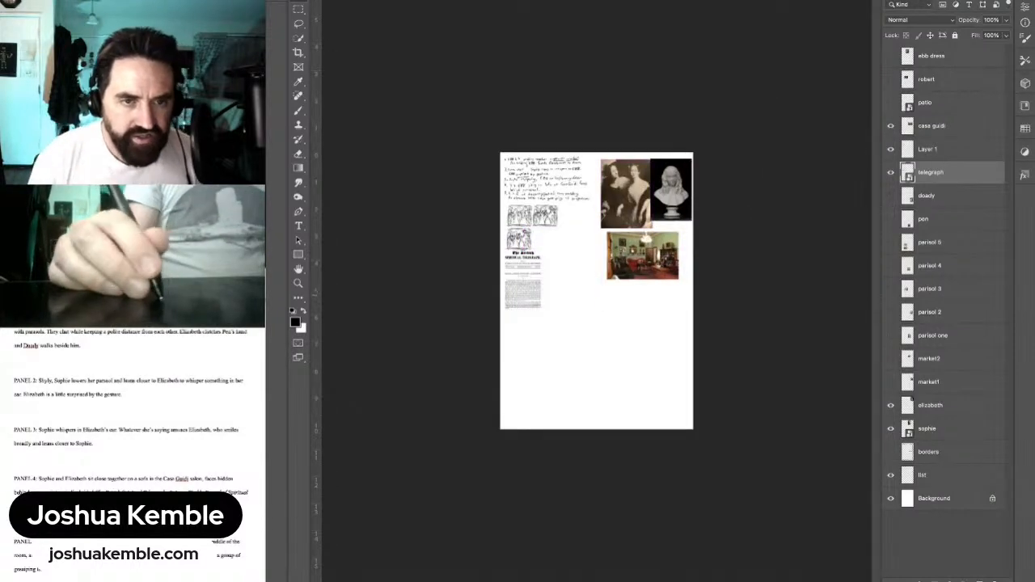
left_click_drag(523, 280, 623, 314)
left_click_drag(606, 217, 649, 217)
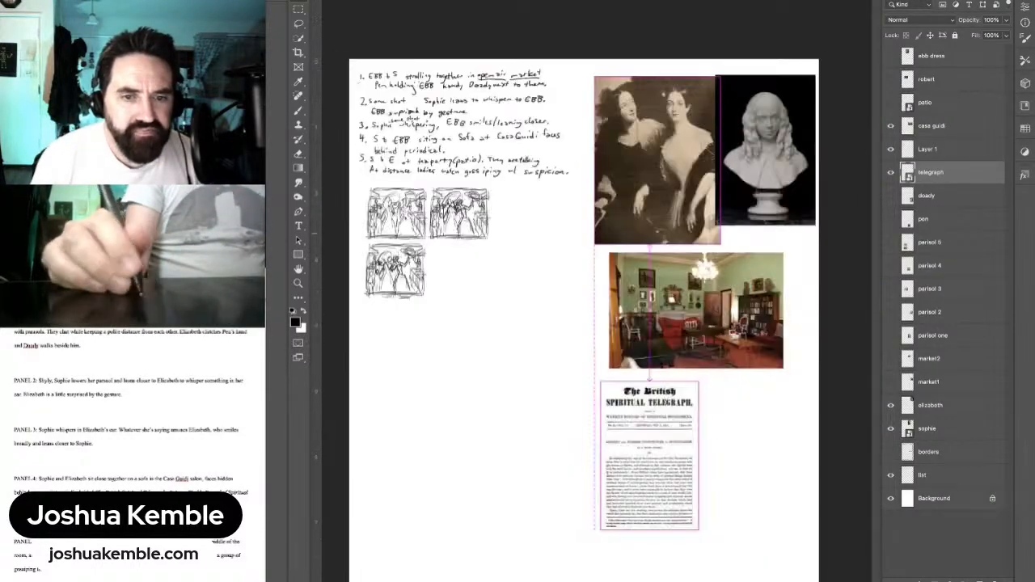
Step: Move the telegraph page below the thumbnails and bring the casa guidi photo closer to them, overlapping the page's edge
key("super+plus")
key("super+plus")
left_click_drag(599, 307, 719, 364)
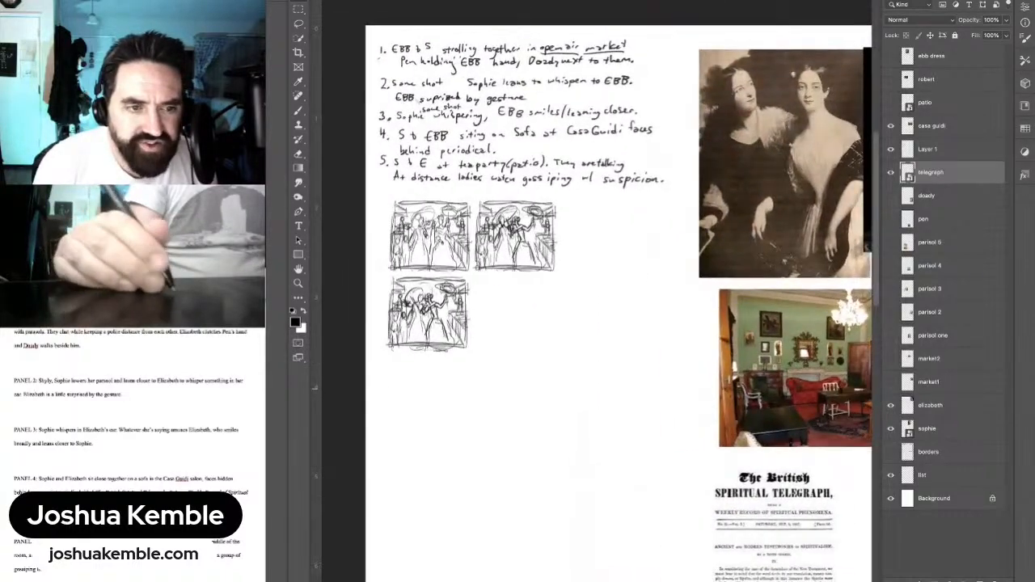
mouse_move(768, 526)
left_mouse_down()
mouse_move(698, 472)
mouse_move(550, 426)
left_mouse_up()
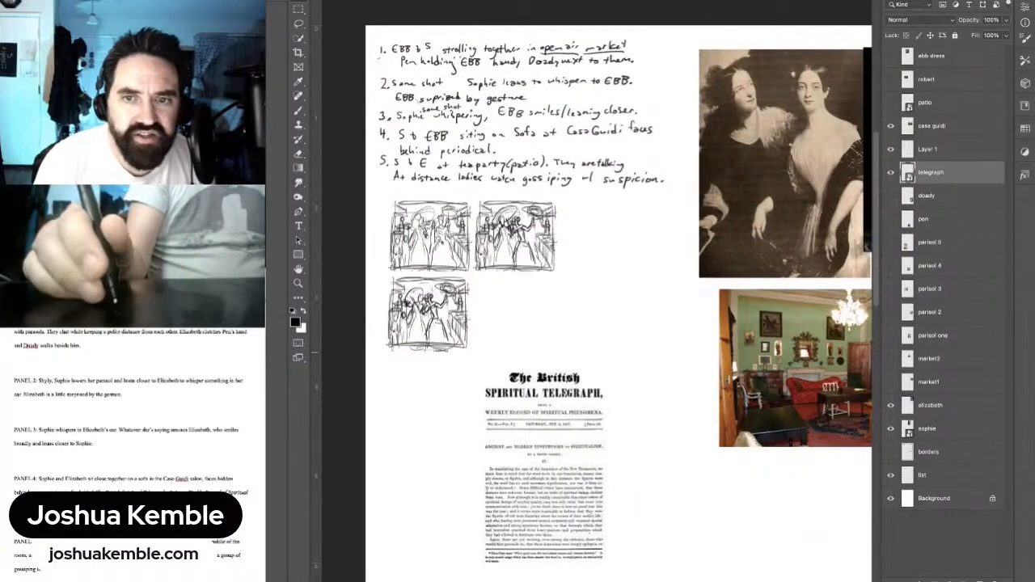
key("super+plus")
left_click_drag(566, 389, 554, 311)
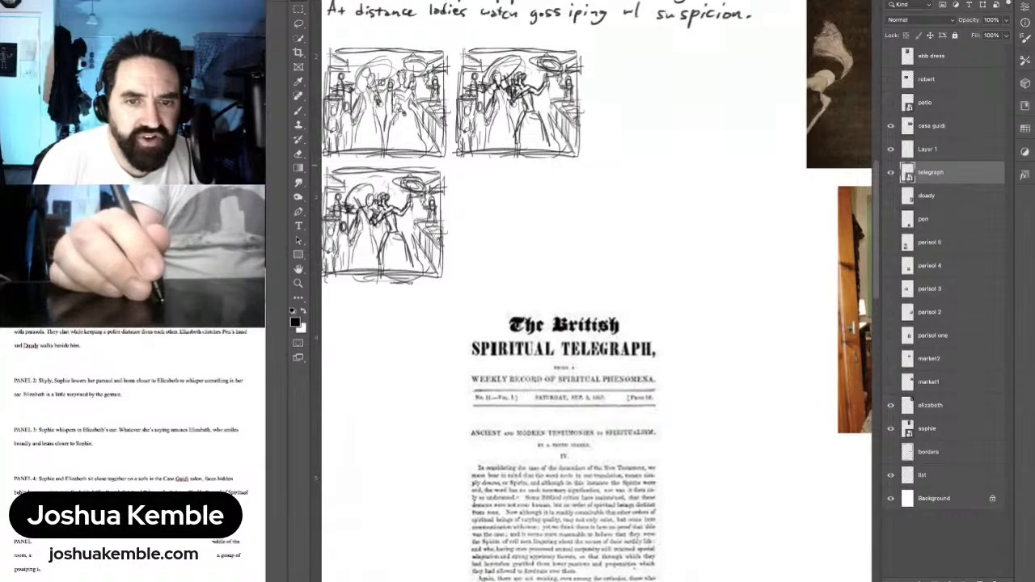
mouse_move(855, 312)
left_mouse_down()
mouse_move(673, 294)
mouse_move(702, 323)
left_mouse_up()
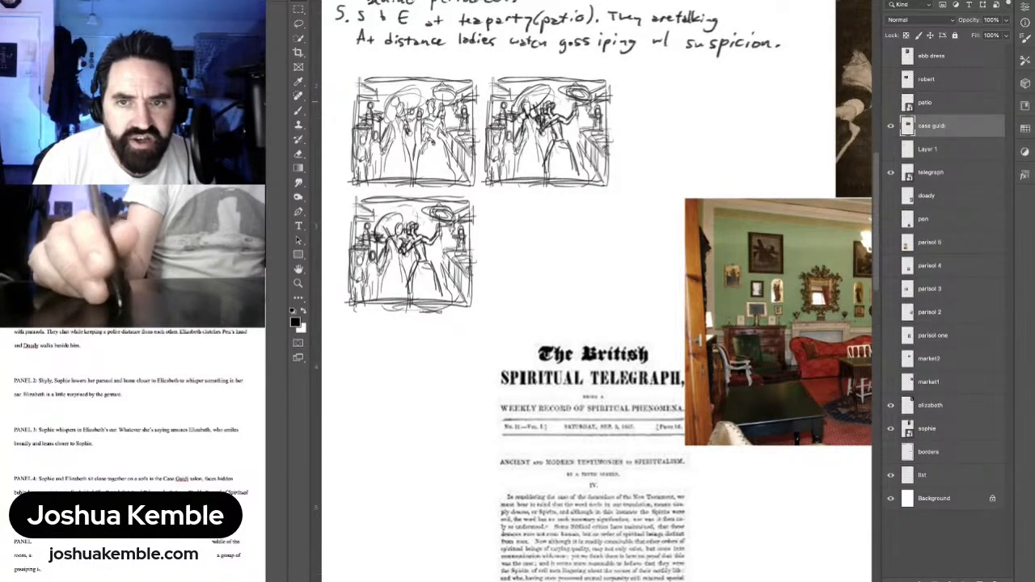
Step: Place Layer 1 above the casa guidi layer, keep it visible and rename it "thumb"
left_click(890, 149)
left_click_drag(929, 149, 928, 116)
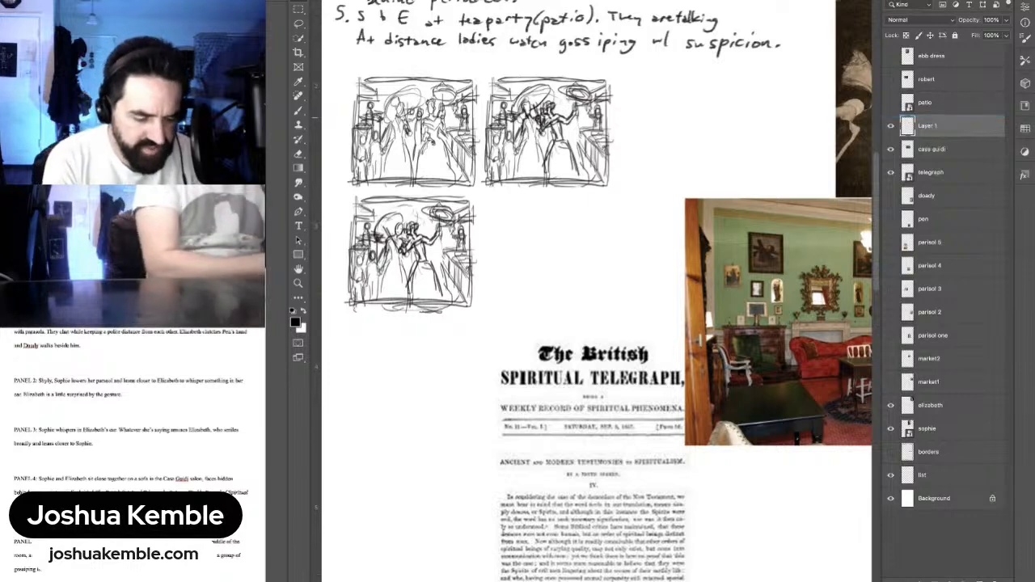
type("thumb")
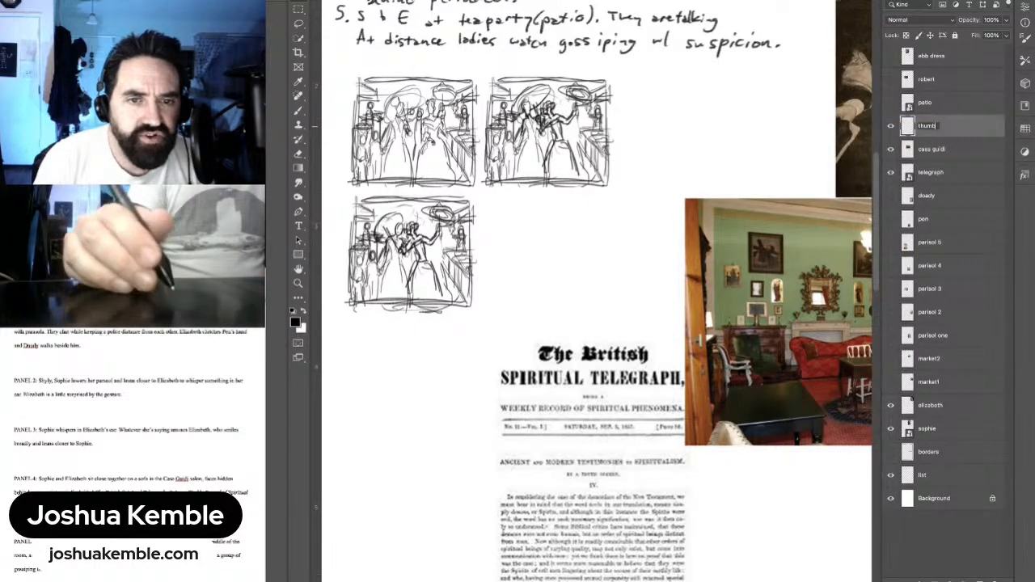
key("Return")
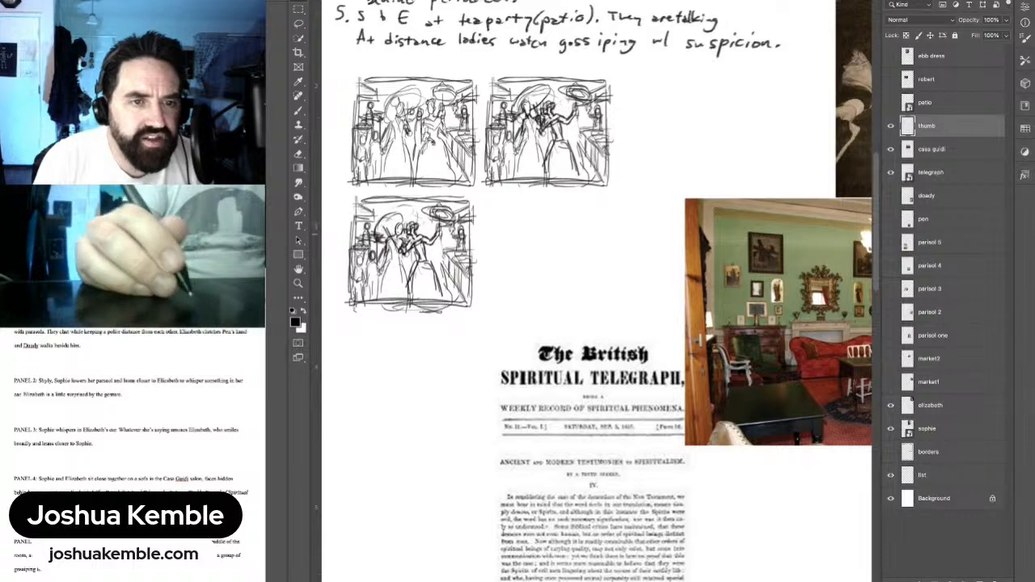
Step: Sketch the first woman's head and arms holding up an open periodical in the empty fourth panel area
key("b")
key("ctrl+plus")
key("ctrl+plus")
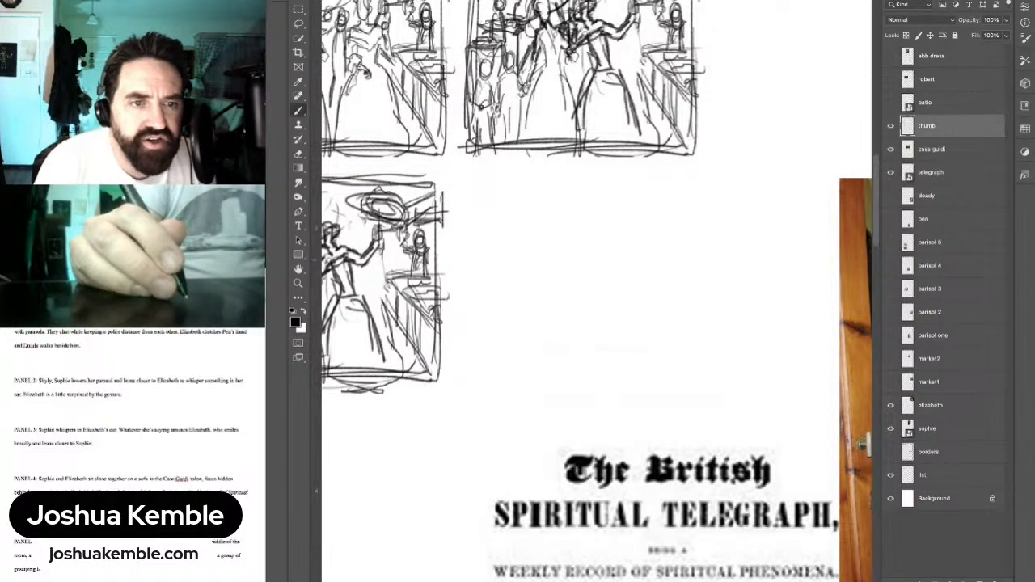
scroll(528, 251, "up", 3)
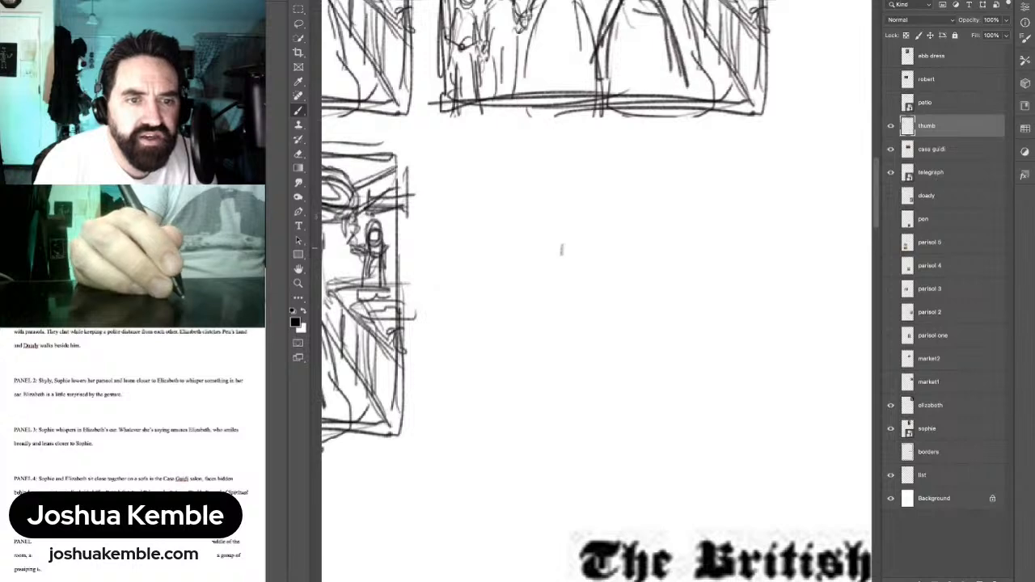
mouse_move(564, 253)
left_mouse_down()
mouse_move(569, 275)
mouse_move(576, 245)
mouse_move(583, 272)
mouse_move(553, 269)
mouse_move(552, 293)
mouse_move(600, 294)
mouse_move(592, 275)
mouse_move(633, 254)
mouse_move(619, 296)
left_mouse_up()
left_click_drag(629, 257, 626, 305)
mouse_move(592, 275)
left_mouse_down()
mouse_move(591, 303)
mouse_move(652, 288)
left_mouse_up()
mouse_move(622, 255)
left_mouse_down()
mouse_move(652, 244)
mouse_move(642, 249)
left_mouse_up()
left_click_drag(654, 244, 645, 291)
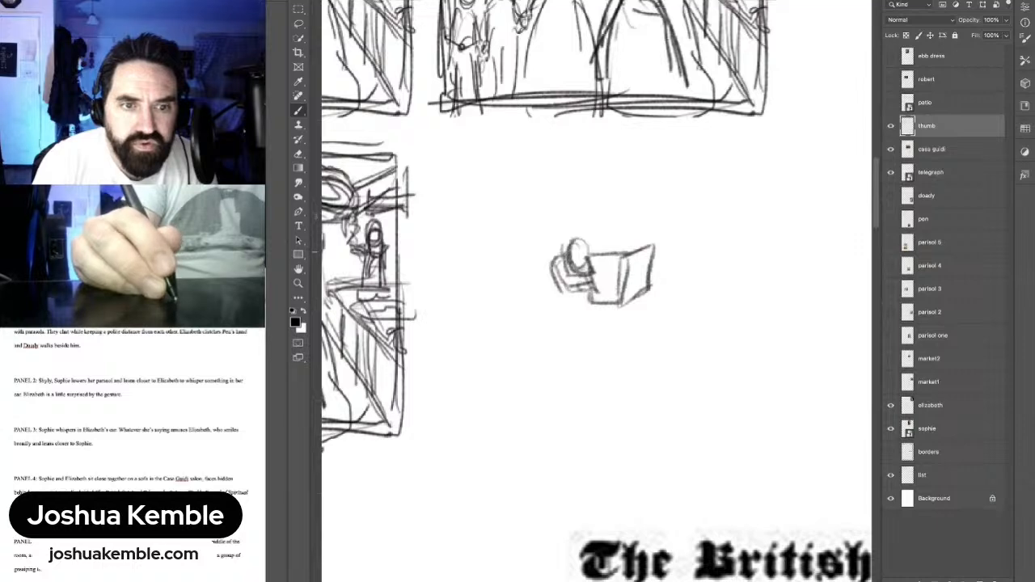
Step: Sketch the two women's seated bodies behind the periodical, with bent knees, long skirts and hems along the floor
mouse_move(607, 252)
left_mouse_down()
mouse_move(624, 234)
mouse_move(646, 277)
mouse_move(661, 272)
mouse_move(534, 299)
left_mouse_up()
mouse_move(566, 249)
left_mouse_down()
mouse_move(537, 298)
mouse_move(591, 297)
mouse_move(529, 311)
mouse_move(582, 341)
left_mouse_up()
mouse_move(572, 304)
left_mouse_down()
mouse_move(618, 334)
mouse_move(607, 382)
left_mouse_up()
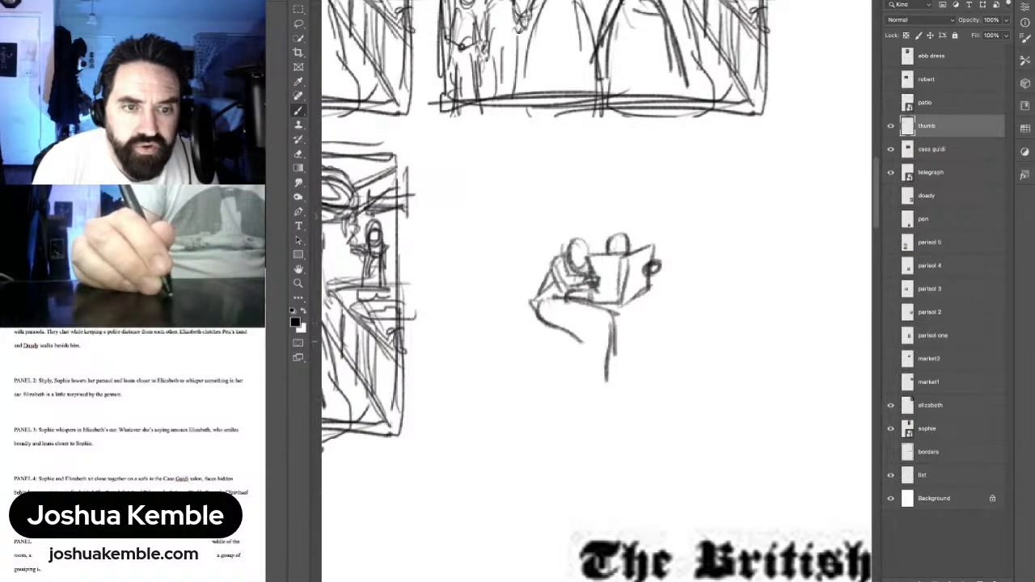
left_click_drag(573, 329, 539, 384)
mouse_move(642, 312)
left_mouse_down()
mouse_move(606, 317)
mouse_move(616, 327)
mouse_move(644, 321)
left_mouse_up()
mouse_move(638, 298)
left_mouse_down()
mouse_move(651, 322)
mouse_move(642, 308)
left_mouse_up()
mouse_move(643, 316)
left_mouse_down()
mouse_move(664, 384)
mouse_move(639, 377)
mouse_move(676, 377)
left_mouse_up()
left_click_drag(621, 378, 664, 382)
left_click_drag(529, 380, 593, 381)
Step: Sketch a sofa around the seated women in the fourth panel, with a seat line, backrest and rolled armrests at both ends
mouse_move(535, 329)
left_mouse_down()
mouse_move(481, 331)
mouse_move(528, 328)
left_mouse_up()
left_click_drag(531, 323, 505, 327)
mouse_move(639, 316)
left_mouse_down()
mouse_move(601, 318)
mouse_move(571, 300)
mouse_move(581, 307)
left_mouse_up()
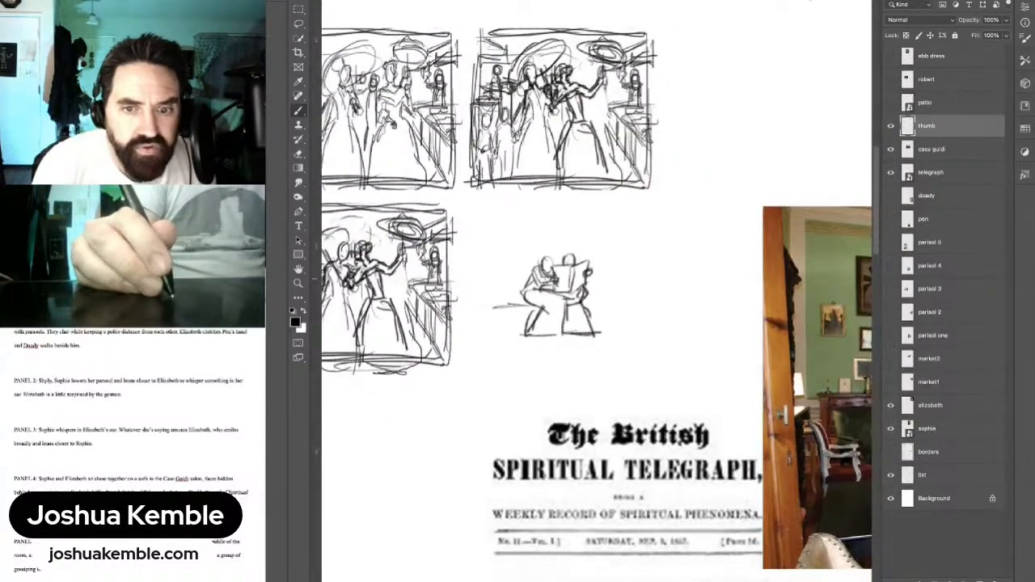
mouse_move(647, 324)
left_mouse_down()
mouse_move(504, 258)
mouse_move(516, 254)
mouse_move(509, 246)
left_mouse_up()
scroll(529, 253, "down", 3)
mouse_move(427, 249)
left_mouse_down()
mouse_move(450, 248)
mouse_move(431, 255)
left_mouse_up()
mouse_move(420, 240)
left_mouse_down()
mouse_move(430, 234)
mouse_move(416, 261)
mouse_move(423, 271)
mouse_move(450, 274)
mouse_move(524, 267)
mouse_move(513, 271)
mouse_move(521, 238)
left_mouse_up()
left_click_drag(522, 238, 511, 256)
left_click_drag(531, 233, 503, 234)
left_click_drag(508, 233, 501, 252)
mouse_move(508, 234)
left_mouse_down()
mouse_move(500, 253)
mouse_move(509, 241)
left_mouse_up()
mouse_move(501, 231)
left_mouse_down()
mouse_move(511, 225)
mouse_move(493, 228)
mouse_move(503, 245)
left_mouse_up()
mouse_move(499, 237)
left_mouse_down()
mouse_move(498, 250)
mouse_move(442, 225)
mouse_move(429, 237)
mouse_move(445, 239)
left_mouse_up()
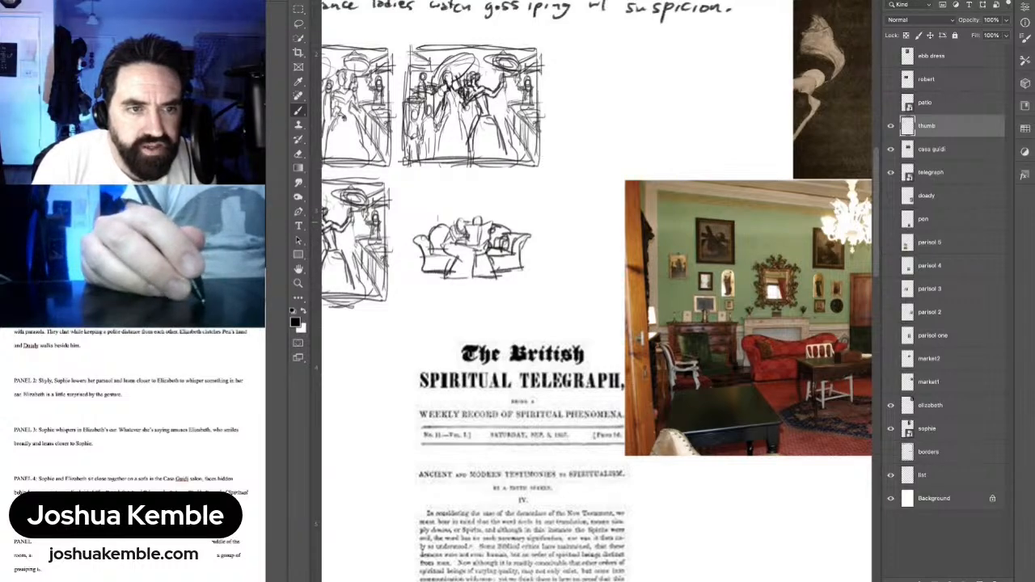
Step: Sketch a mantelpiece with ornaments behind the sofa and a long low table with legs in front of its right end
mouse_move(438, 226)
left_mouse_down()
mouse_move(456, 212)
mouse_move(487, 226)
mouse_move(432, 207)
mouse_move(436, 230)
mouse_move(437, 197)
mouse_move(482, 197)
mouse_move(484, 205)
mouse_move(449, 193)
mouse_move(476, 202)
left_mouse_up()
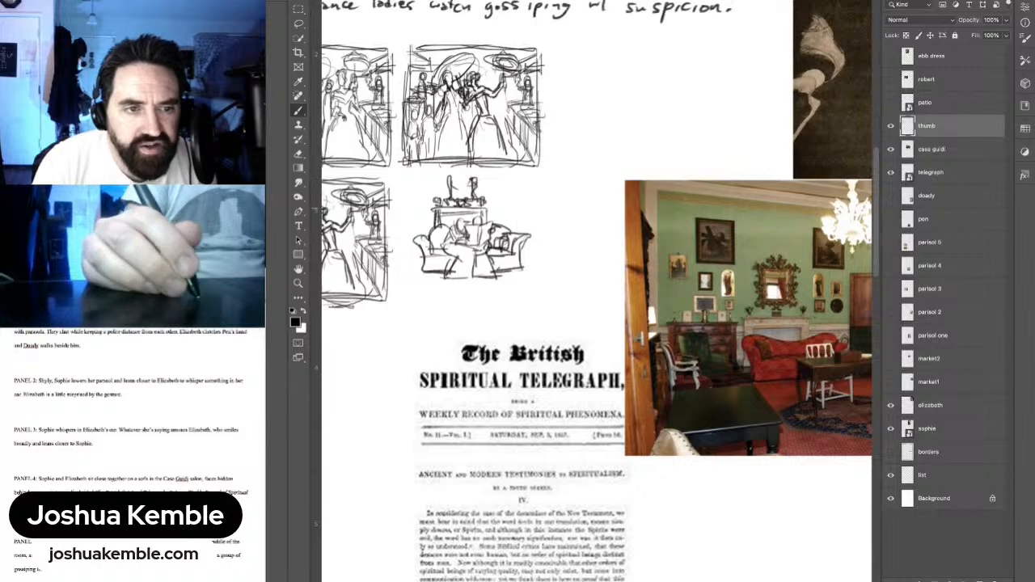
scroll(597, 291, "right", 2)
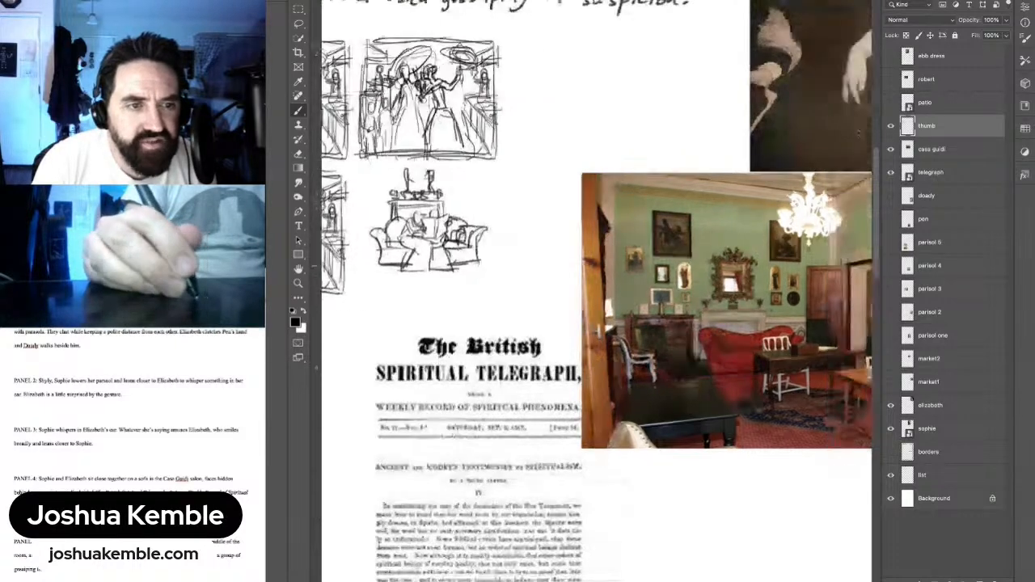
left_click_drag(428, 259, 495, 257)
mouse_move(425, 274)
left_mouse_down()
mouse_move(505, 259)
mouse_move(445, 285)
mouse_move(503, 278)
left_mouse_up()
left_click_drag(445, 286, 500, 280)
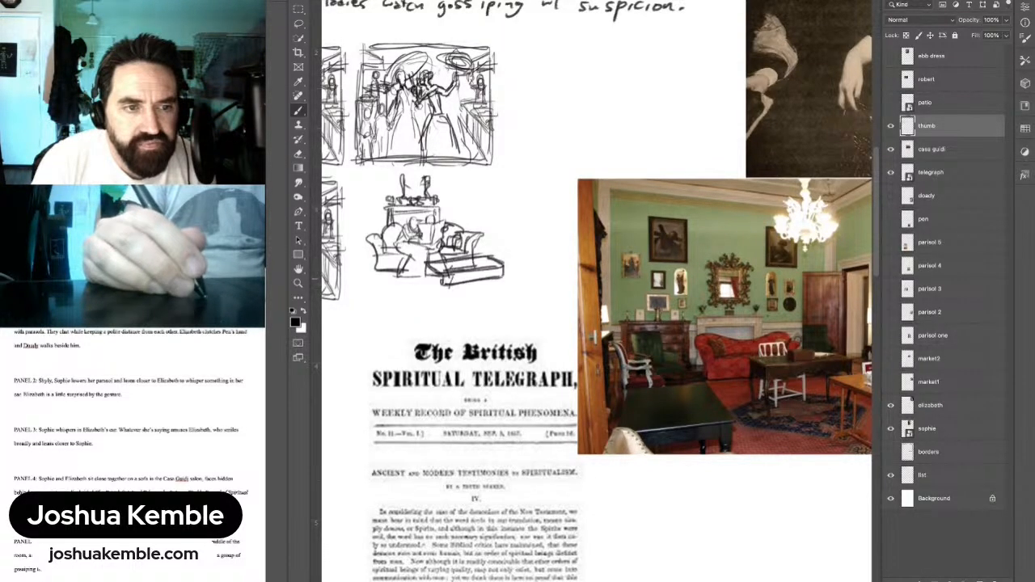
left_click_drag(436, 283, 442, 292)
mouse_move(443, 281)
left_mouse_down()
mouse_move(445, 295)
mouse_move(430, 288)
mouse_move(440, 284)
left_mouse_up()
mouse_move(427, 282)
left_mouse_down()
mouse_move(444, 290)
mouse_move(427, 294)
mouse_move(512, 297)
mouse_move(431, 280)
mouse_move(439, 274)
mouse_move(442, 295)
left_mouse_up()
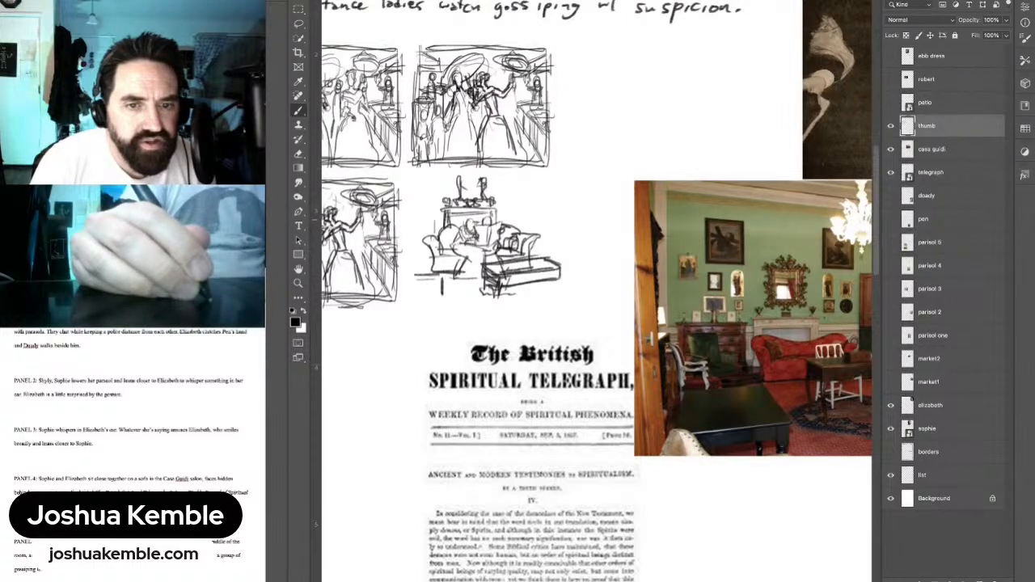
Step: Sketch wall shelves holding an ornament at the fourth panel's left edge and horizontal ledge lines behind the sofa's right side
mouse_move(434, 221)
left_mouse_down()
mouse_move(435, 235)
mouse_move(434, 212)
mouse_move(419, 212)
mouse_move(438, 208)
mouse_move(433, 218)
left_mouse_up()
left_click_drag(423, 214, 427, 229)
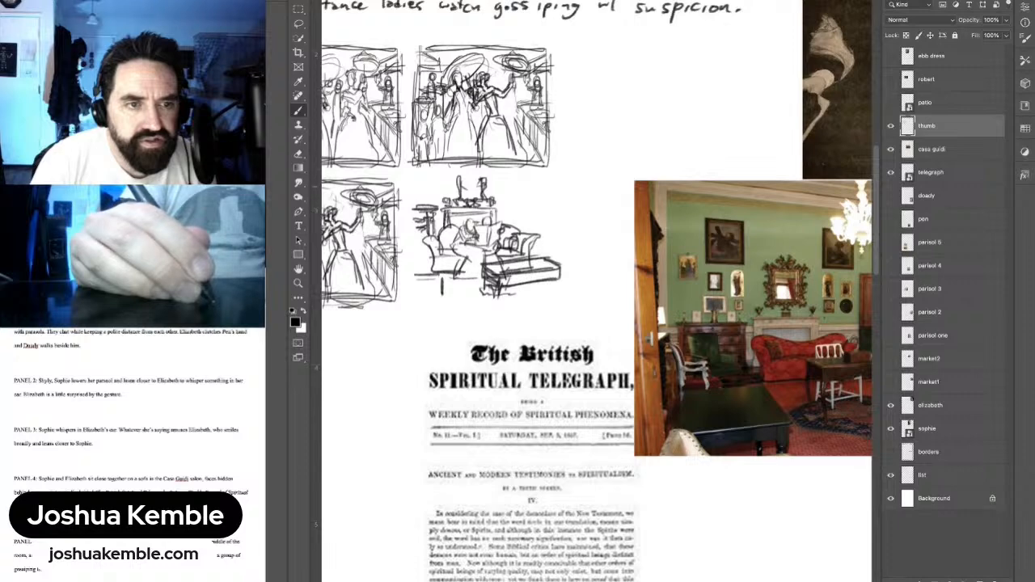
mouse_move(428, 178)
left_mouse_down()
mouse_move(423, 194)
mouse_move(434, 179)
left_mouse_up()
left_click_drag(433, 181, 431, 207)
left_click_drag(433, 206, 435, 196)
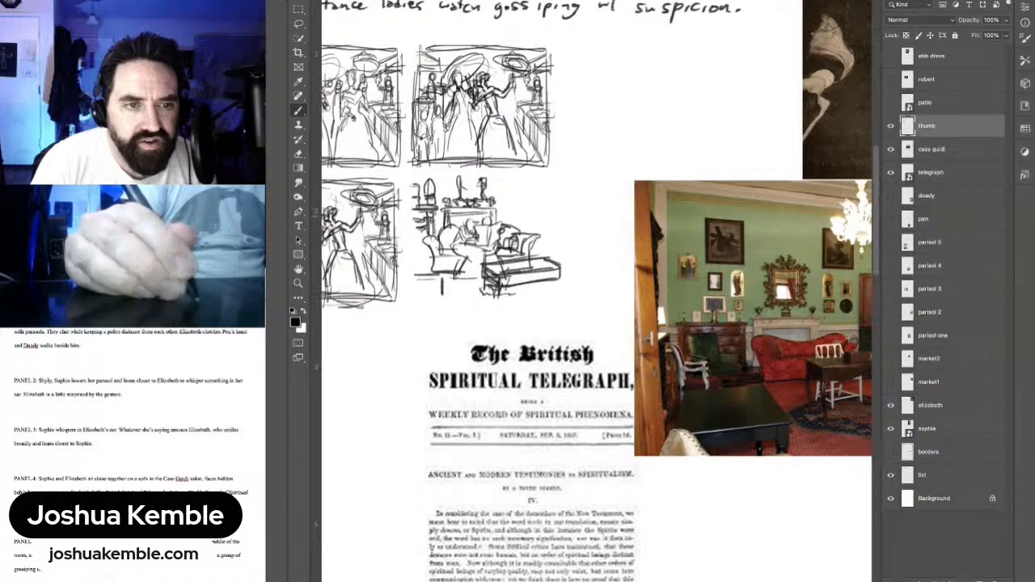
left_click_drag(505, 220, 526, 215)
mouse_move(492, 214)
left_mouse_down()
mouse_move(534, 209)
mouse_move(534, 219)
left_mouse_up()
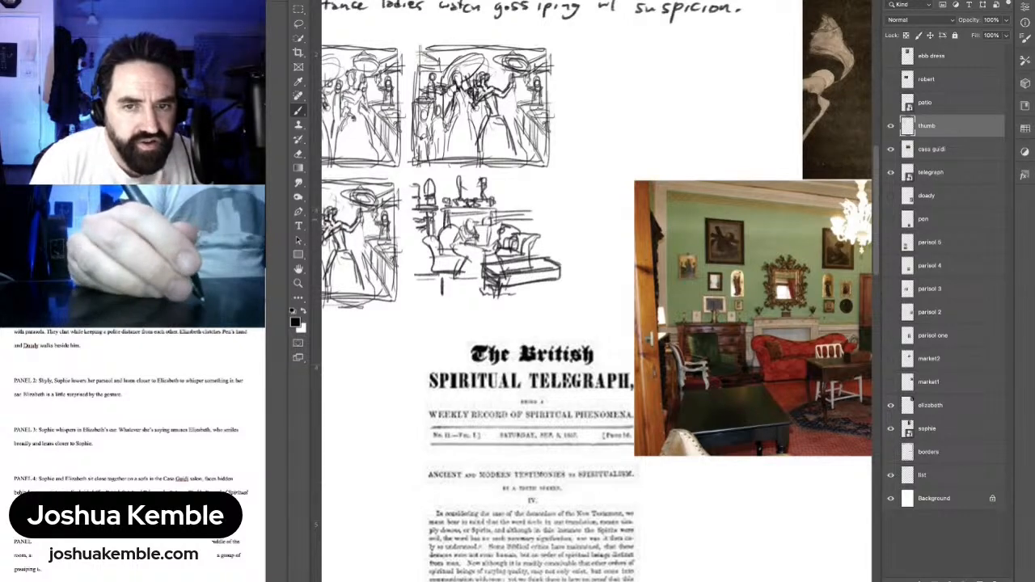
Step: Sketch a tall door frame with upright posts and an angled cornice along the right side of the fourth panel
scroll(598, 292, "up", 2)
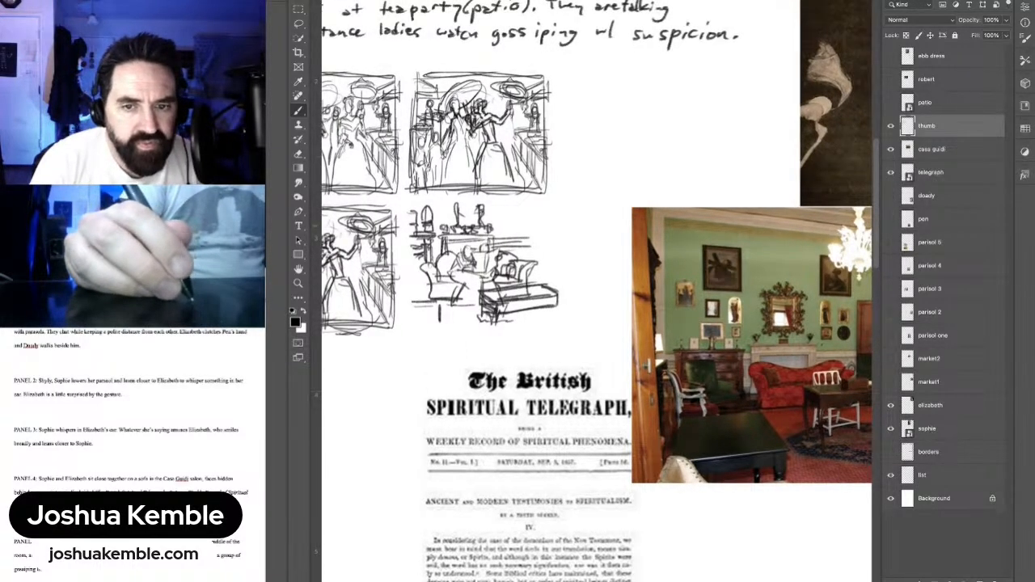
scroll(599, 292, "right", 3)
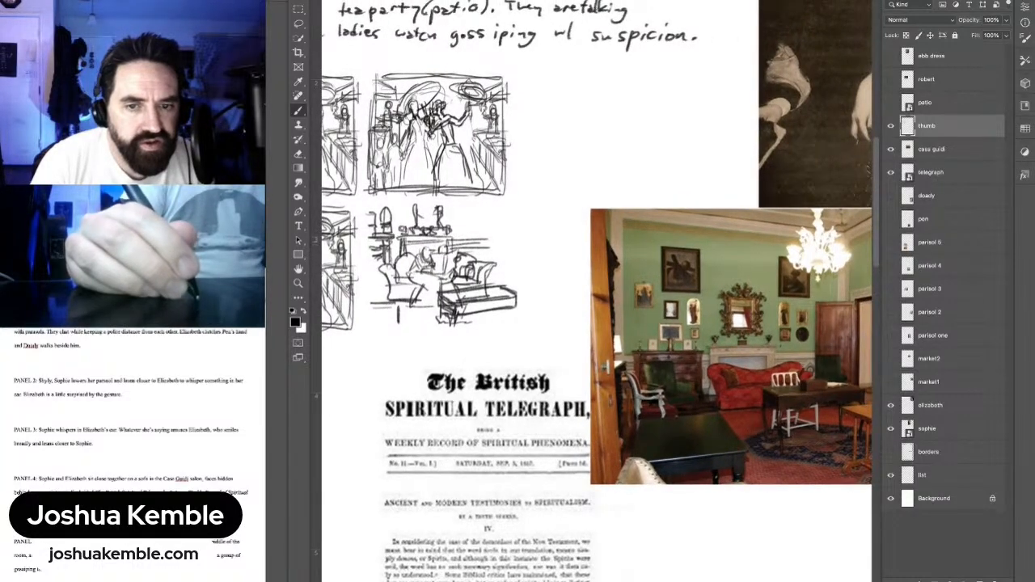
left_click_drag(484, 228, 481, 253)
left_click_drag(482, 249, 482, 262)
mouse_move(482, 223)
left_mouse_down()
mouse_move(482, 260)
mouse_move(506, 272)
left_mouse_up()
left_click_drag(490, 280, 504, 278)
left_click_drag(495, 280, 506, 282)
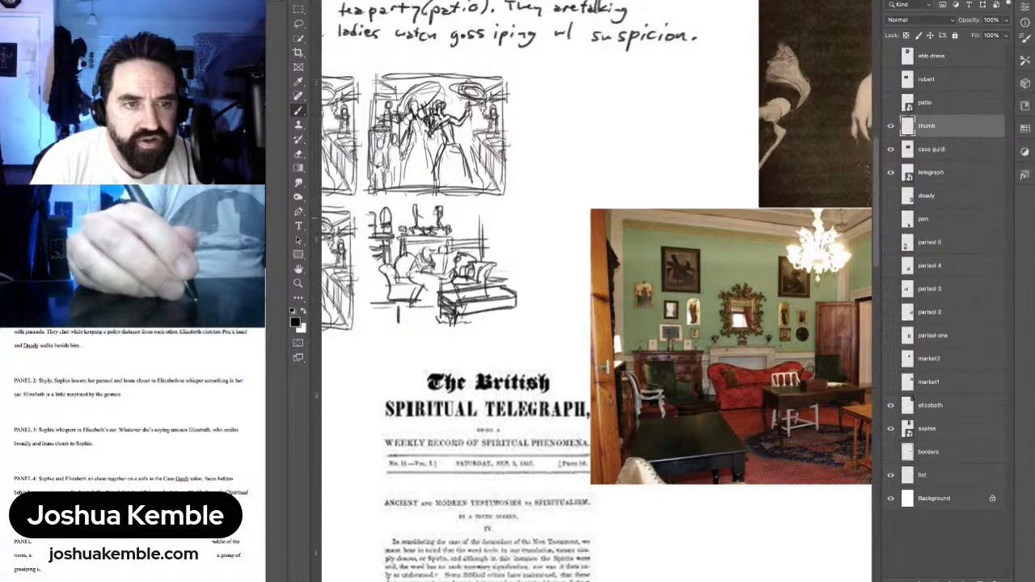
mouse_move(477, 216)
left_mouse_down()
mouse_move(513, 211)
mouse_move(500, 210)
mouse_move(512, 269)
left_mouse_up()
left_click_drag(513, 212, 513, 288)
left_click_drag(512, 233, 512, 272)
left_click_drag(487, 212, 489, 275)
mouse_move(483, 222)
left_mouse_down()
mouse_move(483, 249)
mouse_move(516, 218)
mouse_move(506, 216)
left_mouse_up()
mouse_move(508, 214)
left_mouse_down()
mouse_move(508, 278)
mouse_move(532, 192)
mouse_move(527, 202)
left_mouse_up()
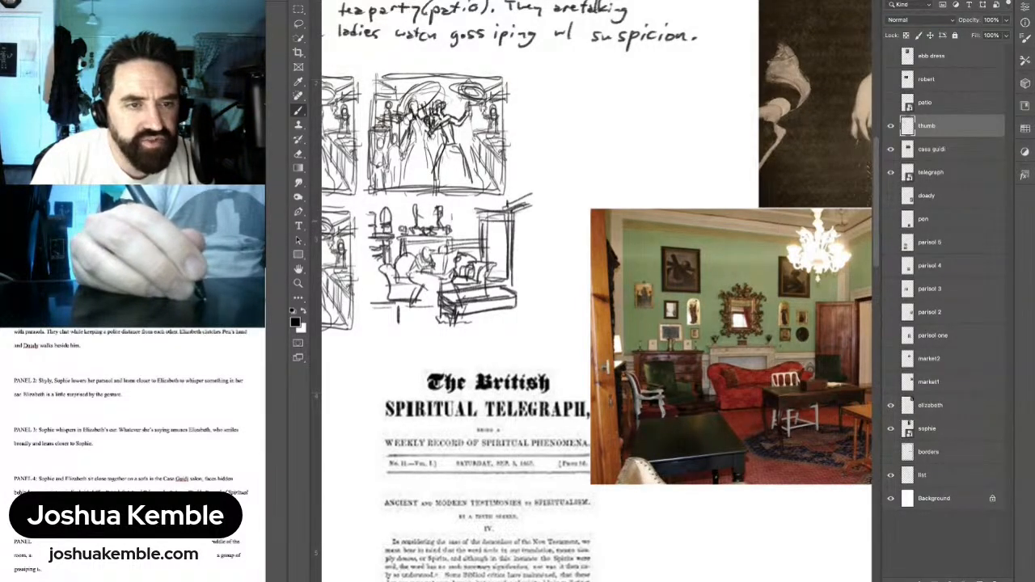
Step: Add small ornaments on the ledge between the mantelpiece and the door frame
left_click_drag(451, 220, 461, 226)
mouse_move(455, 224)
left_mouse_down()
mouse_move(455, 236)
mouse_move(476, 220)
left_mouse_up()
left_click_drag(473, 209, 474, 225)
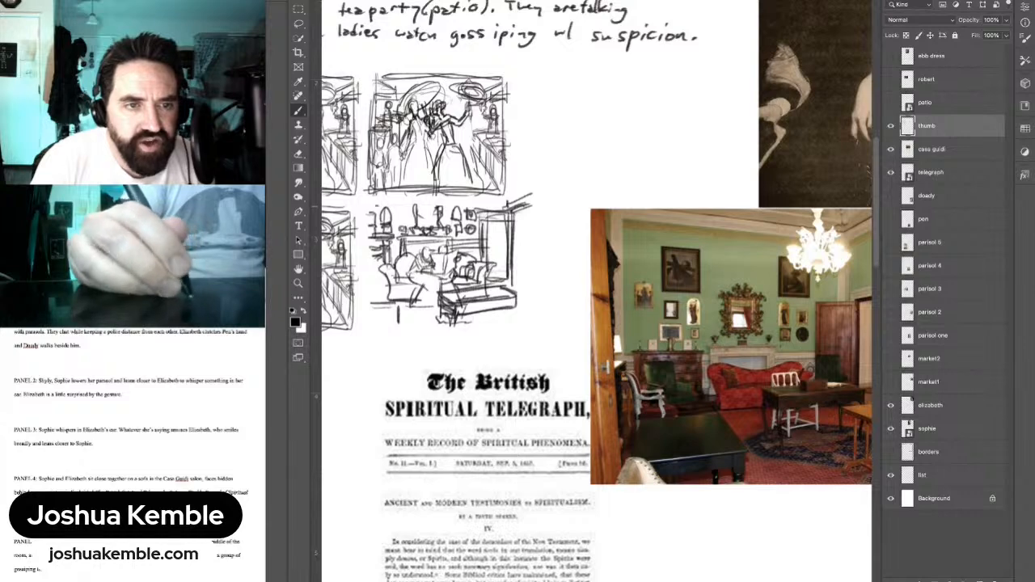
Step: Draw the fourth panel's rectangular border around the sofa scene, reinforcing all four sides with repeated strokes
mouse_move(370, 207)
left_mouse_down()
mouse_move(525, 199)
mouse_move(516, 291)
left_mouse_up()
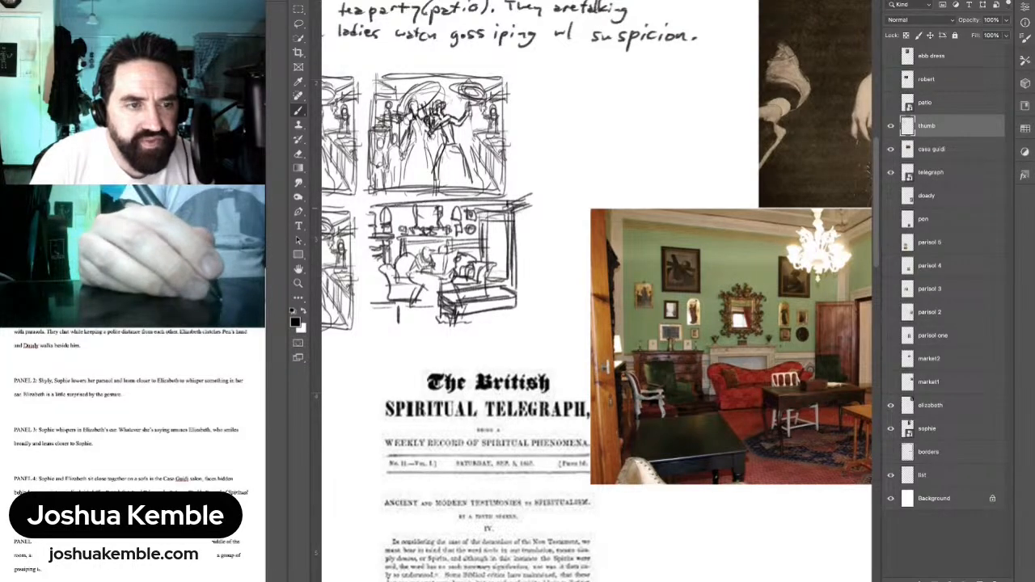
left_click_drag(510, 204, 514, 329)
left_click_drag(513, 228, 516, 323)
left_click_drag(375, 196, 369, 251)
left_click_drag(368, 210, 365, 329)
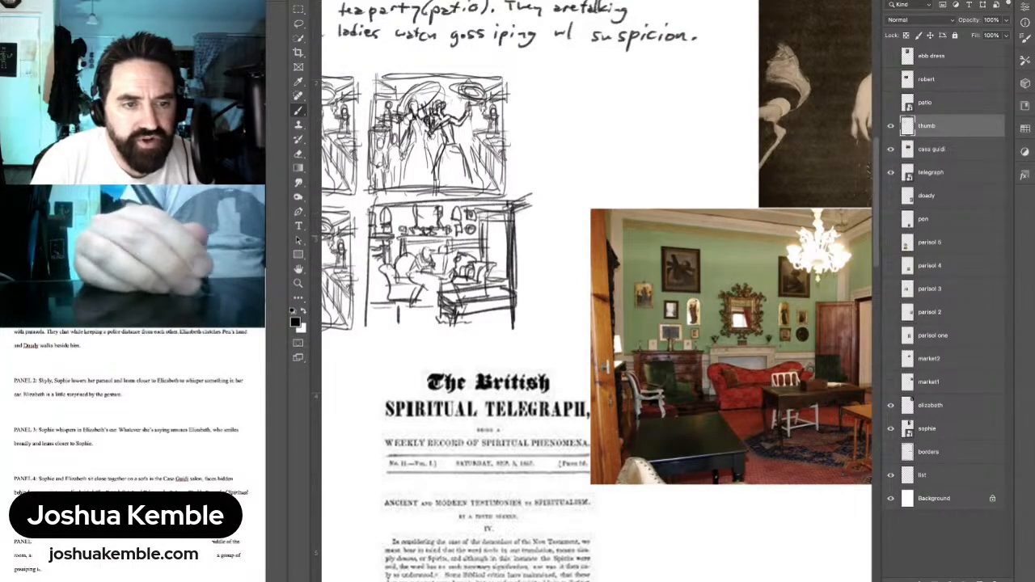
left_click_drag(369, 233, 367, 332)
left_click_drag(372, 280, 370, 330)
left_click_drag(369, 330, 430, 326)
left_click_drag(359, 331, 494, 324)
left_click_drag(372, 328, 508, 328)
left_click_drag(401, 330, 499, 326)
mouse_move(369, 282)
left_mouse_down()
mouse_move(396, 307)
mouse_move(381, 284)
left_mouse_up()
Step: Hide the casa guidi and telegraph reference layers, then show and select the patio layer
scroll(465, 259, "down", 5)
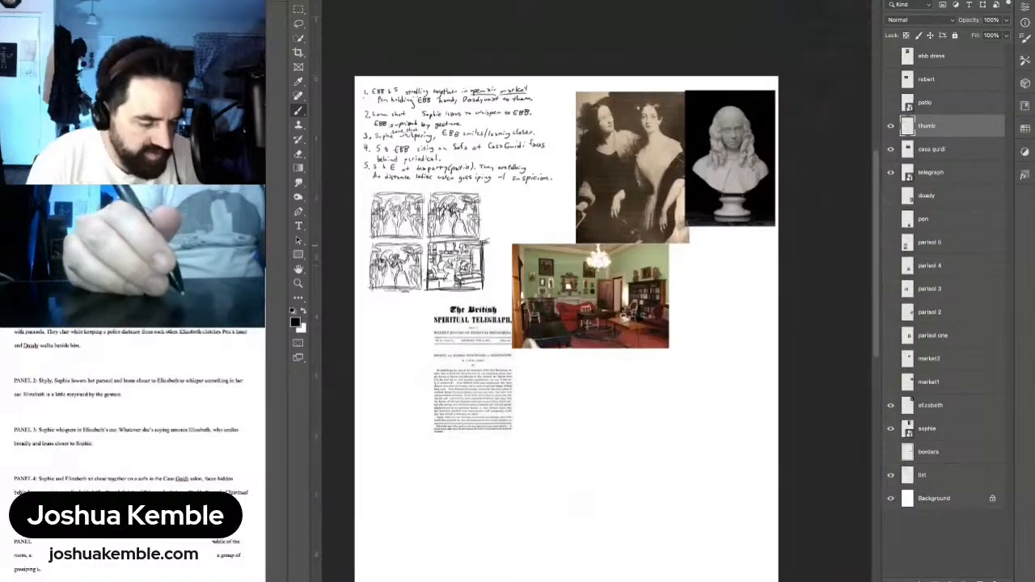
scroll(466, 249, "up", 2)
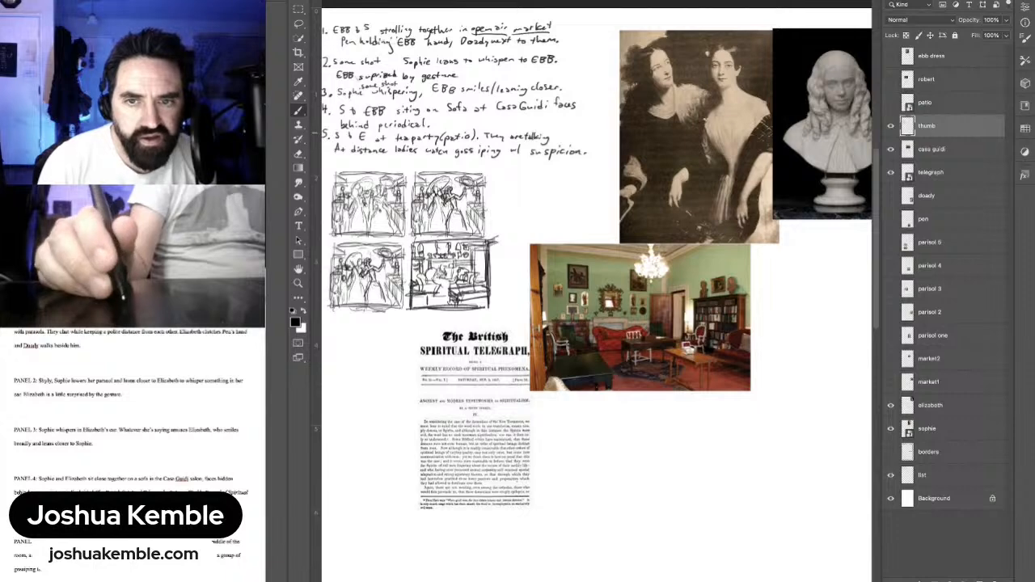
left_click(891, 149)
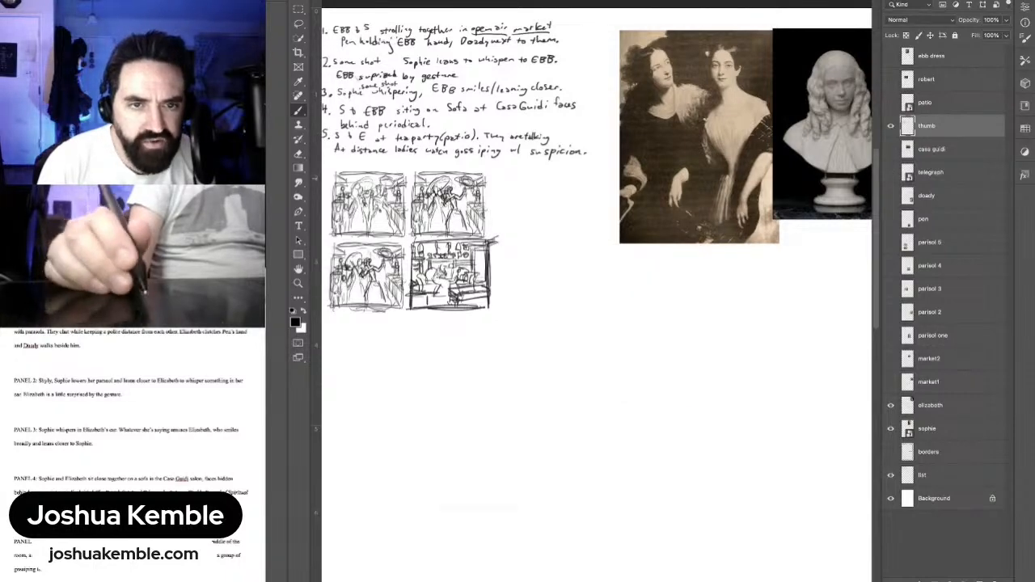
mouse_move(638, 282)
left_mouse_down()
mouse_move(657, 73)
mouse_move(599, 149)
left_mouse_up()
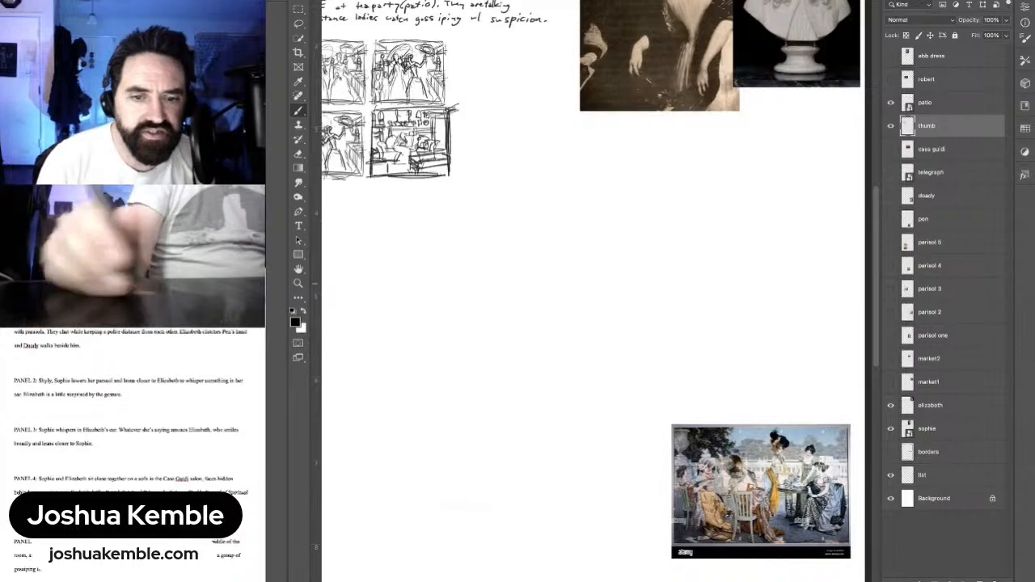
left_click(927, 102)
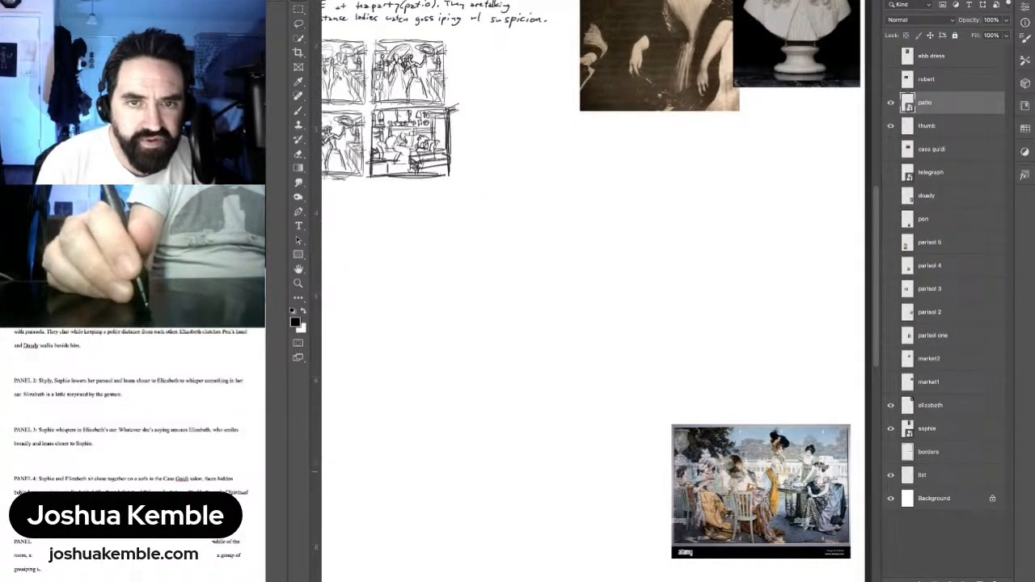
Step: Move the patio painting up the page, below the portrait reference and closer to the thumbnails
left_click_drag(760, 491, 745, 166)
key("super+plus")
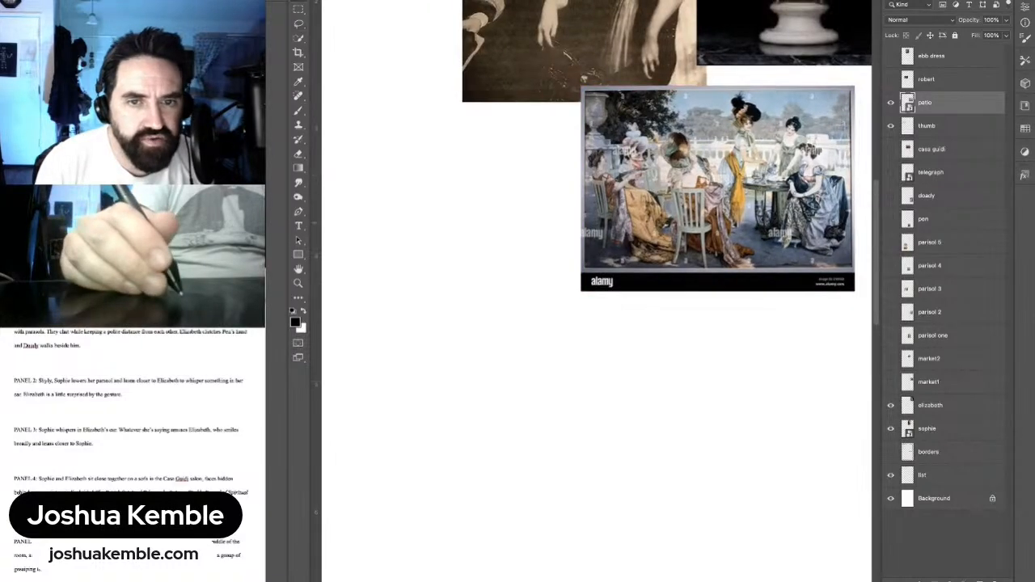
key("super+minus")
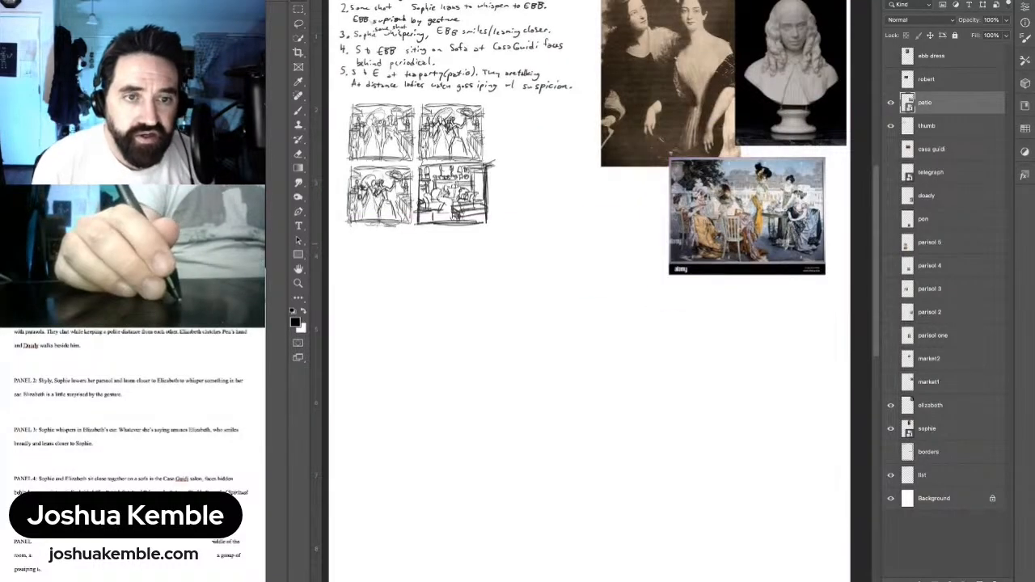
left_click_drag(747, 218, 619, 225)
left_click_drag(619, 225, 762, 256)
key("super+plus")
key("super+plus")
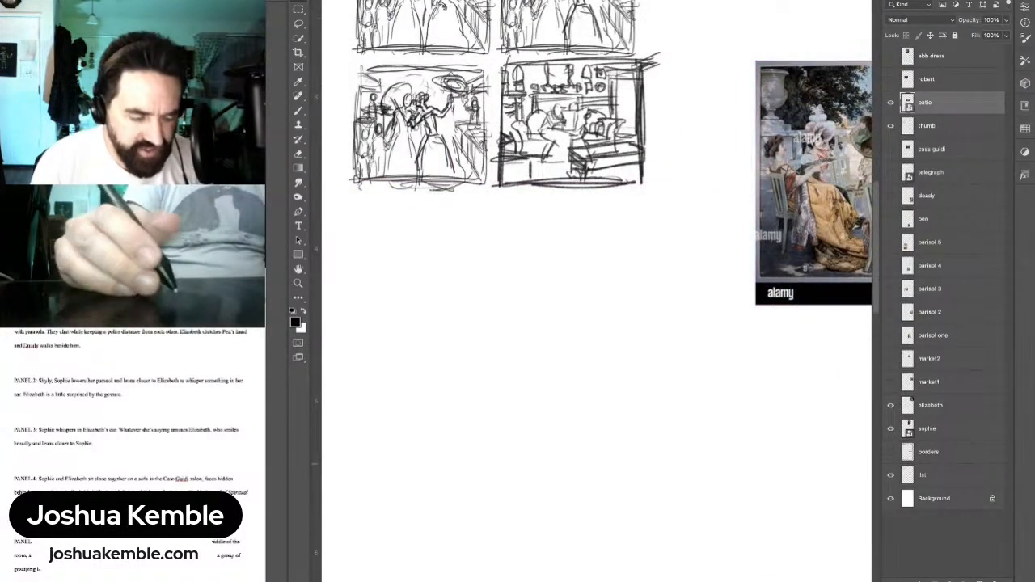
Step: Draw a wide rectangular border for the fifth panel with the brush, spanning the width beneath the third and fourth panels
key("shift+Tab")
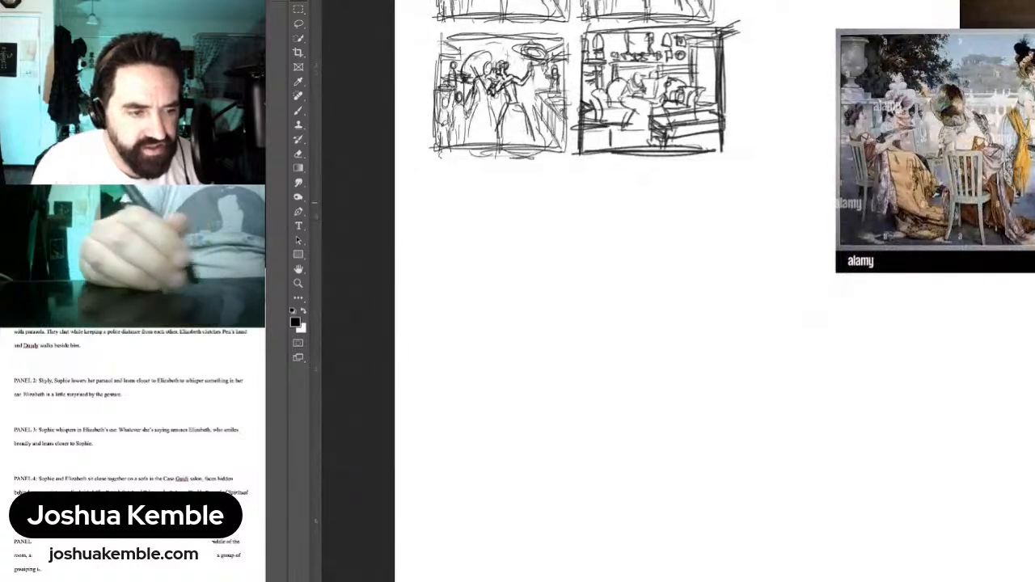
key("b")
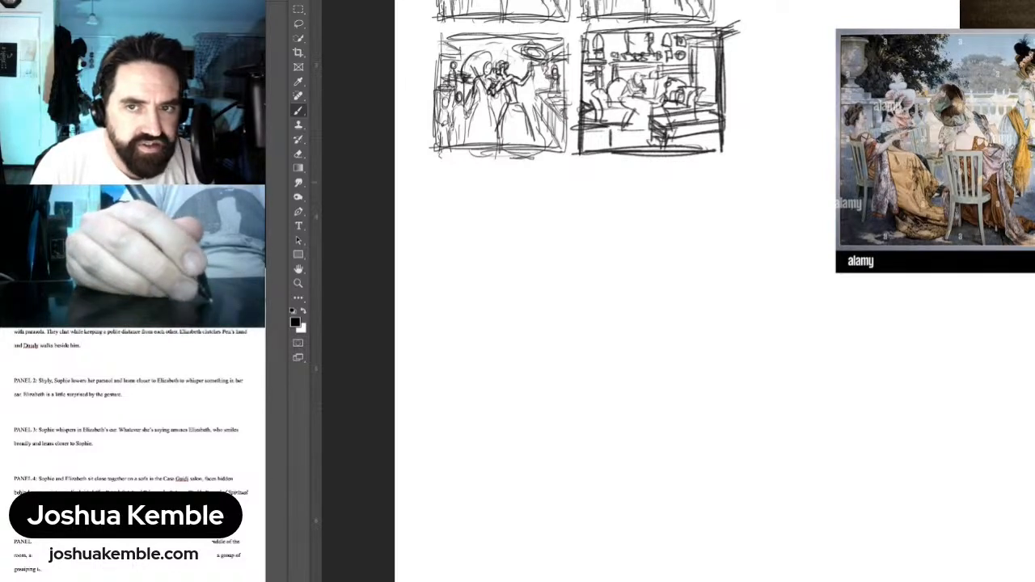
left_click_drag(432, 172, 435, 208)
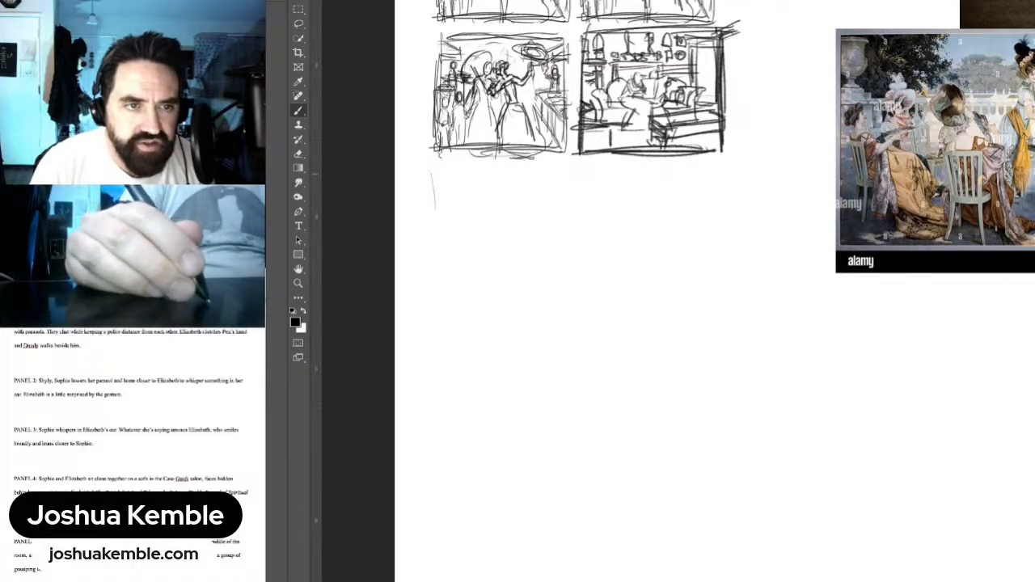
left_click_drag(441, 170, 435, 336)
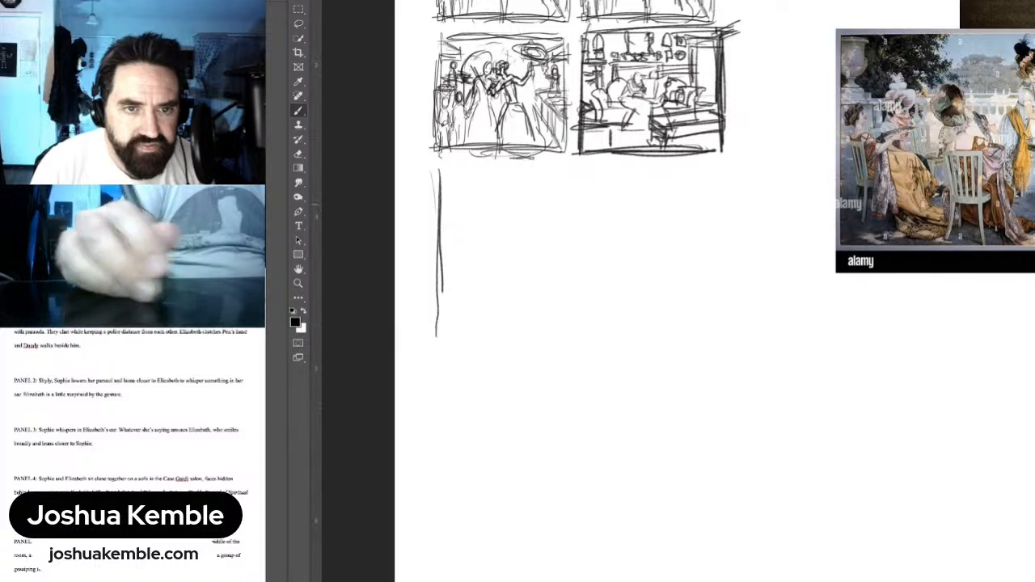
left_click_drag(442, 169, 586, 168)
mouse_move(489, 168)
left_mouse_down()
mouse_move(729, 168)
mouse_move(716, 315)
left_mouse_up()
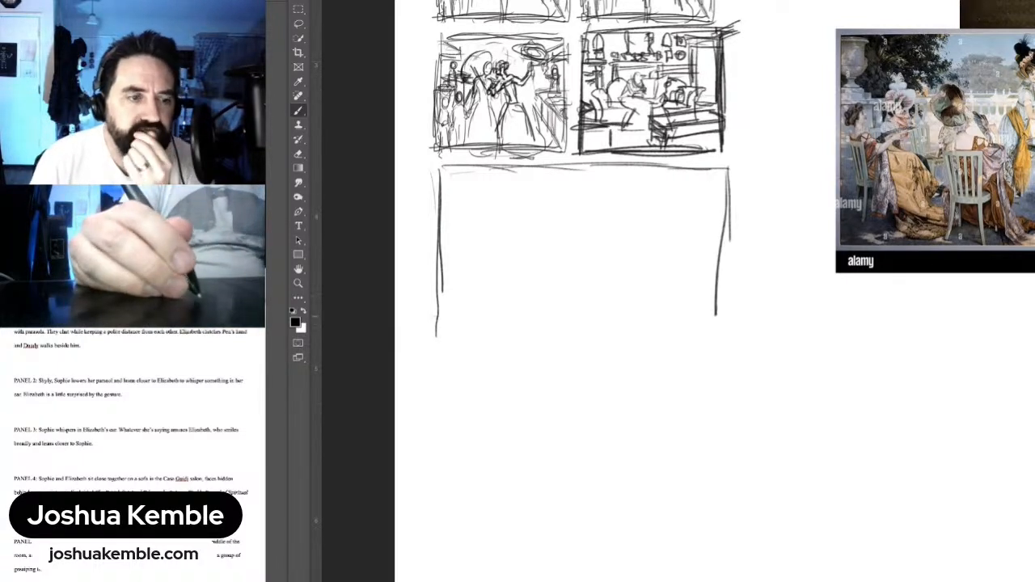
left_click_drag(426, 315, 651, 314)
left_click_drag(487, 312, 719, 296)
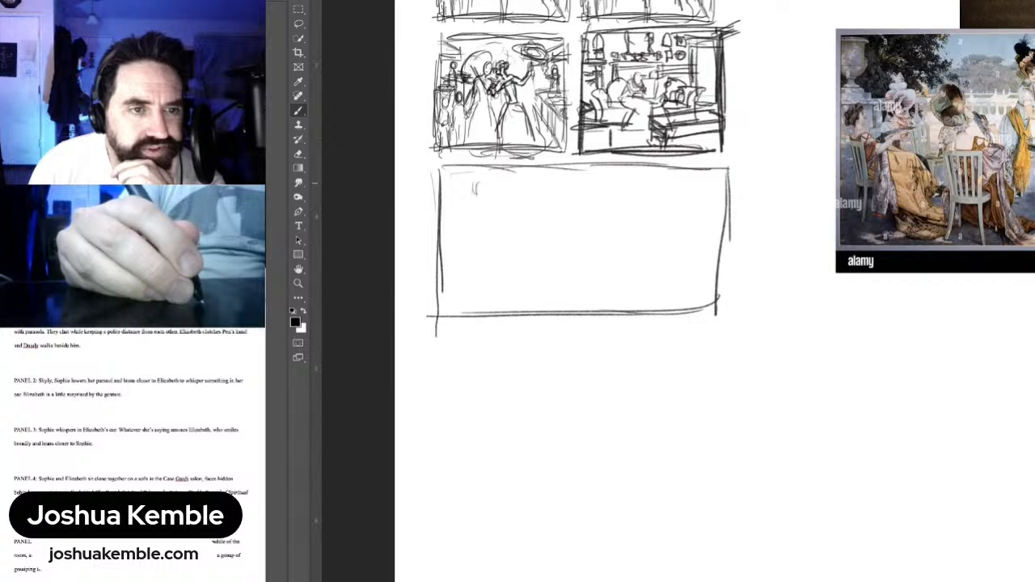
Step: Sketch the first standing woman at the fifth panel's left, with head, bent arm and long skirt, plus her companion's head
mouse_move(477, 183)
left_mouse_down()
mouse_move(479, 196)
mouse_move(488, 182)
mouse_move(493, 197)
mouse_move(503, 191)
mouse_move(497, 179)
mouse_move(490, 222)
mouse_move(467, 205)
mouse_move(466, 219)
mouse_move(485, 222)
left_mouse_up()
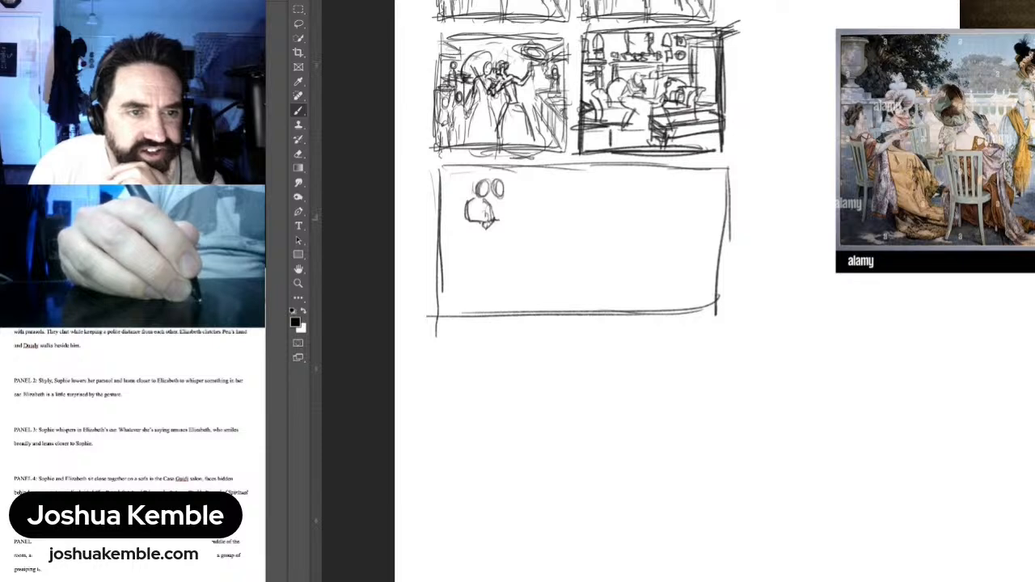
mouse_move(492, 224)
left_mouse_down()
mouse_move(493, 233)
mouse_move(496, 217)
left_mouse_up()
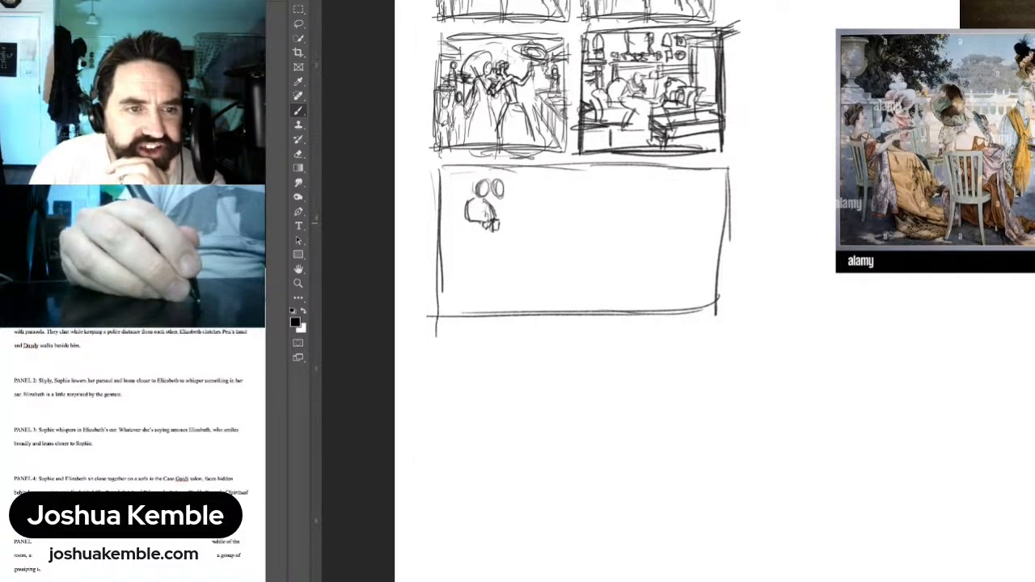
mouse_move(478, 209)
left_mouse_down()
mouse_move(486, 224)
mouse_move(491, 211)
left_mouse_up()
mouse_move(491, 212)
left_mouse_down()
mouse_move(502, 222)
mouse_move(474, 244)
mouse_move(470, 232)
left_mouse_up()
left_click_drag(470, 232, 489, 235)
mouse_move(474, 235)
left_mouse_down()
mouse_move(484, 236)
mouse_move(471, 236)
mouse_move(460, 284)
mouse_move(503, 283)
left_mouse_up()
mouse_move(504, 283)
left_mouse_down()
mouse_move(458, 285)
mouse_move(492, 294)
left_mouse_up()
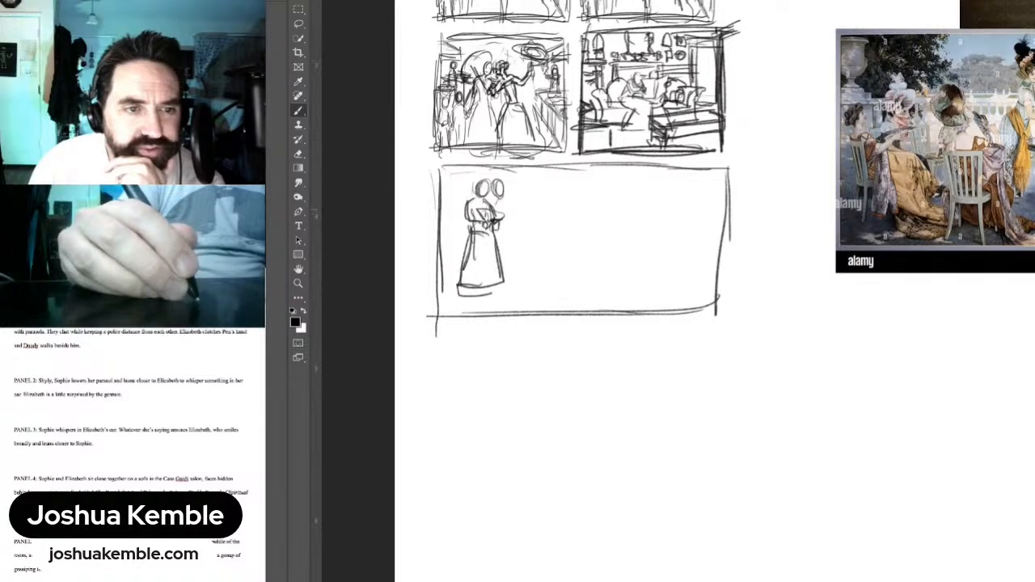
Step: Sketch the second standing woman's face, arms and long skirt close beside the first woman
mouse_move(493, 217)
left_mouse_down()
mouse_move(511, 226)
mouse_move(516, 195)
mouse_move(514, 220)
mouse_move(504, 220)
left_mouse_up()
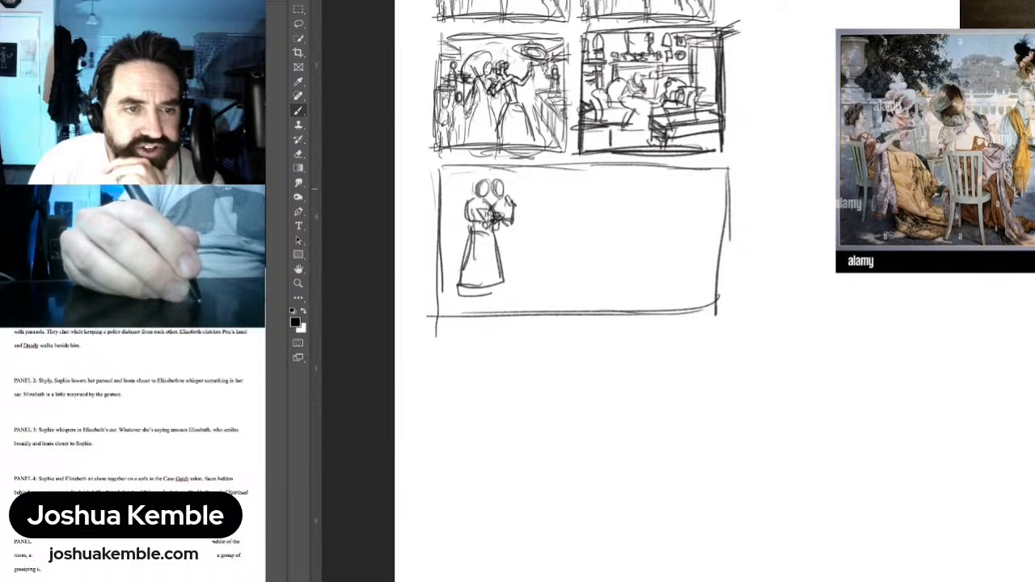
left_click_drag(493, 184, 505, 191)
mouse_move(511, 209)
left_mouse_down()
mouse_move(517, 236)
mouse_move(500, 228)
left_mouse_up()
mouse_move(503, 222)
left_mouse_down()
mouse_move(495, 287)
mouse_move(526, 269)
mouse_move(528, 288)
left_mouse_up()
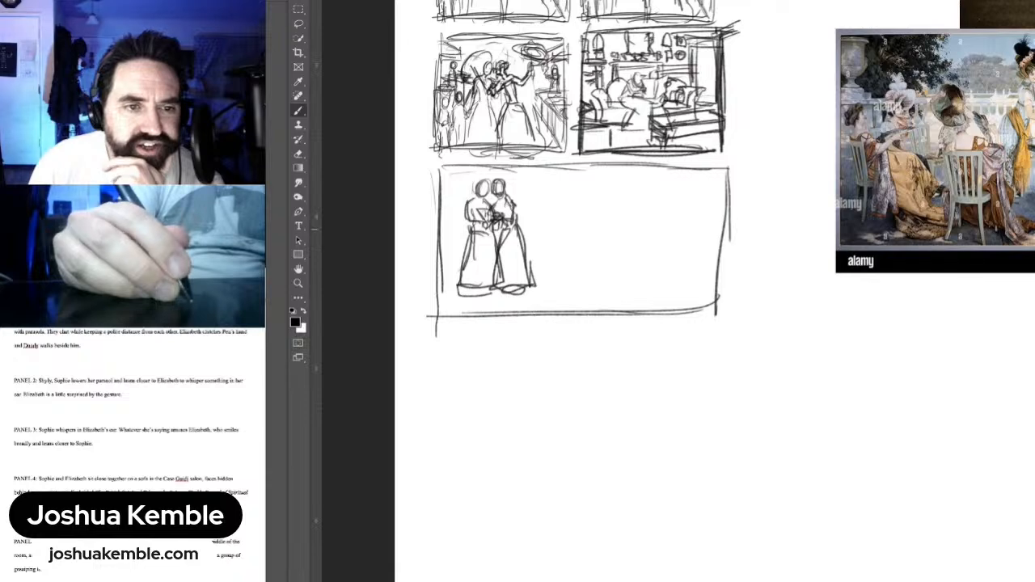
Step: Sketch a smaller woman seated on a chair in the middle of the fifth panel, legs bent and hands raised in front
mouse_move(547, 209)
left_mouse_down()
mouse_move(550, 241)
mouse_move(583, 220)
mouse_move(544, 247)
mouse_move(575, 247)
mouse_move(581, 264)
left_mouse_up()
mouse_move(574, 241)
left_mouse_down()
mouse_move(585, 283)
mouse_move(568, 285)
mouse_move(584, 281)
left_mouse_up()
left_click_drag(542, 228, 547, 278)
left_click_drag(546, 250, 576, 252)
mouse_move(540, 261)
left_mouse_down()
mouse_move(572, 258)
mouse_move(546, 290)
left_mouse_up()
left_click_drag(556, 260, 557, 282)
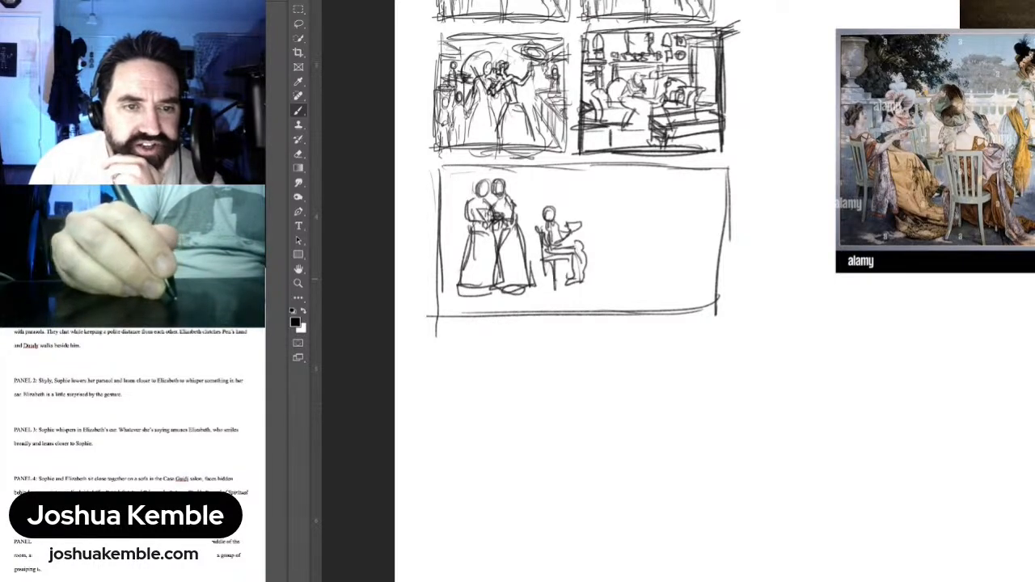
Step: Sketch another seated woman with a chair right of the first seated figure, and a flat oval tabletop beside her
left_click_drag(607, 236, 600, 265)
mouse_move(595, 231)
left_mouse_down()
mouse_move(596, 259)
mouse_move(615, 240)
mouse_move(613, 270)
left_mouse_up()
mouse_move(596, 202)
left_mouse_down()
mouse_move(592, 214)
mouse_move(605, 204)
mouse_move(605, 220)
mouse_move(623, 233)
mouse_move(603, 246)
mouse_move(633, 257)
mouse_move(643, 215)
left_mouse_up()
mouse_move(642, 215)
left_mouse_down()
mouse_move(610, 263)
mouse_move(642, 272)
mouse_move(639, 293)
mouse_move(610, 278)
mouse_move(617, 283)
left_mouse_up()
mouse_move(587, 286)
left_mouse_down()
mouse_move(629, 277)
mouse_move(616, 304)
left_mouse_up()
left_click_drag(613, 279, 618, 302)
mouse_move(663, 235)
left_mouse_down()
mouse_move(591, 234)
mouse_move(639, 230)
mouse_move(621, 219)
mouse_move(632, 223)
left_mouse_up()
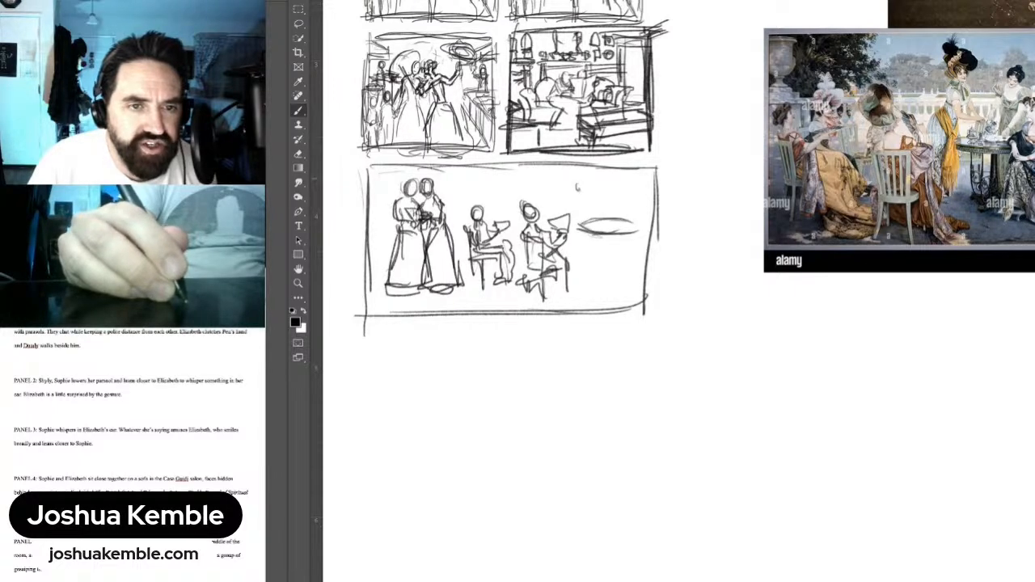
Step: Sketch a standing woman serving at the oval table in the fifth panel, with head, reaching arms, tableware and long skirt
mouse_move(577, 189)
left_mouse_down()
mouse_move(582, 179)
mouse_move(569, 201)
mouse_move(599, 220)
left_mouse_up()
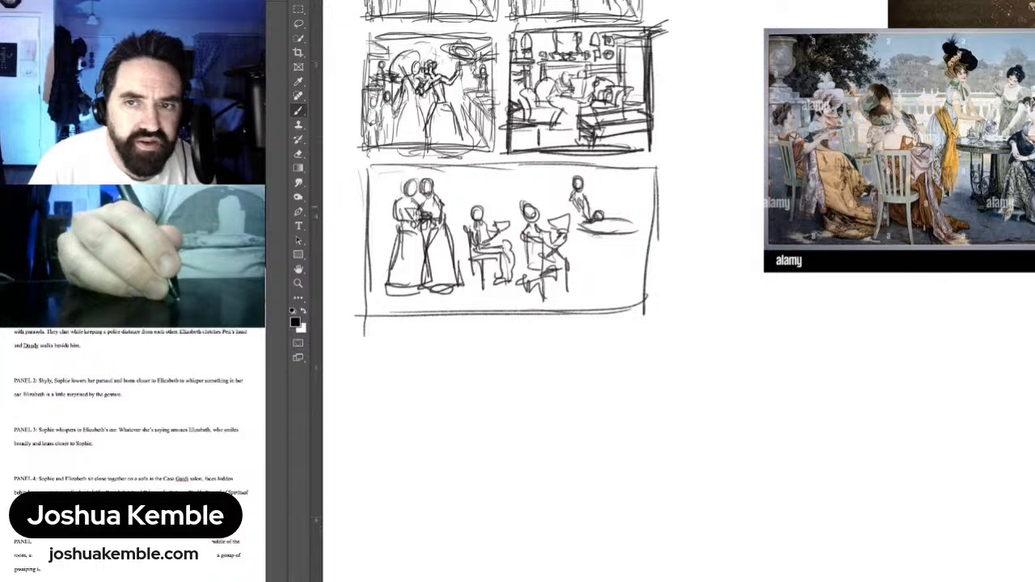
left_click_drag(585, 197, 598, 213)
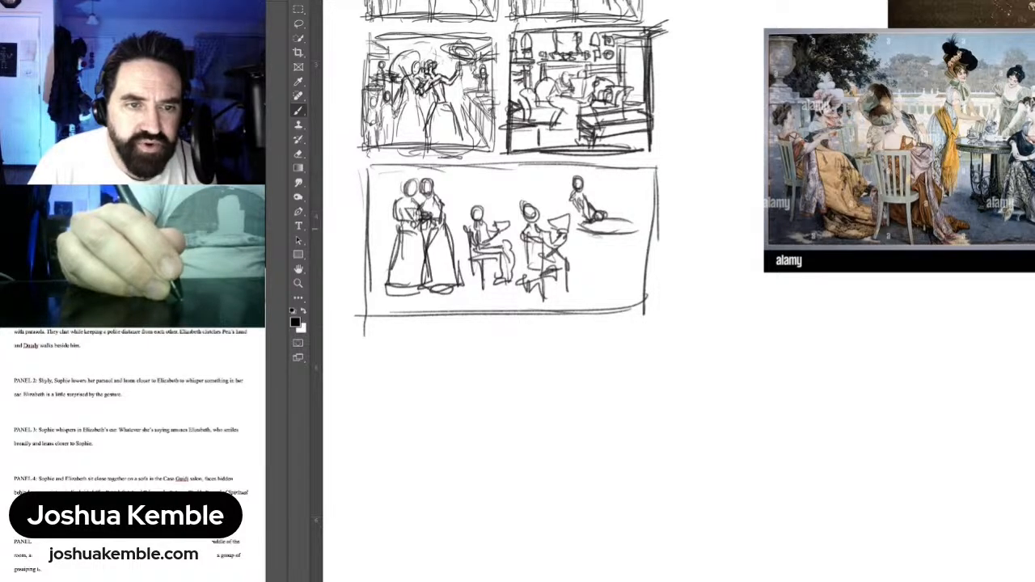
mouse_move(587, 215)
left_mouse_down()
mouse_move(594, 231)
mouse_move(609, 228)
mouse_move(558, 214)
mouse_move(560, 224)
left_mouse_up()
mouse_move(575, 218)
left_mouse_down()
mouse_move(579, 276)
mouse_move(563, 265)
left_mouse_up()
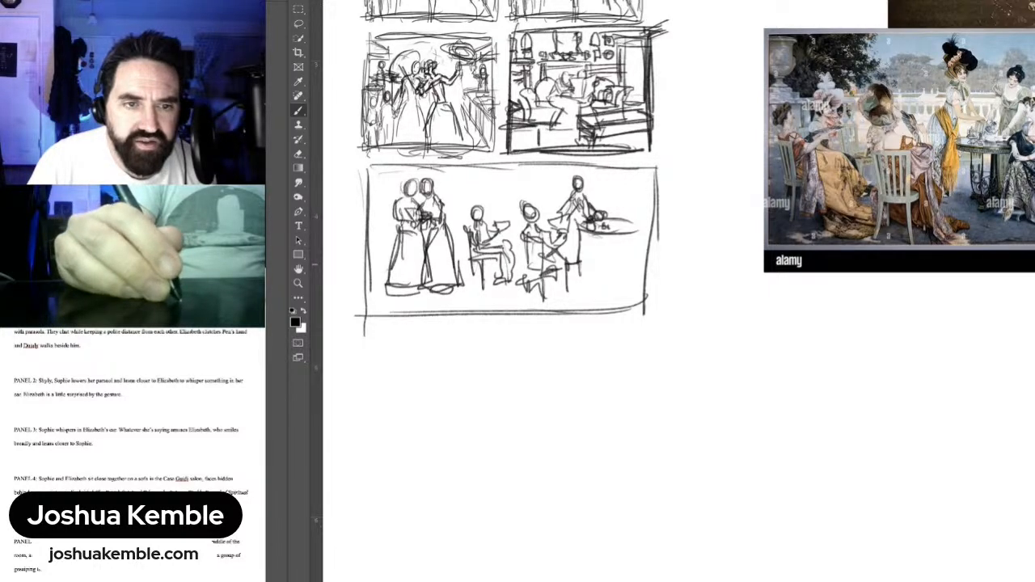
Step: Sketch another woman behind the table and a head at its far end, and add hair to the two seated women
mouse_move(618, 182)
left_mouse_down()
mouse_move(601, 209)
mouse_move(612, 210)
mouse_move(623, 179)
mouse_move(612, 200)
mouse_move(626, 212)
mouse_move(614, 218)
mouse_move(644, 209)
mouse_move(632, 203)
mouse_move(639, 197)
mouse_move(635, 224)
left_mouse_up()
left_click_drag(524, 206, 535, 223)
left_click_drag(523, 202, 536, 218)
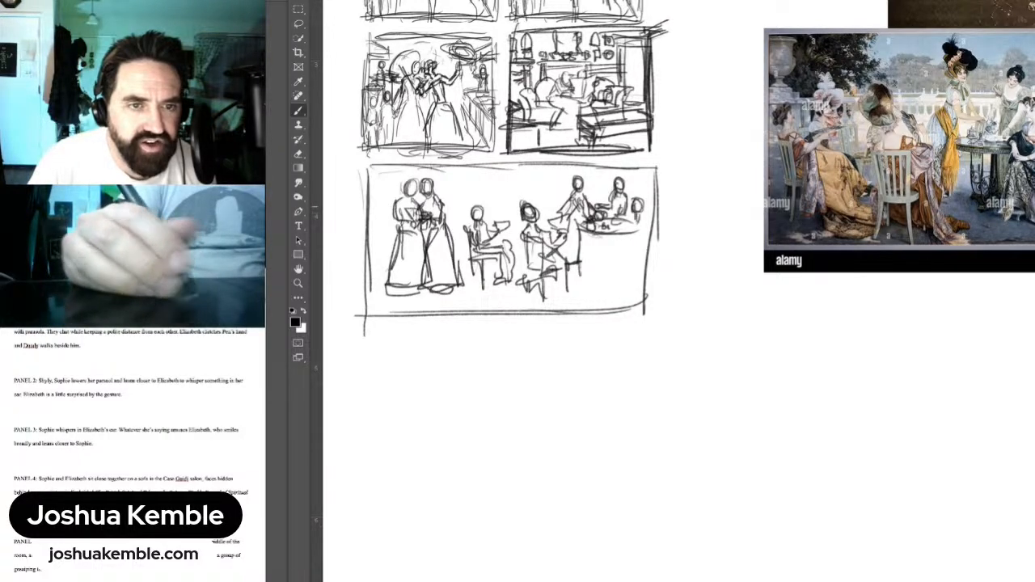
left_click_drag(473, 206, 473, 220)
left_click_drag(482, 206, 484, 218)
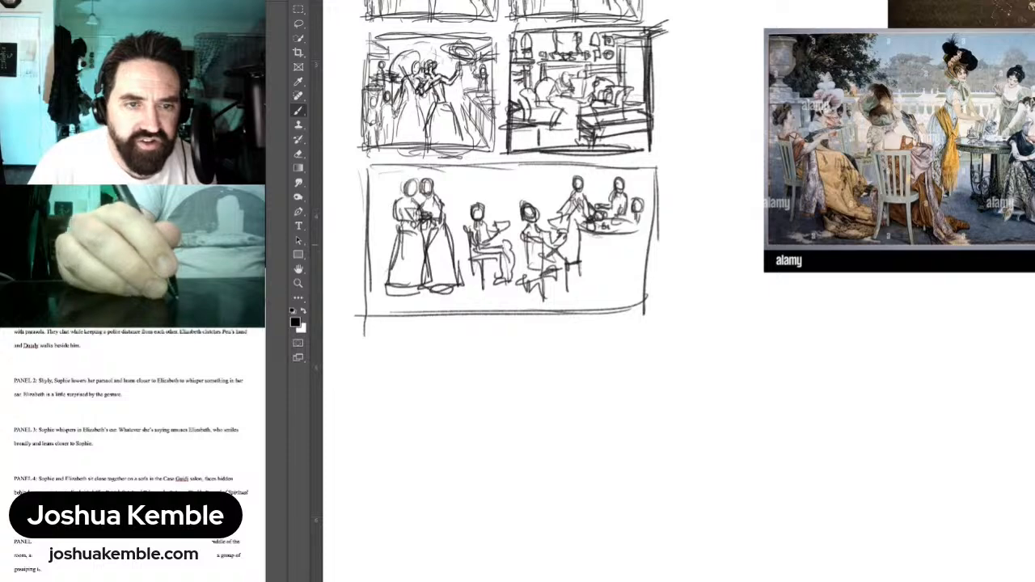
Step: Add the table's leg and sketch the body and wide, rounded skirt of the woman seated at its far end
left_click_drag(607, 234, 598, 271)
left_click_drag(634, 224, 632, 242)
left_click_drag(639, 217, 635, 243)
mouse_move(641, 215)
left_mouse_down()
mouse_move(608, 282)
mouse_move(648, 286)
left_mouse_up()
left_click_drag(633, 271, 653, 263)
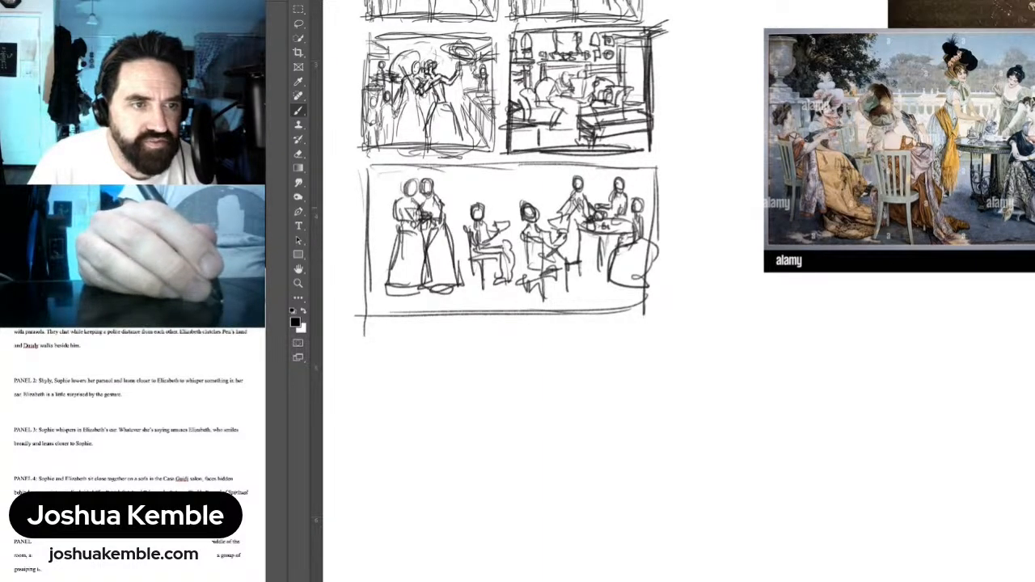
Step: Sketch leafy foliage above and around the heads of the two standing women in the fifth panel
mouse_move(395, 196)
left_mouse_down()
mouse_move(384, 206)
mouse_move(387, 190)
left_mouse_up()
mouse_move(398, 186)
left_mouse_down()
mouse_move(390, 193)
mouse_move(403, 172)
mouse_move(440, 168)
left_mouse_up()
mouse_move(439, 182)
left_mouse_down()
mouse_move(446, 188)
mouse_move(446, 173)
left_mouse_up()
left_click_drag(440, 183, 453, 176)
Step: Sketch an upright edge beside the standing women and the patio's ground line running behind the figures
mouse_move(372, 208)
left_mouse_down()
mouse_move(377, 287)
mouse_move(395, 278)
left_mouse_up()
left_click_drag(457, 215, 468, 215)
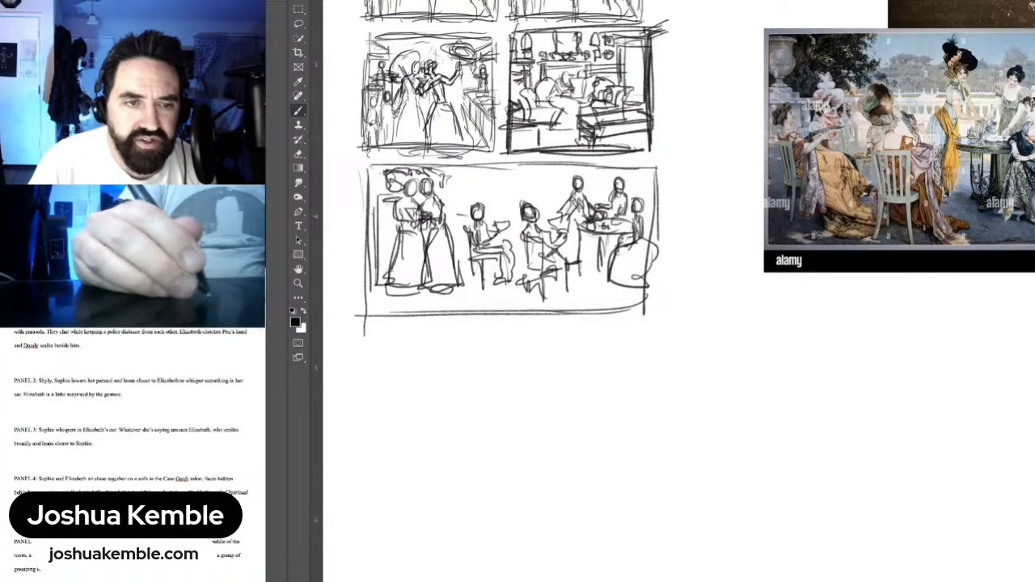
left_click_drag(566, 243, 499, 252)
left_click_drag(377, 211, 416, 212)
left_click_drag(383, 249, 496, 250)
left_click_drag(516, 255, 579, 261)
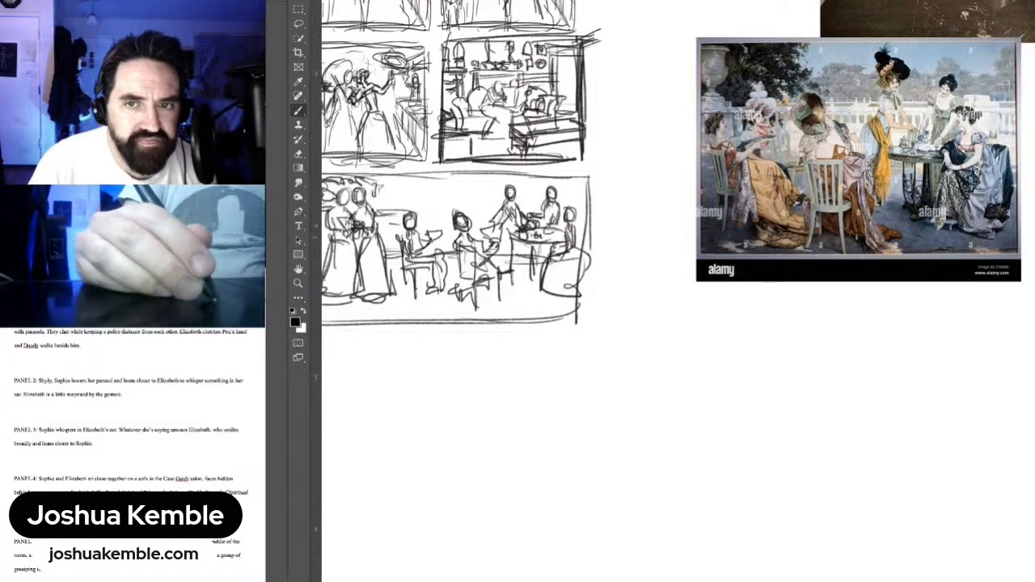
Step: Draw the long horizontal lines of the patio railing behind the figures, across to the fifth panel's far border
left_click_drag(420, 213, 569, 211)
left_click_drag(419, 212, 579, 215)
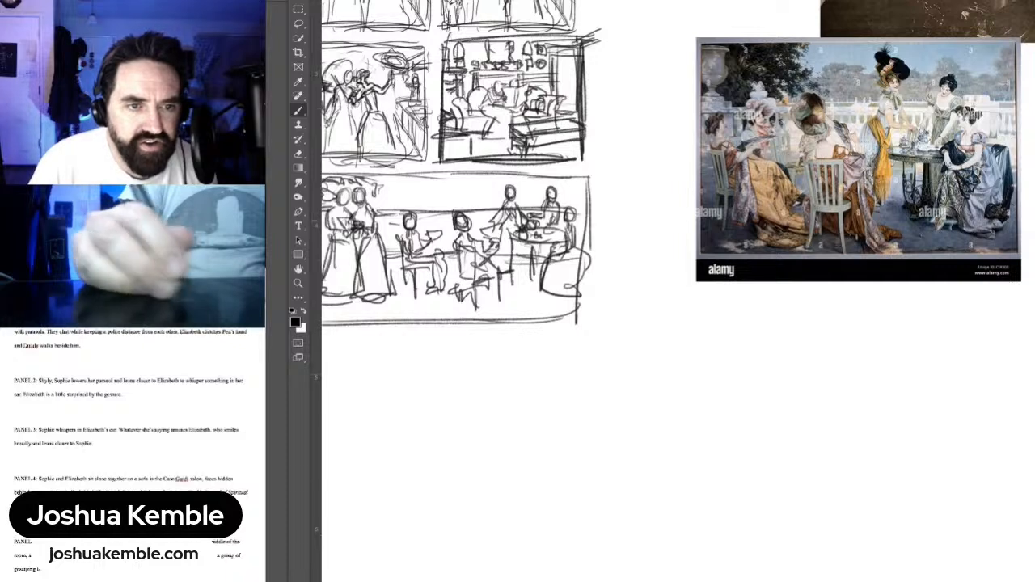
left_click_drag(375, 217, 460, 217)
left_click_drag(412, 217, 569, 213)
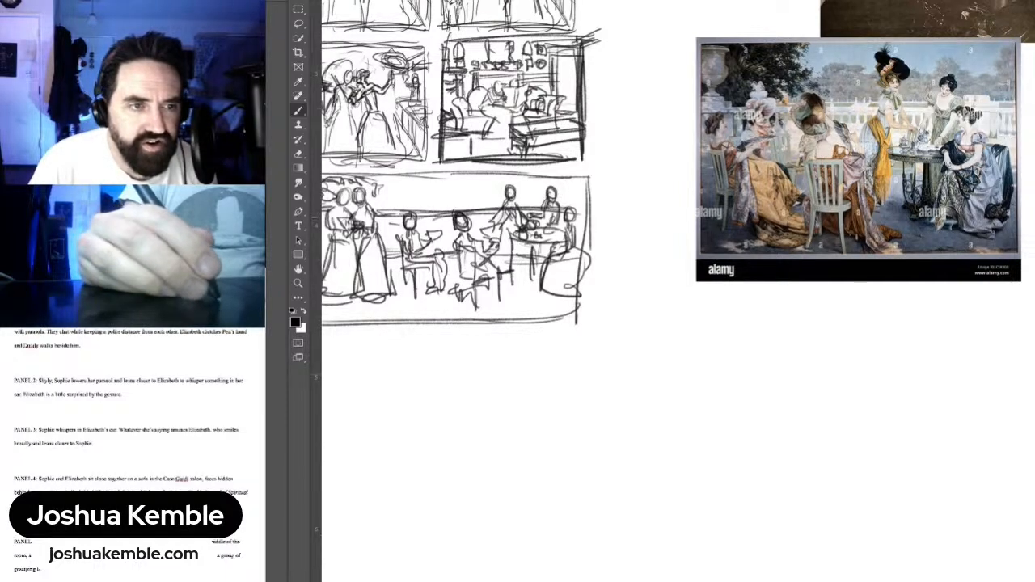
left_click_drag(495, 216, 599, 217)
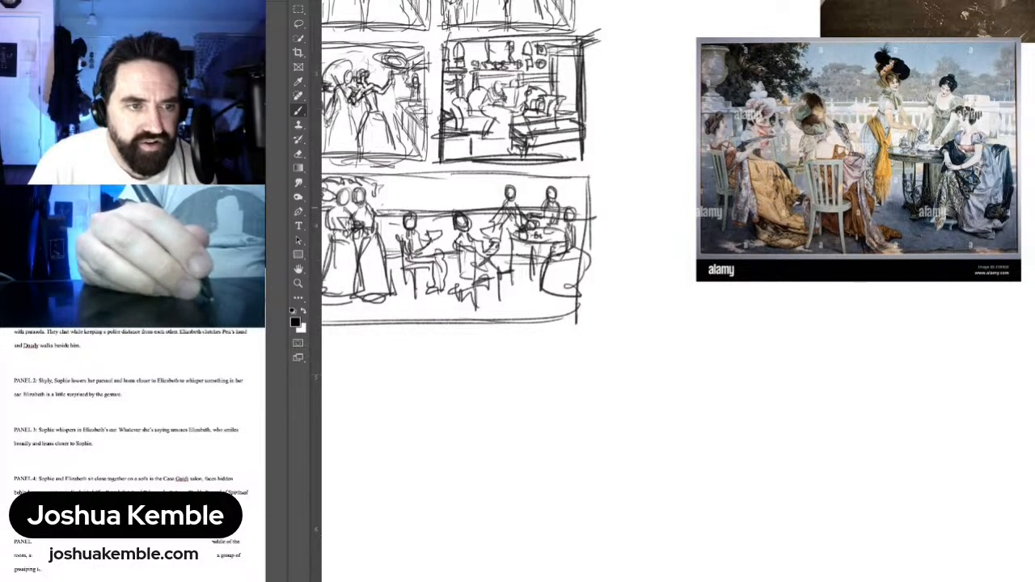
Step: Add vertical balusters between the figures and a second horizontal line along the top of the patio railing
mouse_move(383, 203)
left_mouse_down()
mouse_move(383, 259)
mouse_move(392, 246)
mouse_move(394, 254)
left_mouse_up()
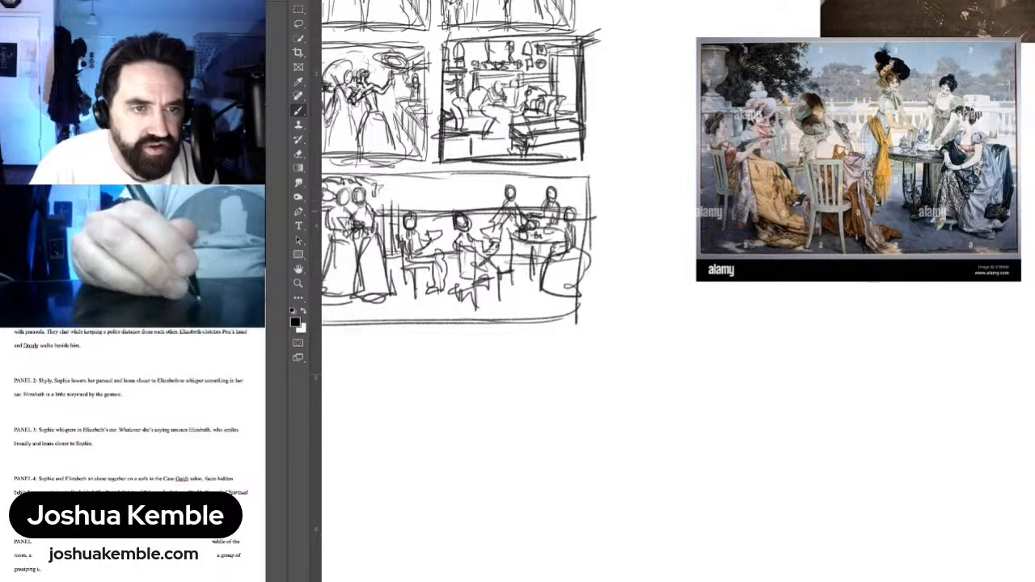
mouse_move(423, 210)
left_mouse_down()
mouse_move(423, 238)
mouse_move(437, 243)
left_mouse_up()
mouse_move(447, 212)
left_mouse_down()
mouse_move(448, 254)
mouse_move(457, 249)
left_mouse_up()
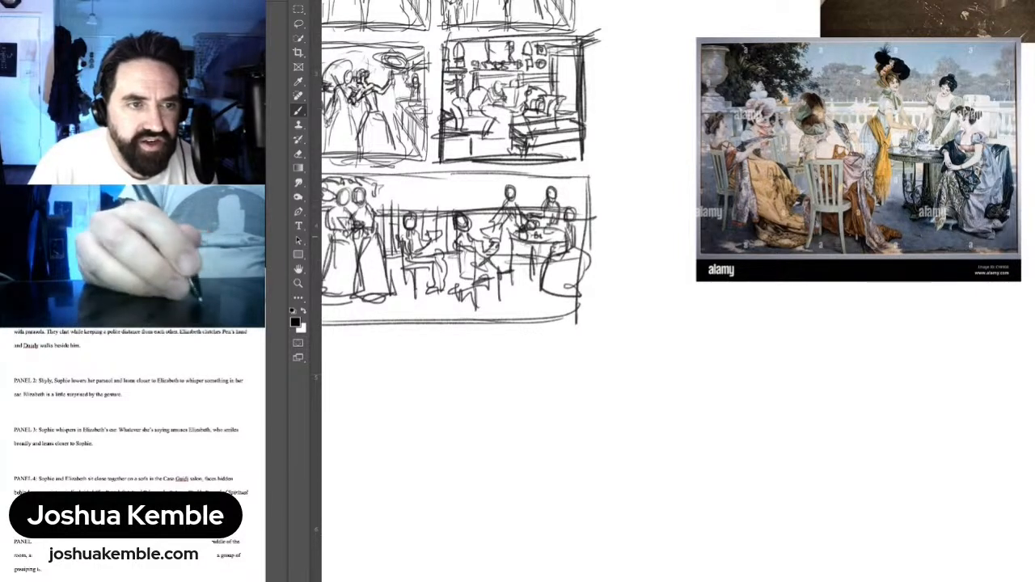
mouse_move(480, 205)
left_mouse_down()
mouse_move(480, 238)
mouse_move(492, 239)
left_mouse_up()
left_click_drag(377, 204, 547, 200)
left_click_drag(414, 207, 582, 202)
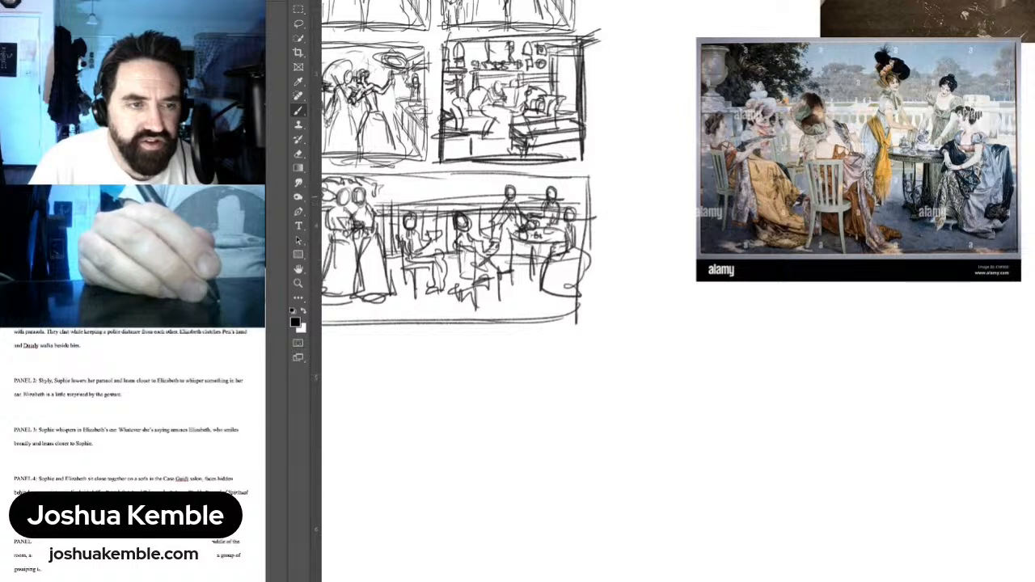
Step: Sketch loose tree foliage above the railing across the upper part of the fifth panel
mouse_move(390, 187)
left_mouse_down()
mouse_move(451, 193)
mouse_move(390, 199)
mouse_move(410, 189)
mouse_move(401, 171)
mouse_move(408, 207)
mouse_move(426, 187)
mouse_move(419, 175)
mouse_move(450, 173)
mouse_move(465, 202)
mouse_move(493, 178)
mouse_move(500, 202)
left_mouse_up()
left_click_drag(477, 200, 577, 184)
mouse_move(576, 186)
left_mouse_down()
mouse_move(572, 203)
mouse_move(588, 210)
left_mouse_up()
Step: Redraw the fifth panel's frame with tighter left and lower borders and a right border extended outward beyond the seated woman
scroll(620, 215, "down", 2)
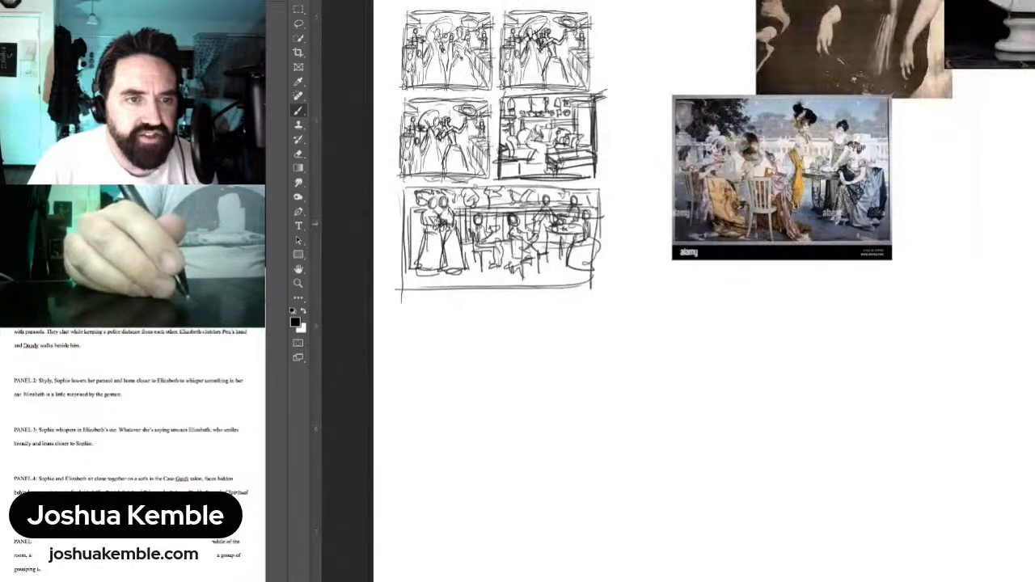
scroll(605, 217, "down", 2)
scroll(550, 219, "up", 4)
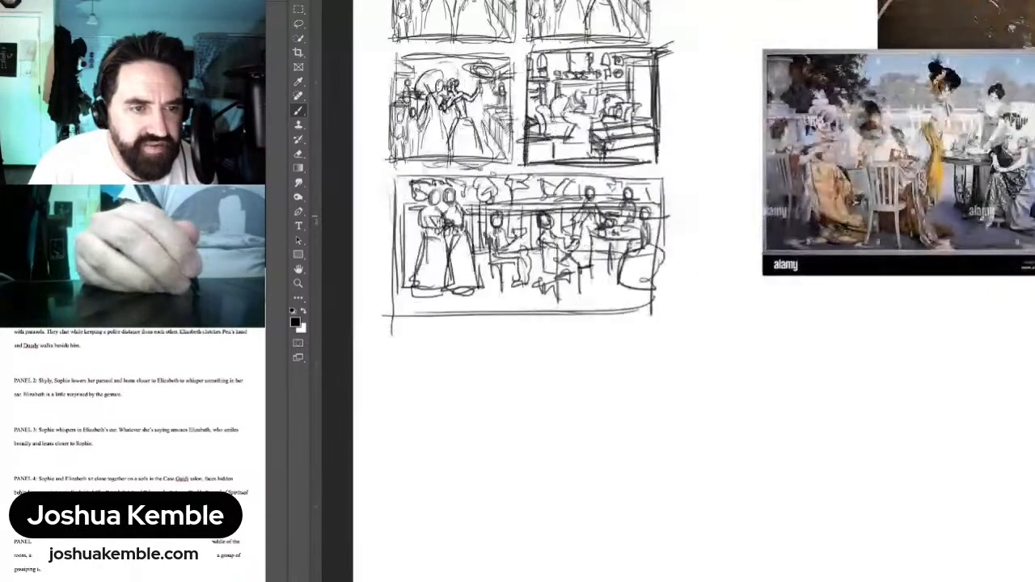
left_click_drag(517, 218, 546, 290)
mouse_move(439, 249)
left_mouse_down()
mouse_move(439, 384)
mouse_move(697, 369)
left_mouse_up()
mouse_move(690, 250)
left_mouse_down()
mouse_move(702, 248)
mouse_move(639, 255)
mouse_move(619, 317)
left_mouse_up()
mouse_move(614, 278)
left_mouse_down()
mouse_move(617, 335)
mouse_move(639, 267)
mouse_move(632, 299)
left_mouse_up()
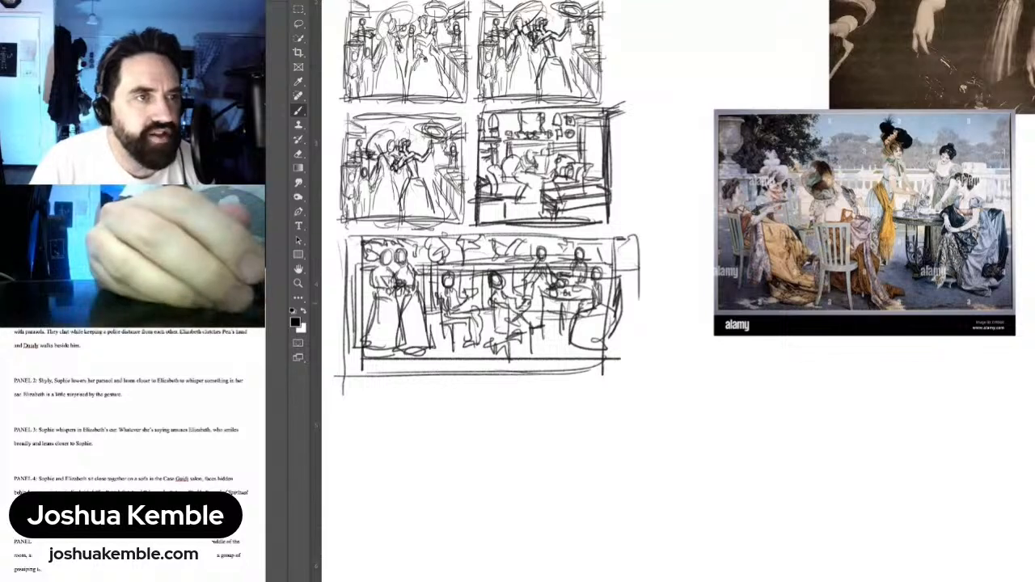
left_click_drag(636, 236, 636, 353)
left_click_drag(637, 301, 637, 321)
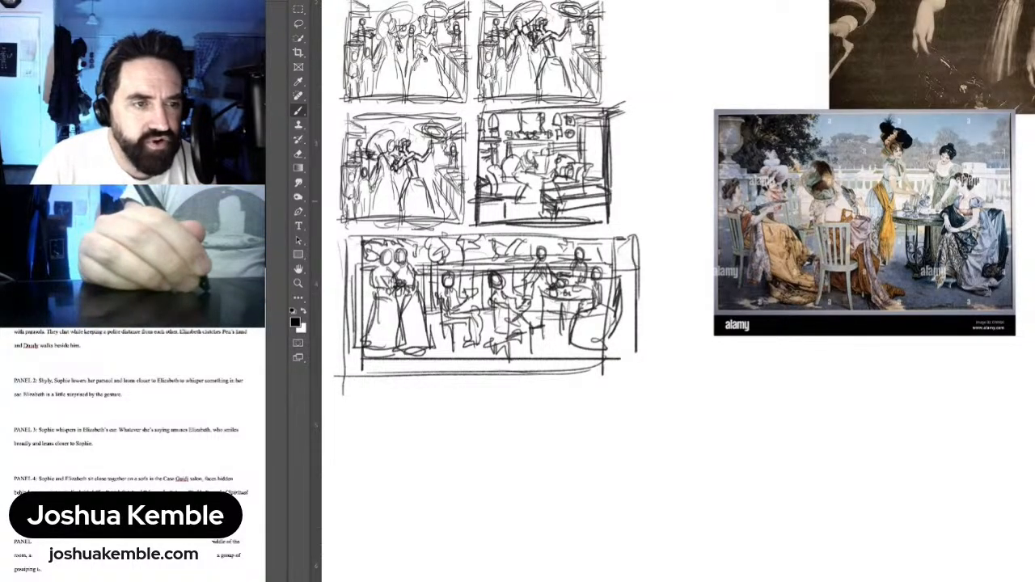
Step: Select the fifth panel's drawing with a rectangular marquee, shift it left in line with the panels above, and deselect
key("m")
mouse_move(355, 235)
left_mouse_down()
mouse_move(652, 393)
mouse_move(655, 412)
left_mouse_up()
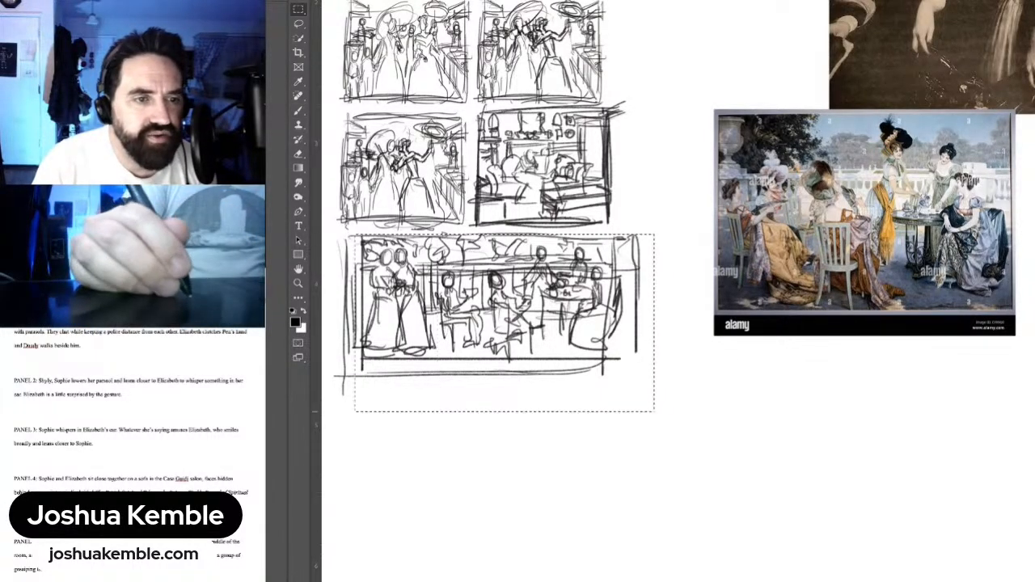
key("v")
mouse_move(503, 316)
left_mouse_down()
mouse_move(472, 317)
mouse_move(484, 310)
mouse_move(593, 376)
left_mouse_up()
left_click(298, 10)
key("ctrl+d")
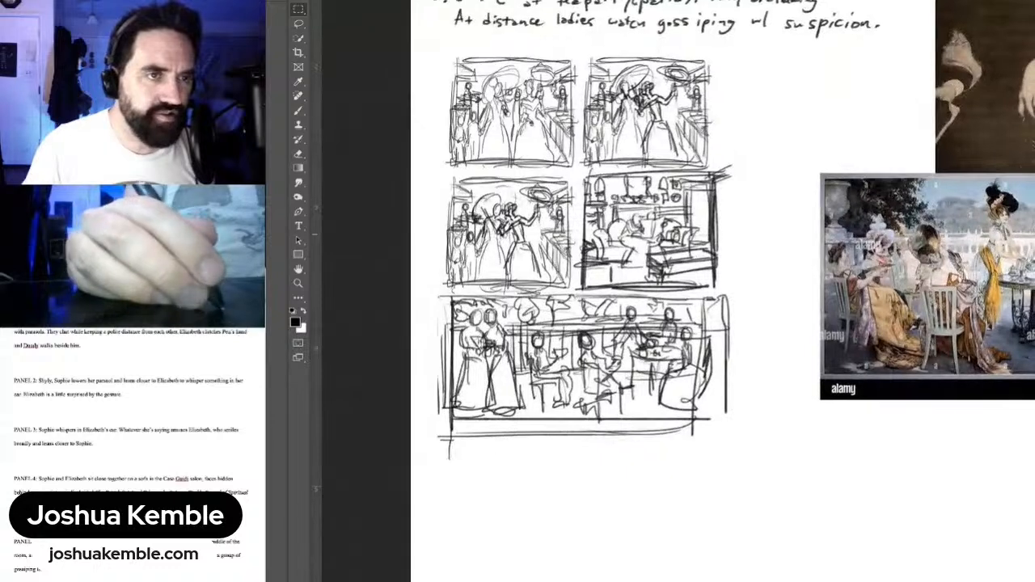
Step: Draw a rectangular page border with the brush around all five thumbnail panels
key("b")
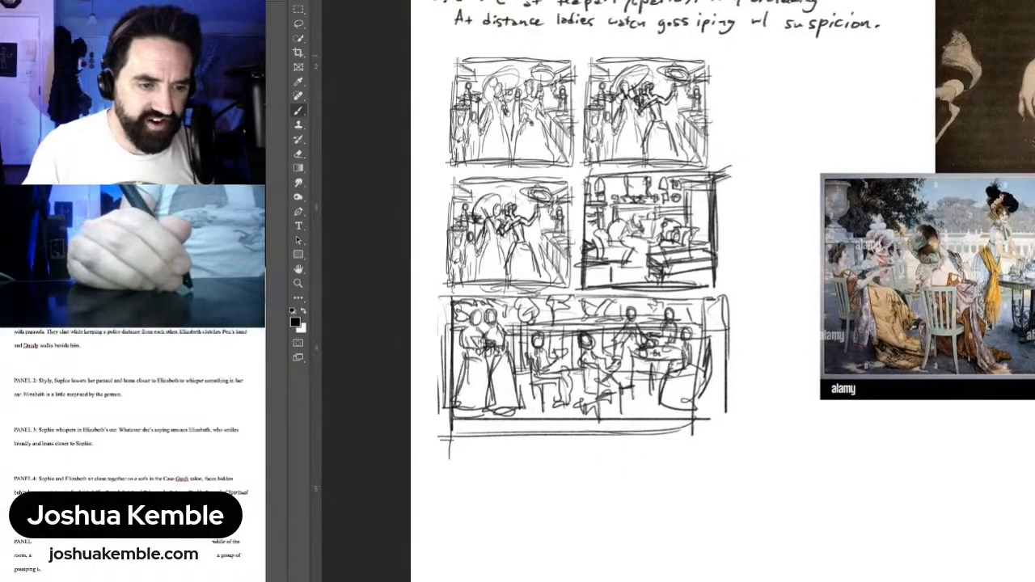
left_click_drag(444, 55, 444, 453)
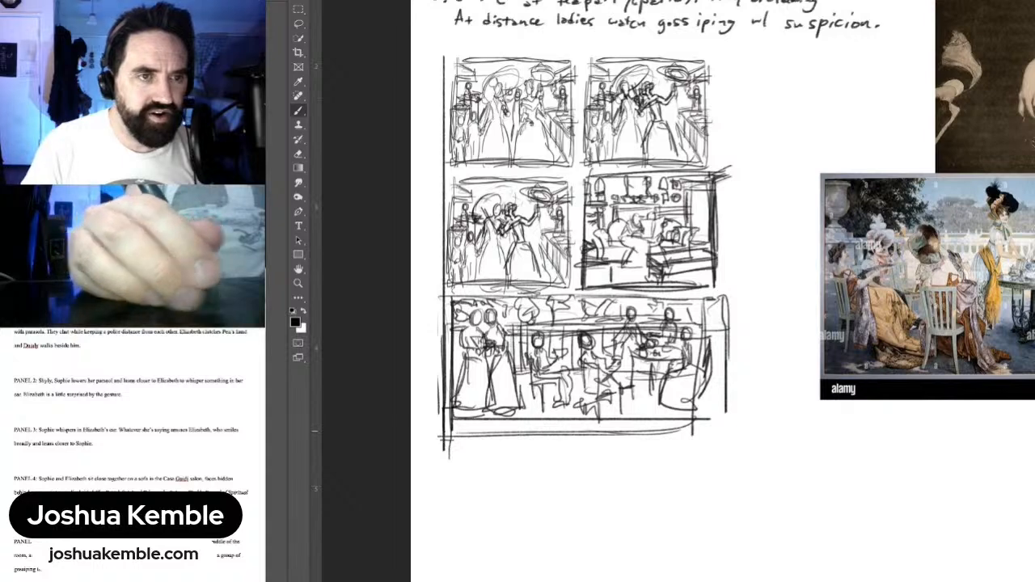
left_click_drag(445, 433, 732, 432)
mouse_move(442, 54)
left_mouse_down()
mouse_move(719, 53)
mouse_move(721, 427)
mouse_move(721, 123)
left_mouse_up()
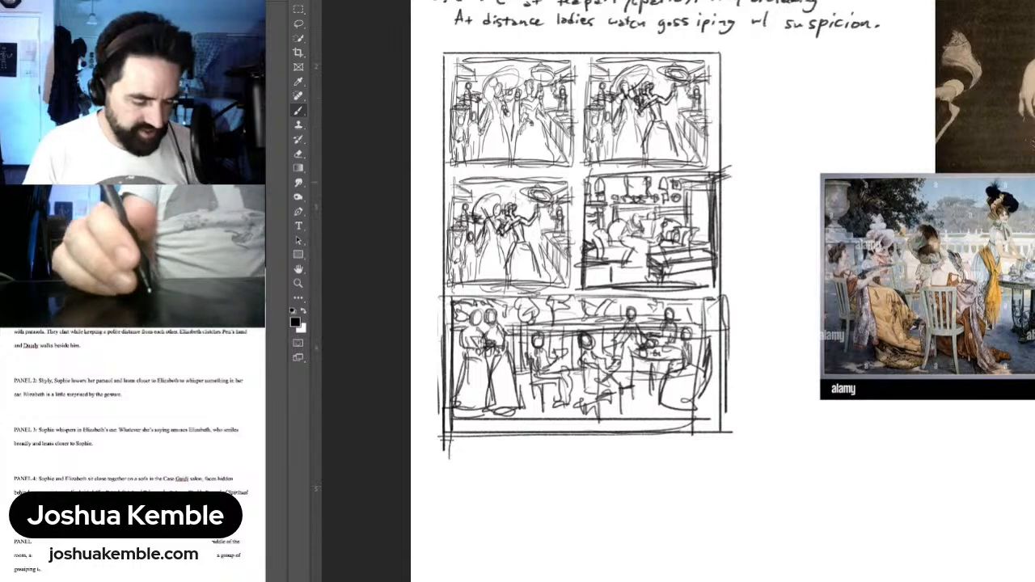
Step: Remove the patio painting, the two-woman portrait and the marble bust references from the page
scroll(716, 172, "down", 6)
scroll(717, 171, "up", 1)
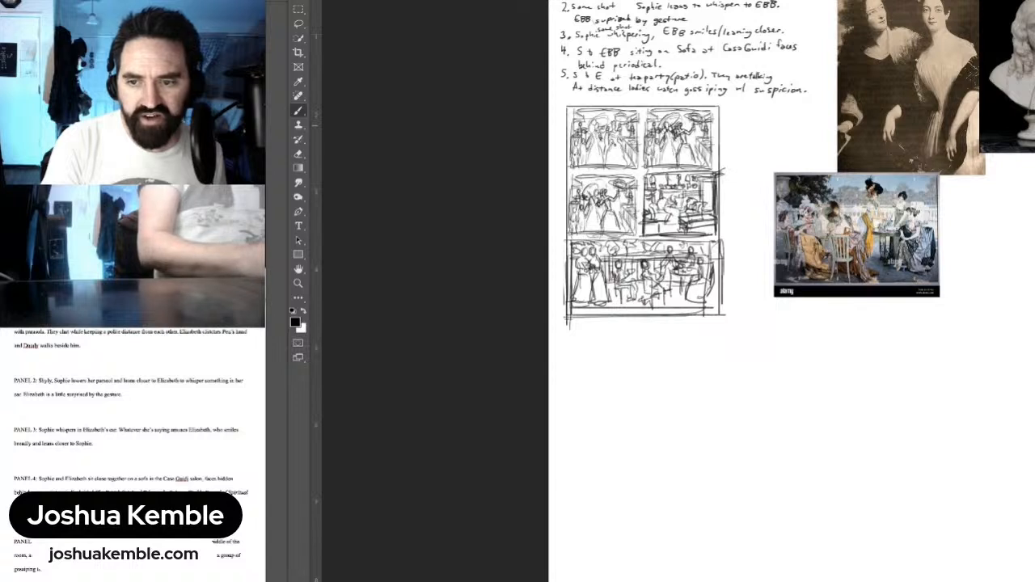
key("Delete")
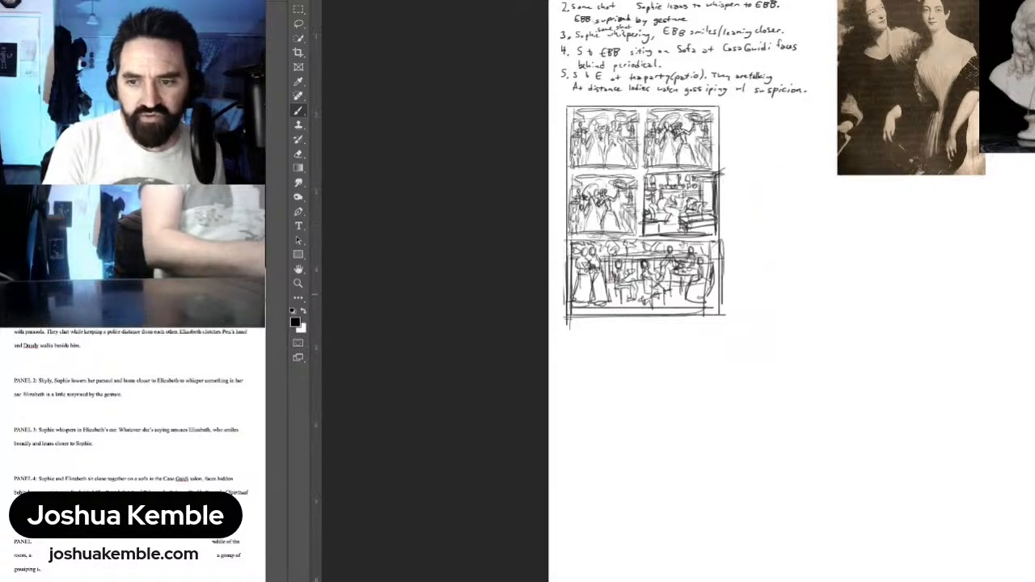
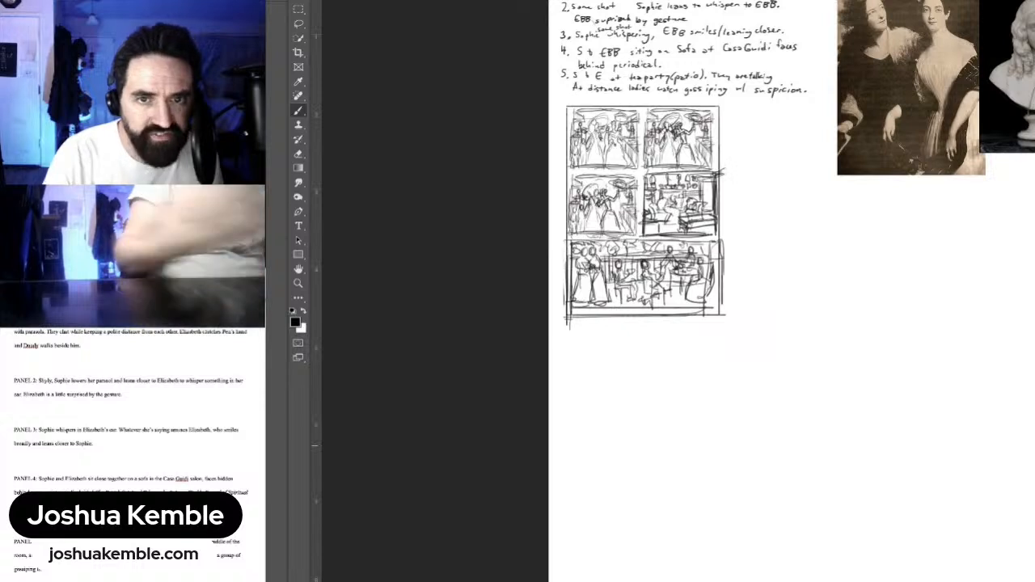
key("ctrl+0")
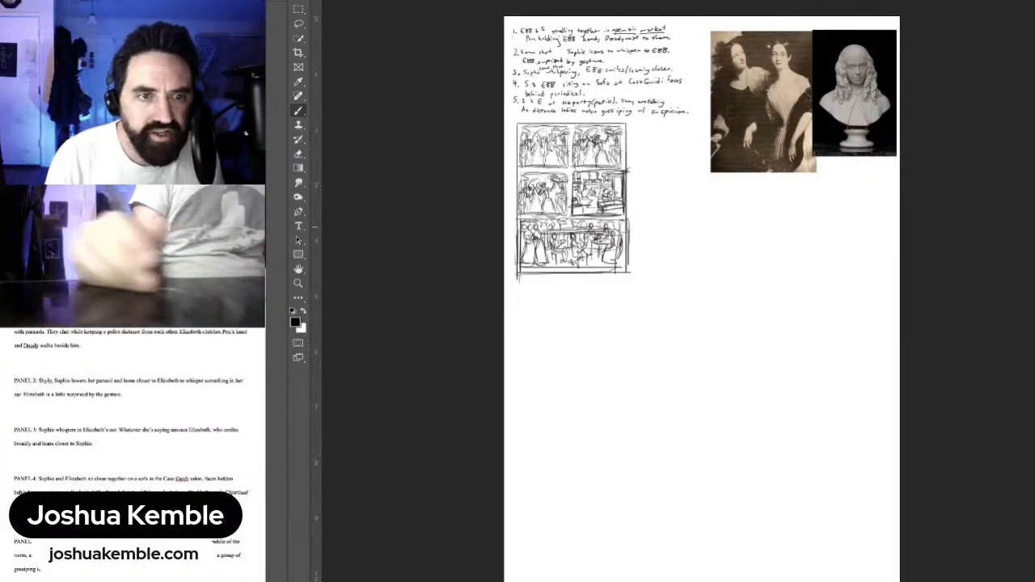
key("Delete")
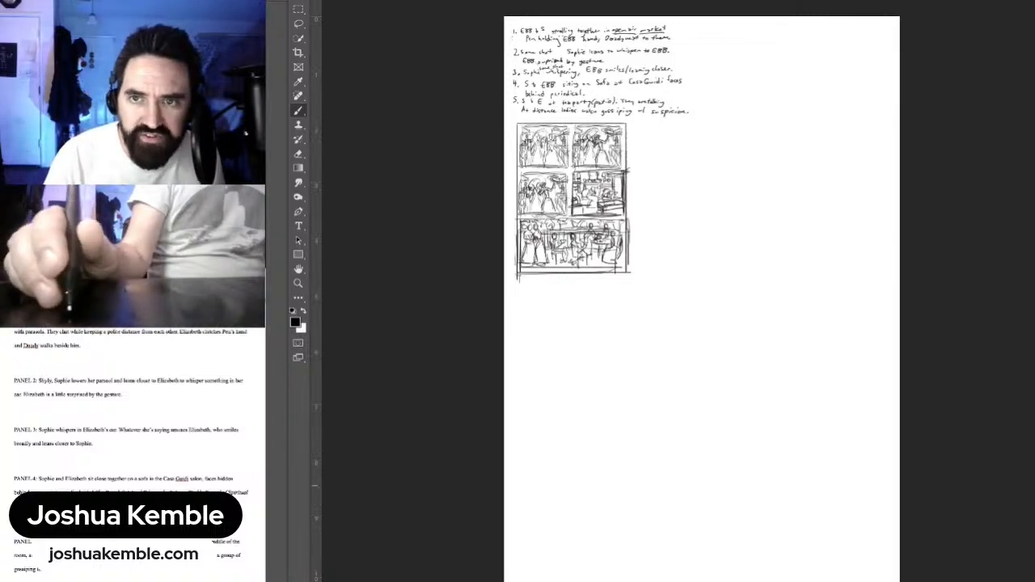
Step: Bring the ornate-cornered panel border template onto the page and show the guides
key("ctrl+v")
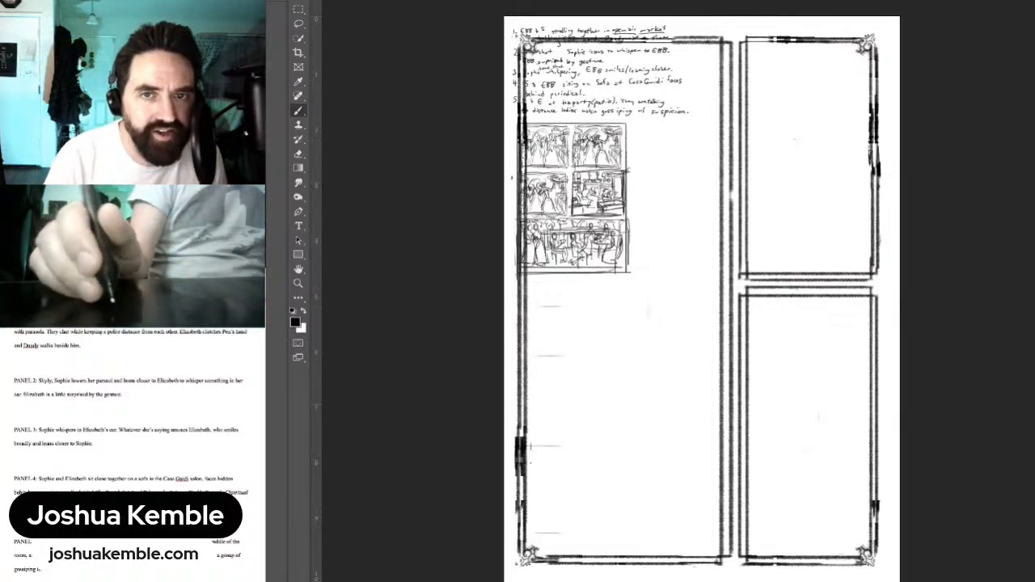
key("ctrl+semicolon")
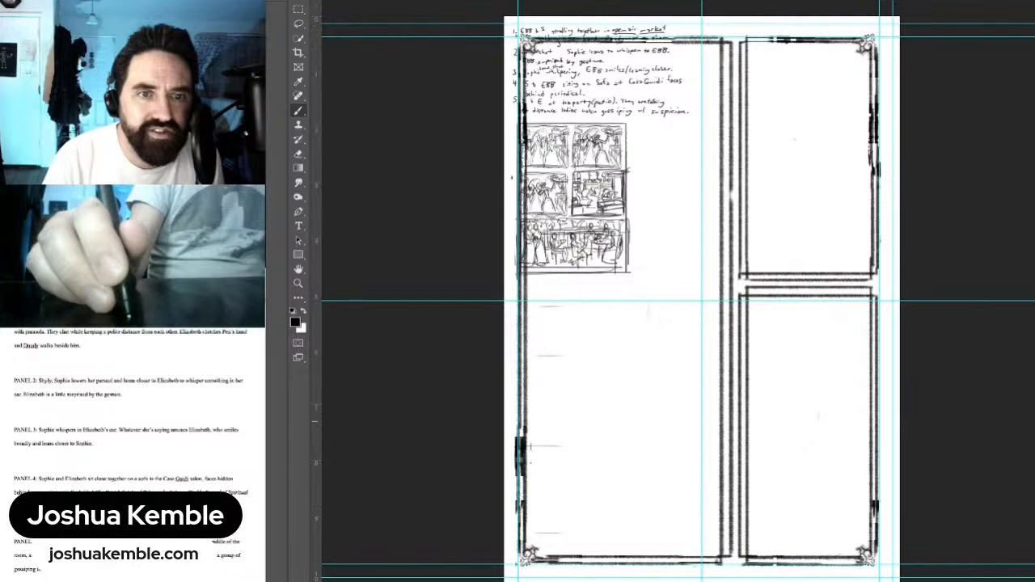
Step: Scale the thumbnail sketch up proportionally until it spans the full page width, and apply the transform
key("ctrl+t")
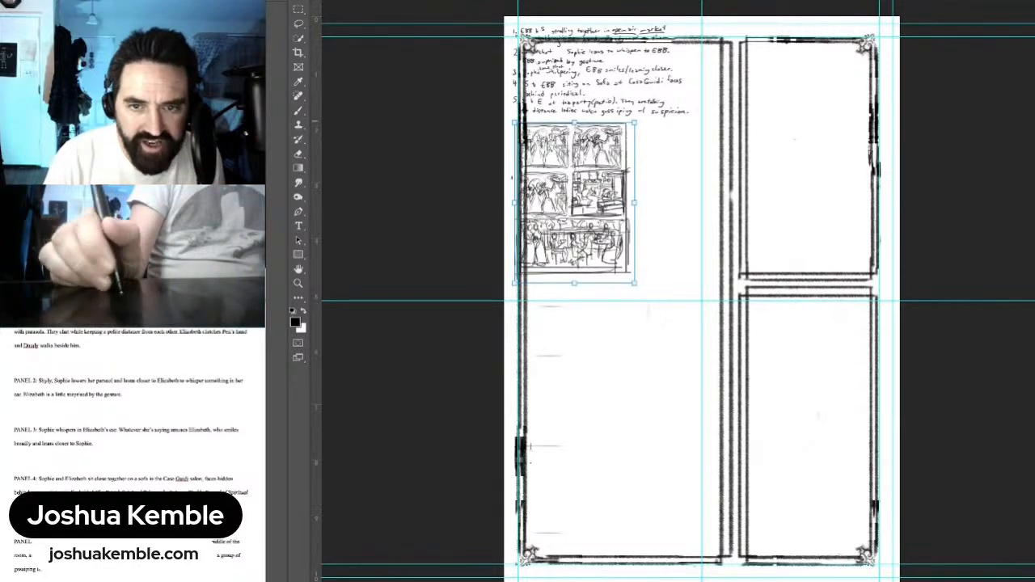
left_click_drag(634, 123, 769, 1)
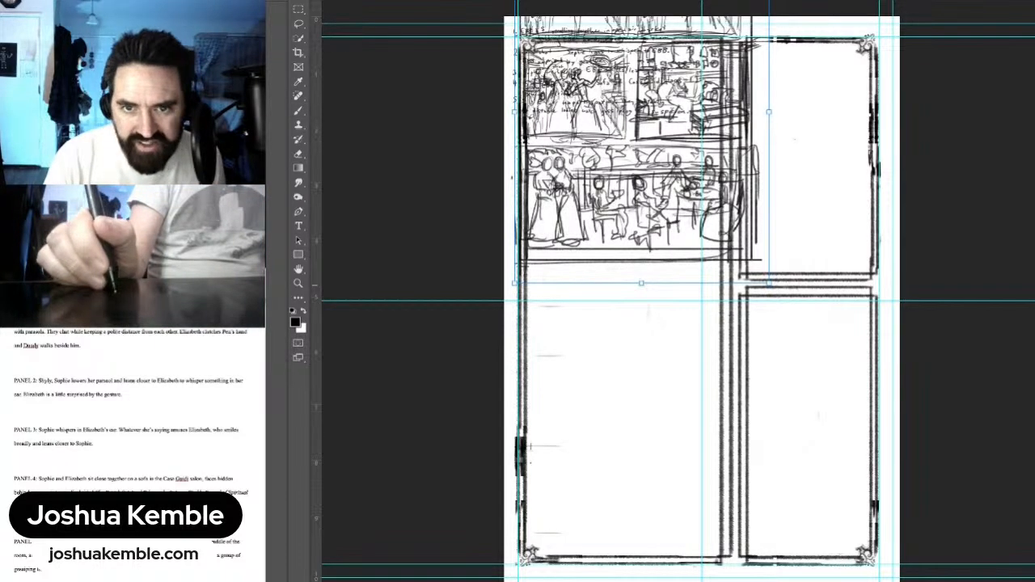
left_click_drag(769, 283, 903, 464)
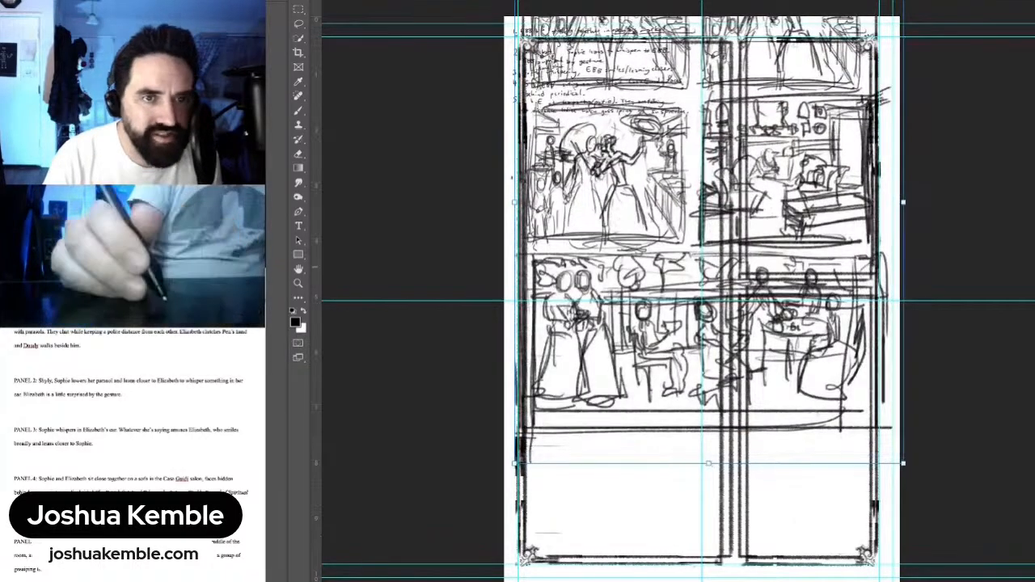
key("Return")
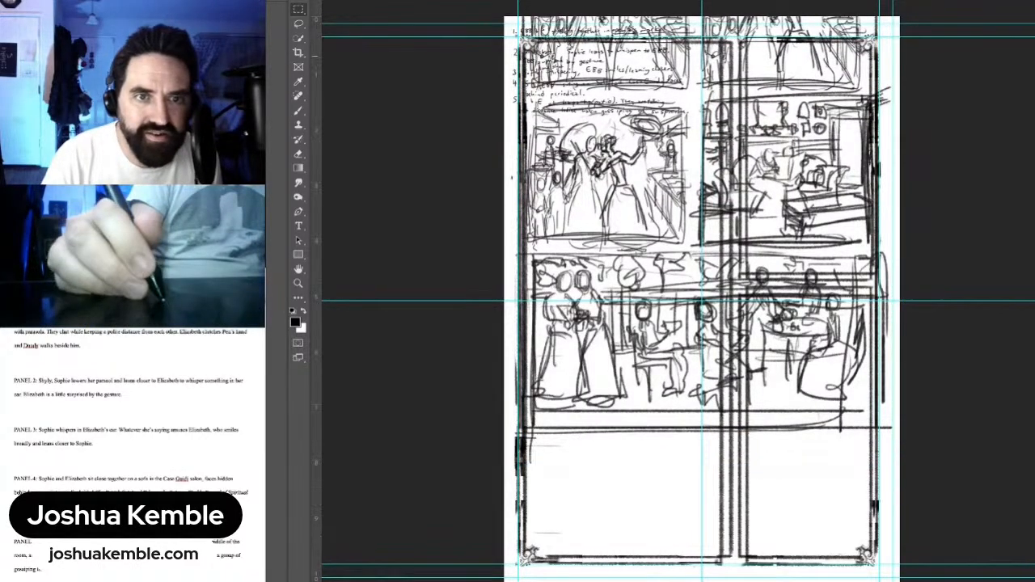
key("v")
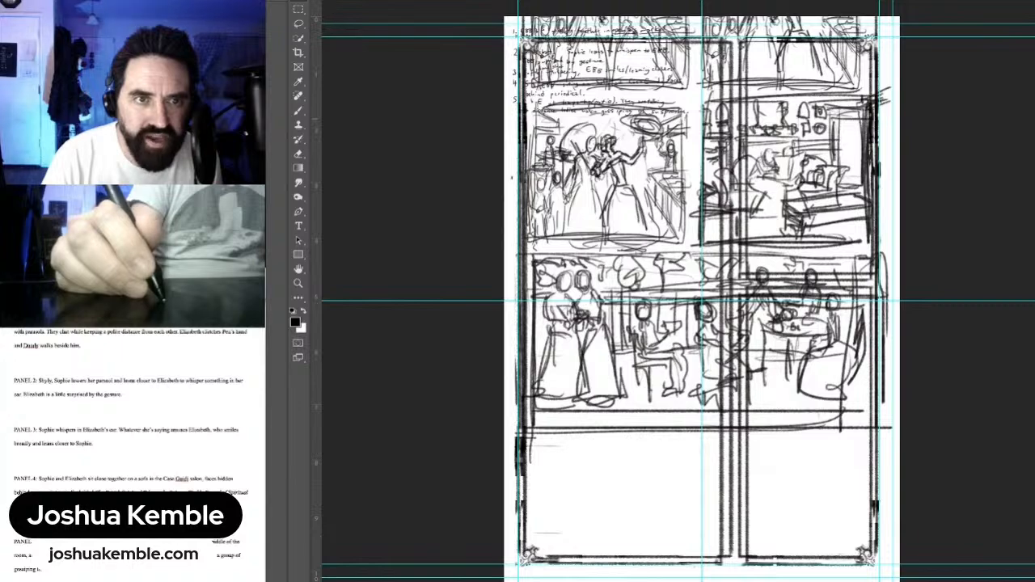
Step: Move the thumbnail sketch down to the top of the border template and stretch it vertically until its panels fill the template's height
mouse_move(695, 119)
left_mouse_down()
mouse_move(696, 266)
mouse_move(695, 209)
left_mouse_up()
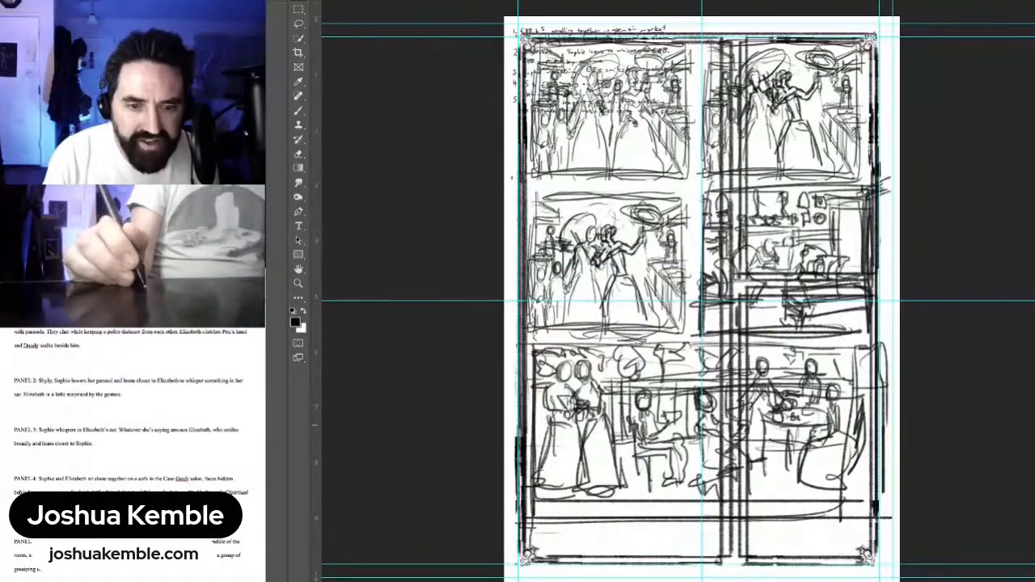
key("ctrl")
key("ctrl+t")
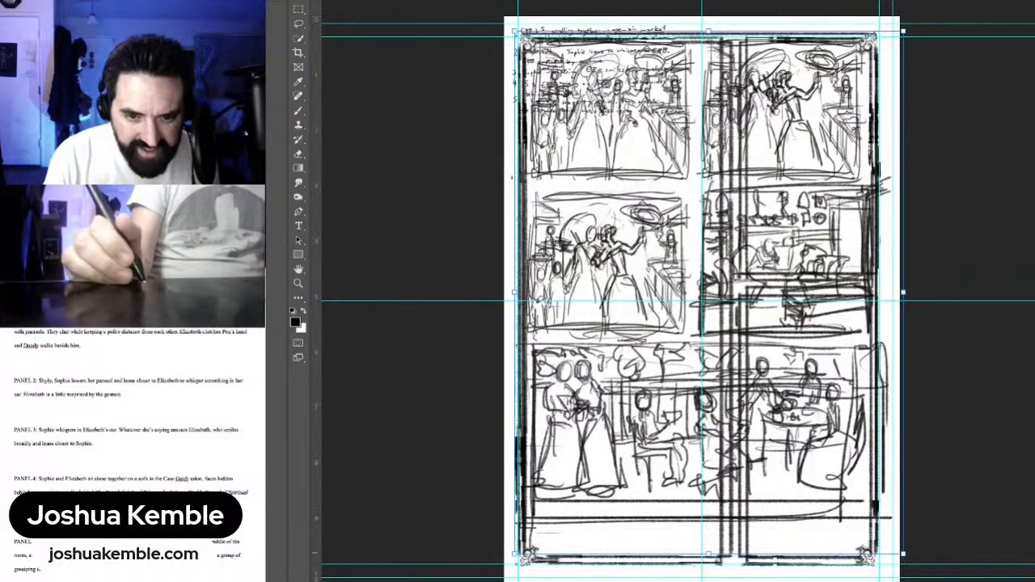
left_click_drag(708, 554, 708, 581)
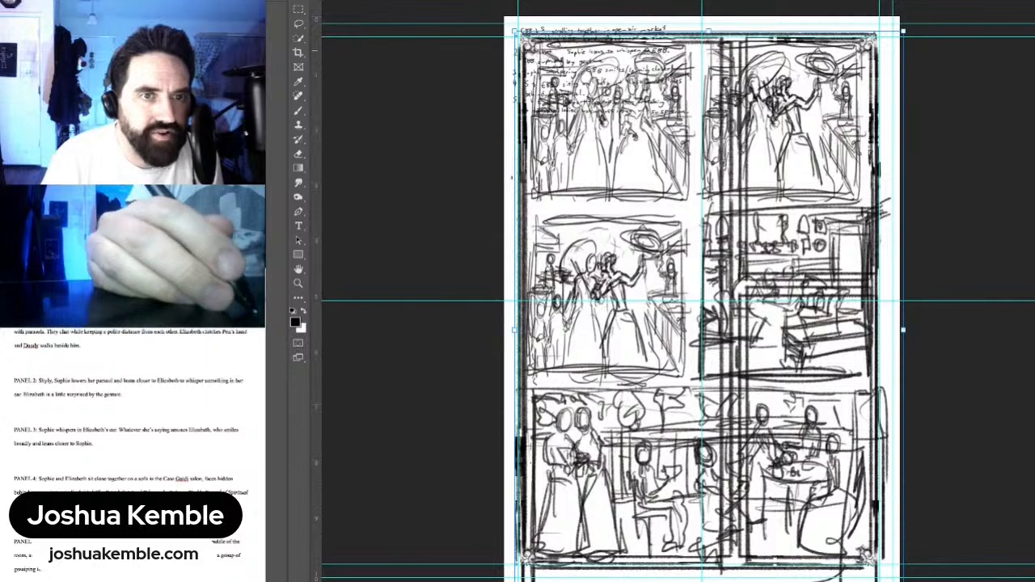
key("m")
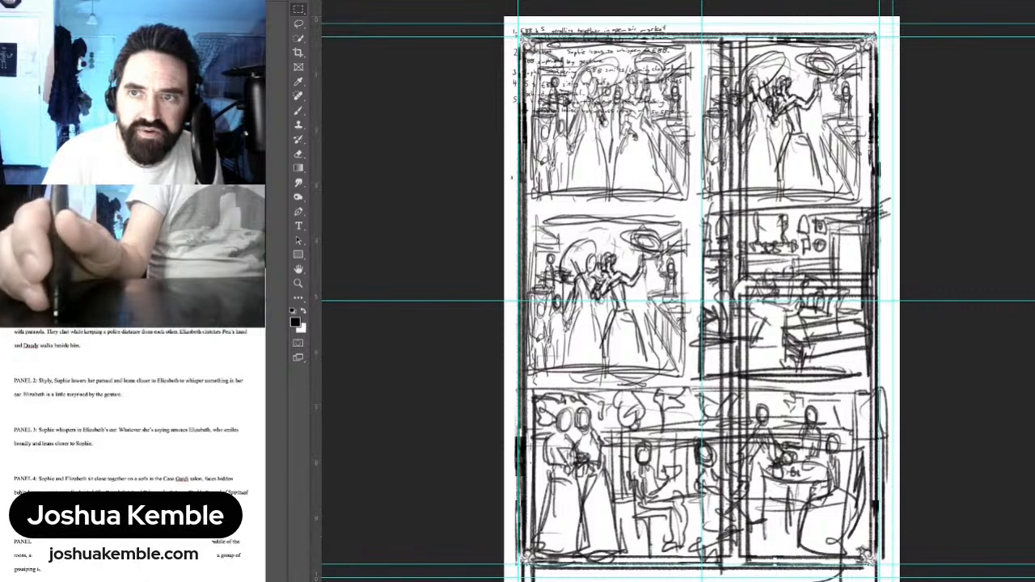
Step: Recolour the sketch lines light blue and delete the handwritten script notes at the top of the page
key("x")
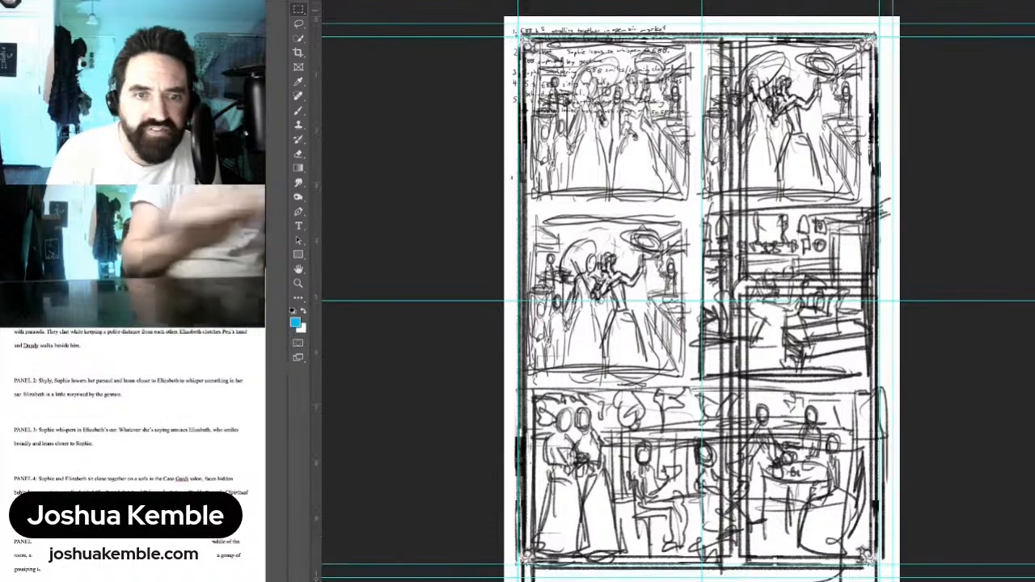
key("alt+shift+BackSpace")
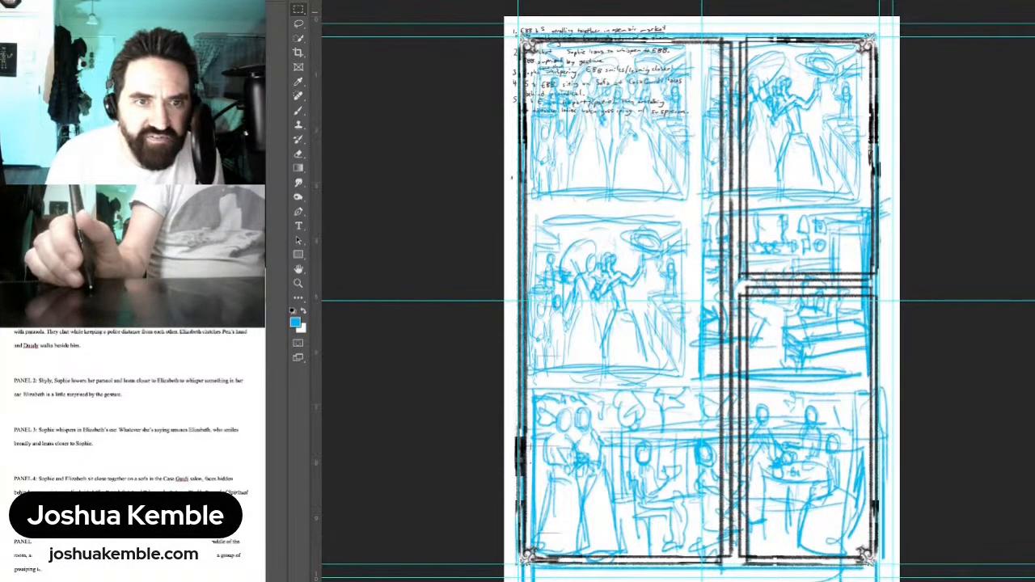
key("Delete")
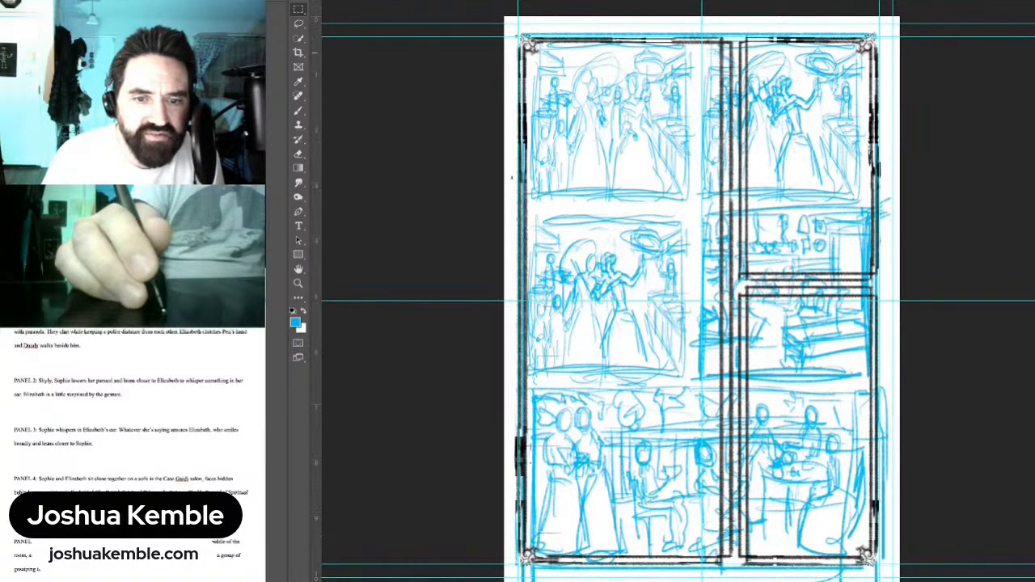
Step: Shift the template's central vertical gutter left so it falls between the two sketched panel columns, and deselect it
key("ctrl+plus")
left_click_drag(679, 291, 655, 281)
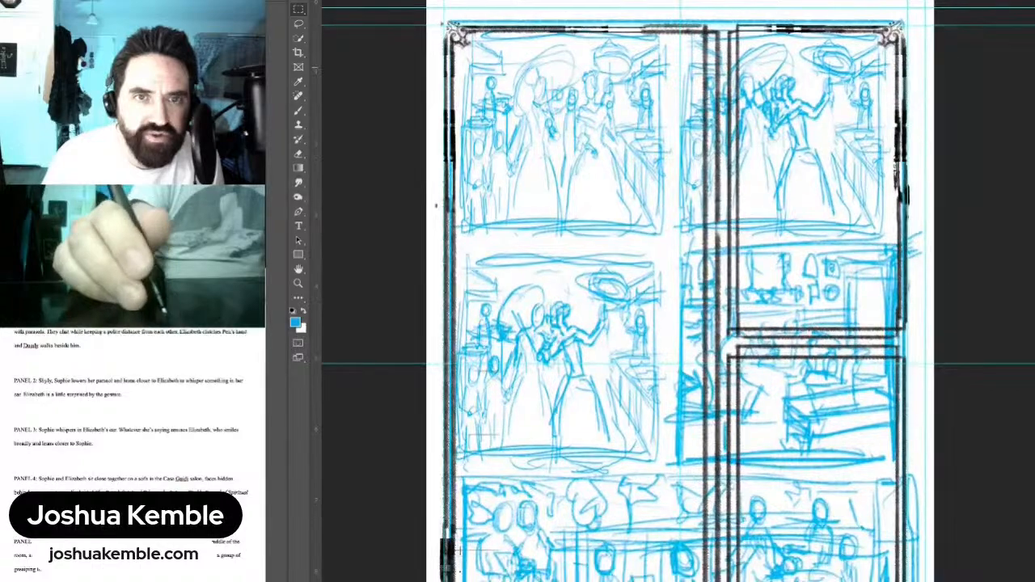
key("ctrl+minus")
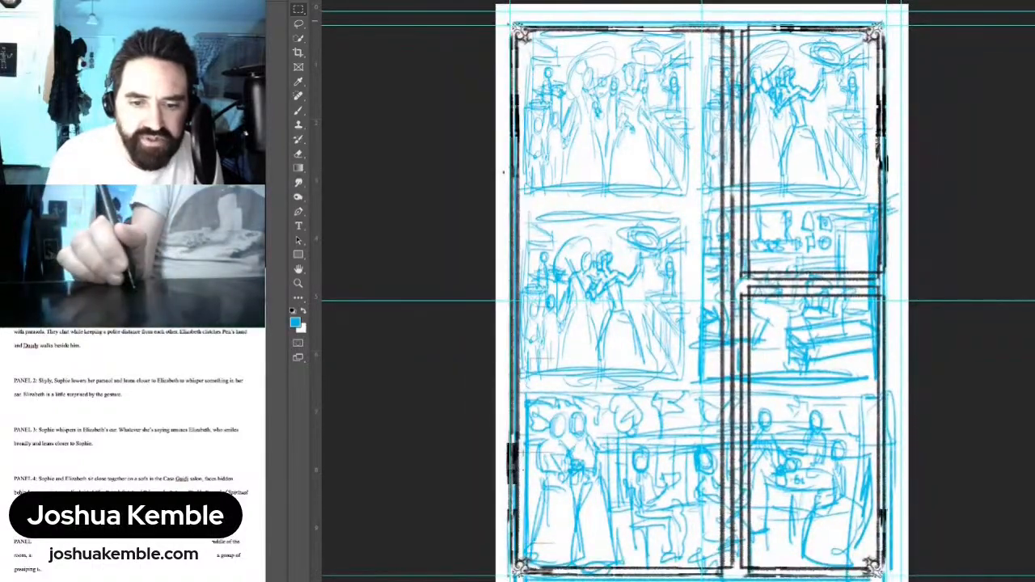
left_click_drag(686, 11, 796, 581)
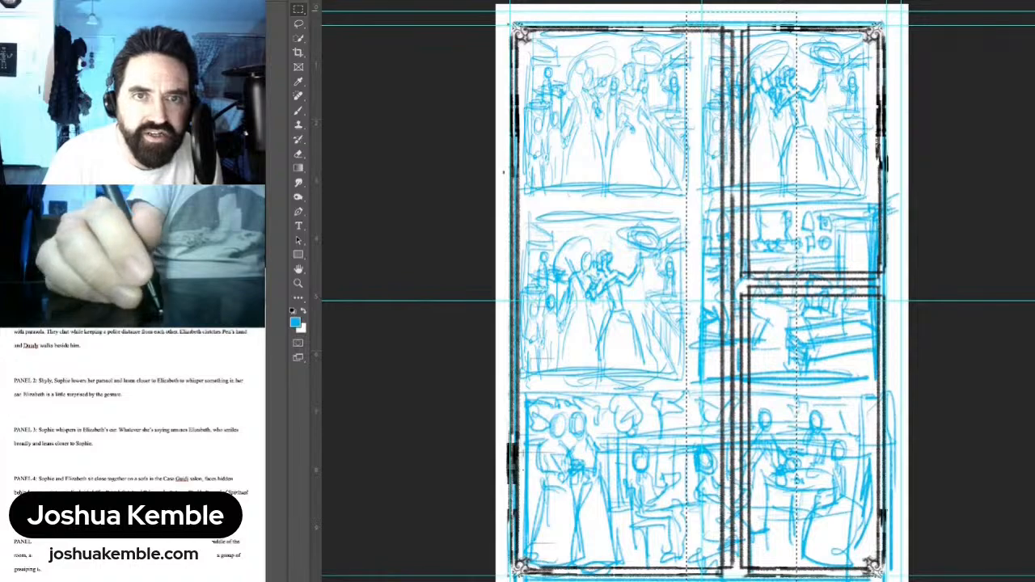
left_click_drag(752, 68, 713, 65)
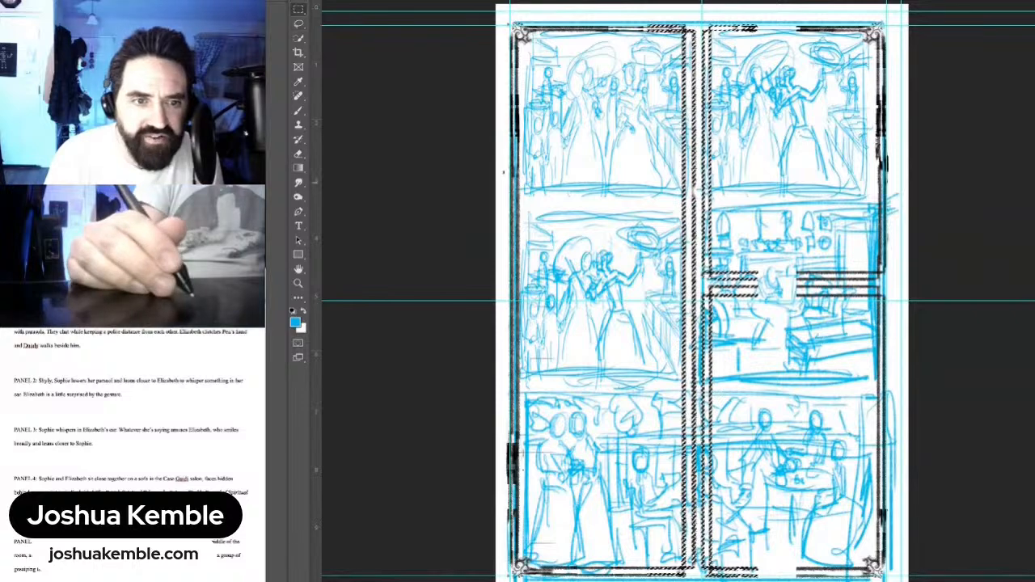
key("ctrl+d")
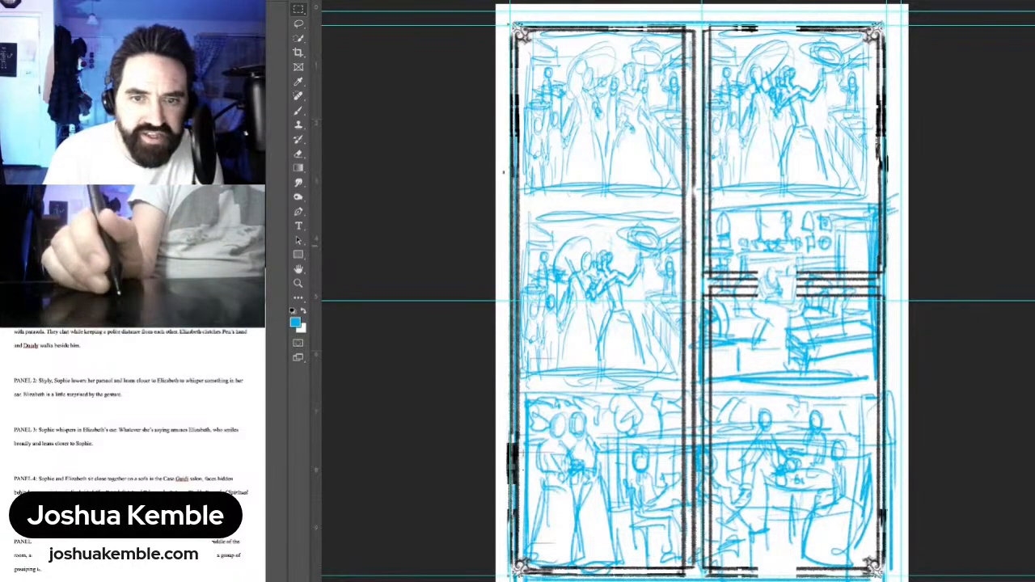
Step: Delete the template's horizontal gutter band across the middle of the page and clear the selection
mouse_move(501, 273)
left_mouse_down()
mouse_move(909, 327)
mouse_move(909, 315)
left_mouse_up()
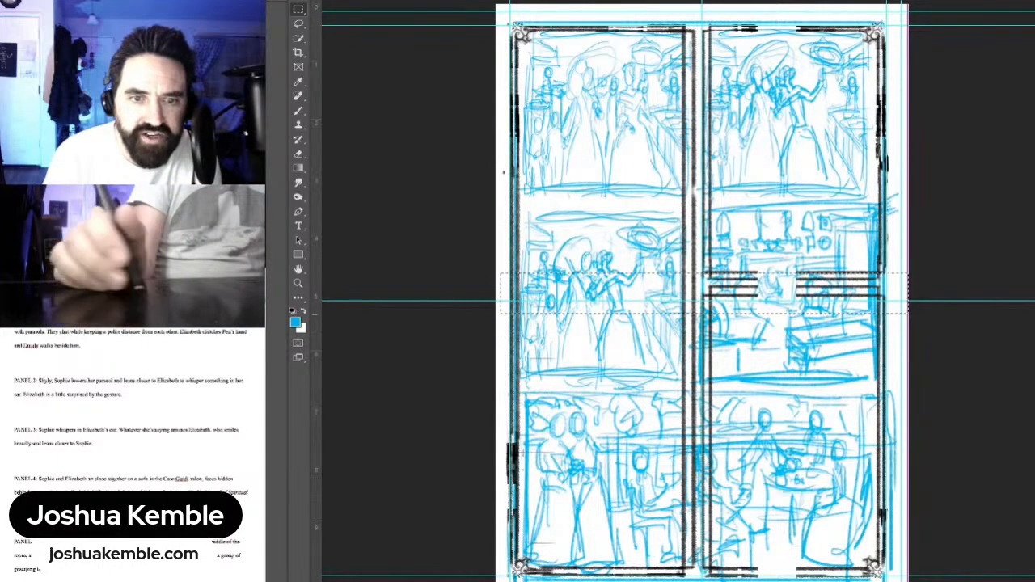
key("Delete")
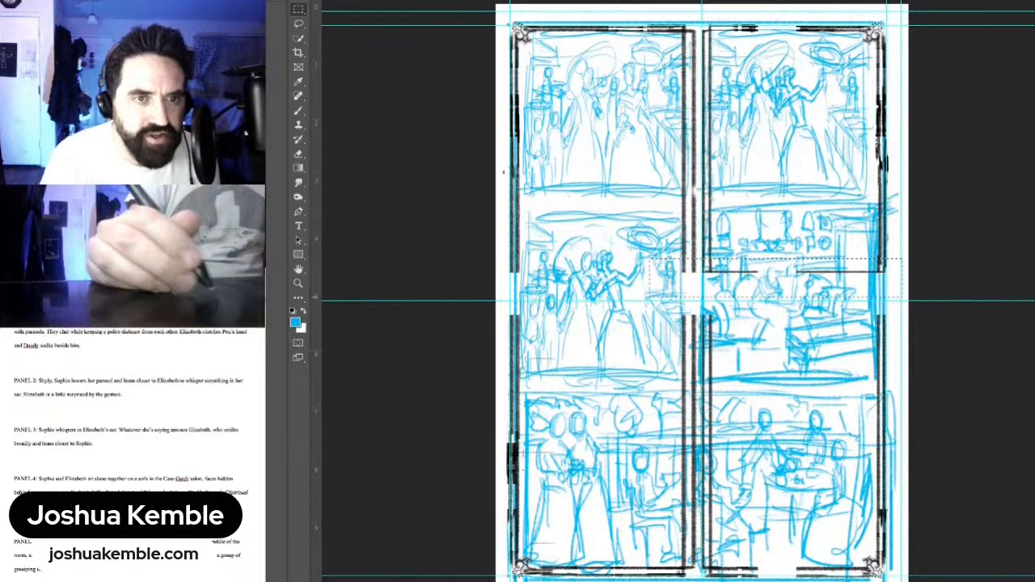
key("ctrl+d")
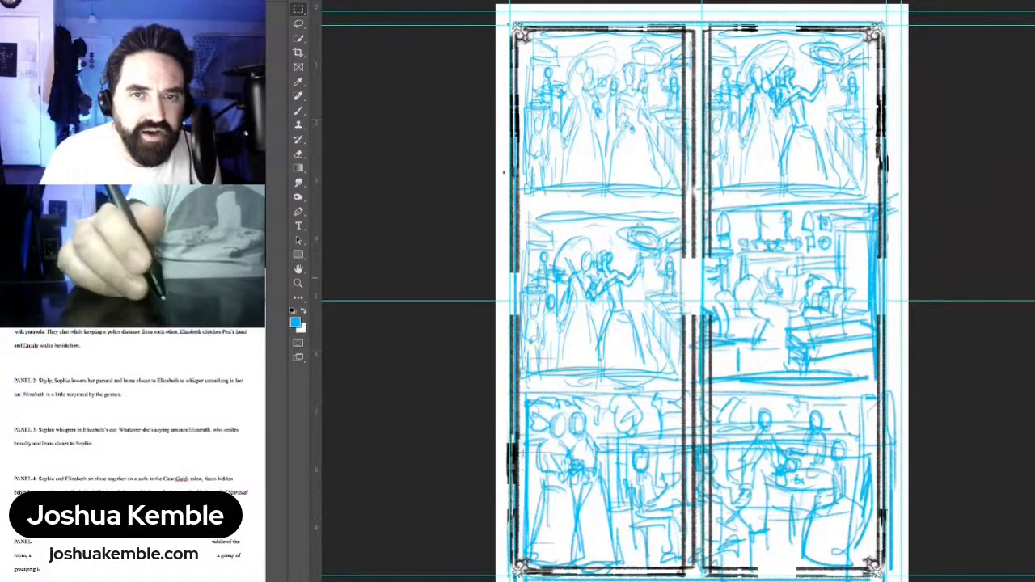
Step: Hide the guides and fill the gap in the double top border above panel 2 with black brush lines
left_click_drag(558, 150, 521, 199)
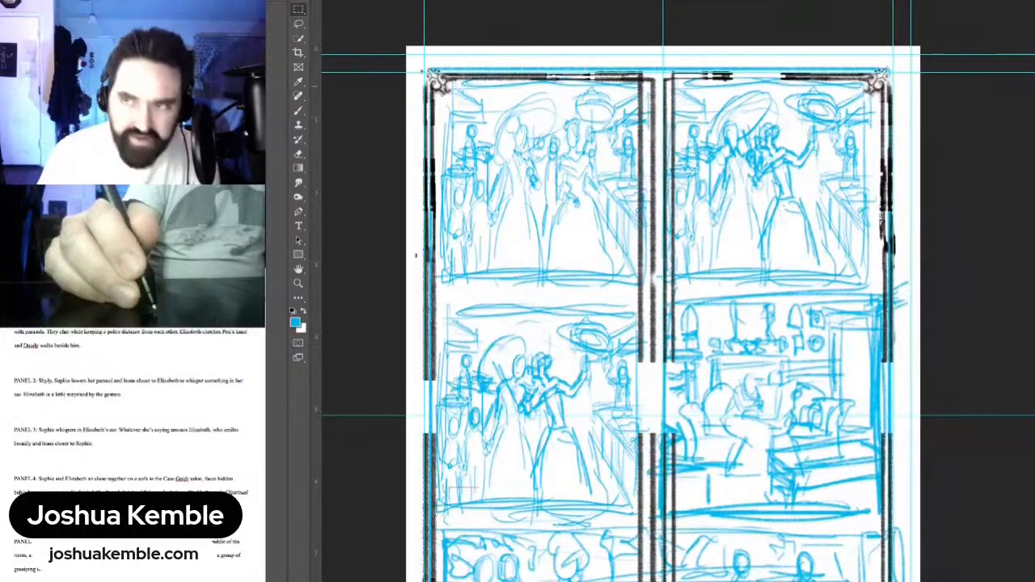
key("b")
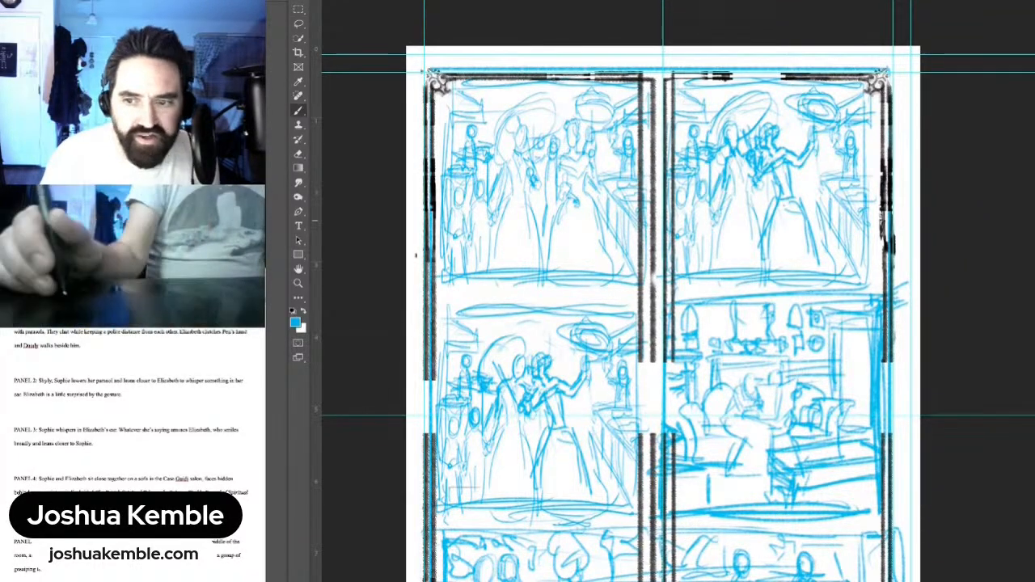
key("d")
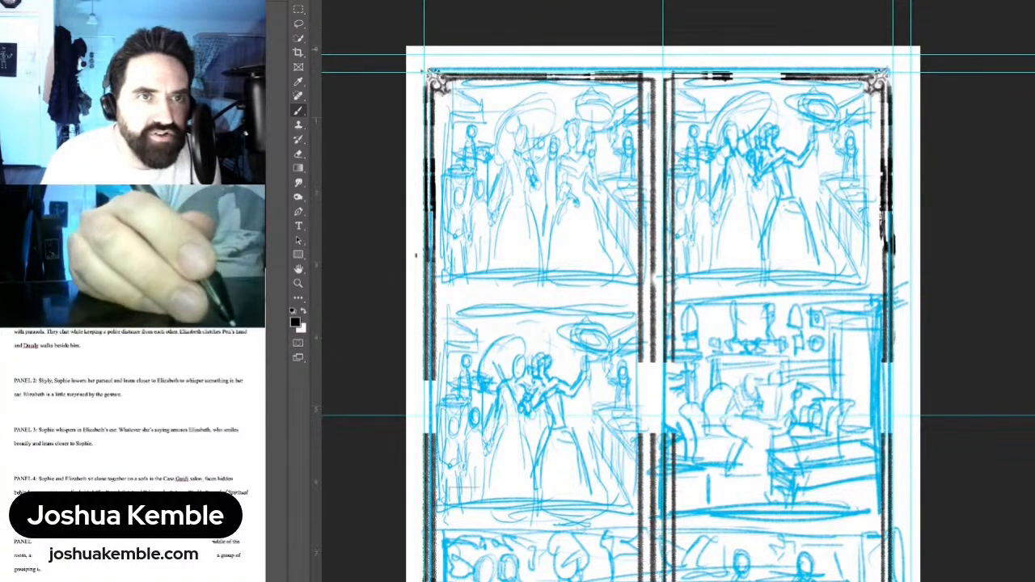
key("ctrl+plus")
key("ctrl+plus")
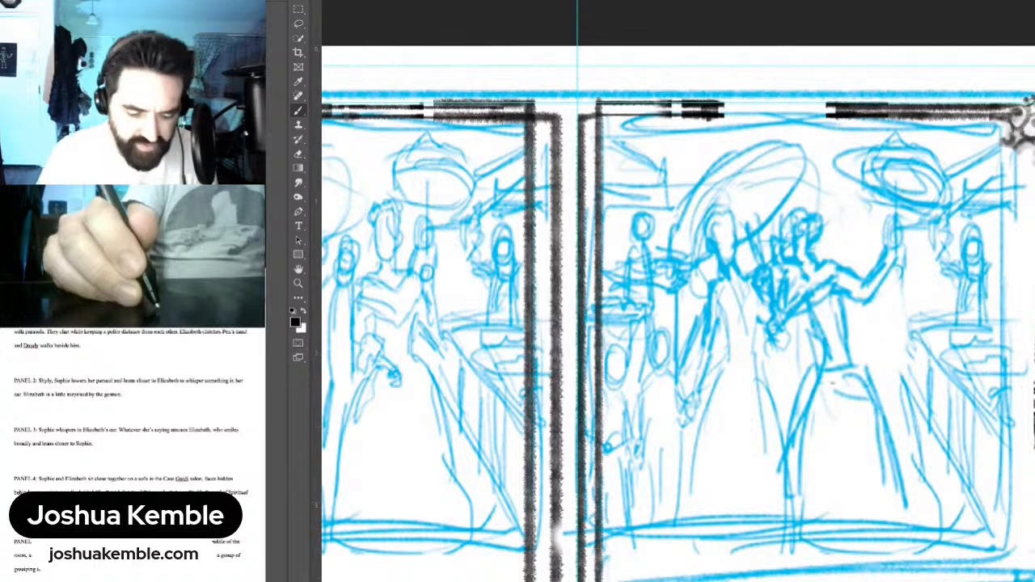
key("ctrl+semicolon")
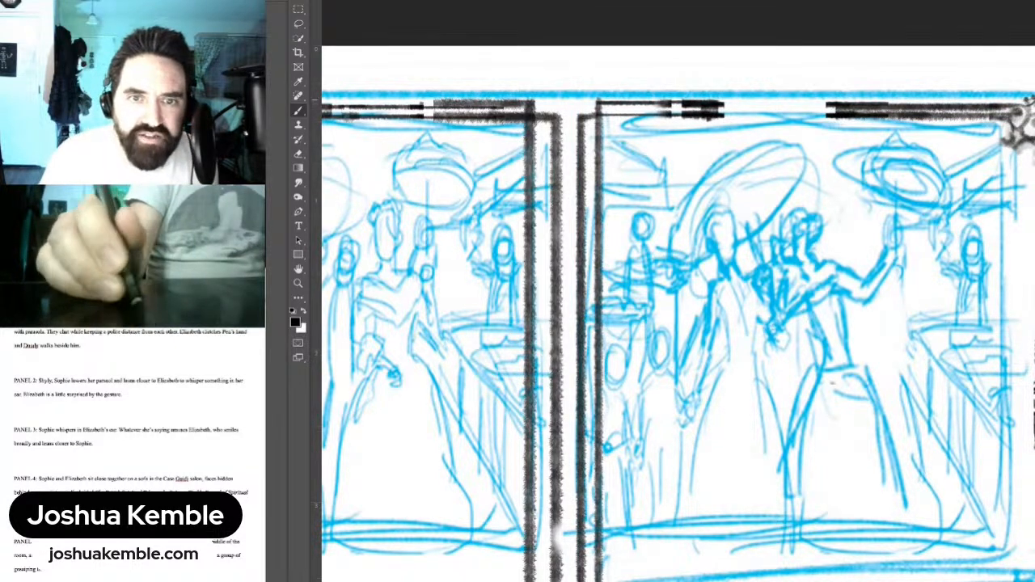
left_click_drag(722, 106, 854, 102)
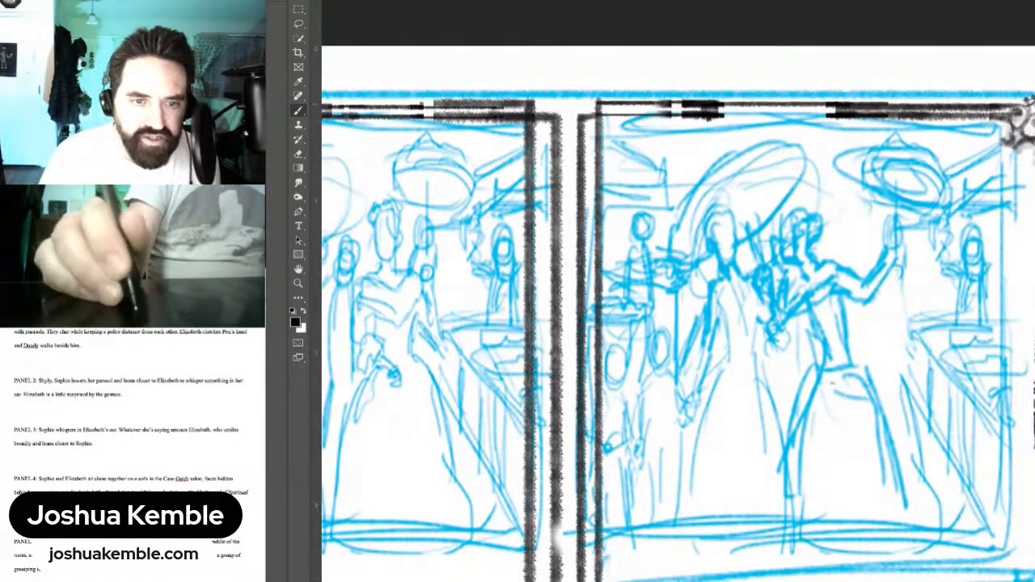
left_click_drag(713, 117, 856, 118)
Step: Erase the inner border line on the left side of the central gutter beside the left-column panels
left_click_drag(680, 405, 858, 229)
key("ctrl+minus")
key("ctrl+minus")
left_click_drag(728, 323, 671, 254)
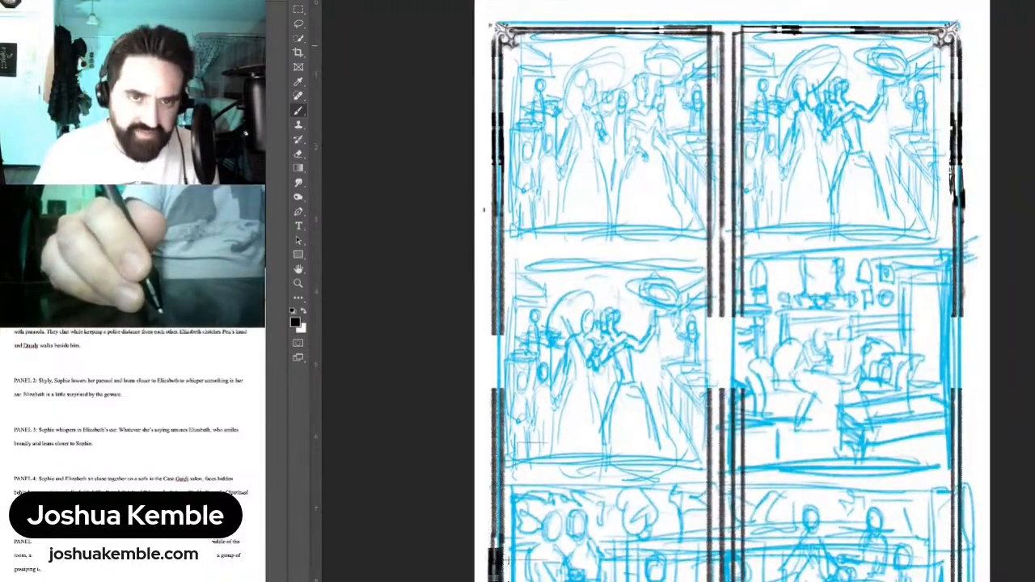
key("e")
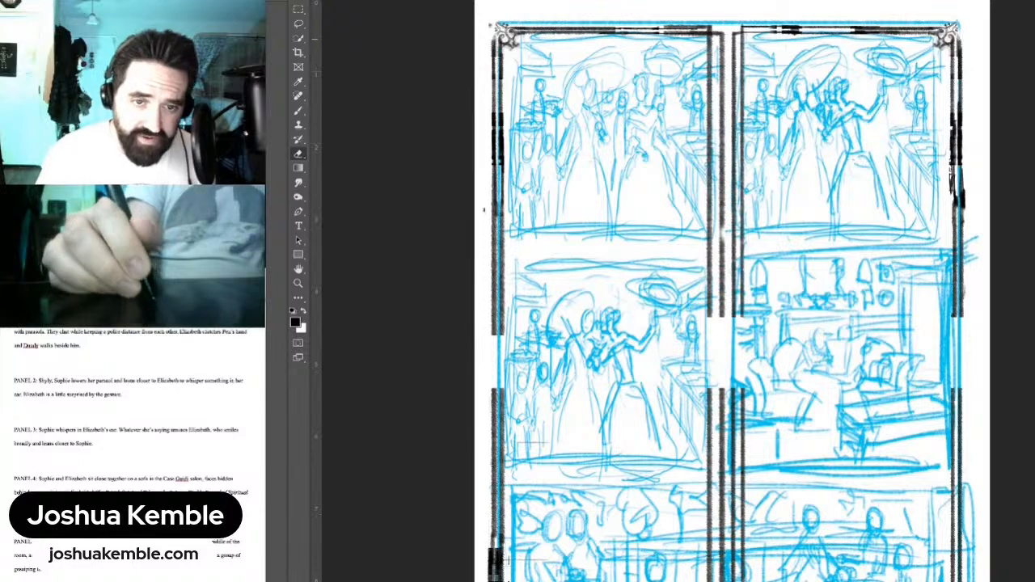
left_click_drag(709, 25, 709, 319)
mouse_move(728, 385)
left_mouse_down()
mouse_move(694, 69)
mouse_move(676, 242)
mouse_move(677, 400)
mouse_move(676, 71)
left_mouse_up()
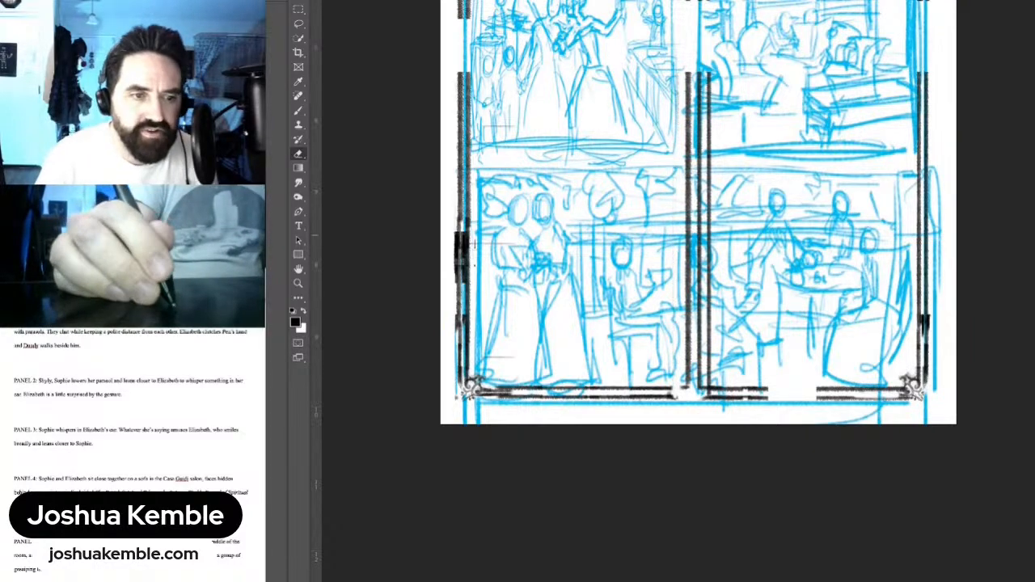
left_click_drag(687, 225, 630, 239)
Step: Redraw the left column's inner border as a straight black vertical line down the page to the bottom border
key("b")
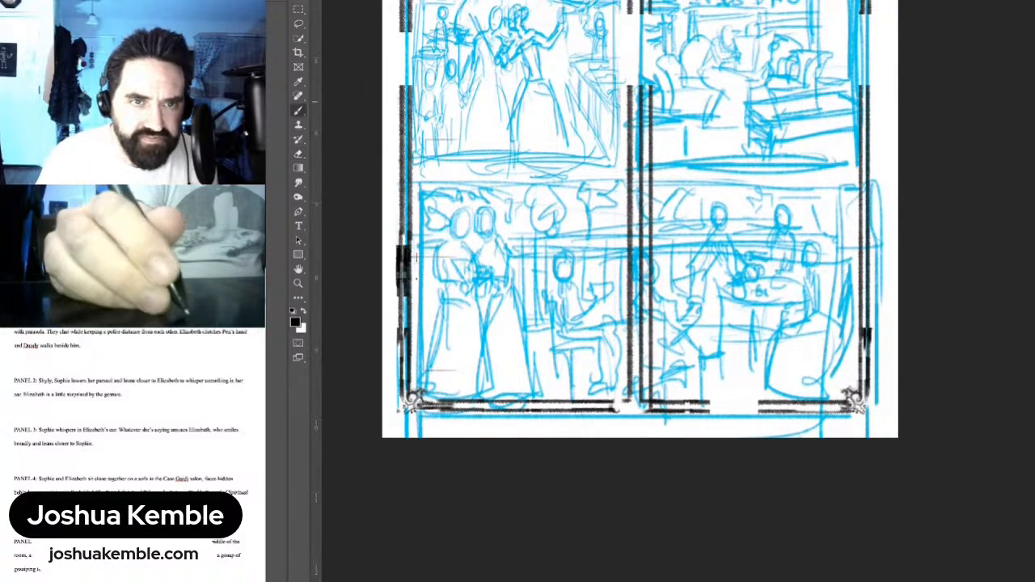
scroll(639, 291, "up", 5)
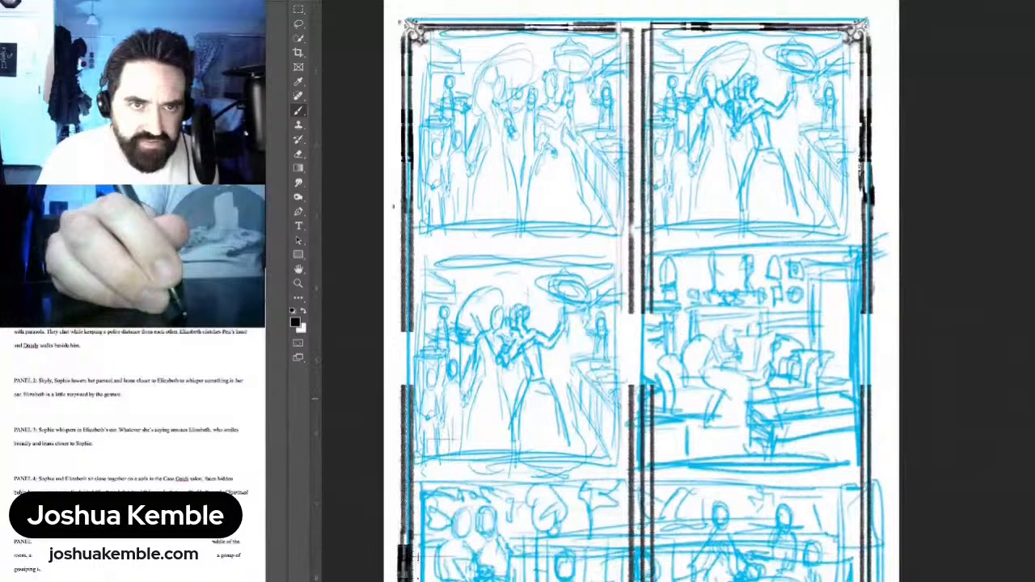
left_click_drag(635, 399, 631, 407)
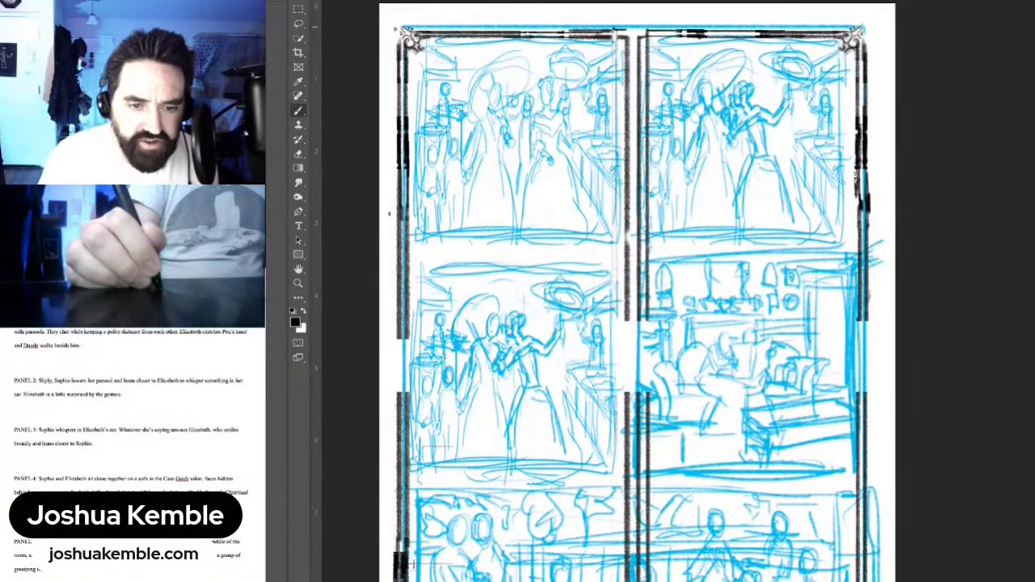
left_click_drag(621, 28, 621, 577)
left_click_drag(620, 485, 615, 203)
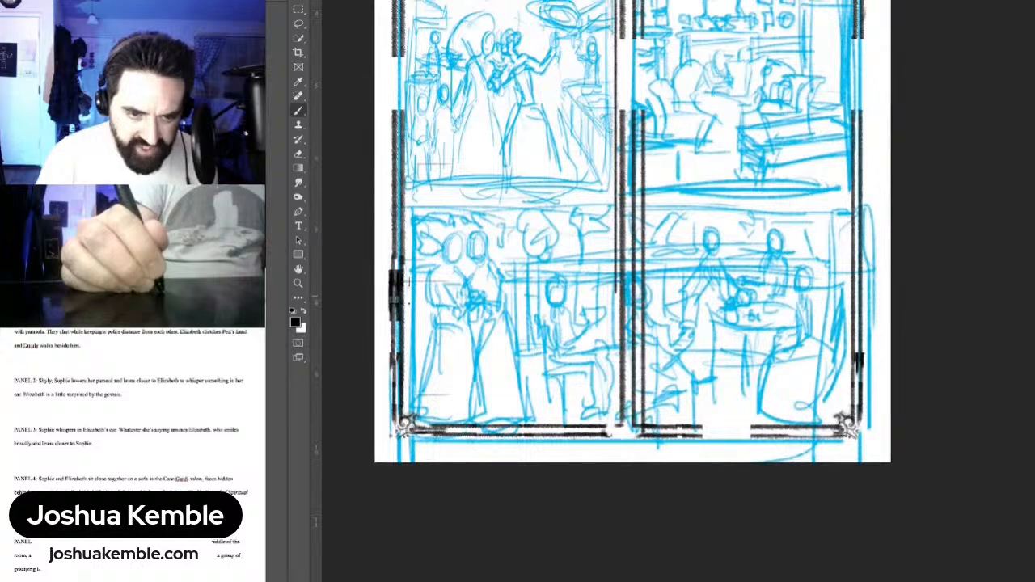
mouse_move(615, 291)
left_mouse_down()
mouse_move(615, 436)
mouse_move(621, 425)
left_mouse_up()
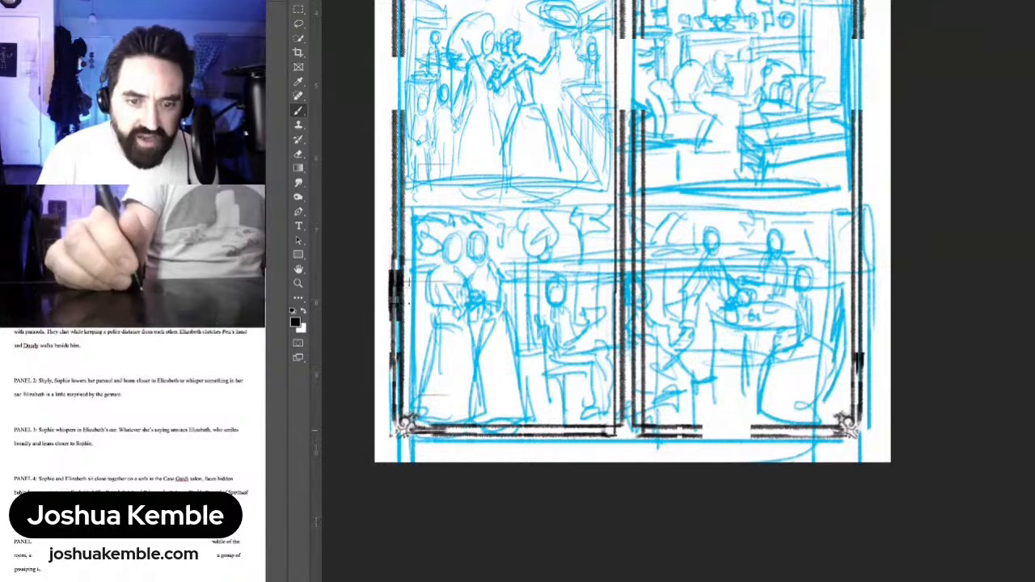
Step: Erase the central gutter lines running through the wide bottom panel and brush in the gaps in the bottom border
left_click_drag(699, 429, 769, 429)
left_click_drag(700, 436, 766, 437)
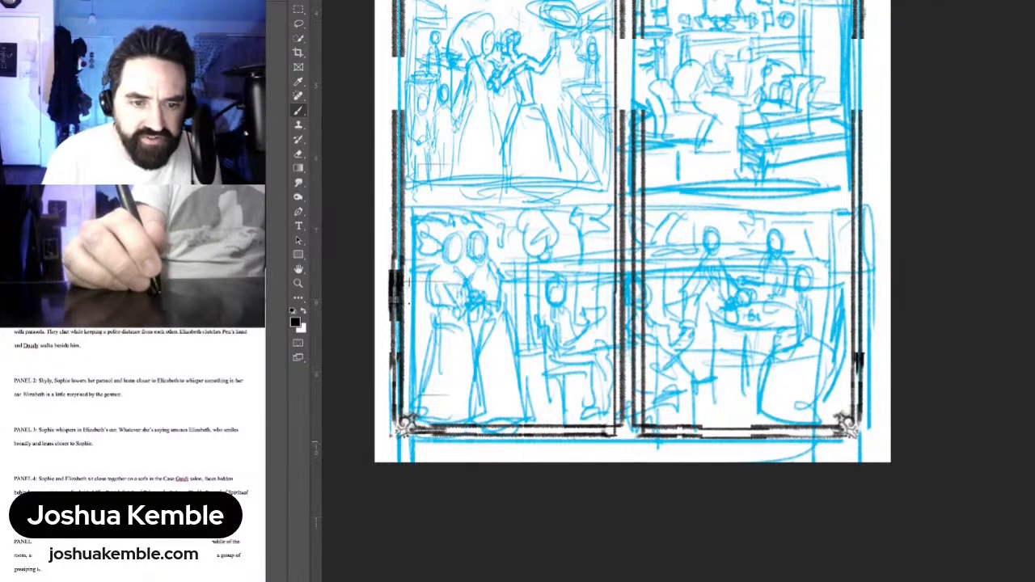
key("e")
mouse_move(613, 427)
left_mouse_down()
mouse_move(646, 432)
mouse_move(635, 417)
left_mouse_up()
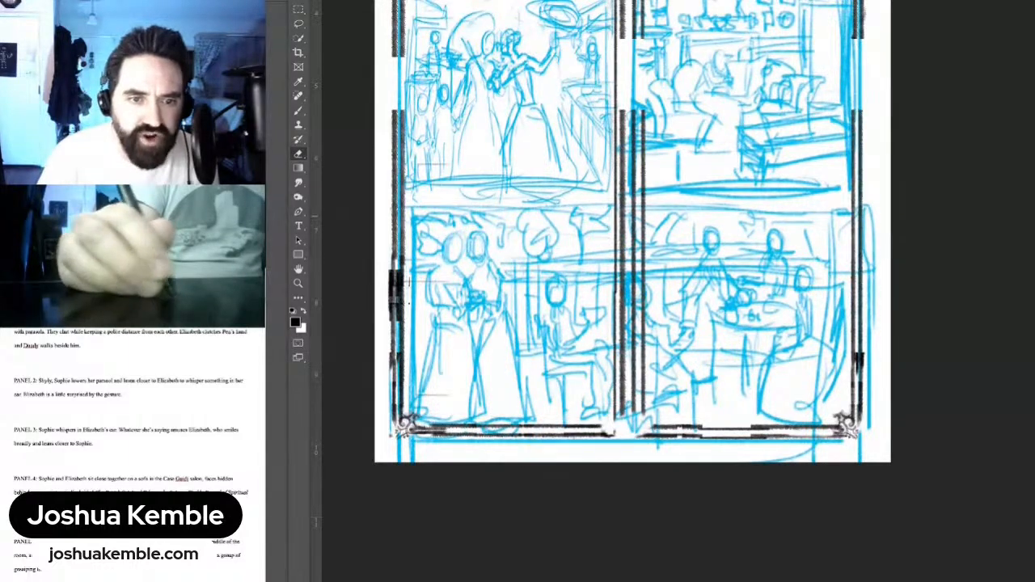
left_click_drag(626, 203, 621, 416)
mouse_move(643, 344)
left_mouse_down()
mouse_move(644, 418)
mouse_move(670, 426)
left_mouse_up()
key("b")
left_click_drag(606, 436, 660, 436)
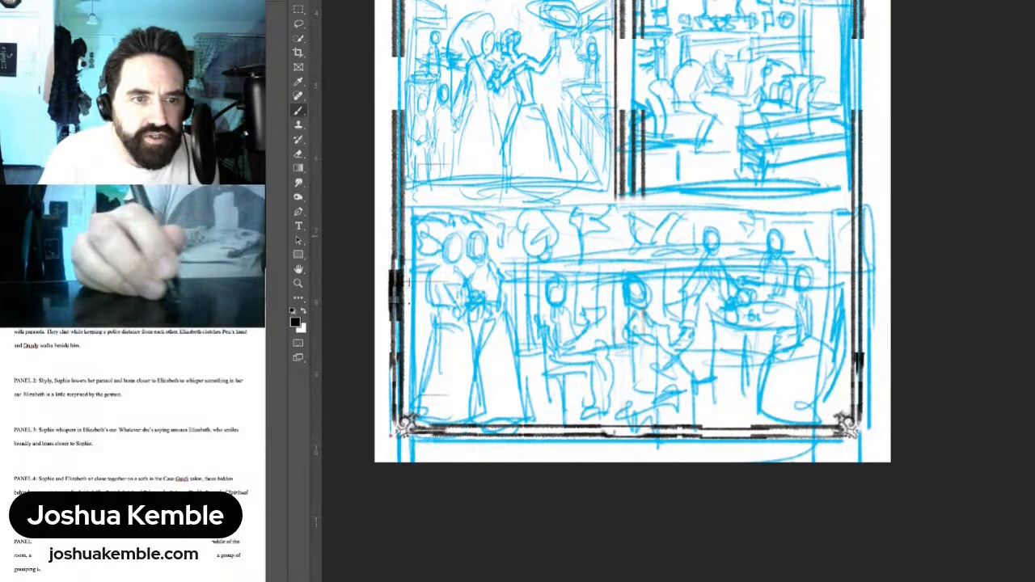
Step: Draw a double horizontal border line across the top of the wide bottom panel and erase the vertical border ends just above it
left_click_drag(395, 209, 852, 209)
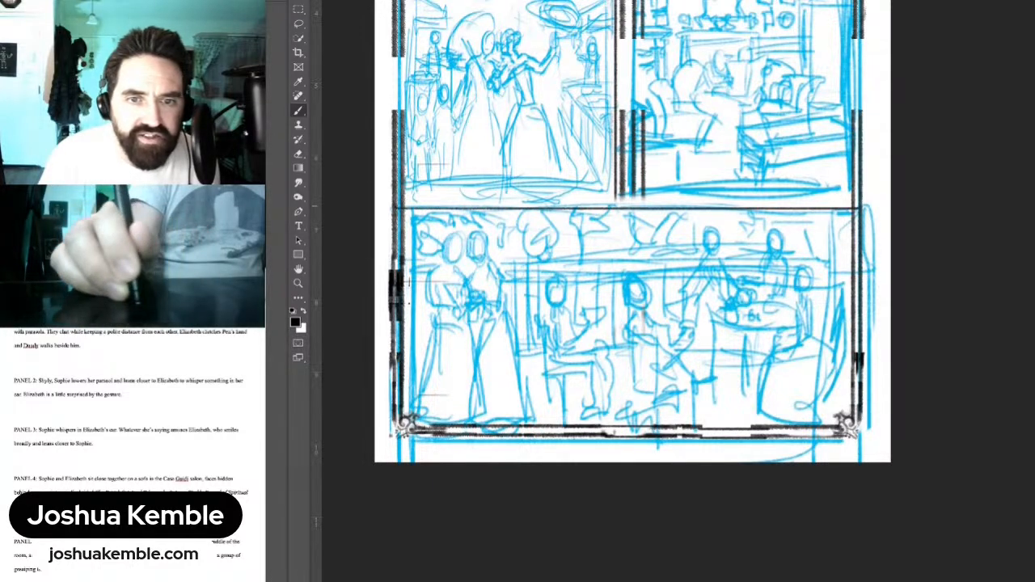
left_click_drag(405, 202, 854, 203)
key("e")
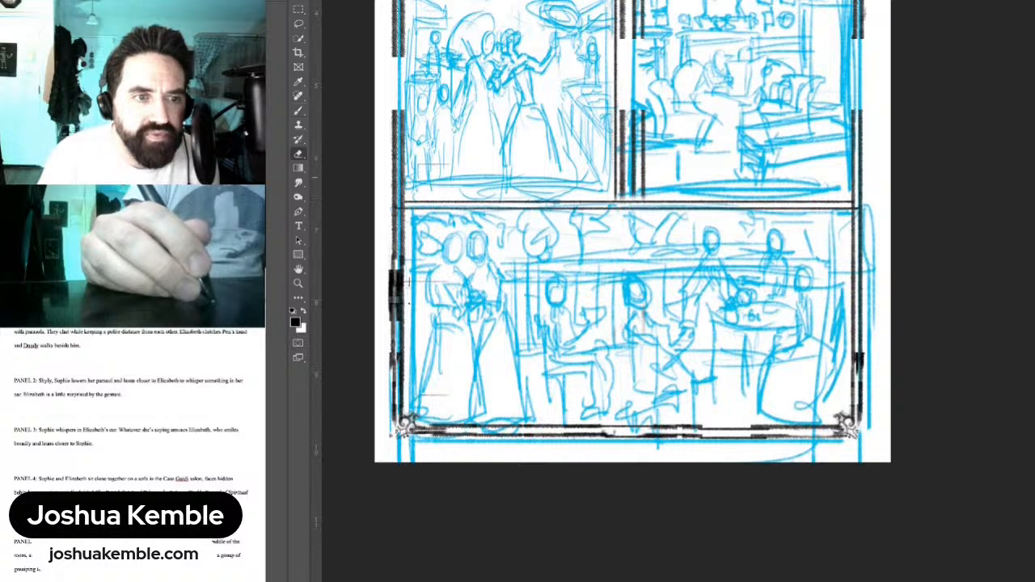
mouse_move(399, 188)
left_mouse_down()
mouse_move(400, 200)
mouse_move(402, 167)
mouse_move(399, 188)
left_mouse_up()
mouse_move(621, 193)
left_mouse_down()
mouse_move(654, 197)
mouse_move(635, 184)
mouse_move(639, 149)
mouse_move(637, 164)
left_mouse_up()
left_click_drag(853, 191, 873, 361)
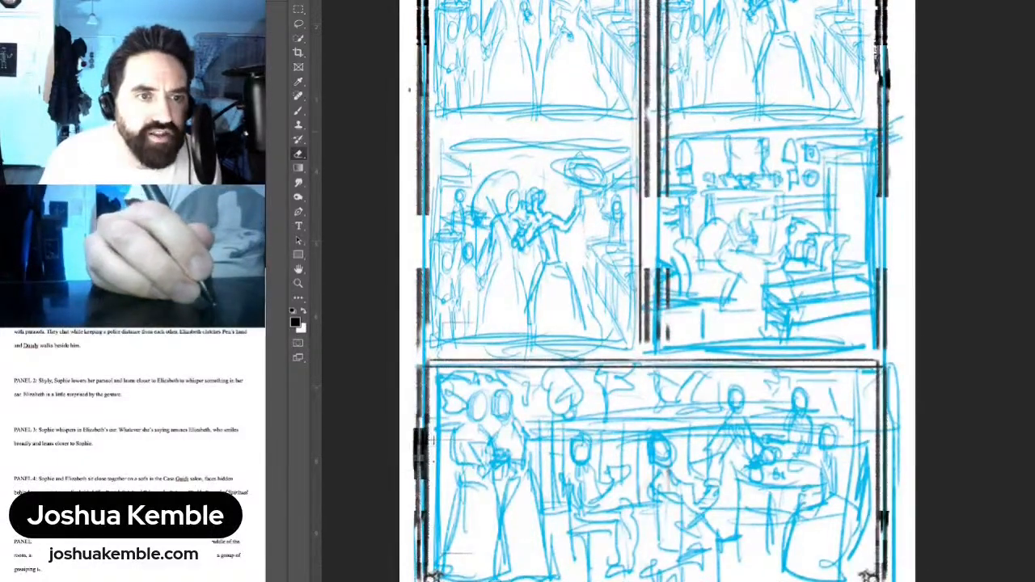
Step: Brush a double horizontal black border line across the page along the top of the middle panel row
key("b")
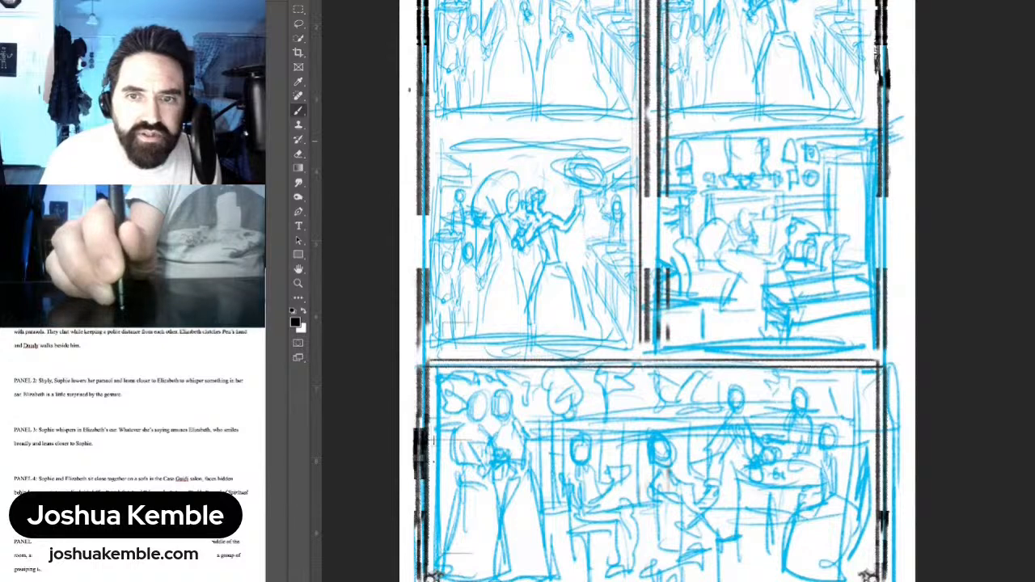
left_click_drag(421, 141, 777, 142)
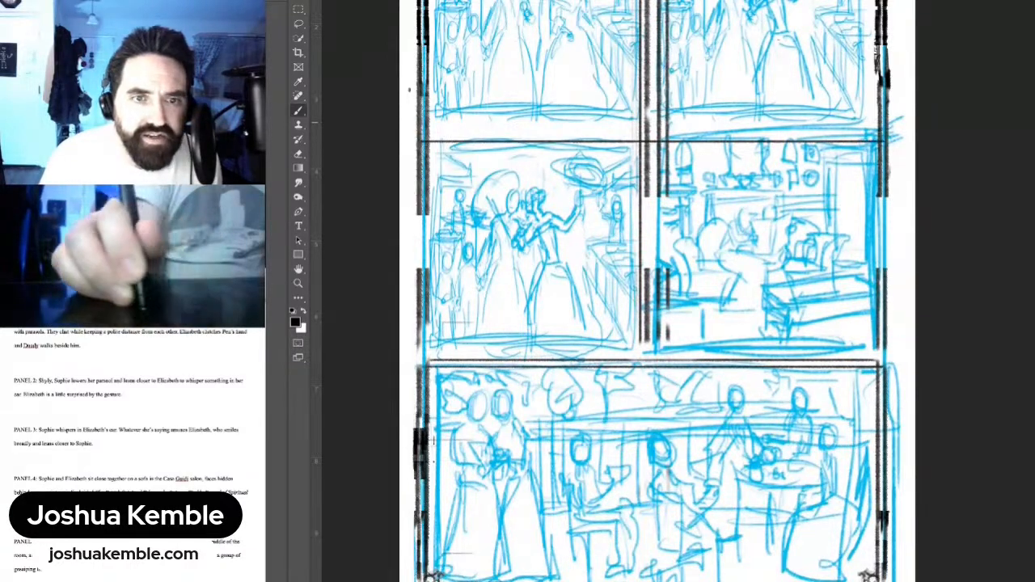
left_click_drag(428, 135, 879, 135)
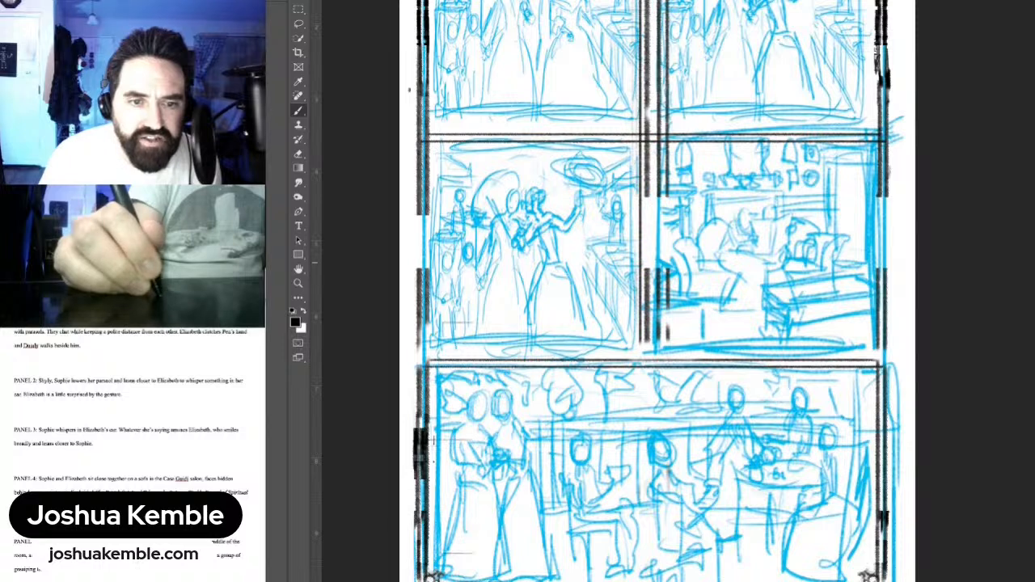
Step: Redraw the missing vertical border lines on both sides of the central gutter between the two middle-row panels
left_click_drag(648, 189, 641, 350)
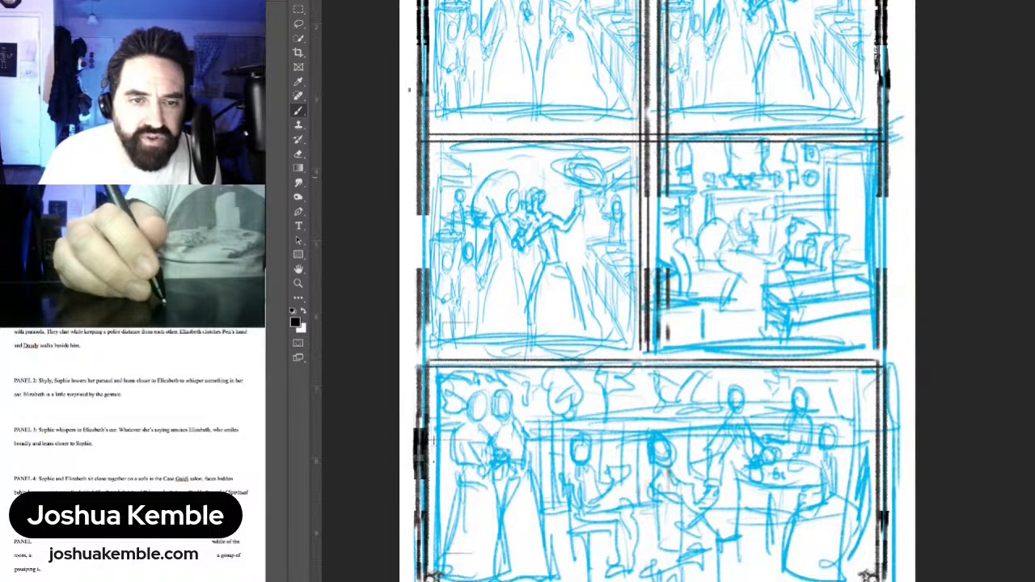
left_click_drag(663, 177, 663, 283)
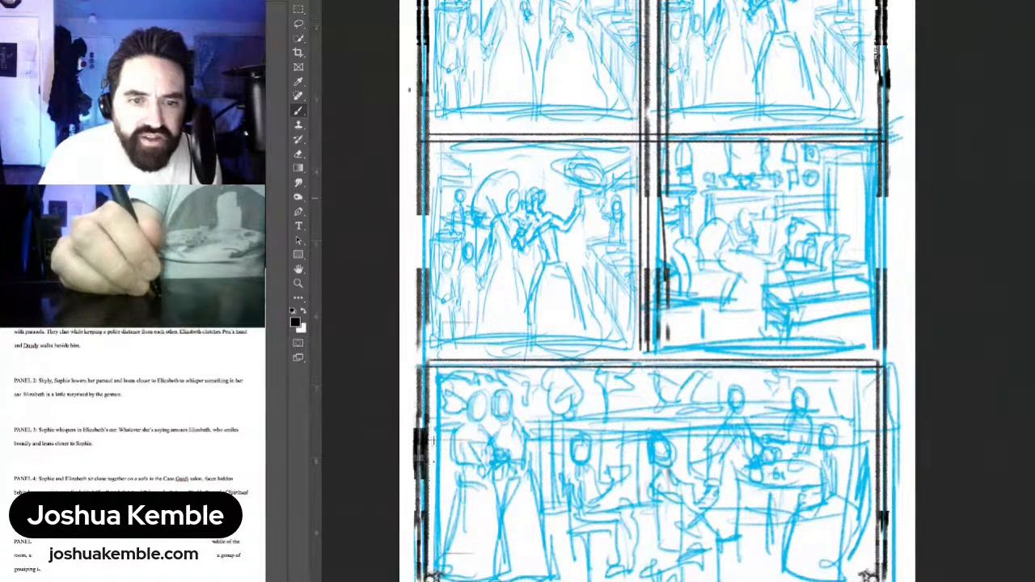
key("ctrl+z")
left_click_drag(659, 194, 659, 348)
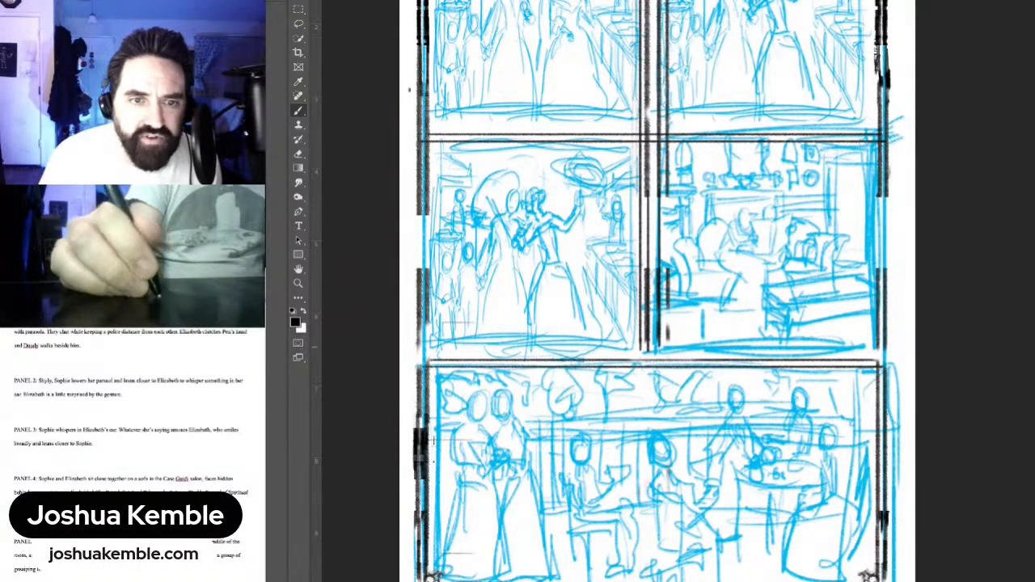
left_click_drag(670, 191, 670, 300)
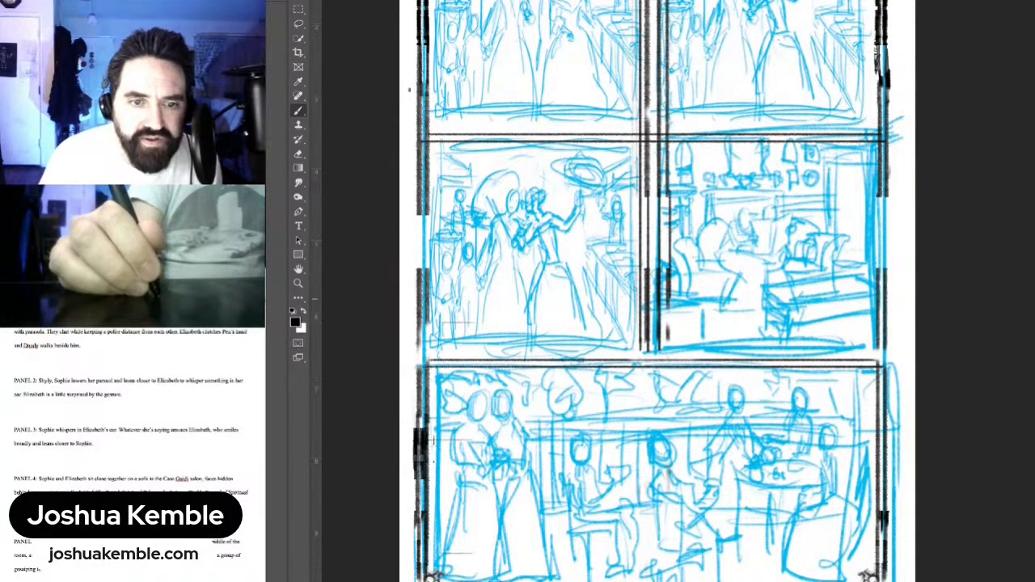
key("ctrl+z")
left_click_drag(668, 195, 668, 350)
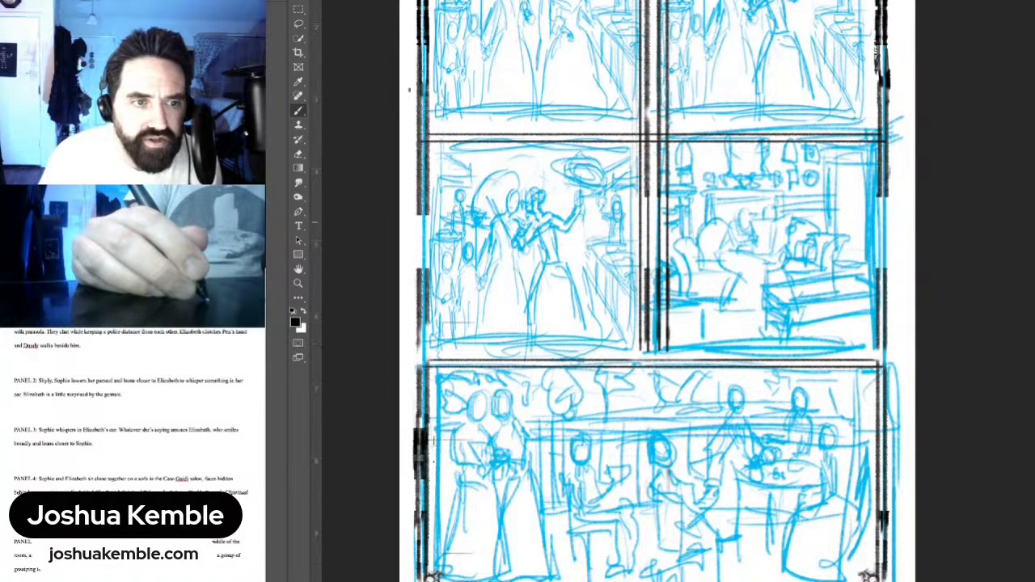
Step: Fill the gap in the left border beside the middle-left panel and draw a double horizontal line along the middle row's bottom
left_click_drag(428, 212, 427, 279)
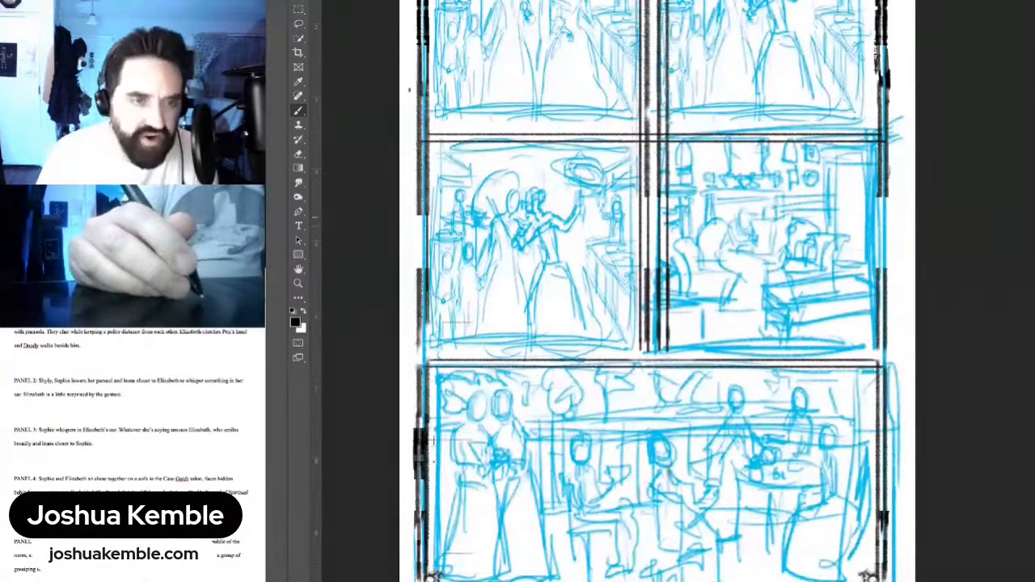
left_click_drag(417, 210, 418, 289)
key("ctrl+z")
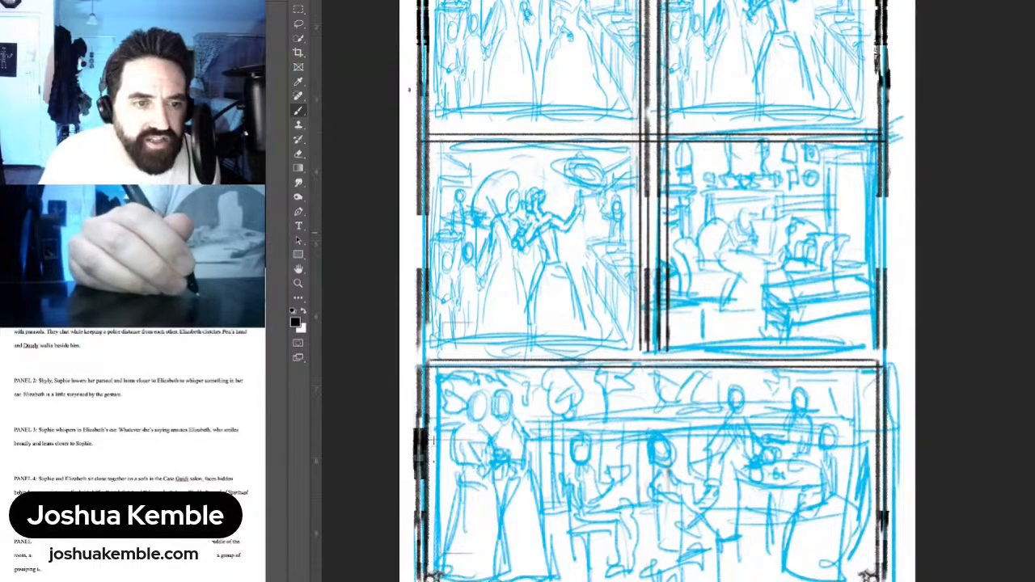
left_click_drag(422, 210, 429, 351)
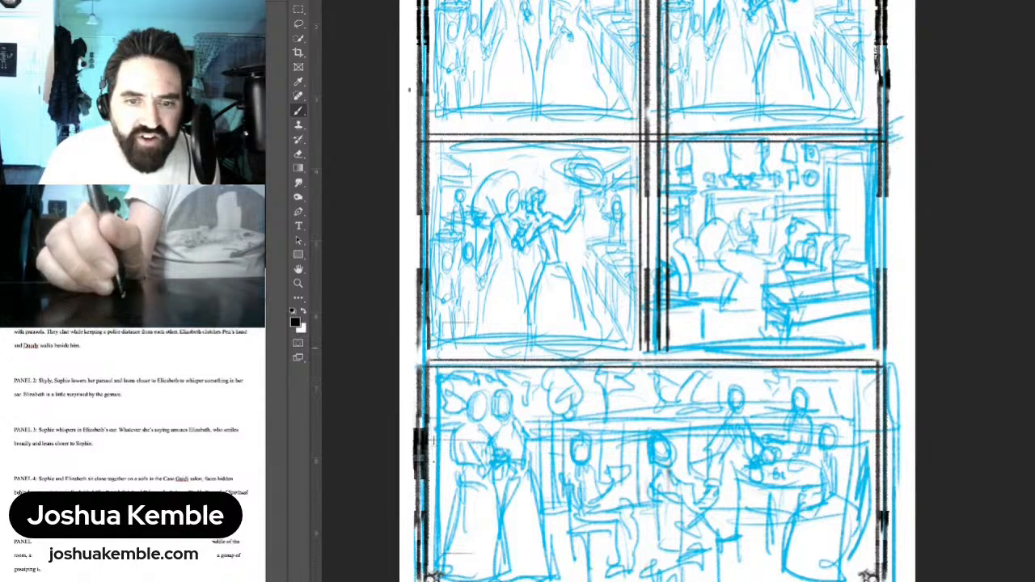
left_click_drag(417, 349, 887, 349)
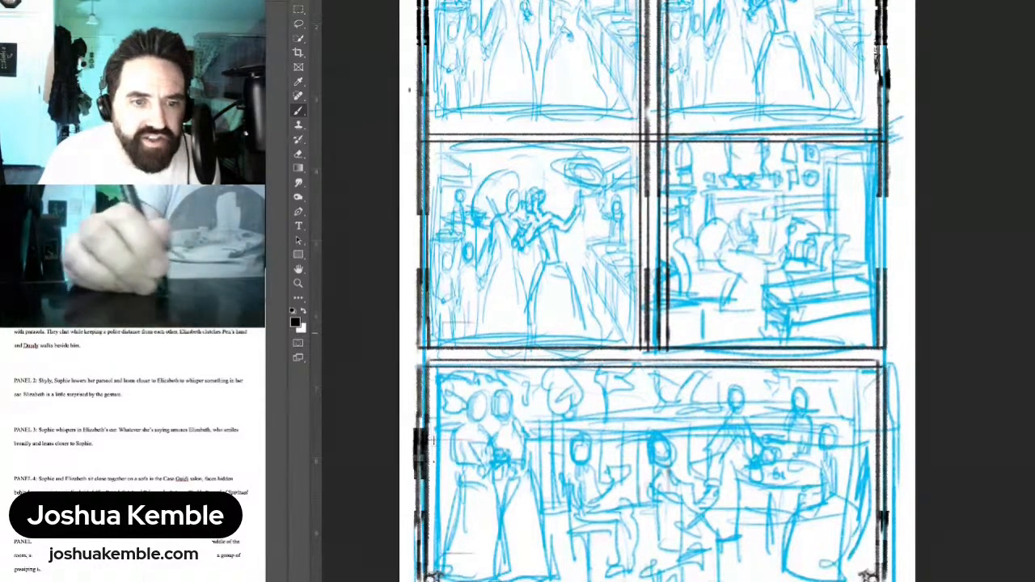
left_click_drag(418, 340, 885, 340)
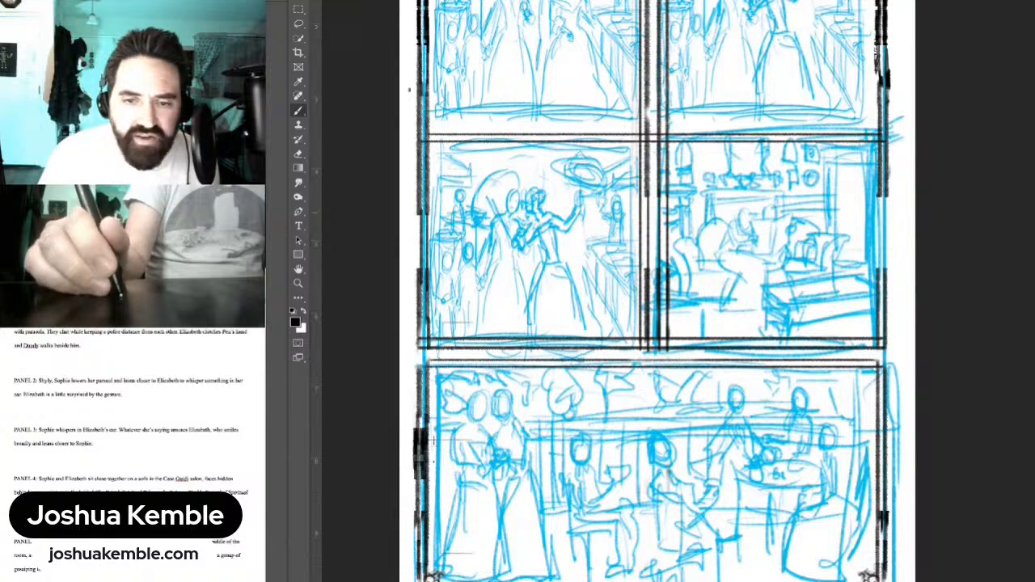
Step: Draw a double horizontal black border line across the page along the bottom of the top panel row
left_click_drag(647, 212, 653, 296)
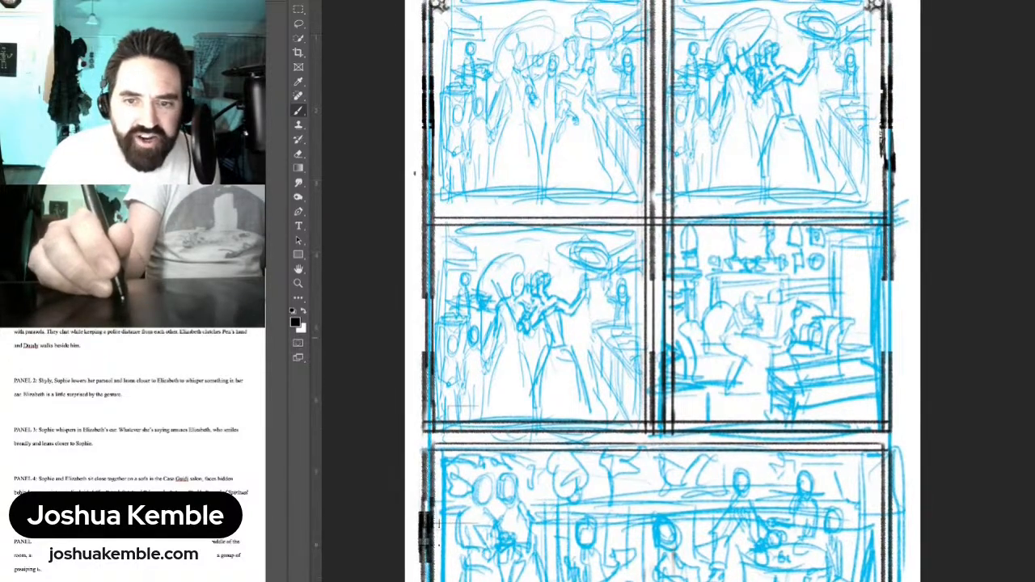
mouse_move(890, 358)
left_mouse_down()
mouse_move(891, 281)
mouse_move(889, 357)
left_mouse_up()
left_click_drag(653, 206, 687, 342)
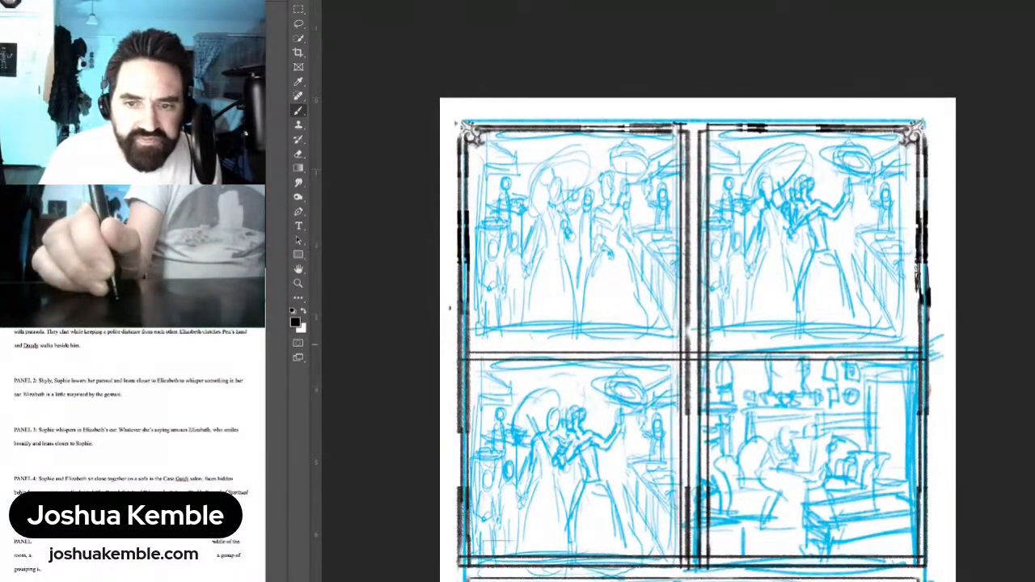
left_click_drag(460, 344, 915, 345)
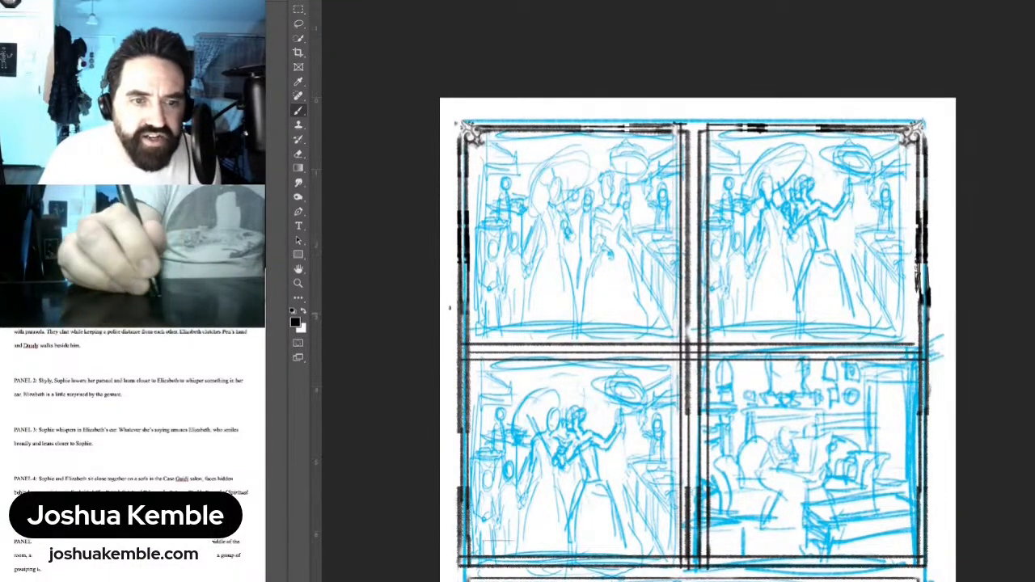
key("ctrl+z")
left_click_drag(460, 344, 927, 344)
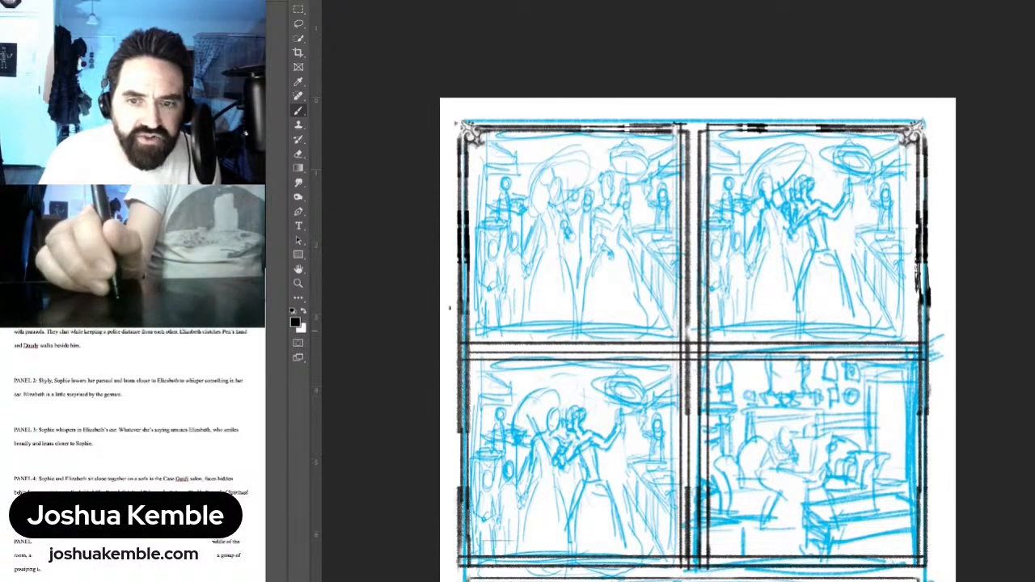
left_click_drag(459, 337, 912, 336)
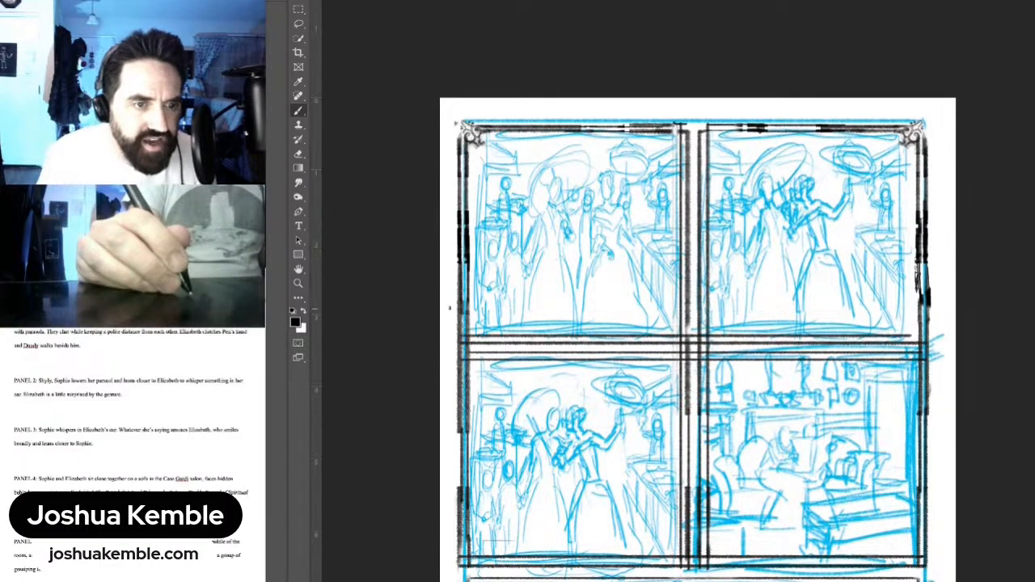
Step: Erase the vertical border lines crossing the horizontal gutter between the top and middle rows, at both page edges and the centre
key("e")
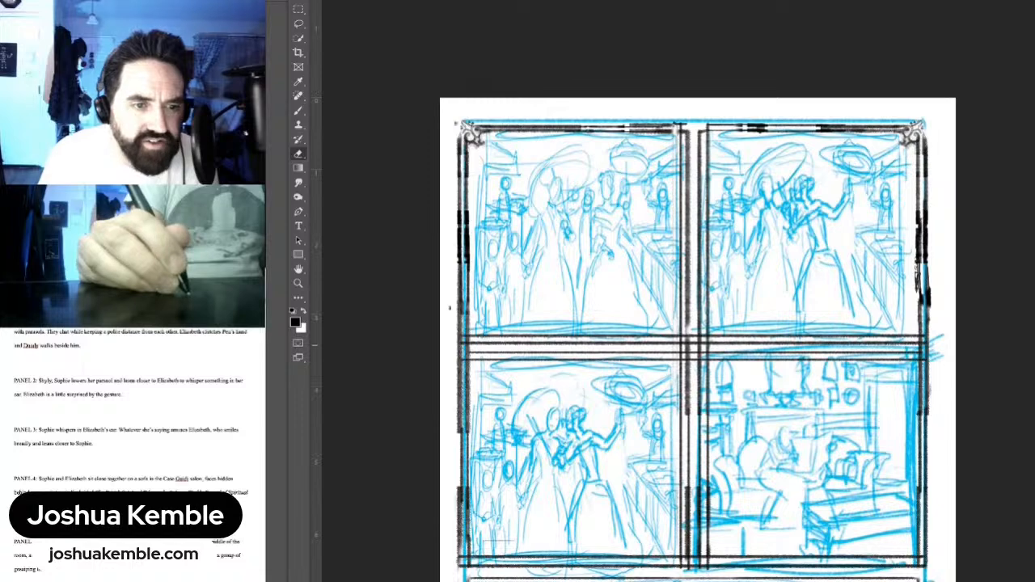
mouse_move(461, 345)
left_mouse_down()
mouse_move(469, 350)
mouse_move(461, 359)
left_mouse_up()
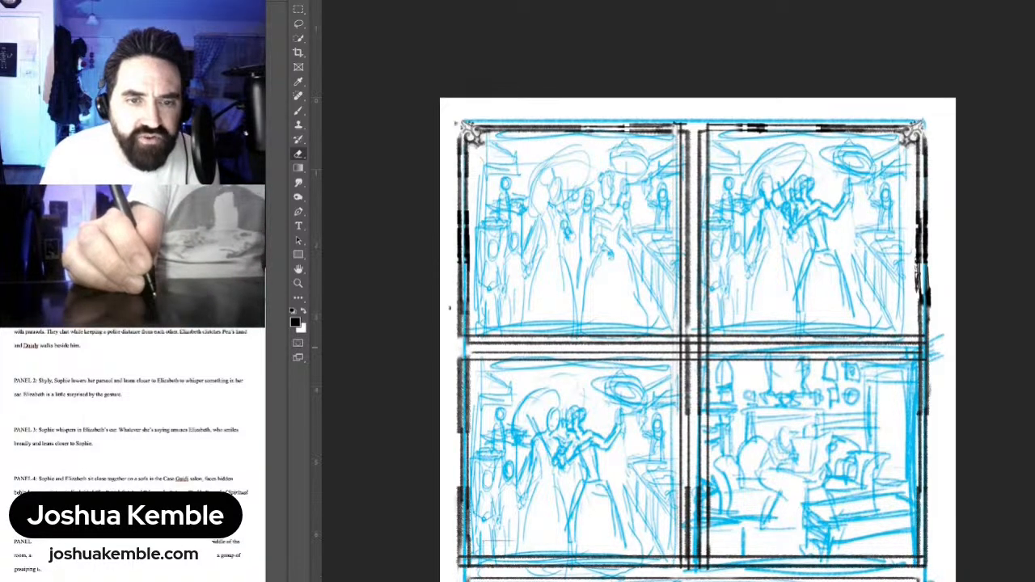
mouse_move(682, 343)
left_mouse_down()
mouse_move(706, 345)
mouse_move(689, 356)
mouse_move(706, 346)
left_mouse_up()
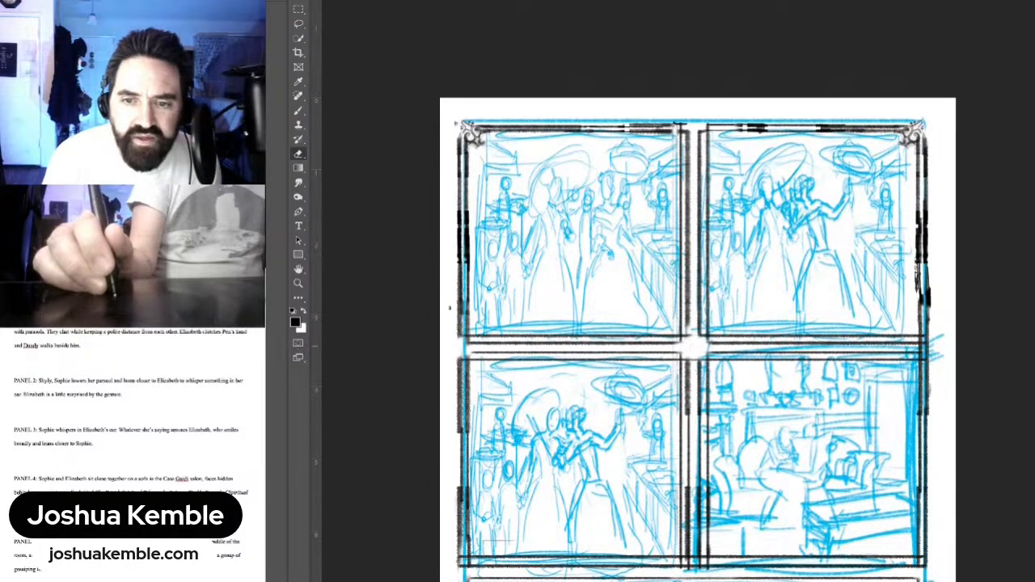
left_click_drag(921, 348, 928, 357)
Step: Erase the border line ends that stick out between the middle row and the wide bottom panel, at both edges and the centre
left_click_drag(712, 437, 650, 290)
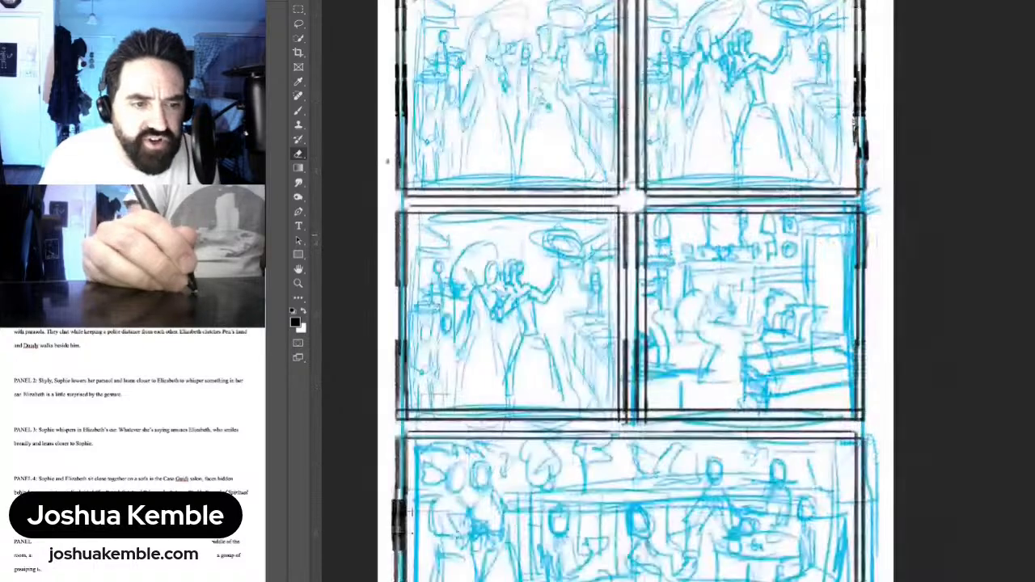
left_click_drag(649, 235, 662, 221)
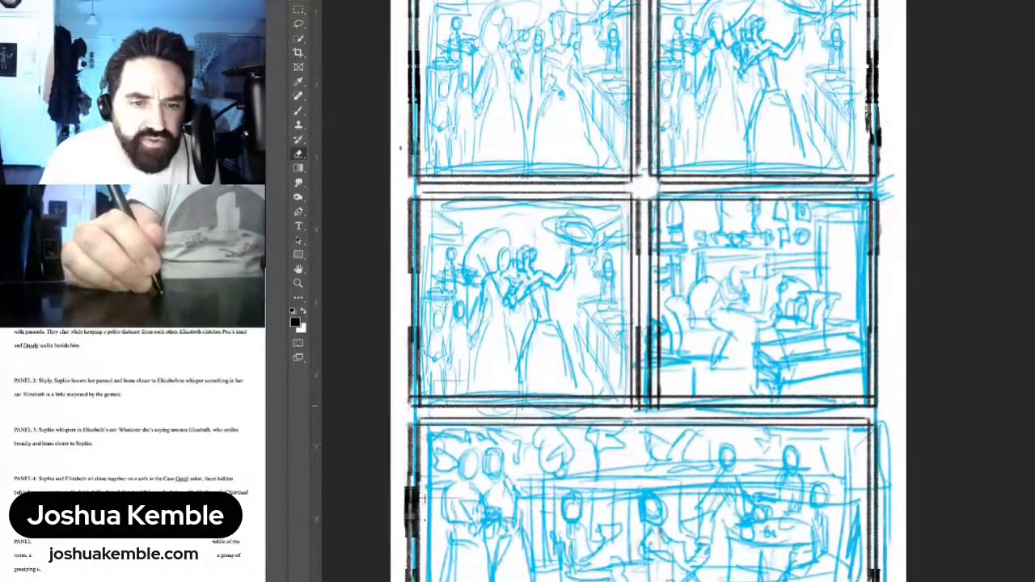
left_click_drag(413, 406, 414, 399)
left_click(643, 404)
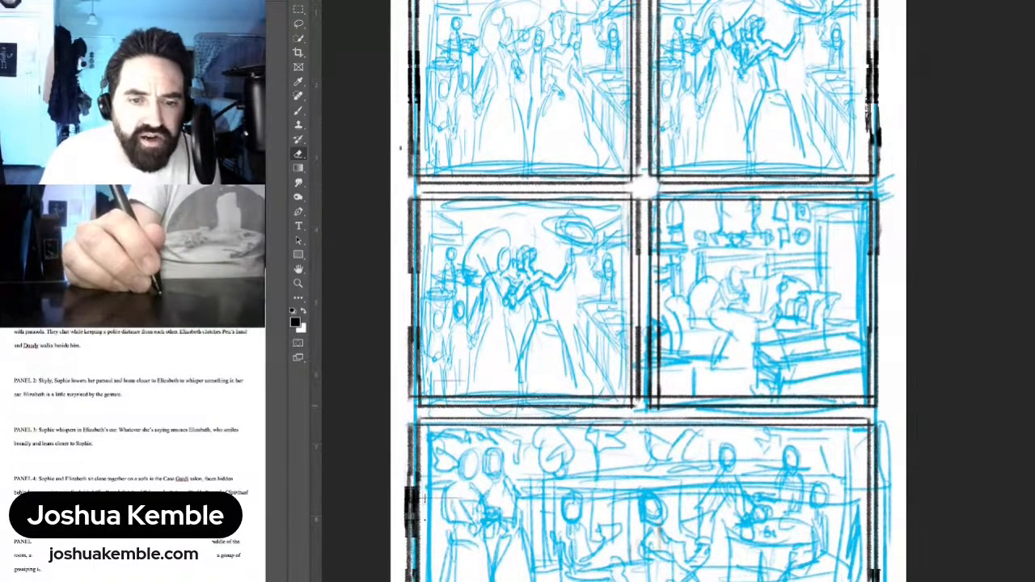
left_click_drag(632, 399, 652, 398)
left_click(651, 406)
left_click(875, 403)
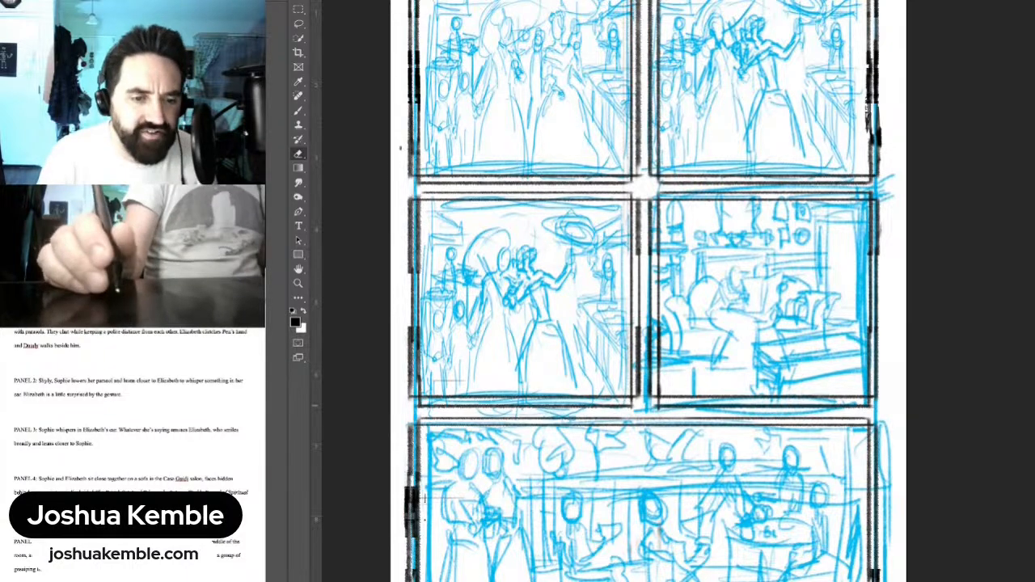
key("ctrl+0")
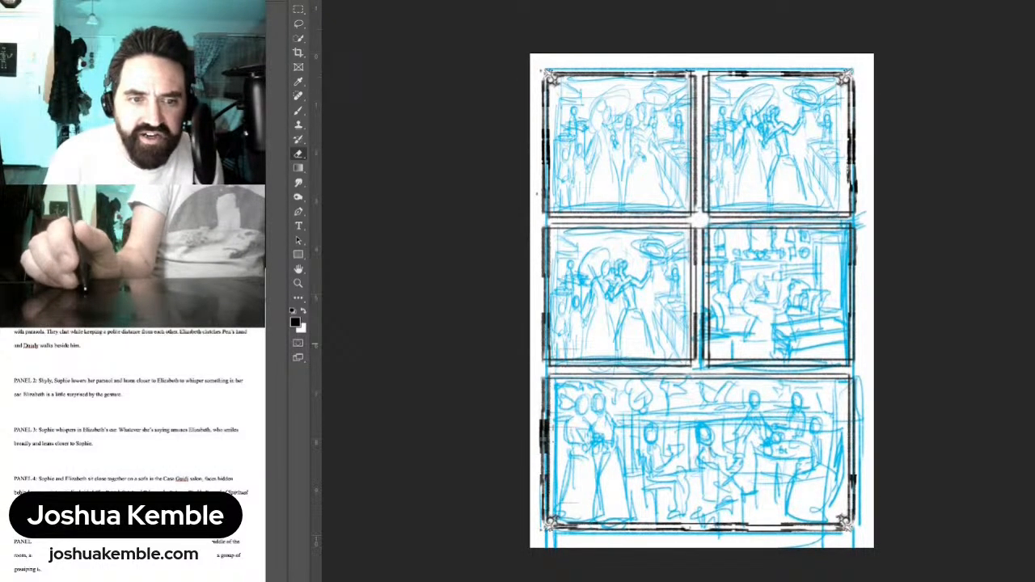
key("ctrl+comma")
key("ctrl+comma")
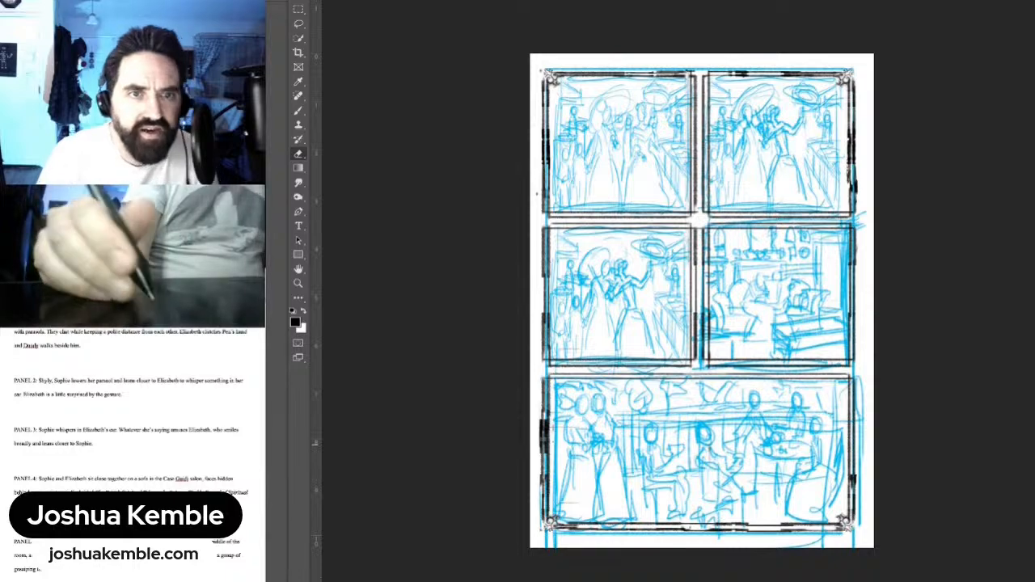
Step: Select a thin strip across the top of the page, delete the stray blue sketch lines in it and deselect
scroll(775, 79, "up", 2)
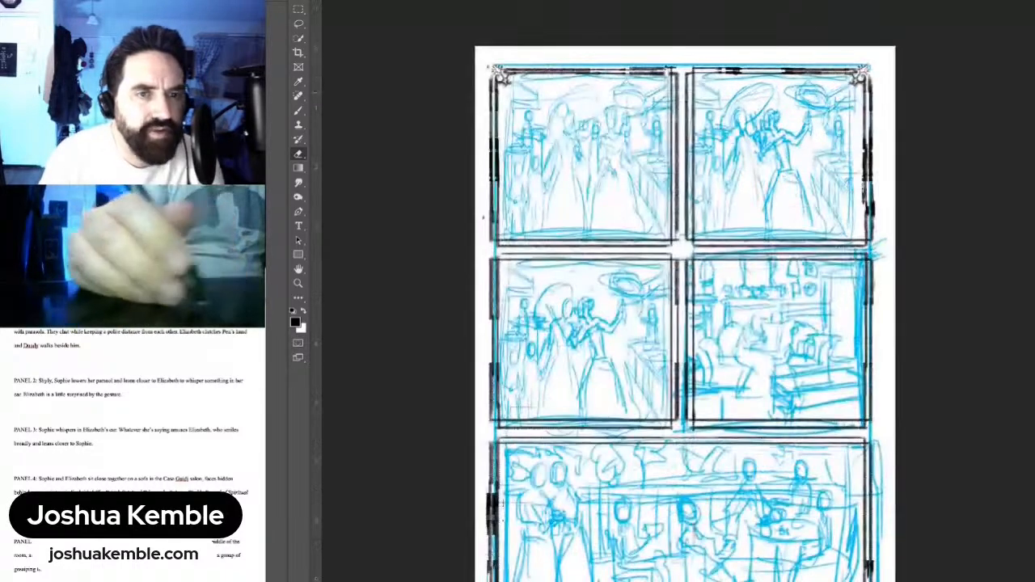
left_click_drag(728, 110, 712, 169)
left_click(299, 10)
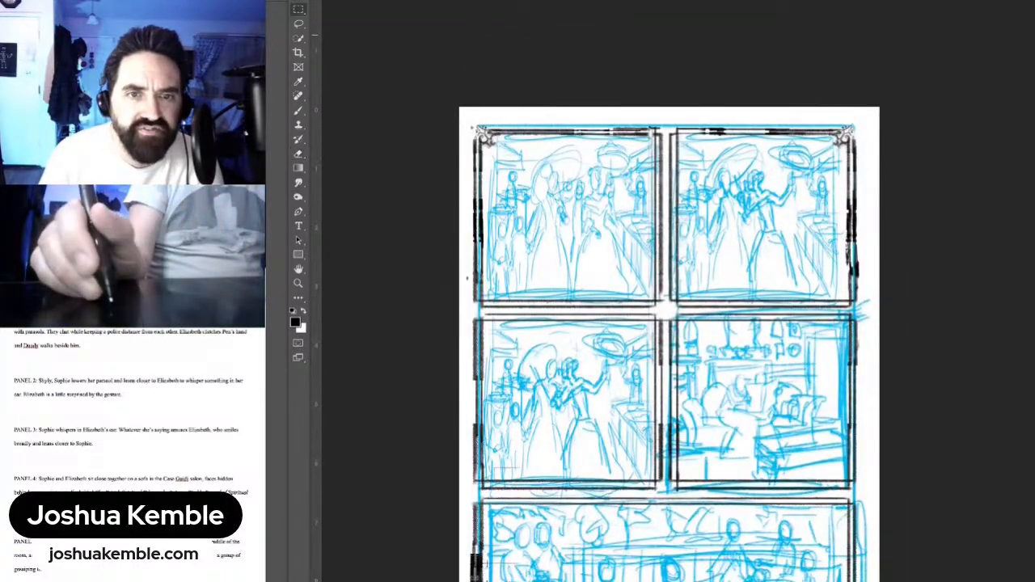
left_click_drag(452, 114, 888, 135)
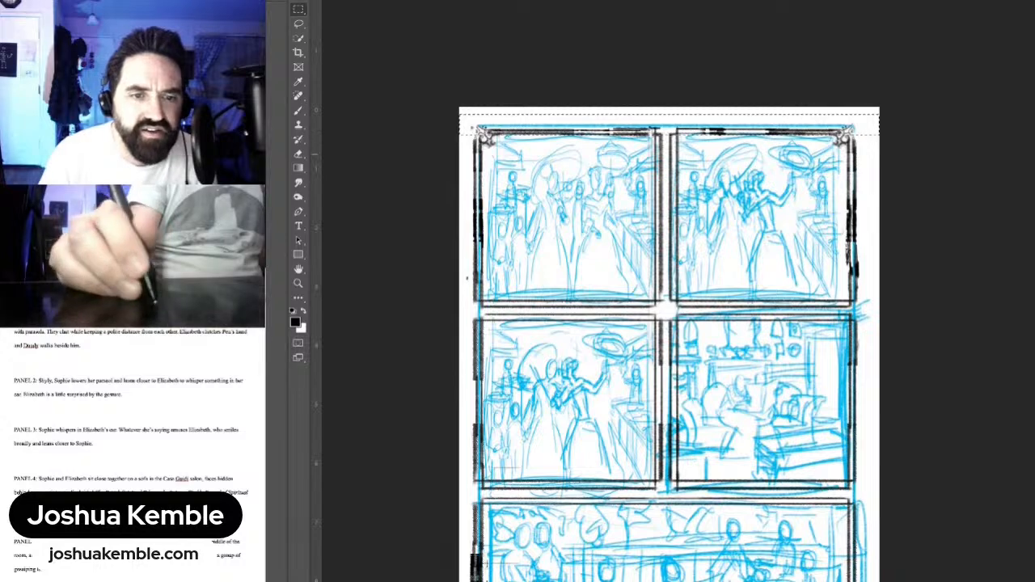
key("Delete")
key("ctrl+d")
Step: Select the top-right panel's blue sketch, move it slightly right to sit inside its border, and deselect
scroll(635, 124, "up", 2)
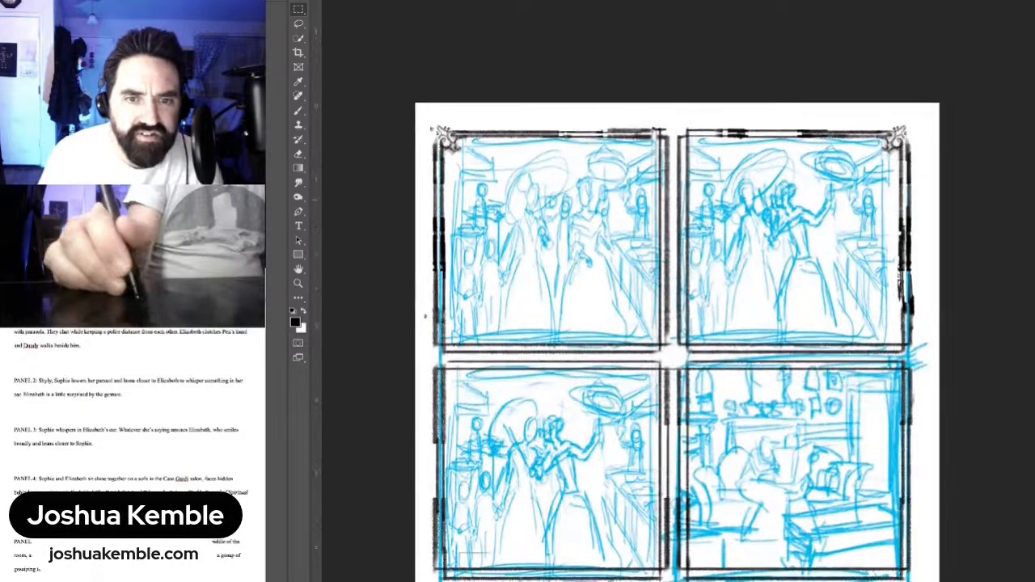
left_click_drag(668, 269, 712, 232)
left_click_drag(702, 87, 733, 322)
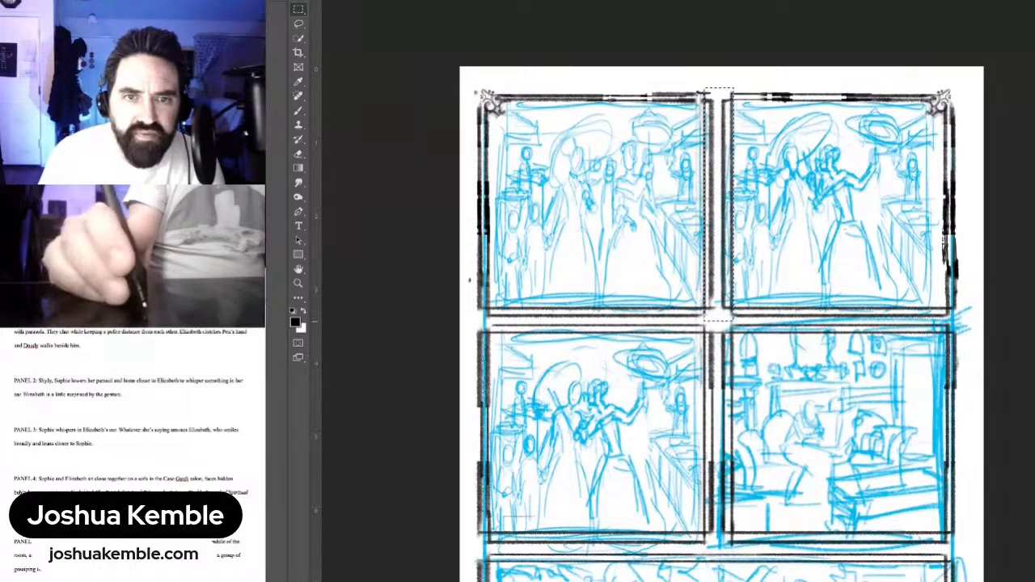
left_click_drag(718, 85, 977, 321)
left_click(298, 1)
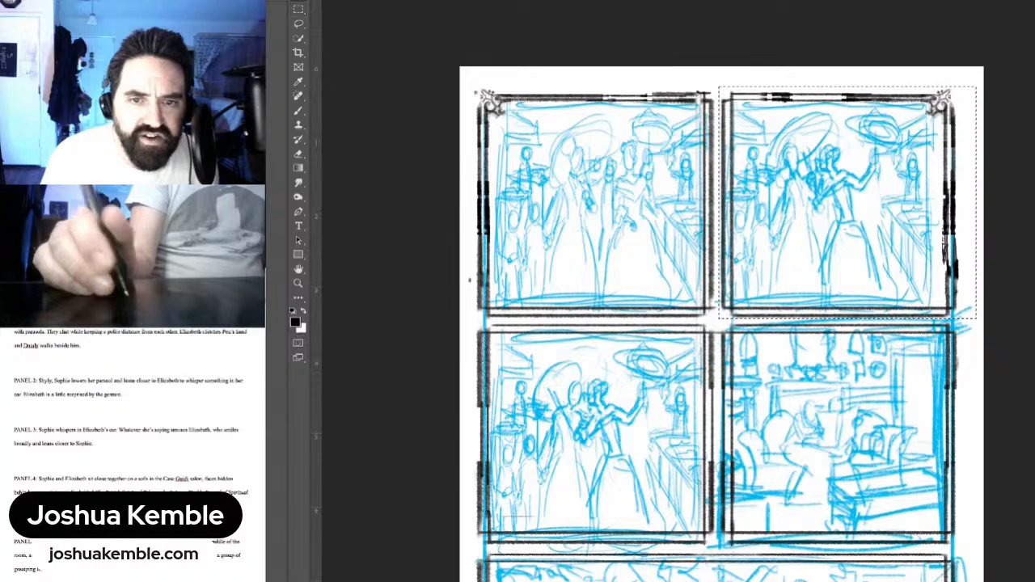
left_click_drag(841, 234, 852, 232)
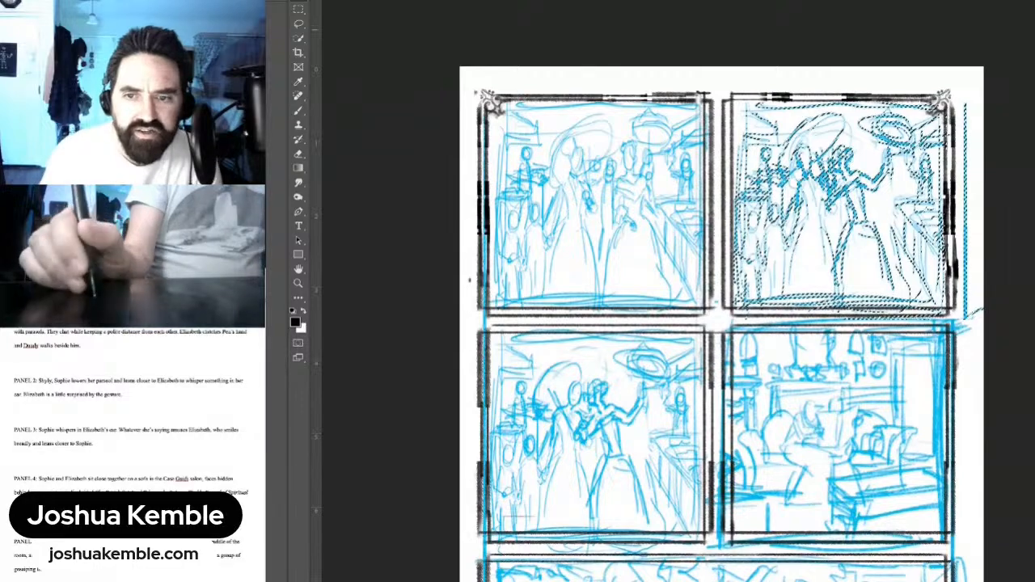
key("m")
key("ctrl+d")
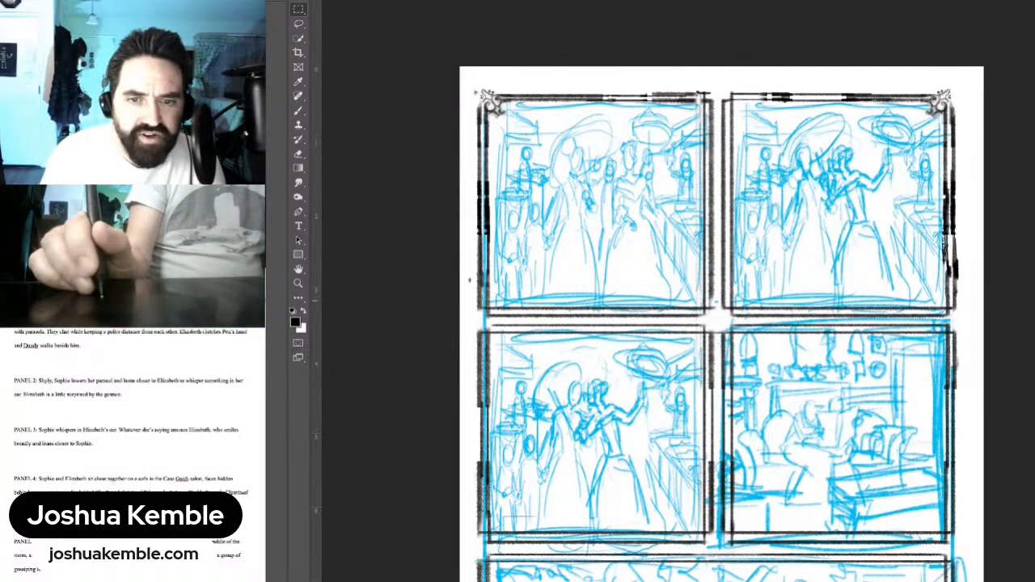
Step: Delete the blue sketch lines in the gutter between the top and middle rows and along the top-left panel's outer border, and deselect
left_click_drag(473, 301, 987, 332)
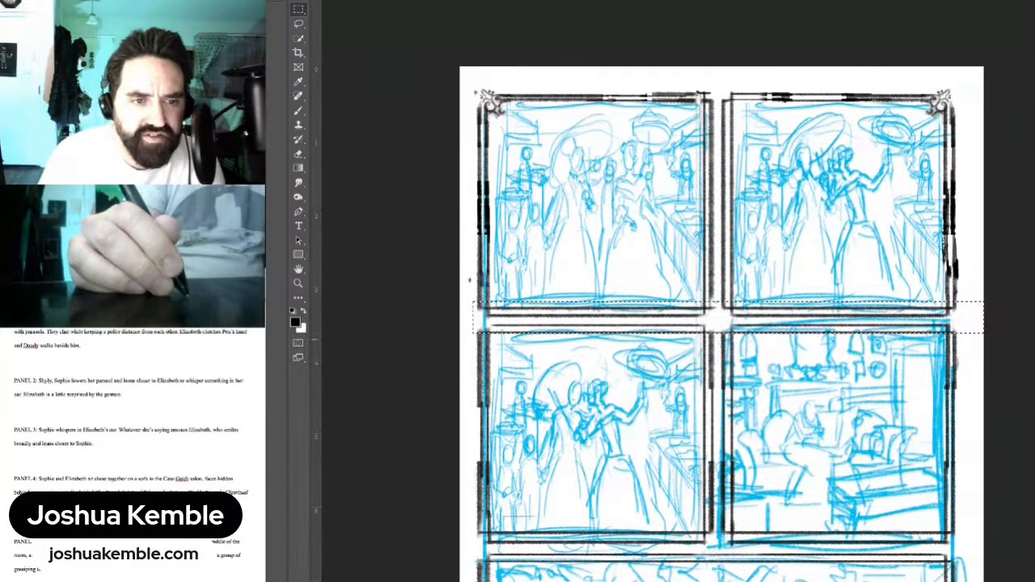
key("Delete")
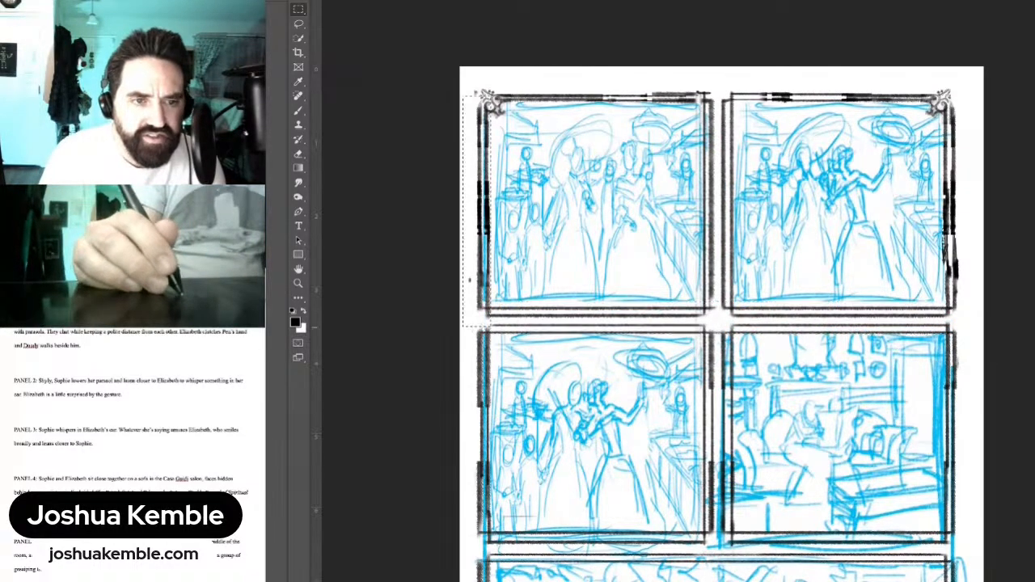
key("ctrl+d")
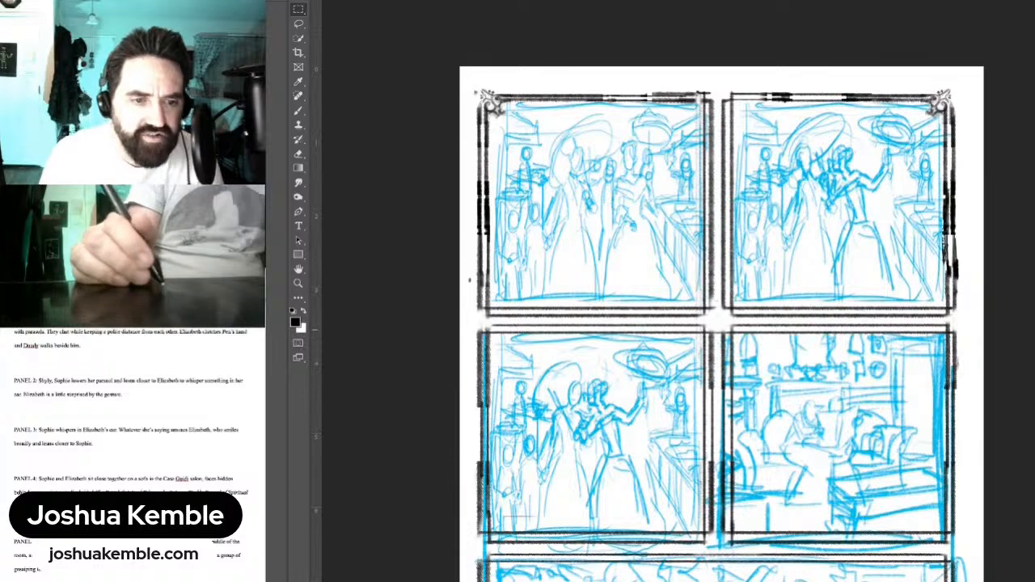
Step: Select the strip along the middle-left panel's outer border, delete the stray blue sketch lines in it and deselect
left_click_drag(458, 321, 491, 550)
key("Delete")
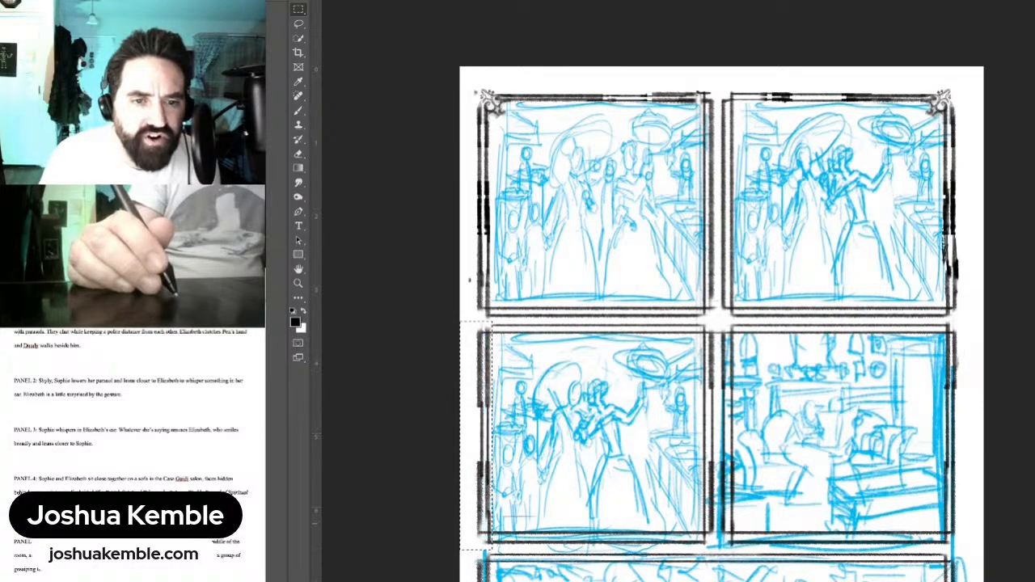
left_click_drag(631, 461, 682, 251)
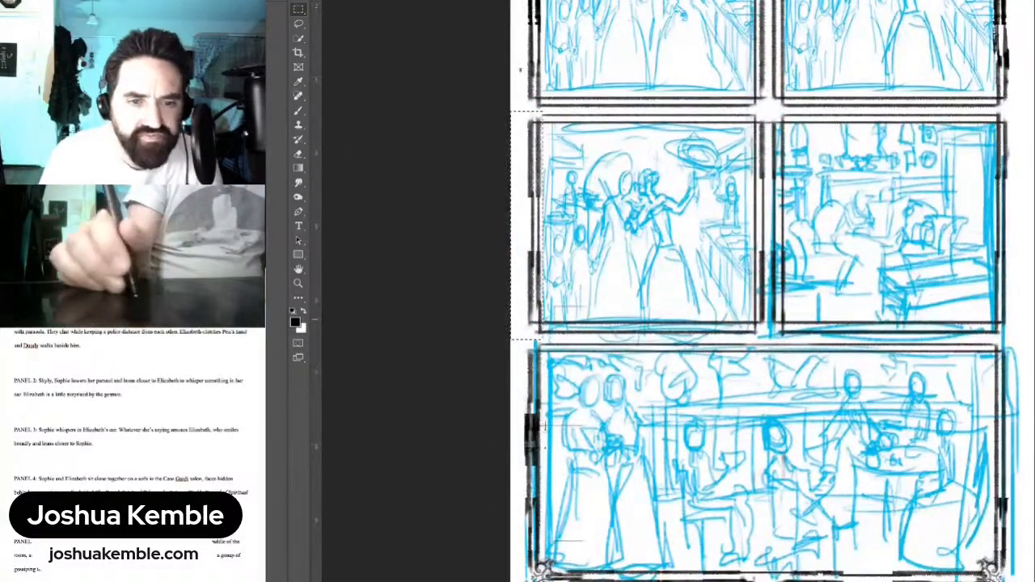
key("ctrl+d")
Step: Delete the blue sketch lines in the gutter above the wide bottom panel and along the middle-right panel's outer border, and deselect
left_click_drag(531, 321, 1033, 344)
key("Delete")
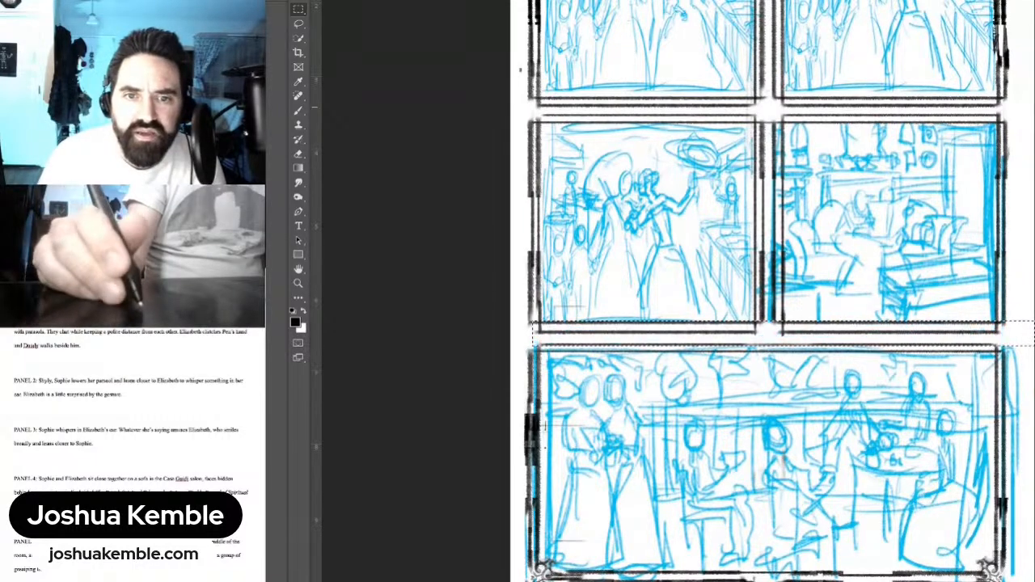
mouse_move(1022, 107)
left_mouse_down()
mouse_move(981, 213)
mouse_move(985, 330)
left_mouse_up()
key("Delete")
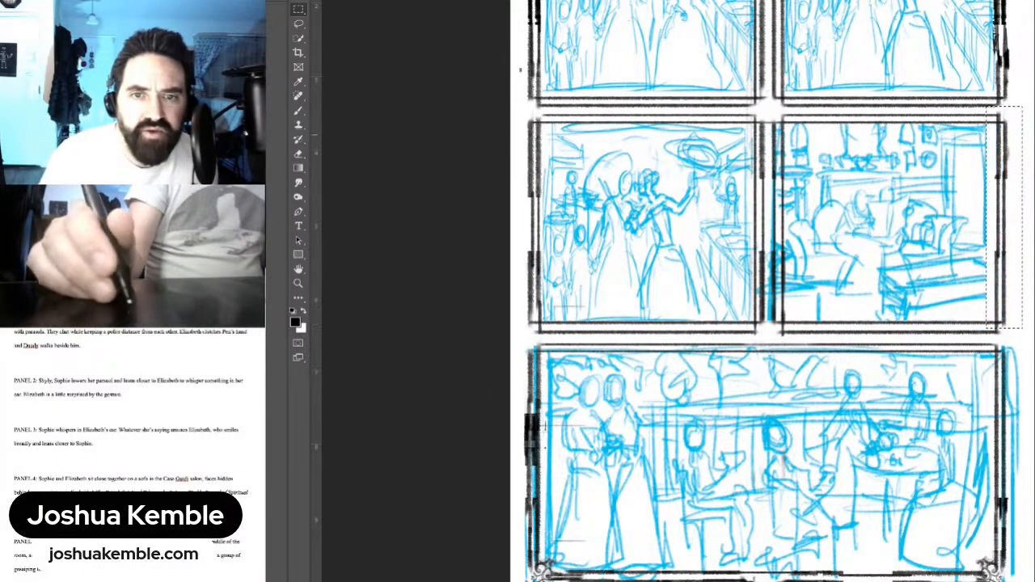
key("ctrl+d")
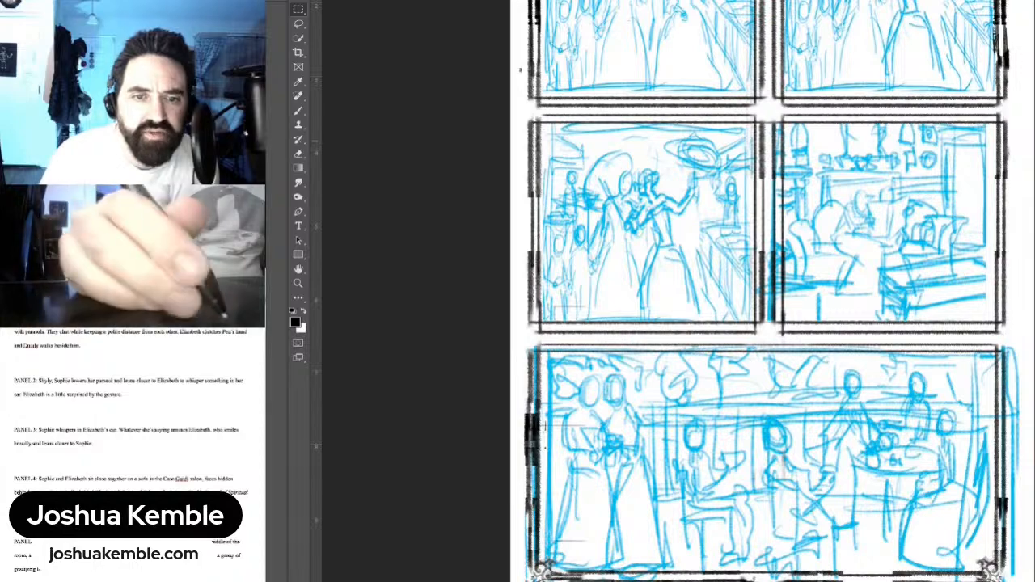
Step: Move the middle-right panel's blue sketch slightly right to sit inside its border and clear the stray lines at its inner edge
left_click_drag(1006, 114, 768, 331)
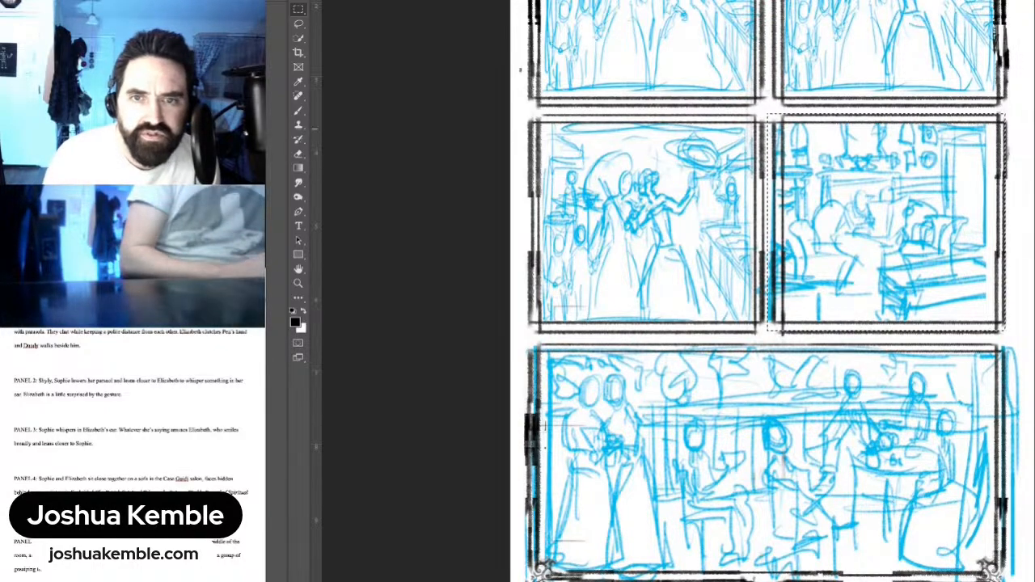
key("v")
key("shift+Right")
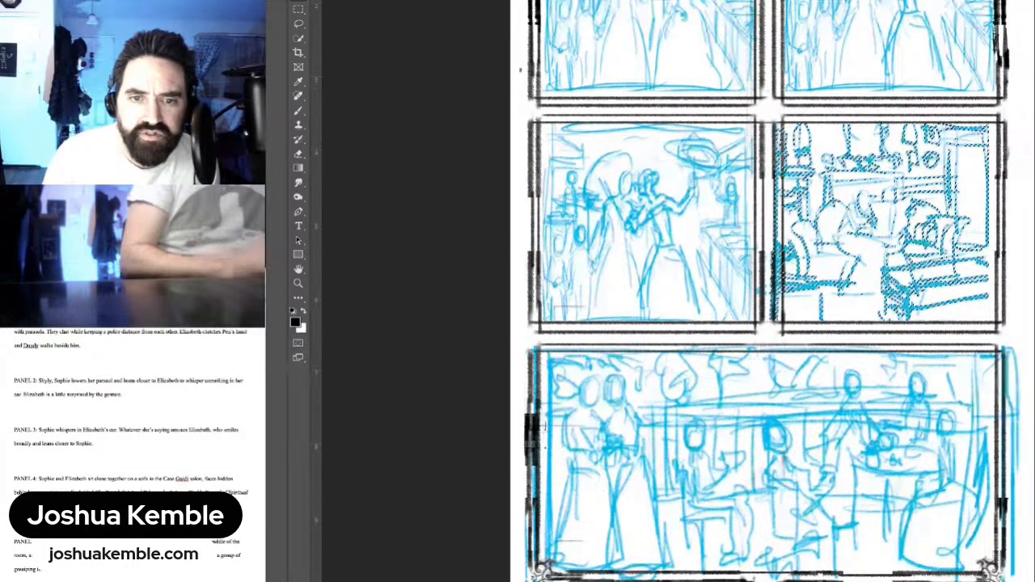
left_click_drag(881, 208, 893, 209)
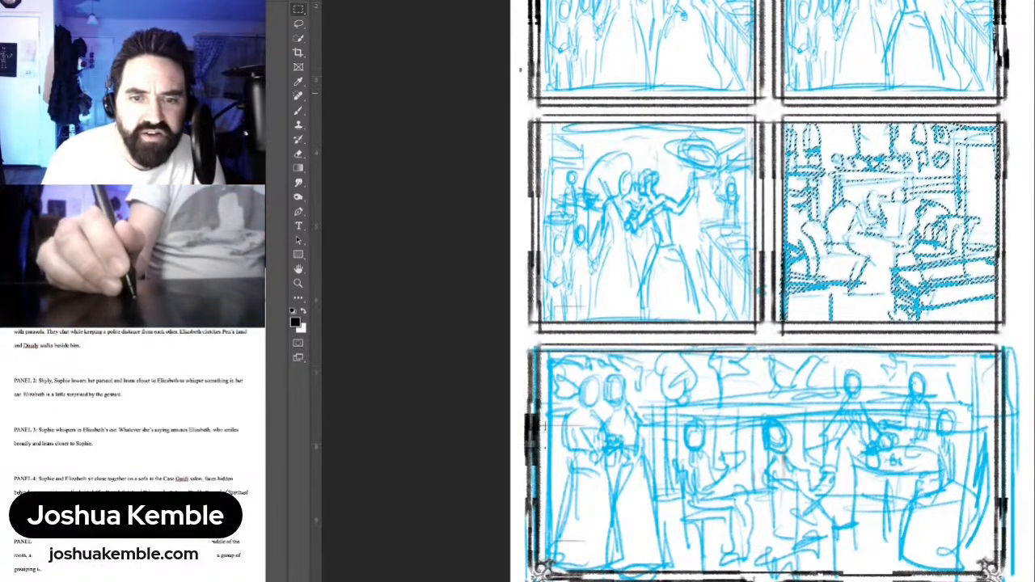
key("ctrl+d")
key("m")
left_click_drag(756, 243, 787, 332)
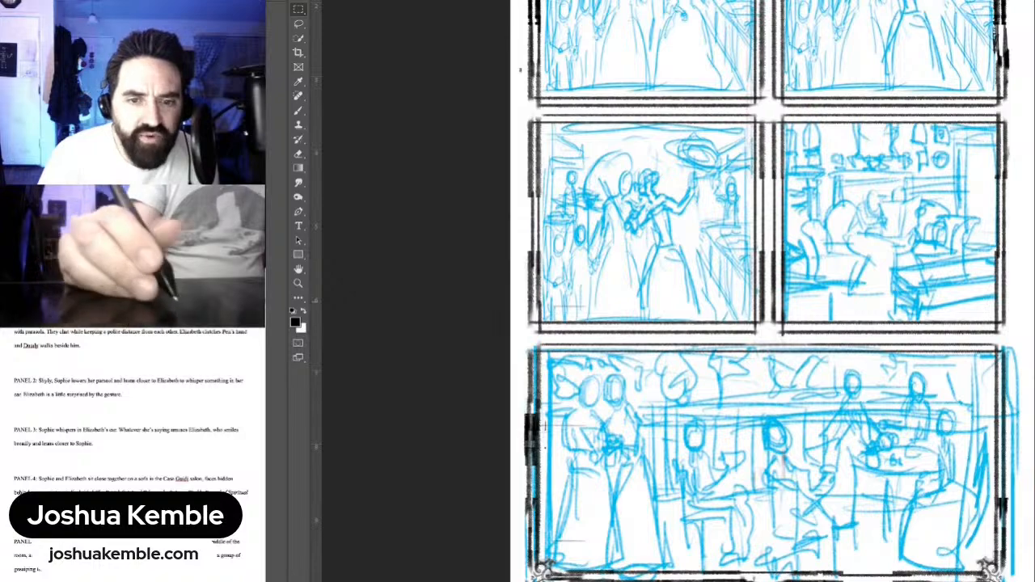
Step: Delete the stray blue sketch lines along the wide bottom panel's top and left borders, and deselect
left_click_drag(768, 380, 723, 204)
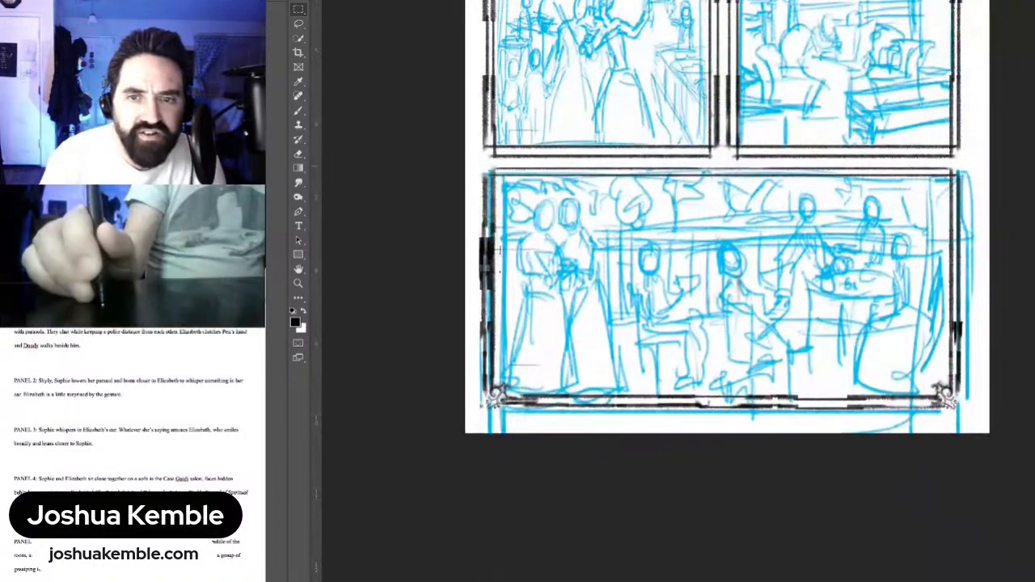
left_click_drag(477, 157, 969, 175)
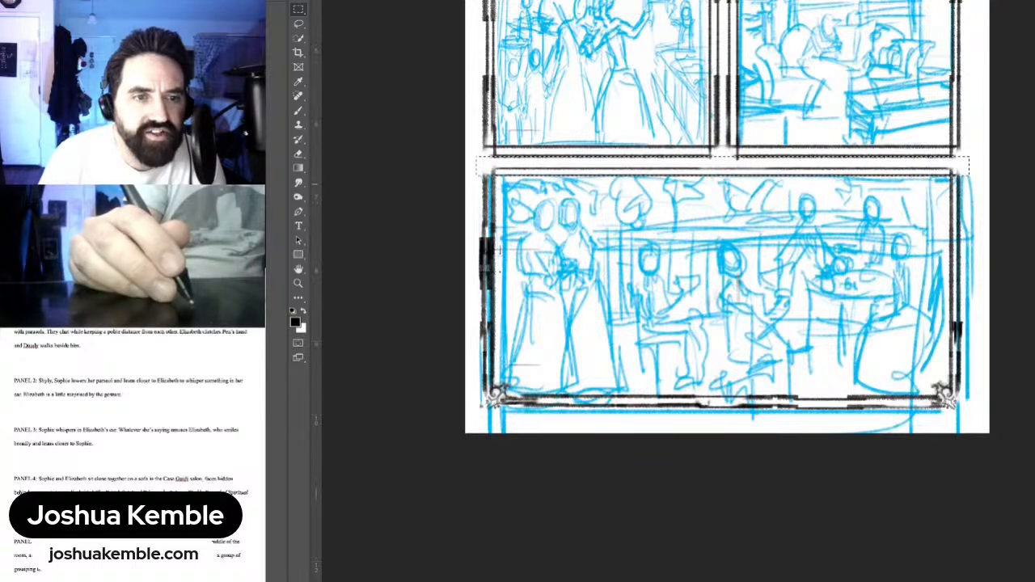
key("ctrl+d")
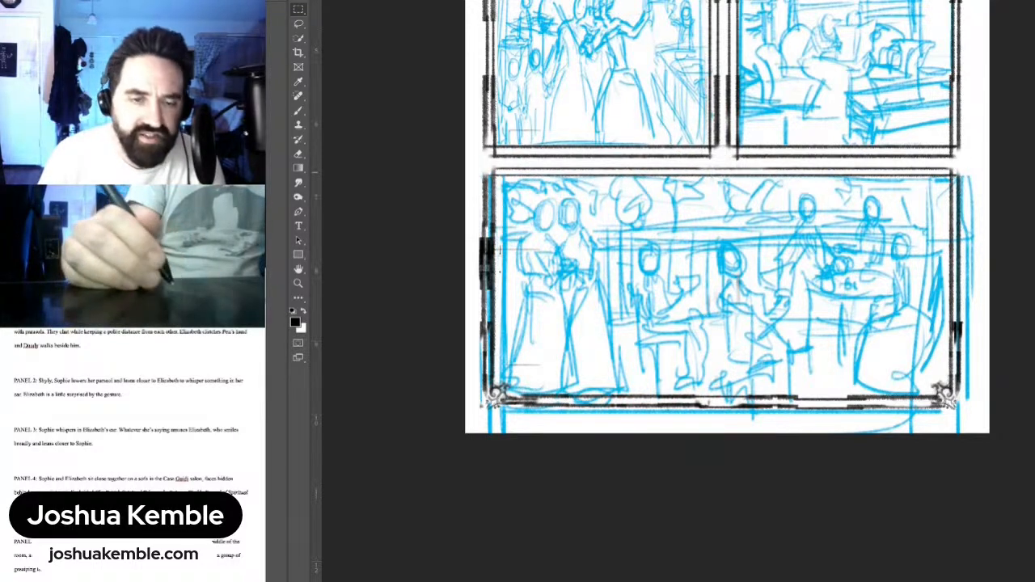
left_click_drag(503, 170, 458, 443)
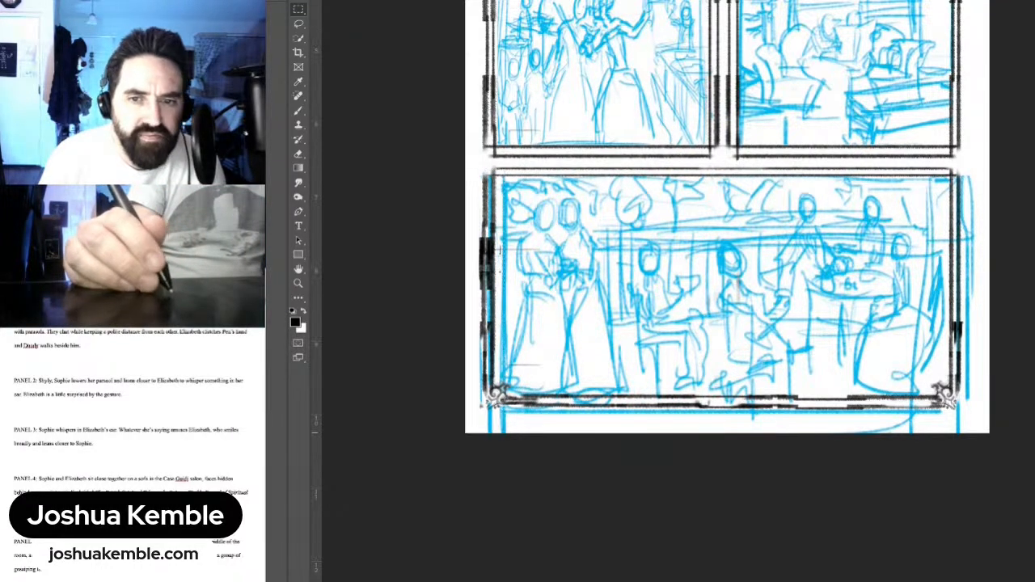
key("Delete")
key("ctrl+d")
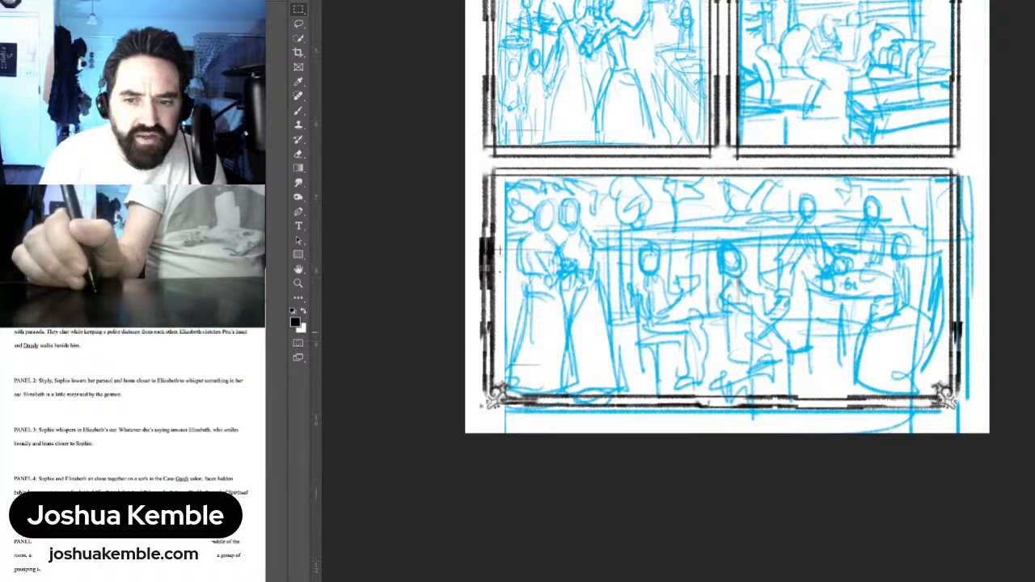
Step: Select the strip below the wide bottom panel, delete the stray blue sketch lines in it and deselect
left_click_drag(996, 404, 490, 441)
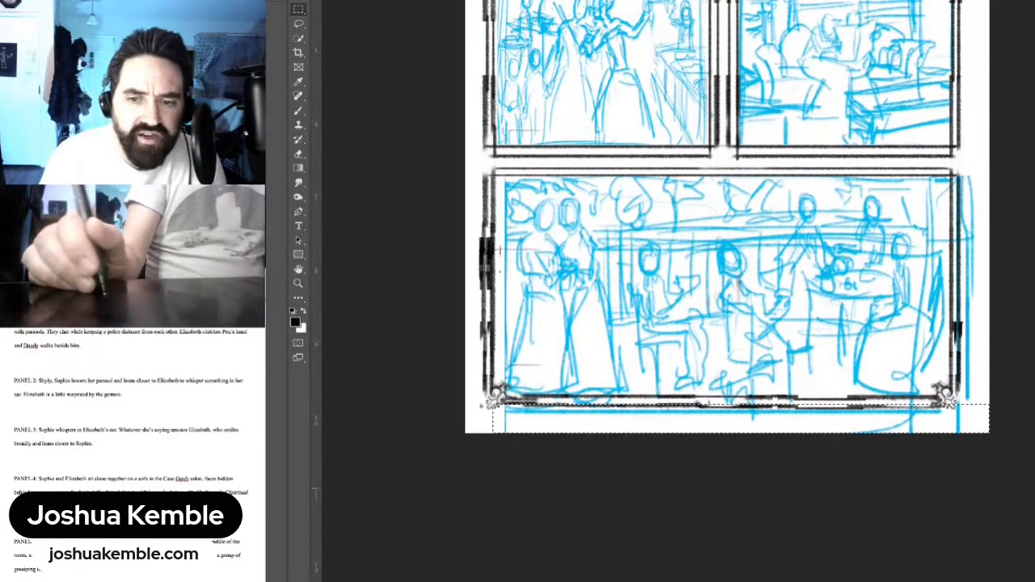
key("Delete")
key("ctrl+d")
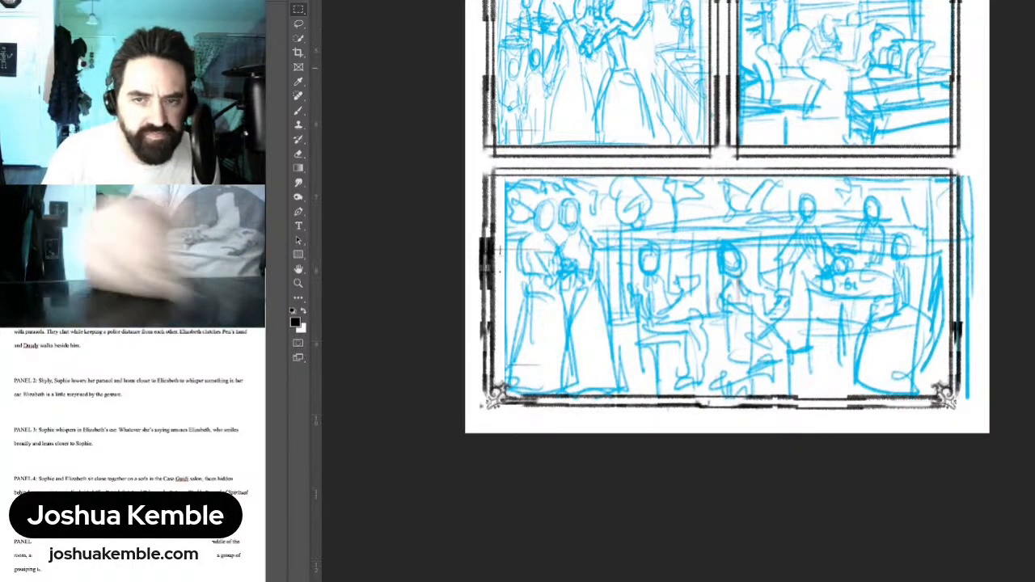
Step: Select the wide bottom panel's blue sketch, move it slightly left to sit inside its border, and deselect
left_click_drag(487, 163, 984, 423)
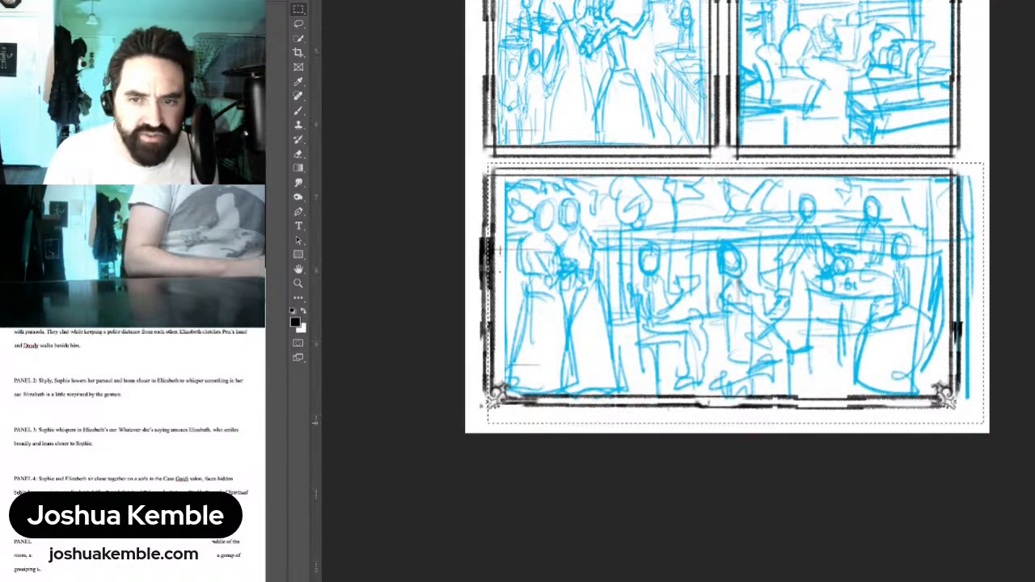
key("v")
left_click_drag(684, 283, 672, 284)
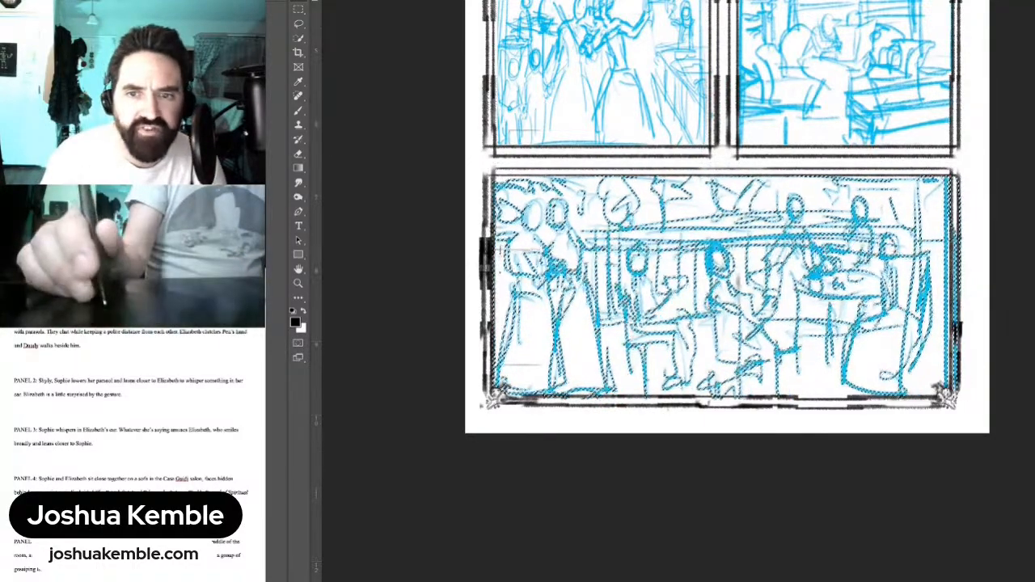
key("ctrl+d")
Step: Select the strip along the wide bottom panel's right border, delete the blue lines sticking out there and deselect
key("m")
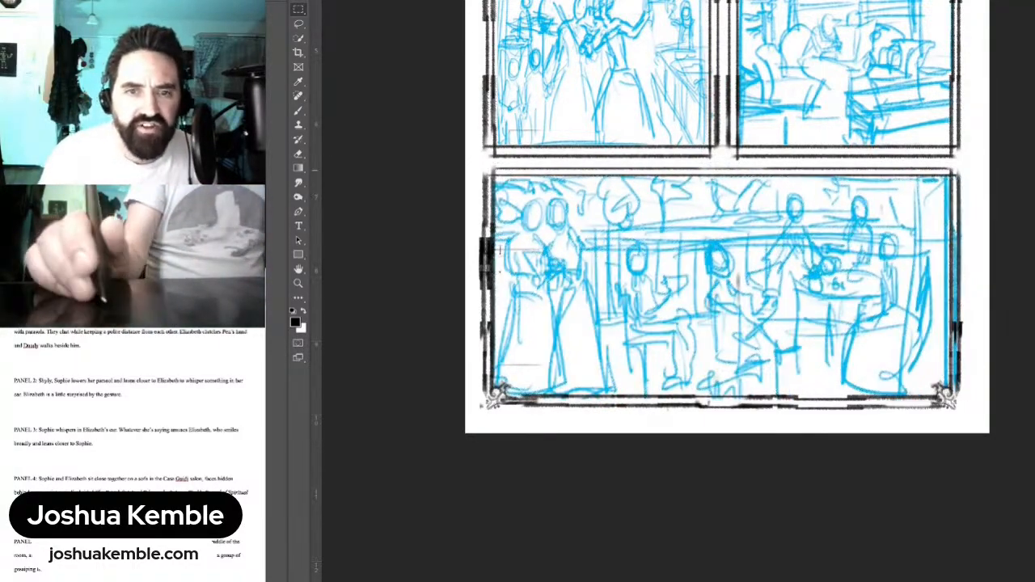
left_click_drag(951, 170, 988, 426)
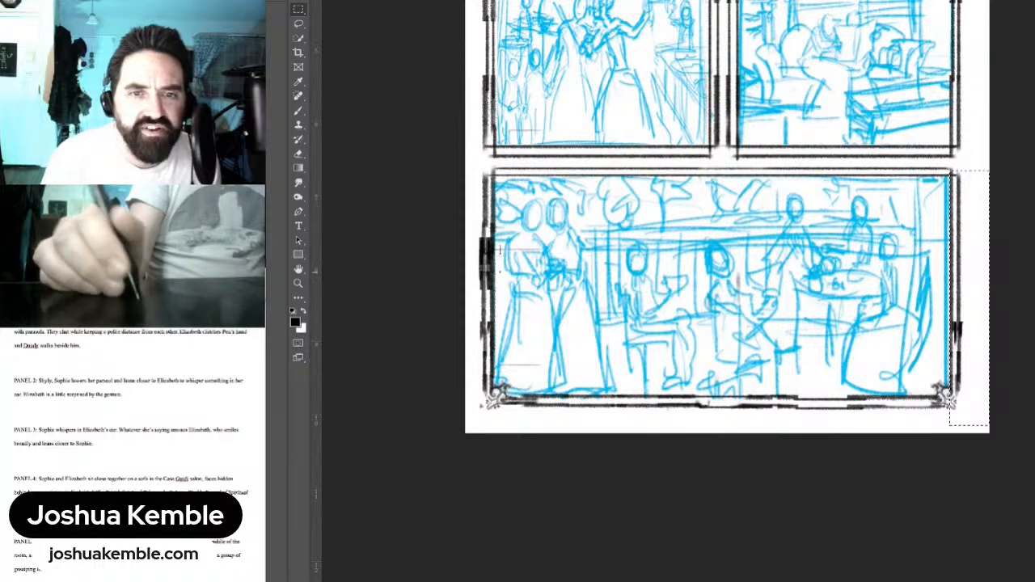
key("ctrl+d")
Step: Hide the reference portrait of two women and move the marble bust photo left over the top-left panel
left_click_drag(712, 242, 726, 433)
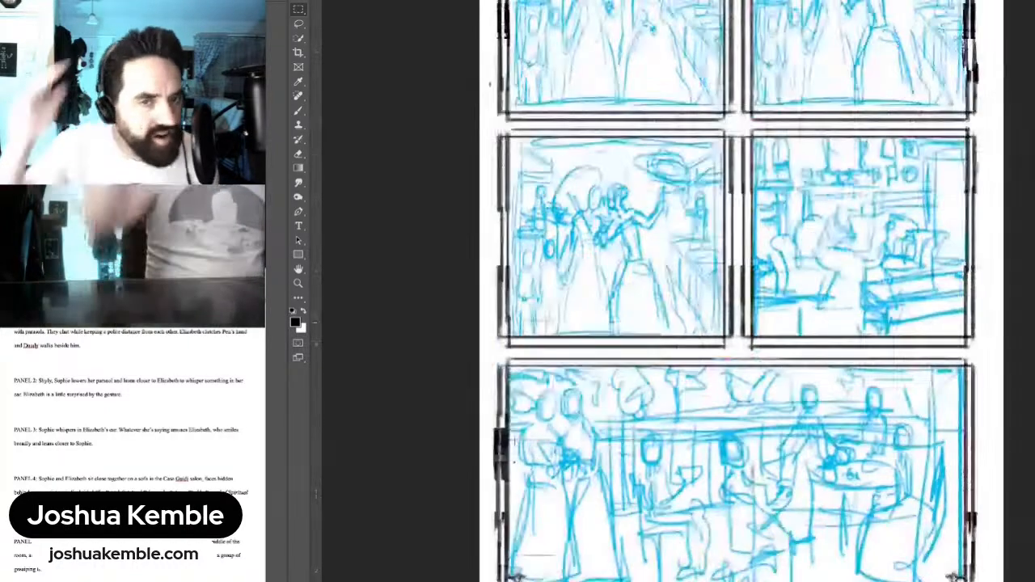
left_click_drag(727, 323, 726, 547)
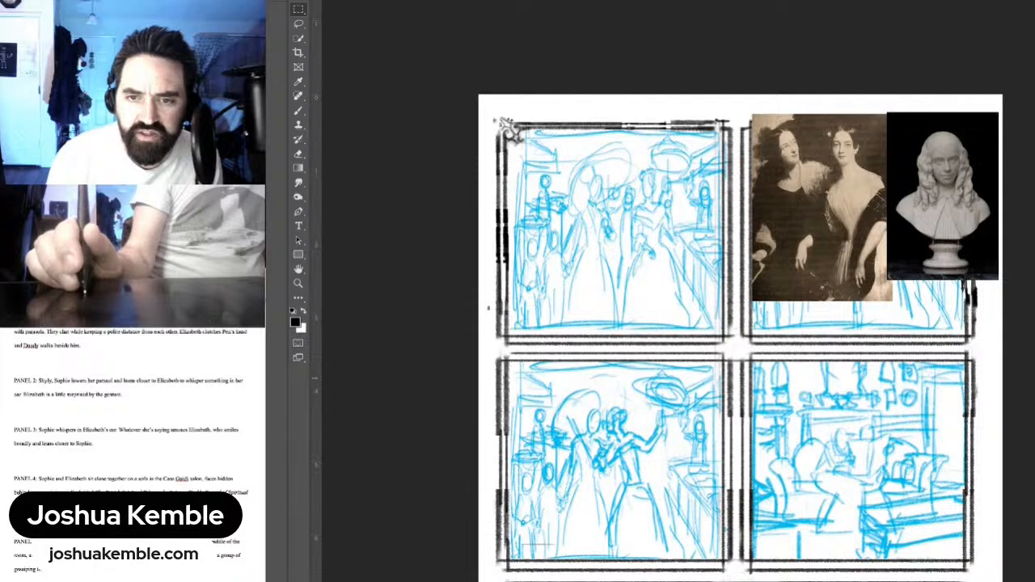
key("ctrl+comma")
key("ctrl+comma")
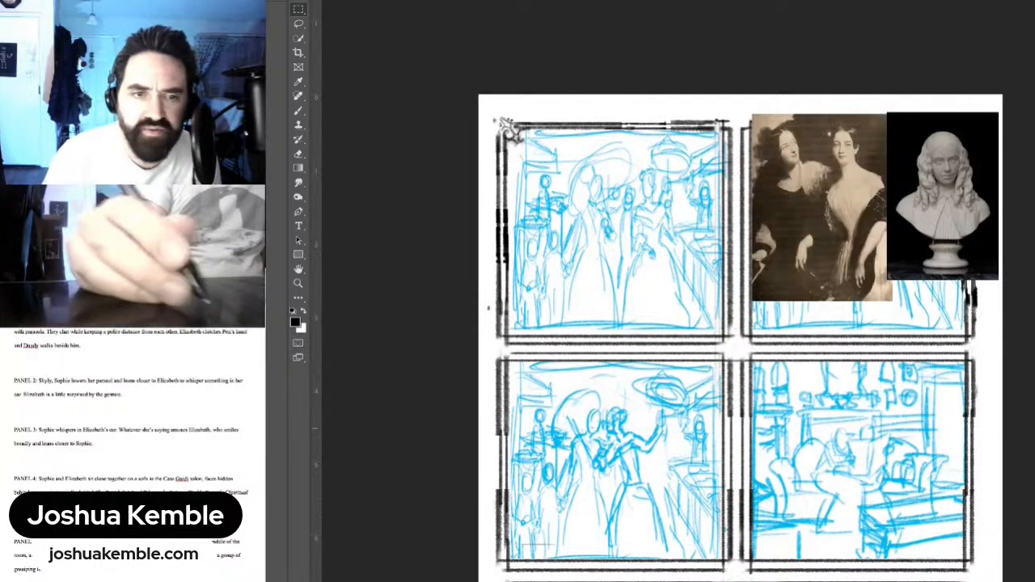
key("ctrl+comma")
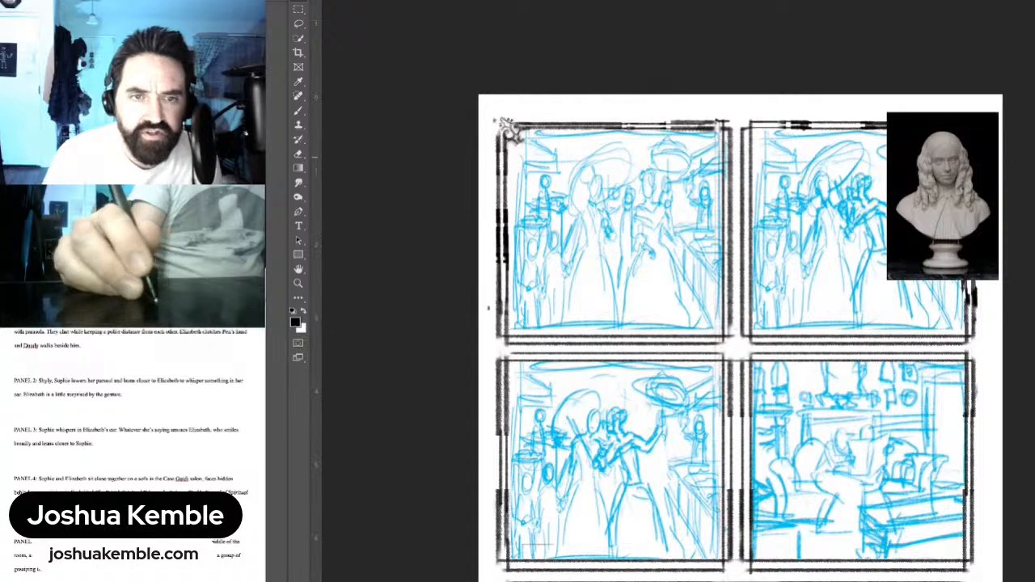
left_click_drag(943, 213, 724, 233)
Step: Move the marble bust reference further left, close beside the parasol-holding figure in the top-left panel
scroll(586, 177, "up", 5)
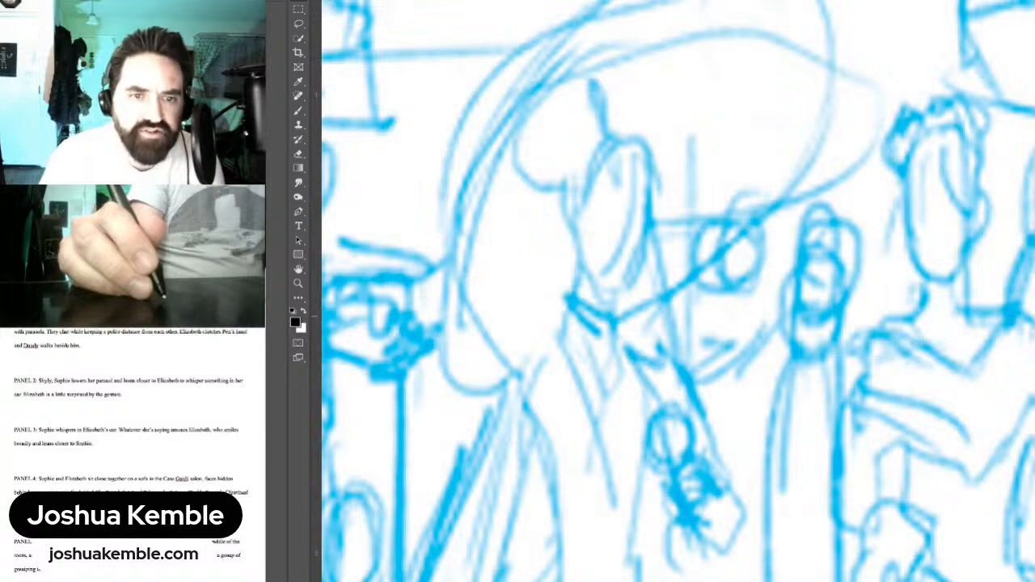
key("b")
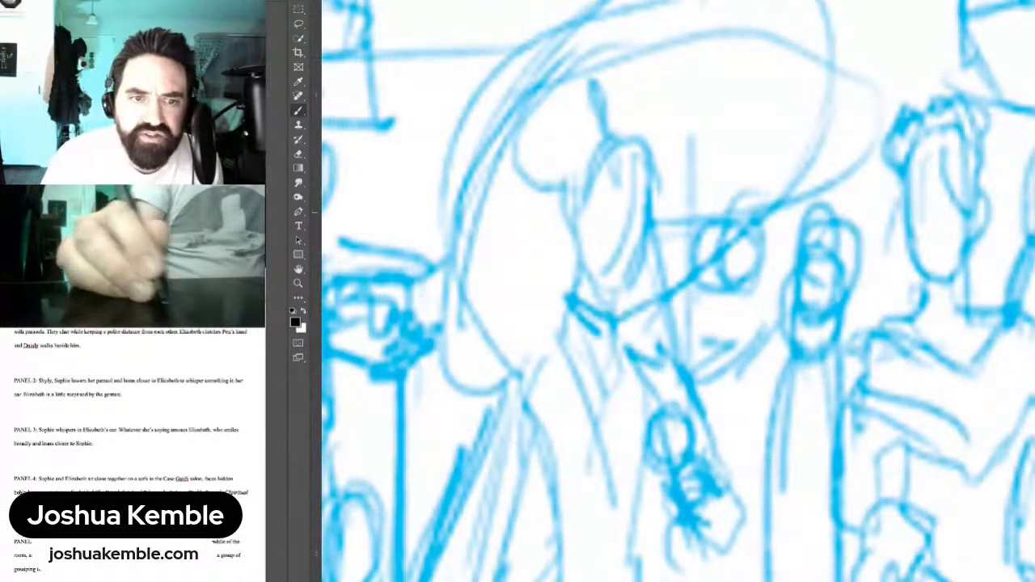
scroll(595, 162, "down", 5)
scroll(595, 162, "up", 3)
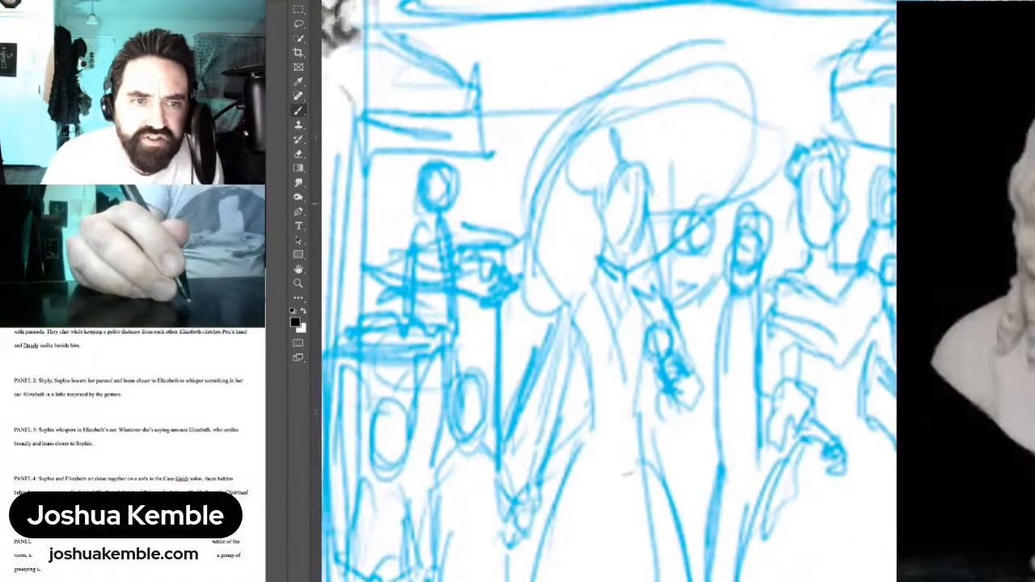
left_click_drag(599, 165, 484, 143)
scroll(506, 170, "up", 3)
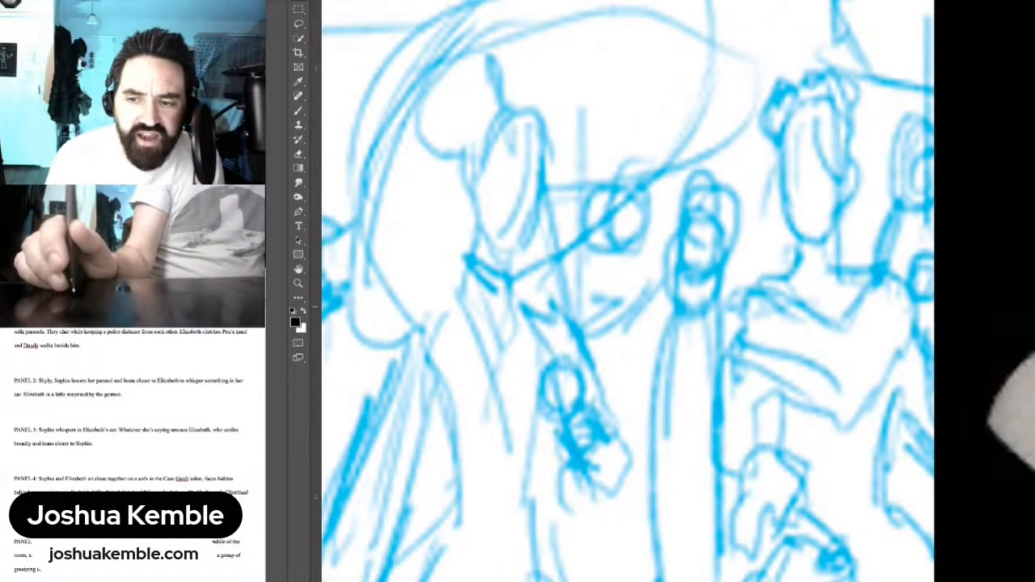
key("v")
left_click_drag(999, 307, 719, 363)
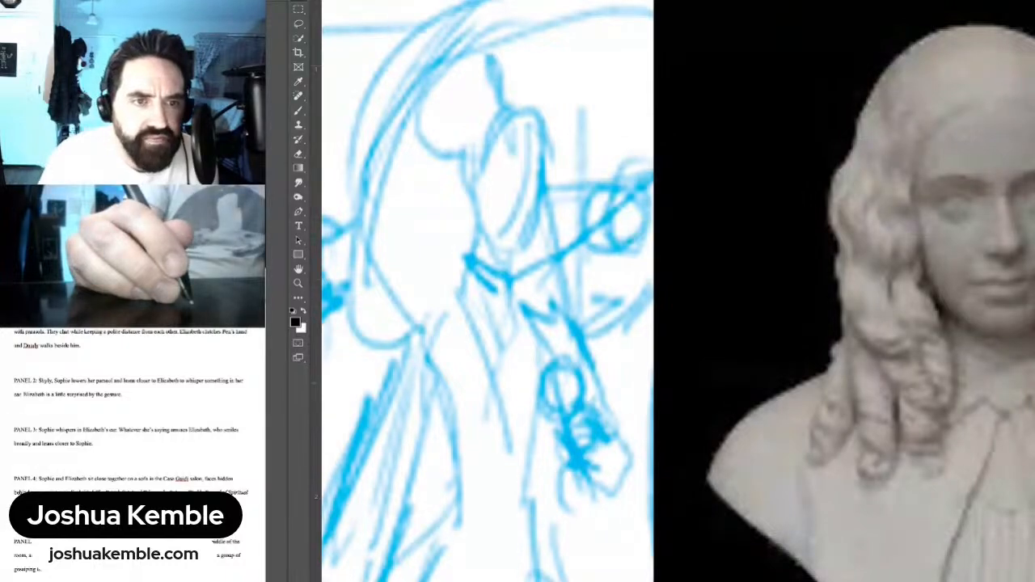
Step: Pencil the parasol-holding woman's brows, eyes, nose, smiling mouth and chin in black in the top-left panel, using the marble bust as reference
key("b")
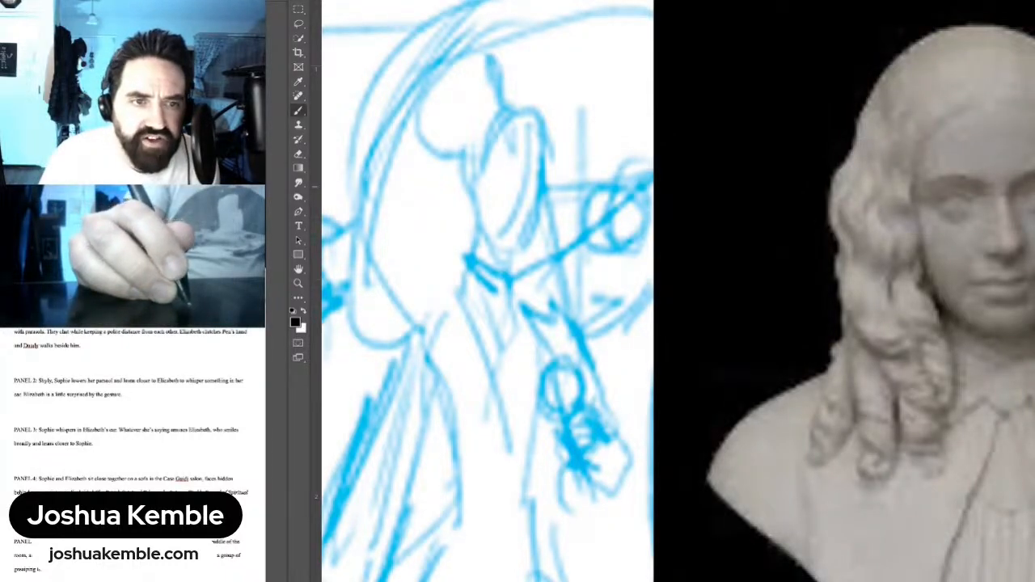
mouse_move(497, 182)
left_mouse_down()
mouse_move(523, 179)
mouse_move(537, 198)
mouse_move(522, 211)
mouse_move(532, 212)
mouse_move(539, 204)
mouse_move(514, 189)
mouse_move(547, 191)
mouse_move(543, 171)
mouse_move(551, 179)
mouse_move(522, 219)
left_mouse_up()
key("e")
key("b")
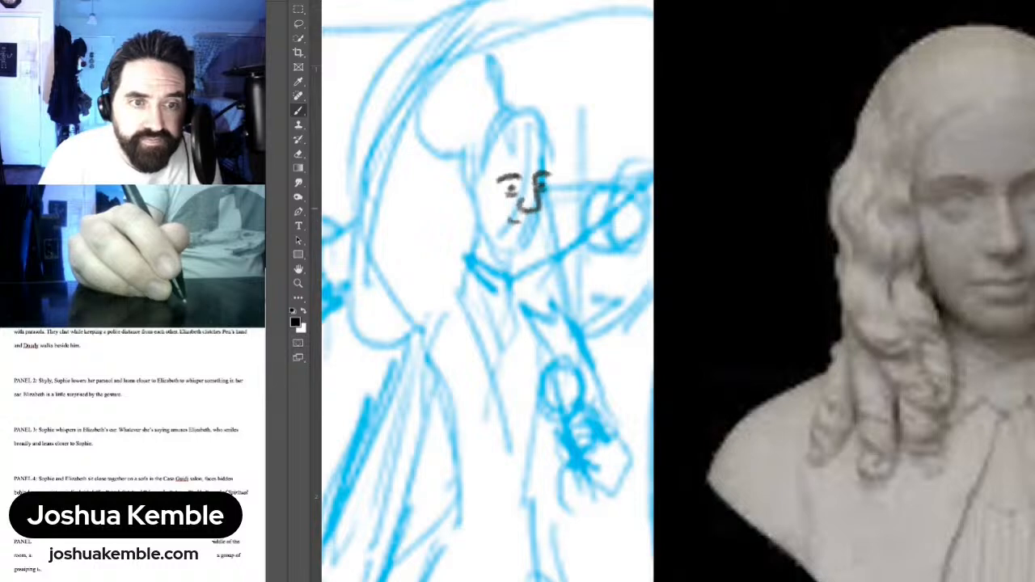
key("r")
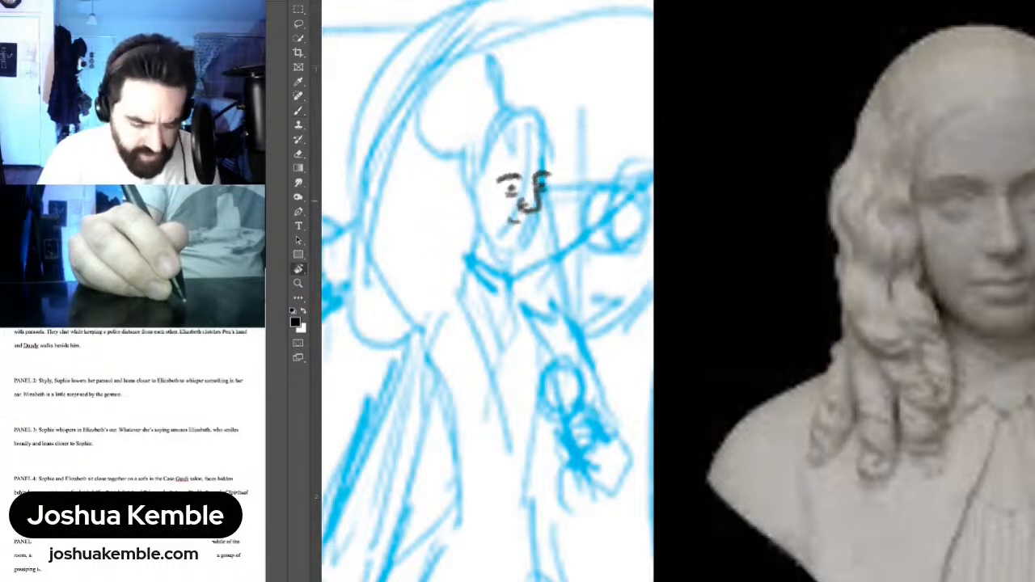
key("e")
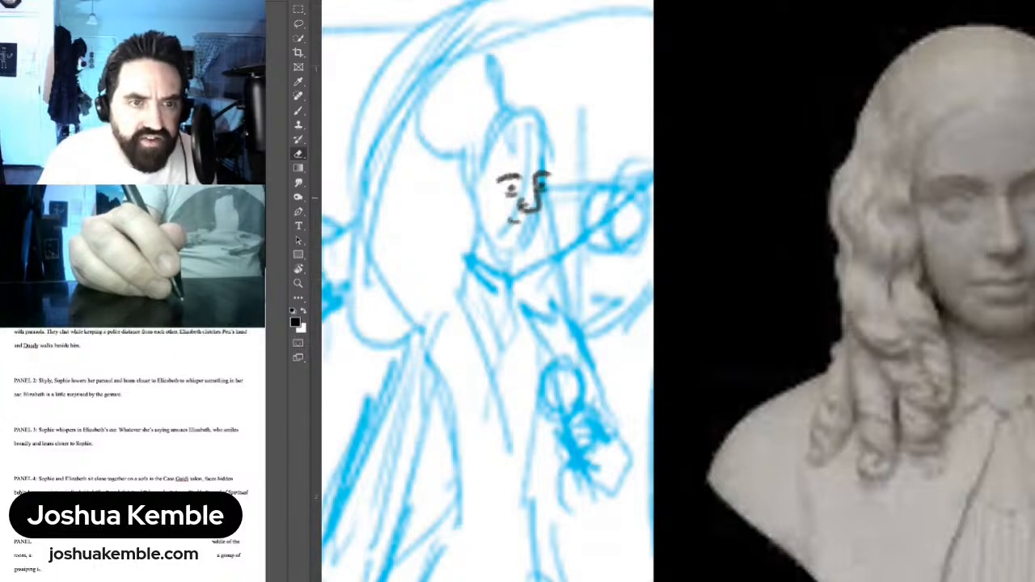
left_click_drag(520, 199, 520, 200)
key("b")
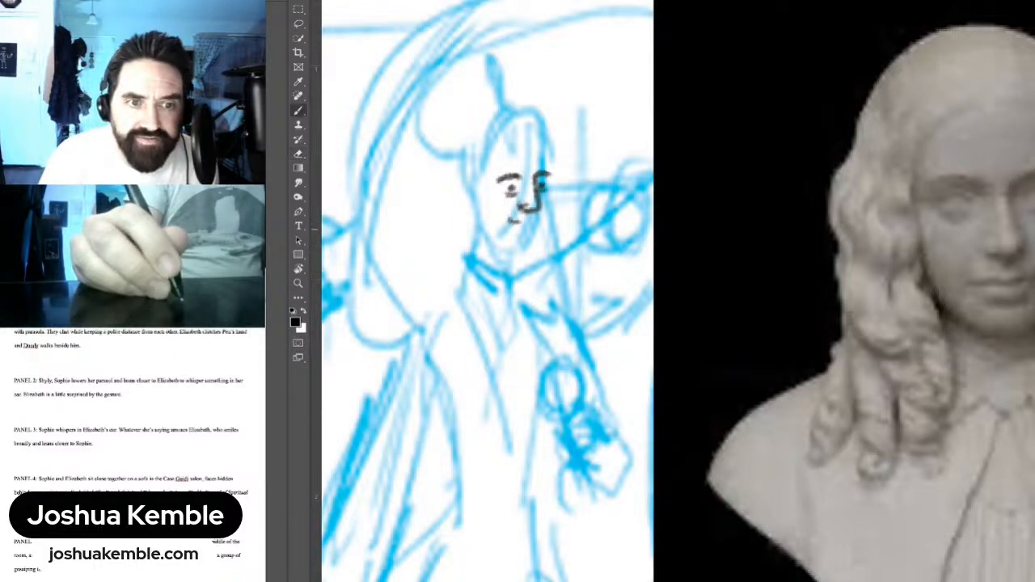
mouse_move(505, 218)
left_mouse_down()
mouse_move(542, 217)
mouse_move(521, 228)
mouse_move(542, 220)
mouse_move(528, 245)
mouse_move(509, 237)
left_mouse_up()
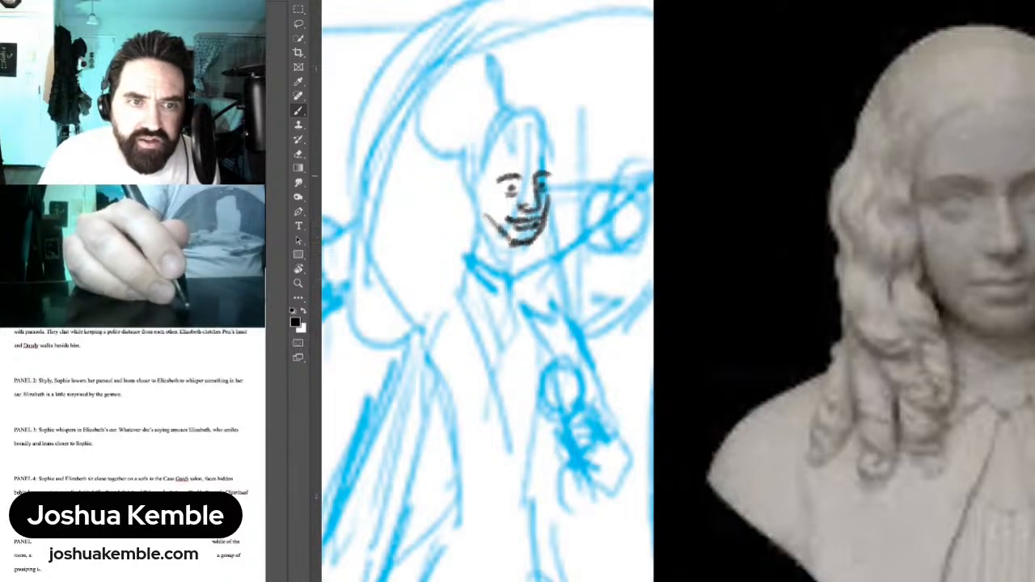
Step: Pencil long wavy locks framing both sides of the parasol-holding woman's face and add her neck line
mouse_move(532, 135)
left_mouse_down()
mouse_move(498, 146)
mouse_move(473, 299)
mouse_move(451, 283)
mouse_move(468, 255)
mouse_move(490, 140)
mouse_move(519, 129)
mouse_move(535, 140)
mouse_move(487, 122)
mouse_move(474, 139)
mouse_move(436, 290)
mouse_move(427, 275)
mouse_move(435, 236)
mouse_move(477, 120)
mouse_move(510, 112)
mouse_move(527, 126)
mouse_move(443, 136)
mouse_move(420, 271)
left_mouse_up()
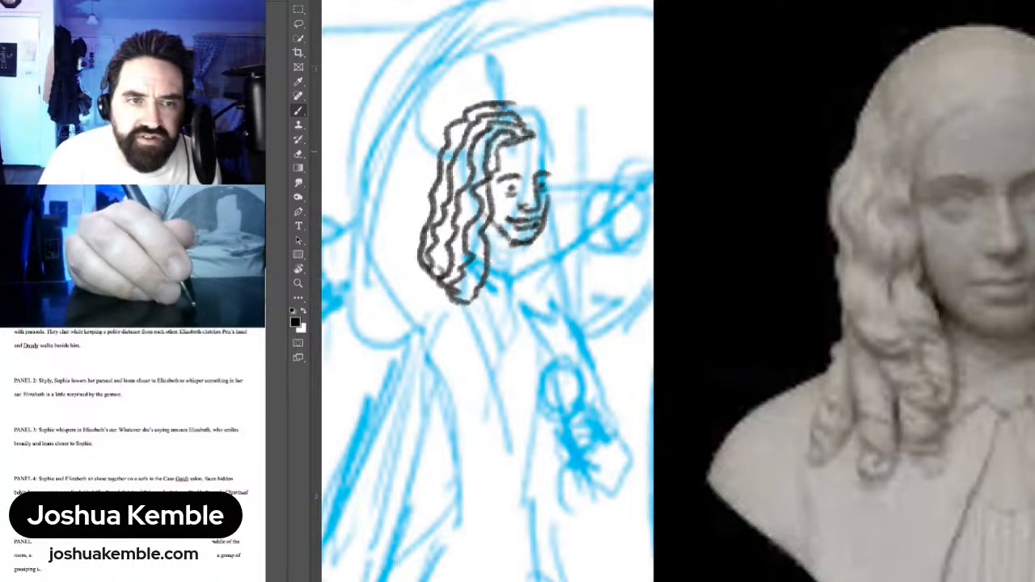
left_click_drag(534, 243, 479, 240)
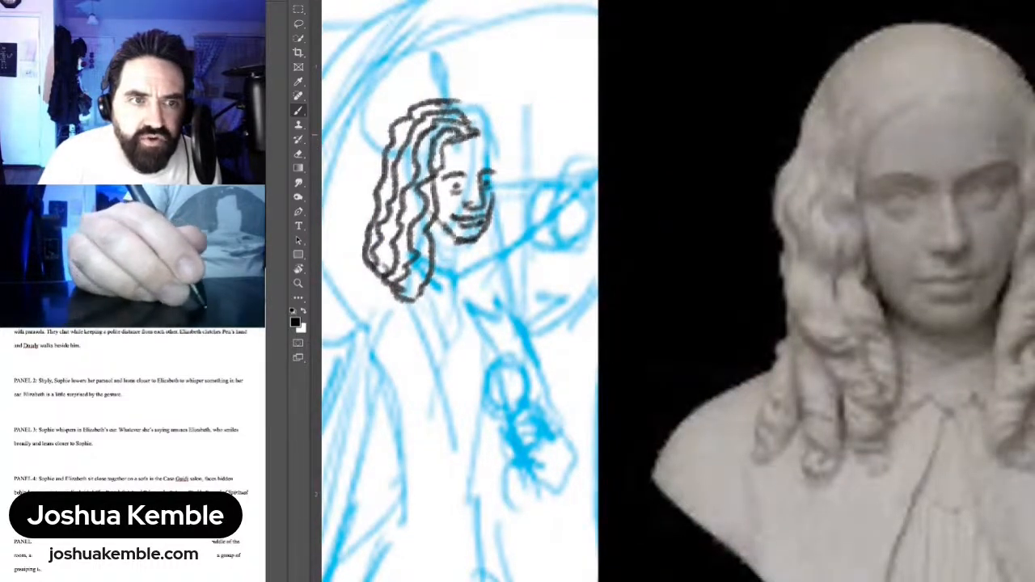
left_click_drag(476, 133, 499, 152)
mouse_move(461, 119)
left_mouse_down()
mouse_move(501, 140)
mouse_move(450, 105)
mouse_move(500, 162)
mouse_move(479, 285)
mouse_move(492, 280)
mouse_move(499, 195)
left_mouse_up()
mouse_move(482, 238)
left_mouse_down()
mouse_move(501, 167)
mouse_move(515, 212)
mouse_move(495, 296)
left_mouse_up()
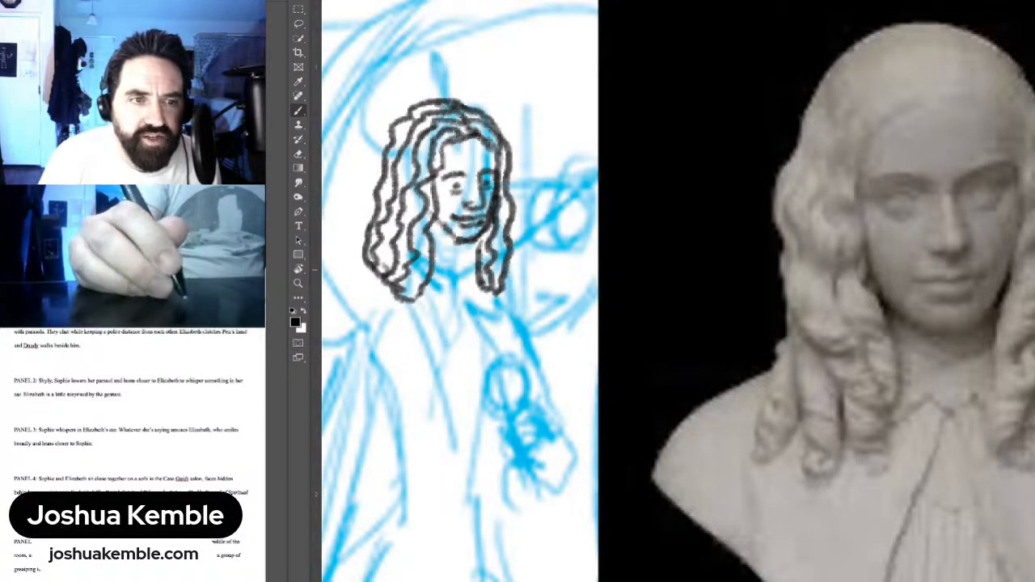
mouse_move(450, 259)
left_mouse_down()
mouse_move(453, 238)
mouse_move(450, 269)
left_mouse_up()
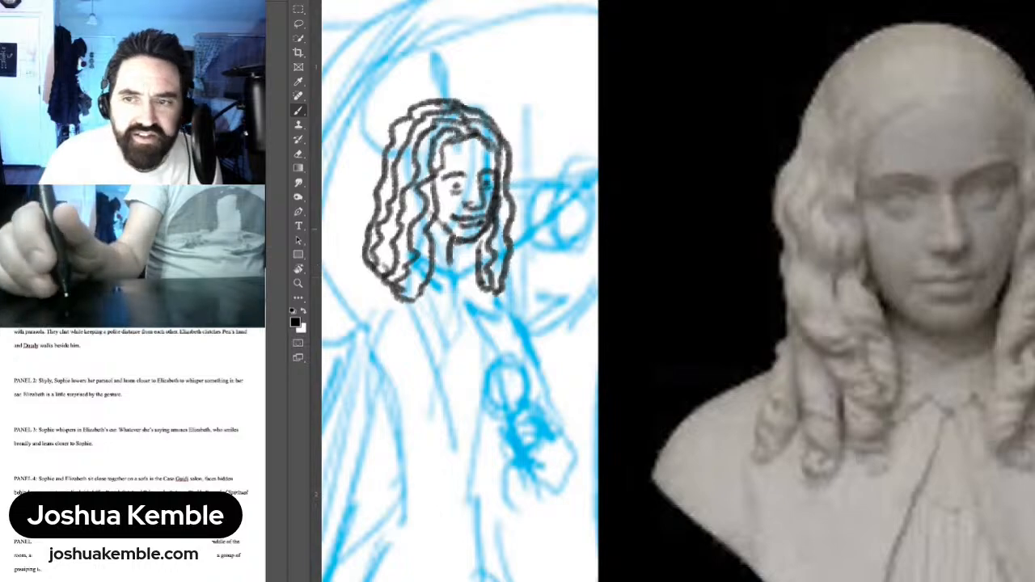
Step: With the two-women portrait as reference, pencil the facing woman's brows, eyes, nose, mouth and jawline in the top-left panel
scroll(508, 226, "down", 5)
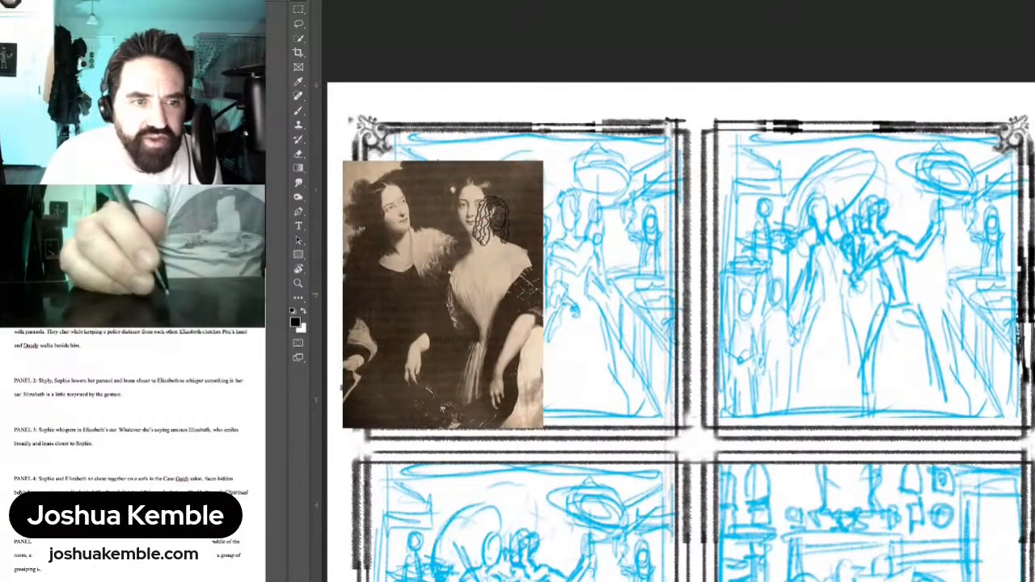
scroll(547, 202, "up", 8)
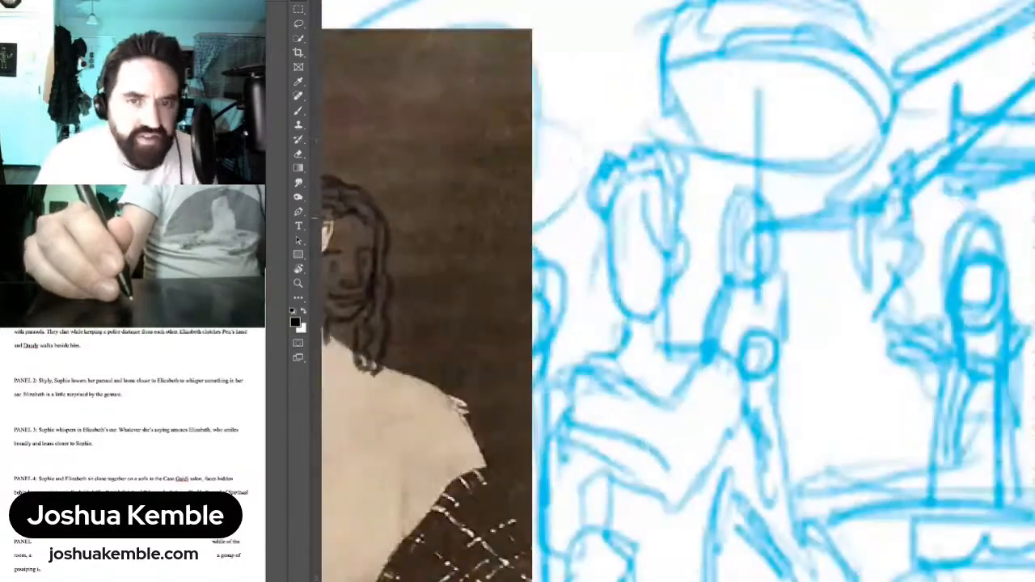
left_click_drag(525, 219, 727, 183)
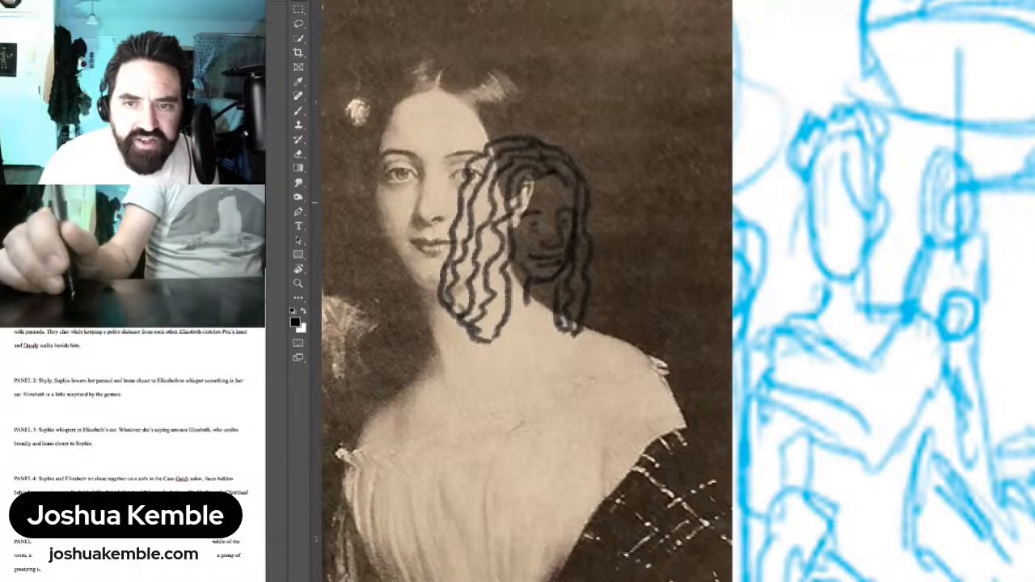
key("b")
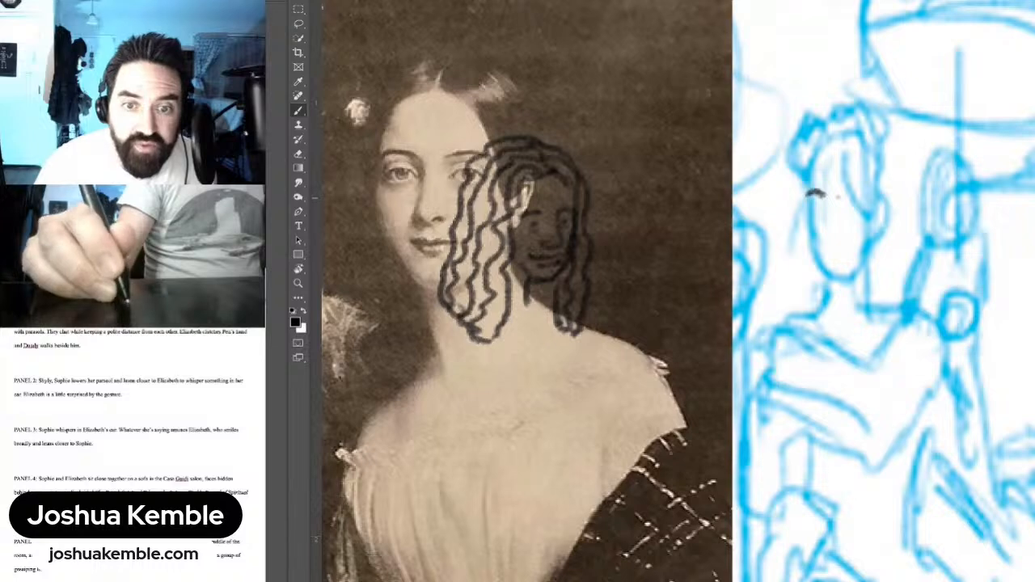
mouse_move(838, 194)
left_mouse_down()
mouse_move(858, 194)
mouse_move(813, 207)
mouse_move(860, 203)
mouse_move(815, 213)
mouse_move(812, 193)
mouse_move(825, 232)
mouse_move(843, 232)
mouse_move(830, 246)
mouse_move(846, 246)
mouse_move(831, 259)
mouse_move(842, 262)
left_mouse_up()
mouse_move(794, 189)
left_mouse_down()
mouse_move(816, 273)
mouse_move(831, 283)
mouse_move(859, 275)
left_mouse_up()
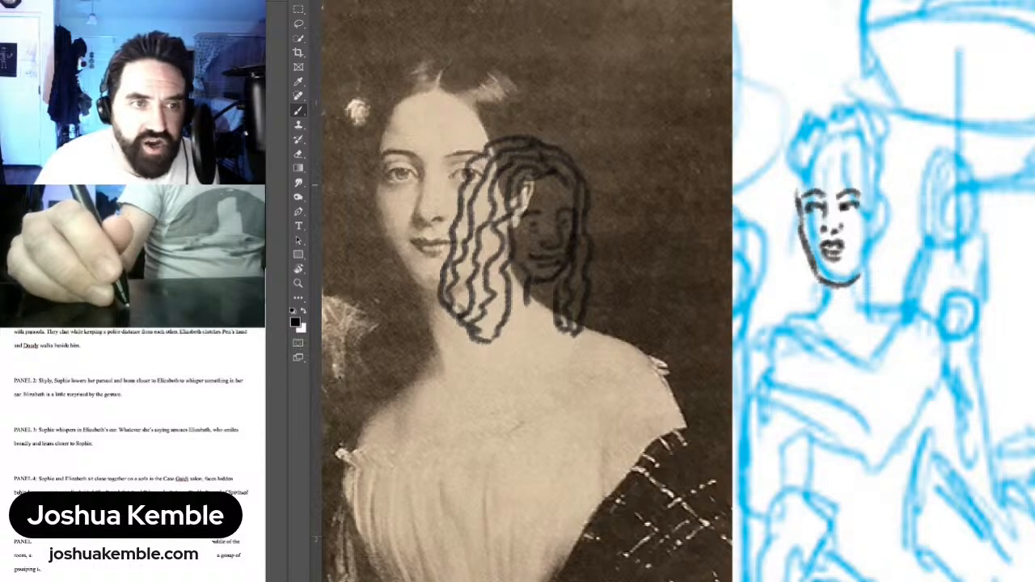
Step: Pencil the facing woman's parted, pinned-up hair with side curls, plus her ear and neck line
mouse_move(811, 166)
left_mouse_down()
mouse_move(800, 198)
mouse_move(812, 158)
mouse_move(836, 147)
mouse_move(845, 121)
mouse_move(796, 184)
left_mouse_up()
mouse_move(795, 182)
left_mouse_down()
mouse_move(850, 147)
mouse_move(880, 212)
mouse_move(896, 202)
mouse_move(891, 123)
mouse_move(874, 122)
mouse_move(893, 115)
mouse_move(896, 186)
left_mouse_up()
mouse_move(794, 180)
left_mouse_down()
mouse_move(781, 165)
mouse_move(804, 137)
mouse_move(780, 141)
mouse_move(813, 129)
left_mouse_up()
mouse_move(879, 213)
left_mouse_down()
mouse_move(888, 240)
mouse_move(880, 241)
mouse_move(874, 289)
left_mouse_up()
left_click_drag(867, 257, 856, 280)
Step: Remove the two-women portrait reference from over the top-left panel
key("ctrl+minus")
key("ctrl+minus")
key("ctrl+minus")
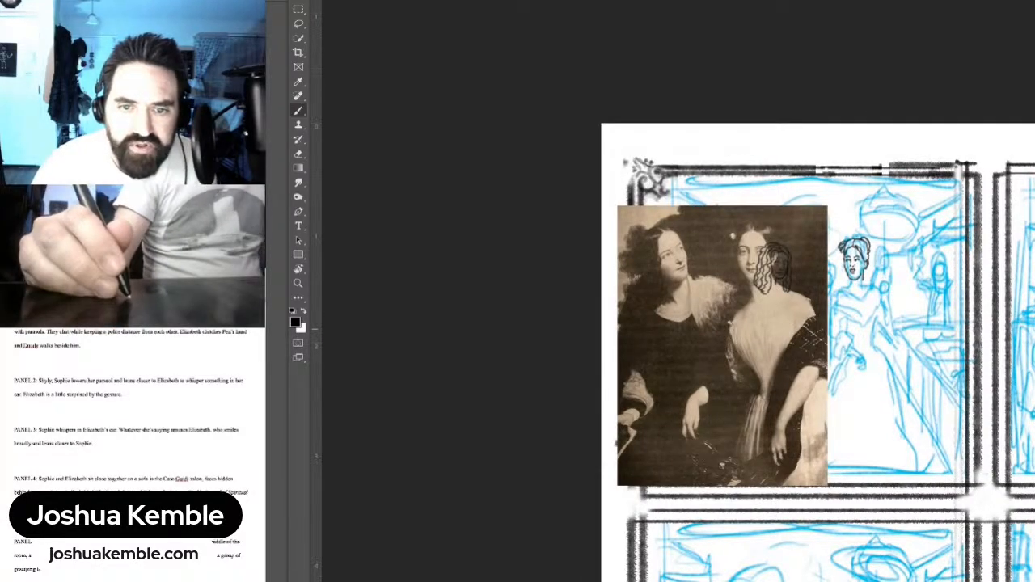
key("Delete")
key("ctrl+plus")
key("ctrl+plus")
Step: Erase and redraw the facing woman's chin, and clean up the parasol-holding woman's neck lines
key("e")
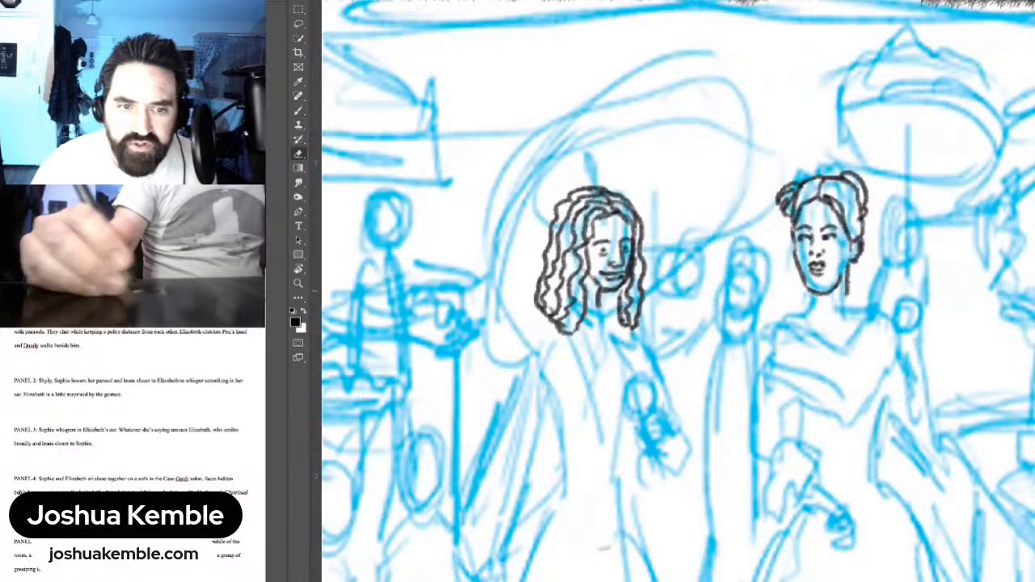
left_click_drag(811, 292, 841, 277)
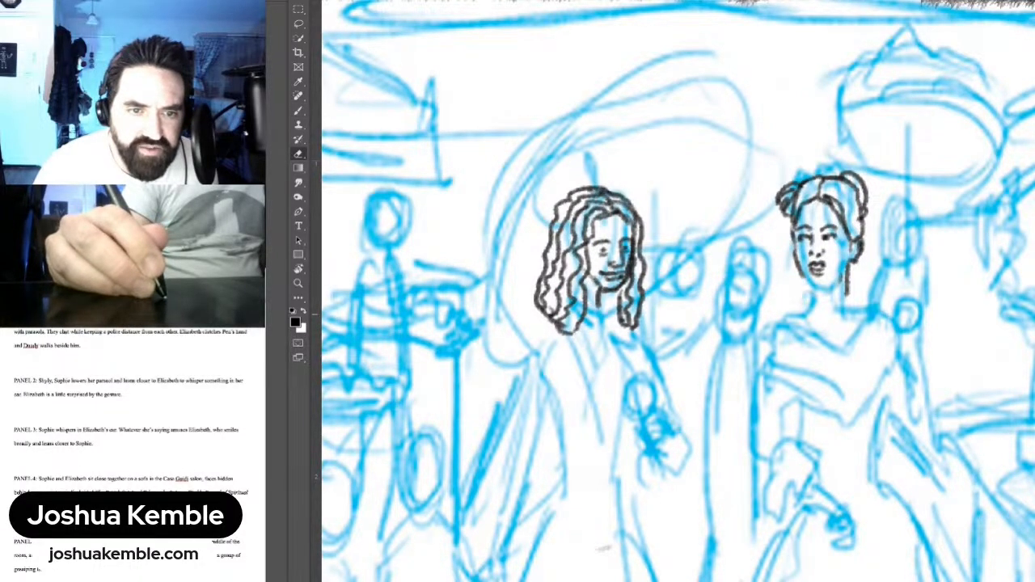
mouse_move(606, 289)
left_mouse_down()
mouse_move(591, 276)
mouse_move(625, 276)
mouse_move(598, 298)
mouse_move(622, 301)
mouse_move(639, 275)
mouse_move(628, 269)
mouse_move(605, 307)
mouse_move(607, 334)
left_mouse_up()
key("b")
scroll(612, 280, "up", 5)
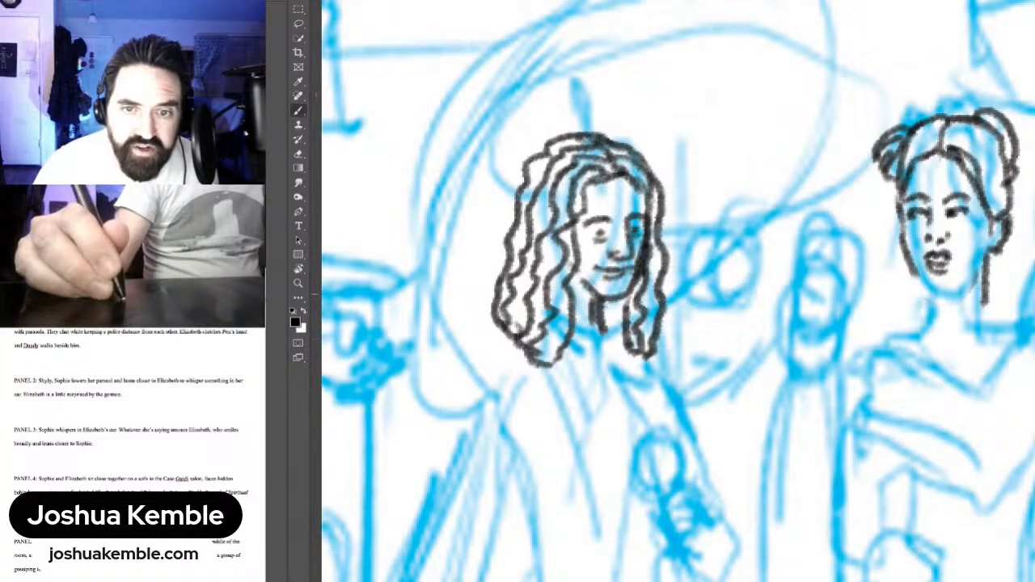
mouse_move(921, 276)
left_mouse_down()
mouse_move(804, 254)
mouse_move(836, 268)
mouse_move(857, 247)
mouse_move(783, 275)
left_mouse_up()
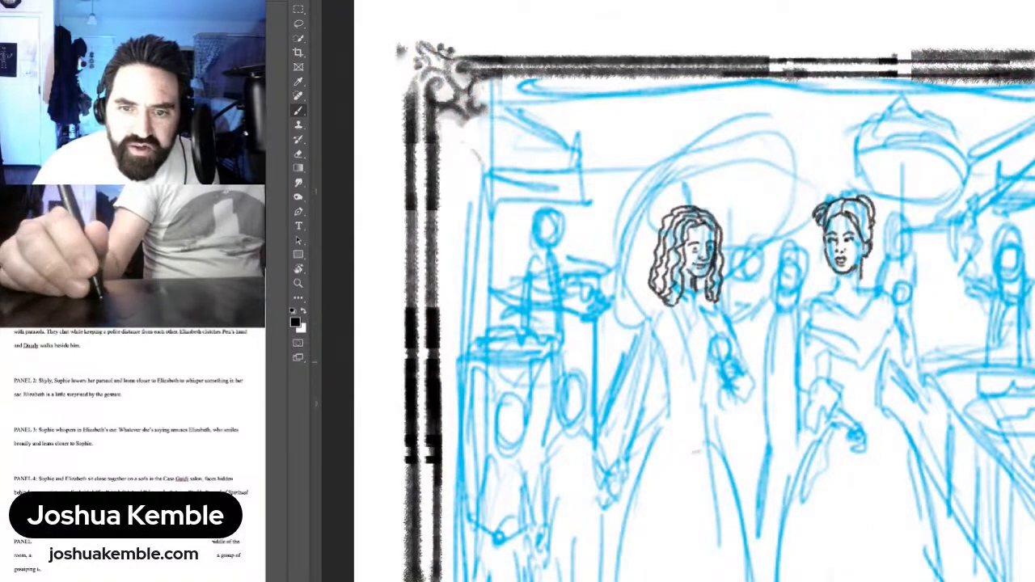
Step: Move the three fashion plates over the top-right panel and the parasol lady painting beside the parasol-holding woman in the top-left panel
key("ctrl+minus")
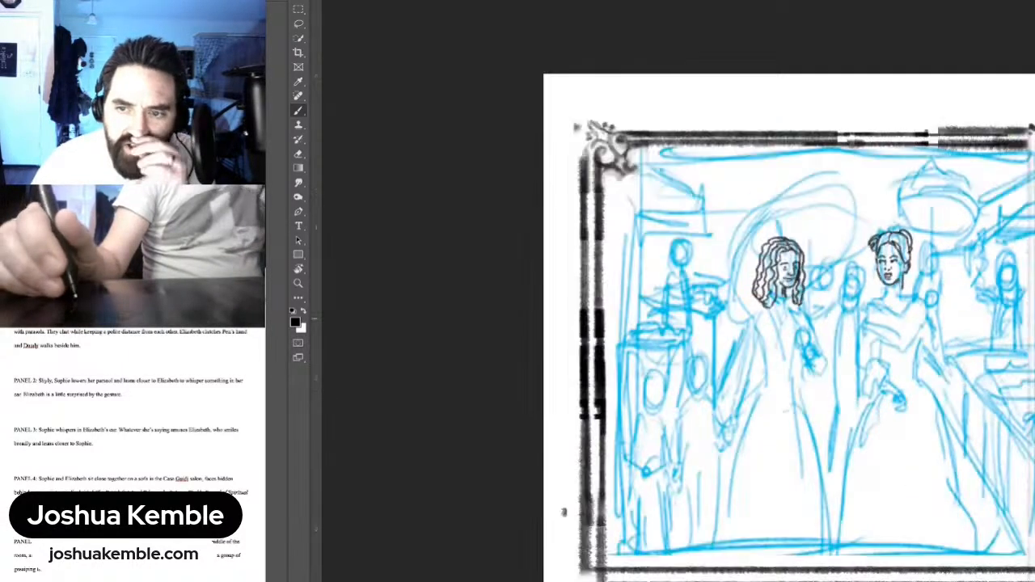
left_click_drag(1002, 320, 830, 282)
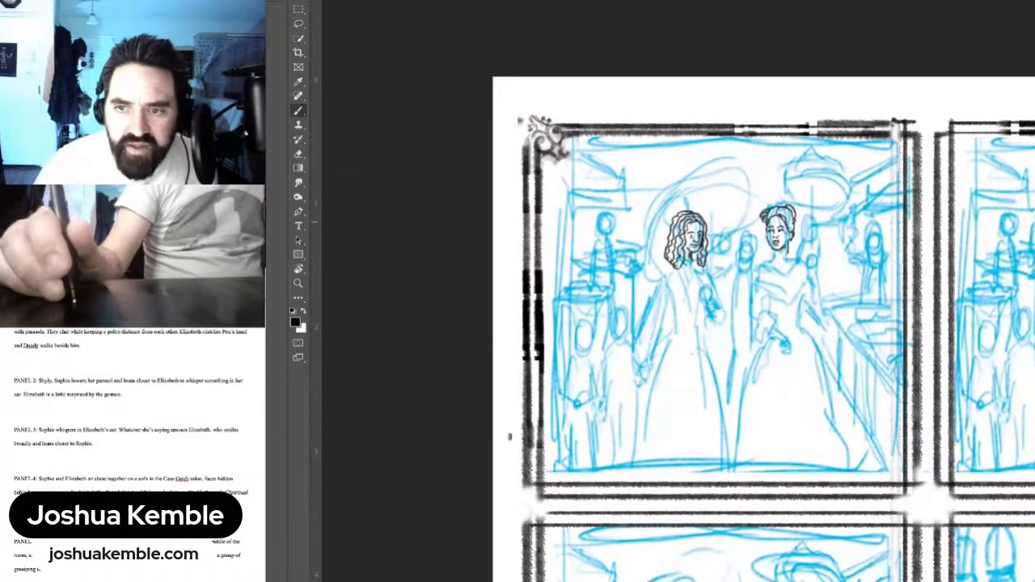
key("ctrl+0")
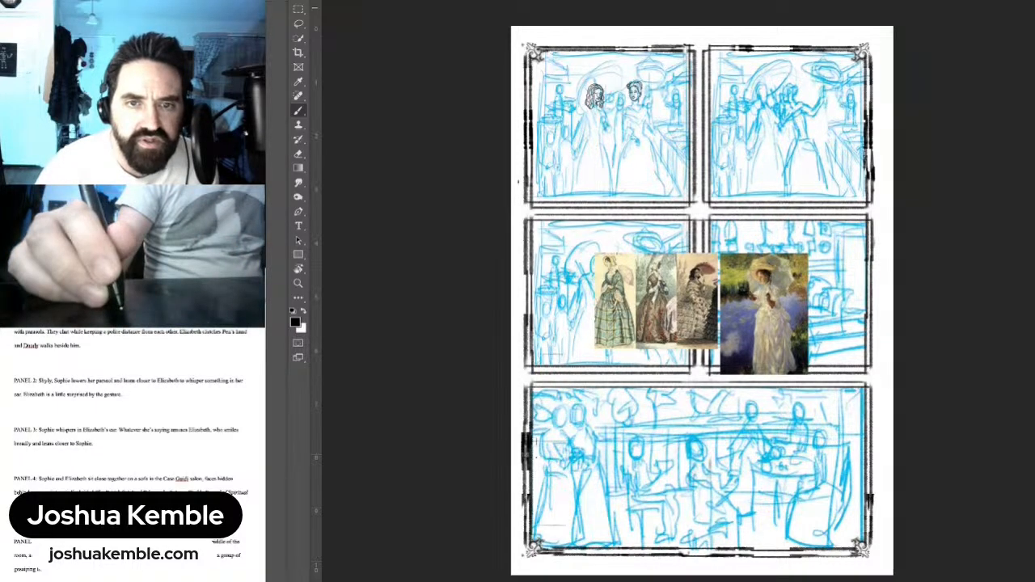
left_click_drag(656, 301, 772, 114)
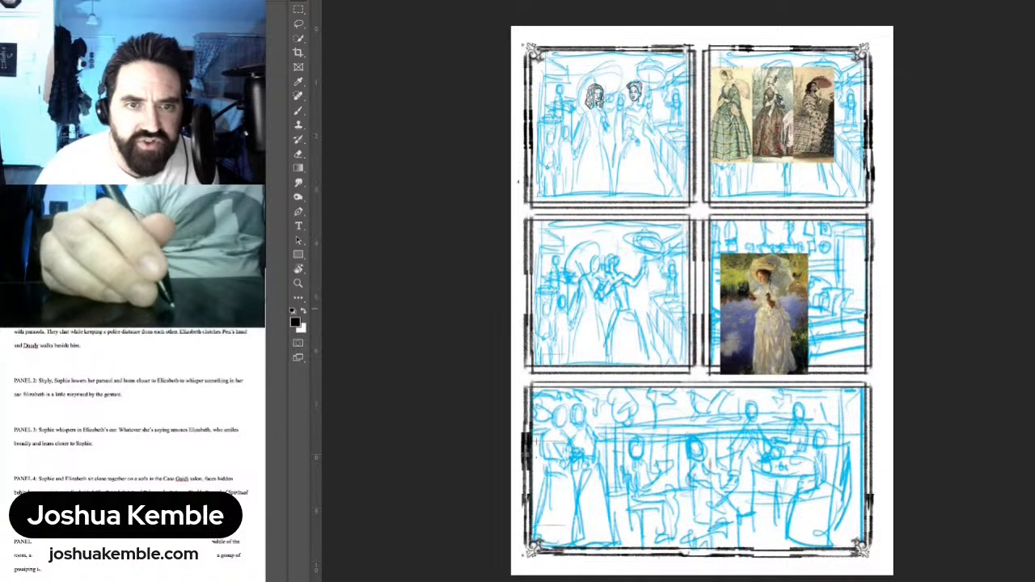
left_click_drag(764, 314, 666, 165)
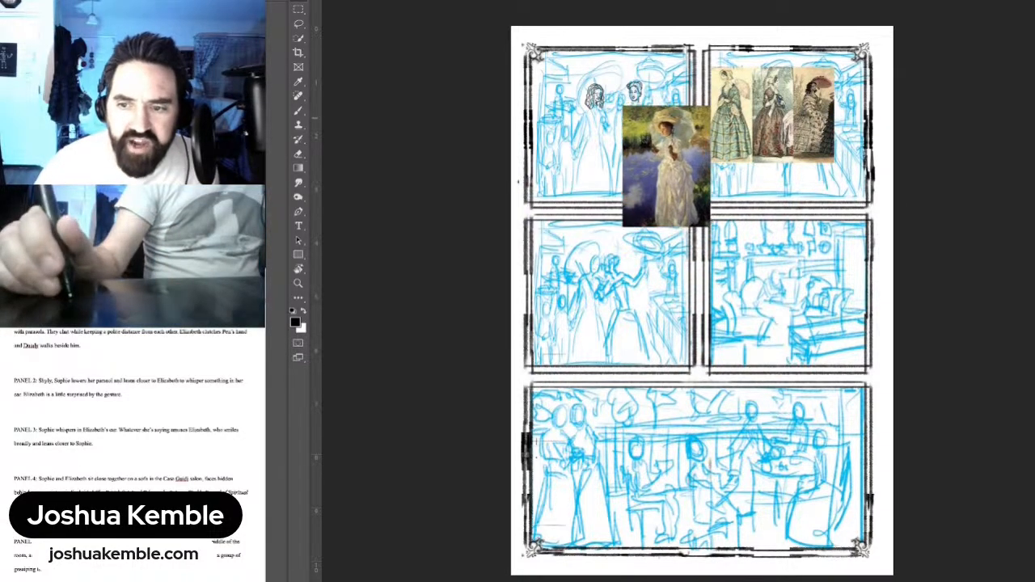
left_click_drag(605, 111, 687, 113)
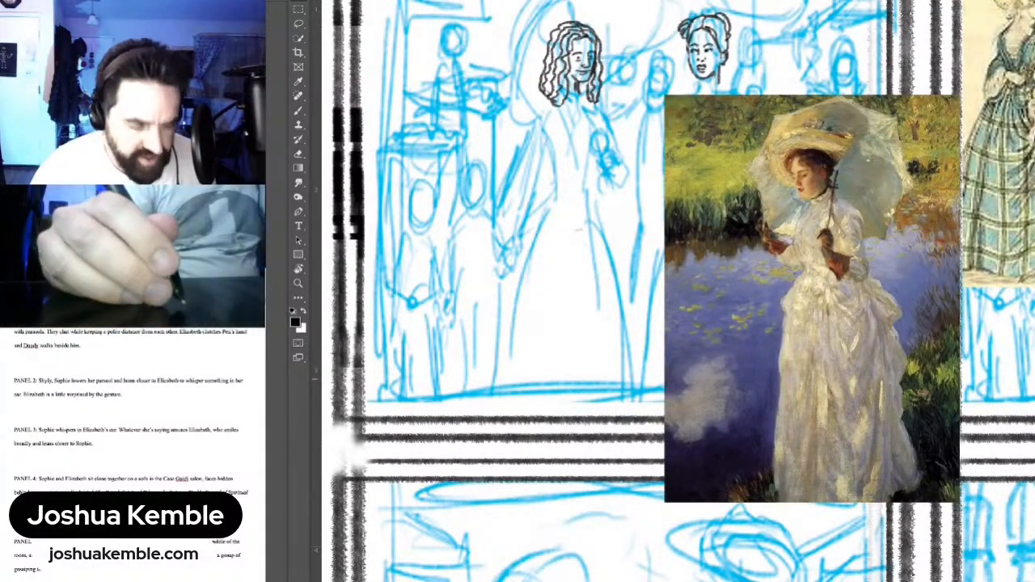
mouse_move(584, 103)
left_mouse_down()
mouse_move(569, 138)
mouse_move(563, 119)
mouse_move(565, 132)
left_mouse_up()
Step: Pencil the parasol-holding woman's collar, her raised hand and the parasol handle it grips
key("b")
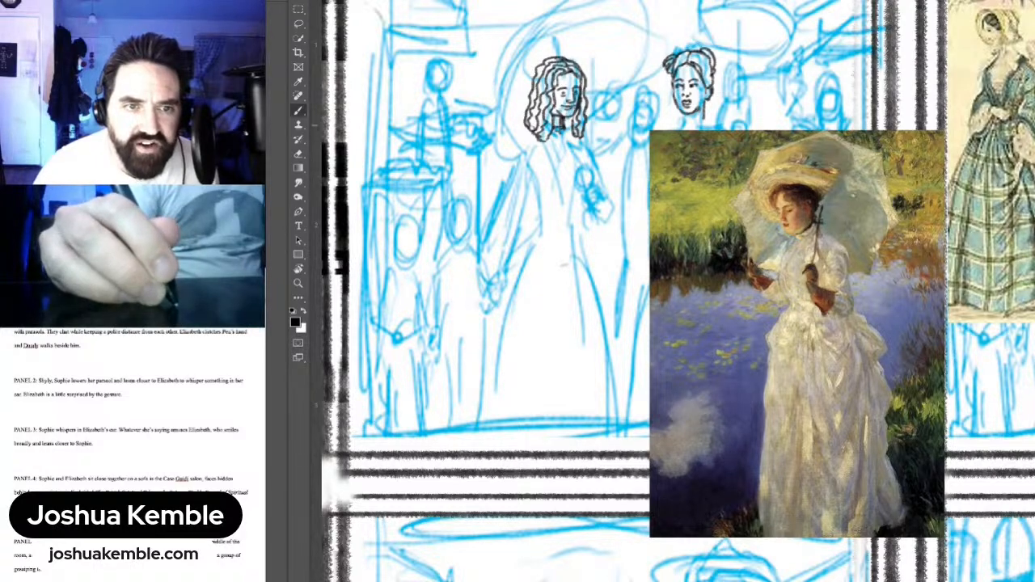
left_click_drag(562, 127, 601, 188)
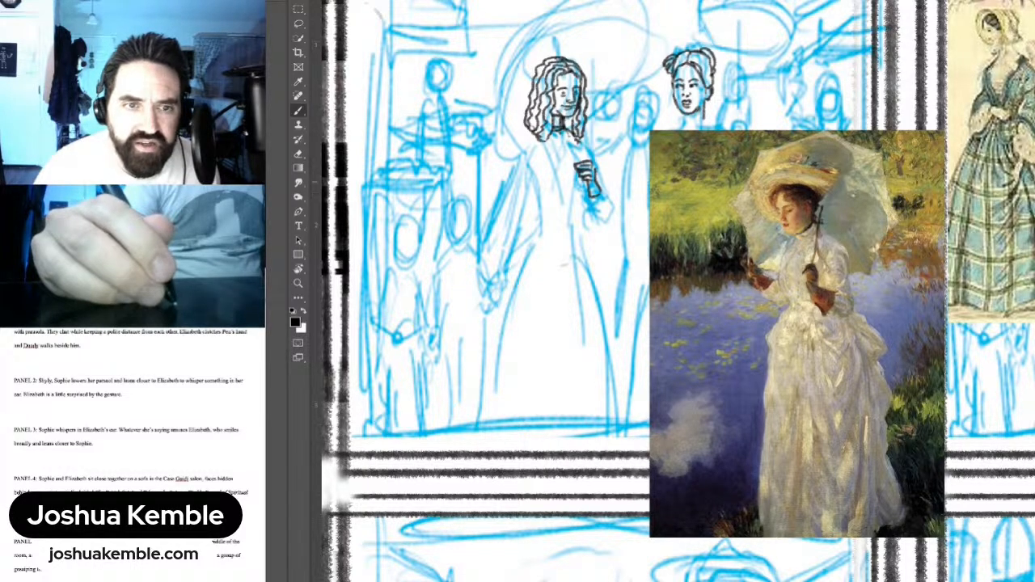
left_click_drag(584, 180, 587, 192)
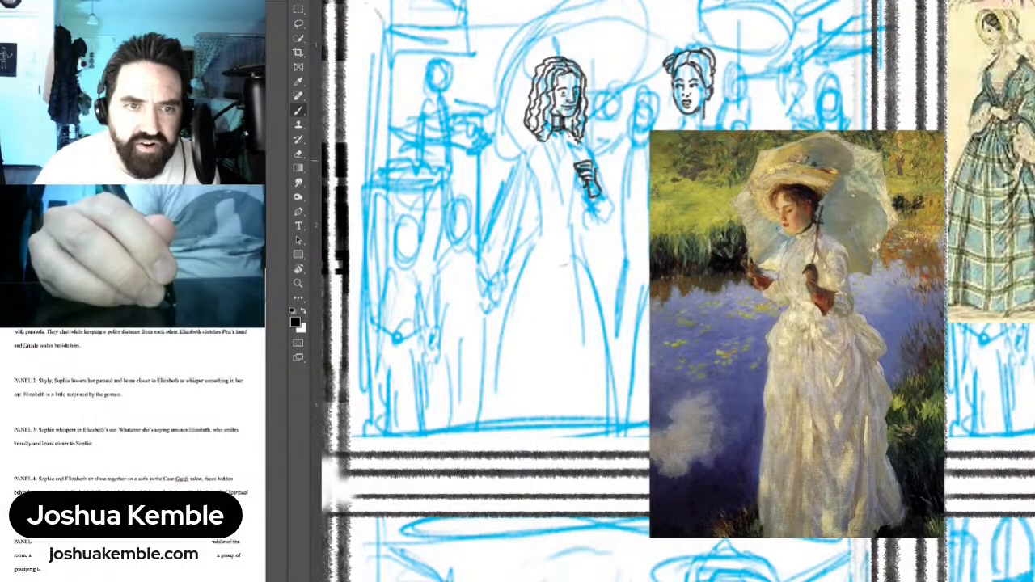
left_click_drag(573, 116, 588, 161)
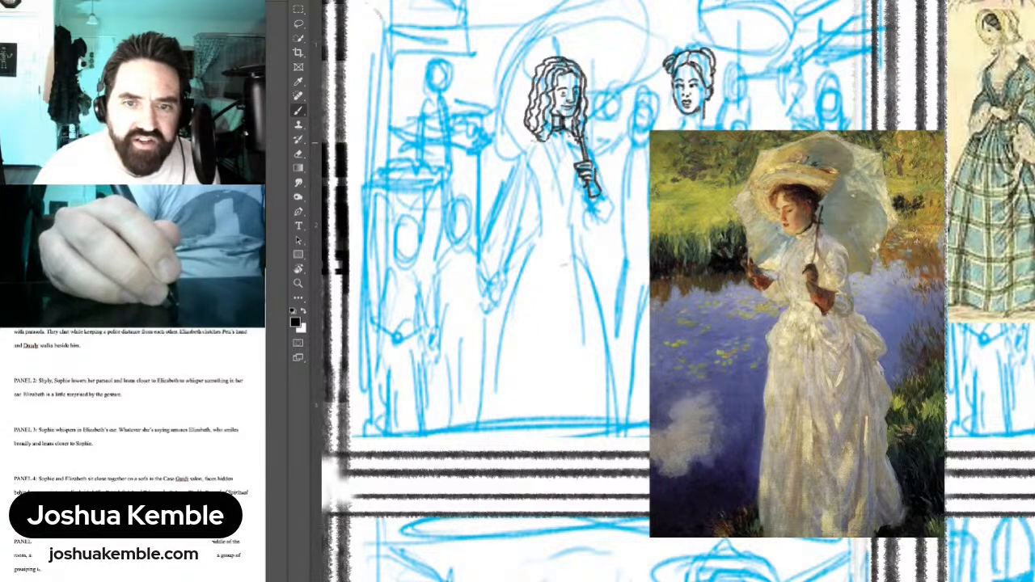
Step: Pencil the parasol-holding woman's ruffled neckline, puffed shoulder sleeve, and the cuff and sleeve of her raised arm
mouse_move(524, 139)
left_mouse_down()
mouse_move(557, 163)
mouse_move(582, 157)
mouse_move(568, 133)
mouse_move(557, 146)
mouse_move(578, 144)
mouse_move(529, 138)
mouse_move(501, 174)
mouse_move(530, 168)
mouse_move(527, 197)
mouse_move(504, 179)
mouse_move(496, 210)
mouse_move(518, 206)
mouse_move(514, 191)
left_mouse_up()
left_click_drag(518, 189, 513, 213)
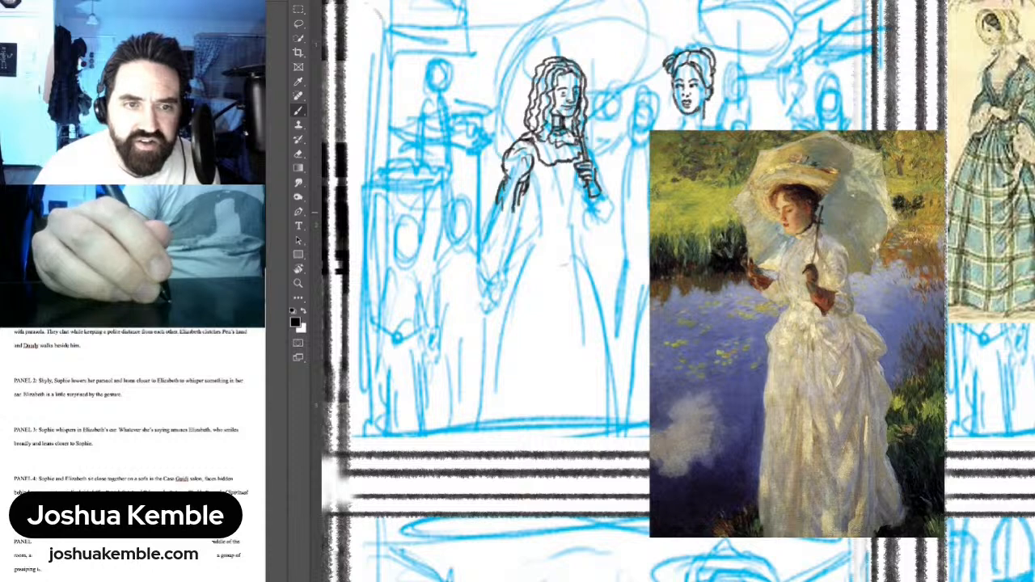
mouse_move(590, 200)
left_mouse_down()
mouse_move(597, 217)
mouse_move(613, 215)
left_mouse_up()
left_click_drag(604, 195, 615, 212)
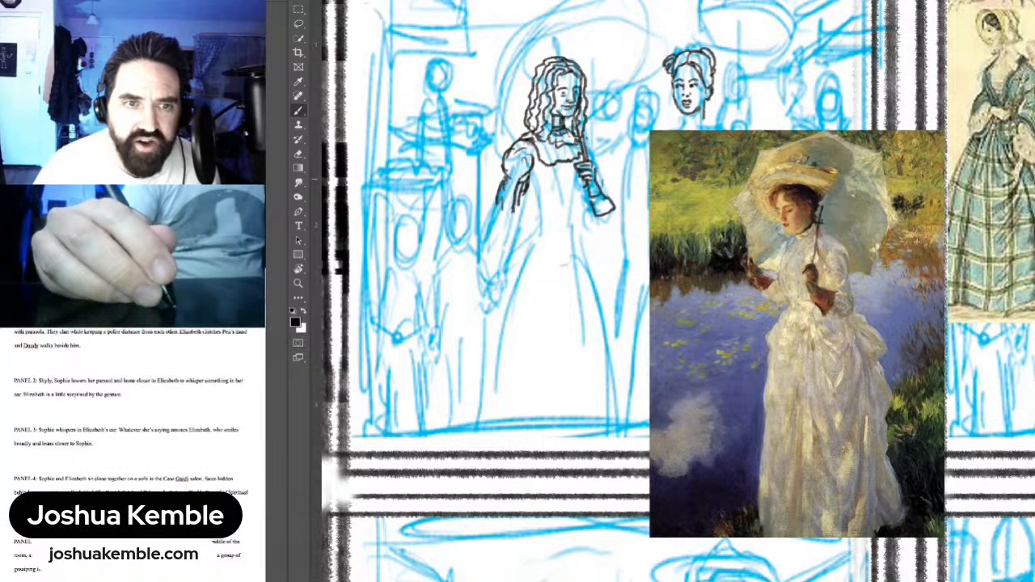
left_click_drag(604, 170, 605, 196)
mouse_move(598, 152)
left_mouse_down()
mouse_move(588, 166)
mouse_move(596, 162)
mouse_move(598, 180)
mouse_move(578, 197)
mouse_move(578, 216)
left_mouse_up()
Step: Pencil the parasol-holding woman's fitted bodice and her lowered forearm with its cuff and hand
mouse_move(560, 164)
left_mouse_down()
mouse_move(564, 215)
mouse_move(535, 207)
mouse_move(517, 244)
mouse_move(496, 233)
mouse_move(493, 242)
mouse_move(494, 229)
mouse_move(500, 253)
left_mouse_up()
mouse_move(510, 232)
left_mouse_down()
mouse_move(499, 261)
mouse_move(493, 255)
left_mouse_up()
mouse_move(494, 253)
left_mouse_down()
mouse_move(487, 286)
mouse_move(500, 266)
left_mouse_up()
Step: Pencil the parasol-holding woman's waistline, the short front panel and the gathered fabric at her hips
mouse_move(513, 225)
left_mouse_down()
mouse_move(500, 276)
mouse_move(575, 219)
mouse_move(593, 254)
left_mouse_up()
mouse_move(545, 238)
left_mouse_down()
mouse_move(566, 288)
mouse_move(569, 244)
left_mouse_up()
mouse_move(572, 235)
left_mouse_down()
mouse_move(595, 280)
mouse_move(605, 282)
mouse_move(603, 260)
left_mouse_up()
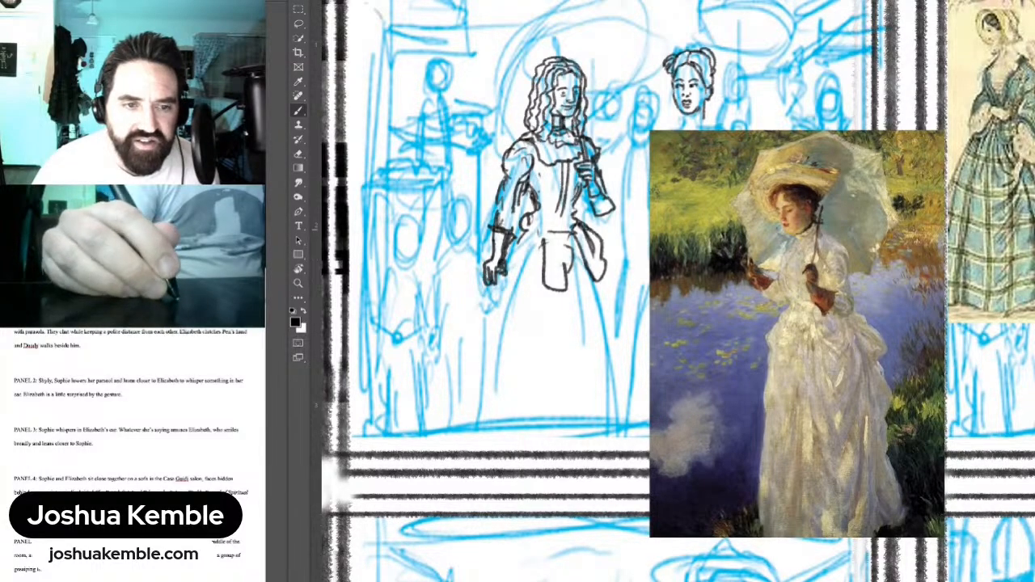
Step: Pencil the long draped overskirt folds hanging from the parasol-holding woman's waist at the front and both sides
mouse_move(527, 230)
left_mouse_down()
mouse_move(507, 277)
mouse_move(533, 247)
mouse_move(525, 315)
left_mouse_up()
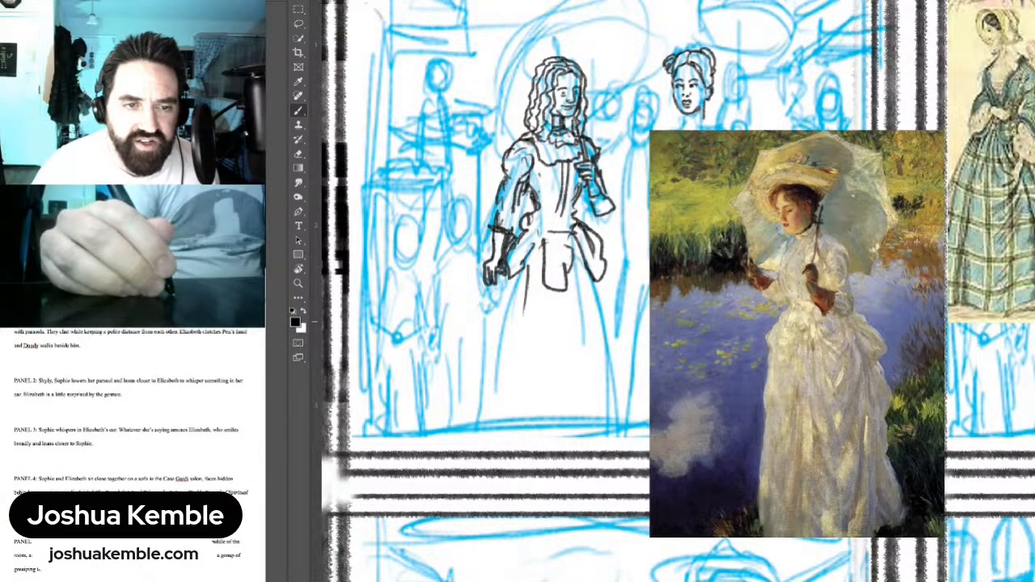
left_click_drag(535, 250, 509, 318)
mouse_move(526, 278)
left_mouse_down()
mouse_move(496, 323)
mouse_move(519, 319)
mouse_move(528, 360)
mouse_move(541, 282)
mouse_move(542, 376)
left_mouse_up()
mouse_move(558, 301)
left_mouse_down()
mouse_move(550, 370)
mouse_move(562, 387)
left_mouse_up()
left_click_drag(571, 298, 563, 380)
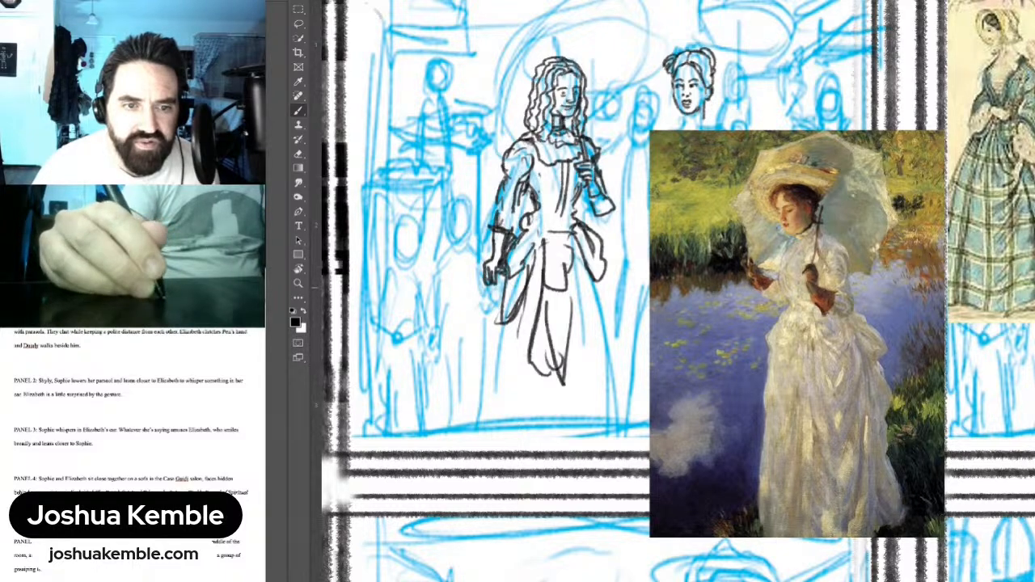
left_click_drag(572, 261, 566, 391)
mouse_move(597, 271)
left_mouse_down()
mouse_move(589, 377)
mouse_move(577, 381)
mouse_move(598, 341)
left_mouse_up()
left_click_drag(613, 340, 600, 385)
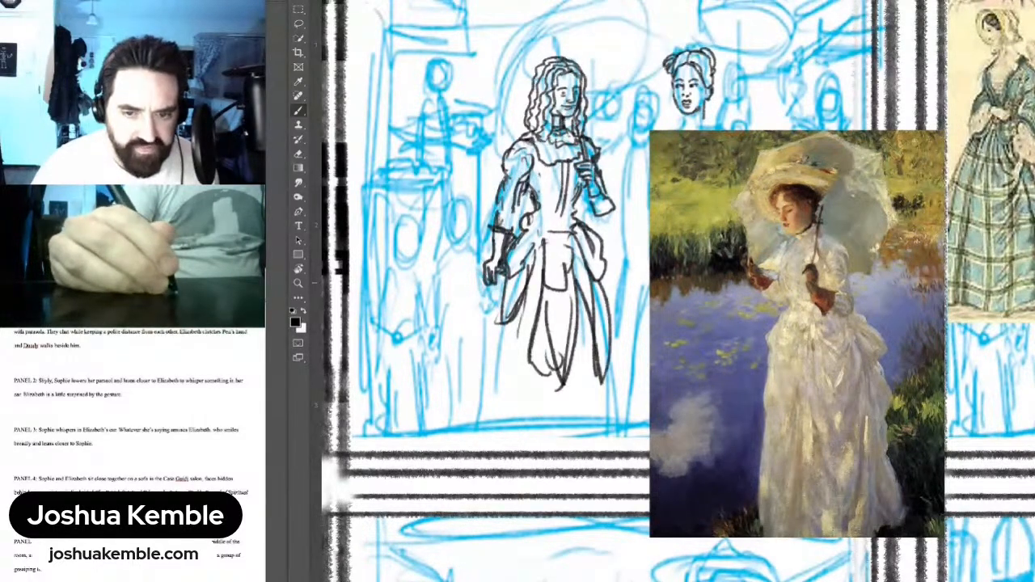
left_click_drag(614, 276, 608, 390)
Step: Pencil the parasol-holding woman's floor-length underskirt with its vertical folds and hem
left_click_drag(501, 312, 495, 388)
left_click_drag(500, 343, 491, 408)
left_click_drag(523, 299, 508, 419)
left_click_drag(524, 322, 511, 448)
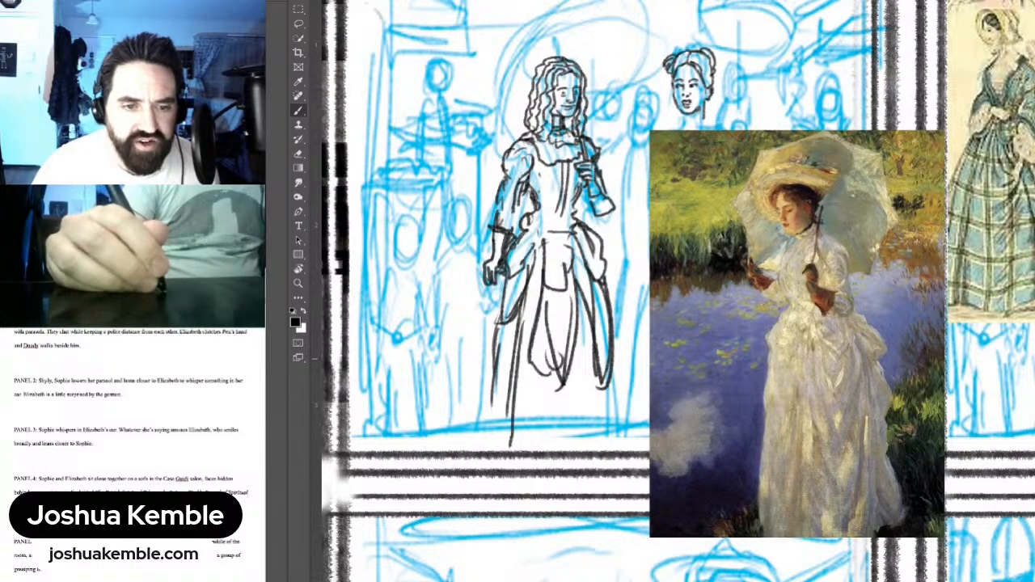
mouse_move(500, 359)
left_mouse_down()
mouse_move(490, 442)
mouse_move(509, 447)
mouse_move(497, 456)
left_mouse_up()
left_click_drag(550, 446, 547, 460)
left_click_drag(555, 397, 548, 460)
left_click_drag(556, 403, 555, 446)
left_click_drag(518, 450, 562, 441)
left_click_drag(589, 379, 569, 432)
left_click_drag(551, 445, 567, 438)
left_click_drag(594, 386, 589, 432)
left_click_drag(598, 382, 552, 452)
mouse_move(607, 382)
left_mouse_down()
mouse_move(597, 438)
mouse_move(603, 382)
left_mouse_up()
mouse_move(618, 364)
left_mouse_down()
mouse_move(609, 413)
mouse_move(597, 419)
left_mouse_up()
left_click_drag(613, 416, 587, 427)
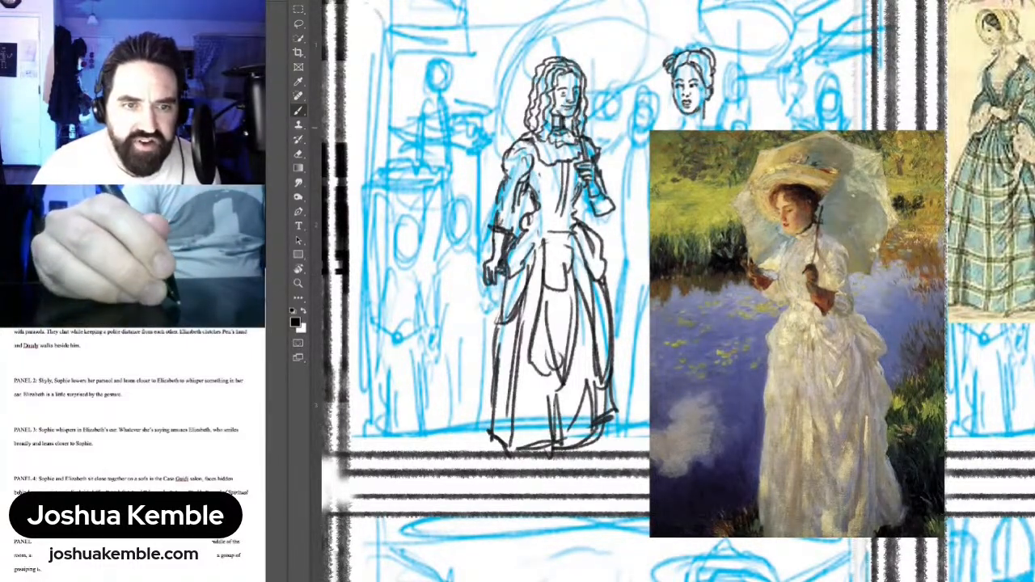
Step: Pencil the parasol's tip above the woman's head and the scalloped outer edge of its canopy on both sides
left_click_drag(566, 243, 574, 350)
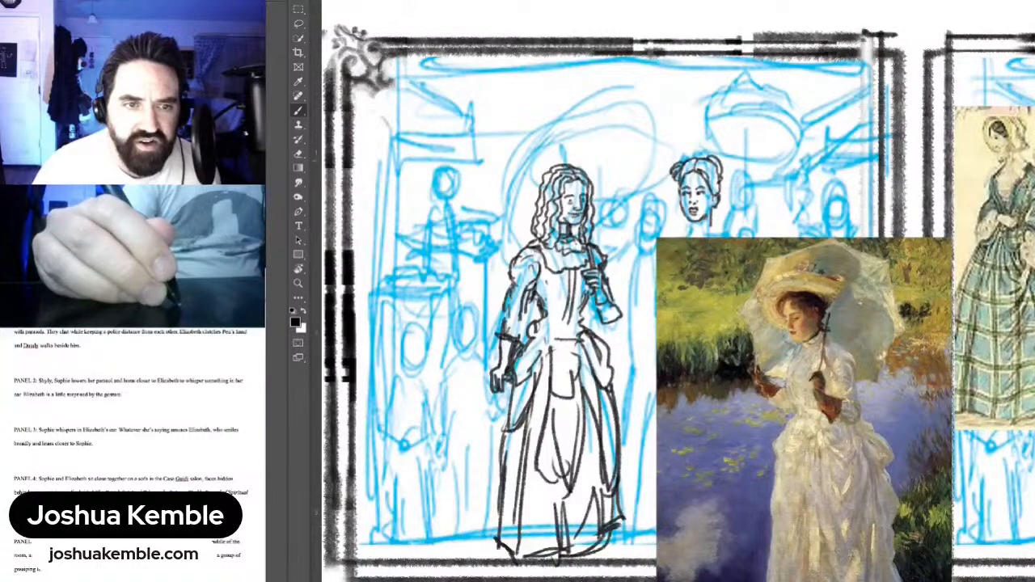
left_click_drag(572, 165, 570, 147)
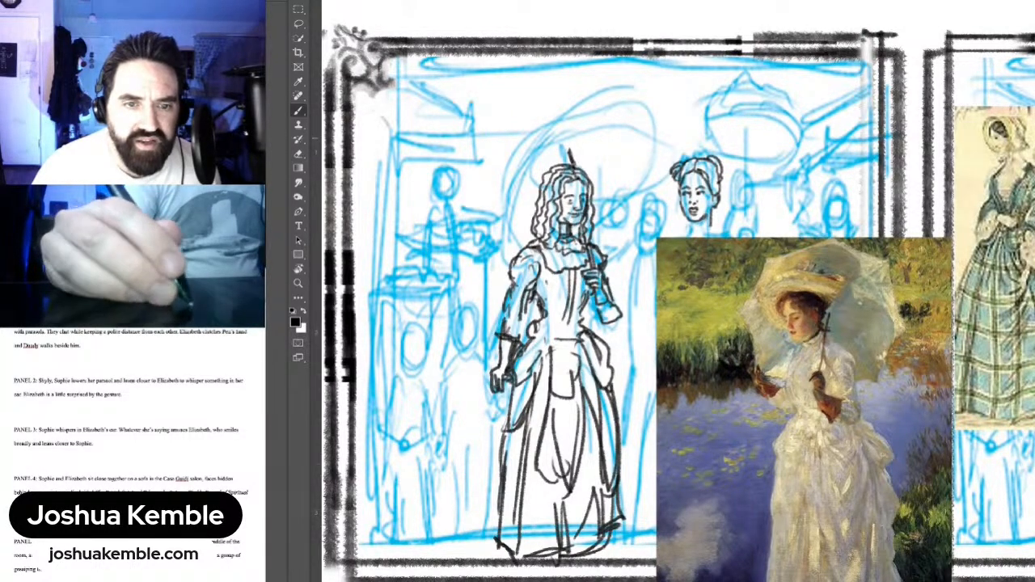
left_click_drag(519, 131, 602, 91)
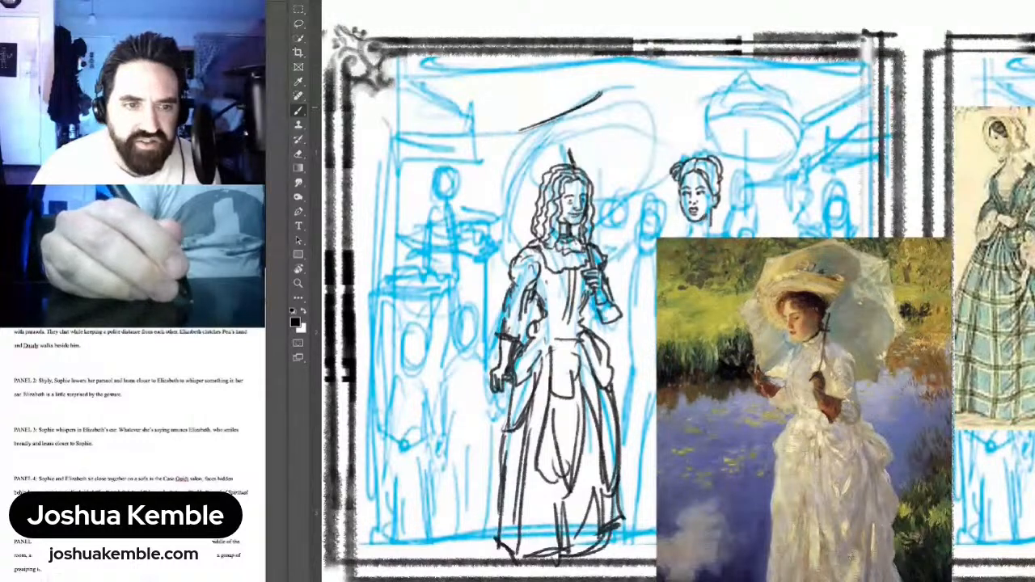
mouse_move(516, 132)
left_mouse_down()
mouse_move(495, 202)
mouse_move(508, 255)
left_mouse_up()
left_click_drag(495, 205, 509, 259)
left_click_drag(505, 260, 519, 262)
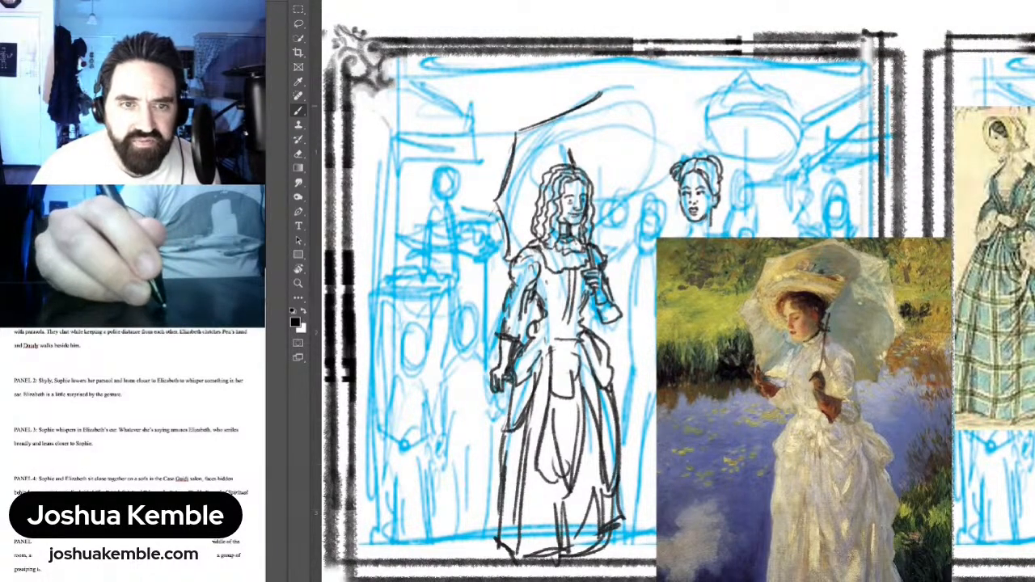
mouse_move(602, 97)
left_mouse_down()
mouse_move(657, 130)
mouse_move(678, 162)
left_mouse_up()
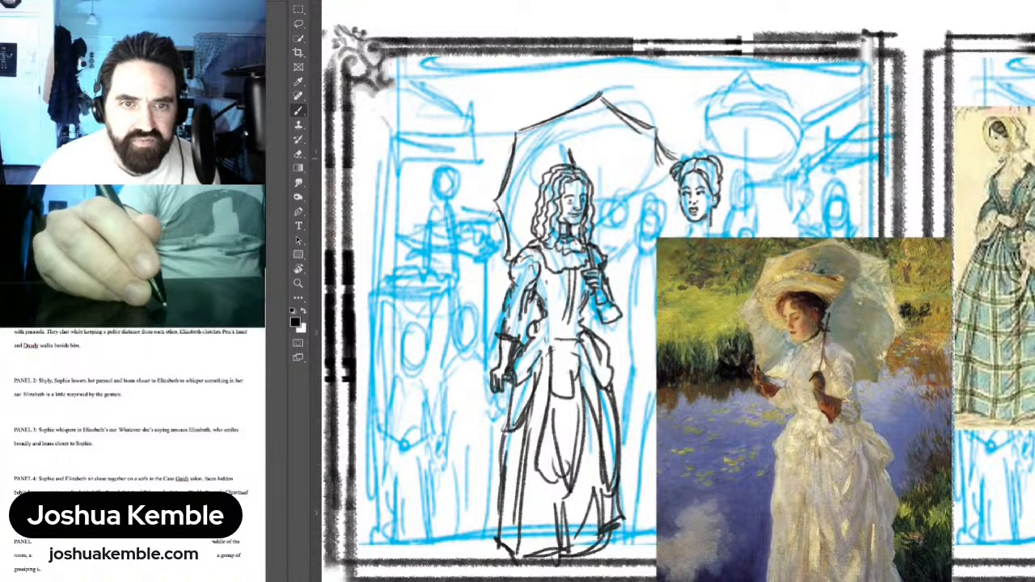
key("ctrl+z")
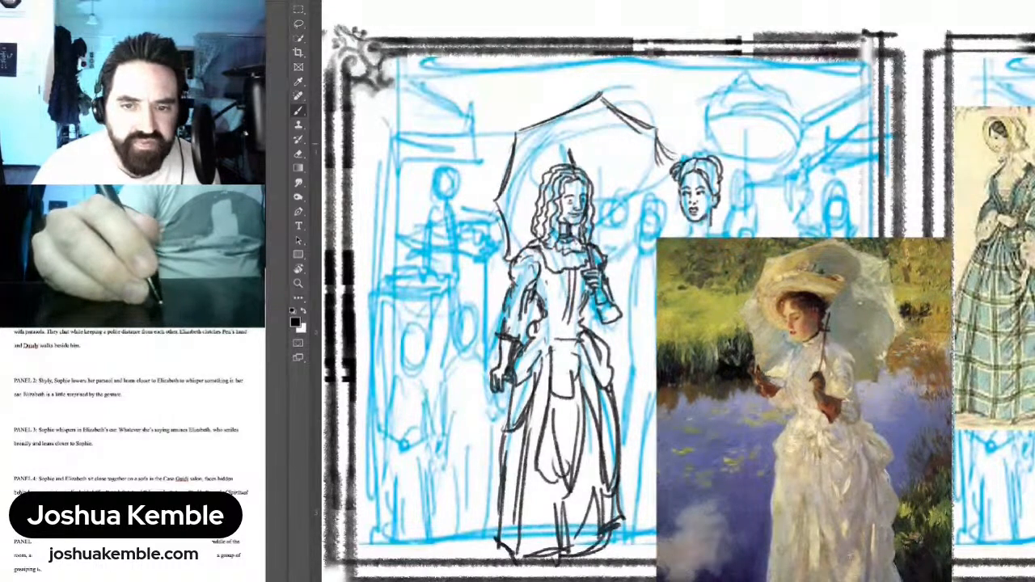
key("ctrl+z")
left_click_drag(654, 133, 664, 179)
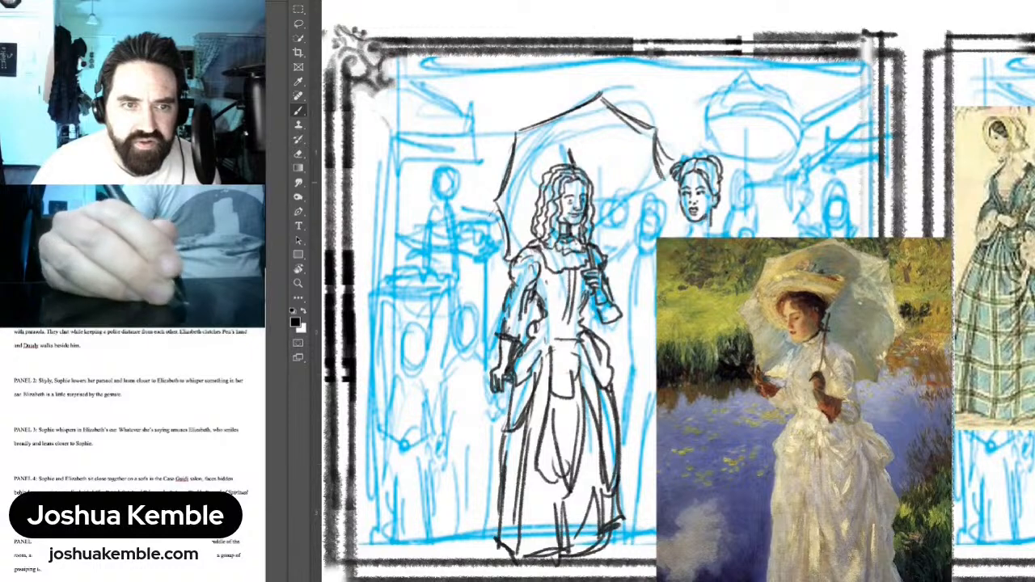
left_click_drag(496, 203, 516, 246)
left_click_drag(500, 203, 519, 251)
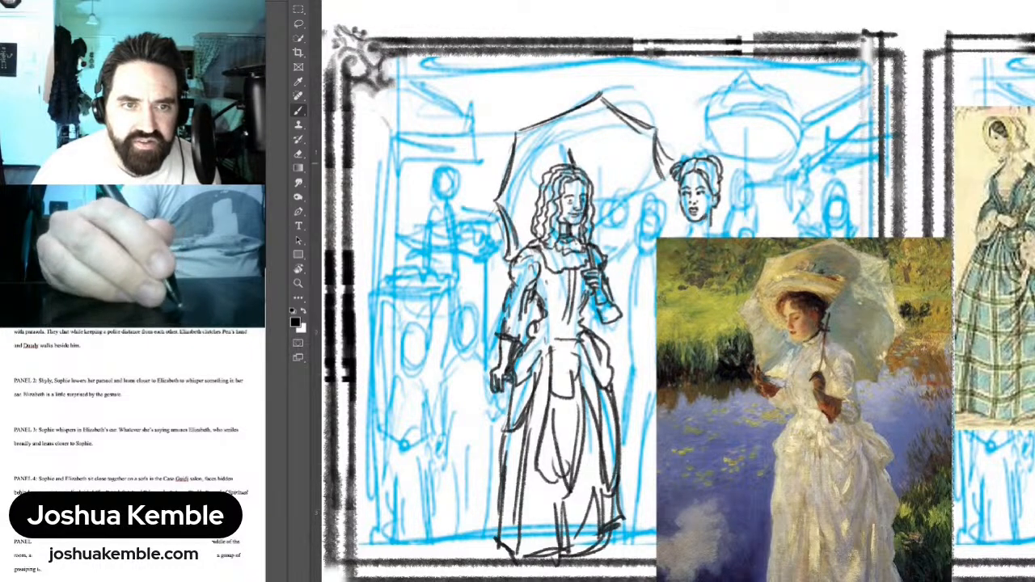
Step: Pencil the parasol's ribs radiating from behind the woman's head and close the canopy's lower edge beside her shoulder
left_click_drag(518, 134, 552, 169)
mouse_move(497, 200)
left_mouse_down()
mouse_move(537, 190)
mouse_move(534, 203)
left_mouse_up()
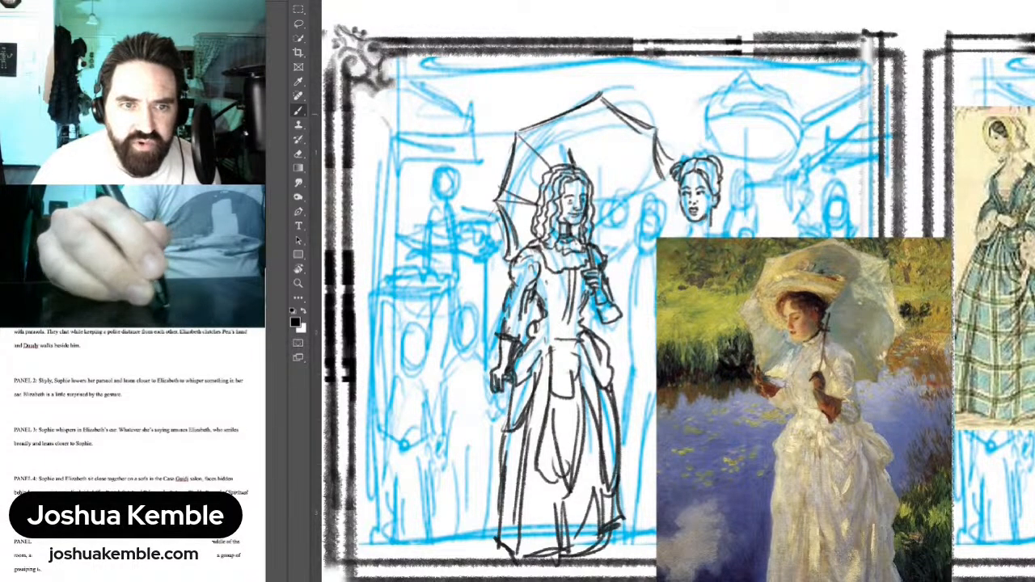
left_click_drag(596, 100, 585, 161)
left_click_drag(595, 109, 580, 169)
left_click_drag(636, 148, 593, 182)
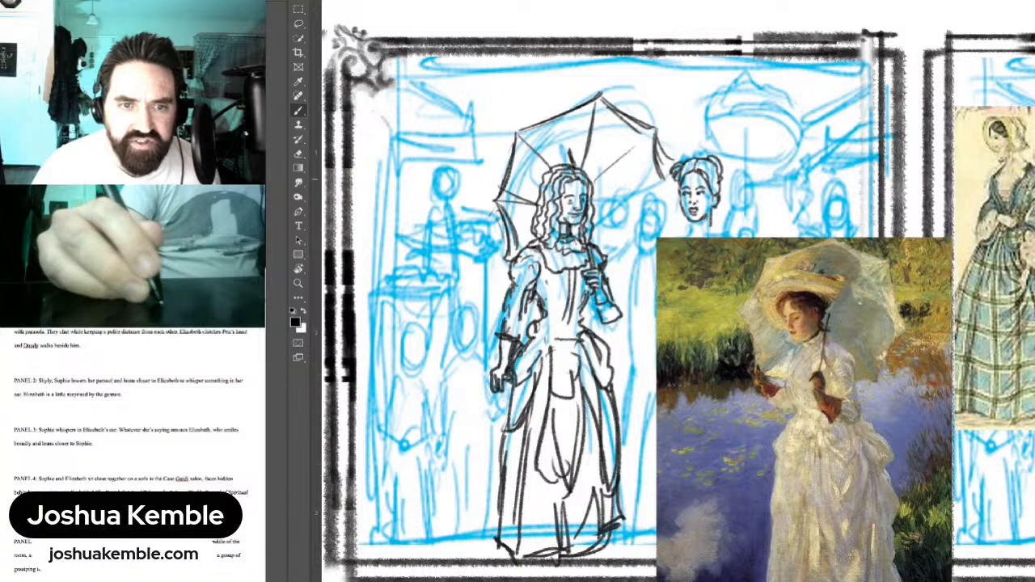
mouse_move(655, 131)
left_mouse_down()
mouse_move(597, 178)
mouse_move(639, 188)
mouse_move(667, 180)
left_mouse_up()
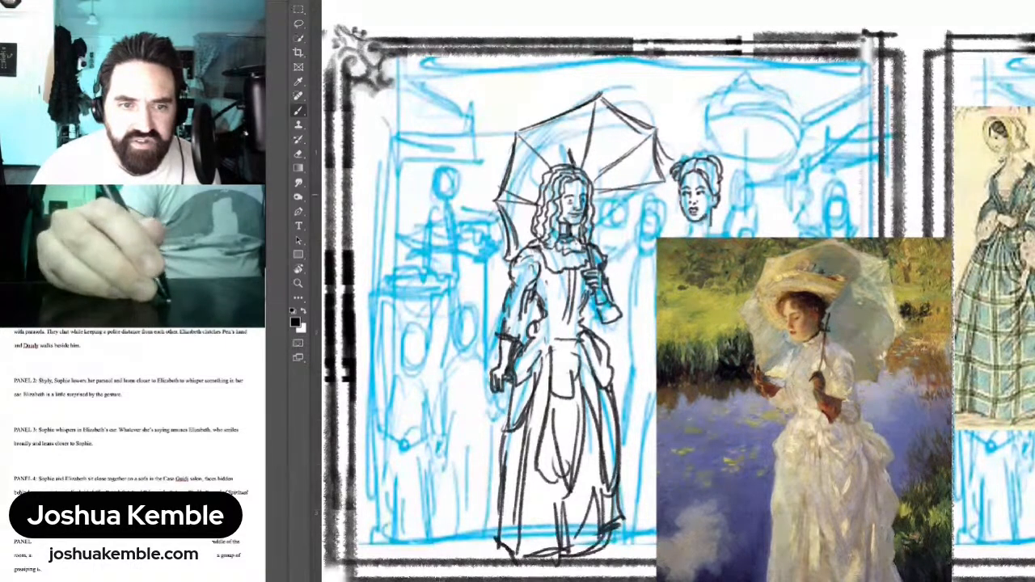
left_click_drag(595, 198, 667, 186)
left_click_drag(595, 201, 643, 235)
mouse_move(660, 185)
left_mouse_down()
mouse_move(645, 235)
mouse_move(609, 246)
mouse_move(603, 262)
left_mouse_up()
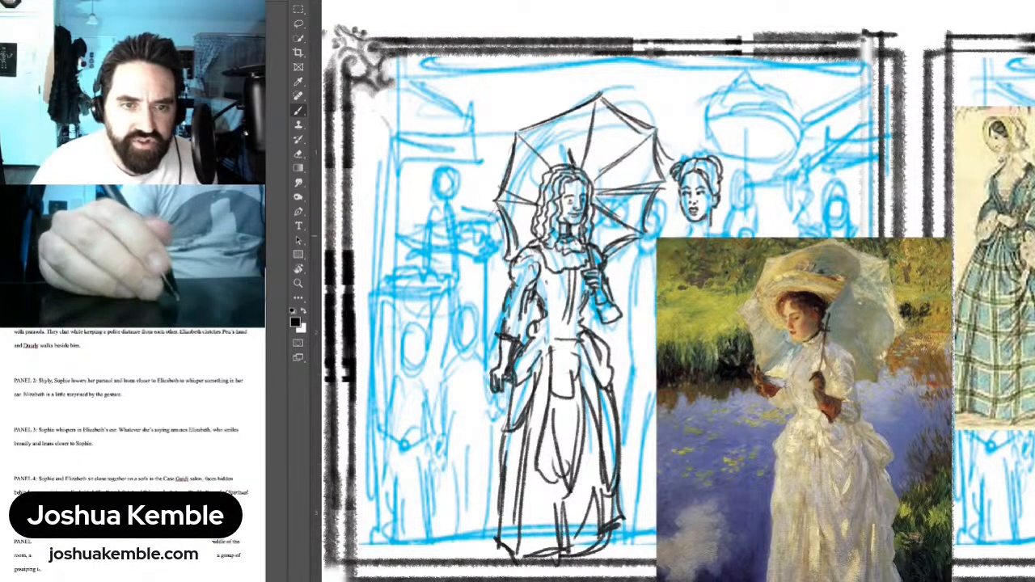
Step: Remove the parasol lady painting from the page and keep the three fashion plates
key("e")
key("ctrl+0")
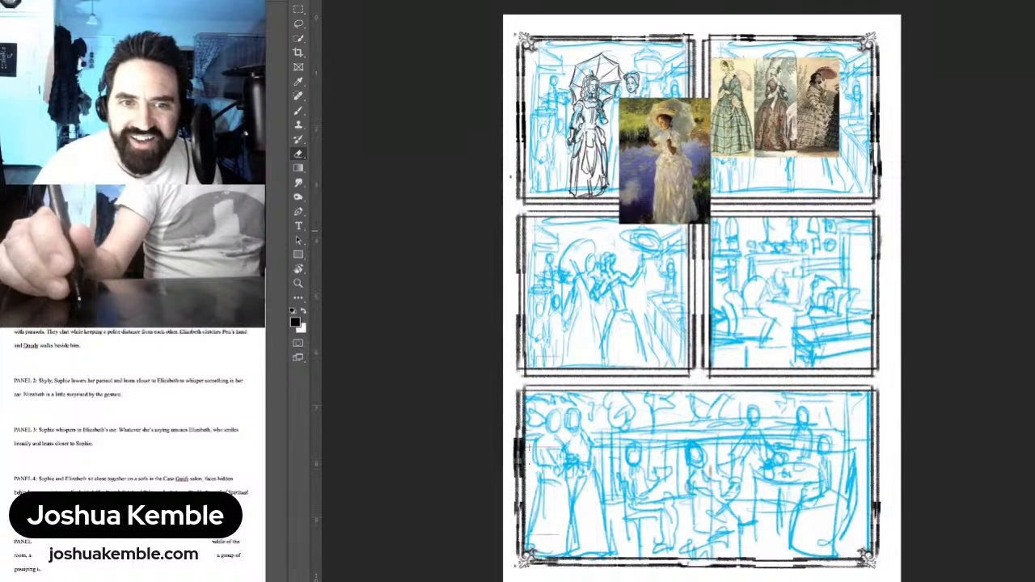
key("Delete")
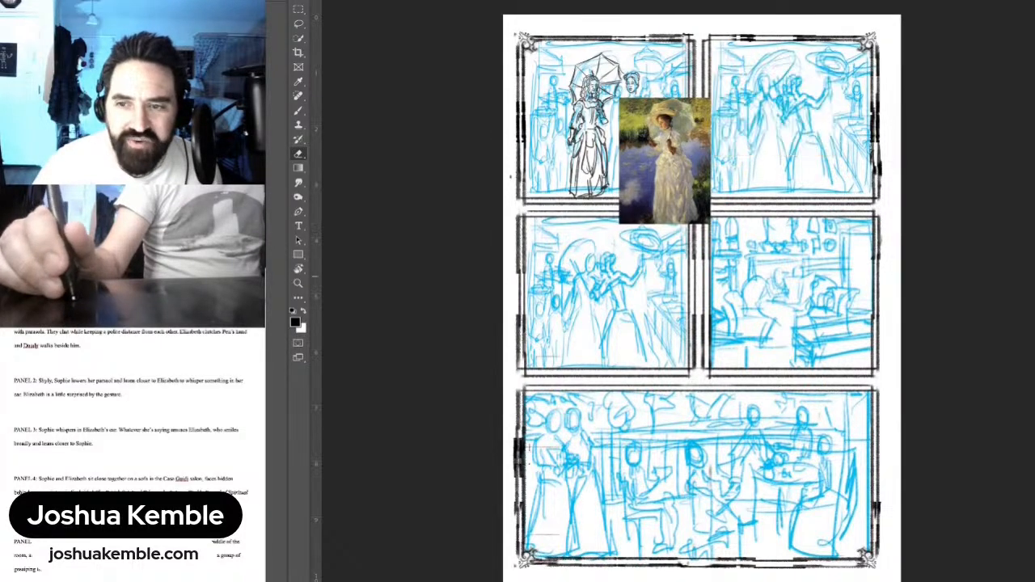
key("ctrl+z")
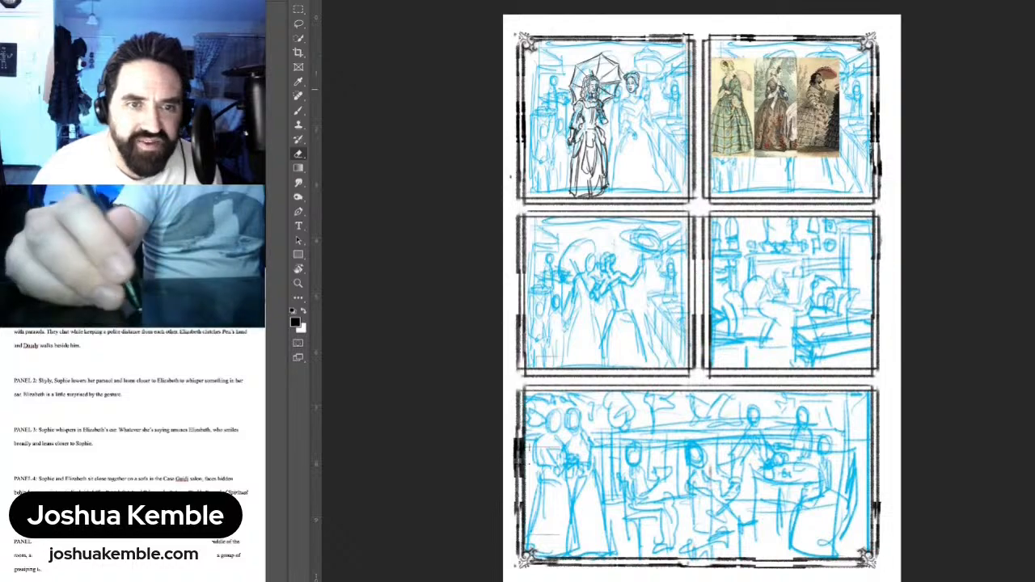
Step: Move the three fashion plates over the finished parasol-holding woman in the top-left panel, beside the woman with the updo
key("v")
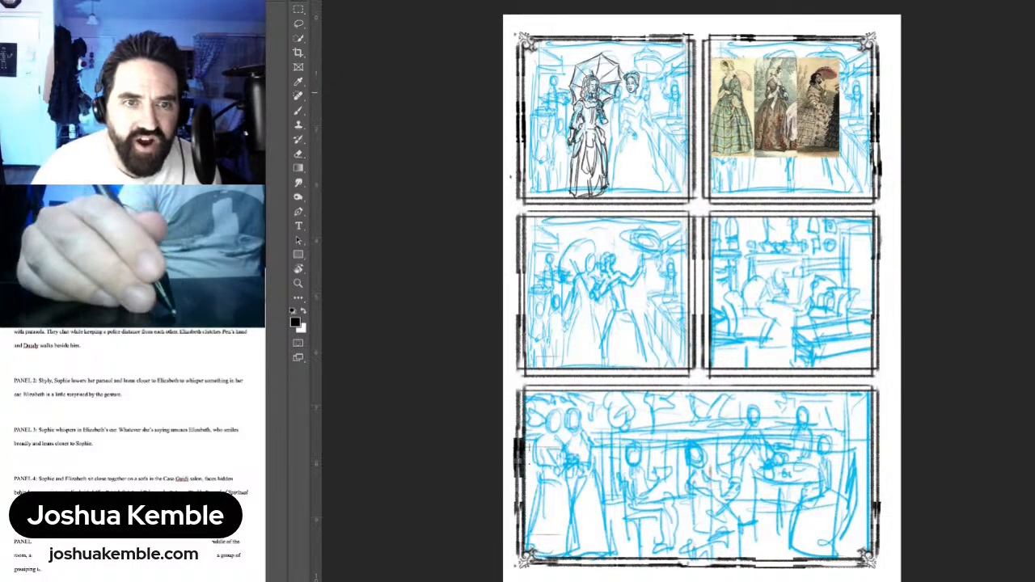
left_click_drag(776, 94, 545, 101)
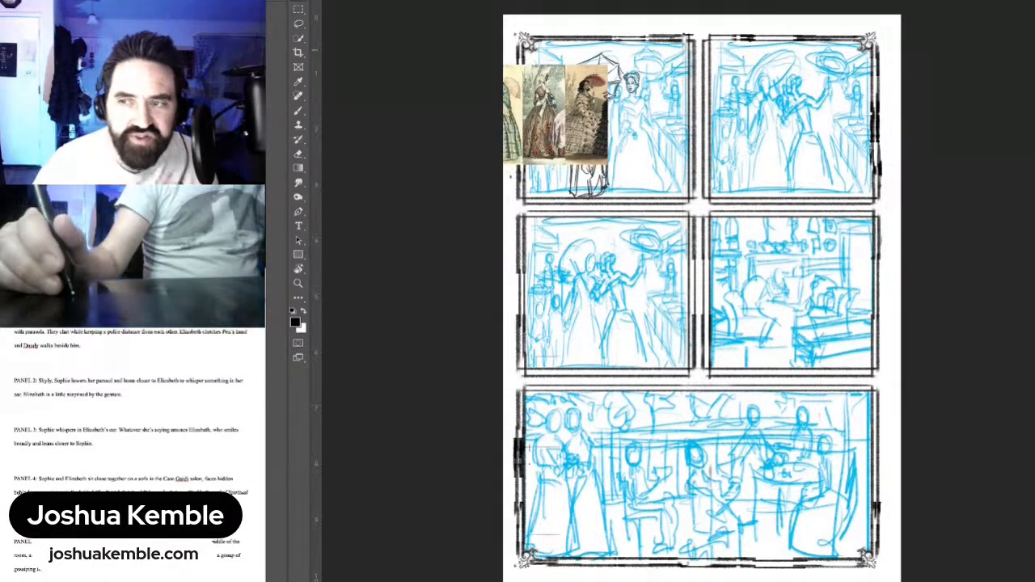
left_click_drag(640, 52, 744, 55)
left_click_drag(639, 210, 710, 247)
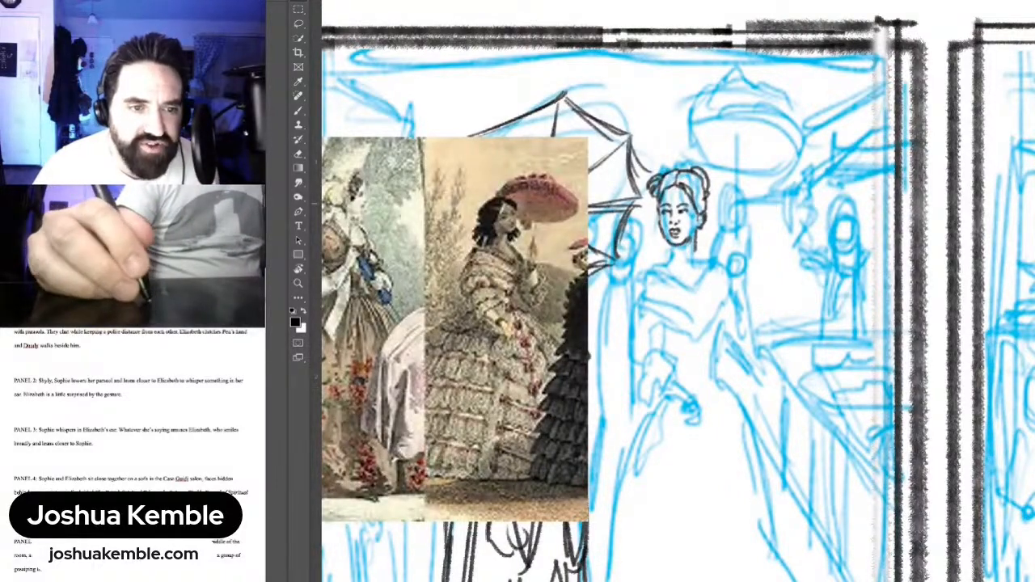
Step: Pencil the neck and the layered V-shaped shawl collar of the woman with the updo
key("b")
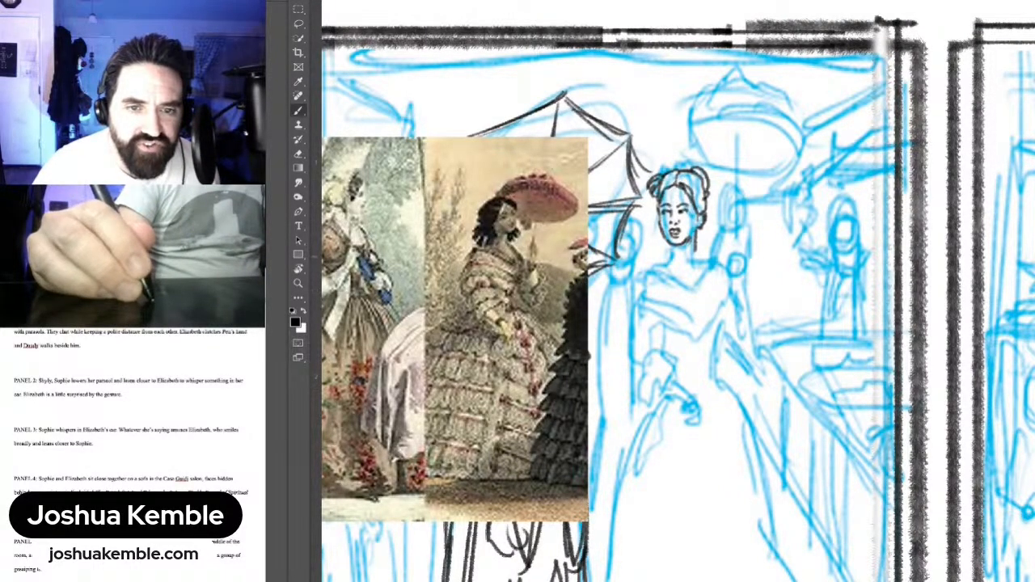
mouse_move(679, 291)
left_mouse_down()
mouse_move(717, 258)
mouse_move(735, 279)
mouse_move(747, 246)
left_mouse_up()
mouse_move(747, 244)
left_mouse_down()
mouse_move(692, 237)
mouse_move(737, 283)
mouse_move(745, 239)
left_mouse_up()
mouse_move(674, 248)
left_mouse_down()
mouse_move(716, 269)
mouse_move(733, 293)
left_mouse_up()
mouse_move(671, 257)
left_mouse_down()
mouse_move(734, 296)
mouse_move(657, 266)
mouse_move(732, 311)
mouse_move(761, 275)
mouse_move(752, 247)
left_mouse_up()
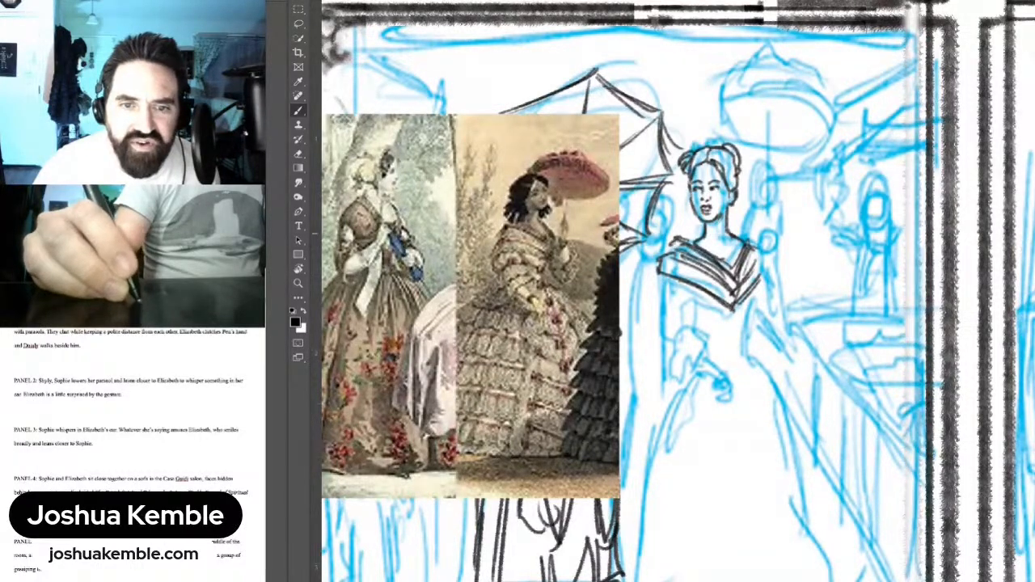
Step: Pencil the updo woman's raised fist, her forearm and the flared ruffled cuff at the elbow
mouse_move(759, 227)
left_mouse_down()
mouse_move(773, 236)
mouse_move(770, 268)
left_mouse_up()
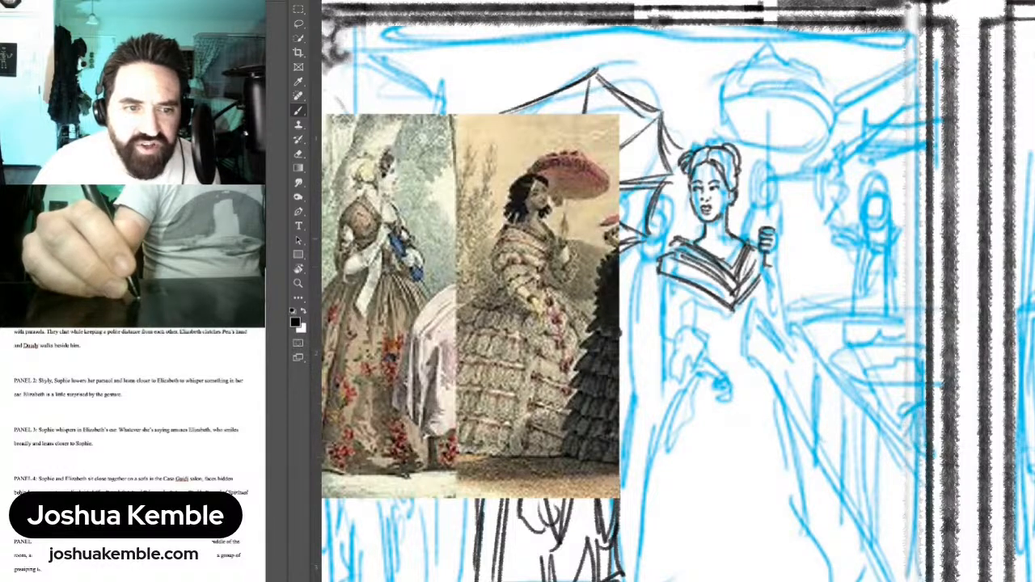
left_click_drag(778, 233, 767, 315)
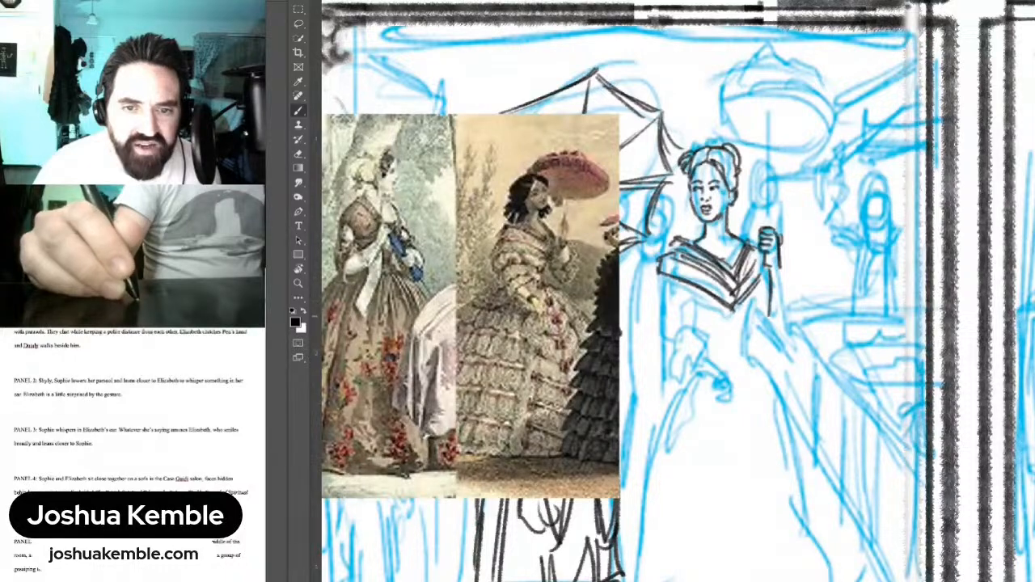
mouse_move(783, 270)
left_mouse_down()
mouse_move(791, 320)
mouse_move(765, 343)
mouse_move(781, 339)
left_mouse_up()
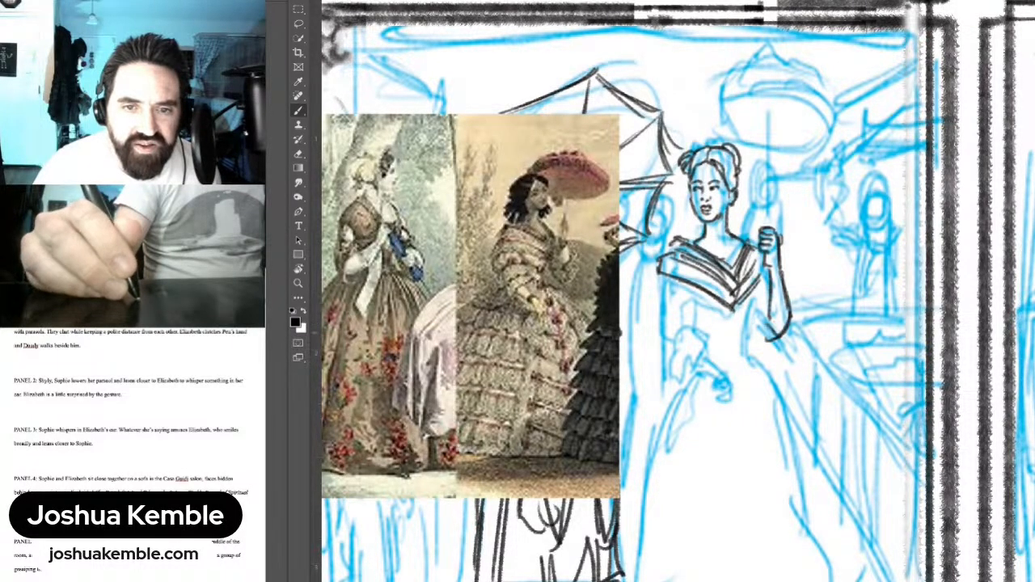
mouse_move(770, 298)
left_mouse_down()
mouse_move(760, 343)
mouse_move(774, 366)
left_mouse_up()
left_click_drag(773, 354, 788, 367)
left_click_drag(797, 328, 791, 363)
left_click_drag(799, 306, 794, 334)
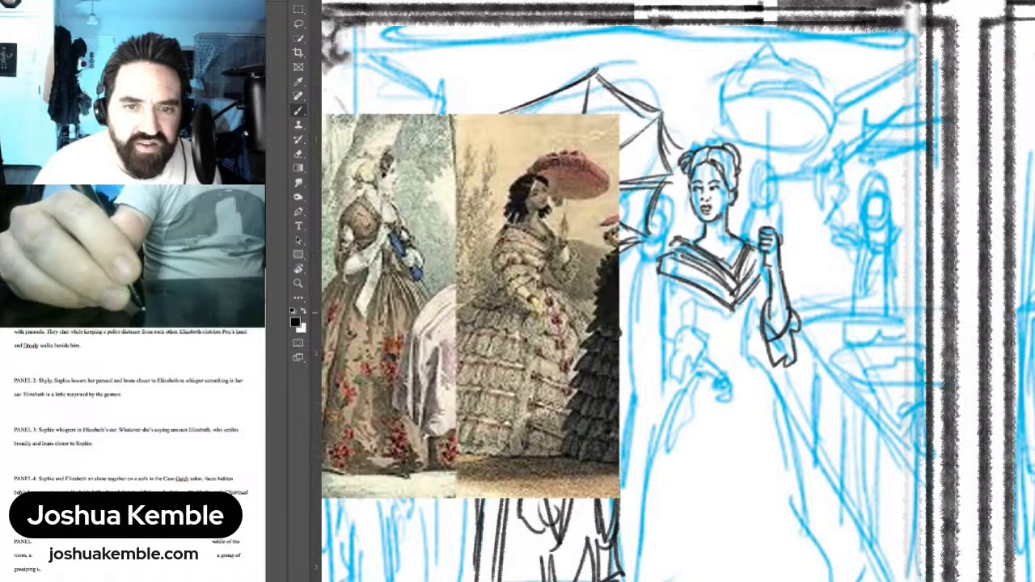
Step: Pencil the parasol shaft rising from the updo woman's fist and the tilted oval canopy on top of it
left_click_drag(777, 132, 766, 227)
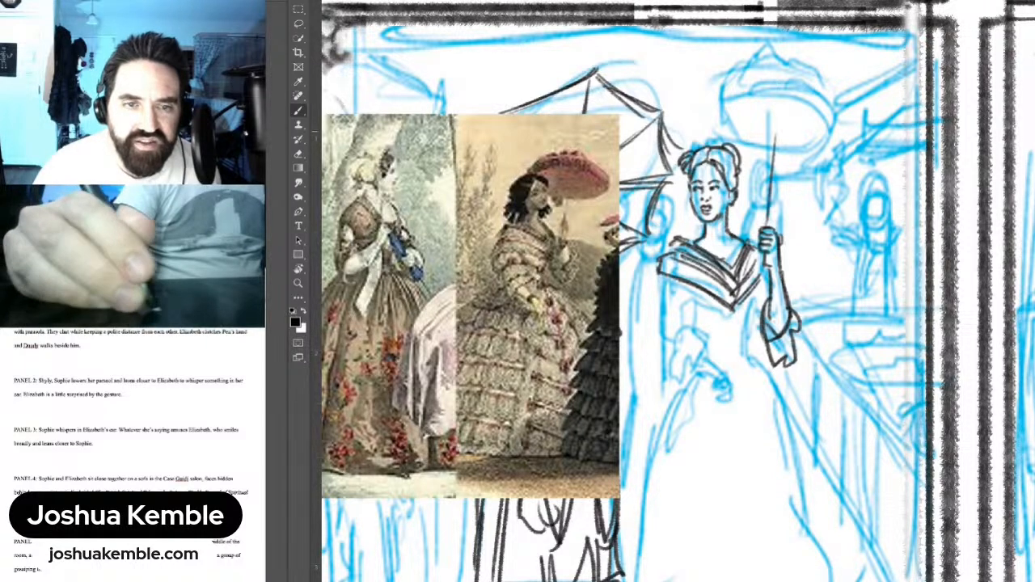
mouse_move(775, 127)
left_mouse_down()
mouse_move(767, 230)
mouse_move(771, 155)
left_mouse_up()
left_click_drag(780, 149, 769, 225)
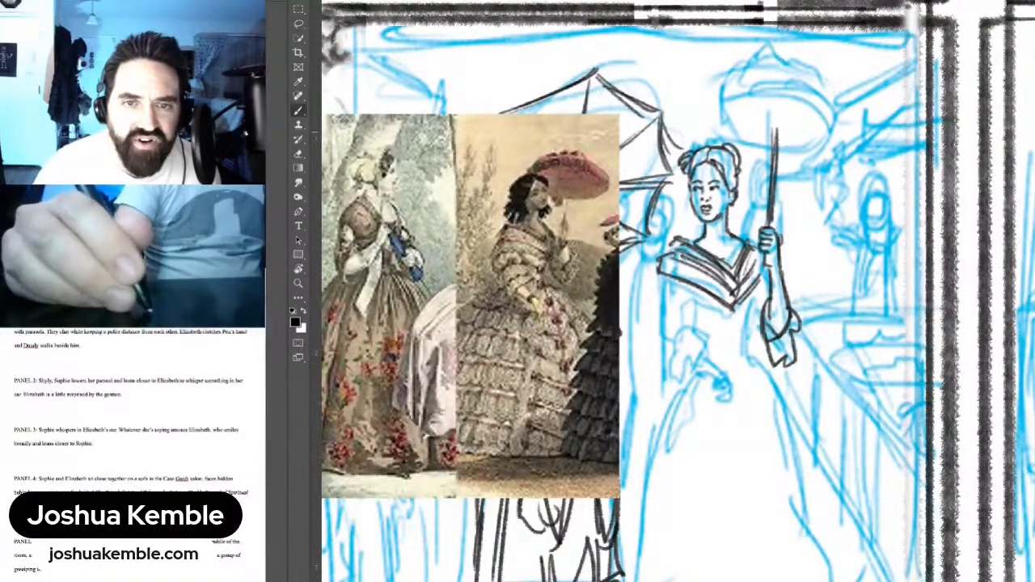
mouse_move(692, 113)
left_mouse_down()
mouse_move(755, 110)
mouse_move(833, 123)
left_mouse_up()
mouse_move(773, 111)
left_mouse_down()
mouse_move(853, 148)
mouse_move(784, 156)
mouse_move(799, 157)
left_mouse_up()
left_click_drag(847, 139, 780, 153)
mouse_move(707, 133)
left_mouse_down()
mouse_move(697, 118)
mouse_move(773, 144)
left_mouse_up()
mouse_move(700, 122)
left_mouse_down()
mouse_move(715, 90)
mouse_move(810, 91)
left_mouse_up()
mouse_move(742, 95)
left_mouse_down()
mouse_move(837, 100)
mouse_move(854, 119)
mouse_move(846, 144)
left_mouse_up()
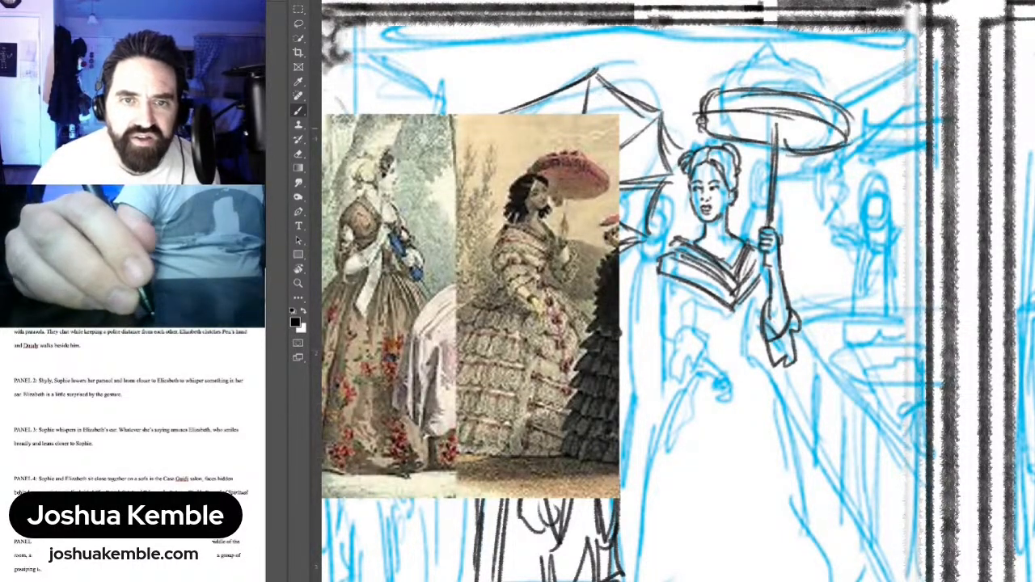
left_click_drag(773, 118, 777, 126)
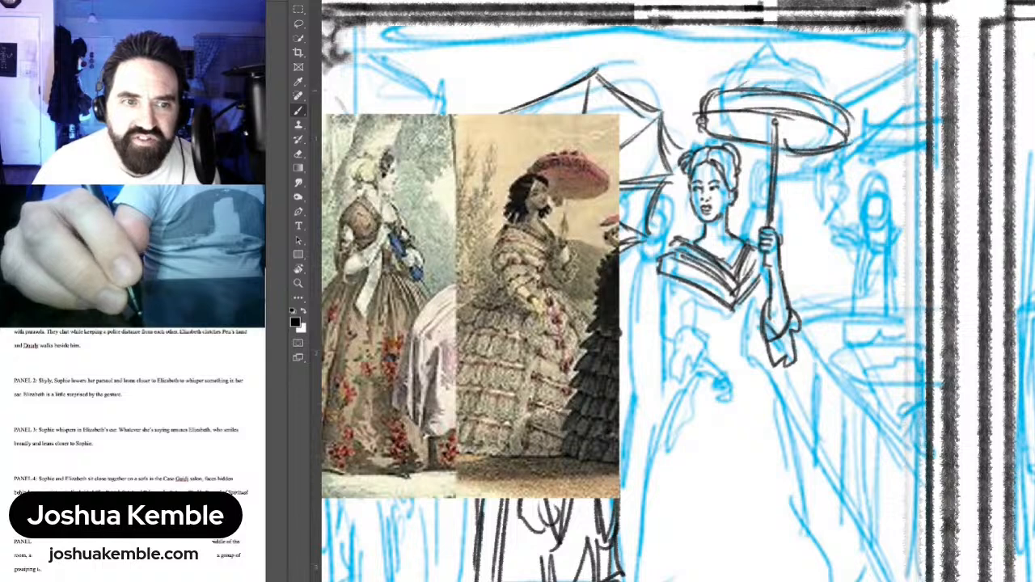
Step: Add scalloped ruffles along the top and inside of the updo woman's parasol canopy
mouse_move(739, 89)
left_mouse_down()
mouse_move(800, 84)
mouse_move(807, 96)
mouse_move(784, 115)
left_mouse_up()
left_click_drag(783, 103, 814, 120)
left_click_drag(747, 105, 757, 117)
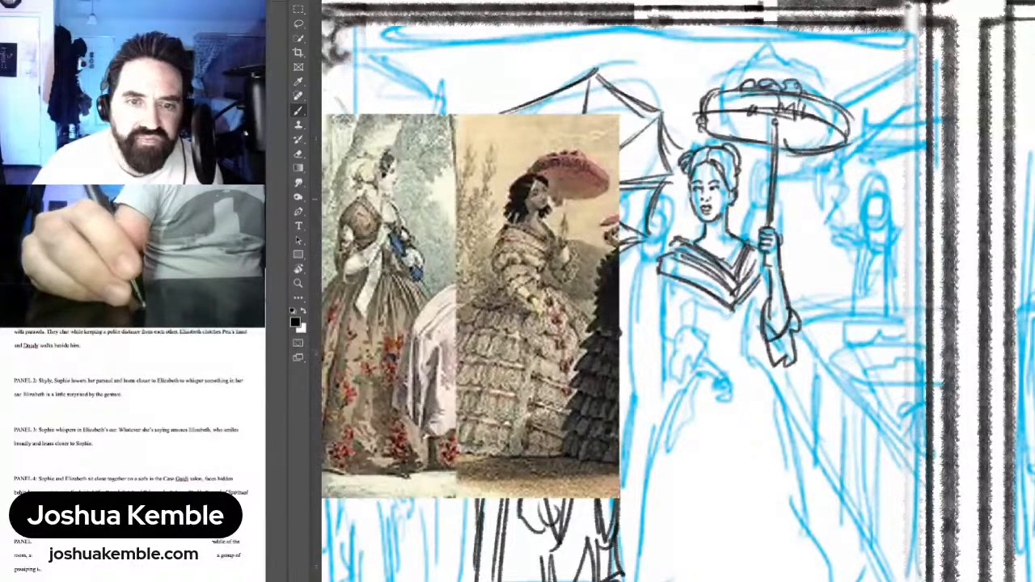
Step: Pencil the updo woman's tiered ruffled sleeve and her lowered forearm and hand, following the fashion plate
left_click_drag(753, 348, 786, 273)
mouse_move(688, 202)
left_mouse_down()
mouse_move(692, 225)
mouse_move(739, 241)
mouse_move(689, 230)
mouse_move(684, 244)
mouse_move(687, 225)
mouse_move(681, 249)
mouse_move(692, 267)
mouse_move(733, 239)
left_mouse_up()
mouse_move(696, 278)
left_mouse_down()
mouse_move(736, 252)
mouse_move(705, 283)
mouse_move(707, 298)
left_mouse_up()
mouse_move(716, 286)
left_mouse_down()
mouse_move(734, 280)
mouse_move(717, 279)
mouse_move(744, 258)
mouse_move(742, 283)
mouse_move(715, 314)
left_mouse_up()
mouse_move(714, 292)
left_mouse_down()
mouse_move(718, 315)
mouse_move(723, 304)
left_mouse_up()
mouse_move(736, 282)
left_mouse_down()
mouse_move(724, 303)
mouse_move(736, 287)
mouse_move(743, 315)
mouse_move(729, 312)
mouse_move(758, 314)
mouse_move(767, 343)
mouse_move(751, 330)
mouse_move(745, 359)
mouse_move(769, 356)
left_mouse_up()
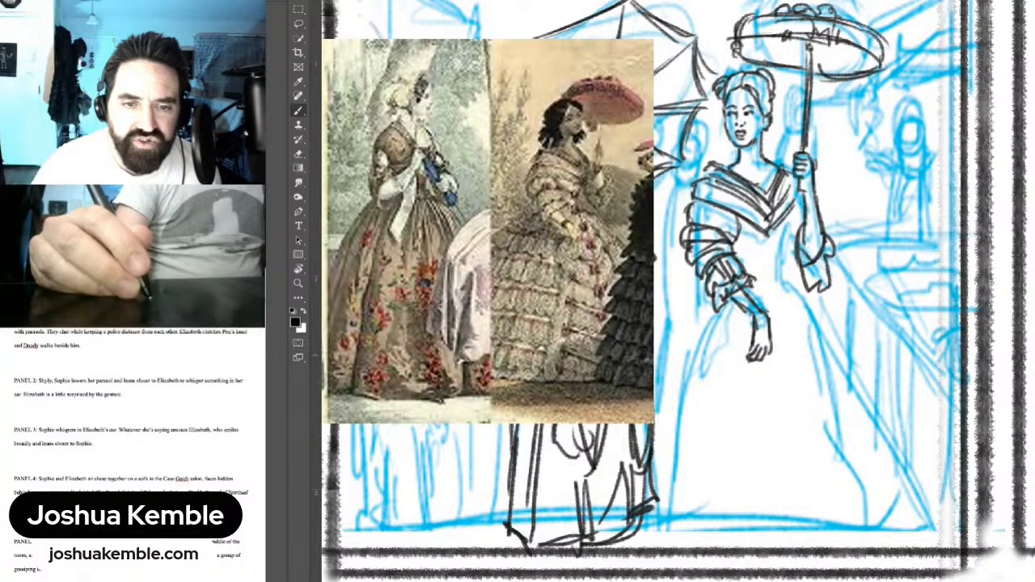
Step: Pencil the upper edge of the updo woman's full skirt flaring out beneath her ruffled sleeve
left_click_drag(725, 319, 704, 328)
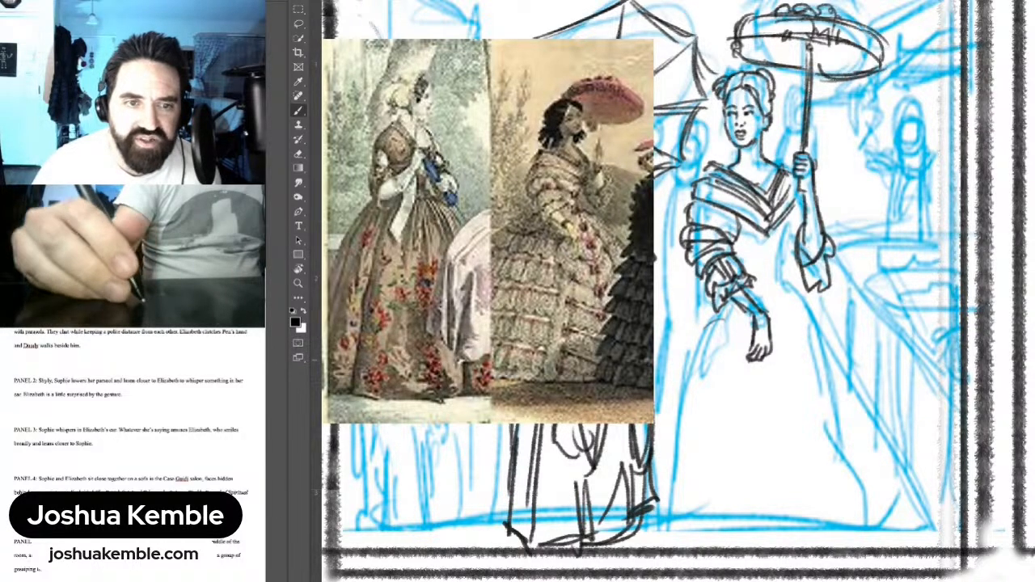
mouse_move(706, 293)
left_mouse_down()
mouse_move(664, 346)
mouse_move(692, 327)
left_mouse_up()
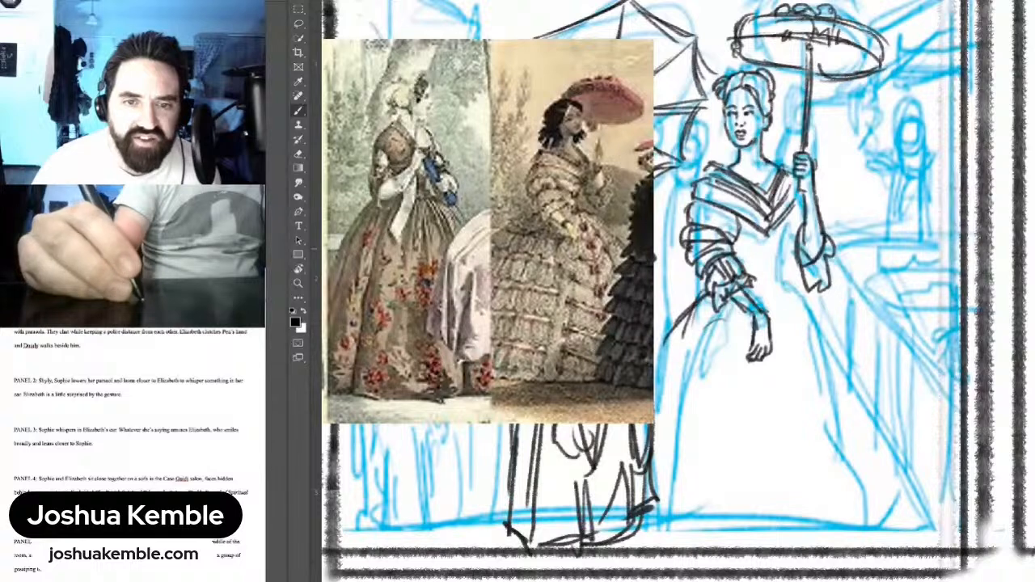
Step: Sketch the bodice folds and waistline of the woman with the flat parasol, and add frills to her raised arm's sleeve
left_click_drag(767, 235, 762, 269)
mouse_move(739, 243)
left_mouse_down()
mouse_move(753, 239)
mouse_move(741, 259)
mouse_move(775, 267)
mouse_move(767, 251)
left_mouse_up()
mouse_move(796, 209)
left_mouse_down()
mouse_move(772, 273)
mouse_move(749, 282)
mouse_move(781, 283)
mouse_move(769, 280)
left_mouse_up()
left_click_drag(791, 241, 787, 255)
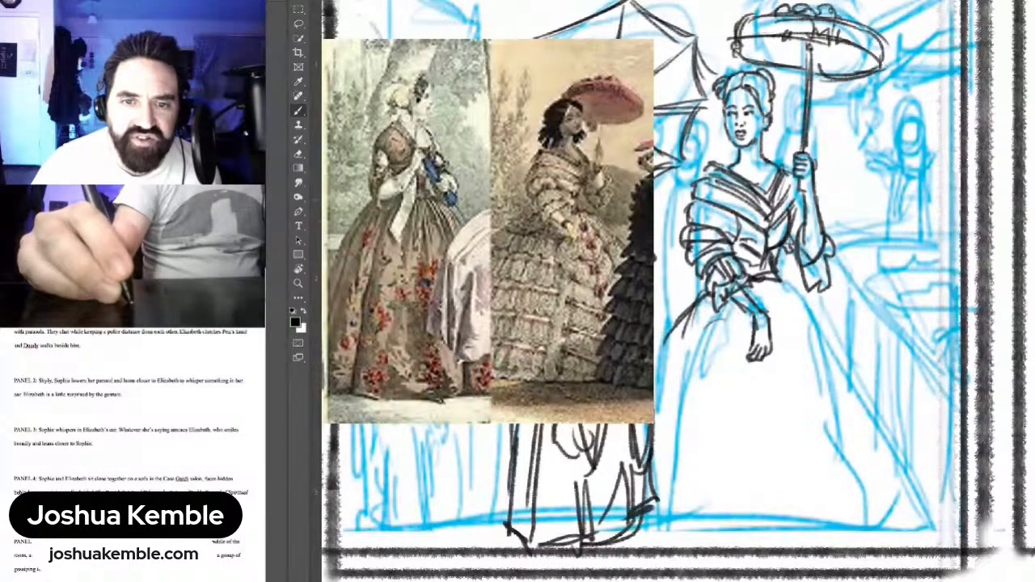
mouse_move(830, 188)
left_mouse_down()
mouse_move(817, 209)
mouse_move(825, 233)
left_mouse_up()
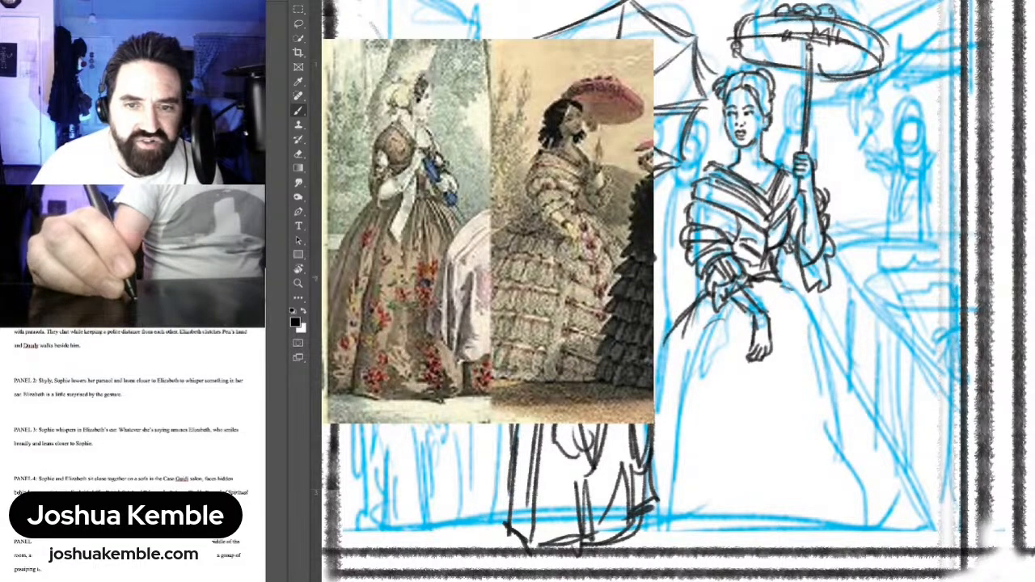
Step: Draw the gathered top tier of her skirt, spreading out from the waist to both hips
left_click_drag(781, 276, 808, 309)
mouse_move(777, 270)
left_mouse_down()
mouse_move(824, 334)
mouse_move(834, 331)
mouse_move(765, 317)
left_mouse_up()
mouse_move(705, 281)
left_mouse_down()
mouse_move(677, 294)
mouse_move(677, 308)
left_mouse_up()
mouse_move(697, 279)
left_mouse_down()
mouse_move(659, 312)
mouse_move(674, 317)
left_mouse_up()
mouse_move(739, 308)
left_mouse_down()
mouse_move(675, 315)
mouse_move(656, 337)
left_mouse_up()
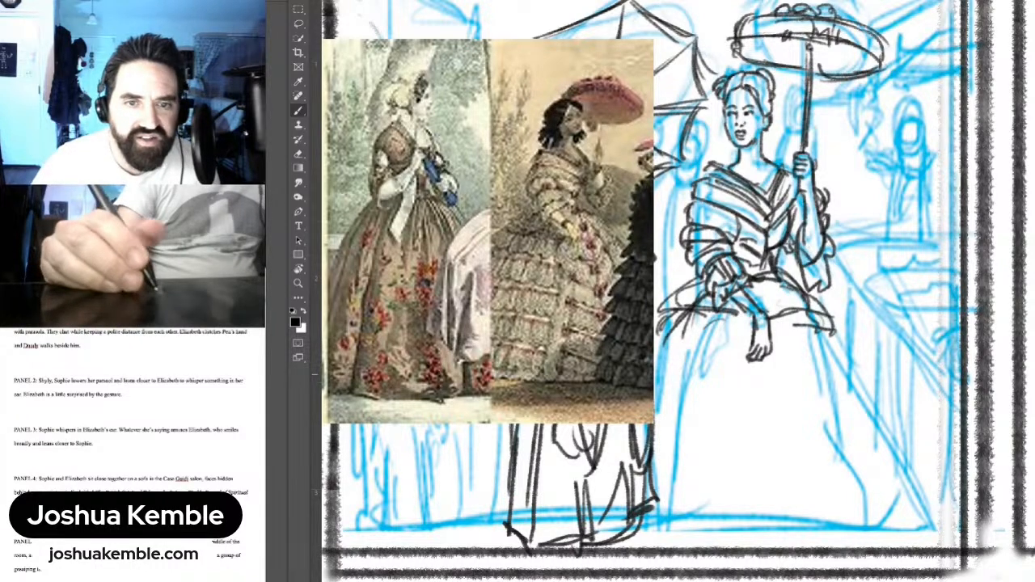
Step: Sketch the second ruffled tier of her skirt around the lowered hand, widening it on both sides
key("ctrl+minus")
key("ctrl+minus")
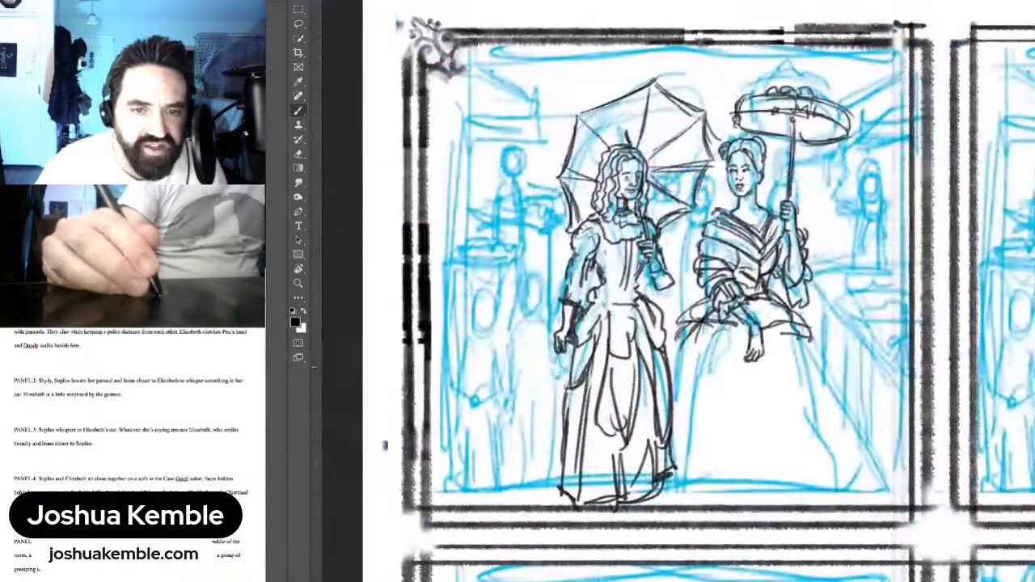
left_click_drag(692, 325, 677, 360)
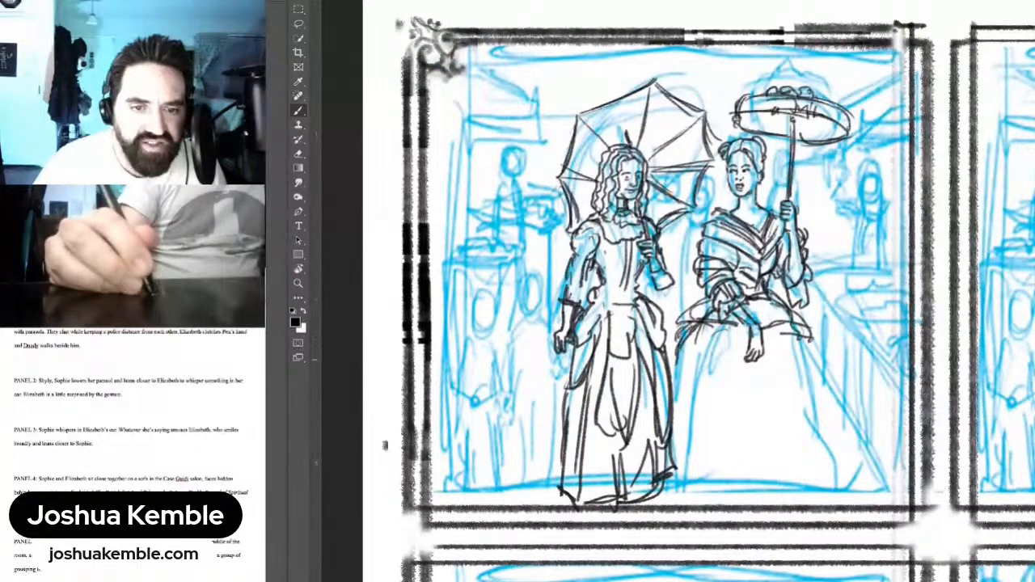
mouse_move(704, 316)
left_mouse_down()
mouse_move(671, 377)
mouse_move(722, 378)
mouse_move(681, 375)
left_mouse_up()
mouse_move(746, 341)
left_mouse_down()
mouse_move(687, 361)
mouse_move(691, 352)
left_mouse_up()
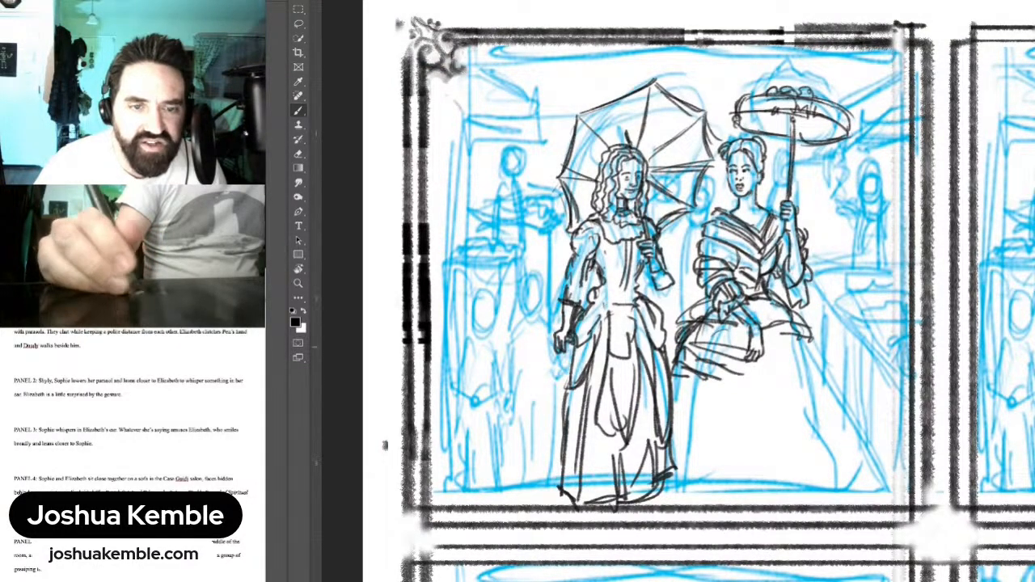
left_click_drag(791, 344, 762, 357)
mouse_move(801, 331)
left_mouse_down()
mouse_move(827, 354)
mouse_move(830, 376)
left_mouse_up()
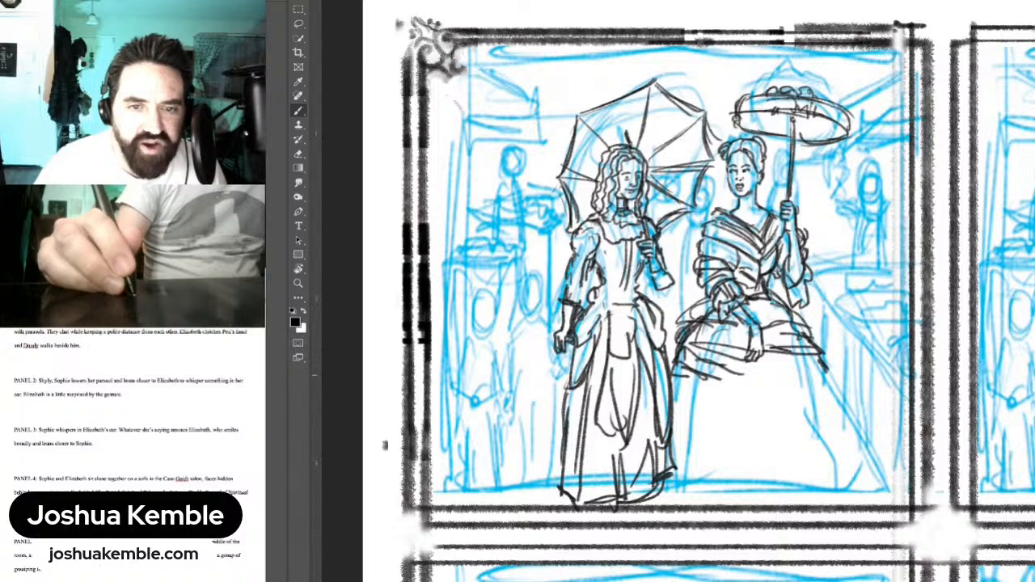
Step: Draw the middle ruffled tiers of her skirt with curved horizontal bands and folded lower edges
left_click_drag(676, 361, 779, 377)
left_click_drag(698, 383, 830, 372)
left_click_drag(757, 380, 818, 373)
mouse_move(816, 361)
left_mouse_down()
mouse_move(823, 375)
mouse_move(781, 399)
left_mouse_up()
left_click_drag(801, 398, 735, 402)
mouse_move(827, 377)
left_mouse_down()
mouse_move(747, 418)
mouse_move(702, 419)
left_mouse_up()
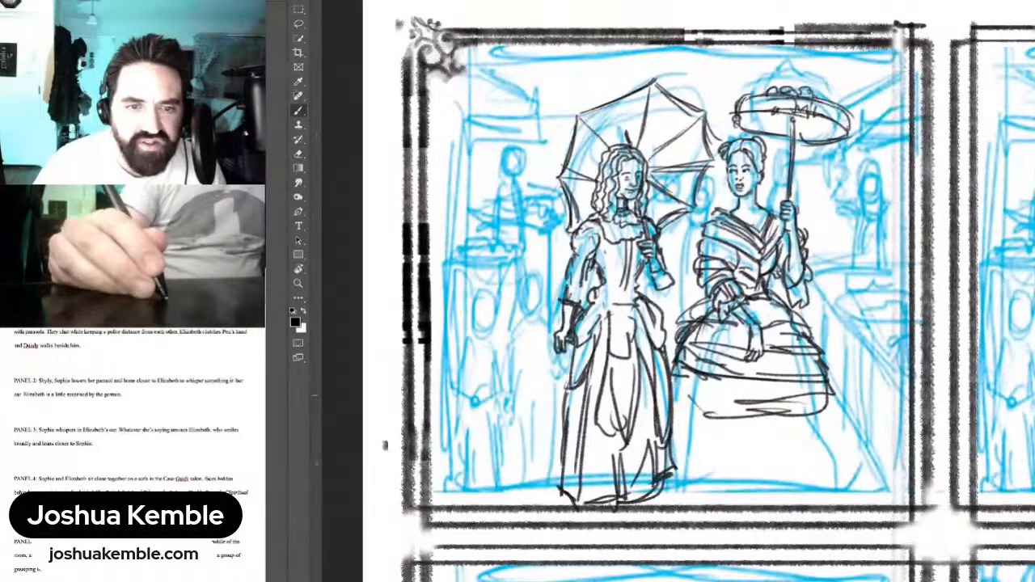
mouse_move(765, 422)
left_mouse_down()
mouse_move(690, 396)
mouse_move(785, 404)
left_mouse_up()
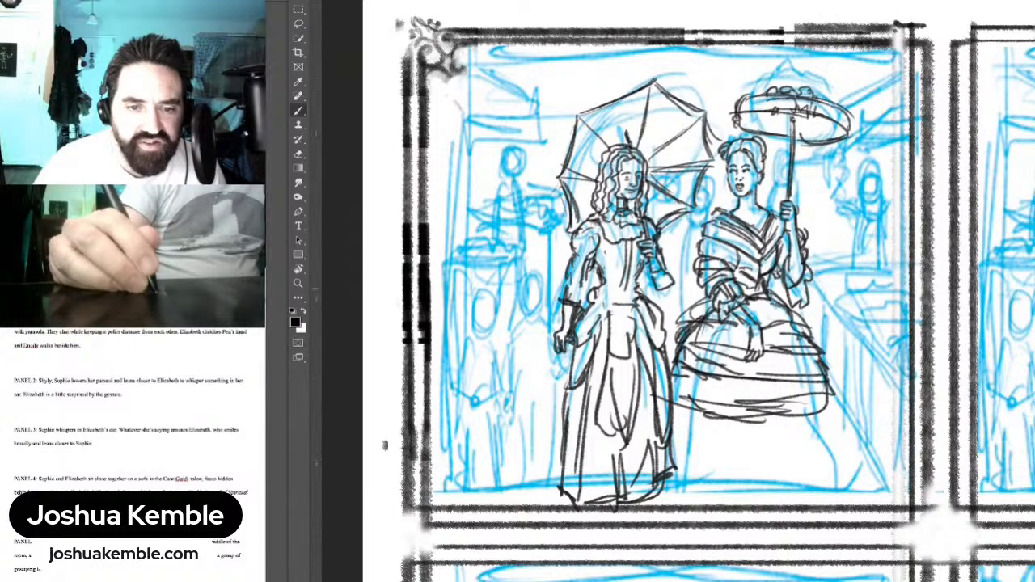
Step: Widen the long-haired woman's overskirt and skirt outline on the side facing her companion, and add a short line below her hand
left_click_drag(641, 284, 673, 358)
mouse_move(662, 309)
left_mouse_down()
mouse_move(680, 370)
mouse_move(670, 432)
left_mouse_up()
left_click_drag(674, 382, 685, 481)
left_click_drag(554, 350, 548, 387)
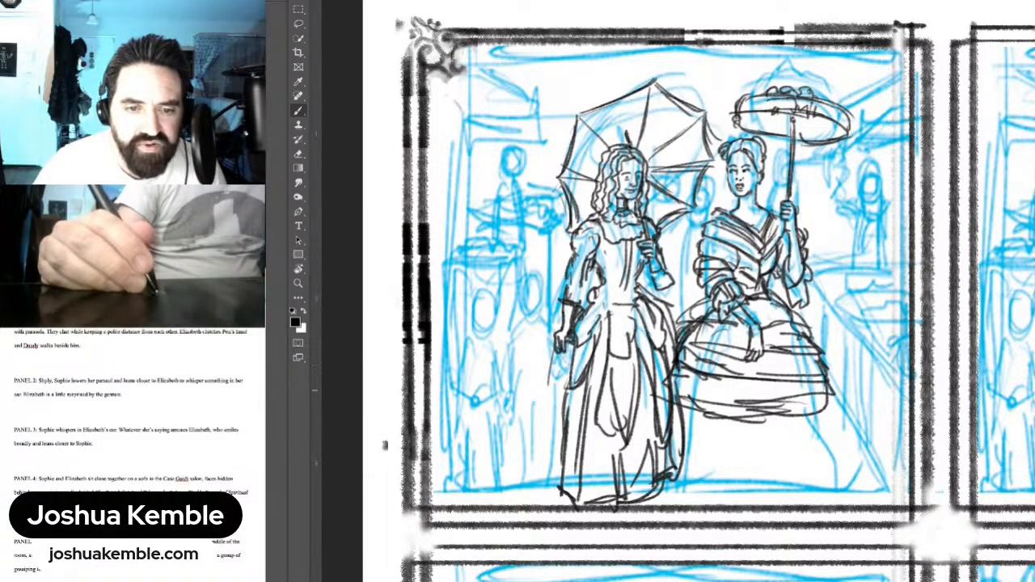
Step: Sketch the lower ruffled tiers of the parasol woman's skirt and close it with a floor-length hem
left_click_drag(687, 454, 700, 477)
mouse_move(684, 416)
left_mouse_down()
mouse_move(677, 437)
mouse_move(704, 479)
mouse_move(701, 470)
left_mouse_up()
left_click_drag(674, 484, 752, 489)
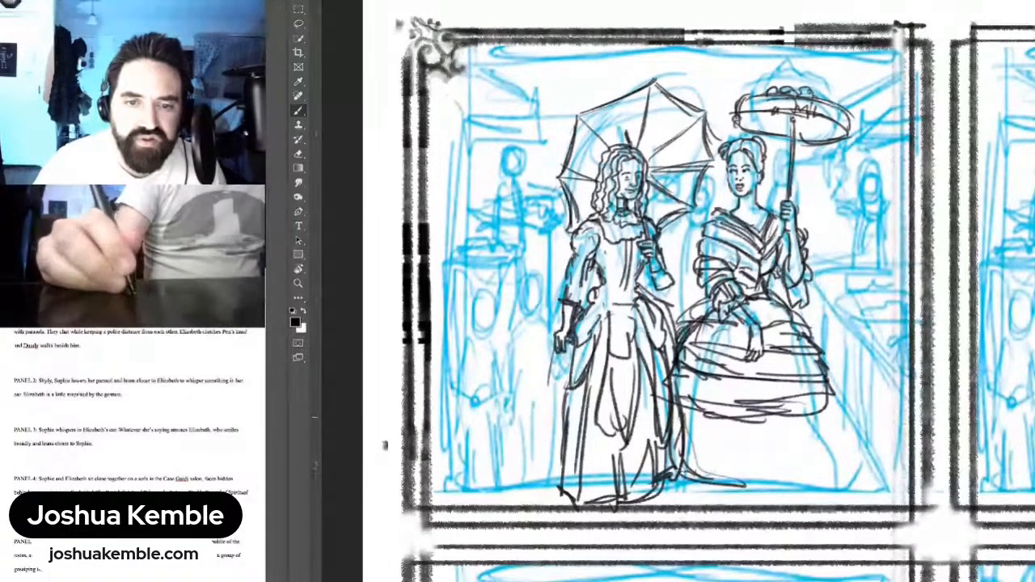
left_click_drag(684, 416, 721, 459)
mouse_move(697, 454)
left_mouse_down()
mouse_move(752, 466)
mouse_move(728, 440)
mouse_move(822, 439)
left_mouse_up()
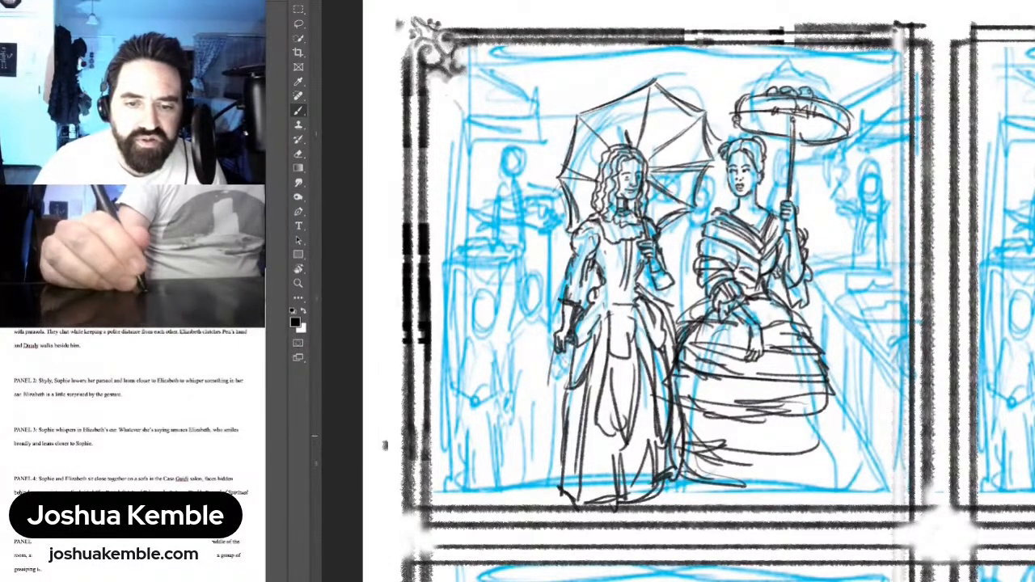
mouse_move(734, 451)
left_mouse_down()
mouse_move(838, 416)
mouse_move(822, 435)
left_mouse_up()
mouse_move(843, 416)
left_mouse_down()
mouse_move(830, 456)
mouse_move(838, 489)
mouse_move(688, 486)
mouse_move(798, 490)
left_mouse_up()
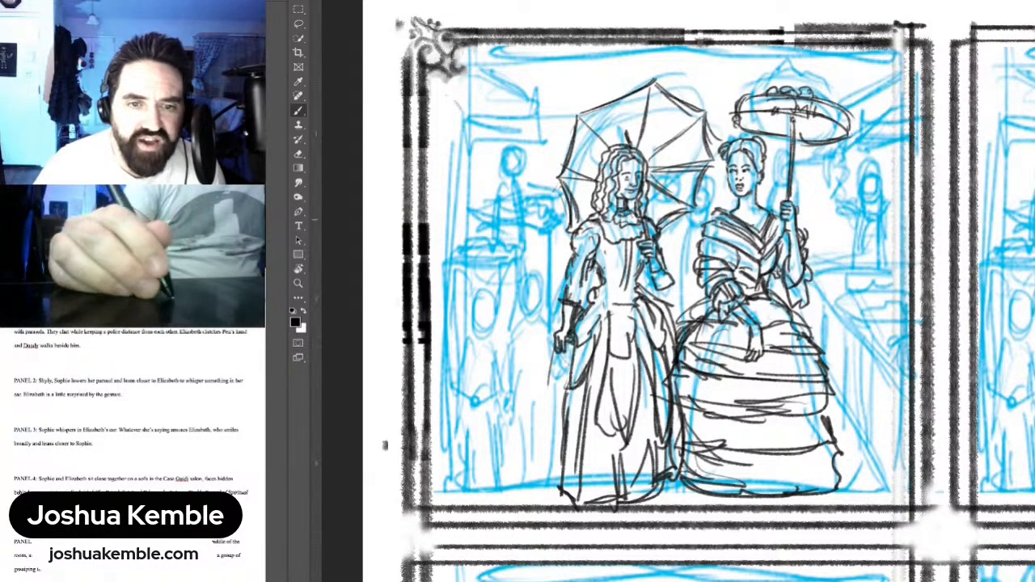
Step: Move the reference photo of the two seated girls from the bottom panel up over the first panel's figures
scroll(550, 283, "up", 2)
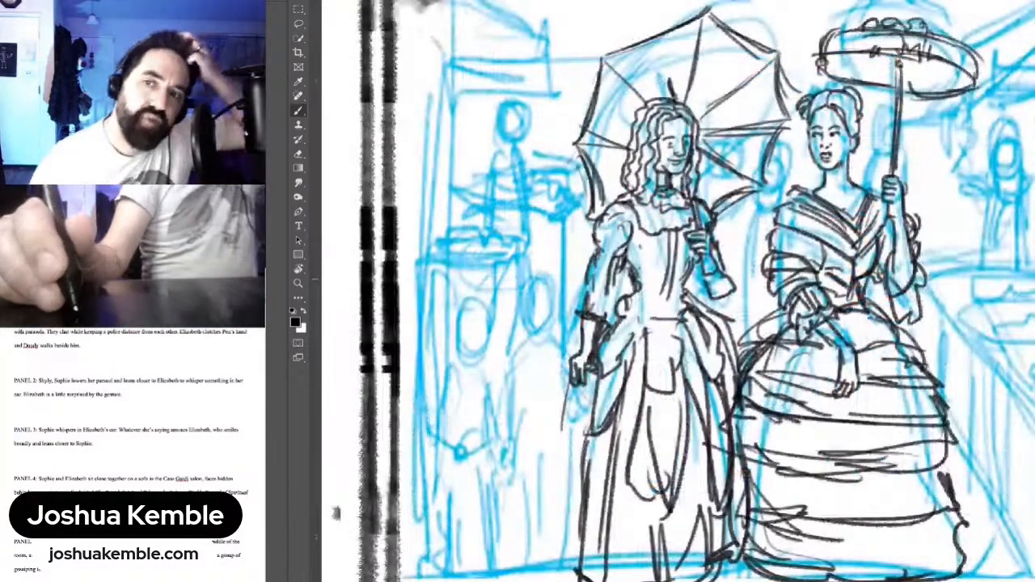
scroll(667, 282, "down", 5)
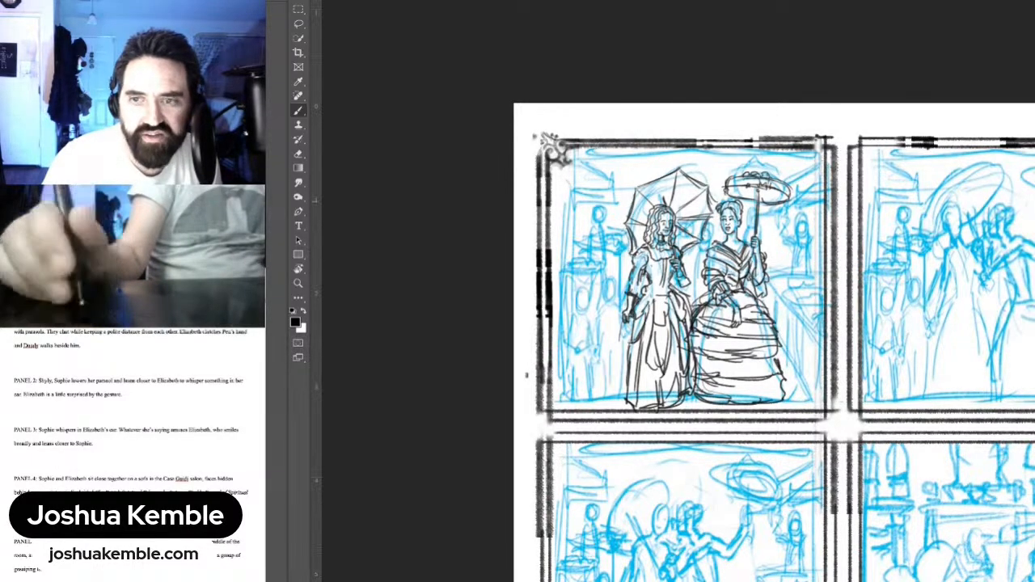
left_click_drag(728, 530, 642, 53)
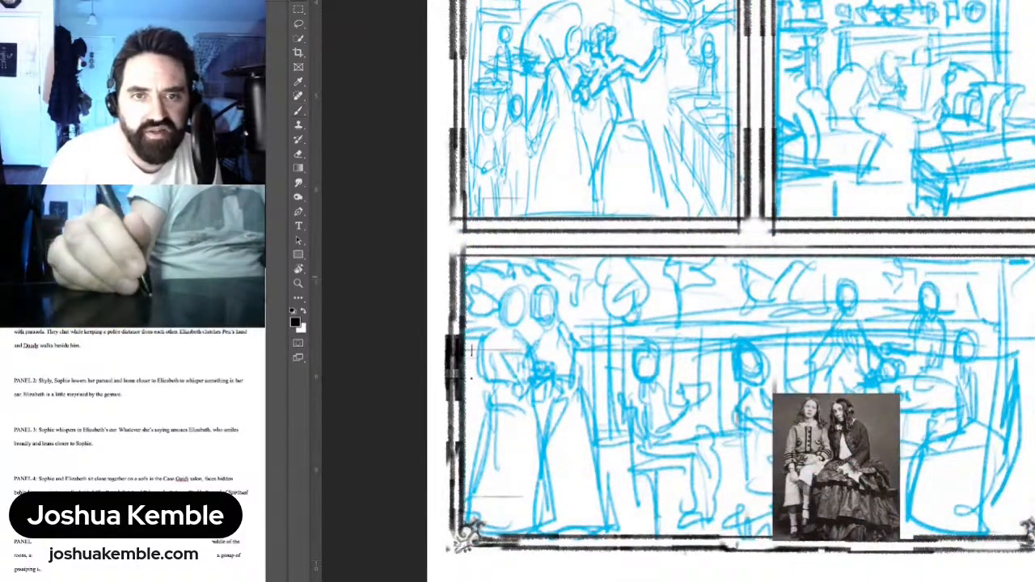
left_click_drag(836, 482, 832, 115)
left_click_drag(706, 76, 800, 77)
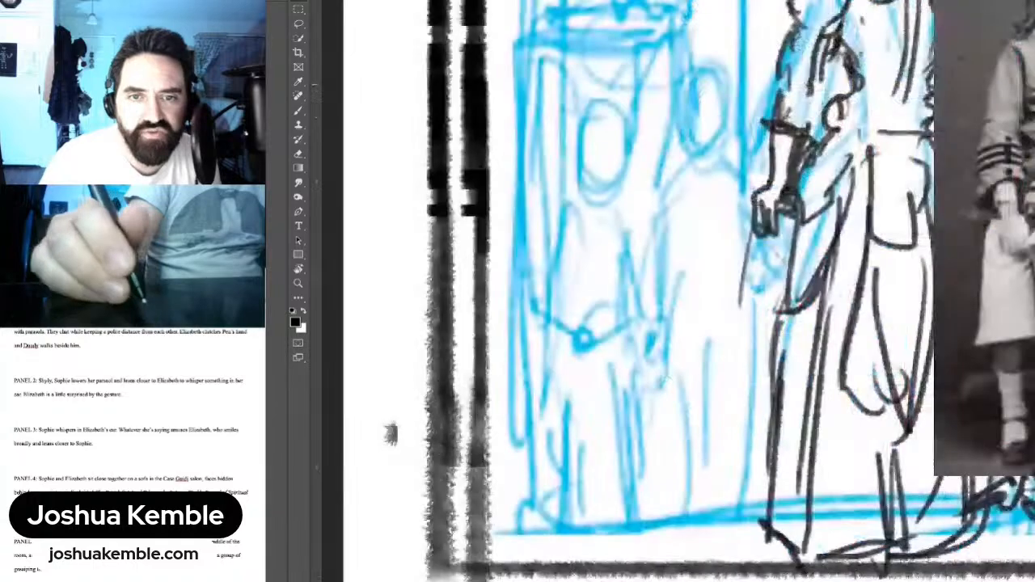
Step: Try to shift the blue underdrawing slightly away from the black figures, and undo the move
left_click_drag(777, 123, 720, 136)
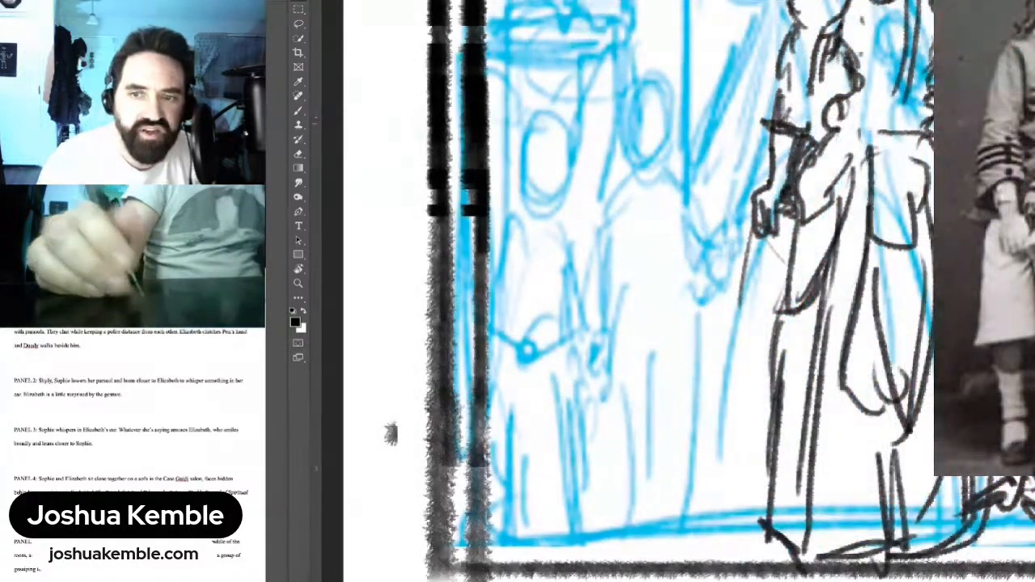
key("ctrl+z")
Step: With the Brush, sketch the child's face and long curly hair over the blue head beside the long-haired woman
mouse_move(801, 142)
left_mouse_down()
mouse_move(775, 141)
mouse_move(737, 224)
left_mouse_up()
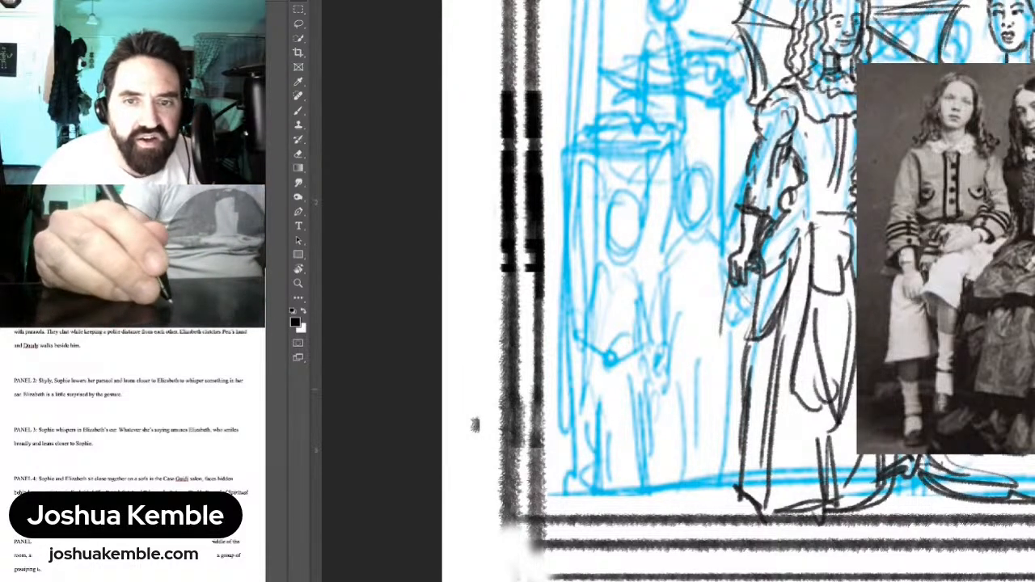
key("b")
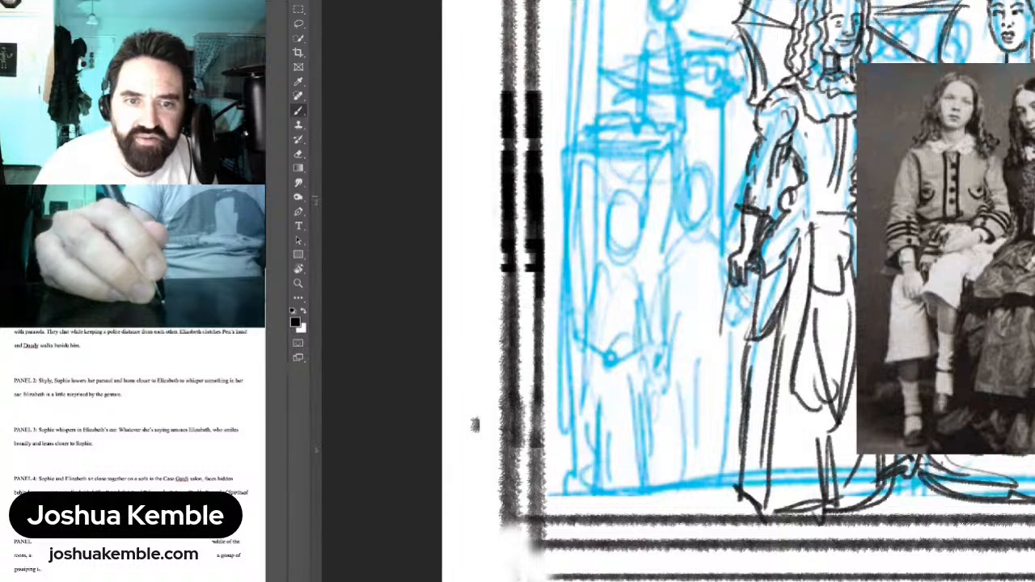
left_click_drag(681, 220, 695, 223)
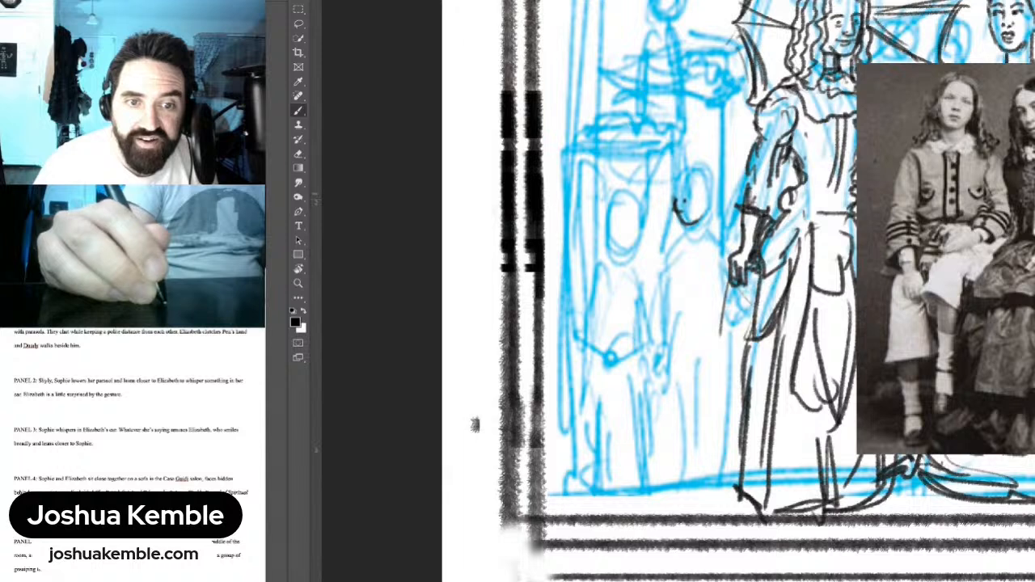
left_click_drag(683, 212, 693, 219)
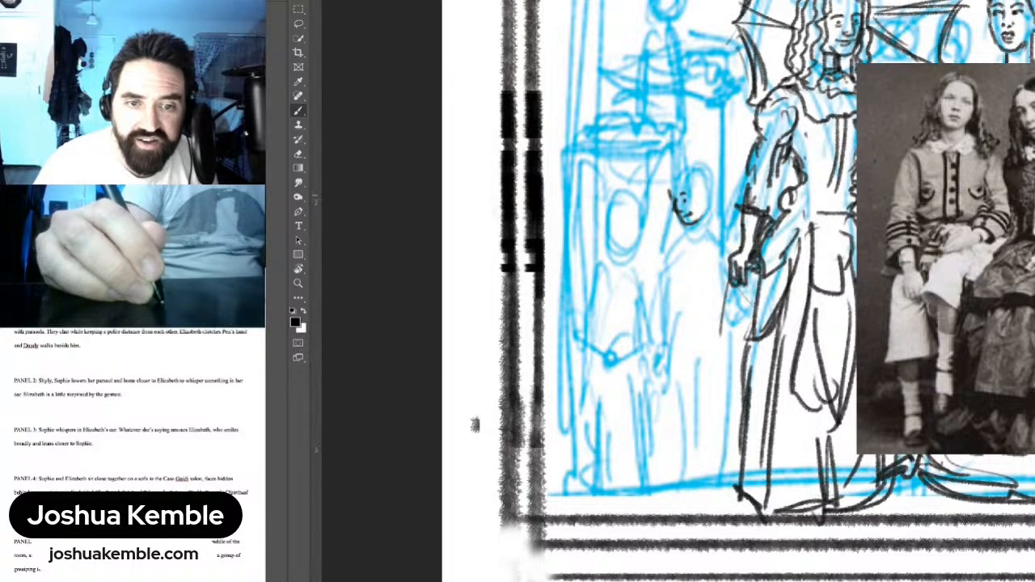
mouse_move(676, 177)
left_mouse_down()
mouse_move(670, 195)
mouse_move(702, 205)
mouse_move(703, 242)
mouse_move(716, 237)
mouse_move(711, 213)
mouse_move(677, 177)
mouse_move(707, 189)
mouse_move(736, 242)
mouse_move(687, 170)
left_mouse_up()
mouse_move(682, 168)
left_mouse_down()
mouse_move(696, 165)
mouse_move(730, 202)
mouse_move(712, 161)
mouse_move(742, 230)
left_mouse_up()
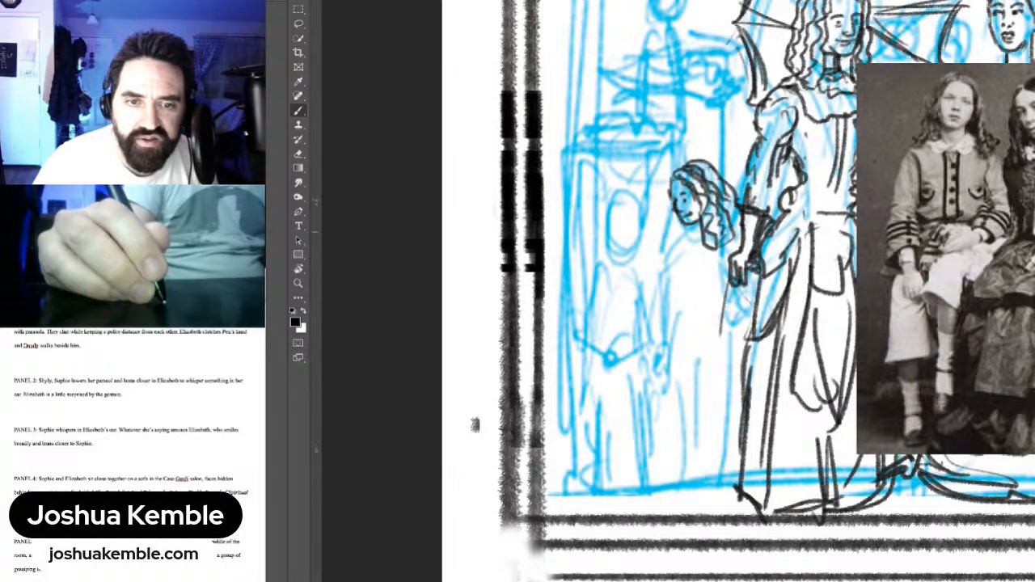
left_click_drag(726, 195, 740, 225)
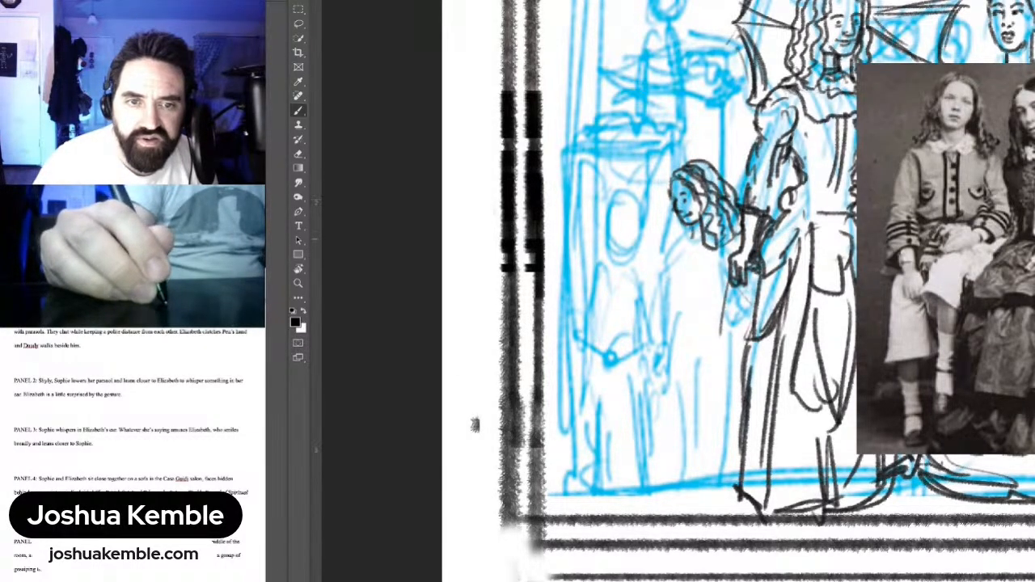
Step: Draw the child's collar, buttoned jacket front and cuffed sleeve, and sketch the arm reaching up to the woman's hand
mouse_move(679, 215)
left_mouse_down()
mouse_move(673, 244)
mouse_move(734, 252)
mouse_move(699, 283)
mouse_move(701, 320)
left_mouse_up()
left_click_drag(709, 253, 713, 327)
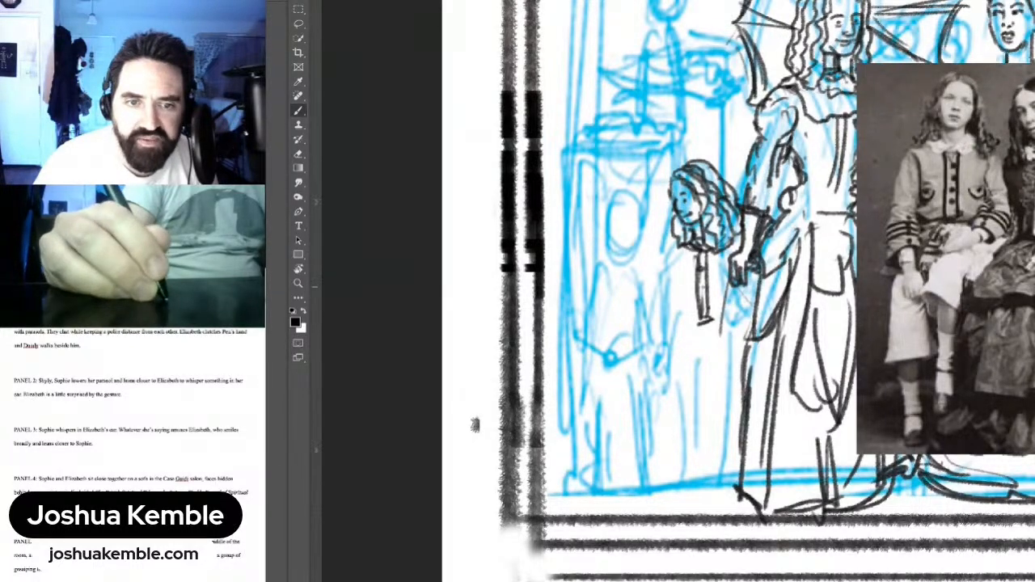
left_click_drag(702, 286, 702, 309)
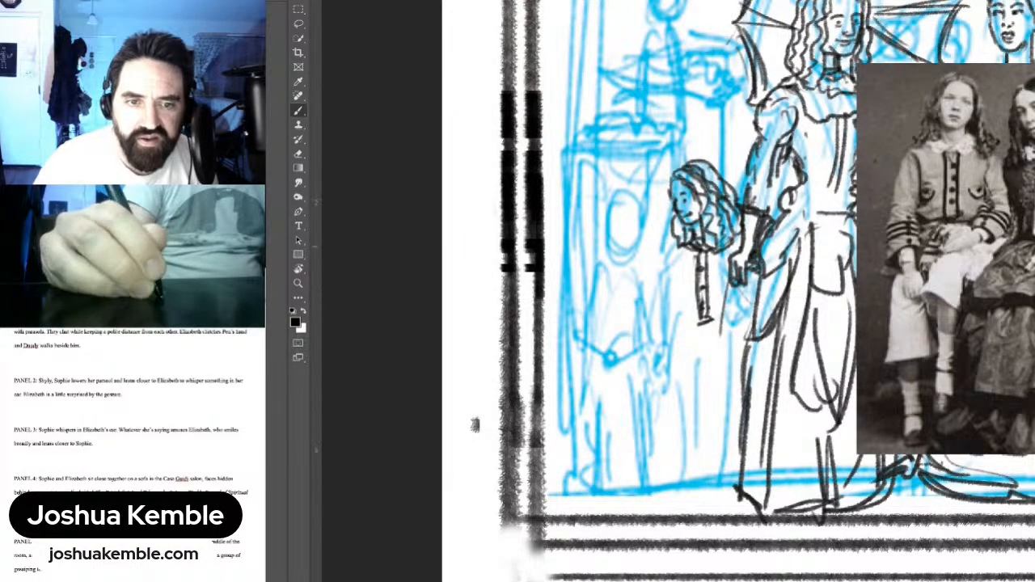
mouse_move(673, 244)
left_mouse_down()
mouse_move(660, 306)
mouse_move(681, 348)
mouse_move(681, 319)
left_mouse_up()
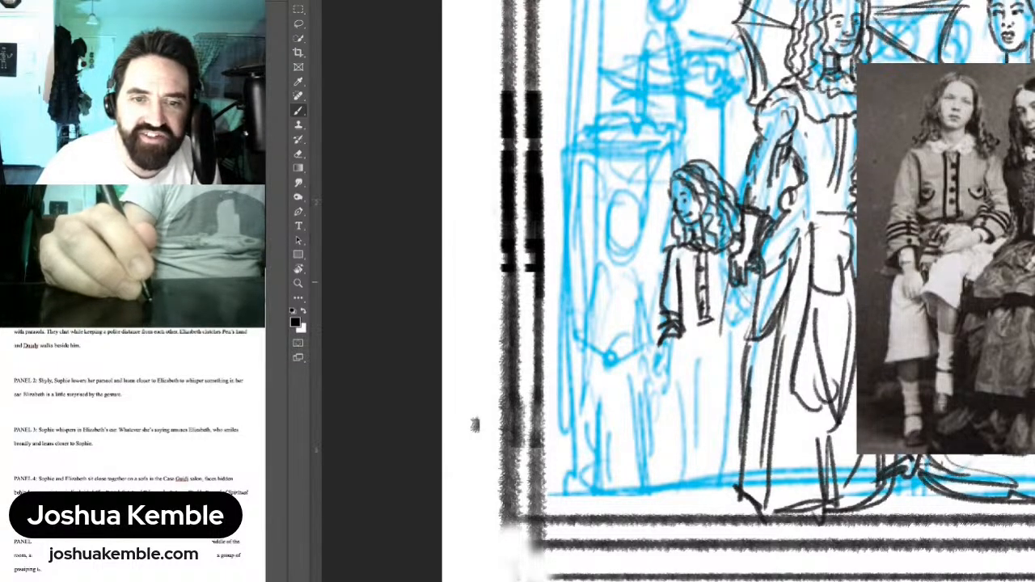
mouse_move(754, 273)
left_mouse_down()
mouse_move(732, 292)
mouse_move(755, 302)
mouse_move(751, 314)
mouse_move(734, 312)
mouse_move(749, 326)
left_mouse_up()
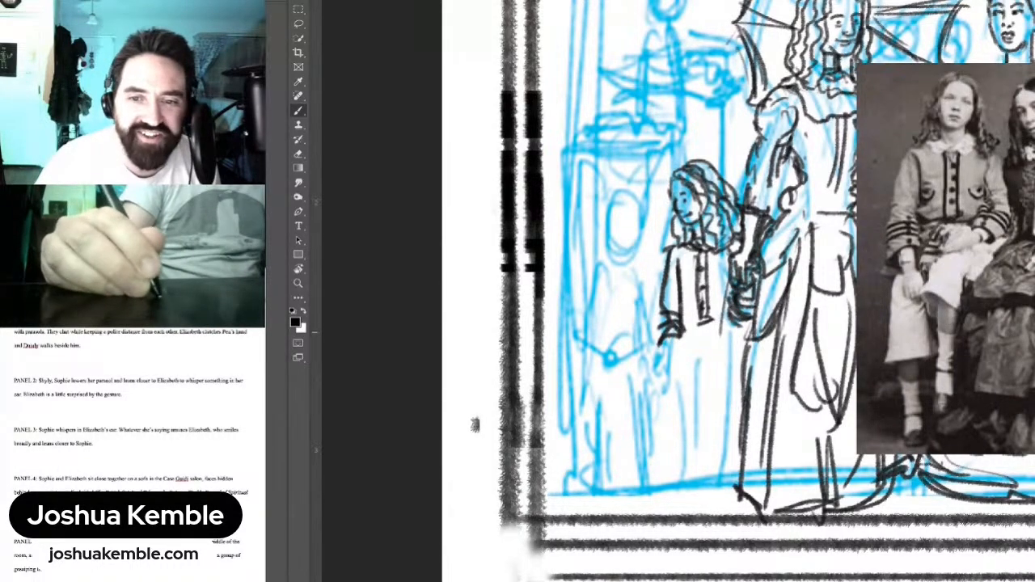
Step: Sketch the child's waistband, lowered hand and flared jacket skirt with a banded hem
left_click_drag(686, 322, 721, 327)
mouse_move(682, 326)
left_mouse_down()
mouse_move(736, 330)
mouse_move(723, 342)
left_mouse_up()
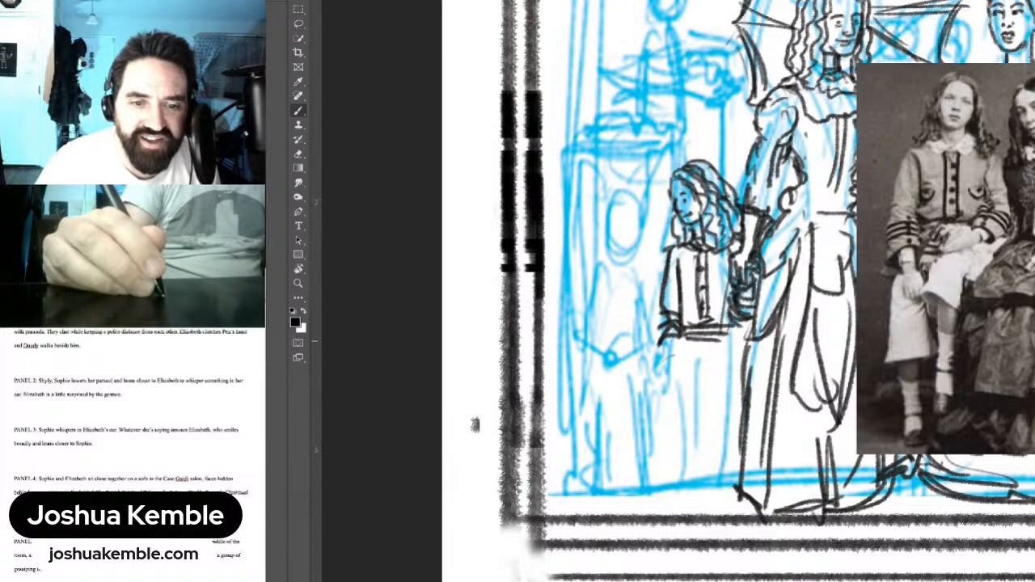
left_click_drag(668, 341, 664, 355)
mouse_move(671, 337)
left_mouse_down()
mouse_move(665, 368)
mouse_move(673, 352)
mouse_move(687, 362)
mouse_move(673, 396)
left_mouse_up()
mouse_move(678, 354)
left_mouse_down()
mouse_move(668, 390)
mouse_move(694, 391)
mouse_move(665, 396)
mouse_move(719, 401)
left_mouse_up()
mouse_move(710, 358)
left_mouse_down()
mouse_move(715, 399)
mouse_move(743, 380)
left_mouse_up()
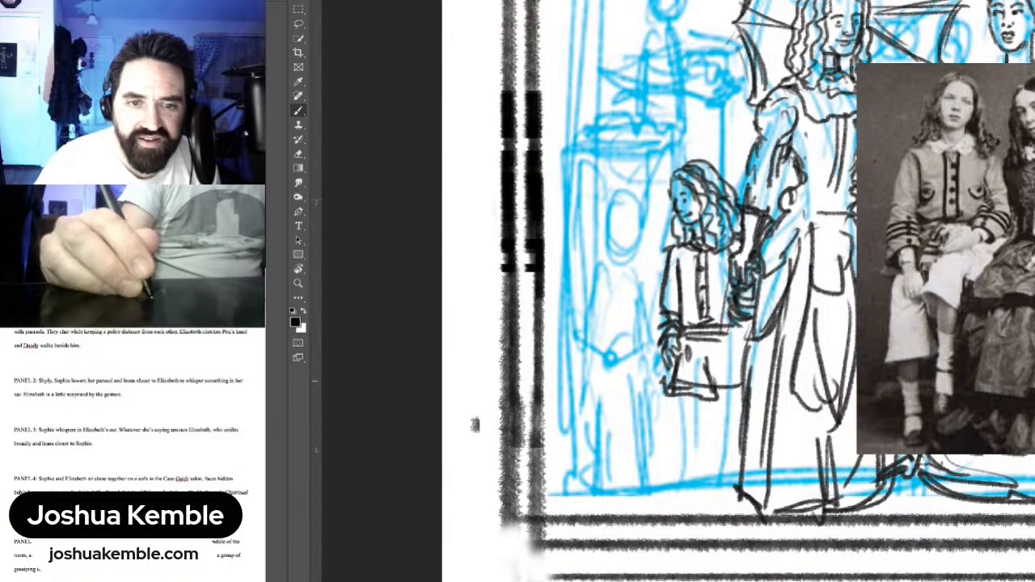
left_click_drag(680, 380, 744, 375)
mouse_move(736, 328)
left_mouse_down()
mouse_move(748, 351)
mouse_move(738, 348)
left_mouse_up()
Step: Draw the child's wide knee-length trousers, lower legs and shoes beneath the jacket hem
mouse_move(678, 403)
left_mouse_down()
mouse_move(686, 445)
mouse_move(705, 435)
mouse_move(694, 432)
mouse_move(704, 437)
mouse_move(701, 465)
left_mouse_up()
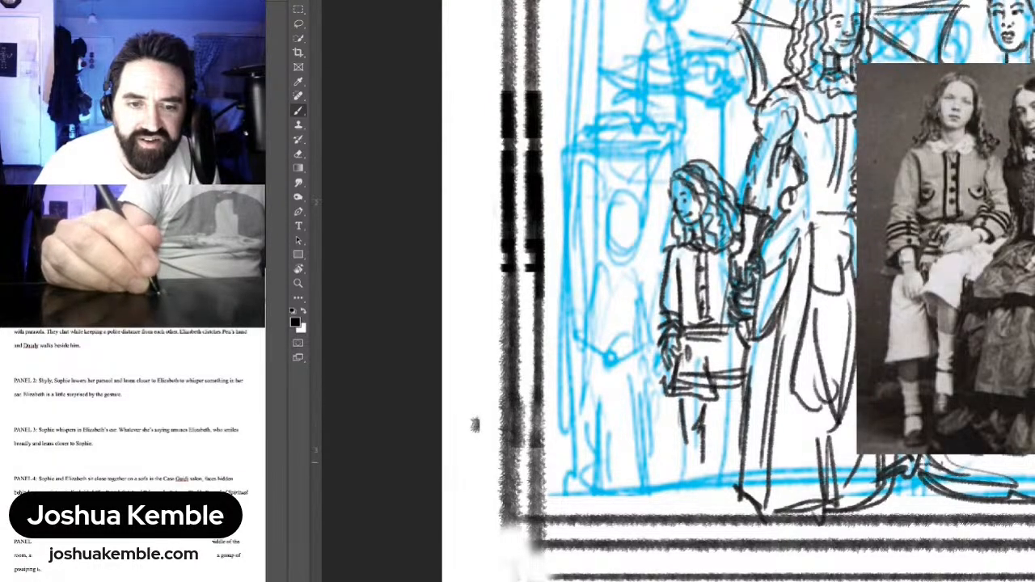
left_click_drag(679, 397, 670, 448)
left_click_drag(667, 450, 722, 450)
left_click_drag(714, 403, 717, 446)
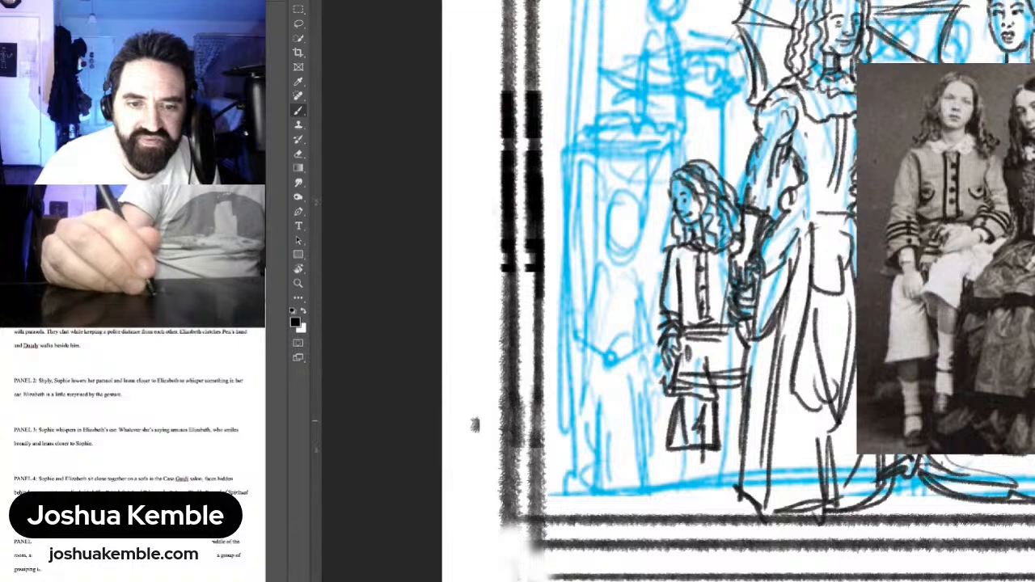
left_click_drag(701, 407, 702, 443)
mouse_move(730, 385)
left_mouse_down()
mouse_move(725, 440)
mouse_move(744, 387)
mouse_move(731, 444)
mouse_move(744, 445)
mouse_move(689, 463)
mouse_move(702, 476)
mouse_move(696, 495)
mouse_move(704, 474)
mouse_move(699, 505)
mouse_move(686, 496)
mouse_move(701, 501)
mouse_move(728, 463)
mouse_move(721, 487)
mouse_move(736, 488)
mouse_move(725, 481)
mouse_move(738, 468)
left_mouse_up()
left_click_drag(730, 450, 736, 467)
left_click_drag(721, 448, 719, 464)
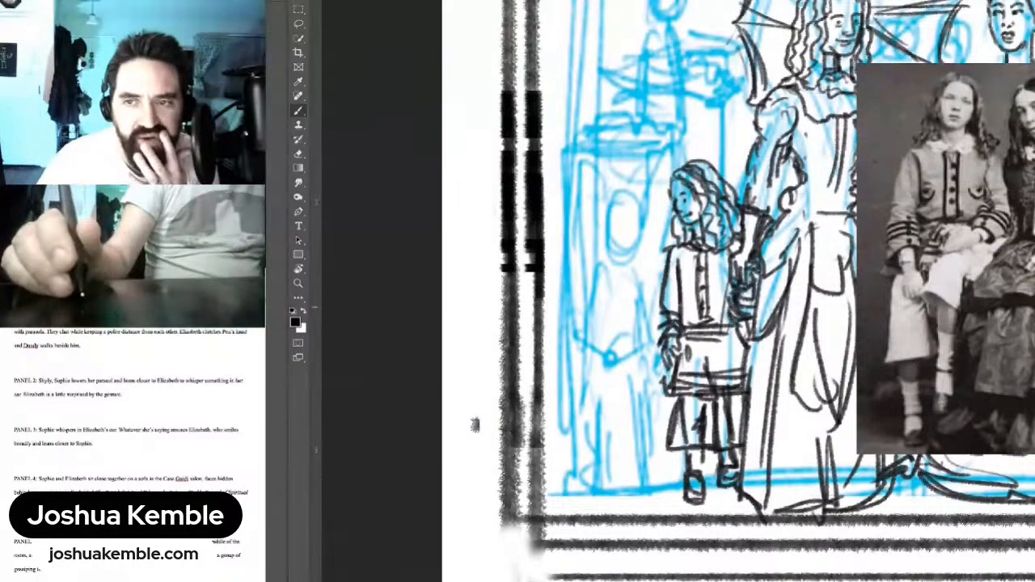
Step: Move the reference photo of the seated toddler into the first panel, beside the empty blue child figure at its outer edge
key("ctrl+minus")
key("ctrl+minus")
key("ctrl+minus")
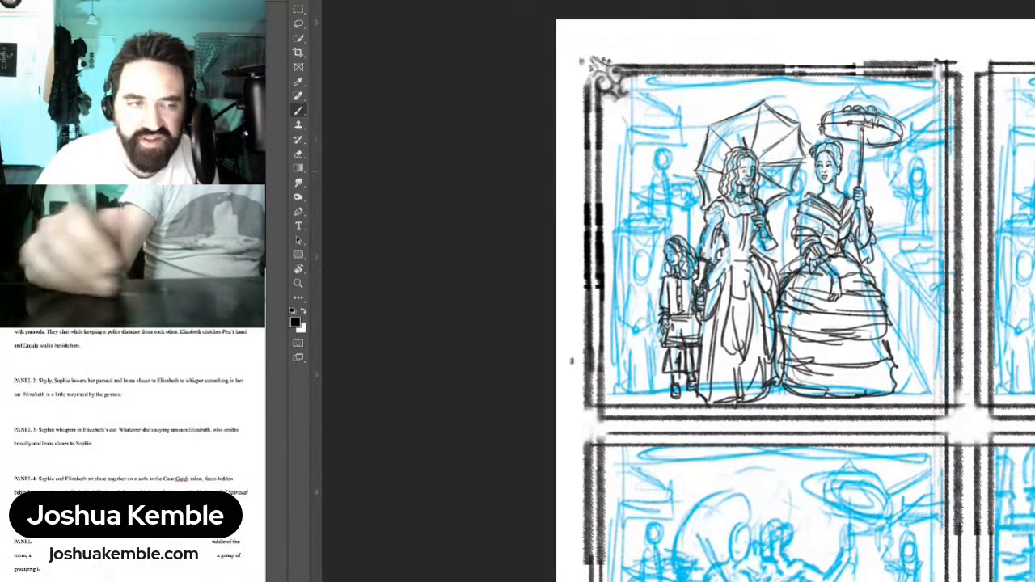
left_click_drag(808, 566, 562, 145)
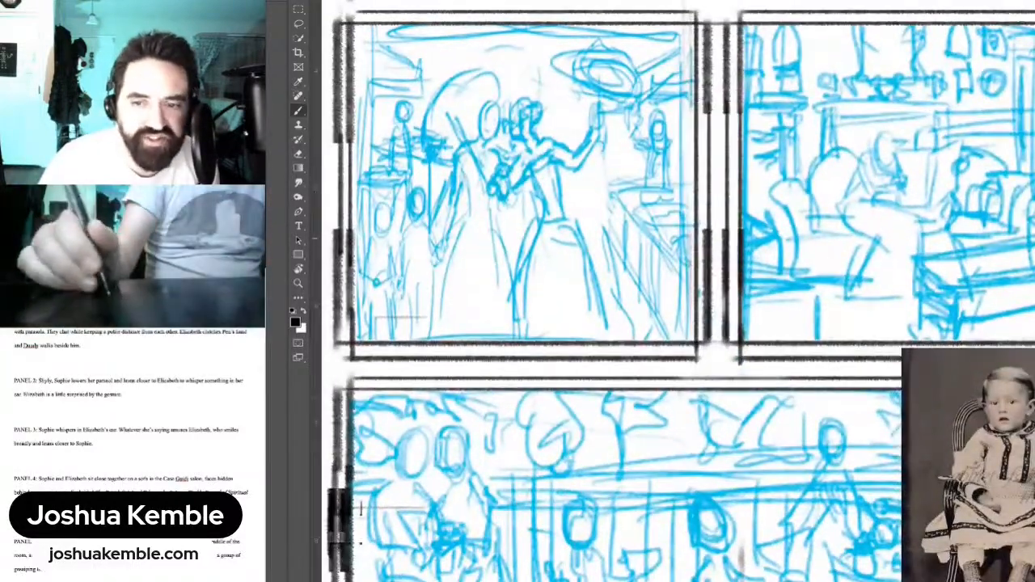
key("v")
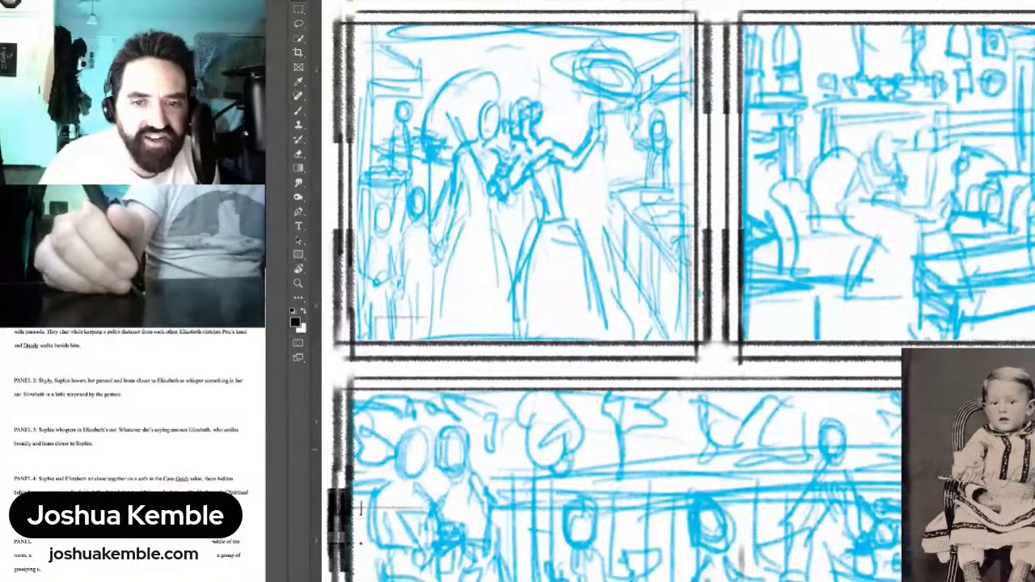
mouse_move(970, 479)
left_mouse_down()
mouse_move(577, 94)
mouse_move(755, 399)
mouse_move(664, 195)
left_mouse_up()
left_click_drag(576, 157, 651, 158)
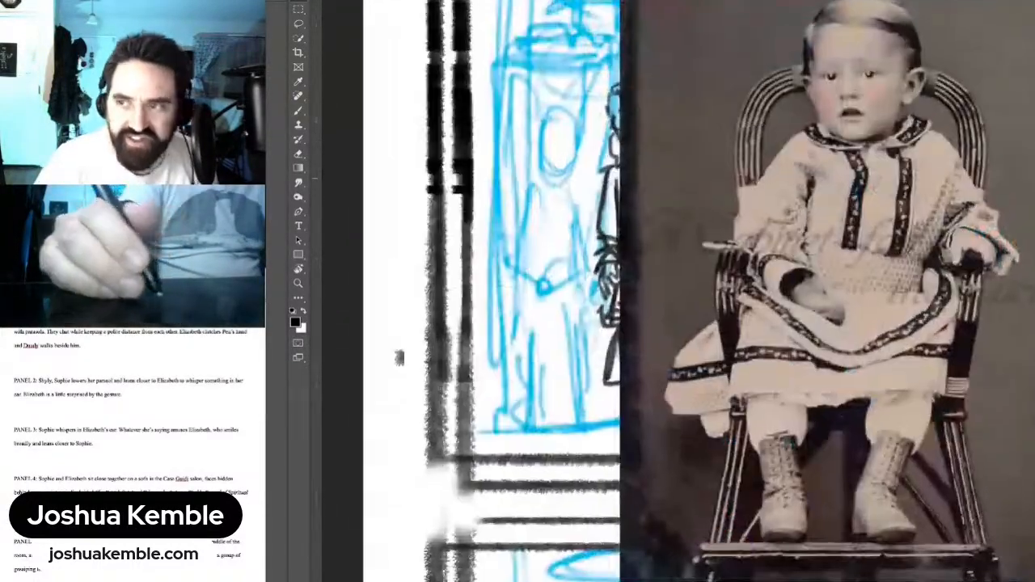
left_click_drag(680, 203, 673, 291)
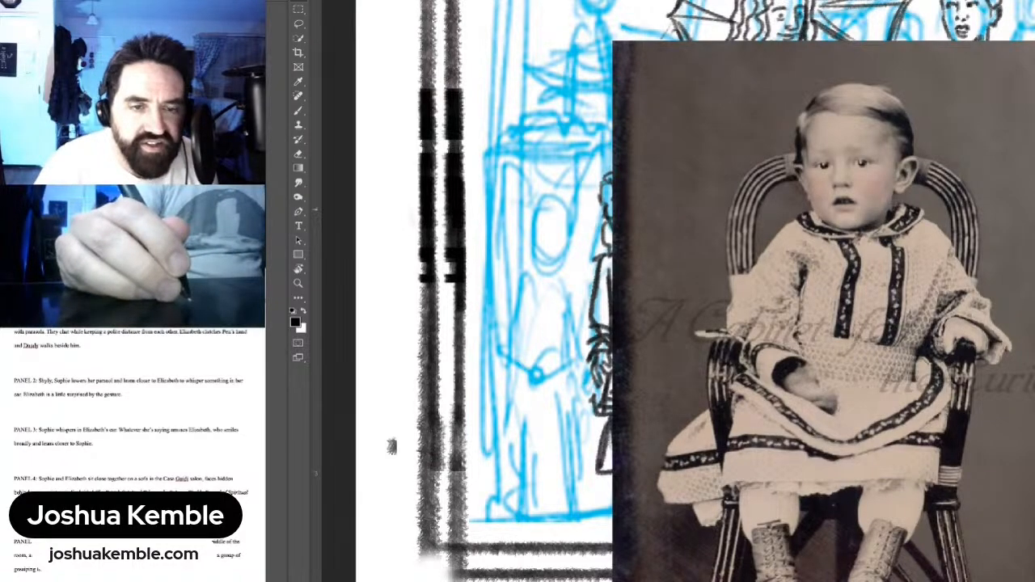
Step: With the Brush, draw the boy's face, ear, side-parted short hair and ruffled collar over the outer blue head
key("b")
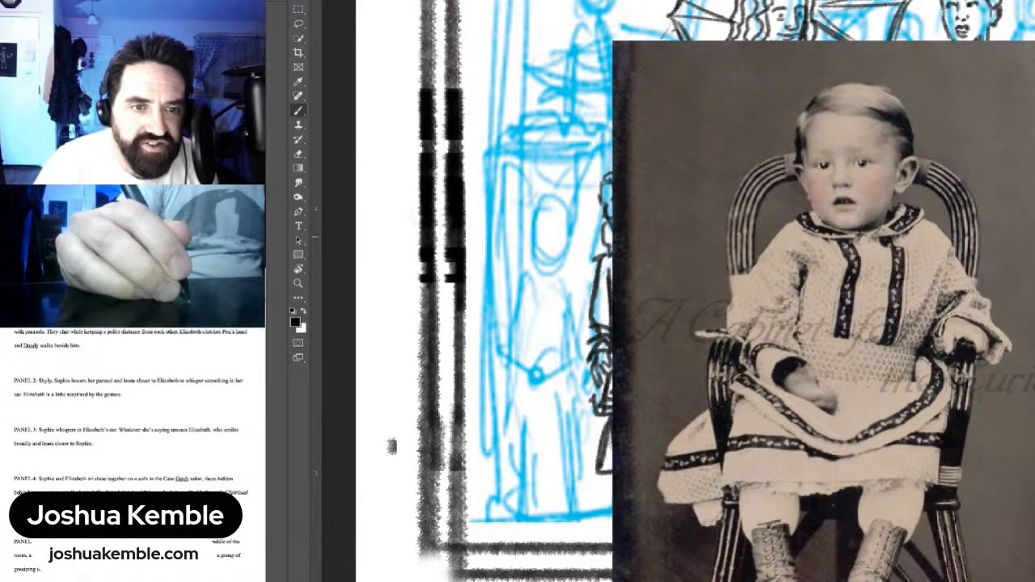
scroll(536, 229, "up", 3)
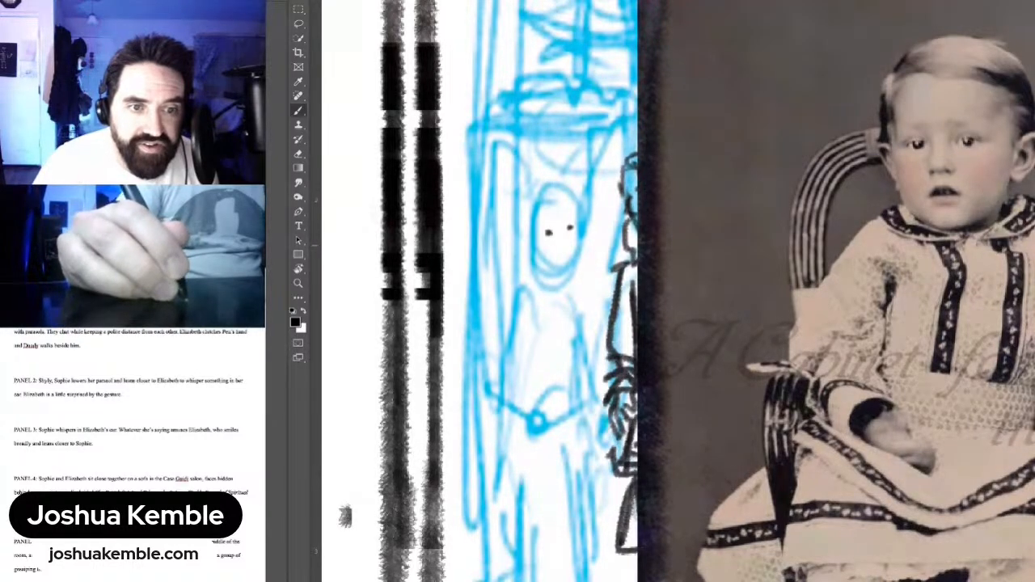
left_click_drag(566, 232, 566, 252)
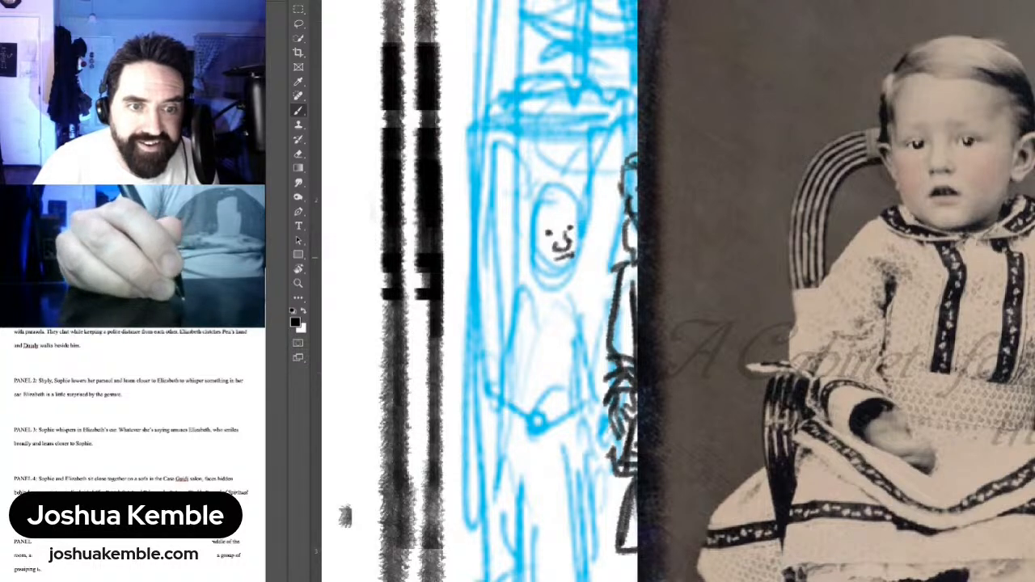
mouse_move(548, 257)
left_mouse_down()
mouse_move(558, 267)
mouse_move(579, 247)
mouse_move(569, 273)
left_mouse_up()
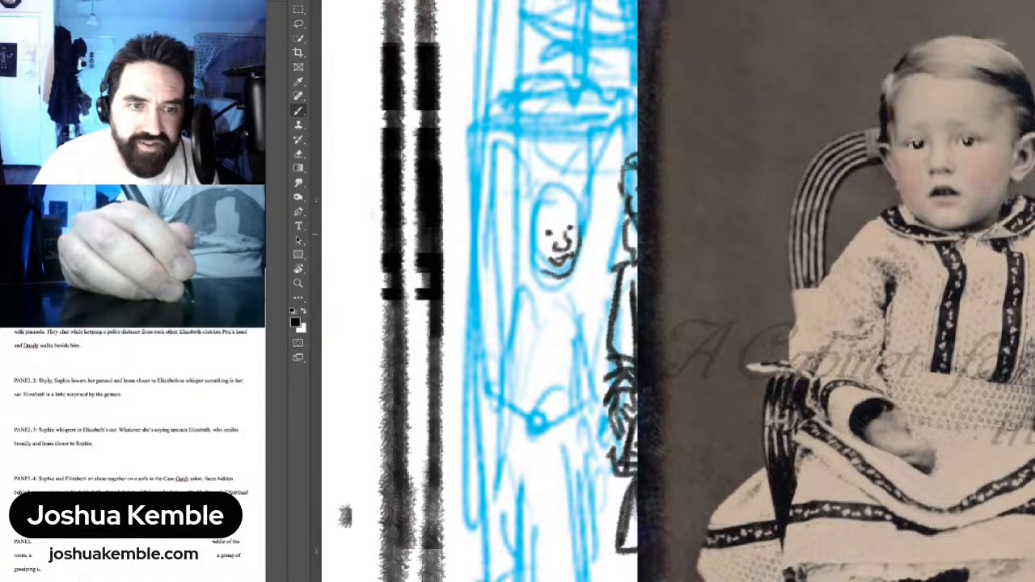
mouse_move(530, 235)
left_mouse_down()
mouse_move(520, 237)
mouse_move(530, 256)
mouse_move(511, 210)
mouse_move(510, 235)
mouse_move(579, 213)
mouse_move(508, 207)
mouse_move(574, 192)
mouse_move(504, 207)
left_mouse_up()
mouse_move(559, 188)
left_mouse_down()
mouse_move(581, 211)
mouse_move(583, 233)
mouse_move(514, 184)
mouse_move(505, 233)
mouse_move(519, 277)
mouse_move(543, 271)
mouse_move(506, 272)
mouse_move(532, 290)
mouse_move(579, 291)
left_mouse_up()
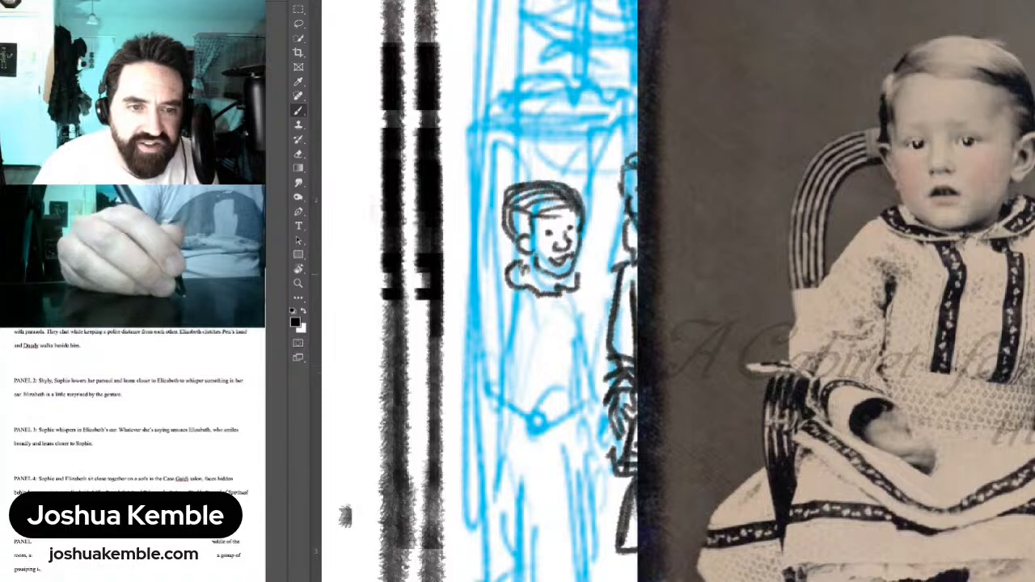
Step: Sketch the boy's shoulder and bent sleeve, the trim lines down his tunic front, and his hands held together at the waist
mouse_move(532, 265)
left_mouse_down()
mouse_move(519, 273)
mouse_move(568, 276)
mouse_move(549, 349)
left_mouse_up()
mouse_move(566, 296)
left_mouse_down()
mouse_move(569, 373)
mouse_move(542, 377)
left_mouse_up()
mouse_move(511, 290)
left_mouse_down()
mouse_move(492, 293)
mouse_move(481, 321)
mouse_move(476, 390)
left_mouse_up()
left_click_drag(502, 299, 503, 375)
mouse_move(504, 375)
left_mouse_down()
mouse_move(487, 386)
mouse_move(524, 389)
mouse_move(499, 418)
mouse_move(509, 420)
left_mouse_up()
mouse_move(476, 391)
left_mouse_down()
mouse_move(507, 419)
mouse_move(502, 411)
mouse_move(522, 402)
mouse_move(530, 409)
left_mouse_up()
mouse_move(529, 407)
left_mouse_down()
mouse_move(538, 384)
mouse_move(561, 419)
mouse_move(553, 432)
mouse_move(571, 416)
left_mouse_up()
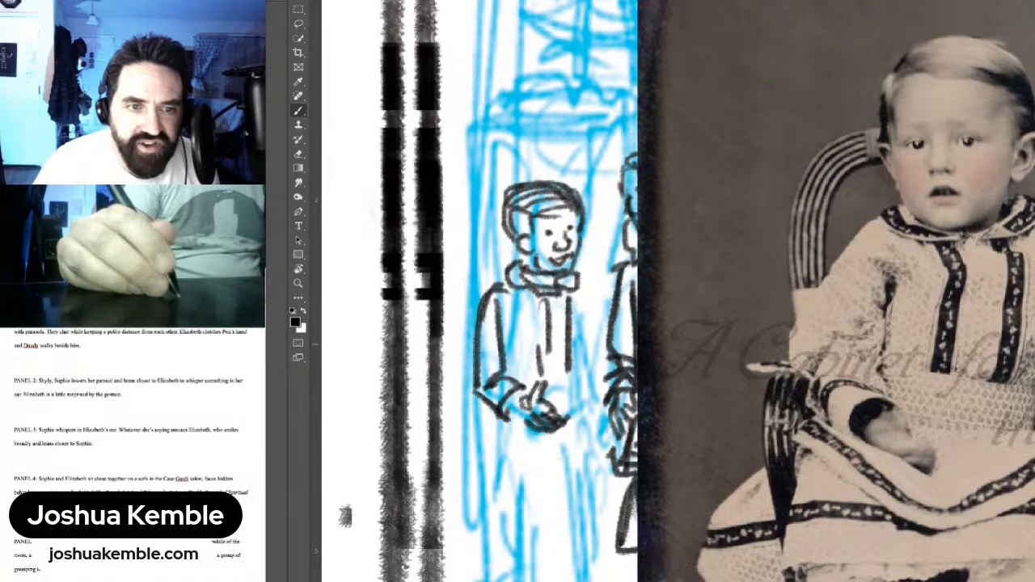
left_click_drag(566, 311, 561, 380)
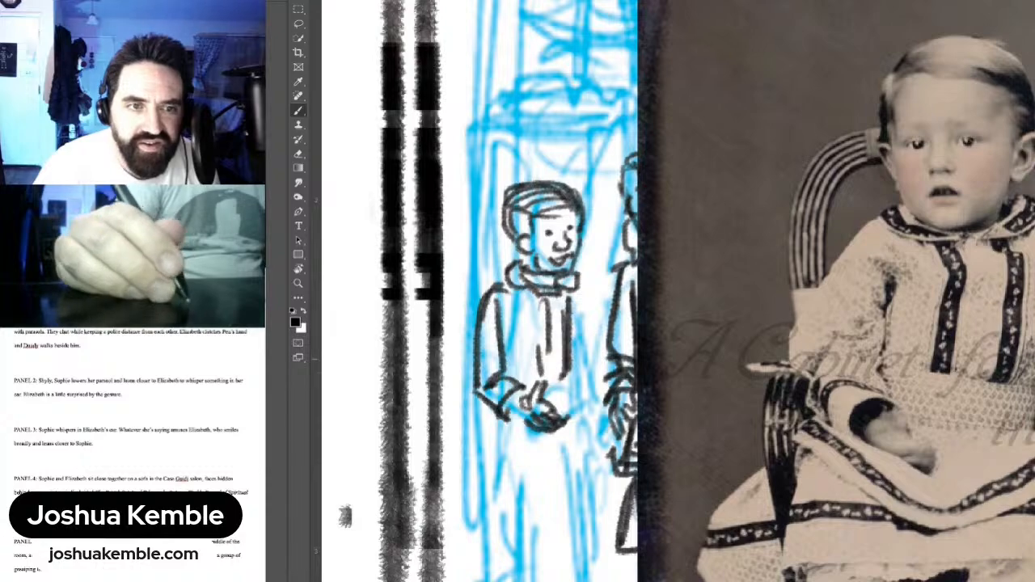
Step: Draw the boy's other sleeve, the tunic's sides and hem, and the knee-length trousers beneath it
mouse_move(578, 285)
left_mouse_down()
mouse_move(592, 296)
mouse_move(555, 213)
mouse_move(571, 283)
mouse_move(540, 327)
mouse_move(560, 320)
left_mouse_up()
mouse_move(540, 302)
left_mouse_down()
mouse_move(555, 299)
mouse_move(554, 233)
mouse_move(542, 311)
mouse_move(519, 315)
mouse_move(557, 354)
mouse_move(532, 364)
left_mouse_up()
mouse_move(464, 328)
left_mouse_down()
mouse_move(450, 353)
mouse_move(517, 369)
mouse_move(459, 384)
mouse_move(469, 414)
left_mouse_up()
mouse_move(475, 377)
left_mouse_down()
mouse_move(472, 429)
mouse_move(499, 428)
mouse_move(495, 443)
mouse_move(467, 445)
left_mouse_up()
mouse_move(521, 379)
left_mouse_down()
mouse_move(529, 440)
mouse_move(511, 442)
left_mouse_up()
left_click_drag(540, 369, 550, 429)
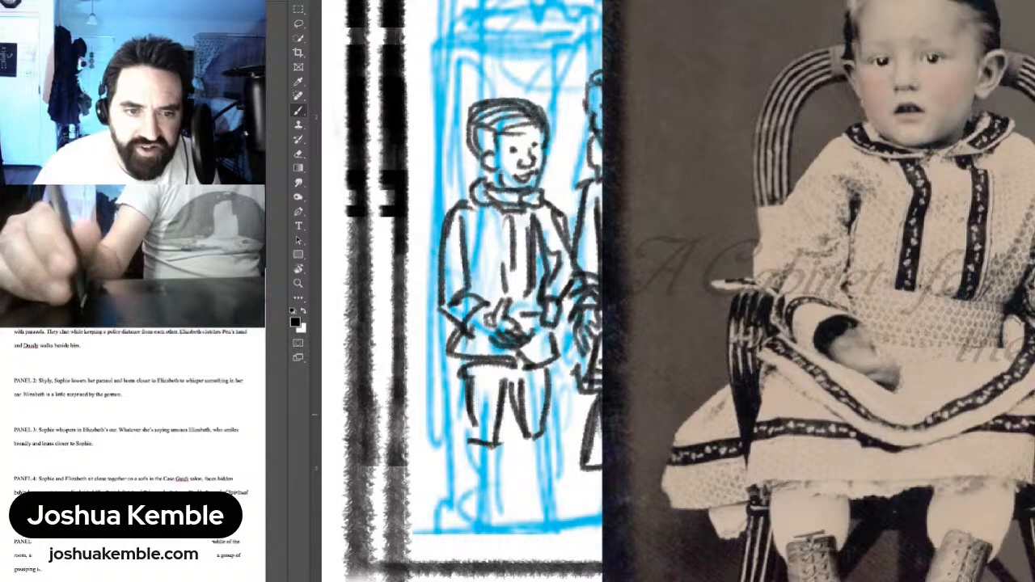
Step: Cut the boy sketch out of the toddler photo's layer with a rectangular selection, and remove the photo
scroll(568, 413, "down", 5)
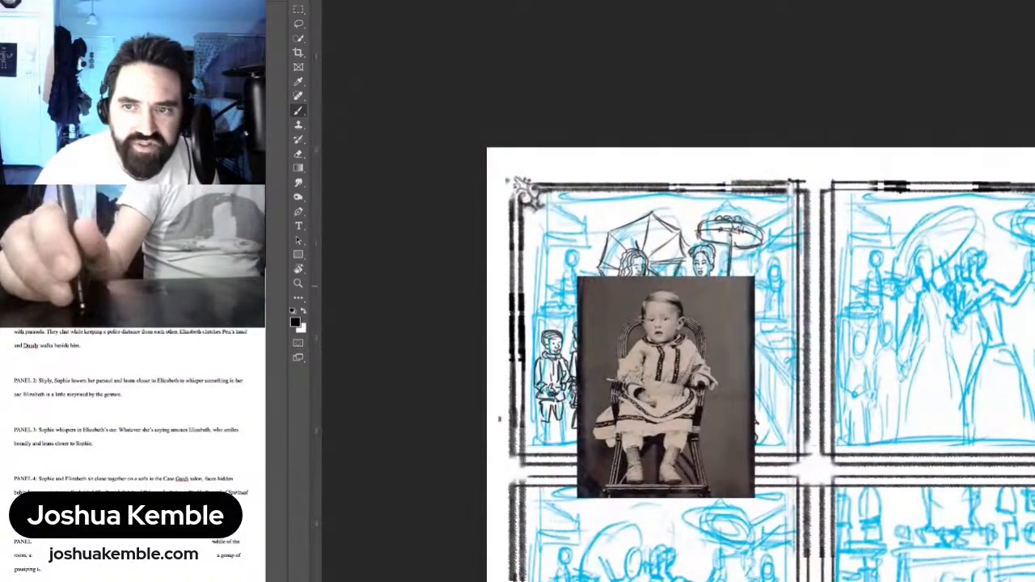
key("ctrl+comma")
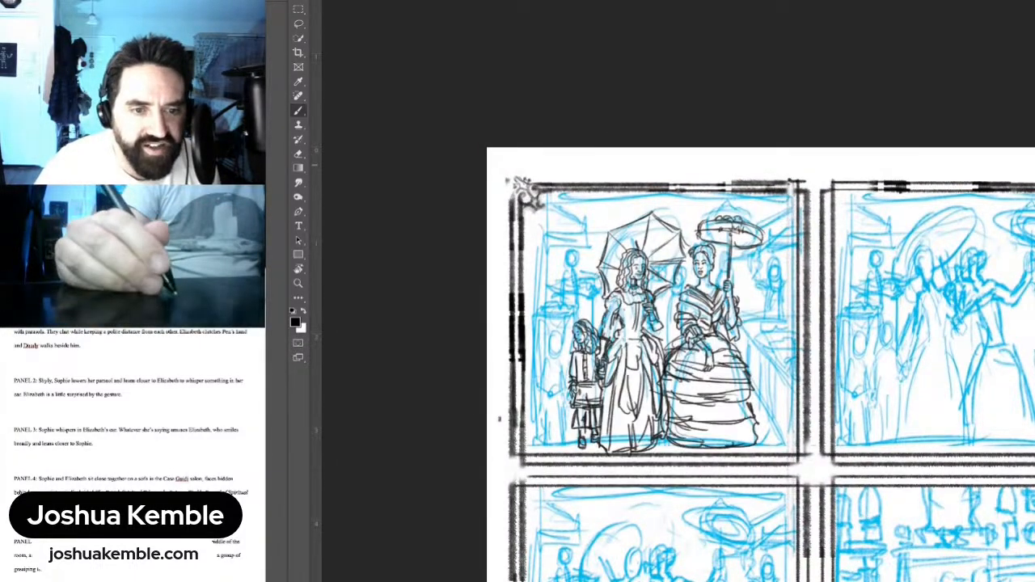
key("ctrl+comma")
key("m")
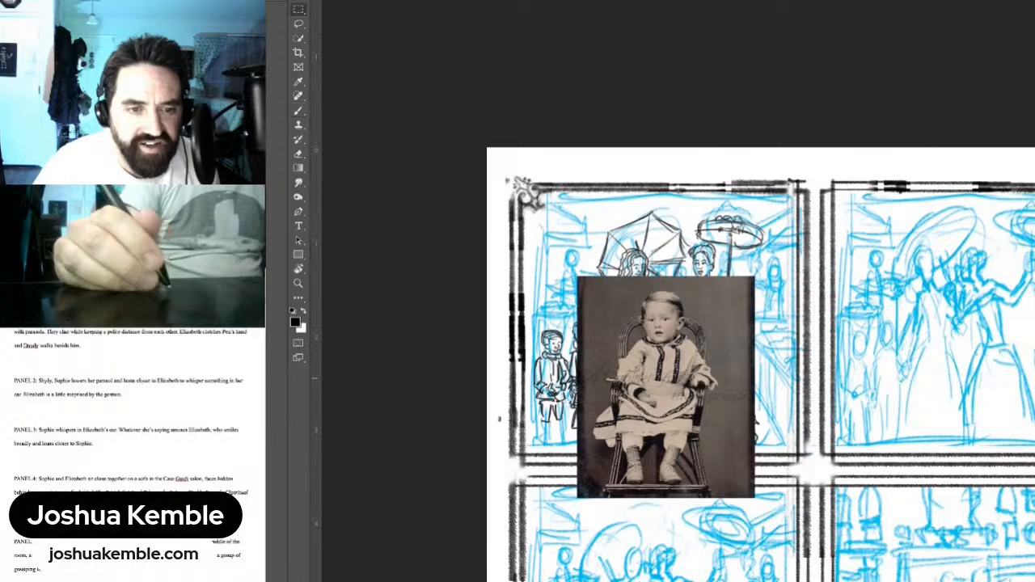
left_click_drag(573, 442, 513, 320)
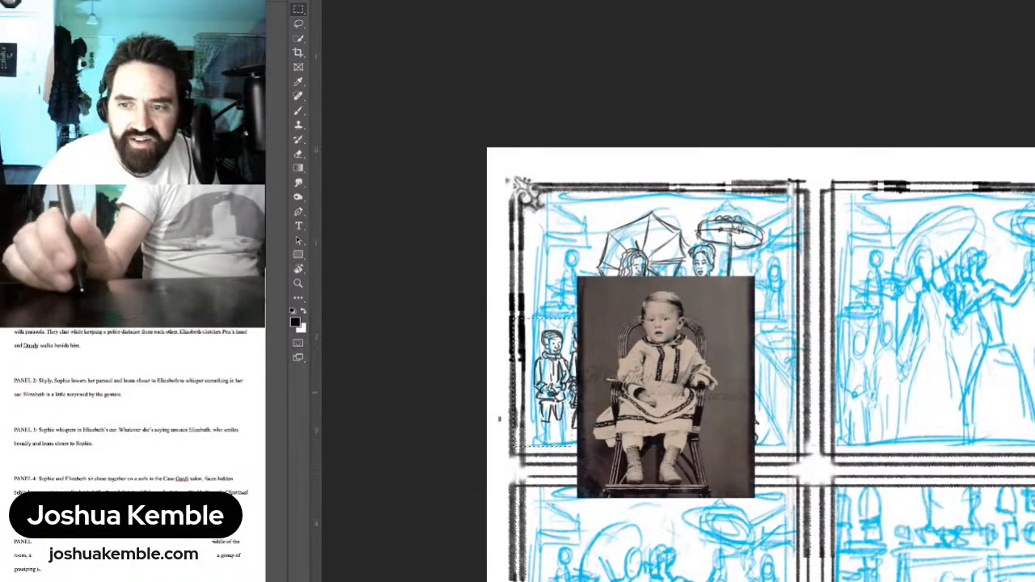
key("Delete")
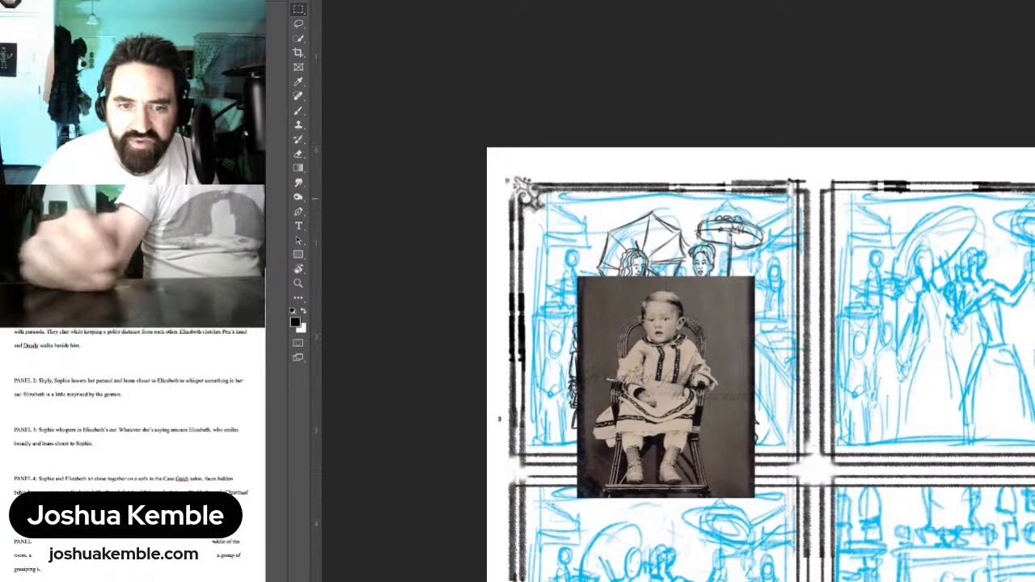
key("Delete")
Step: Paste the boy sketch and move it back over its blue figure, next to the curly-haired child
key("ctrl+v")
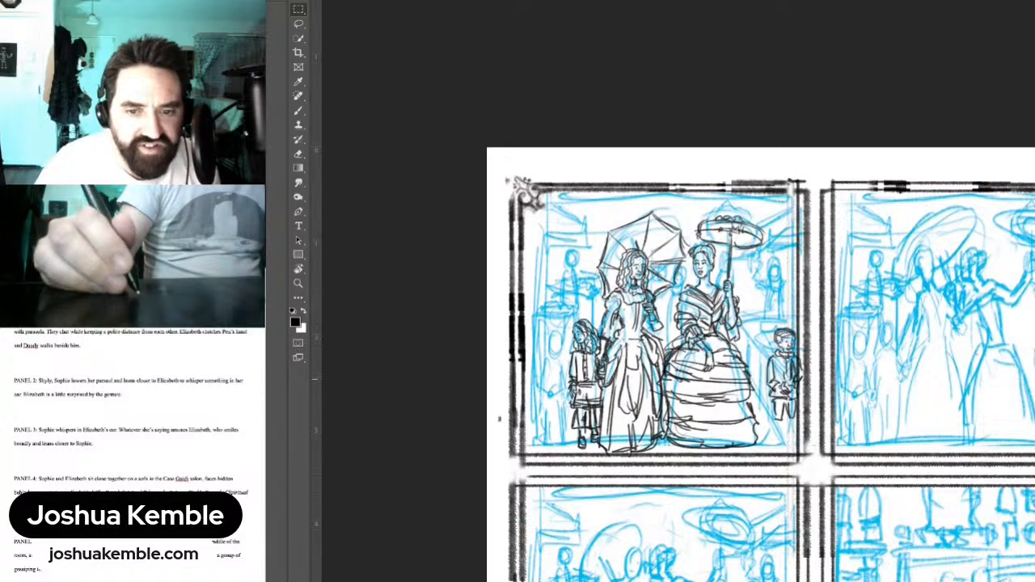
key("v")
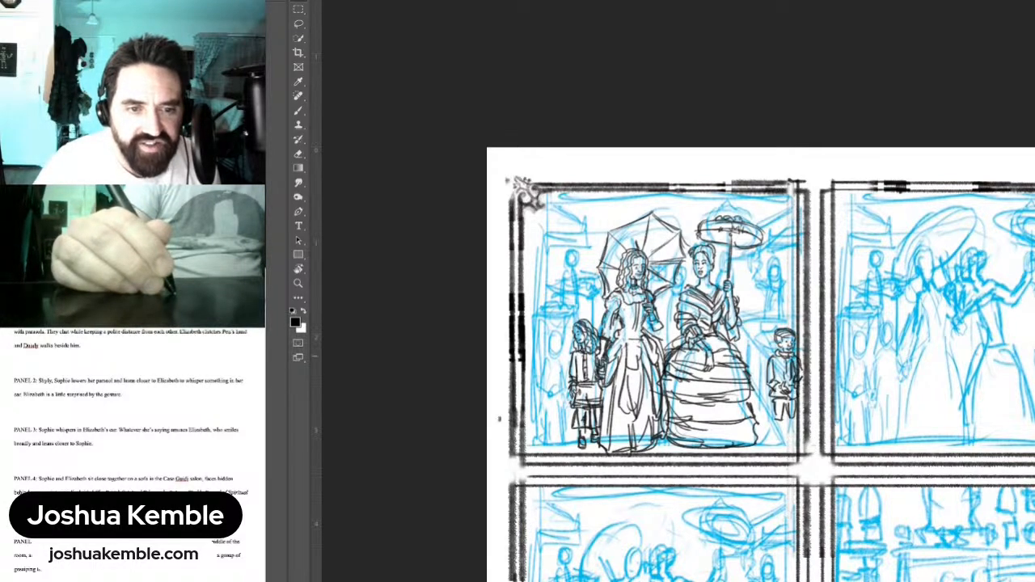
mouse_move(785, 373)
left_mouse_down()
mouse_move(540, 374)
mouse_move(550, 363)
left_mouse_up()
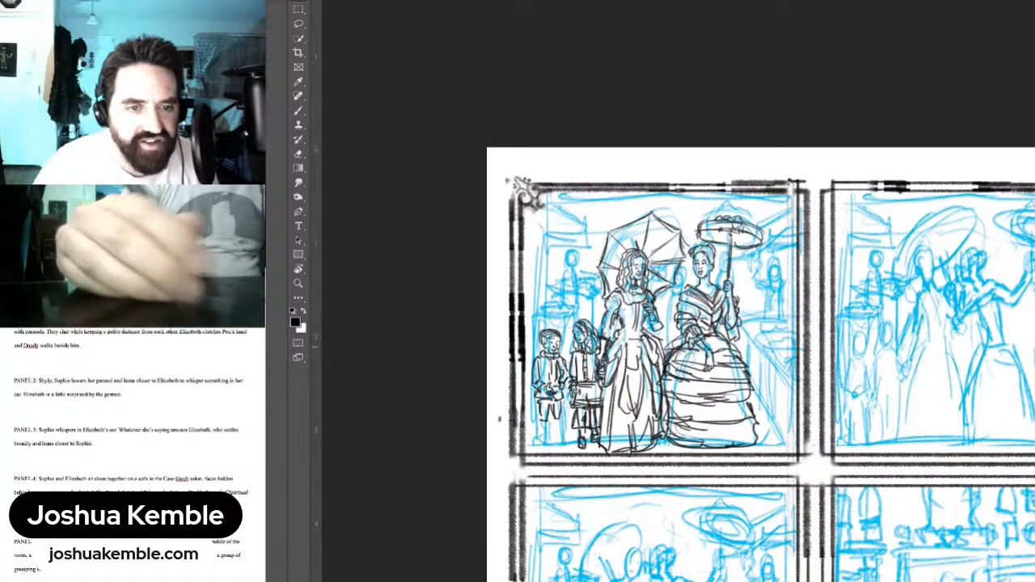
scroll(556, 351, "up", 5)
left_click_drag(518, 440, 553, 305)
key("m")
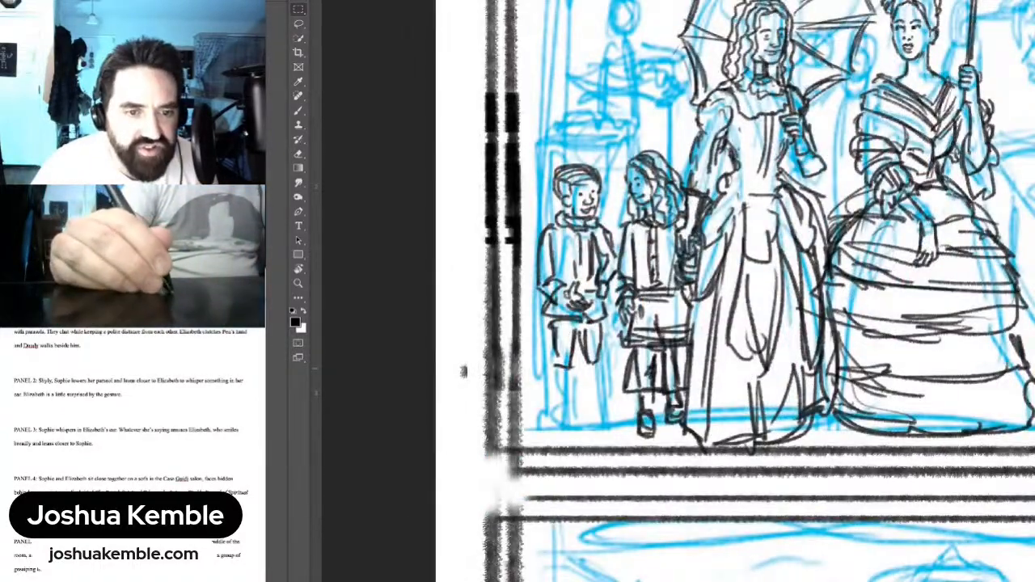
Step: With the Brush, draw the boy's lower legs and ankle boots down to the panel's ground line
key("b")
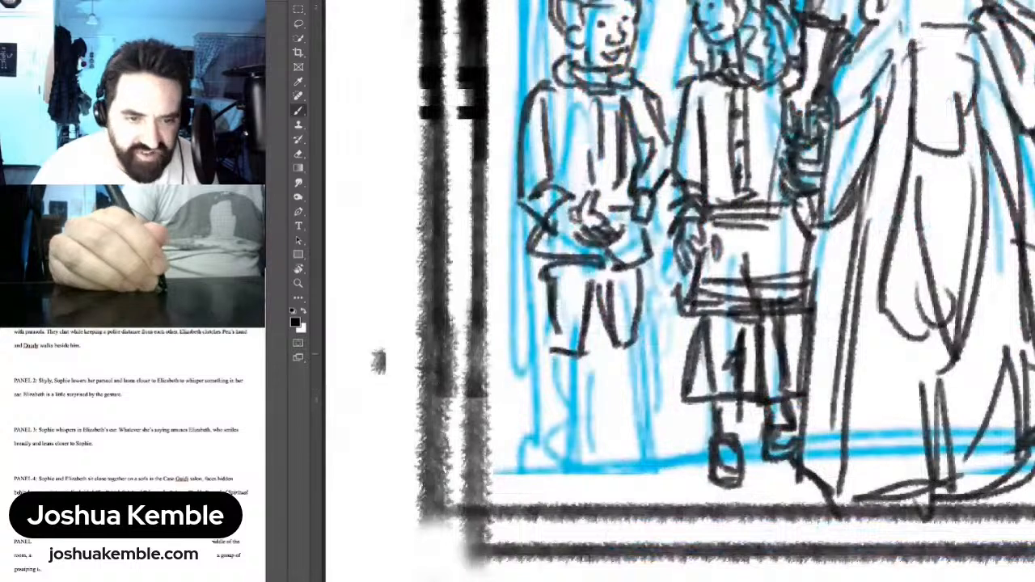
left_click_drag(547, 353, 553, 407)
left_click_drag(586, 359, 571, 425)
mouse_move(574, 424)
left_mouse_down()
mouse_move(557, 429)
mouse_move(577, 464)
mouse_move(551, 468)
mouse_move(535, 455)
left_mouse_up()
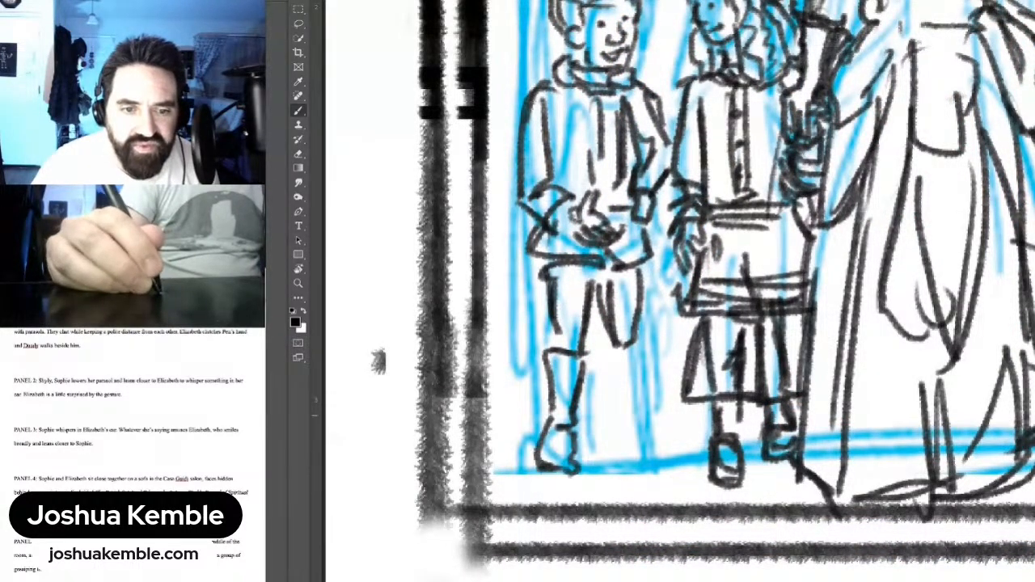
left_click_drag(547, 409, 578, 472)
mouse_move(619, 340)
left_mouse_down()
mouse_move(608, 385)
mouse_move(627, 395)
left_mouse_up()
left_click_drag(644, 343, 636, 429)
mouse_move(627, 393)
left_mouse_down()
mouse_move(602, 427)
mouse_move(634, 433)
left_mouse_up()
left_click_drag(632, 390, 607, 404)
mouse_move(559, 445)
left_mouse_down()
mouse_move(589, 463)
mouse_move(550, 460)
left_mouse_up()
mouse_move(633, 408)
left_mouse_down()
mouse_move(554, 409)
mouse_move(561, 401)
left_mouse_up()
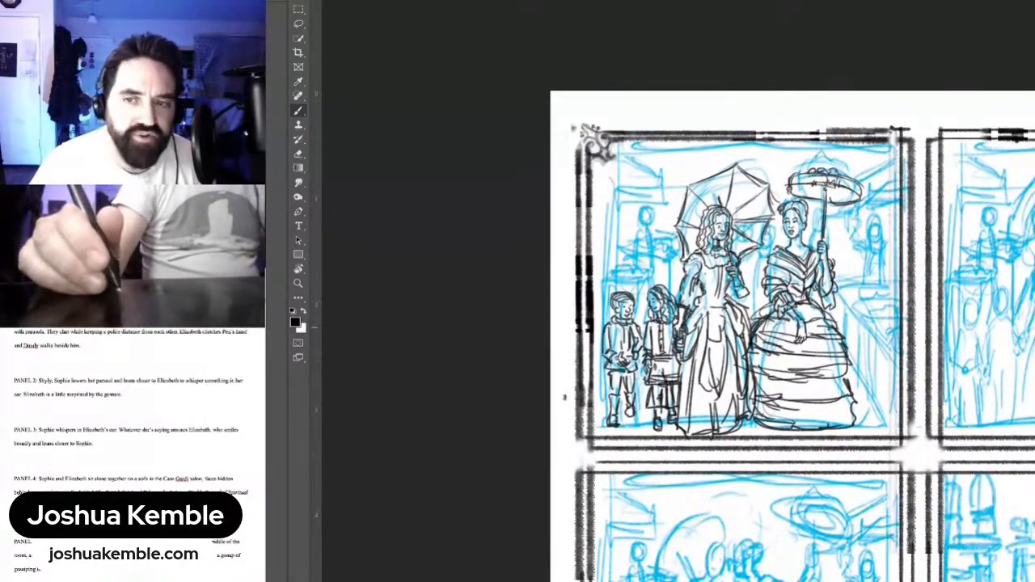
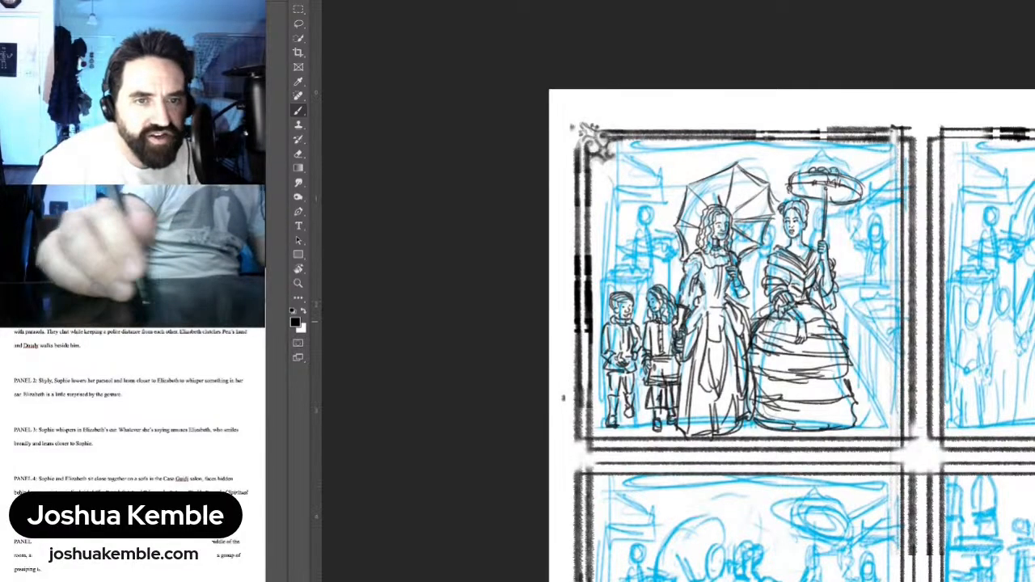
left_click_drag(906, 233, 462, 170)
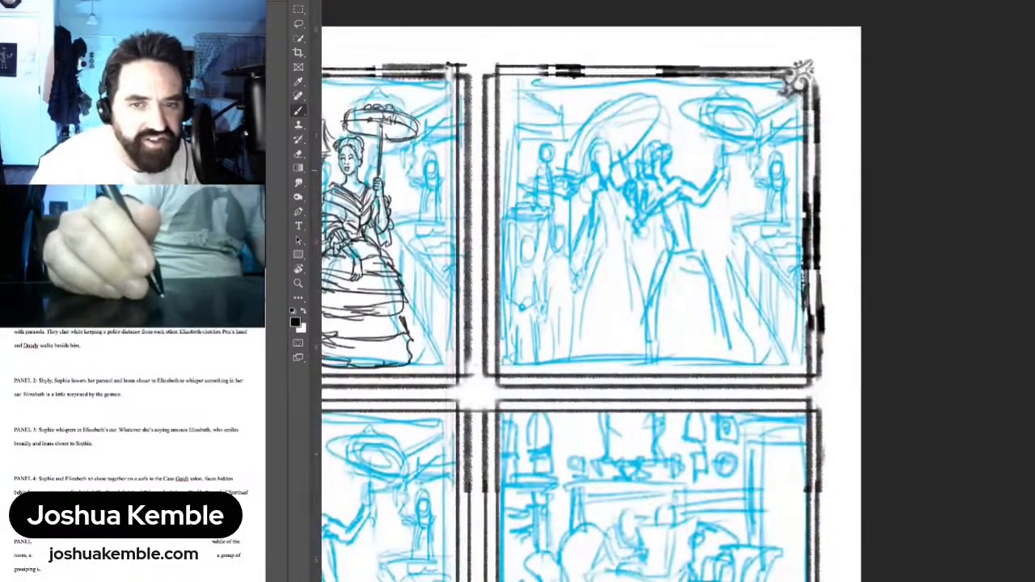
left_click_drag(486, 234, 839, 243)
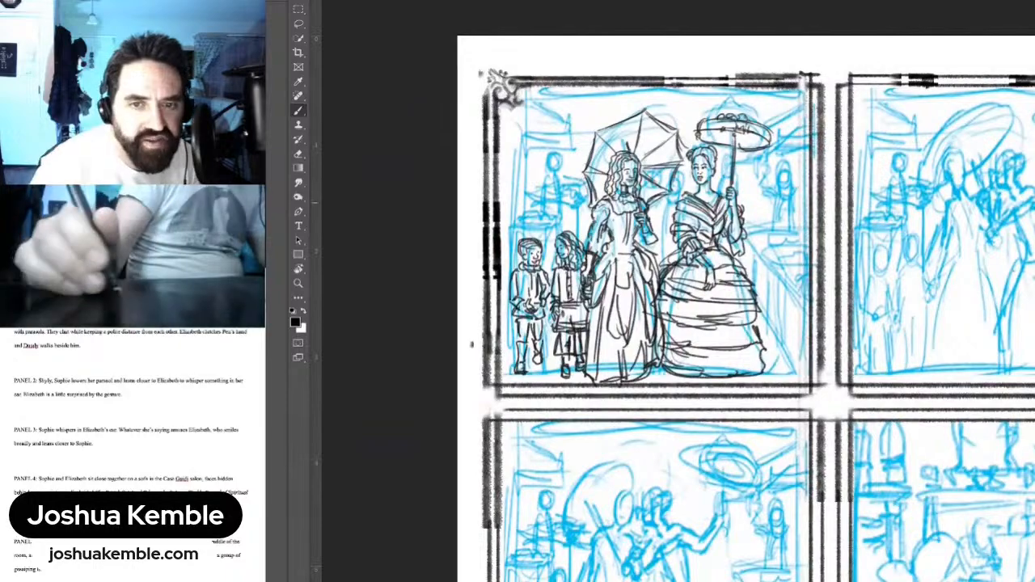
left_click_drag(688, 195, 611, 205)
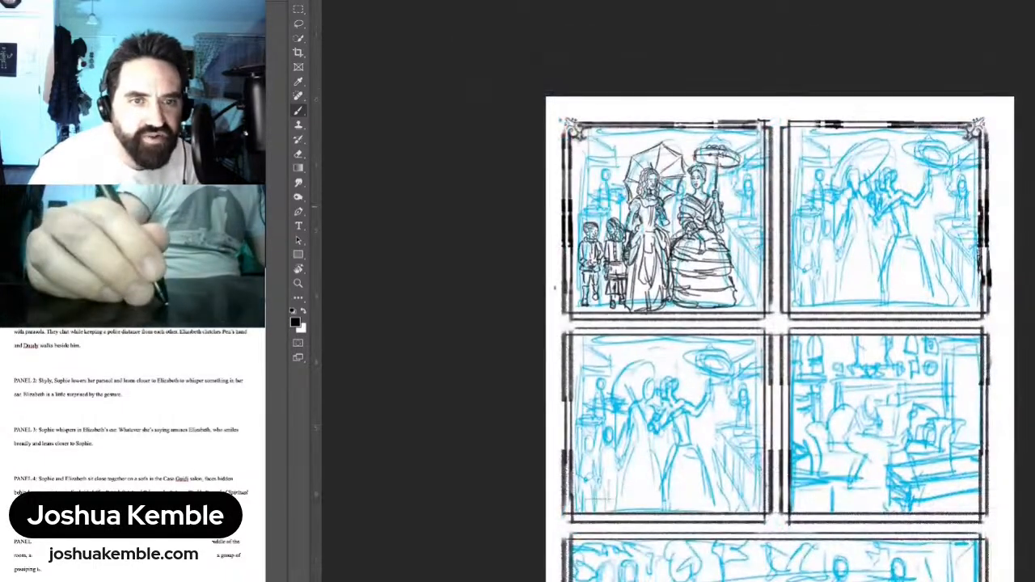
left_click_drag(732, 225, 813, 229)
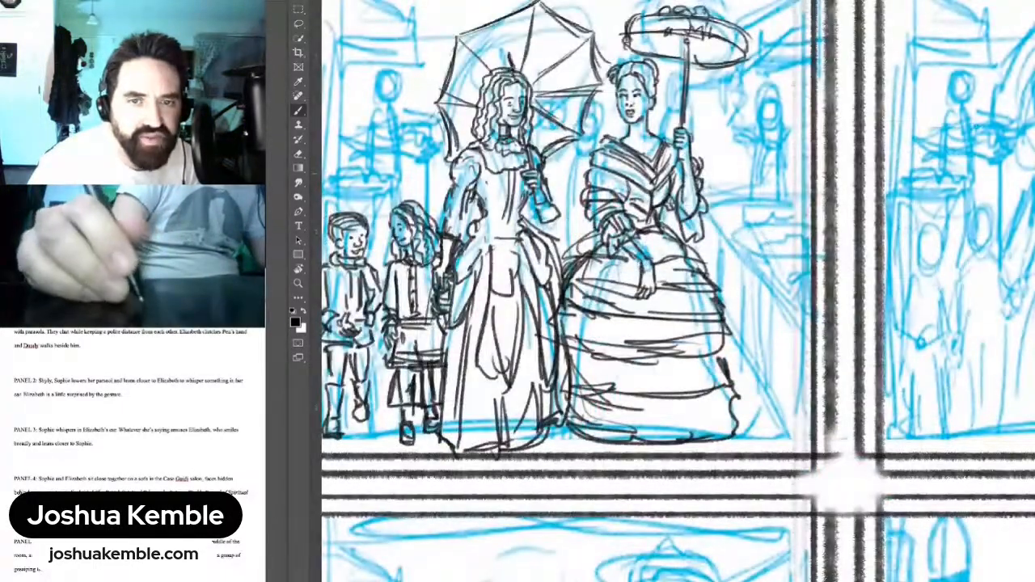
mouse_move(710, 149)
left_mouse_down()
mouse_move(635, 168)
mouse_move(733, 164)
mouse_move(719, 165)
left_mouse_up()
left_click_drag(863, 188, 770, 197)
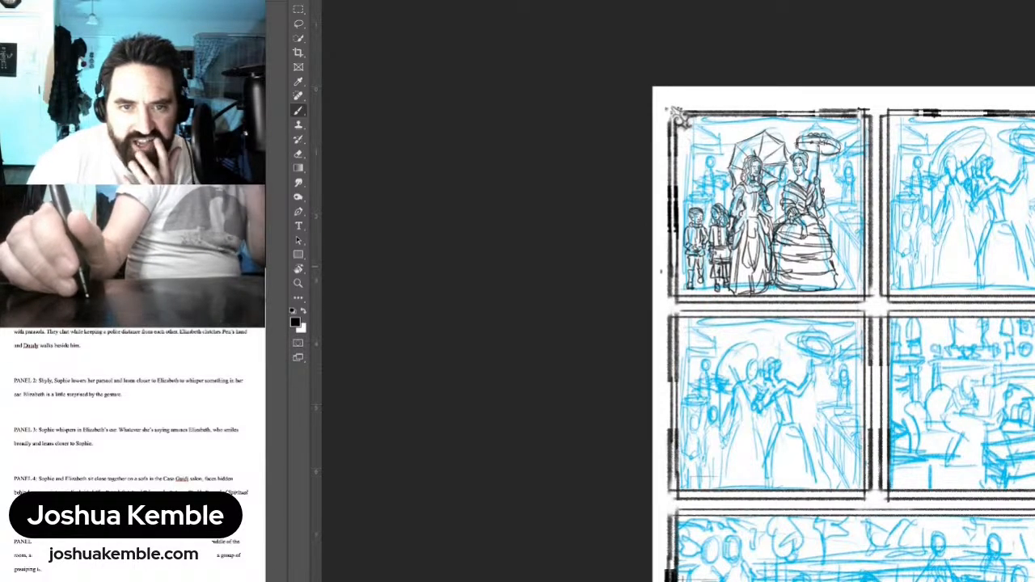
Step: Paste the market street reference photo and place it over the second panel, next to the first panel's figures
key("ctrl+v")
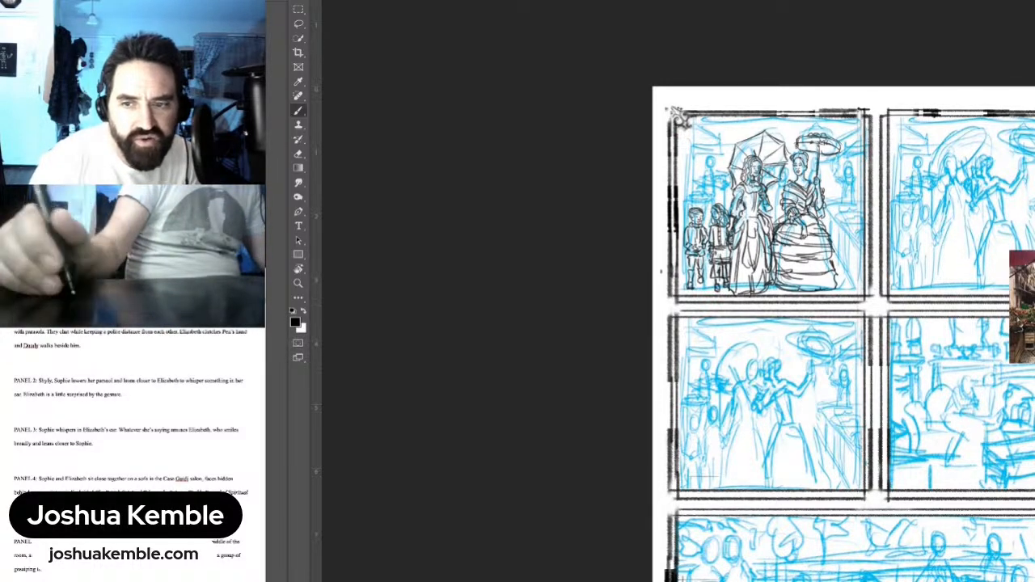
key("v")
left_click_drag(808, 308, 676, 200)
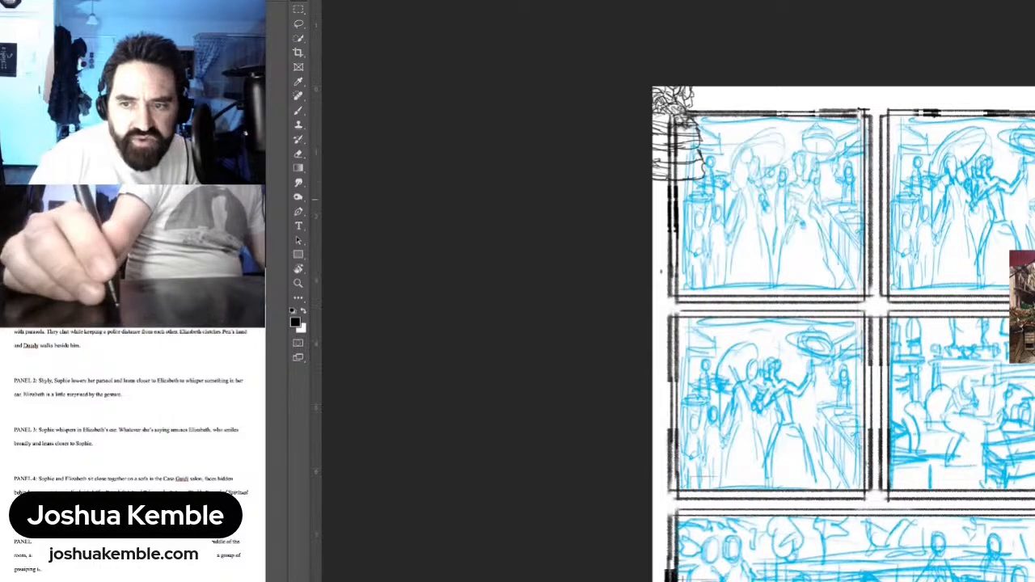
key("ctrl+z")
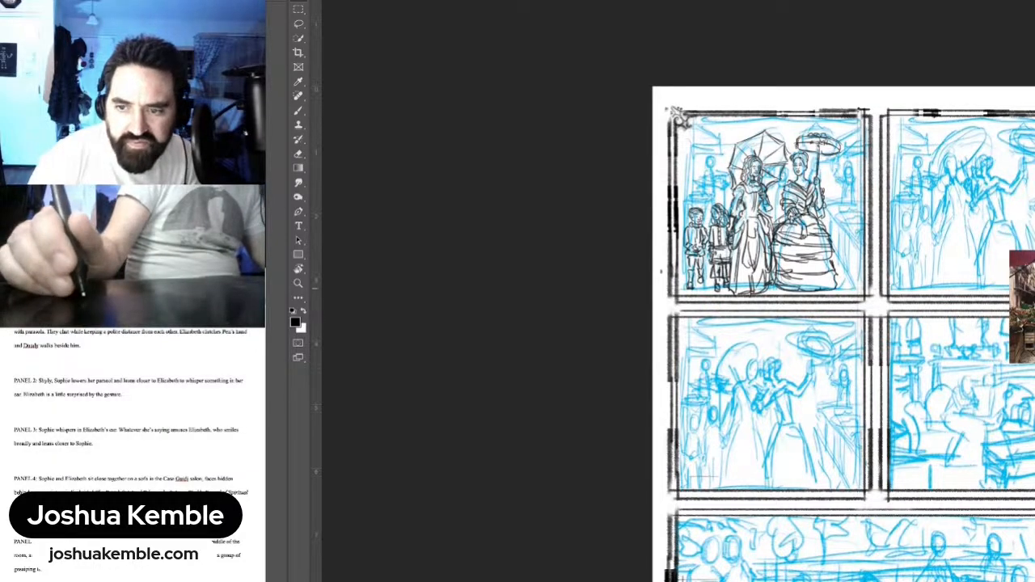
left_click_drag(1025, 290, 898, 166)
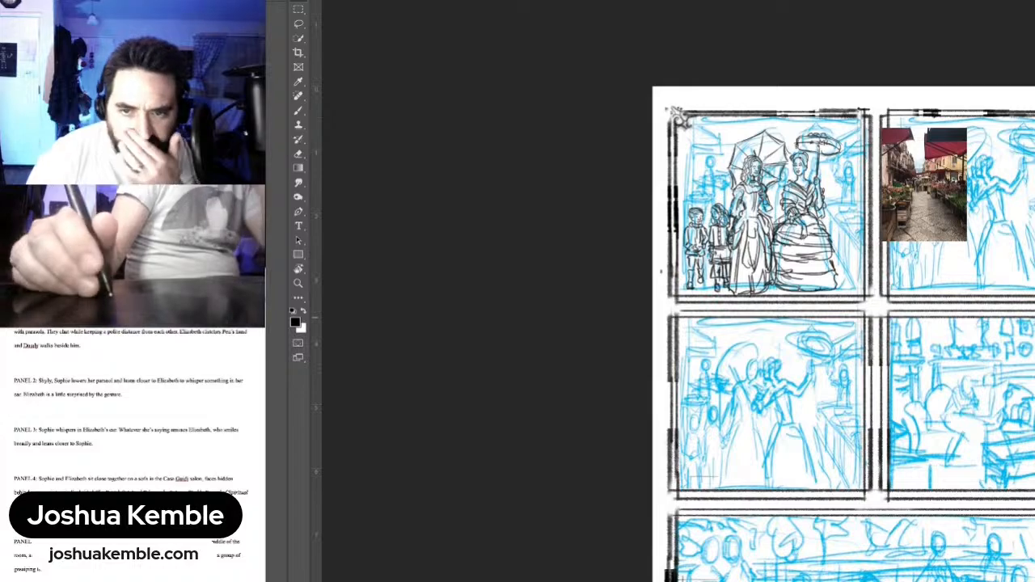
Step: Place the engraving of the umbrella market stall below the market street photo, beside the first panel
left_click_drag(1029, 320, 948, 341)
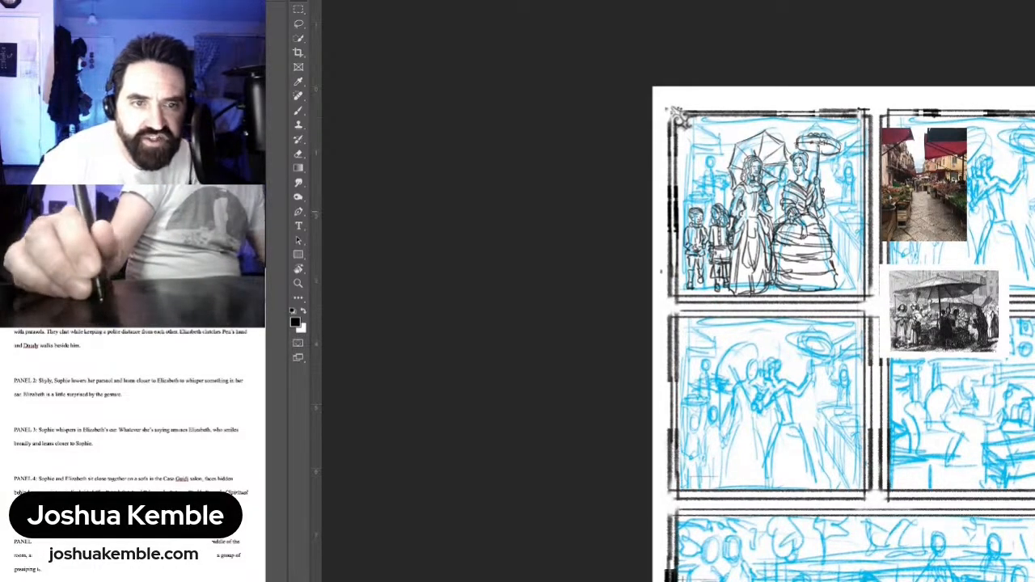
scroll(975, 211, "up", 8)
scroll(914, 265, "down", 3)
scroll(704, 295, "up", 2)
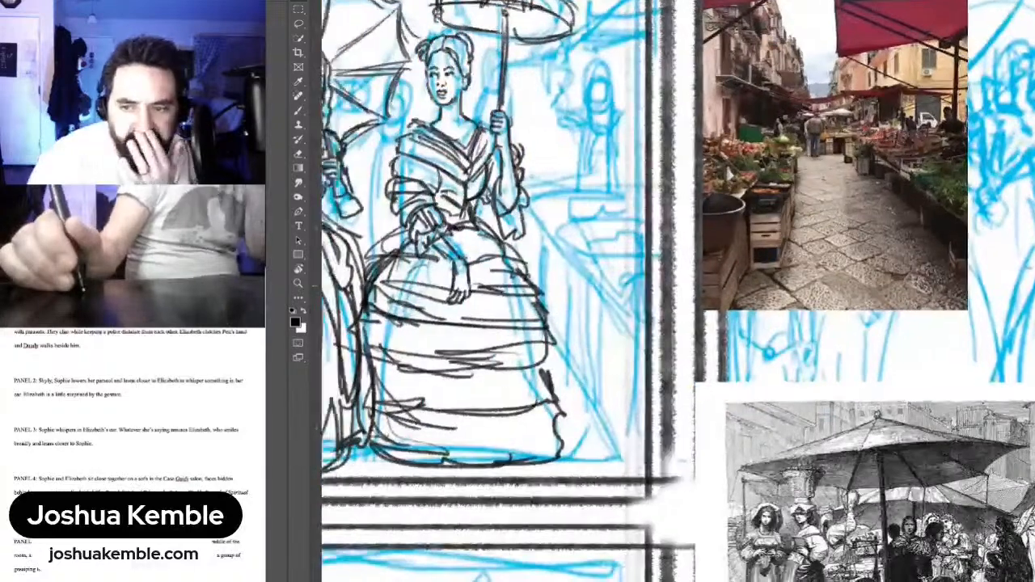
left_click_drag(647, 291, 740, 318)
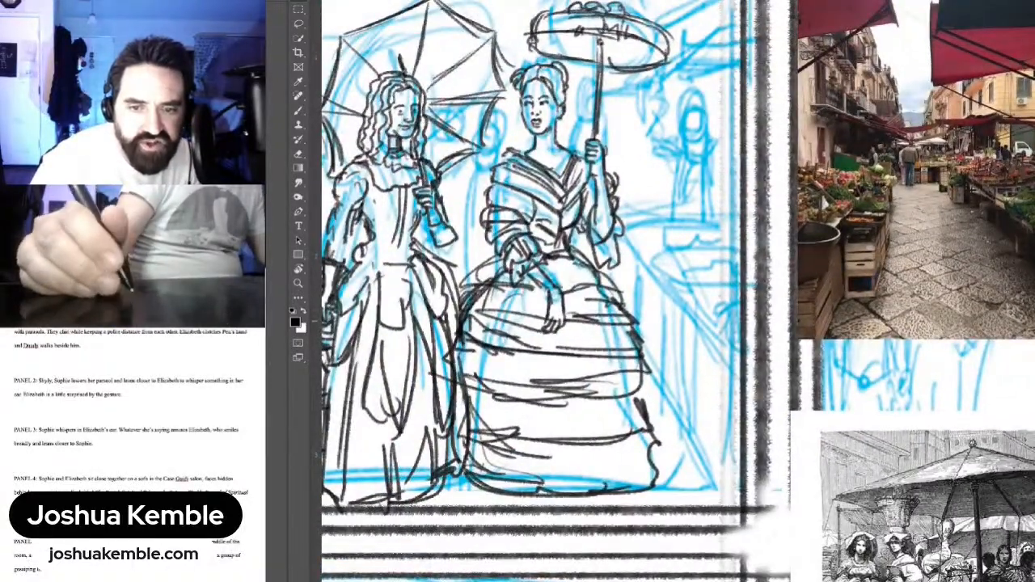
scroll(808, 323, "down", 3)
scroll(808, 324, "up", 1)
left_click_drag(760, 356, 600, 274)
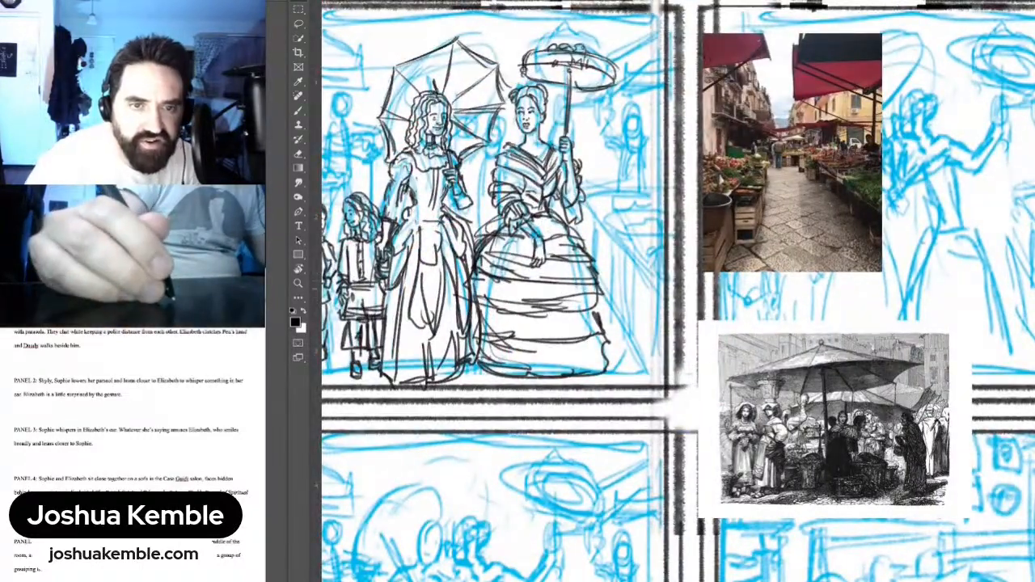
Step: With the Brush, draw the heaped produce and the near crates of the market stall along the first panel's right border
key("b")
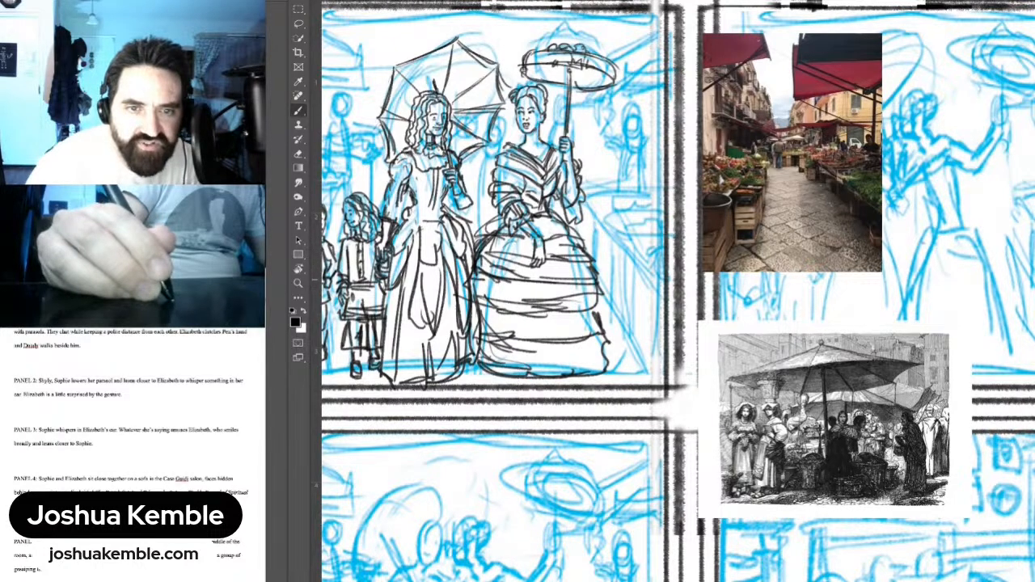
mouse_move(665, 276)
left_mouse_down()
mouse_move(625, 231)
mouse_move(649, 229)
mouse_move(649, 247)
mouse_move(665, 232)
left_mouse_up()
left_click_drag(649, 255, 665, 244)
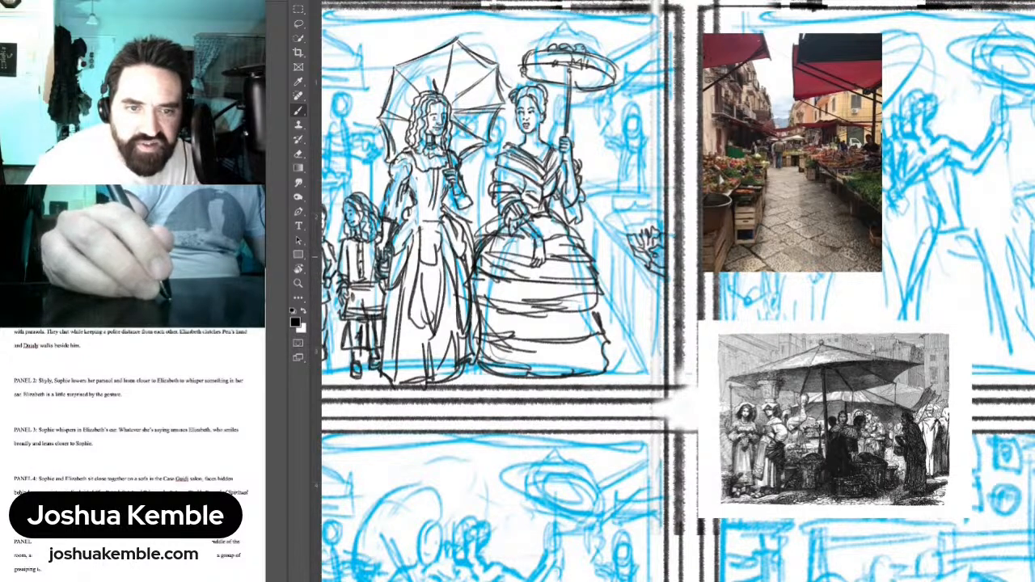
mouse_move(636, 256)
left_mouse_down()
mouse_move(637, 288)
mouse_move(648, 276)
mouse_move(670, 296)
mouse_move(665, 306)
mouse_move(640, 301)
mouse_move(643, 314)
mouse_move(668, 327)
mouse_move(663, 352)
mouse_move(649, 353)
mouse_move(662, 375)
mouse_move(668, 340)
left_mouse_up()
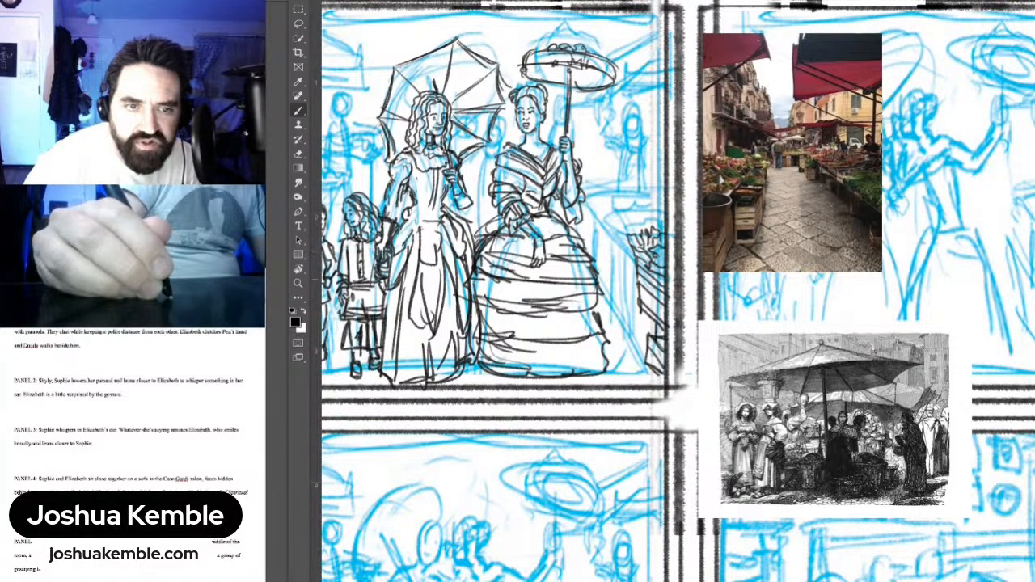
left_click_drag(625, 251, 631, 302)
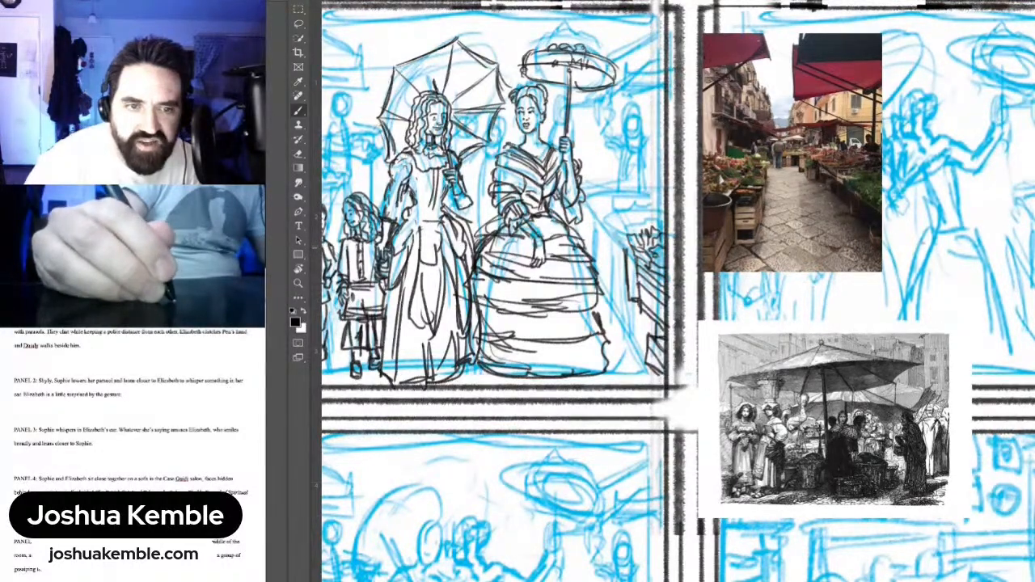
mouse_move(625, 248)
left_mouse_down()
mouse_move(599, 225)
mouse_move(626, 247)
mouse_move(647, 233)
mouse_move(605, 217)
mouse_move(623, 230)
mouse_move(640, 212)
left_mouse_up()
mouse_move(634, 216)
left_mouse_down()
mouse_move(667, 205)
mouse_move(622, 232)
mouse_move(642, 216)
mouse_move(664, 218)
mouse_move(660, 208)
left_mouse_up()
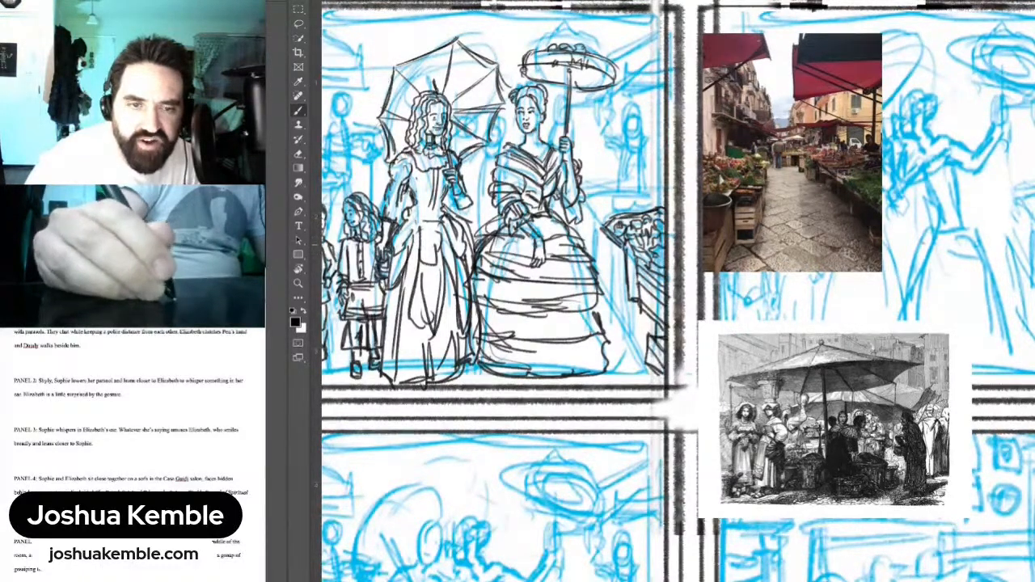
Step: Draw the stall's front posts and slats, and extend its receding edge back to the parasol lady's skirt
mouse_move(605, 233)
left_mouse_down()
mouse_move(602, 273)
mouse_move(602, 258)
mouse_move(629, 273)
mouse_move(603, 307)
left_mouse_up()
left_click_drag(600, 251, 610, 322)
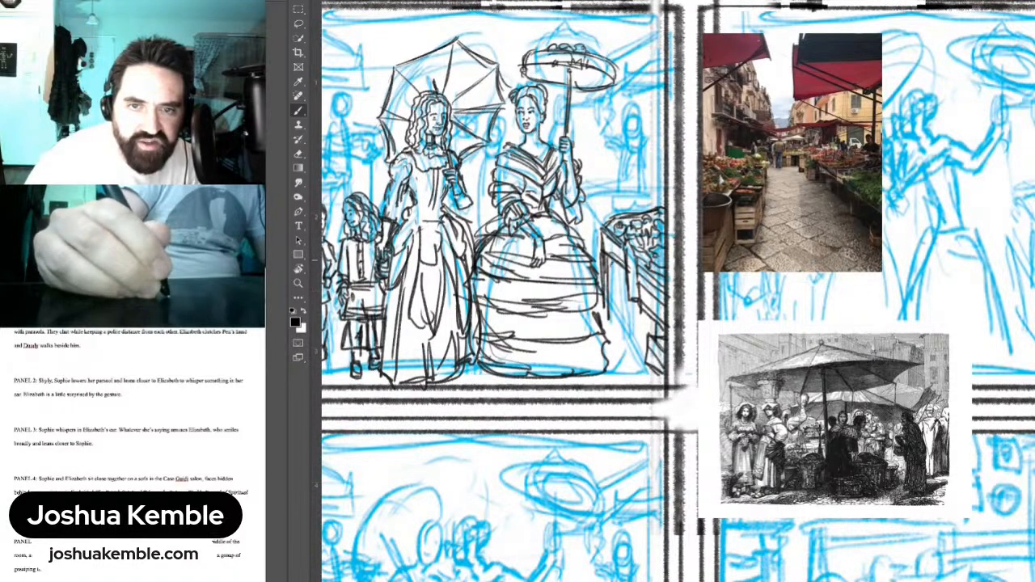
mouse_move(613, 260)
left_mouse_down()
mouse_move(608, 317)
mouse_move(630, 315)
mouse_move(632, 340)
left_mouse_up()
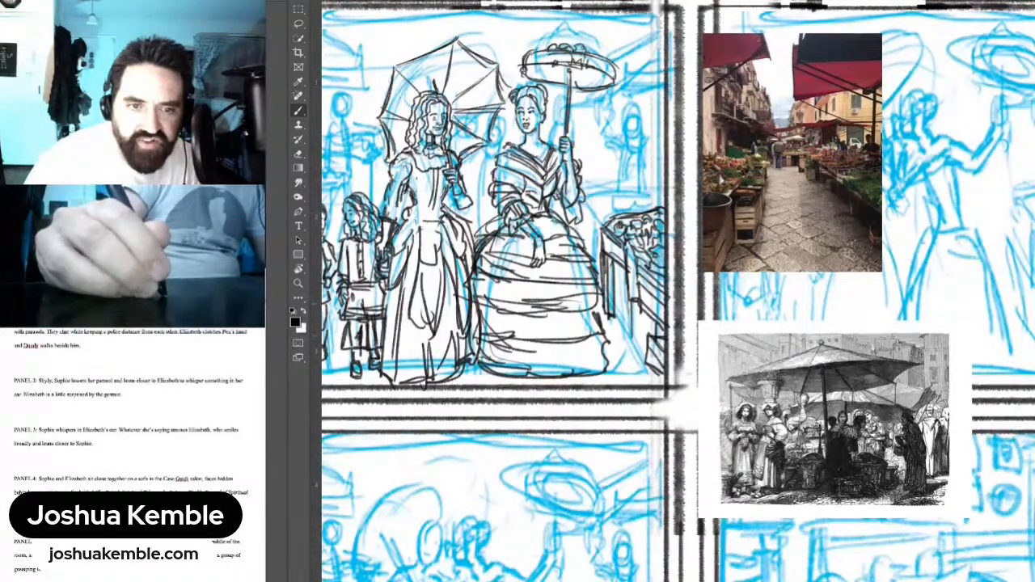
mouse_move(630, 300)
left_mouse_down()
mouse_move(632, 339)
mouse_move(649, 343)
left_mouse_up()
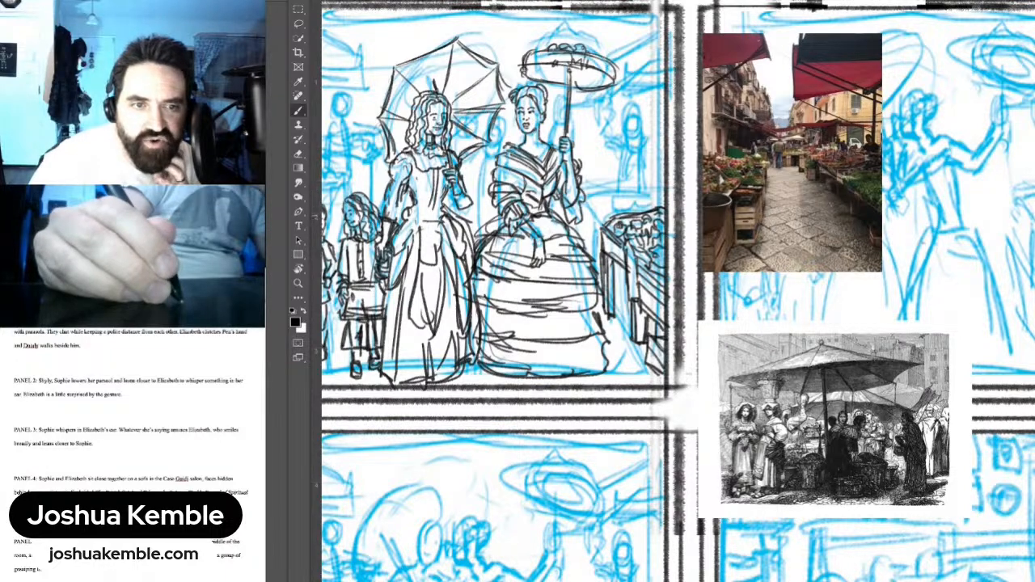
left_click_drag(583, 215, 600, 244)
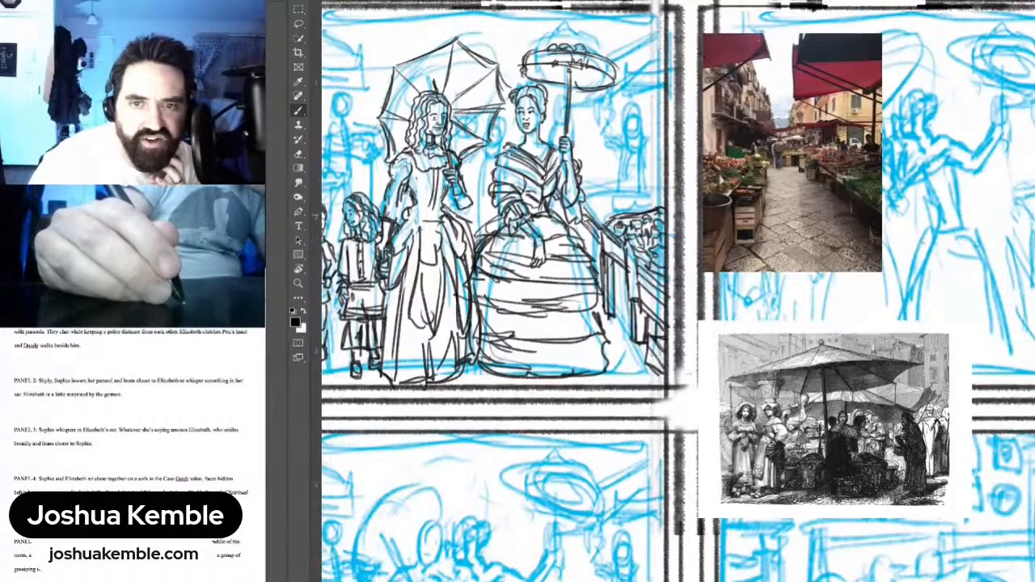
left_click_drag(586, 206, 604, 225)
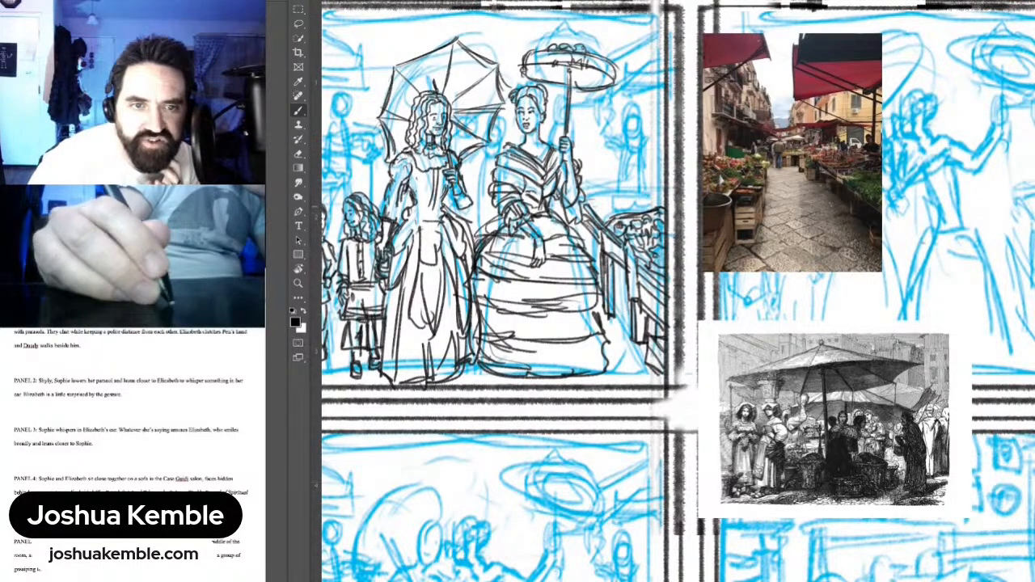
Step: Sketch a second row of produce along the back of the market stall
left_click_drag(594, 206, 660, 189)
left_click_drag(598, 212, 667, 195)
mouse_move(601, 203)
left_mouse_down()
mouse_move(611, 213)
mouse_move(656, 191)
mouse_move(639, 187)
mouse_move(663, 188)
mouse_move(610, 220)
left_mouse_up()
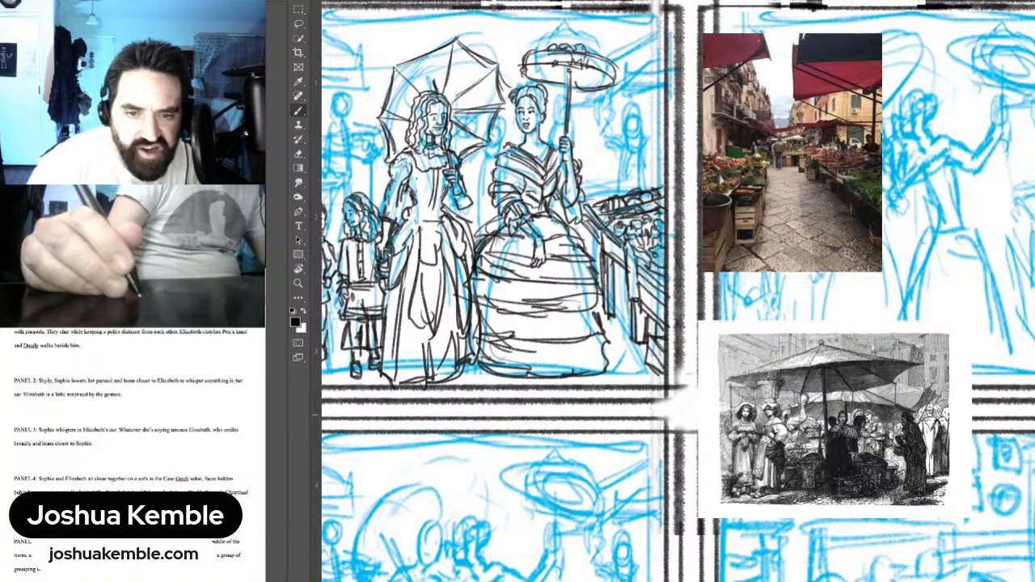
Step: Draw the head, hair and face of the vendor behind the stall over the blue figure
scroll(794, 416, "up", 5)
scroll(793, 421, "down", 5)
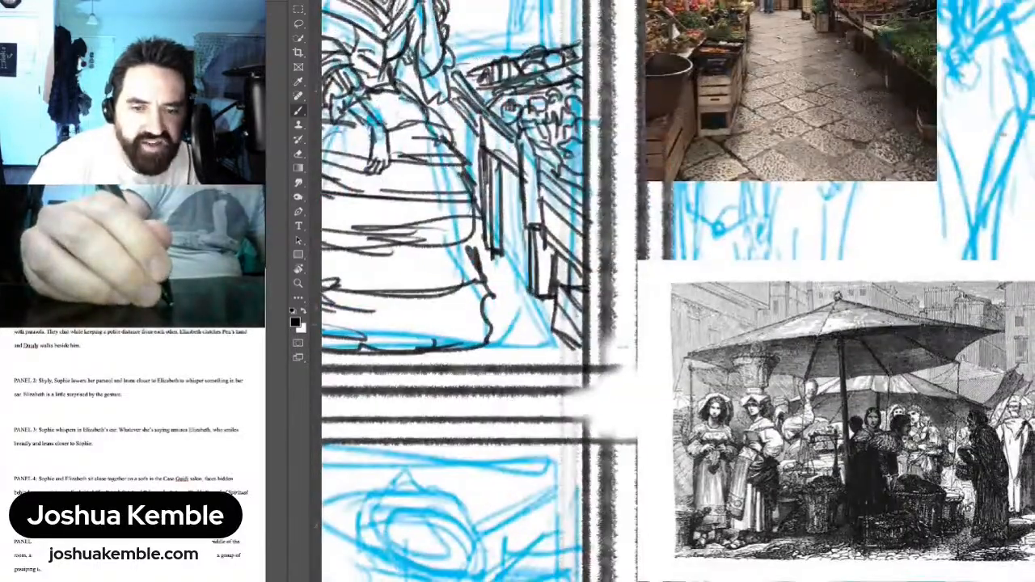
left_click_drag(728, 323, 783, 436)
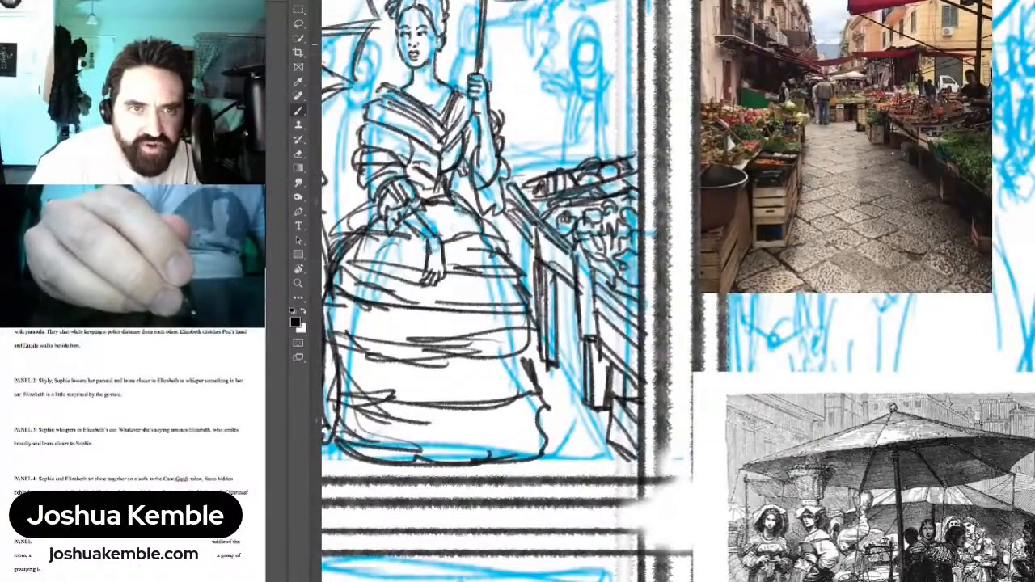
mouse_move(581, 44)
left_mouse_down()
mouse_move(602, 70)
mouse_move(594, 46)
mouse_move(607, 49)
mouse_move(613, 83)
left_mouse_up()
left_click_drag(583, 45, 577, 55)
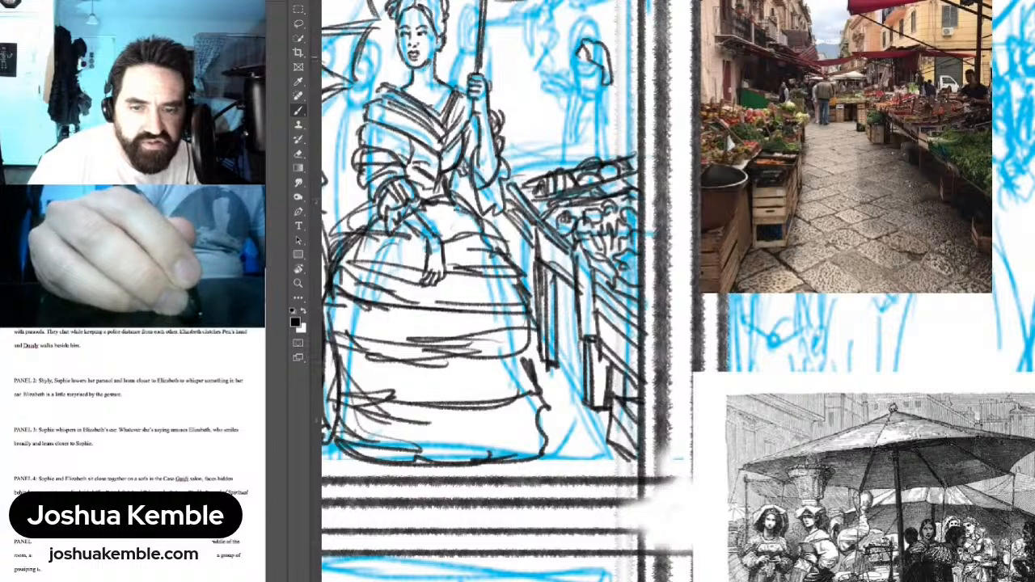
left_click_drag(575, 59, 573, 64)
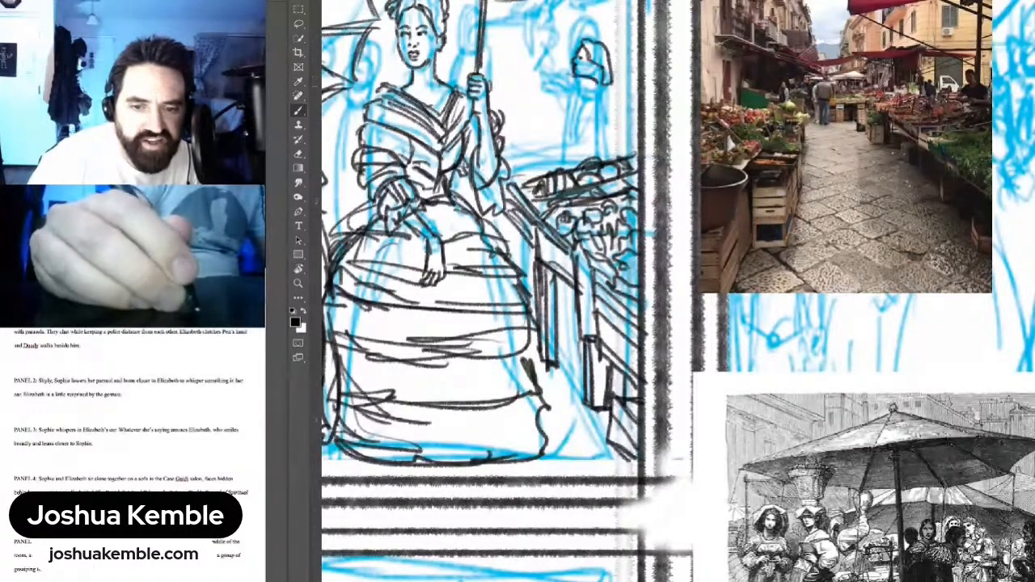
Step: Draw the vendor's torso, skirt and arms, with one hand raised toward the parasol
mouse_move(548, 88)
left_mouse_down()
mouse_move(588, 103)
mouse_move(586, 95)
mouse_move(575, 111)
mouse_move(594, 96)
mouse_move(595, 118)
mouse_move(550, 124)
mouse_move(544, 153)
left_mouse_up()
mouse_move(556, 118)
left_mouse_down()
mouse_move(530, 158)
mouse_move(541, 140)
left_mouse_up()
mouse_move(573, 124)
left_mouse_down()
mouse_move(565, 132)
mouse_move(595, 156)
mouse_move(581, 128)
left_mouse_up()
left_click_drag(594, 111, 531, 180)
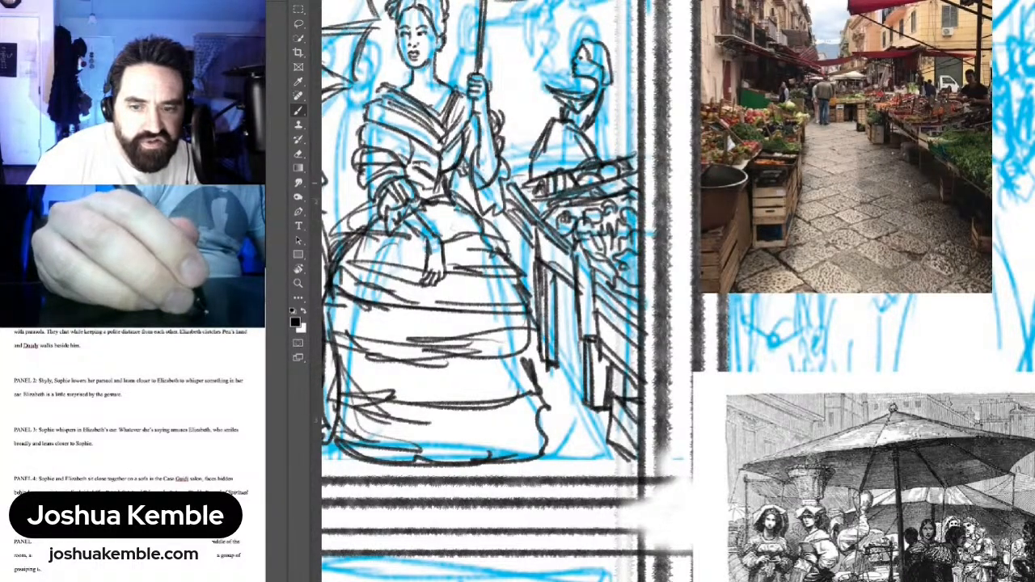
mouse_move(560, 132)
left_mouse_down()
mouse_move(555, 177)
mouse_move(567, 173)
left_mouse_up()
mouse_move(541, 55)
left_mouse_down()
mouse_move(544, 85)
mouse_move(530, 44)
mouse_move(555, 55)
mouse_move(564, 87)
mouse_move(601, 80)
mouse_move(645, 146)
left_mouse_up()
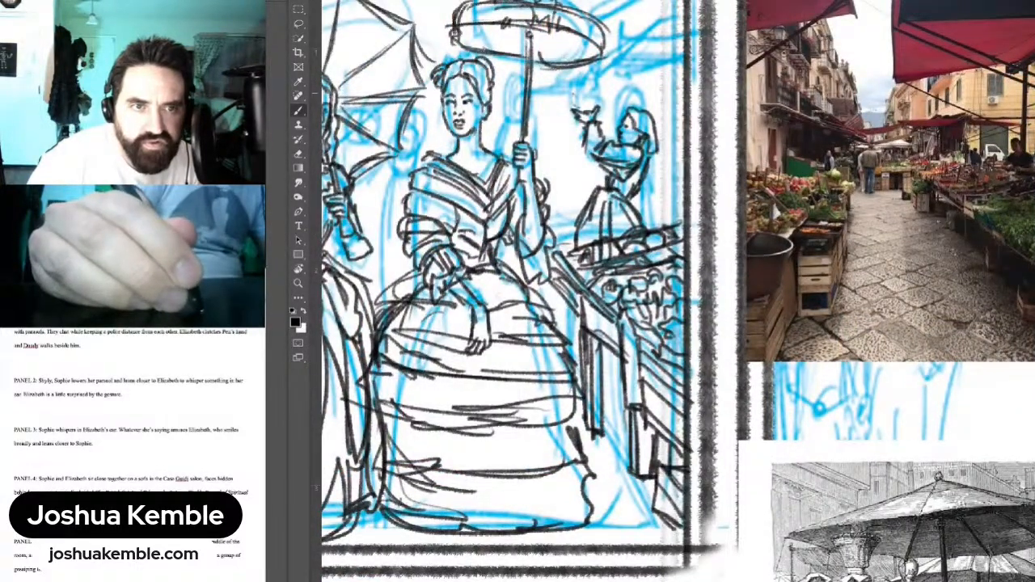
mouse_move(558, 93)
left_mouse_down()
mouse_move(582, 109)
mouse_move(555, 97)
mouse_move(566, 95)
left_mouse_up()
mouse_move(550, 87)
left_mouse_down()
mouse_move(588, 94)
mouse_move(597, 105)
mouse_move(584, 108)
mouse_move(577, 89)
mouse_move(595, 96)
mouse_move(610, 140)
mouse_move(591, 124)
mouse_move(587, 175)
left_mouse_up()
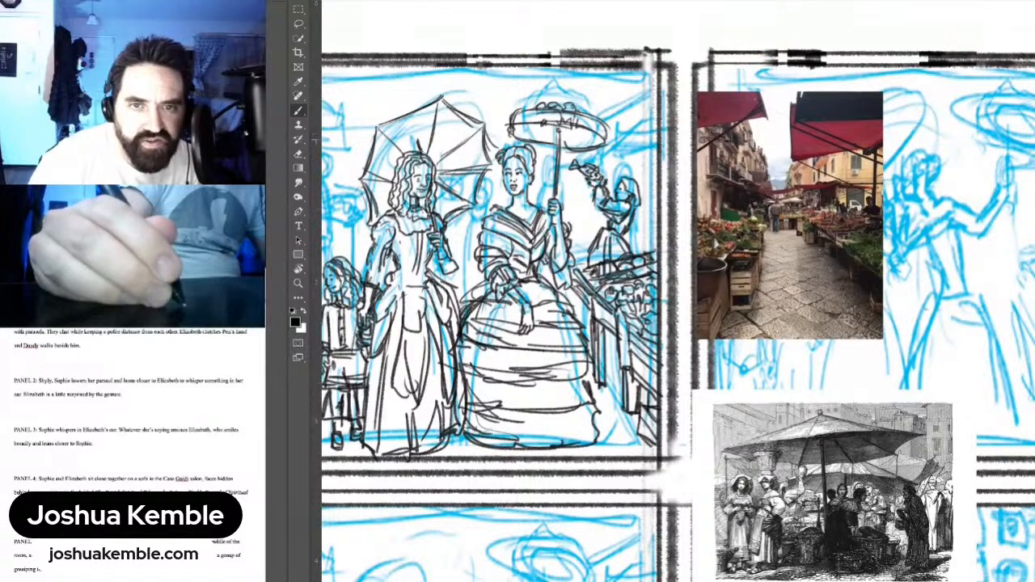
Step: Draw the stall awnings as converging perspective lines above and behind the vendor, up to the panel's right border
left_click_drag(610, 151, 651, 117)
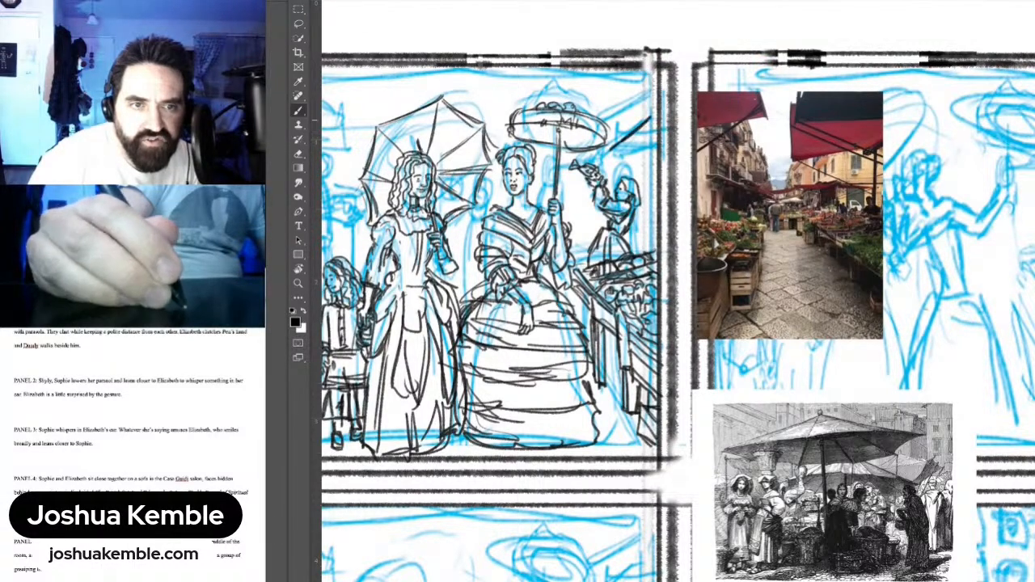
mouse_move(597, 158)
left_mouse_down()
mouse_move(620, 140)
mouse_move(601, 113)
mouse_move(647, 78)
left_mouse_up()
mouse_move(605, 116)
left_mouse_down()
mouse_move(654, 70)
mouse_move(646, 81)
left_mouse_up()
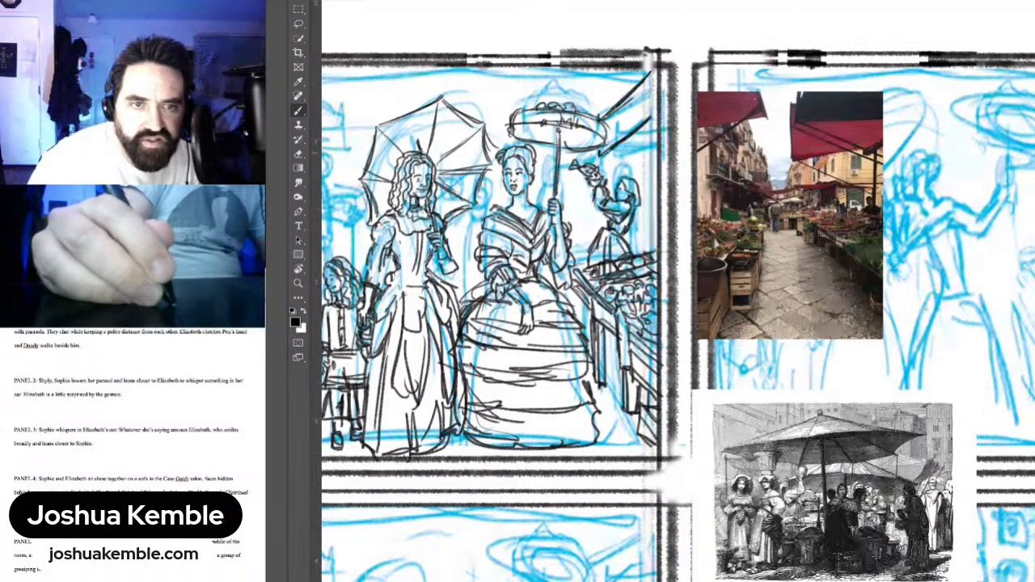
left_click_drag(600, 157, 631, 140)
mouse_move(610, 152)
left_mouse_down()
mouse_move(652, 124)
mouse_move(636, 166)
mouse_move(652, 178)
left_mouse_up()
mouse_move(607, 152)
left_mouse_down()
mouse_move(659, 184)
mouse_move(631, 162)
mouse_move(659, 180)
mouse_move(659, 153)
mouse_move(628, 153)
mouse_move(659, 153)
mouse_move(656, 142)
left_mouse_up()
Step: Hide the blue layout layer to check the black line work, and show it again
scroll(661, 150, "down", 5)
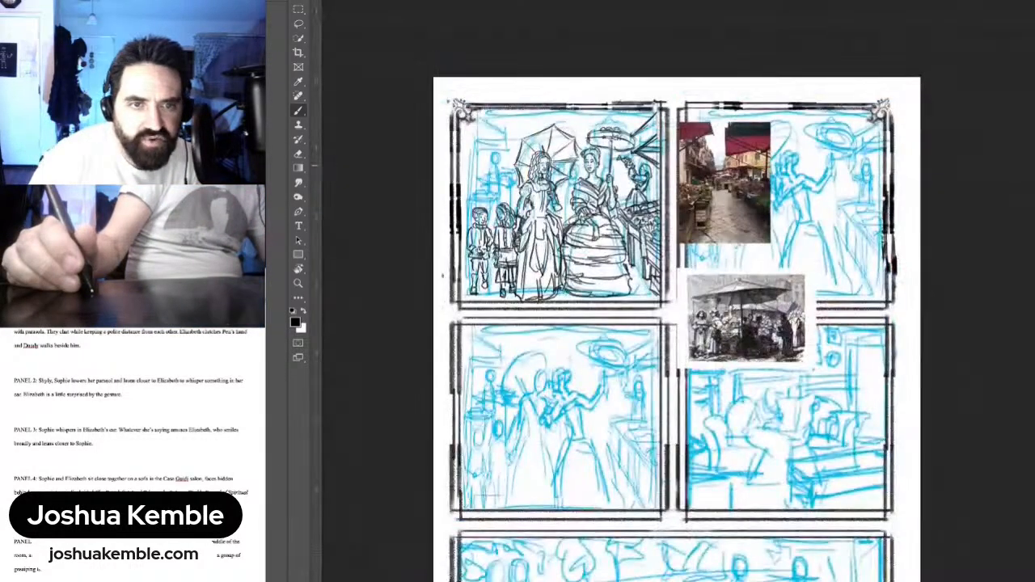
scroll(662, 150, "up", 1)
key("ctrl+comma")
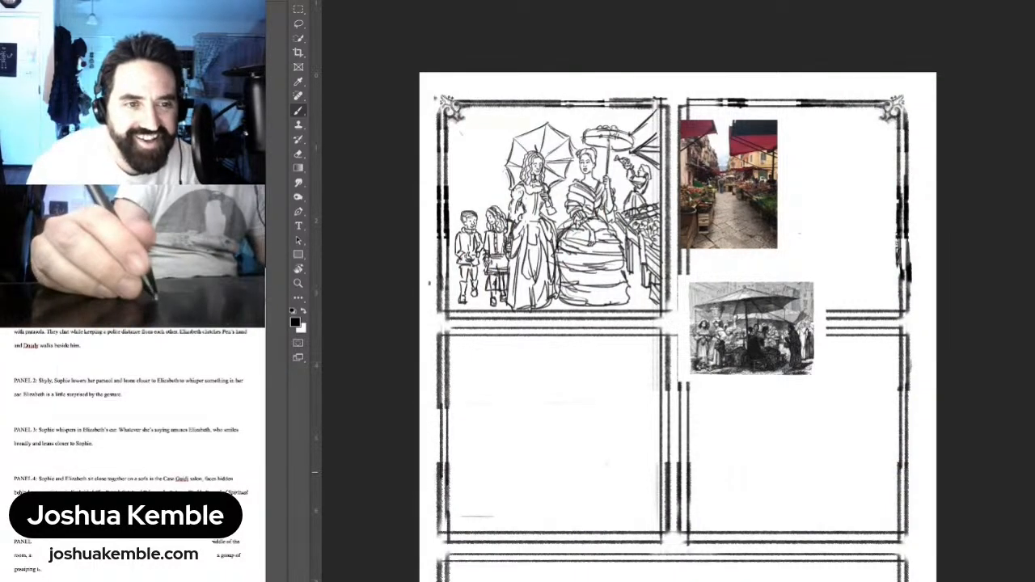
key("ctrl+comma")
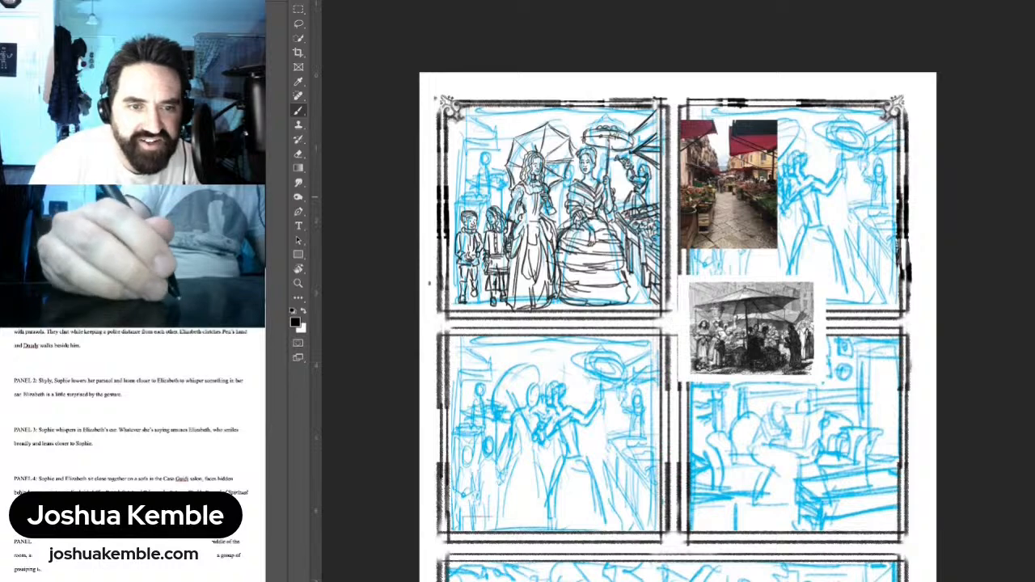
Step: Add lines around the vendor and sketch stacked market goods between her and the parasol lady
left_click_drag(592, 135, 641, 141)
left_click_drag(635, 170, 582, 200)
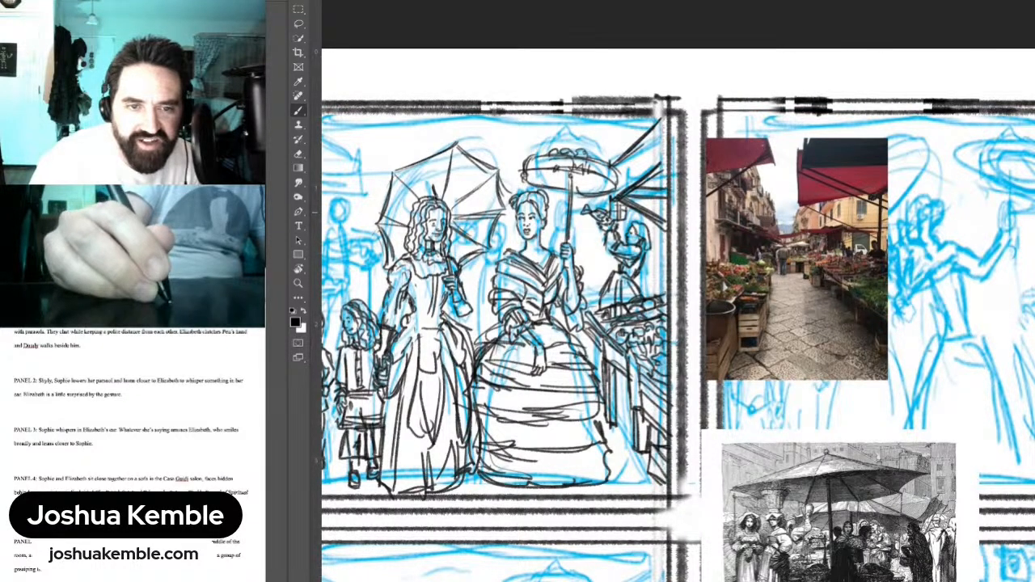
left_click_drag(619, 224, 661, 231)
left_click_drag(651, 270, 669, 281)
mouse_move(588, 298)
left_mouse_down()
mouse_move(608, 279)
mouse_move(651, 271)
mouse_move(652, 281)
left_mouse_up()
mouse_move(588, 287)
left_mouse_down()
mouse_move(600, 282)
mouse_move(594, 268)
mouse_move(605, 267)
left_mouse_up()
mouse_move(587, 270)
left_mouse_down()
mouse_move(650, 267)
mouse_move(595, 272)
mouse_move(592, 255)
mouse_move(611, 259)
mouse_move(602, 253)
left_mouse_up()
mouse_move(566, 259)
left_mouse_down()
mouse_move(589, 256)
mouse_move(602, 231)
mouse_move(627, 229)
mouse_move(598, 222)
mouse_move(600, 254)
left_mouse_up()
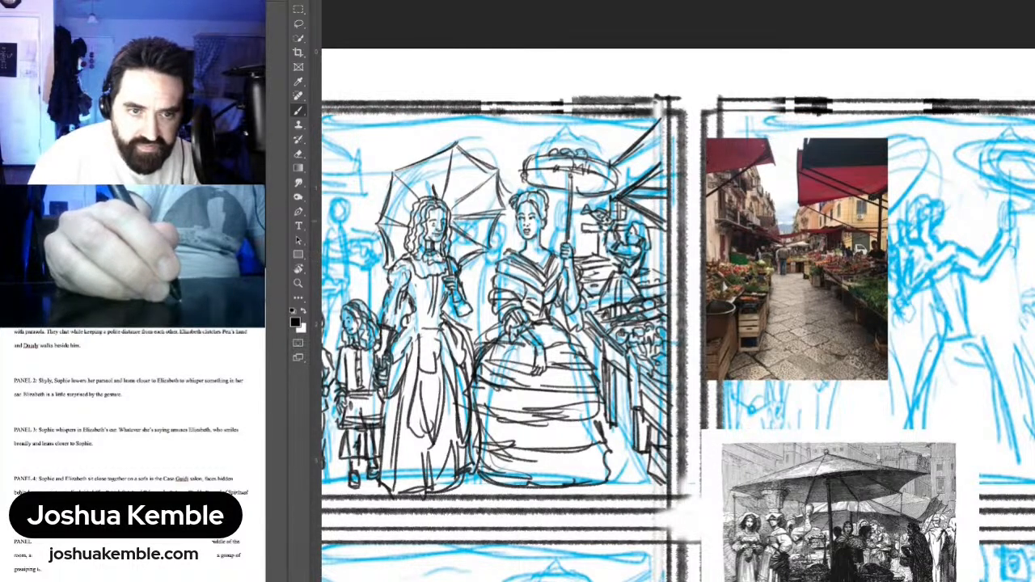
Step: Sketch the distant stall awnings and posts behind the parasol handle, continuing up to the lady's face
mouse_move(596, 199)
left_mouse_down()
mouse_move(593, 253)
mouse_move(581, 232)
mouse_move(564, 232)
left_mouse_up()
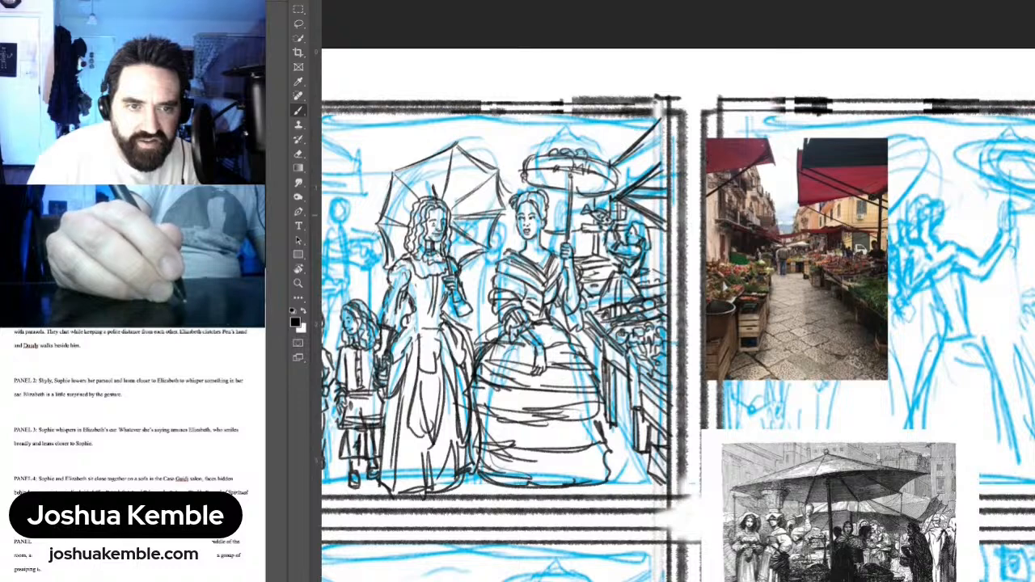
mouse_move(583, 207)
left_mouse_down()
mouse_move(582, 225)
mouse_move(572, 221)
mouse_move(580, 229)
mouse_move(563, 232)
left_mouse_up()
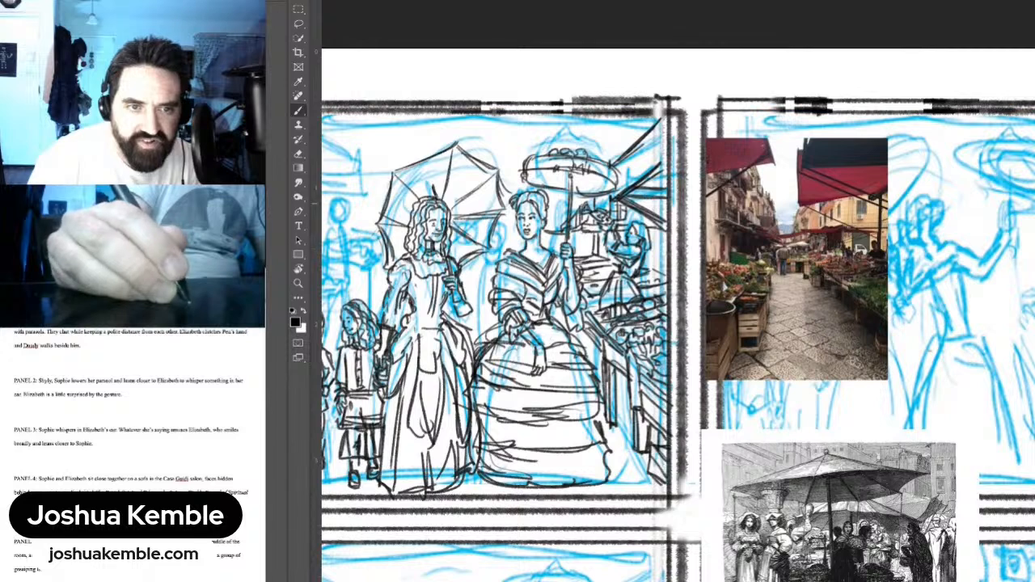
mouse_move(581, 201)
left_mouse_down()
mouse_move(573, 208)
mouse_move(559, 199)
mouse_move(561, 208)
left_mouse_up()
mouse_move(567, 190)
left_mouse_down()
mouse_move(579, 259)
mouse_move(588, 258)
mouse_move(576, 255)
mouse_move(620, 253)
left_mouse_up()
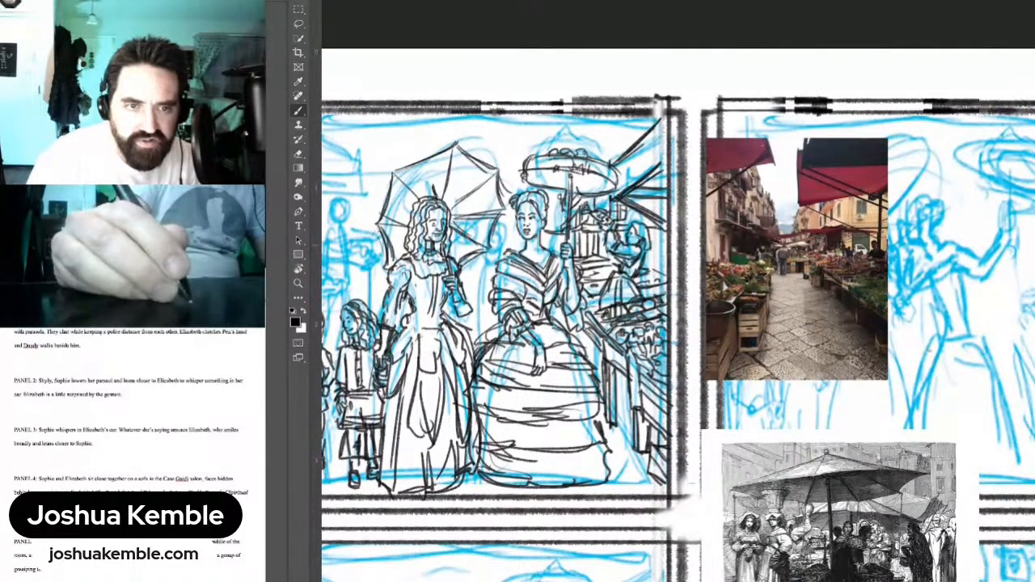
mouse_move(545, 245)
left_mouse_down()
mouse_move(559, 248)
mouse_move(542, 236)
mouse_move(552, 245)
left_mouse_up()
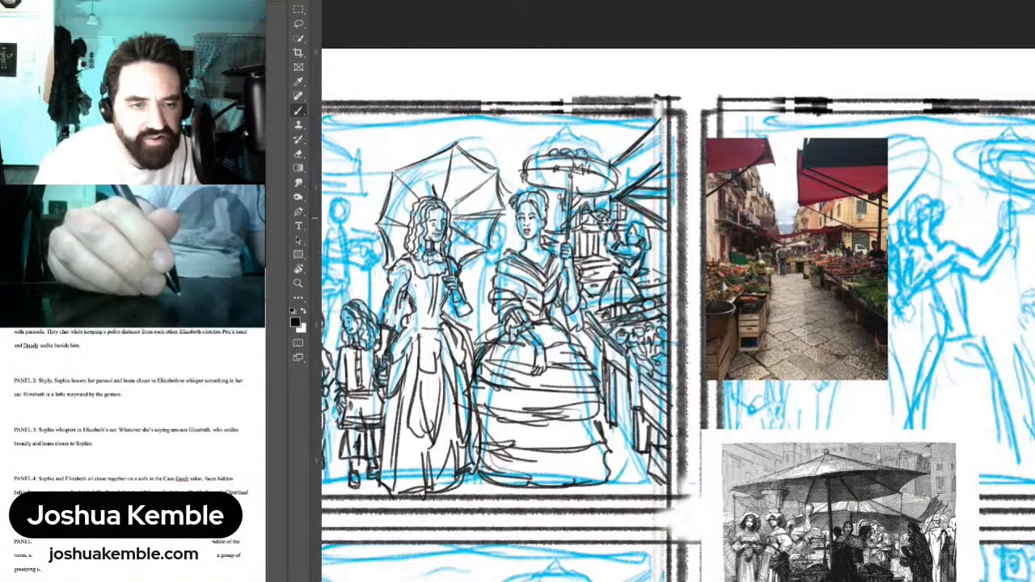
left_click_drag(552, 219, 559, 229)
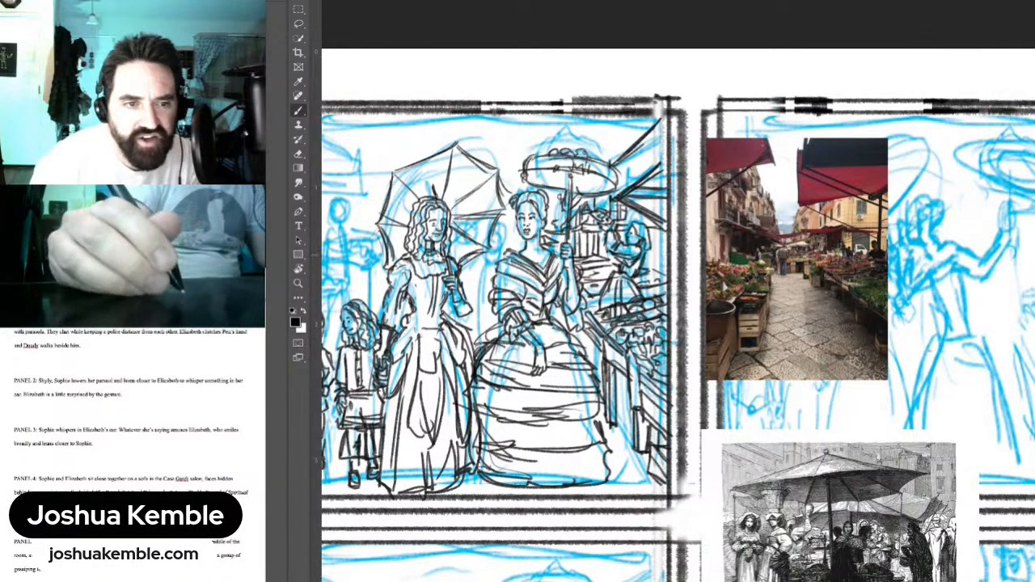
Step: Sketch the head and upper body of a street vendor in the background above the two children
left_click_drag(558, 308, 702, 298)
left_click_drag(562, 232, 541, 232)
left_click_drag(567, 307, 568, 303)
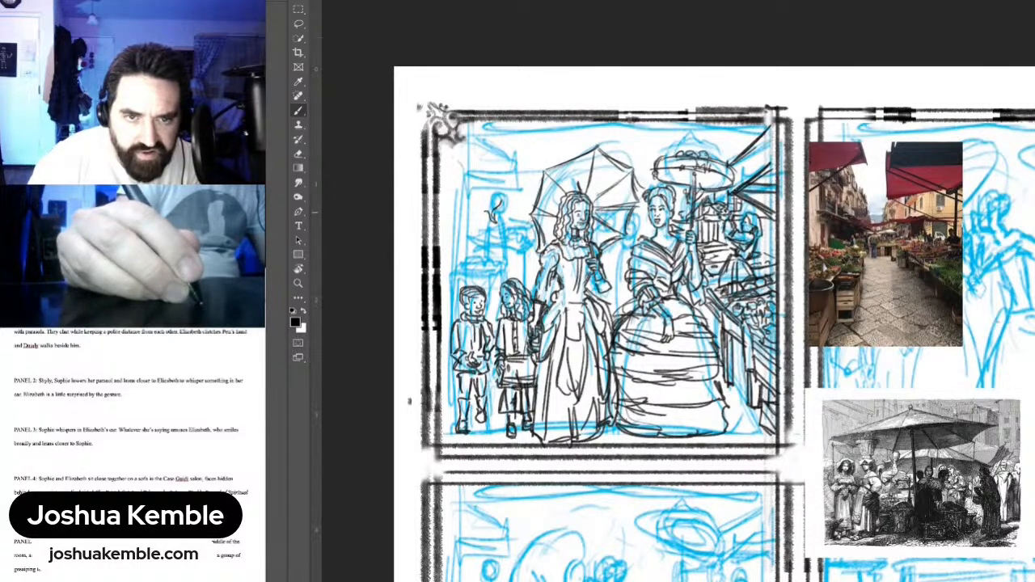
left_click_drag(485, 195, 502, 203)
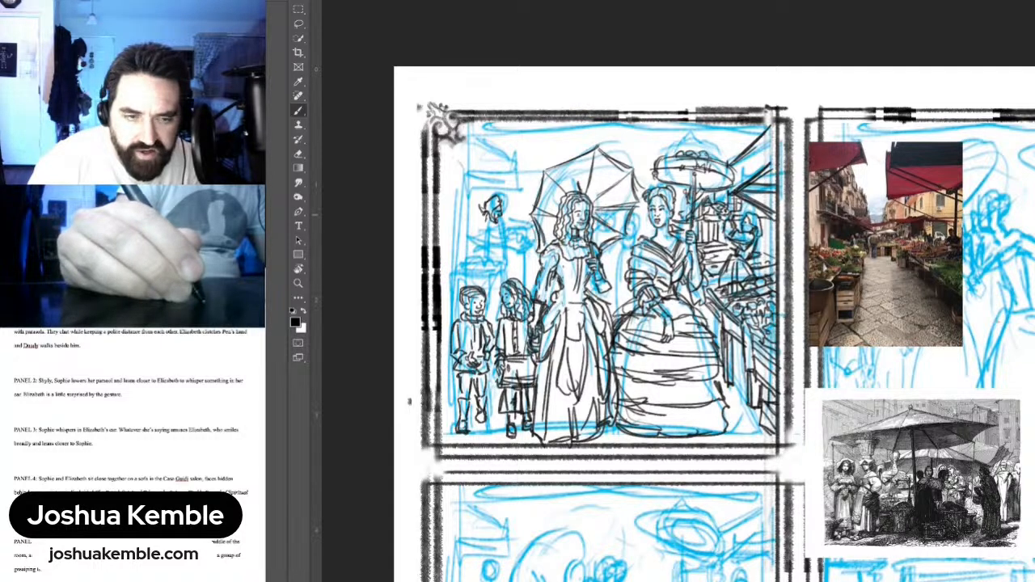
mouse_move(487, 219)
left_mouse_down()
mouse_move(466, 231)
mouse_move(484, 230)
mouse_move(489, 215)
mouse_move(492, 237)
mouse_move(494, 226)
mouse_move(470, 241)
mouse_move(472, 257)
mouse_move(480, 252)
mouse_move(485, 272)
mouse_move(490, 252)
mouse_move(499, 269)
left_mouse_up()
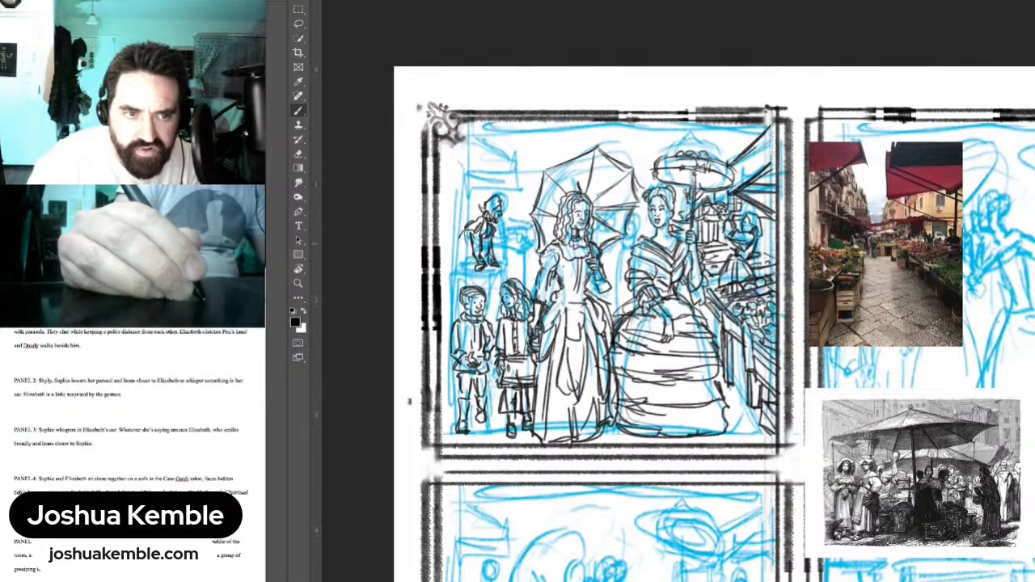
Step: Draw the vendor's bent back and the round table he leans over, extending the lines toward the panel's left border
left_click_drag(465, 231, 455, 254)
left_click_drag(460, 246, 450, 268)
mouse_move(459, 248)
left_mouse_down()
mouse_move(451, 261)
mouse_move(464, 272)
mouse_move(505, 276)
mouse_move(518, 267)
mouse_move(525, 284)
left_mouse_up()
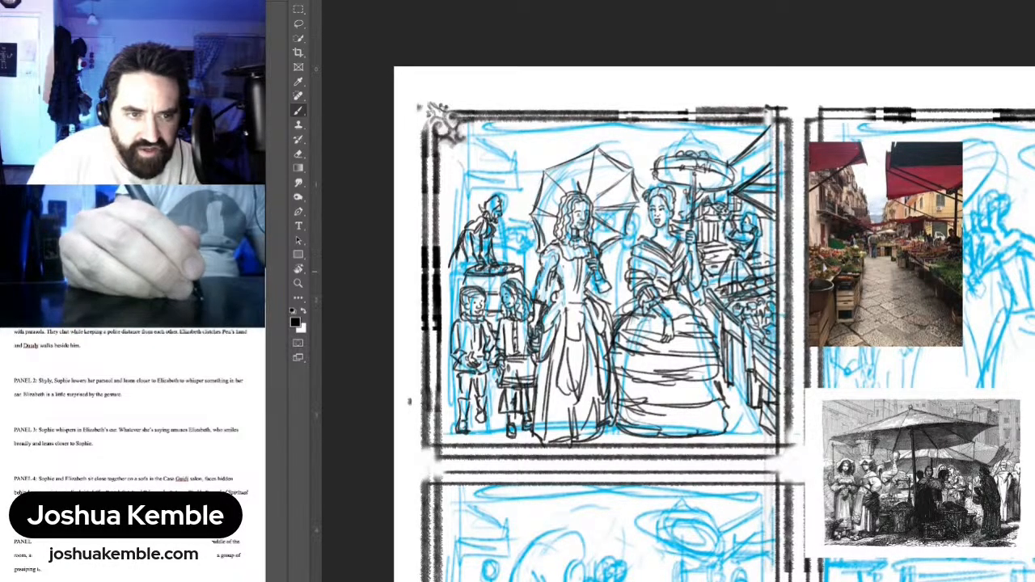
mouse_move(450, 267)
left_mouse_down()
mouse_move(465, 259)
mouse_move(439, 354)
mouse_move(453, 338)
left_mouse_up()
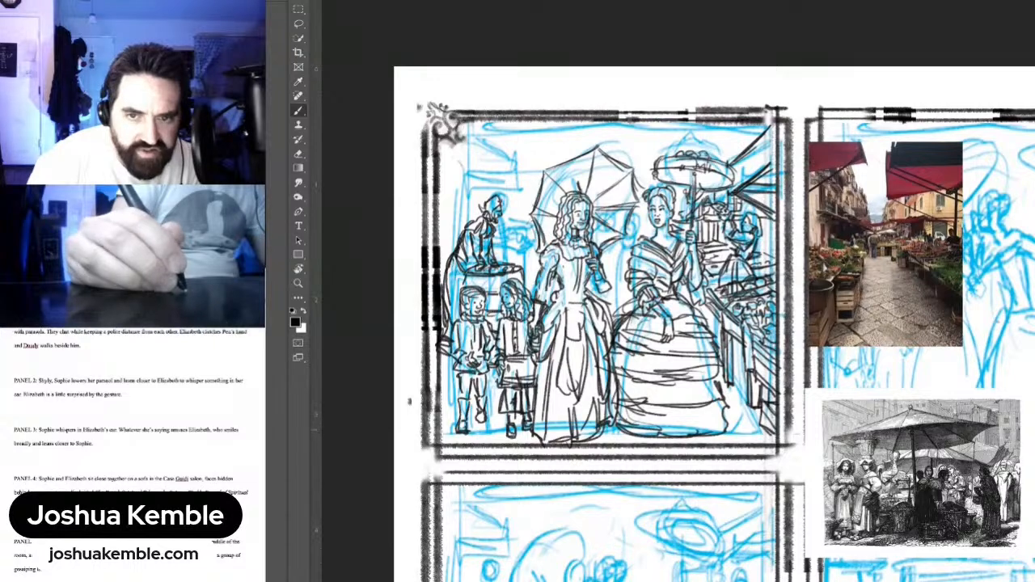
Step: Add rough ground lines around the children's feet, under both ladies' skirts and at the base of the market stall
left_click_drag(436, 432, 489, 428)
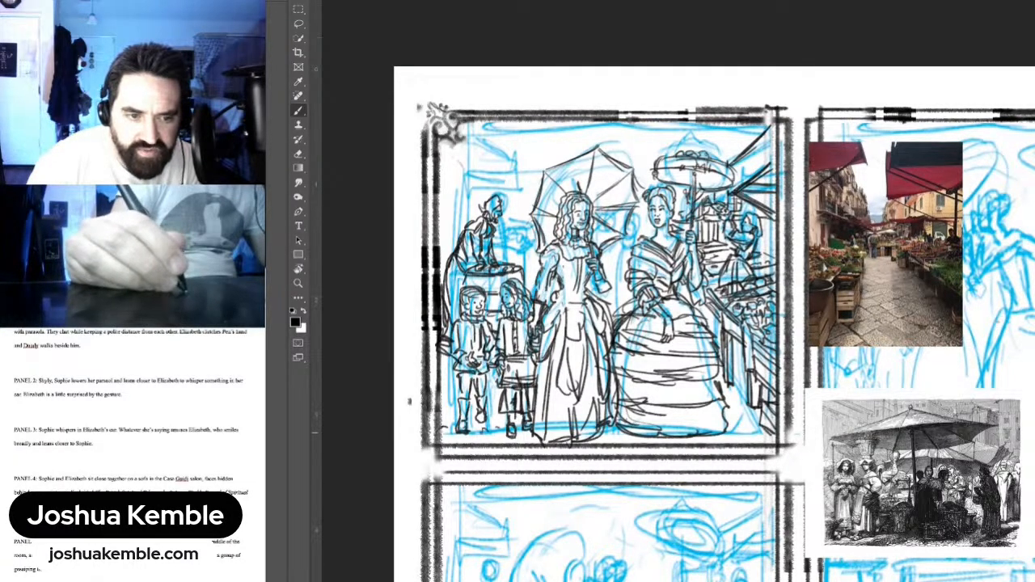
mouse_move(447, 431)
left_mouse_down()
mouse_move(499, 429)
mouse_move(511, 443)
left_mouse_up()
mouse_move(491, 409)
left_mouse_down()
mouse_move(499, 416)
mouse_move(491, 399)
left_mouse_up()
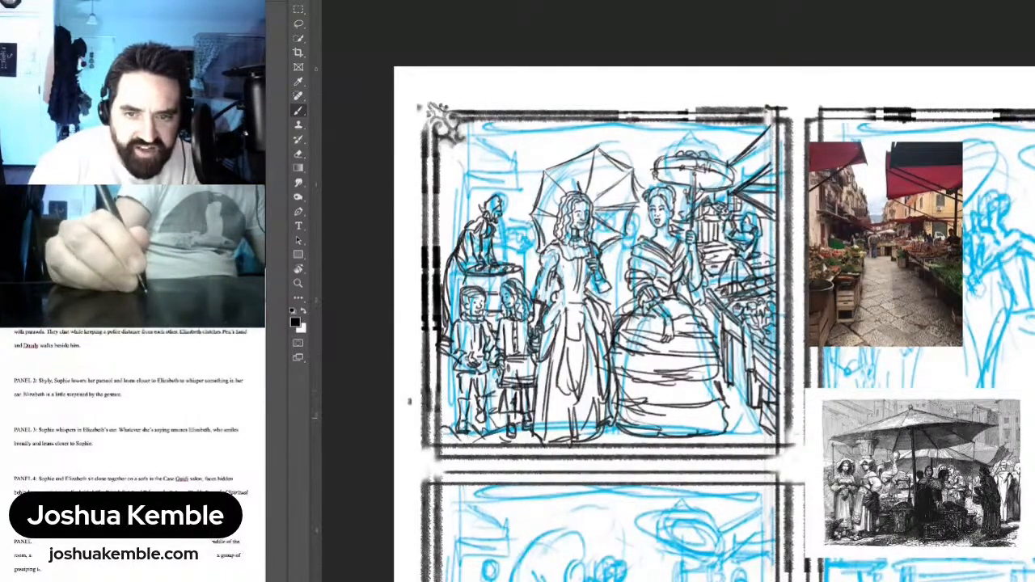
left_click_drag(600, 440, 617, 432)
mouse_move(727, 436)
left_mouse_down()
mouse_move(753, 433)
mouse_move(741, 418)
mouse_move(769, 421)
left_mouse_up()
mouse_move(749, 426)
left_mouse_down()
mouse_move(758, 415)
mouse_move(743, 407)
mouse_move(743, 391)
left_mouse_up()
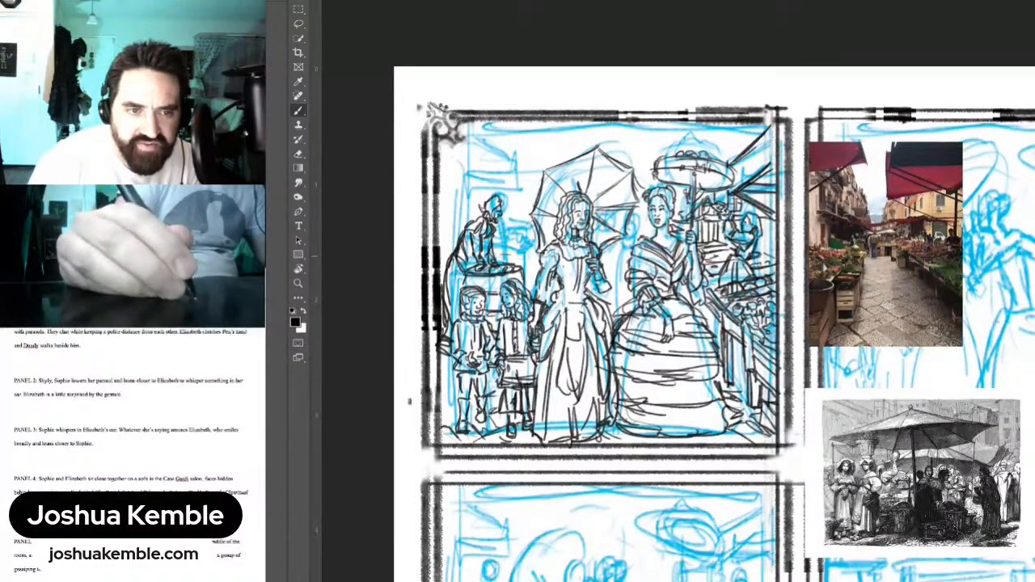
Step: Sketch goods beside the vendor's table and draw slanted awning lines above him to the panel's left border
mouse_move(499, 256)
left_mouse_down()
mouse_move(536, 248)
mouse_move(512, 255)
mouse_move(533, 248)
mouse_move(510, 241)
mouse_move(538, 243)
mouse_move(520, 281)
mouse_move(527, 289)
left_mouse_up()
left_click_drag(539, 253, 526, 288)
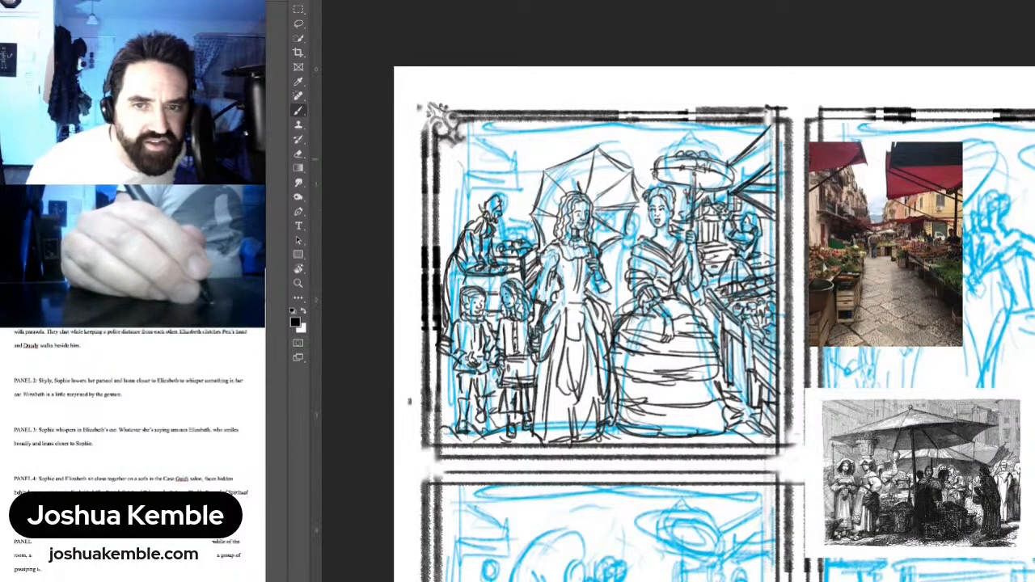
left_click_drag(512, 154, 440, 176)
mouse_move(498, 121)
left_mouse_down()
mouse_move(519, 154)
mouse_move(425, 243)
mouse_move(438, 237)
left_mouse_up()
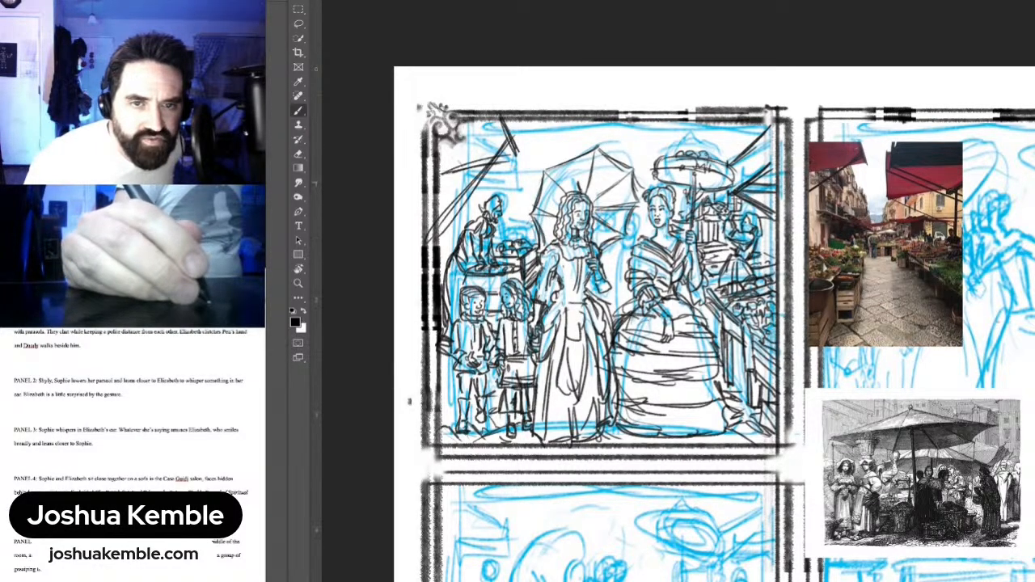
left_click_drag(501, 157, 437, 228)
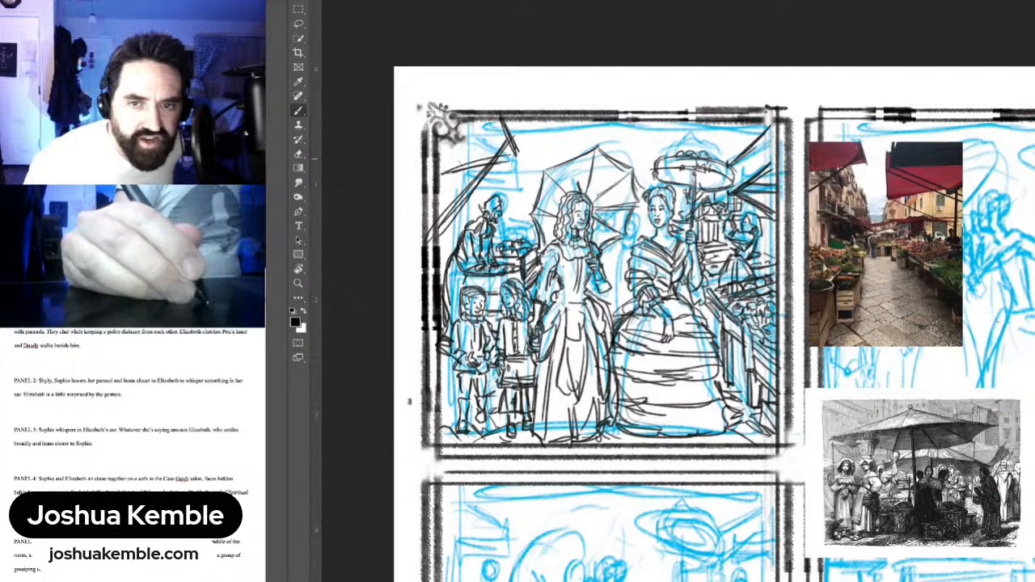
Step: Draw a railed balcony under the slanted roof lines above the vendor
mouse_move(464, 169)
left_mouse_down()
mouse_move(464, 184)
mouse_move(500, 179)
mouse_move(515, 193)
mouse_move(476, 190)
mouse_move(520, 199)
left_mouse_up()
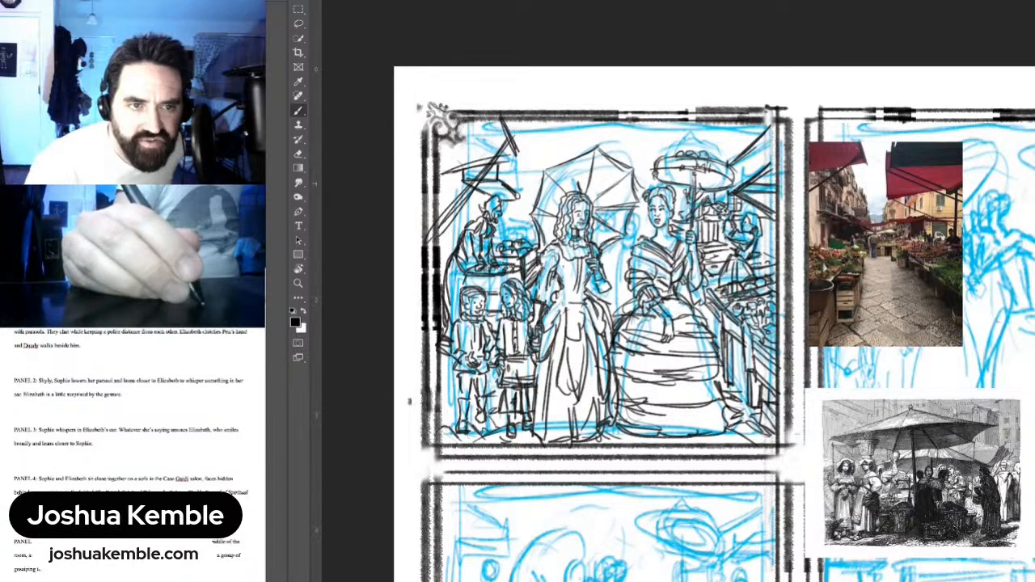
mouse_move(470, 176)
left_mouse_down()
mouse_move(496, 173)
mouse_move(522, 195)
left_mouse_up()
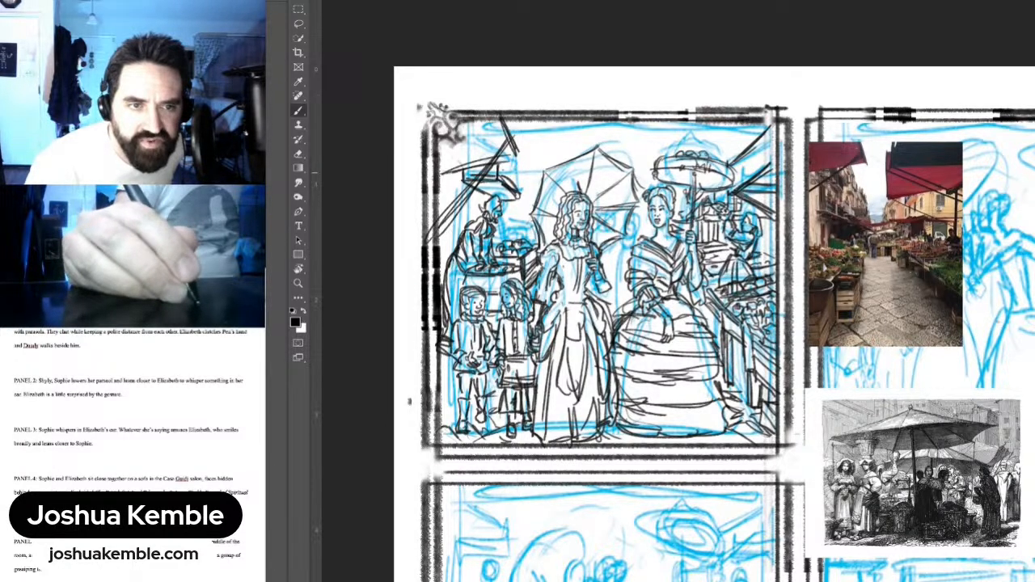
left_click_drag(503, 161, 516, 184)
mouse_move(517, 167)
left_mouse_down()
mouse_move(520, 190)
mouse_move(514, 170)
left_mouse_up()
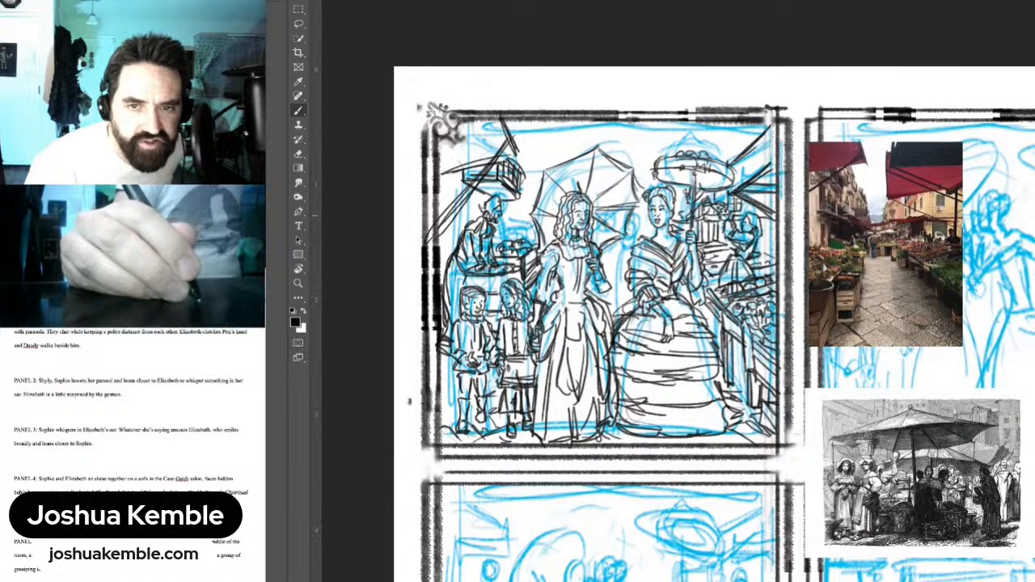
Step: Add lines behind the vendor and sketch the narrow building and small background details between him and the open parasol
left_click_drag(468, 204, 466, 225)
mouse_move(463, 204)
left_mouse_down()
mouse_move(478, 198)
mouse_move(476, 219)
mouse_move(498, 235)
left_mouse_up()
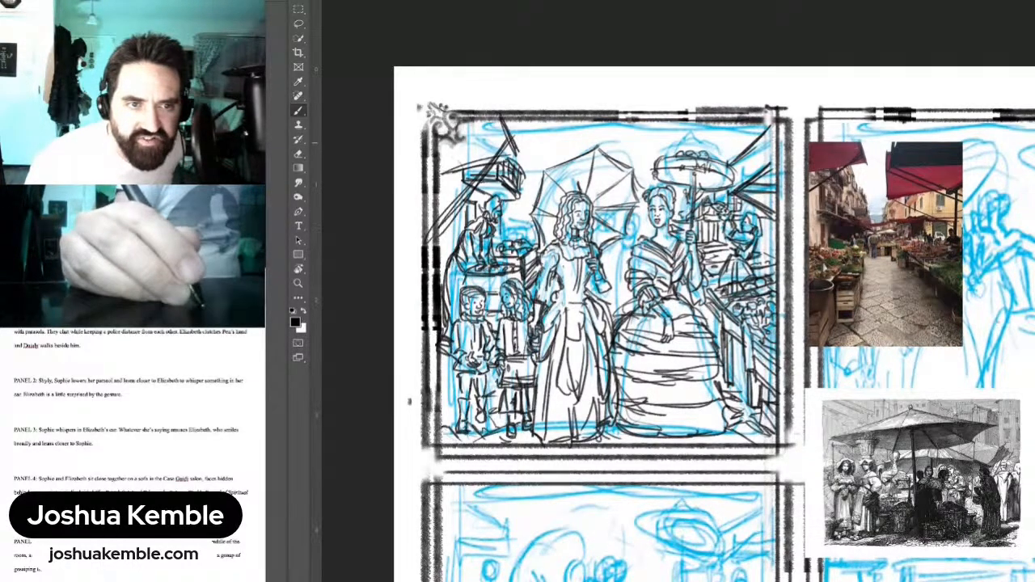
mouse_move(506, 147)
left_mouse_down()
mouse_move(520, 157)
mouse_move(516, 130)
mouse_move(531, 150)
mouse_move(531, 190)
left_mouse_up()
left_click_drag(525, 146, 529, 230)
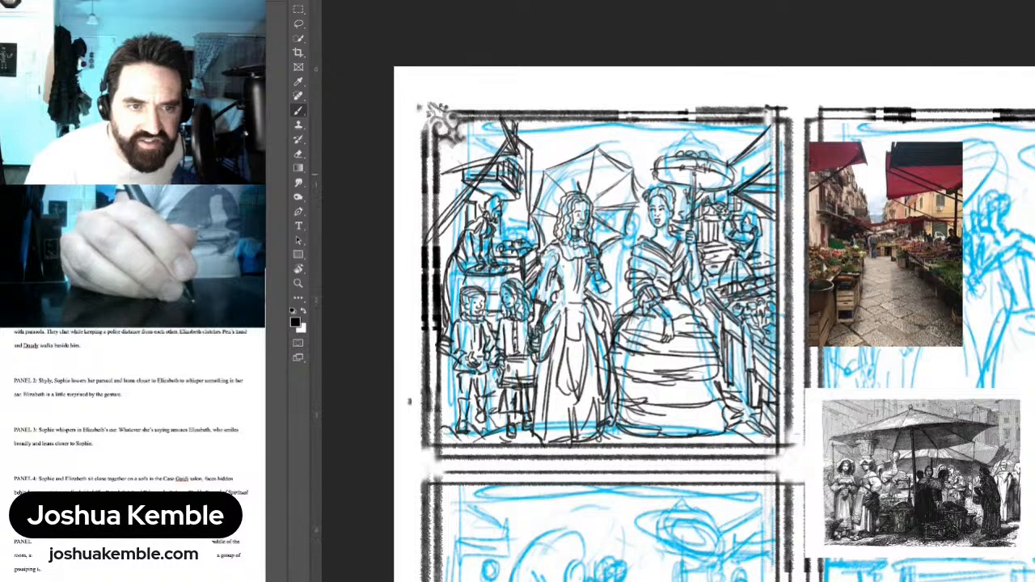
mouse_move(530, 173)
left_mouse_down()
mouse_move(527, 236)
mouse_move(526, 213)
left_mouse_up()
mouse_move(513, 205)
left_mouse_down()
mouse_move(537, 209)
mouse_move(509, 235)
mouse_move(529, 241)
left_mouse_up()
mouse_move(536, 233)
left_mouse_down()
mouse_move(534, 244)
mouse_move(532, 234)
left_mouse_up()
mouse_move(542, 154)
left_mouse_down()
mouse_move(545, 168)
mouse_move(528, 181)
mouse_move(534, 199)
left_mouse_up()
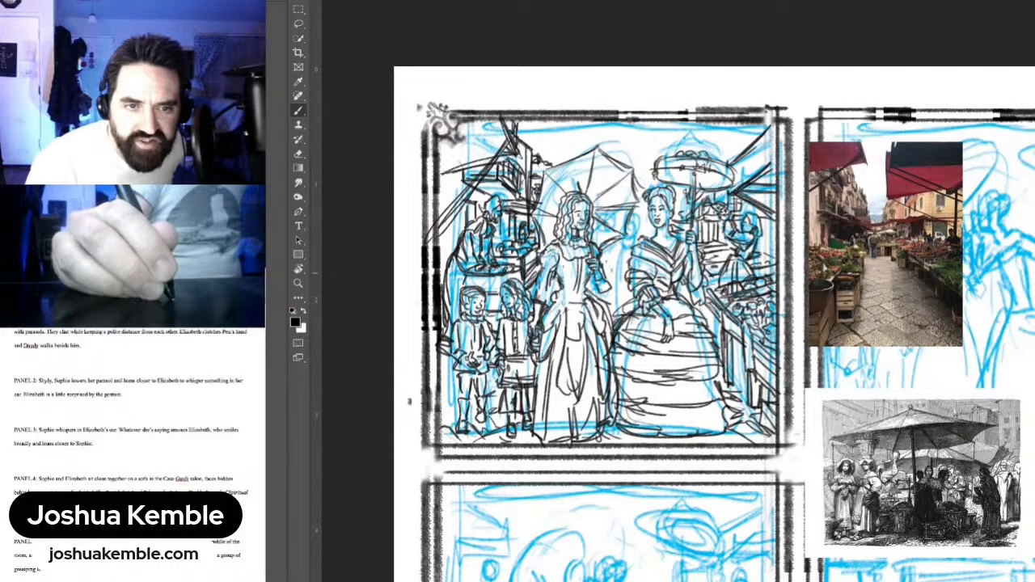
Step: Sketch small background figures between the two ladies, refine the second lady's hair, and add lines beside the first lady's raised hand
mouse_move(619, 252)
left_mouse_down()
mouse_move(618, 267)
mouse_move(637, 225)
mouse_move(635, 242)
left_mouse_up()
mouse_move(653, 221)
left_mouse_down()
mouse_move(648, 238)
mouse_move(632, 216)
mouse_move(622, 238)
left_mouse_up()
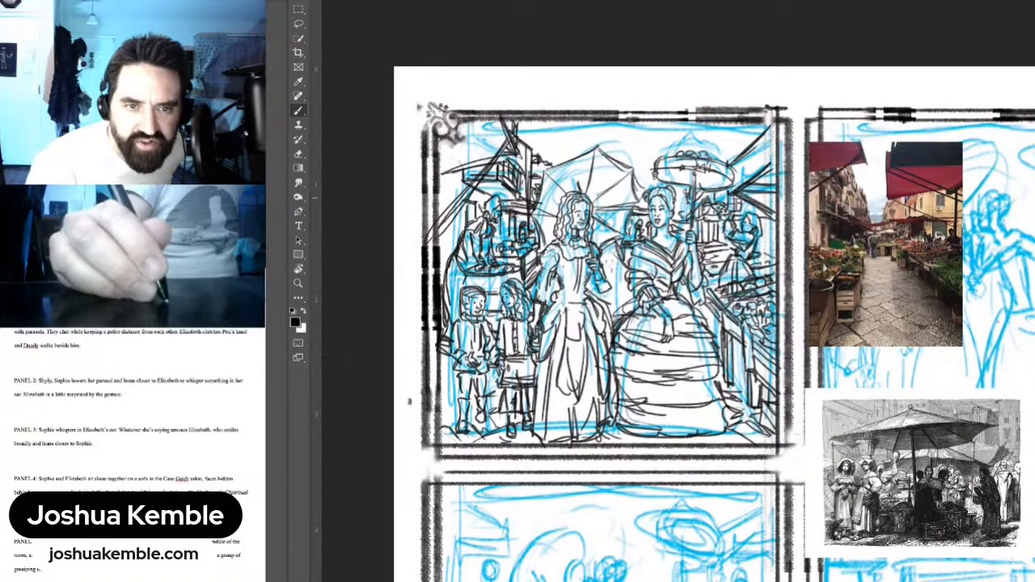
mouse_move(647, 195)
left_mouse_down()
mouse_move(637, 204)
mouse_move(683, 188)
mouse_move(679, 215)
left_mouse_up()
mouse_move(679, 187)
left_mouse_down()
mouse_move(680, 218)
mouse_move(639, 210)
left_mouse_up()
left_click_drag(645, 203, 642, 212)
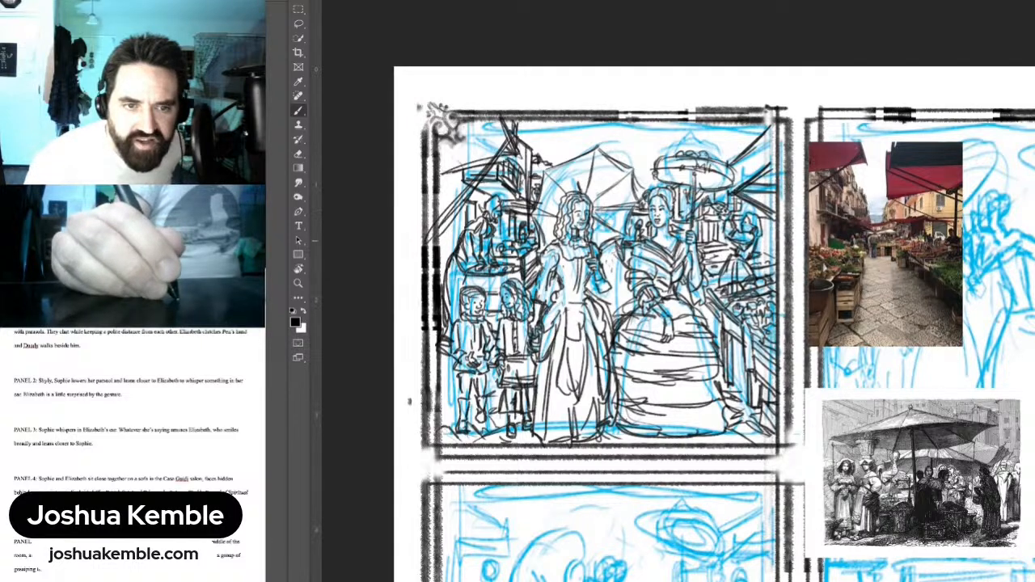
mouse_move(613, 268)
left_mouse_down()
mouse_move(605, 275)
mouse_move(614, 258)
left_mouse_up()
left_click_drag(606, 246, 600, 294)
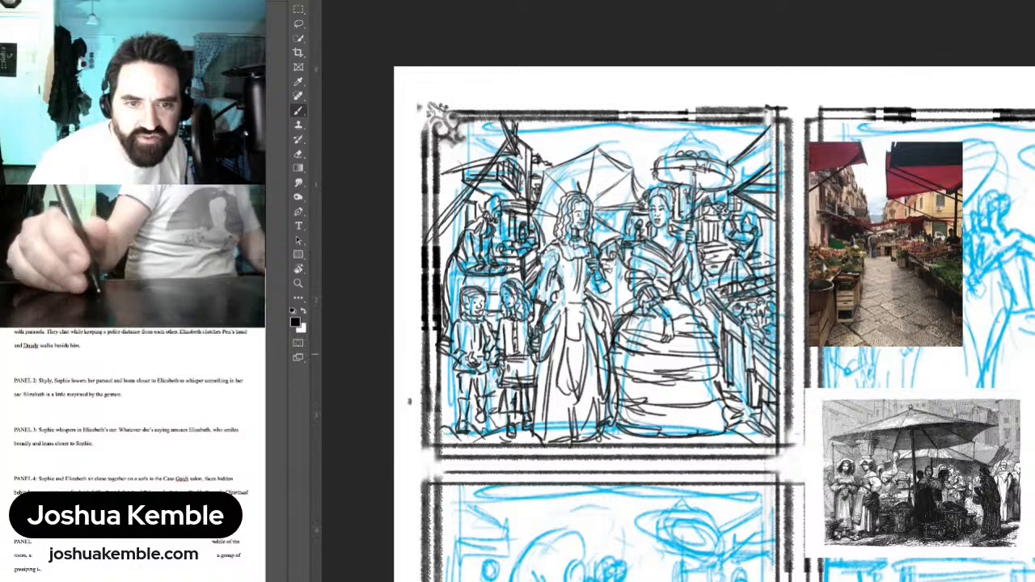
Step: Delete the market reference images from the page and hide the blue layout drawing
key("Delete")
key("Delete")
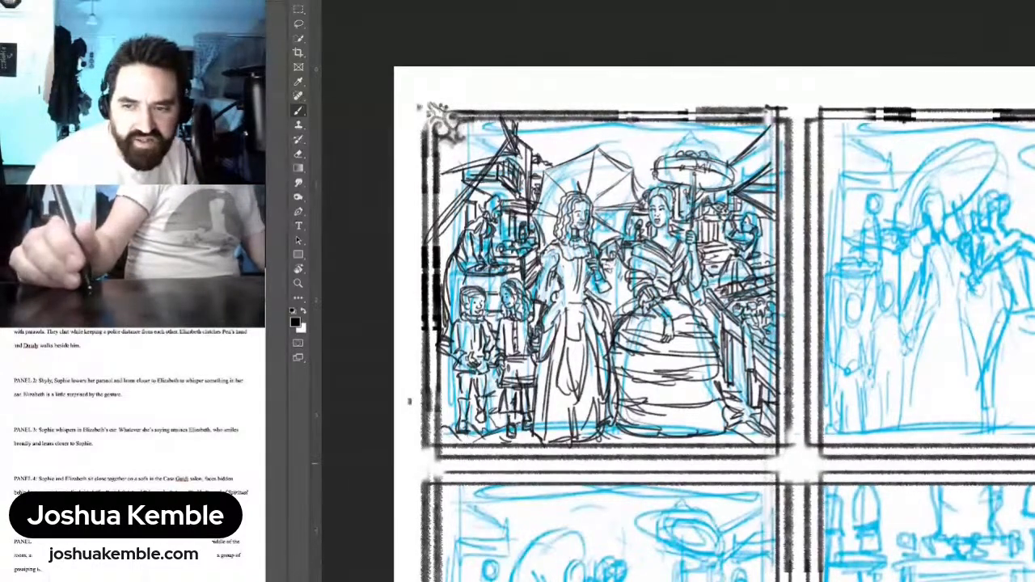
key("Delete")
key("ctrl+minus")
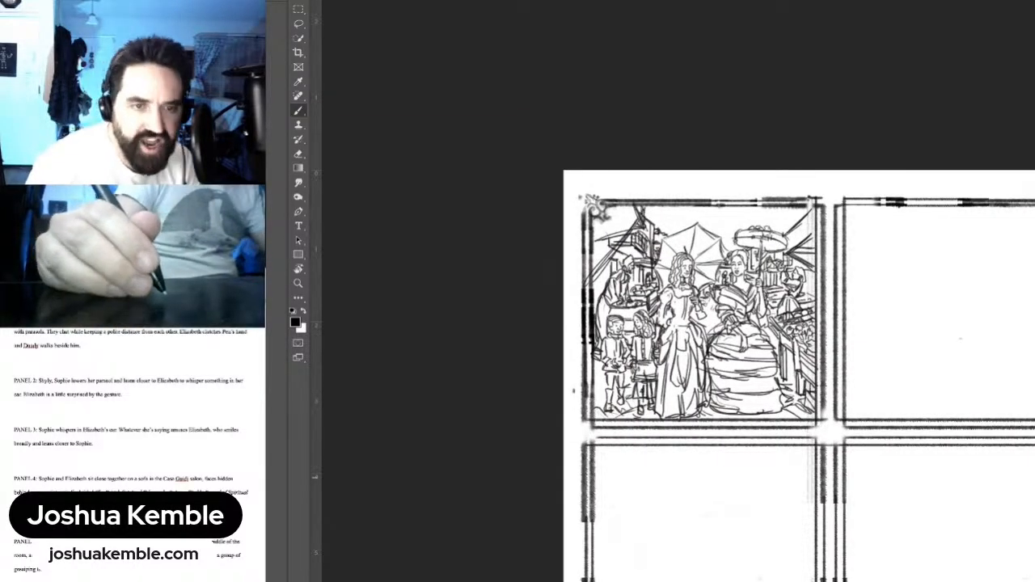
Step: Shade the open parasol and the long-haired lady's dress with soft grey brush tone down to the hem
scroll(712, 251, "up", 4)
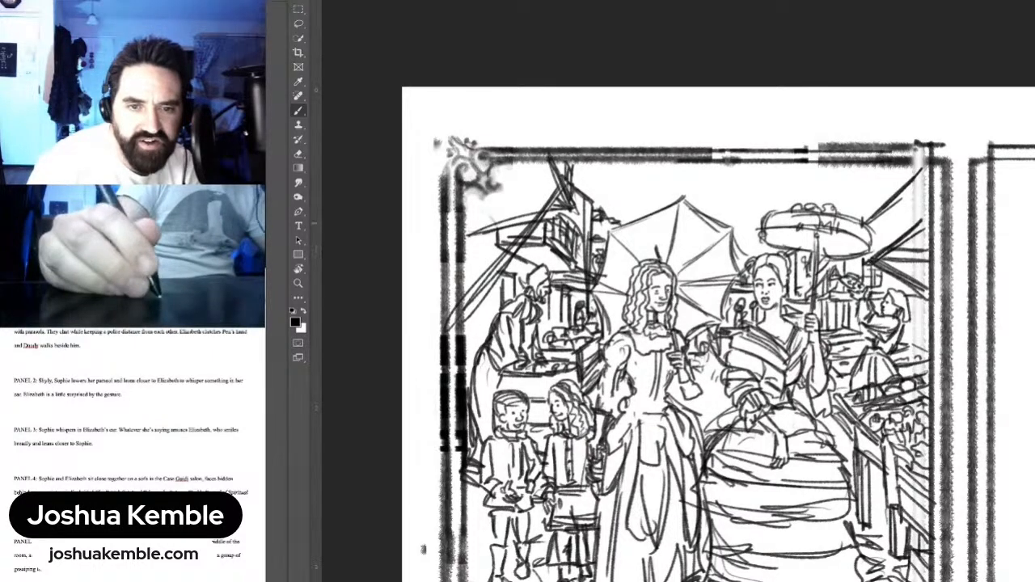
mouse_move(665, 228)
left_mouse_down()
mouse_move(628, 257)
mouse_move(634, 237)
mouse_move(616, 284)
mouse_move(628, 319)
left_mouse_up()
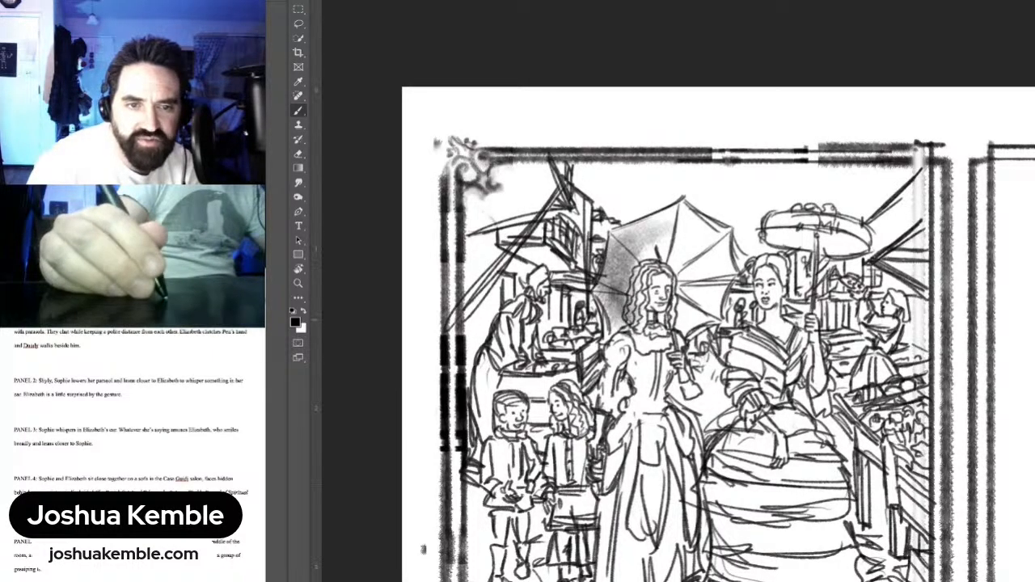
mouse_move(679, 282)
left_mouse_down()
mouse_move(684, 315)
mouse_move(702, 326)
left_mouse_up()
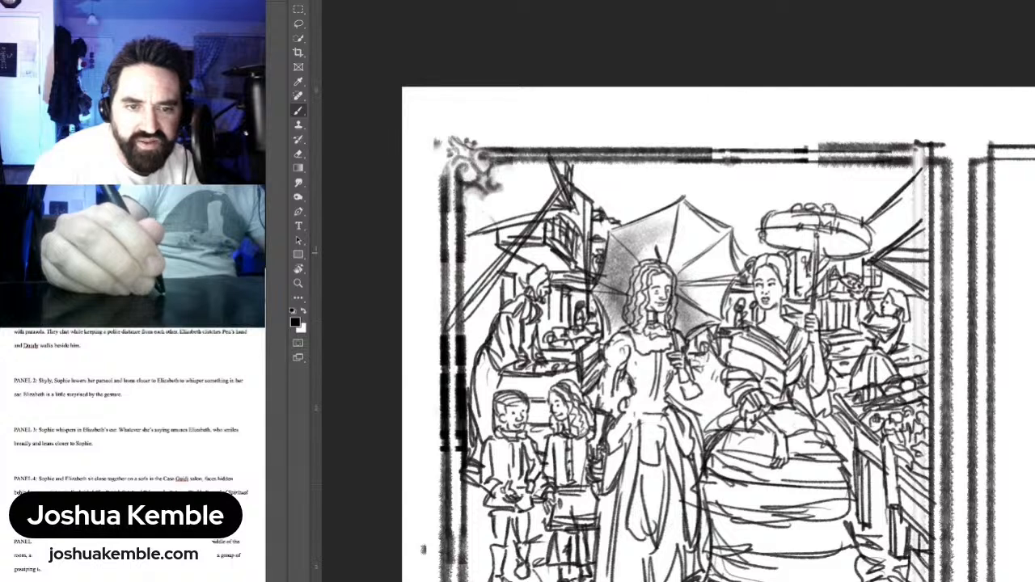
mouse_move(677, 257)
left_mouse_down()
mouse_move(650, 260)
mouse_move(644, 338)
mouse_move(609, 397)
mouse_move(634, 380)
mouse_move(639, 424)
mouse_move(676, 366)
mouse_move(624, 449)
mouse_move(620, 490)
mouse_move(643, 337)
left_mouse_up()
mouse_move(647, 284)
left_mouse_down()
mouse_move(636, 371)
mouse_move(626, 346)
left_mouse_up()
mouse_move(640, 307)
left_mouse_down()
mouse_move(657, 447)
mouse_move(677, 325)
left_mouse_up()
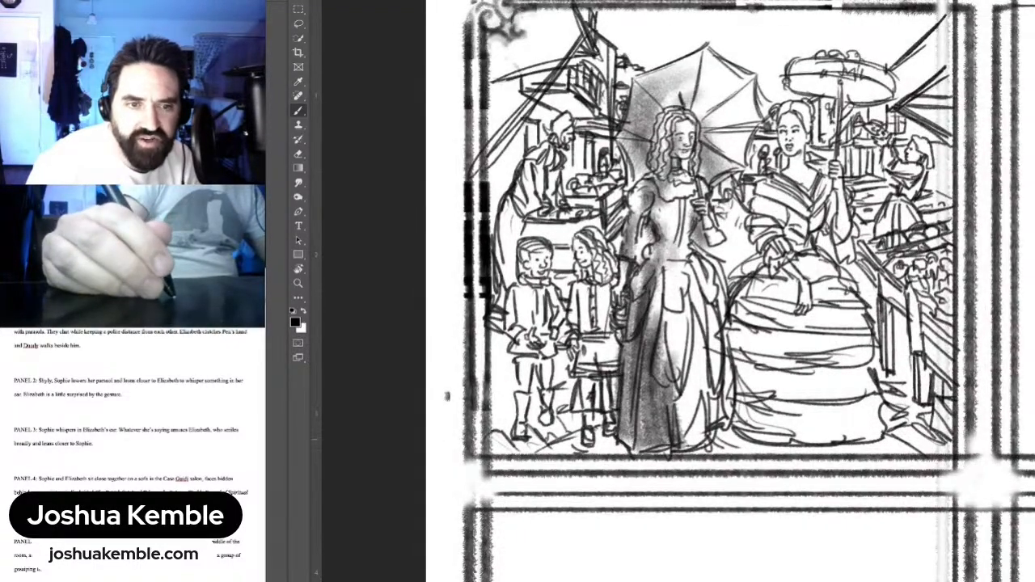
mouse_move(678, 439)
left_mouse_down()
mouse_move(702, 430)
mouse_move(707, 442)
left_mouse_up()
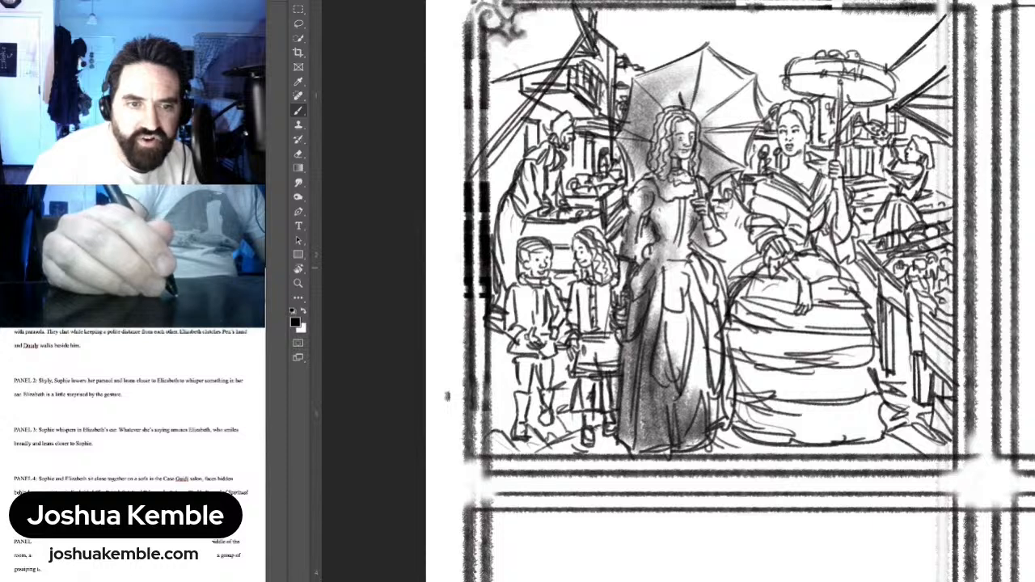
Step: Shade the two children's hair and clothes and the ground around their feet in soft grey
mouse_move(598, 249)
left_mouse_down()
mouse_move(605, 278)
mouse_move(592, 271)
mouse_move(573, 318)
mouse_move(584, 360)
left_mouse_up()
mouse_move(579, 316)
left_mouse_down()
mouse_move(590, 380)
mouse_move(584, 451)
left_mouse_up()
mouse_move(600, 376)
left_mouse_down()
mouse_move(615, 430)
mouse_move(568, 453)
mouse_move(641, 465)
mouse_move(696, 457)
left_mouse_up()
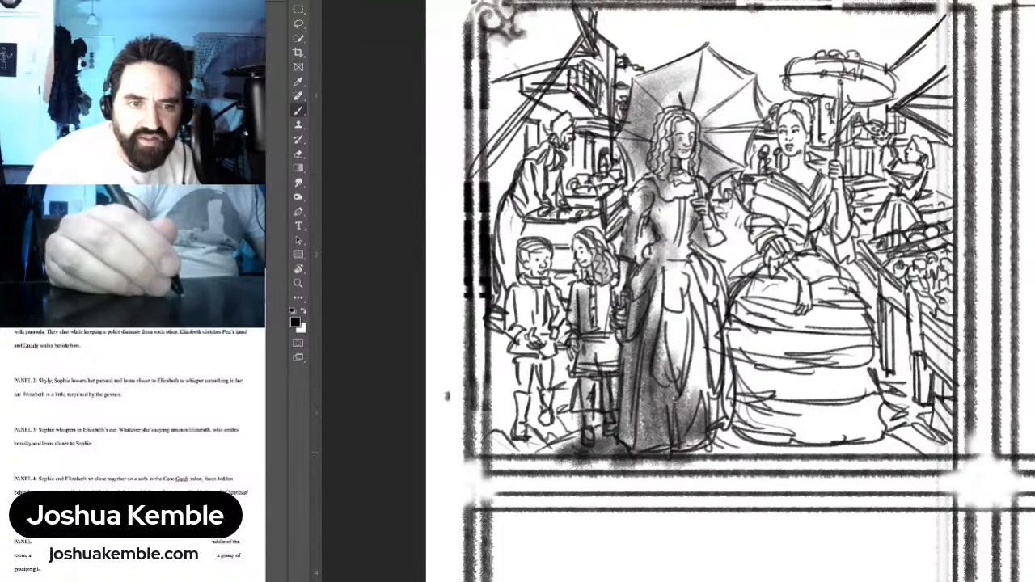
left_click_drag(528, 252, 510, 348)
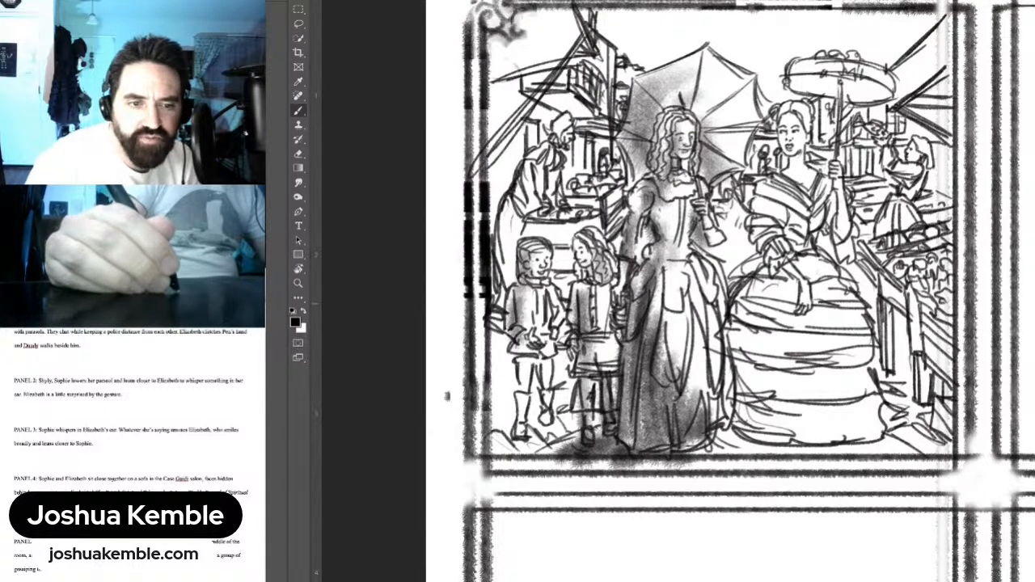
mouse_move(533, 292)
left_mouse_down()
mouse_move(537, 328)
mouse_move(561, 335)
mouse_move(520, 436)
left_mouse_up()
mouse_move(545, 344)
left_mouse_down()
mouse_move(540, 435)
mouse_move(498, 446)
mouse_move(540, 455)
mouse_move(552, 443)
mouse_move(502, 340)
mouse_move(495, 236)
left_mouse_up()
Step: Shade the background vendor, his table and the goods beside him in grey tone
mouse_move(510, 296)
left_mouse_down()
mouse_move(502, 238)
mouse_move(558, 129)
left_mouse_up()
left_click_drag(544, 166, 556, 144)
left_click_drag(541, 219, 563, 162)
left_click_drag(550, 146, 553, 129)
left_click_drag(581, 189, 597, 165)
left_click_drag(553, 199, 600, 190)
mouse_move(565, 217)
left_mouse_down()
mouse_move(601, 201)
mouse_move(615, 212)
mouse_move(613, 228)
left_mouse_up()
left_click_drag(614, 206, 633, 190)
left_click_drag(612, 227, 629, 202)
Step: Darken the area under the balcony and awning, the panel's upper left corner and the narrow building beside the parasol
left_click_drag(573, 149, 587, 135)
left_click_drag(577, 141, 608, 104)
left_click_drag(550, 125, 596, 89)
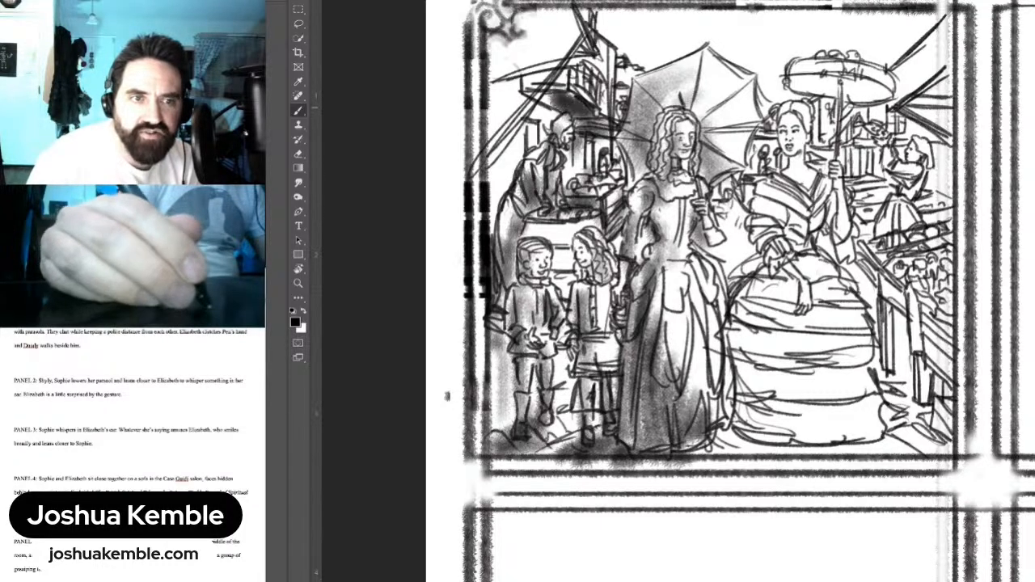
left_click_drag(523, 114, 561, 94)
mouse_move(506, 105)
left_mouse_down()
mouse_move(521, 93)
mouse_move(553, 97)
left_mouse_up()
mouse_move(540, 130)
left_mouse_down()
mouse_move(514, 118)
mouse_move(505, 84)
mouse_move(491, 136)
mouse_move(495, 194)
mouse_move(510, 129)
mouse_move(527, 291)
left_mouse_up()
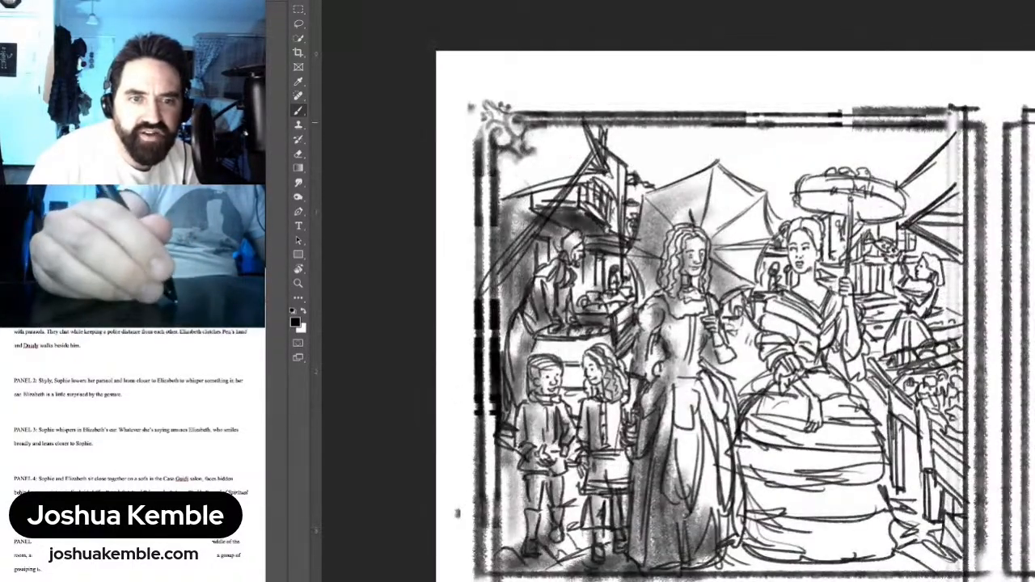
mouse_move(547, 129)
left_mouse_down()
mouse_move(512, 155)
mouse_move(517, 168)
mouse_move(620, 179)
mouse_move(621, 226)
left_mouse_up()
left_click_drag(631, 188, 634, 242)
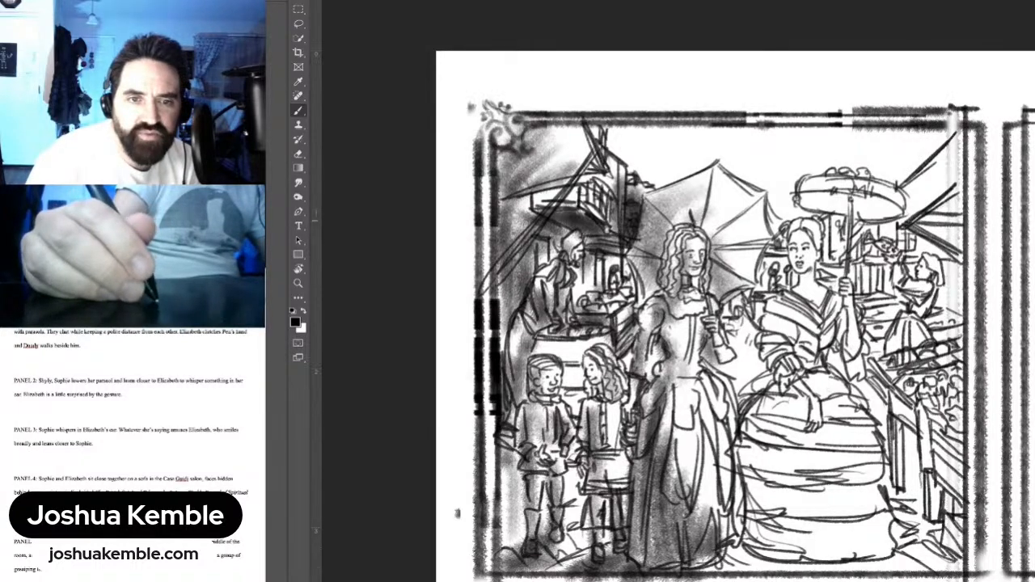
Step: Shade the background between the two ladies and add grey tone to the second lady's hair and neck
mouse_move(728, 340)
left_mouse_down()
mouse_move(684, 228)
mouse_move(687, 243)
mouse_move(697, 237)
left_mouse_up()
mouse_move(686, 186)
left_mouse_down()
mouse_move(713, 276)
mouse_move(716, 267)
left_mouse_up()
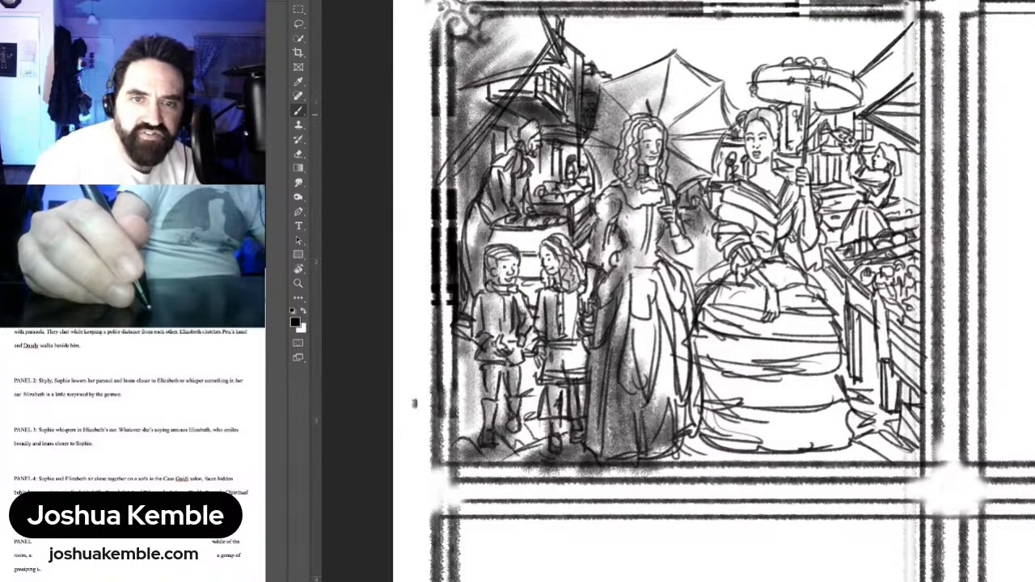
left_click_drag(761, 114, 771, 120)
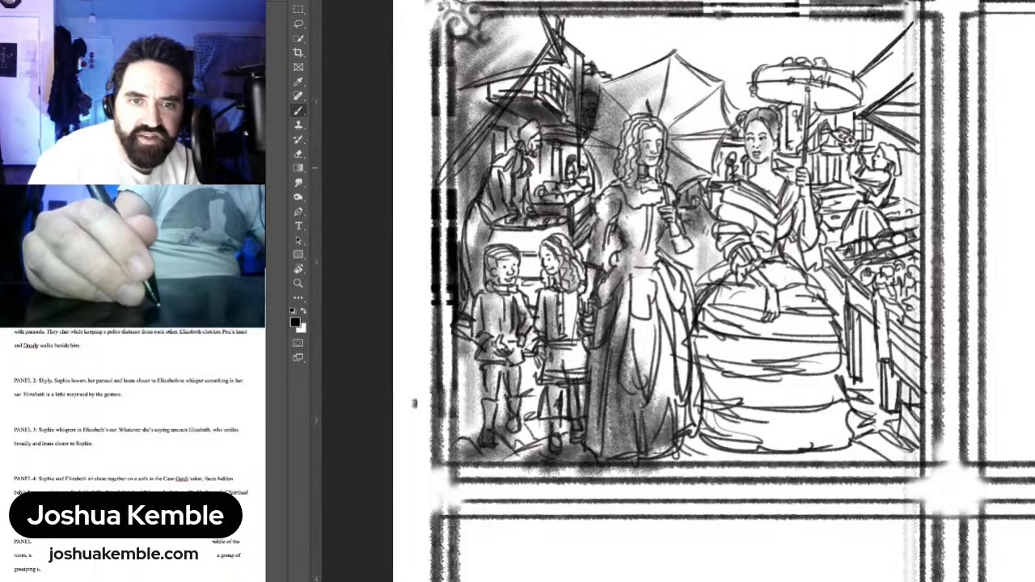
mouse_move(757, 163)
left_mouse_down()
mouse_move(758, 184)
mouse_move(743, 199)
left_mouse_up()
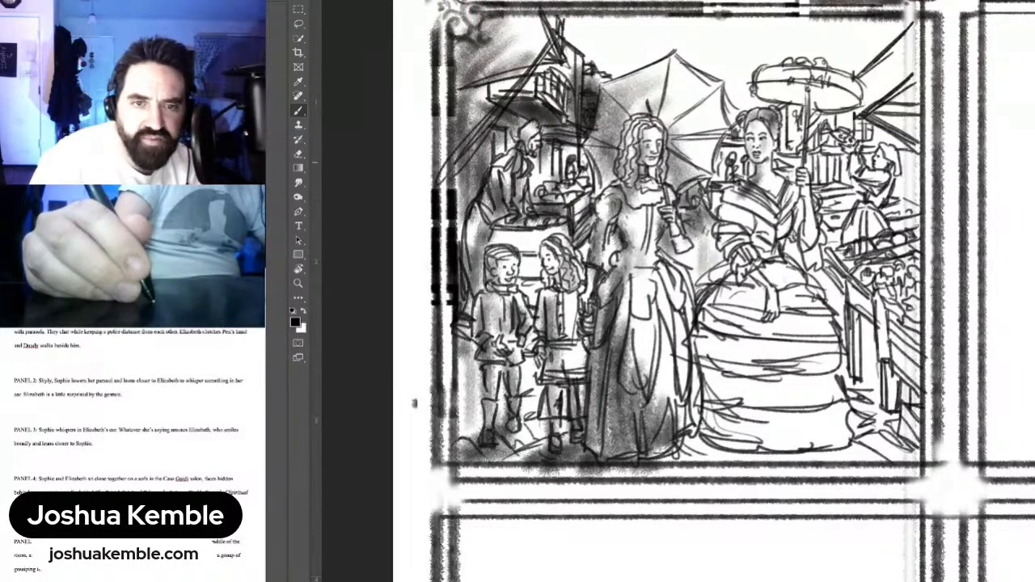
Step: Shade the second lady's face, shawl, sleeve and bodice in grey tone
mouse_move(740, 156)
left_mouse_down()
mouse_move(738, 175)
mouse_move(718, 178)
mouse_move(746, 154)
left_mouse_up()
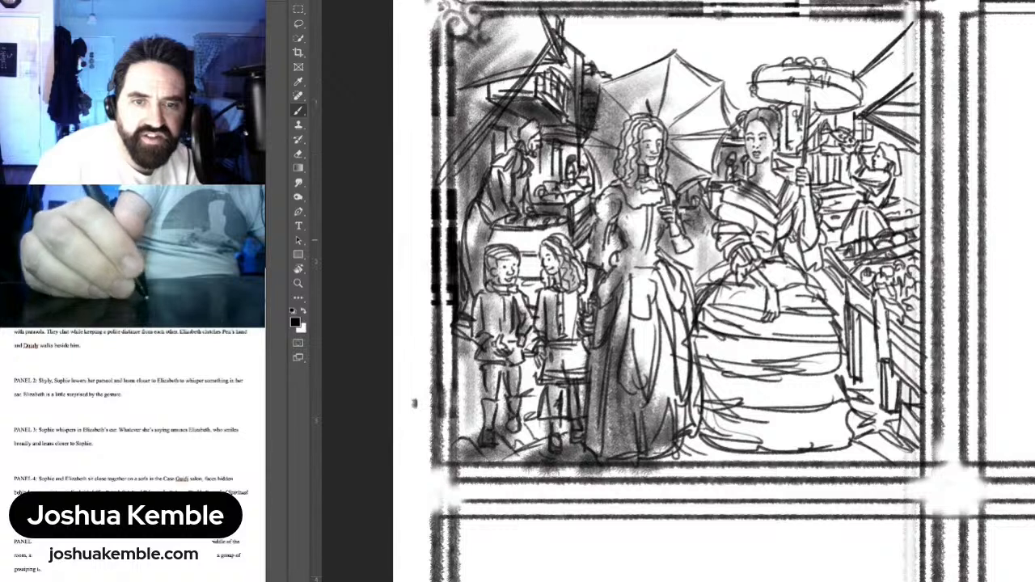
left_click_drag(742, 209, 719, 238)
mouse_move(739, 190)
left_mouse_down()
mouse_move(717, 262)
mouse_move(726, 275)
left_mouse_up()
mouse_move(750, 216)
left_mouse_down()
mouse_move(766, 266)
mouse_move(747, 274)
mouse_move(765, 292)
mouse_move(750, 310)
left_mouse_up()
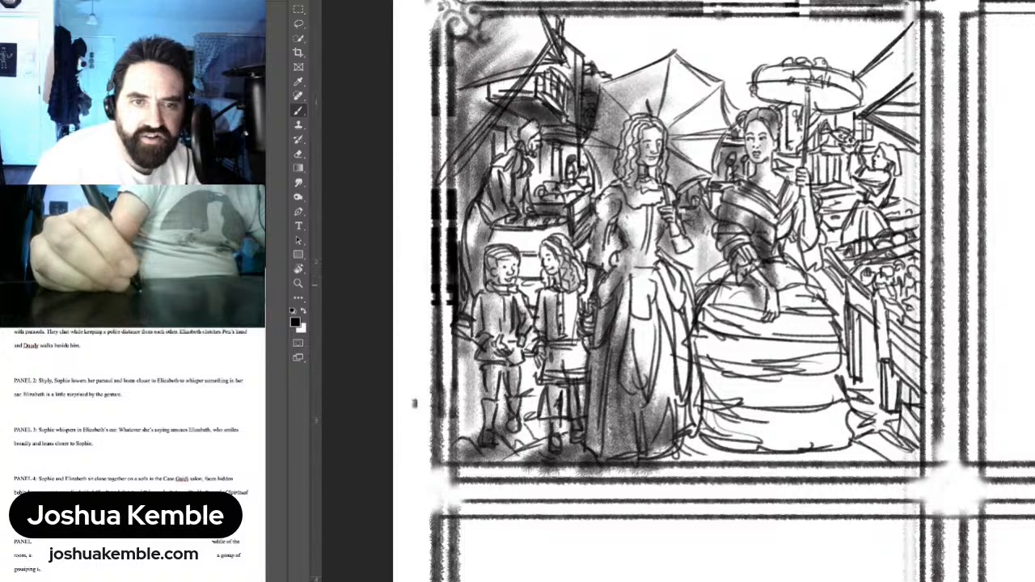
Step: Shade the second lady's tiered skirt with vertical grey strokes and darken the ground beneath its hem
left_click_drag(736, 266, 695, 353)
mouse_move(743, 288)
left_mouse_down()
mouse_move(697, 372)
mouse_move(702, 443)
left_mouse_up()
left_click_drag(756, 312, 736, 449)
left_click_drag(797, 340, 761, 447)
left_click_drag(801, 380, 780, 443)
left_click_drag(736, 416, 696, 459)
left_click_drag(748, 435, 681, 463)
mouse_move(797, 440)
left_mouse_down()
mouse_move(663, 468)
mouse_move(725, 467)
left_mouse_up()
left_click_drag(867, 444, 732, 473)
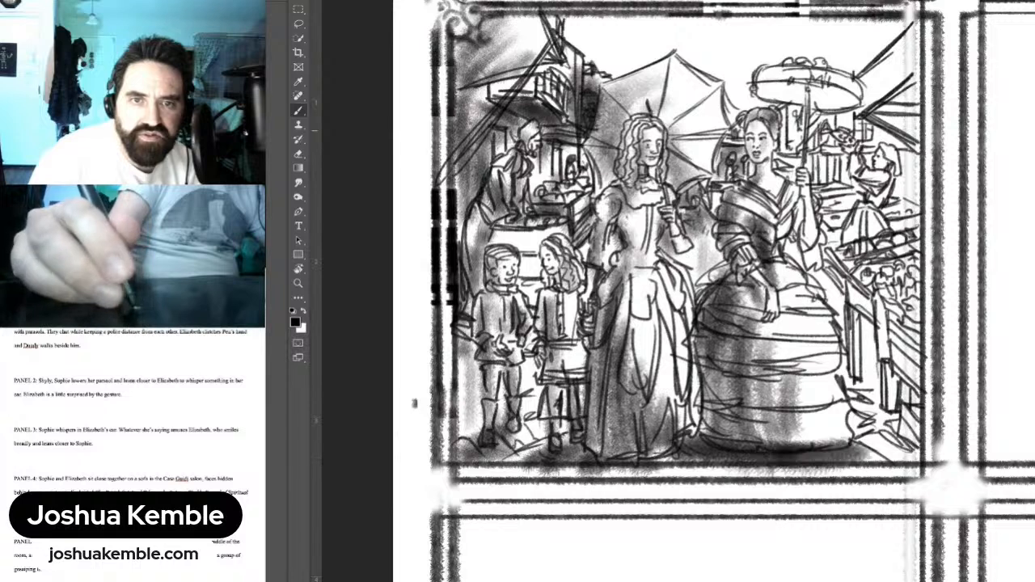
Step: Shade the second lady's small parasol and fill the sky above both parasols with loose grey tone
left_click_drag(795, 121, 786, 163)
mouse_move(765, 105)
left_mouse_down()
mouse_move(856, 75)
mouse_move(797, 71)
left_mouse_up()
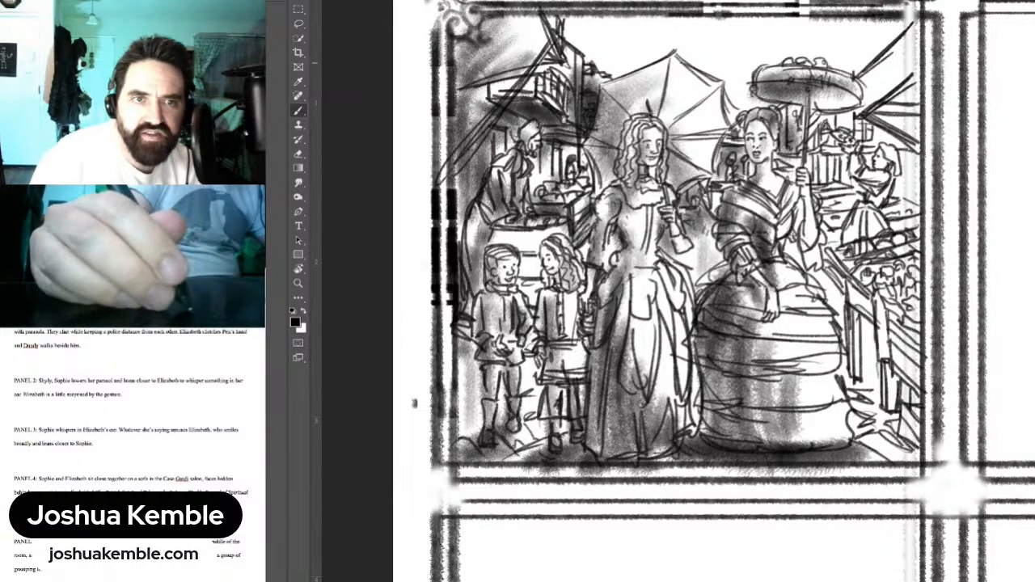
left_click_drag(564, 21, 584, 60)
mouse_move(579, 29)
left_mouse_down()
mouse_move(592, 54)
mouse_move(630, 78)
left_mouse_up()
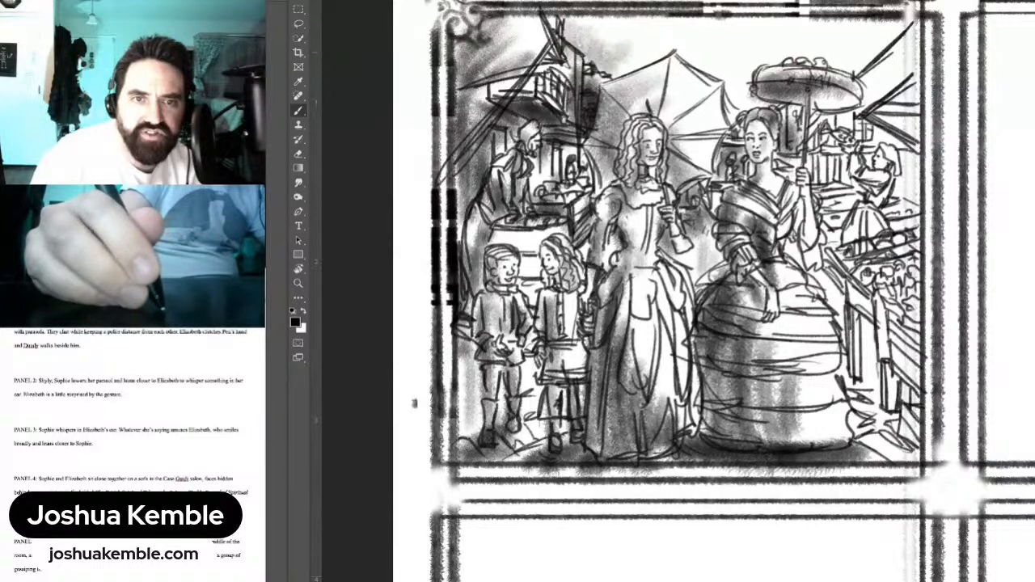
mouse_move(604, 45)
left_mouse_down()
mouse_move(642, 80)
mouse_move(692, 62)
mouse_move(721, 71)
mouse_move(741, 108)
mouse_move(762, 110)
left_mouse_up()
mouse_move(865, 35)
left_mouse_down()
mouse_move(841, 48)
mouse_move(890, 81)
left_mouse_up()
mouse_move(819, 41)
left_mouse_down()
mouse_move(836, 50)
mouse_move(797, 60)
left_mouse_up()
mouse_move(815, 42)
left_mouse_down()
mouse_move(788, 63)
mouse_move(903, 19)
left_mouse_up()
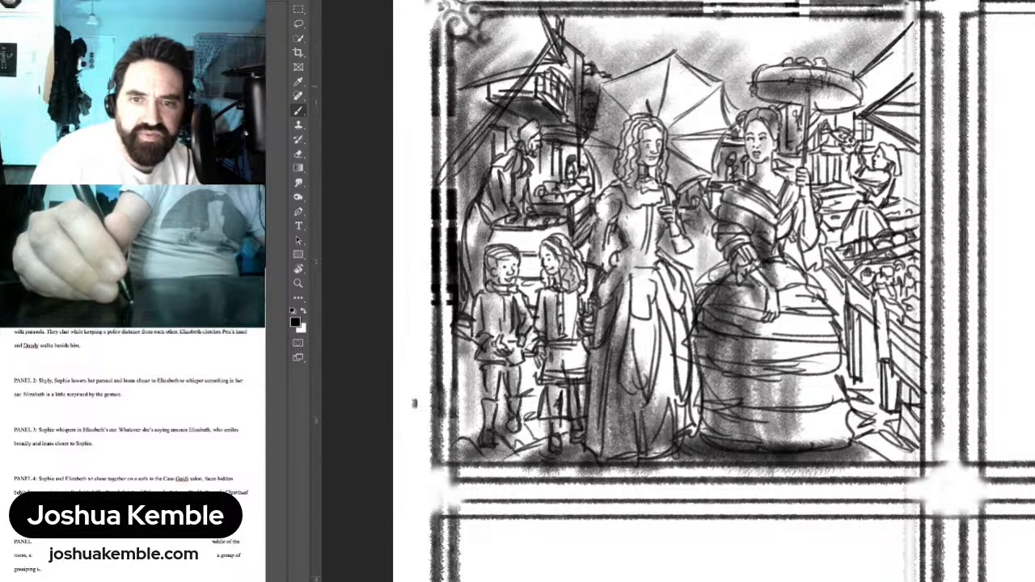
Step: Shade the background woman's head, bodice and skirt near the market stall, and darken the awnings above her
mouse_move(901, 62)
left_mouse_down()
mouse_move(859, 121)
mouse_move(824, 126)
left_mouse_up()
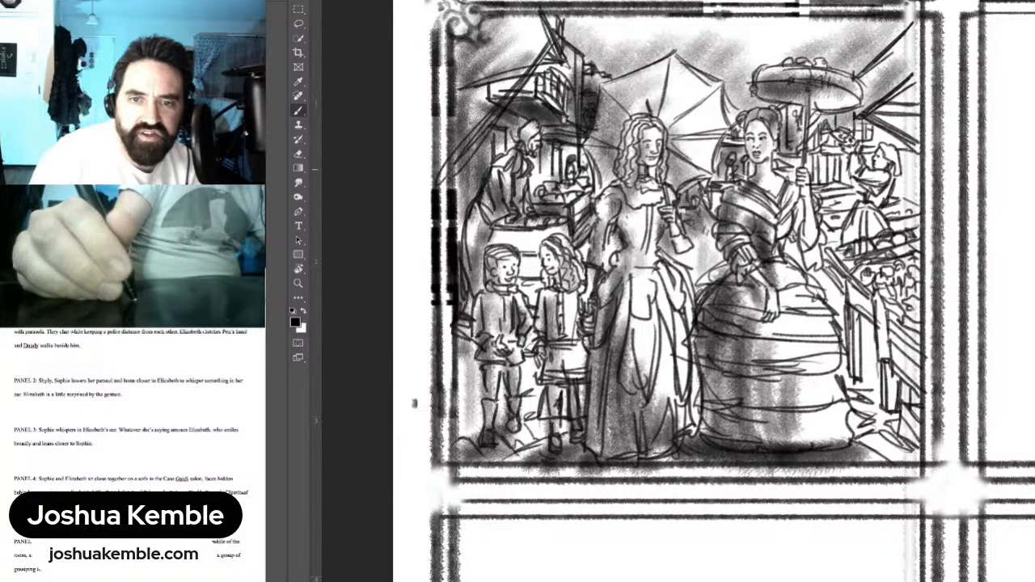
left_click_drag(890, 163, 851, 207)
left_click_drag(869, 183, 850, 200)
mouse_move(863, 162)
left_mouse_down()
mouse_move(848, 189)
mouse_move(847, 250)
left_mouse_up()
left_click_drag(881, 220, 864, 249)
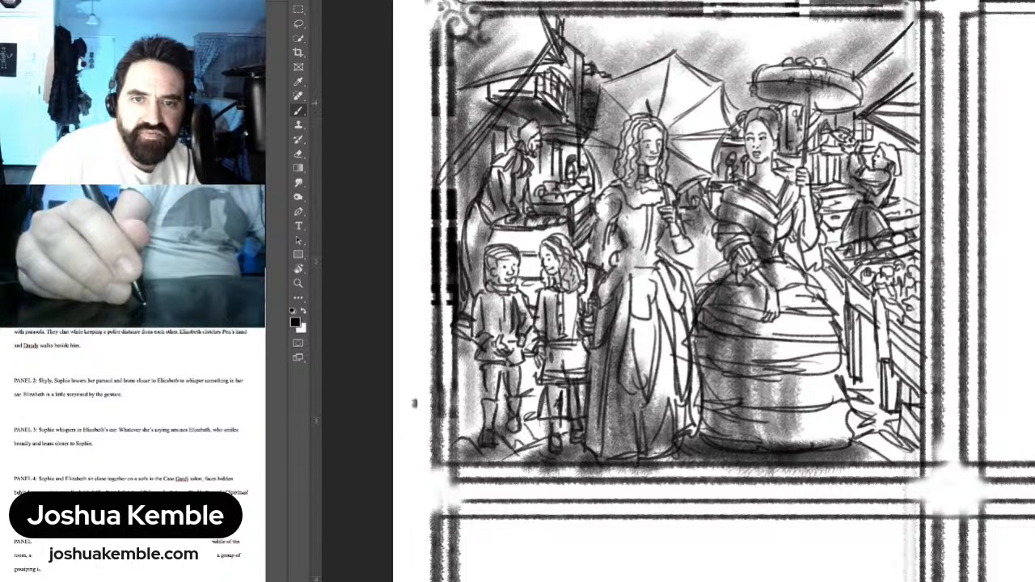
mouse_move(917, 83)
left_mouse_down()
mouse_move(879, 119)
mouse_move(908, 94)
left_mouse_up()
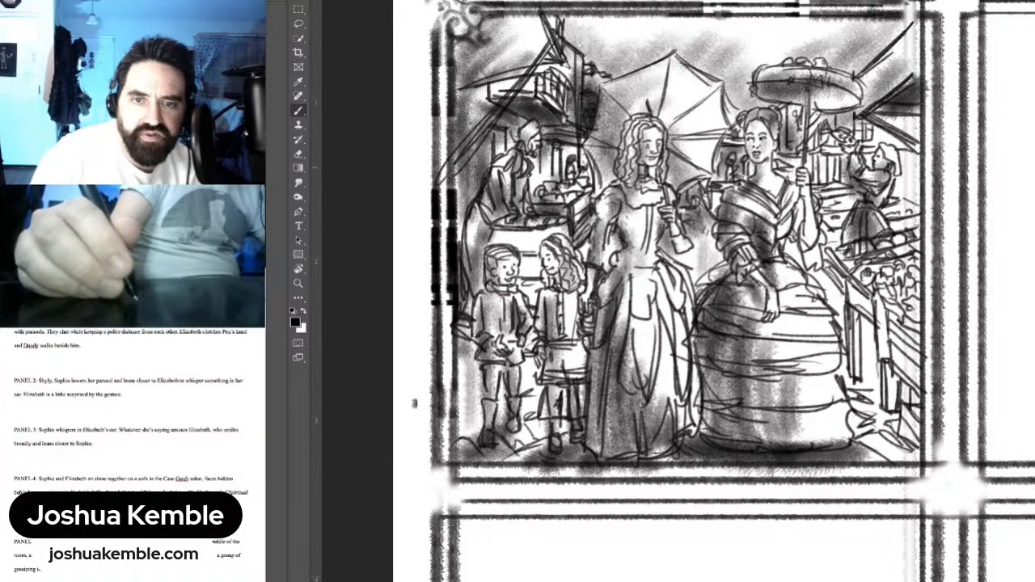
Step: Darken the gap between the second lady and the produce stall, including the stall's front, posts and the ground below
mouse_move(833, 154)
left_mouse_down()
mouse_move(806, 186)
mouse_move(825, 225)
mouse_move(830, 300)
left_mouse_up()
left_click_drag(844, 256, 824, 322)
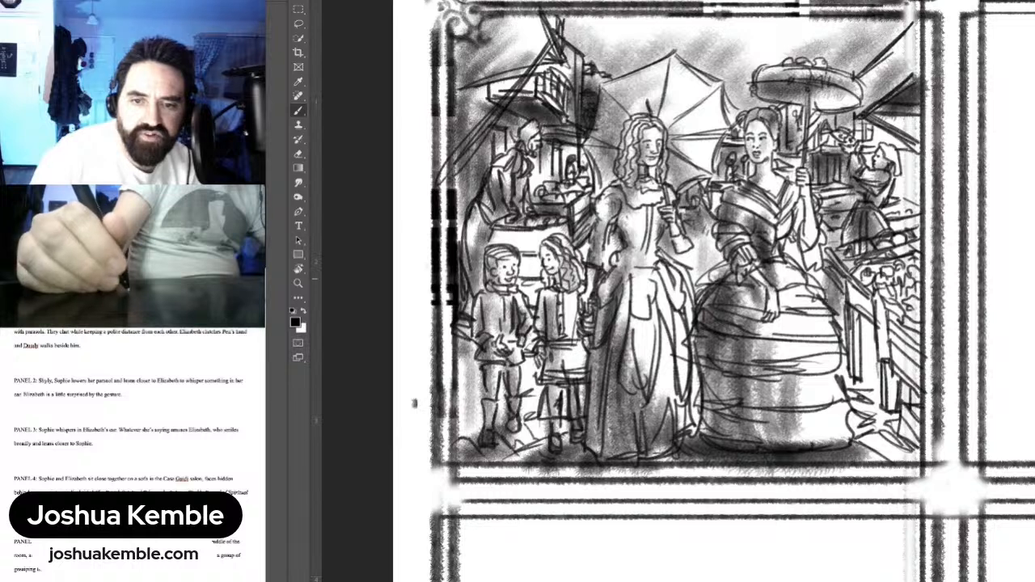
mouse_move(849, 283)
left_mouse_down()
mouse_move(823, 312)
mouse_move(853, 377)
left_mouse_up()
left_click_drag(886, 324, 854, 409)
mouse_move(909, 380)
left_mouse_down()
mouse_move(893, 442)
mouse_move(843, 449)
mouse_move(880, 472)
left_mouse_up()
left_click_drag(916, 404, 877, 459)
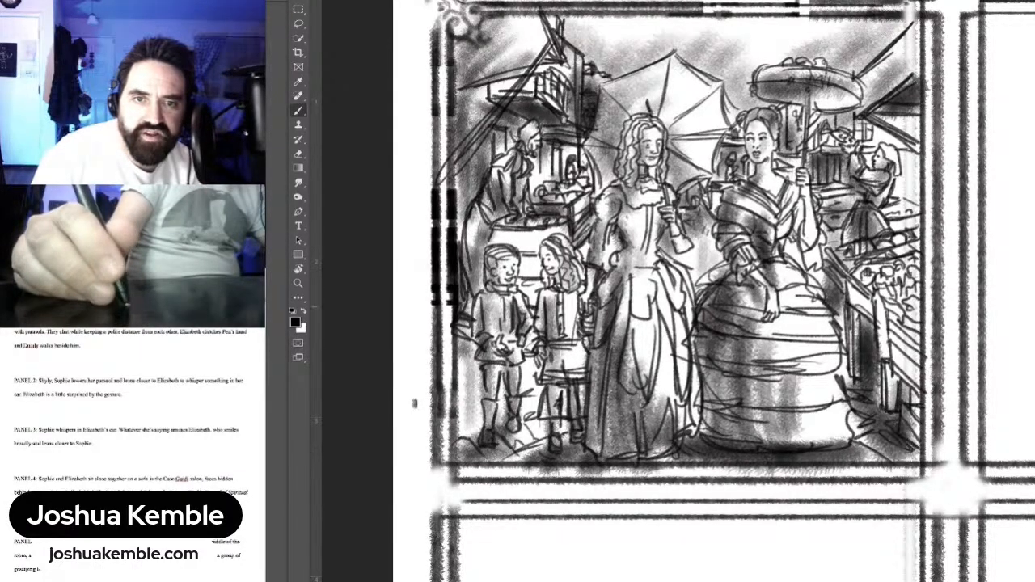
left_click_drag(870, 282, 860, 307)
left_click_drag(915, 338, 885, 365)
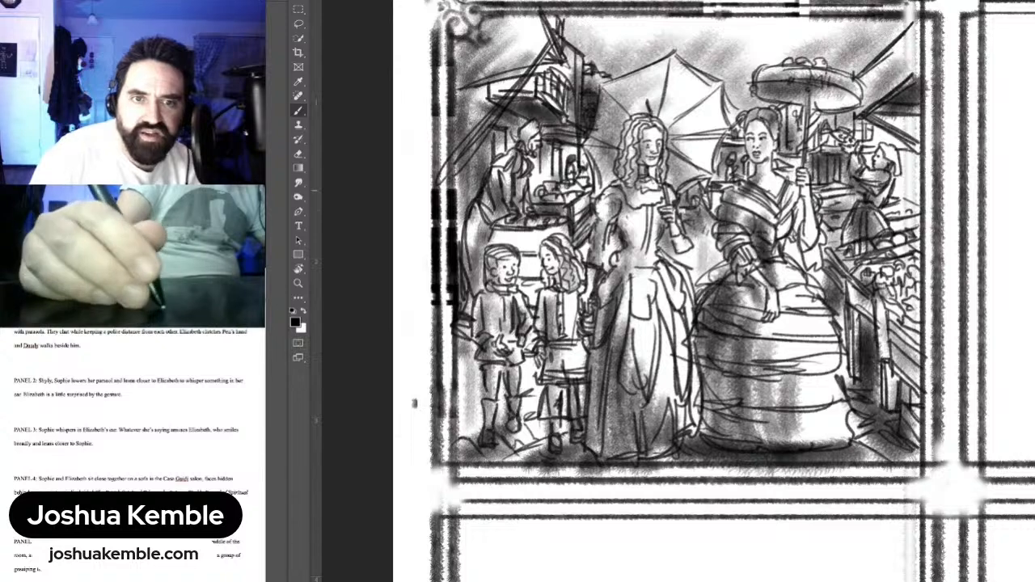
Step: Add grey tone behind the background woman, under the awning, and between the two parasols
mouse_move(918, 149)
left_mouse_down()
mouse_move(896, 196)
mouse_move(862, 157)
left_mouse_up()
left_click_drag(901, 126, 869, 150)
left_click_drag(888, 95, 863, 113)
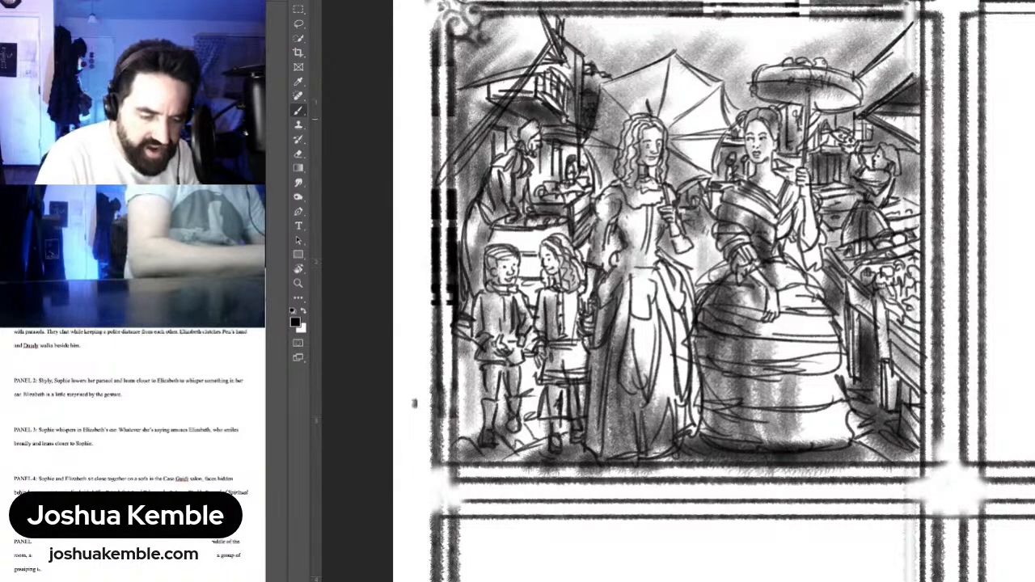
left_click_drag(749, 86, 720, 142)
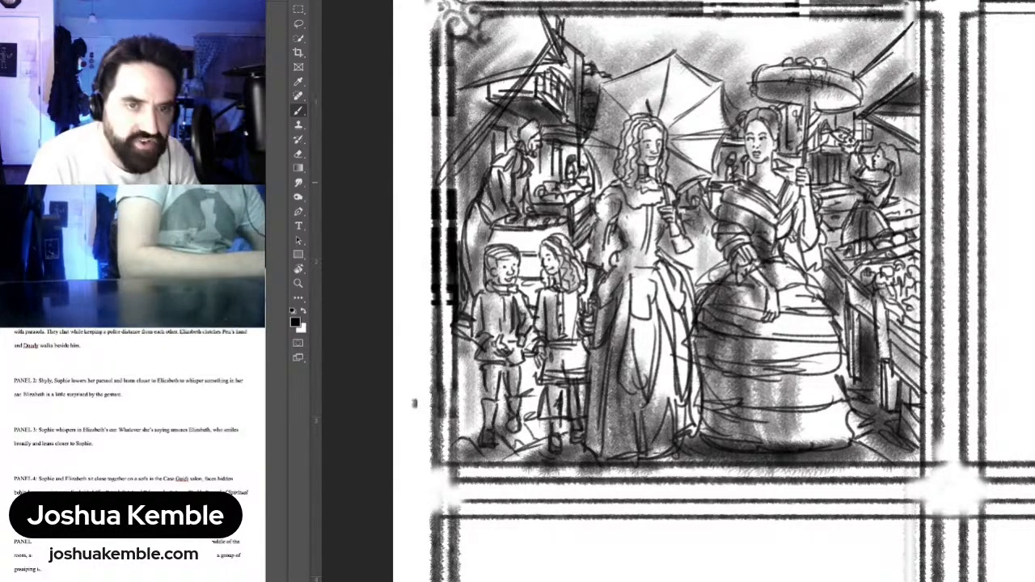
Step: Darken the ground around the children's legs and the gap between the two ladies' skirts
key("ctrl+0")
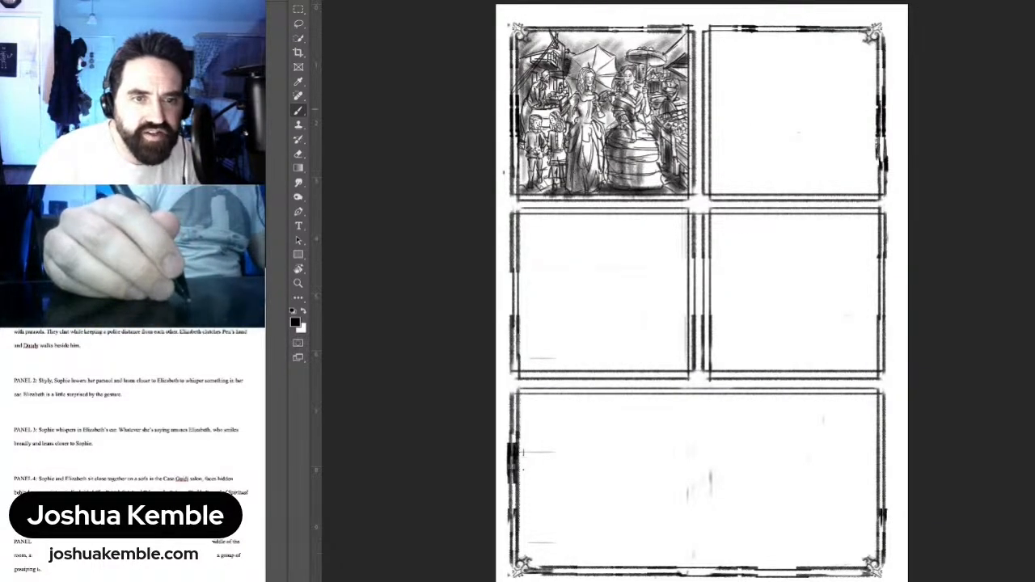
scroll(534, 86, "up", 5)
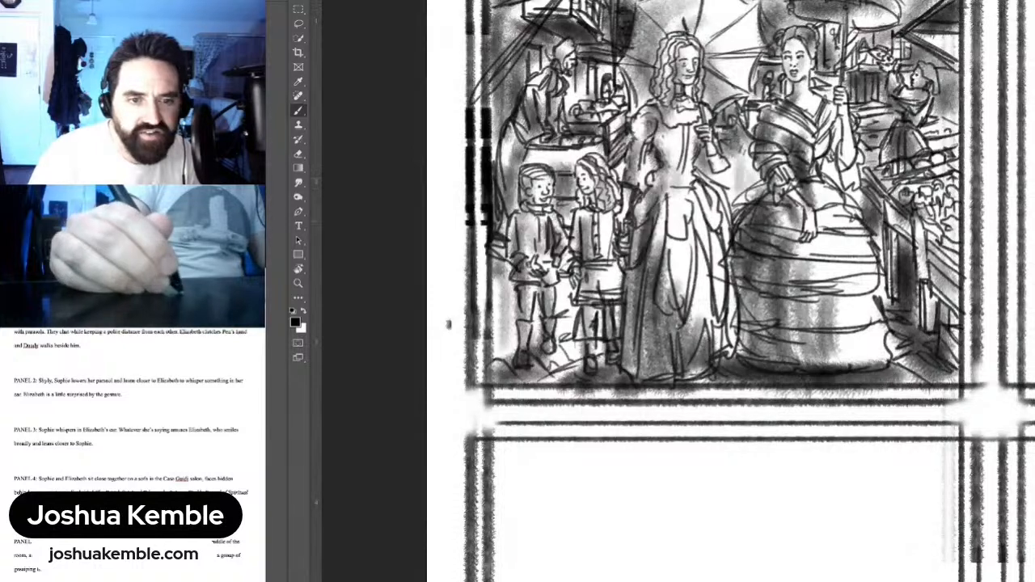
mouse_move(566, 292)
left_mouse_down()
mouse_move(571, 364)
mouse_move(551, 367)
mouse_move(619, 379)
mouse_move(591, 380)
left_mouse_up()
left_click_drag(531, 364, 490, 368)
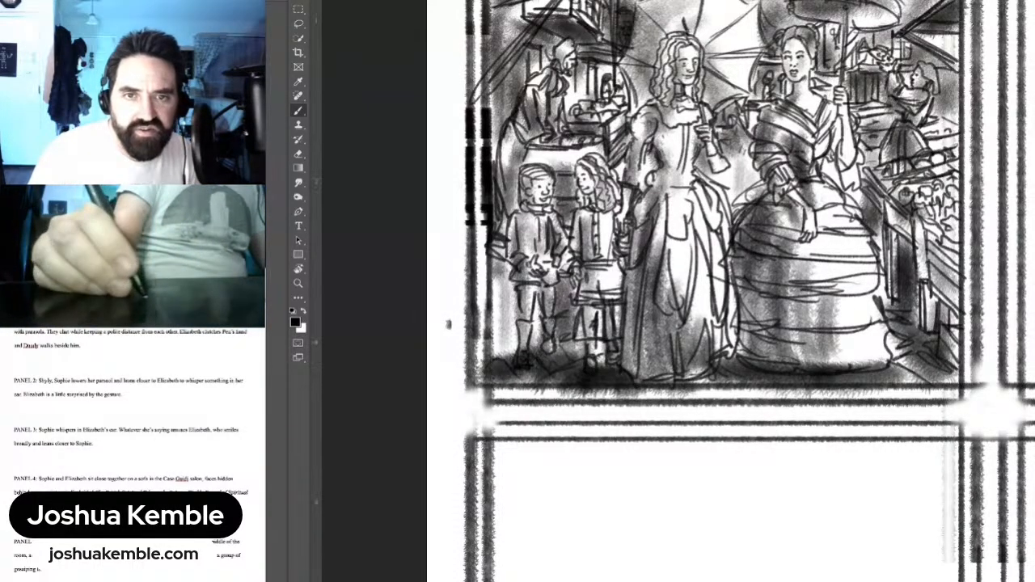
mouse_move(742, 358)
left_mouse_down()
mouse_move(703, 377)
mouse_move(735, 343)
mouse_move(715, 279)
mouse_move(721, 226)
left_mouse_up()
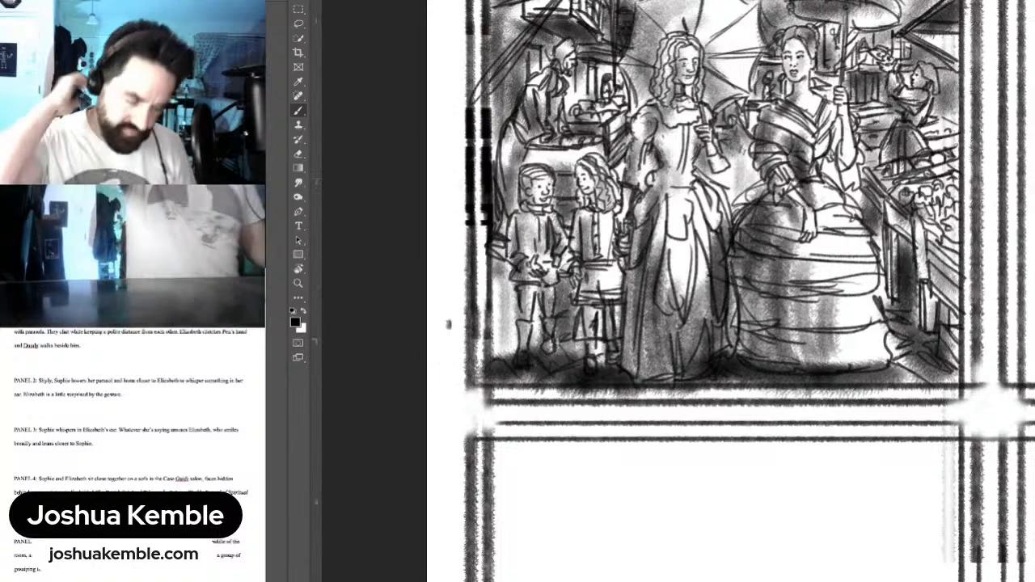
key("ctrl+minus")
key("ctrl+minus")
key("ctrl+minus")
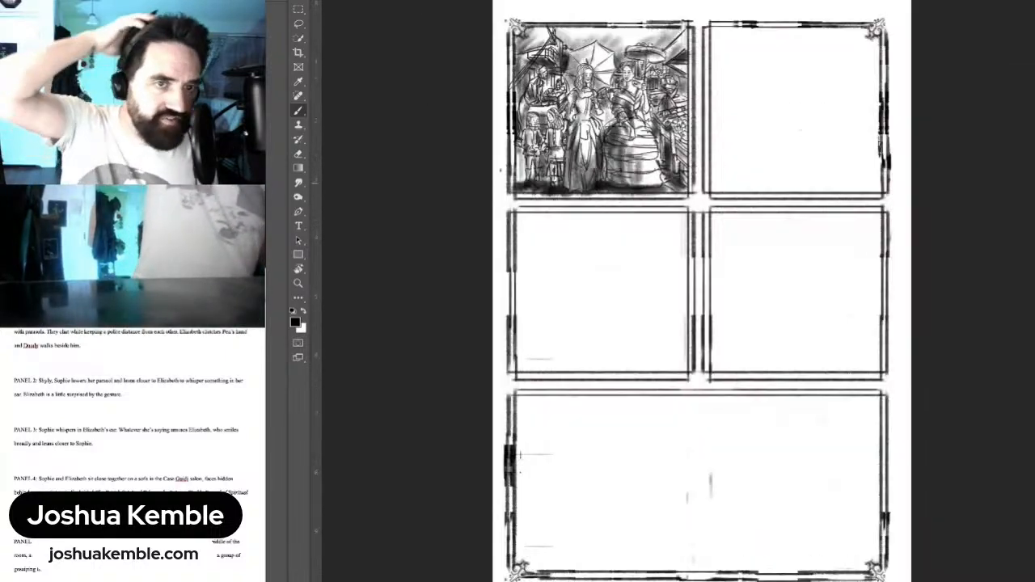
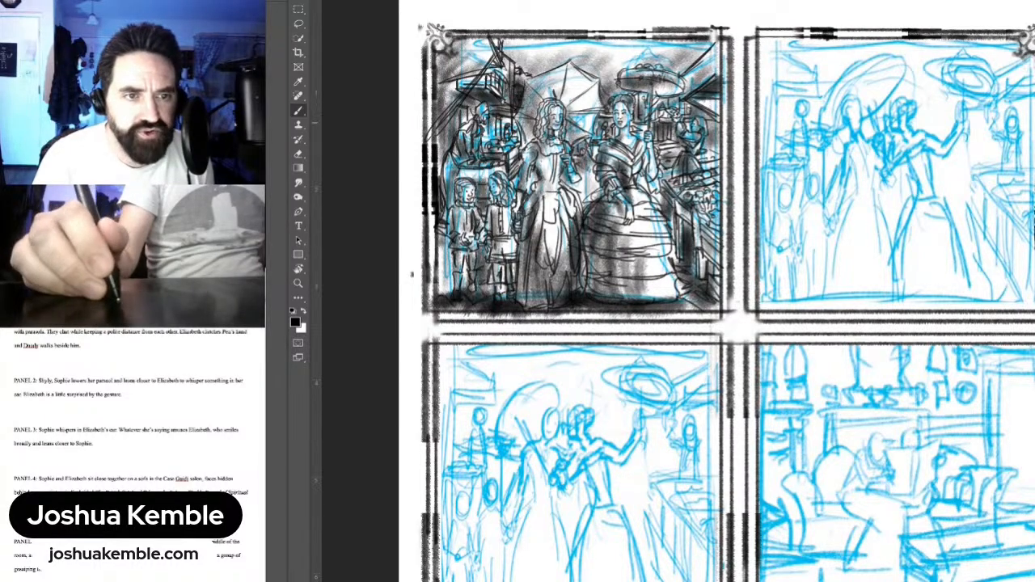
Step: Duplicate the first panel's shaded artwork into the second panel, fitted inside its frame, deselect it and merge the copy down
scroll(983, 121, "up", 2)
left_click_drag(982, 181, 995, 244)
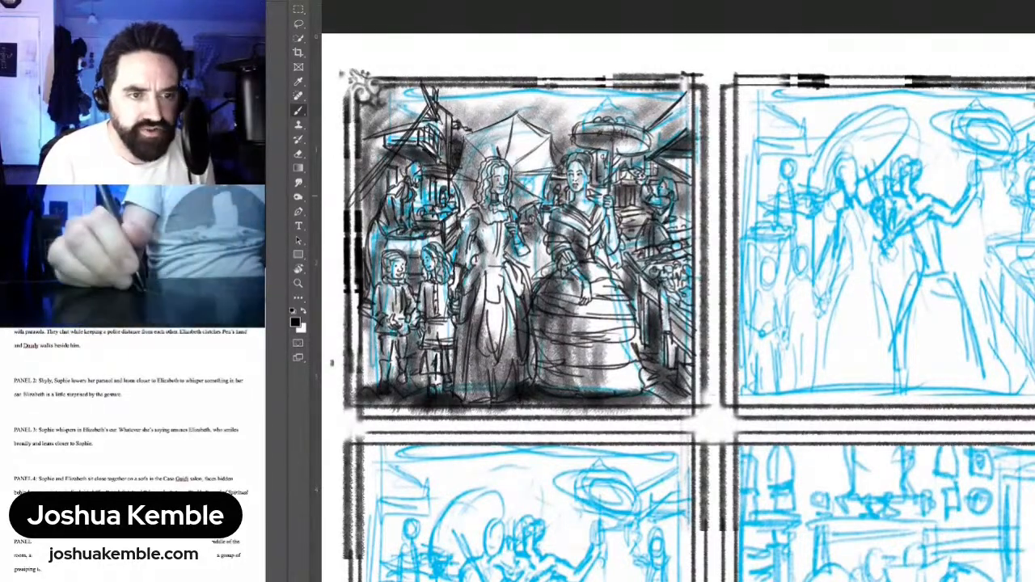
key("m")
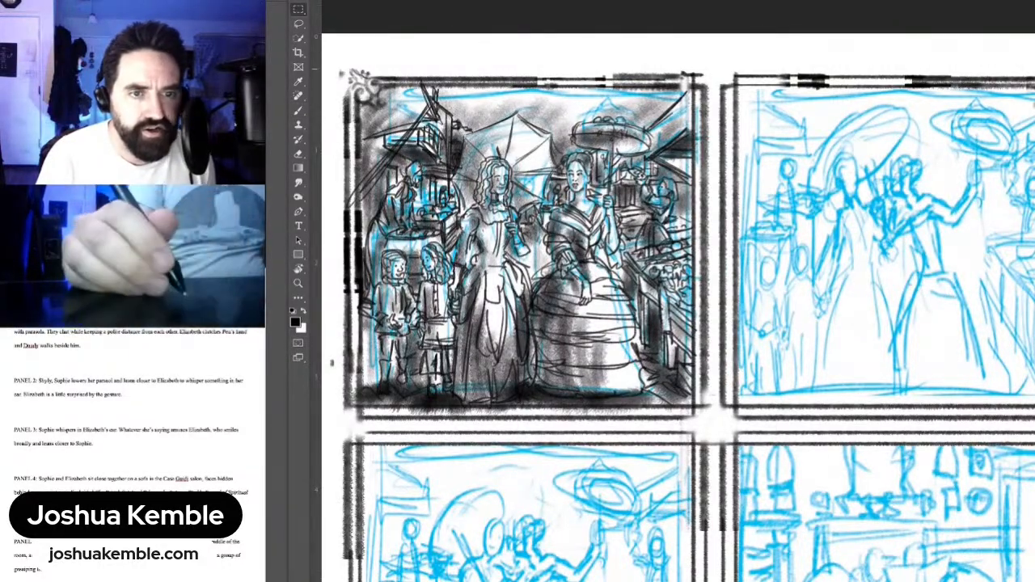
left_click_drag(345, 69, 775, 464)
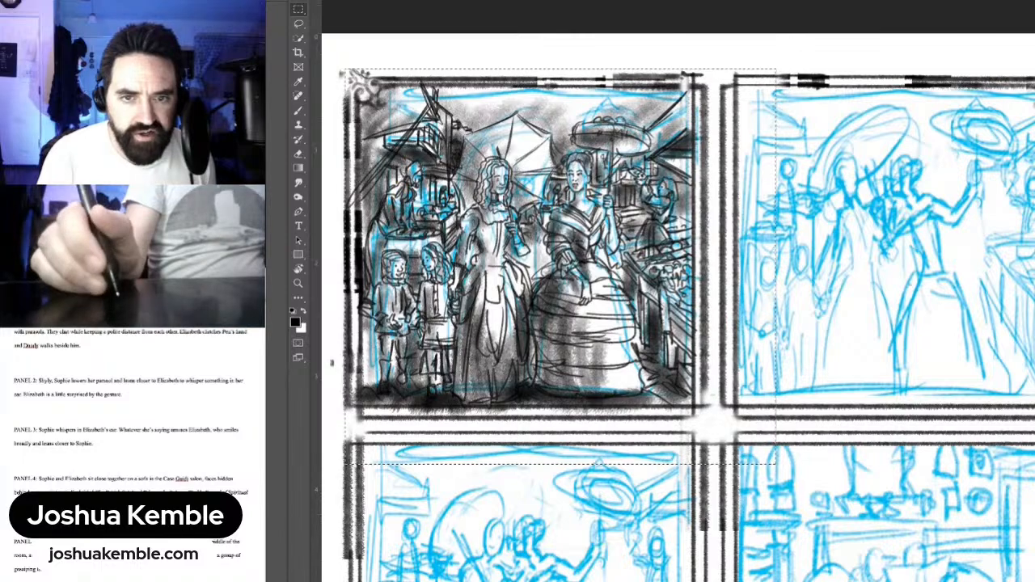
left_click_drag(518, 245, 893, 248)
key("ctrl+z")
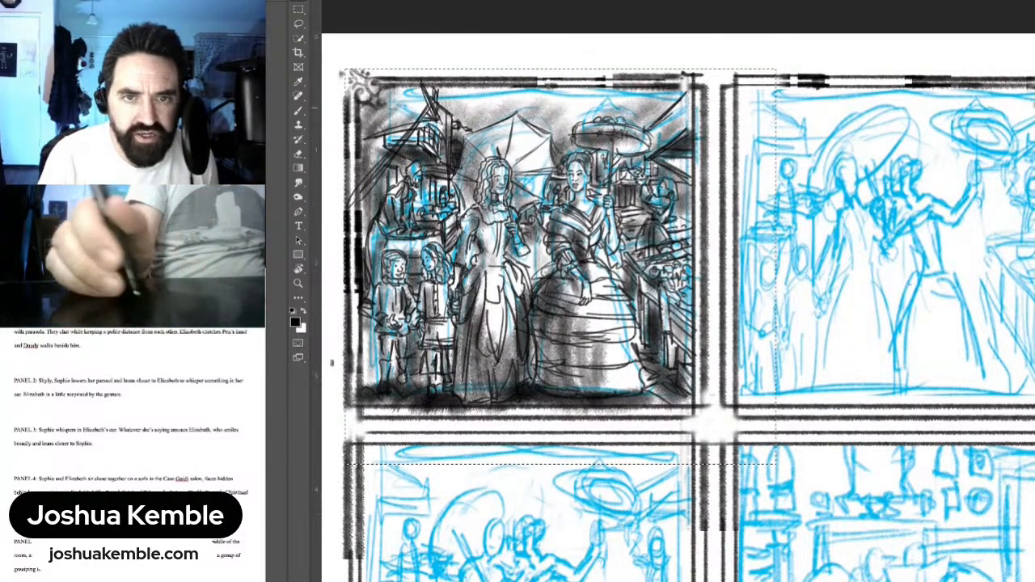
left_click_drag(517, 242, 897, 242)
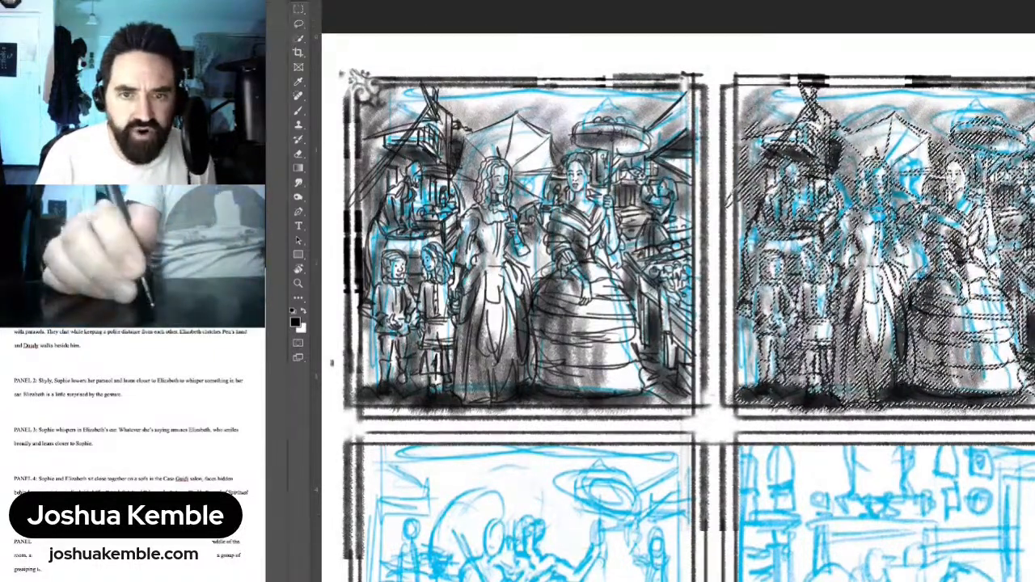
key("ctrl+d")
key("m")
left_click_drag(727, 243, 571, 259)
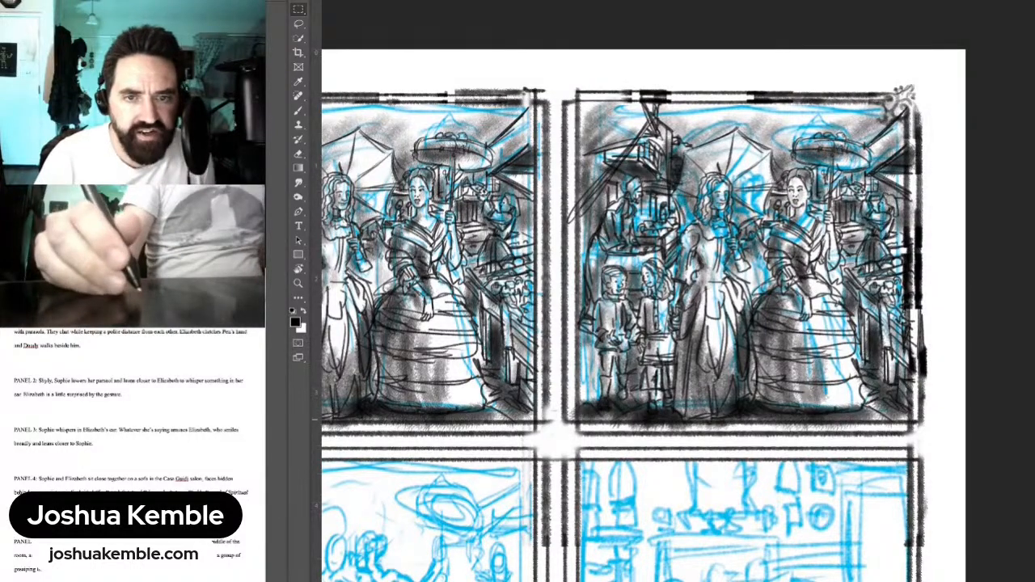
key("ctrl+e")
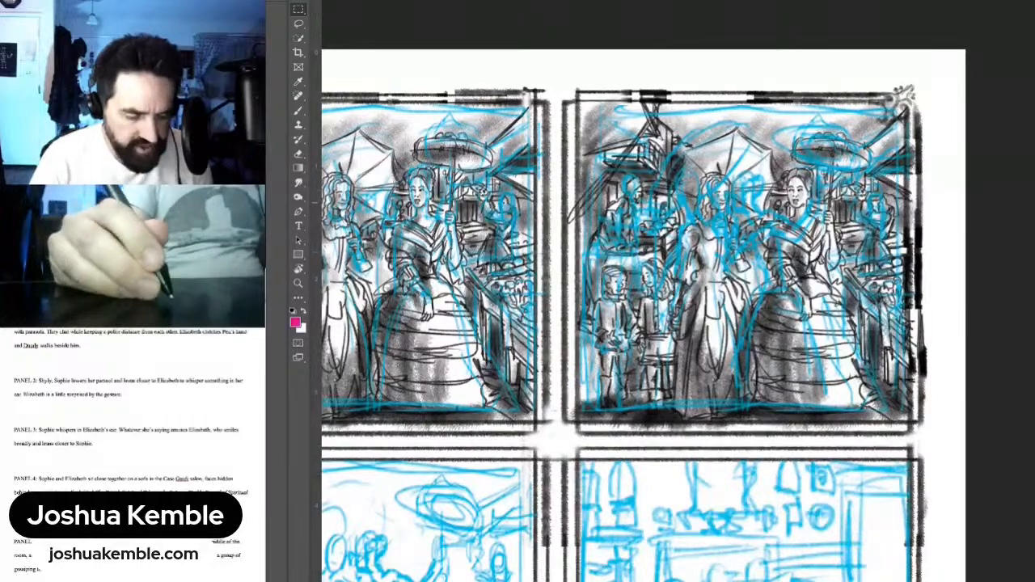
Step: Sketch the second lady's new head in magenta between the two ladies, in profile facing the first lady, with a hair bun at the back
scroll(752, 197, "up", 4)
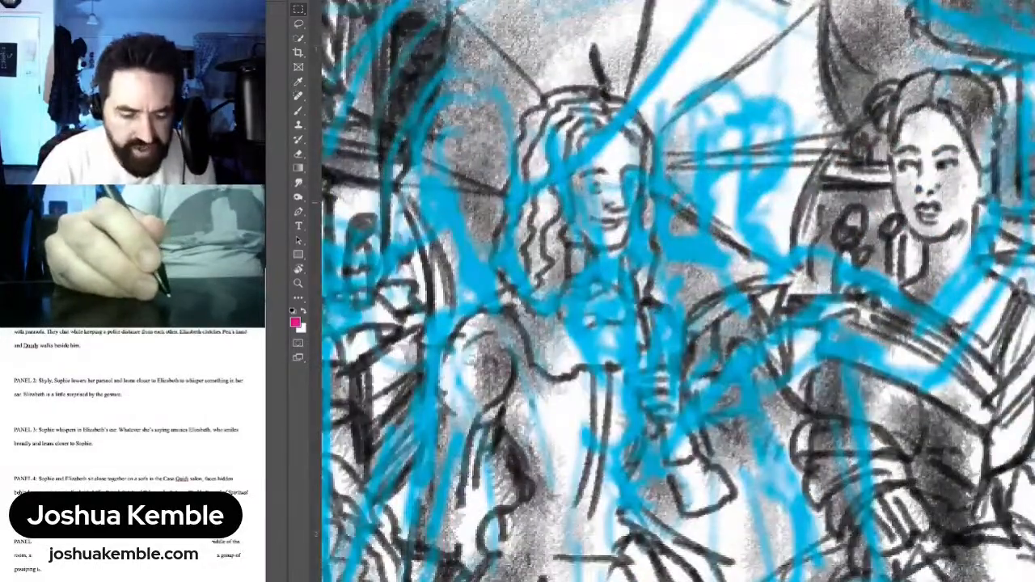
key("b")
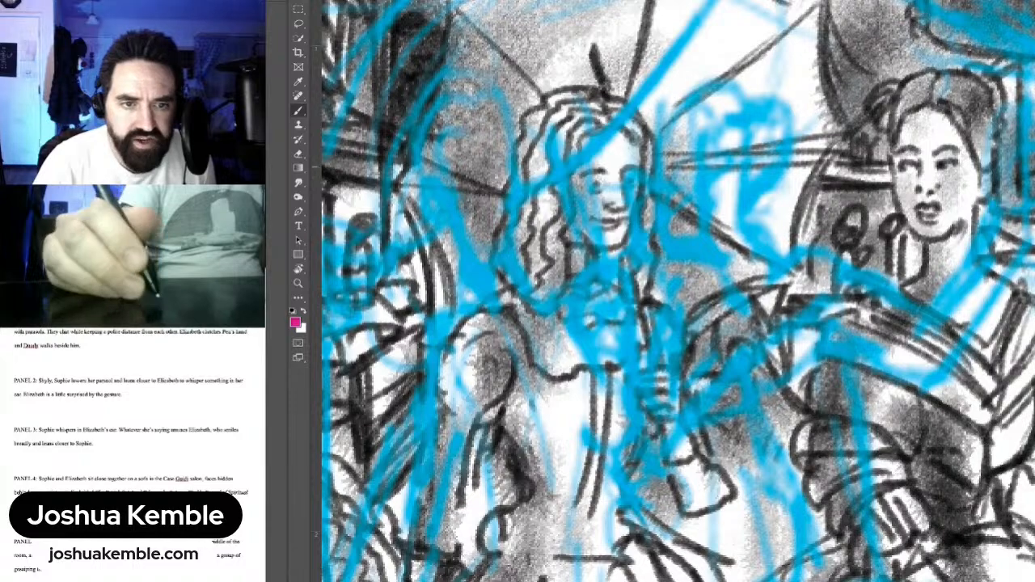
scroll(680, 291, "down", 5)
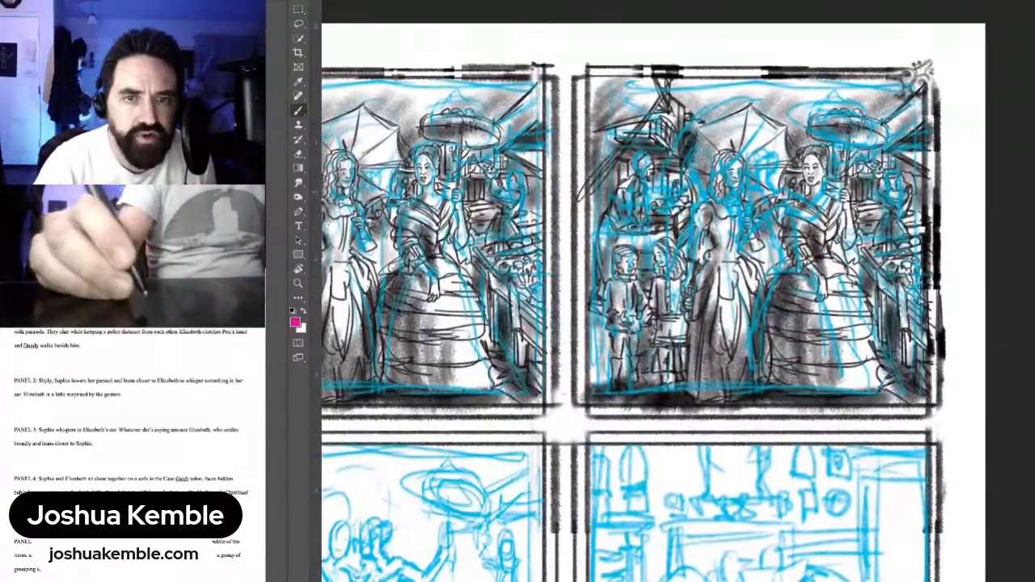
scroll(792, 170, "up", 2)
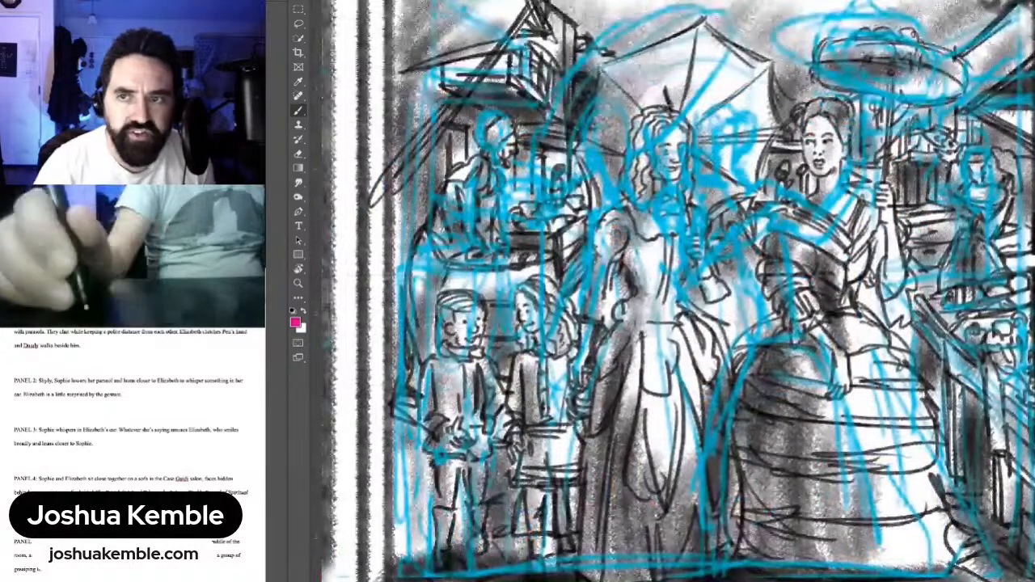
scroll(703, 130, "up", 1)
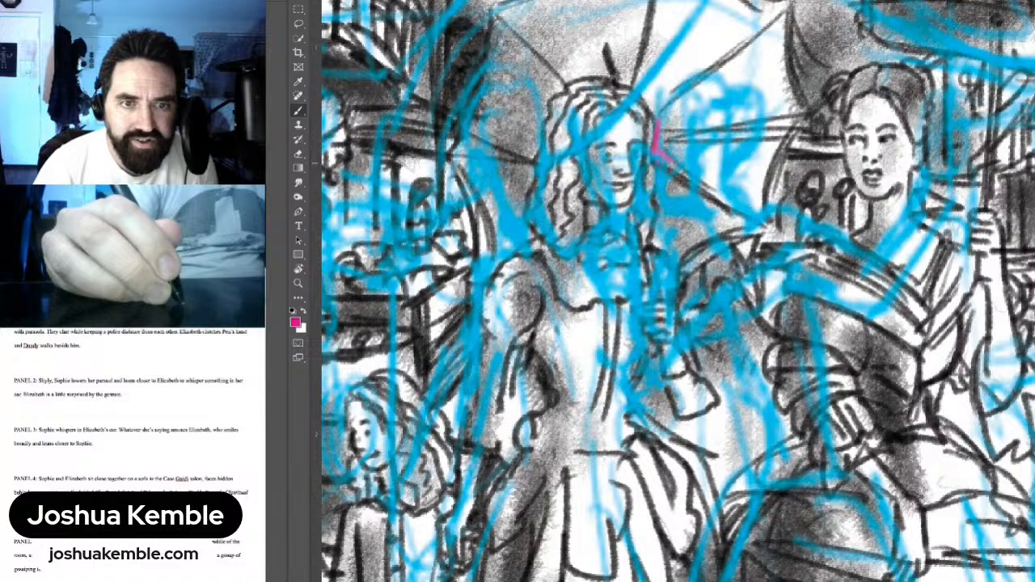
left_click_drag(654, 162, 651, 188)
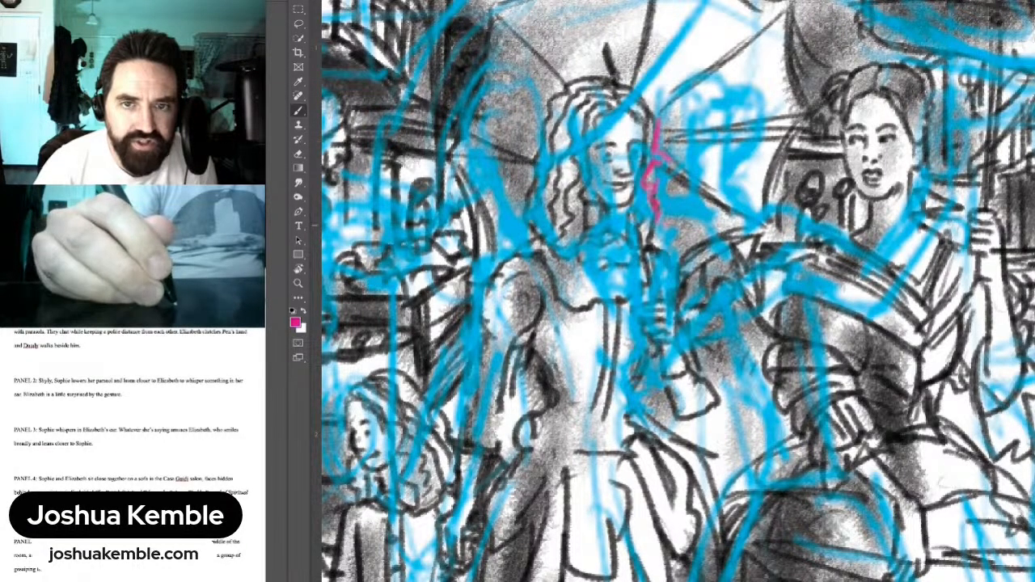
left_click_drag(659, 220, 694, 211)
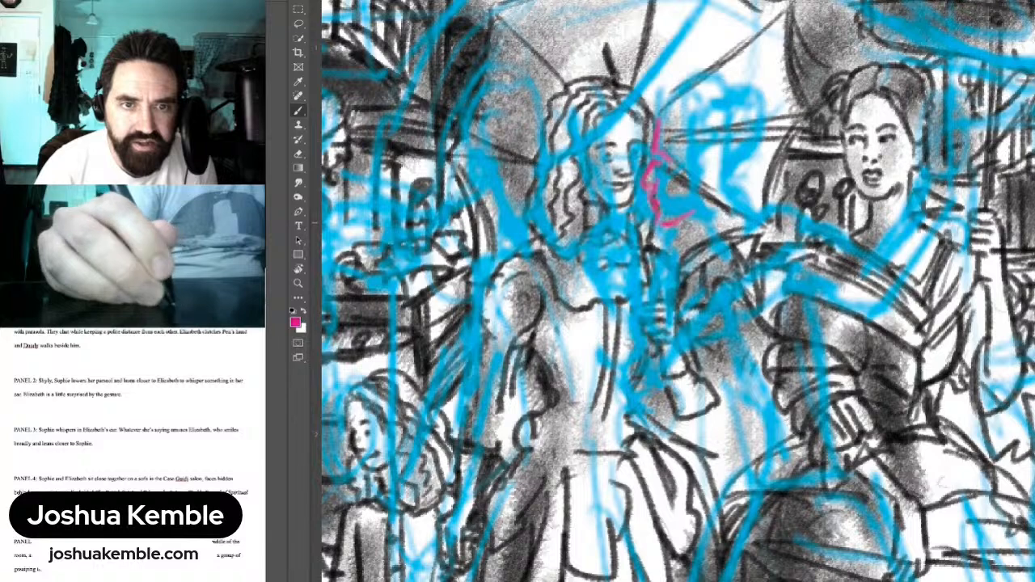
mouse_move(663, 114)
left_mouse_down()
mouse_move(684, 123)
mouse_move(689, 155)
mouse_move(713, 160)
mouse_move(713, 179)
mouse_move(701, 183)
mouse_move(705, 226)
mouse_move(731, 243)
left_mouse_up()
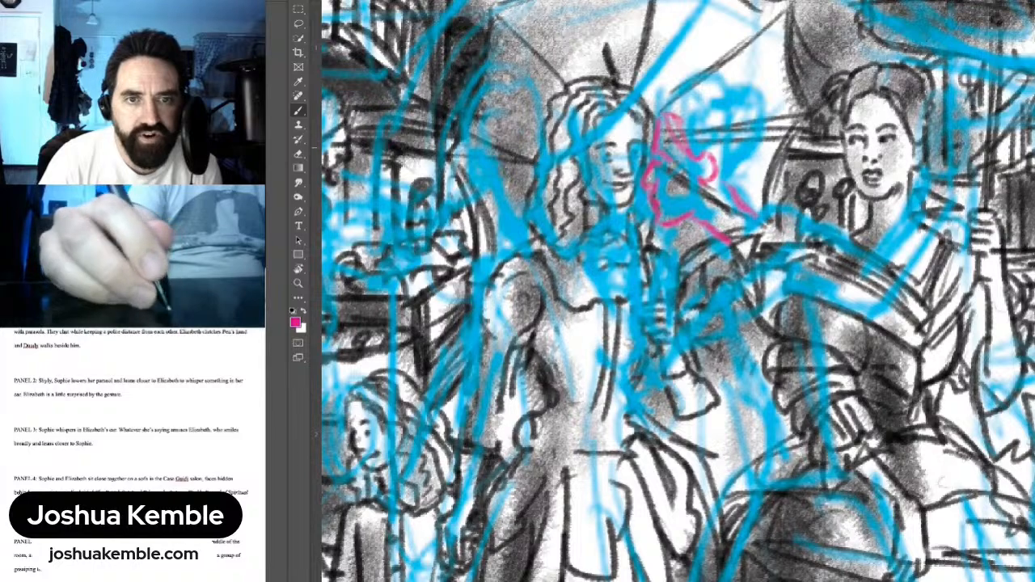
mouse_move(660, 115)
left_mouse_down()
mouse_move(666, 88)
mouse_move(735, 81)
mouse_move(758, 111)
mouse_move(743, 186)
left_mouse_up()
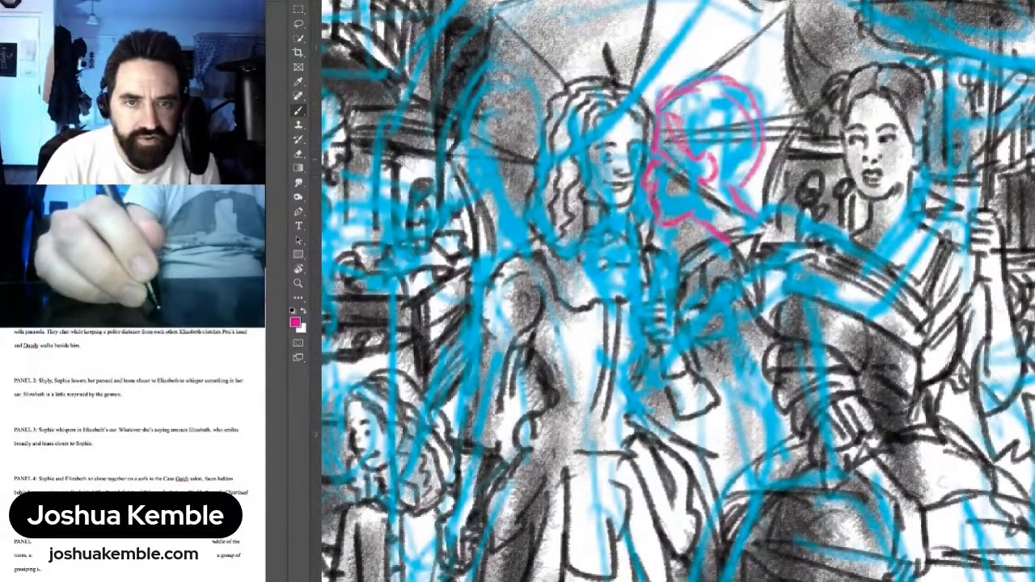
left_click_drag(763, 149, 716, 184)
mouse_move(753, 100)
left_mouse_down()
mouse_move(770, 82)
mouse_move(784, 123)
mouse_move(765, 145)
left_mouse_up()
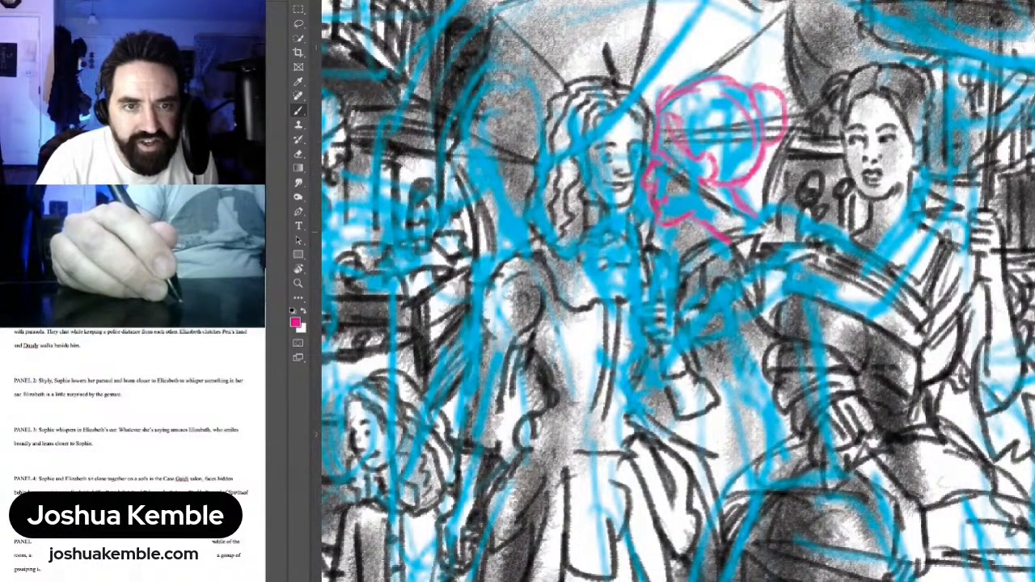
Step: Sketch the leaning lady's hand raised beside her mouth in magenta, with the forearm running down to the bent elbow
left_click_drag(648, 234, 632, 185)
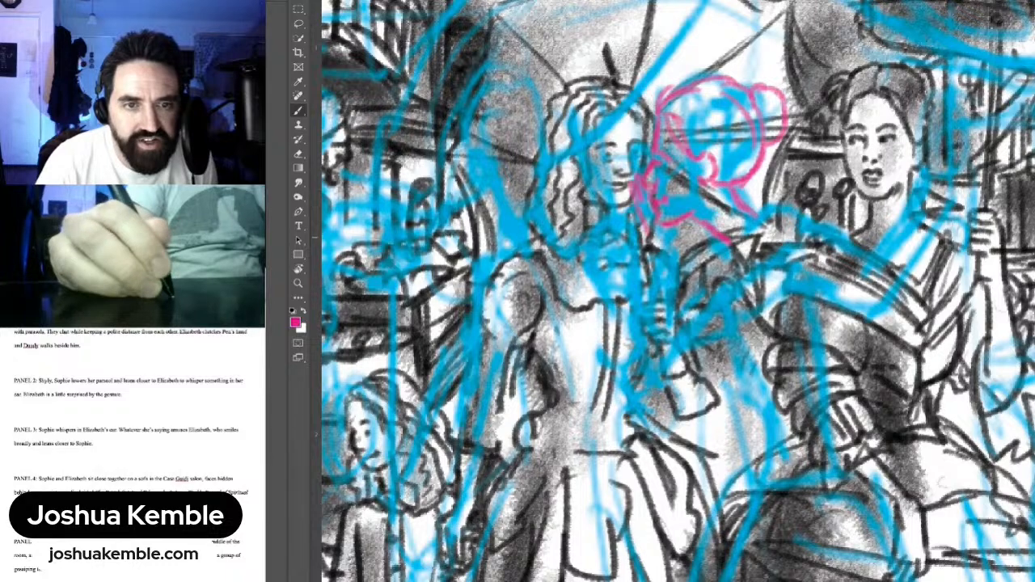
left_click_drag(683, 221, 662, 298)
left_click_drag(646, 238, 622, 347)
scroll(678, 291, "down", 2)
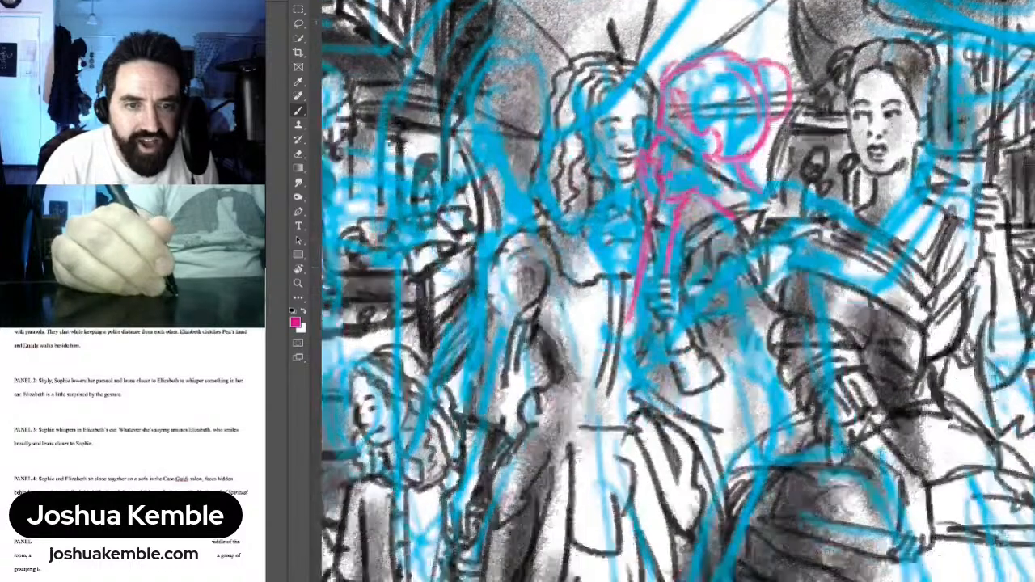
mouse_move(670, 243)
left_mouse_down()
mouse_move(663, 290)
mouse_move(626, 330)
mouse_move(615, 325)
mouse_move(611, 345)
left_mouse_up()
mouse_move(684, 280)
left_mouse_down()
mouse_move(657, 335)
mouse_move(610, 361)
left_mouse_up()
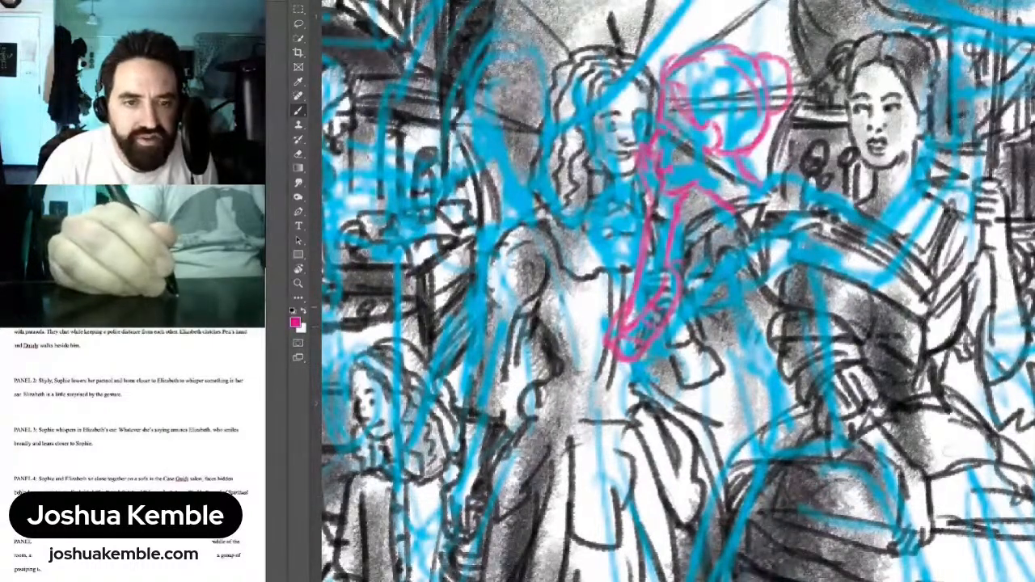
Step: Add the flared sleeve cuff at her elbow, the neck and shoulder line, and the folds of the upper sleeve in magenta
scroll(704, 285, "down", 1)
mouse_move(703, 323)
left_mouse_down()
mouse_move(661, 280)
mouse_move(639, 315)
mouse_move(654, 291)
mouse_move(646, 236)
mouse_move(670, 275)
mouse_move(676, 317)
mouse_move(639, 306)
mouse_move(700, 298)
mouse_move(704, 269)
left_mouse_up()
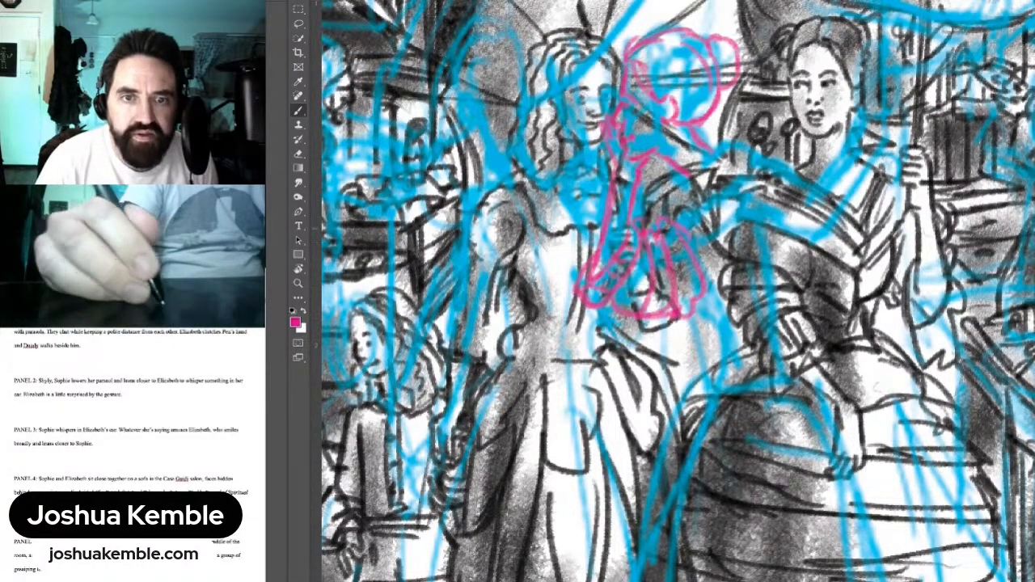
mouse_move(662, 228)
left_mouse_down()
mouse_move(666, 220)
mouse_move(674, 246)
mouse_move(635, 298)
left_mouse_up()
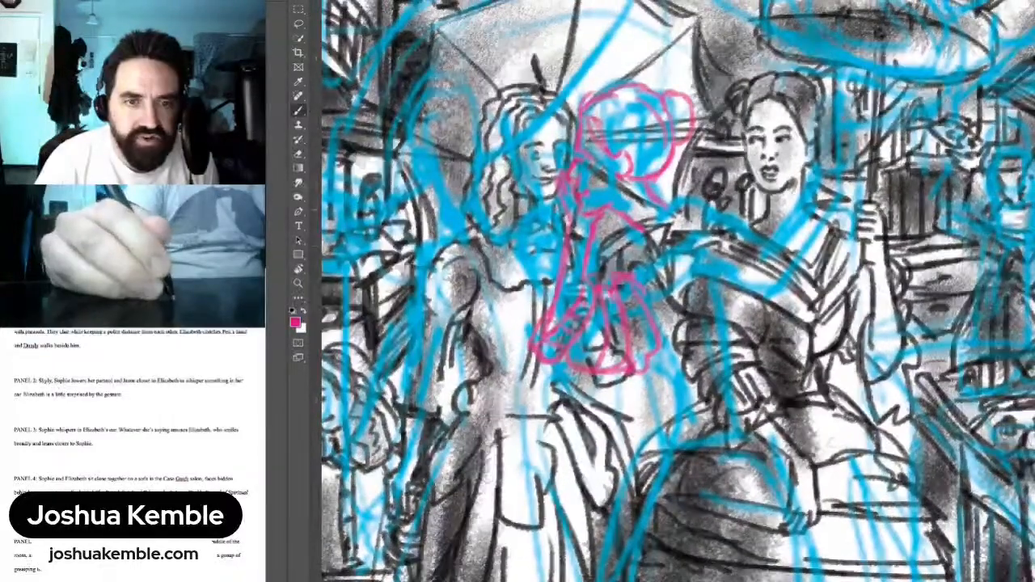
mouse_move(663, 201)
left_mouse_down()
mouse_move(675, 244)
mouse_move(665, 274)
left_mouse_up()
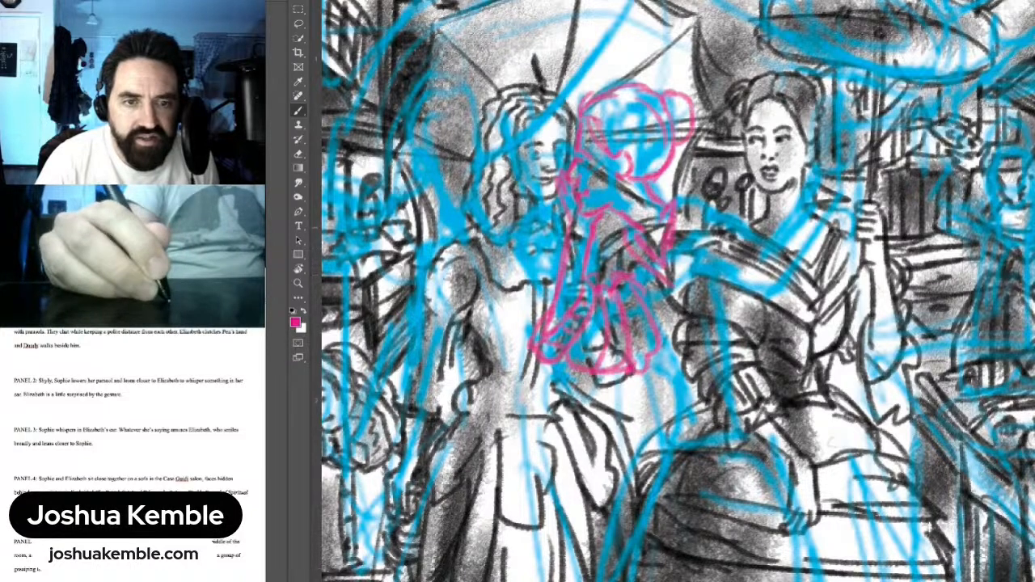
left_click_drag(622, 233, 612, 261)
mouse_move(629, 265)
left_mouse_down()
mouse_move(665, 310)
mouse_move(703, 224)
mouse_move(678, 279)
left_mouse_up()
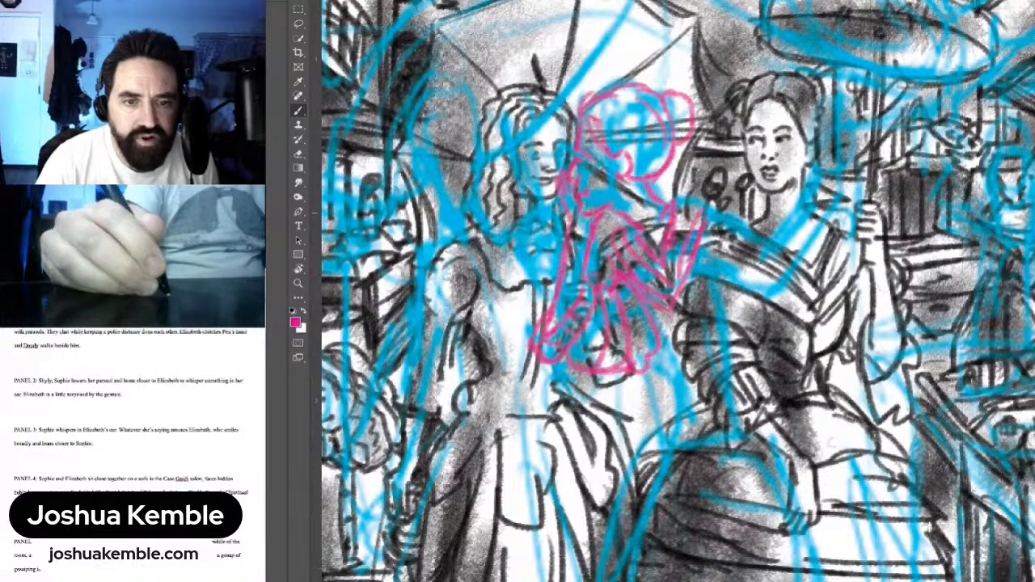
Step: Sketch the banded shawl across her chest and far shoulder in magenta, including the side line of the bodice
left_click_drag(684, 215, 668, 270)
mouse_move(671, 199)
left_mouse_down()
mouse_move(692, 188)
mouse_move(713, 210)
left_mouse_up()
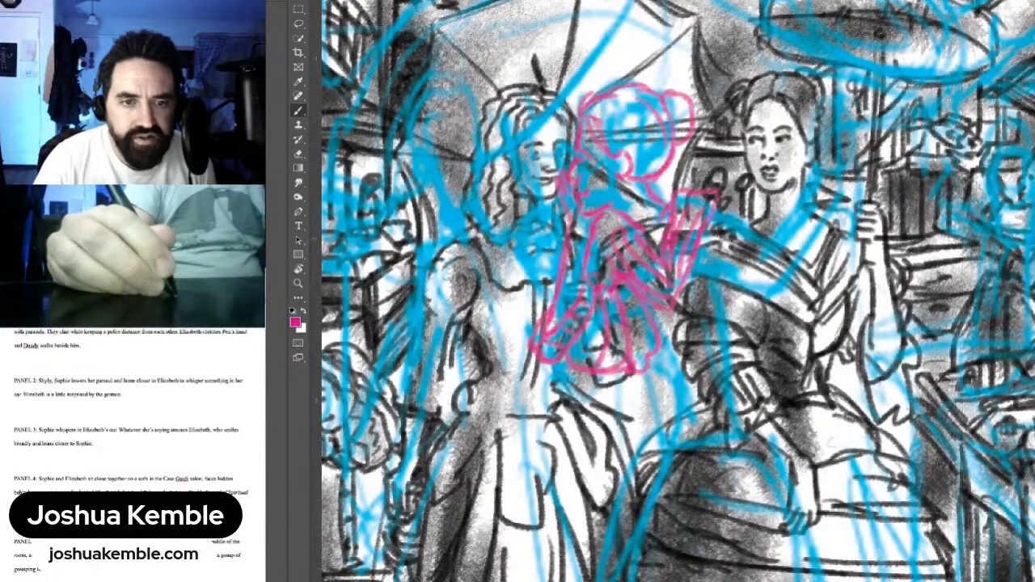
key("e")
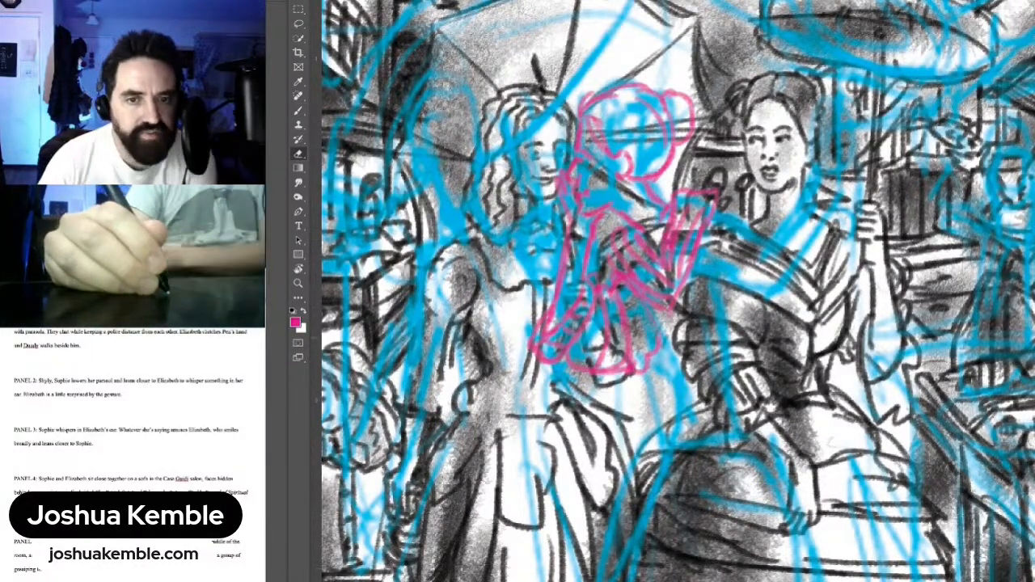
key("b")
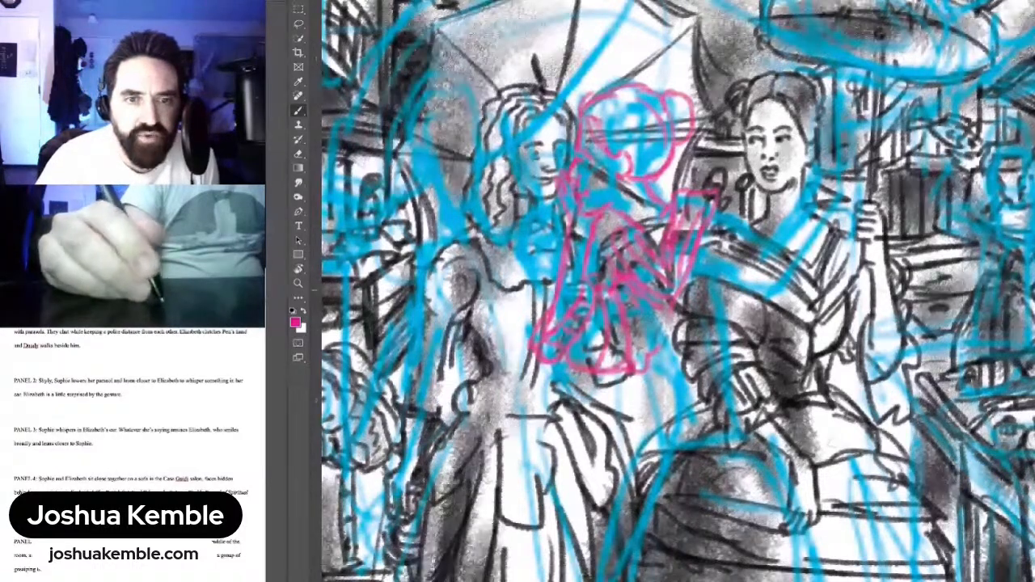
left_click_drag(675, 311, 684, 345)
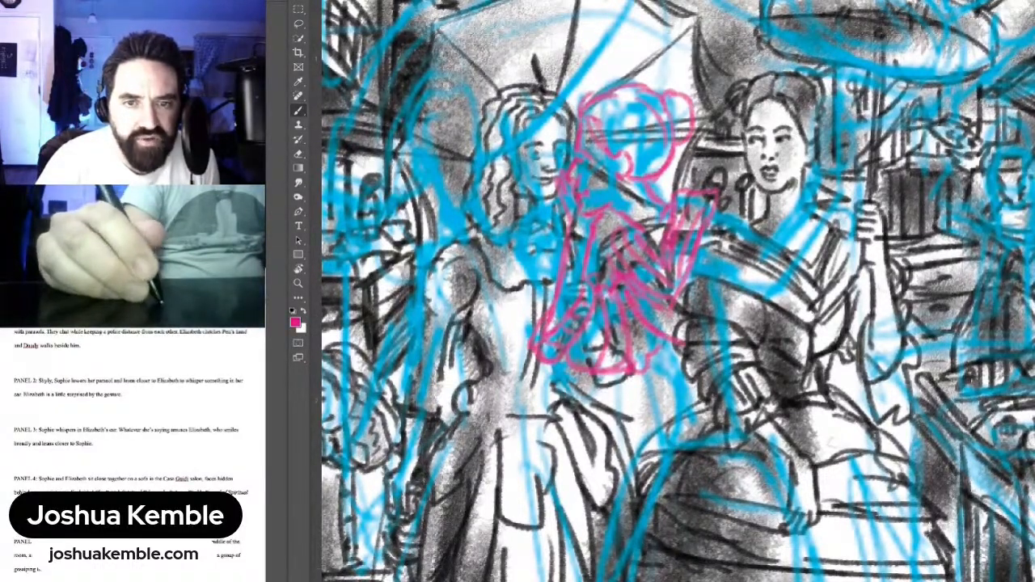
left_click_drag(726, 204, 736, 199)
key("ctrl+0")
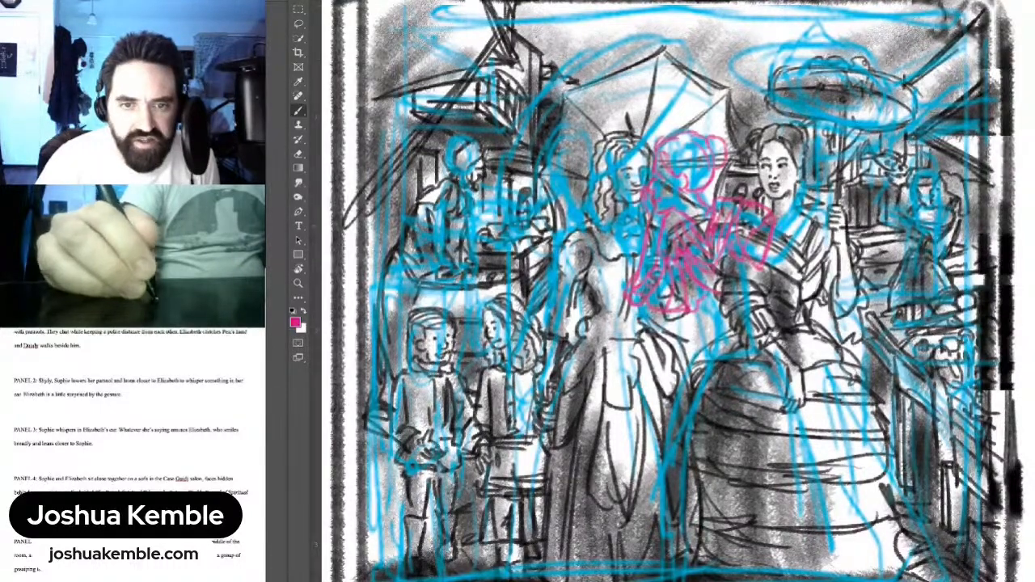
mouse_move(778, 240)
left_mouse_down()
mouse_move(782, 275)
mouse_move(778, 264)
left_mouse_up()
left_click_drag(783, 217, 789, 287)
left_click_drag(796, 247, 798, 288)
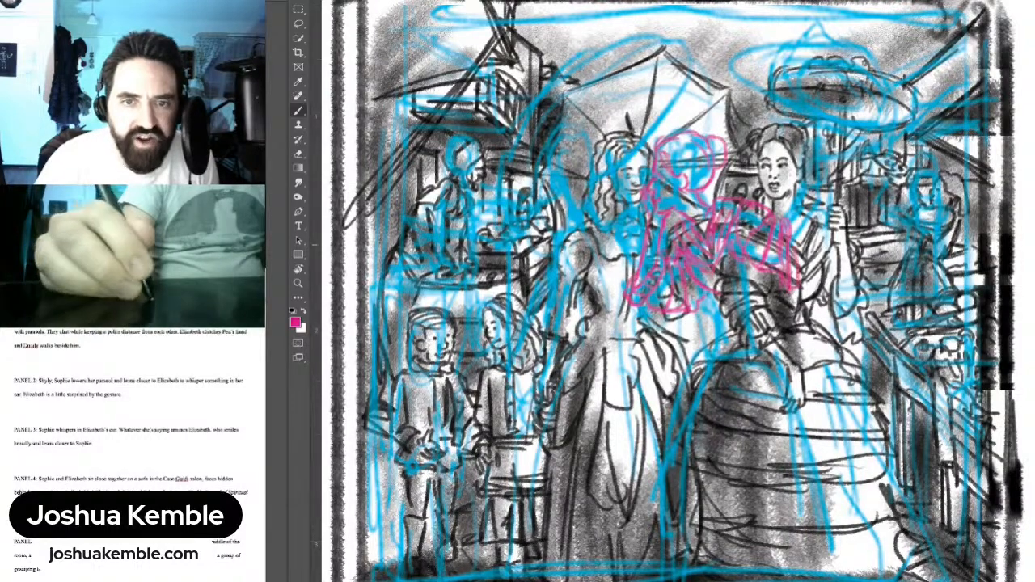
Step: Draw her other arm reaching up from the shawl, with the hand gripping the parasol handle, in magenta
scroll(825, 171, "up", 4)
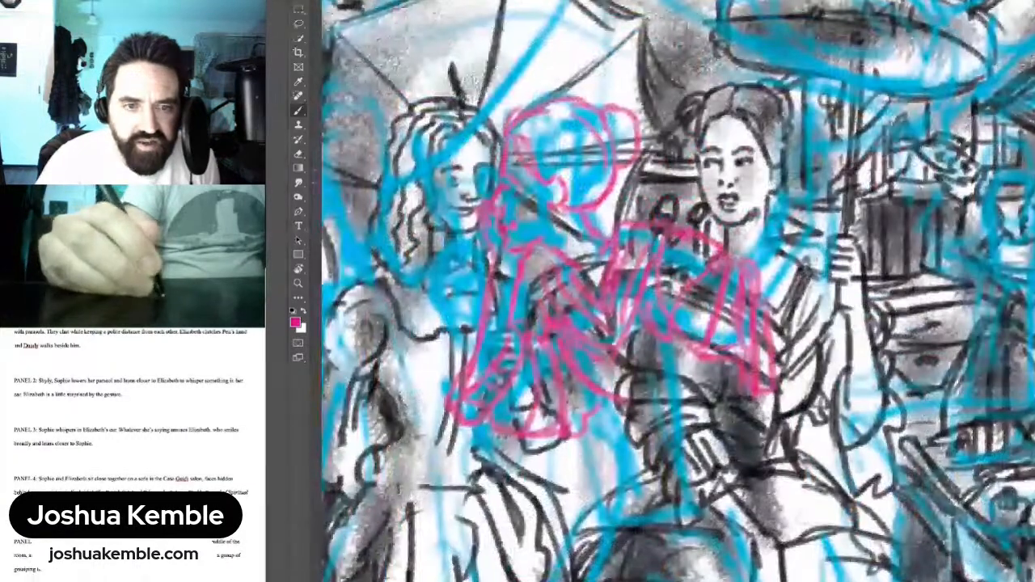
mouse_move(776, 227)
left_mouse_down()
mouse_move(721, 296)
mouse_move(706, 368)
mouse_move(753, 302)
left_mouse_up()
mouse_move(701, 335)
left_mouse_down()
mouse_move(749, 276)
mouse_move(748, 252)
mouse_move(783, 232)
mouse_move(765, 271)
left_mouse_up()
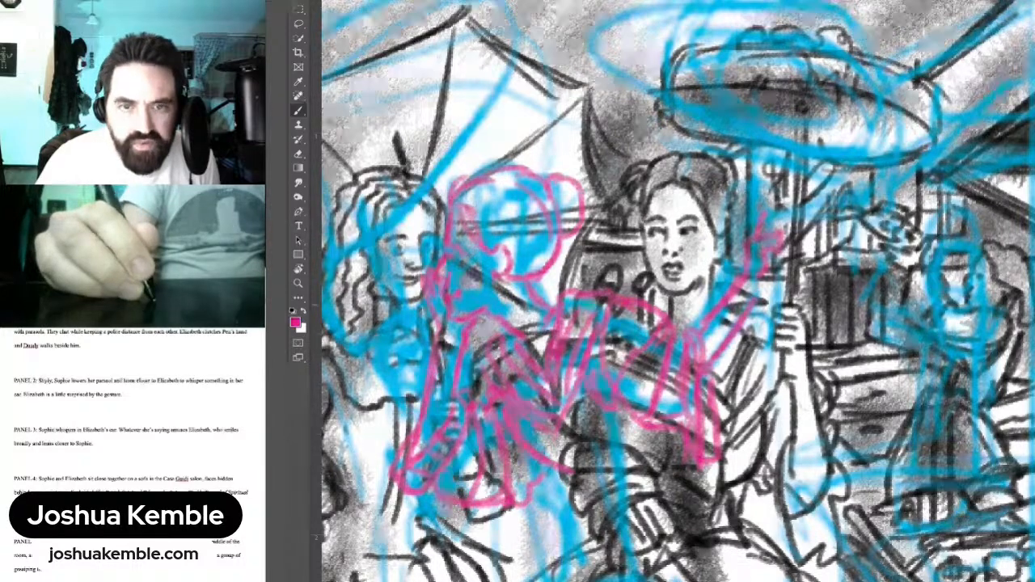
mouse_move(775, 267)
left_mouse_down()
mouse_move(786, 272)
mouse_move(779, 257)
mouse_move(794, 245)
mouse_move(785, 228)
left_mouse_up()
mouse_move(785, 232)
left_mouse_down()
mouse_move(767, 214)
mouse_move(776, 222)
left_mouse_up()
mouse_move(767, 279)
left_mouse_down()
mouse_move(777, 289)
mouse_move(759, 293)
left_mouse_up()
left_click_drag(782, 189, 734, 201)
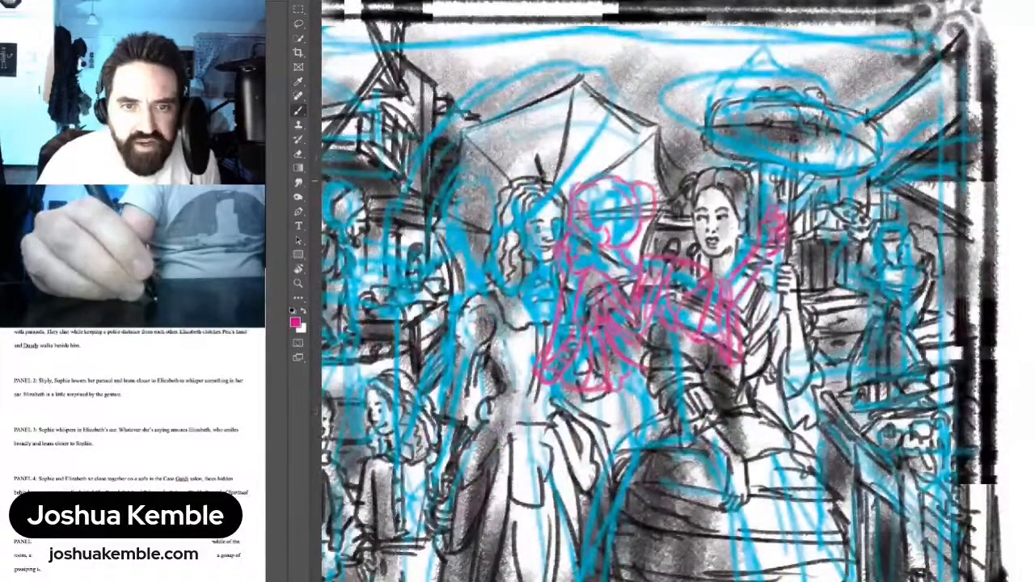
Step: Draw the parasol's shaft and its tilted oval canopy with a ruffled top in magenta over the old parasol
left_click_drag(766, 148, 771, 207)
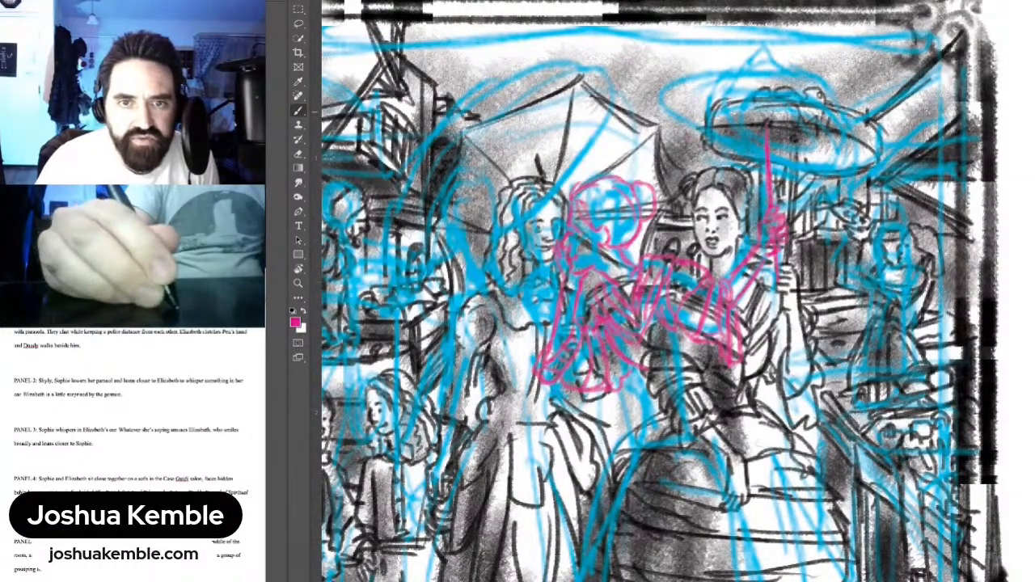
mouse_move(757, 110)
left_mouse_down()
mouse_move(838, 129)
mouse_move(717, 104)
mouse_move(683, 122)
mouse_move(728, 146)
mouse_move(846, 162)
mouse_move(851, 137)
mouse_move(841, 166)
left_mouse_up()
mouse_move(684, 115)
left_mouse_down()
mouse_move(696, 89)
mouse_move(834, 83)
mouse_move(856, 115)
mouse_move(854, 151)
left_mouse_up()
mouse_move(752, 89)
left_mouse_down()
mouse_move(791, 81)
mouse_move(723, 68)
mouse_move(799, 93)
left_mouse_up()
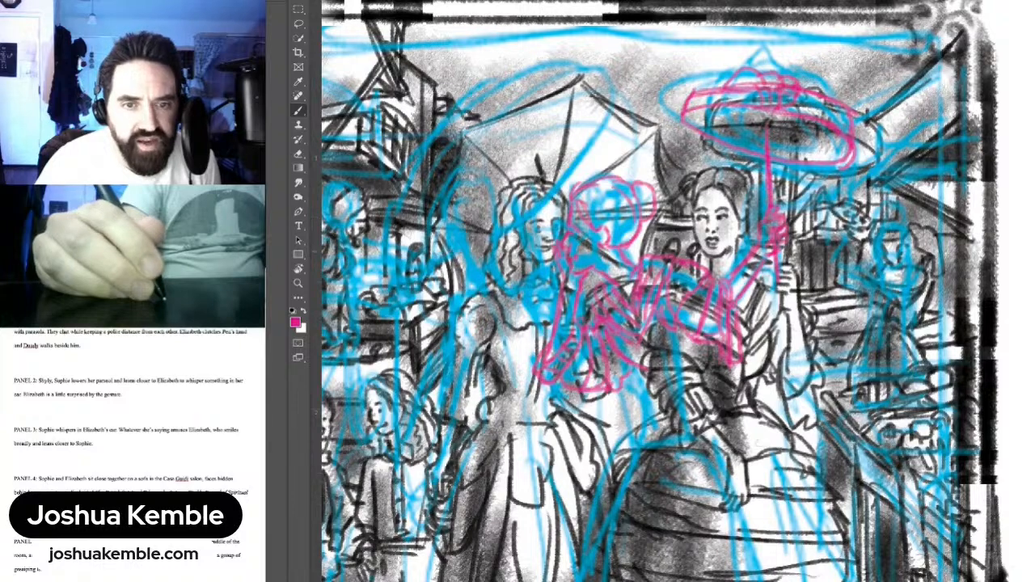
Step: Sketch the leaning lady's torso down to the waist and the skirt's upper edge flaring out to both sides in magenta
left_click_drag(749, 244, 772, 133)
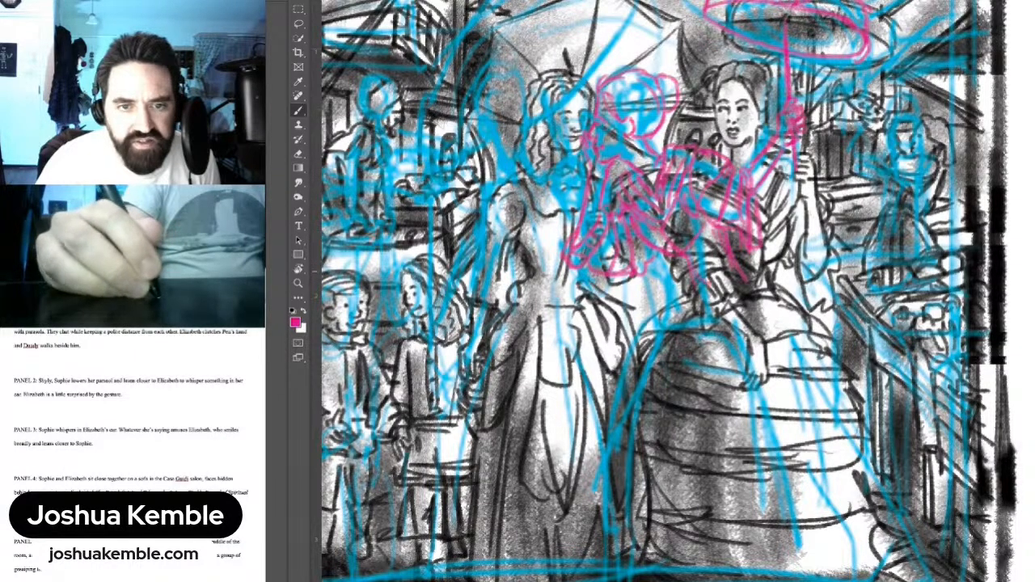
mouse_move(679, 258)
left_mouse_down()
mouse_move(684, 293)
mouse_move(716, 311)
mouse_move(751, 288)
mouse_move(796, 308)
mouse_move(824, 348)
left_mouse_up()
left_click_drag(685, 296, 645, 359)
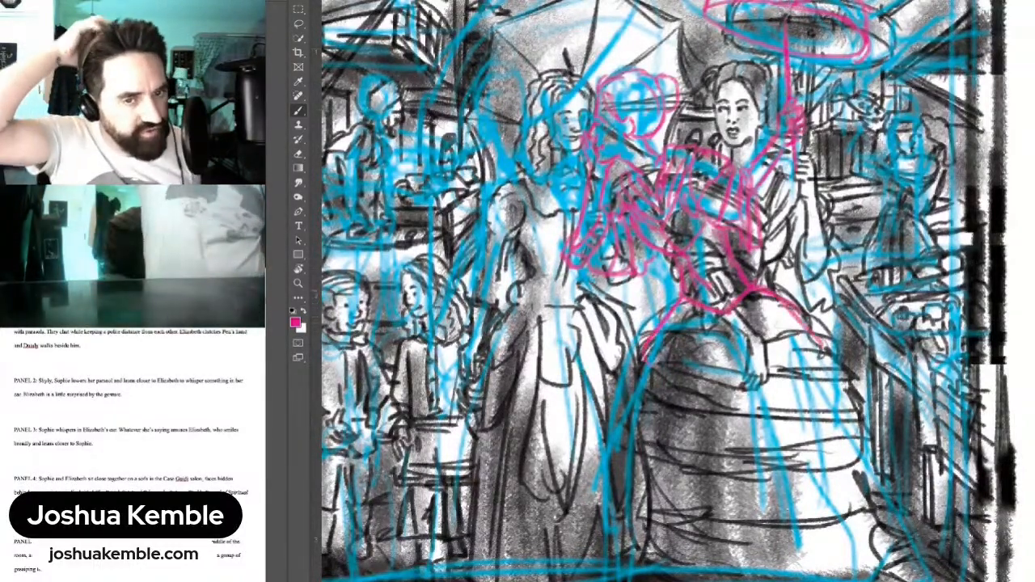
Step: Erase the old black parasol's lines and shading around the magenta canopy, and hide the blue rough
key("ctrl+minus")
key("ctrl+minus")
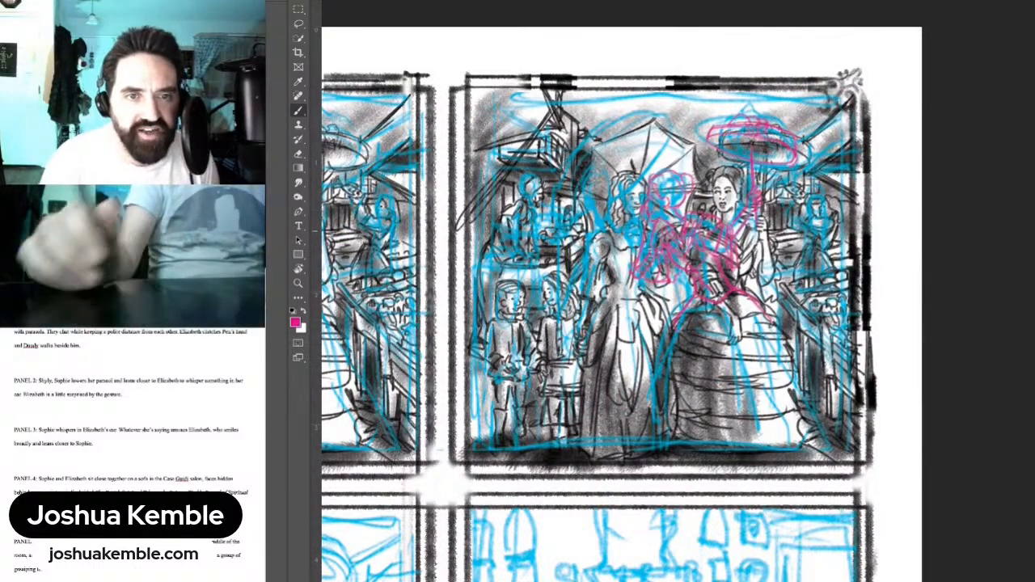
scroll(607, 222, "up", 4)
left_click_drag(615, 238, 574, 169)
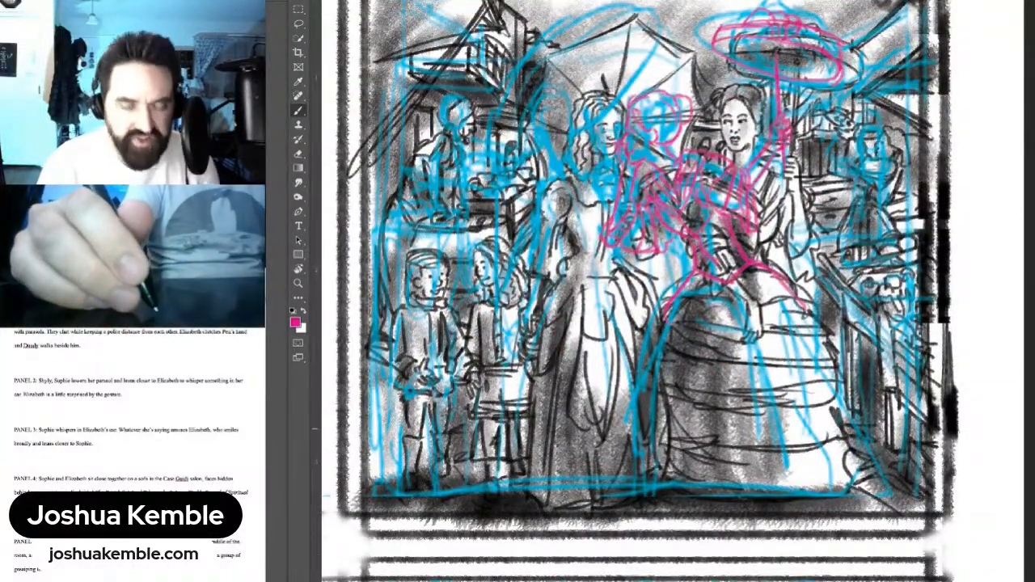
key("e")
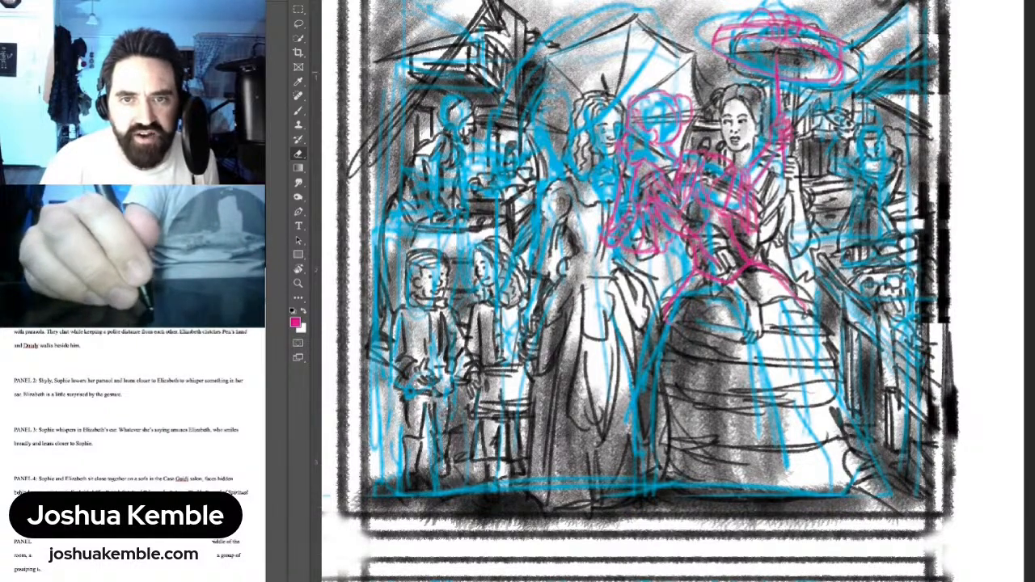
left_click_drag(631, 243, 640, 286)
mouse_move(833, 110)
left_mouse_down()
mouse_move(862, 113)
mouse_move(815, 91)
mouse_move(732, 105)
mouse_move(768, 122)
left_mouse_up()
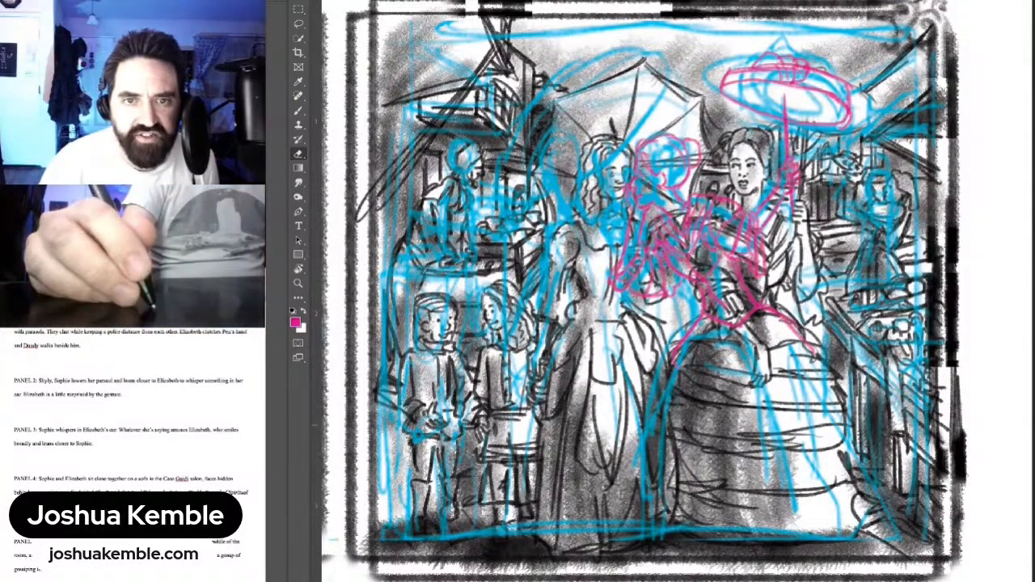
key("ctrl+comma")
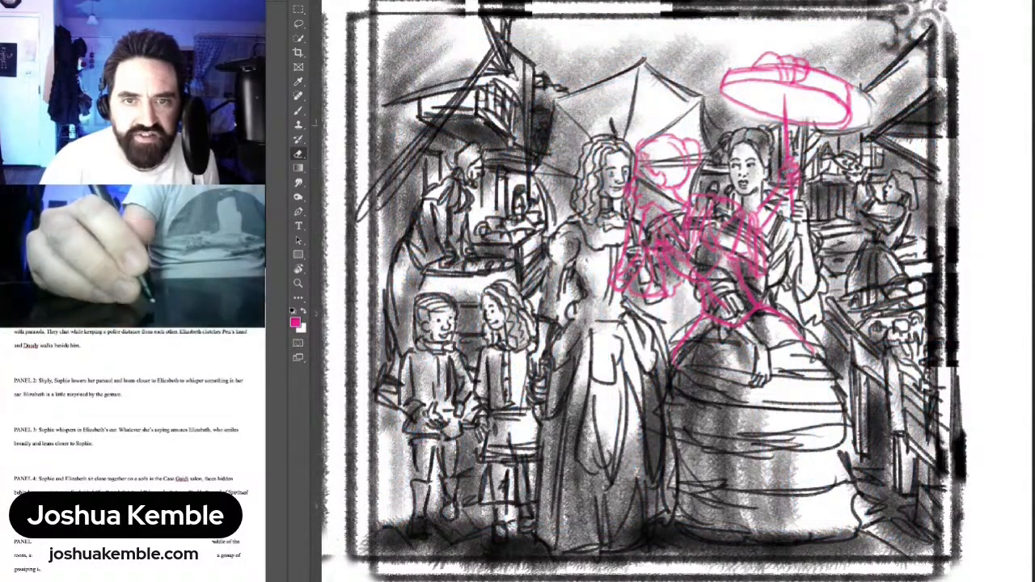
Step: Erase the old black lines showing through the magenta parasol canopy and the leaning lady's head, shawl and torso
left_click_drag(804, 121, 851, 131)
mouse_move(859, 90)
left_mouse_down()
mouse_move(869, 104)
mouse_move(802, 132)
left_mouse_up()
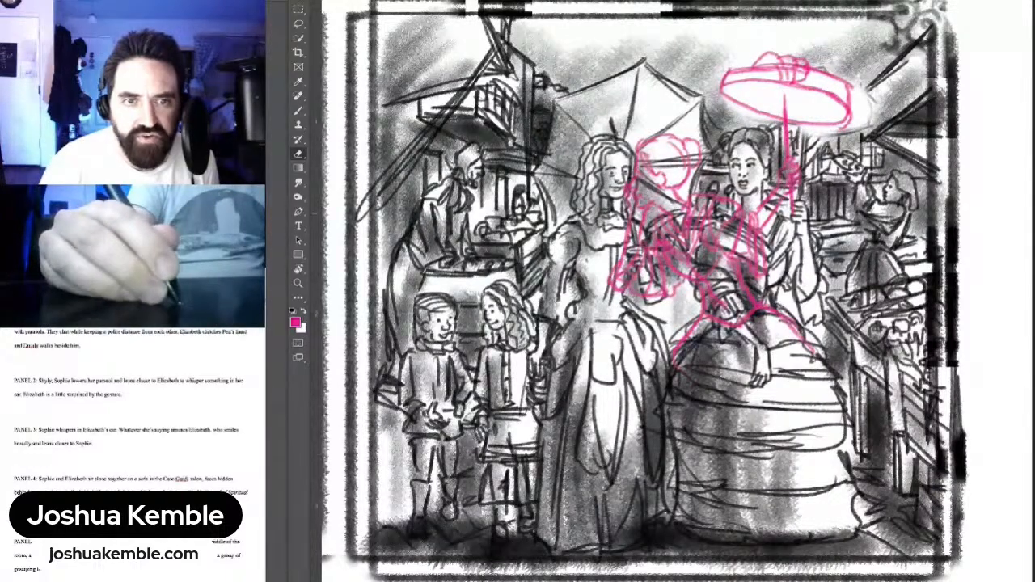
mouse_move(661, 167)
left_mouse_down()
mouse_move(641, 195)
mouse_move(642, 167)
mouse_move(691, 159)
left_mouse_up()
left_click_drag(668, 194, 636, 202)
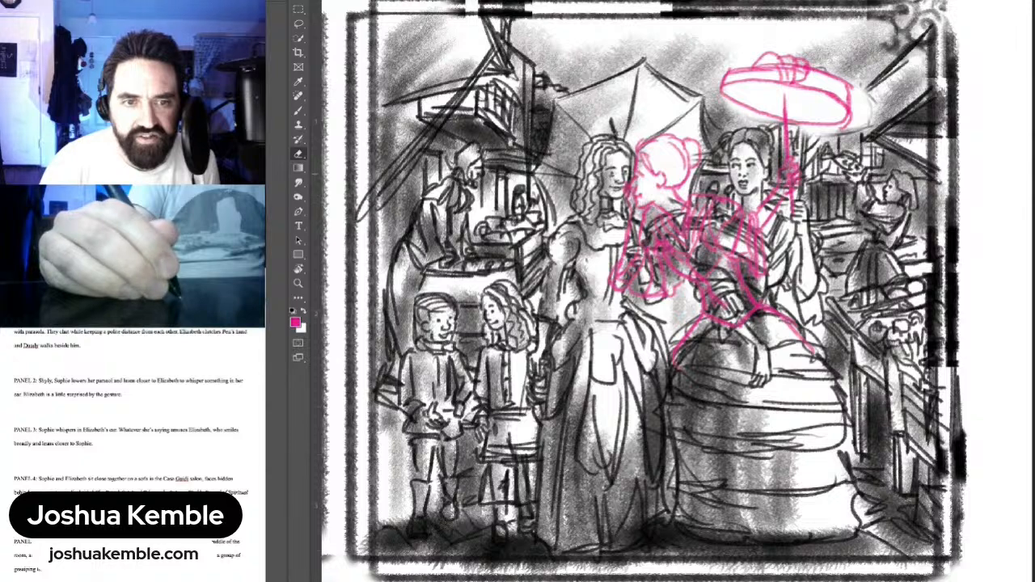
mouse_move(640, 150)
left_mouse_down()
mouse_move(628, 275)
mouse_move(650, 250)
mouse_move(672, 281)
mouse_move(684, 210)
mouse_move(718, 307)
mouse_move(742, 219)
left_mouse_up()
mouse_move(751, 307)
left_mouse_down()
mouse_move(741, 237)
mouse_move(705, 202)
mouse_move(761, 177)
mouse_move(766, 149)
left_mouse_up()
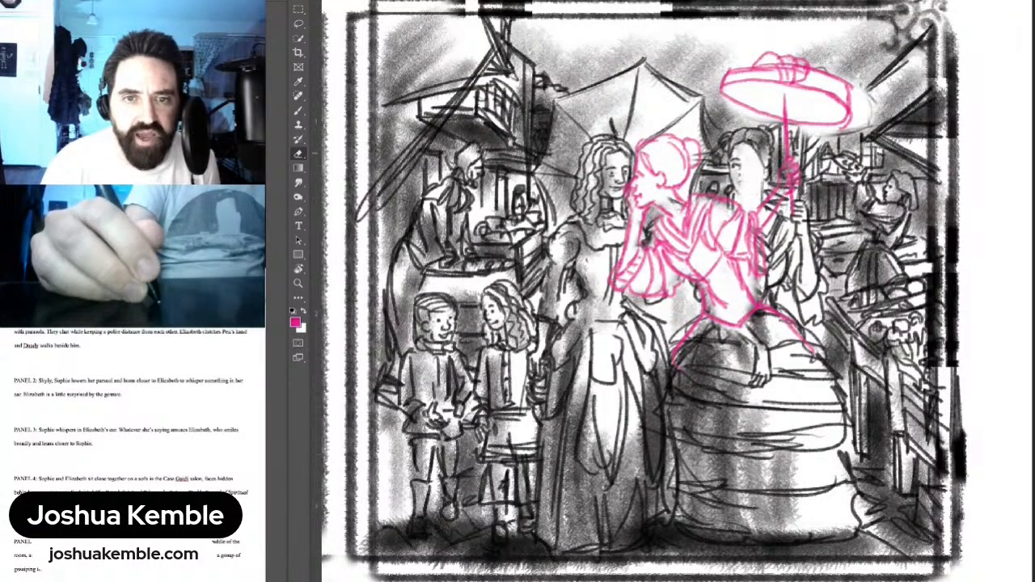
Step: Erase the old lady's head and raised arm around the magenta figure, and her old hand resting on the skirt
mouse_move(728, 190)
left_mouse_down()
mouse_move(757, 130)
mouse_move(727, 126)
mouse_move(772, 160)
mouse_move(772, 213)
mouse_move(793, 172)
left_mouse_up()
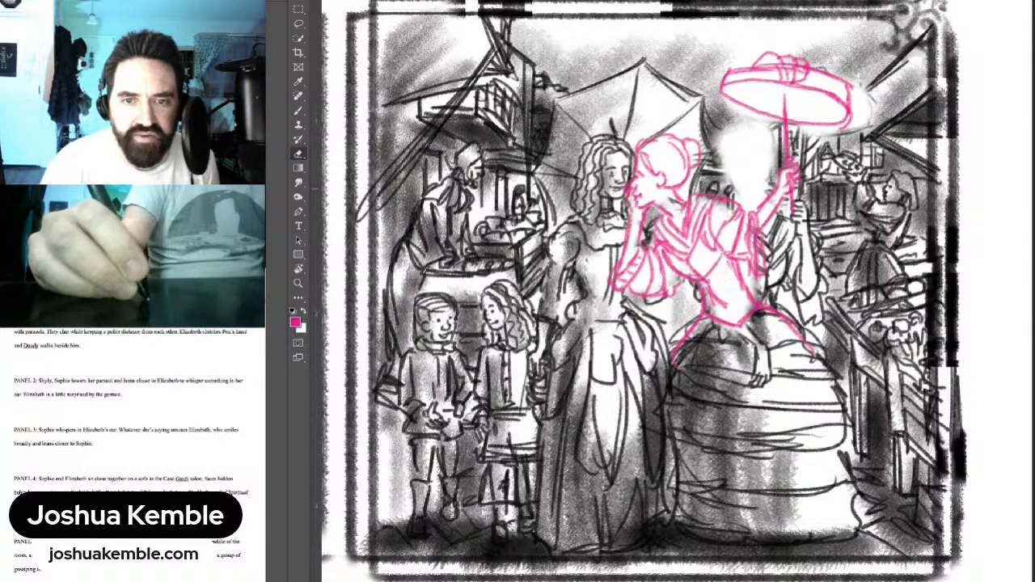
mouse_move(768, 220)
left_mouse_down()
mouse_move(773, 285)
mouse_move(786, 296)
left_mouse_up()
left_click_drag(801, 199, 799, 281)
mouse_move(808, 230)
left_mouse_down()
mouse_move(823, 304)
mouse_move(812, 322)
mouse_move(788, 286)
mouse_move(756, 315)
left_mouse_up()
mouse_move(773, 263)
left_mouse_down()
mouse_move(756, 325)
mouse_move(705, 387)
left_mouse_up()
left_click_drag(752, 335, 696, 386)
left_click_drag(718, 288, 677, 396)
mouse_move(689, 322)
left_mouse_down()
mouse_move(684, 424)
mouse_move(673, 421)
left_mouse_up()
left_click_drag(715, 379, 681, 441)
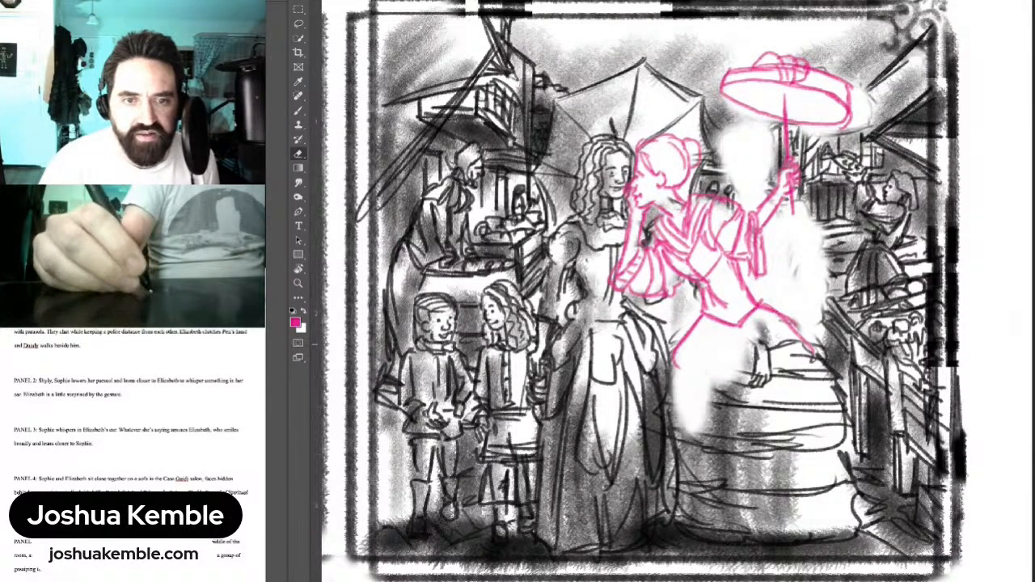
key("ctrl+z")
left_click_drag(726, 333, 762, 378)
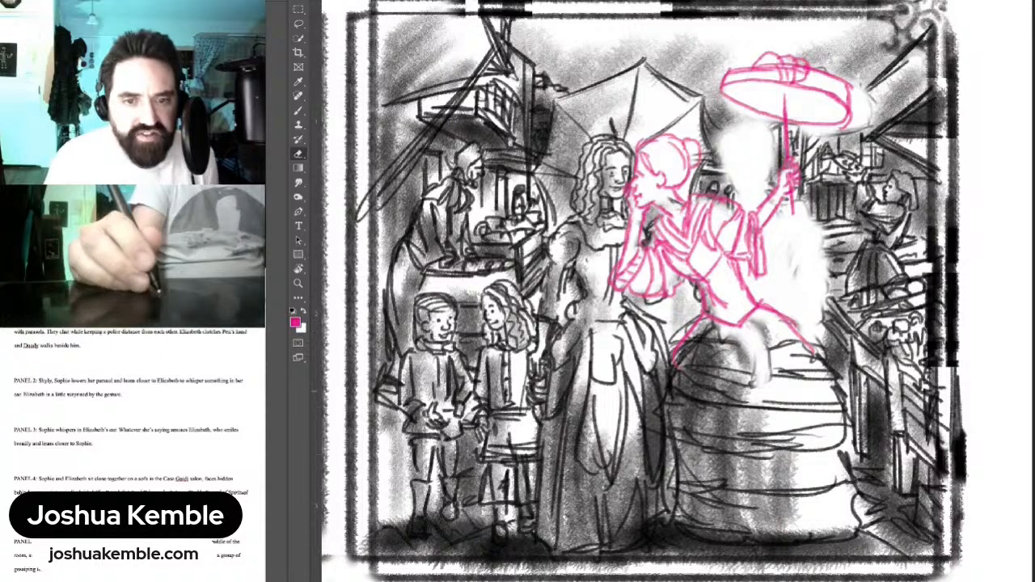
left_click_drag(768, 338, 755, 383)
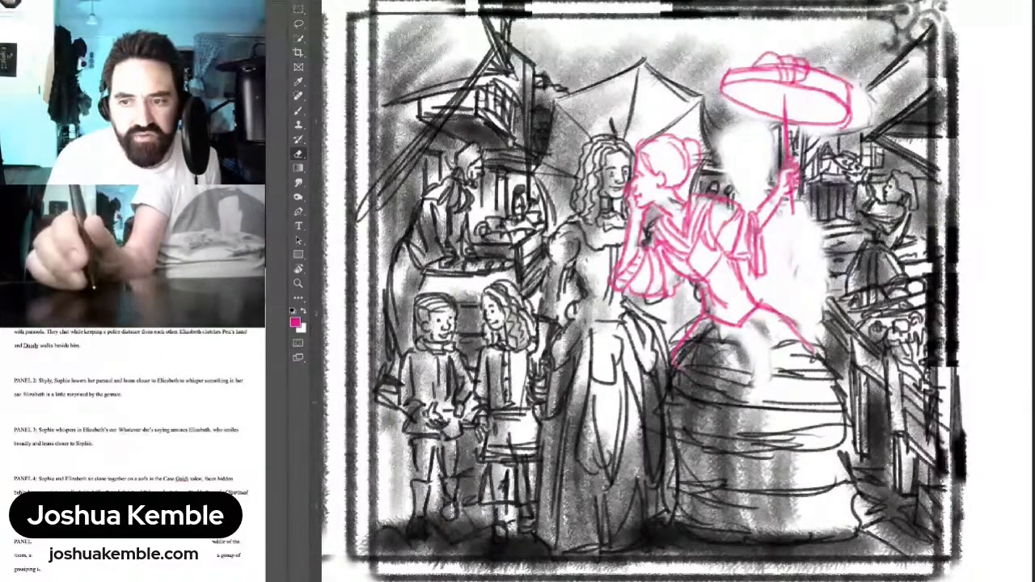
Step: Draw short magenta fold lines across the erased patch of the skirt, and erase leftover black beside the leaning lady's neck
key("b")
left_click_drag(721, 347, 786, 341)
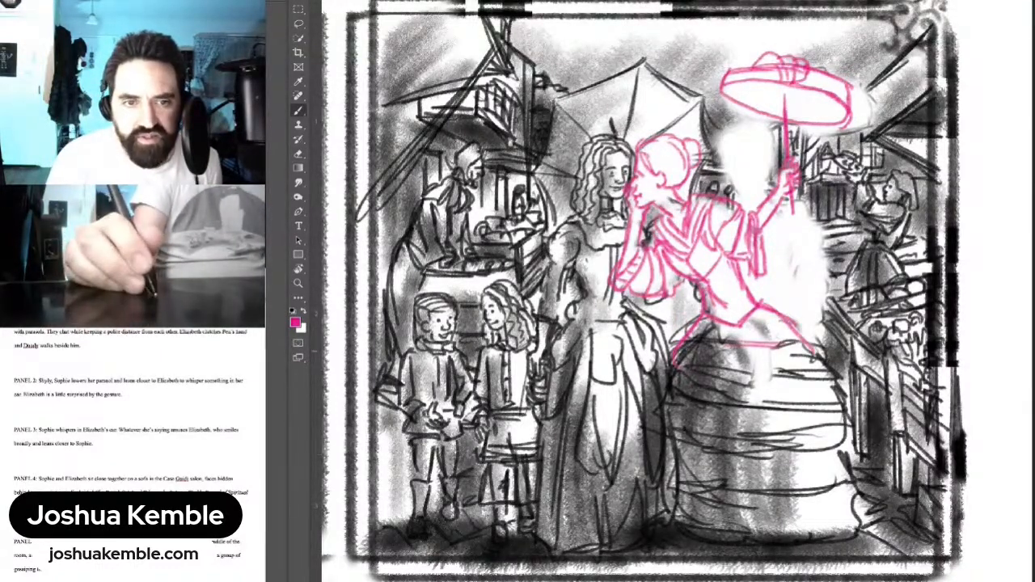
key("ctrl+z")
key("ctrl+z")
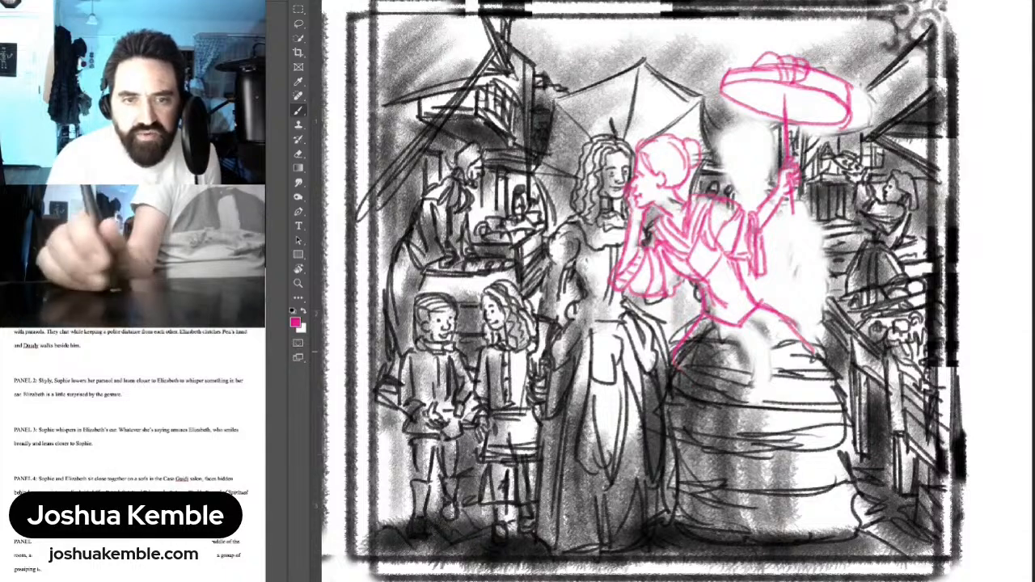
left_click_drag(741, 345, 796, 346)
left_click_drag(750, 372, 776, 377)
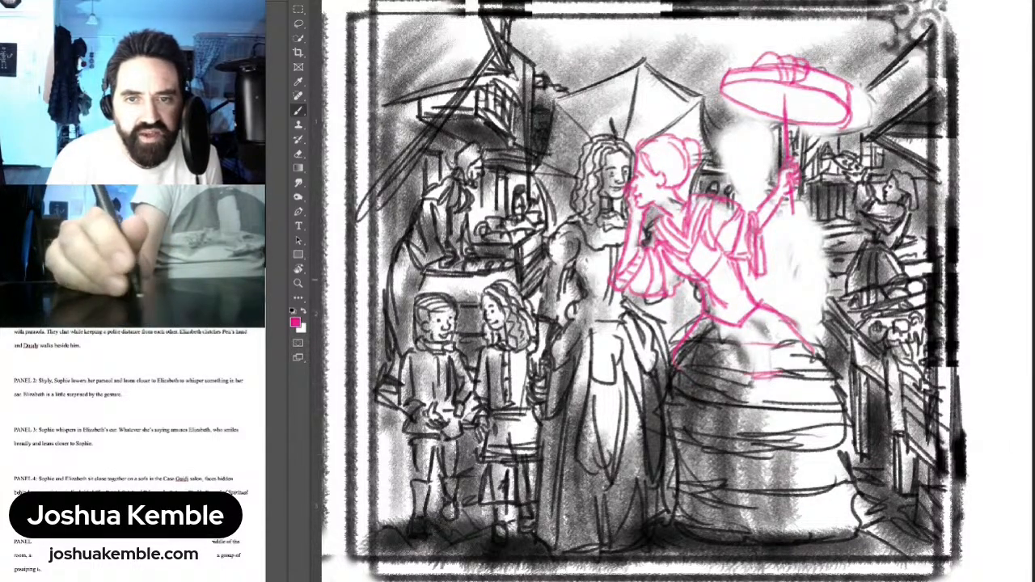
key("e")
left_click_drag(674, 204, 683, 215)
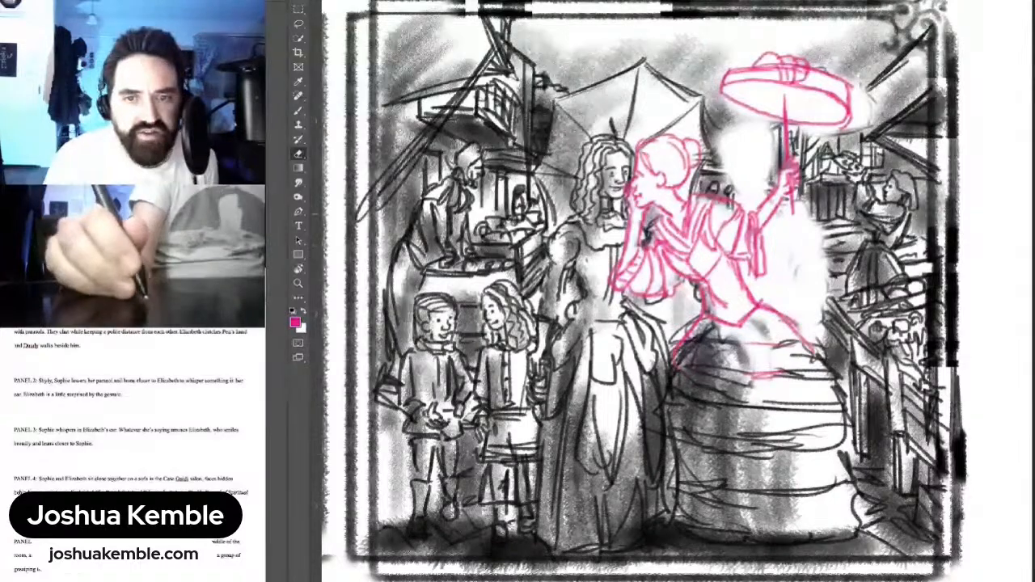
Step: Draw the market stall's counter and slatted front in magenta in the blank area behind the leaning lady's back
key("b")
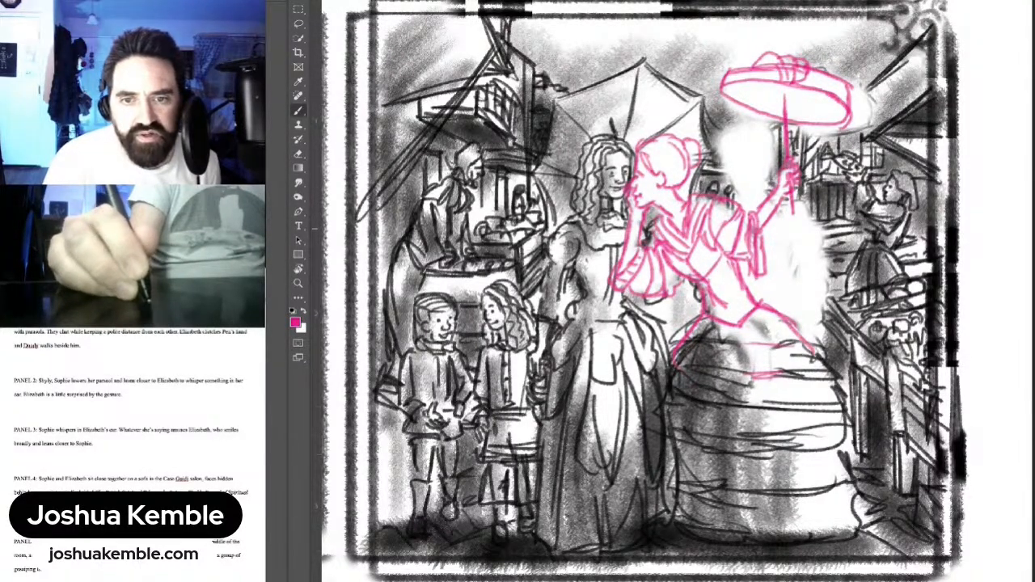
mouse_move(824, 228)
left_mouse_down()
mouse_move(779, 227)
mouse_move(794, 260)
mouse_move(808, 258)
mouse_move(823, 302)
left_mouse_up()
left_click_drag(805, 269, 805, 290)
mouse_move(827, 289)
left_mouse_down()
mouse_move(808, 330)
mouse_move(807, 316)
left_mouse_up()
left_click_drag(790, 243, 783, 316)
left_click_drag(793, 276, 786, 307)
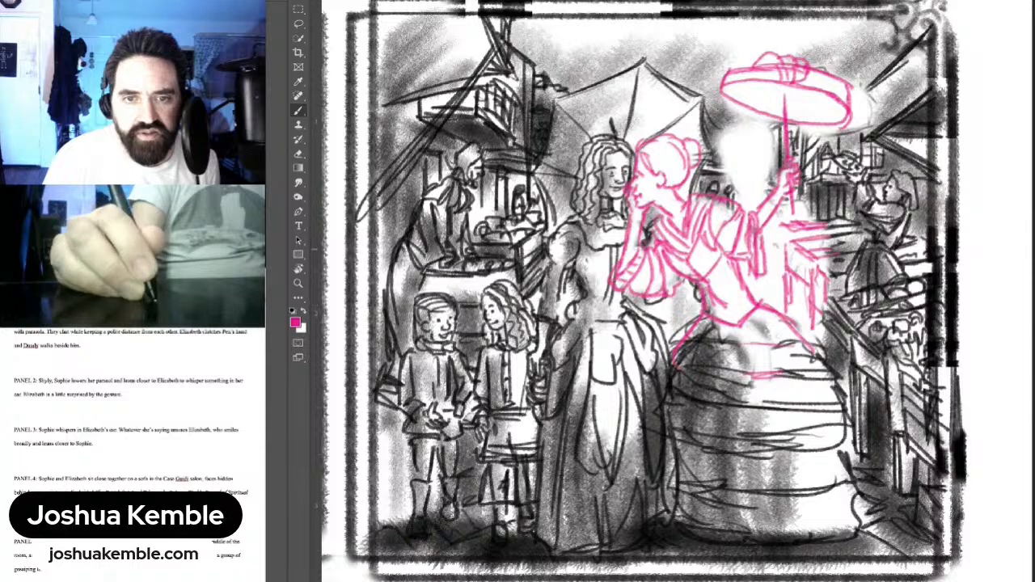
mouse_move(778, 246)
left_mouse_down()
mouse_move(770, 257)
mouse_move(776, 241)
mouse_move(762, 225)
mouse_move(765, 247)
left_mouse_up()
mouse_move(817, 218)
left_mouse_down()
mouse_move(801, 233)
mouse_move(838, 232)
left_mouse_up()
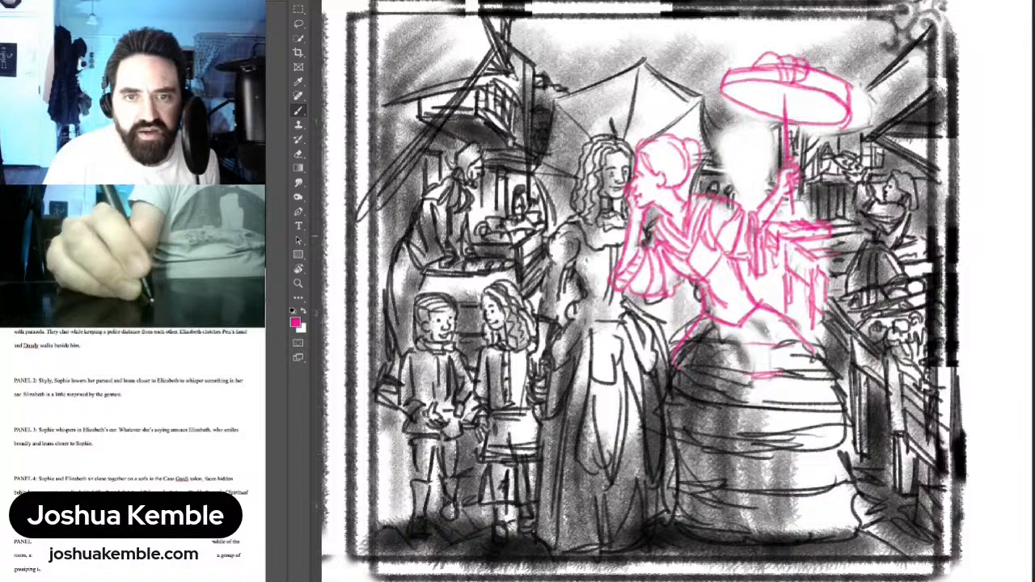
left_click_drag(773, 270, 762, 288)
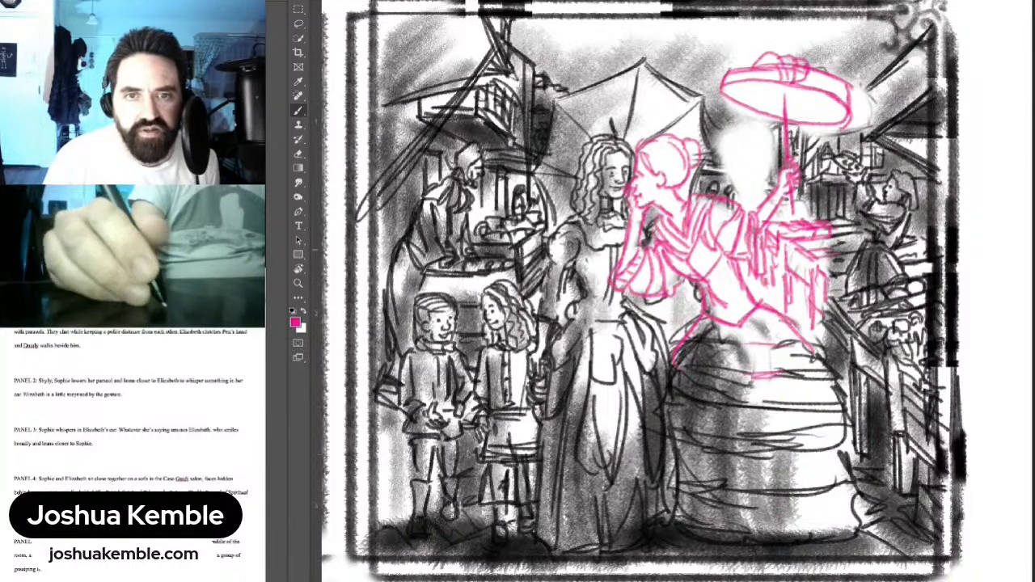
left_click_drag(798, 201, 802, 216)
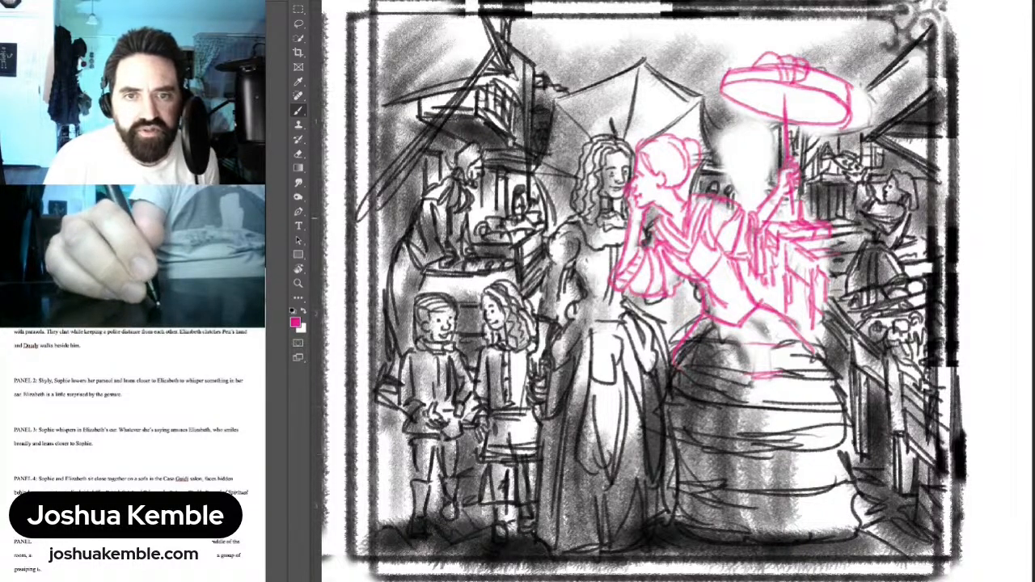
Step: Sketch the background post and horizontal building lines in magenta in the blank area below the parasol
left_click_drag(764, 133, 761, 170)
mouse_move(765, 129)
left_mouse_down()
mouse_move(764, 187)
mouse_move(852, 189)
mouse_move(842, 199)
left_mouse_up()
mouse_move(839, 195)
left_mouse_down()
mouse_move(853, 200)
mouse_move(843, 167)
mouse_move(848, 175)
mouse_move(822, 194)
mouse_move(831, 193)
mouse_move(819, 206)
mouse_move(832, 219)
left_mouse_up()
left_click_drag(822, 162, 844, 165)
left_click_drag(849, 129, 851, 150)
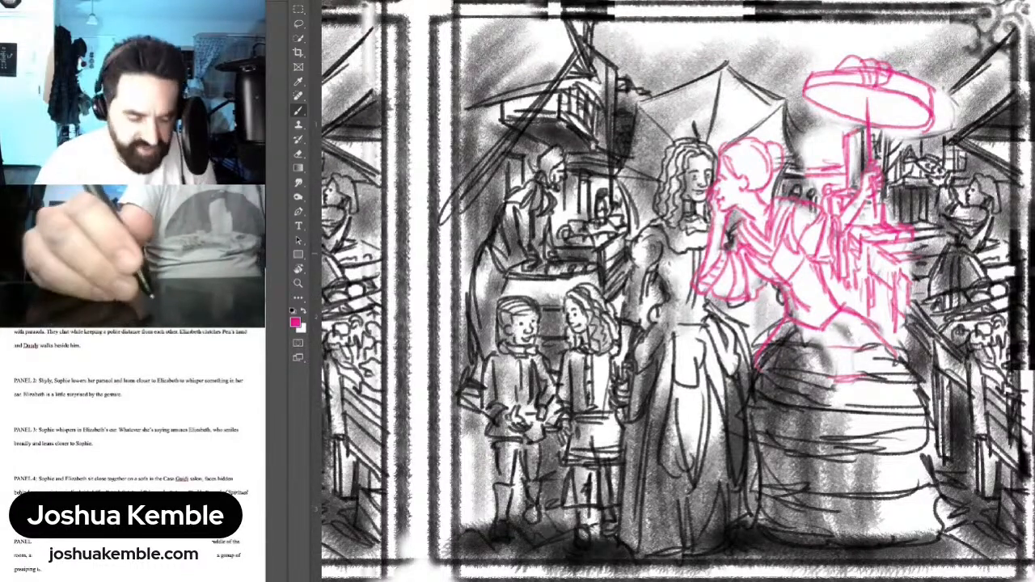
Step: Shade the parasol's underside and the leaning lady's hair, shawl and sleeves with soft magenta tone
key("ctrl+minus")
key("ctrl+plus")
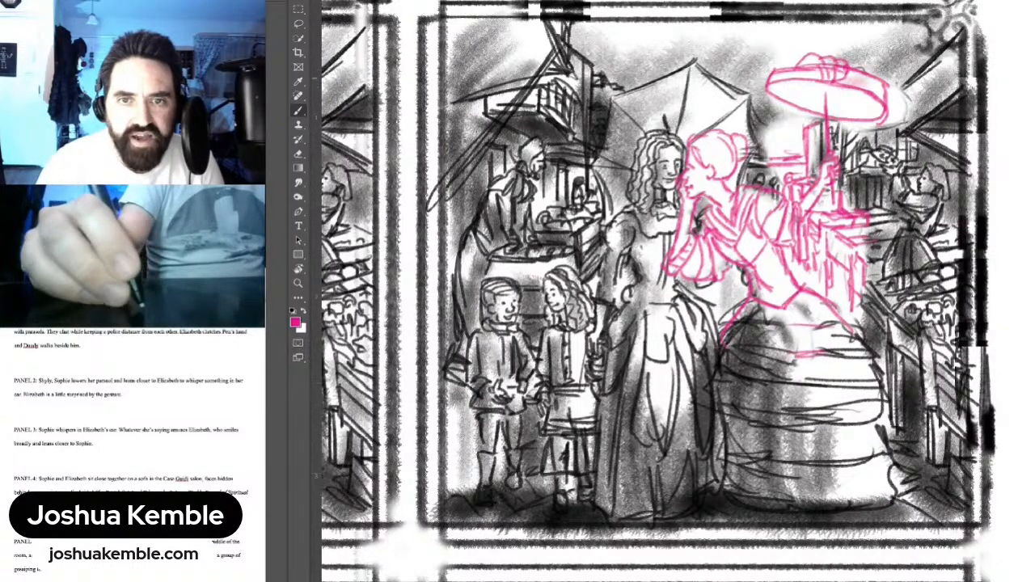
mouse_move(840, 82)
left_mouse_down()
mouse_move(779, 88)
mouse_move(833, 104)
mouse_move(872, 99)
mouse_move(849, 108)
left_mouse_up()
mouse_move(698, 138)
left_mouse_down()
mouse_move(731, 174)
mouse_move(740, 145)
mouse_move(692, 192)
mouse_move(730, 217)
mouse_move(709, 246)
mouse_move(728, 253)
left_mouse_up()
mouse_move(681, 223)
left_mouse_down()
mouse_move(692, 268)
mouse_move(723, 259)
mouse_move(727, 236)
mouse_move(768, 311)
left_mouse_up()
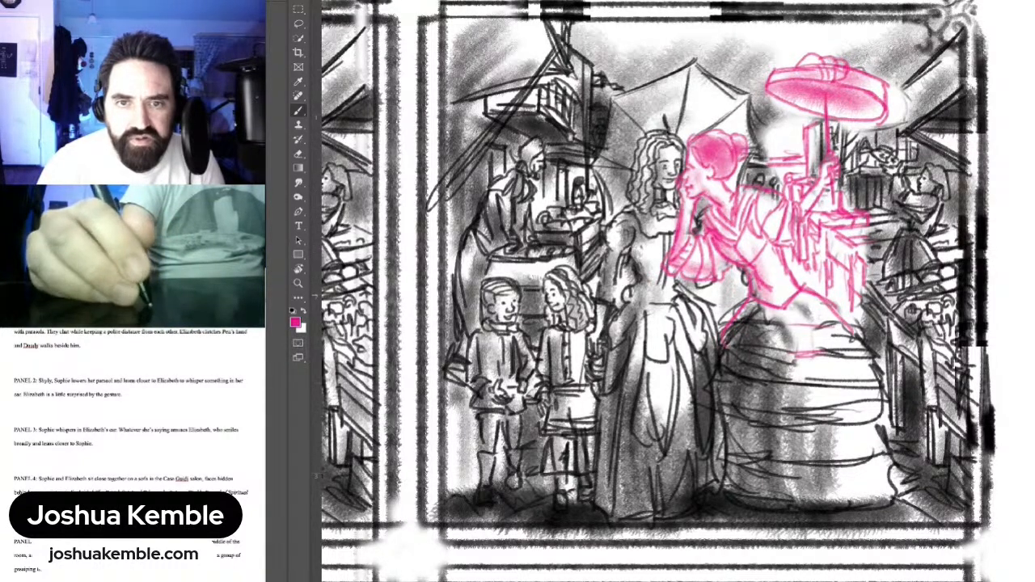
mouse_move(765, 214)
left_mouse_down()
mouse_move(775, 238)
mouse_move(788, 239)
mouse_move(820, 200)
mouse_move(817, 187)
left_mouse_up()
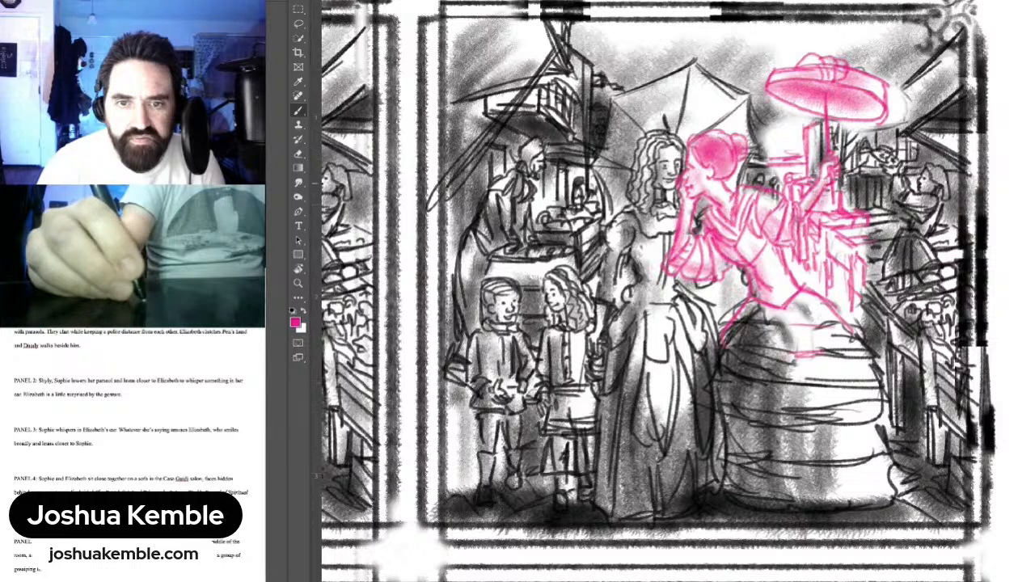
Step: Shade the background post, the market stall and the upper skirt folds around the leaning lady in magenta
mouse_move(814, 137)
left_mouse_down()
mouse_move(795, 191)
mouse_move(840, 238)
mouse_move(818, 270)
left_mouse_up()
left_click_drag(828, 235, 807, 289)
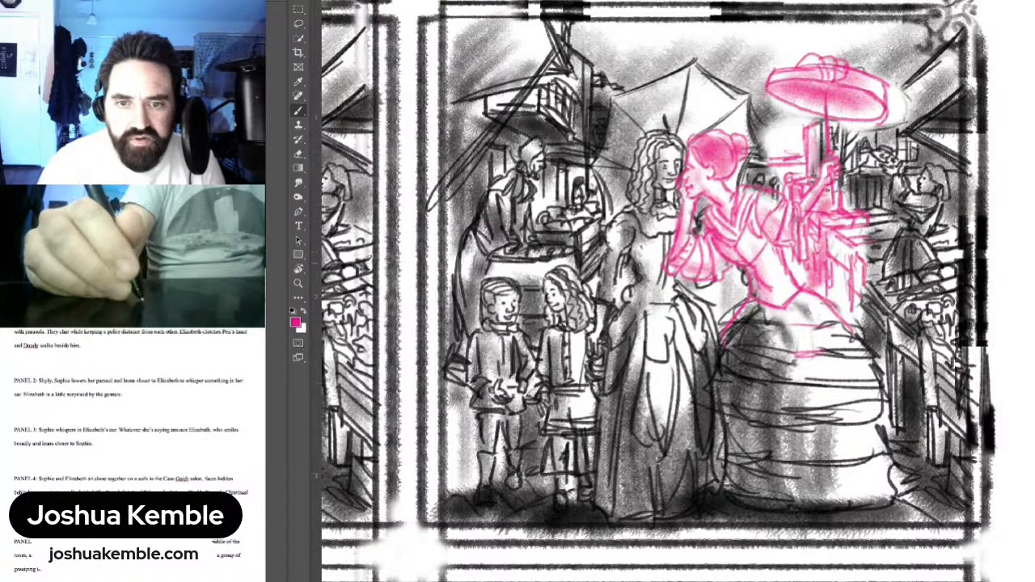
left_click_drag(802, 247, 789, 291)
mouse_move(824, 272)
left_mouse_down()
mouse_move(805, 296)
mouse_move(843, 315)
left_mouse_up()
left_click_drag(849, 245, 838, 265)
mouse_move(846, 245)
left_mouse_down()
mouse_move(837, 259)
mouse_move(852, 242)
left_mouse_up()
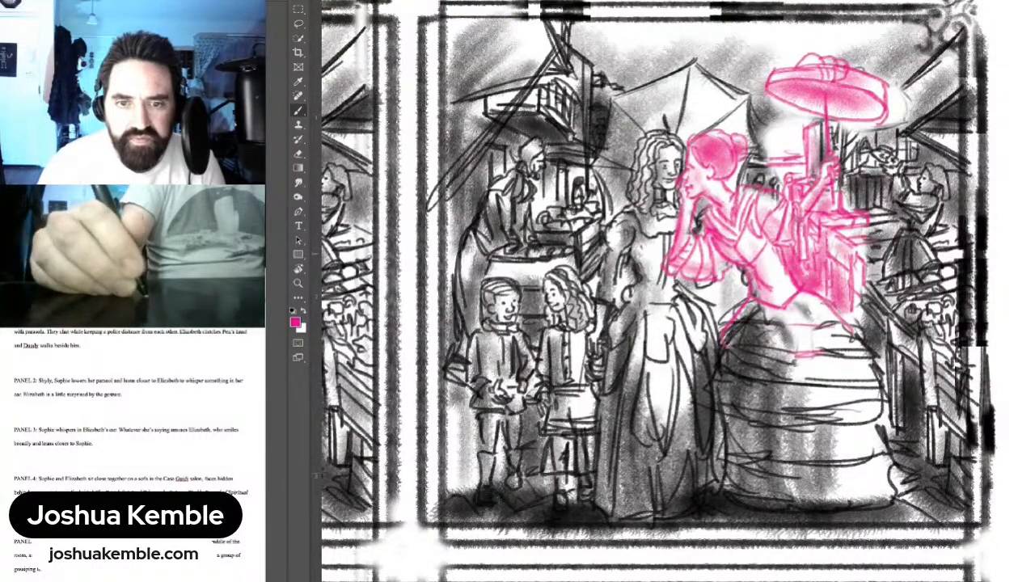
mouse_move(860, 286)
left_mouse_down()
mouse_move(854, 322)
mouse_move(773, 342)
mouse_move(778, 387)
left_mouse_up()
left_click_drag(784, 313, 742, 315)
Step: Recolour the magenta background strokes and the leaning lady's linework black, filling only the existing pixels
scroll(768, 311, "down", 2)
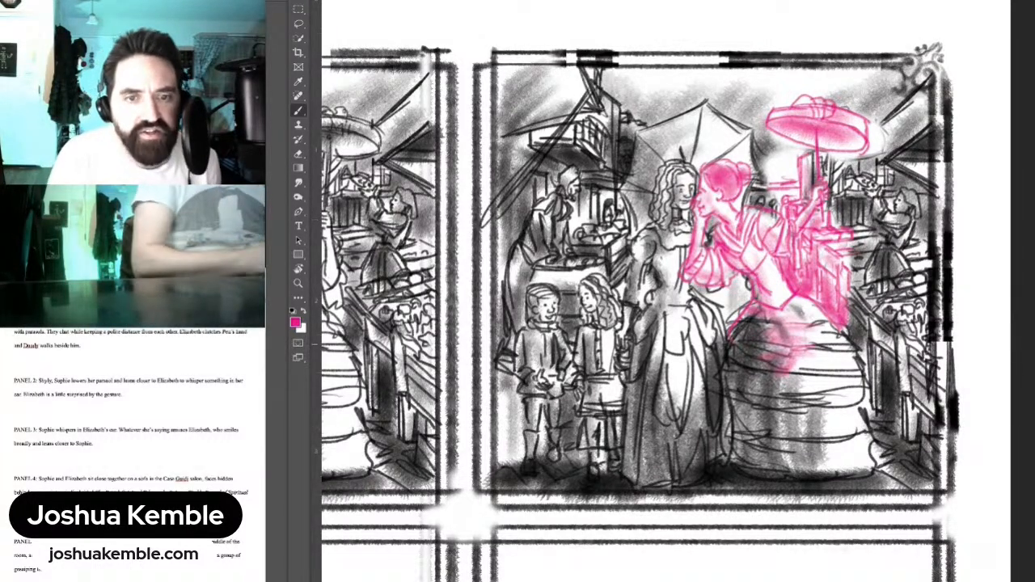
key("d")
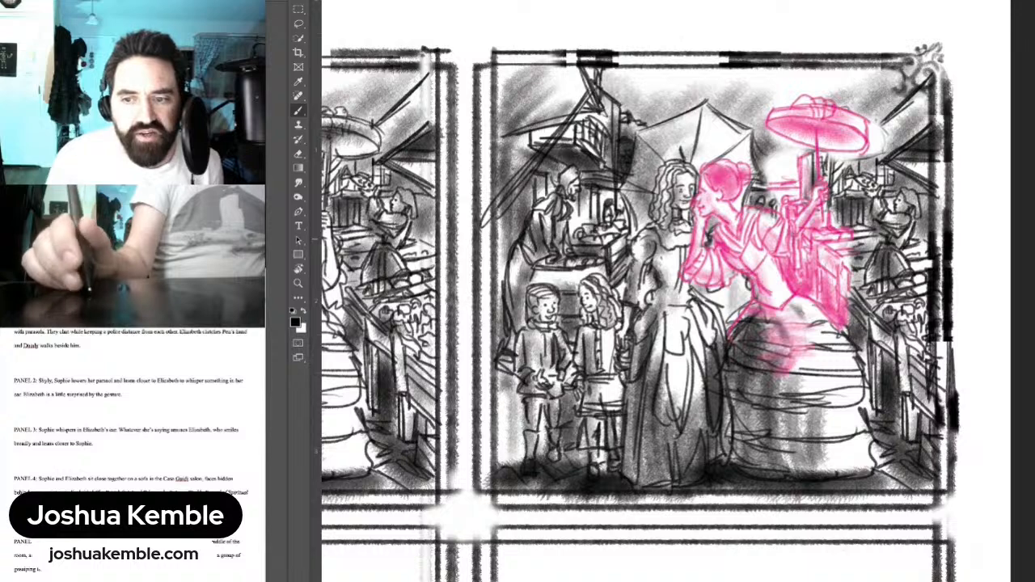
key("alt+shift+BackSpace")
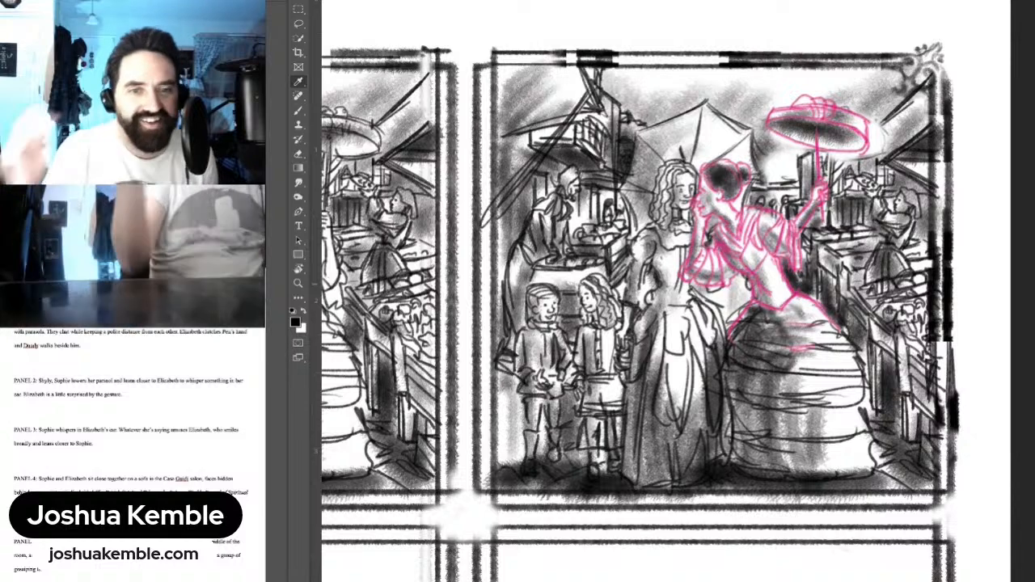
key("alt+shift+BackSpace")
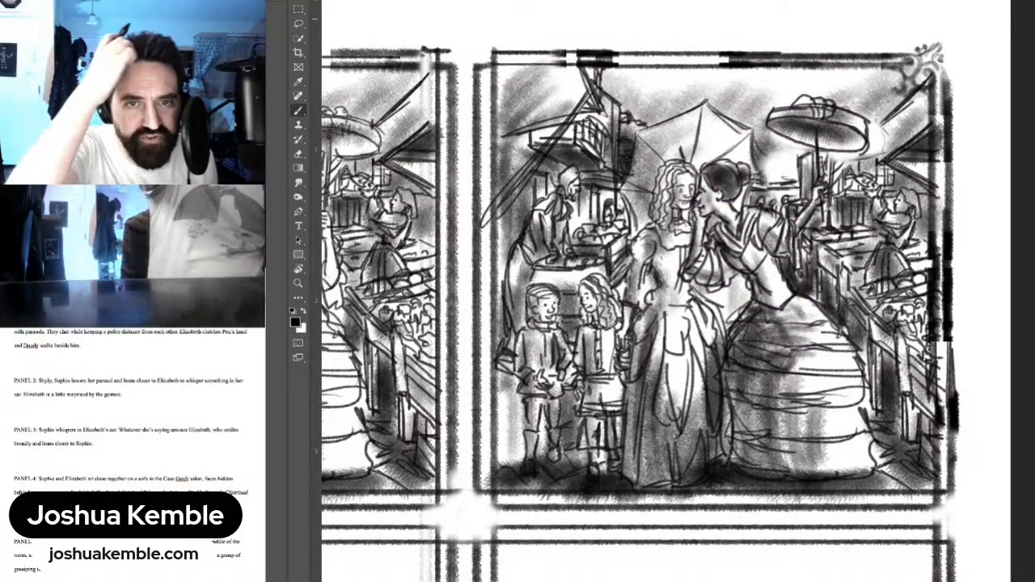
Step: Sketch the first lady's eyes, nose, mouth and jaw outline in magenta over the blue rough head in panel two
key("ctrl+0")
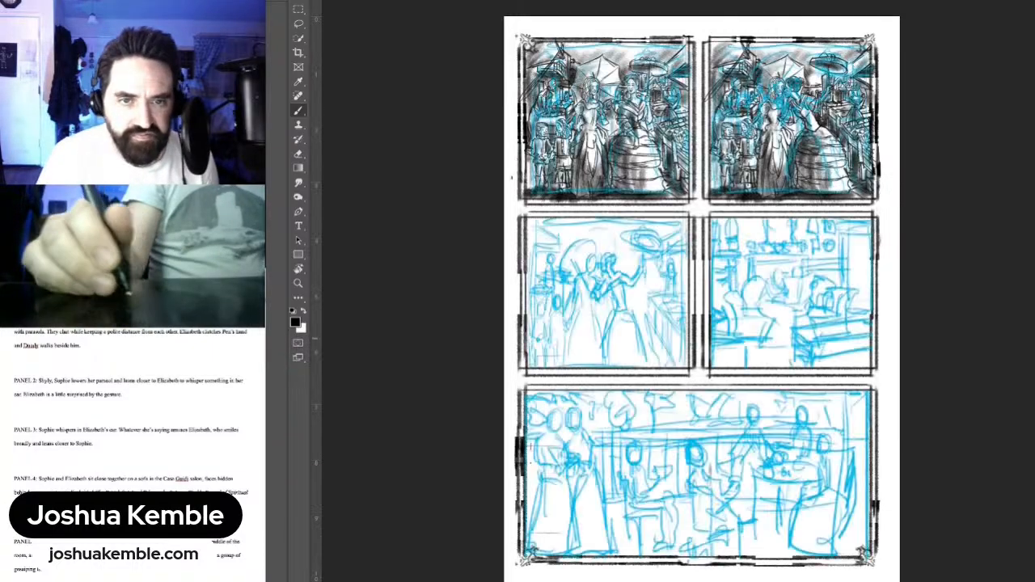
key("ctrl+plus")
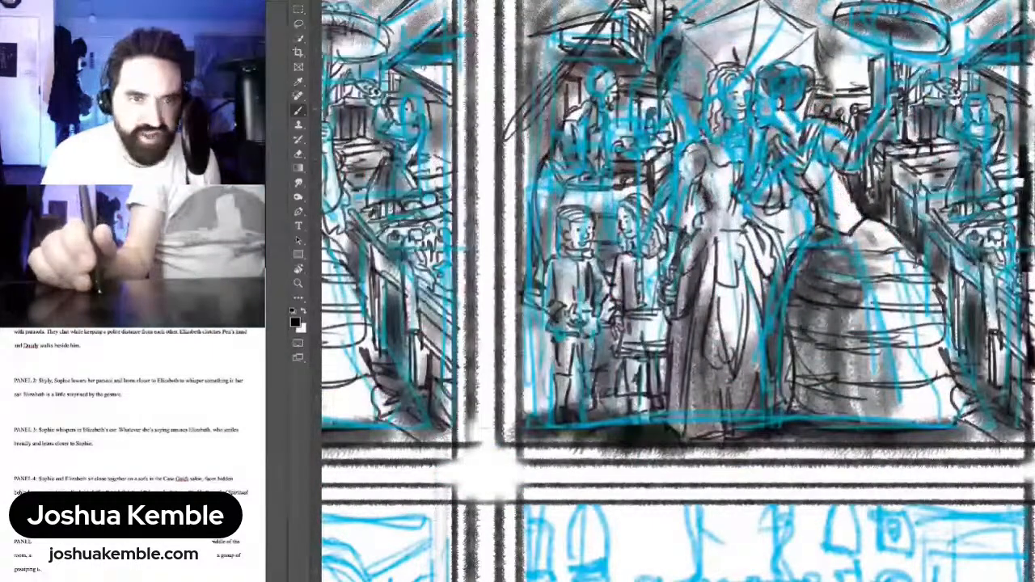
key("ctrl+plus")
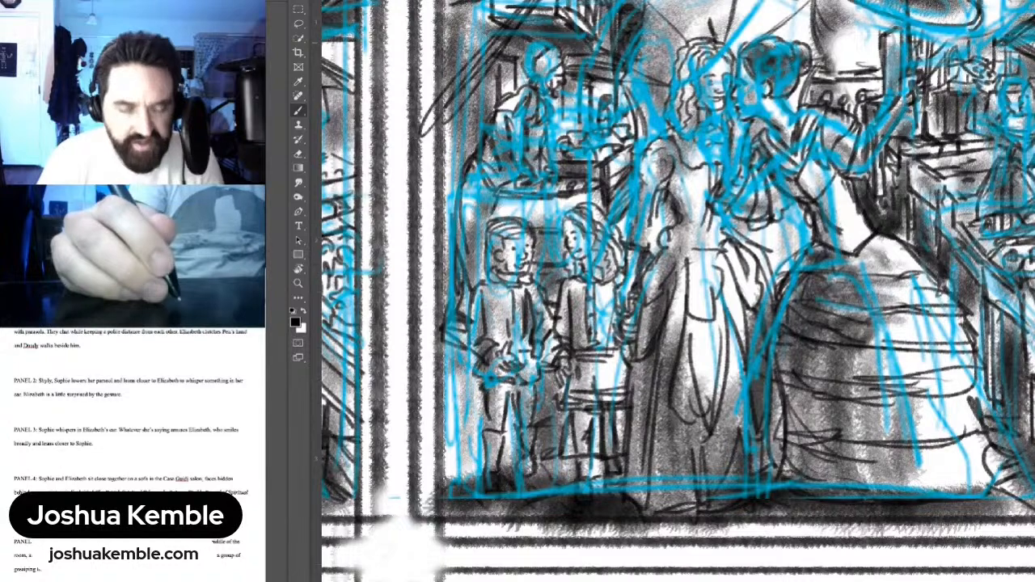
scroll(647, 49, "up", 3)
left_click_drag(679, 291, 689, 330)
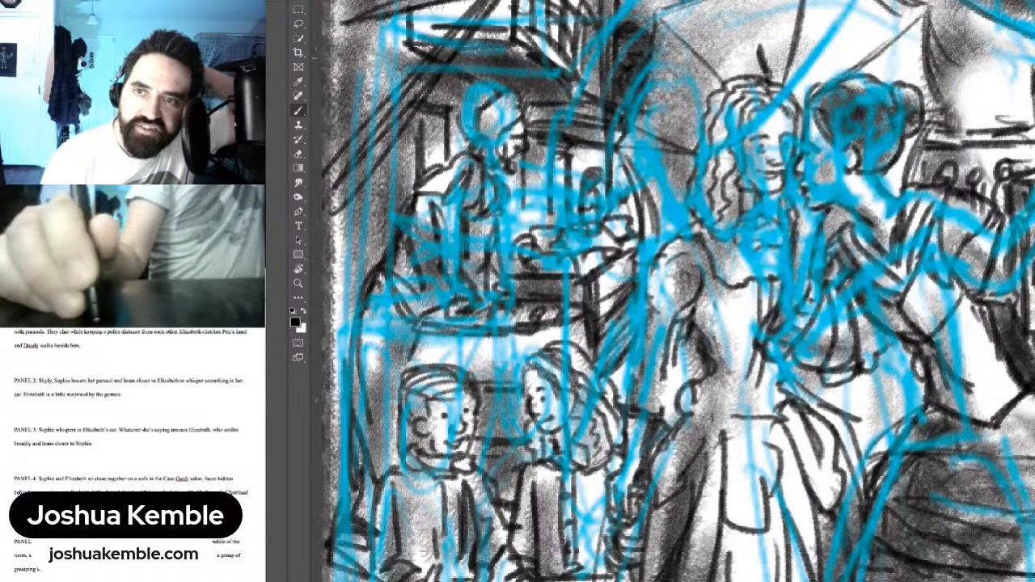
key("x")
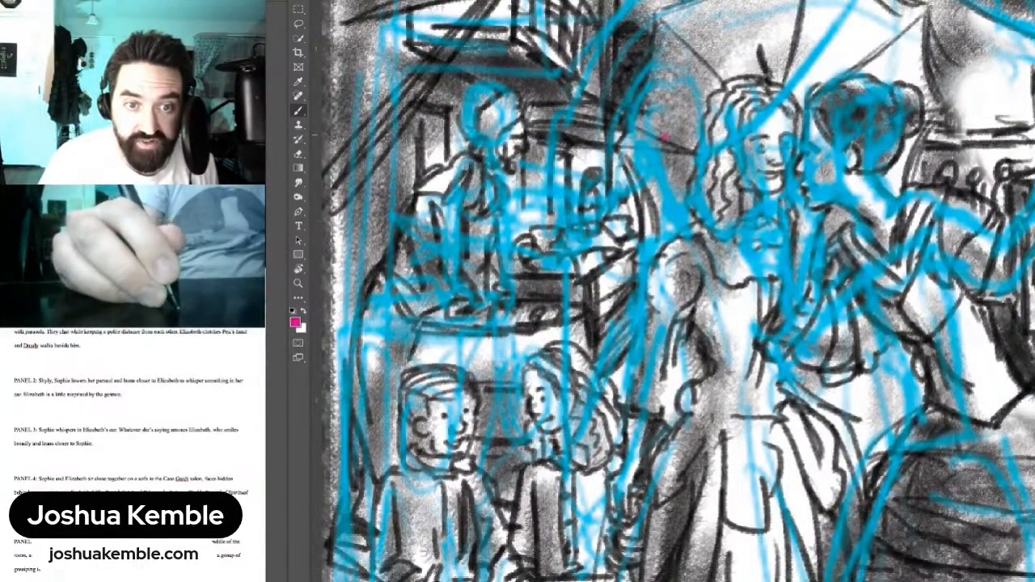
left_click_drag(656, 126, 694, 124)
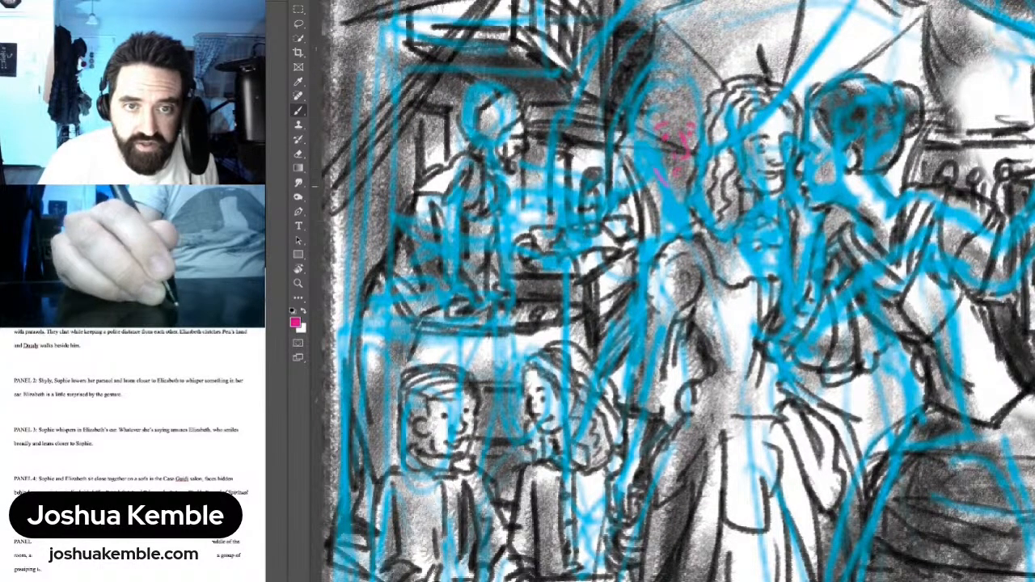
mouse_move(671, 186)
left_mouse_down()
mouse_move(686, 186)
mouse_move(696, 142)
left_mouse_up()
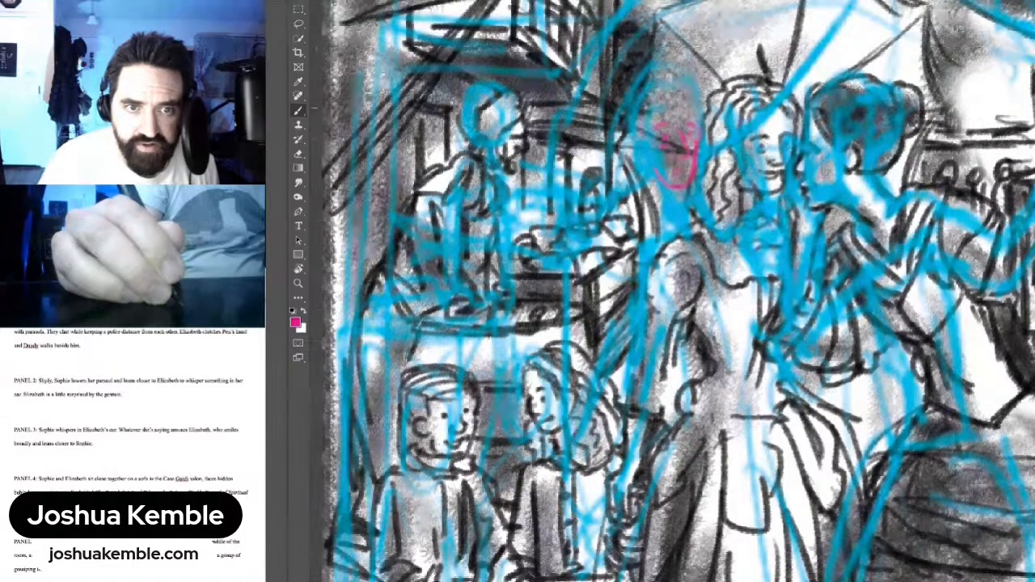
Step: Draw long wavy magenta hair strands falling from the first lady's crown down the outer side of her face, checking them without the shaded artwork
mouse_move(671, 88)
left_mouse_down()
mouse_move(652, 100)
mouse_move(656, 232)
mouse_move(644, 180)
left_mouse_up()
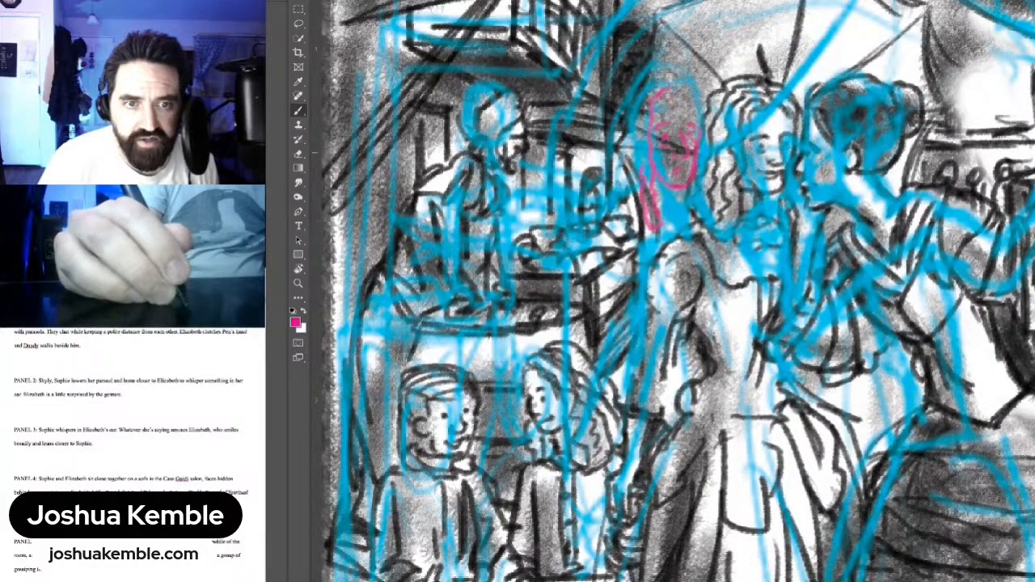
left_click_drag(655, 89, 642, 176)
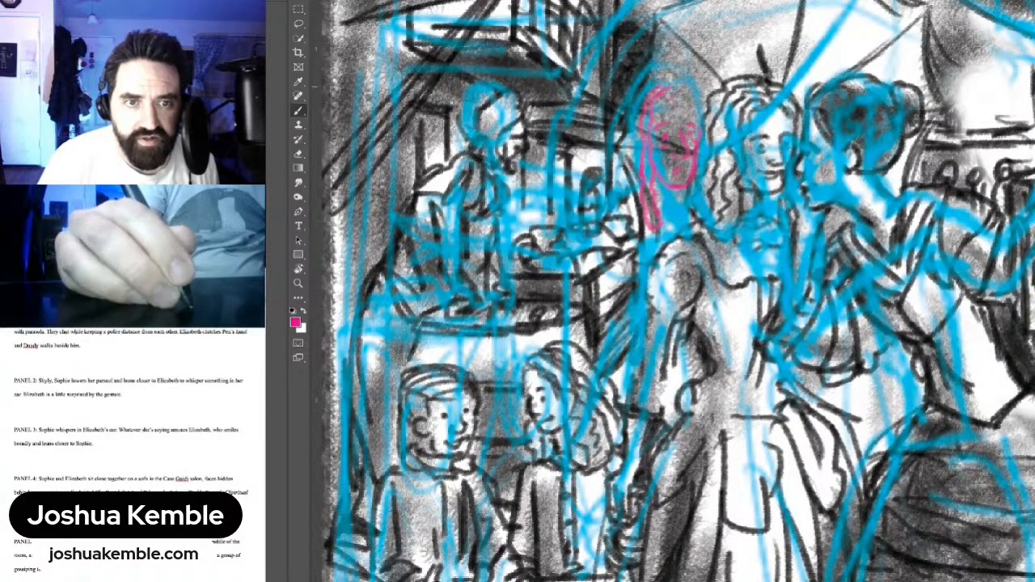
mouse_move(662, 85)
left_mouse_down()
mouse_move(628, 158)
mouse_move(639, 230)
left_mouse_up()
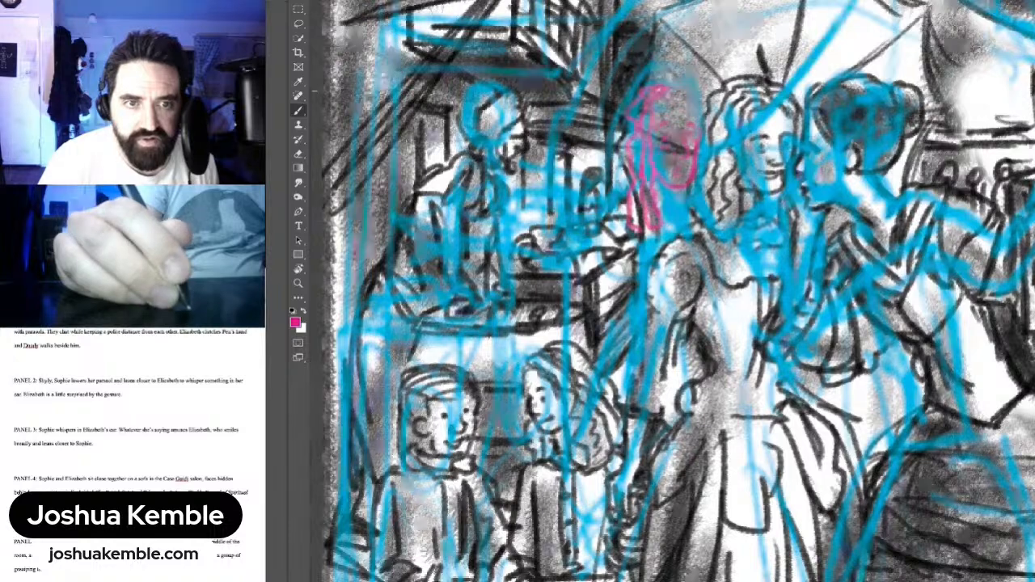
mouse_move(637, 85)
left_mouse_down()
mouse_move(630, 161)
mouse_move(623, 235)
left_mouse_up()
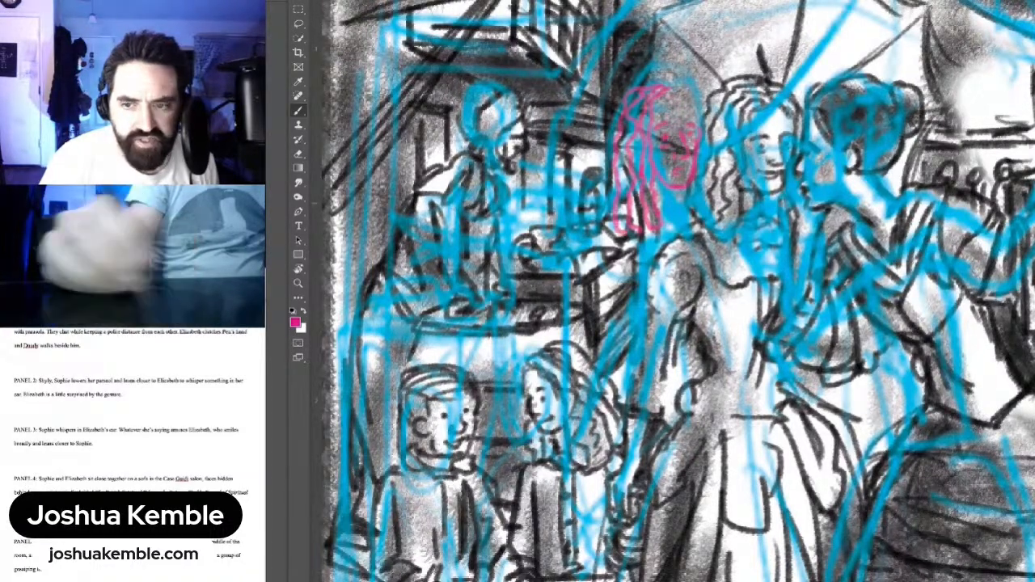
mouse_move(643, 84)
left_mouse_down()
mouse_move(612, 122)
mouse_move(604, 233)
left_mouse_up()
key("ctrl+comma")
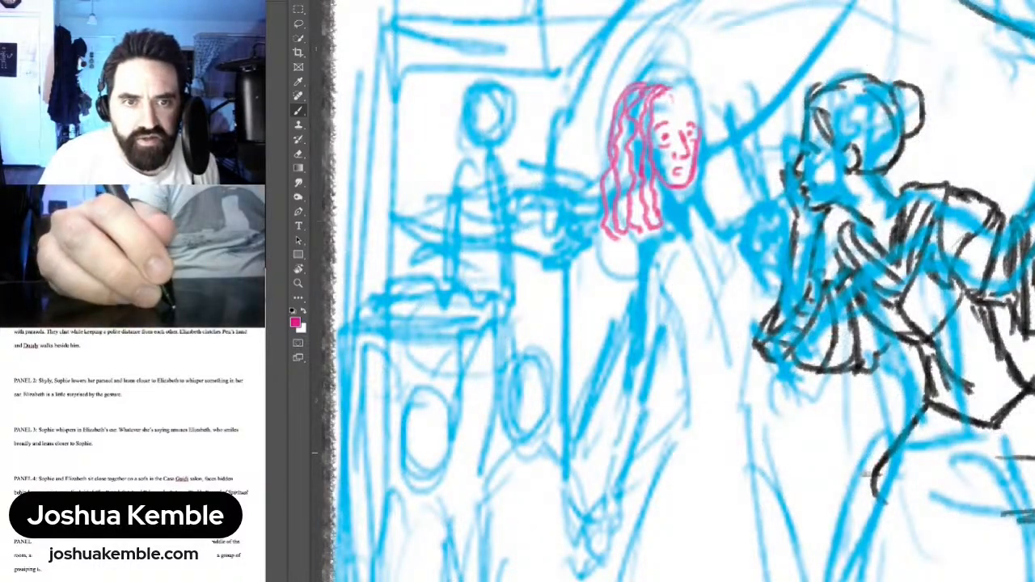
key("ctrl+comma")
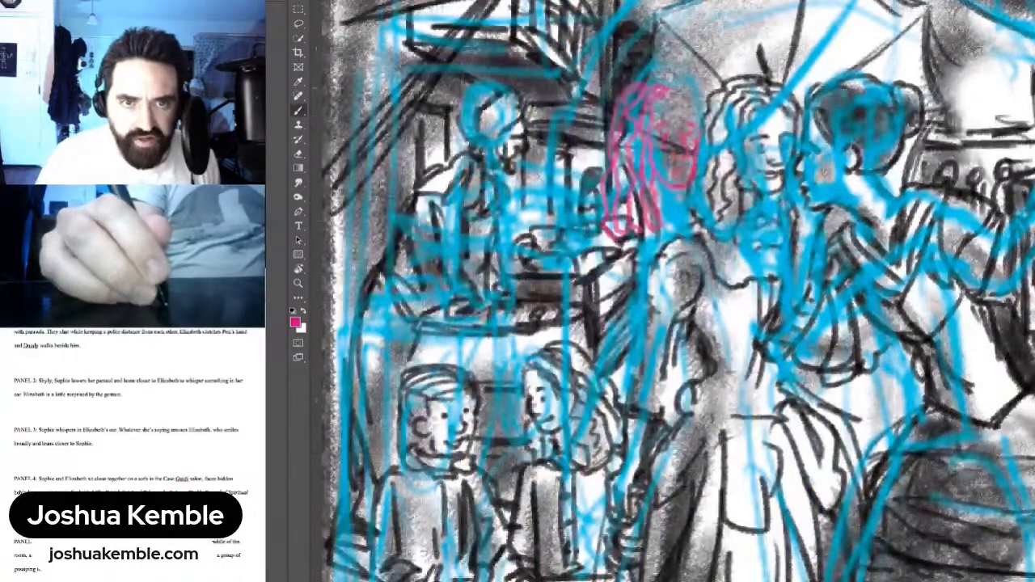
Step: Complete the first lady's magenta hair with a hairline, curls on the side facing her companion and a rounded crown
mouse_move(669, 88)
left_mouse_down()
mouse_move(686, 95)
mouse_move(698, 128)
left_mouse_up()
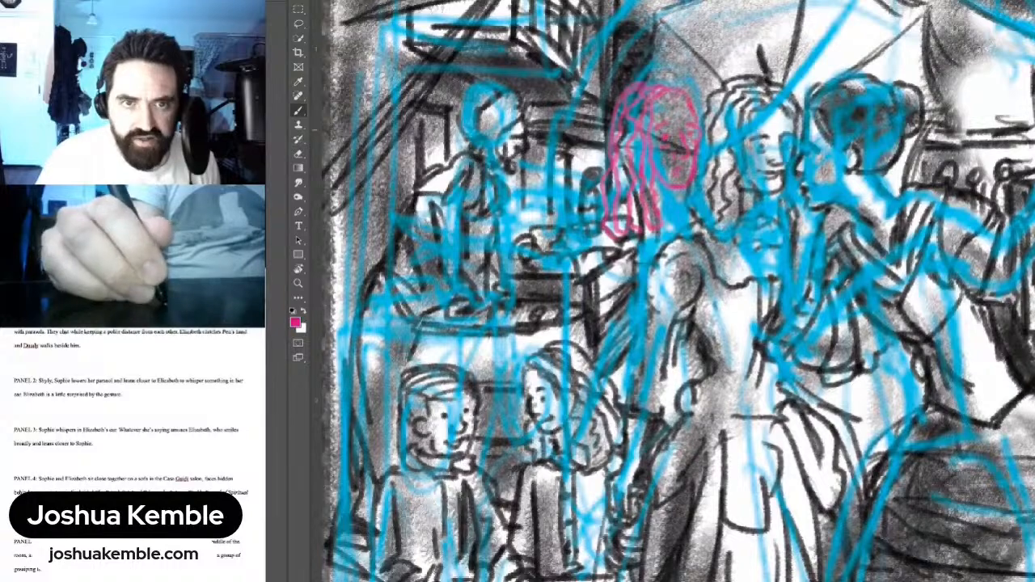
left_click_drag(713, 214, 723, 221)
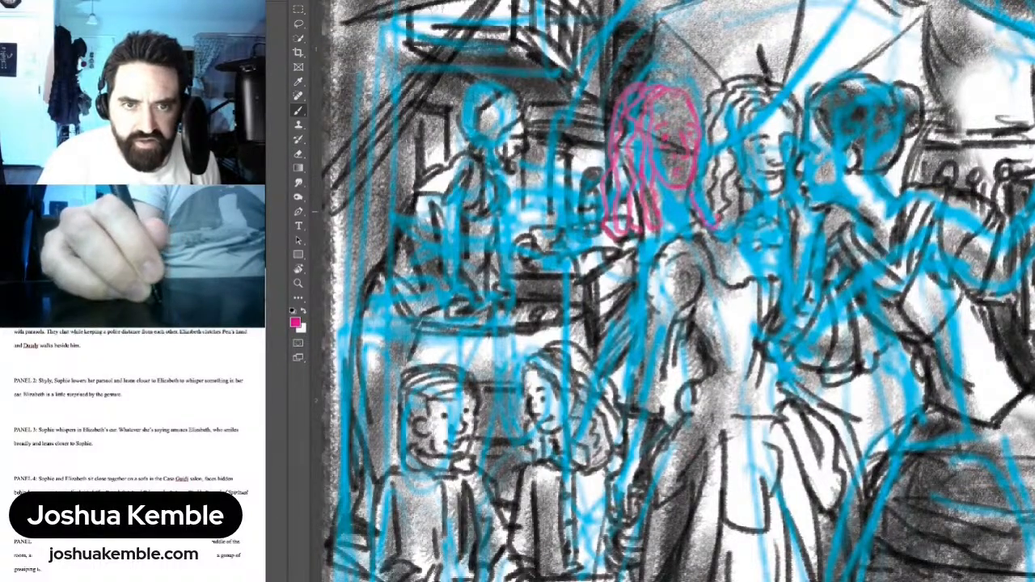
left_click_drag(702, 174, 709, 207)
mouse_move(660, 73)
left_mouse_down()
mouse_move(685, 83)
mouse_move(710, 136)
mouse_move(725, 215)
mouse_move(710, 117)
mouse_move(662, 67)
left_mouse_up()
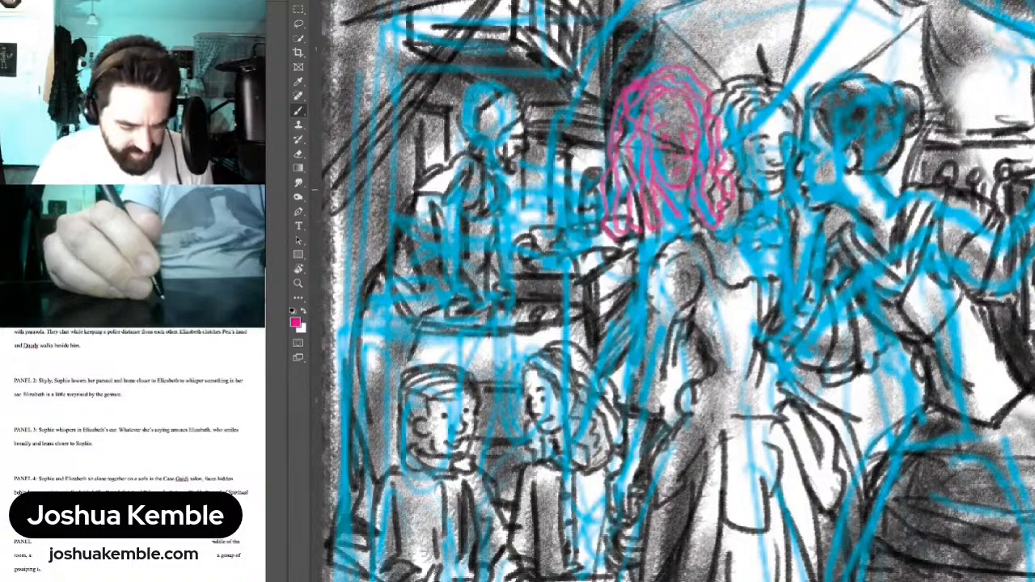
key("e")
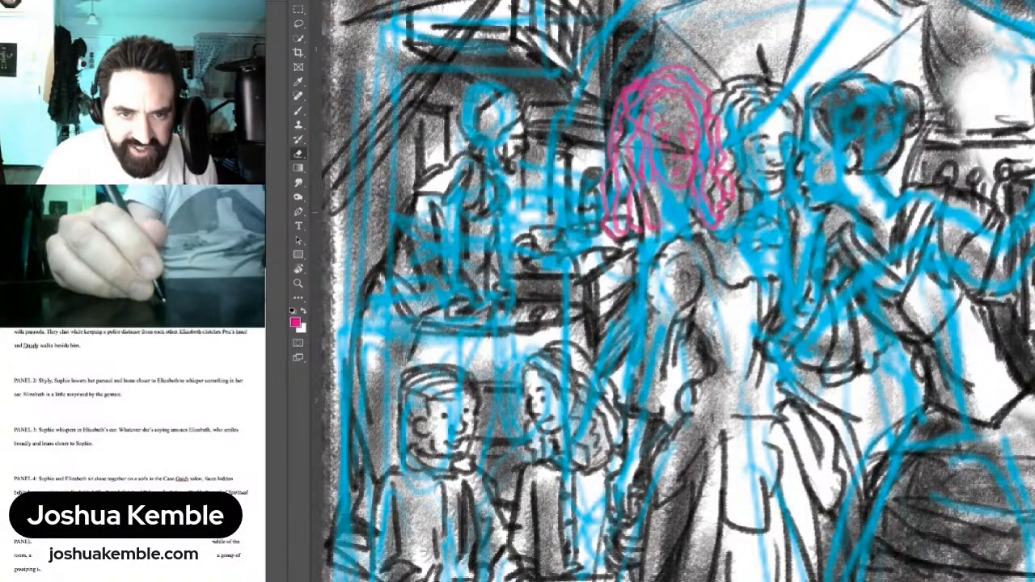
key("b")
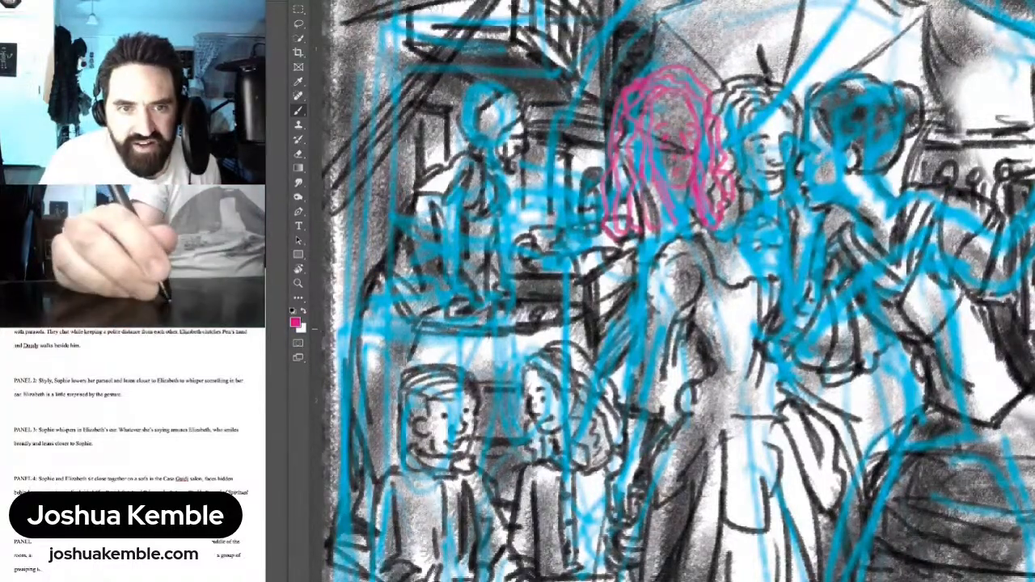
Step: Sketch the first lady's neck, shoulder line and curved dress neckline in magenta with the shaded artwork hidden, erasing stray marks
left_click(1034, 450)
left_click(1034, 451)
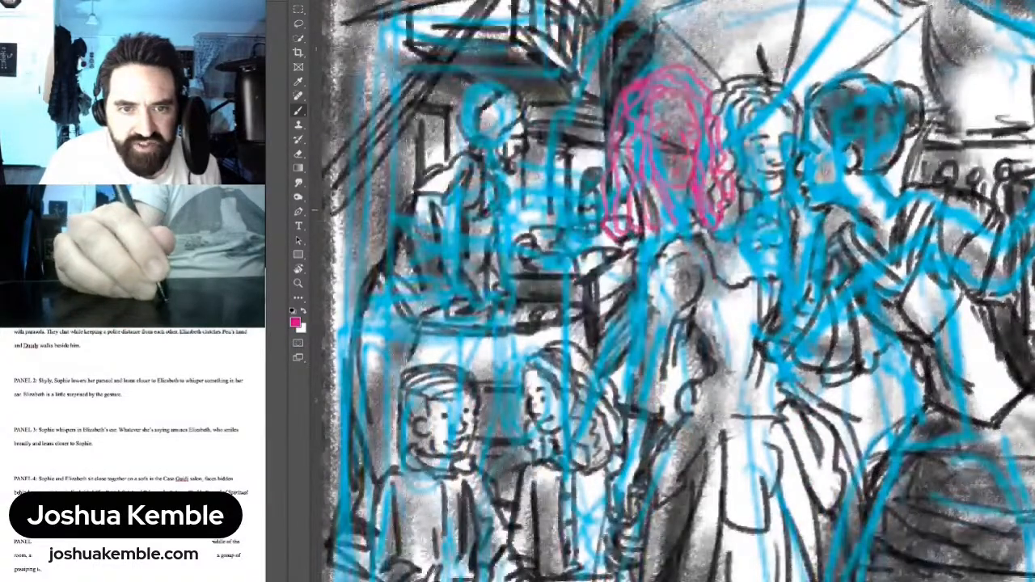
mouse_move(665, 198)
left_mouse_down()
mouse_move(669, 229)
mouse_move(698, 224)
mouse_move(654, 239)
mouse_move(719, 284)
mouse_move(742, 279)
left_mouse_up()
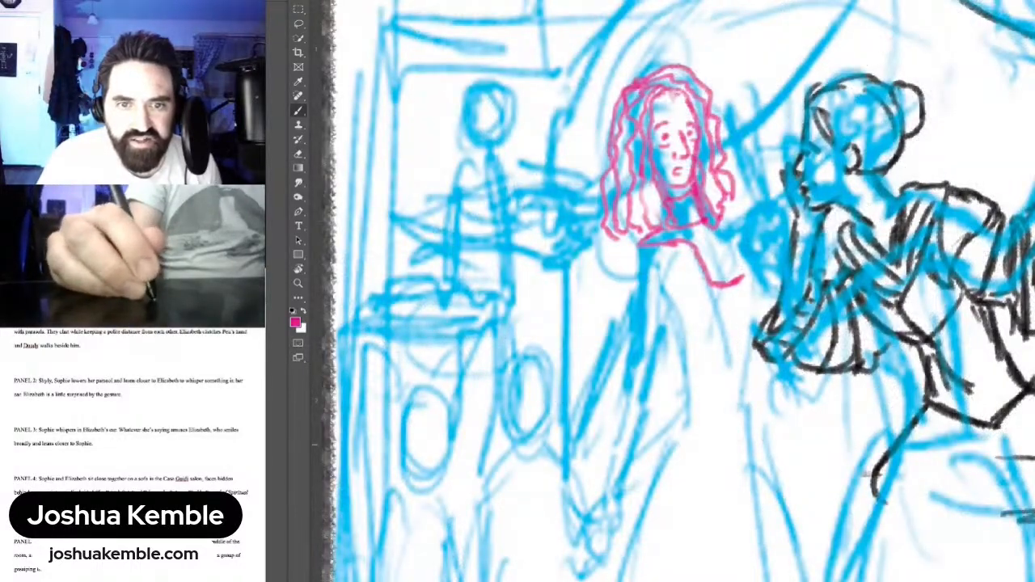
mouse_move(662, 243)
left_mouse_down()
mouse_move(694, 274)
mouse_move(732, 283)
mouse_move(734, 251)
mouse_move(746, 277)
left_mouse_up()
left_click_drag(724, 212, 742, 221)
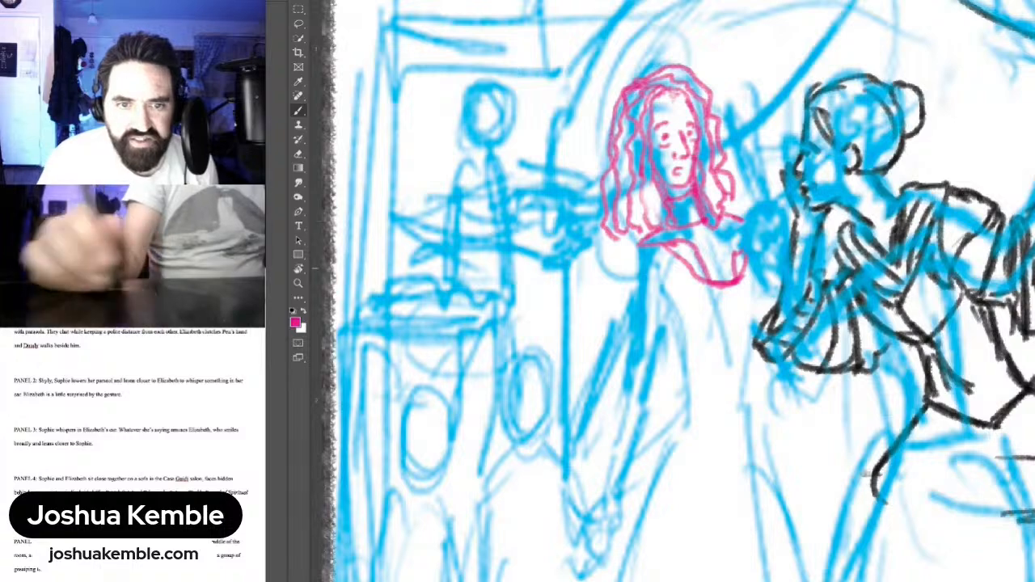
key("ctrl+minus")
key("ctrl+minus")
key("e")
left_click_drag(696, 256, 715, 277)
key("b")
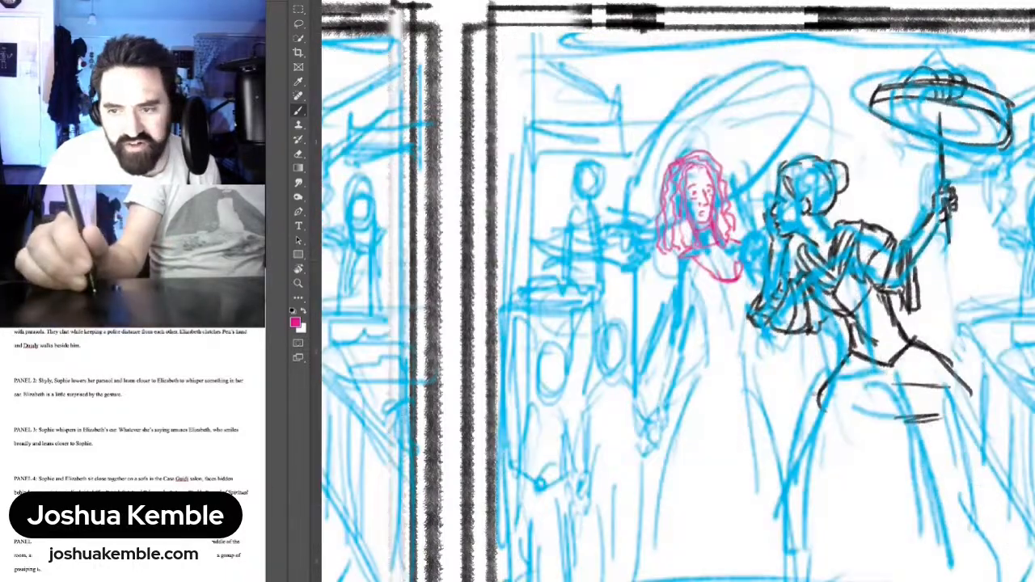
Step: Draw the first lady's puffed shoulder, lowered sleeve and cuff in magenta, checking the drawing without the shaded artwork
left_click_drag(677, 258, 667, 290)
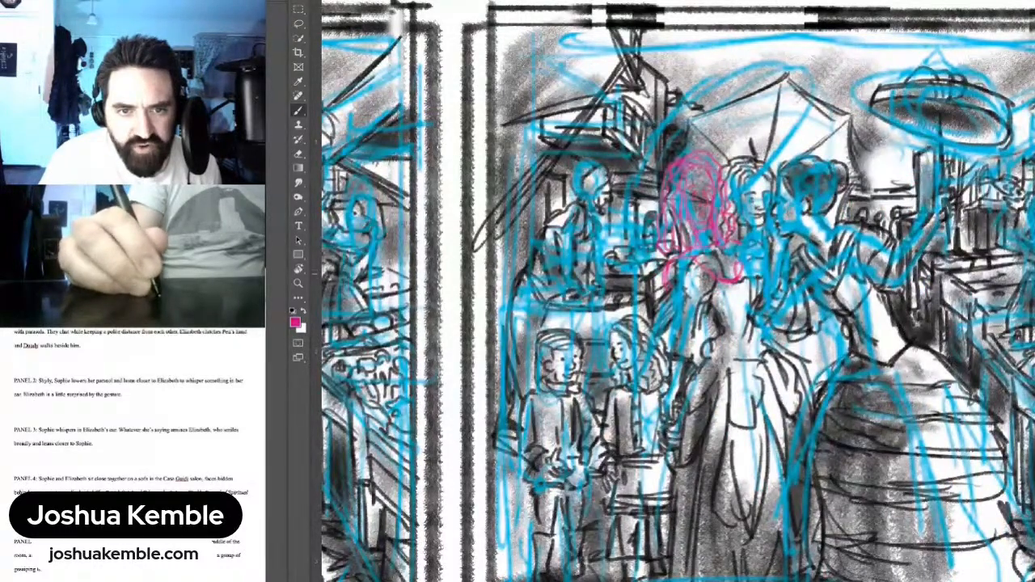
left_click_drag(700, 269, 691, 332)
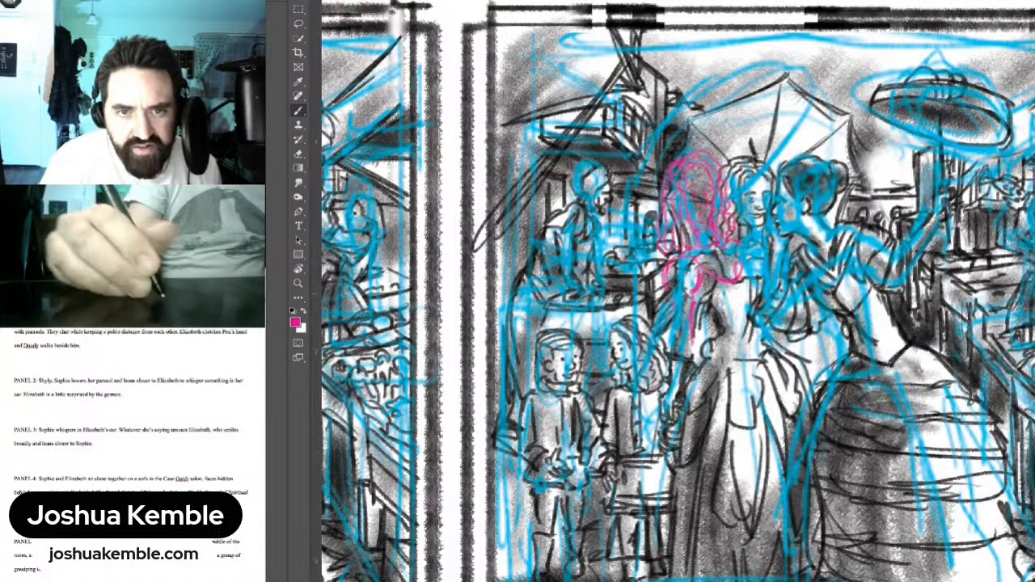
left_click_drag(672, 332, 689, 340)
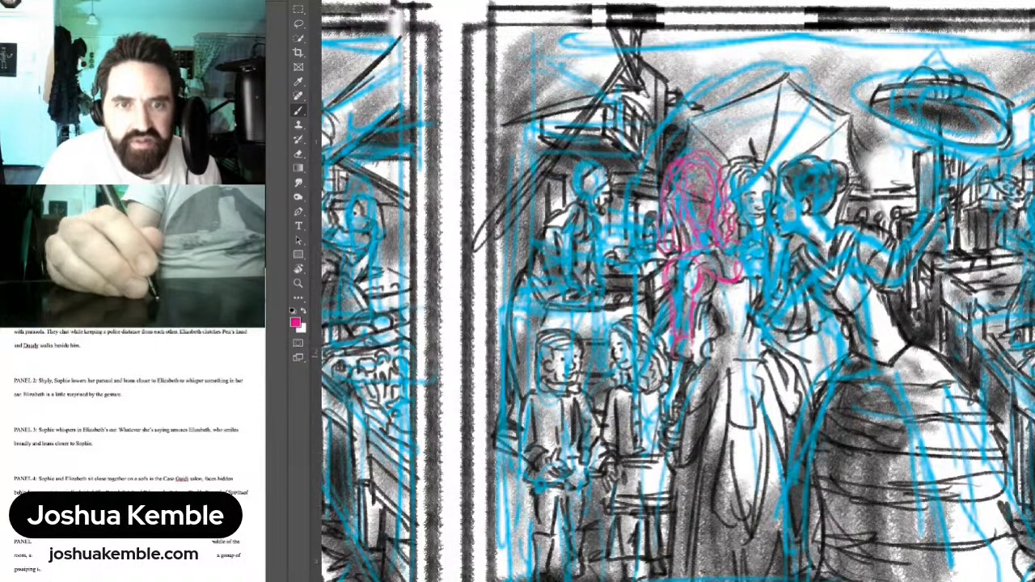
key("ctrl+plus")
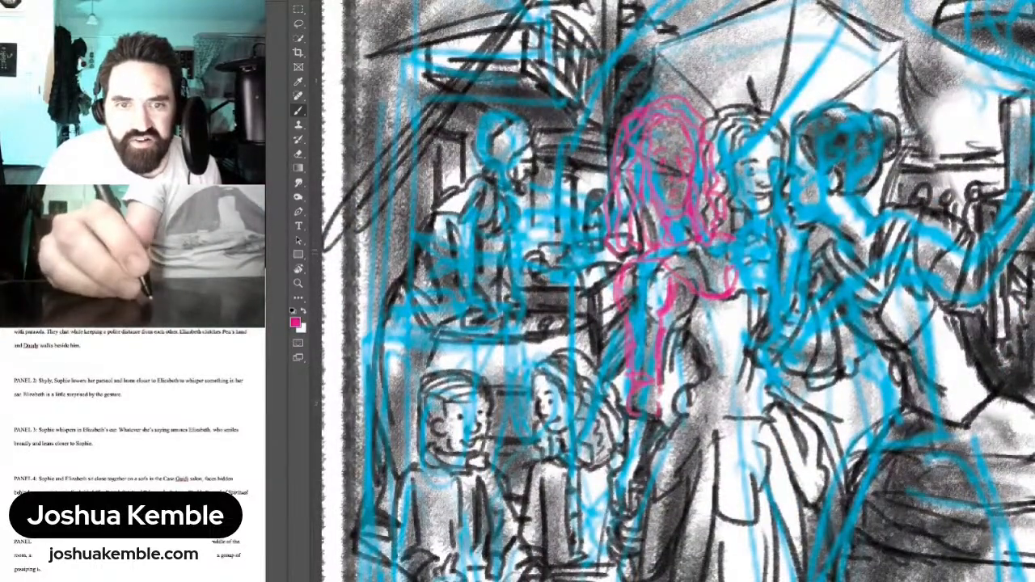
key("ctrl+comma")
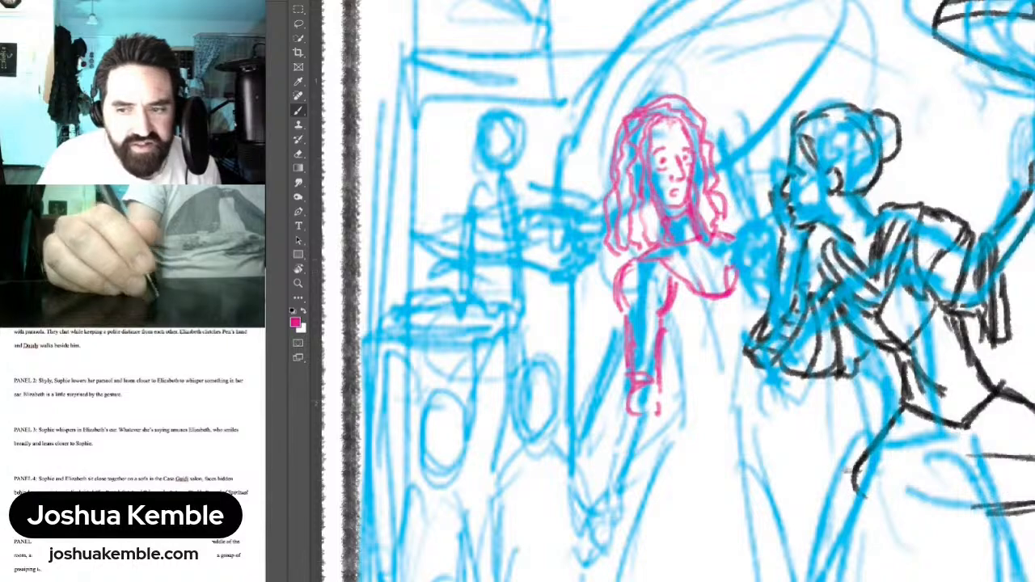
Step: Compare the magenta figure with the first panel's shaded artwork and sketch the first lady's raised hand beside her neckline
key("ctrl+minus")
key("ctrl+minus")
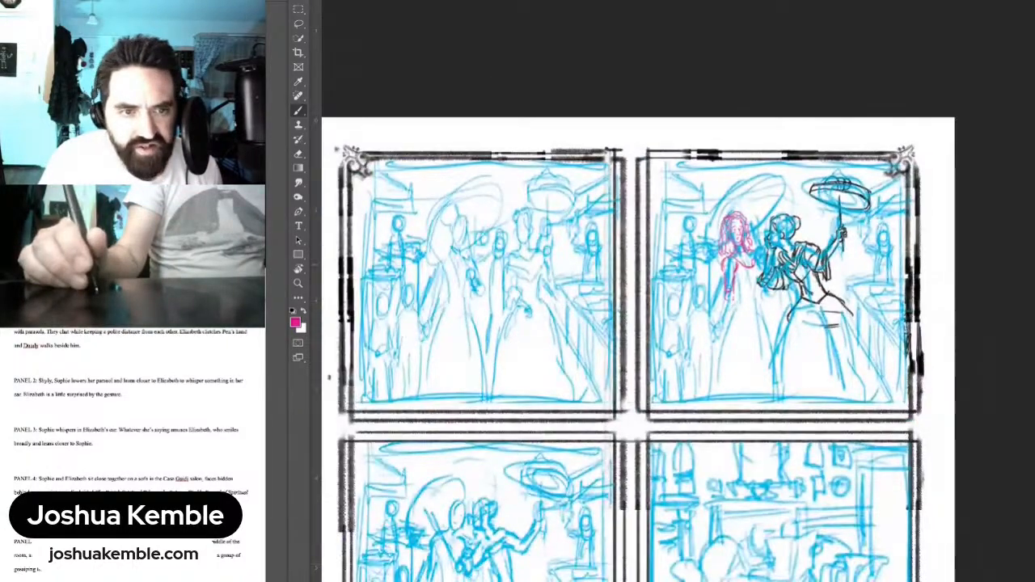
key("ctrl+minus")
key("ctrl+comma")
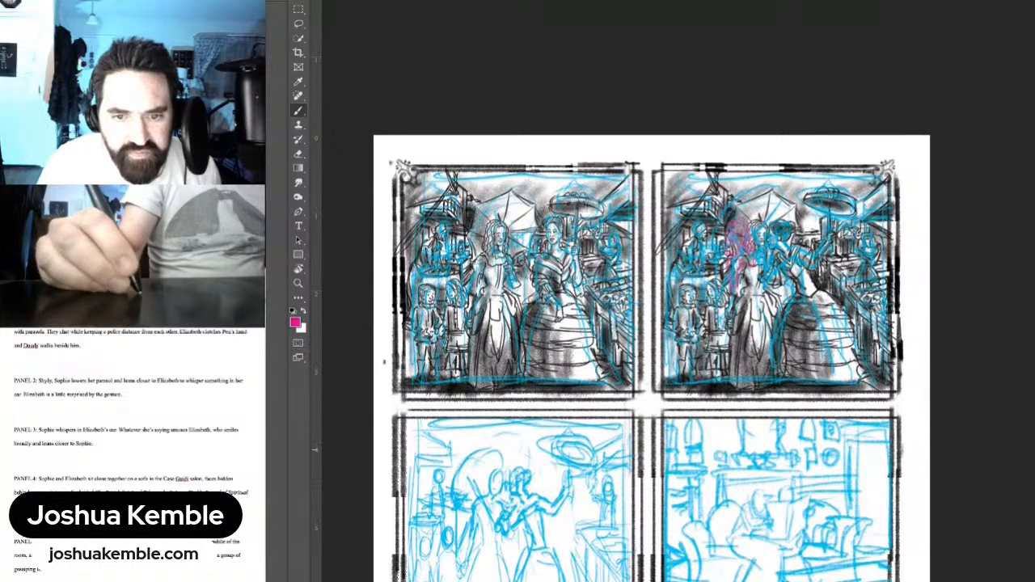
key("ctrl+comma")
key("ctrl+plus")
key("ctrl+plus")
key("ctrl+plus")
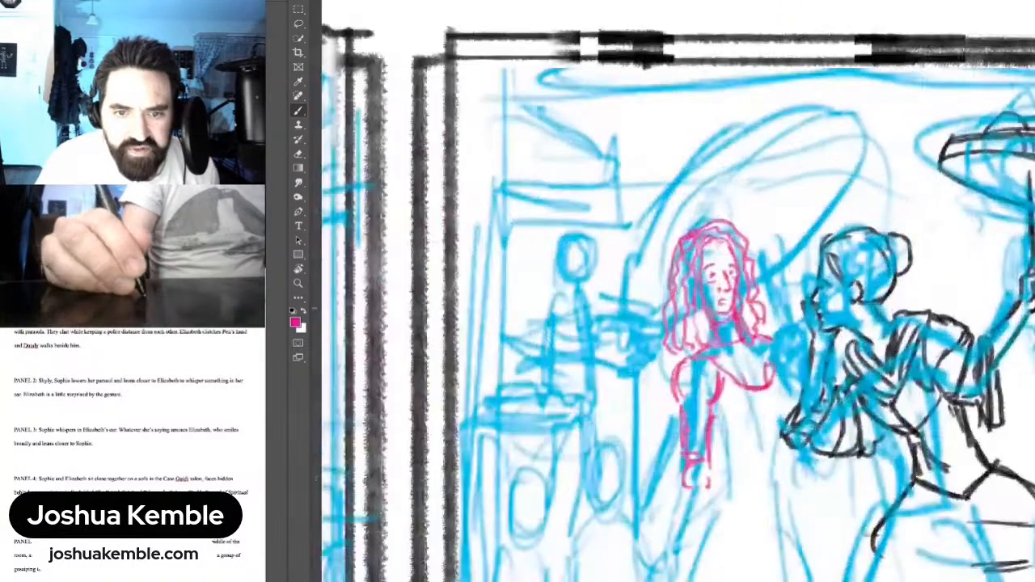
key("ctrl+plus")
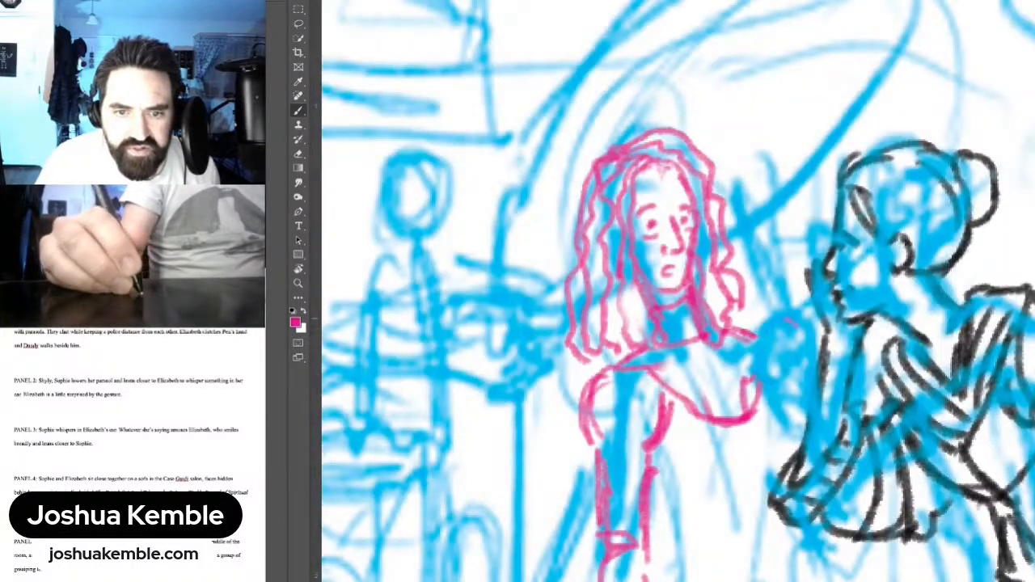
mouse_move(790, 319)
left_mouse_down()
mouse_move(767, 328)
mouse_move(797, 340)
mouse_move(765, 368)
mouse_move(805, 399)
mouse_move(807, 335)
mouse_move(818, 371)
left_mouse_up()
Step: Sketch the first lady's parasol handle in magenta, slanting up from her raised hand past her hair
key("ctrl+minus")
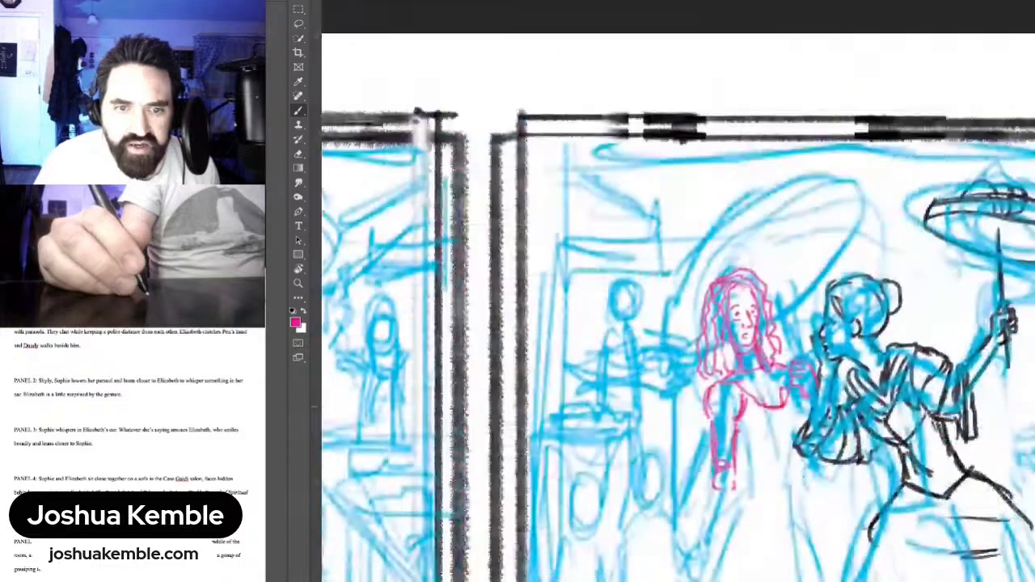
scroll(854, 412, "up", 1)
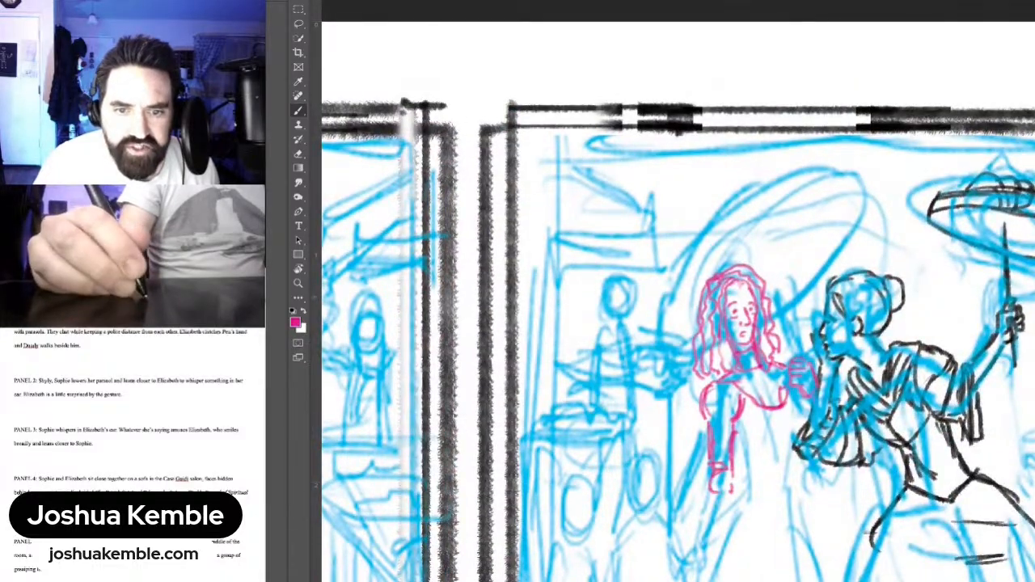
scroll(755, 299, "down", 2)
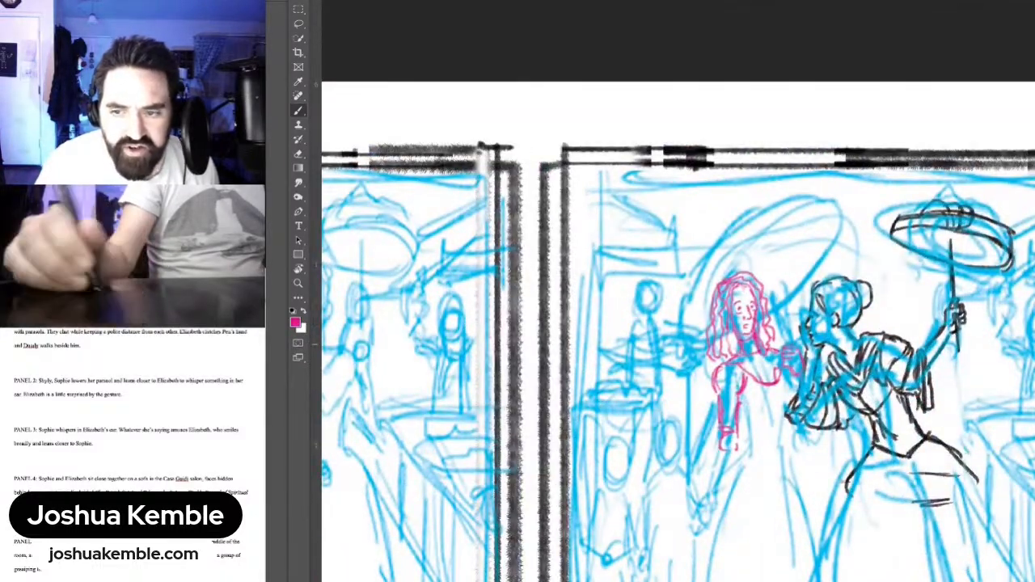
left_click_drag(765, 270, 787, 343)
left_click_drag(777, 299, 788, 345)
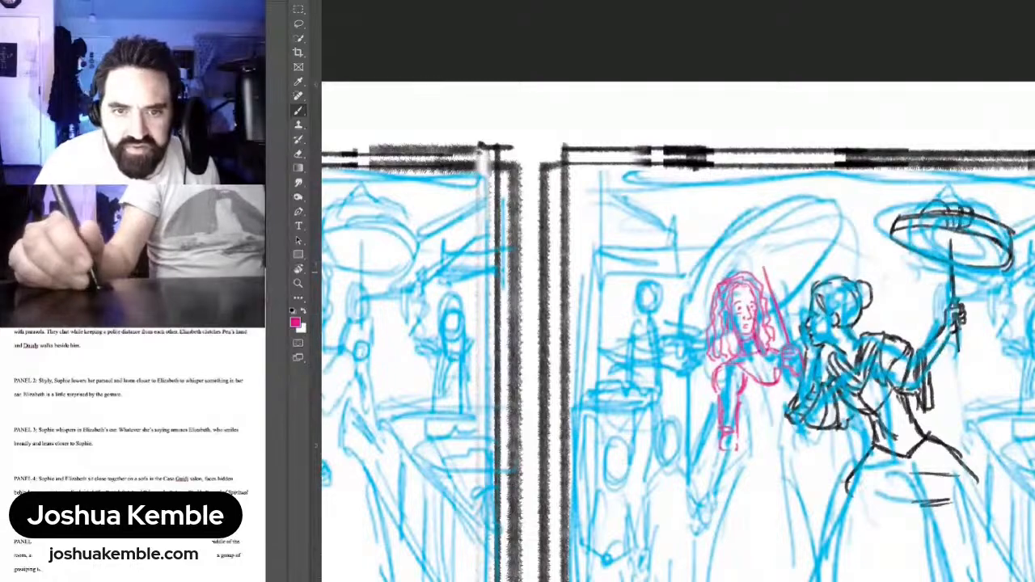
left_click_drag(764, 267, 775, 302)
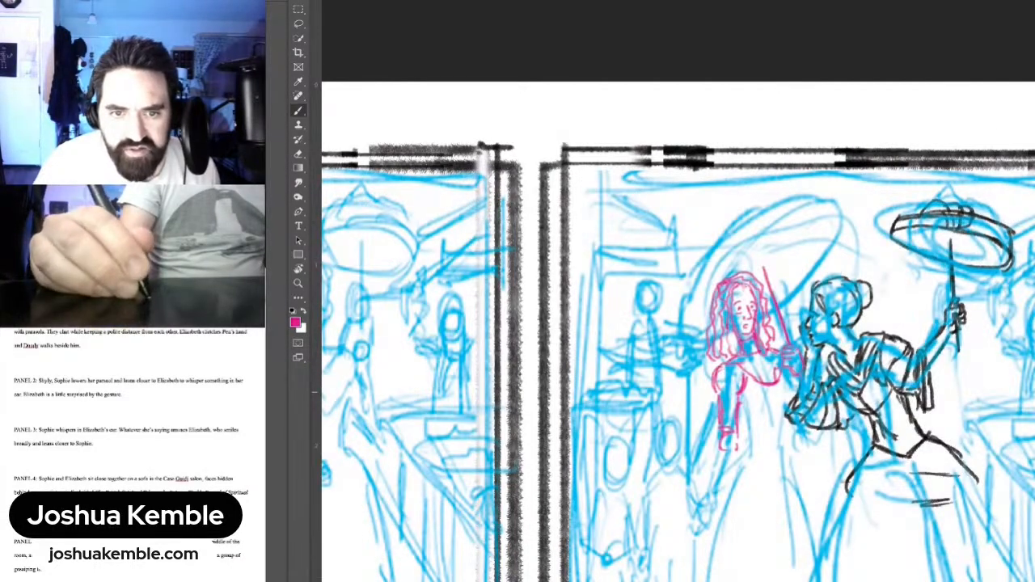
Step: Draw the parasol's magenta ribs radiating from the top of the handle, redoing the ribs that pass over the first lady's head
left_click_drag(740, 226, 764, 267)
mouse_move(743, 223)
left_mouse_down()
mouse_move(762, 258)
mouse_move(796, 217)
left_mouse_up()
left_click_drag(794, 218, 801, 208)
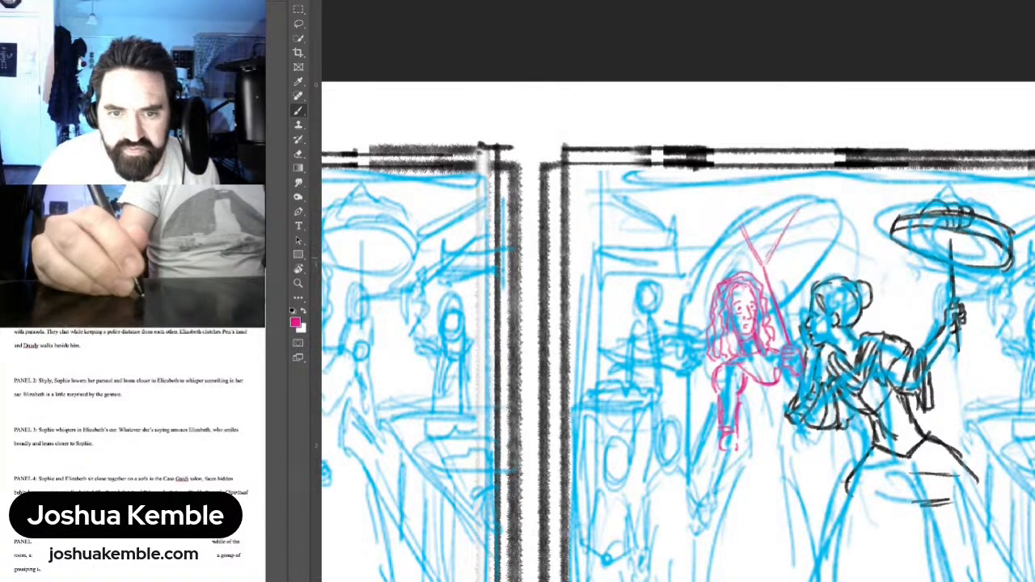
mouse_move(763, 259)
left_mouse_down()
mouse_move(803, 202)
mouse_move(821, 256)
left_mouse_up()
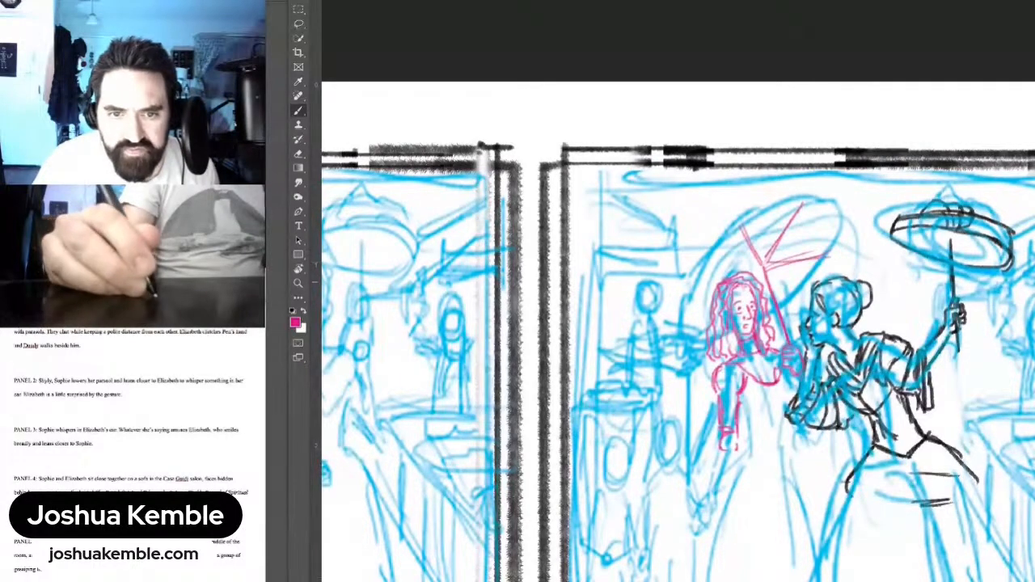
mouse_move(775, 280)
left_mouse_down()
mouse_move(784, 299)
mouse_move(757, 285)
mouse_move(706, 280)
mouse_move(725, 282)
mouse_move(700, 292)
left_mouse_up()
left_click_drag(758, 266, 693, 295)
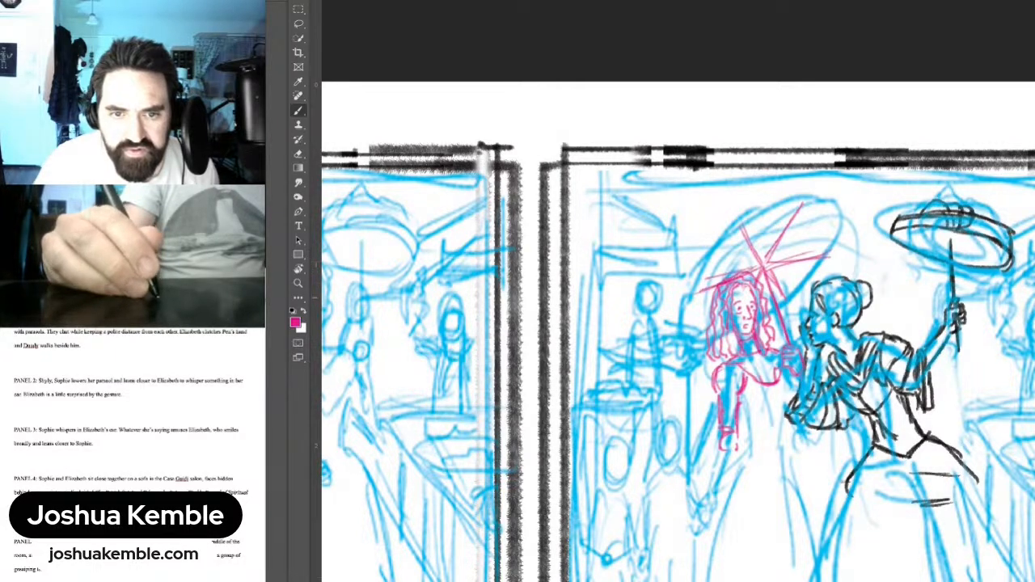
key("ctrl+z")
key("ctrl+z")
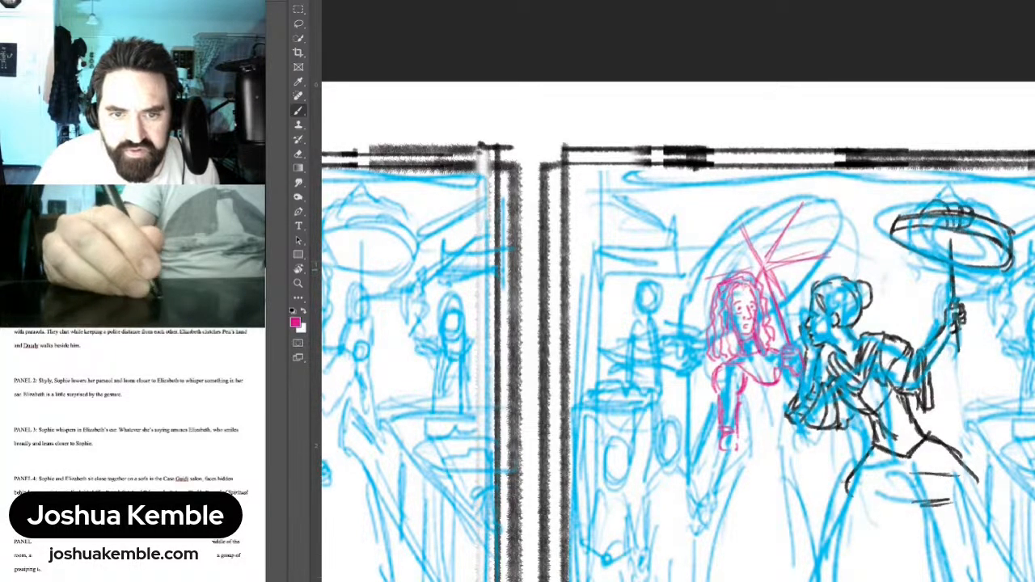
left_click_drag(717, 292, 686, 307)
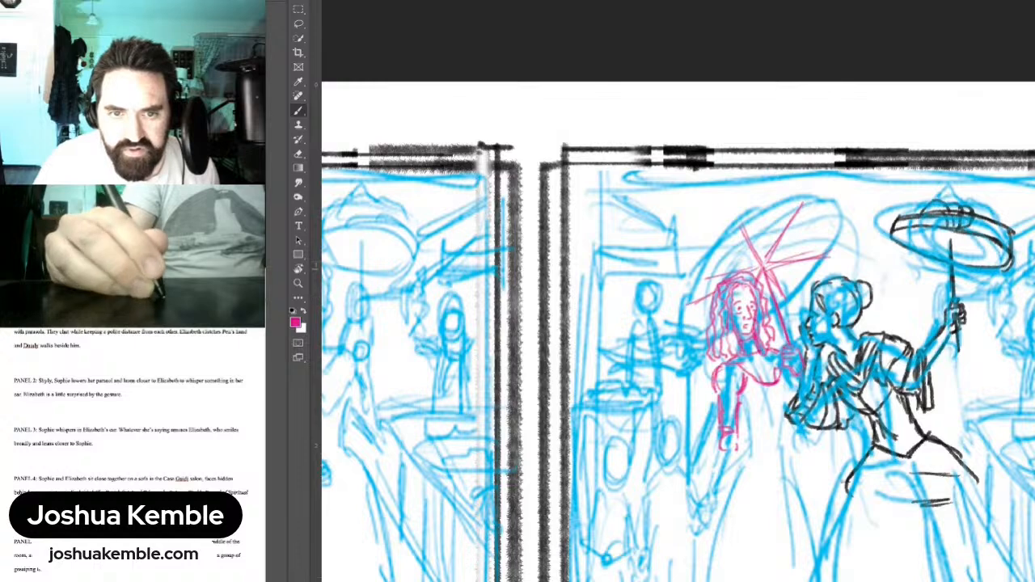
Step: Join the rib tips with magenta edge lines to form the parasol canopy behind the first lady's head
mouse_move(762, 266)
left_mouse_down()
mouse_move(710, 258)
mouse_move(802, 203)
left_mouse_up()
left_click_drag(802, 205, 828, 254)
mouse_move(804, 210)
left_mouse_down()
mouse_move(826, 253)
mouse_move(764, 321)
left_mouse_up()
mouse_move(685, 307)
left_mouse_down()
mouse_move(709, 325)
mouse_move(708, 263)
left_mouse_up()
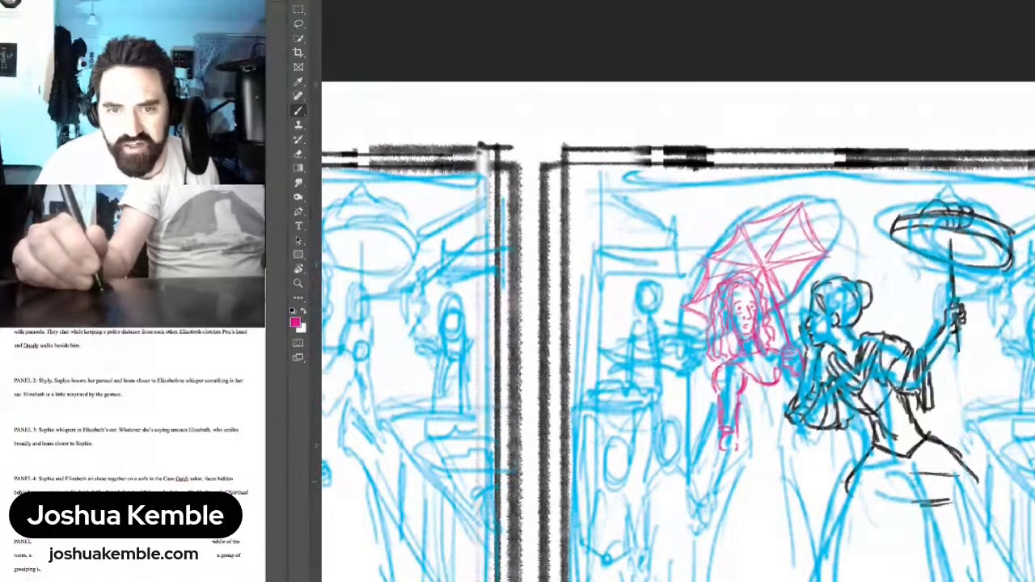
Step: Sketch the first lady's bodice, waistline and remaining sleeve in magenta, checking them against the shaded artwork
left_click_drag(728, 577, 766, 398)
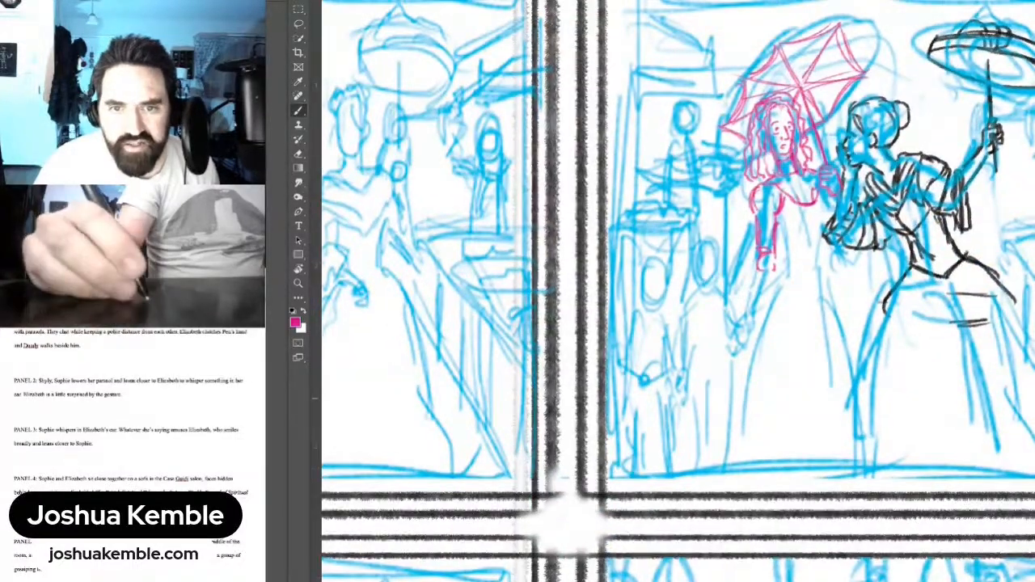
key("ctrl+comma")
key("ctrl+comma")
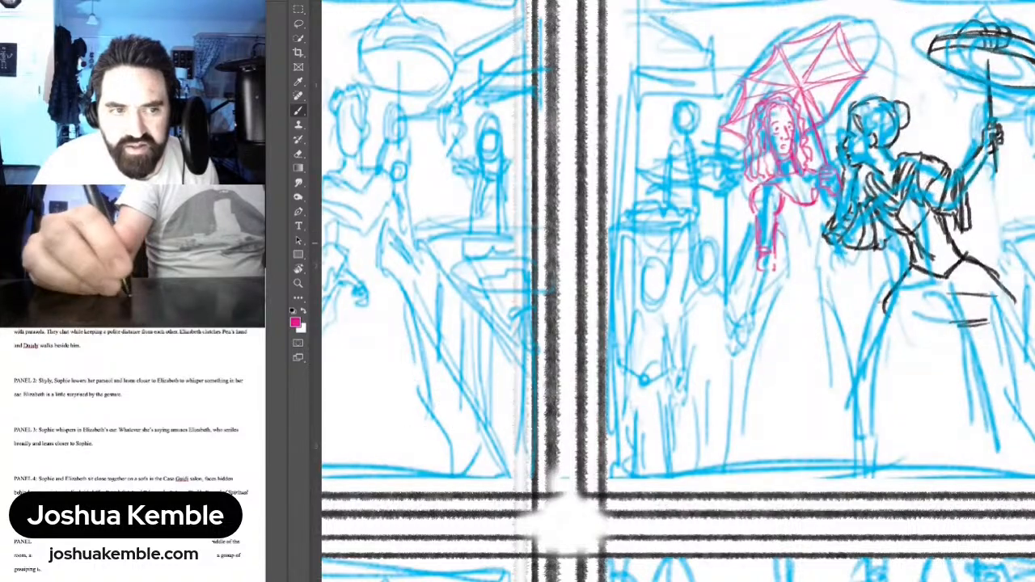
mouse_move(782, 235)
left_mouse_down()
mouse_move(791, 255)
mouse_move(846, 289)
mouse_move(991, 276)
mouse_move(746, 324)
left_mouse_up()
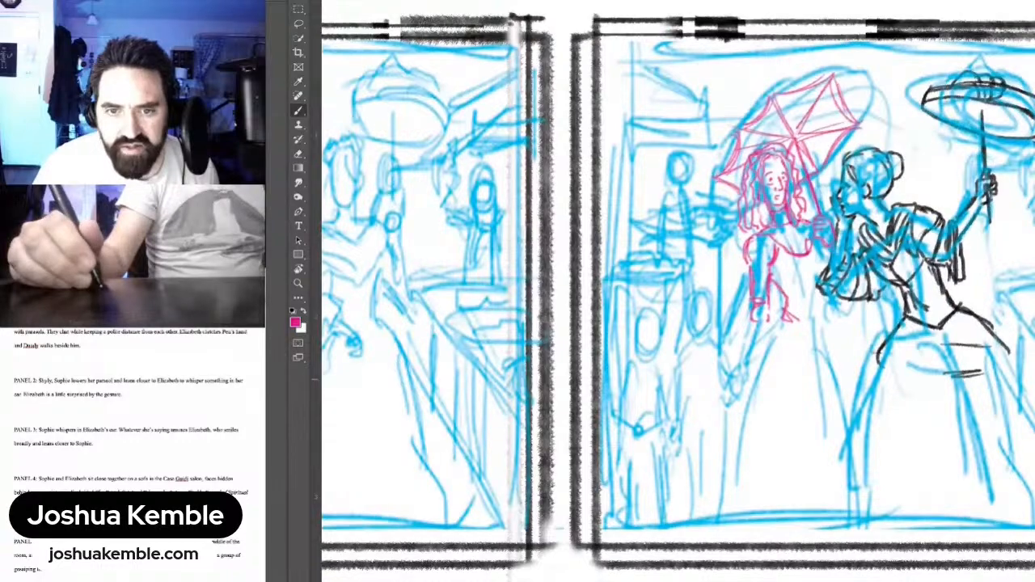
key("ctrl+comma")
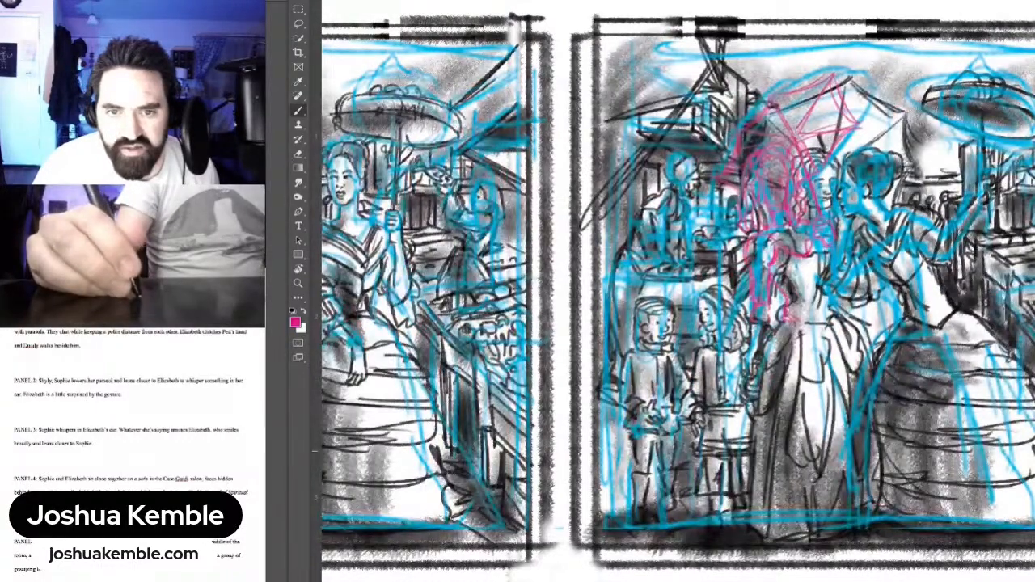
key("ctrl+comma")
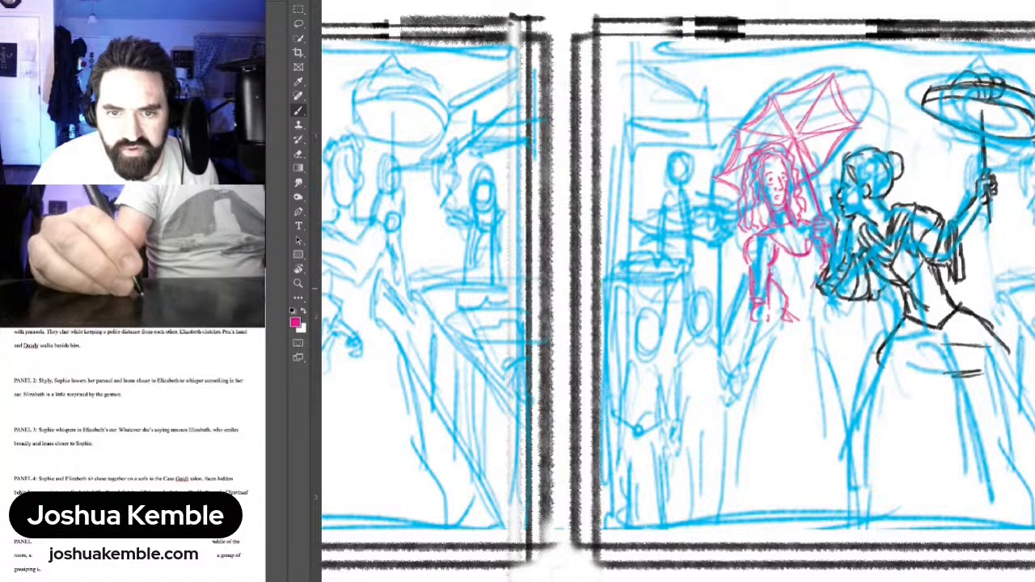
left_click_drag(823, 288, 827, 316)
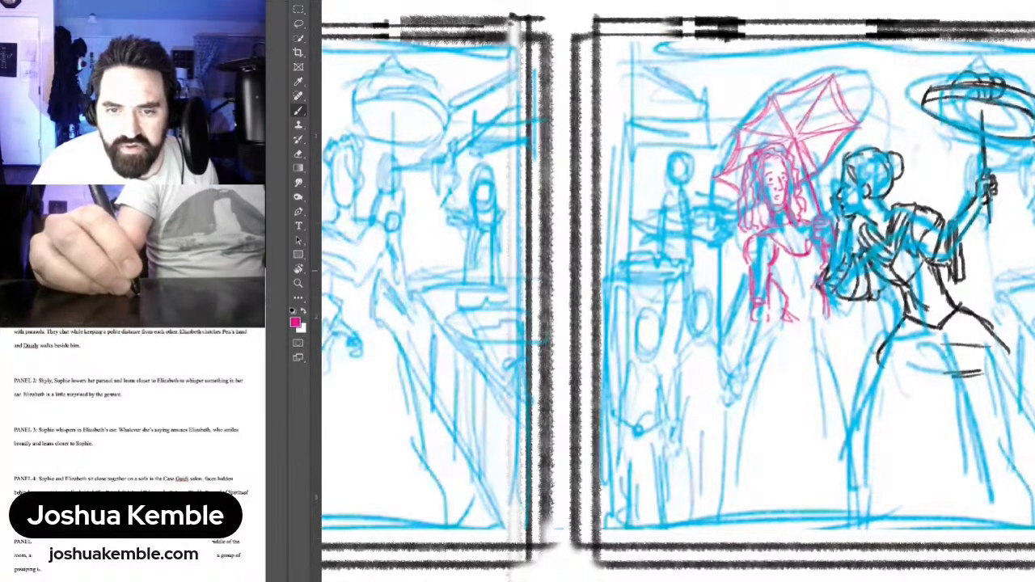
mouse_move(812, 270)
left_mouse_down()
mouse_move(806, 303)
mouse_move(827, 322)
mouse_move(842, 299)
mouse_move(844, 331)
left_mouse_up()
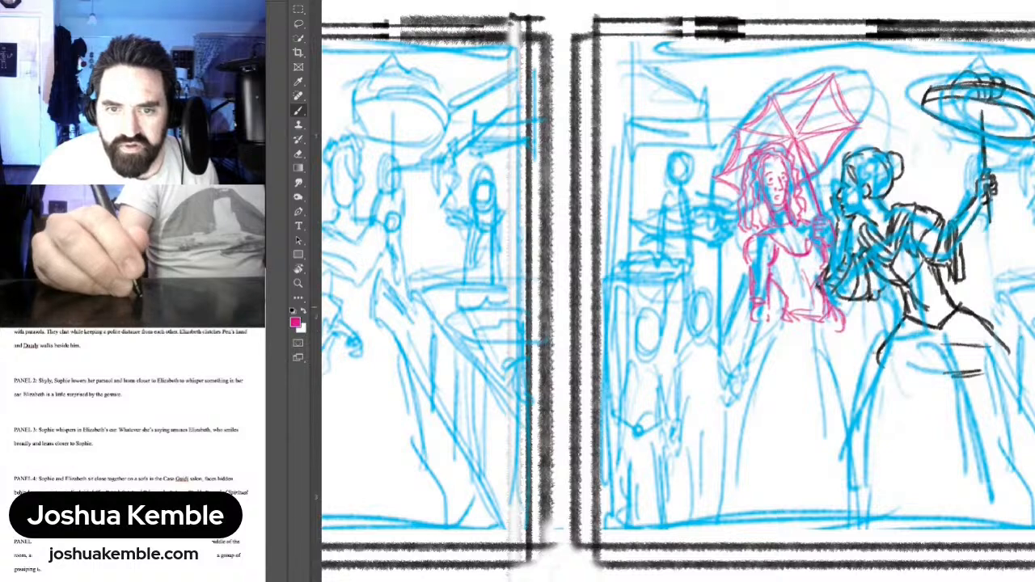
mouse_move(789, 253)
left_mouse_down()
mouse_move(809, 257)
mouse_move(821, 321)
left_mouse_up()
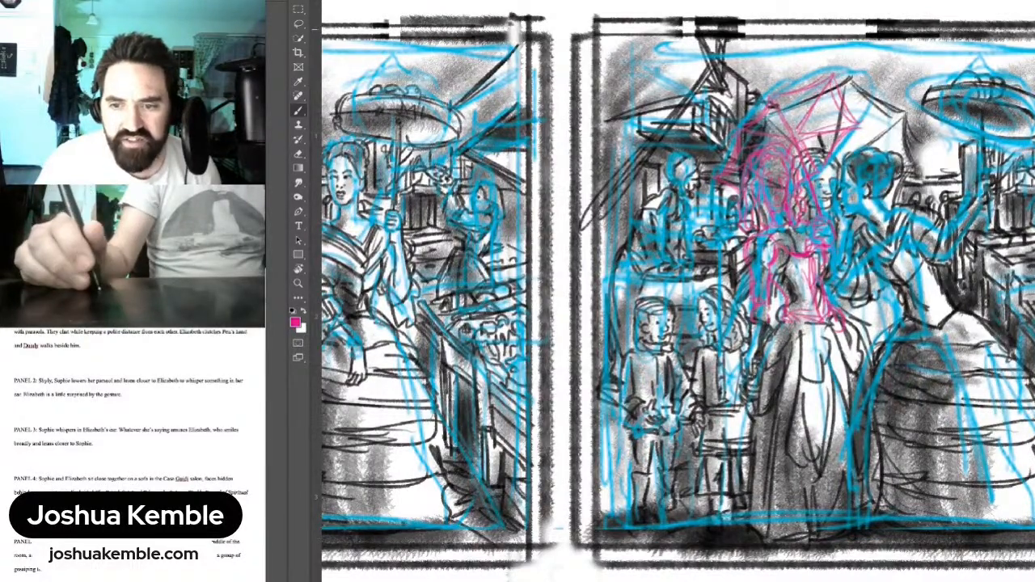
Step: Hide the blue rough and erase the first lady's old head, upper body and parasol from the shaded artwork
key("w")
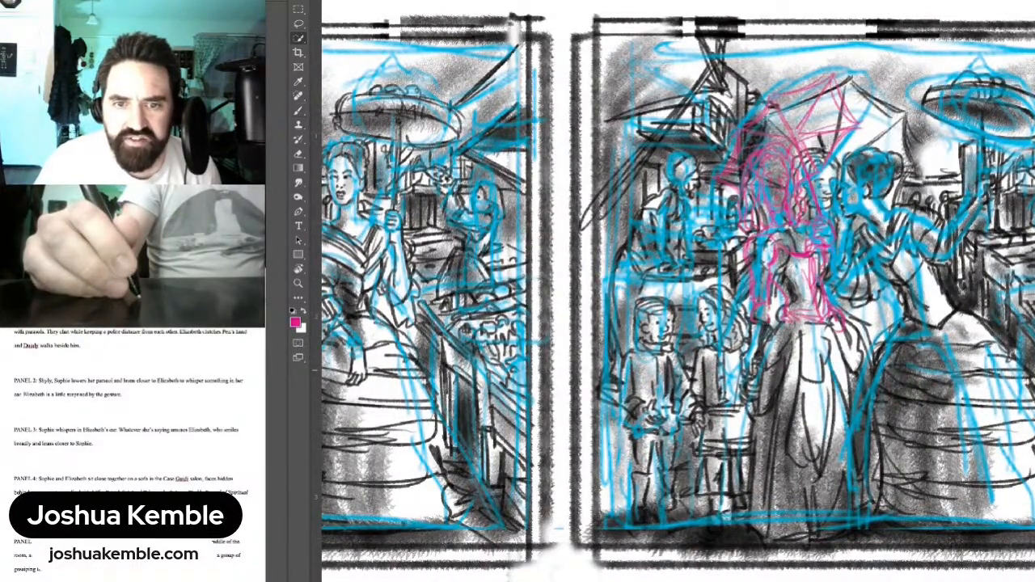
key("ctrl+comma")
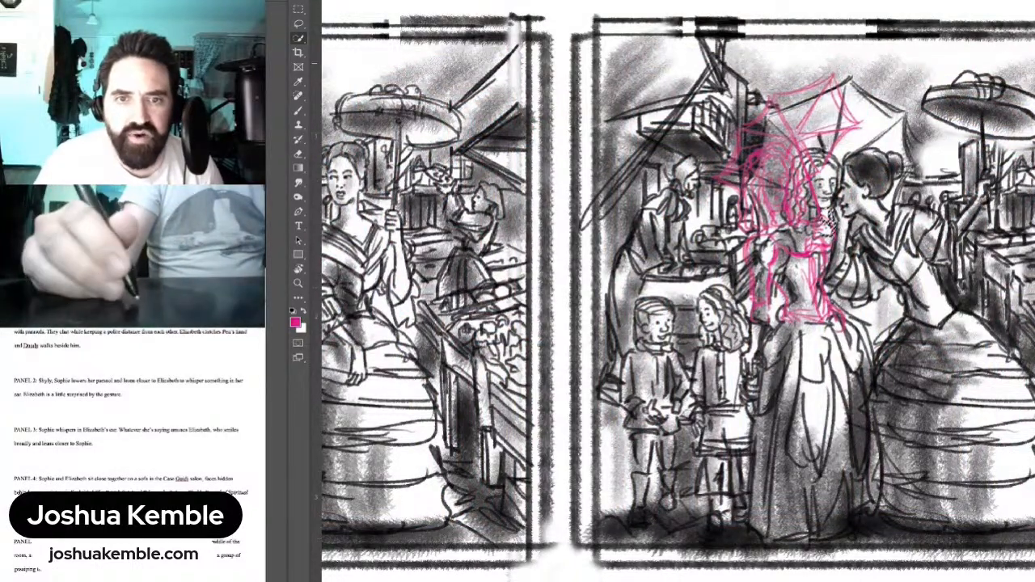
key("m")
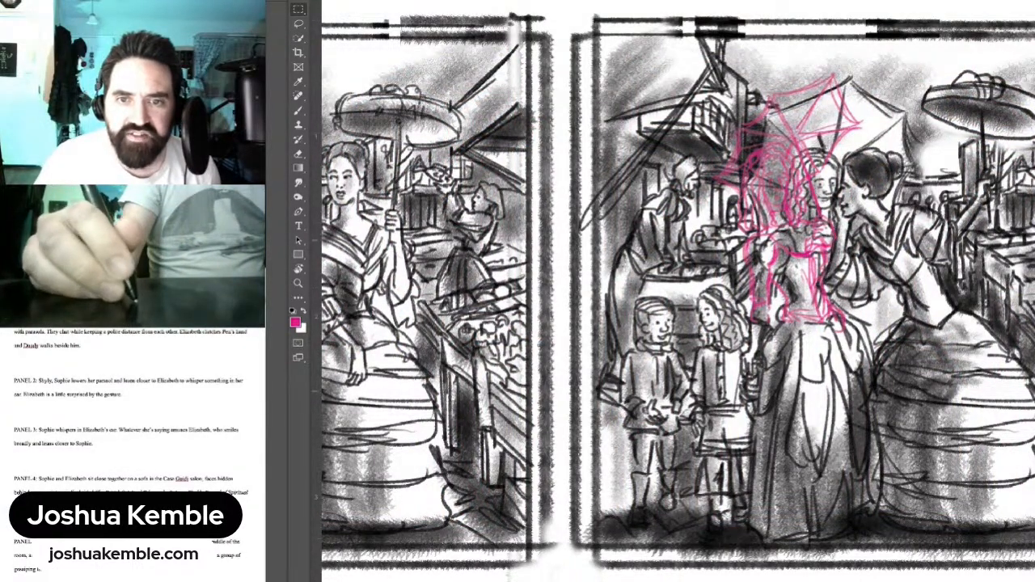
key("e")
mouse_move(822, 149)
left_mouse_down()
mouse_move(836, 185)
mouse_move(809, 194)
mouse_move(828, 199)
left_mouse_up()
mouse_move(860, 149)
left_mouse_down()
mouse_move(887, 134)
mouse_move(913, 165)
mouse_move(899, 203)
left_mouse_up()
mouse_move(907, 132)
left_mouse_down()
mouse_move(911, 172)
mouse_move(880, 109)
mouse_move(817, 81)
mouse_move(752, 141)
mouse_move(733, 173)
mouse_move(748, 178)
mouse_move(813, 130)
mouse_move(805, 190)
mouse_move(835, 121)
mouse_move(785, 194)
mouse_move(746, 218)
mouse_move(793, 214)
mouse_move(797, 234)
mouse_move(825, 222)
mouse_move(791, 297)
mouse_move(780, 251)
mouse_move(756, 275)
mouse_move(760, 317)
mouse_move(753, 243)
mouse_move(781, 235)
mouse_move(821, 268)
mouse_move(829, 237)
mouse_move(821, 220)
left_mouse_up()
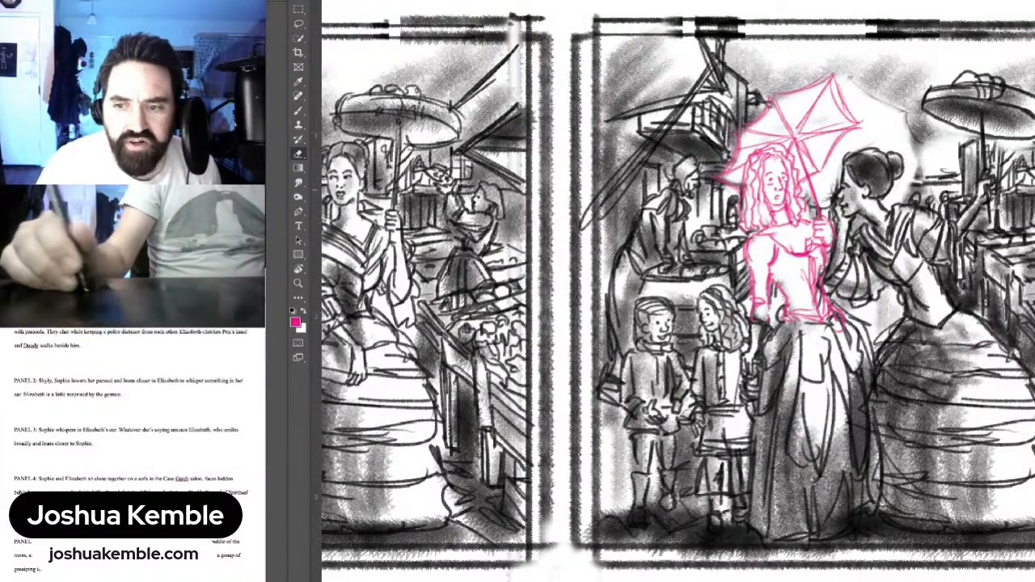
Step: Add magenta strokes for the fingers by the second lady's mouth and lightly shade the first lady's parasol canopy
key("b")
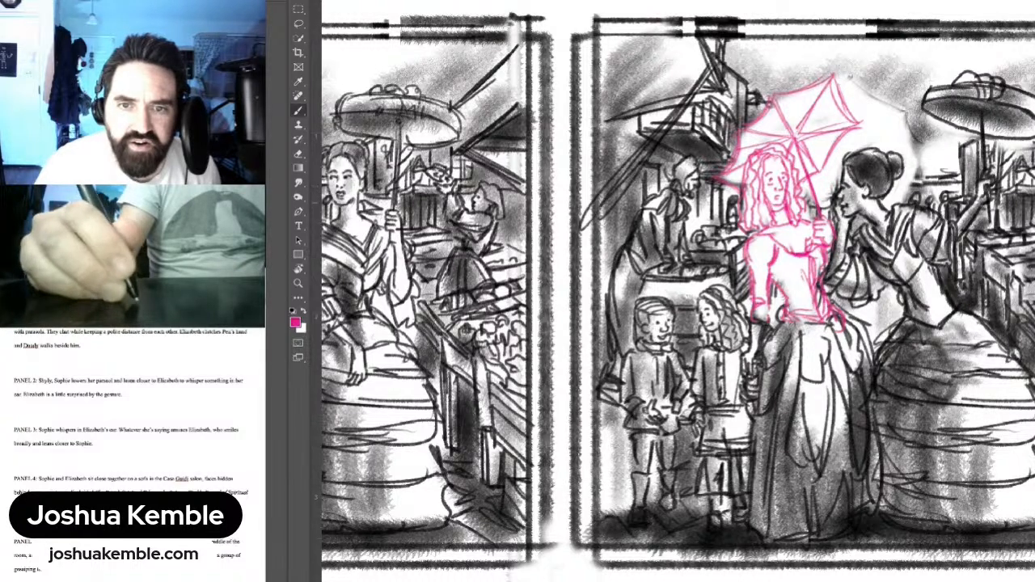
left_click_drag(831, 179, 834, 192)
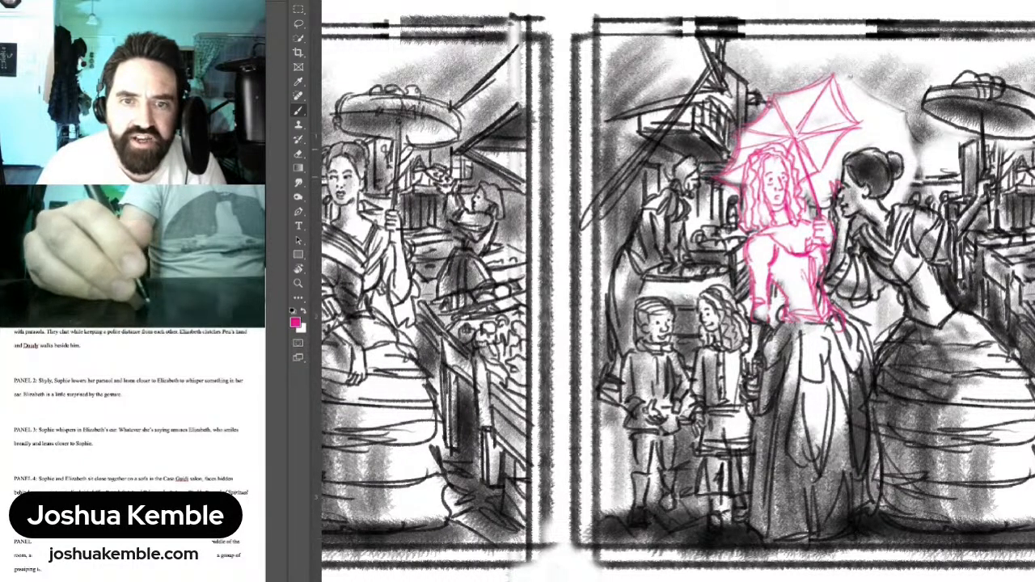
mouse_move(733, 171)
left_mouse_down()
mouse_move(746, 182)
mouse_move(755, 133)
mouse_move(775, 138)
mouse_move(778, 106)
left_mouse_up()
left_click_drag(750, 139, 788, 103)
left_click_drag(784, 107, 811, 158)
mouse_move(797, 131)
left_mouse_down()
mouse_move(793, 154)
mouse_move(813, 176)
left_mouse_up()
mouse_move(794, 132)
left_mouse_down()
mouse_move(754, 193)
mouse_move(751, 220)
left_mouse_up()
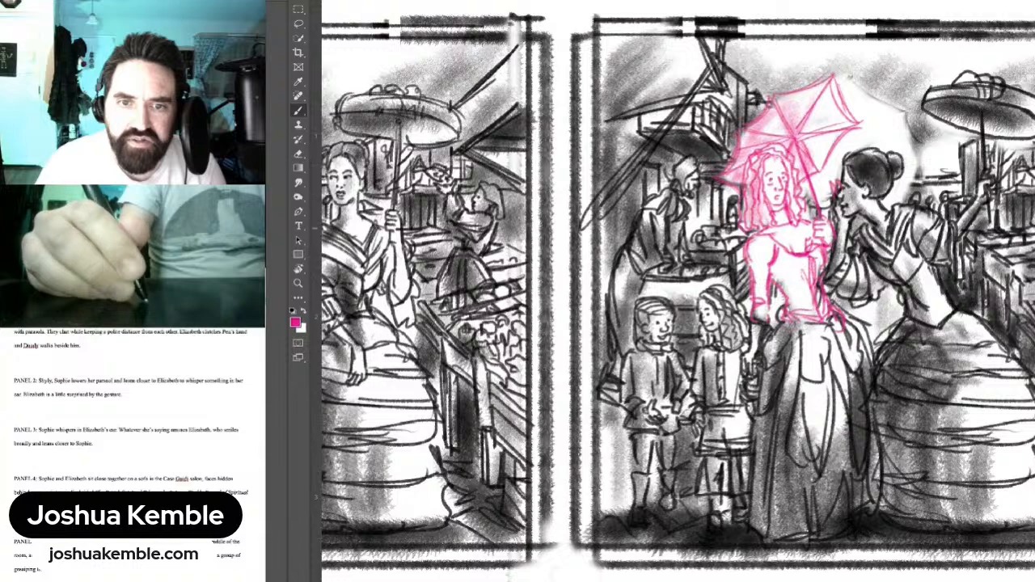
Step: Shade the first lady's long hair with magenta strokes around her face
left_click_drag(757, 185, 753, 224)
left_click_drag(763, 148, 756, 225)
mouse_move(768, 173)
left_mouse_down()
mouse_move(760, 212)
mouse_move(799, 215)
left_mouse_up()
left_click_drag(787, 146, 774, 163)
Step: Shade the first lady's bodice and sleeve in magenta, extending the tone down to her lowered hand and touching up the neckline
mouse_move(769, 212)
left_mouse_down()
mouse_move(783, 231)
mouse_move(792, 294)
left_mouse_up()
left_click_drag(766, 260, 805, 343)
left_click_drag(795, 261, 812, 328)
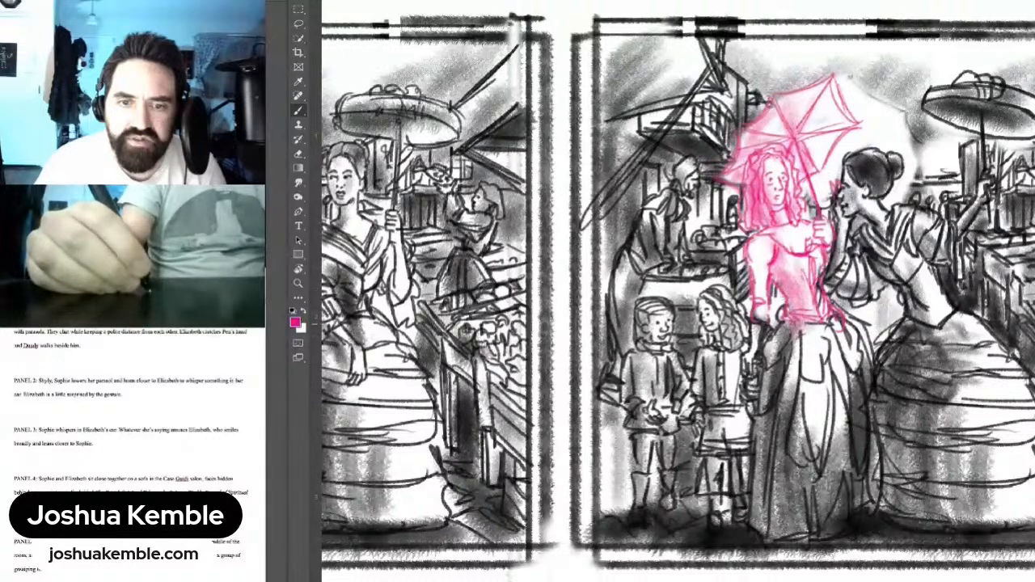
left_click_drag(767, 288, 781, 328)
left_click_drag(759, 269, 752, 309)
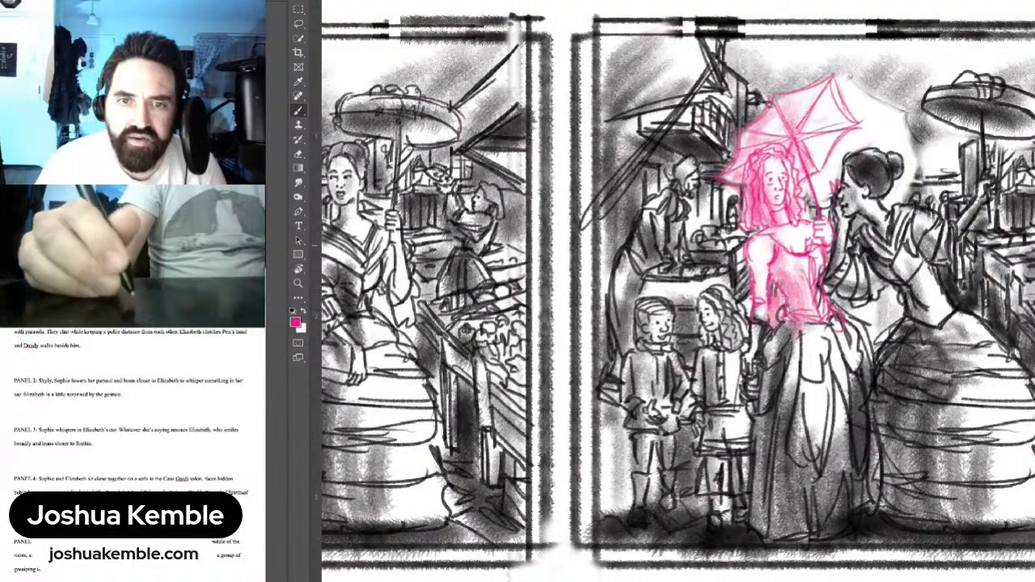
left_click_drag(747, 247, 750, 356)
mouse_move(812, 236)
left_mouse_down()
mouse_move(826, 243)
mouse_move(805, 243)
left_mouse_up()
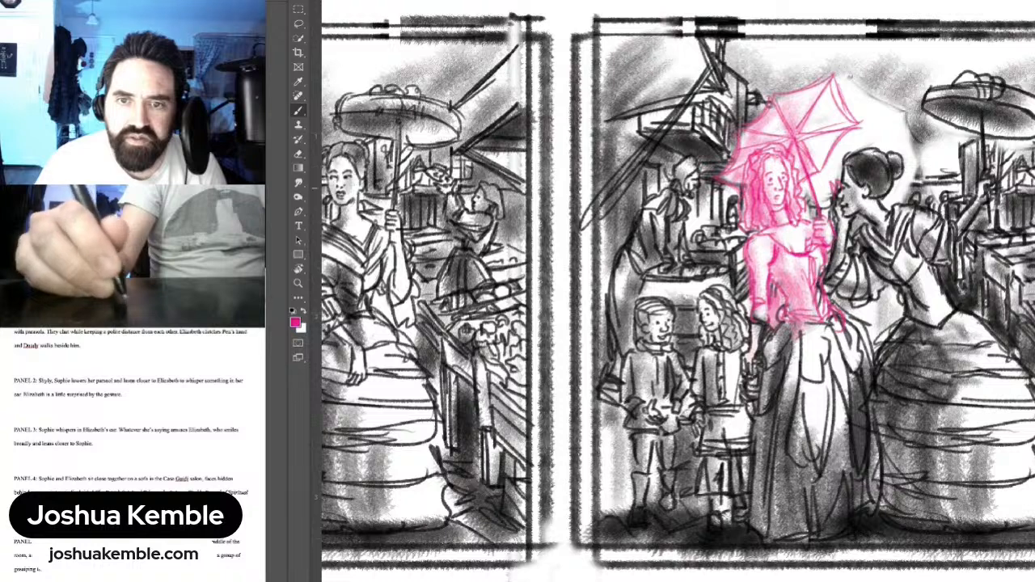
Step: Fill the erased area behind the second lady's head and the gap between the ladies' waists with magenta tone
left_click_drag(895, 186, 911, 187)
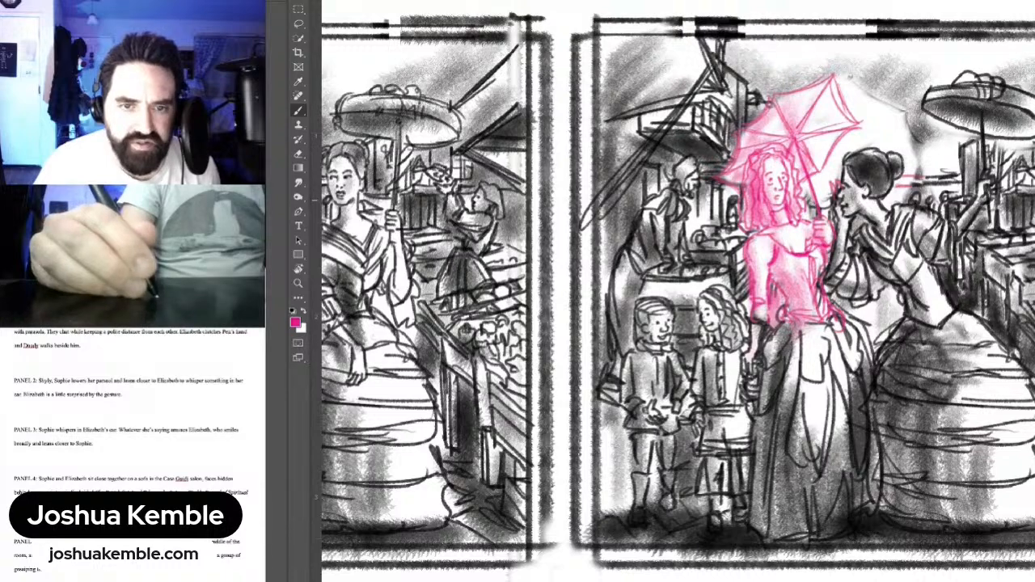
mouse_move(599, 299)
left_mouse_down()
mouse_move(899, 285)
mouse_move(499, 341)
left_mouse_up()
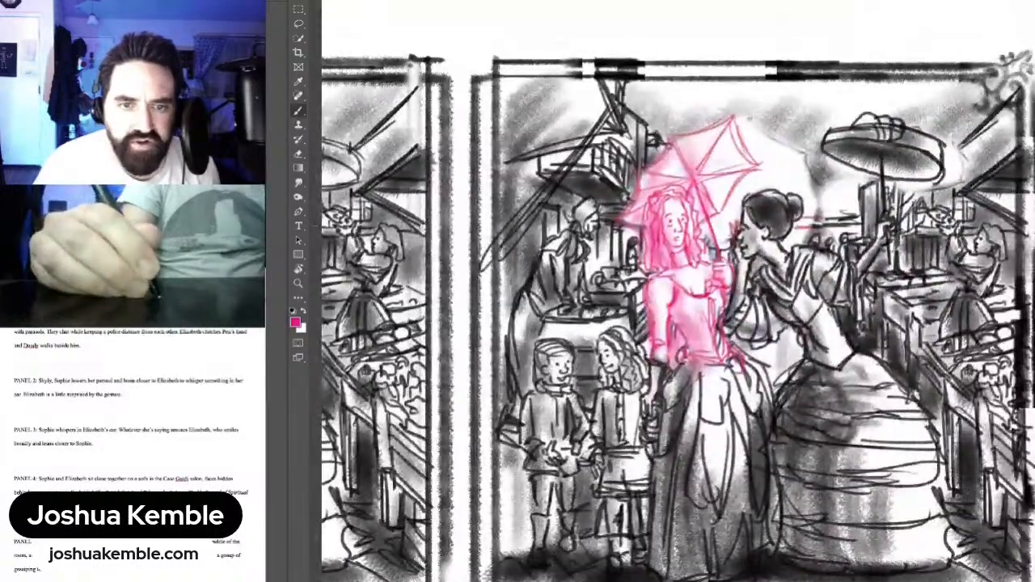
mouse_move(720, 220)
left_mouse_down()
mouse_move(724, 254)
mouse_move(709, 242)
mouse_move(719, 245)
left_mouse_up()
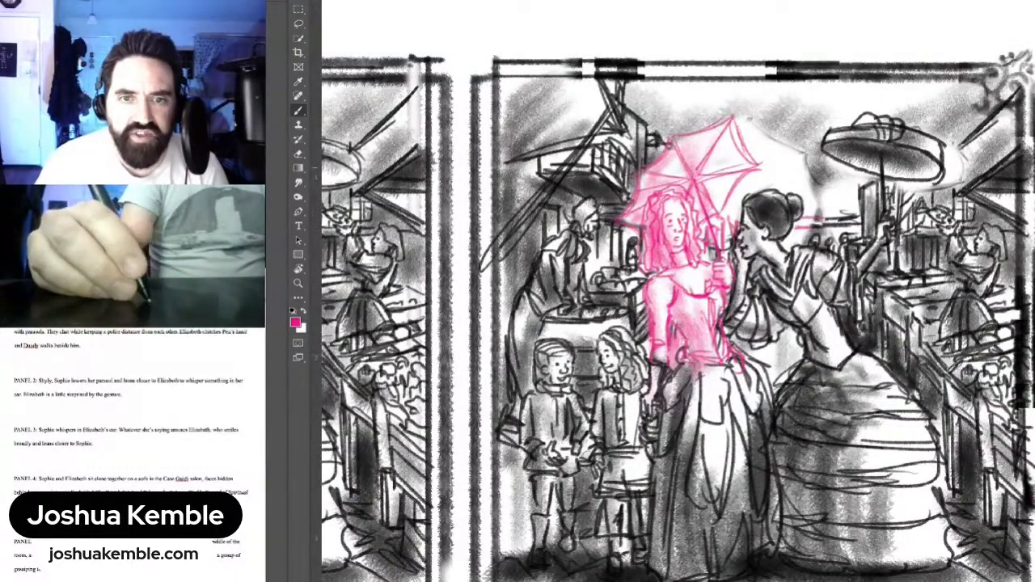
mouse_move(745, 139)
left_mouse_down()
mouse_move(800, 180)
mouse_move(811, 226)
mouse_move(796, 232)
mouse_move(791, 258)
left_mouse_up()
mouse_move(788, 179)
left_mouse_down()
mouse_move(752, 192)
mouse_move(719, 229)
mouse_move(716, 248)
left_mouse_up()
mouse_move(744, 352)
left_mouse_down()
mouse_move(790, 356)
mouse_move(776, 390)
mouse_move(801, 350)
left_mouse_up()
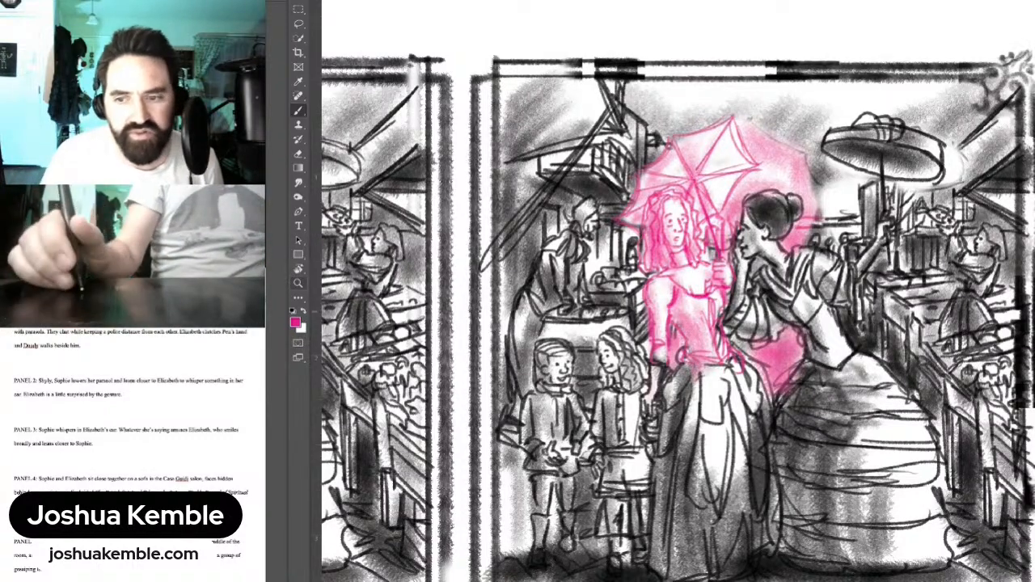
Step: Reset the drawing colours to default black and white and switch to the Eyedropper tool
key("alt")
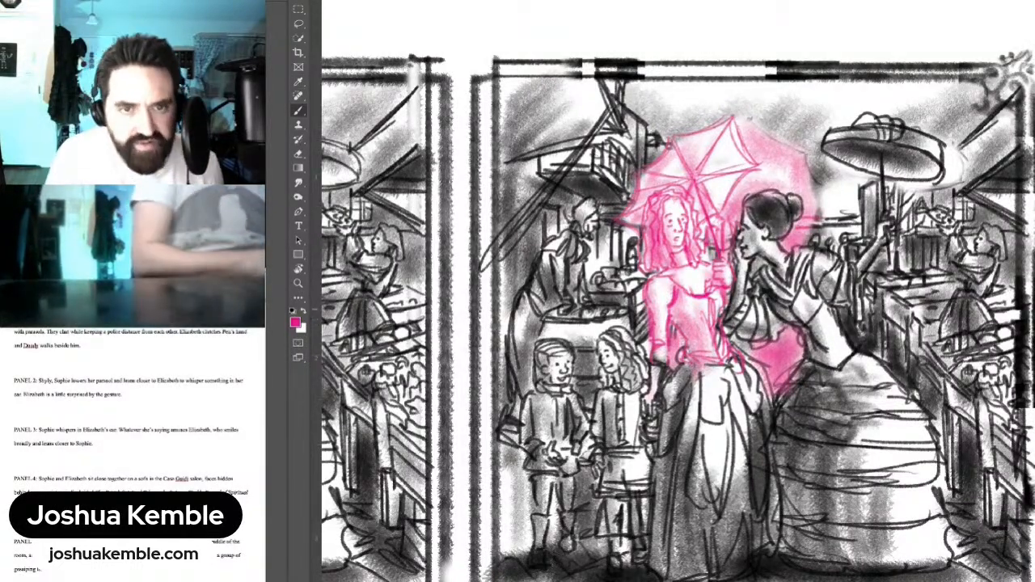
key("d")
key("i")
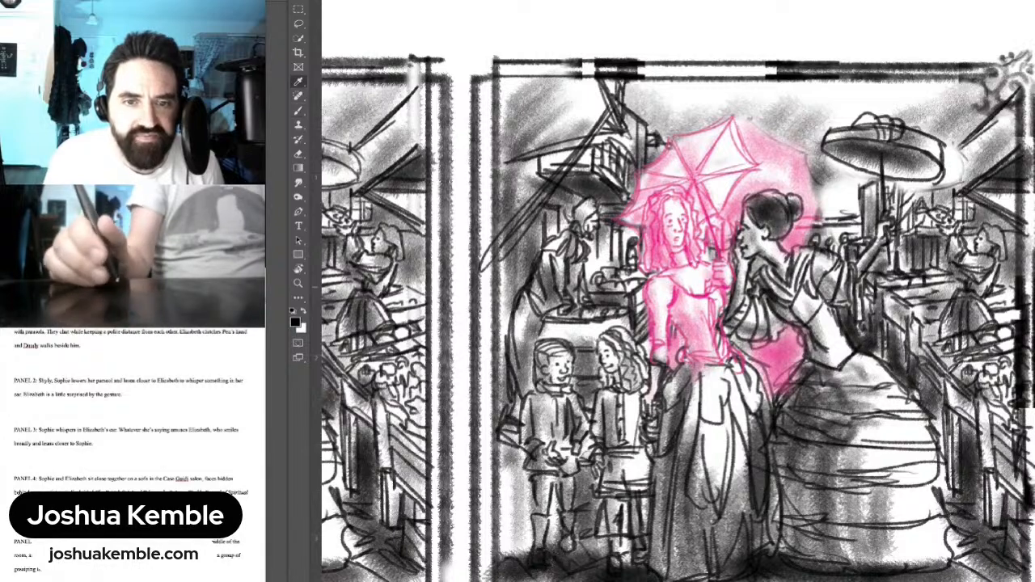
Step: Fill the magenta redrawing of the first lady, her parasol and the surrounding tone in panel two with black
key("alt+BackSpace")
key("ctrl+minus")
key("ctrl+minus")
key("ctrl+minus")
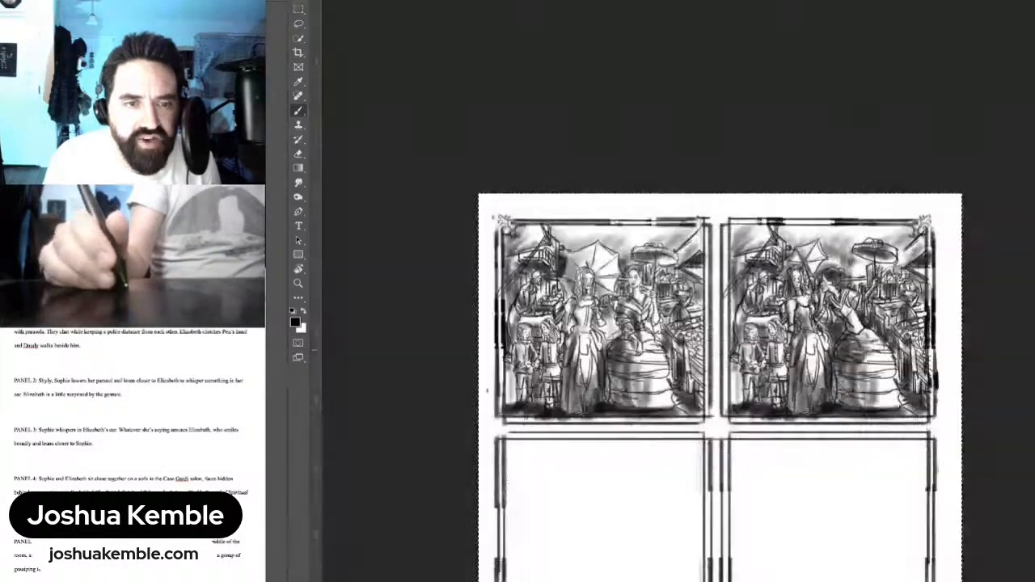
key("ctrl+a")
left_click_drag(696, 485, 707, 341)
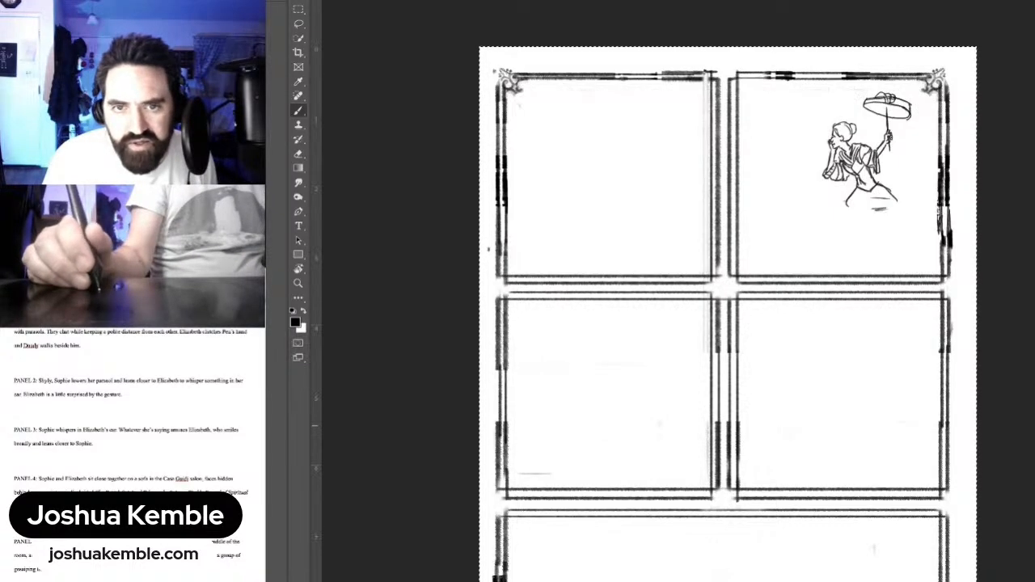
key("ctrl+z")
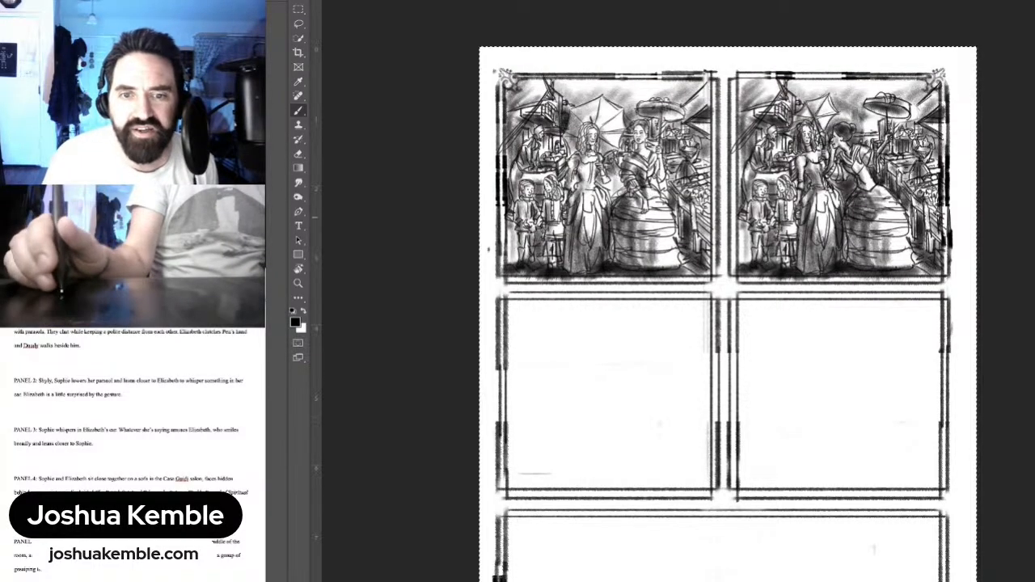
scroll(896, 212, "up", 3)
left_click_drag(896, 212, 967, 322)
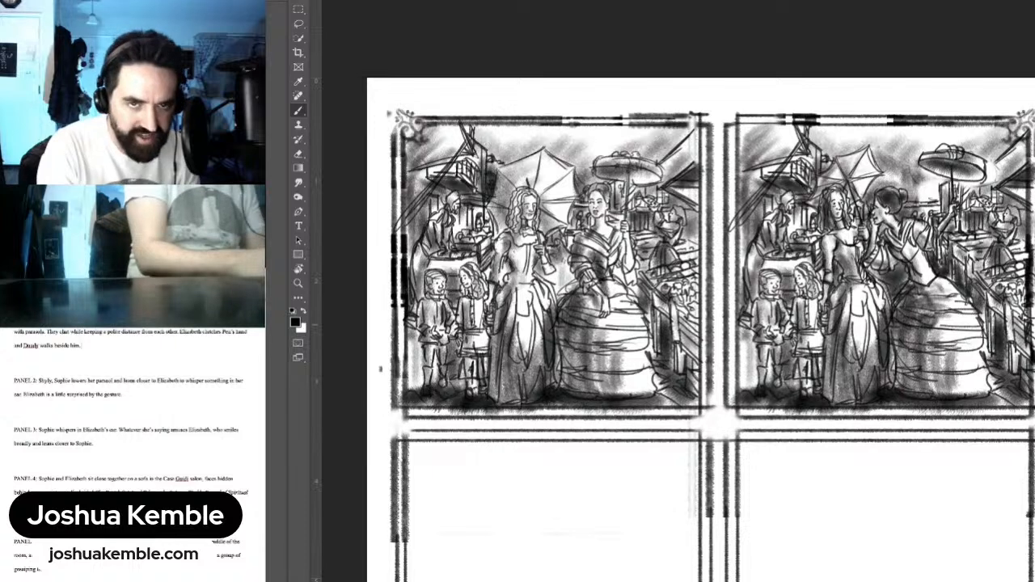
key("ctrl+a")
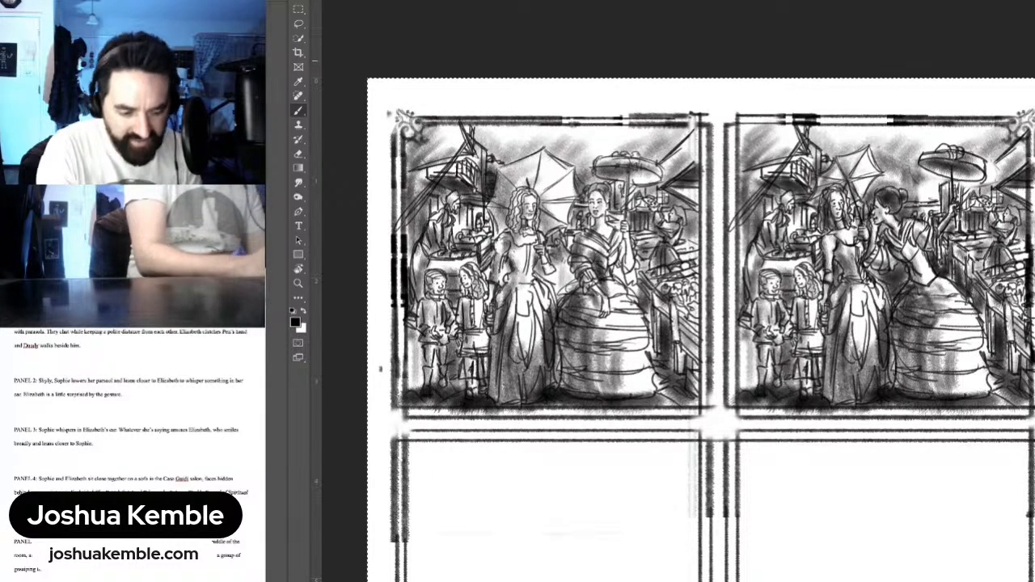
key("m")
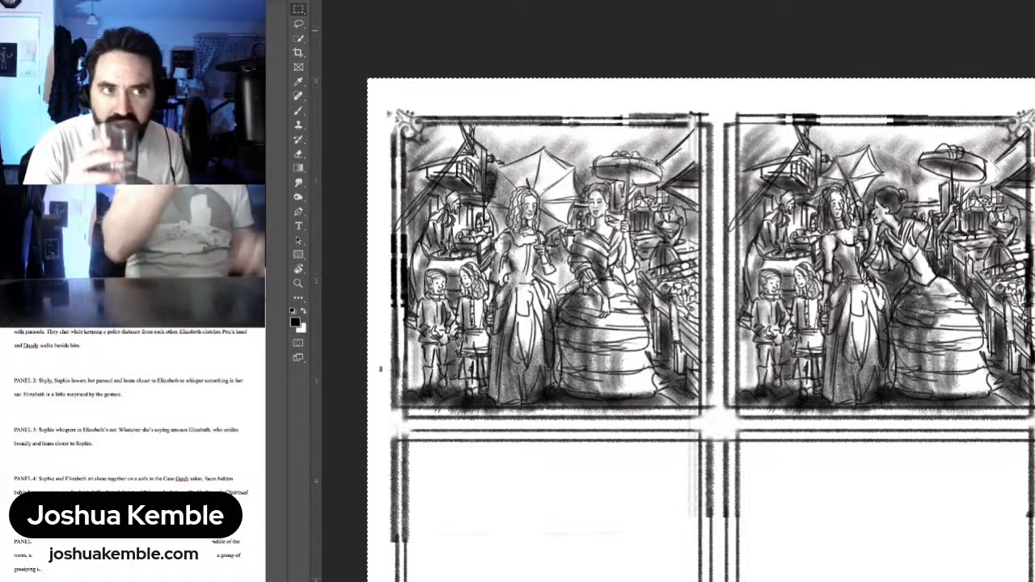
key("ctrl+d")
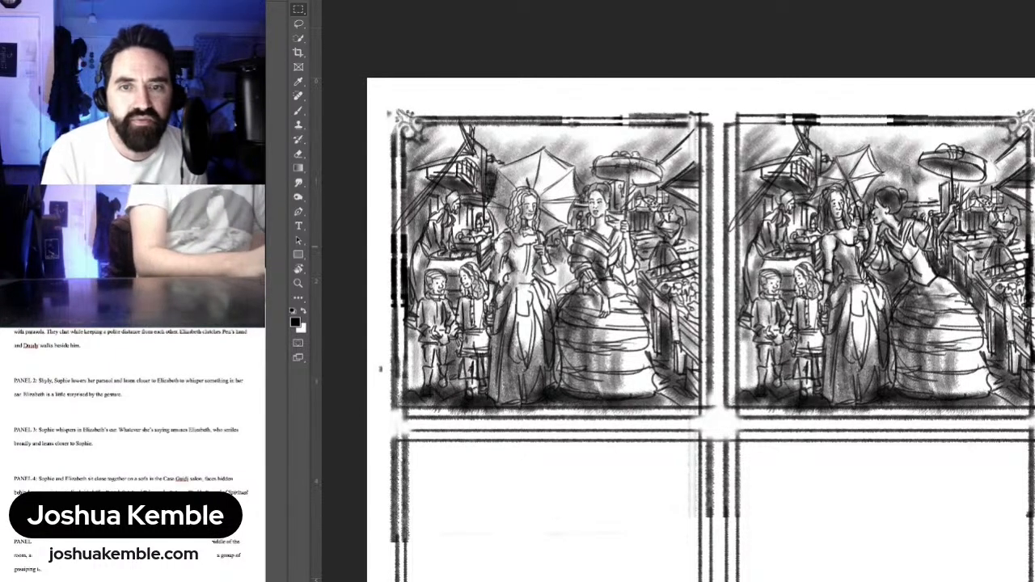
Step: Bring the blue rough sketch layer forward one level while it is shown over the full page, and hide it again
scroll(678, 291, "down", 5)
scroll(678, 291, "left", 2)
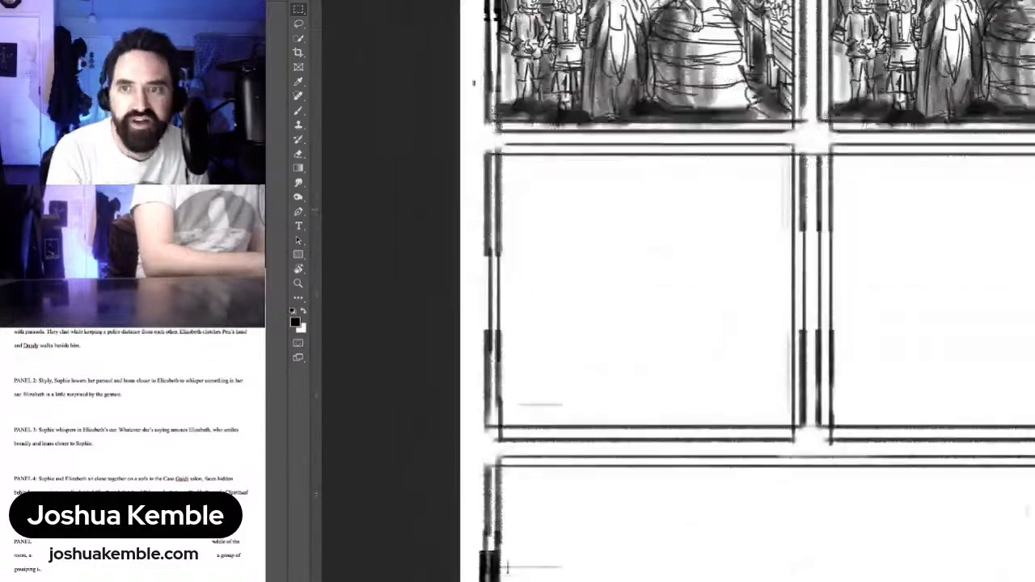
scroll(677, 291, "up", 1)
scroll(677, 291, "right", 1)
scroll(678, 291, "down", 1)
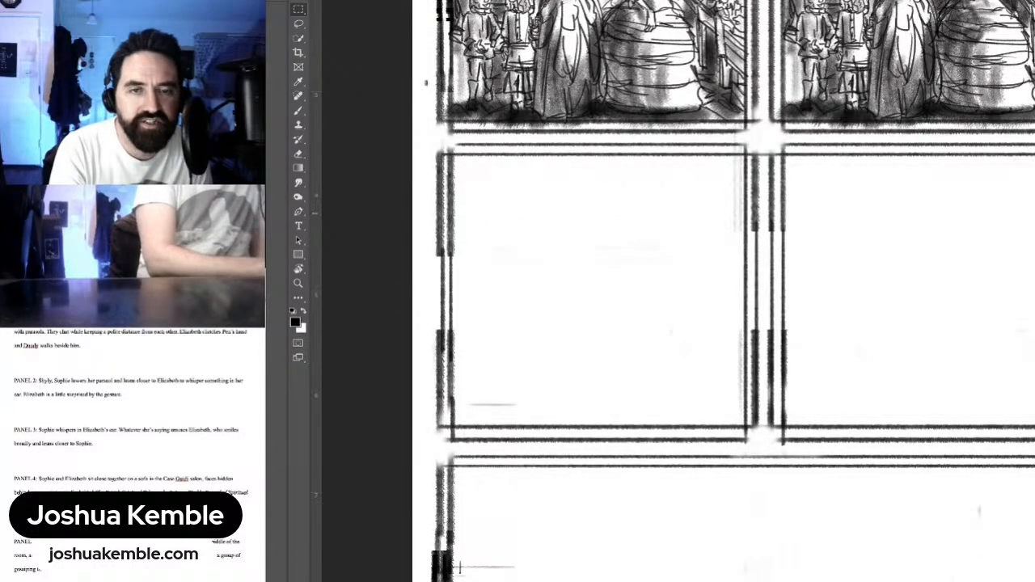
scroll(618, 296, "down", 5)
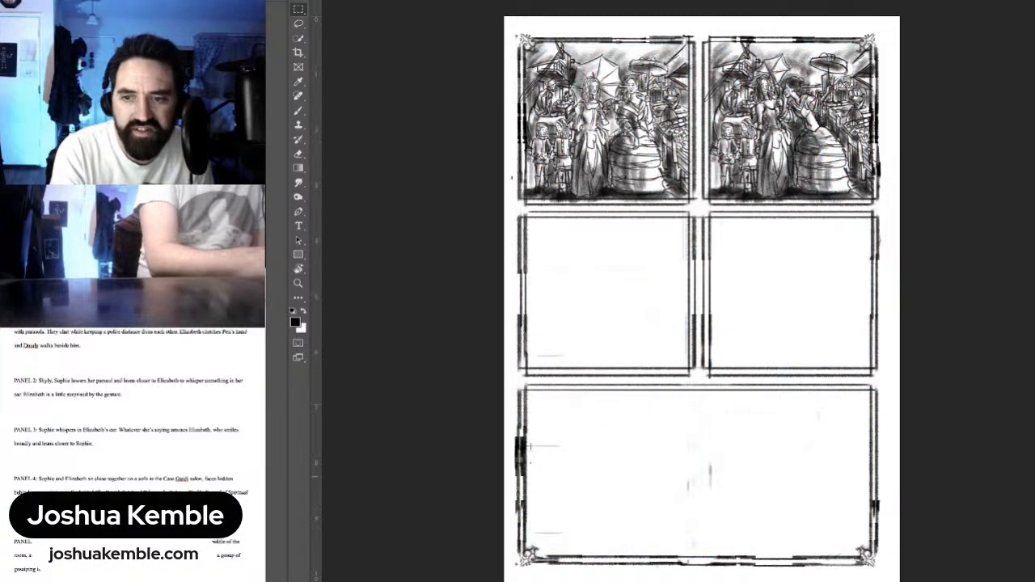
key("ctrl+comma")
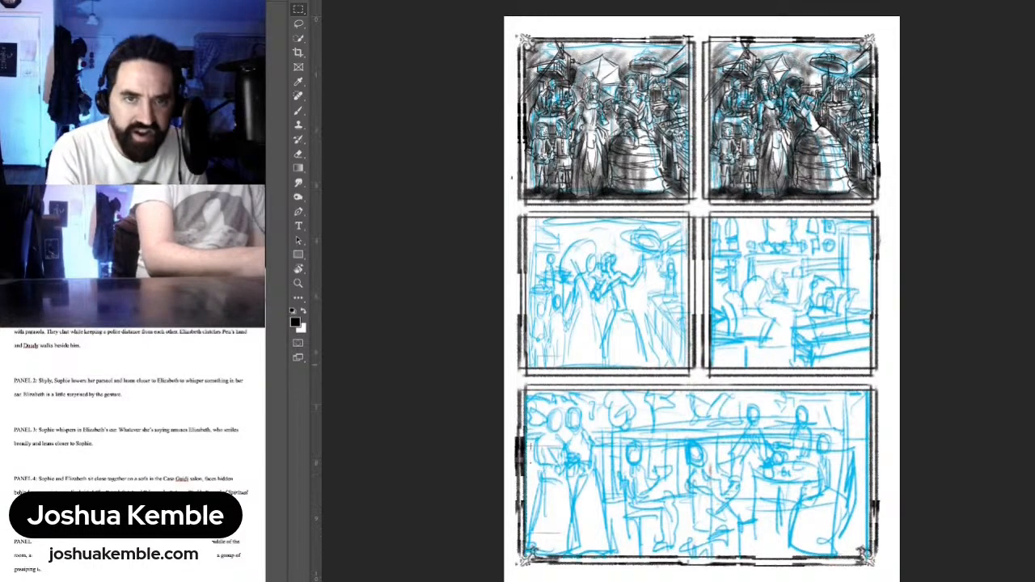
key("ctrl+bracketright")
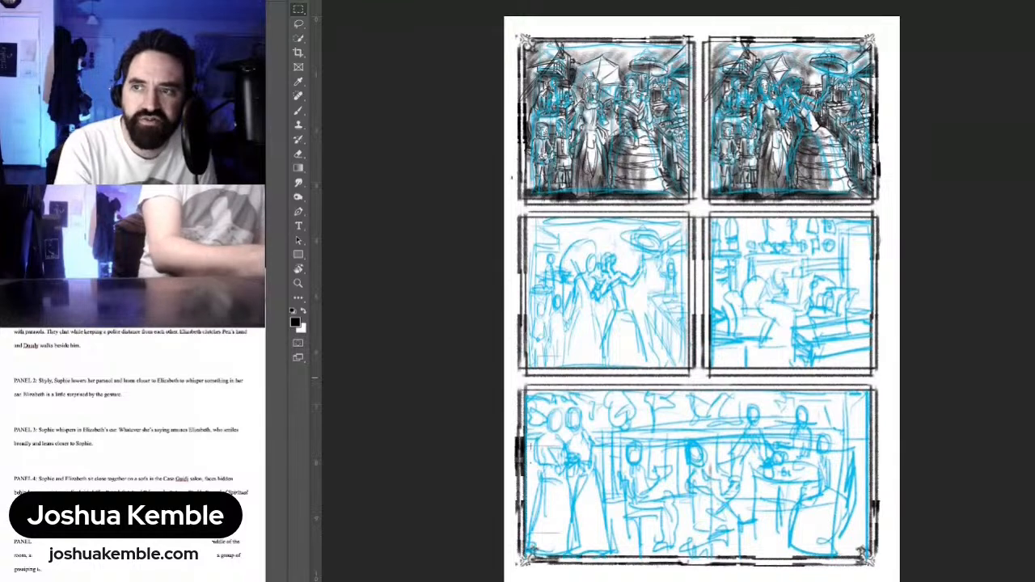
key("ctrl+comma")
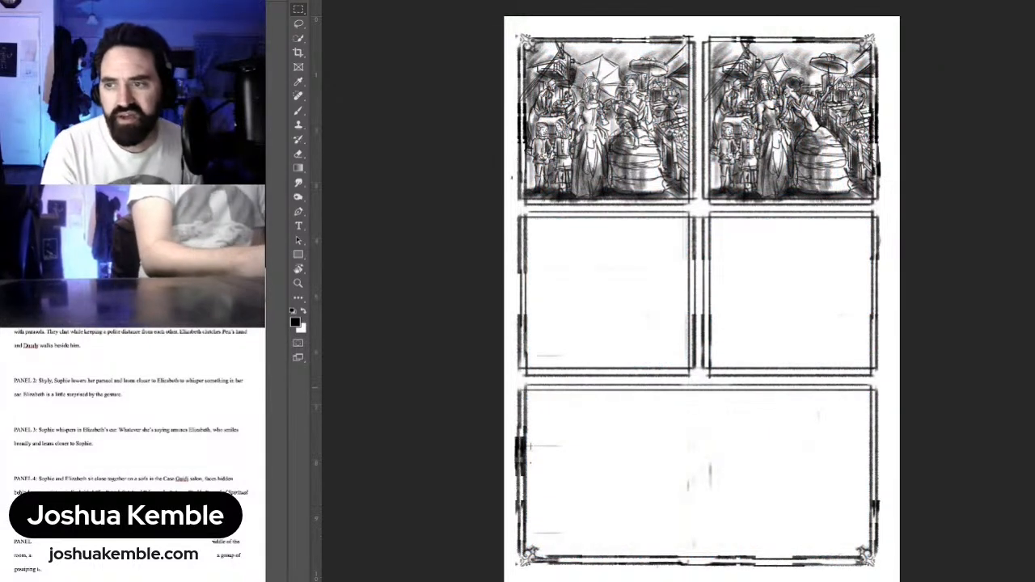
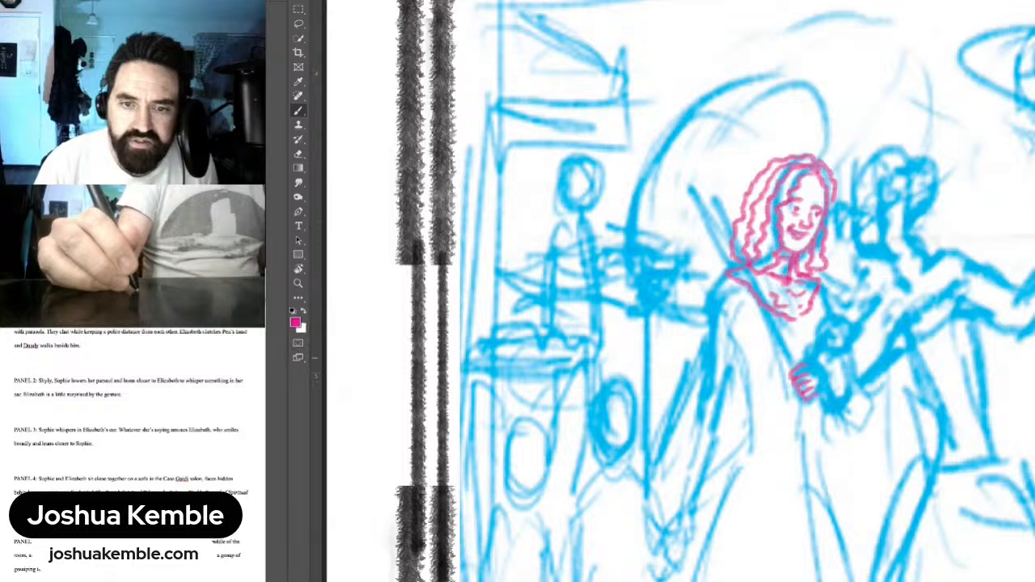
Step: Draw the first lady's wrist in magenta in panel three, plus the parasol shaft running from her hand up past her shoulder
left_click_drag(801, 364, 833, 386)
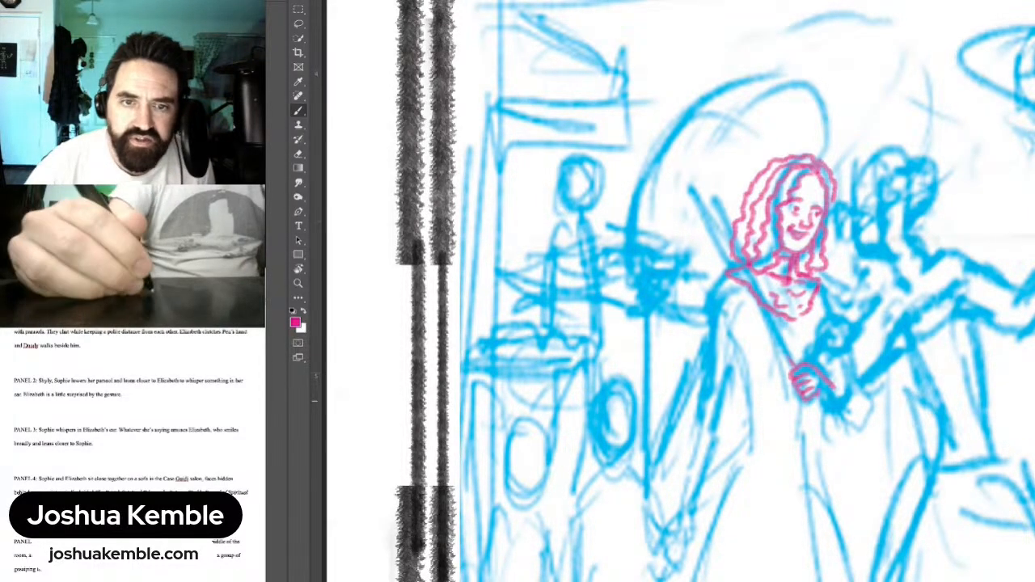
left_click_drag(834, 387, 843, 414)
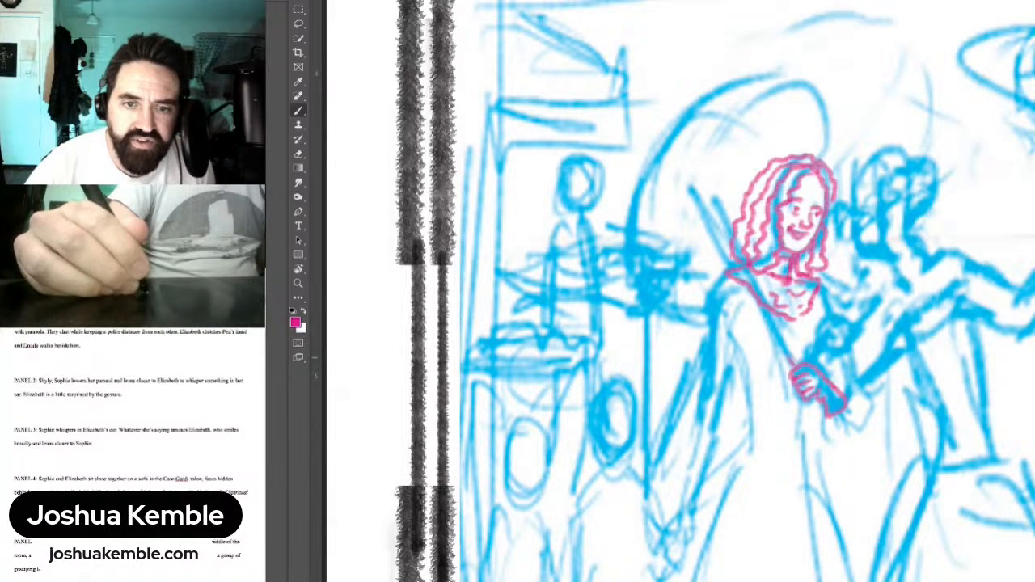
left_click_drag(790, 363, 753, 310)
key("ctrl+z")
left_click_drag(797, 369, 737, 280)
key("ctrl+z")
left_click_drag(702, 200, 798, 368)
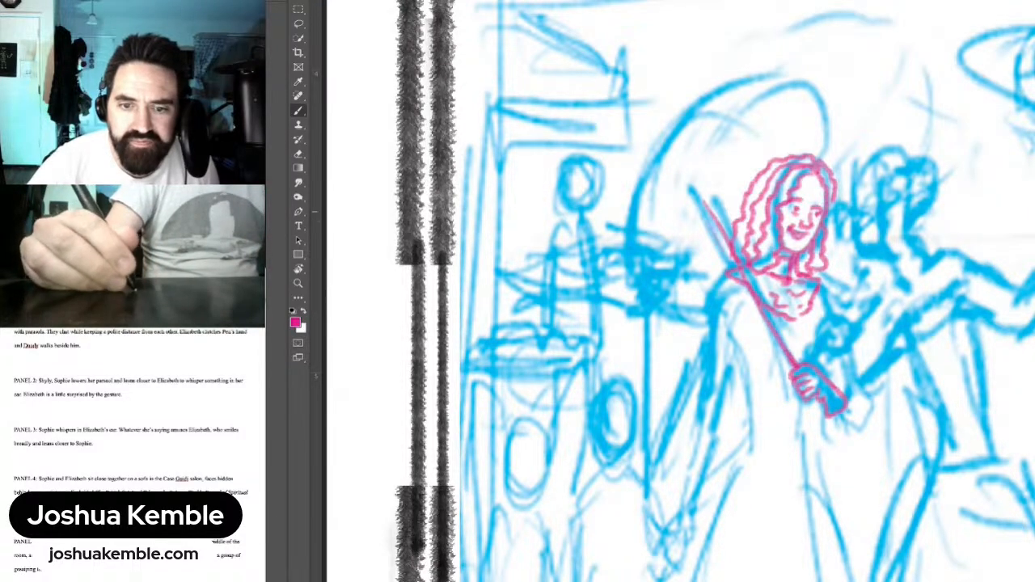
left_click_drag(702, 200, 750, 286)
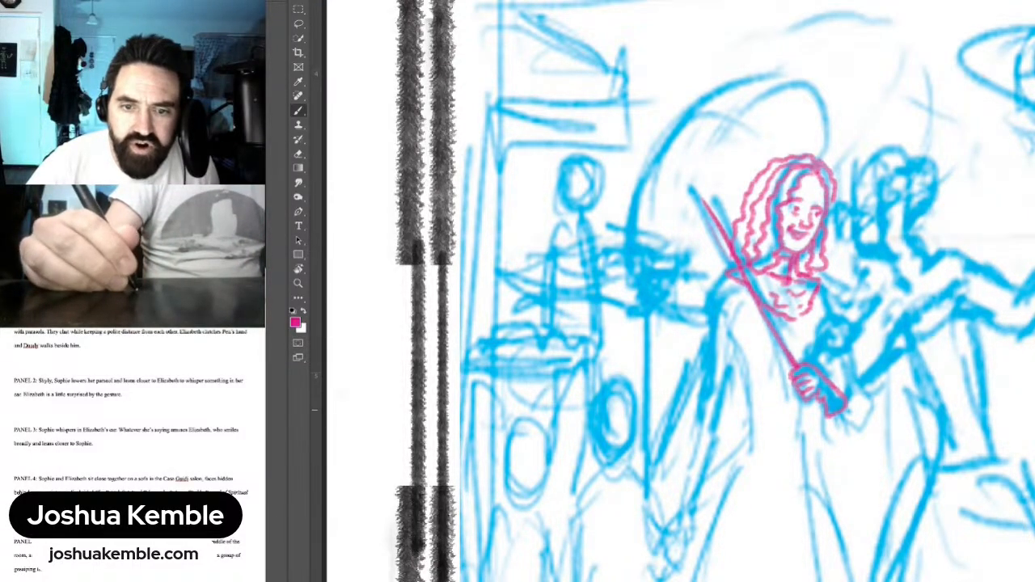
Step: Draw the curved sleeve cuff around the first lady's wrist in magenta, below the parasol shaft
mouse_move(841, 392)
left_mouse_down()
mouse_move(859, 389)
mouse_move(872, 406)
mouse_move(850, 425)
mouse_move(878, 414)
mouse_move(873, 394)
left_mouse_up()
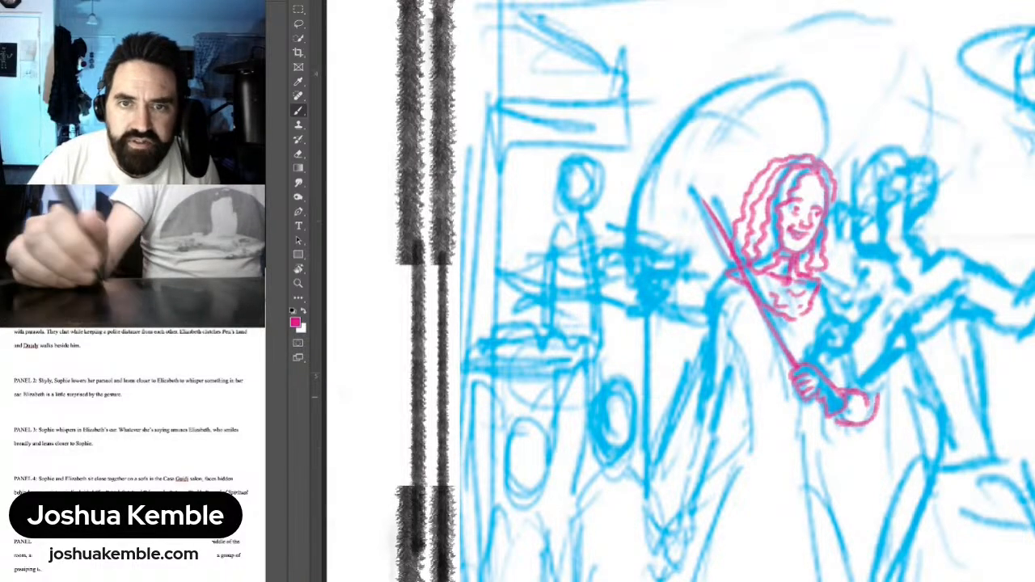
key("ctrl+minus")
key("ctrl+minus")
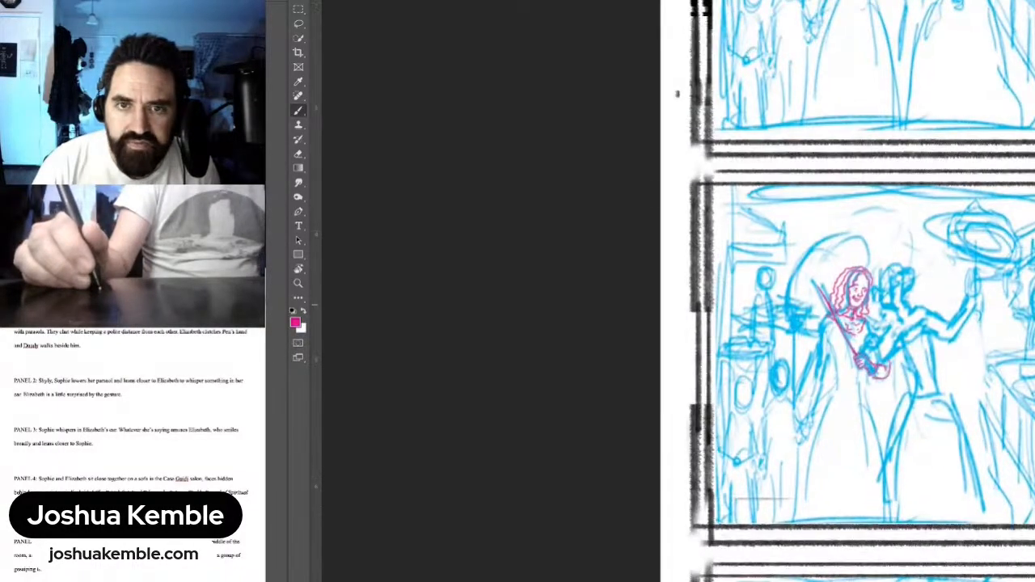
Step: Sketch the parasol-holding woman's bent arm in magenta from shoulder to elbow, adding sleeve folds beside the forearm in the second panel
left_click_drag(678, 93, 665, 232)
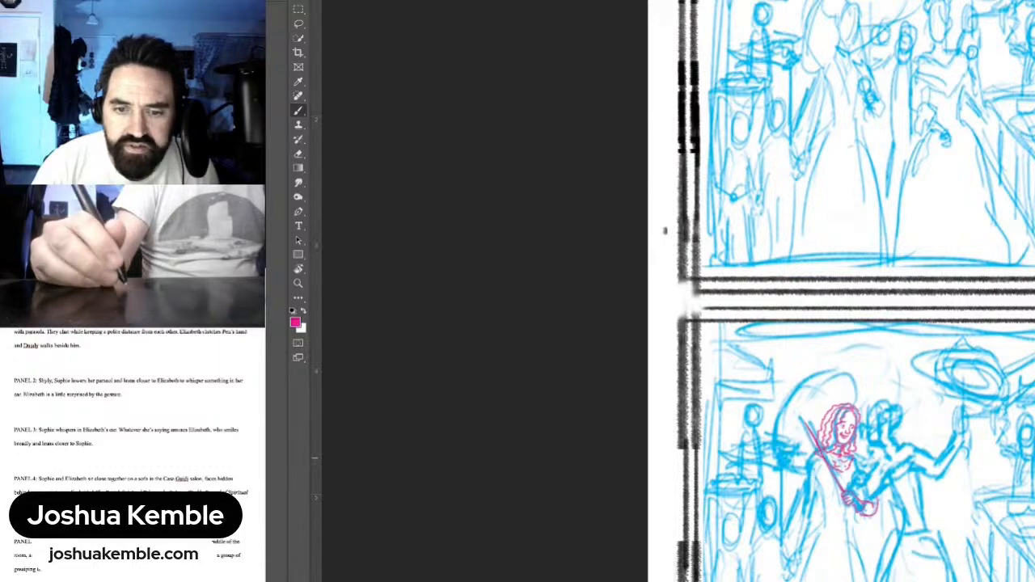
key("ctrl+comma")
key("ctrl+comma")
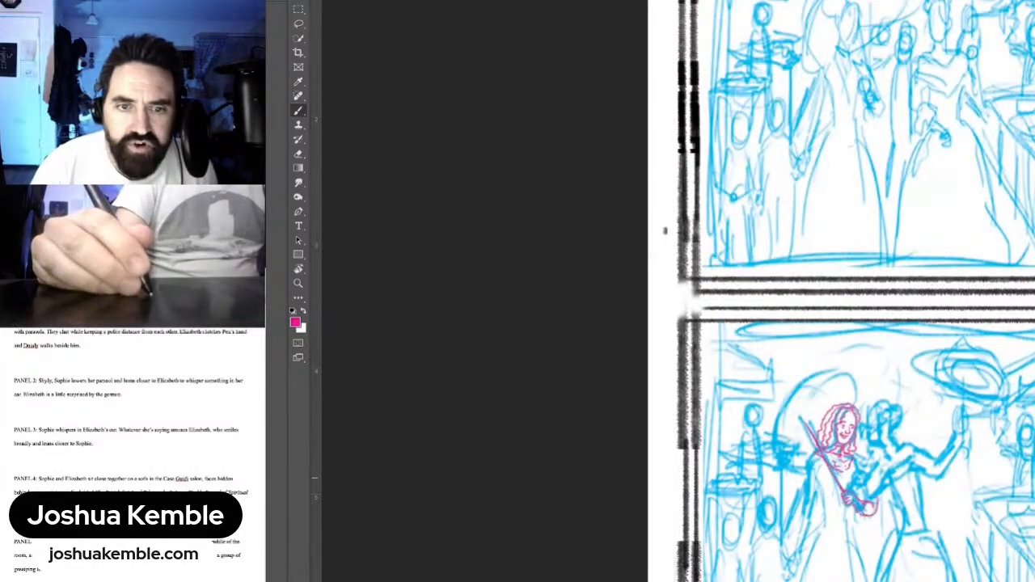
key("ctrl+plus")
key("ctrl+plus")
left_click_drag(872, 502, 801, 351)
key("ctrl+plus")
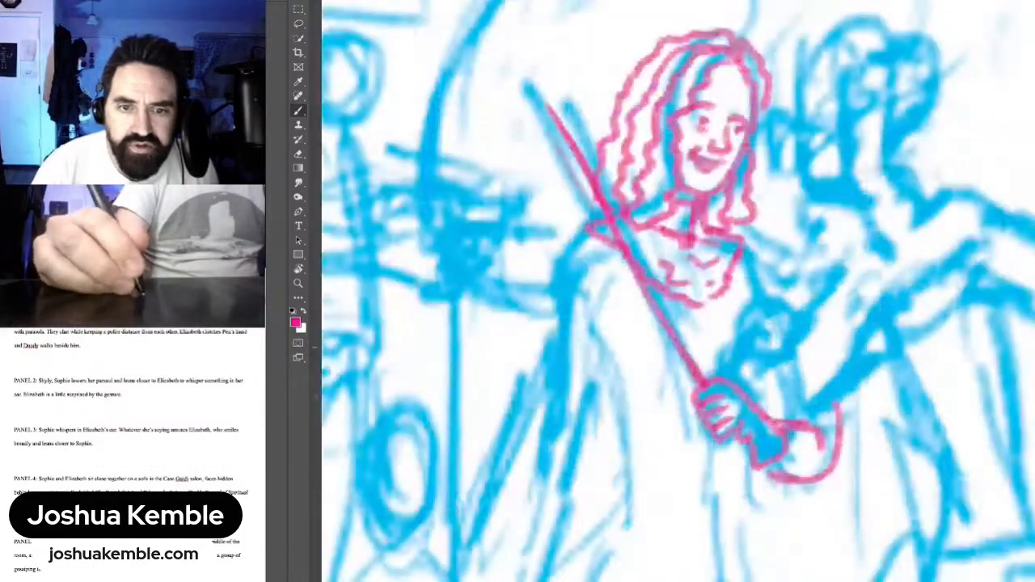
mouse_move(741, 250)
left_mouse_down()
mouse_move(774, 256)
mouse_move(814, 308)
mouse_move(838, 414)
left_mouse_up()
left_click_drag(795, 365, 784, 420)
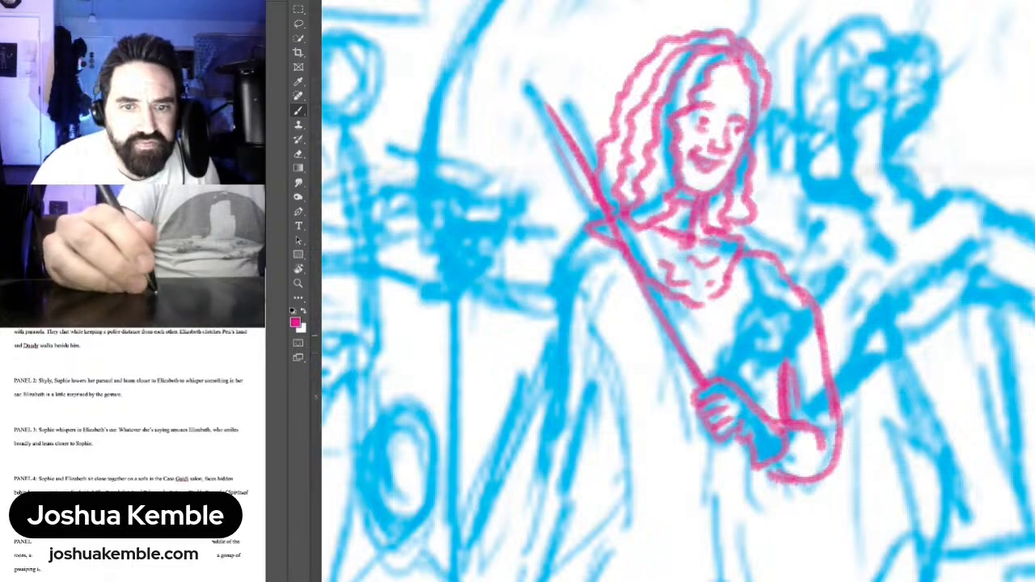
left_click_drag(777, 368, 781, 419)
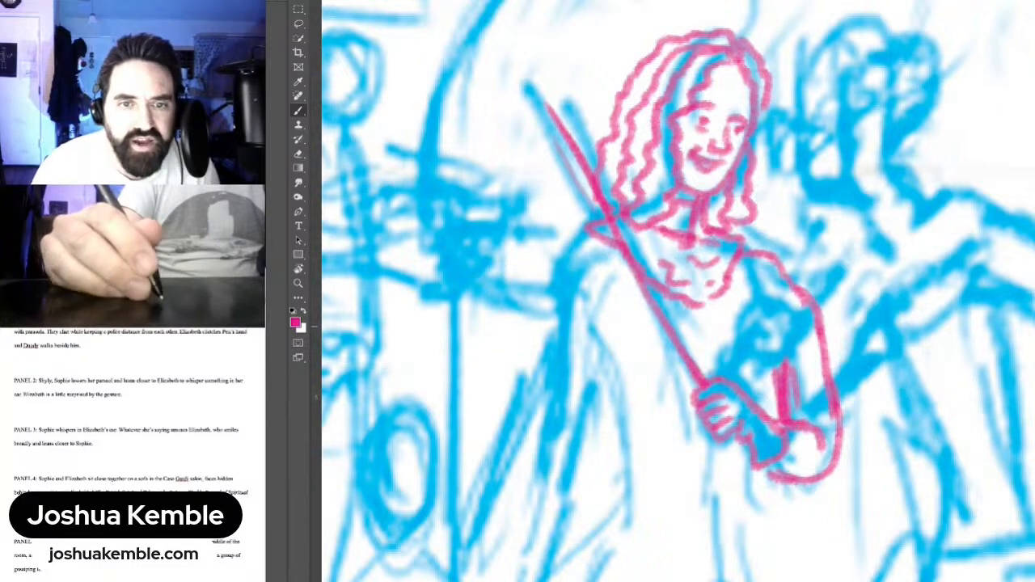
Step: Draw the woman's other shoulder and its armpit curve in magenta, comparing the pose with the black shaded drawing
mouse_move(740, 279)
left_mouse_down()
mouse_move(750, 304)
mouse_move(880, 215)
left_mouse_up()
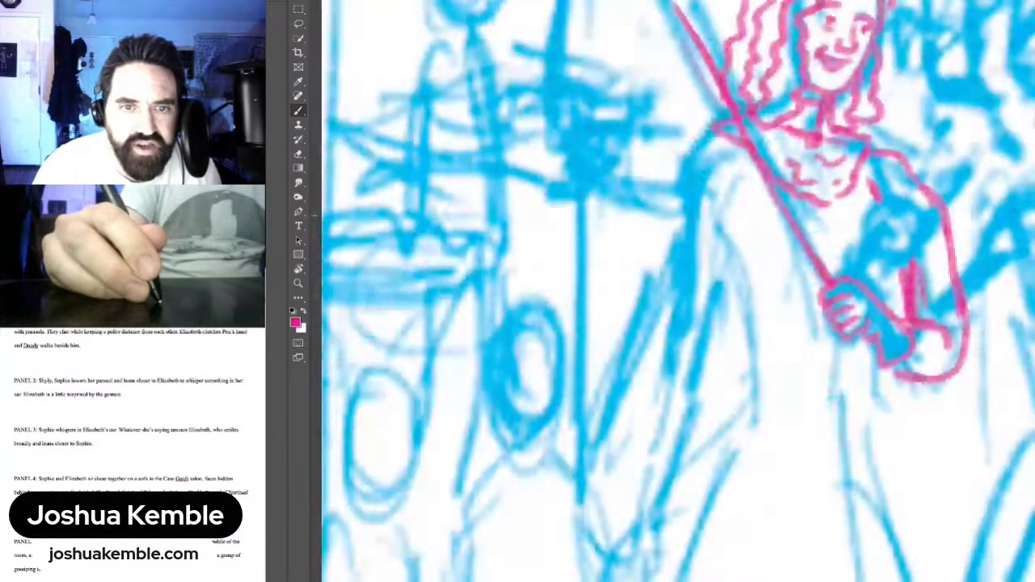
key("ctrl+minus")
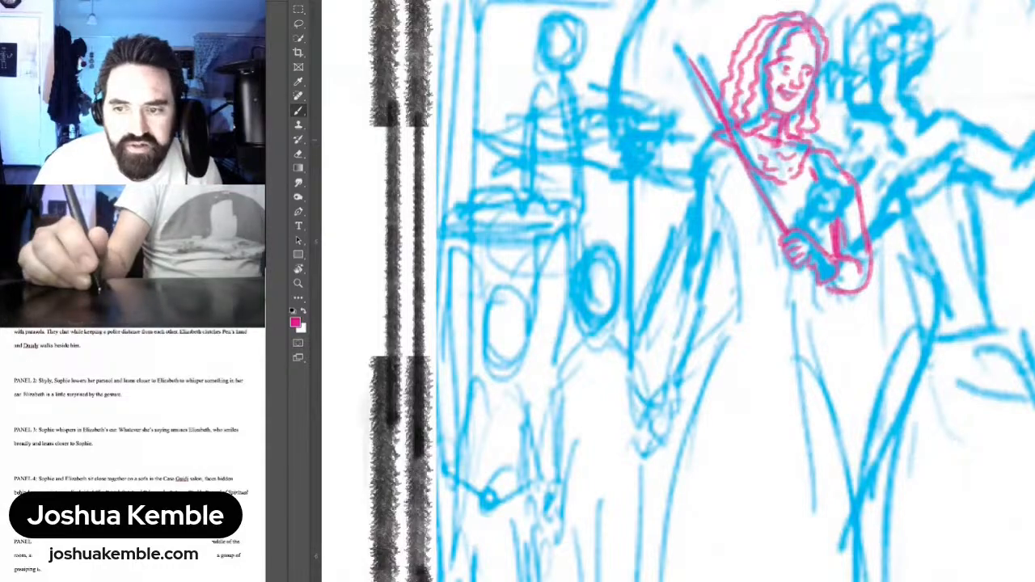
left_click_drag(709, 142, 692, 182)
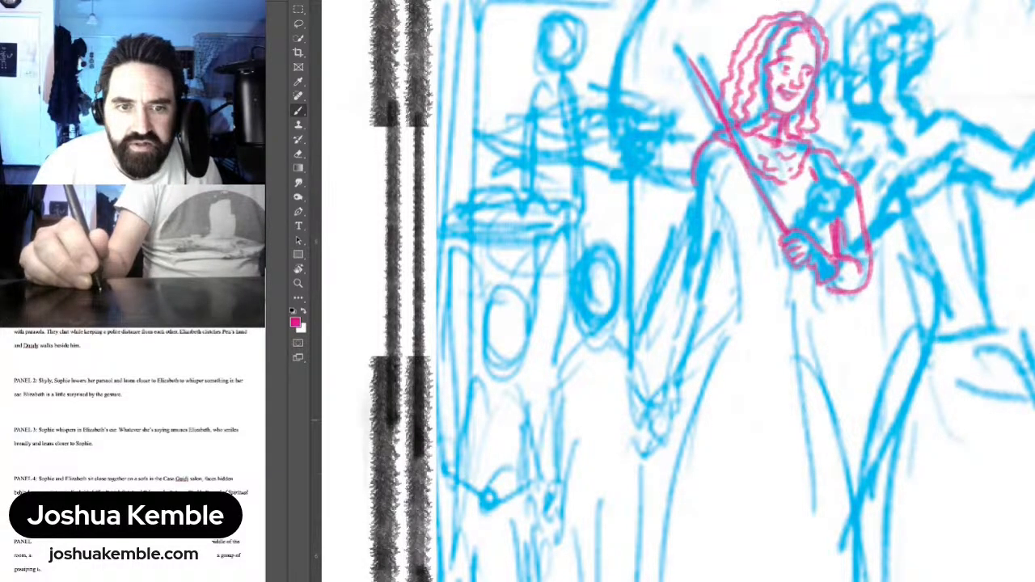
key("ctrl+comma")
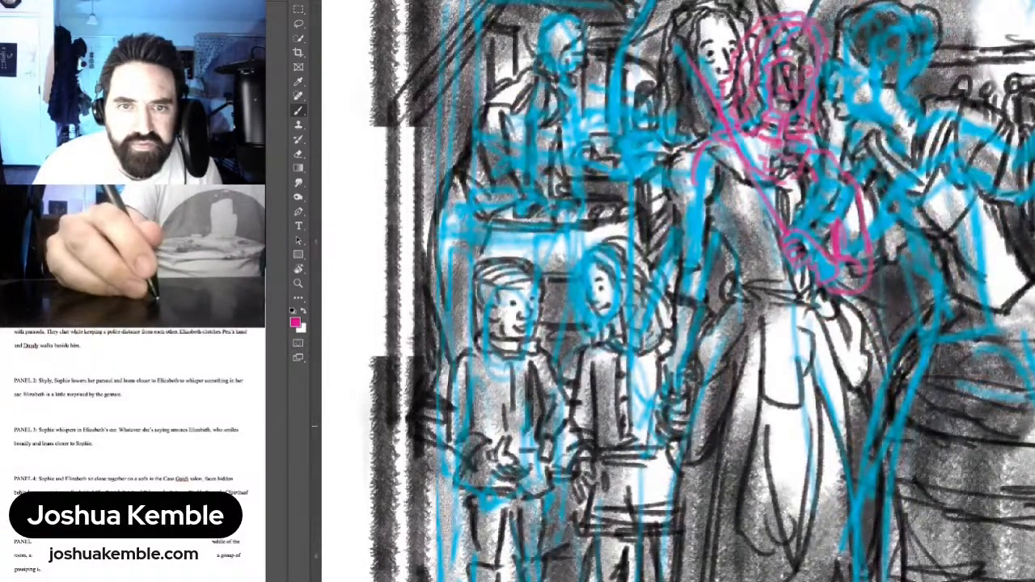
key("ctrl+comma")
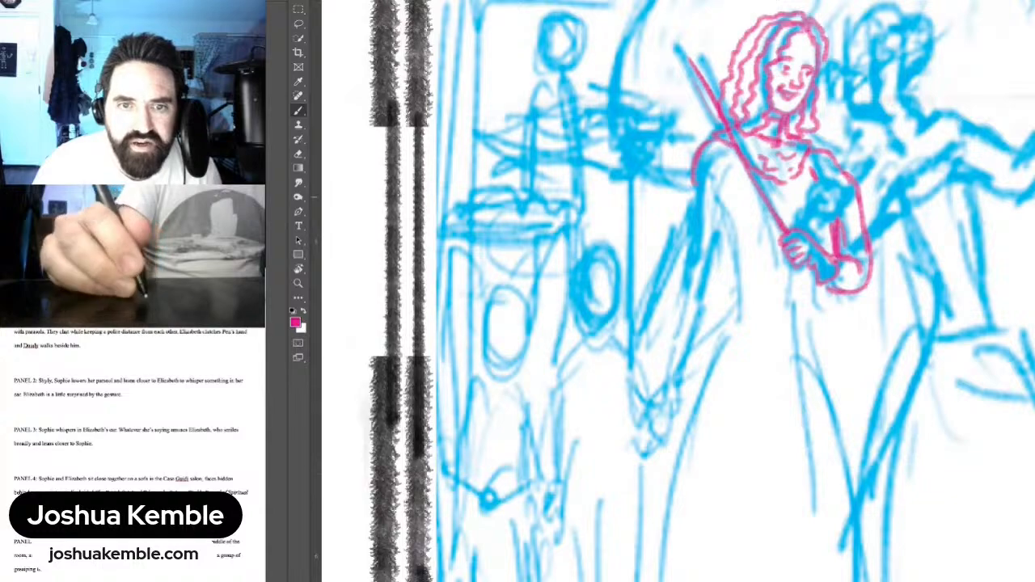
left_click_drag(736, 175, 722, 197)
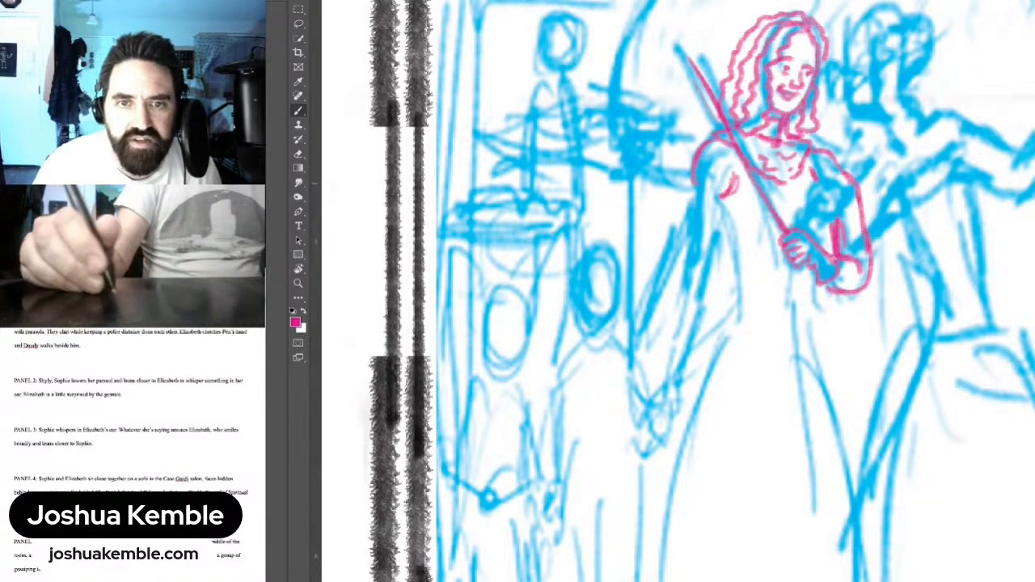
Step: Draw the side of the woman's torso and the sleeve of her lowered arm over the blue sketch
scroll(784, 200, "down", 5)
key("ctrl+comma")
scroll(809, 291, "up", 5)
left_click_drag(780, 453, 820, 194)
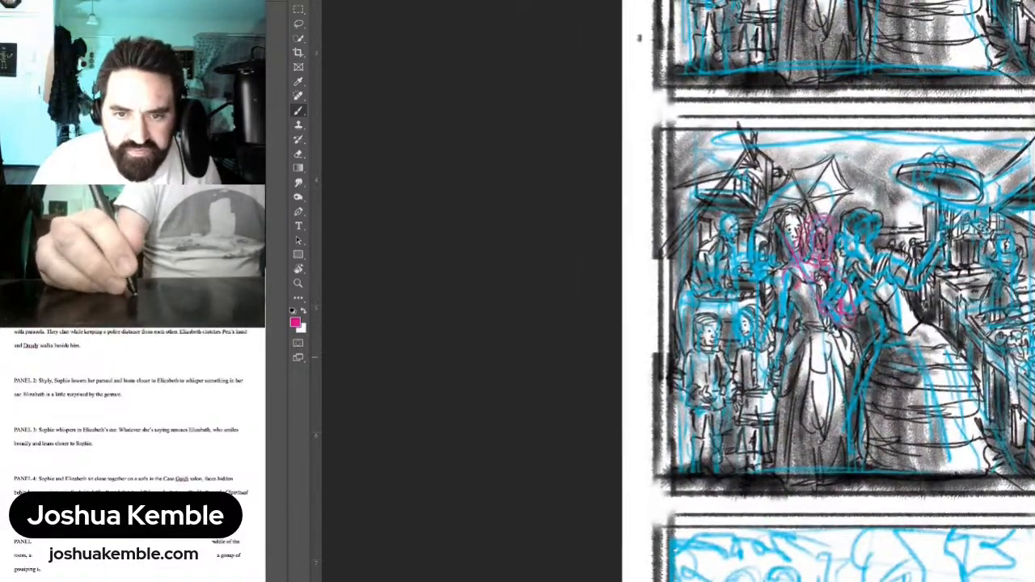
key("ctrl+comma")
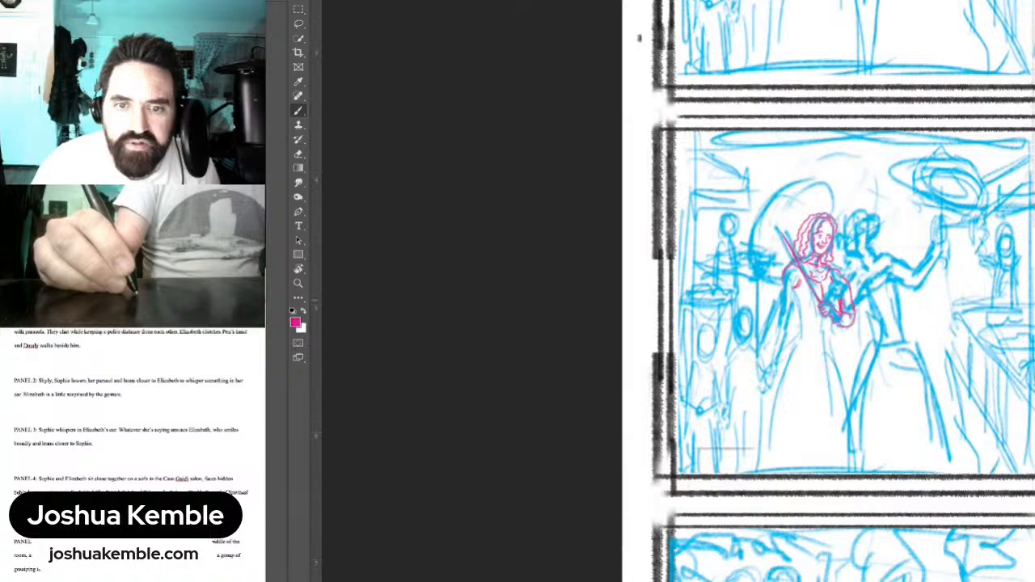
left_click_drag(834, 293, 869, 303)
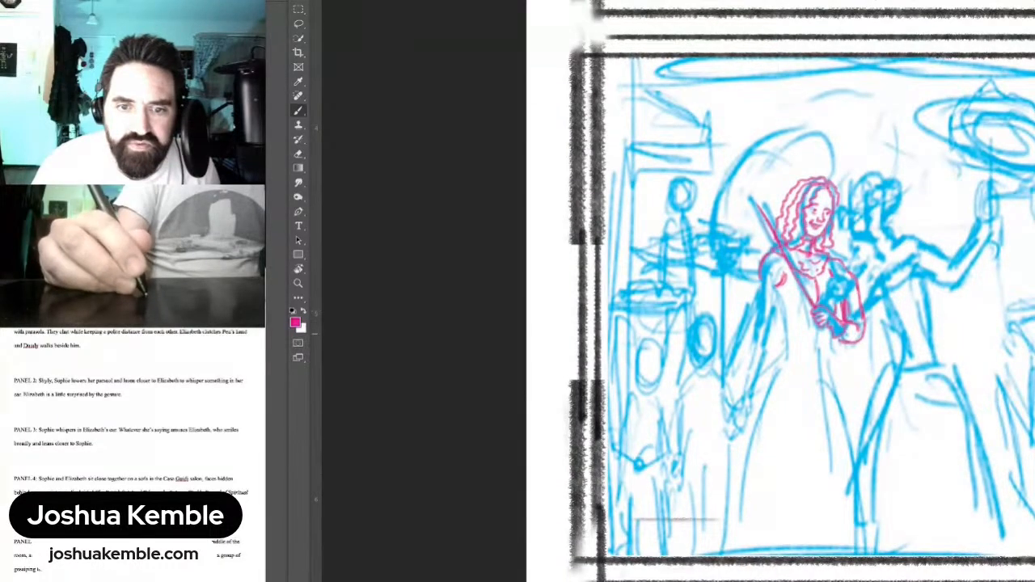
left_click_drag(780, 295, 785, 345)
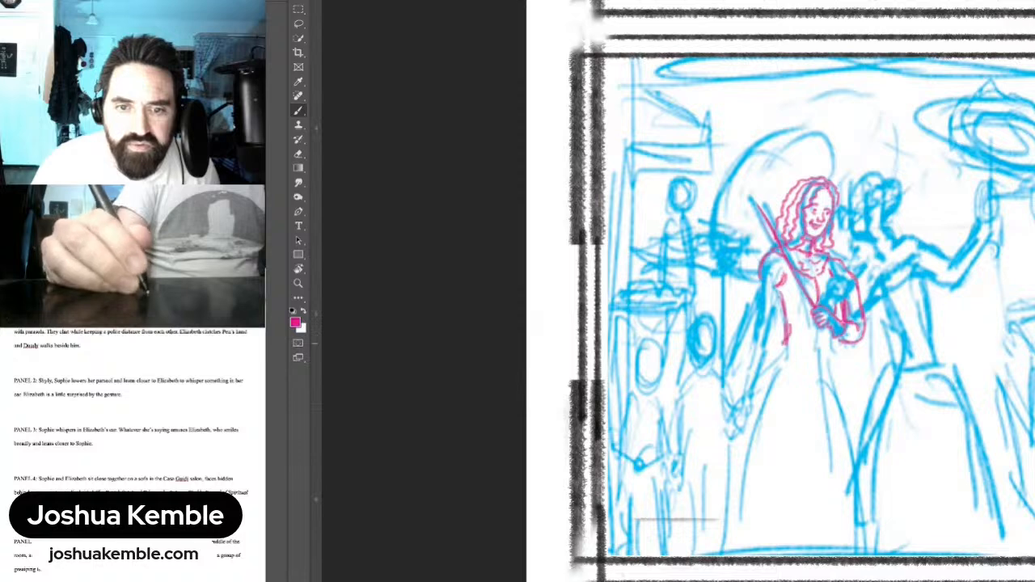
mouse_move(776, 292)
left_mouse_down()
mouse_move(761, 334)
mouse_move(754, 303)
mouse_move(745, 354)
mouse_move(757, 356)
mouse_move(746, 361)
left_mouse_up()
Step: Erase stray marks at the end of the lowered arm's sleeve and redraw the cuff, checking against the black drawing
left_click(1034, 435)
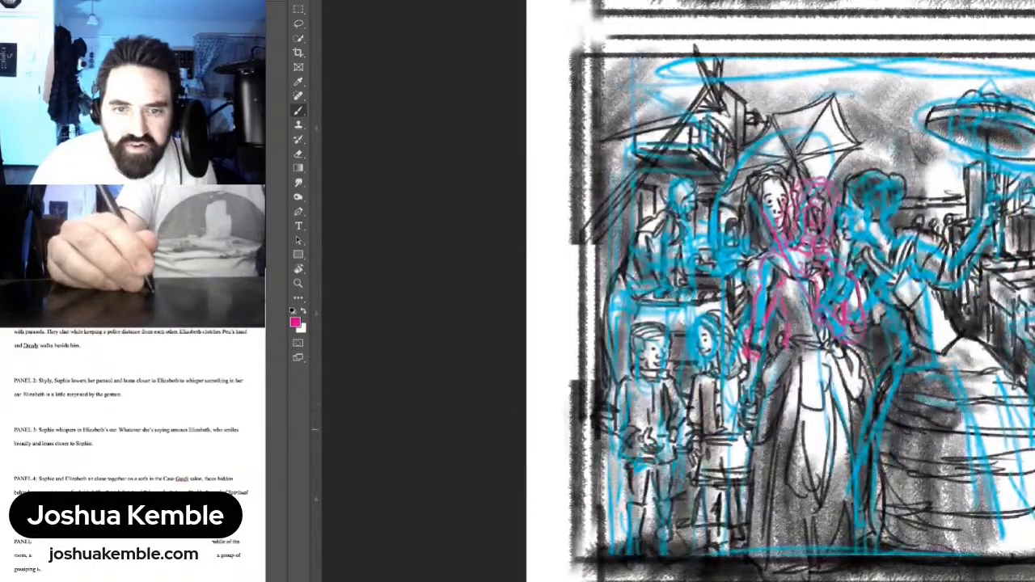
left_click(1034, 435)
scroll(763, 335, "up", 3)
key("e")
mouse_move(729, 351)
left_mouse_down()
mouse_move(756, 372)
mouse_move(736, 344)
left_mouse_up()
key("b")
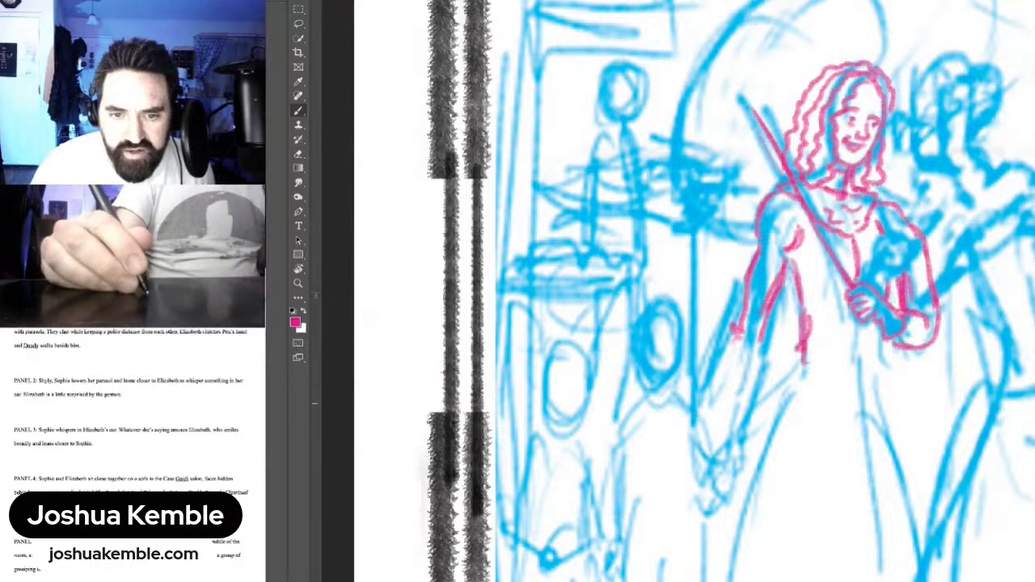
left_click(1034, 422)
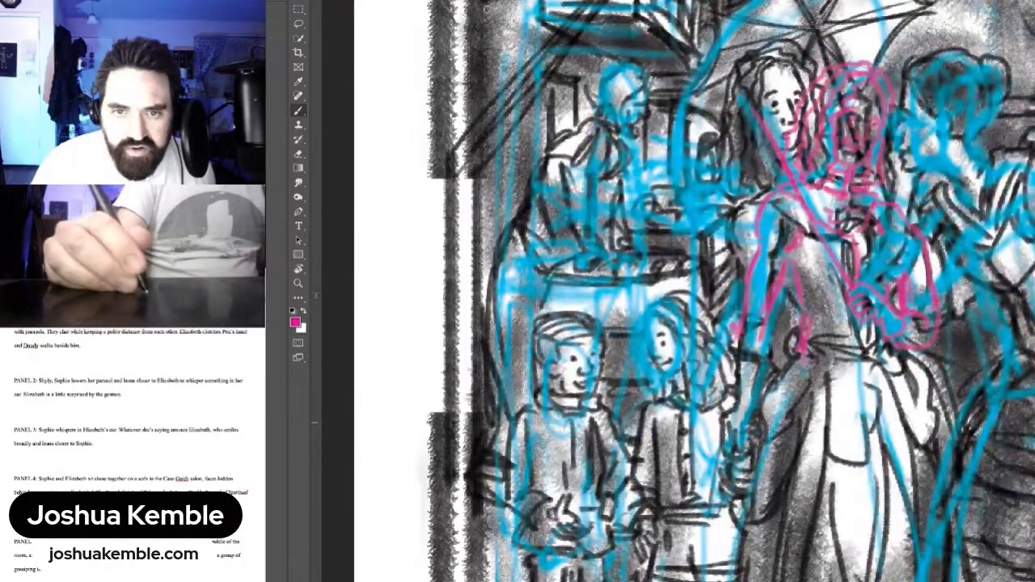
left_click(1034, 422)
mouse_move(768, 339)
left_mouse_down()
mouse_move(766, 358)
mouse_move(739, 355)
left_mouse_up()
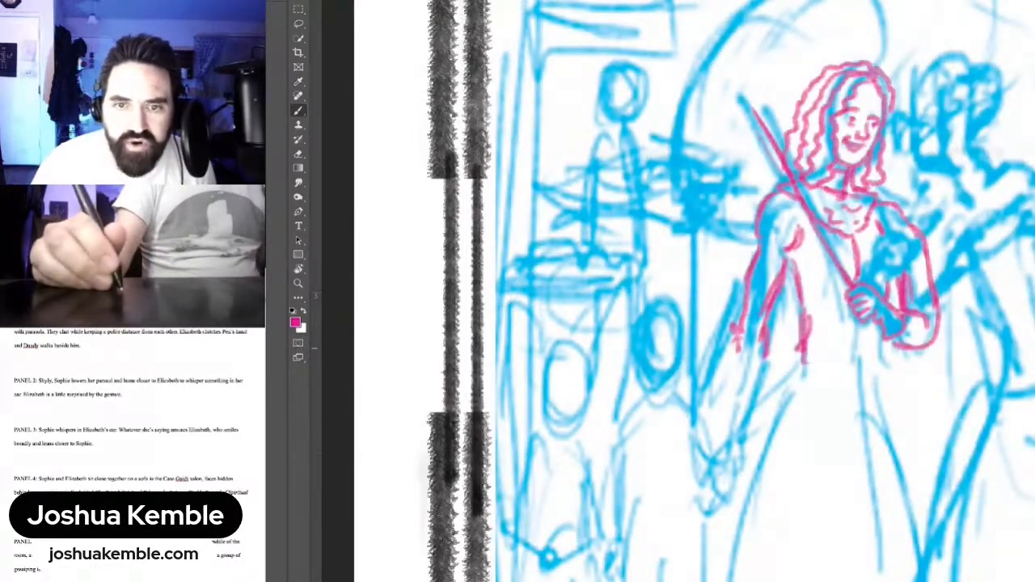
Step: Sketch the woman's waistline below the bodice and compare the figure with the black shaded drawing
mouse_move(855, 327)
left_mouse_down()
mouse_move(816, 339)
mouse_move(841, 348)
left_mouse_up()
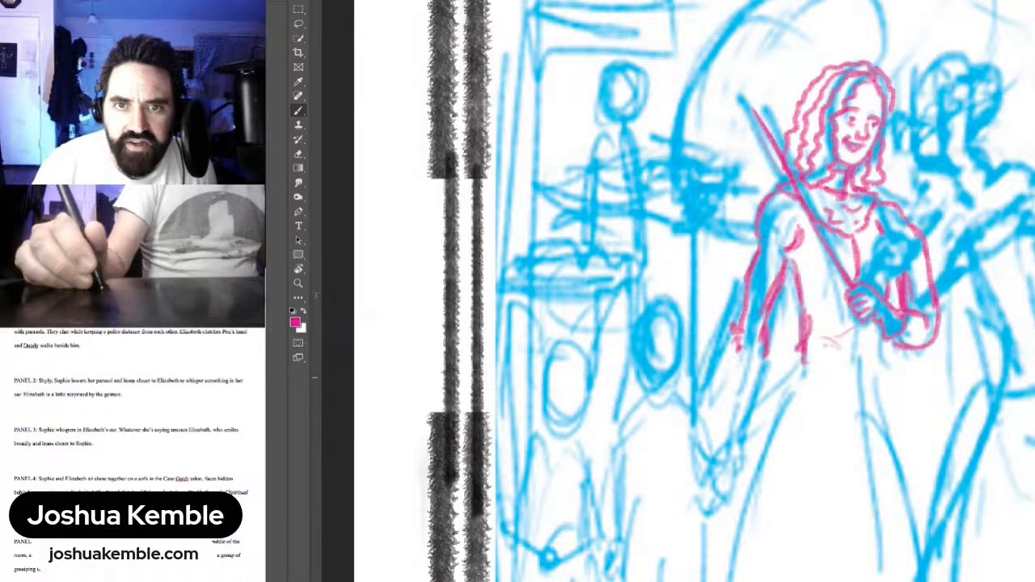
mouse_move(930, 384)
left_mouse_down()
mouse_move(846, 414)
mouse_move(854, 416)
left_mouse_up()
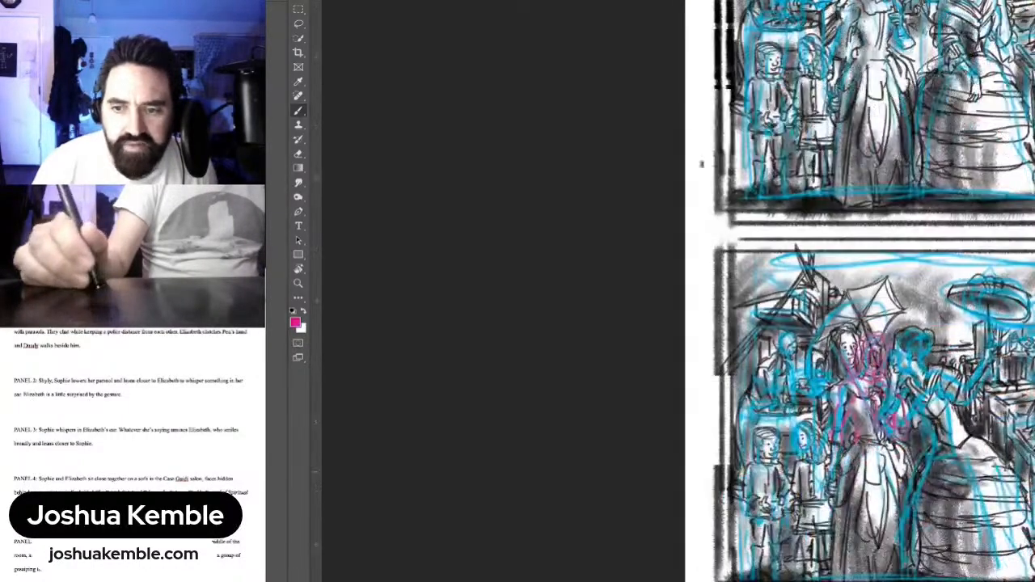
mouse_move(880, 472)
left_mouse_down()
mouse_move(880, 501)
mouse_move(878, 473)
left_mouse_up()
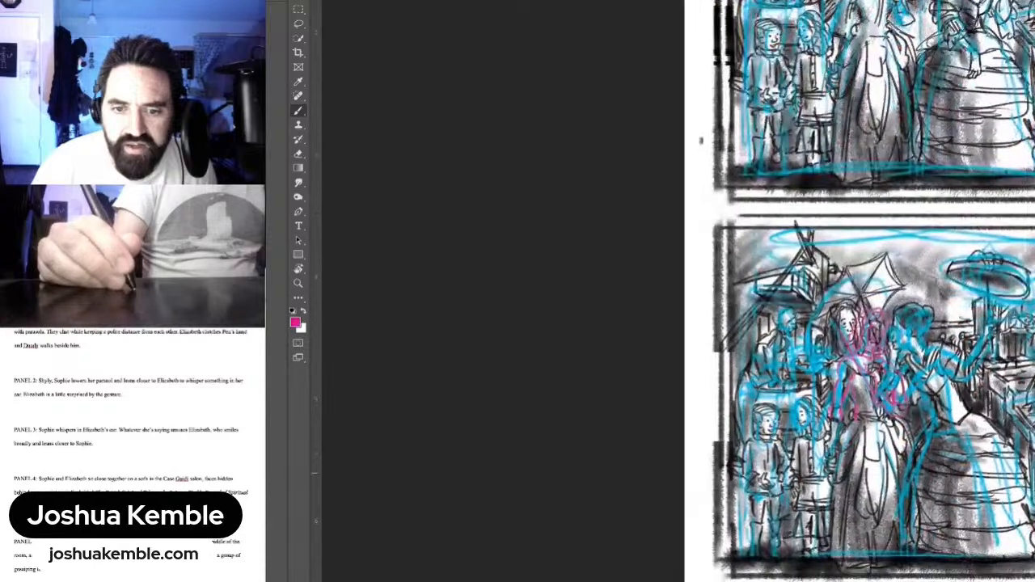
key("ctrl+comma")
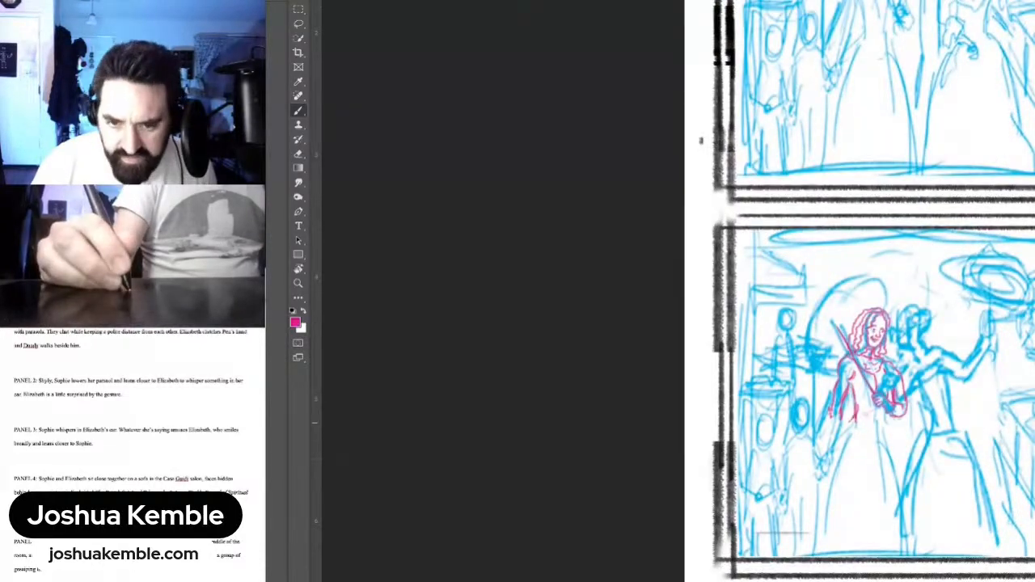
key("ctrl+comma")
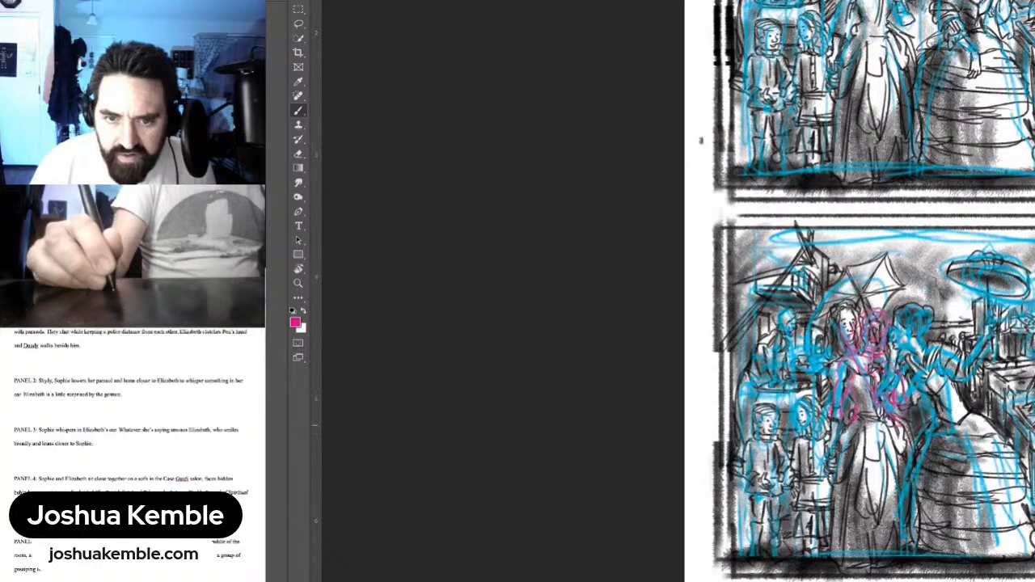
key("ctrl+minus")
key("ctrl+minus")
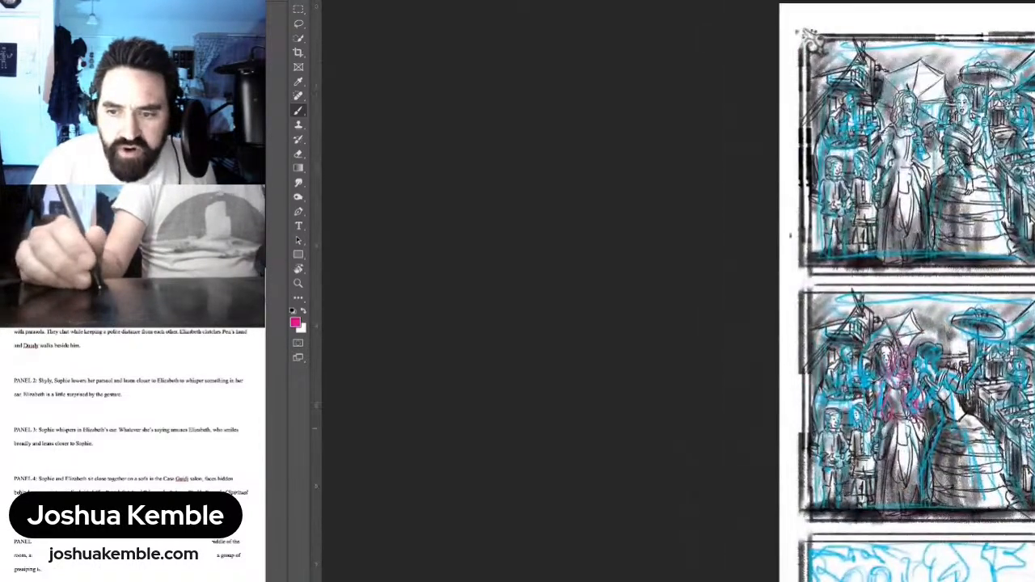
key("ctrl+plus")
key("ctrl+plus")
key("ctrl+plus")
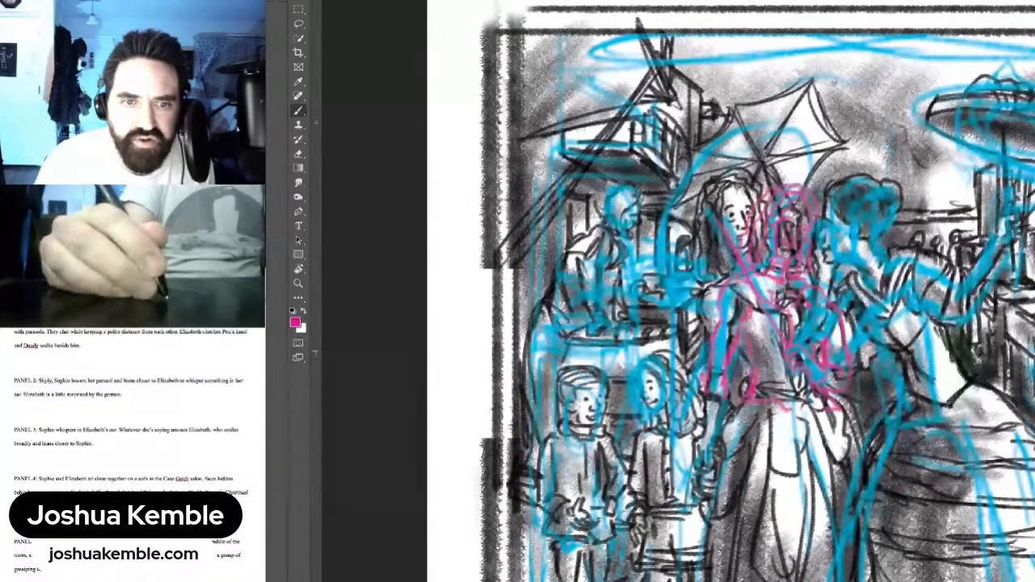
Step: Draw the open parasol's ribs radiating from the end of its shaft behind the woman's head, redoing the lower rib
key("ctrl+comma")
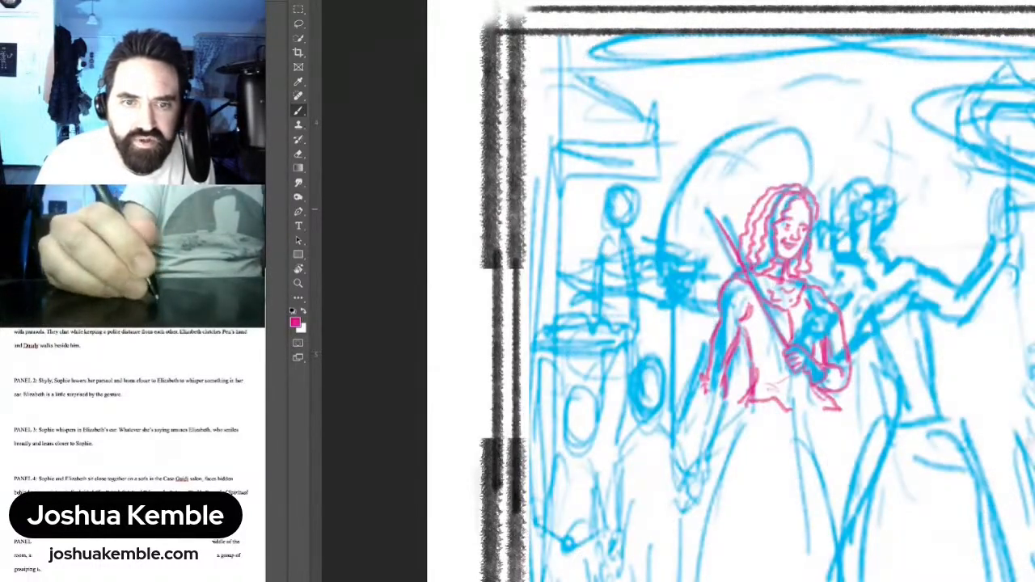
mouse_move(673, 192)
left_mouse_down()
mouse_move(720, 221)
mouse_move(727, 139)
left_mouse_up()
left_click_drag(718, 219, 794, 143)
mouse_move(719, 221)
left_mouse_down()
mouse_move(759, 211)
mouse_move(720, 257)
mouse_move(722, 274)
left_mouse_up()
left_click_drag(717, 224, 696, 273)
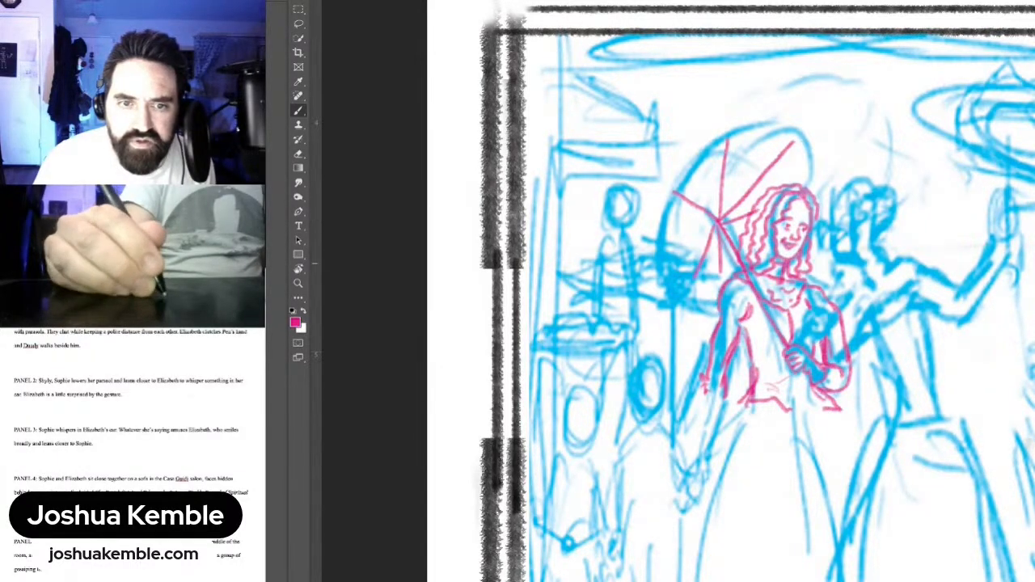
key("ctrl+z")
left_click_drag(719, 224, 698, 265)
left_click_drag(717, 224, 652, 243)
Step: Outline the parasol canopy with curved edges between the rib ends and extend its lower corner outward
mouse_move(677, 194)
left_mouse_down()
mouse_move(654, 244)
mouse_move(726, 142)
left_mouse_up()
mouse_move(726, 142)
left_mouse_down()
mouse_move(786, 141)
mouse_move(787, 185)
left_mouse_up()
mouse_move(655, 248)
left_mouse_down()
mouse_move(690, 290)
mouse_move(719, 294)
left_mouse_up()
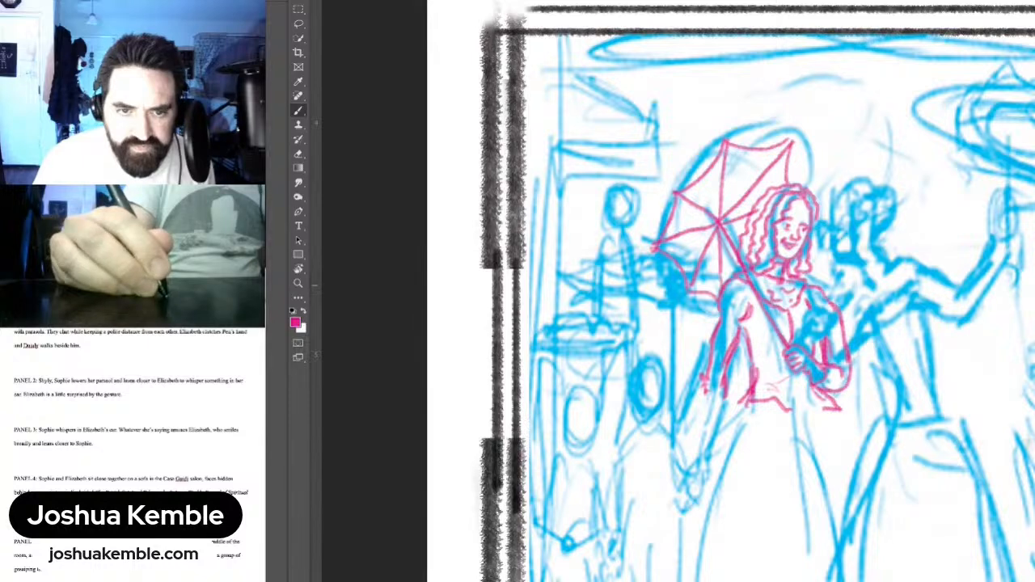
mouse_move(665, 233)
left_mouse_down()
mouse_move(638, 267)
mouse_move(676, 193)
left_mouse_up()
left_click_drag(642, 266, 715, 226)
left_click_drag(644, 267, 679, 303)
mouse_move(708, 259)
left_mouse_down()
mouse_move(684, 299)
mouse_move(715, 312)
left_mouse_up()
key("e")
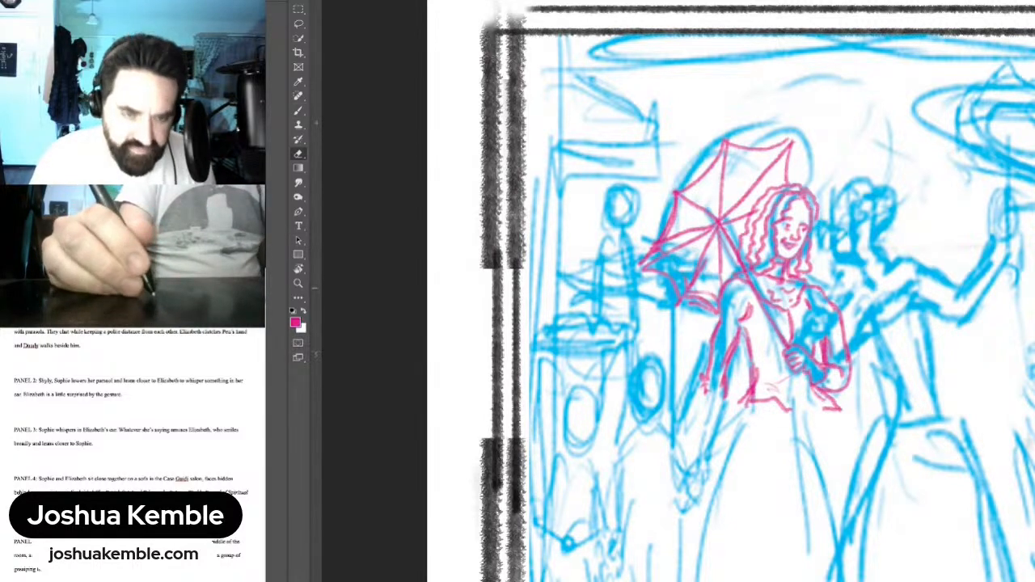
key("b")
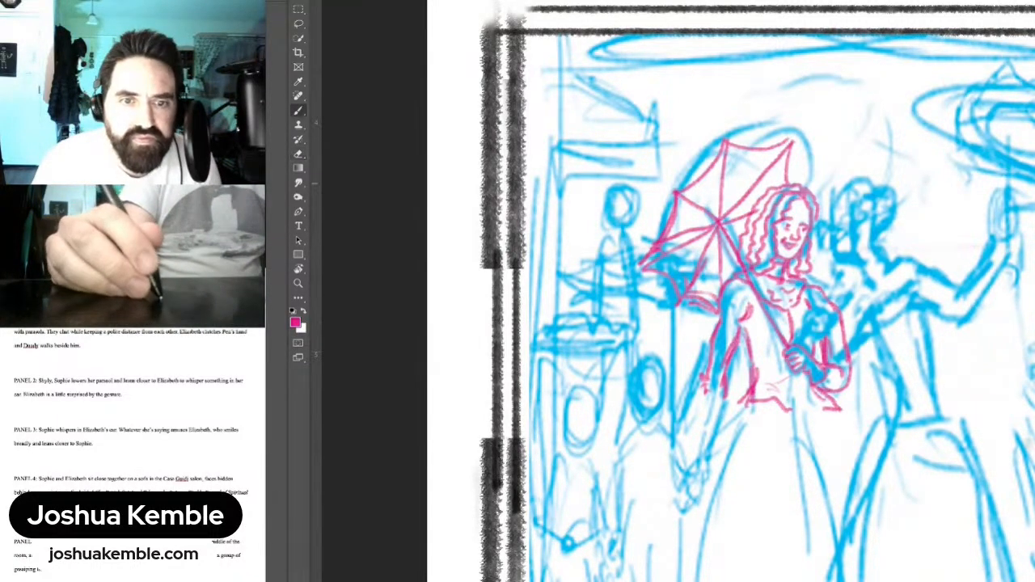
Step: Shade the inside of the parasol canopy and the woman's hair in magenta
mouse_move(697, 190)
left_mouse_down()
mouse_move(673, 244)
mouse_move(729, 260)
mouse_move(761, 191)
mouse_move(780, 186)
left_mouse_up()
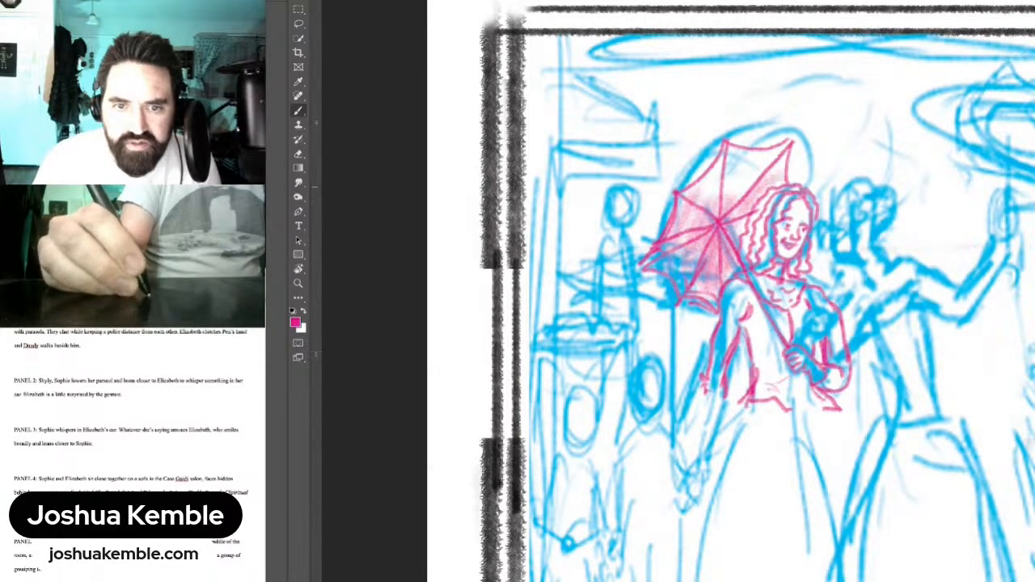
left_click_drag(716, 173, 696, 199)
left_click_drag(762, 222, 757, 244)
left_click_drag(771, 199, 755, 262)
left_click_drag(778, 200, 762, 257)
mouse_move(783, 202)
left_mouse_down()
mouse_move(770, 276)
mouse_move(795, 281)
mouse_move(809, 205)
mouse_move(781, 202)
left_mouse_up()
Step: Shade the woman's sleeves and bodice in magenta and add strokes along the neckline
left_click_drag(746, 286, 728, 317)
left_click_drag(720, 312, 710, 386)
left_click_drag(767, 312, 745, 400)
mouse_move(774, 312)
left_mouse_down()
mouse_move(757, 397)
mouse_move(767, 395)
left_mouse_up()
mouse_move(810, 354)
left_mouse_down()
mouse_move(796, 383)
mouse_move(817, 390)
mouse_move(830, 363)
left_mouse_up()
left_click_drag(785, 299, 799, 335)
left_click_drag(799, 299, 788, 323)
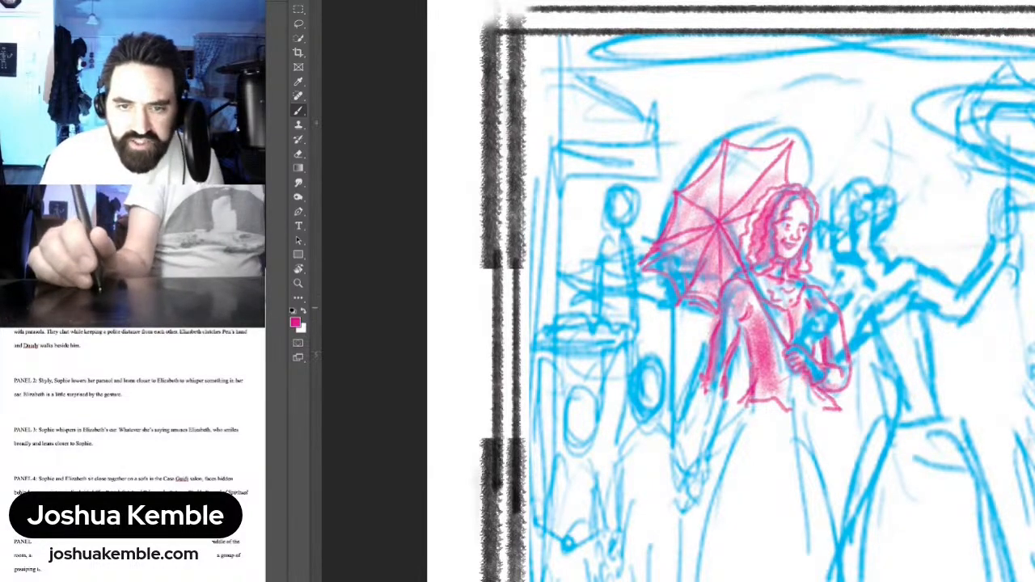
left_click_drag(751, 280, 787, 301)
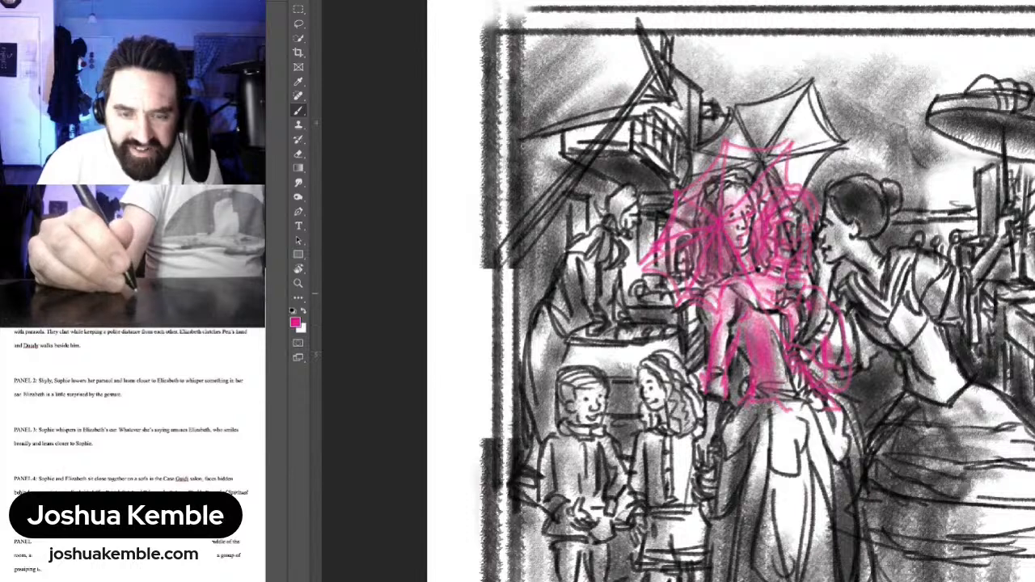
Step: Clean up the edge of the woman's parasol-side upper arm and darken its sleeve with magenta strokes
key("e")
left_click_drag(819, 287, 827, 301)
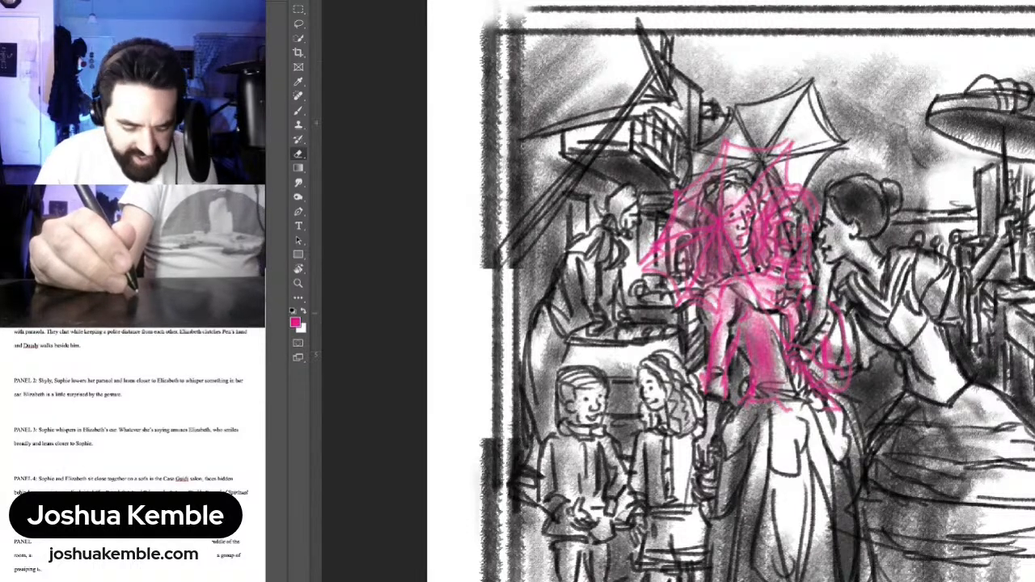
key("b")
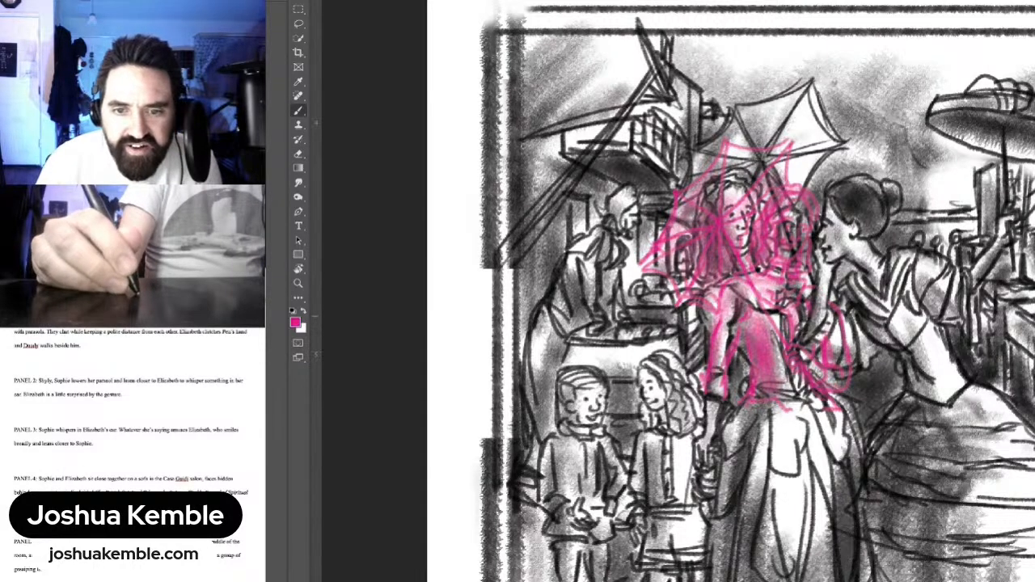
mouse_move(831, 311)
left_mouse_down()
mouse_move(817, 344)
mouse_move(818, 371)
mouse_move(831, 382)
left_mouse_up()
mouse_move(836, 336)
left_mouse_down()
mouse_move(831, 358)
mouse_move(838, 352)
left_mouse_up()
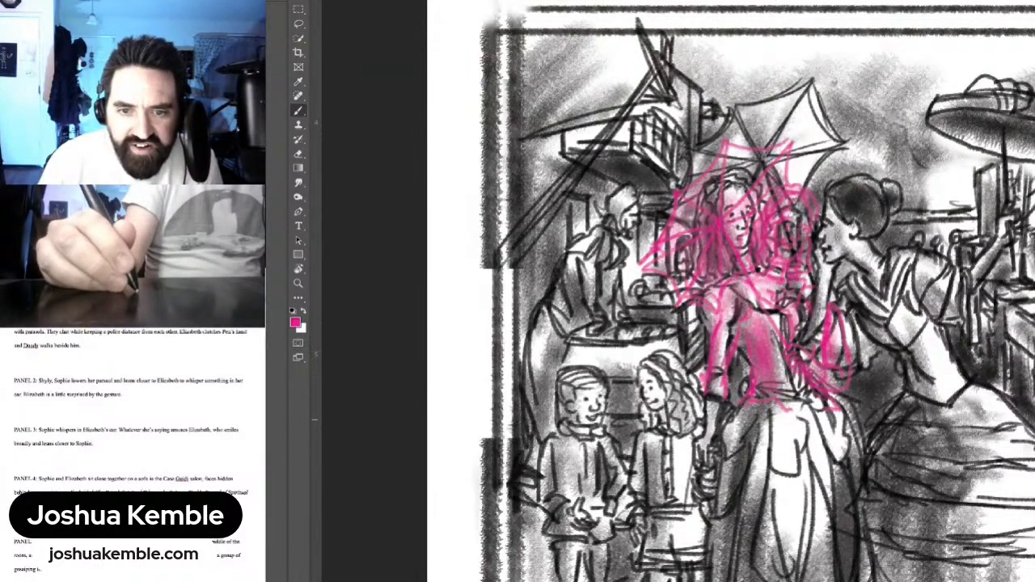
Step: Erase the old black drawing showing through the woman's magenta face, hair, chest and raised arm
key("e")
mouse_move(833, 315)
left_mouse_down()
mouse_move(841, 380)
mouse_move(808, 388)
left_mouse_up()
left_click_drag(789, 346, 797, 356)
mouse_move(786, 229)
left_mouse_down()
mouse_move(798, 253)
mouse_move(804, 202)
mouse_move(781, 197)
mouse_move(762, 243)
mouse_move(770, 260)
mouse_move(798, 260)
mouse_move(788, 315)
mouse_move(807, 298)
mouse_move(799, 317)
mouse_move(809, 275)
mouse_move(812, 298)
mouse_move(778, 340)
mouse_move(768, 291)
mouse_move(760, 312)
mouse_move(794, 356)
mouse_move(787, 373)
mouse_move(743, 312)
mouse_move(740, 328)
mouse_move(758, 269)
left_mouse_up()
mouse_move(745, 225)
left_mouse_down()
mouse_move(756, 174)
mouse_move(740, 187)
left_mouse_up()
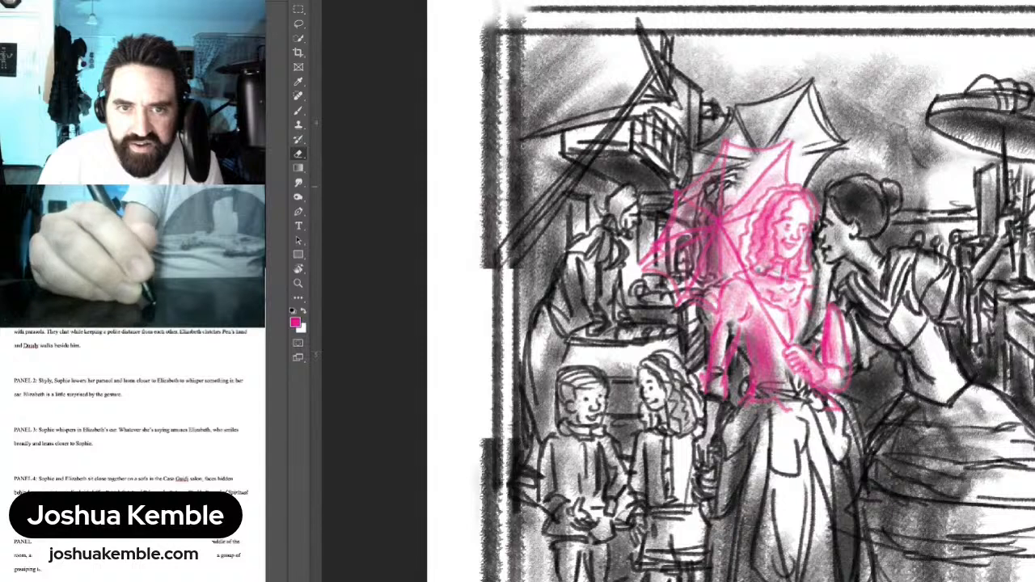
Step: Erase the old black parasol and the leftover black marks beneath the magenta canopy and bodice
mouse_move(829, 185)
left_mouse_down()
mouse_move(805, 89)
mouse_move(765, 130)
mouse_move(724, 130)
mouse_move(704, 166)
left_mouse_up()
mouse_move(716, 122)
left_mouse_down()
mouse_move(692, 198)
mouse_move(756, 157)
mouse_move(680, 227)
mouse_move(656, 267)
mouse_move(675, 287)
mouse_move(712, 243)
mouse_move(700, 299)
mouse_move(711, 227)
mouse_move(731, 215)
left_mouse_up()
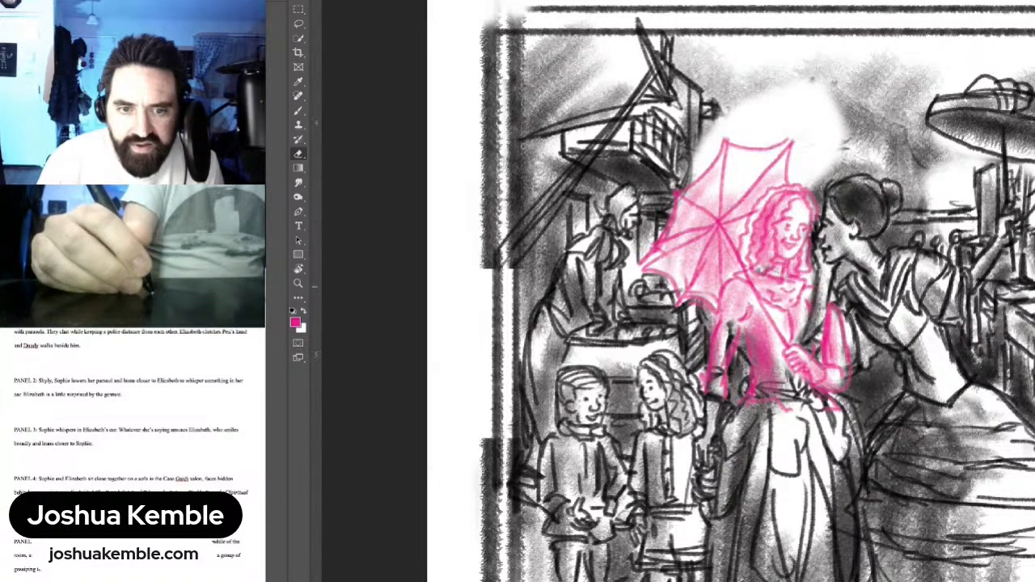
mouse_move(711, 394)
left_mouse_down()
mouse_move(734, 323)
mouse_move(753, 335)
mouse_move(747, 392)
mouse_move(782, 387)
mouse_move(785, 371)
left_mouse_up()
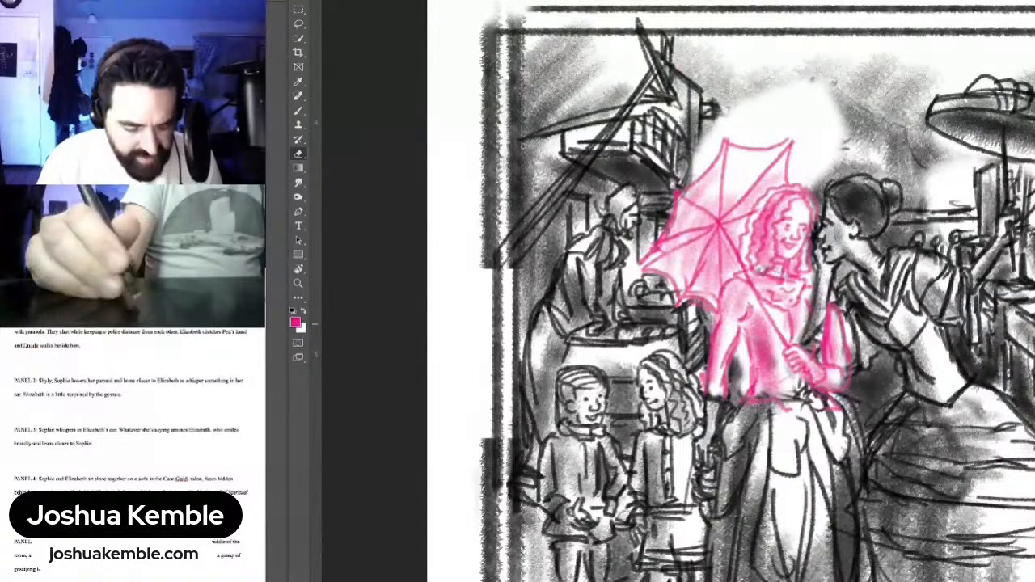
left_click_drag(812, 195, 816, 208)
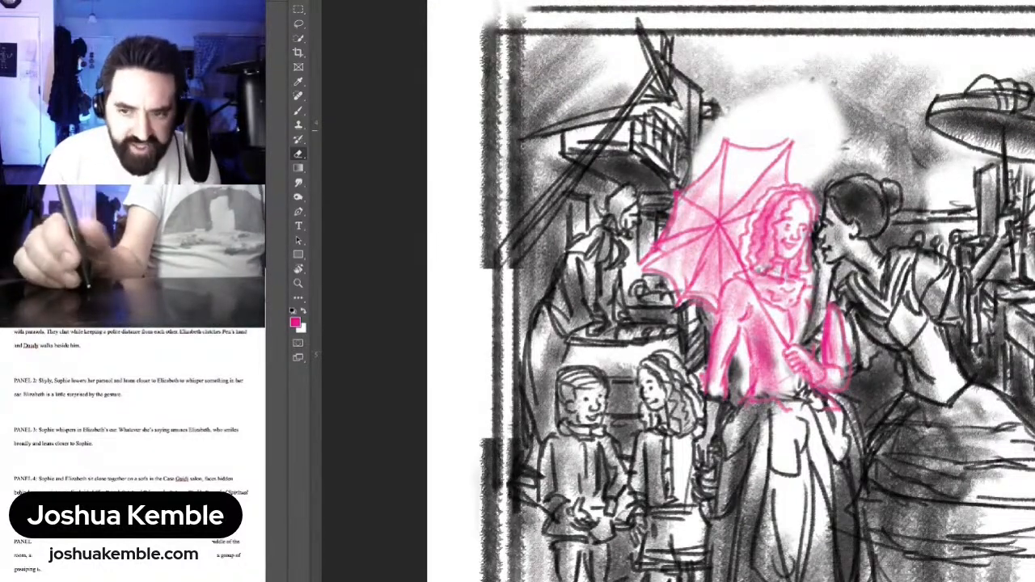
Step: Shade the erased sky area above and around the new parasol in magenta
key("b")
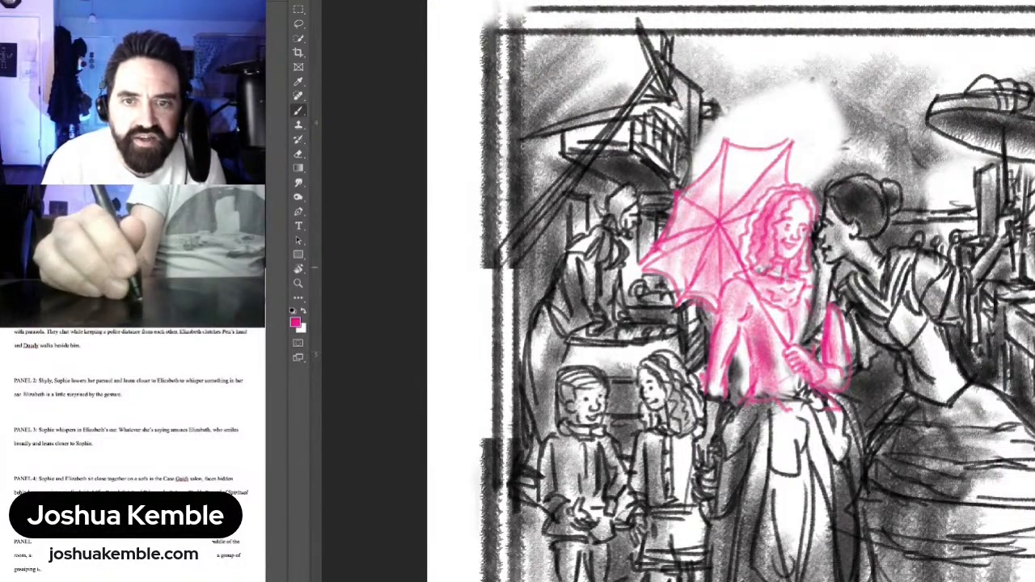
mouse_move(845, 150)
left_mouse_down()
mouse_move(819, 174)
mouse_move(838, 145)
mouse_move(810, 168)
mouse_move(815, 113)
mouse_move(746, 91)
mouse_move(704, 161)
mouse_move(780, 135)
left_mouse_up()
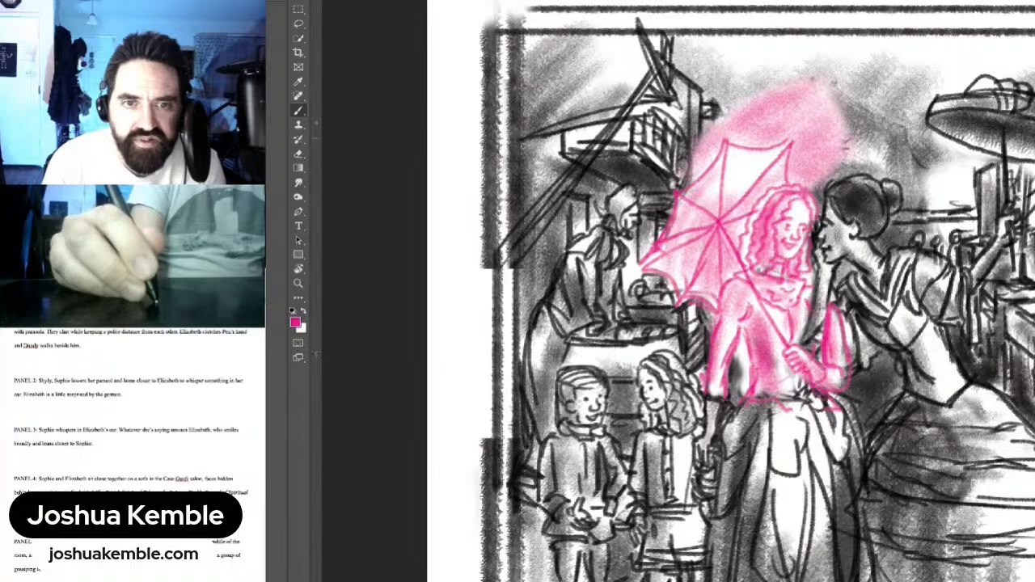
left_click_drag(699, 142, 699, 175)
mouse_move(713, 123)
left_mouse_down()
mouse_move(712, 161)
mouse_move(736, 134)
mouse_move(740, 152)
left_mouse_up()
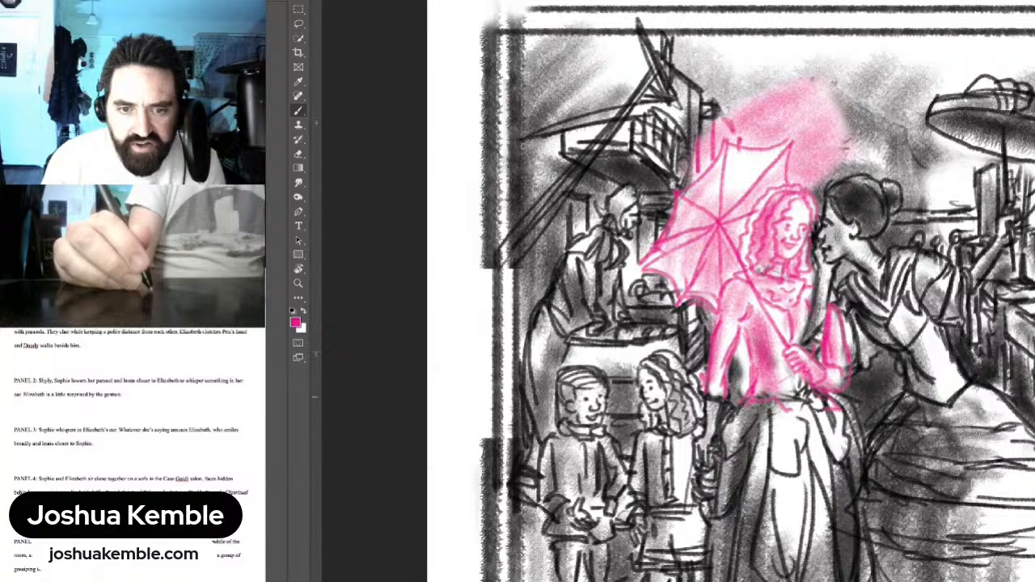
Step: Darken the inner sleeve and bodice side with magenta strokes and recolour the whole magenta redraw black
left_click_drag(747, 339, 739, 398)
left_click_drag(753, 333, 747, 398)
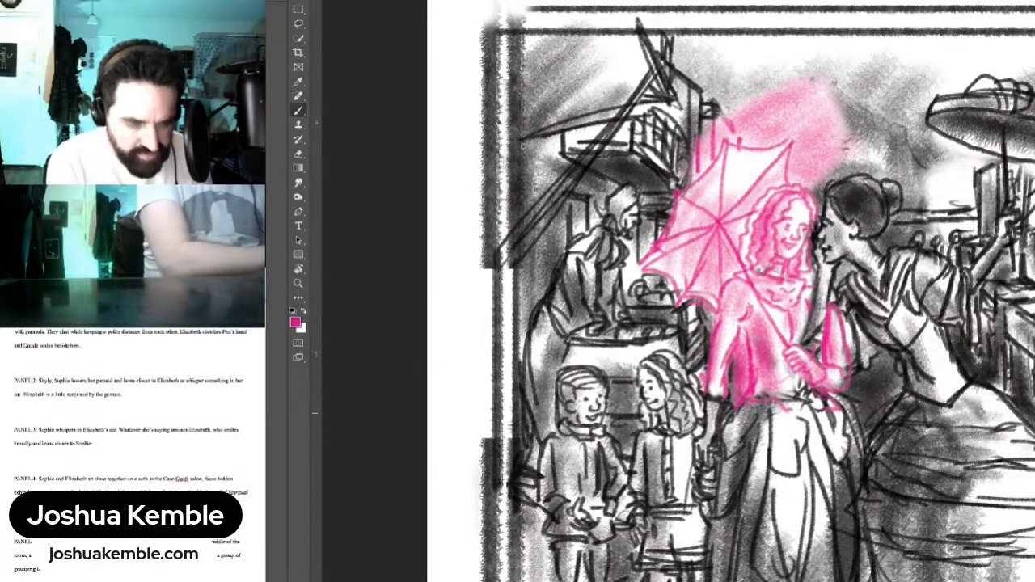
key("d")
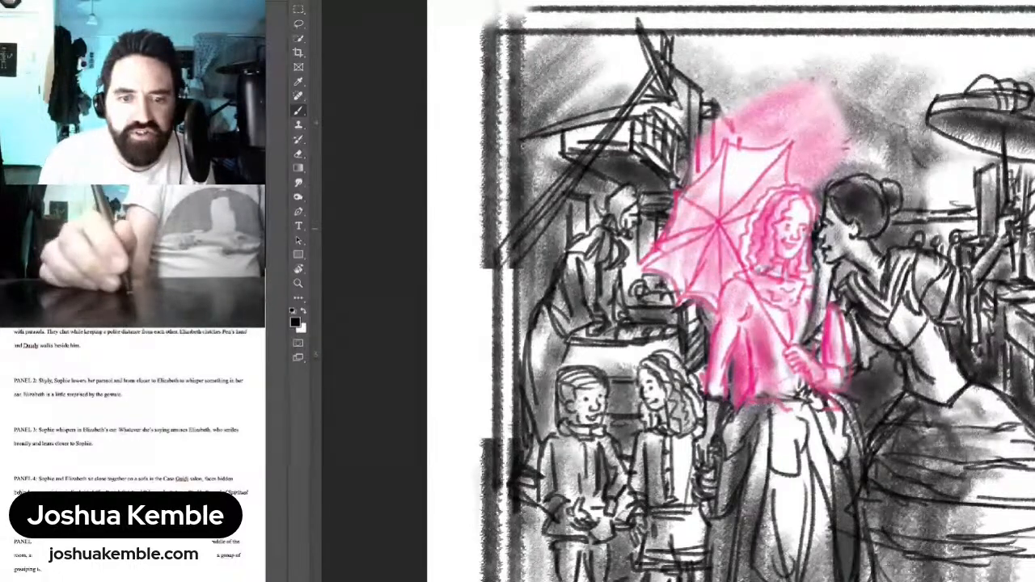
key("alt+shift+BackSpace")
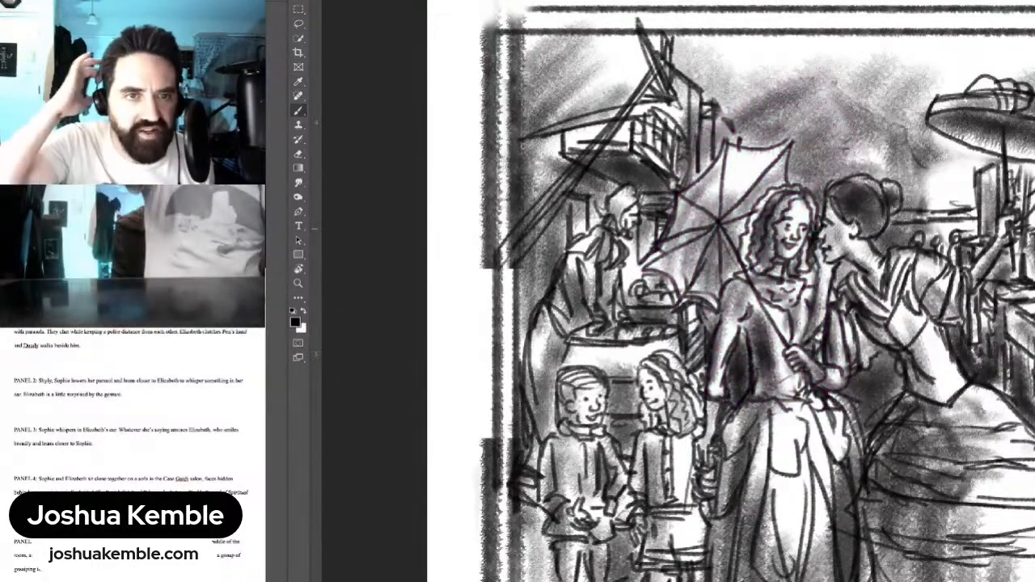
Step: Move the marble bust and two-women reference photos off the first panel to between the third and fourth panels
key("ctrl+0")
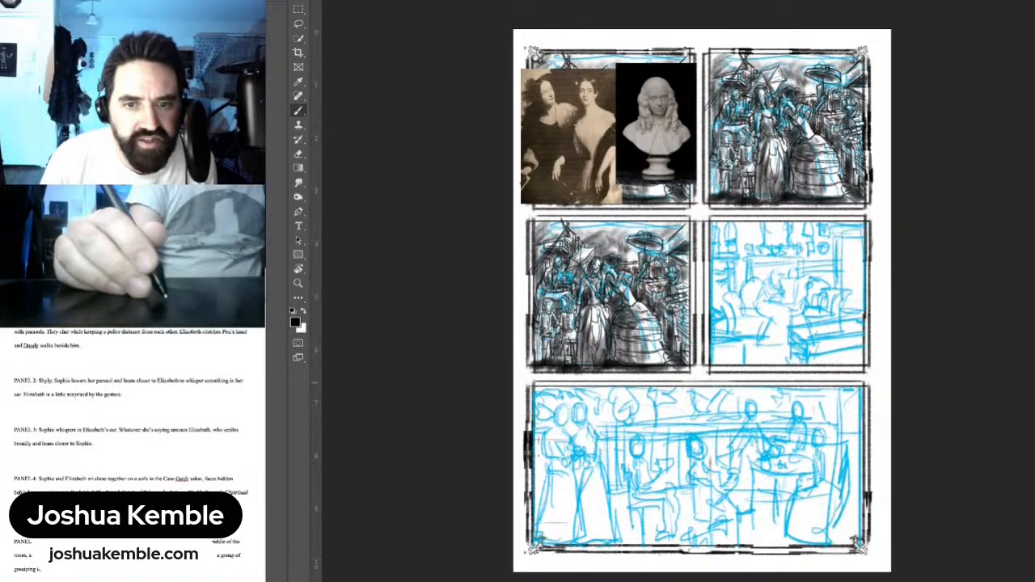
key("v")
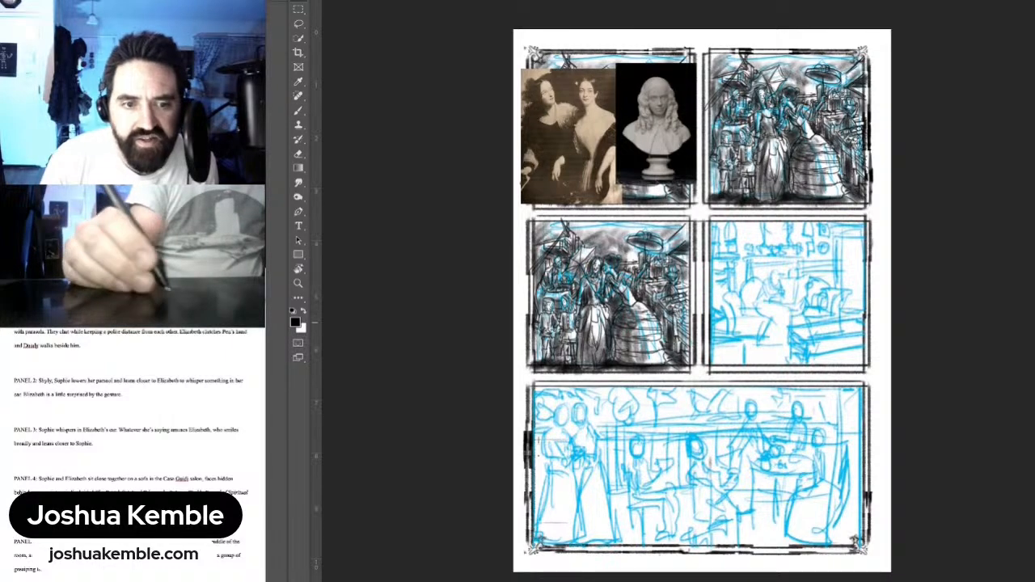
left_click_drag(656, 123, 683, 311)
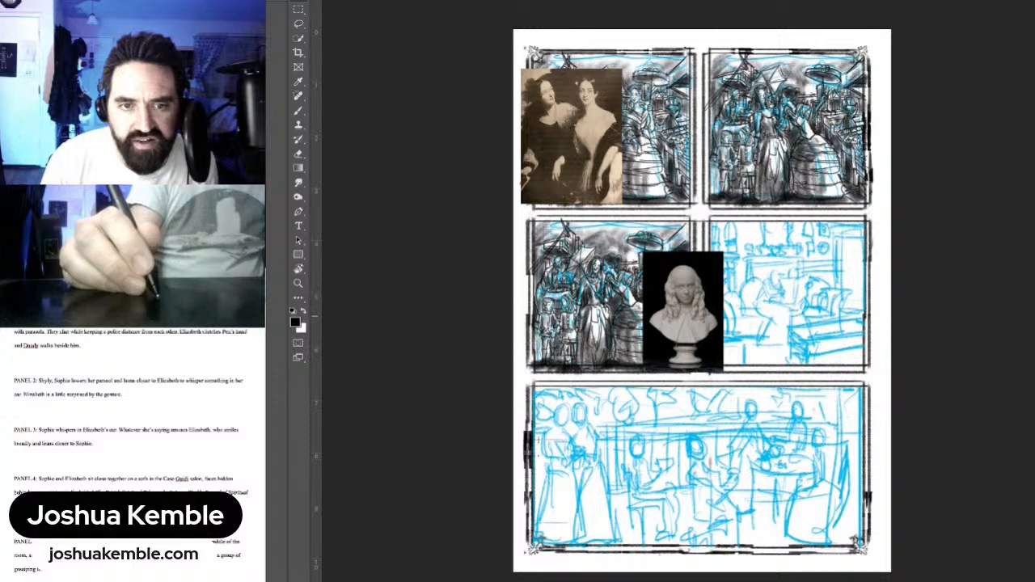
left_click_drag(571, 135, 676, 252)
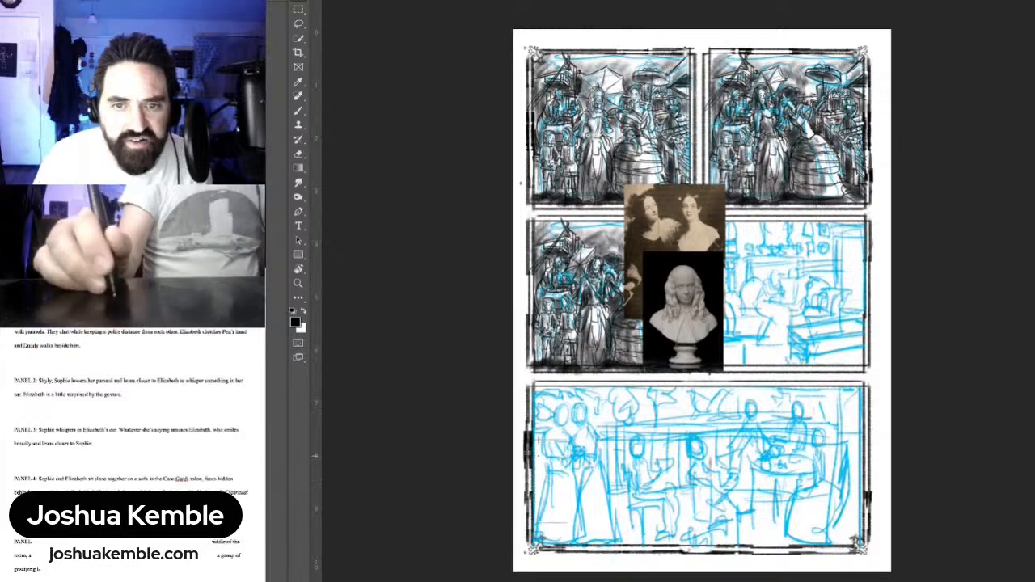
Step: Draw the seated woman's eyes in black over the fourth panel's blue rough, redoing the far eye
mouse_move(775, 283)
left_mouse_down()
mouse_move(898, 283)
mouse_move(867, 283)
left_mouse_up()
left_click_drag(582, 283, 775, 265)
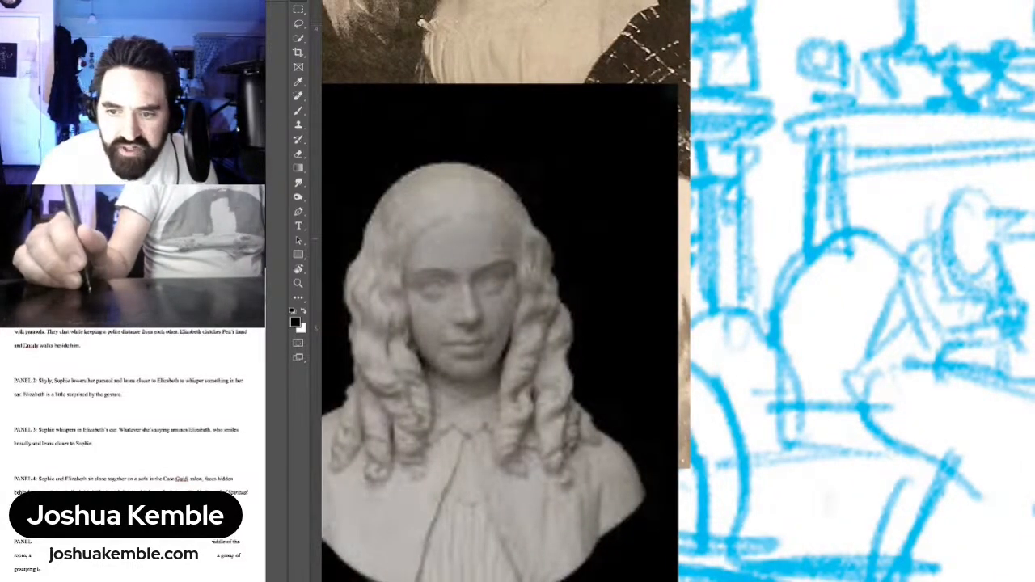
key("b")
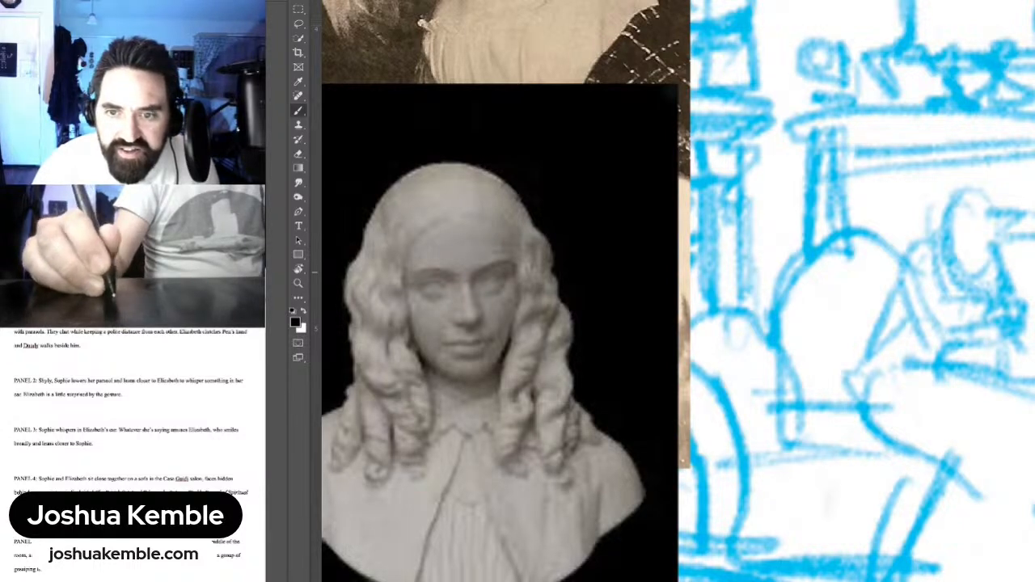
left_click_drag(962, 241, 993, 241)
left_click_drag(986, 244, 998, 238)
key("ctrl+z")
key("ctrl+z")
key("ctrl+z")
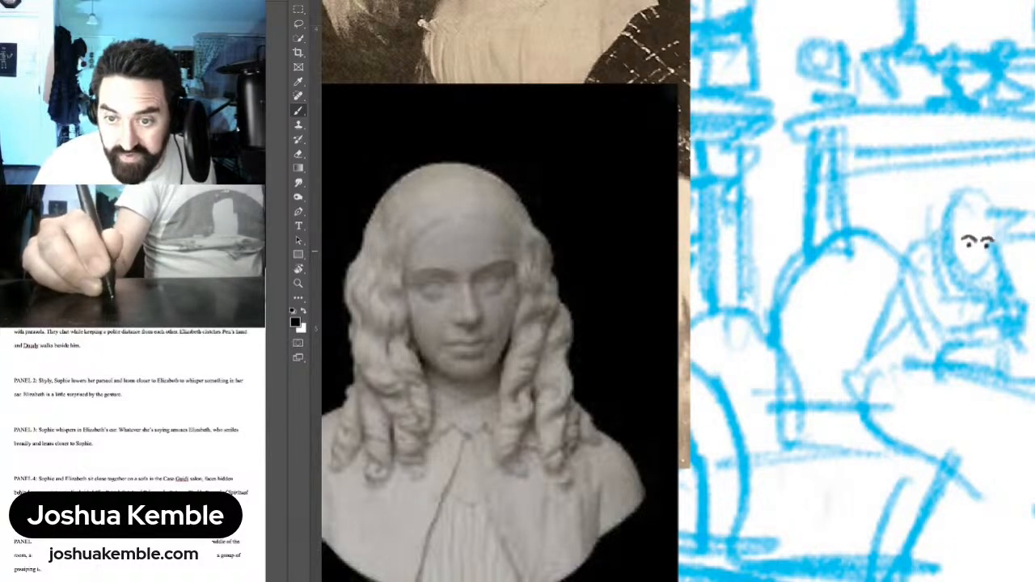
left_click(988, 247)
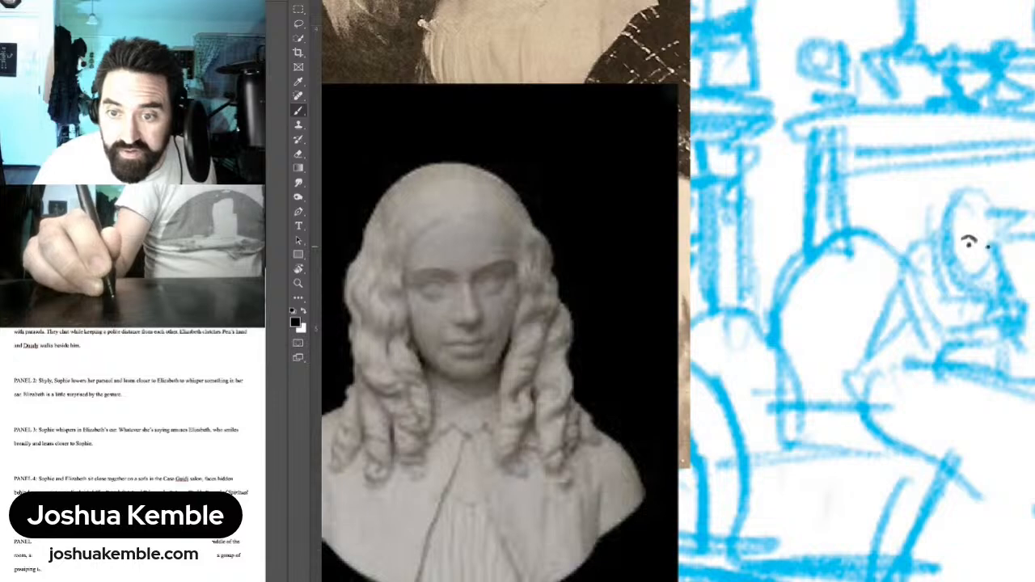
Step: Finish the far eye and draw the seated woman's nose, mouth and the far side of her face
mouse_move(985, 241)
left_mouse_down()
mouse_move(995, 242)
mouse_move(973, 257)
left_mouse_up()
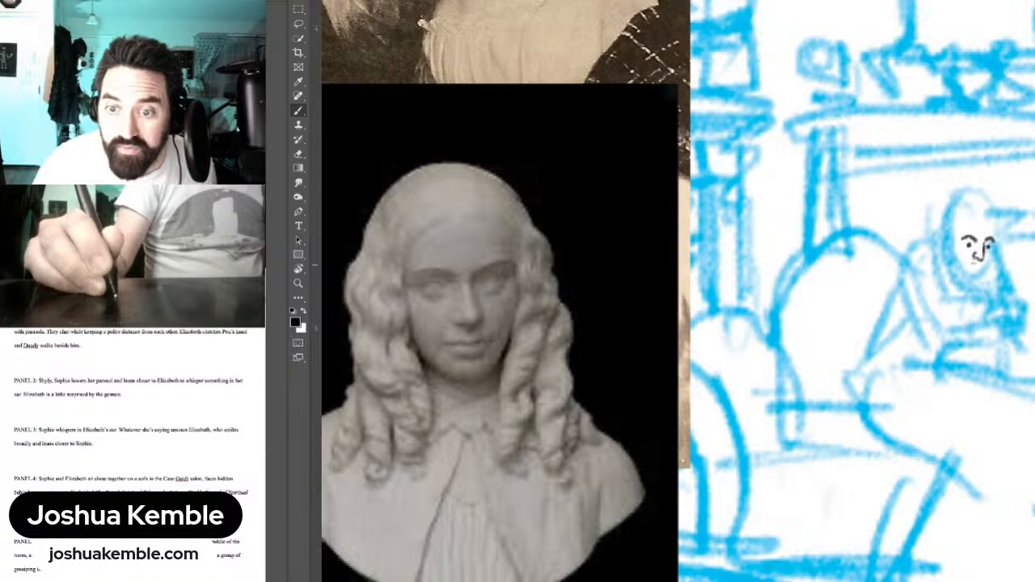
left_click_drag(970, 265, 976, 268)
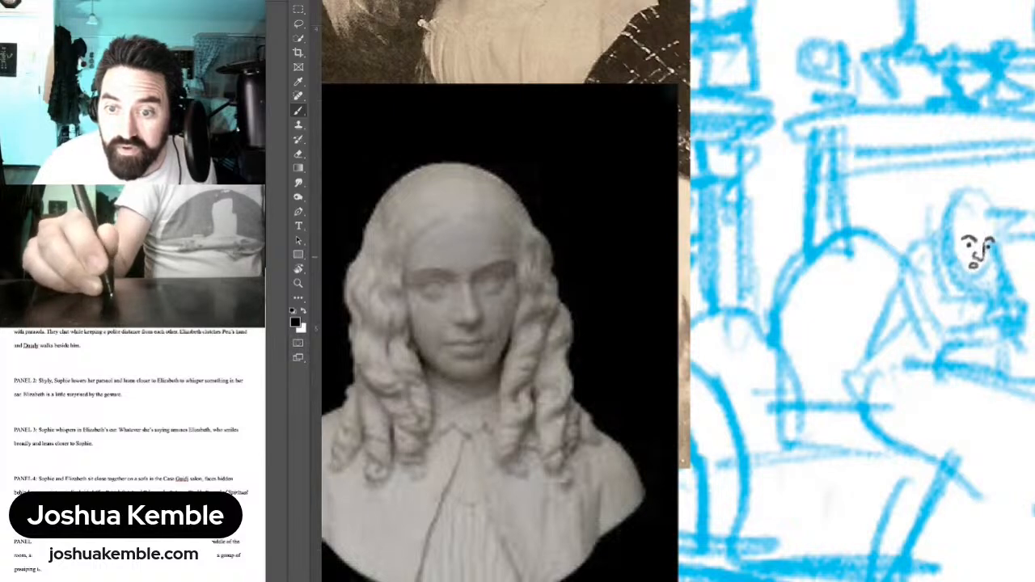
left_click_drag(994, 249, 979, 278)
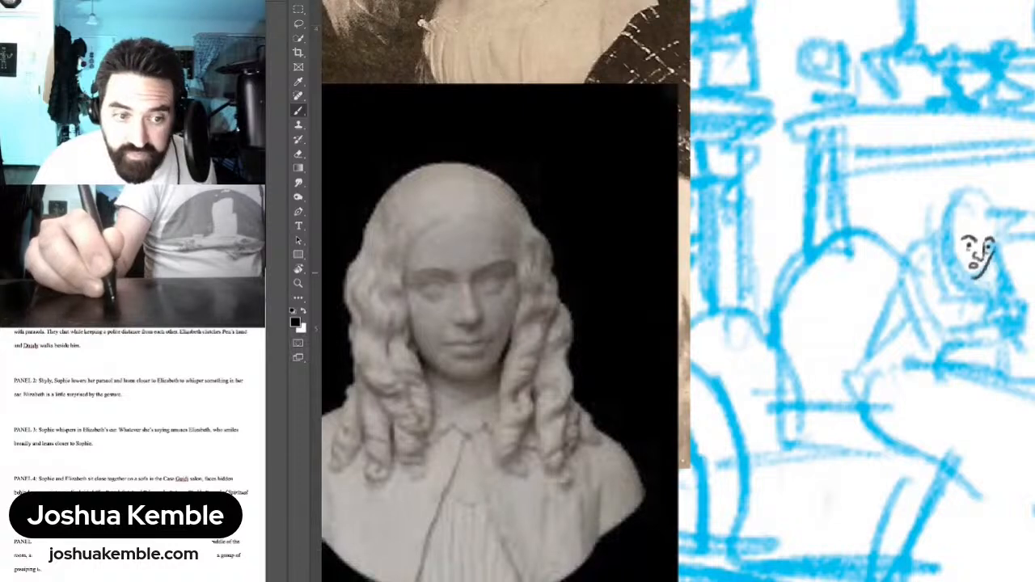
Step: Draw the seated woman's long wavy hair with locks beside her face and curls over the crown
mouse_move(973, 217)
left_mouse_down()
mouse_move(954, 261)
mouse_move(958, 295)
mouse_move(946, 299)
left_mouse_up()
left_click_drag(951, 246, 945, 291)
mouse_move(958, 223)
left_mouse_down()
mouse_move(948, 247)
mouse_move(981, 204)
mouse_move(935, 254)
left_mouse_up()
left_click_drag(943, 253, 938, 296)
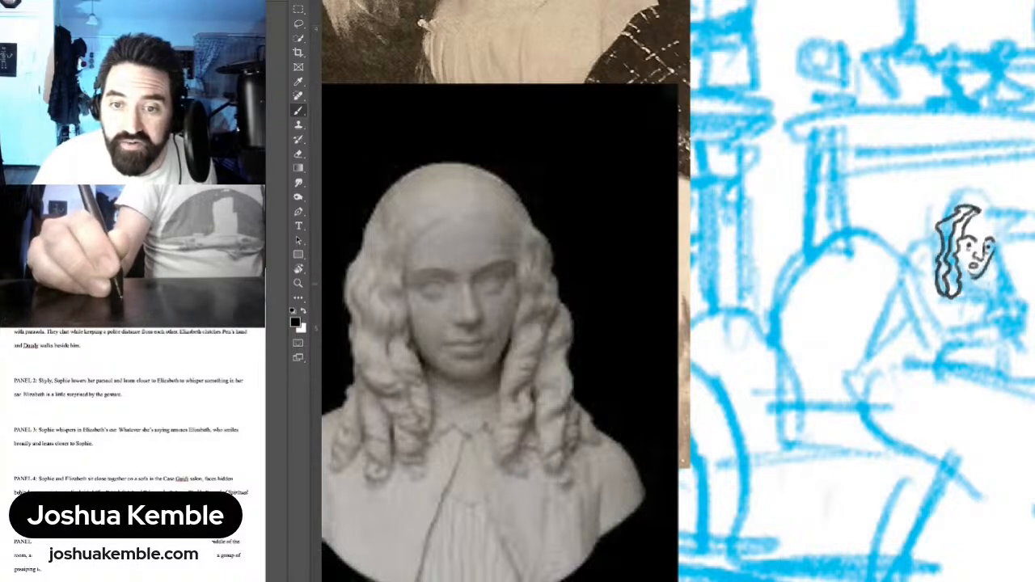
mouse_move(967, 201)
left_mouse_down()
mouse_move(927, 232)
mouse_move(925, 294)
mouse_move(937, 296)
mouse_move(919, 279)
mouse_move(935, 216)
mouse_move(982, 201)
mouse_move(997, 225)
left_mouse_up()
mouse_move(995, 221)
left_mouse_down()
mouse_move(999, 231)
mouse_move(1004, 215)
left_mouse_up()
left_click_drag(1005, 213, 1012, 231)
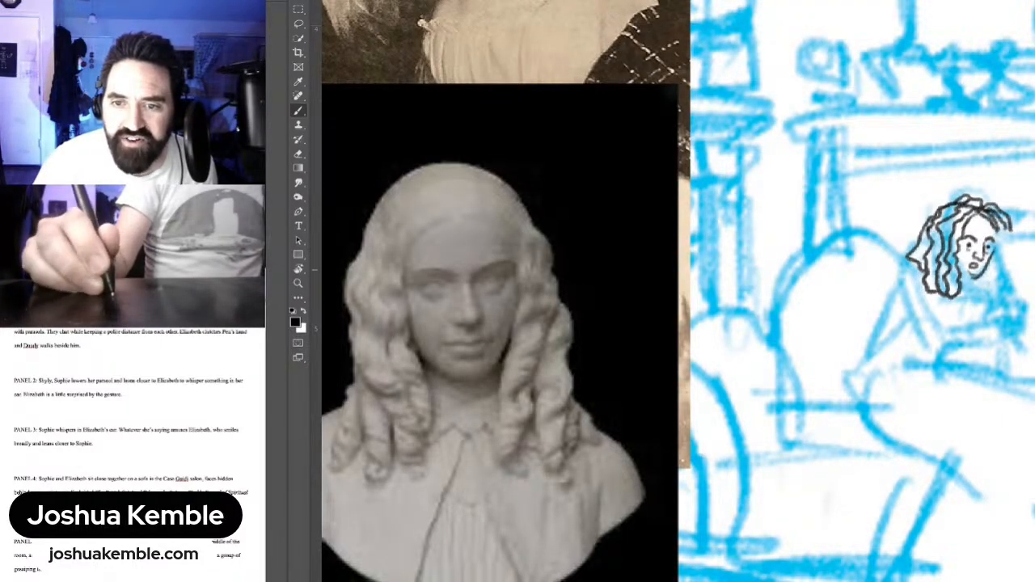
mouse_move(984, 202)
left_mouse_down()
mouse_move(995, 196)
mouse_move(1017, 232)
left_mouse_up()
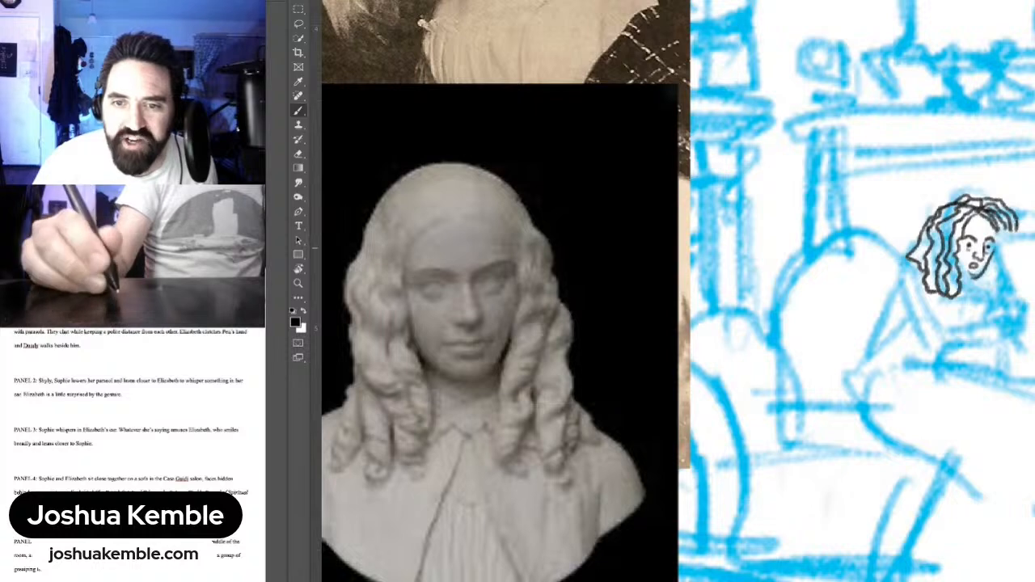
Step: Draw the seated woman's raised hand, cuff and inner arm line, and add hair beside her jaw
left_click_drag(971, 267, 923, 217)
mouse_move(957, 270)
left_mouse_down()
mouse_move(954, 254)
mouse_move(968, 253)
mouse_move(976, 256)
mouse_move(961, 260)
mouse_move(973, 270)
left_mouse_up()
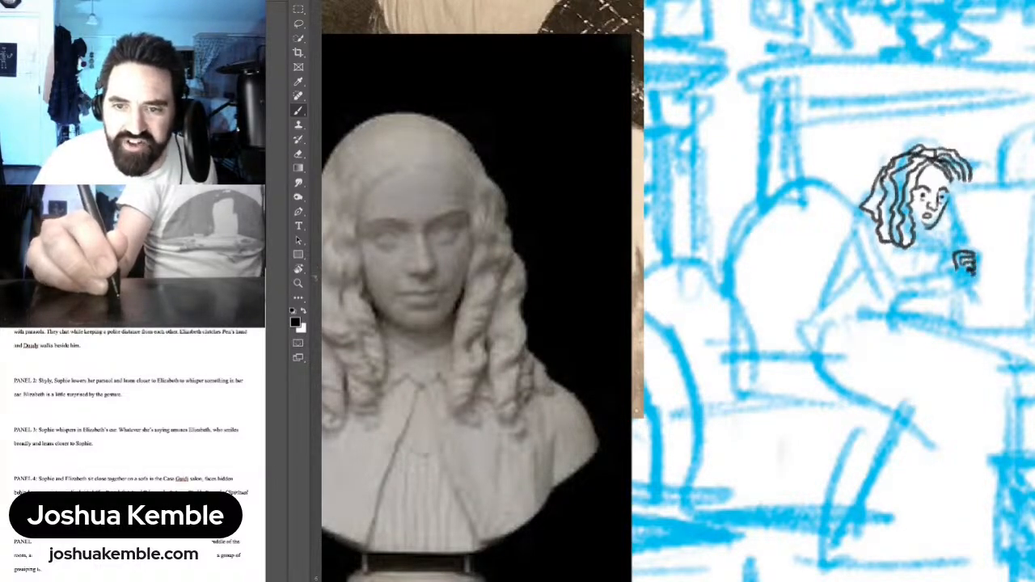
mouse_move(965, 275)
left_mouse_down()
mouse_move(965, 288)
mouse_move(951, 282)
mouse_move(951, 291)
mouse_move(935, 276)
mouse_move(950, 301)
mouse_move(893, 284)
left_mouse_up()
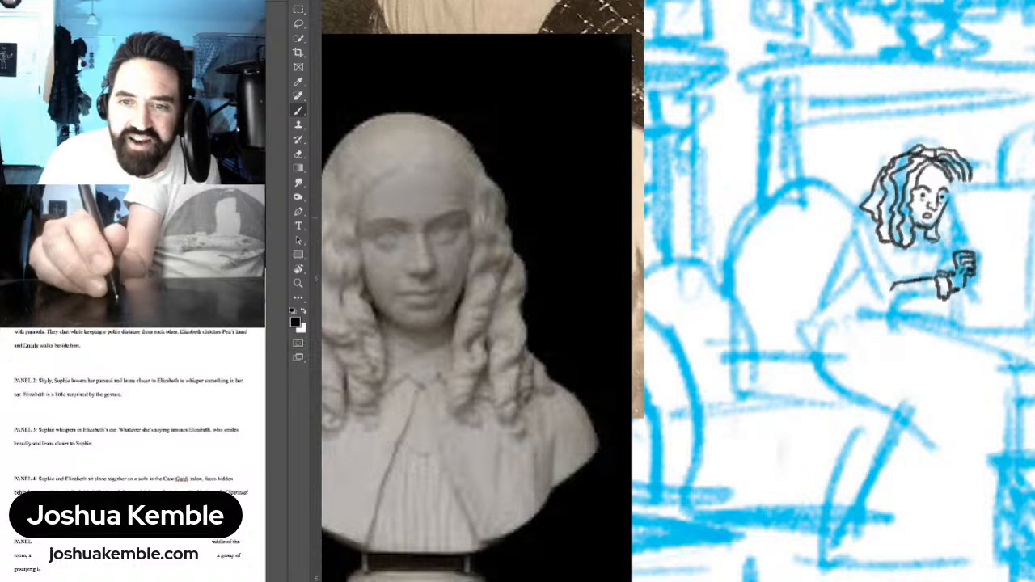
mouse_move(945, 211)
left_mouse_down()
mouse_move(939, 242)
mouse_move(955, 241)
left_mouse_up()
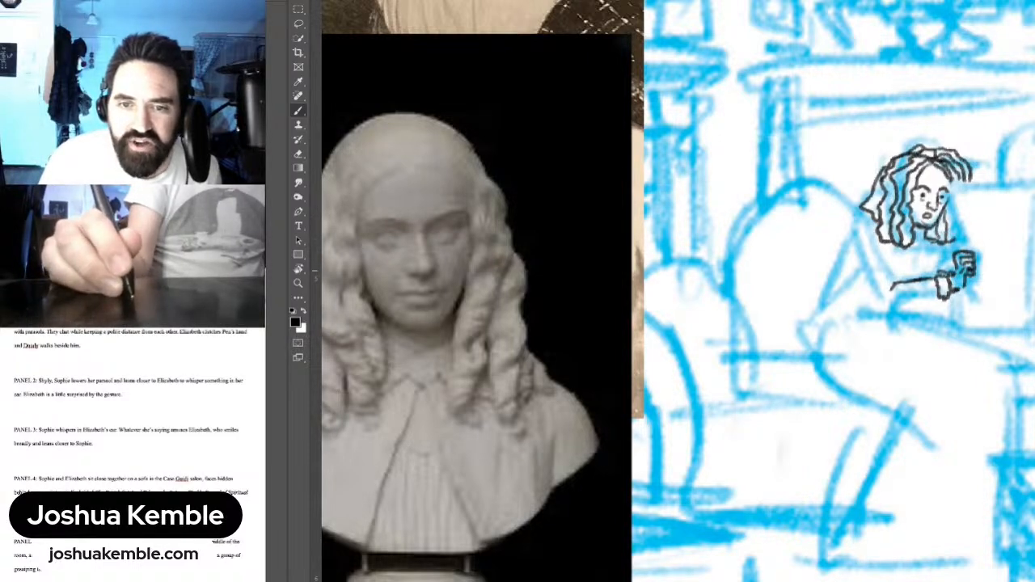
left_click_drag(889, 251, 893, 283)
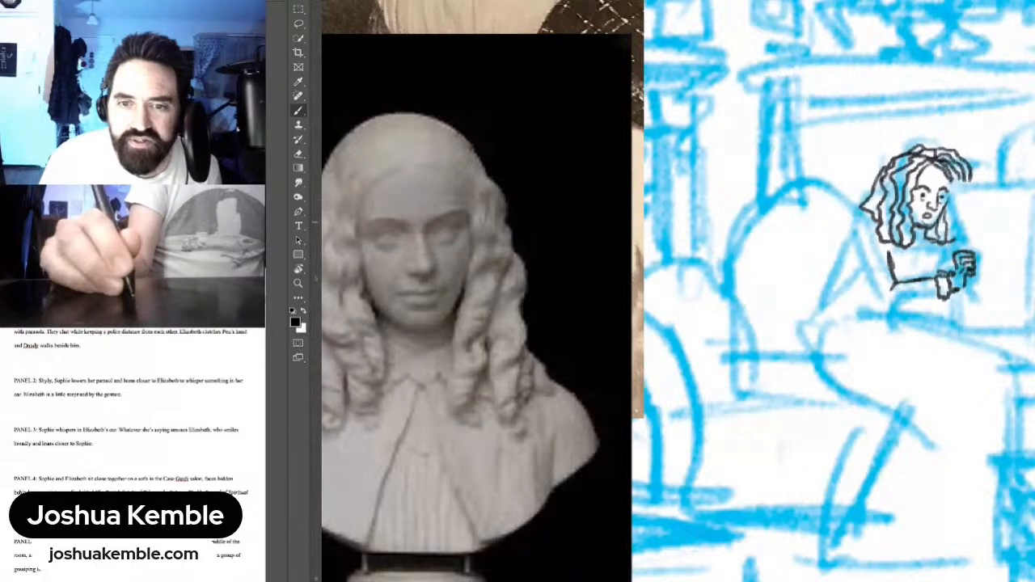
Step: Outline the seated woman's shoulder, upper arm and bent elbow, with the sleeve hanging from her forearm
mouse_move(871, 215)
left_mouse_down()
mouse_move(853, 233)
mouse_move(859, 252)
left_mouse_up()
left_click_drag(878, 247, 874, 305)
left_click_drag(888, 241, 878, 258)
mouse_move(883, 307)
left_mouse_down()
mouse_move(909, 301)
mouse_move(938, 313)
mouse_move(943, 330)
mouse_move(931, 314)
left_mouse_up()
left_click_drag(876, 305, 942, 332)
mouse_move(938, 278)
left_mouse_down()
mouse_move(944, 316)
mouse_move(939, 306)
left_mouse_up()
mouse_move(949, 313)
left_mouse_down()
mouse_move(941, 332)
mouse_move(946, 280)
left_mouse_up()
Step: Draw the seated woman's neckline, back and waist, and start the curve of her skirt at the hip
mouse_move(898, 247)
left_mouse_down()
mouse_move(909, 276)
mouse_move(930, 236)
left_mouse_up()
mouse_move(928, 235)
left_mouse_down()
mouse_move(932, 248)
mouse_move(908, 277)
left_mouse_up()
left_click_drag(943, 244, 936, 268)
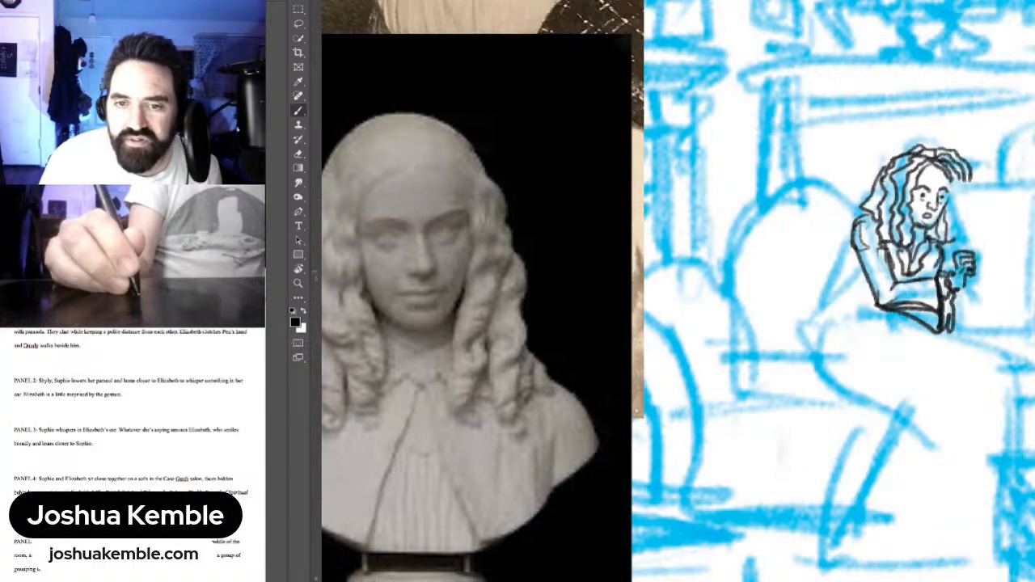
mouse_move(851, 257)
left_mouse_down()
mouse_move(817, 318)
mouse_move(880, 319)
mouse_move(861, 317)
left_mouse_up()
mouse_move(847, 317)
left_mouse_down()
mouse_move(883, 332)
mouse_move(912, 312)
mouse_move(812, 348)
mouse_move(820, 374)
left_mouse_up()
Step: Sketch a small cup just above the seated woman's raised hand
key("ctrl+minus")
key("ctrl+minus")
key("ctrl+minus")
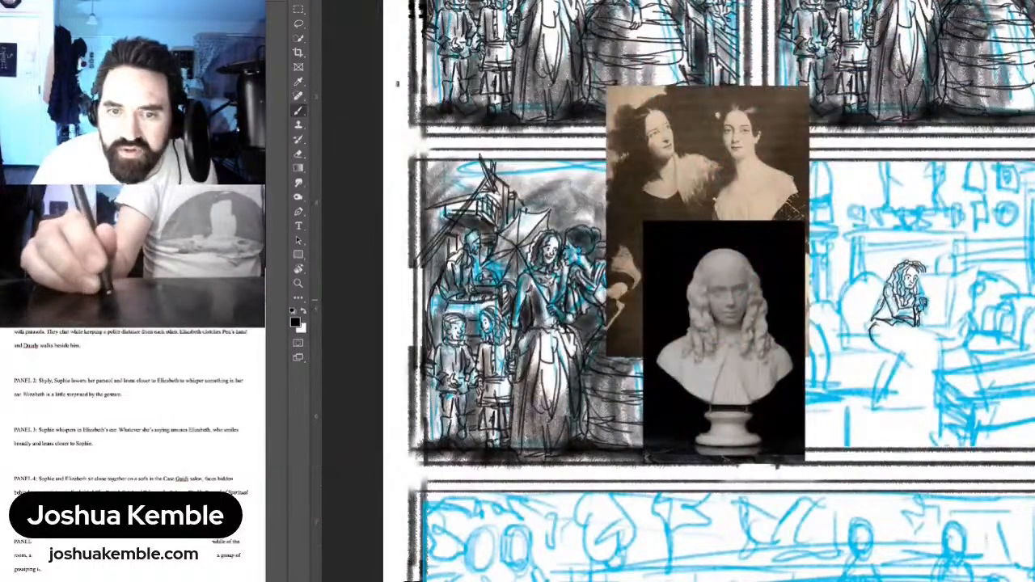
key("ctrl+plus")
key("ctrl+plus")
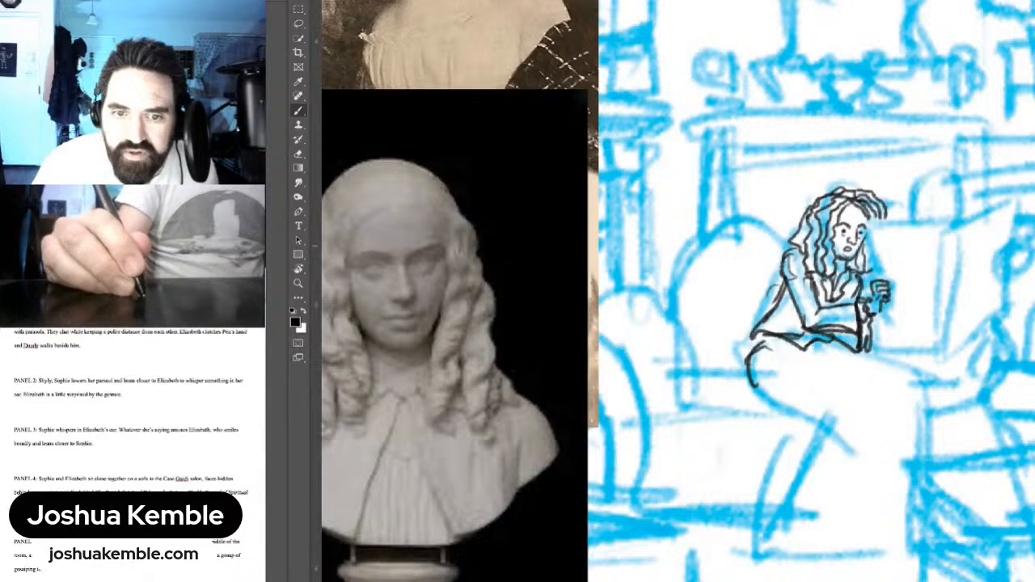
key("ctrl+plus")
mouse_move(782, 261)
left_mouse_down()
mouse_move(807, 269)
mouse_move(783, 286)
mouse_move(807, 291)
mouse_move(804, 299)
left_mouse_up()
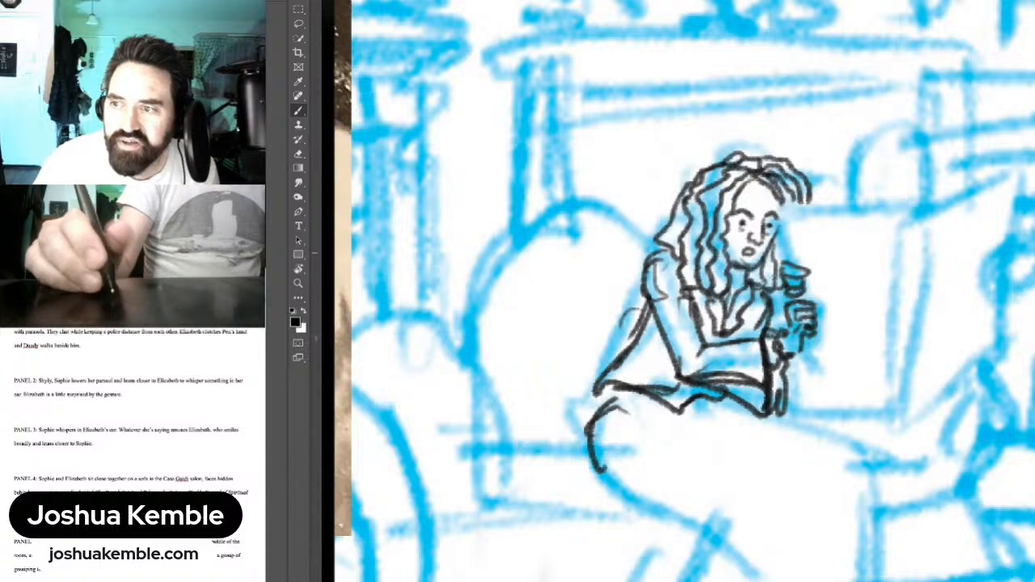
Step: Draw fingers on the seated woman's upper hand and a second gripping hand at the far edge of the blue newspaper sketch
left_click_drag(784, 257, 804, 261)
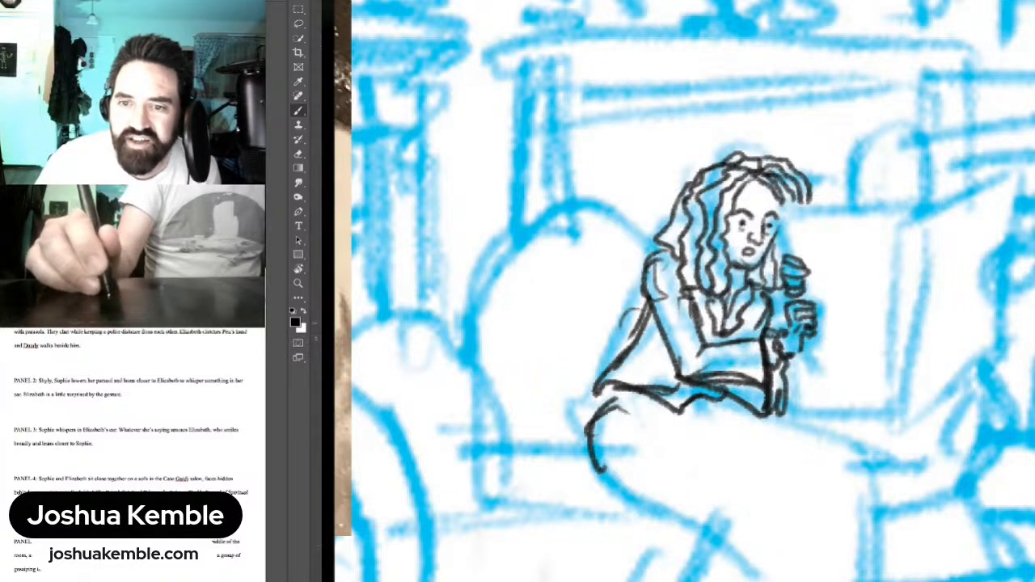
mouse_move(1021, 250)
left_mouse_down()
mouse_move(988, 268)
mouse_move(1009, 261)
mouse_move(987, 277)
mouse_move(987, 293)
mouse_move(1016, 257)
left_mouse_up()
left_click_drag(1012, 257, 1021, 246)
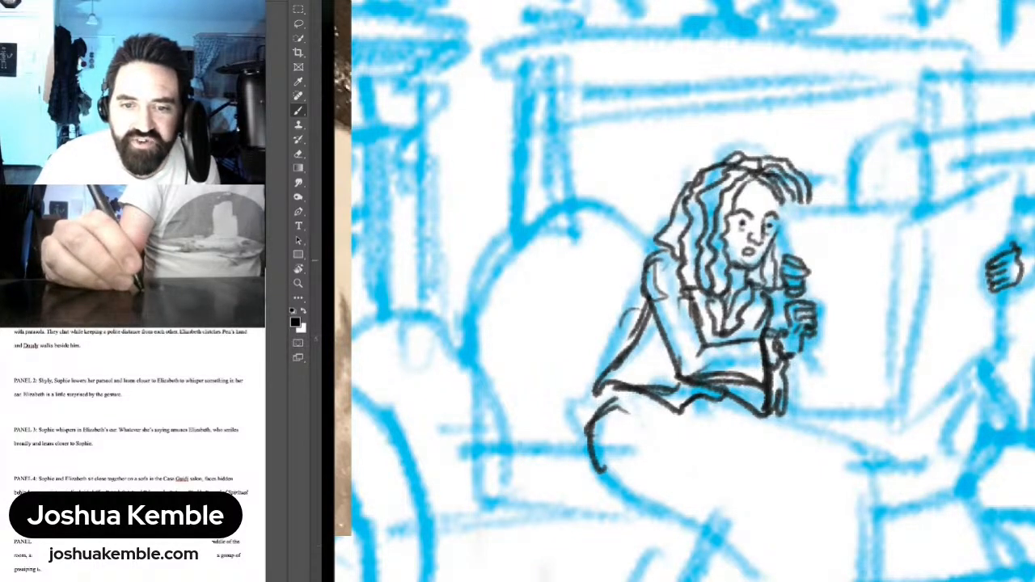
Step: Outline the open newspaper between the two gripping hands, with its centre fold and crease lines on both pages
mouse_move(802, 350)
left_mouse_down()
mouse_move(800, 376)
mouse_move(825, 404)
mouse_move(910, 398)
mouse_move(899, 232)
mouse_move(780, 220)
mouse_move(786, 261)
left_mouse_up()
mouse_move(780, 220)
left_mouse_down()
mouse_move(883, 218)
mouse_move(1019, 168)
mouse_move(1012, 349)
mouse_move(904, 411)
left_mouse_up()
left_click_drag(1003, 290, 923, 348)
left_click_drag(804, 298, 852, 310)
left_click_drag(803, 332, 857, 355)
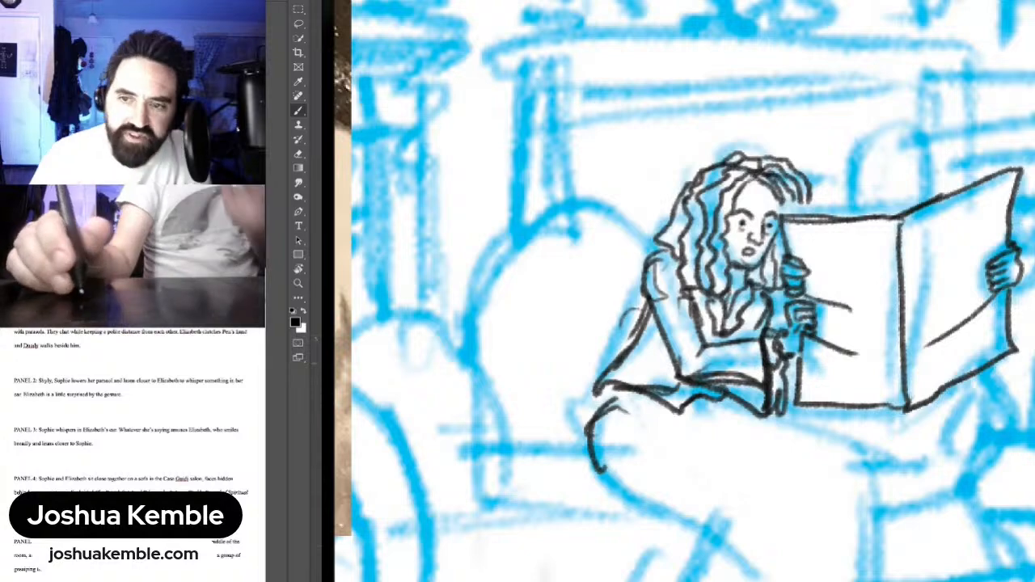
Step: Move the newspaper page reference to the far side of the fourth panel, clear of the seated woman
key("ctrl+minus")
key("ctrl+minus")
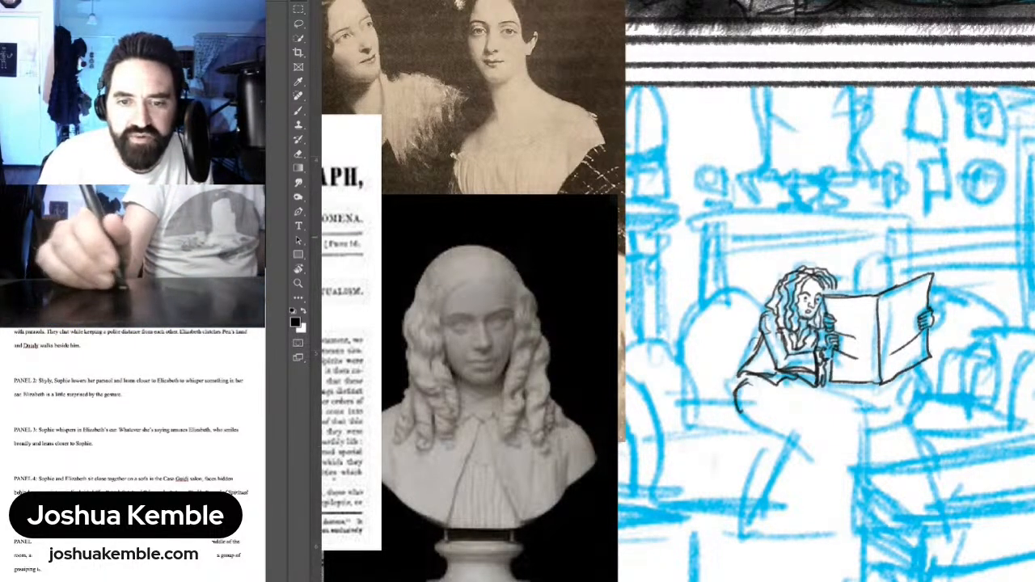
left_click_drag(348, 340, 1027, 182)
mouse_move(809, 227)
left_mouse_down()
mouse_move(1025, 189)
mouse_move(1008, 196)
mouse_move(1011, 172)
left_mouse_up()
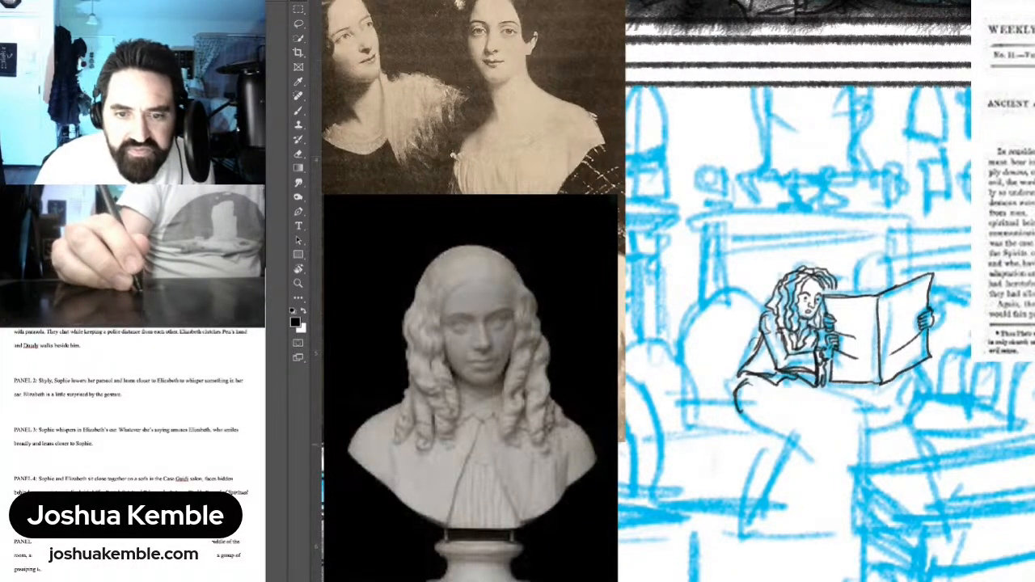
Step: Draw the seated woman's knees and upper skirt, with folds across her lap and the first tier's edge
key("b")
mouse_move(794, 390)
left_mouse_down()
mouse_move(825, 421)
mouse_move(807, 391)
mouse_move(848, 395)
mouse_move(863, 407)
mouse_move(870, 443)
left_mouse_up()
left_click_drag(862, 414, 869, 440)
mouse_move(803, 411)
left_mouse_down()
mouse_move(853, 400)
mouse_move(731, 436)
mouse_move(741, 429)
left_mouse_up()
mouse_move(746, 422)
left_mouse_down()
mouse_move(761, 435)
mouse_move(749, 471)
mouse_move(873, 456)
left_mouse_up()
Step: Draw the lower tiers and the hem of the seated woman's skirt down to the floor
left_click_drag(766, 483, 820, 473)
mouse_move(772, 470)
left_mouse_down()
mouse_move(750, 506)
mouse_move(828, 507)
mouse_move(848, 493)
left_mouse_up()
mouse_move(824, 410)
left_mouse_down()
mouse_move(840, 422)
mouse_move(837, 436)
left_mouse_up()
left_click_drag(783, 527, 762, 530)
mouse_move(776, 516)
left_mouse_down()
mouse_move(762, 533)
mouse_move(831, 530)
mouse_move(749, 523)
mouse_move(737, 532)
left_mouse_up()
left_click_drag(738, 533, 862, 509)
left_click_drag(790, 524, 854, 531)
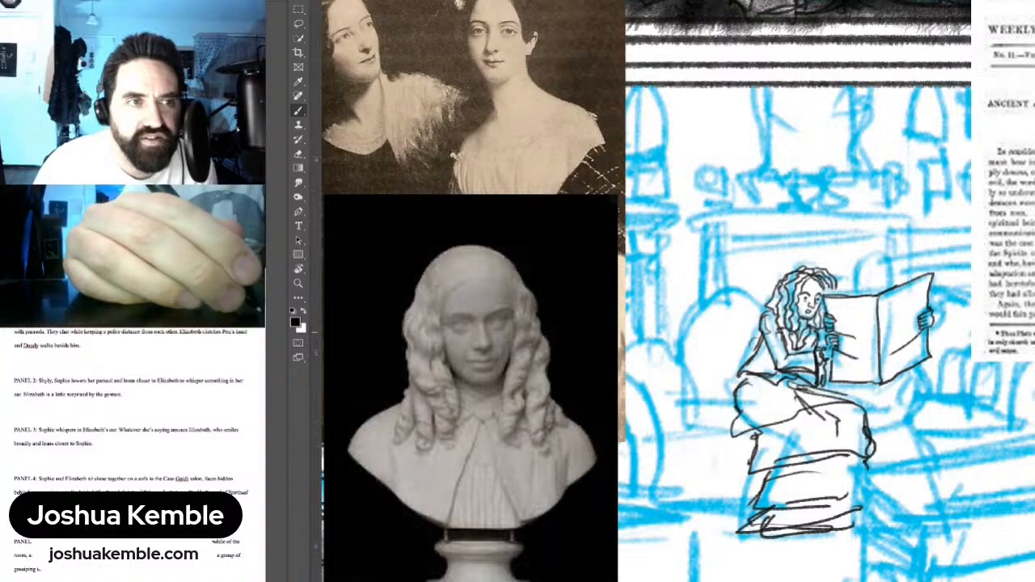
Step: Hide the marble bust reference and move the portrait of two women next to the fourth panel's newspaper
left_click(1033, 392)
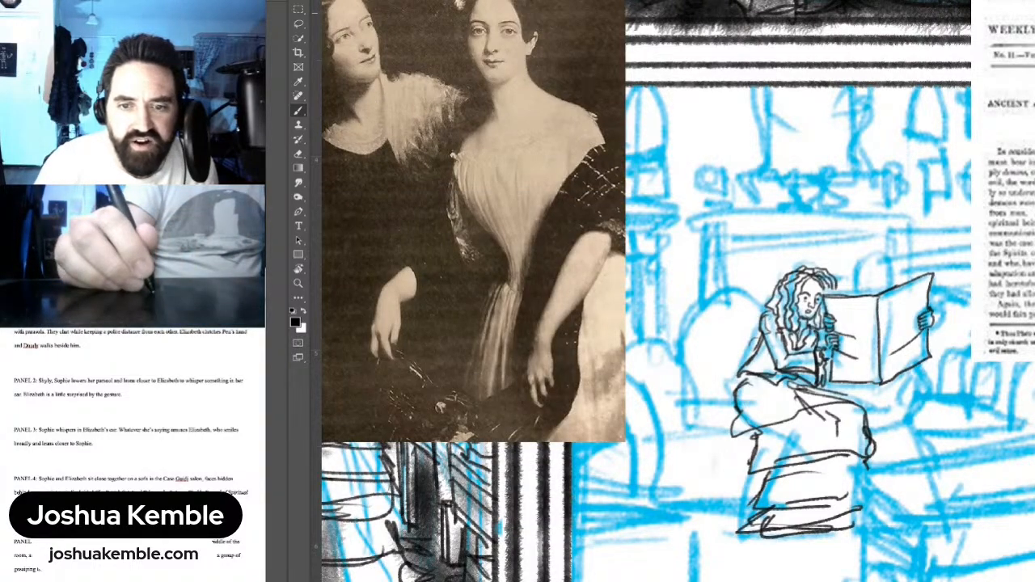
key("v")
mouse_move(477, 132)
left_mouse_down()
mouse_move(590, 307)
mouse_move(698, 369)
mouse_move(664, 359)
left_mouse_up()
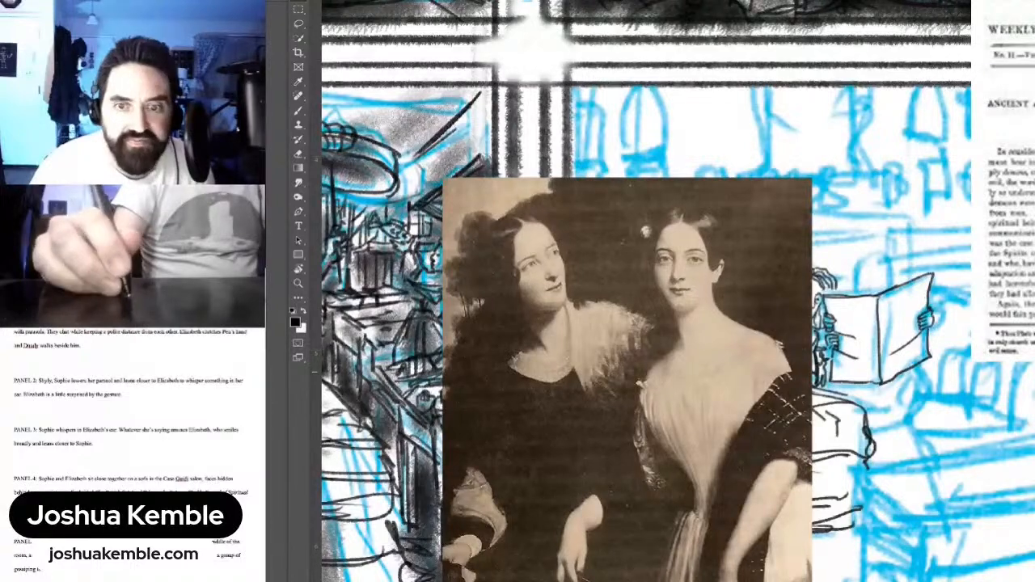
Step: Draw the second woman's eyes and eyebrows peeking over the top edge of the newspaper, following the portrait
key("ctrl+plus")
key("ctrl+plus")
key("ctrl+plus")
key("b")
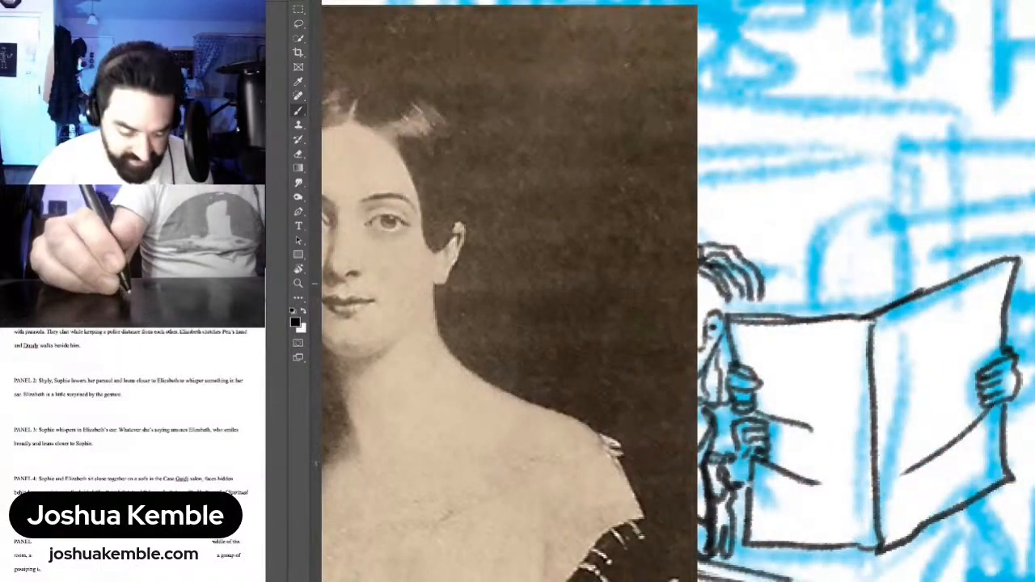
left_click_drag(831, 294, 869, 265)
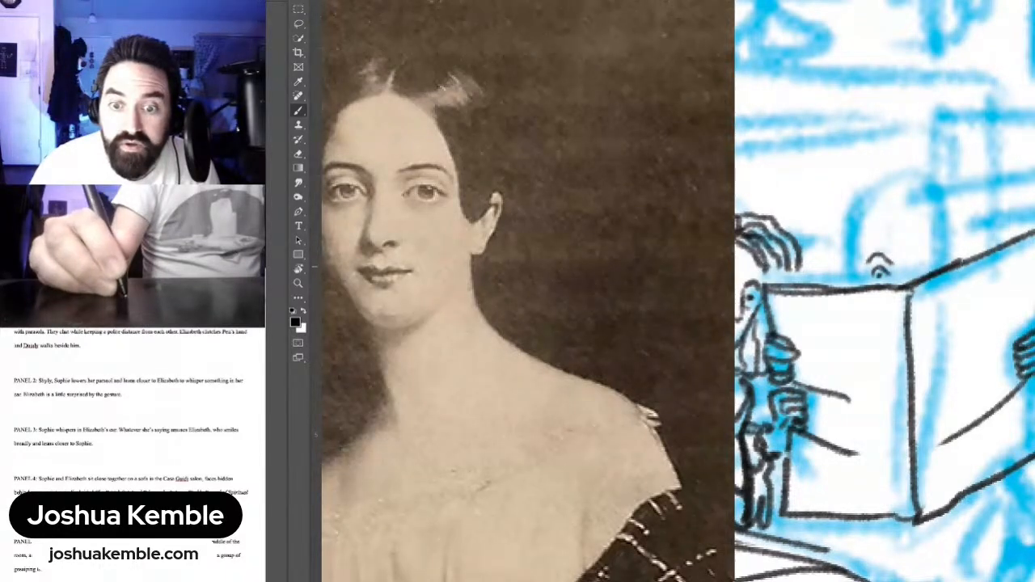
left_click_drag(910, 273, 932, 255)
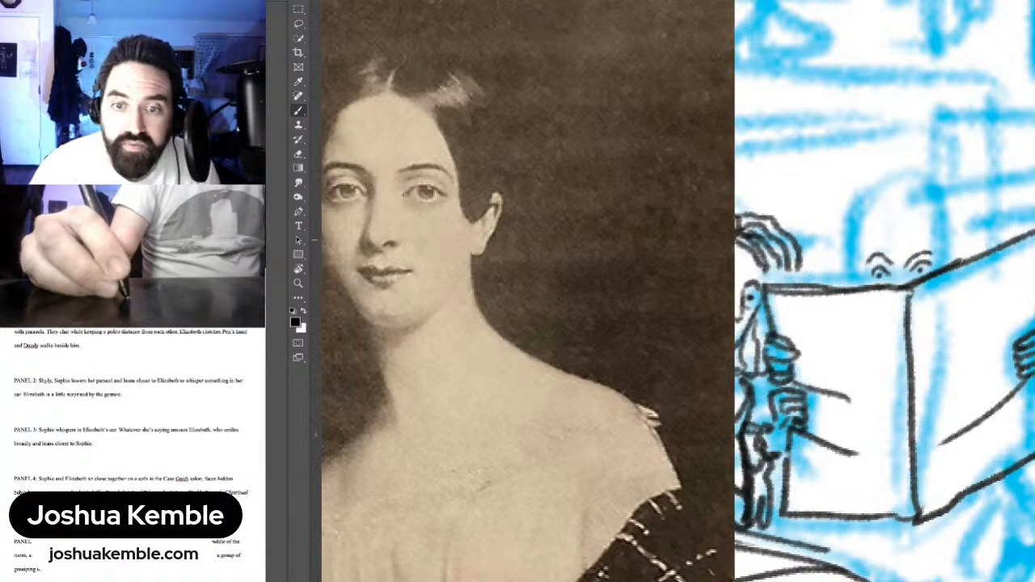
Step: Draw the second woman's ear, hairline and centre-parted hair with a bun above the newspaper
mouse_move(867, 285)
left_mouse_down()
mouse_move(864, 245)
mouse_move(892, 218)
mouse_move(887, 189)
mouse_move(862, 186)
mouse_move(855, 240)
mouse_move(846, 250)
mouse_move(857, 230)
mouse_move(841, 255)
mouse_move(861, 277)
left_mouse_up()
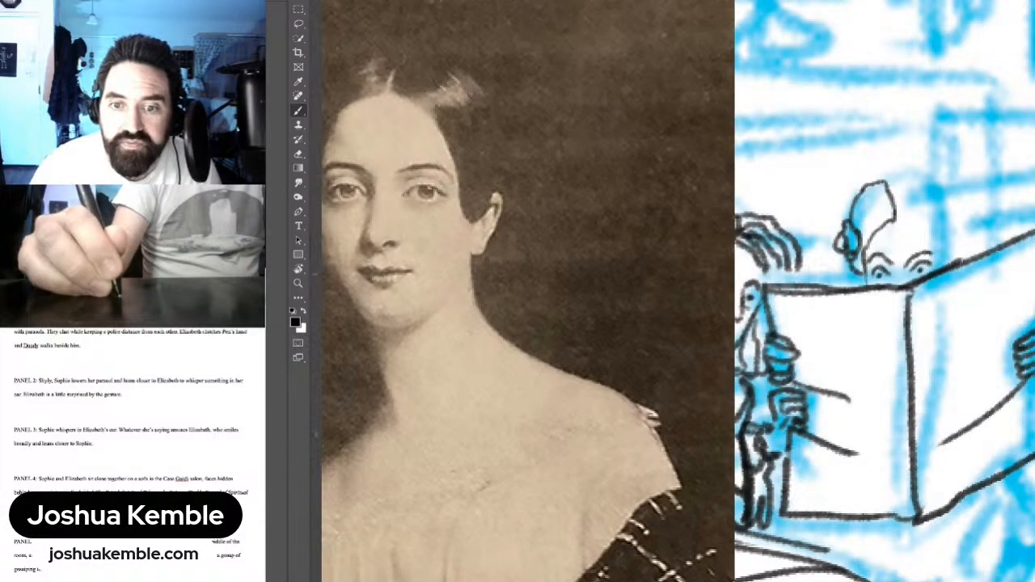
mouse_move(895, 219)
left_mouse_down()
mouse_move(917, 218)
mouse_move(934, 260)
mouse_move(943, 257)
mouse_move(947, 205)
mouse_move(904, 185)
mouse_move(860, 208)
mouse_move(856, 231)
mouse_move(865, 240)
left_mouse_up()
mouse_move(922, 188)
left_mouse_down()
mouse_move(895, 212)
mouse_move(926, 243)
mouse_move(888, 188)
mouse_move(923, 168)
left_mouse_up()
mouse_move(920, 171)
left_mouse_down()
mouse_move(933, 189)
mouse_move(930, 167)
left_mouse_up()
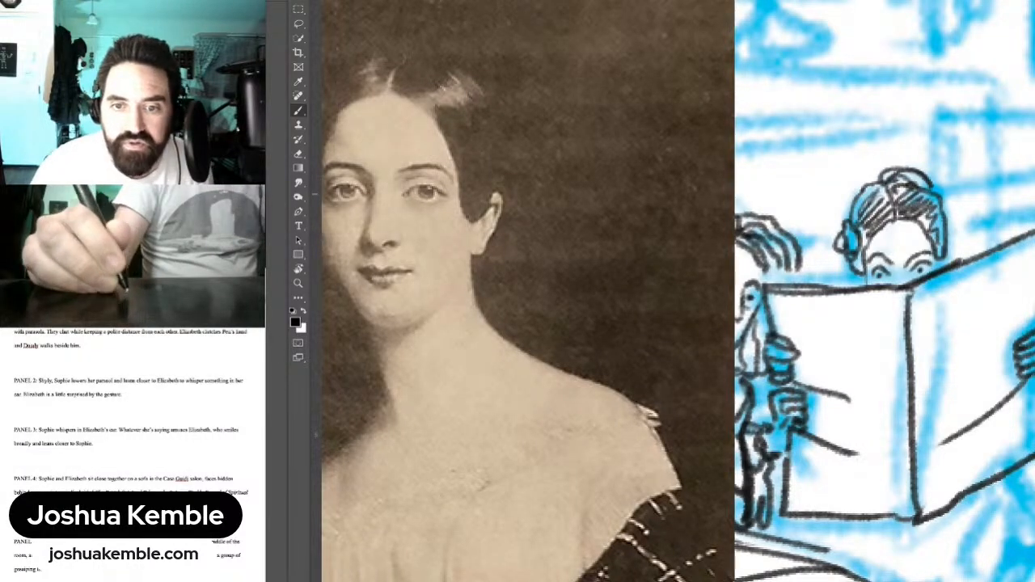
Step: Draw the second woman's lap and the long gathered folds of her skirt falling below the newspaper
mouse_move(904, 269)
left_mouse_down()
mouse_move(902, 283)
mouse_move(879, 141)
mouse_move(887, 138)
left_mouse_up()
key("ctrl+minus")
key("ctrl+minus")
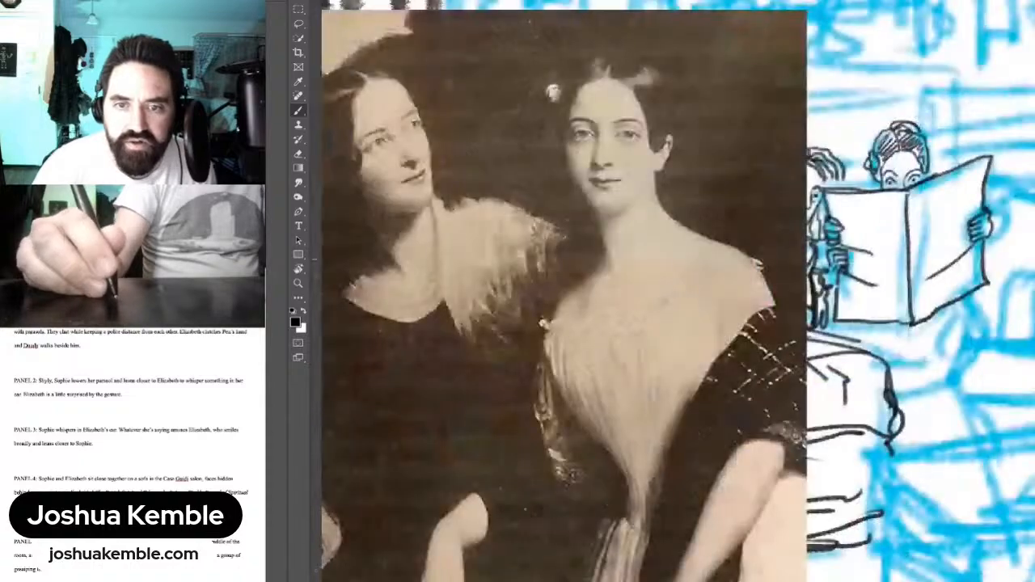
left_click_drag(647, 340, 669, 250)
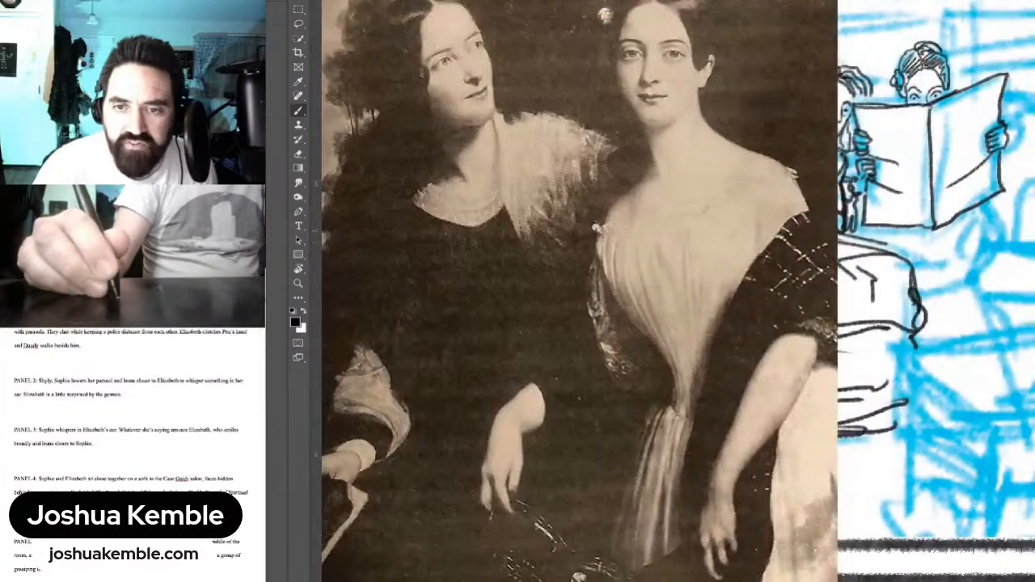
left_click_drag(958, 221, 986, 257)
mouse_move(893, 237)
left_mouse_down()
mouse_move(917, 228)
mouse_move(948, 253)
mouse_move(960, 231)
mouse_move(946, 251)
mouse_move(881, 261)
mouse_move(882, 249)
left_mouse_up()
mouse_move(992, 258)
left_mouse_down()
mouse_move(841, 256)
mouse_move(917, 253)
mouse_move(930, 287)
left_mouse_up()
mouse_move(882, 247)
left_mouse_down()
mouse_move(928, 289)
mouse_move(896, 302)
left_mouse_up()
left_click_drag(851, 274, 865, 309)
mouse_move(845, 261)
left_mouse_down()
mouse_move(857, 289)
mouse_move(874, 293)
left_mouse_up()
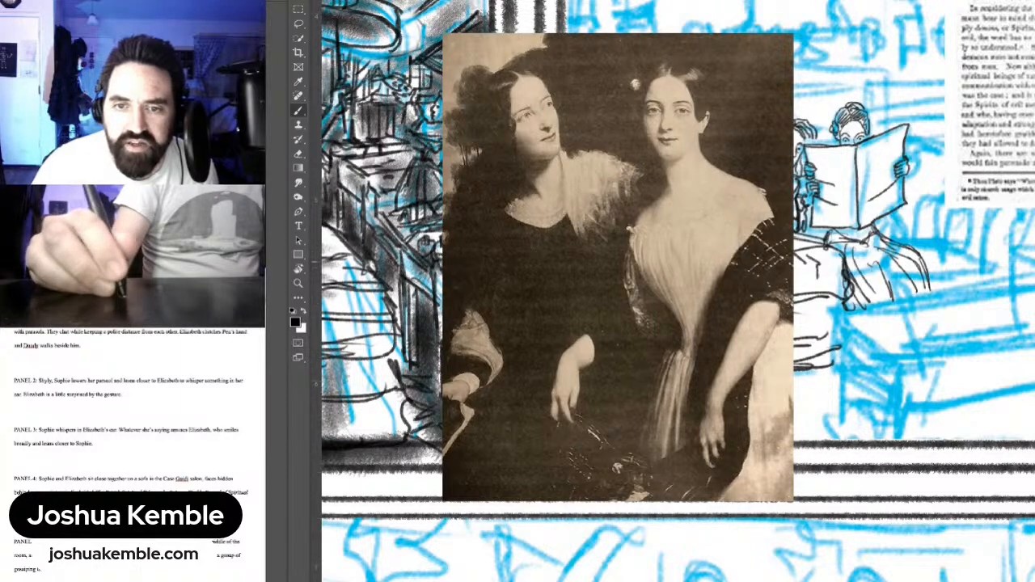
mouse_move(879, 229)
left_mouse_down()
mouse_move(926, 249)
mouse_move(922, 264)
mouse_move(938, 287)
left_mouse_up()
left_click_drag(826, 229, 818, 243)
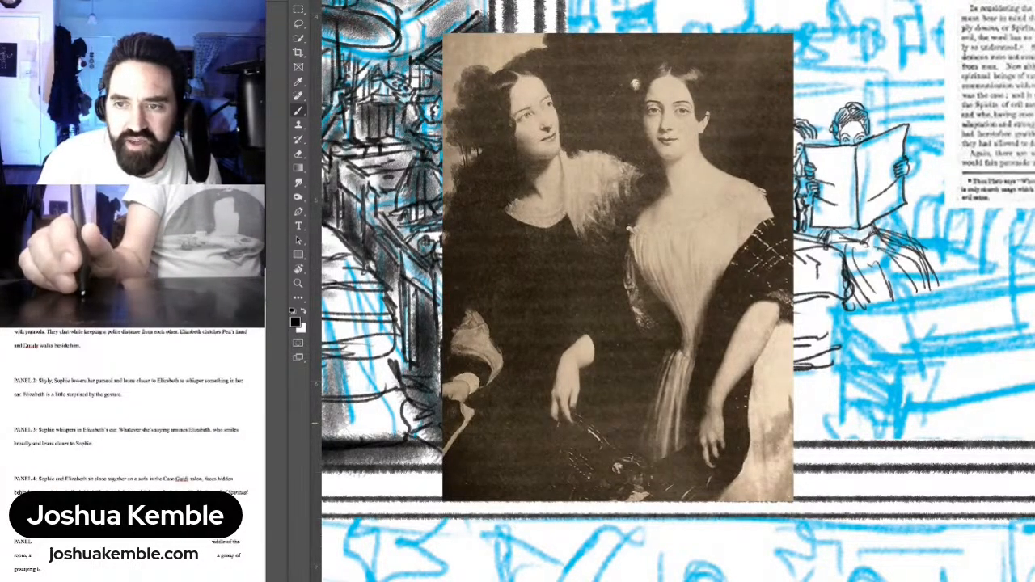
key("ctrl+z")
Step: Move the British Spiritual Telegraph page reference to the other side of the panel, next to the long-haired woman
key("ctrl+0")
key("ctrl+plus")
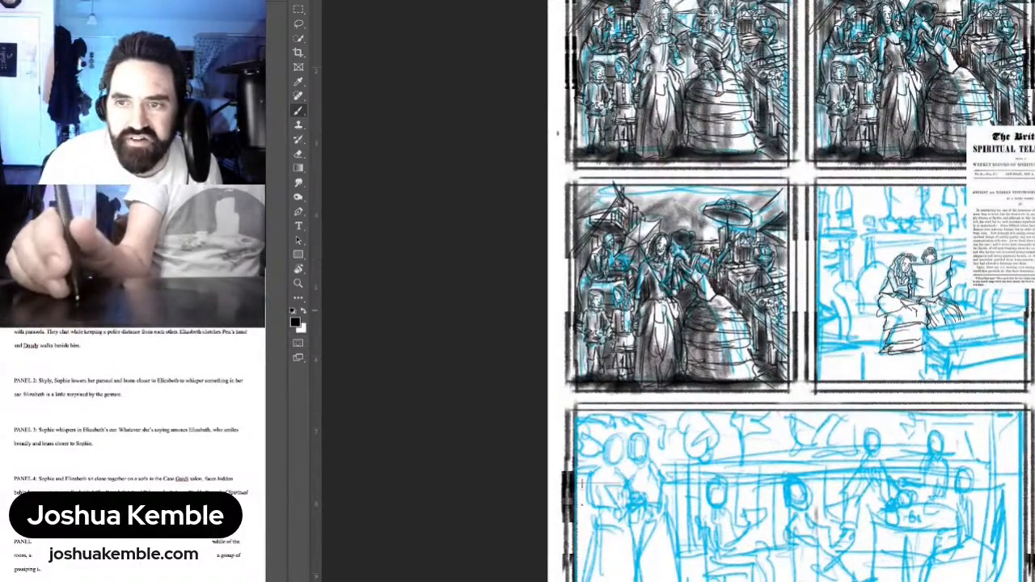
key("ctrl+plus")
key("ctrl+plus")
left_click_drag(841, 267, 627, 297)
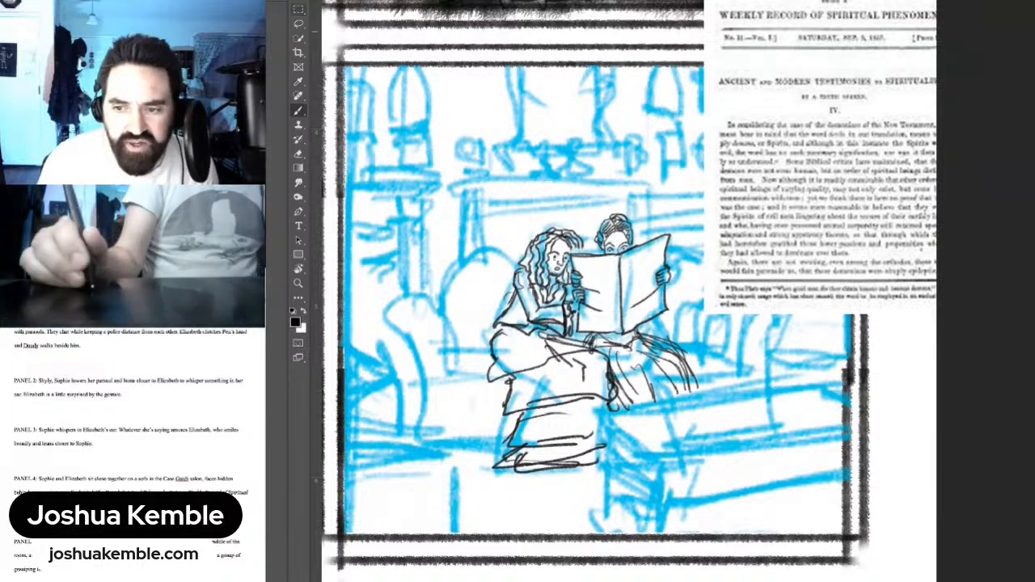
left_click_drag(842, 129, 381, 369)
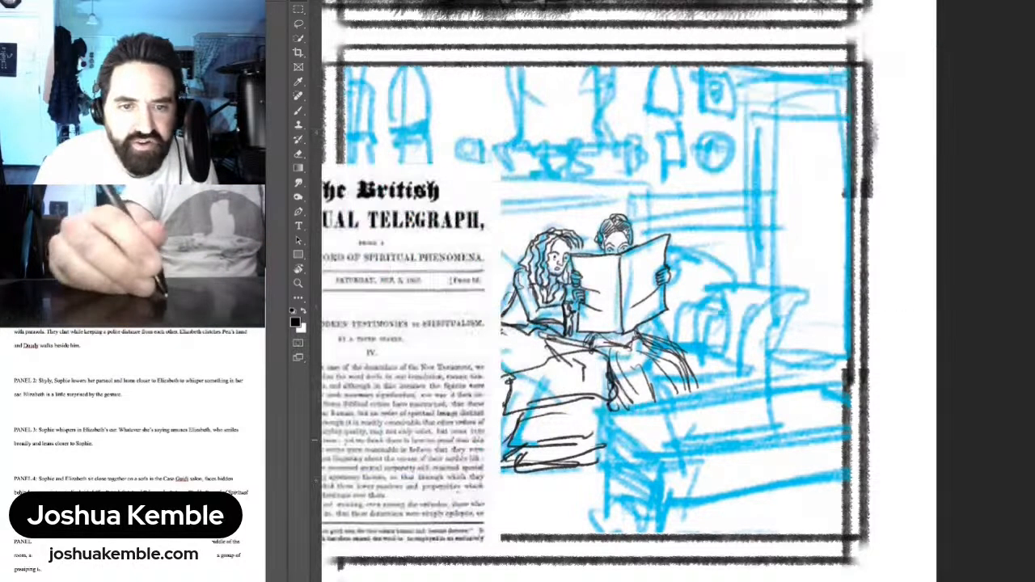
left_click_drag(566, 324, 713, 295)
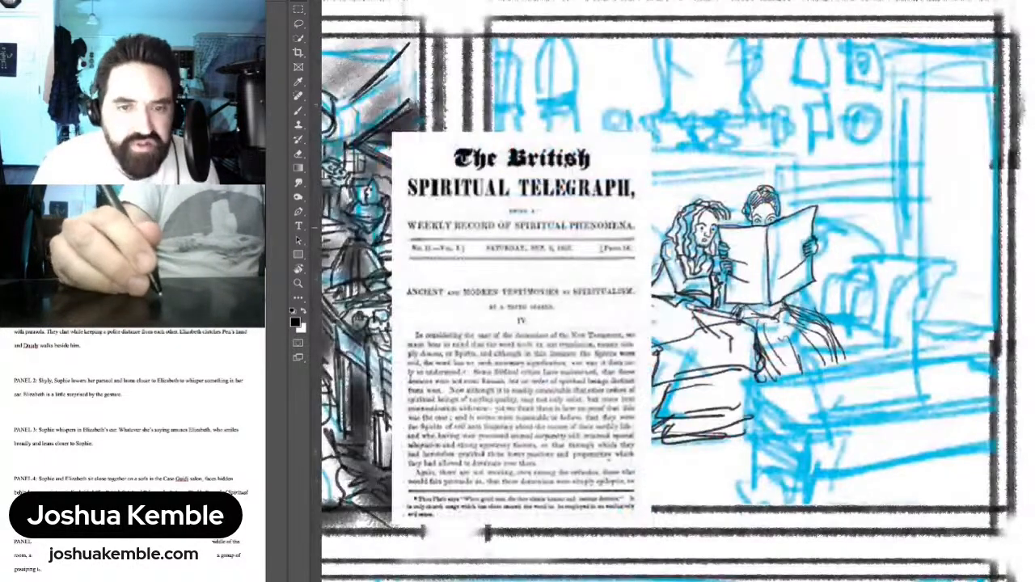
scroll(667, 225, "up", 5)
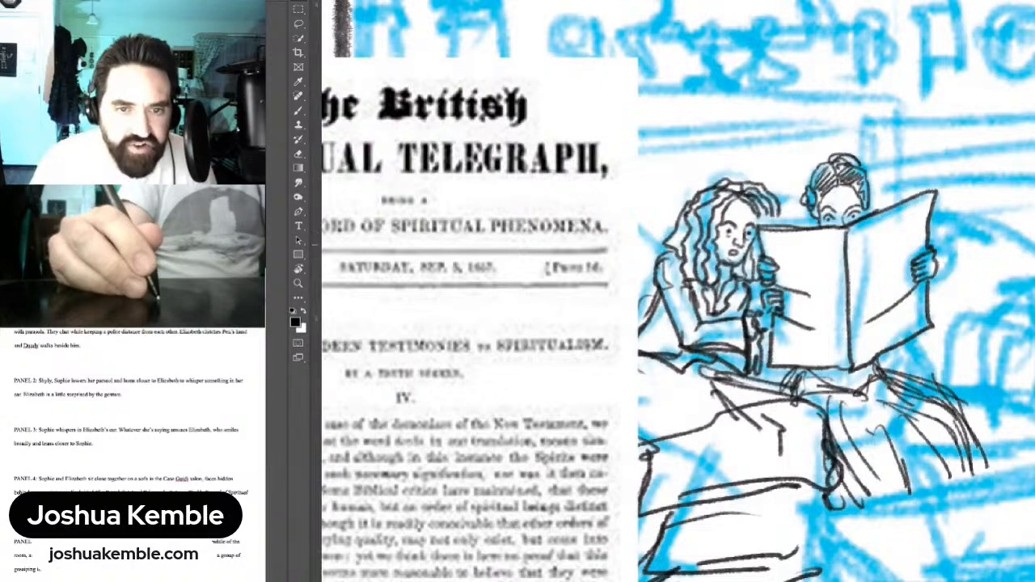
Step: Darken the first woman's long curls with hatching strokes around her face, crown and jaw
key("b")
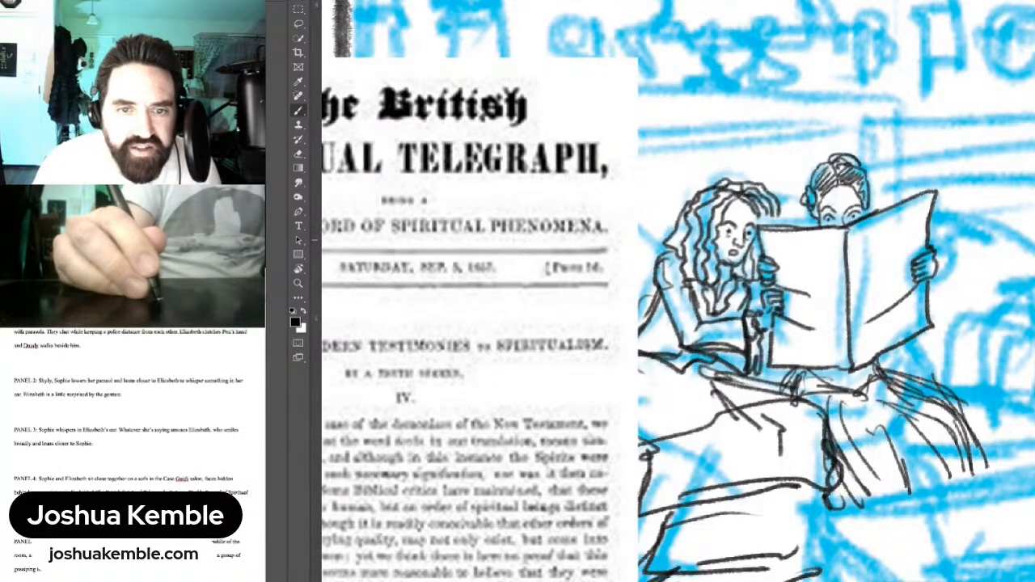
mouse_move(711, 197)
left_mouse_down()
mouse_move(678, 219)
mouse_move(676, 257)
mouse_move(691, 287)
left_mouse_up()
left_click_drag(758, 247, 745, 258)
left_click_drag(757, 251, 737, 272)
left_click_drag(757, 261, 747, 276)
left_click_drag(761, 240, 751, 254)
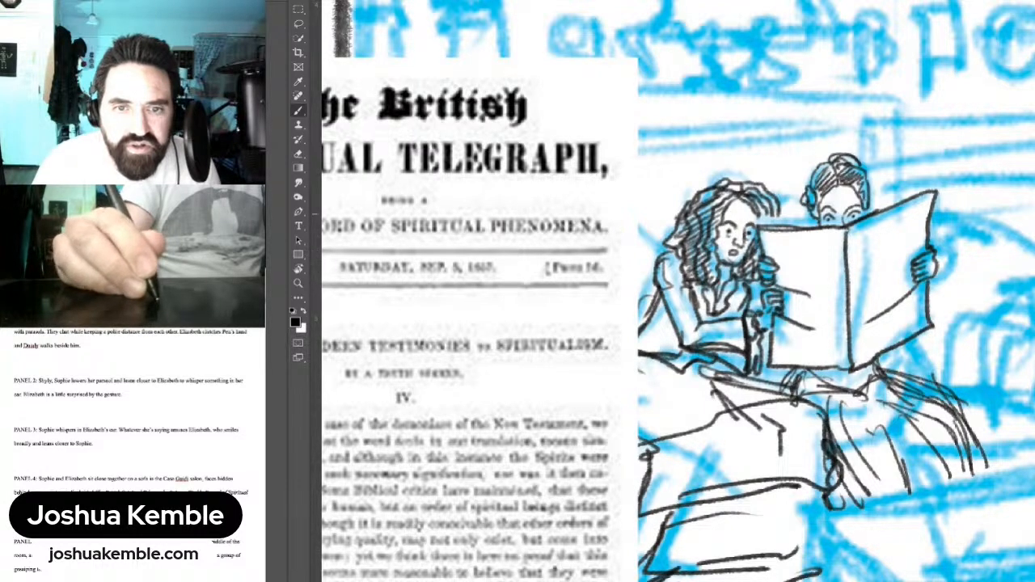
left_click_drag(775, 205, 752, 211)
mouse_move(769, 195)
left_mouse_down()
mouse_move(745, 207)
mouse_move(709, 194)
left_mouse_up()
left_click_drag(704, 267, 777, 269)
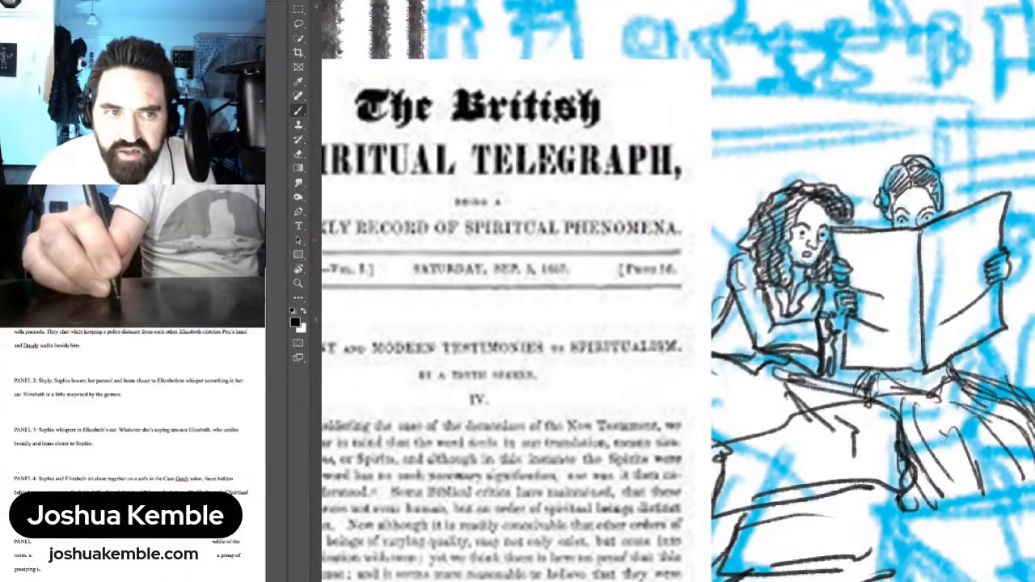
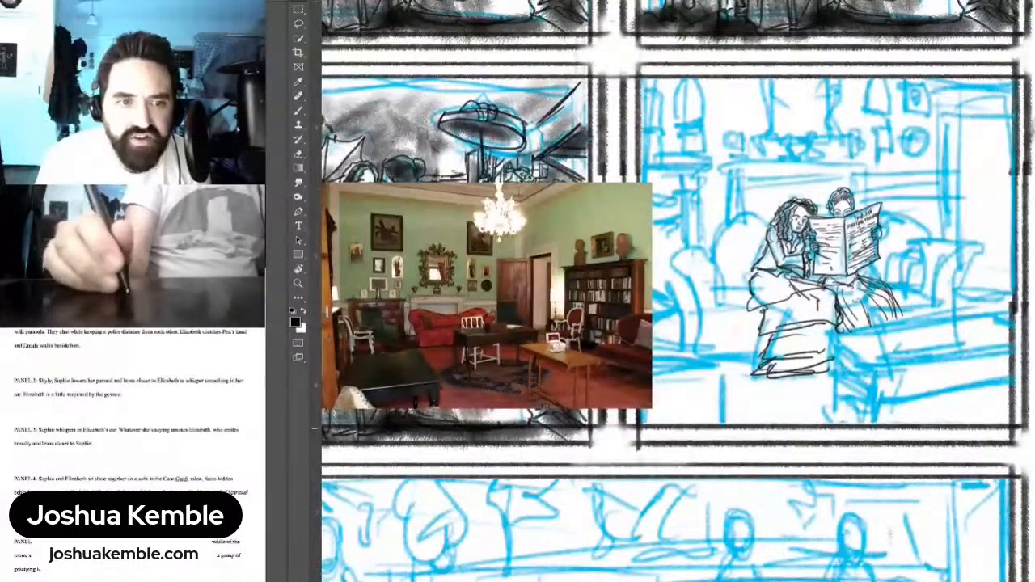
Step: Draw a small box on top of the foreground table in the fourth panel
left_click_drag(679, 323, 694, 244)
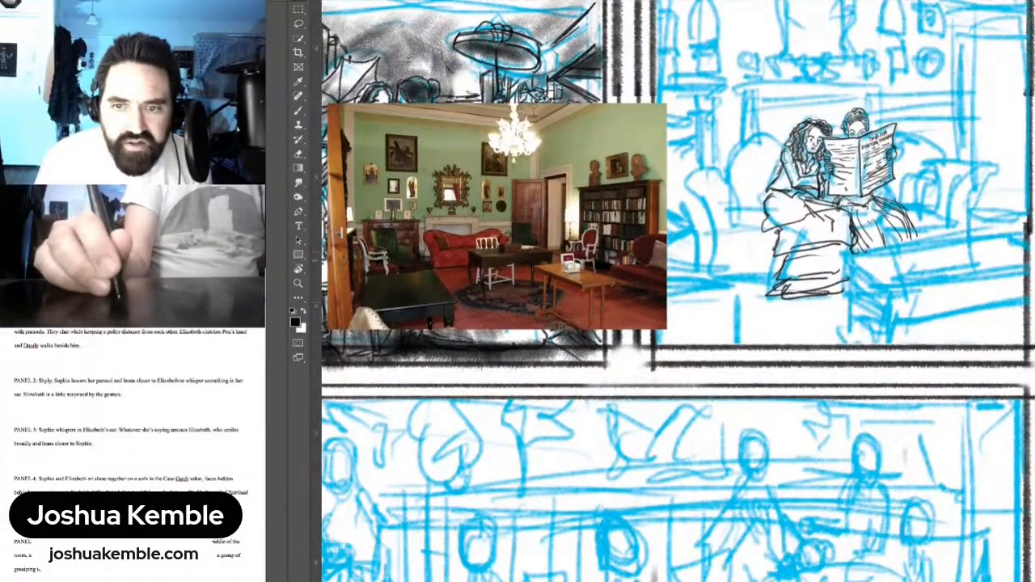
key("b")
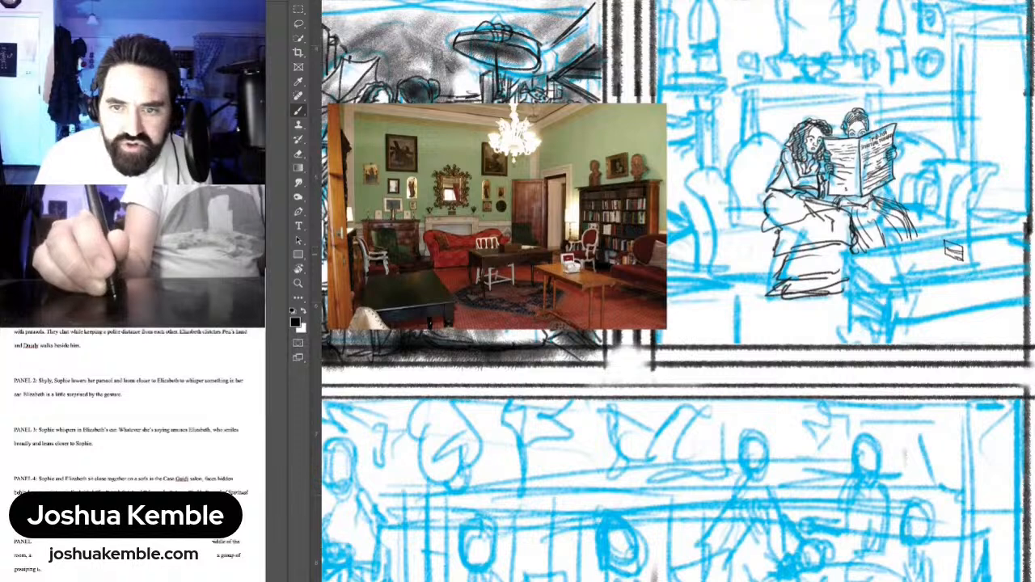
mouse_move(969, 252)
left_mouse_down()
mouse_move(1004, 248)
mouse_move(1006, 237)
mouse_move(972, 236)
mouse_move(1004, 262)
mouse_move(968, 263)
mouse_move(1003, 254)
left_mouse_up()
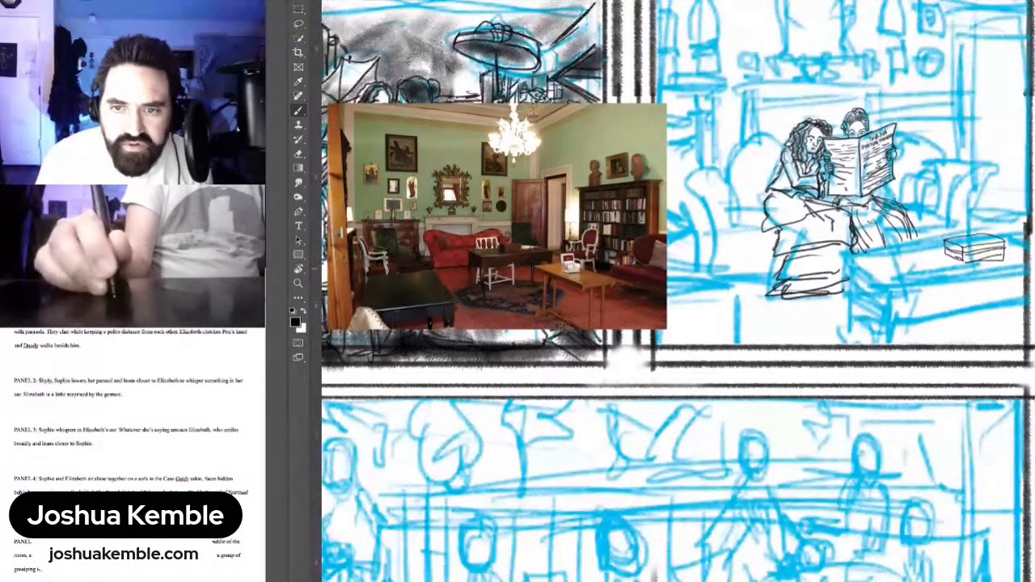
Step: Outline the foreground table's top in perspective around the box, with its front edge thickness
left_click_drag(885, 280, 1025, 255)
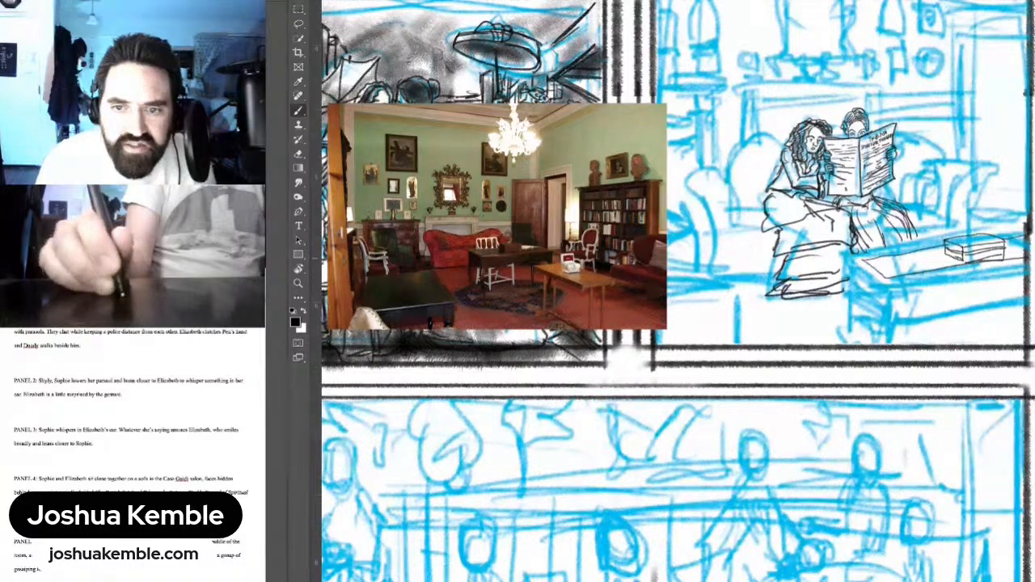
left_click_drag(859, 257, 995, 225)
key("ctrl+z")
left_click_drag(849, 258, 1029, 226)
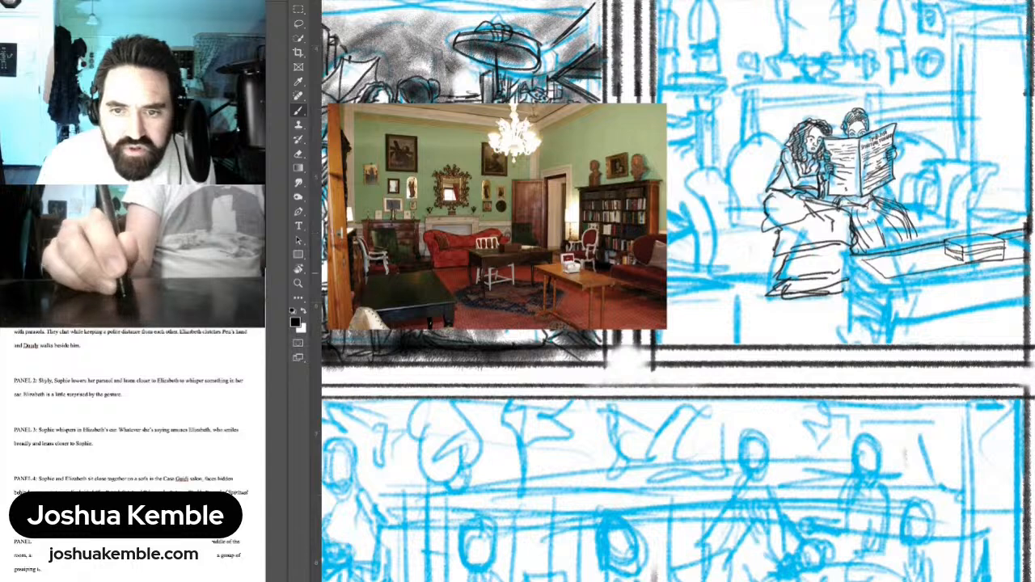
mouse_move(849, 260)
left_mouse_down()
mouse_move(887, 284)
mouse_move(1032, 260)
left_mouse_up()
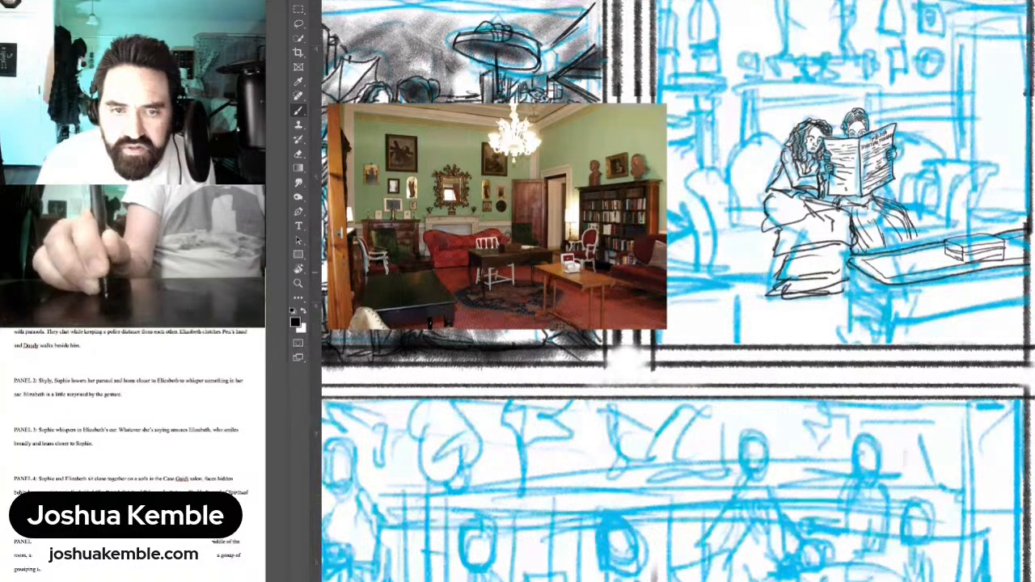
Step: Draw the table's side panels below the top, with a corner edge and a scalloped ornamental trim along the front
left_click_drag(871, 291, 1030, 268)
mouse_move(891, 293)
left_mouse_down()
mouse_move(891, 320)
mouse_move(990, 293)
mouse_move(1021, 298)
mouse_move(895, 312)
left_mouse_up()
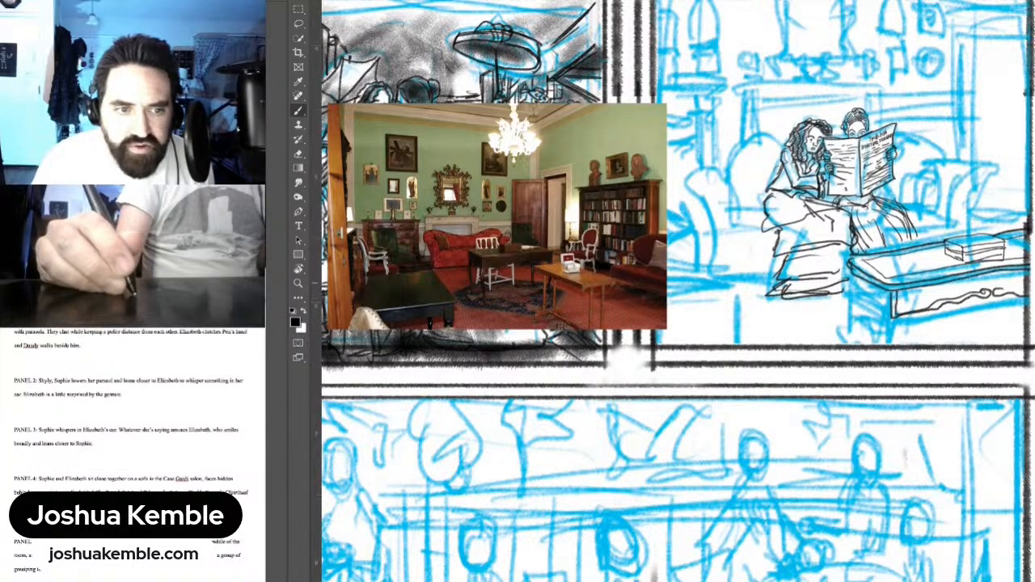
left_click_drag(1003, 289, 1021, 288)
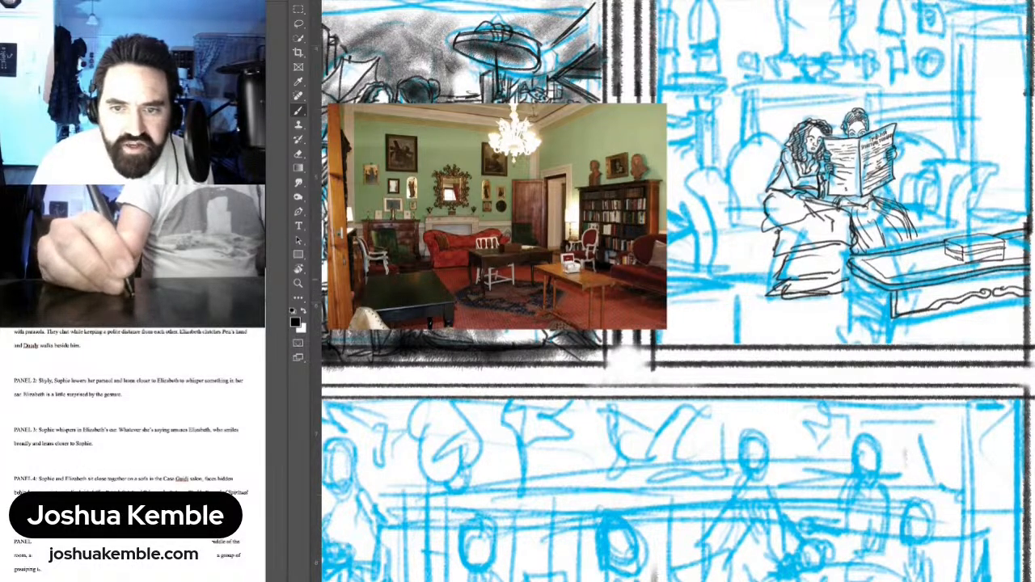
mouse_move(853, 272)
left_mouse_down()
mouse_move(855, 301)
mouse_move(887, 315)
left_mouse_up()
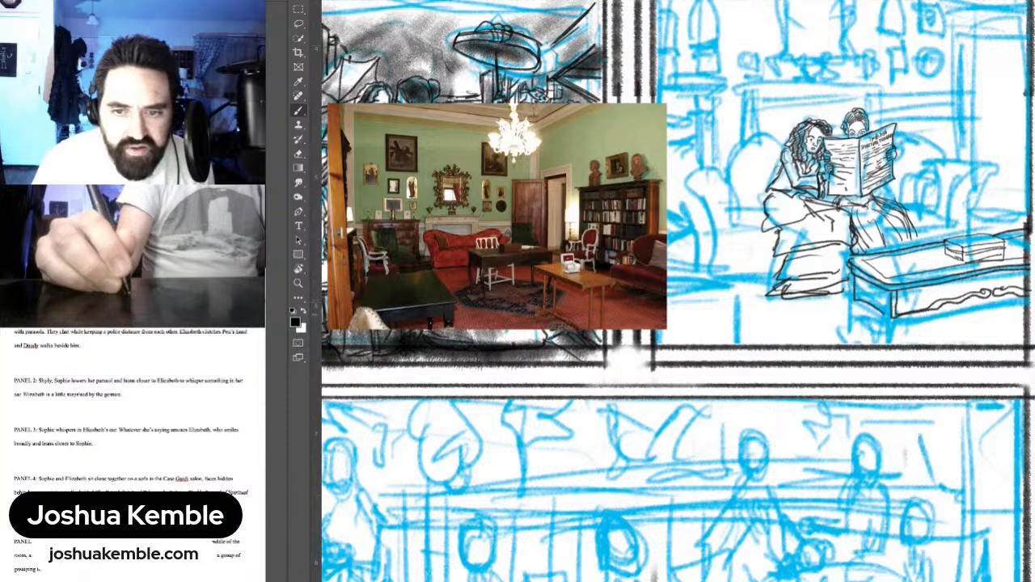
Step: Draw the foreground table's legs and the lower lines beneath its scalloped front in the fourth panel
mouse_move(861, 278)
left_mouse_down()
mouse_move(895, 317)
mouse_move(897, 347)
left_mouse_up()
mouse_move(855, 298)
left_mouse_down()
mouse_move(858, 348)
mouse_move(963, 326)
mouse_move(993, 333)
left_mouse_up()
mouse_move(990, 330)
left_mouse_down()
mouse_move(1011, 337)
mouse_move(984, 334)
left_mouse_up()
left_click_drag(971, 327, 1017, 341)
mouse_move(880, 348)
left_mouse_down()
mouse_move(917, 333)
mouse_move(1019, 339)
left_mouse_up()
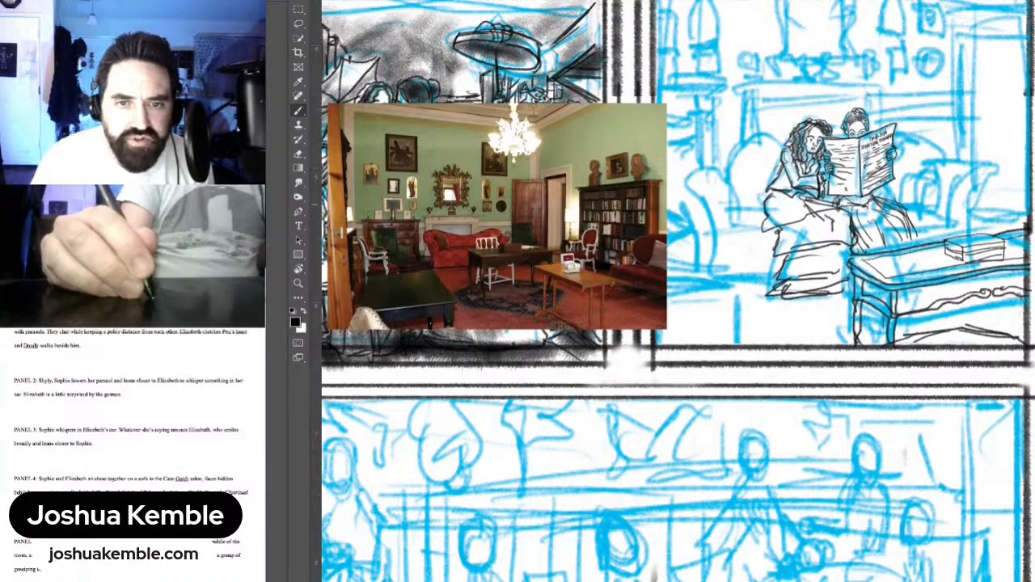
Step: Draw a loose cushion on the sofa on each side of the two women
mouse_move(733, 176)
left_mouse_down()
mouse_move(722, 207)
mouse_move(759, 208)
mouse_move(745, 175)
mouse_move(725, 180)
mouse_move(746, 176)
left_mouse_up()
mouse_move(910, 184)
left_mouse_down()
mouse_move(900, 199)
mouse_move(939, 180)
left_mouse_up()
mouse_move(939, 180)
left_mouse_down()
mouse_move(931, 207)
mouse_move(900, 209)
left_mouse_up()
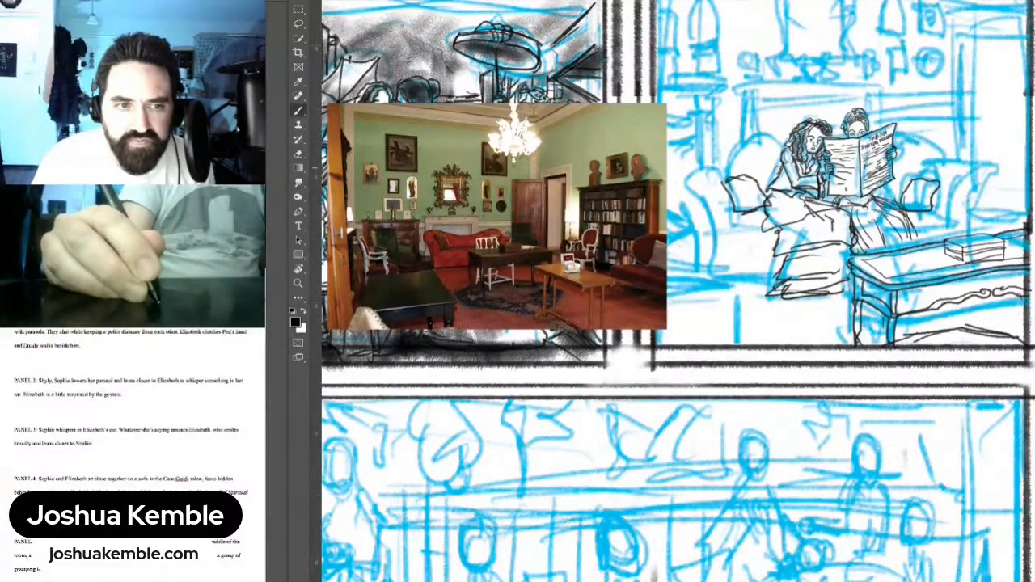
Step: Outline the sofa's curved back on both sides of the women and its two rolled arms
mouse_move(694, 182)
left_mouse_down()
mouse_move(689, 172)
mouse_move(713, 148)
mouse_move(751, 140)
mouse_move(781, 150)
mouse_move(762, 146)
left_mouse_up()
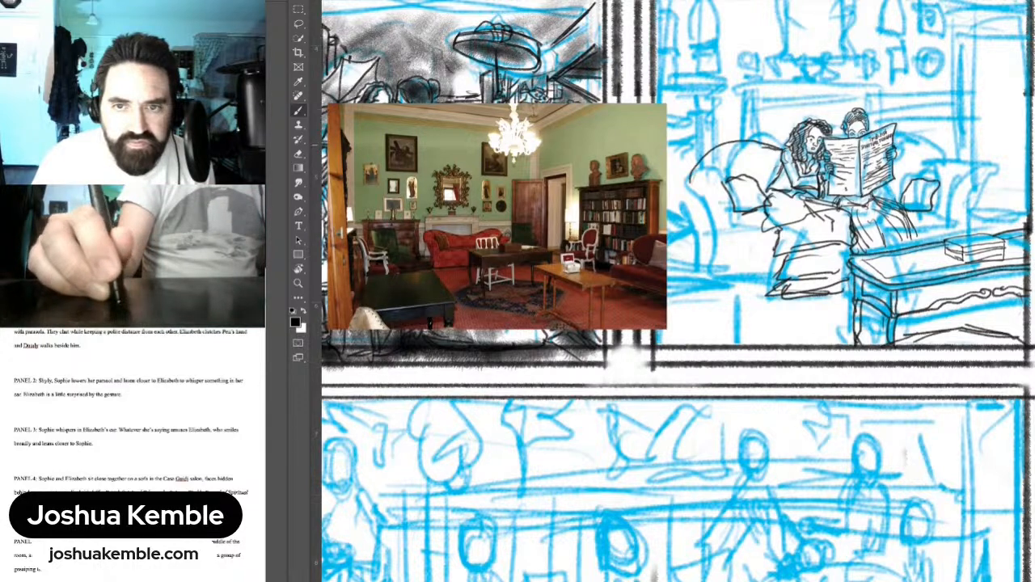
mouse_move(896, 149)
left_mouse_down()
mouse_move(938, 141)
mouse_move(963, 152)
mouse_move(964, 167)
left_mouse_up()
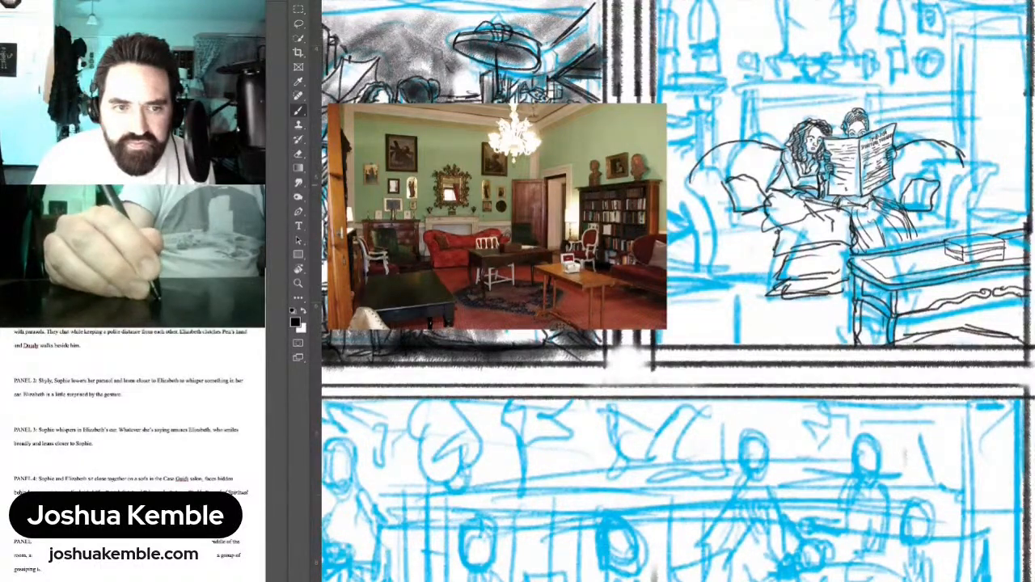
mouse_move(720, 178)
left_mouse_down()
mouse_move(689, 177)
mouse_move(687, 199)
mouse_move(712, 235)
mouse_move(730, 234)
mouse_move(735, 212)
left_mouse_up()
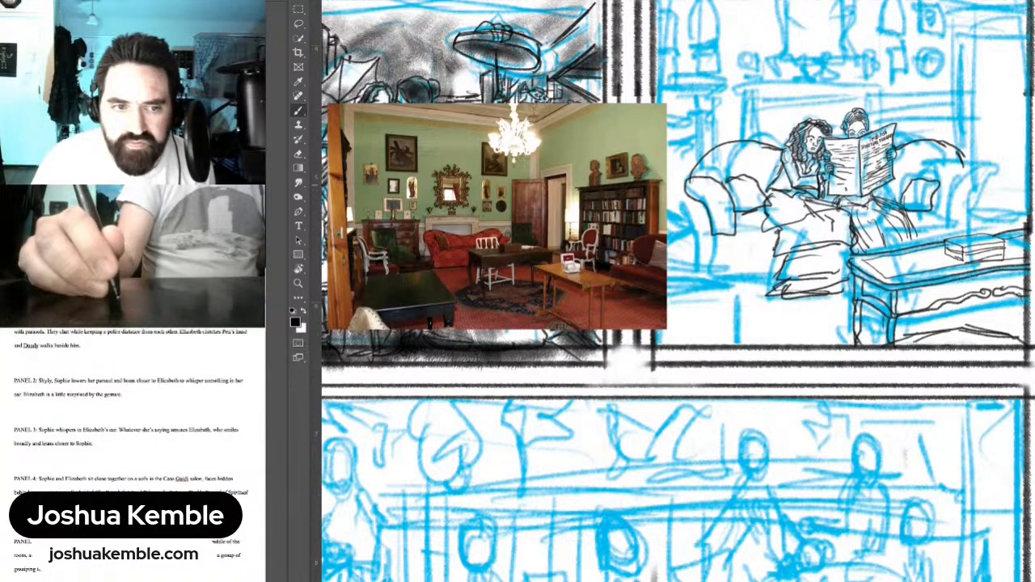
mouse_move(941, 192)
left_mouse_down()
mouse_move(951, 179)
mouse_move(951, 224)
mouse_move(962, 190)
mouse_move(984, 180)
mouse_move(996, 192)
mouse_move(975, 208)
mouse_move(971, 233)
mouse_move(986, 172)
mouse_move(968, 167)
left_mouse_up()
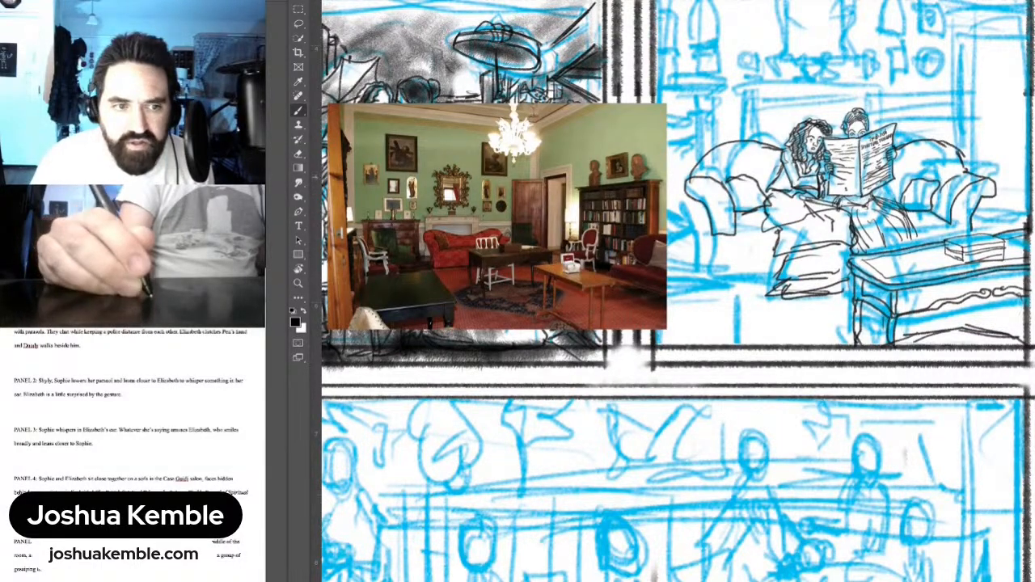
Step: Draw the sofa's seat edges beside the women's skirts and its front base below the cushions
left_click_drag(917, 226, 927, 233)
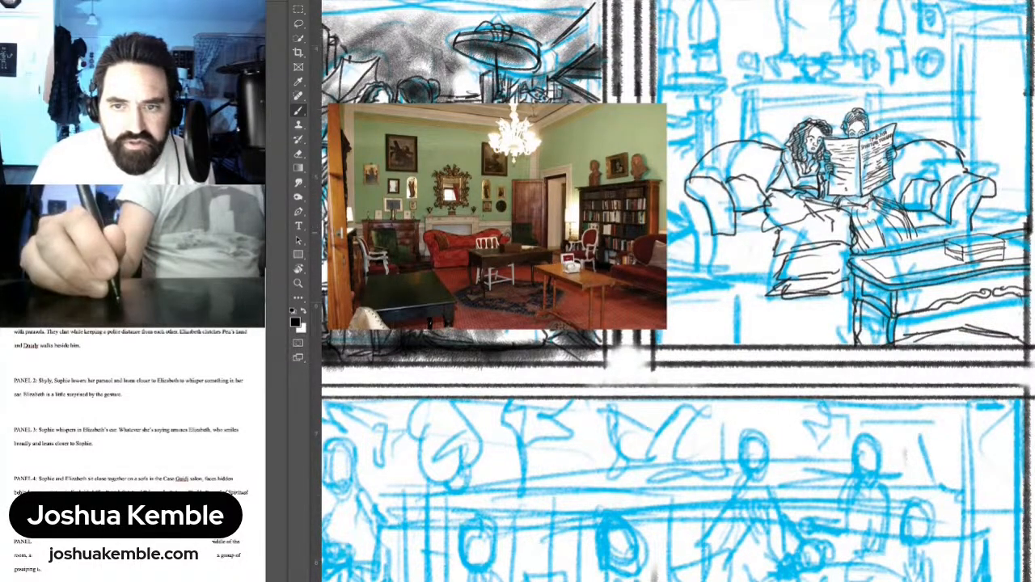
left_click_drag(738, 228, 767, 223)
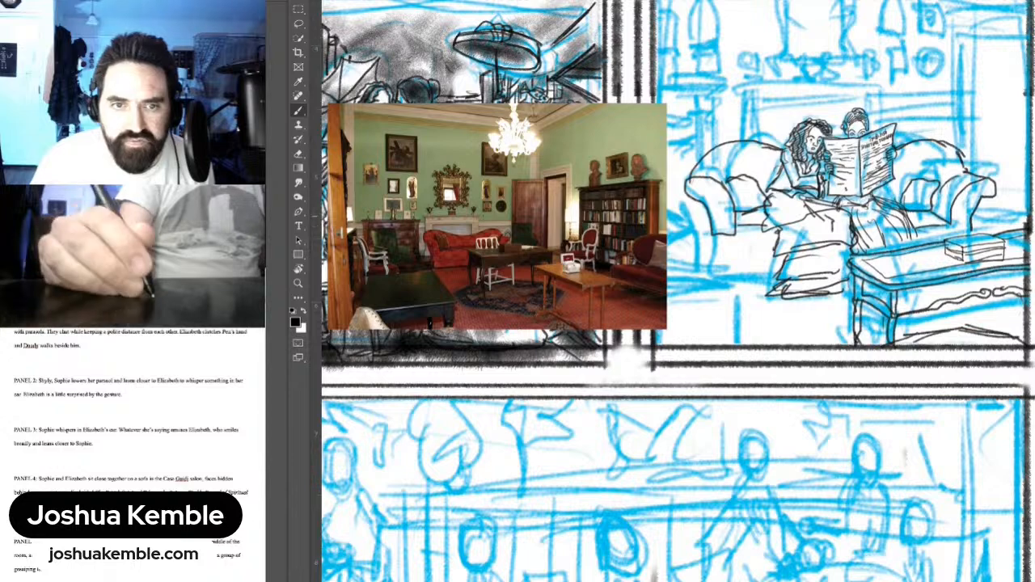
left_click_drag(951, 235, 953, 227)
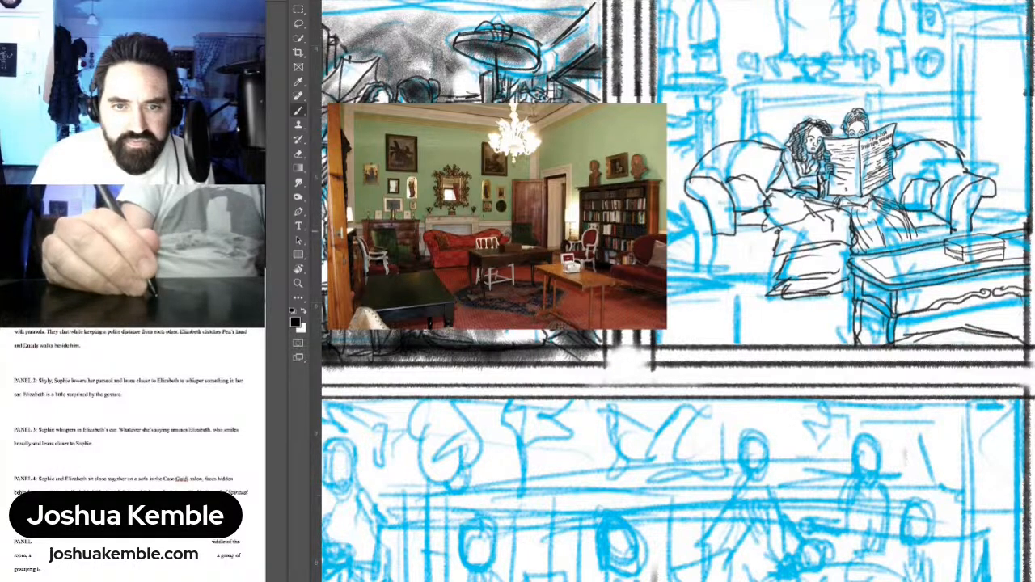
mouse_move(718, 234)
left_mouse_down()
mouse_move(717, 271)
mouse_move(778, 269)
left_mouse_up()
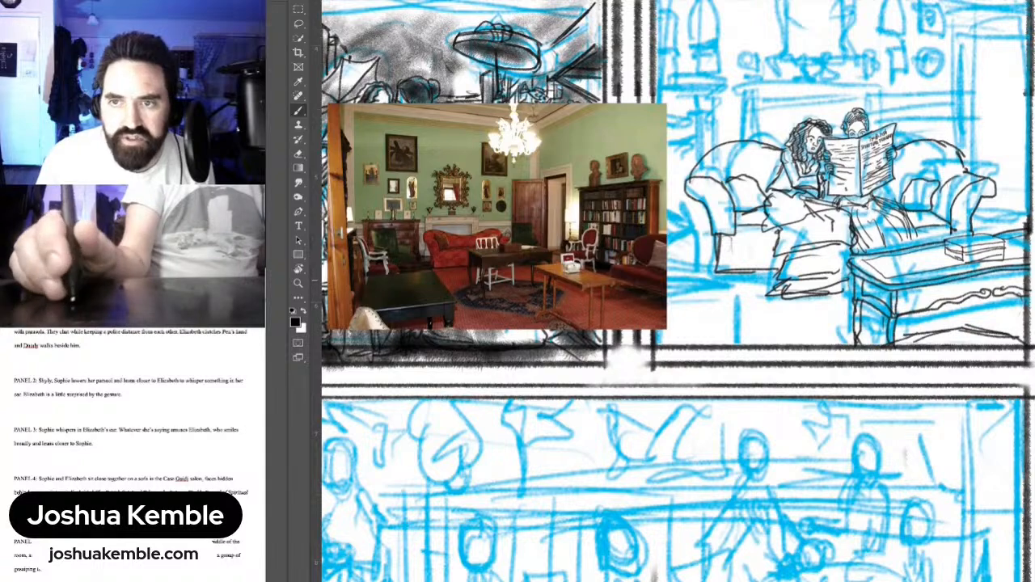
Step: Move the room reference photo farther away from the fourth panel, and return to the Brush tool
left_click_drag(647, 291, 793, 284)
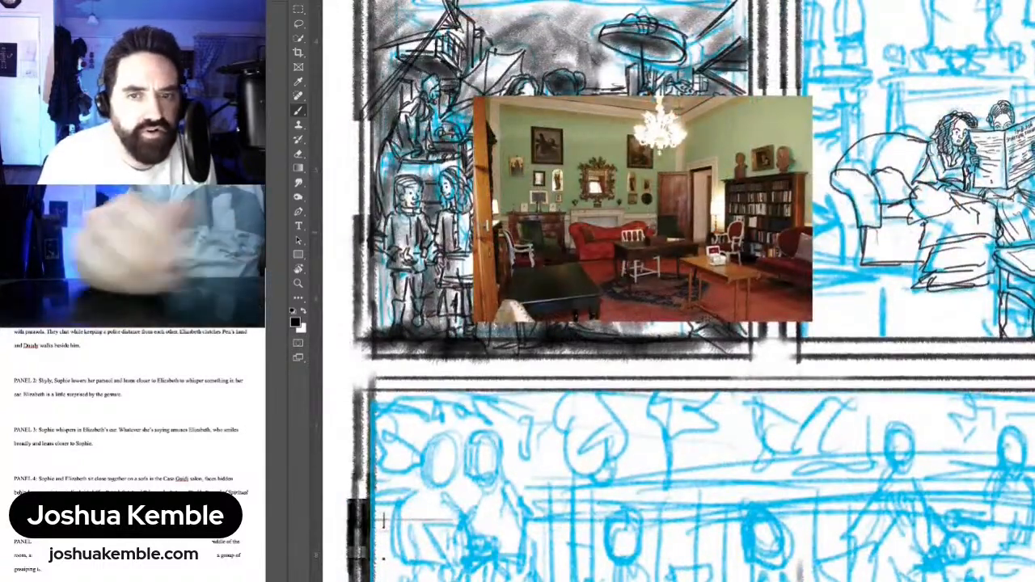
key("v")
mouse_move(643, 210)
left_mouse_down()
mouse_move(574, 208)
mouse_move(584, 208)
left_mouse_up()
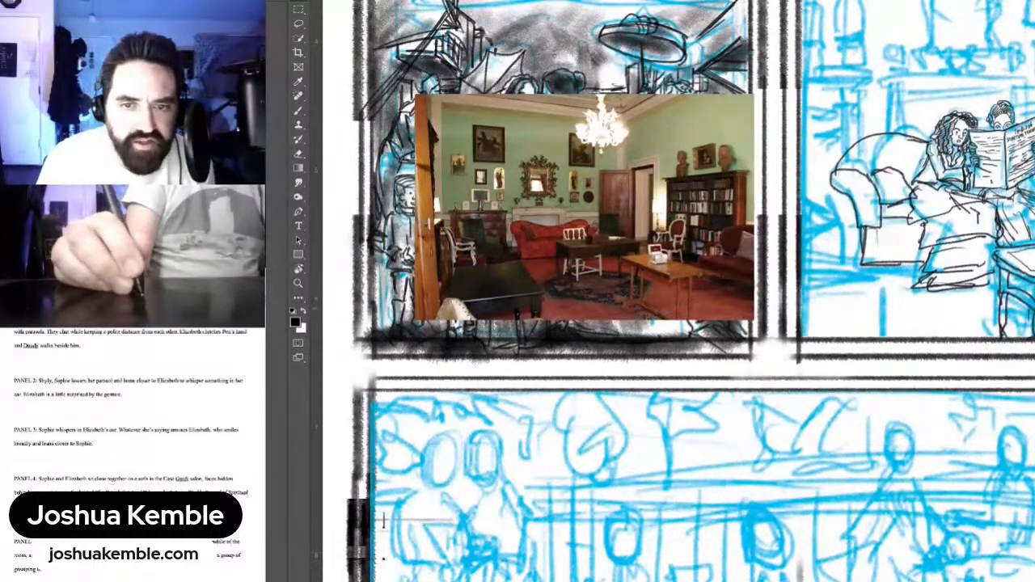
key("b")
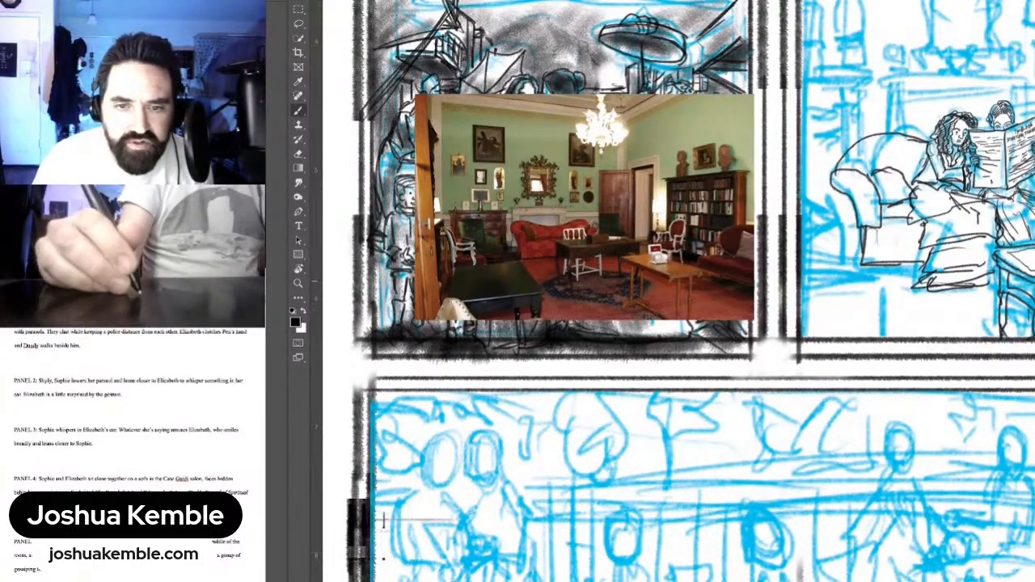
Step: Outline the boxy furniture in the fourth panel's lower-left corner, with a small piece of furniture behind it
mouse_move(803, 283)
left_mouse_down()
mouse_move(878, 289)
mouse_move(895, 326)
left_mouse_up()
key("ctrl+z")
mouse_move(801, 283)
left_mouse_down()
mouse_move(864, 288)
mouse_move(871, 336)
left_mouse_up()
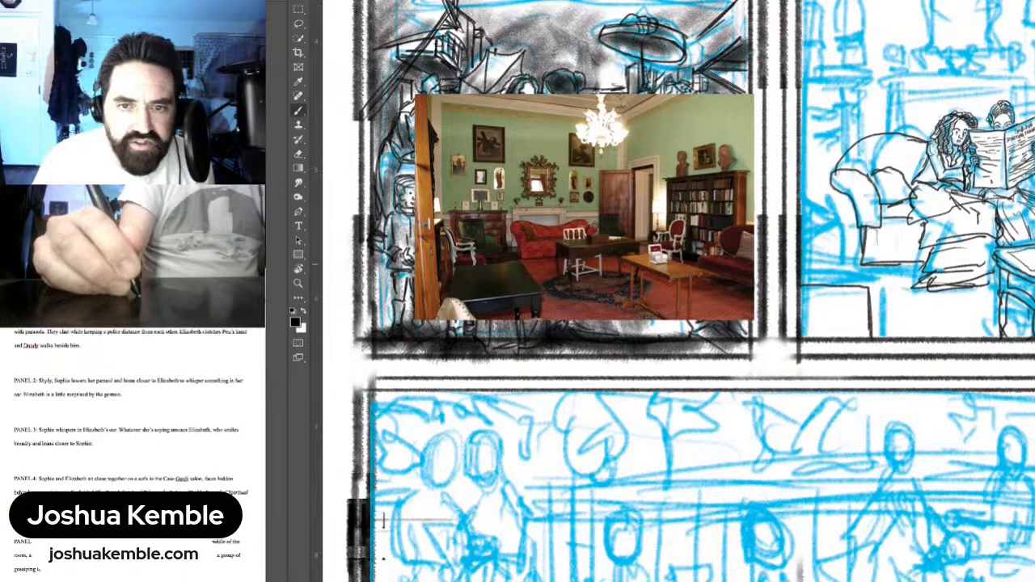
mouse_move(826, 285)
left_mouse_down()
mouse_move(828, 247)
mouse_move(803, 242)
mouse_move(833, 285)
mouse_move(830, 271)
mouse_move(845, 266)
left_mouse_up()
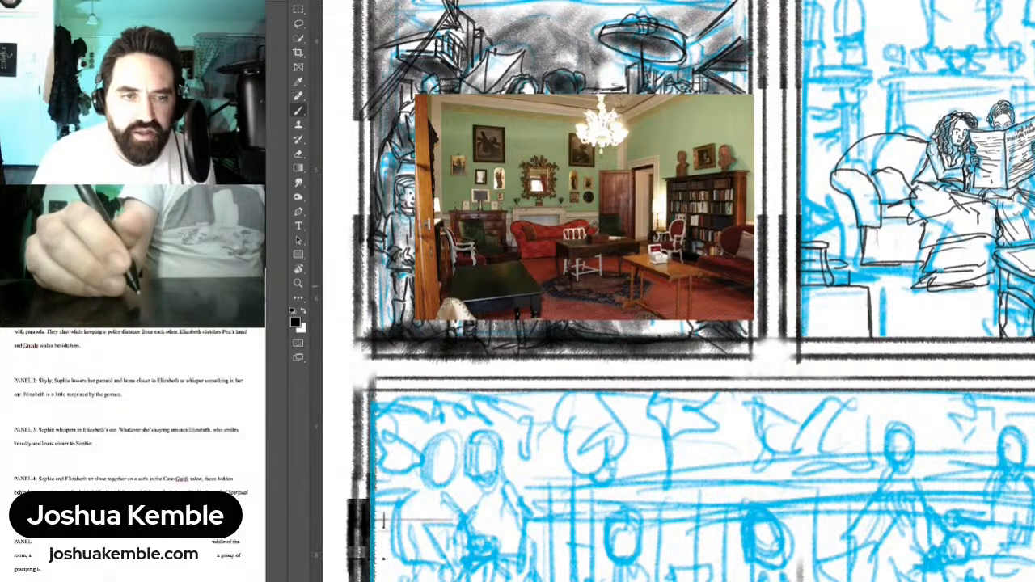
left_click_drag(833, 275, 830, 337)
Step: Draw the tall door frame behind the sofa's right arm, with a double outline and lines at its base
left_click_drag(809, 144, 625, 238)
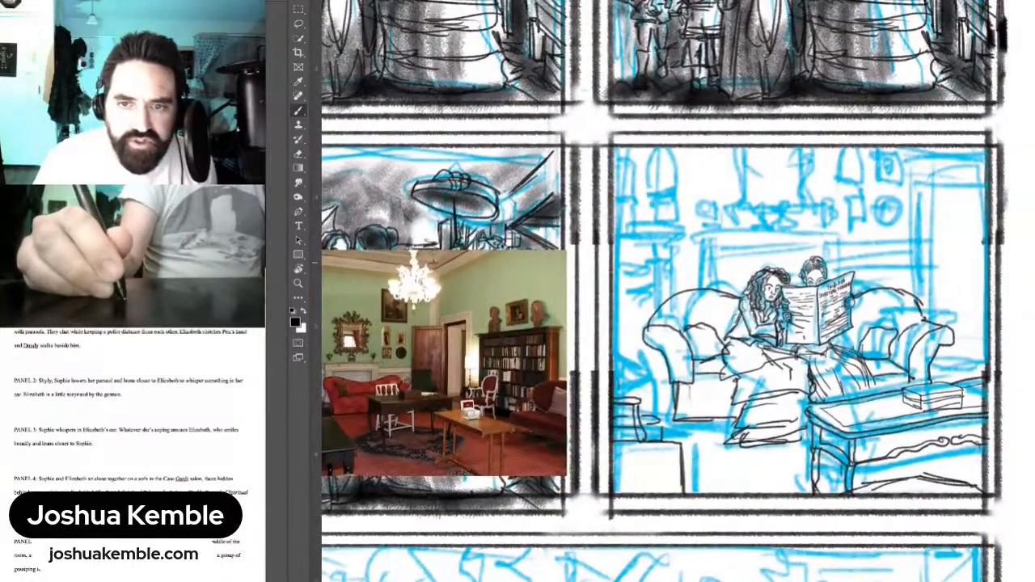
left_click_drag(917, 302, 910, 182)
key("ctrl+z")
mouse_move(914, 296)
left_mouse_down()
mouse_move(916, 181)
mouse_move(983, 184)
mouse_move(932, 316)
left_mouse_up()
mouse_move(927, 196)
left_mouse_down()
mouse_move(929, 314)
mouse_move(951, 195)
mouse_move(990, 197)
left_mouse_up()
mouse_move(937, 361)
left_mouse_down()
mouse_move(1002, 364)
mouse_move(957, 372)
mouse_move(987, 373)
left_mouse_up()
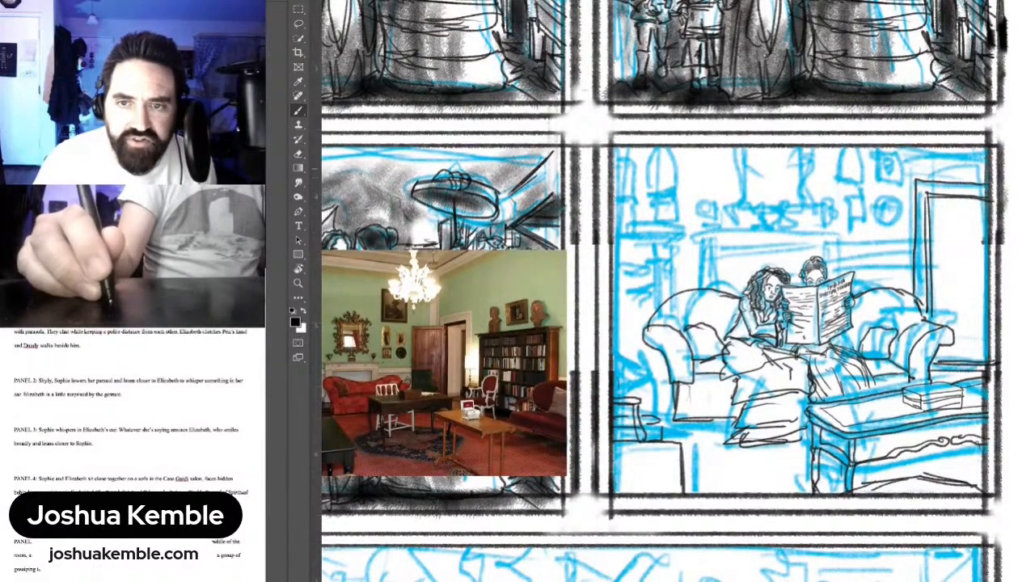
mouse_move(973, 141)
left_mouse_down()
mouse_move(974, 186)
mouse_move(982, 183)
left_mouse_up()
Step: Draw the fireplace mantel behind the women, with a scalloped trim under the shelf and side posts
left_click_drag(647, 324, 747, 292)
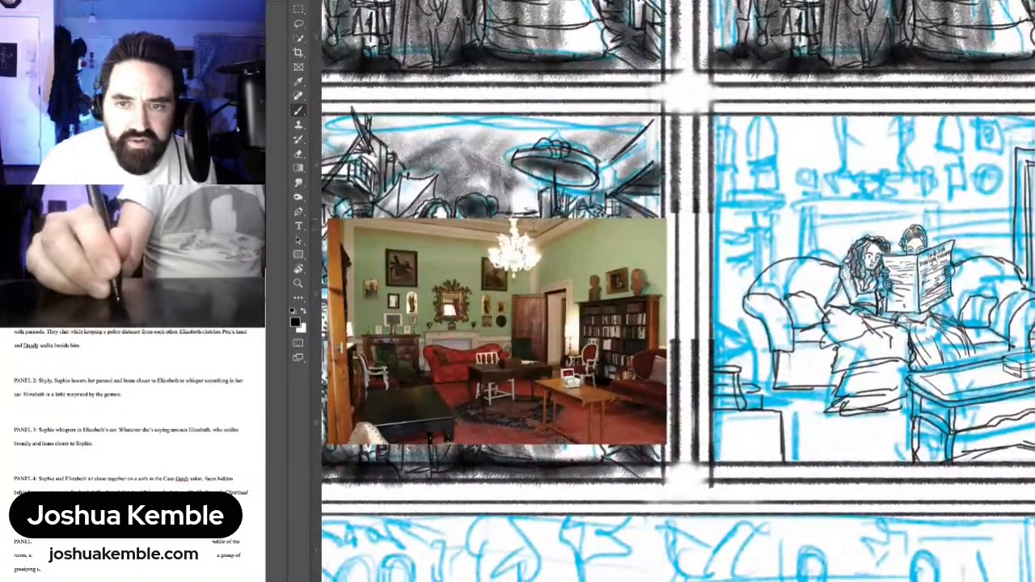
mouse_move(792, 203)
left_mouse_down()
mouse_move(944, 200)
mouse_move(799, 212)
mouse_move(800, 228)
mouse_move(933, 222)
mouse_move(794, 227)
mouse_move(859, 216)
left_mouse_up()
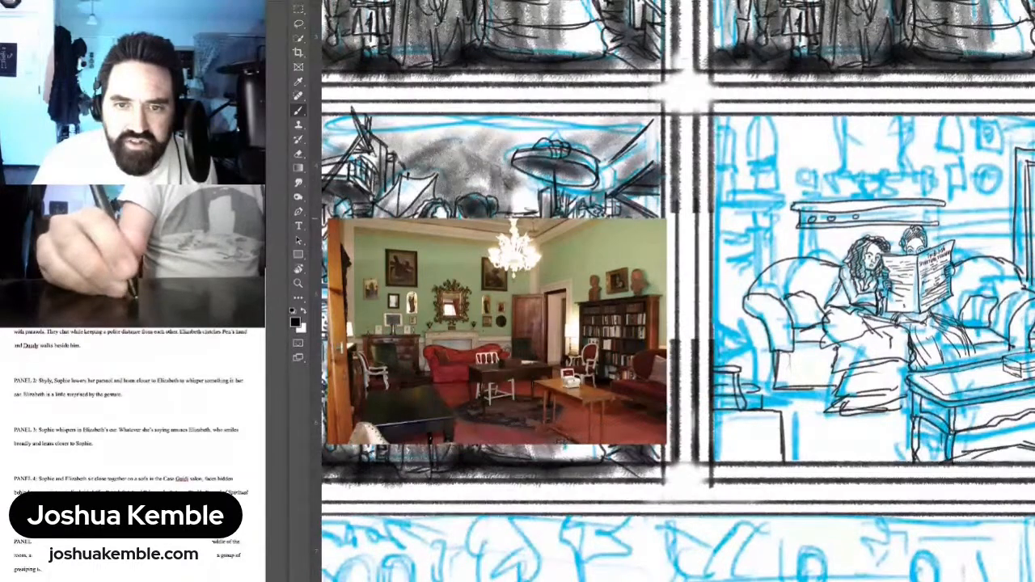
key("ctrl+z")
key("ctrl+z")
left_click_drag(821, 216, 844, 217)
left_click_drag(849, 218, 901, 211)
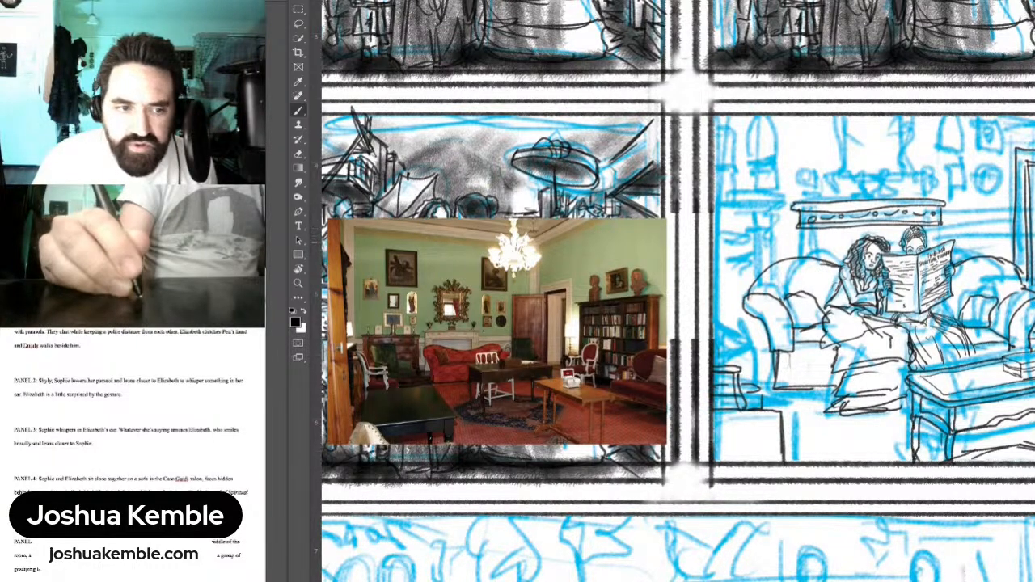
left_click_drag(941, 226, 929, 248)
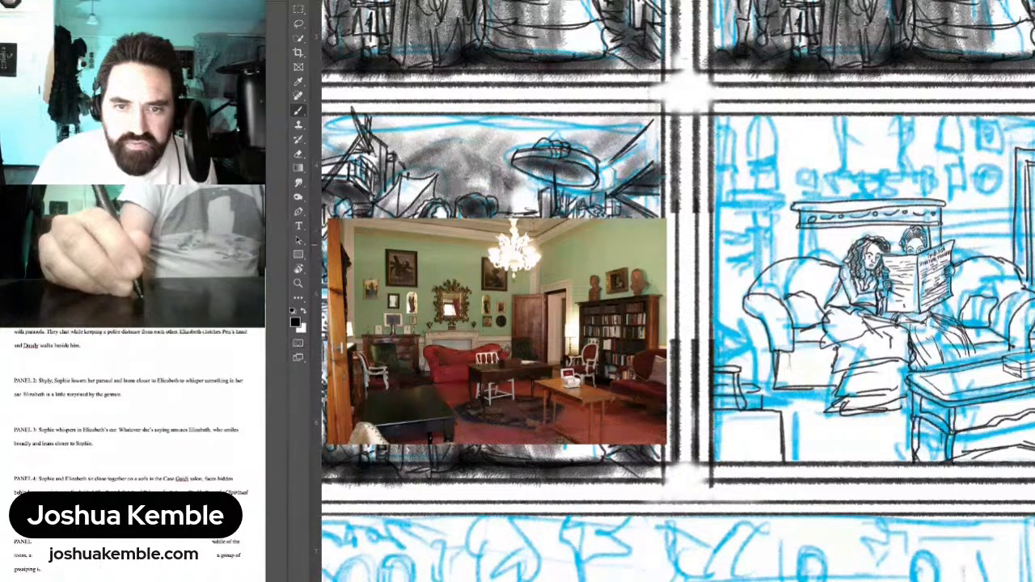
left_click_drag(811, 232, 806, 255)
left_click_drag(935, 225, 935, 243)
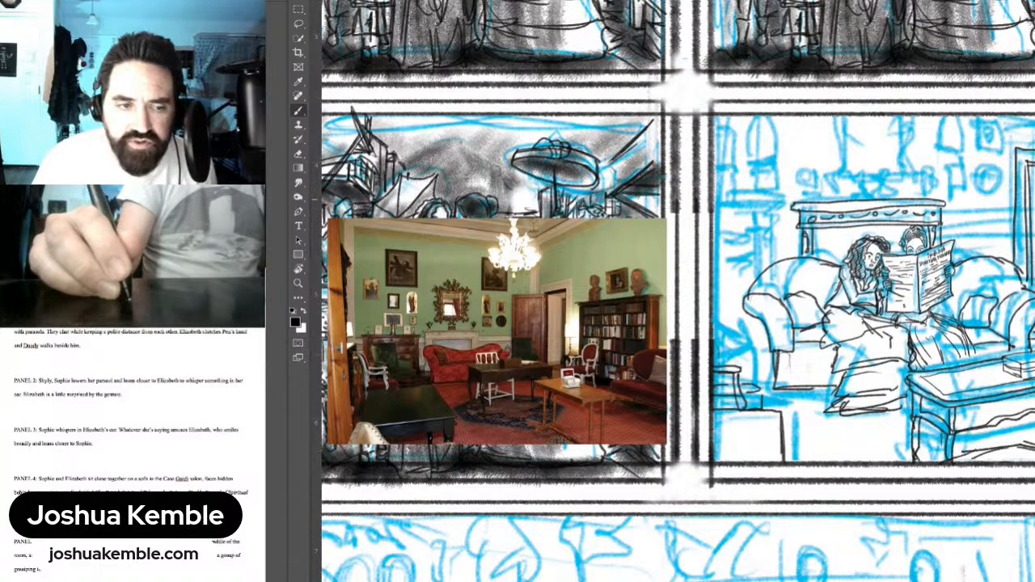
Step: Draw a small box at the mantel's centre and a two-handled vase near each end
left_click_drag(858, 186, 880, 188)
left_click_drag(883, 190, 872, 199)
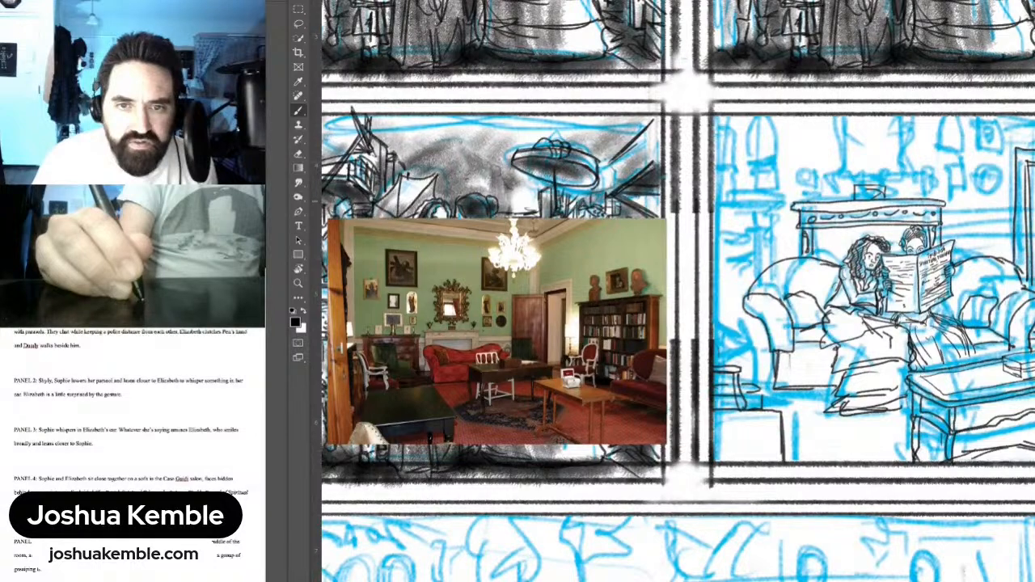
mouse_move(806, 192)
left_mouse_down()
mouse_move(805, 176)
mouse_move(817, 174)
left_mouse_up()
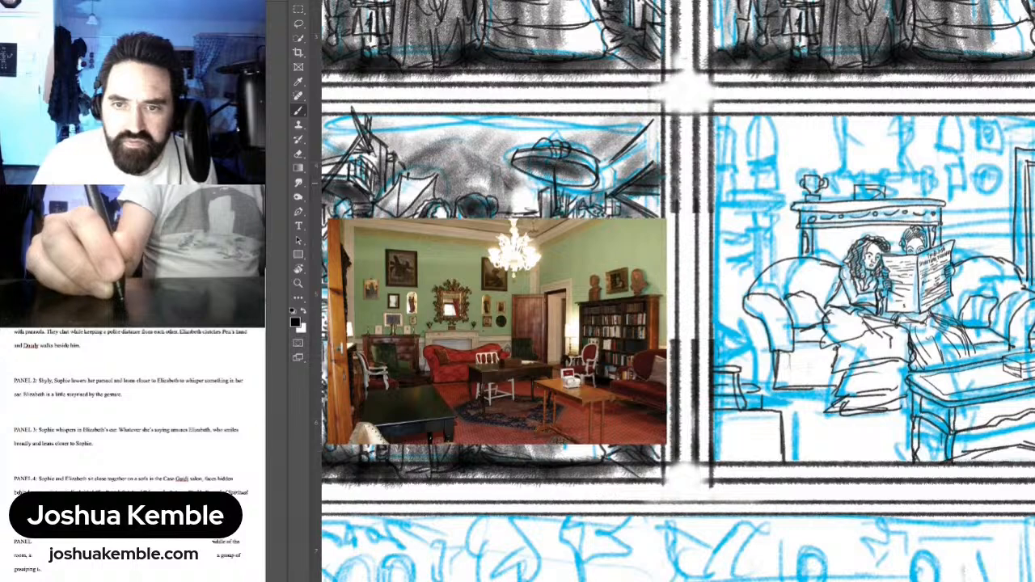
left_click_drag(915, 181, 923, 197)
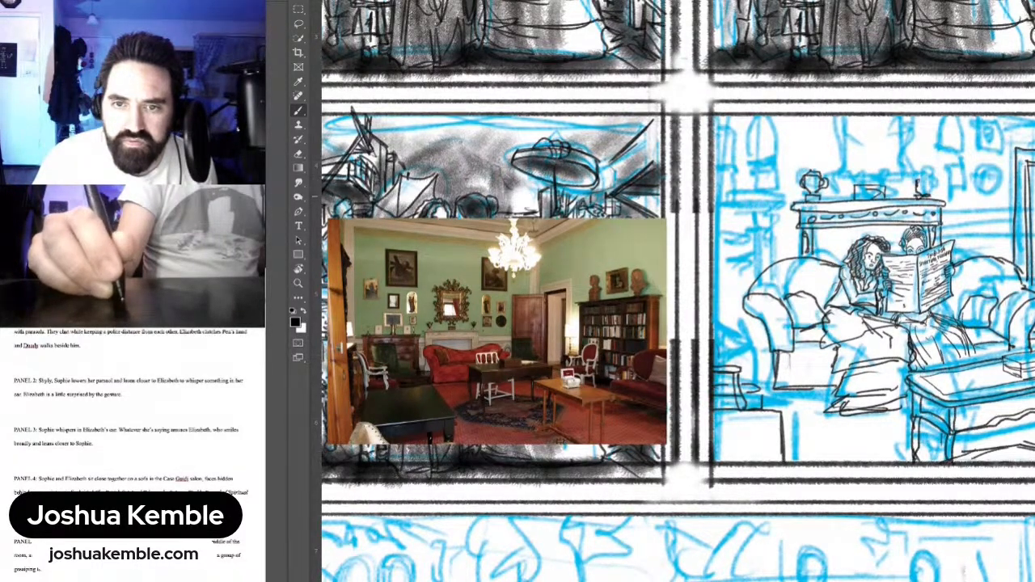
left_click_drag(917, 180, 930, 193)
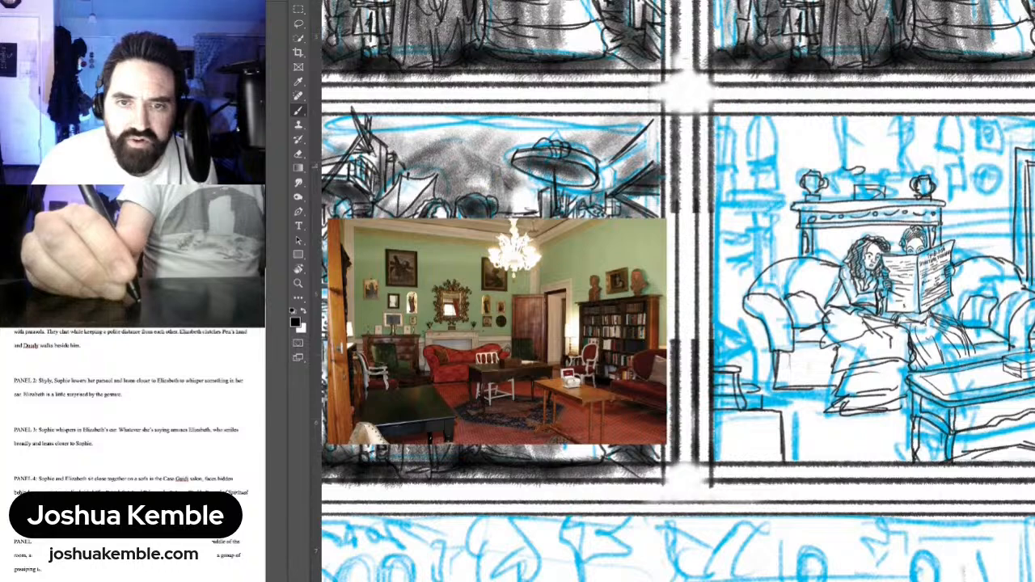
Step: Draw the mirror above the mantel with ornate scrollwork along both sides of its frame
mouse_move(833, 165)
left_mouse_down()
mouse_move(842, 177)
mouse_move(827, 152)
left_mouse_up()
mouse_move(825, 164)
left_mouse_down()
mouse_move(838, 162)
mouse_move(835, 142)
mouse_move(841, 162)
mouse_move(836, 138)
mouse_move(822, 129)
mouse_move(839, 125)
mouse_move(838, 114)
left_mouse_up()
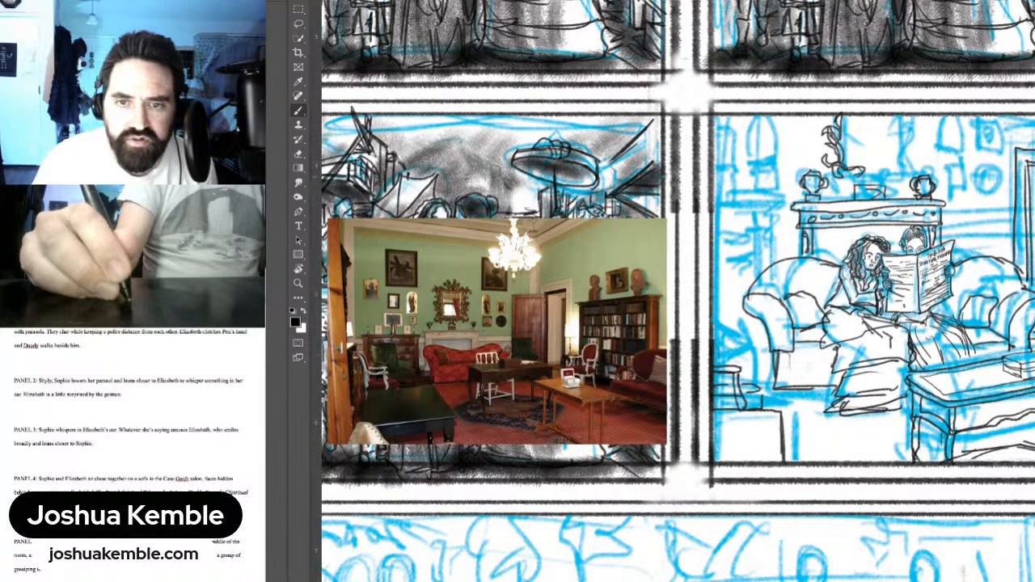
mouse_move(862, 175)
left_mouse_down()
mouse_move(906, 175)
mouse_move(919, 127)
mouse_move(895, 167)
mouse_move(898, 115)
mouse_move(901, 135)
left_mouse_up()
left_click_drag(904, 116, 902, 129)
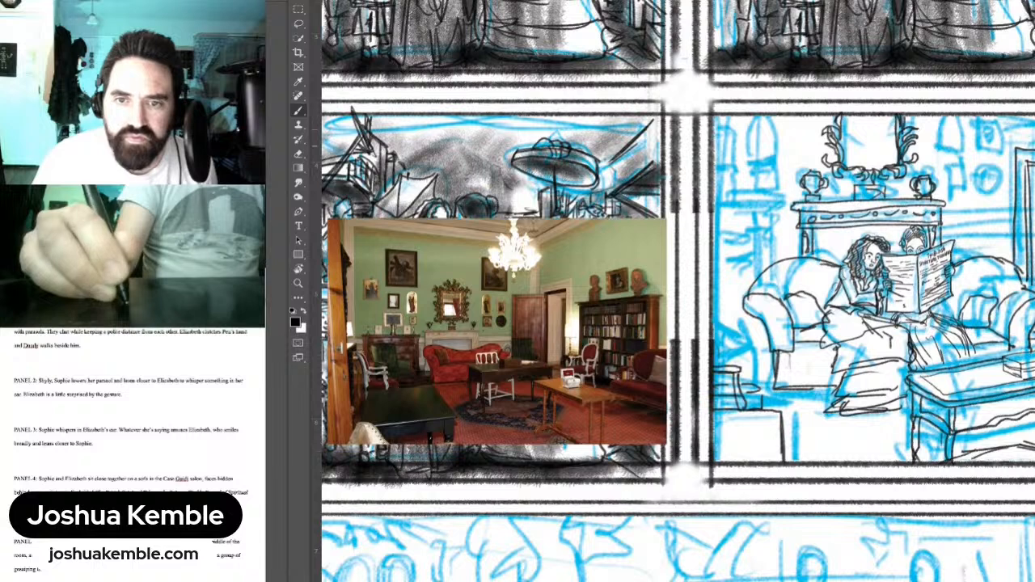
Step: Draw four small framed pictures on the wall between the mirror and the door, one arched and one oval
mouse_move(847, 164)
left_mouse_down()
mouse_move(892, 162)
mouse_move(895, 115)
mouse_move(939, 149)
mouse_move(959, 131)
mouse_move(946, 121)
mouse_move(951, 146)
left_mouse_up()
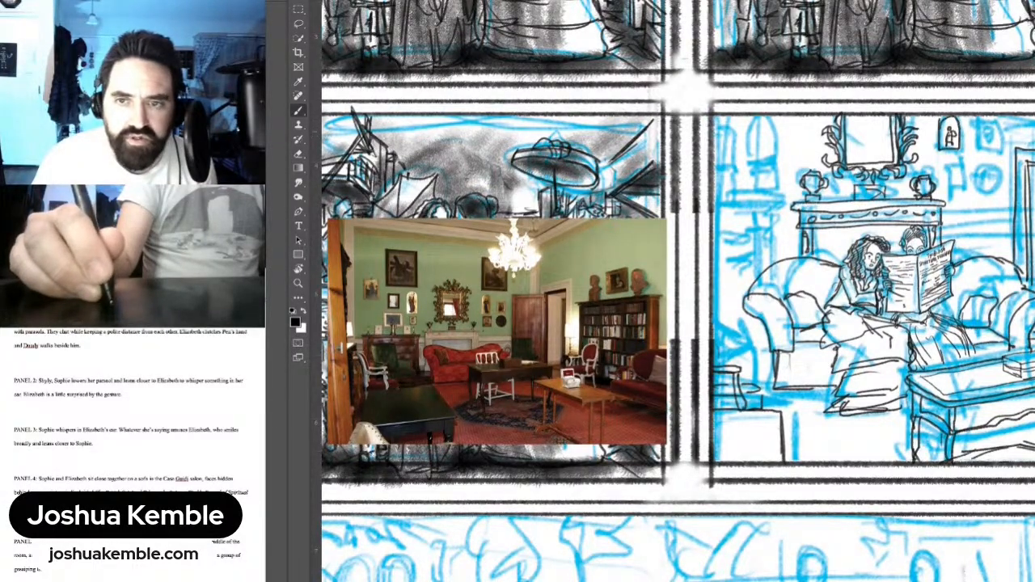
left_click_drag(980, 130, 978, 154)
mouse_move(977, 152)
left_mouse_down()
mouse_move(995, 152)
mouse_move(990, 125)
mouse_move(991, 148)
left_mouse_up()
left_click_drag(991, 130, 986, 145)
left_click_drag(985, 137, 962, 164)
mouse_move(947, 164)
left_mouse_down()
mouse_move(946, 186)
mouse_move(964, 187)
mouse_move(949, 181)
mouse_move(994, 183)
mouse_move(987, 164)
left_mouse_up()
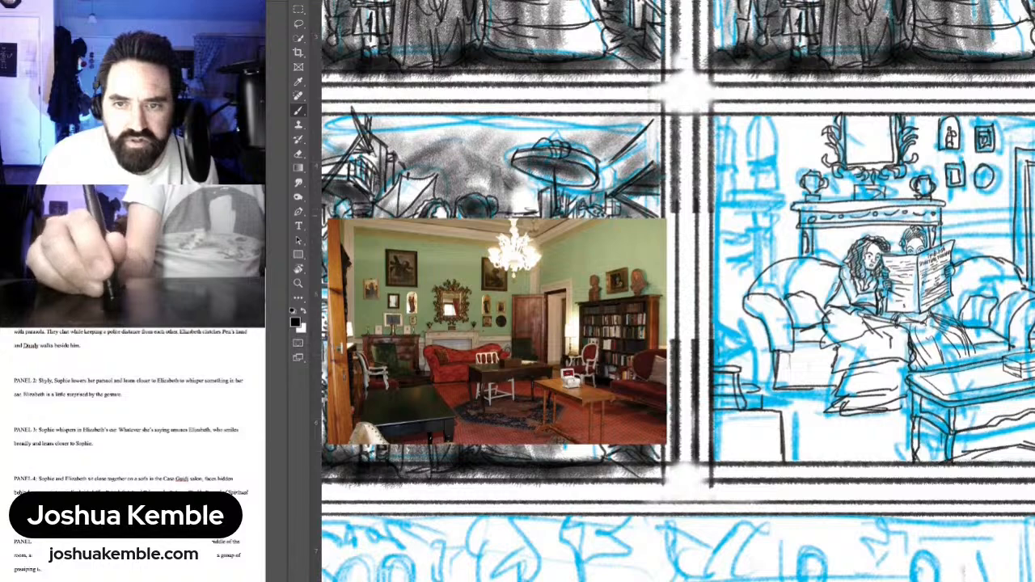
Step: Draw the horizontal wall moulding lines between the mantel and the door frame
left_click_drag(943, 211, 1011, 210)
left_click_drag(938, 216, 1011, 213)
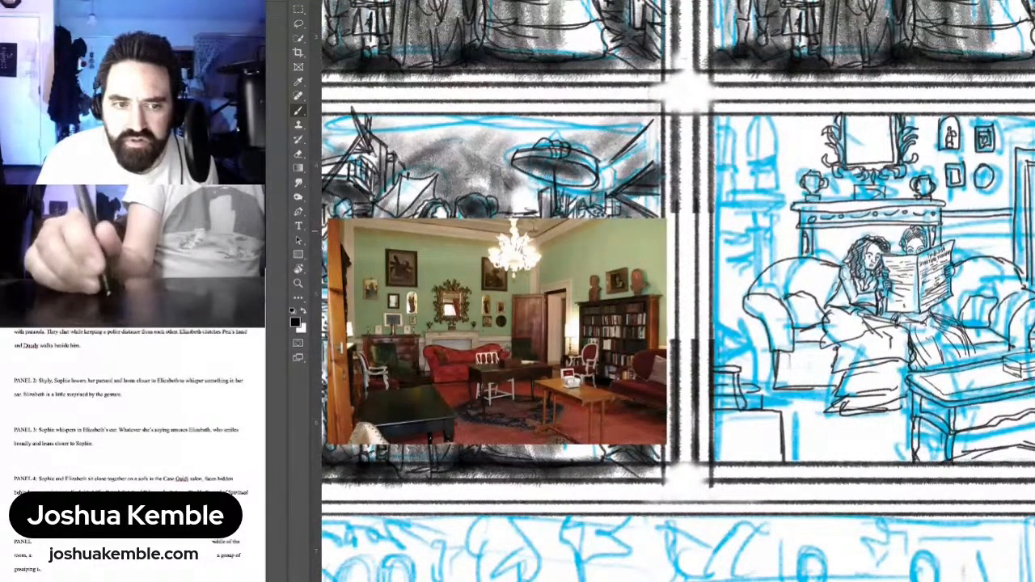
left_click_drag(951, 229, 1011, 226)
mouse_move(941, 235)
left_mouse_down()
mouse_move(1019, 236)
mouse_move(982, 257)
mouse_move(1004, 258)
mouse_move(1012, 243)
mouse_move(950, 257)
left_mouse_up()
Step: Draw the chest of drawers against the wall left of the fireplace, with a small ornament on its top
left_click_drag(680, 291, 734, 305)
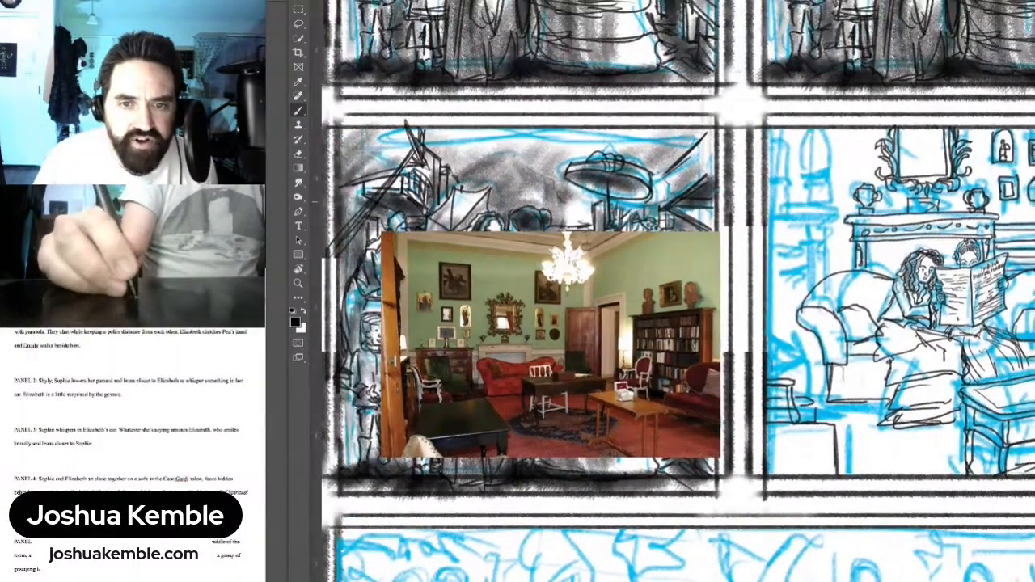
left_click_drag(679, 233, 687, 246)
mouse_move(781, 224)
left_mouse_down()
mouse_move(841, 223)
mouse_move(774, 231)
left_mouse_up()
mouse_move(842, 230)
left_mouse_down()
mouse_move(820, 248)
mouse_move(825, 291)
left_mouse_up()
left_click_drag(833, 251, 832, 281)
mouse_move(779, 250)
left_mouse_down()
mouse_move(827, 245)
mouse_move(804, 239)
mouse_move(824, 258)
mouse_move(808, 269)
mouse_move(811, 261)
mouse_move(825, 285)
mouse_move(803, 288)
mouse_move(826, 289)
mouse_move(811, 278)
mouse_move(816, 295)
left_mouse_up()
left_click_drag(790, 311, 811, 311)
mouse_move(803, 315)
left_mouse_down()
mouse_move(815, 311)
mouse_move(806, 322)
mouse_move(813, 348)
left_mouse_up()
left_click_drag(772, 350, 822, 346)
left_click_drag(780, 349, 828, 340)
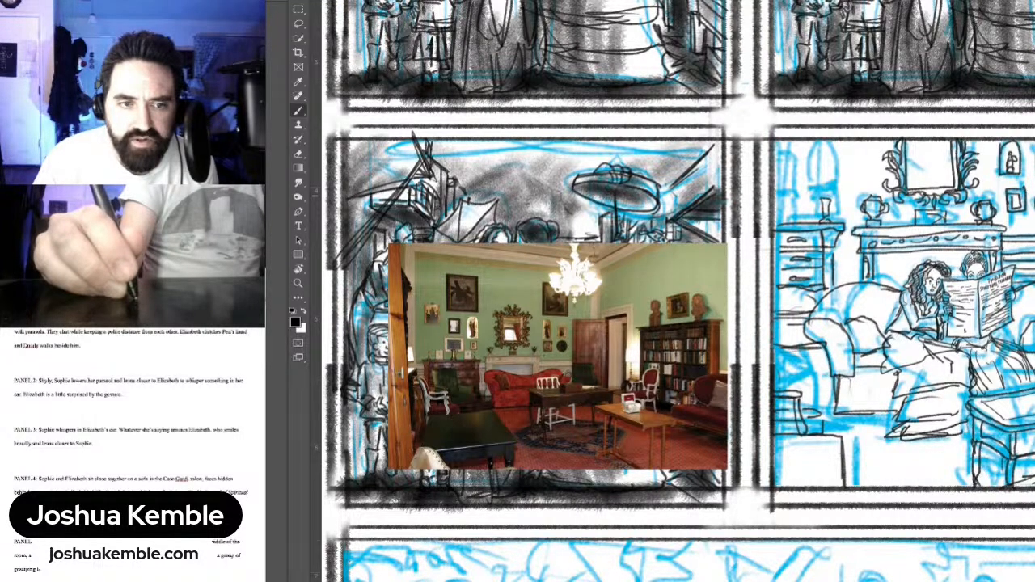
Step: Draw framed pictures on the wall above the chest of drawers and more ornaments on top of it
mouse_move(836, 193)
left_mouse_down()
mouse_move(847, 209)
mouse_move(842, 188)
left_mouse_up()
mouse_move(838, 187)
left_mouse_down()
mouse_move(847, 186)
mouse_move(838, 149)
mouse_move(822, 188)
left_mouse_up()
mouse_move(819, 173)
left_mouse_down()
mouse_move(846, 152)
mouse_move(833, 181)
left_mouse_up()
mouse_move(834, 180)
left_mouse_down()
mouse_move(822, 184)
mouse_move(838, 151)
mouse_move(832, 169)
mouse_move(784, 182)
mouse_move(798, 152)
left_mouse_up()
left_click_drag(796, 153, 805, 158)
mouse_move(798, 159)
left_mouse_down()
mouse_move(790, 165)
mouse_move(802, 217)
mouse_move(820, 191)
mouse_move(817, 211)
left_mouse_up()
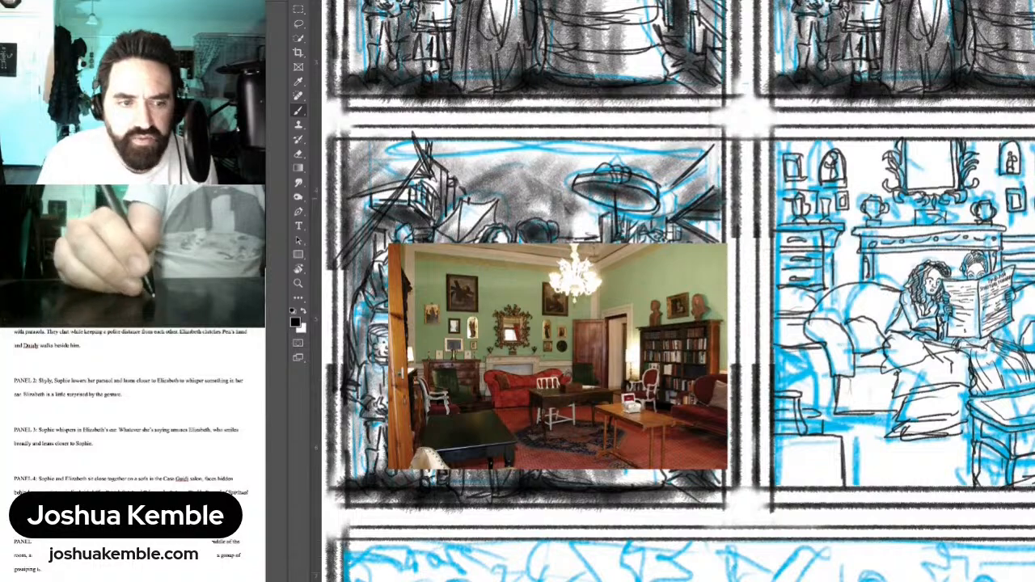
mouse_move(809, 267)
left_mouse_down()
mouse_move(675, 262)
mouse_move(710, 263)
mouse_move(763, 232)
mouse_move(766, 252)
mouse_move(749, 262)
mouse_move(745, 287)
left_mouse_up()
mouse_move(748, 263)
left_mouse_down()
mouse_move(748, 284)
mouse_move(764, 274)
left_mouse_up()
key("ctrl+minus")
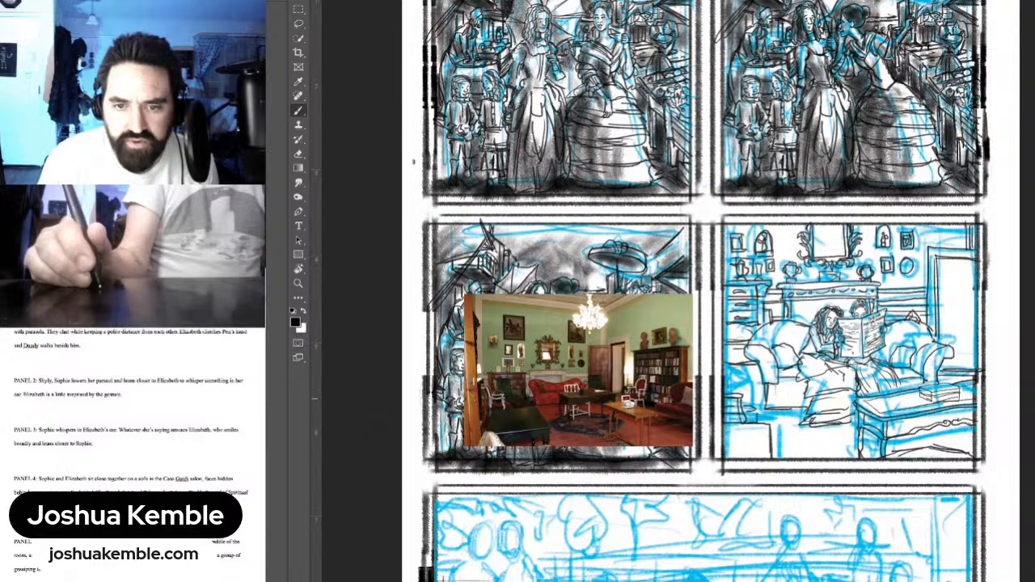
Step: Hide the blue sketch and shade the fireplace, sofa back and women's skirts in the fourth panel with soft black strokes
key("ctrl+comma")
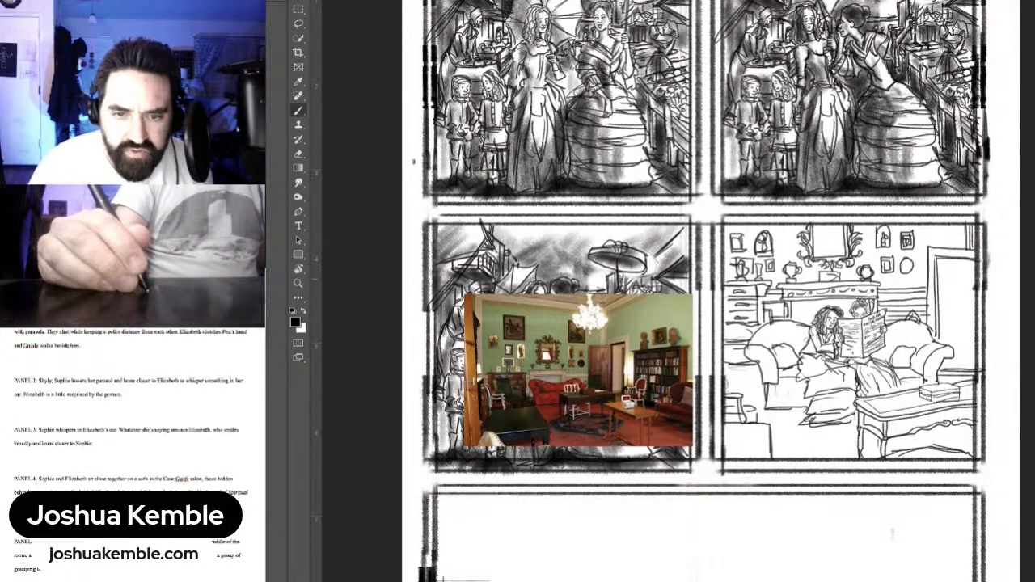
scroll(929, 316, "up", 4)
mouse_move(775, 332)
left_mouse_down()
mouse_move(753, 385)
mouse_move(784, 366)
mouse_move(799, 372)
mouse_move(792, 333)
mouse_move(837, 312)
mouse_move(831, 347)
left_mouse_up()
mouse_move(738, 299)
left_mouse_down()
mouse_move(755, 325)
mouse_move(786, 294)
mouse_move(815, 294)
mouse_move(822, 324)
mouse_move(831, 293)
left_mouse_up()
mouse_move(773, 392)
left_mouse_down()
mouse_move(783, 385)
mouse_move(763, 421)
mouse_move(780, 461)
left_mouse_up()
left_click_drag(776, 410, 812, 461)
left_click_drag(823, 378, 848, 428)
left_click_drag(793, 370, 812, 386)
left_click_drag(814, 343, 820, 371)
mouse_move(865, 335)
left_mouse_down()
mouse_move(854, 348)
mouse_move(865, 366)
mouse_move(849, 375)
left_mouse_up()
Step: Shade both arms of the sofa and the dark gap between its left arm and the chest of drawers
mouse_move(882, 353)
left_mouse_down()
mouse_move(867, 372)
mouse_move(928, 366)
mouse_move(913, 400)
mouse_move(920, 406)
mouse_move(909, 409)
left_mouse_up()
mouse_move(923, 364)
left_mouse_down()
mouse_move(880, 419)
mouse_move(886, 425)
left_mouse_up()
left_click_drag(761, 409, 746, 425)
mouse_move(760, 380)
left_mouse_down()
mouse_move(734, 434)
mouse_move(749, 451)
left_mouse_up()
mouse_move(744, 330)
left_mouse_down()
mouse_move(720, 361)
mouse_move(743, 373)
mouse_move(710, 401)
left_mouse_up()
left_click_drag(698, 341, 715, 437)
mouse_move(712, 392)
left_mouse_down()
mouse_move(710, 435)
mouse_move(748, 440)
mouse_move(760, 466)
left_mouse_up()
Step: Shade the fourth panel's floor beneath the sofa and around the foreground tables
mouse_move(704, 447)
left_mouse_down()
mouse_move(762, 477)
mouse_move(969, 414)
mouse_move(951, 437)
mouse_move(877, 470)
mouse_move(965, 448)
left_mouse_up()
mouse_move(860, 458)
left_mouse_down()
mouse_move(841, 469)
mouse_move(865, 477)
mouse_move(858, 511)
mouse_move(888, 489)
mouse_move(939, 482)
left_mouse_up()
left_click_drag(874, 498, 992, 469)
mouse_move(909, 509)
left_mouse_down()
mouse_move(980, 489)
mouse_move(882, 517)
mouse_move(982, 494)
left_mouse_up()
left_click_drag(826, 476, 715, 498)
mouse_move(762, 468)
left_mouse_down()
mouse_move(694, 494)
mouse_move(812, 479)
left_mouse_up()
mouse_move(678, 460)
left_mouse_down()
mouse_move(639, 489)
mouse_move(676, 507)
mouse_move(679, 446)
mouse_move(684, 462)
left_mouse_up()
Step: Tone the wall around the mantel and the door, and the area behind the sofa's right arm
mouse_move(672, 381)
left_mouse_down()
mouse_move(705, 447)
mouse_move(664, 449)
mouse_move(681, 437)
mouse_move(652, 409)
left_mouse_up()
mouse_move(657, 294)
left_mouse_down()
mouse_move(661, 369)
mouse_move(726, 290)
mouse_move(728, 252)
mouse_move(720, 274)
mouse_move(840, 252)
left_mouse_up()
mouse_move(888, 278)
left_mouse_down()
mouse_move(859, 318)
mouse_move(927, 228)
mouse_move(897, 300)
mouse_move(922, 246)
mouse_move(922, 330)
left_mouse_up()
mouse_move(930, 264)
left_mouse_down()
mouse_move(906, 332)
mouse_move(912, 296)
left_mouse_up()
mouse_move(923, 348)
left_mouse_down()
mouse_move(948, 240)
mouse_move(943, 364)
mouse_move(974, 380)
mouse_move(945, 401)
mouse_move(982, 395)
mouse_move(937, 411)
mouse_move(986, 413)
left_mouse_up()
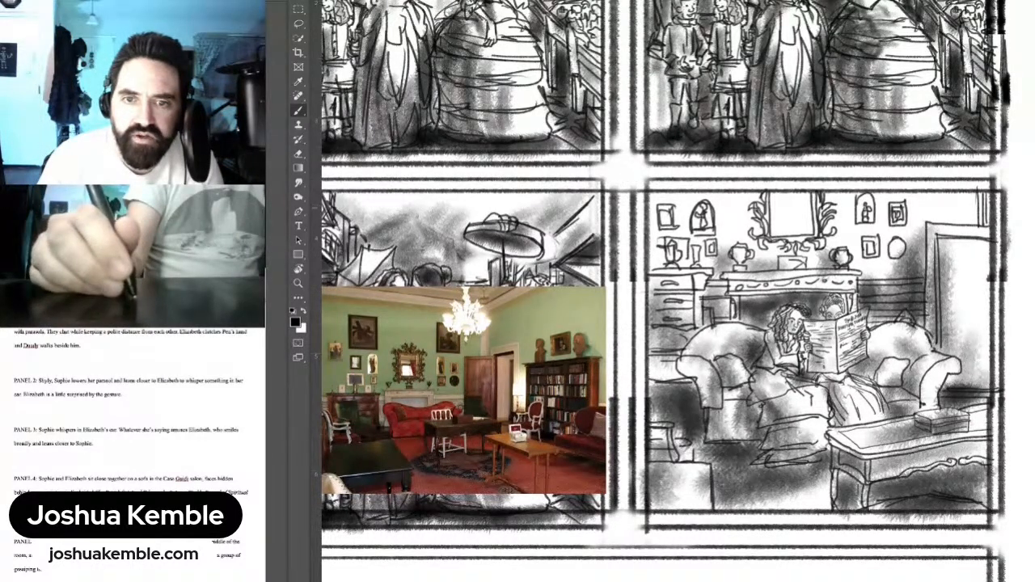
Step: Shade the upper wall around the door top, the mirror and the small framed pictures
left_click_drag(936, 243, 982, 200)
left_click_drag(817, 219, 835, 205)
mouse_move(765, 228)
left_mouse_down()
mouse_move(814, 197)
mouse_move(859, 195)
left_mouse_up()
mouse_move(838, 233)
left_mouse_down()
mouse_move(861, 200)
mouse_move(889, 199)
left_mouse_up()
mouse_move(727, 215)
left_mouse_down()
mouse_move(742, 196)
mouse_move(716, 216)
left_mouse_up()
left_click_drag(717, 197, 653, 235)
mouse_move(668, 199)
left_mouse_down()
mouse_move(652, 259)
mouse_move(679, 243)
left_mouse_up()
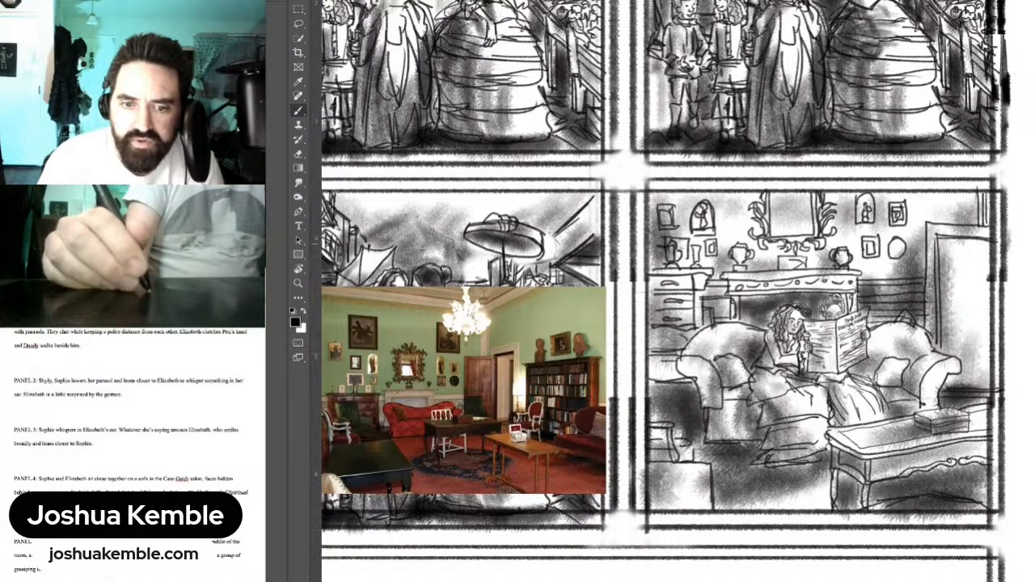
Step: Darken the sofa's left arm and seat and the shadow beside the seated woman
left_click_drag(700, 330, 657, 406)
mouse_move(704, 368)
left_mouse_down()
mouse_move(681, 409)
mouse_move(690, 418)
left_mouse_up()
left_click_drag(753, 354, 733, 392)
mouse_move(749, 361)
left_mouse_down()
mouse_move(730, 403)
mouse_move(741, 426)
left_mouse_up()
left_click_drag(768, 372, 742, 442)
left_click_drag(765, 393, 740, 472)
Step: Add grey tone to the women's skirts and deepen the shadow along the sofa base and floor
left_click_drag(825, 378, 803, 403)
mouse_move(840, 373)
left_mouse_down()
mouse_move(808, 397)
mouse_move(822, 392)
left_mouse_up()
left_click_drag(846, 393, 820, 436)
left_click_drag(874, 361, 852, 384)
left_click_drag(872, 393, 891, 413)
mouse_move(833, 461)
left_mouse_down()
mouse_move(783, 500)
mouse_move(721, 477)
left_mouse_up()
mouse_move(757, 428)
left_mouse_down()
mouse_move(696, 463)
mouse_move(709, 438)
left_mouse_up()
left_click_drag(738, 390, 728, 413)
left_click_drag(743, 405, 729, 434)
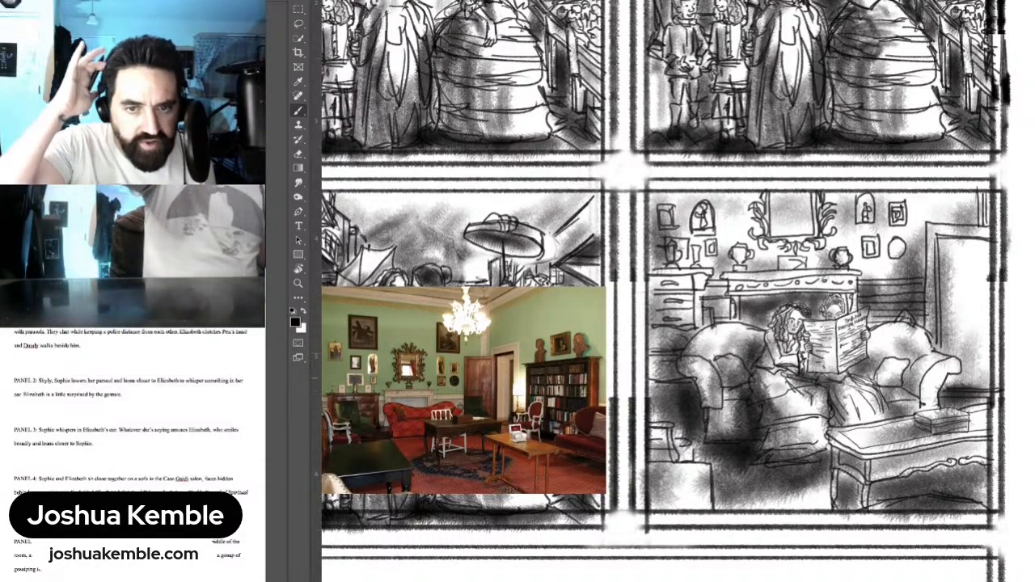
Step: Delete the salon reference photo from the page and turn the blue sketch back on
key("ctrl+0")
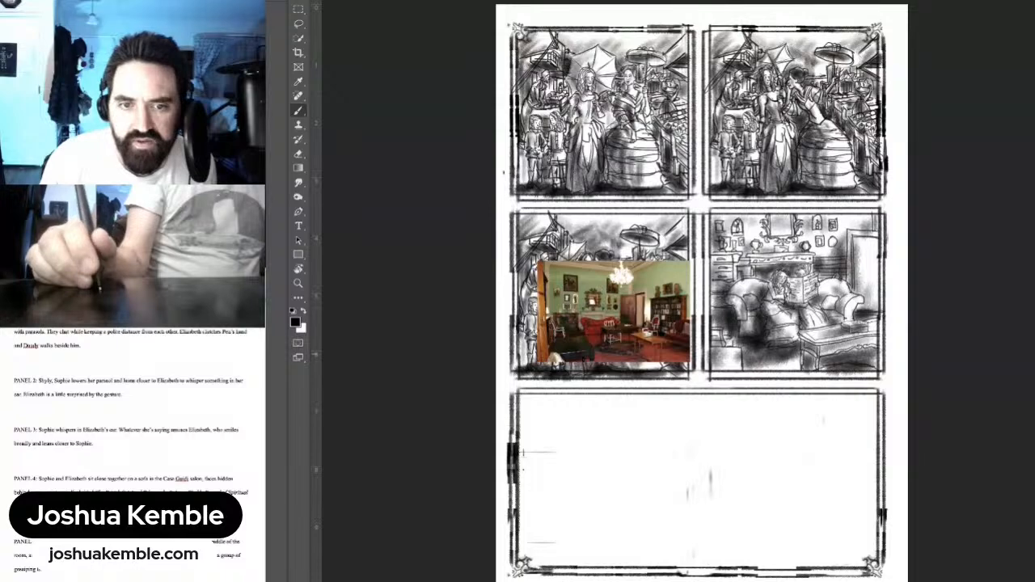
key("ctrl+comma")
key("ctrl+comma")
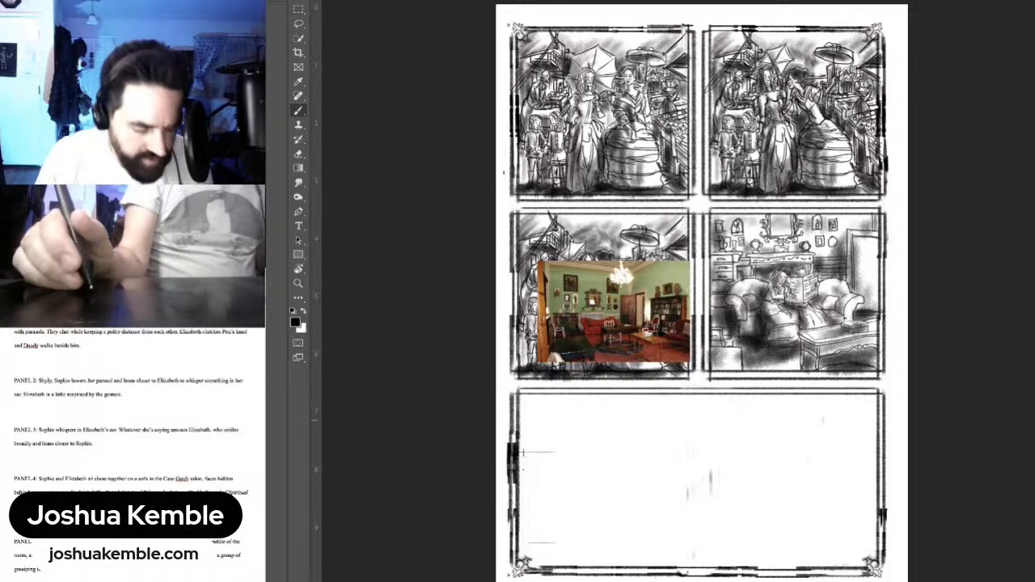
key("Delete")
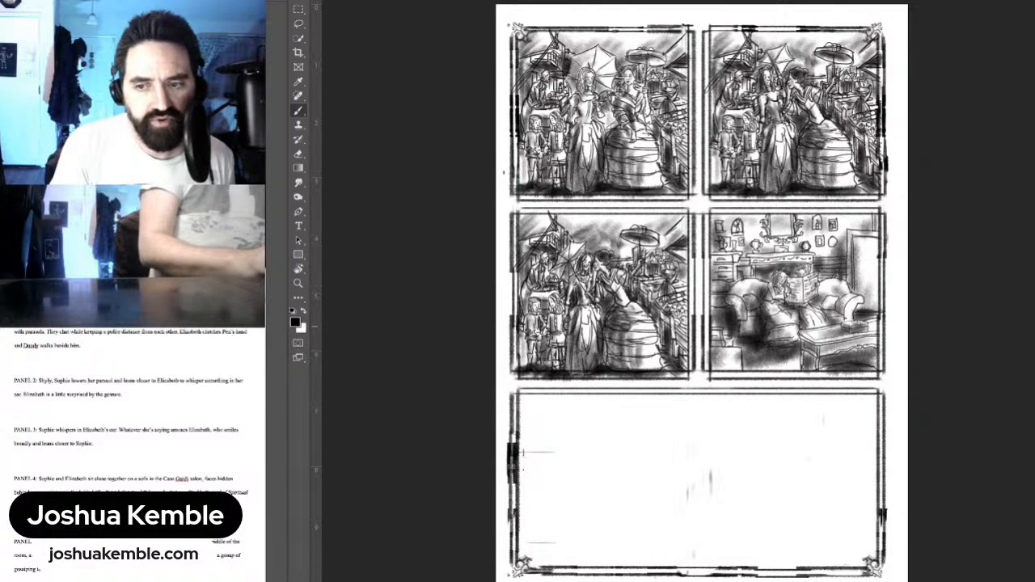
key("ctrl+comma")
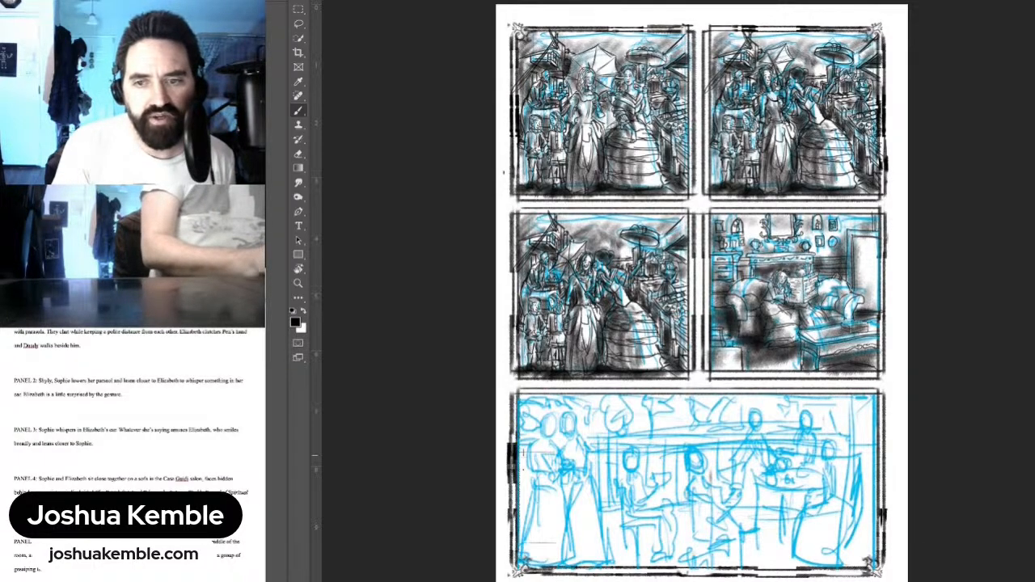
key("ctrl+comma")
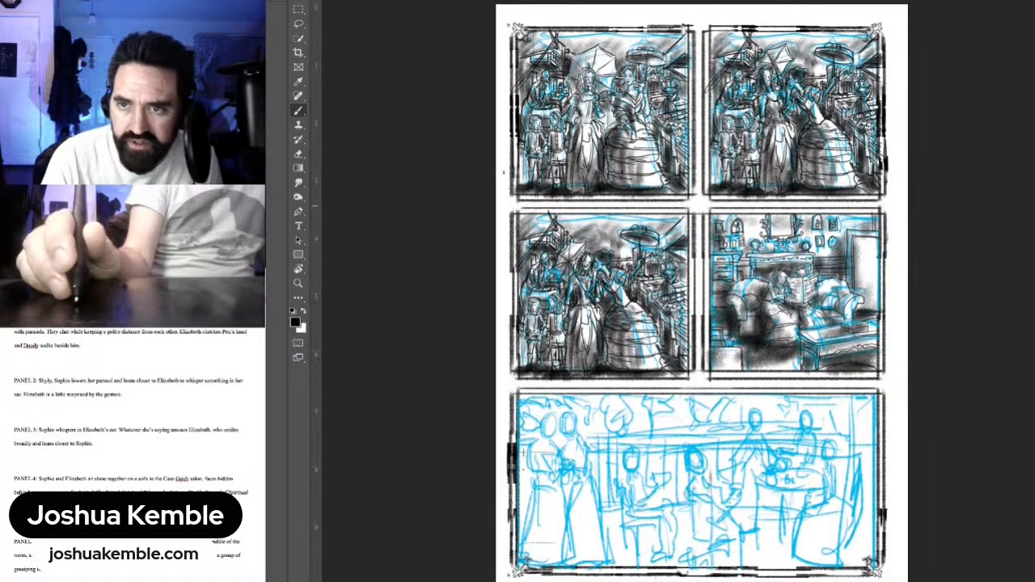
Step: Paste the garden tea party painting as a reference and move it onto the fifth panel
key("ctrl+v")
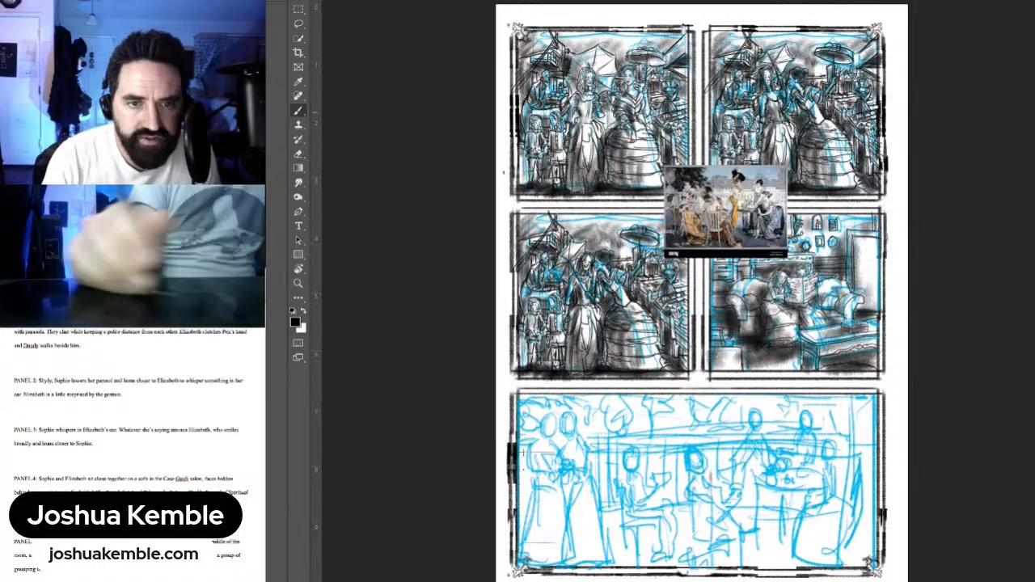
key("v")
mouse_move(725, 212)
left_mouse_down()
mouse_move(728, 477)
mouse_move(707, 504)
left_mouse_up()
left_click_drag(566, 431, 764, 200)
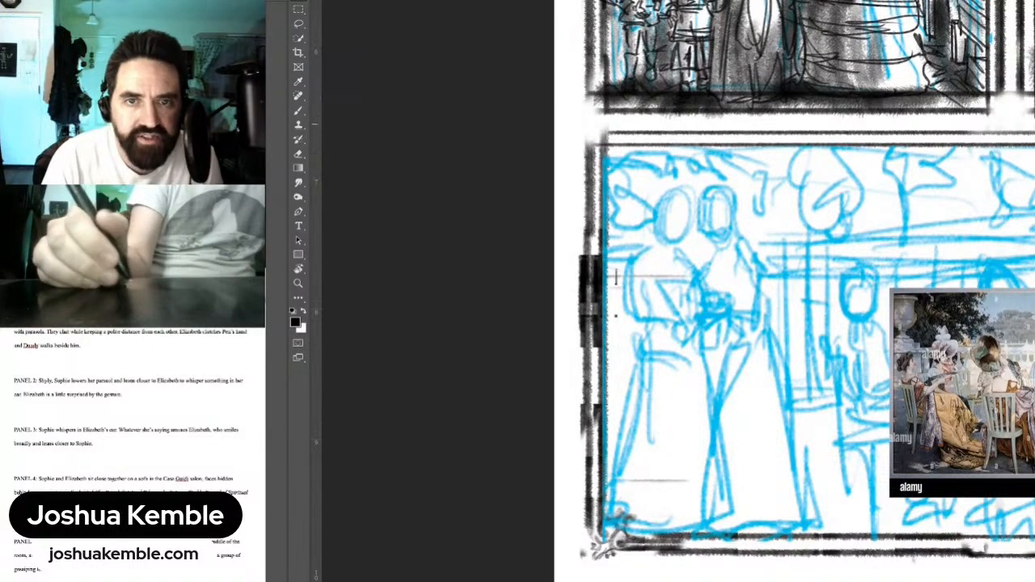
Step: Place the gold-framed portrait of the seated woman just above the tea party painting, beside the fifth panel's standing figures
left_click_drag(728, 105, 579, 524)
left_click_drag(752, 259, 712, 434)
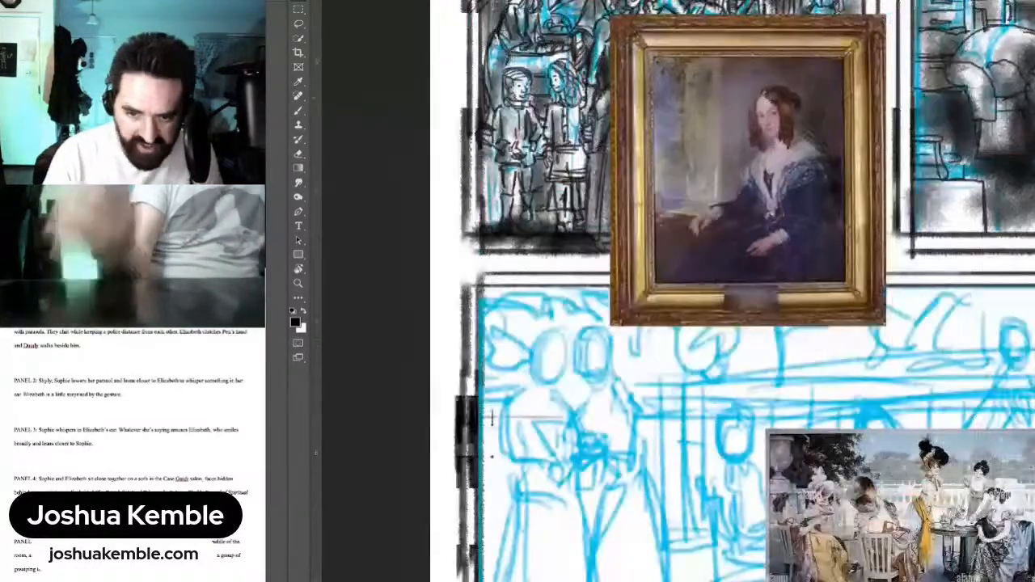
left_click_drag(794, 311, 808, 292)
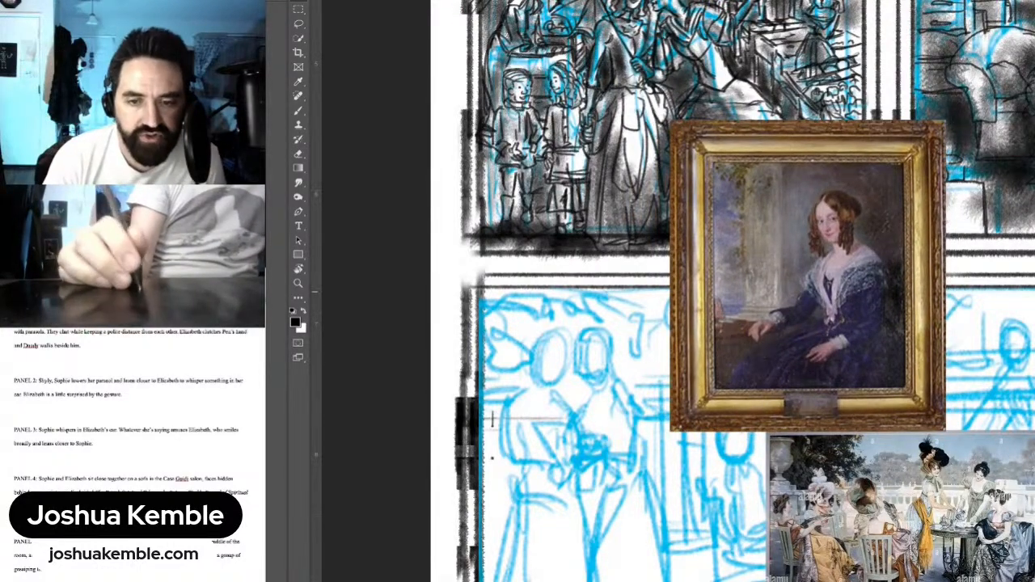
left_click_drag(680, 409, 729, 218)
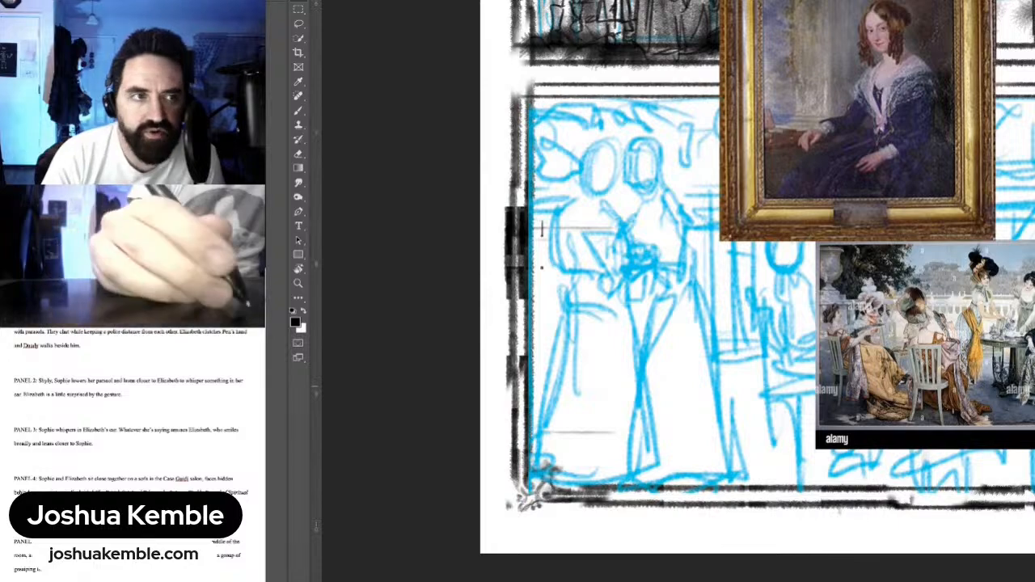
Step: Move the marble bust photo down onto the fifth panel, beside the left standing woman
left_click_drag(728, 24, 556, 514)
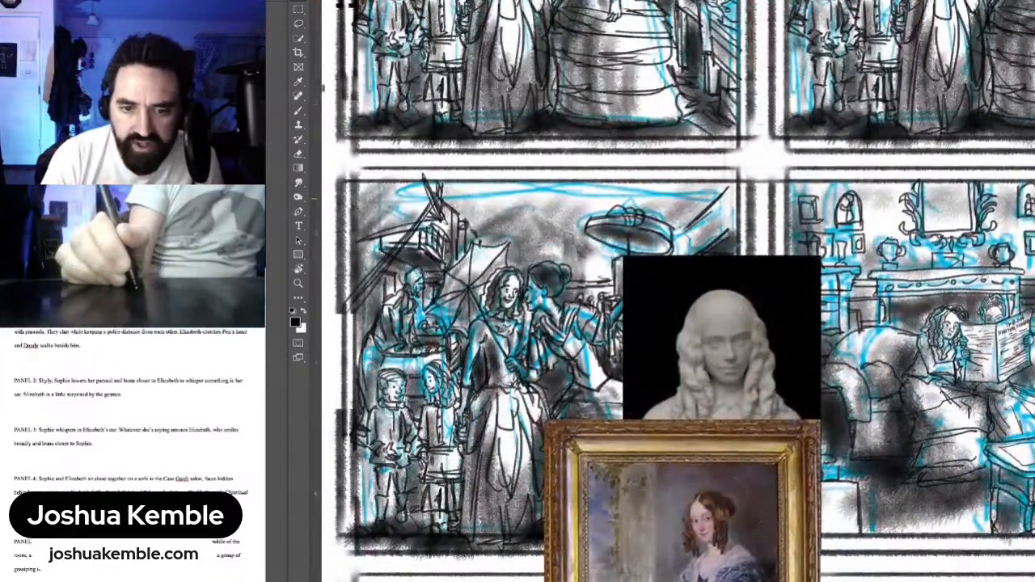
left_click_drag(615, 420, 893, 192)
left_click_drag(994, 89, 872, 318)
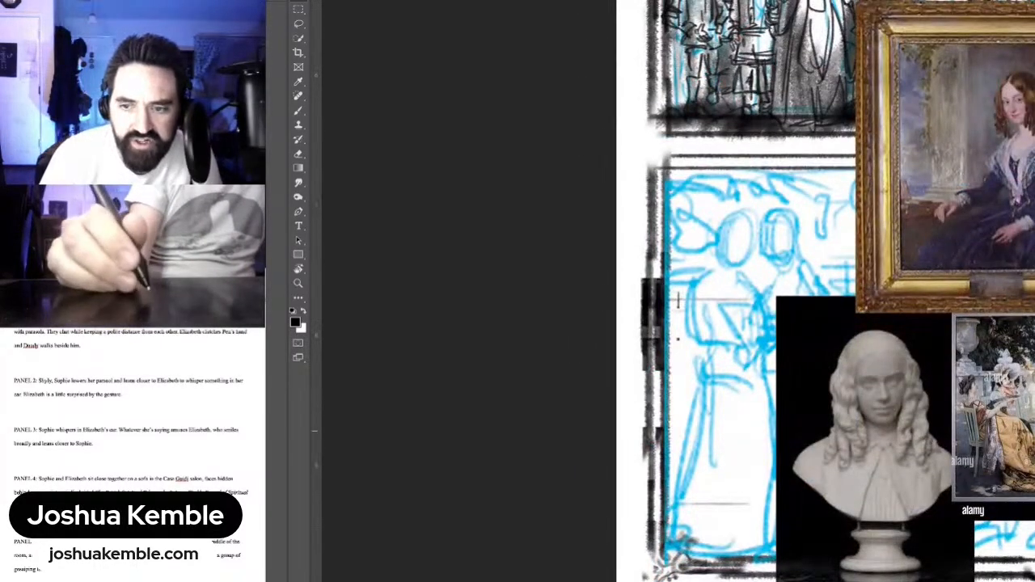
Step: Draw the left standing woman's face in black over the blue oval, with nose, eyes, smiling mouth and jaw
key("ctrl+plus")
key("ctrl+plus")
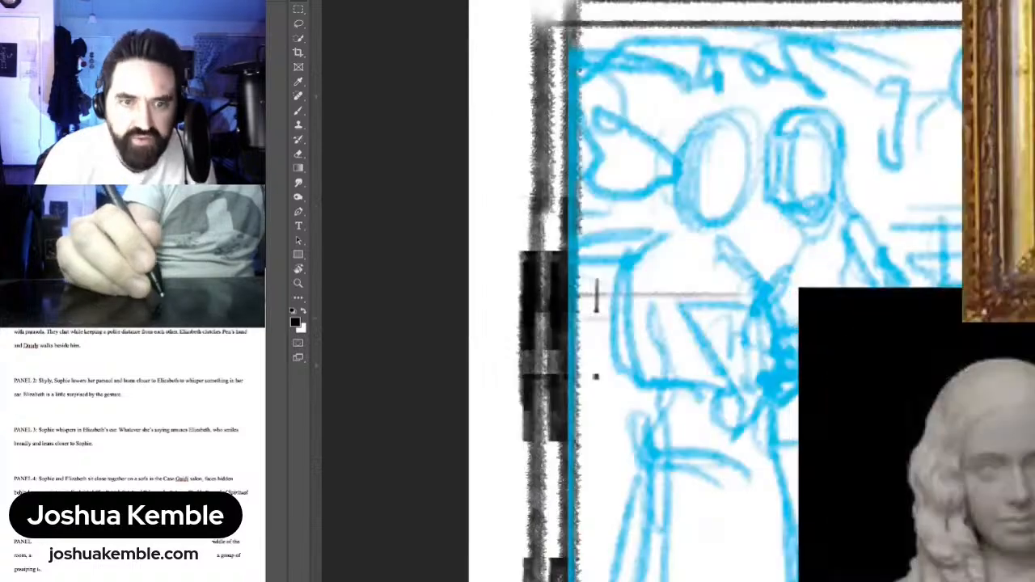
key("b")
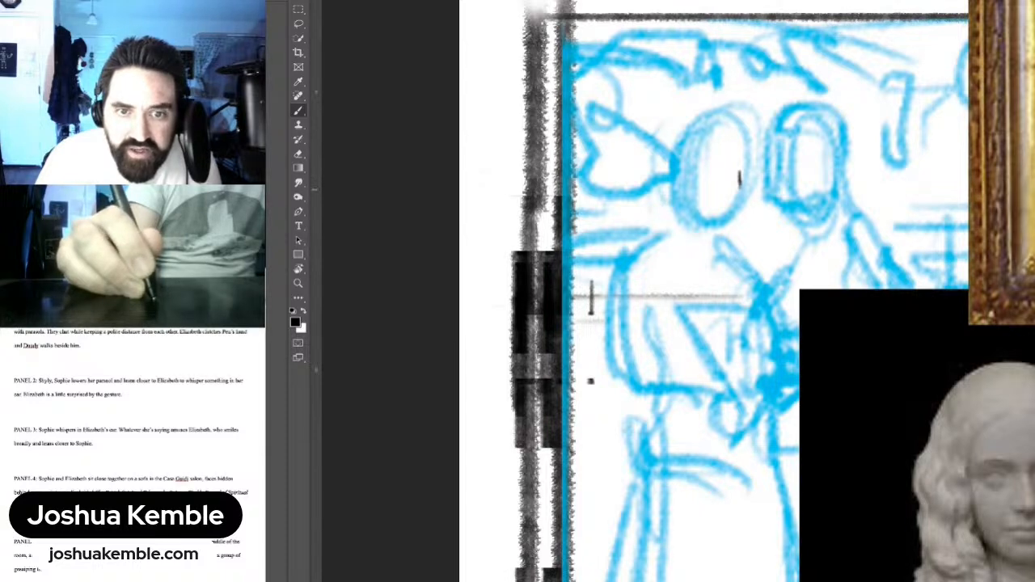
mouse_move(731, 180)
left_mouse_down()
mouse_move(741, 191)
mouse_move(741, 173)
left_mouse_up()
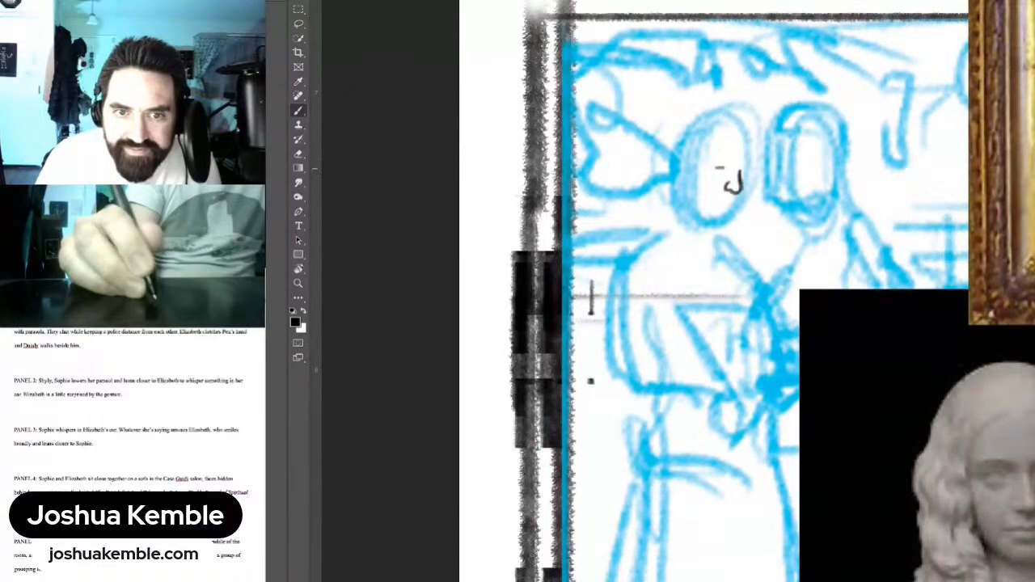
mouse_move(728, 170)
left_mouse_down()
mouse_move(718, 167)
mouse_move(744, 167)
left_mouse_up()
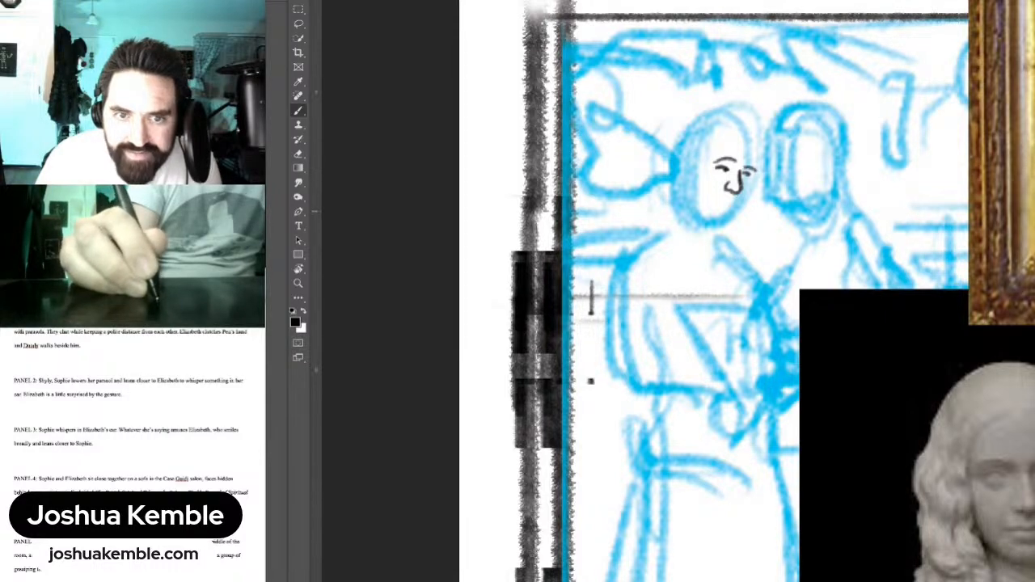
mouse_move(715, 189)
left_mouse_down()
mouse_move(735, 198)
mouse_move(727, 203)
mouse_move(745, 192)
mouse_move(740, 208)
mouse_move(734, 201)
mouse_move(677, 241)
left_mouse_up()
Step: Draw the left woman's long wavy ringlets and the outline of her hair on the near side
mouse_move(684, 158)
left_mouse_down()
mouse_move(635, 249)
mouse_move(668, 240)
mouse_move(640, 272)
mouse_move(626, 261)
left_mouse_up()
mouse_move(650, 215)
left_mouse_down()
mouse_move(628, 259)
mouse_move(679, 155)
left_mouse_up()
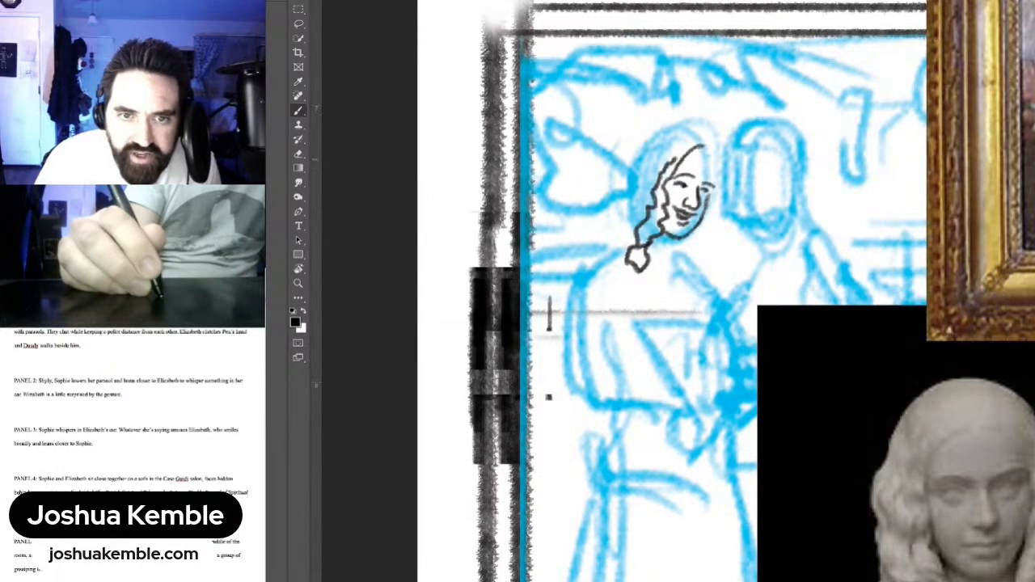
left_click_drag(688, 323, 728, 182)
left_click_drag(718, 54, 734, 171)
mouse_move(686, 241)
left_mouse_down()
mouse_move(686, 255)
mouse_move(695, 246)
mouse_move(680, 228)
mouse_move(696, 174)
mouse_move(732, 125)
mouse_move(694, 144)
mouse_move(644, 243)
mouse_move(688, 136)
left_mouse_up()
mouse_move(681, 139)
left_mouse_down()
mouse_move(713, 105)
mouse_move(743, 96)
mouse_move(775, 115)
mouse_move(778, 152)
mouse_move(775, 138)
left_mouse_up()
left_click_drag(773, 131, 777, 161)
key("ctrl+z")
key("ctrl+z")
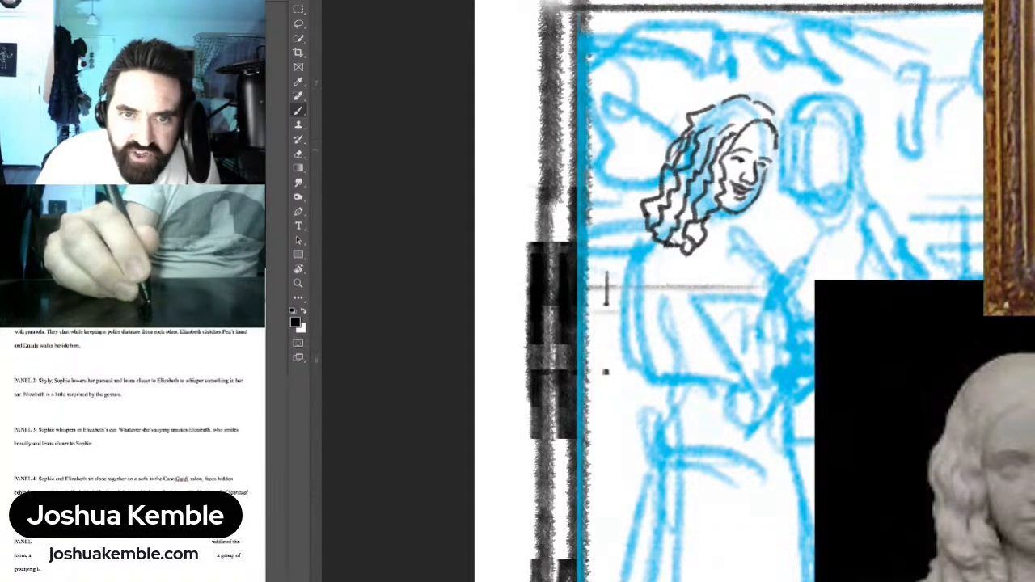
Step: Draw the ringlets on the far side of the left woman's face and refine the crown of her hair
mouse_move(752, 120)
left_mouse_down()
mouse_move(779, 165)
mouse_move(765, 243)
left_mouse_up()
mouse_move(760, 196)
left_mouse_down()
mouse_move(754, 255)
mouse_move(736, 238)
mouse_move(750, 258)
left_mouse_up()
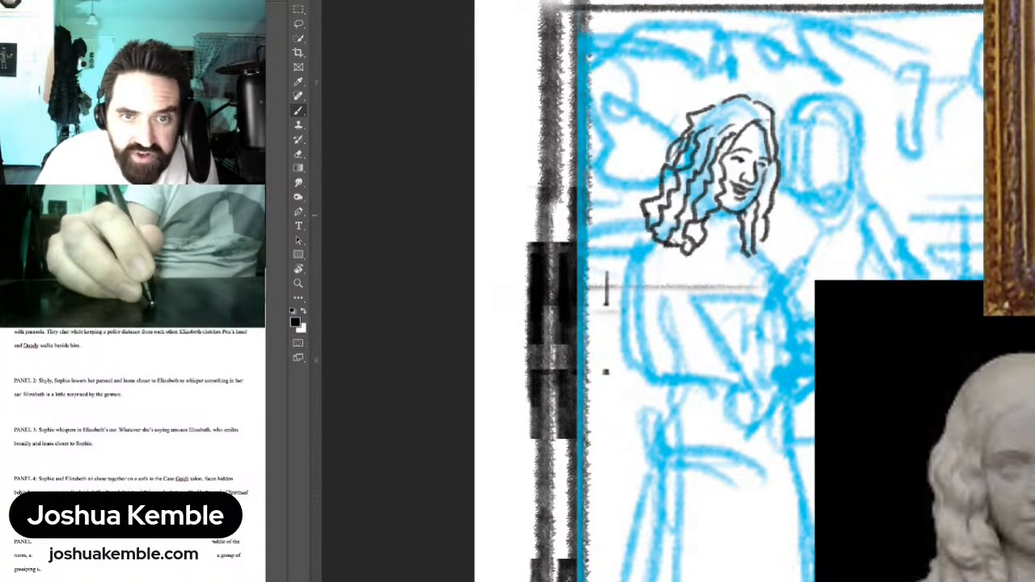
left_click_drag(732, 216, 743, 254)
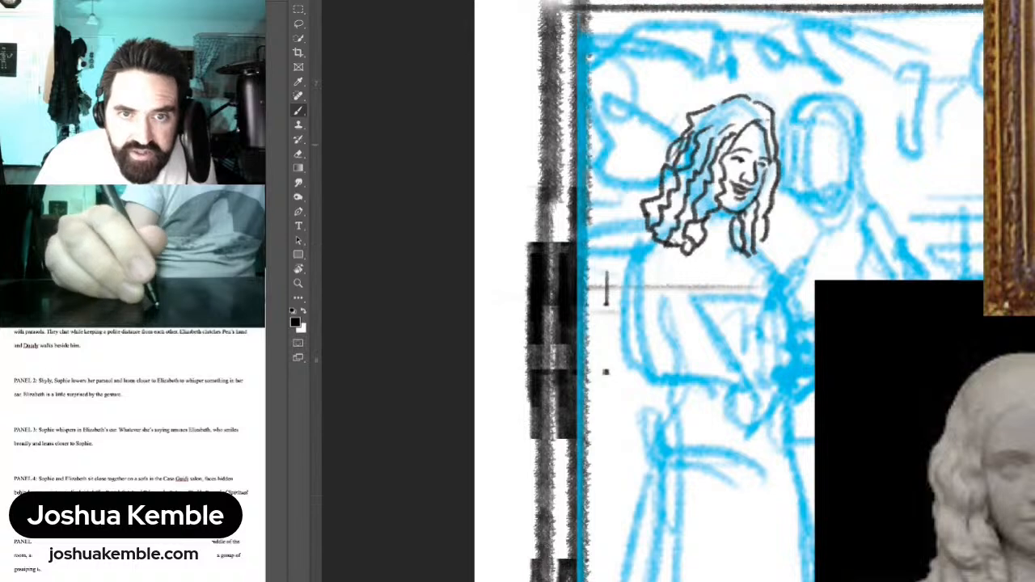
left_click_drag(758, 118, 711, 108)
mouse_move(723, 105)
left_mouse_down()
mouse_move(766, 112)
mouse_move(730, 110)
left_mouse_up()
key("e")
mouse_move(854, 125)
left_mouse_down()
mouse_move(757, 124)
mouse_move(767, 125)
left_mouse_up()
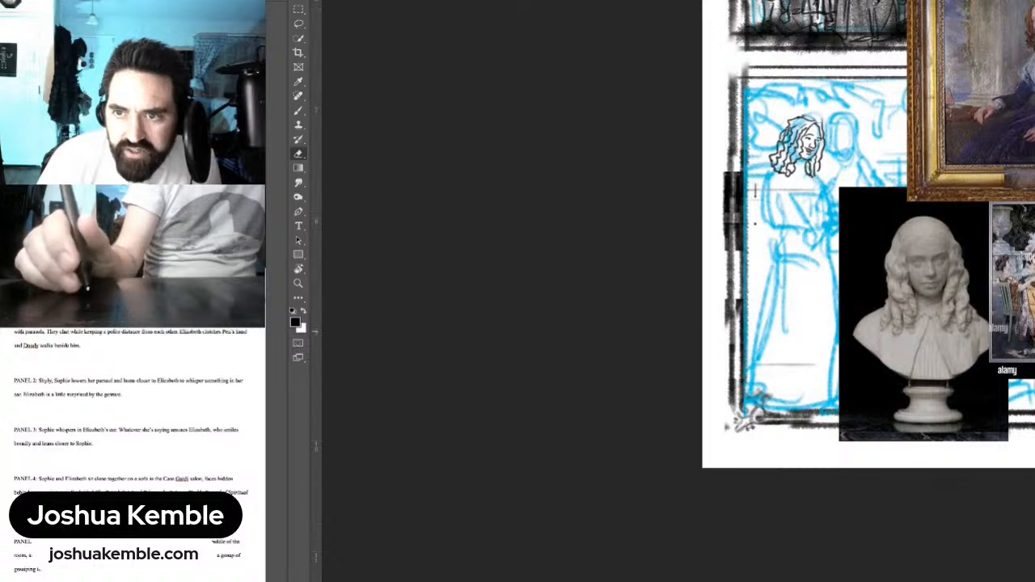
Step: Delete the bust reference and place the sepia portrait of the dark-haired woman next to the second standing figure's head
key("Delete")
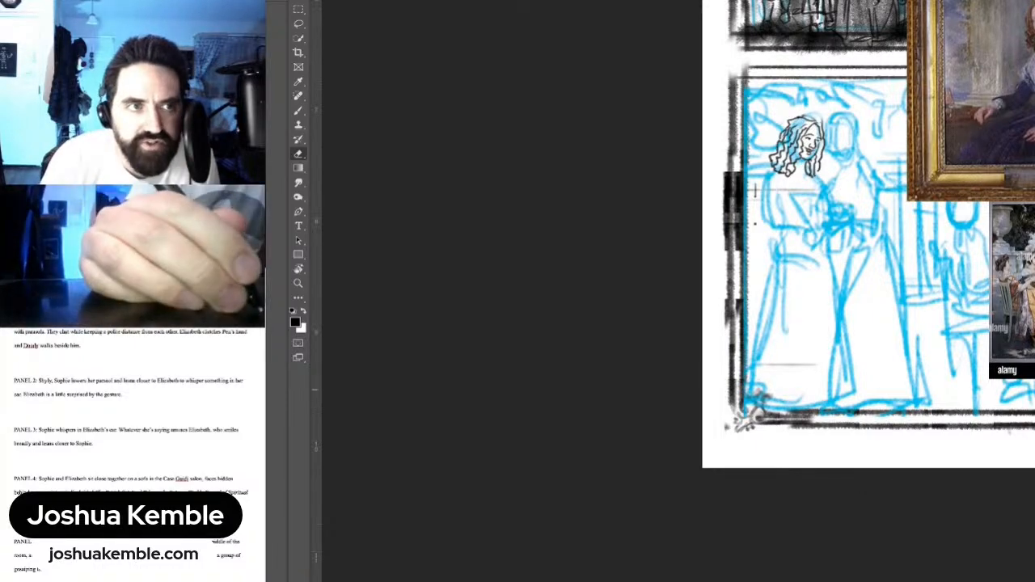
left_click_drag(816, 122, 642, 501)
mouse_move(696, 291)
left_mouse_down()
mouse_move(666, 359)
mouse_move(687, 302)
left_mouse_up()
key("v")
left_click_drag(982, 267, 627, 165)
left_click_drag(641, 219, 639, 253)
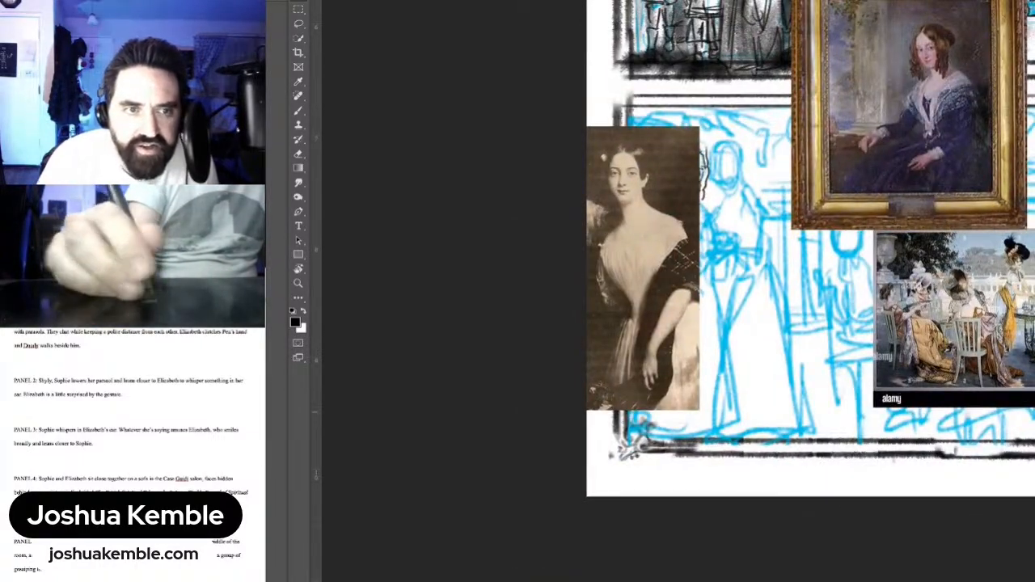
left_click_drag(728, 159, 842, 159)
mouse_move(558, 266)
left_mouse_down()
mouse_move(597, 252)
mouse_move(837, 278)
left_mouse_up()
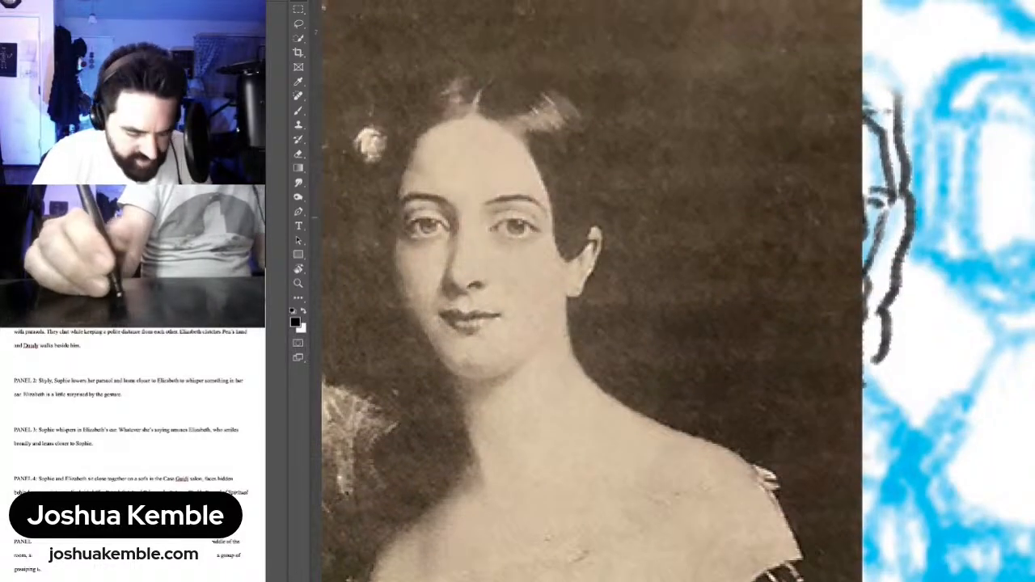
Step: Touch up the first woman's outer hair line and start the second woman's facing profile with her forehead and nose
key("e")
left_click_drag(911, 236, 899, 179)
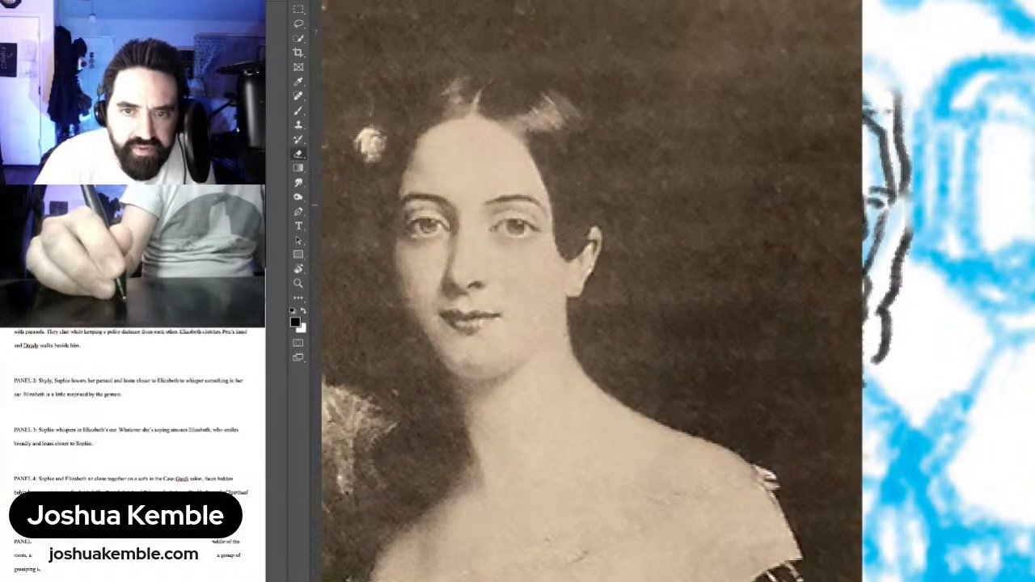
key("b")
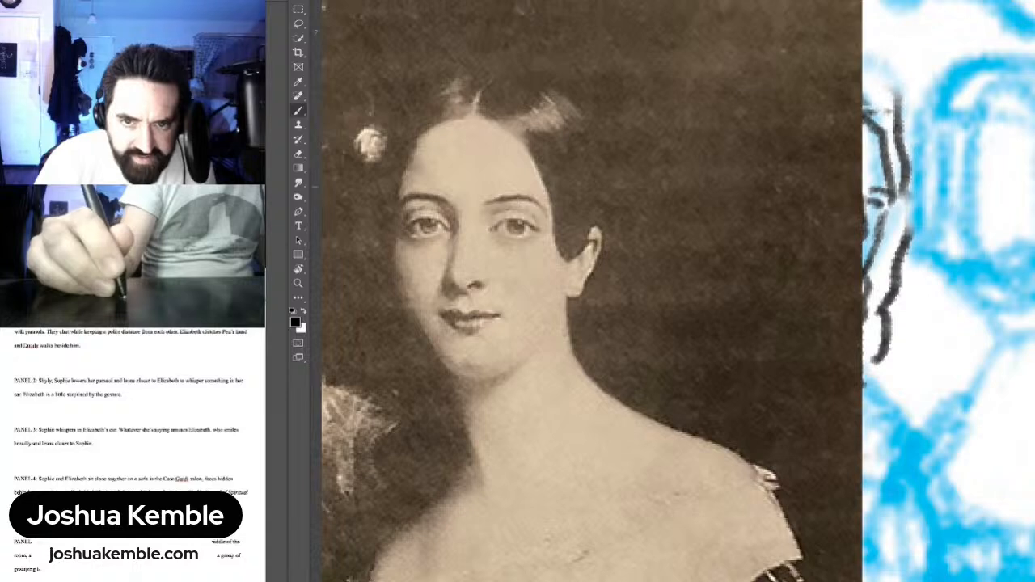
left_click_drag(914, 189, 904, 214)
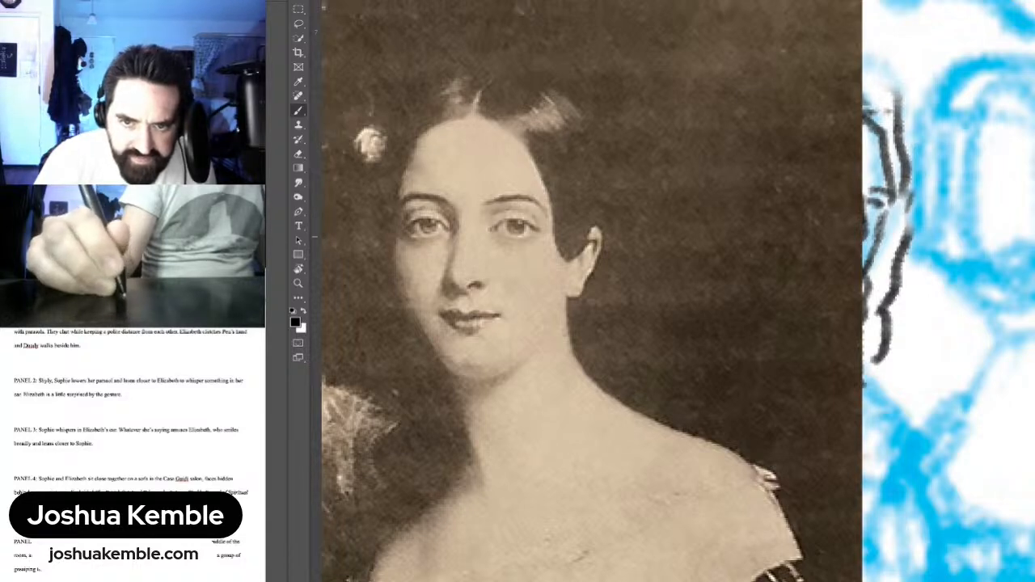
mouse_move(915, 206)
left_mouse_down()
mouse_move(898, 264)
mouse_move(937, 246)
left_mouse_up()
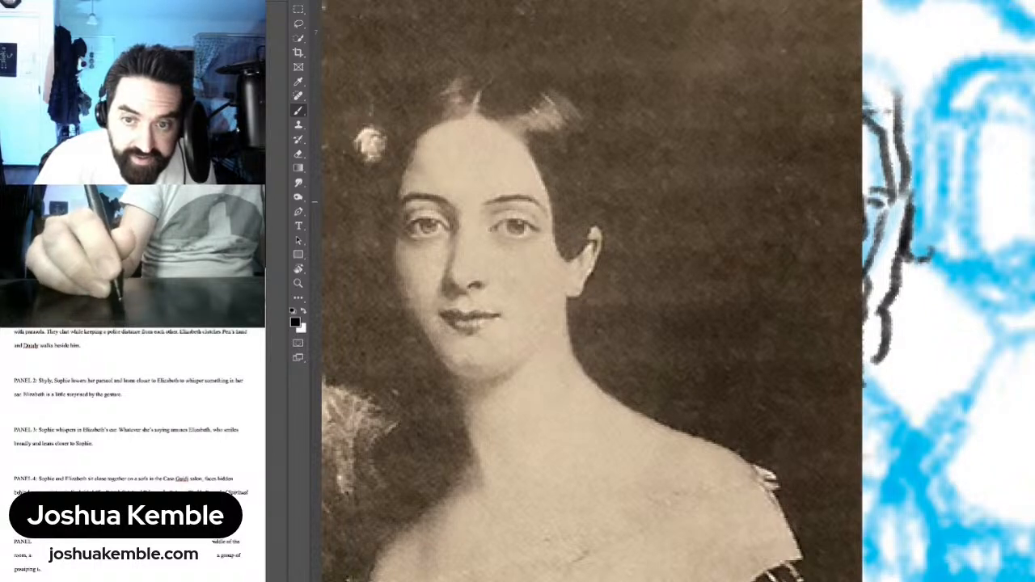
Step: Draw the second woman's eye, eyebrow and lips in profile, undoing unwanted strokes
mouse_move(931, 196)
left_mouse_down()
mouse_move(917, 199)
mouse_move(959, 198)
mouse_move(940, 216)
mouse_move(952, 224)
mouse_move(922, 277)
mouse_move(943, 283)
mouse_move(936, 303)
mouse_move(948, 304)
left_mouse_up()
key("ctrl+z")
key("ctrl+z")
key("ctrl+z")
key("ctrl+z")
mouse_move(931, 259)
left_mouse_down()
mouse_move(928, 270)
mouse_move(953, 284)
mouse_move(953, 304)
mouse_move(959, 292)
mouse_move(925, 275)
mouse_move(937, 273)
left_mouse_up()
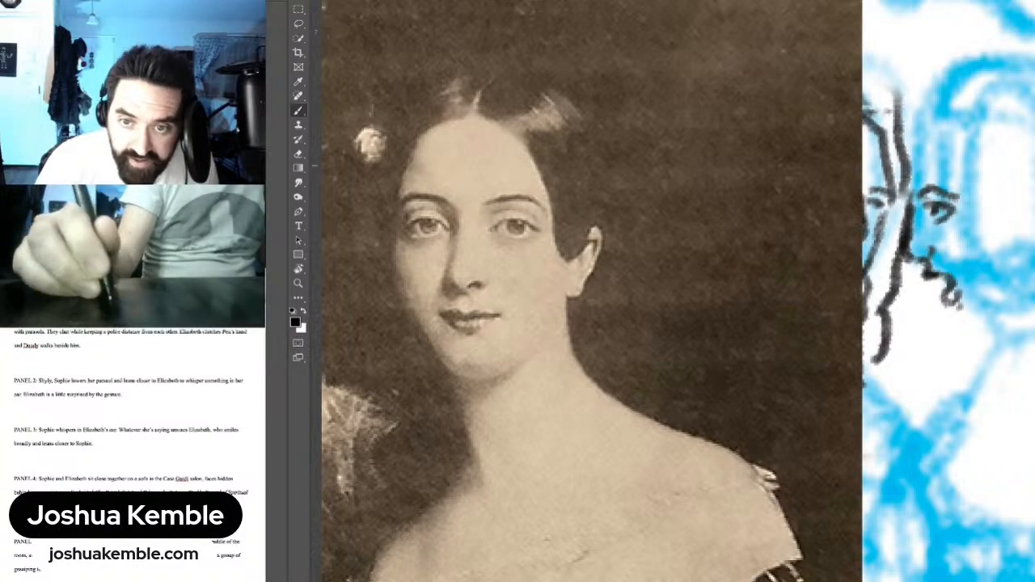
Step: Draw the second woman's swept-back hairline, ear, chin and jawline
mouse_move(907, 203)
left_mouse_down()
mouse_move(907, 136)
mouse_move(917, 121)
mouse_move(982, 176)
left_mouse_up()
mouse_move(928, 118)
left_mouse_down()
mouse_move(1008, 201)
mouse_move(1034, 172)
left_mouse_up()
left_click_drag(1034, 239, 1033, 229)
mouse_move(1034, 191)
left_mouse_down()
mouse_move(1025, 196)
mouse_move(1034, 219)
mouse_move(977, 147)
left_mouse_up()
left_click_drag(895, 234, 902, 249)
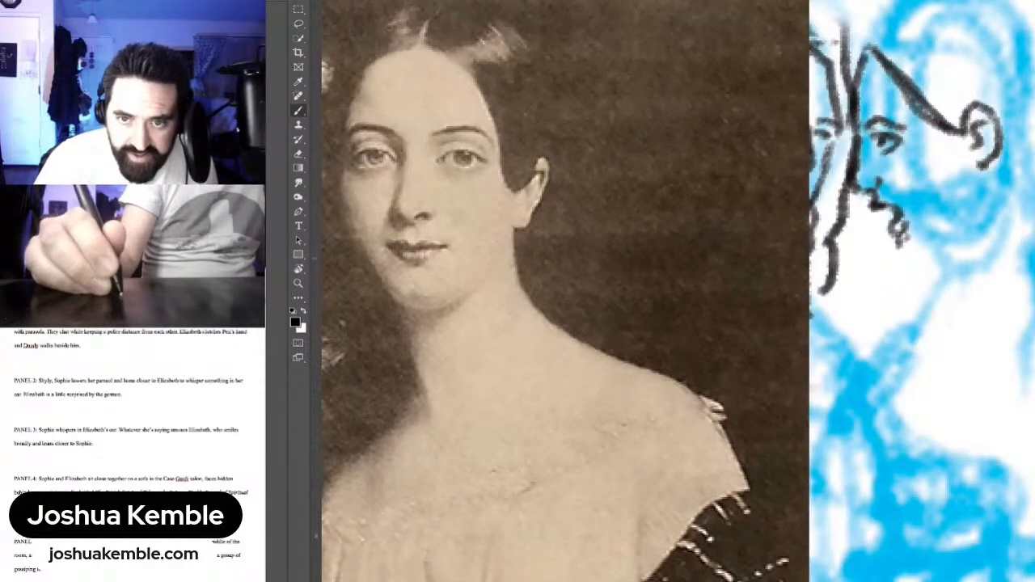
mouse_move(905, 243)
left_mouse_down()
mouse_move(937, 265)
mouse_move(976, 236)
left_mouse_up()
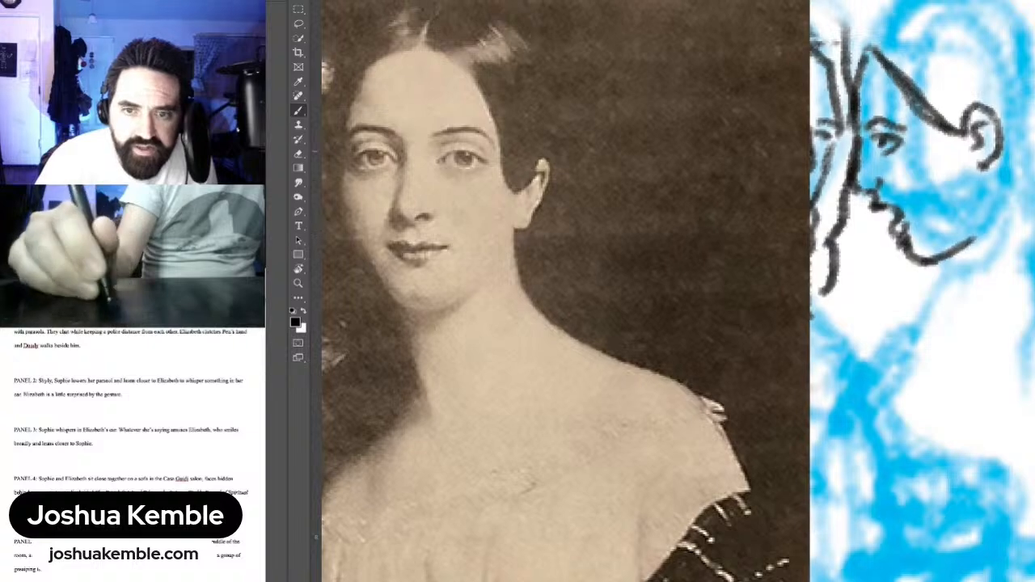
Step: Outline the second woman's hair over the crown and down the back of her head to the nape
left_click_drag(890, 129, 868, 247)
mouse_move(841, 168)
left_mouse_down()
mouse_move(865, 125)
mouse_move(959, 126)
left_mouse_up()
mouse_move(875, 117)
left_mouse_down()
mouse_move(964, 106)
mouse_move(1021, 201)
mouse_move(1019, 247)
mouse_move(979, 280)
left_mouse_up()
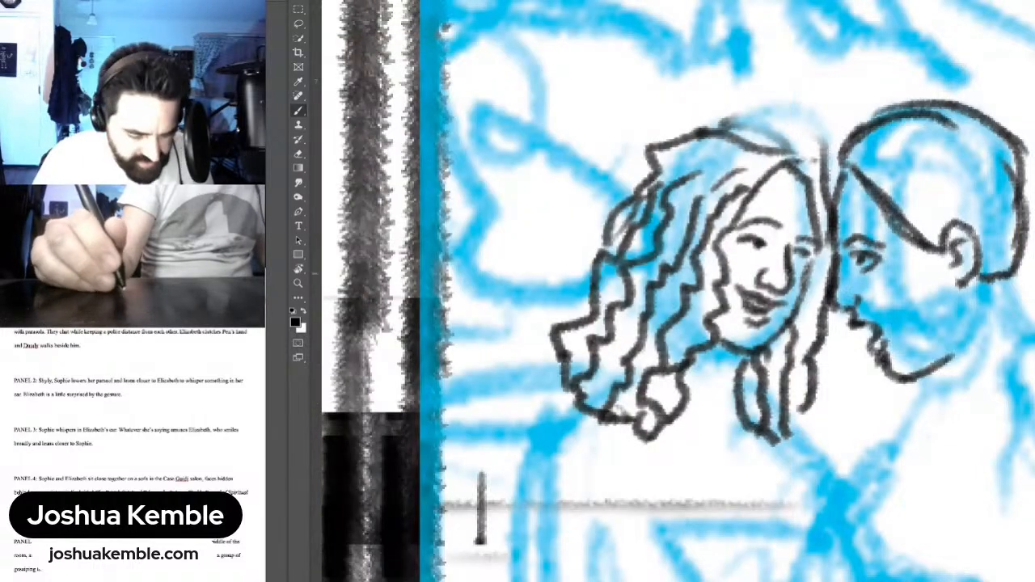
Step: Erase the second woman's lips, chin and jawline and redraw them with a smaller, more receding profile
key("e")
mouse_move(855, 320)
left_mouse_down()
mouse_move(930, 377)
mouse_move(954, 353)
left_mouse_up()
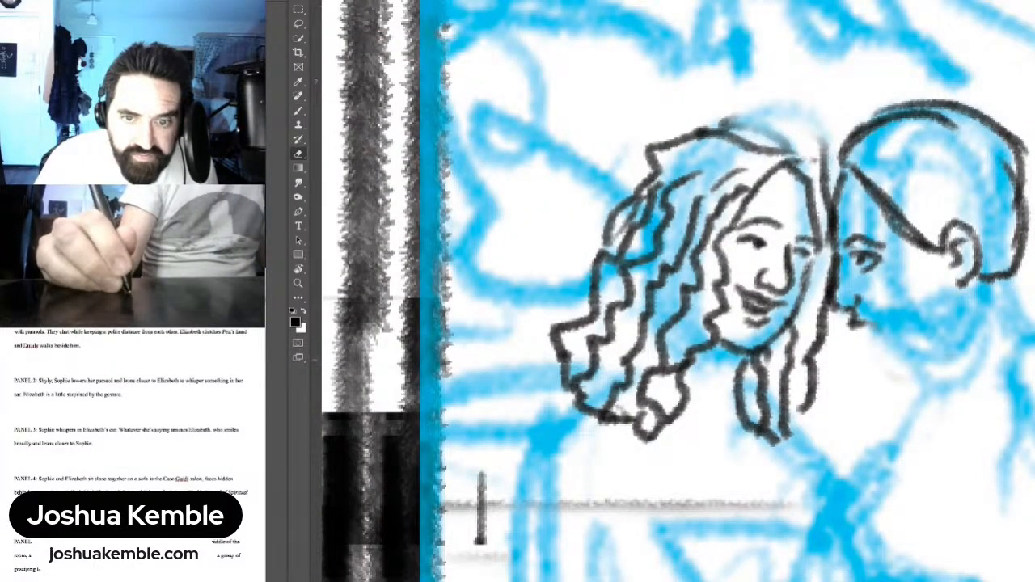
key("b")
mouse_move(864, 325)
left_mouse_down()
mouse_move(889, 365)
mouse_move(912, 361)
left_mouse_up()
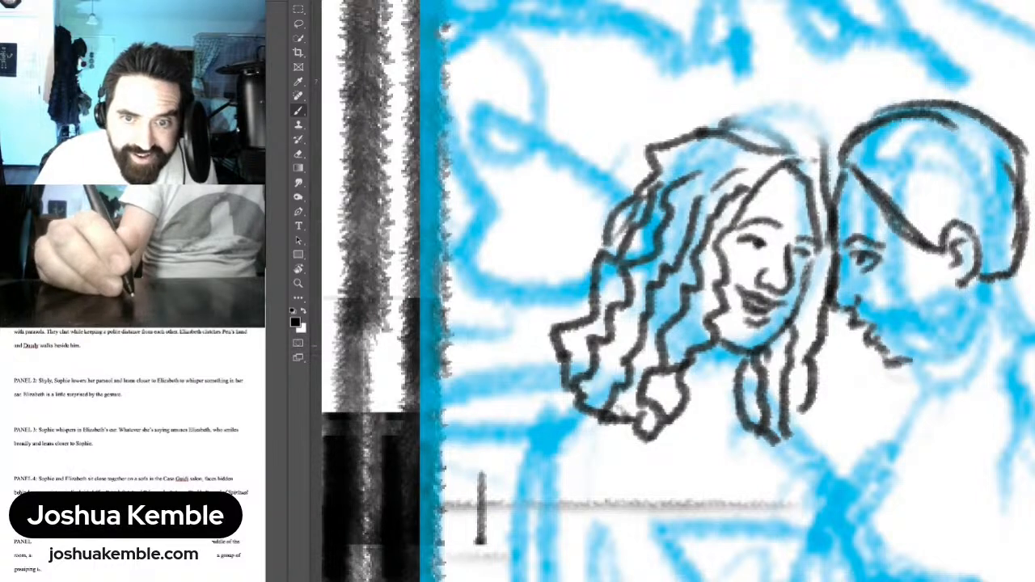
left_click_drag(866, 319, 881, 322)
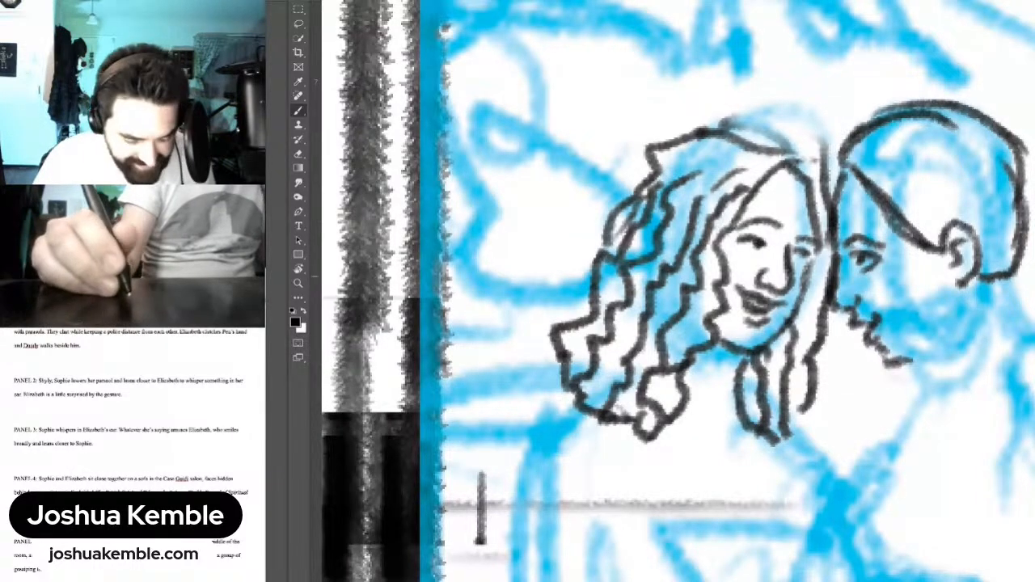
Step: Trim the second woman's eye with the eraser and touch up her forehead line
key("e")
mouse_move(847, 239)
left_mouse_down()
mouse_move(882, 252)
mouse_move(849, 230)
mouse_move(861, 259)
mouse_move(884, 271)
mouse_move(870, 274)
left_mouse_up()
key("b")
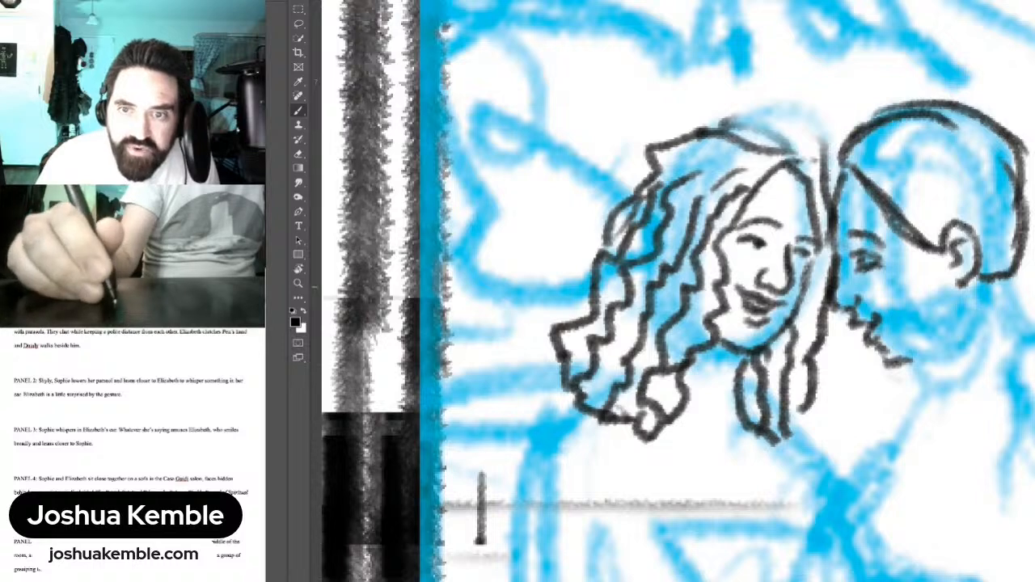
left_click_drag(827, 192, 830, 208)
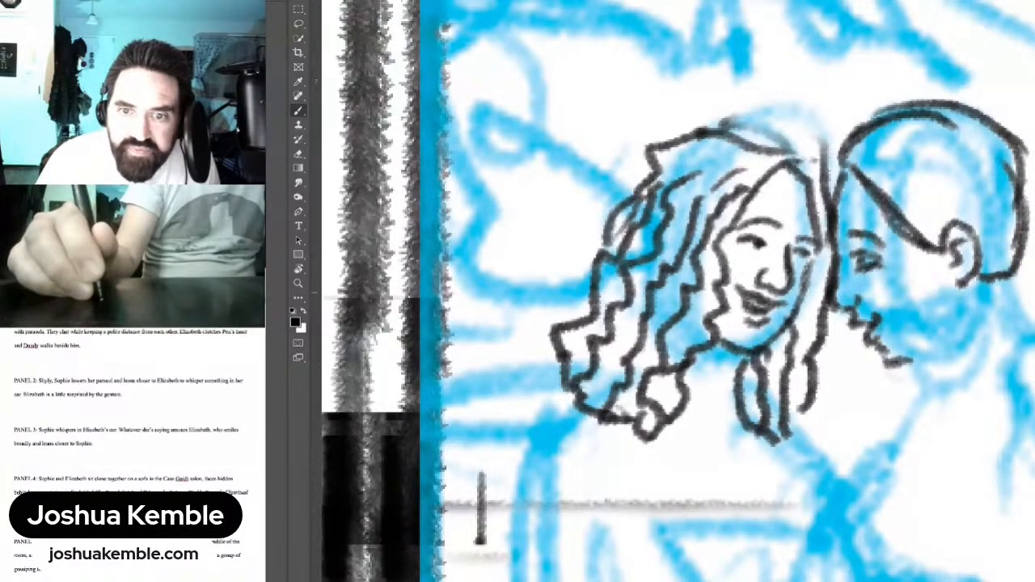
Step: Draw a rounded bun at the back of the second woman's head and a small curl at her front hairline
mouse_move(931, 104)
left_mouse_down()
mouse_move(1021, 68)
mouse_move(1034, 95)
left_mouse_up()
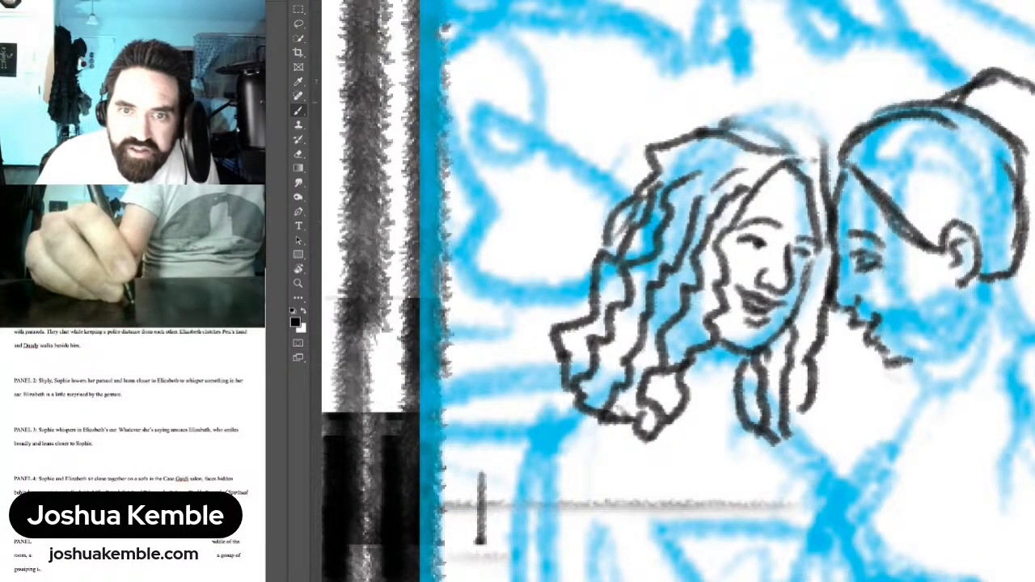
left_click_drag(1034, 182, 1019, 189)
mouse_move(842, 150)
left_mouse_down()
mouse_move(833, 132)
mouse_move(845, 120)
mouse_move(866, 128)
mouse_move(837, 173)
left_mouse_up()
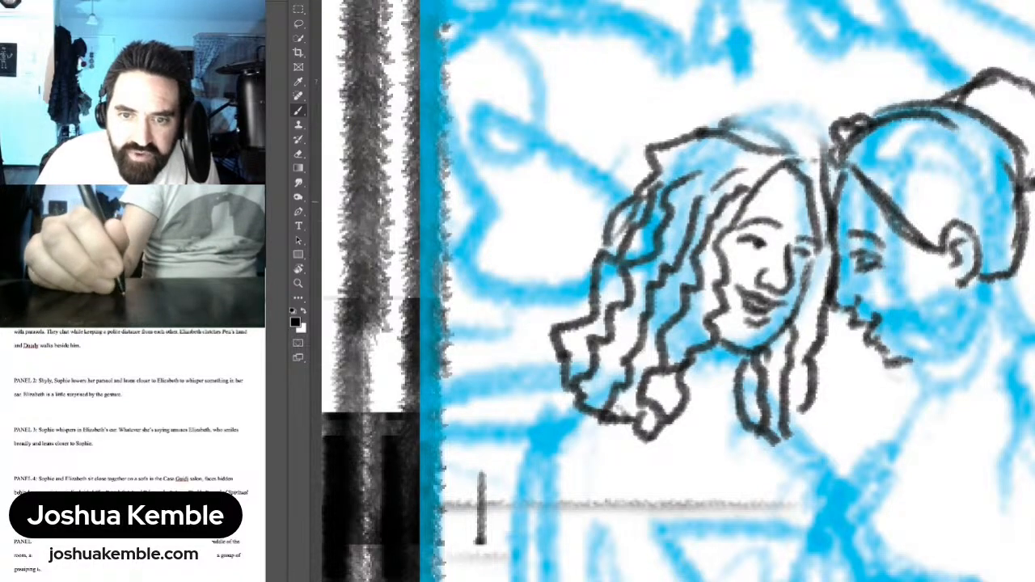
Step: Clean up and redraw the hair and forehead lines where the two women's heads touch
left_click_drag(762, 137, 823, 155)
key("ctrl+minus")
mouse_move(865, 226)
left_mouse_down()
mouse_move(801, 138)
mouse_move(833, 165)
left_mouse_up()
key("e")
key("b")
left_click_drag(792, 136, 804, 189)
key("e")
left_click_drag(796, 139, 799, 195)
key("b")
left_click_drag(796, 142, 799, 168)
left_click_drag(794, 139, 804, 193)
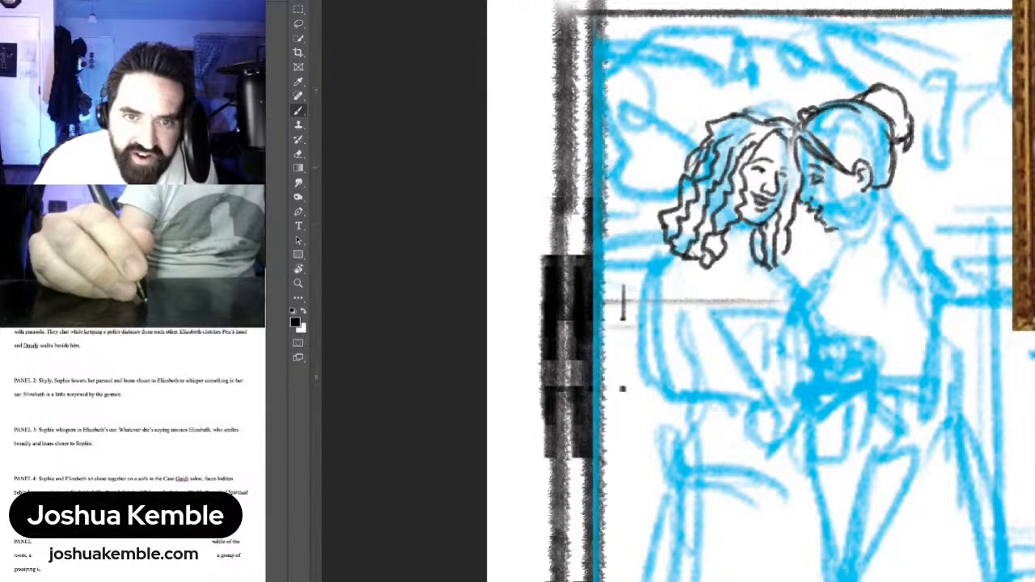
left_click_drag(789, 160, 792, 180)
mouse_move(784, 139)
left_mouse_down()
mouse_move(793, 169)
mouse_move(793, 160)
left_mouse_up()
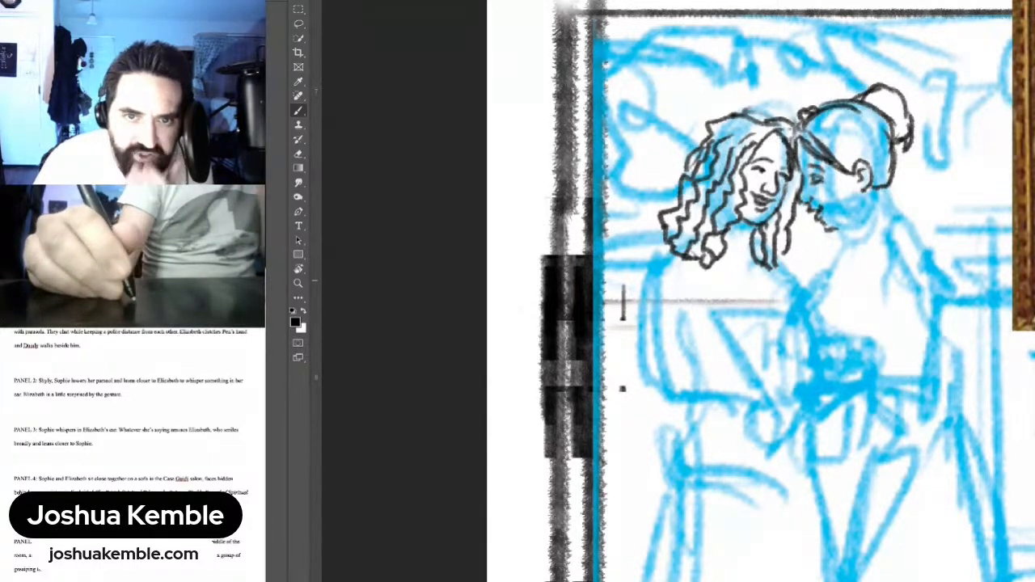
Step: Draw the back of the second woman's neck below her ear
mouse_move(808, 240)
left_mouse_down()
mouse_move(810, 203)
mouse_move(850, 184)
mouse_move(840, 186)
left_mouse_up()
mouse_move(871, 154)
left_mouse_down()
mouse_move(881, 186)
mouse_move(880, 176)
left_mouse_up()
mouse_move(877, 177)
left_mouse_down()
mouse_move(903, 201)
mouse_move(850, 193)
mouse_move(855, 214)
mouse_move(768, 204)
left_mouse_up()
left_click_drag(905, 214, 730, 232)
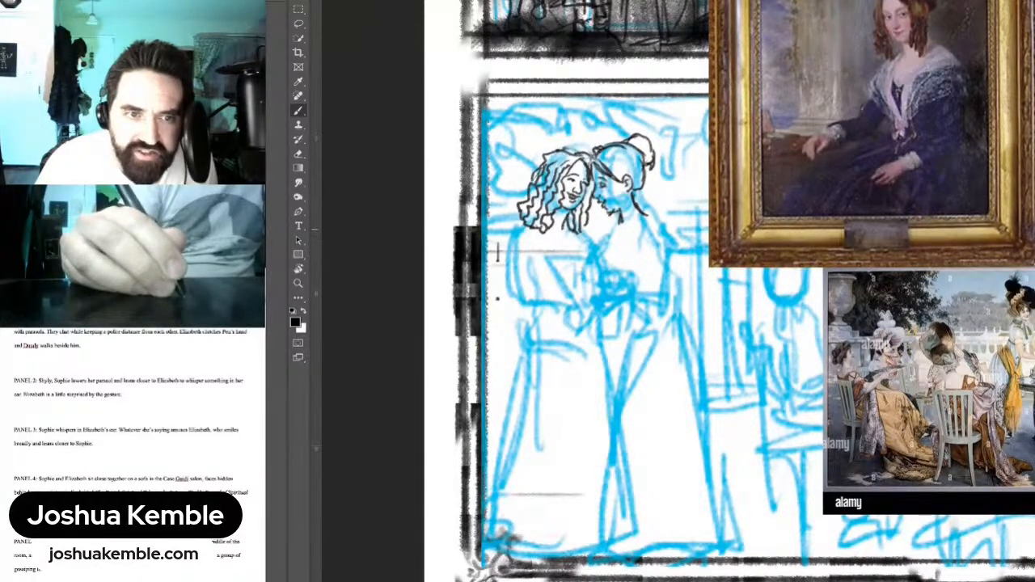
Step: Draw the first woman's shoulders and the wide V-shaped collar of her dress
mouse_move(564, 223)
left_mouse_down()
mouse_move(572, 246)
mouse_move(554, 240)
mouse_move(577, 252)
mouse_move(541, 241)
mouse_move(566, 259)
left_mouse_up()
mouse_move(517, 223)
left_mouse_down()
mouse_move(512, 240)
mouse_move(564, 261)
mouse_move(511, 264)
mouse_move(566, 275)
mouse_move(566, 290)
left_mouse_up()
left_click_drag(582, 247, 578, 273)
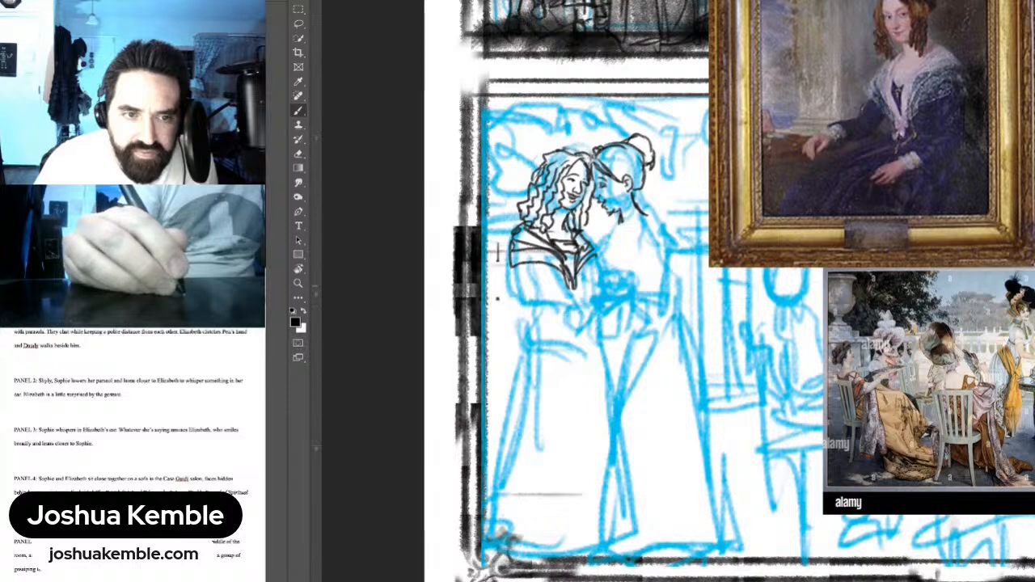
Step: Draw the first woman's sleeves, forearm and two hands reaching towards her companion
mouse_move(522, 266)
left_mouse_down()
mouse_move(527, 302)
mouse_move(544, 282)
mouse_move(554, 296)
mouse_move(579, 294)
mouse_move(524, 304)
mouse_move(591, 320)
mouse_move(584, 294)
mouse_move(625, 290)
mouse_move(627, 301)
left_mouse_up()
mouse_move(613, 314)
left_mouse_down()
mouse_move(624, 305)
mouse_move(616, 311)
left_mouse_up()
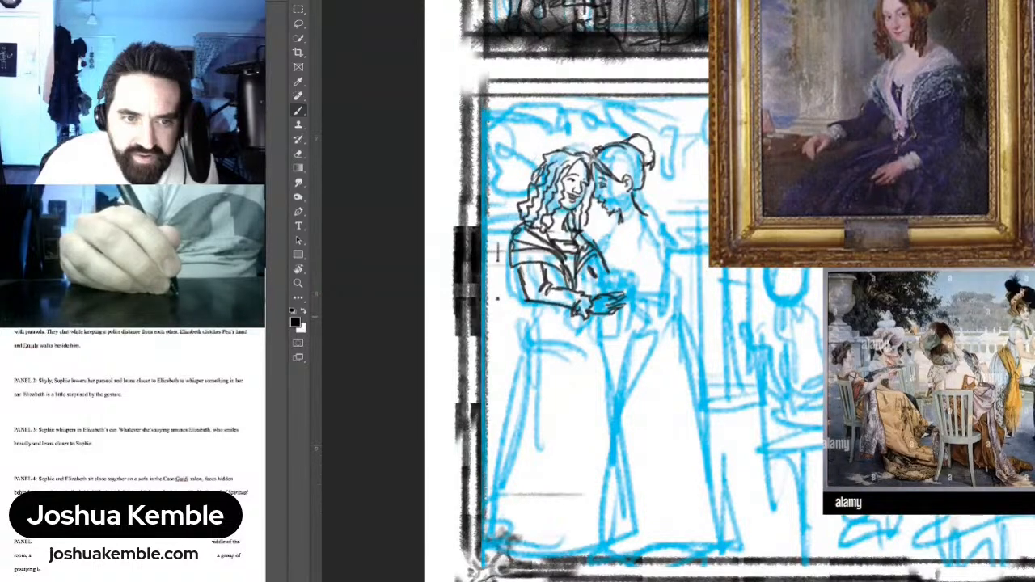
mouse_move(574, 316)
left_mouse_down()
mouse_move(569, 324)
mouse_move(590, 339)
mouse_move(592, 331)
left_mouse_up()
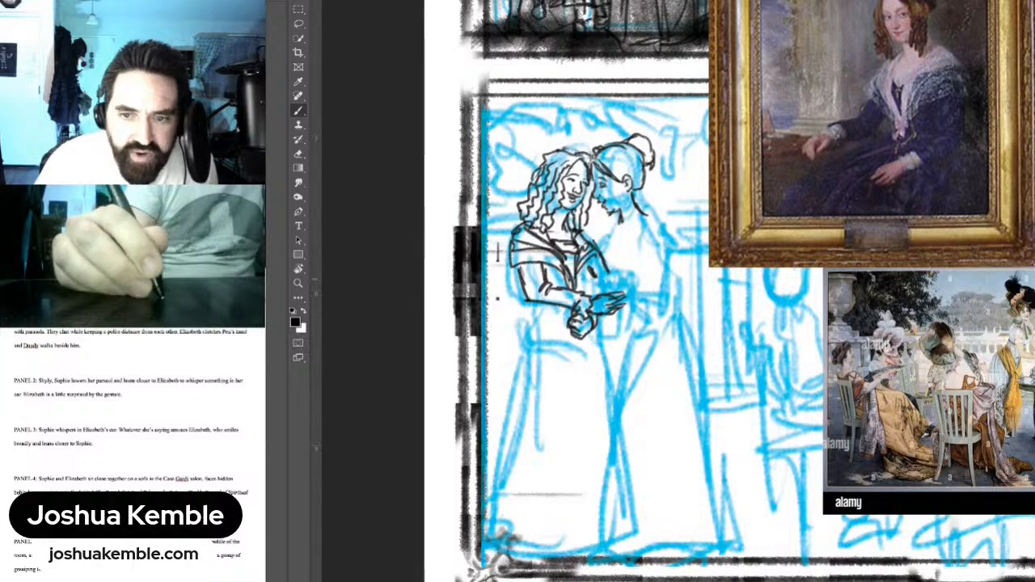
Step: Draw the second woman's shoulder, neckline and upper sleeve, undoing stray strokes
mouse_move(642, 211)
left_mouse_down()
mouse_move(637, 182)
mouse_move(578, 201)
left_mouse_up()
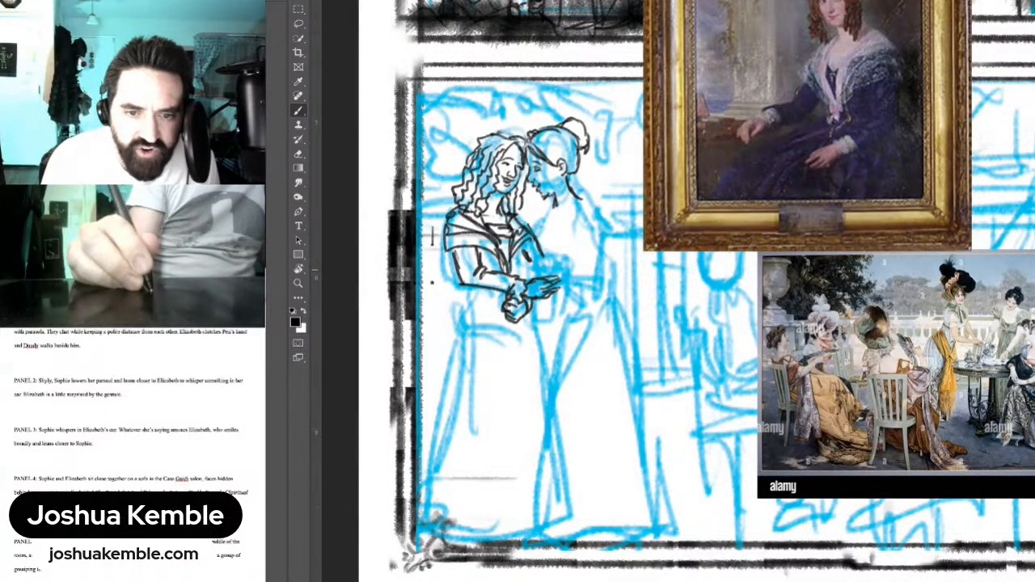
mouse_move(710, 370)
left_mouse_down()
mouse_move(747, 366)
mouse_move(736, 376)
left_mouse_up()
key("ctrl+z")
key("ctrl+z")
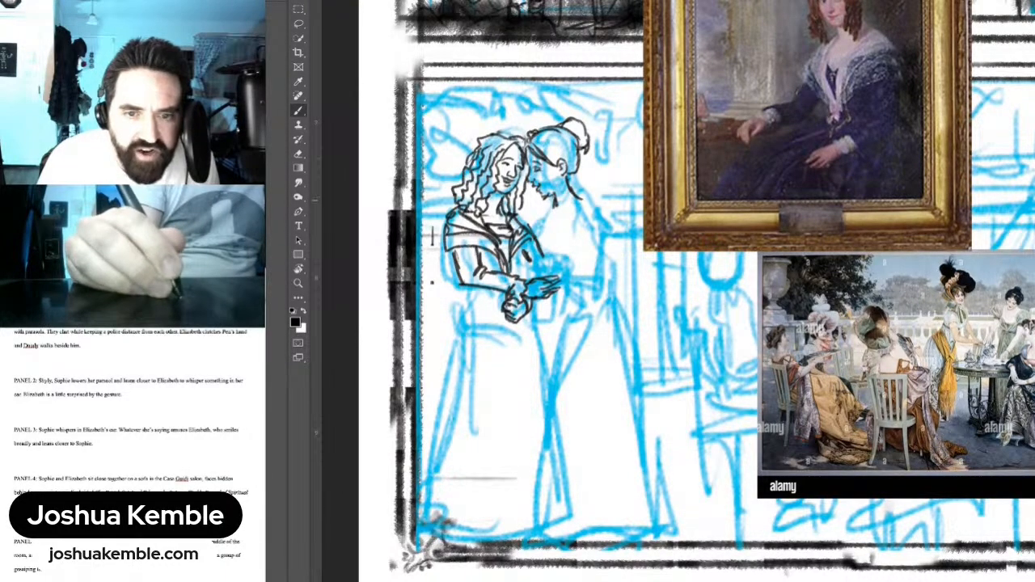
mouse_move(574, 194)
left_mouse_down()
mouse_move(587, 209)
mouse_move(569, 223)
mouse_move(588, 214)
mouse_move(586, 235)
mouse_move(594, 216)
mouse_move(596, 229)
mouse_move(548, 236)
mouse_move(549, 222)
mouse_move(561, 233)
mouse_move(537, 242)
mouse_move(547, 254)
mouse_move(576, 252)
left_mouse_up()
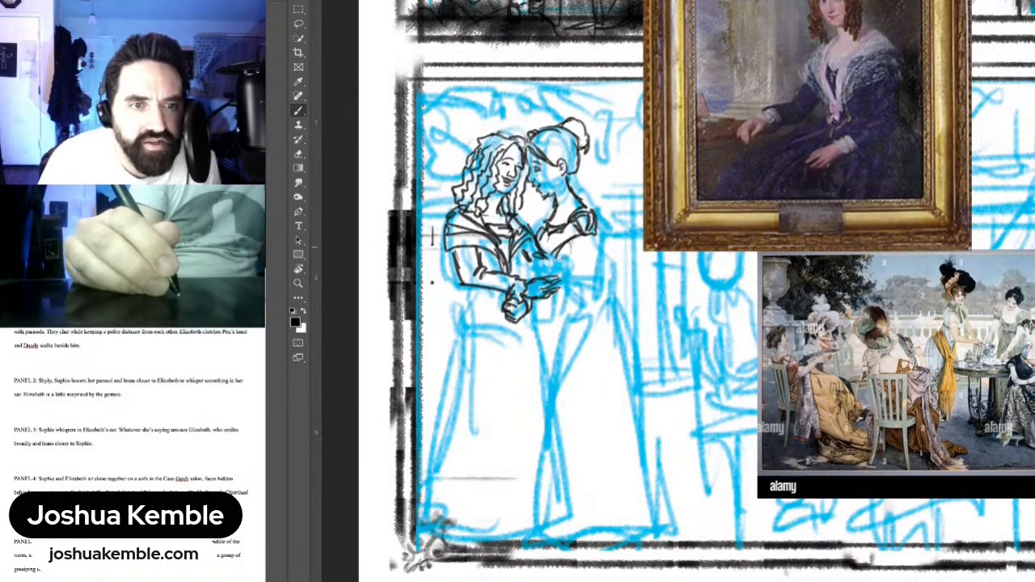
mouse_move(572, 238)
left_mouse_down()
mouse_move(575, 271)
mouse_move(587, 249)
mouse_move(571, 277)
left_mouse_up()
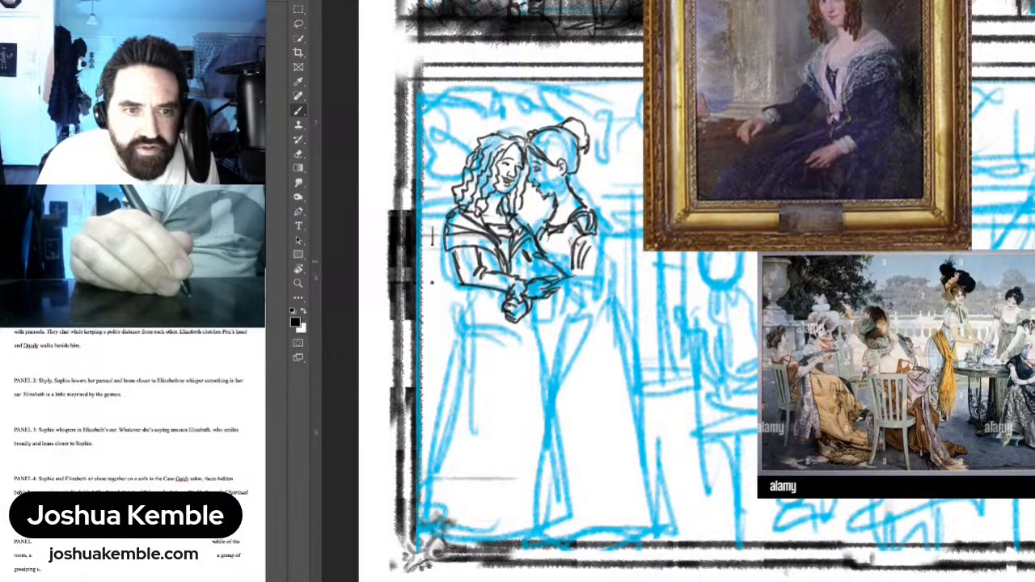
left_click_drag(532, 241, 542, 256)
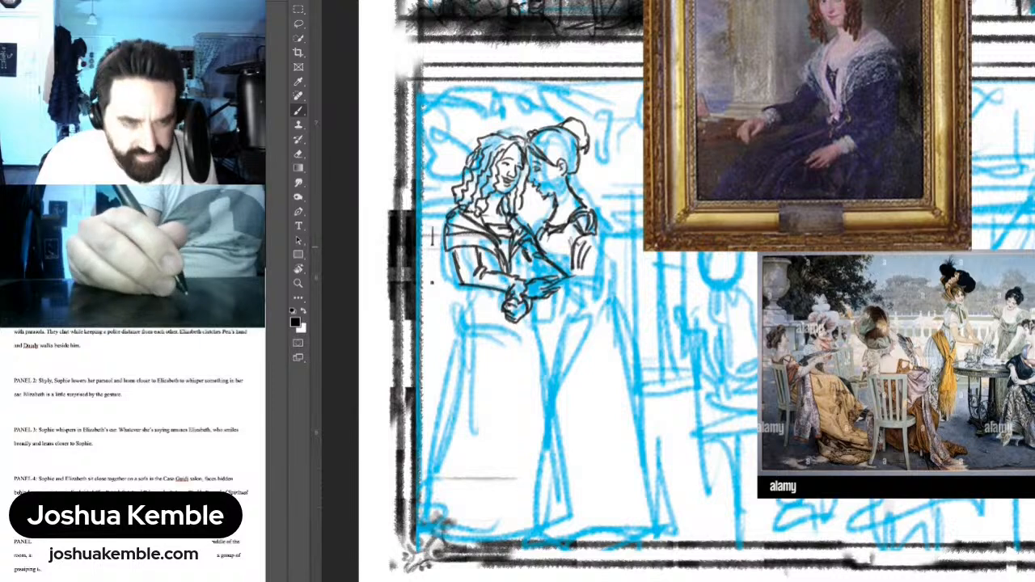
Step: Erase overlapping lines between the two women's chests and draw the second woman's hand beside the first woman's
key("e")
mouse_move(514, 236)
left_mouse_down()
mouse_move(532, 254)
mouse_move(518, 226)
mouse_move(516, 253)
mouse_move(531, 222)
left_mouse_up()
key("b")
mouse_move(529, 260)
left_mouse_down()
mouse_move(541, 277)
mouse_move(516, 272)
mouse_move(540, 310)
mouse_move(531, 314)
mouse_move(552, 310)
left_mouse_up()
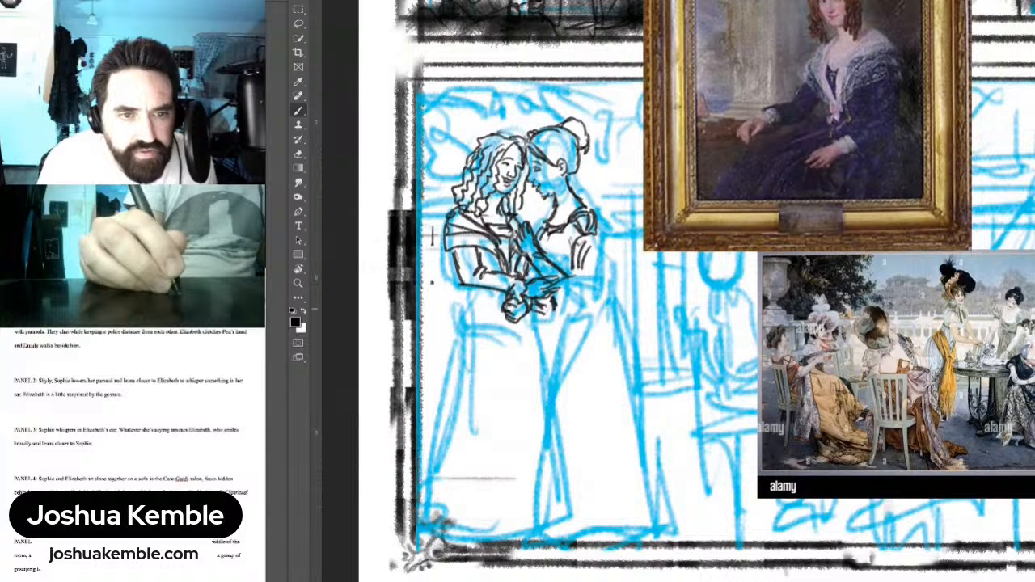
Step: Draw the second woman's forearm, the draped fabric over her elbow and the long front folds of her dress
mouse_move(553, 300)
left_mouse_down()
mouse_move(546, 322)
mouse_move(585, 272)
mouse_move(613, 271)
left_mouse_up()
mouse_move(591, 235)
left_mouse_down()
mouse_move(633, 279)
mouse_move(620, 306)
left_mouse_up()
left_click_drag(589, 265, 628, 304)
mouse_move(594, 256)
left_mouse_down()
mouse_move(623, 296)
mouse_move(560, 302)
mouse_move(586, 296)
mouse_move(592, 278)
mouse_move(572, 340)
left_mouse_up()
left_click_drag(573, 297, 572, 410)
mouse_move(578, 308)
left_mouse_down()
mouse_move(581, 434)
mouse_move(558, 427)
mouse_move(553, 463)
mouse_move(570, 473)
left_mouse_up()
left_click_drag(573, 387, 570, 474)
left_click_drag(585, 353, 572, 465)
left_click_drag(547, 244, 544, 257)
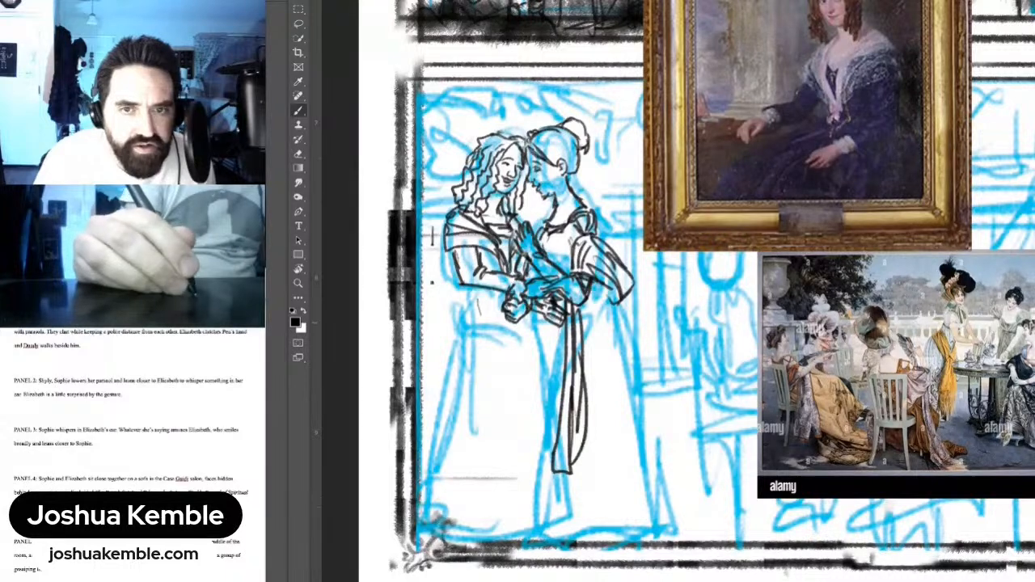
Step: Draw the first woman's pointed waistline and the outer edges of her full skirt
left_click_drag(465, 286, 463, 304)
mouse_move(471, 289)
left_mouse_down()
mouse_move(479, 314)
mouse_move(522, 342)
left_mouse_up()
mouse_move(521, 325)
left_mouse_down()
mouse_move(527, 343)
mouse_move(534, 307)
mouse_move(558, 362)
left_mouse_up()
left_click_drag(539, 317, 565, 384)
mouse_move(474, 296)
left_mouse_down()
mouse_move(443, 327)
mouse_move(420, 414)
left_mouse_up()
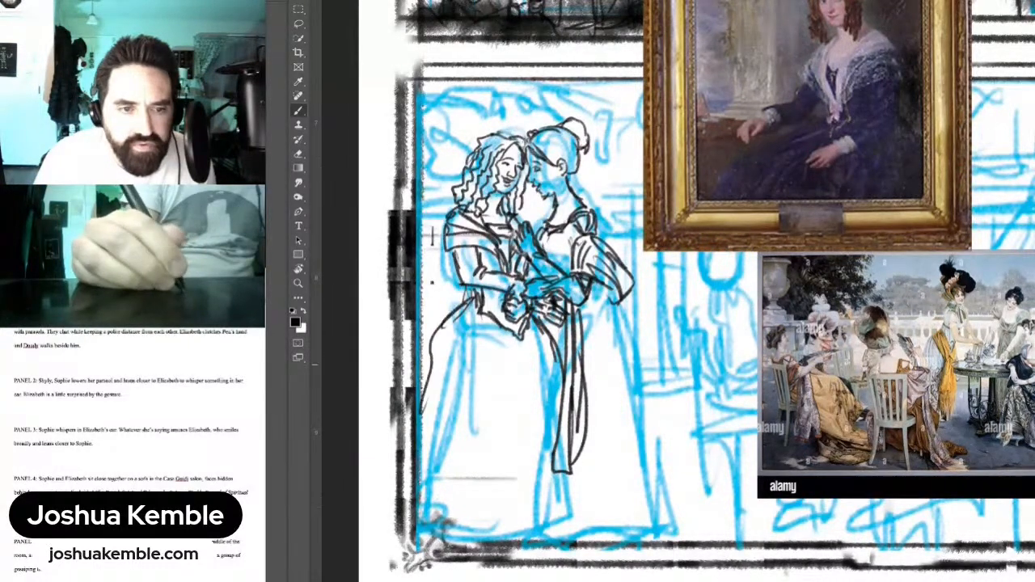
Step: Fill the first woman's skirt with long vertical folds and draw its hem near the floor
left_click_drag(461, 317, 419, 394)
left_click_drag(455, 357, 429, 375)
left_click_drag(479, 335, 449, 450)
left_click_drag(551, 348, 506, 387)
left_click_drag(515, 328, 507, 479)
mouse_move(534, 332)
left_mouse_down()
mouse_move(521, 445)
mouse_move(530, 463)
mouse_move(529, 387)
left_mouse_up()
mouse_move(552, 331)
left_mouse_down()
mouse_move(527, 376)
mouse_move(551, 429)
left_mouse_up()
left_click_drag(533, 468, 526, 529)
left_click_drag(556, 474, 545, 512)
left_click_drag(564, 486, 533, 539)
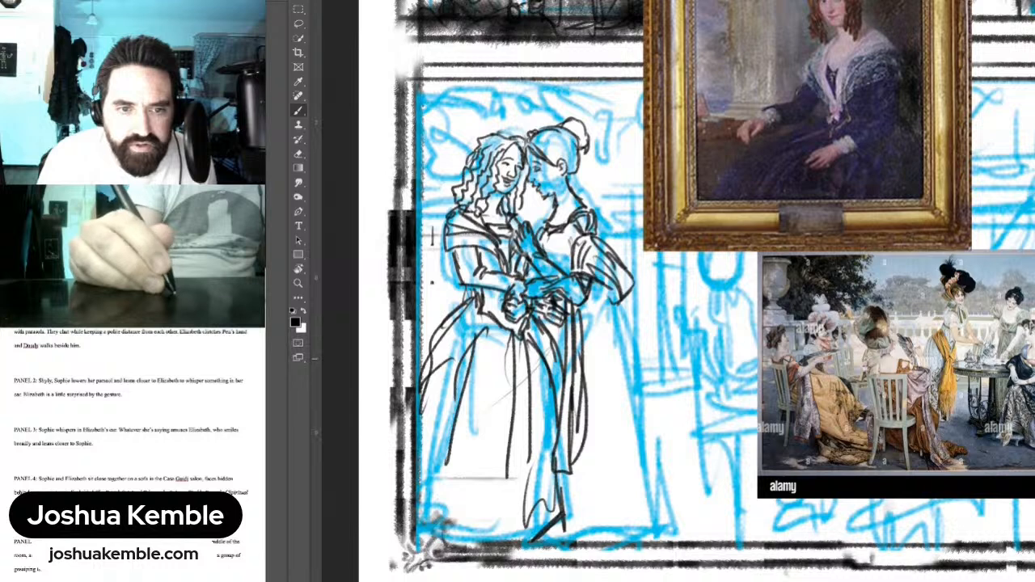
Step: Draw the folds at the second woman's elbow and waist and begin the upper back of her skirt
left_click_drag(594, 285, 591, 319)
left_click_drag(607, 272, 608, 321)
mouse_move(620, 294)
left_mouse_down()
mouse_move(610, 316)
mouse_move(589, 317)
left_mouse_up()
left_click_drag(599, 299, 594, 308)
mouse_move(605, 307)
left_mouse_down()
mouse_move(597, 296)
mouse_move(598, 376)
left_mouse_up()
mouse_move(618, 327)
left_mouse_down()
mouse_move(592, 364)
mouse_move(597, 340)
mouse_move(607, 385)
left_mouse_up()
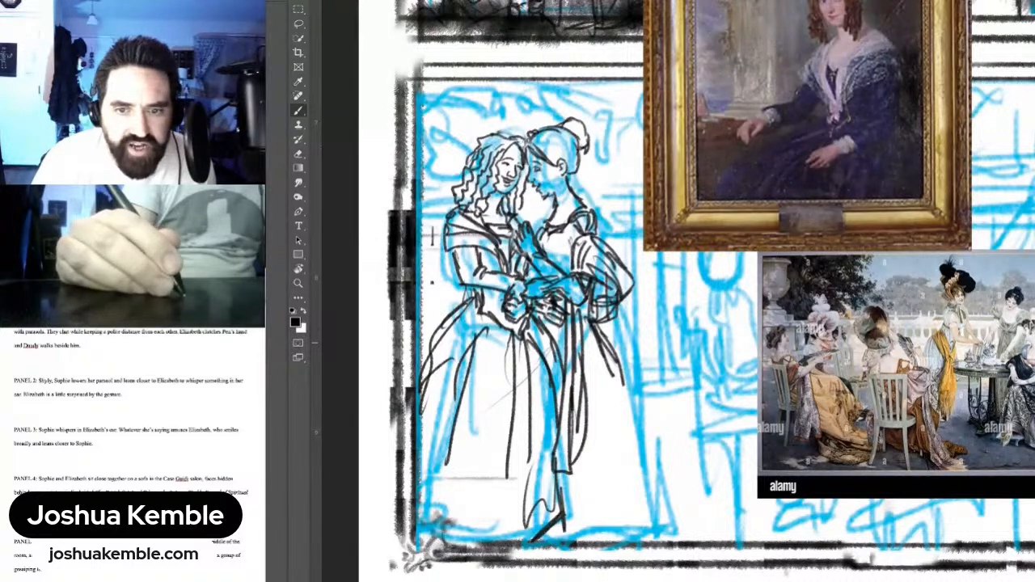
mouse_move(592, 331)
left_mouse_down()
mouse_move(586, 341)
mouse_move(559, 337)
left_mouse_up()
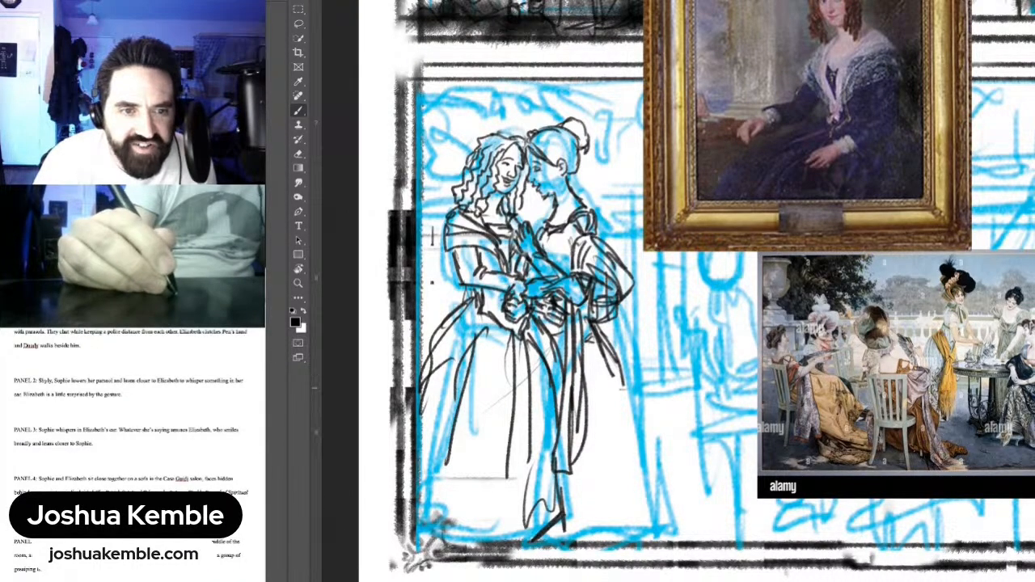
left_click_drag(622, 388, 600, 358)
left_click_drag(560, 323, 545, 333)
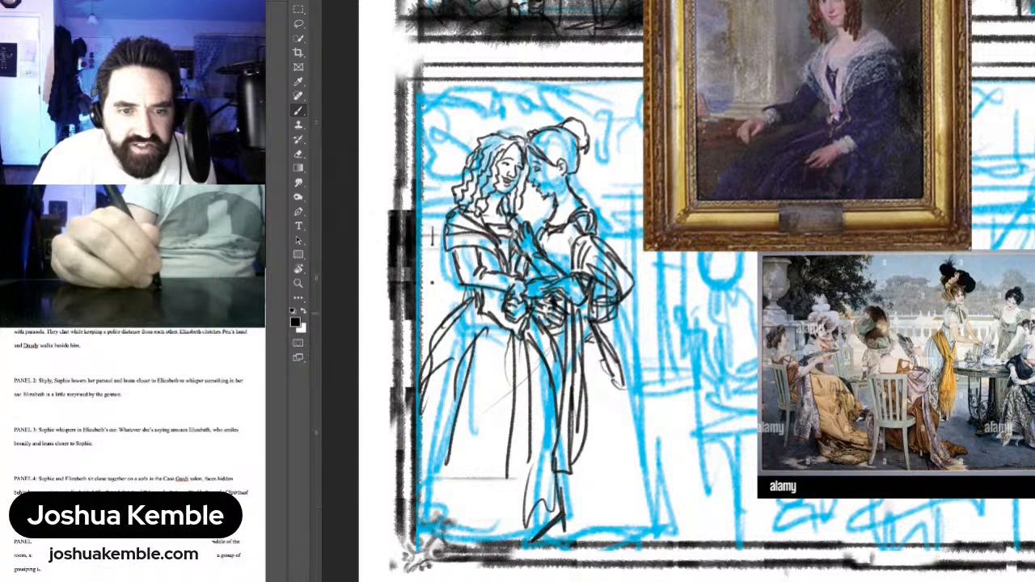
Step: Draw the second woman's long skirt with its folds, hem and train trailing along the floor
mouse_move(581, 302)
left_mouse_down()
mouse_move(642, 431)
mouse_move(660, 516)
left_mouse_up()
mouse_move(594, 384)
left_mouse_down()
mouse_move(631, 465)
mouse_move(637, 522)
left_mouse_up()
left_click_drag(638, 523, 665, 530)
left_click_drag(636, 490, 657, 506)
mouse_move(599, 414)
left_mouse_down()
mouse_move(624, 509)
mouse_move(618, 542)
mouse_move(673, 551)
left_mouse_up()
mouse_move(661, 490)
left_mouse_down()
mouse_move(673, 549)
mouse_move(697, 525)
left_mouse_up()
left_click_drag(695, 524, 624, 546)
mouse_move(567, 513)
left_mouse_down()
mouse_move(640, 543)
mouse_move(716, 512)
left_mouse_up()
mouse_move(674, 512)
left_mouse_down()
mouse_move(736, 526)
mouse_move(718, 552)
left_mouse_up()
left_click_drag(733, 533, 692, 550)
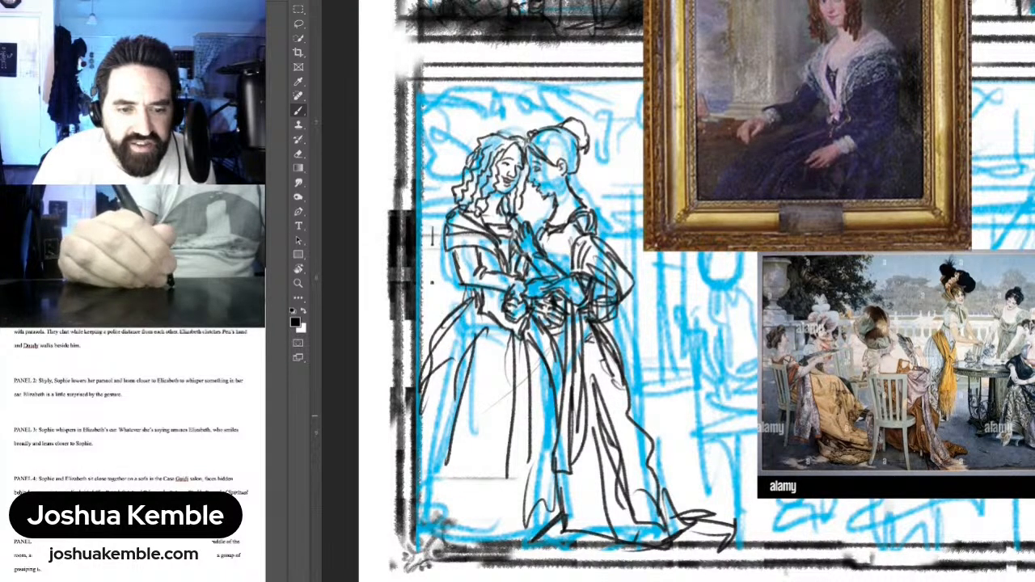
left_click_drag(623, 424, 649, 516)
mouse_move(566, 502)
left_mouse_down()
mouse_move(593, 468)
mouse_move(591, 526)
mouse_move(583, 517)
mouse_move(575, 530)
left_mouse_up()
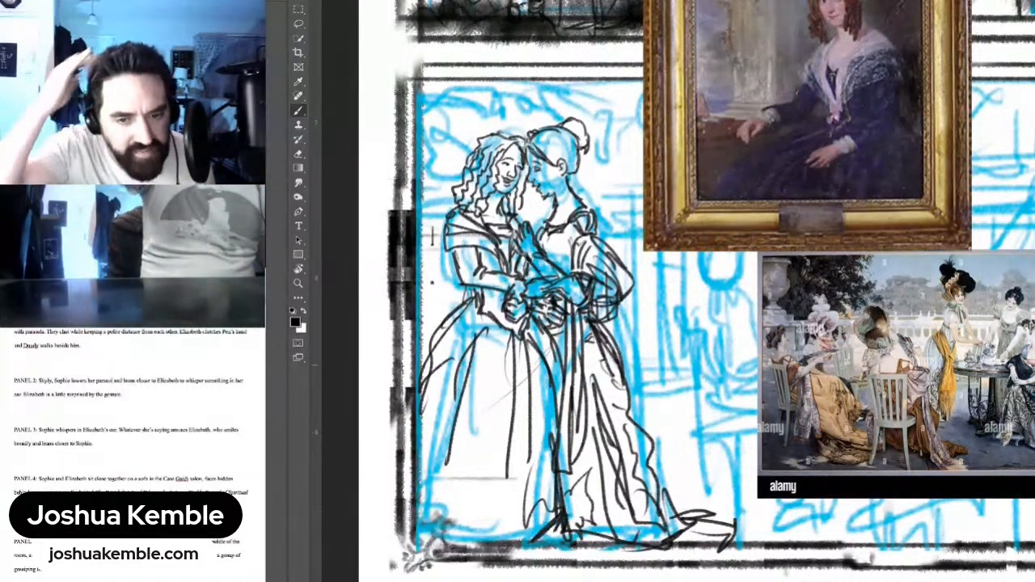
Step: Clear away the framed portrait and move the garden tea-party reference above the fifth panel's seated figures
key("ctrl+0")
key("ctrl+plus")
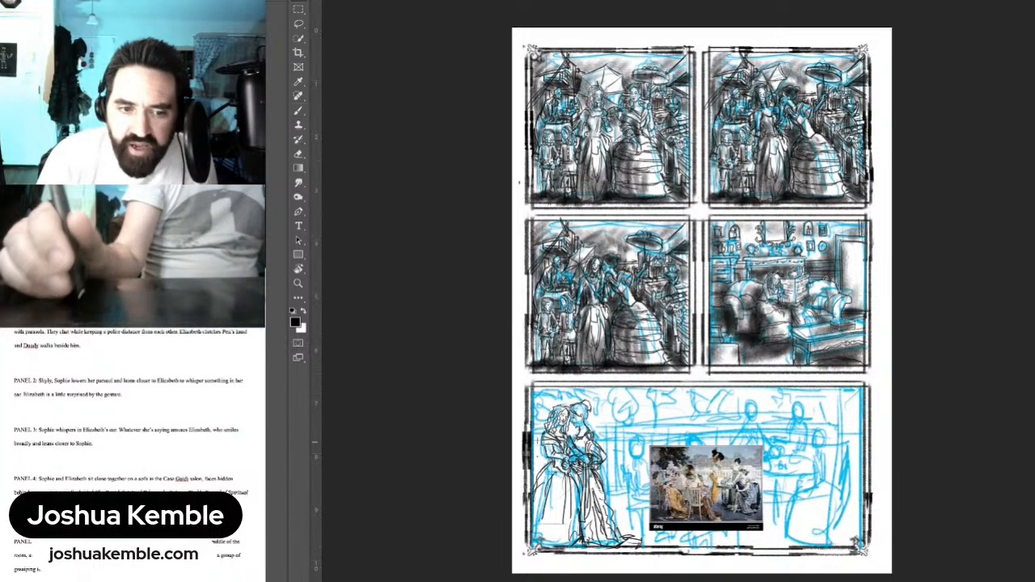
left_click_drag(706, 470, 706, 370)
key("ctrl+z")
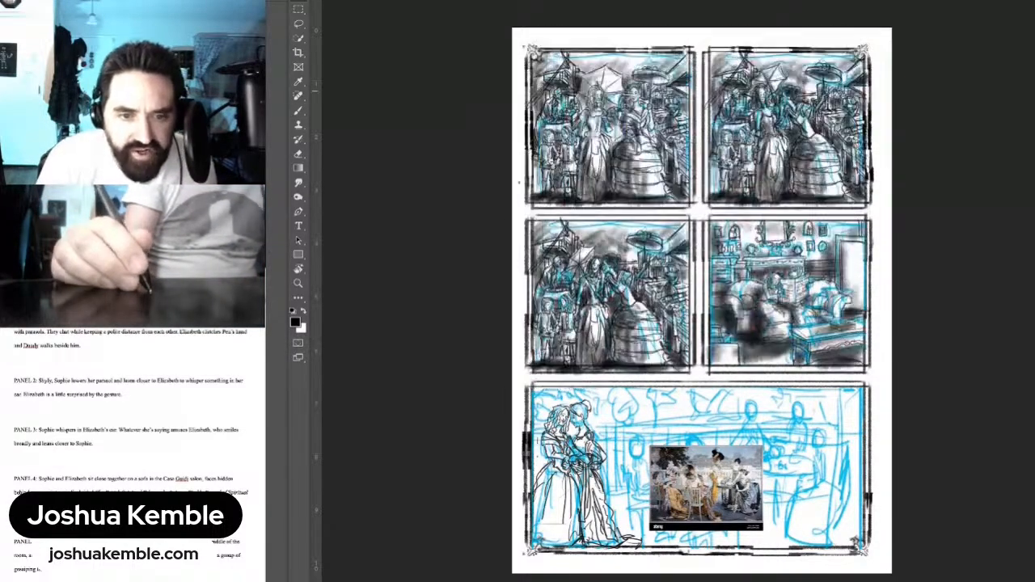
mouse_move(706, 486)
left_mouse_down()
mouse_move(711, 382)
mouse_move(702, 356)
left_mouse_up()
mouse_move(659, 466)
left_mouse_down()
mouse_move(784, 452)
mouse_move(894, 237)
mouse_move(864, 278)
left_mouse_up()
left_click_drag(701, 286, 714, 365)
left_click_drag(742, 295, 687, 295)
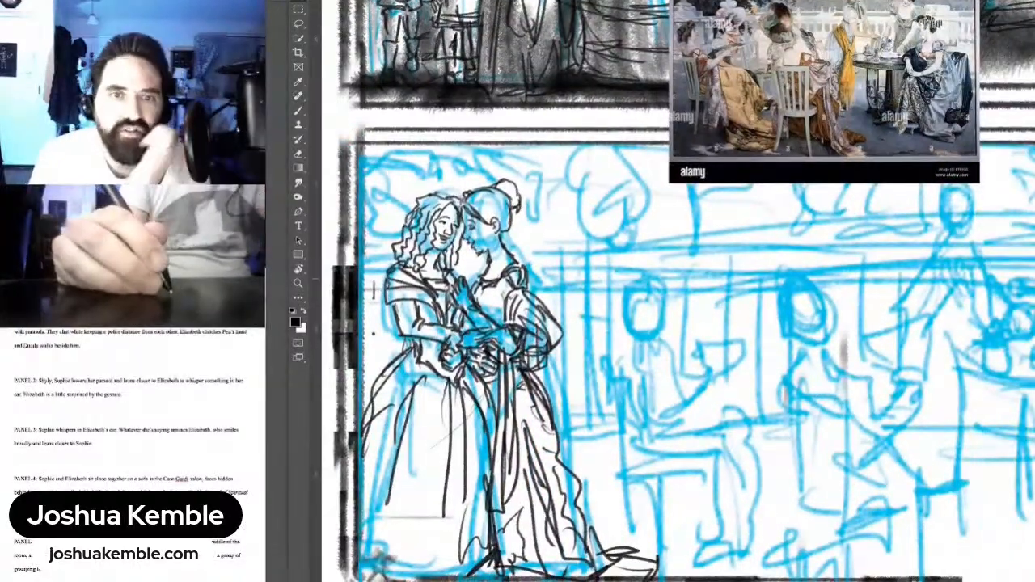
Step: Draw the nearest seated woman's plumed hat, face and neck over the blue sketch
key("b")
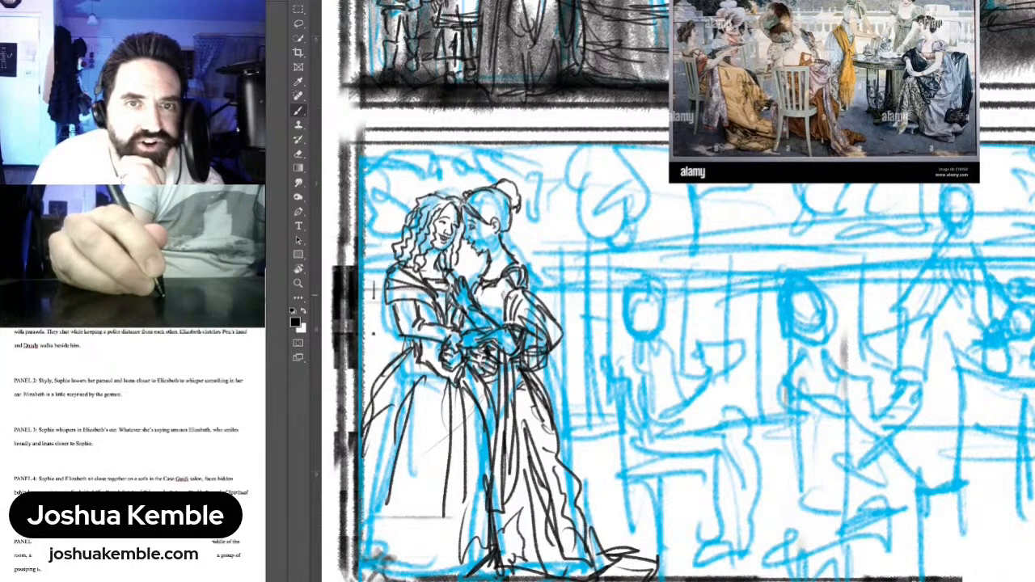
mouse_move(638, 296)
left_mouse_down()
mouse_move(627, 315)
mouse_move(660, 283)
mouse_move(663, 255)
mouse_move(644, 259)
mouse_move(620, 317)
mouse_move(636, 277)
mouse_move(607, 294)
mouse_move(636, 346)
mouse_move(663, 332)
mouse_move(664, 355)
mouse_move(695, 343)
mouse_move(678, 307)
mouse_move(702, 318)
mouse_move(656, 357)
left_mouse_up()
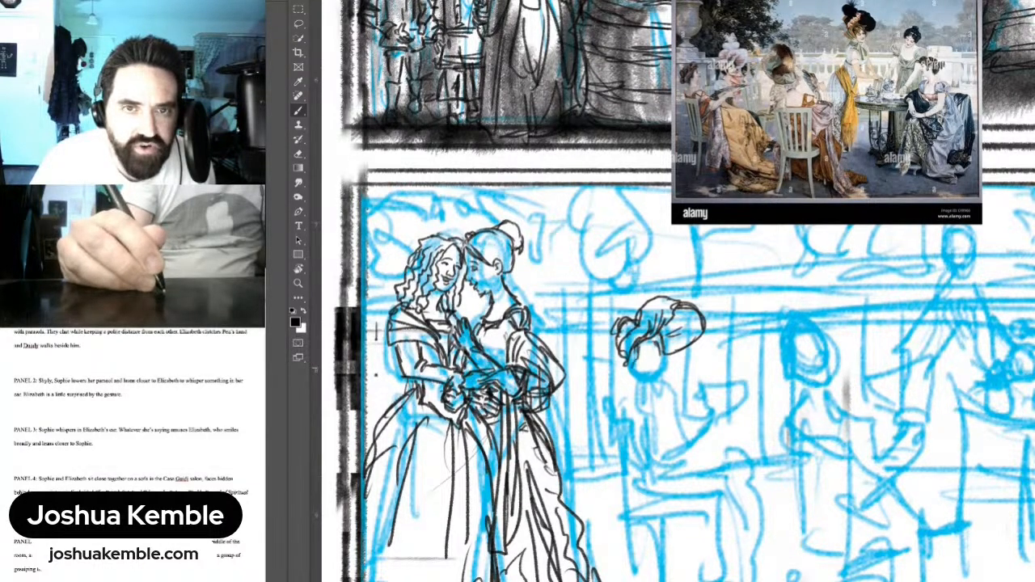
mouse_move(639, 361)
left_mouse_down()
mouse_move(639, 382)
mouse_move(649, 357)
left_mouse_up()
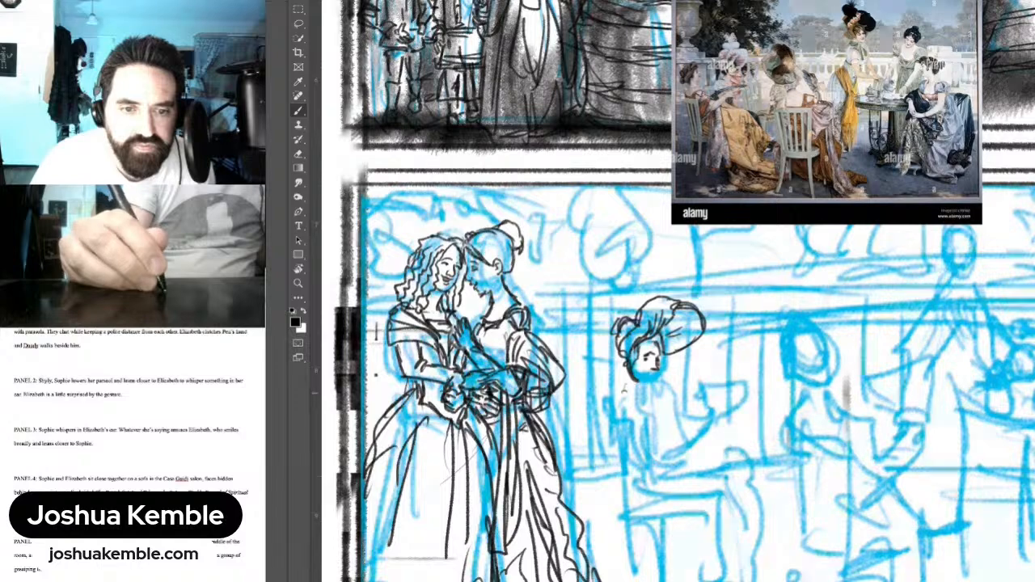
left_click_drag(630, 375, 623, 394)
mouse_move(648, 378)
left_mouse_down()
mouse_move(648, 399)
mouse_move(663, 399)
mouse_move(662, 423)
left_mouse_up()
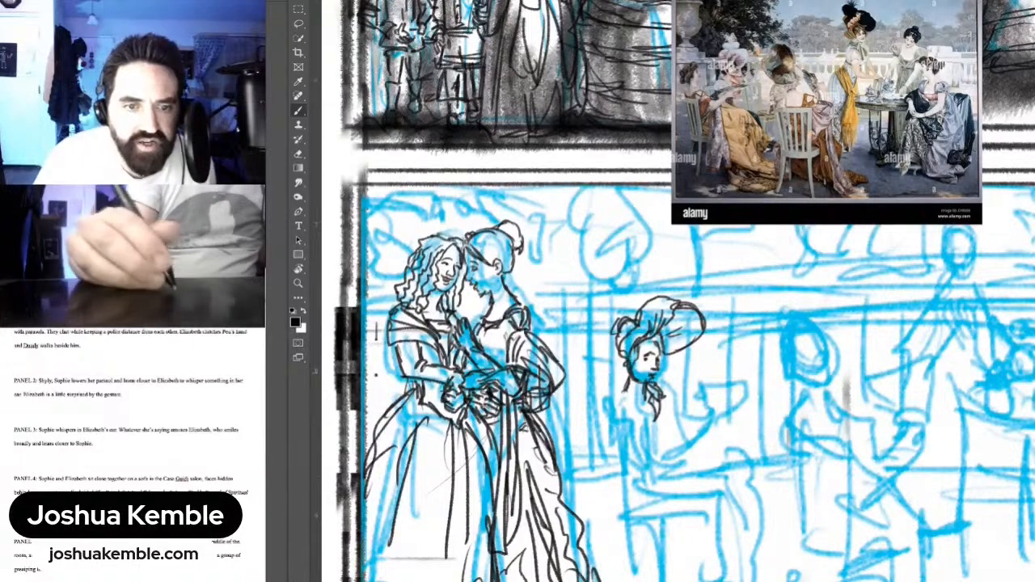
Step: Draw the nearest seated woman's bodice, puffed sleeve, bent arm and hand over the blue sketch
left_click_drag(661, 354, 662, 362)
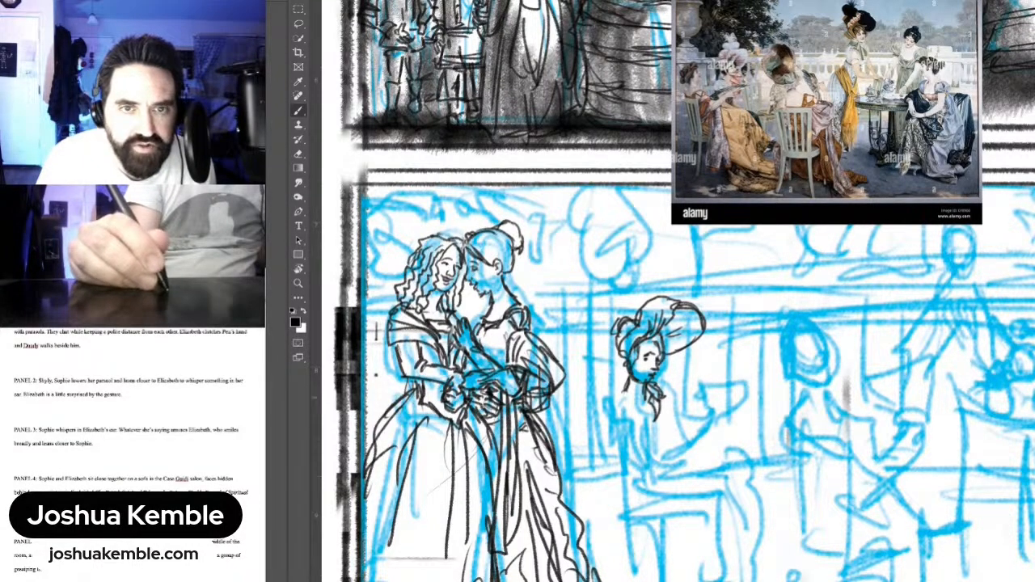
mouse_move(618, 393)
left_mouse_down()
mouse_move(647, 411)
mouse_move(608, 414)
mouse_move(609, 427)
mouse_move(633, 402)
mouse_move(649, 453)
mouse_move(635, 455)
mouse_move(655, 474)
mouse_move(702, 435)
mouse_move(697, 452)
mouse_move(668, 461)
left_mouse_up()
mouse_move(689, 427)
left_mouse_down()
mouse_move(672, 440)
mouse_move(652, 430)
left_mouse_up()
left_click_drag(706, 408, 645, 430)
left_click_drag(665, 420, 731, 406)
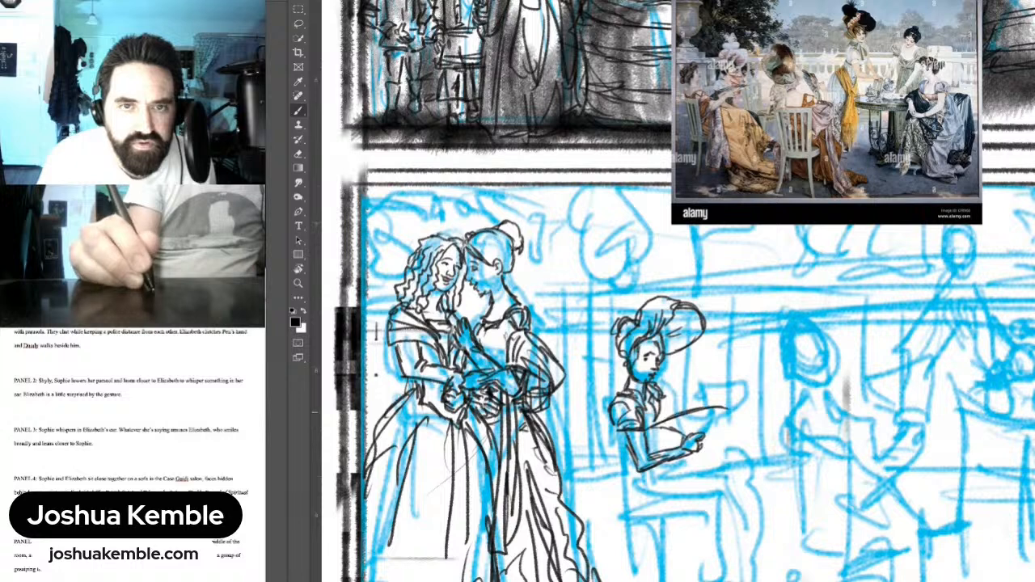
Step: Draw the open folding fan with its ribs in the nearest seated woman's hand
left_click_drag(665, 429, 749, 412)
left_click_drag(705, 439, 756, 416)
mouse_move(708, 439)
left_mouse_down()
mouse_move(765, 410)
mouse_move(745, 422)
left_mouse_up()
mouse_move(667, 418)
left_mouse_down()
mouse_move(687, 434)
mouse_move(689, 414)
mouse_move(700, 425)
mouse_move(719, 409)
left_mouse_up()
Step: Draw the nearest seated woman's skirt falling from her lap to the hem at the floor
mouse_move(710, 437)
left_mouse_down()
mouse_move(748, 414)
mouse_move(650, 426)
mouse_move(655, 458)
mouse_move(616, 453)
mouse_move(611, 477)
mouse_move(636, 474)
mouse_move(614, 500)
mouse_move(626, 402)
mouse_move(650, 440)
mouse_move(655, 539)
left_mouse_up()
left_click_drag(686, 469, 661, 552)
left_click_drag(675, 546, 704, 542)
left_click_drag(700, 493, 684, 542)
left_click_drag(699, 458, 668, 558)
left_click_drag(695, 558, 763, 538)
mouse_move(694, 461)
left_mouse_down()
mouse_move(731, 537)
mouse_move(764, 542)
left_mouse_up()
Step: Draw the lap, knees and long drapery folds along the front of the nearest seated woman's skirt
mouse_move(697, 431)
left_mouse_down()
mouse_move(760, 417)
mouse_move(781, 458)
left_mouse_up()
left_click_drag(754, 417, 810, 477)
mouse_move(777, 433)
left_mouse_down()
mouse_move(801, 480)
mouse_move(757, 508)
mouse_move(789, 523)
left_mouse_up()
mouse_move(793, 477)
left_mouse_down()
mouse_move(818, 526)
mouse_move(796, 519)
mouse_move(796, 499)
left_mouse_up()
left_click_drag(746, 451, 780, 496)
mouse_move(708, 439)
left_mouse_down()
mouse_move(753, 483)
mouse_move(745, 452)
left_mouse_up()
left_click_drag(739, 455, 770, 517)
mouse_move(762, 506)
left_mouse_down()
mouse_move(786, 540)
mouse_move(795, 522)
left_mouse_up()
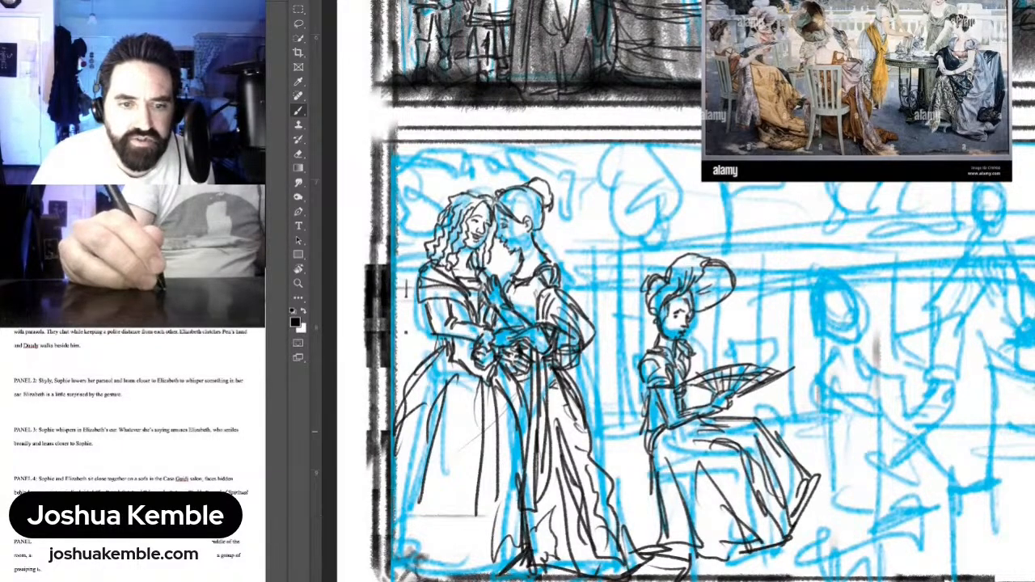
Step: Draw the chair back and rear leg behind the nearest seated woman and touch up her bodice
mouse_move(631, 377)
left_mouse_down()
mouse_move(640, 453)
mouse_move(644, 387)
mouse_move(644, 477)
left_mouse_up()
left_click_drag(647, 458, 649, 542)
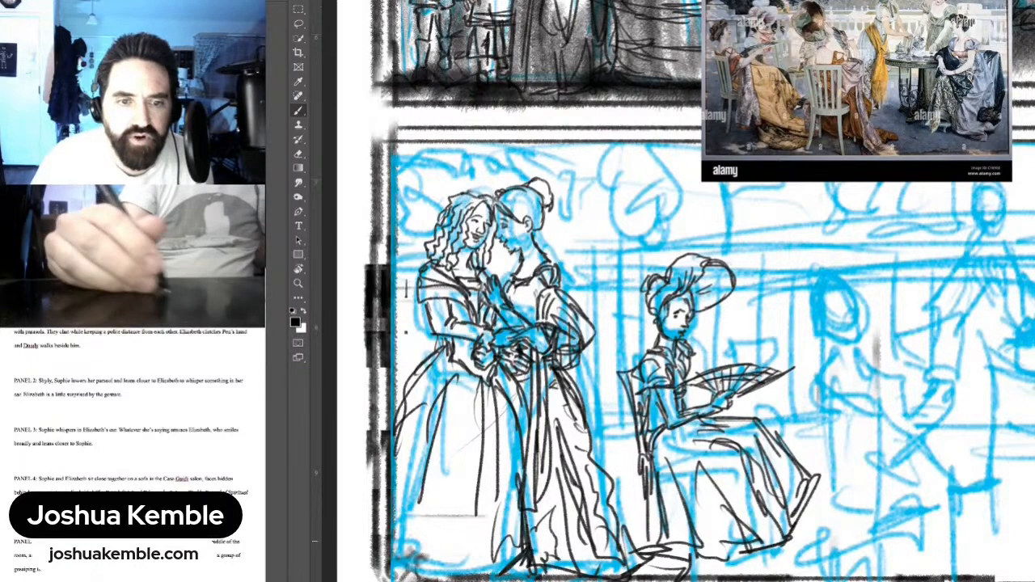
mouse_move(652, 492)
left_mouse_down()
mouse_move(657, 542)
mouse_move(663, 504)
left_mouse_up()
left_click_drag(680, 388, 675, 412)
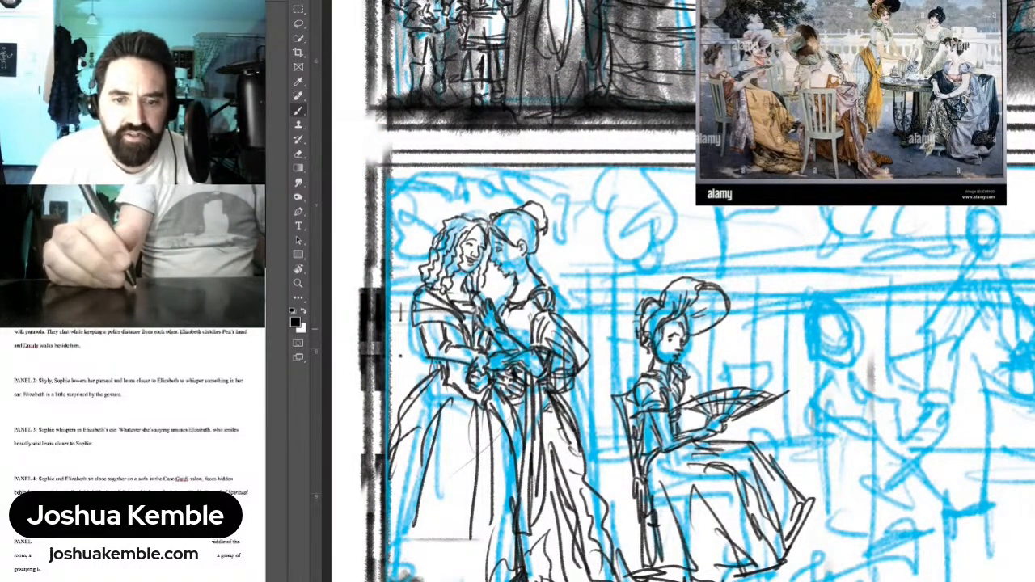
Step: Draw the second seated woman's head from behind, with her pinned-up hair and curls falling down her neck
scroll(864, 388, "down", 5)
scroll(863, 396, "up", 1)
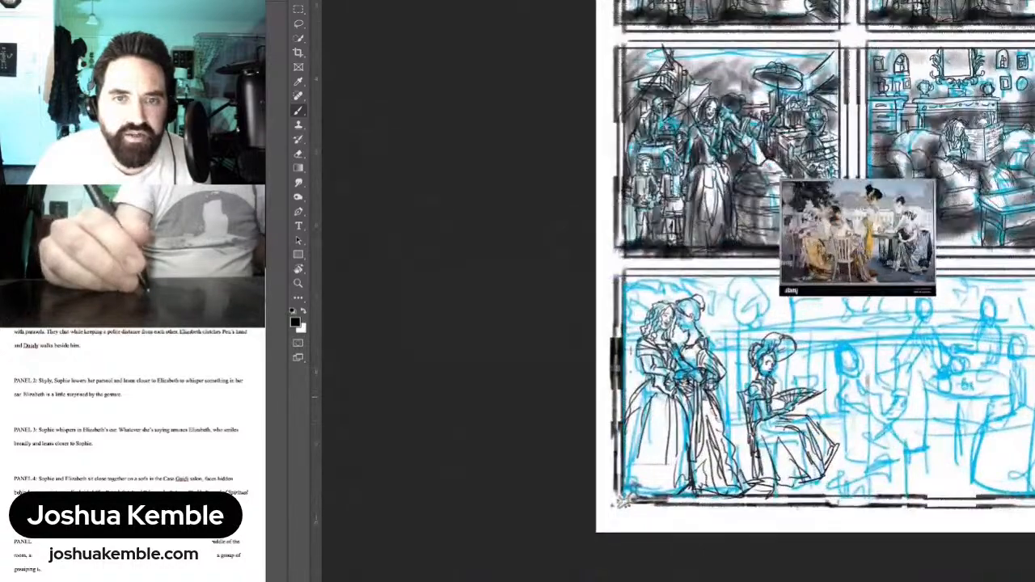
scroll(865, 408, "up", 3)
left_click_drag(875, 374, 780, 376)
scroll(756, 324, "up", 3)
scroll(756, 323, "up", 1)
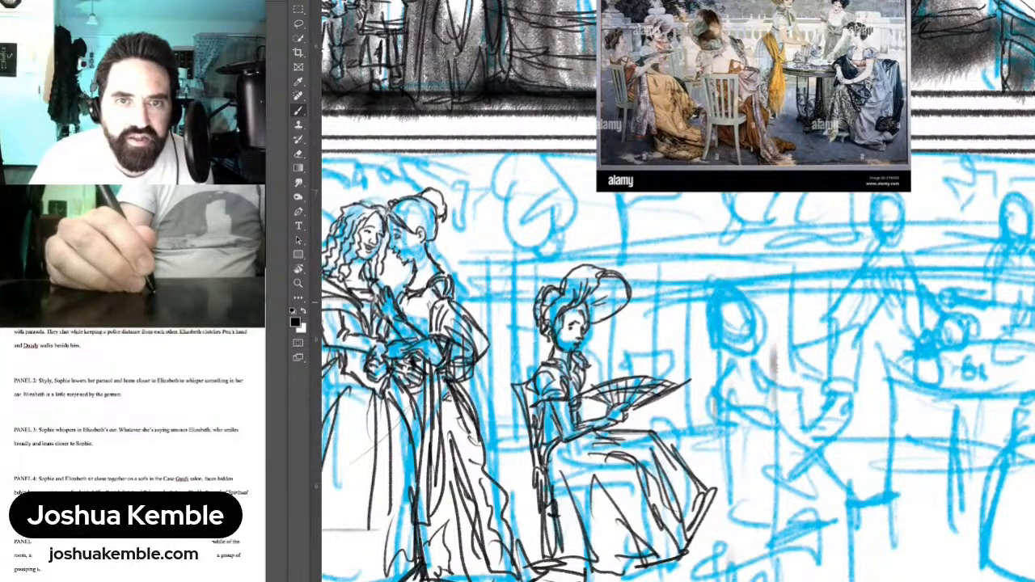
mouse_move(647, 301)
left_mouse_down()
mouse_move(639, 360)
mouse_move(654, 316)
left_mouse_up()
mouse_move(730, 312)
left_mouse_down()
mouse_move(718, 339)
mouse_move(736, 348)
mouse_move(749, 348)
mouse_move(752, 317)
left_mouse_up()
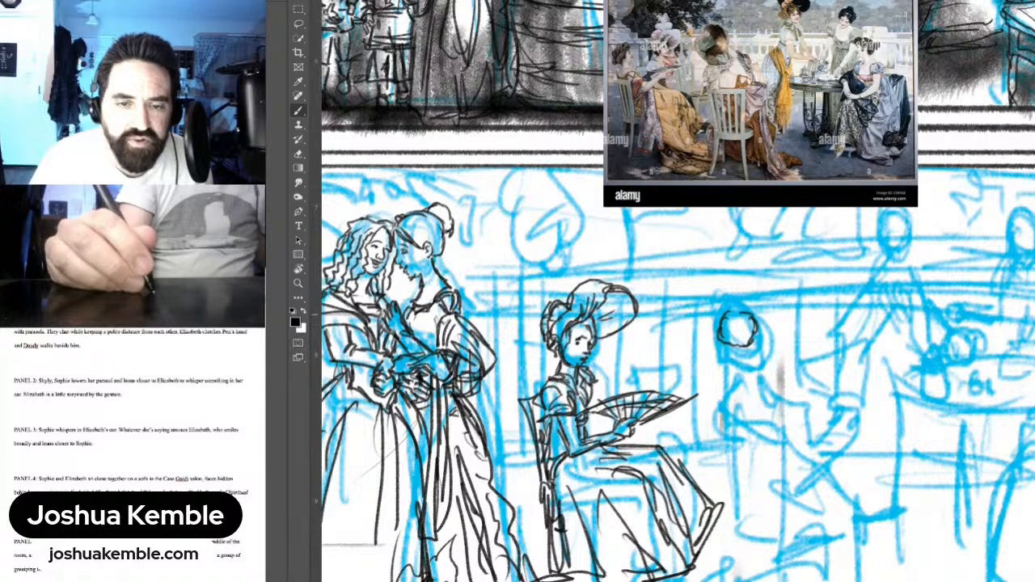
mouse_move(756, 322)
left_mouse_down()
mouse_move(741, 310)
mouse_move(720, 356)
mouse_move(764, 333)
mouse_move(754, 347)
mouse_move(733, 343)
mouse_move(720, 364)
mouse_move(722, 377)
mouse_move(743, 371)
mouse_move(728, 409)
mouse_move(723, 391)
mouse_move(735, 423)
left_mouse_up()
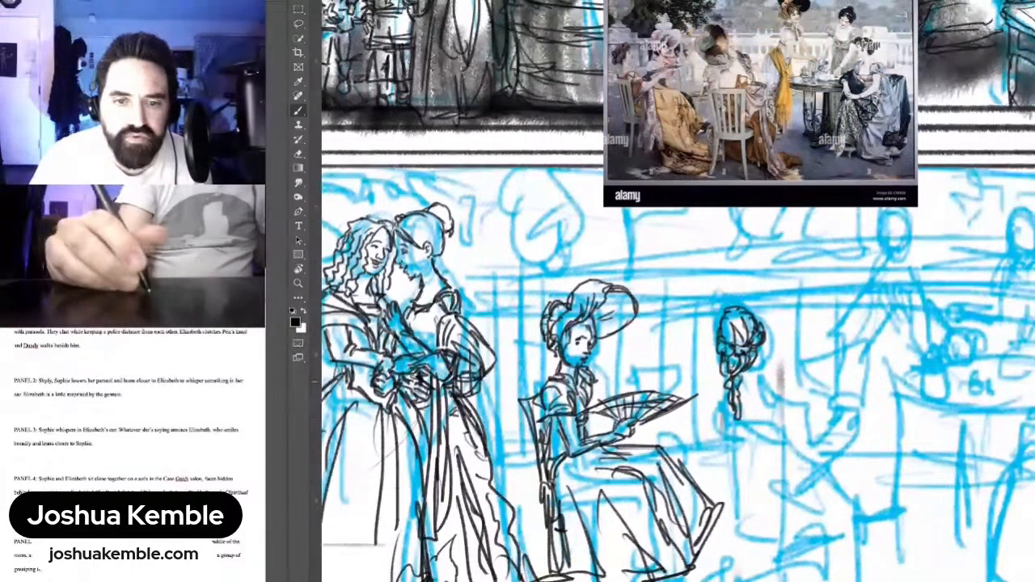
mouse_move(749, 374)
left_mouse_down()
mouse_move(760, 419)
mouse_move(749, 404)
left_mouse_up()
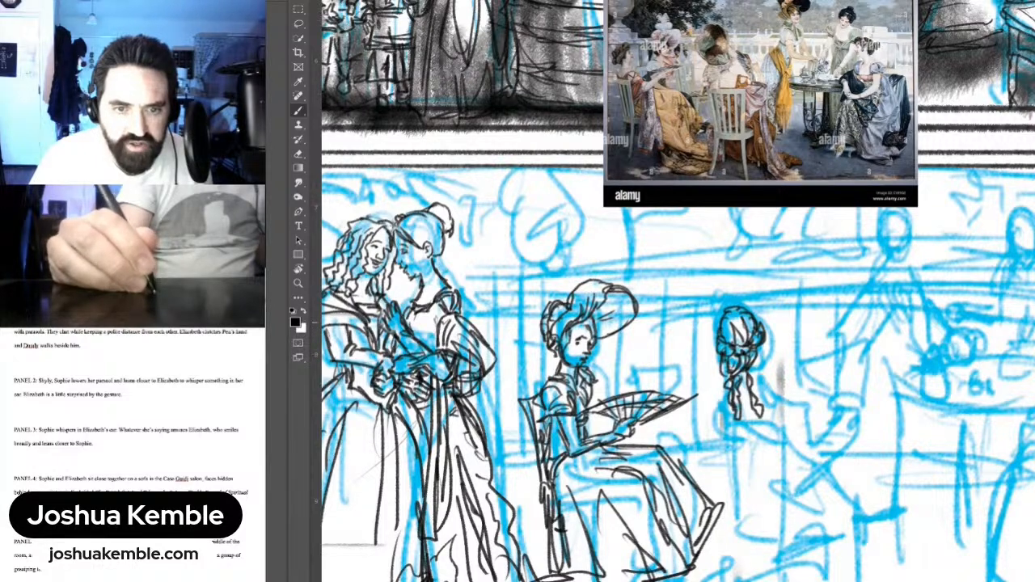
mouse_move(717, 357)
left_mouse_down()
mouse_move(719, 378)
mouse_move(757, 379)
mouse_move(785, 406)
mouse_move(757, 424)
left_mouse_up()
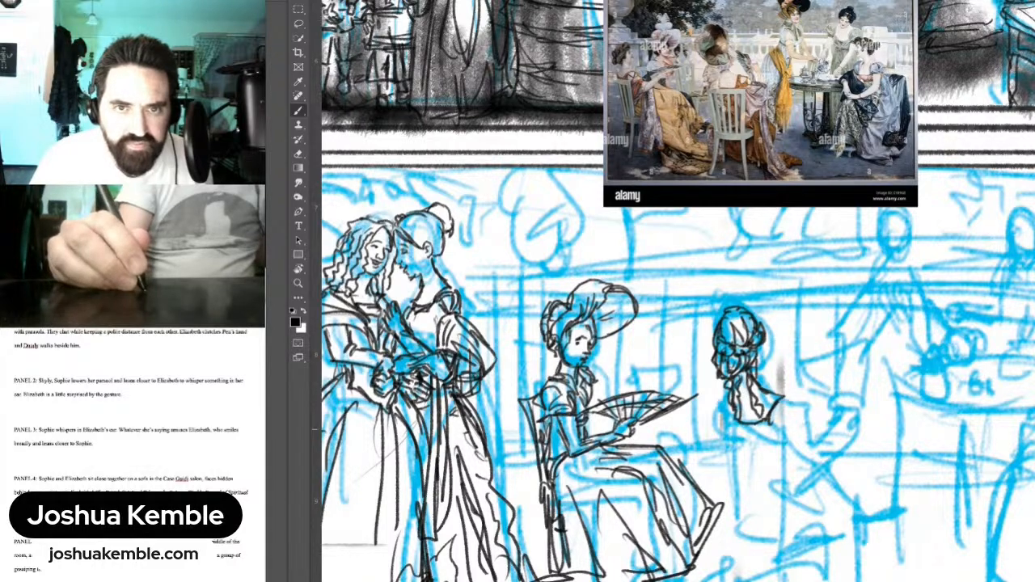
Step: Draw the second seated woman's shoulders, back and puffed sleeve
mouse_move(729, 406)
left_mouse_down()
mouse_move(757, 429)
mouse_move(777, 406)
mouse_move(803, 405)
mouse_move(797, 418)
mouse_move(822, 434)
mouse_move(782, 433)
left_mouse_up()
mouse_move(789, 431)
left_mouse_down()
mouse_move(770, 464)
mouse_move(793, 474)
mouse_move(801, 497)
mouse_move(833, 474)
mouse_move(812, 471)
mouse_move(809, 494)
left_mouse_up()
left_click_drag(847, 429, 819, 466)
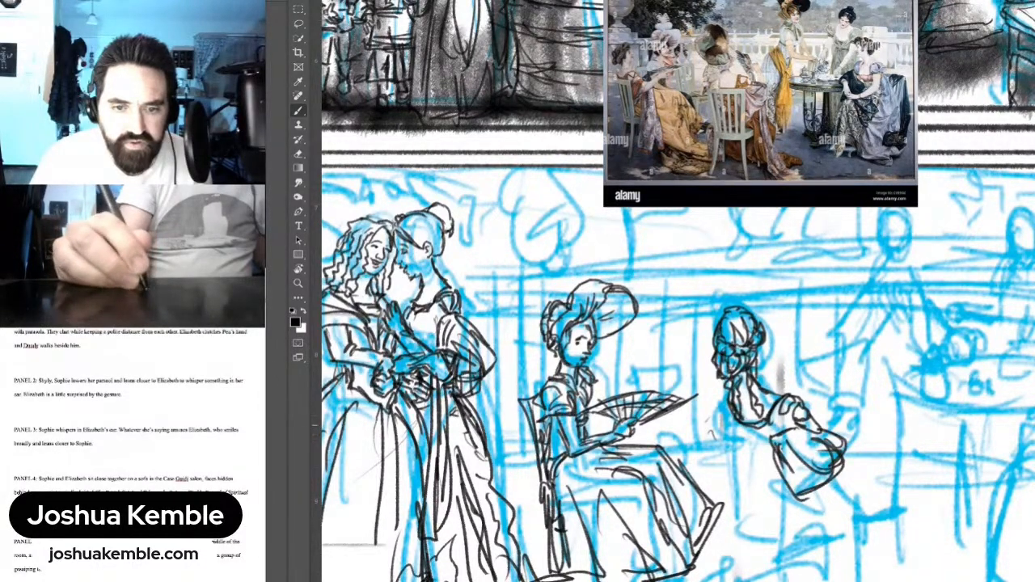
mouse_move(730, 406)
left_mouse_down()
mouse_move(713, 425)
mouse_move(769, 435)
left_mouse_up()
Step: Draw the slatted back, seat and legs of the second seated woman's chair
mouse_move(700, 423)
left_mouse_down()
mouse_move(767, 435)
mouse_move(785, 323)
mouse_move(775, 380)
left_mouse_up()
left_click_drag(766, 325, 788, 425)
mouse_move(783, 339)
left_mouse_down()
mouse_move(791, 432)
mouse_move(799, 417)
left_mouse_up()
left_click_drag(802, 341, 809, 432)
left_click_drag(814, 336, 817, 423)
left_click_drag(810, 337, 814, 417)
mouse_move(818, 339)
left_mouse_down()
mouse_move(819, 432)
mouse_move(829, 352)
mouse_move(836, 438)
mouse_move(875, 424)
mouse_move(828, 450)
left_mouse_up()
mouse_move(785, 422)
left_mouse_down()
mouse_move(768, 494)
mouse_move(778, 497)
left_mouse_up()
mouse_move(793, 440)
left_mouse_down()
mouse_move(833, 432)
mouse_move(826, 454)
mouse_move(838, 503)
left_mouse_up()
mouse_move(848, 463)
left_mouse_down()
mouse_move(846, 493)
mouse_move(856, 492)
left_mouse_up()
left_click_drag(791, 461, 815, 486)
left_click_drag(780, 427, 766, 445)
Step: Strengthen the chair's slats and legs and draw the second seated woman's skirt trailing along the floor
scroll(857, 397, "down", 4)
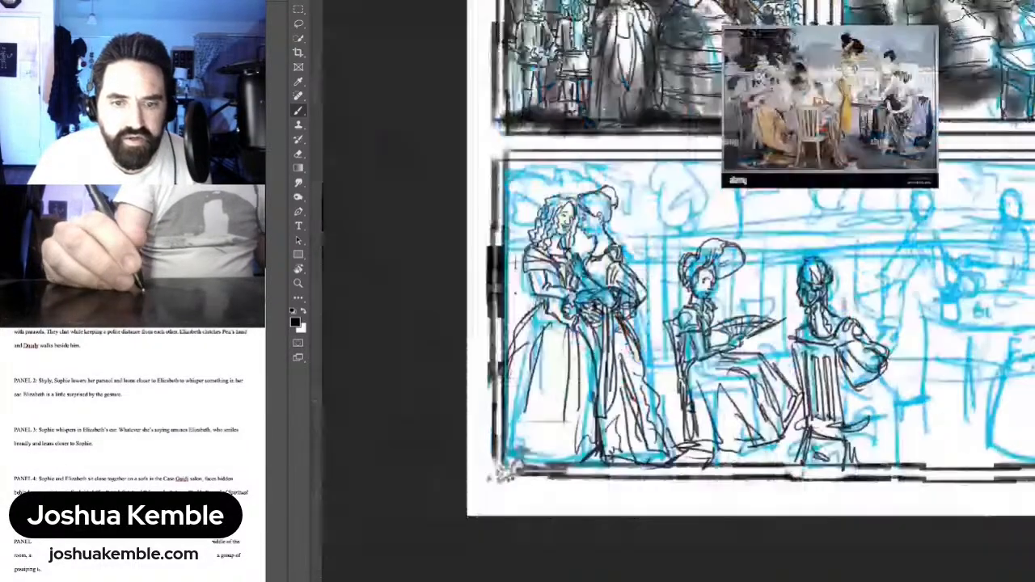
scroll(883, 406, "up", 3)
mouse_move(886, 413)
left_mouse_down()
mouse_move(797, 396)
mouse_move(802, 431)
left_mouse_up()
left_click_drag(784, 393, 809, 476)
left_click_drag(806, 381, 820, 482)
left_click_drag(786, 390, 826, 482)
left_click_drag(802, 401, 785, 482)
mouse_move(791, 418)
left_mouse_down()
mouse_move(757, 485)
mouse_move(786, 500)
mouse_move(765, 495)
mouse_move(760, 447)
mouse_move(787, 445)
mouse_move(754, 503)
left_mouse_up()
left_click_drag(759, 464, 753, 494)
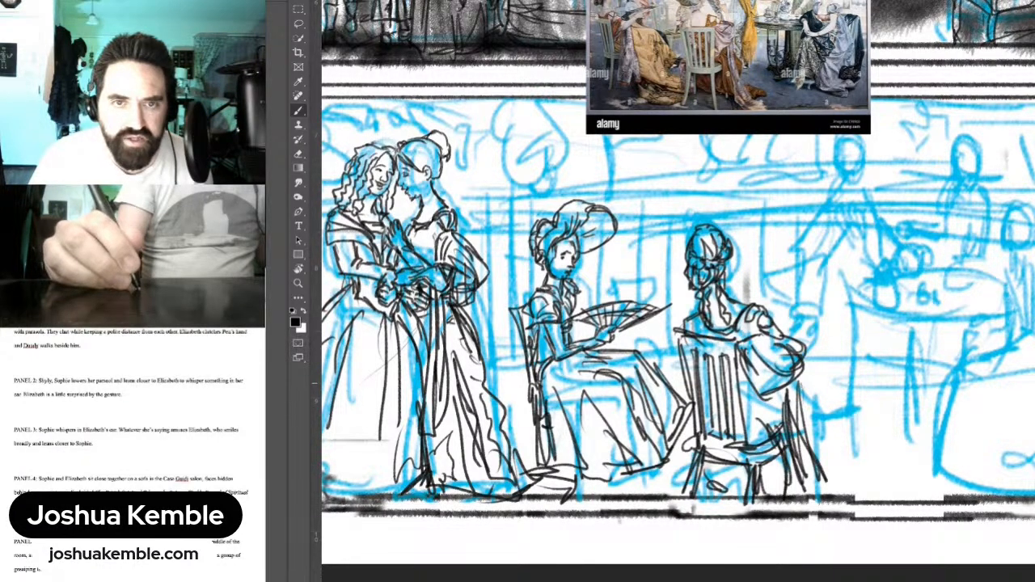
mouse_move(801, 396)
left_mouse_down()
mouse_move(821, 414)
mouse_move(816, 451)
mouse_move(874, 490)
mouse_move(832, 502)
left_mouse_up()
left_click_drag(838, 453, 835, 495)
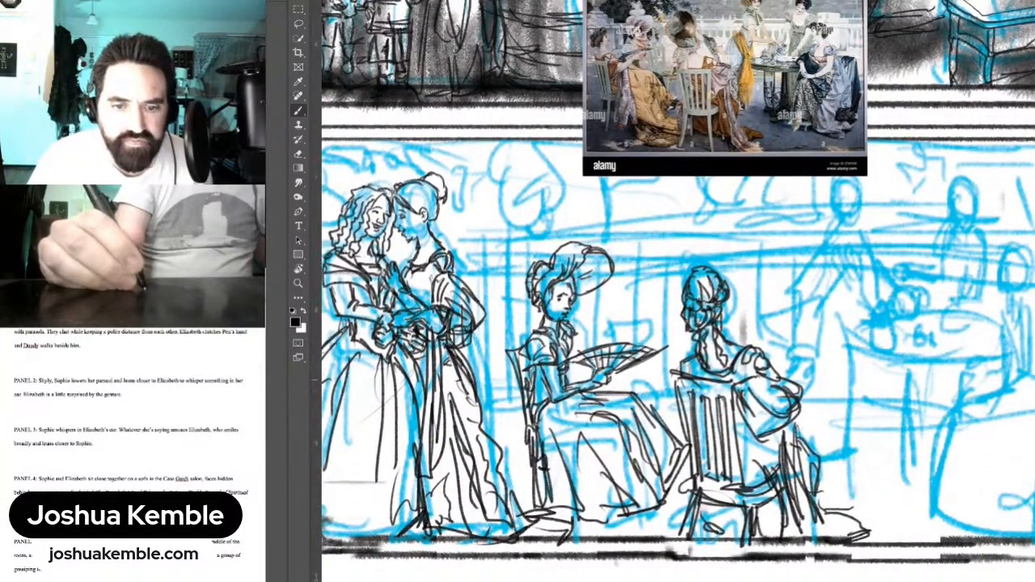
Step: Draw the second seated woman's raised forearm and hand holding a ribbed fan beside her head
scroll(781, 394, "up", 1)
left_click_drag(781, 394, 781, 445)
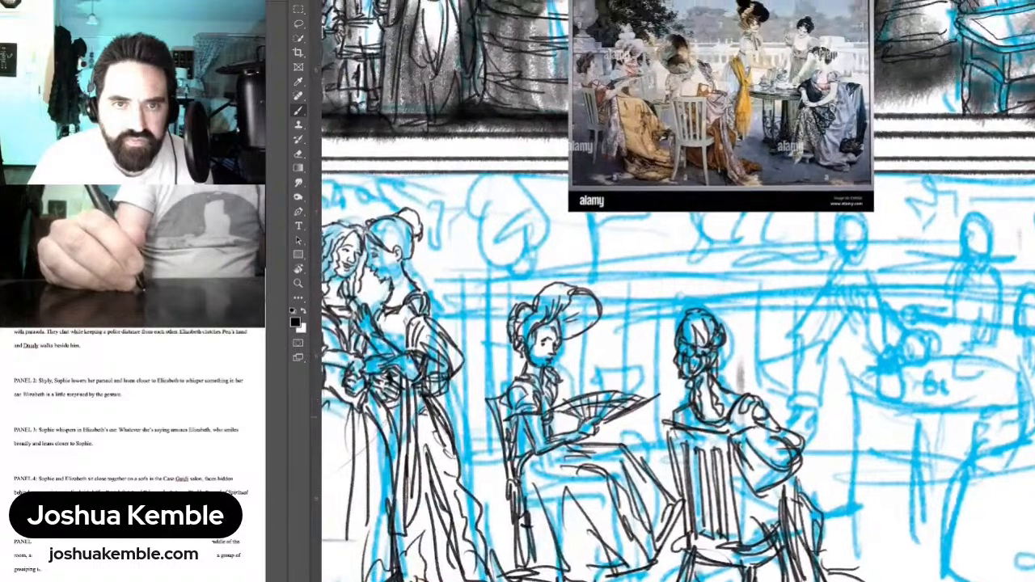
left_click_drag(774, 399, 796, 432)
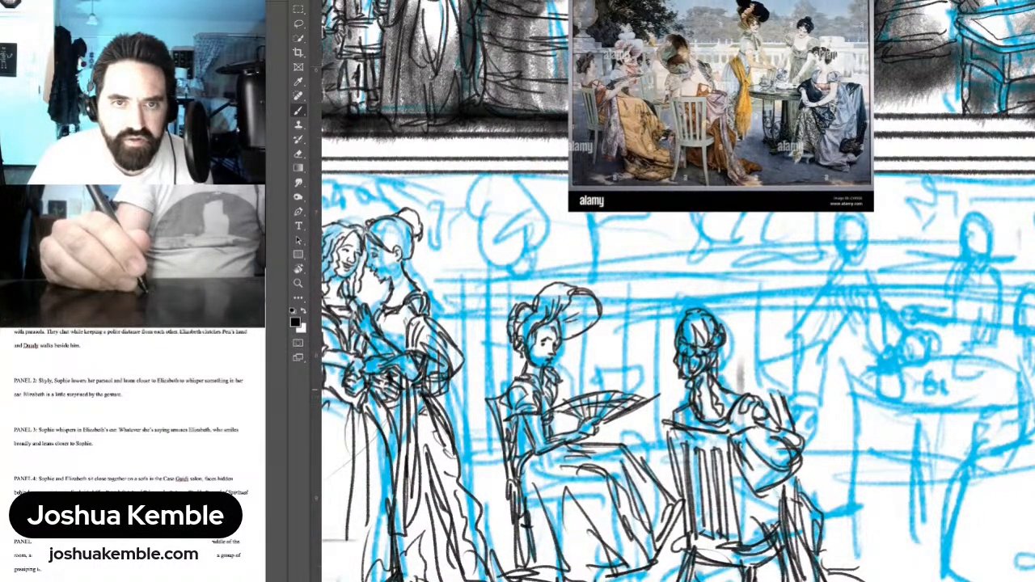
mouse_move(777, 376)
left_mouse_down()
mouse_move(783, 390)
mouse_move(779, 380)
left_mouse_up()
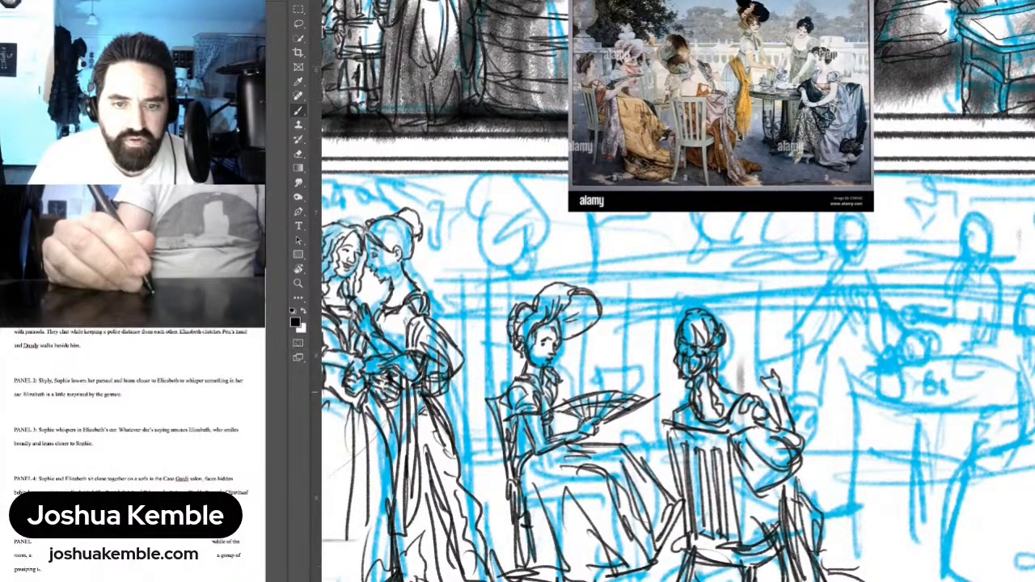
mouse_move(730, 345)
left_mouse_down()
mouse_move(758, 376)
mouse_move(743, 400)
mouse_move(768, 413)
left_mouse_up()
mouse_move(736, 373)
left_mouse_down()
mouse_move(766, 385)
mouse_move(766, 397)
left_mouse_up()
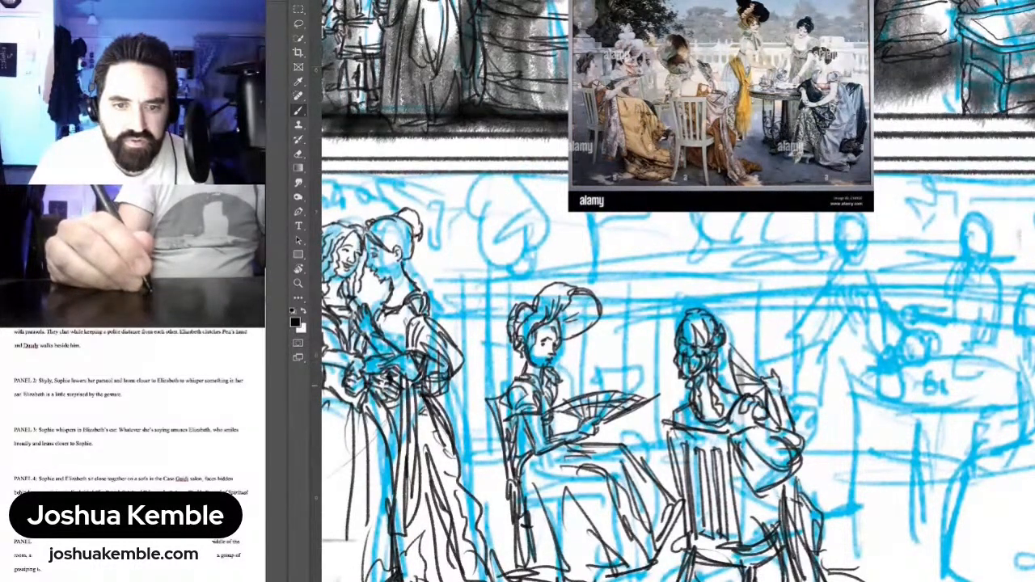
mouse_move(729, 364)
left_mouse_down()
mouse_move(756, 398)
mouse_move(755, 366)
left_mouse_up()
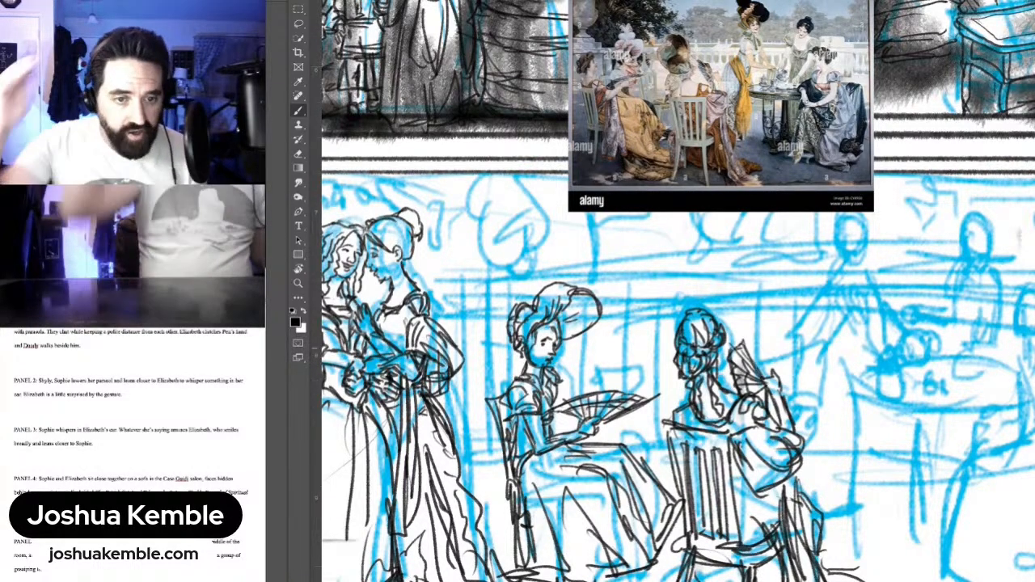
Step: Check the fifth panel's roughs against the blue sketch by hiding and reshowing the black linework
key("ctrl+minus")
key("ctrl+minus")
key("ctrl+plus")
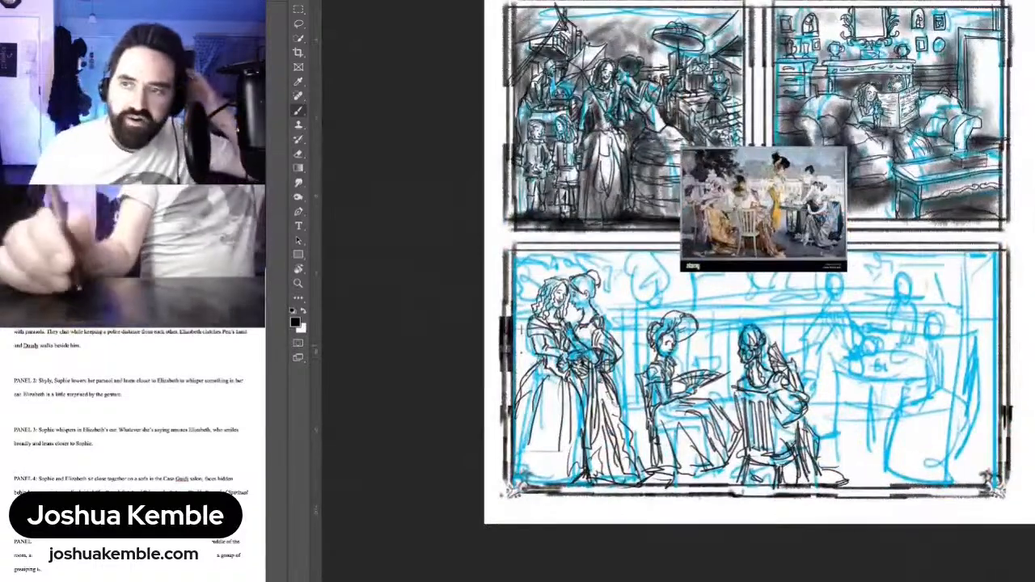
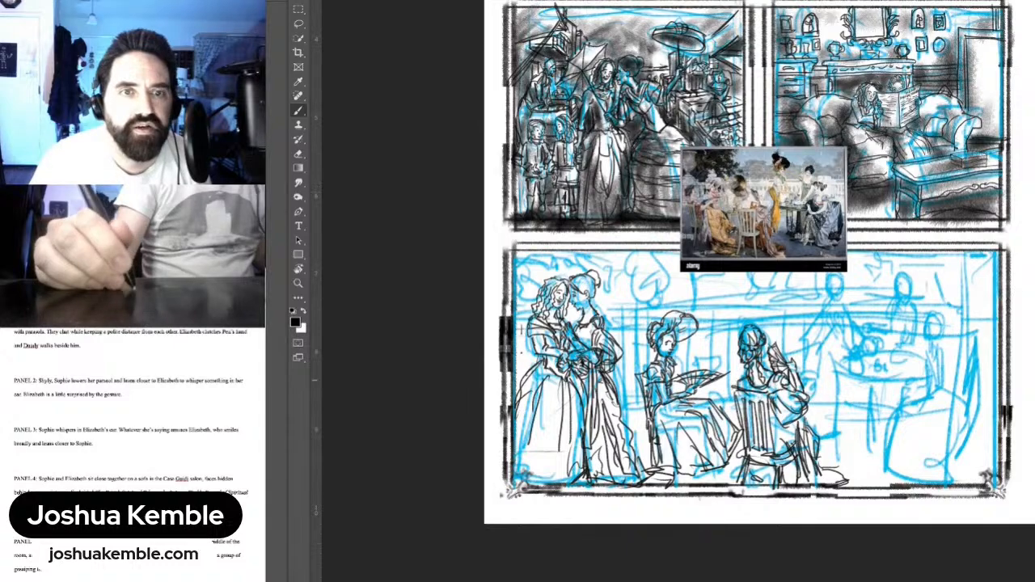
left_click_drag(883, 350, 955, 349)
left_click_drag(870, 323, 877, 453)
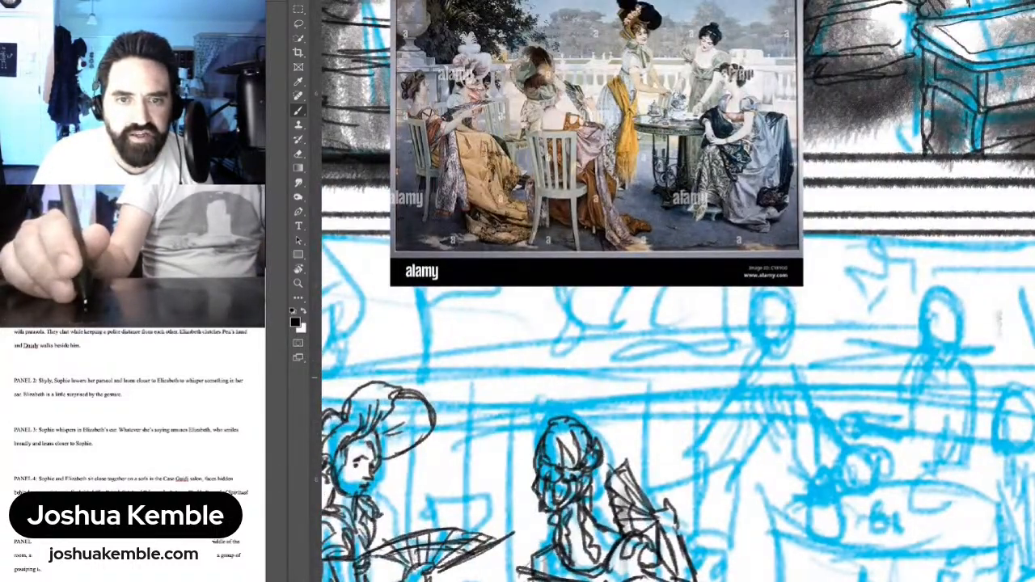
key("ctrl+comma")
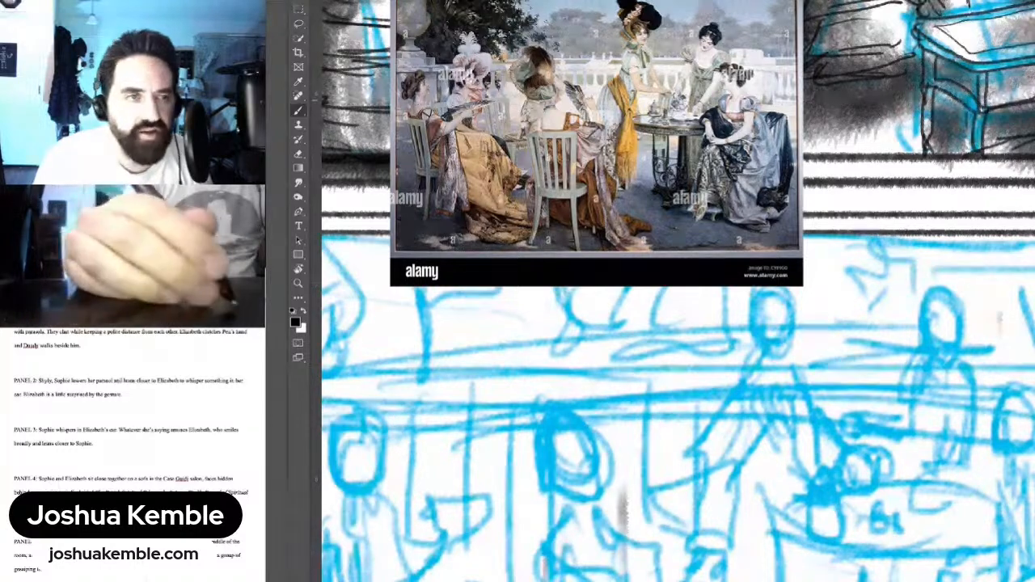
key("ctrl+comma")
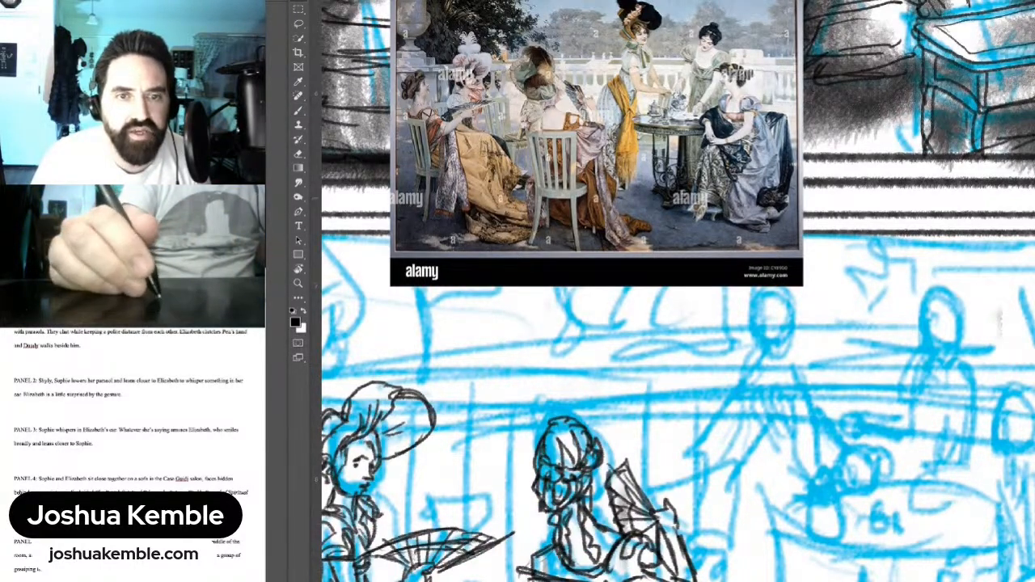
Step: Move the garden tea-party reference beside the blue sketch of the standing figures at the table
mouse_move(599, 162)
left_mouse_down()
mouse_move(443, 440)
mouse_move(447, 452)
left_mouse_up()
left_click_drag(518, 404, 596, 239)
left_click_drag(526, 258, 552, 176)
left_click_drag(566, 307, 534, 335)
left_click_drag(680, 307, 579, 283)
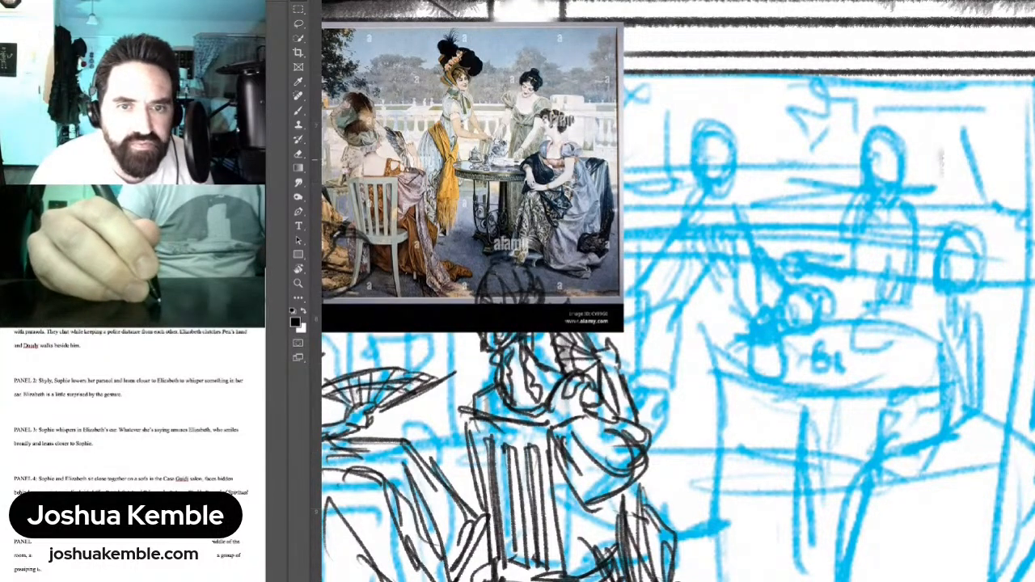
Step: Draw the face, curls, plumed hat and ruffled collar of the standing woman beside the table
key("b")
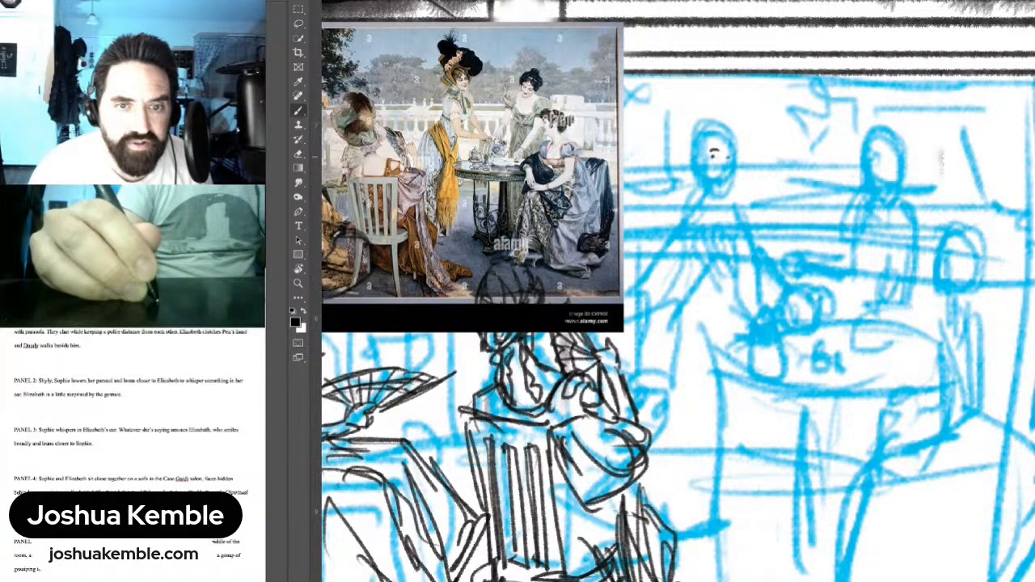
left_click_drag(727, 151, 729, 163)
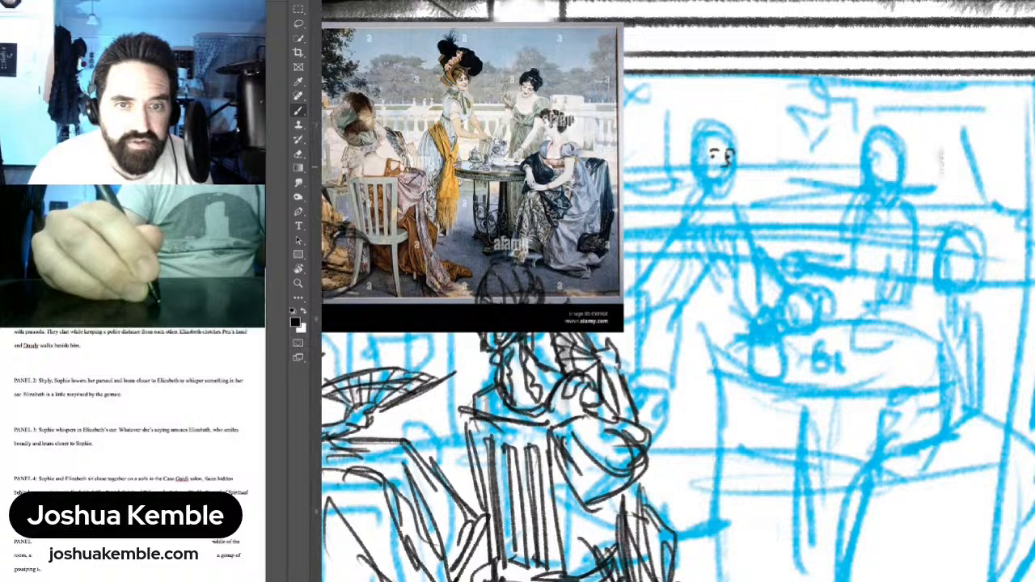
mouse_move(710, 130)
left_mouse_down()
mouse_move(729, 147)
mouse_move(726, 121)
mouse_move(741, 168)
mouse_move(743, 150)
left_mouse_up()
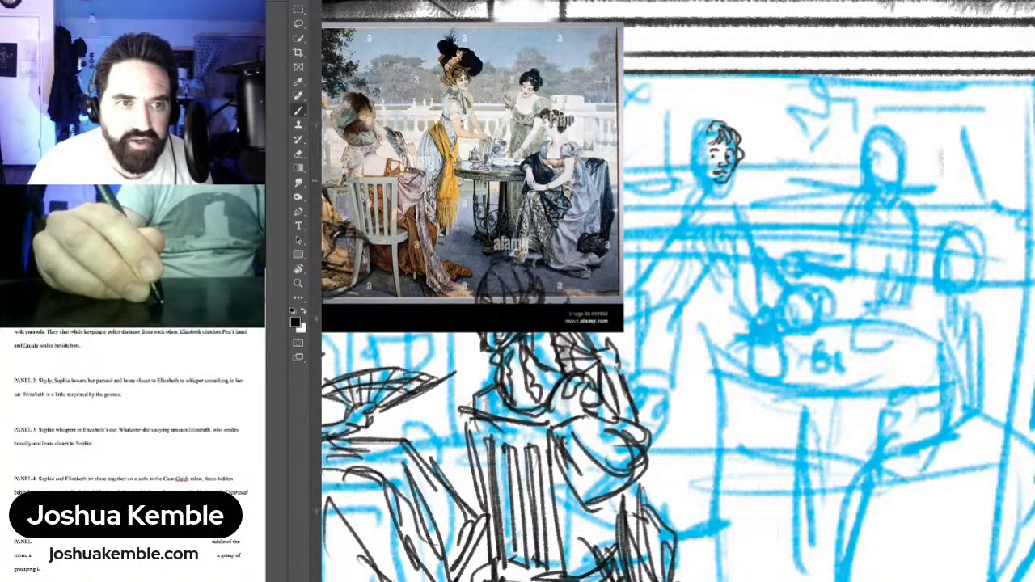
left_click_drag(709, 157, 707, 180)
mouse_move(702, 139)
left_mouse_down()
mouse_move(705, 181)
mouse_move(717, 186)
left_mouse_up()
mouse_move(704, 134)
left_mouse_down()
mouse_move(700, 149)
mouse_move(710, 126)
mouse_move(696, 184)
mouse_move(717, 189)
mouse_move(692, 118)
mouse_move(701, 111)
left_mouse_up()
mouse_move(700, 128)
left_mouse_down()
mouse_move(715, 106)
mouse_move(730, 112)
mouse_move(728, 99)
mouse_move(763, 147)
mouse_move(757, 153)
mouse_move(770, 118)
mouse_move(731, 94)
mouse_move(701, 97)
mouse_move(684, 81)
mouse_move(689, 109)
mouse_move(715, 89)
mouse_move(702, 88)
mouse_move(708, 76)
mouse_move(729, 77)
mouse_move(730, 97)
mouse_move(669, 112)
mouse_move(683, 136)
mouse_move(692, 112)
left_mouse_up()
mouse_move(694, 178)
left_mouse_down()
mouse_move(689, 193)
mouse_move(715, 190)
mouse_move(698, 201)
mouse_move(720, 219)
mouse_move(698, 228)
mouse_move(728, 216)
mouse_move(727, 229)
mouse_move(729, 212)
mouse_move(736, 223)
mouse_move(736, 196)
mouse_move(737, 222)
mouse_move(690, 212)
mouse_move(680, 237)
mouse_move(714, 272)
left_mouse_up()
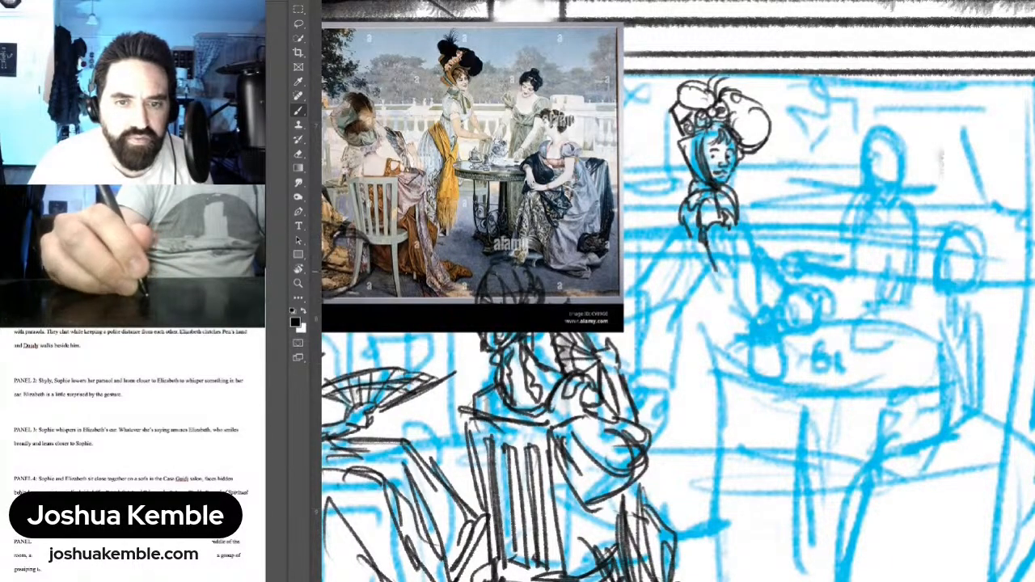
Step: Draw the standing woman's arms reaching over the table, along with her bodice and waist
mouse_move(725, 228)
left_mouse_down()
mouse_move(728, 254)
mouse_move(774, 267)
mouse_move(783, 285)
mouse_move(805, 279)
left_mouse_up()
mouse_move(739, 237)
left_mouse_down()
mouse_move(732, 200)
mouse_move(785, 269)
left_mouse_up()
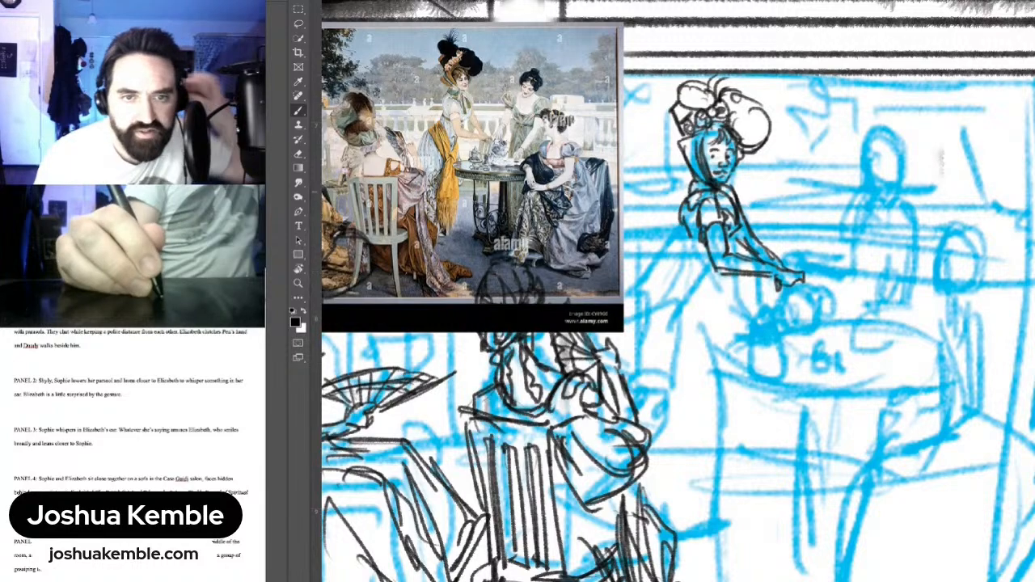
mouse_move(681, 217)
left_mouse_down()
mouse_move(681, 246)
mouse_move(717, 256)
mouse_move(698, 305)
left_mouse_up()
left_click_drag(675, 243, 660, 268)
left_click_drag(663, 245, 698, 316)
Step: Draw the sash hanging from the standing woman's waist down the front of her skirt
mouse_move(677, 273)
left_mouse_down()
mouse_move(698, 318)
mouse_move(678, 334)
mouse_move(711, 319)
mouse_move(689, 422)
left_mouse_up()
left_click_drag(703, 380, 686, 422)
mouse_move(696, 333)
left_mouse_down()
mouse_move(704, 405)
mouse_move(722, 411)
mouse_move(697, 436)
mouse_move(691, 480)
left_mouse_up()
left_click_drag(717, 413, 711, 468)
left_click_drag(706, 419, 693, 477)
left_click_drag(713, 438, 705, 467)
Step: Draw the back of the standing woman's skirt with its folds and hem behind the seated woman
left_click_drag(649, 285, 629, 314)
mouse_move(661, 260)
left_mouse_down()
mouse_move(632, 305)
mouse_move(634, 379)
left_mouse_up()
mouse_move(638, 286)
left_mouse_down()
mouse_move(627, 395)
mouse_move(658, 407)
mouse_move(686, 397)
left_mouse_up()
left_click_drag(679, 345, 665, 398)
mouse_move(670, 327)
left_mouse_down()
mouse_move(651, 344)
mouse_move(662, 330)
mouse_move(671, 400)
left_mouse_up()
left_click_drag(681, 395, 652, 425)
left_click_drag(673, 427, 687, 453)
mouse_move(655, 455)
left_mouse_down()
mouse_move(687, 463)
mouse_move(657, 473)
mouse_move(692, 479)
left_mouse_up()
mouse_move(673, 475)
left_mouse_down()
mouse_move(652, 485)
mouse_move(693, 463)
left_mouse_up()
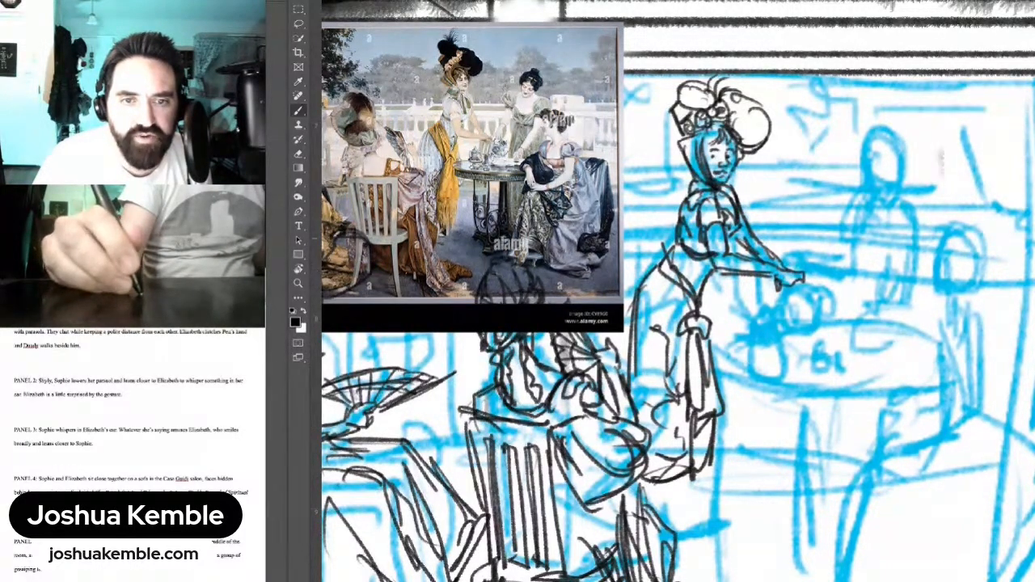
Step: Draw the slatted chair back beneath the standing woman's outstretched hand
left_click_drag(802, 287, 797, 322)
mouse_move(804, 284)
left_mouse_down()
mouse_move(805, 333)
mouse_move(778, 319)
mouse_move(776, 335)
mouse_move(787, 332)
left_mouse_up()
left_click_drag(793, 297, 790, 329)
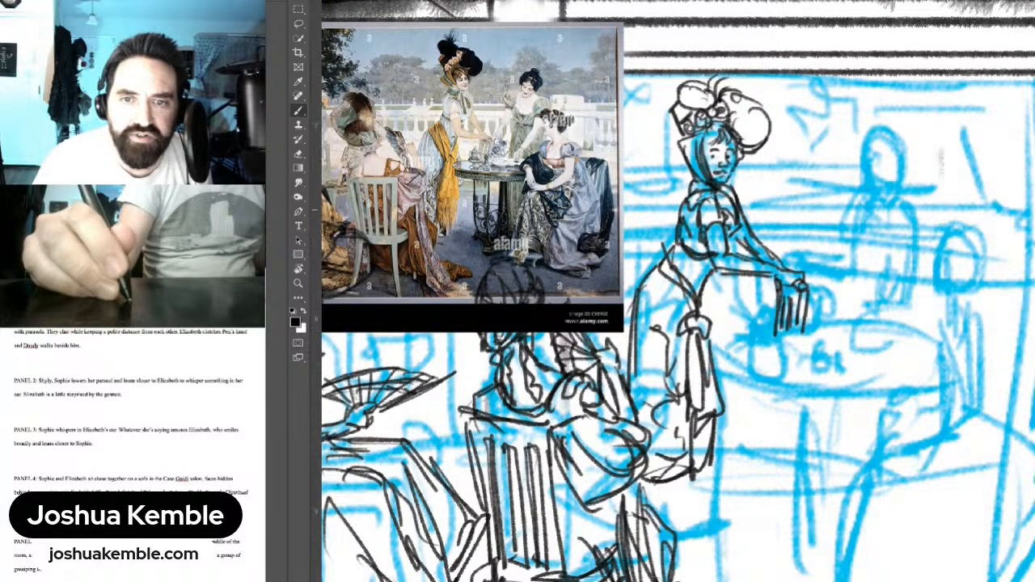
mouse_move(876, 161)
left_mouse_down()
mouse_move(878, 184)
mouse_move(904, 194)
mouse_move(901, 163)
left_mouse_up()
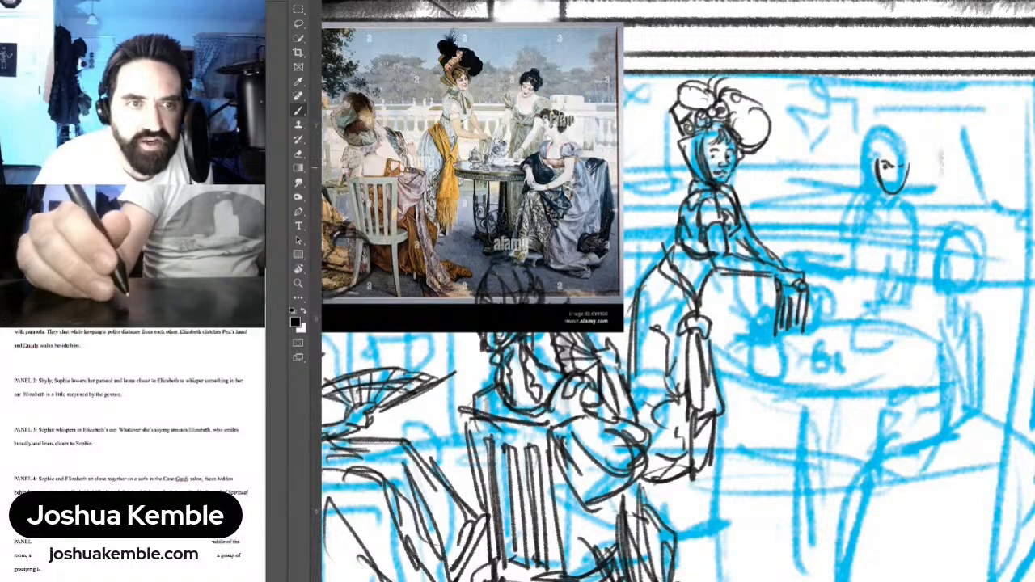
key("ctrl+z")
key("ctrl+z")
key("ctrl+z")
key("ctrl+z")
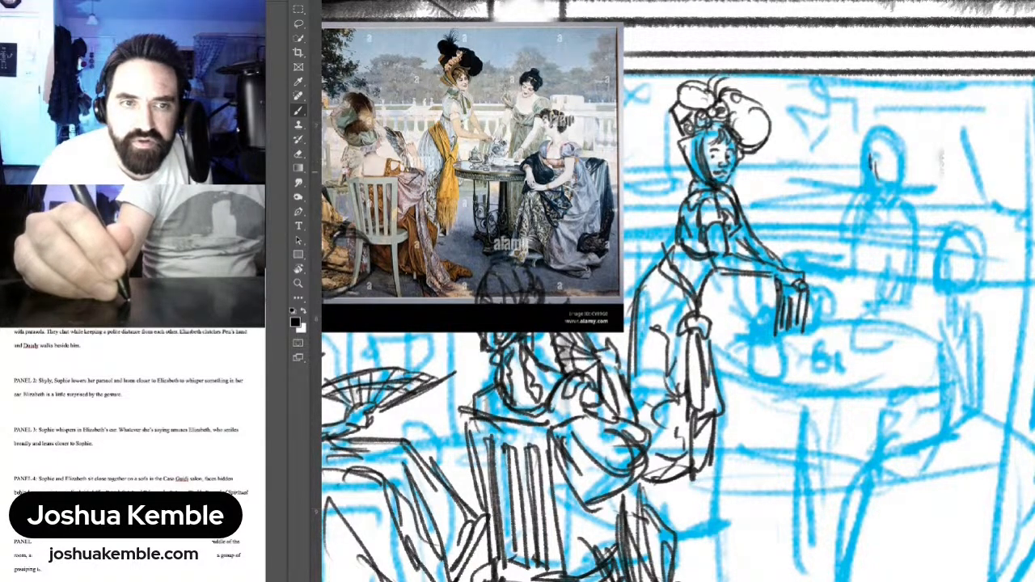
Step: Draw the face, swept-up hair and topknot of the woman leaning over the far side of the tea table
left_click_drag(897, 183, 907, 146)
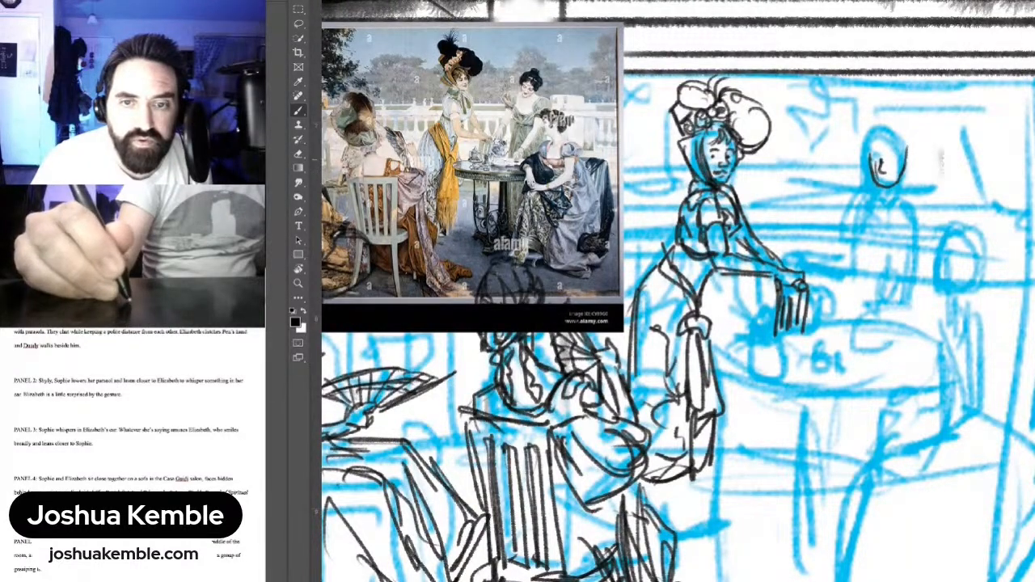
left_click_drag(877, 163, 881, 162)
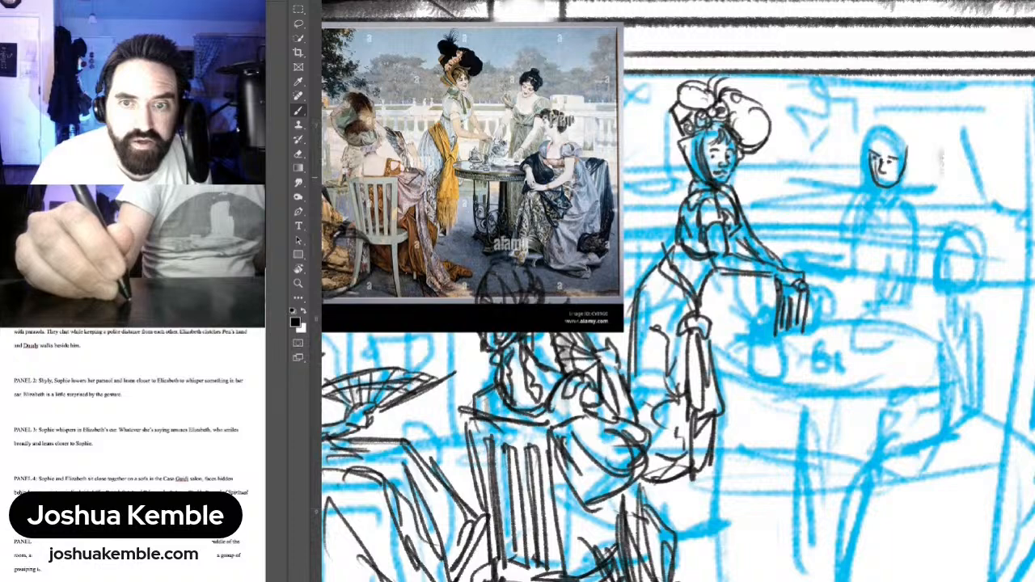
left_click_drag(884, 176, 893, 178)
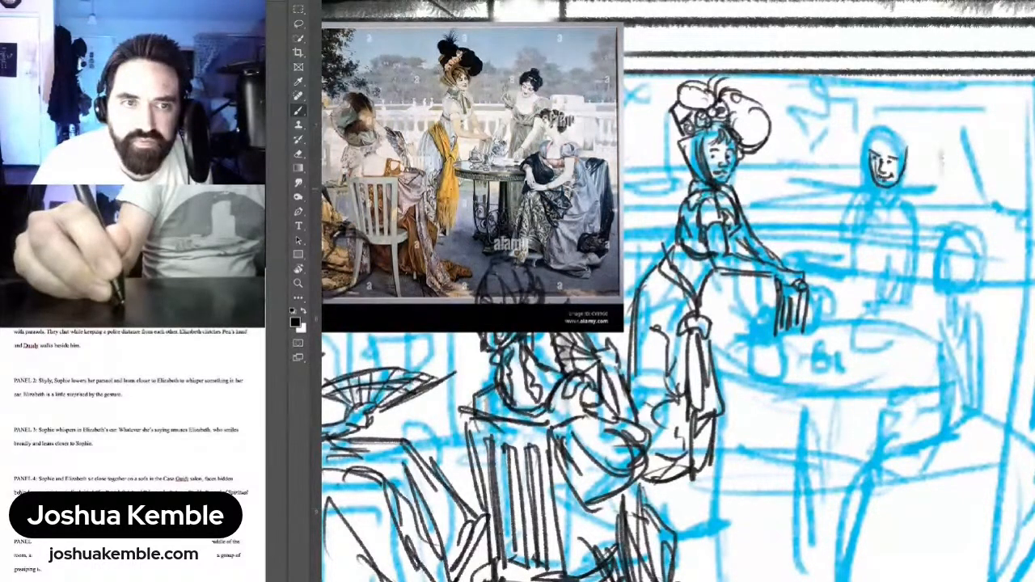
left_click_drag(887, 158, 911, 163)
left_click_drag(909, 125, 917, 160)
mouse_move(911, 119)
left_mouse_down()
mouse_move(885, 109)
mouse_move(862, 136)
mouse_move(864, 153)
mouse_move(885, 153)
mouse_move(900, 106)
mouse_move(918, 98)
mouse_move(920, 121)
left_mouse_up()
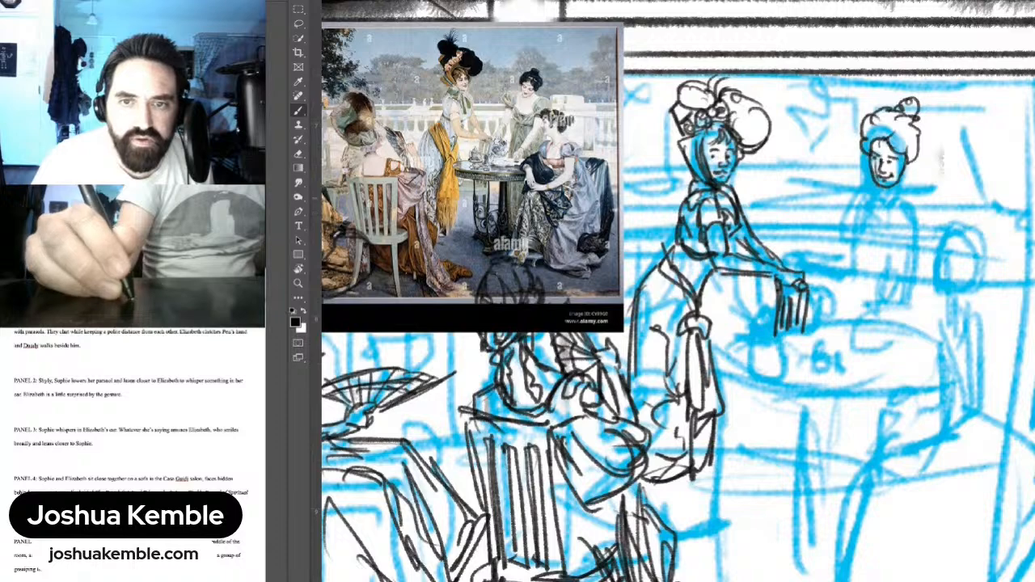
Step: Draw the leaning woman's neckline, one puffed sleeve and the arm reaching down to a teapot
mouse_move(907, 172)
left_mouse_down()
mouse_move(923, 184)
mouse_move(868, 200)
mouse_move(892, 203)
mouse_move(924, 186)
mouse_move(883, 217)
mouse_move(913, 214)
left_mouse_up()
mouse_move(865, 176)
left_mouse_down()
mouse_move(832, 189)
mouse_move(867, 204)
mouse_move(846, 212)
mouse_move(850, 244)
left_mouse_up()
left_click_drag(850, 209, 837, 243)
mouse_move(846, 215)
left_mouse_down()
mouse_move(833, 251)
mouse_move(844, 275)
mouse_move(830, 291)
mouse_move(840, 314)
mouse_move(843, 286)
mouse_move(859, 312)
mouse_move(833, 317)
mouse_move(829, 333)
mouse_move(855, 337)
mouse_move(857, 322)
mouse_move(859, 340)
mouse_move(853, 315)
mouse_move(870, 320)
mouse_move(860, 343)
mouse_move(882, 343)
mouse_move(851, 345)
left_mouse_up()
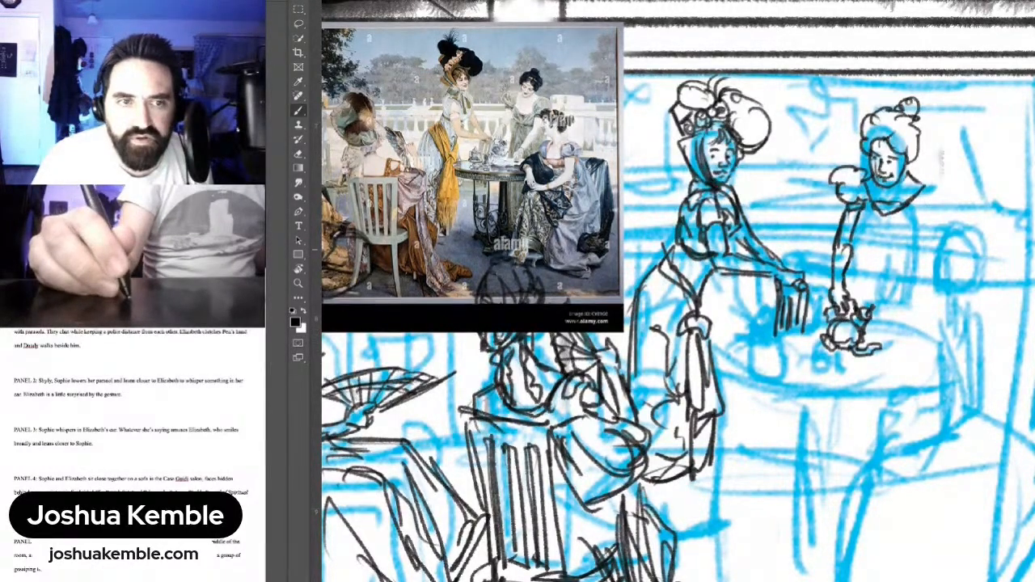
Step: Draw the leaning woman's bodice neckline, her other puffed sleeve and the arm reaching down to a cup on the table
mouse_move(859, 210)
left_mouse_down()
mouse_move(880, 244)
mouse_move(927, 192)
mouse_move(958, 212)
left_mouse_up()
left_click_drag(925, 181, 955, 204)
left_click_drag(919, 183, 935, 202)
mouse_move(924, 208)
left_mouse_down()
mouse_move(925, 221)
mouse_move(933, 212)
mouse_move(910, 249)
left_mouse_up()
left_click_drag(922, 217, 908, 285)
left_click_drag(914, 245, 896, 313)
left_click_drag(927, 266, 893, 340)
left_click_drag(901, 307, 895, 334)
left_click_drag(939, 219, 927, 263)
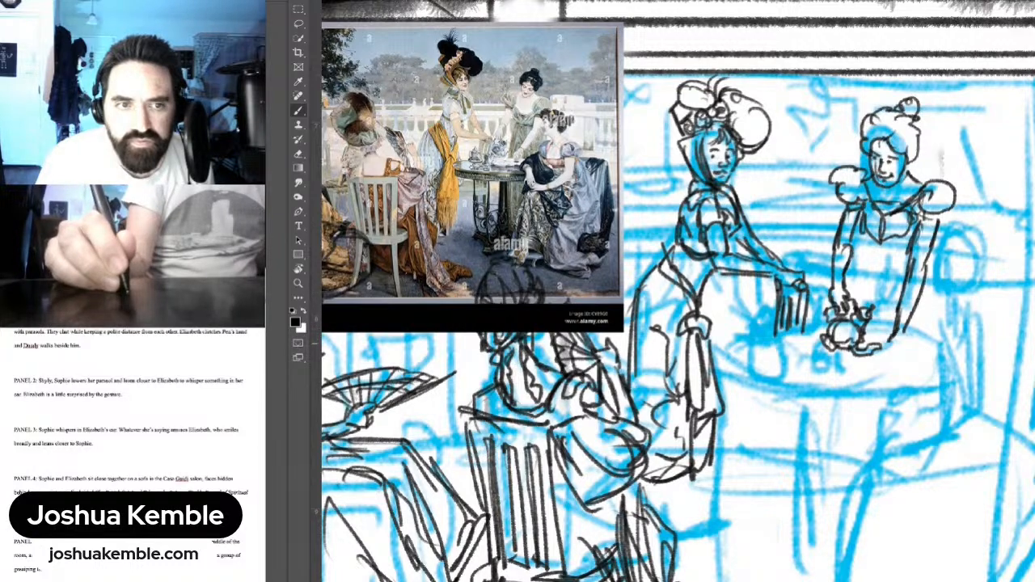
mouse_move(890, 352)
left_mouse_down()
mouse_move(896, 345)
mouse_move(903, 363)
mouse_move(907, 345)
mouse_move(869, 367)
left_mouse_up()
mouse_move(890, 354)
left_mouse_down()
mouse_move(863, 361)
mouse_move(891, 368)
mouse_move(867, 380)
mouse_move(900, 363)
mouse_move(877, 364)
left_mouse_up()
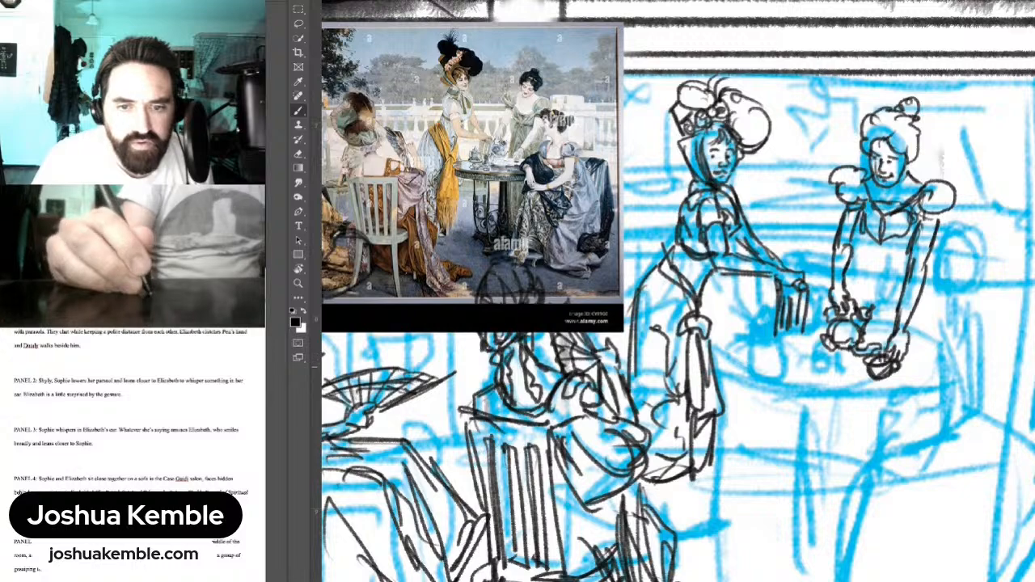
Step: Draw the mug and cup on the table, along with the oval rim of the round tabletop
mouse_move(751, 323)
left_mouse_down()
mouse_move(752, 361)
mouse_move(773, 348)
mouse_move(764, 325)
mouse_move(749, 328)
mouse_move(772, 321)
mouse_move(785, 354)
left_mouse_up()
mouse_move(765, 361)
left_mouse_down()
mouse_move(778, 352)
mouse_move(733, 345)
mouse_move(744, 358)
mouse_move(812, 359)
mouse_move(801, 377)
mouse_move(818, 382)
mouse_move(817, 368)
mouse_move(822, 377)
left_mouse_up()
mouse_move(780, 345)
left_mouse_down()
mouse_move(819, 337)
mouse_move(807, 334)
left_mouse_up()
left_click_drag(802, 339, 831, 332)
mouse_move(715, 355)
left_mouse_down()
mouse_move(757, 381)
mouse_move(816, 392)
left_mouse_up()
left_click_drag(749, 385, 904, 378)
left_click_drag(798, 388, 919, 372)
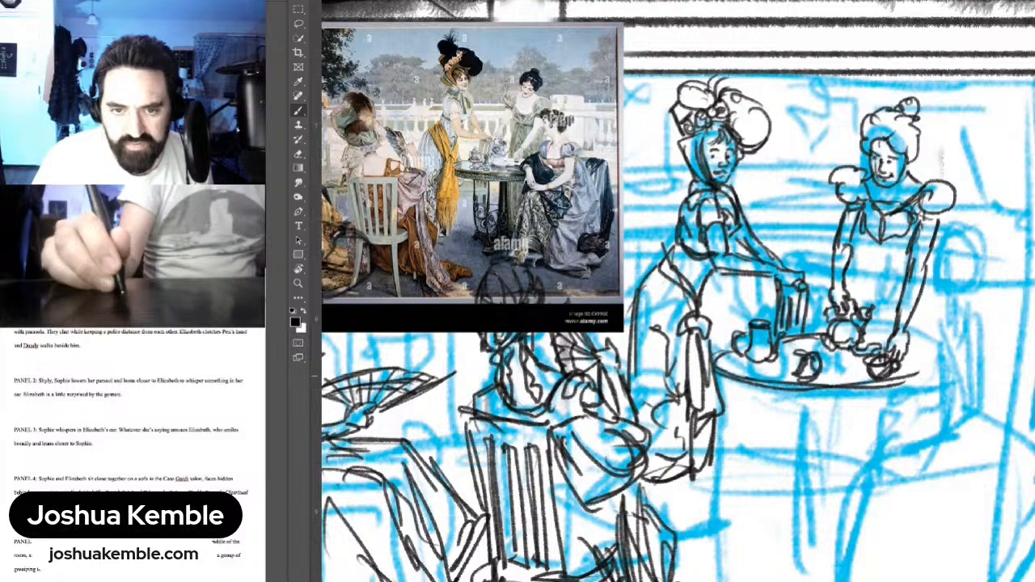
left_click_drag(849, 385, 937, 365)
mouse_move(865, 338)
left_mouse_down()
mouse_move(893, 330)
mouse_move(938, 354)
left_mouse_up()
mouse_move(715, 369)
left_mouse_down()
mouse_move(708, 388)
mouse_move(770, 395)
mouse_move(929, 388)
left_mouse_up()
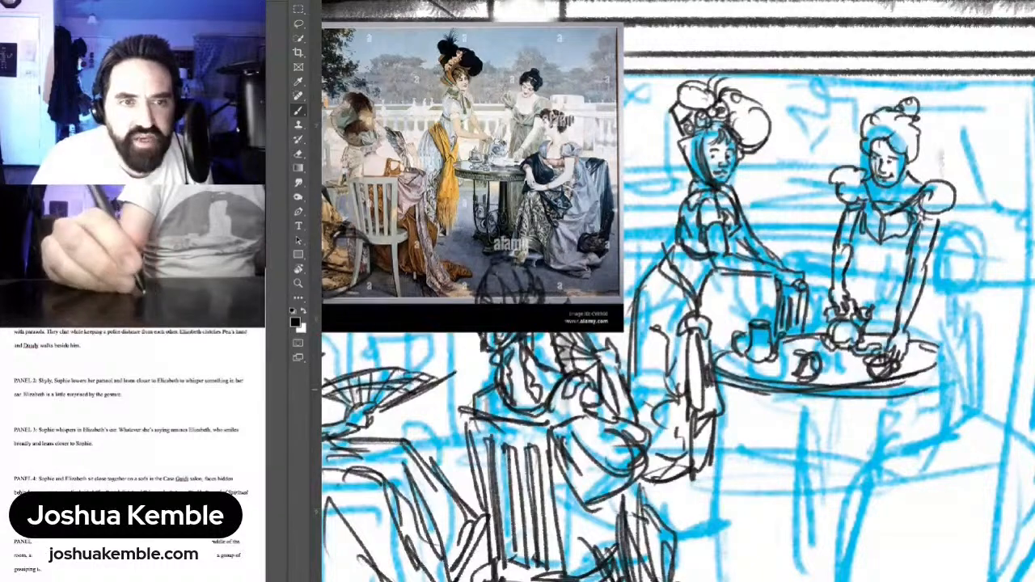
Step: Draw the curved apron band beneath the round tabletop
scroll(677, 291, "down", 3)
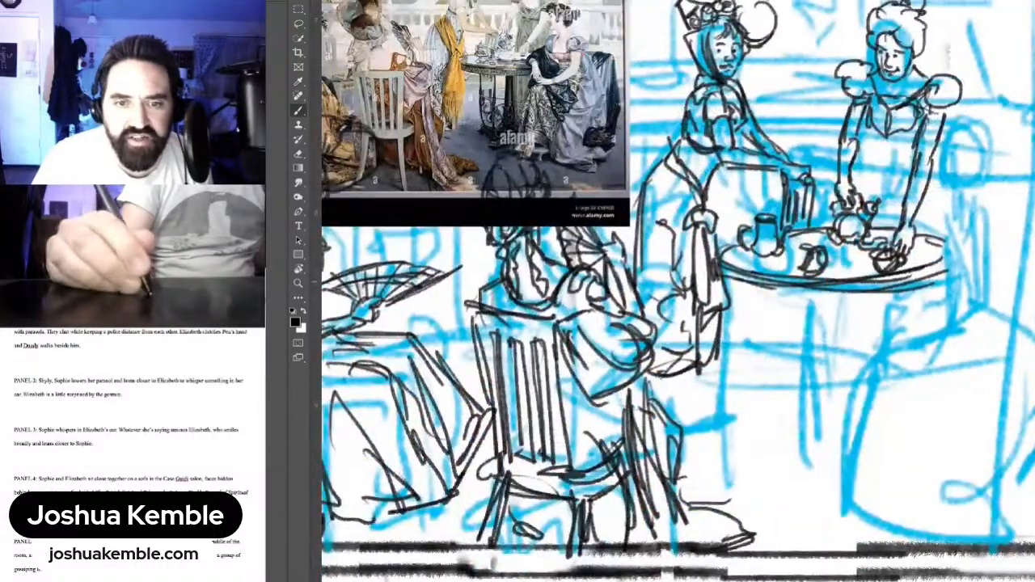
mouse_move(716, 282)
left_mouse_down()
mouse_move(784, 307)
mouse_move(852, 313)
left_mouse_up()
left_click_drag(762, 311, 920, 320)
left_click_drag(839, 321, 930, 303)
left_click_drag(742, 286, 794, 306)
left_click_drag(786, 289, 839, 309)
Step: Draw the leaning woman's high waist and the long skirt folds between her arms
key("ctrl+minus")
key("ctrl+minus")
key("ctrl+minus")
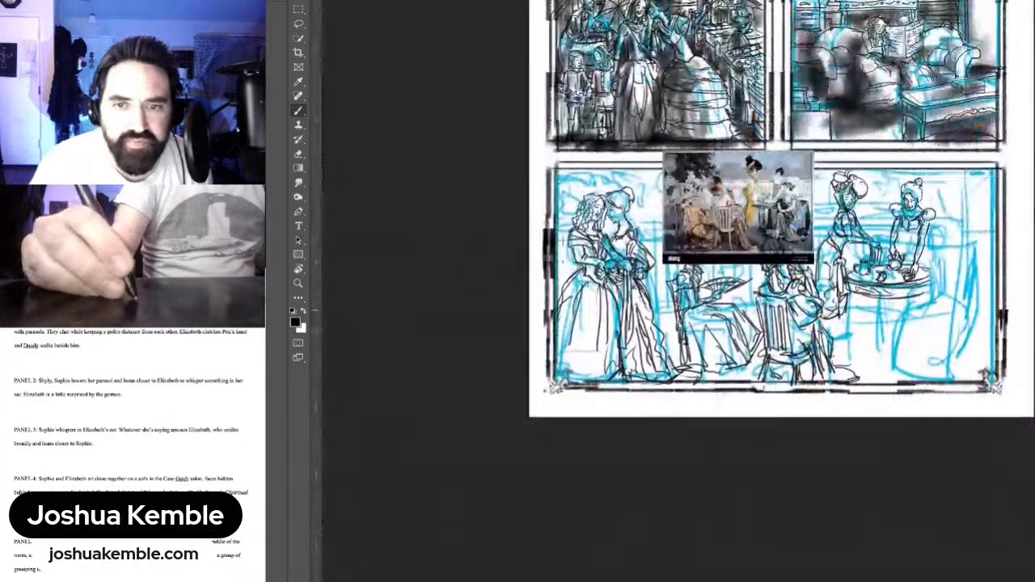
key("ctrl+plus")
key("ctrl+plus")
key("ctrl+plus")
key("ctrl+plus")
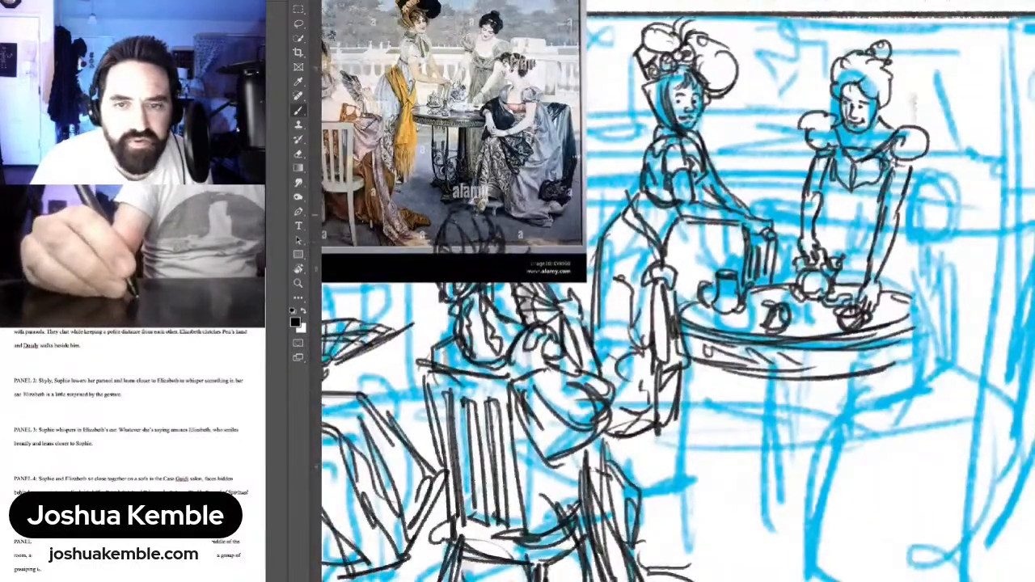
mouse_move(841, 186)
left_mouse_down()
mouse_move(885, 188)
mouse_move(845, 238)
left_mouse_up()
left_click_drag(839, 196, 844, 257)
left_click_drag(859, 217, 858, 259)
left_click_drag(870, 208, 856, 273)
left_click_drag(912, 199, 904, 212)
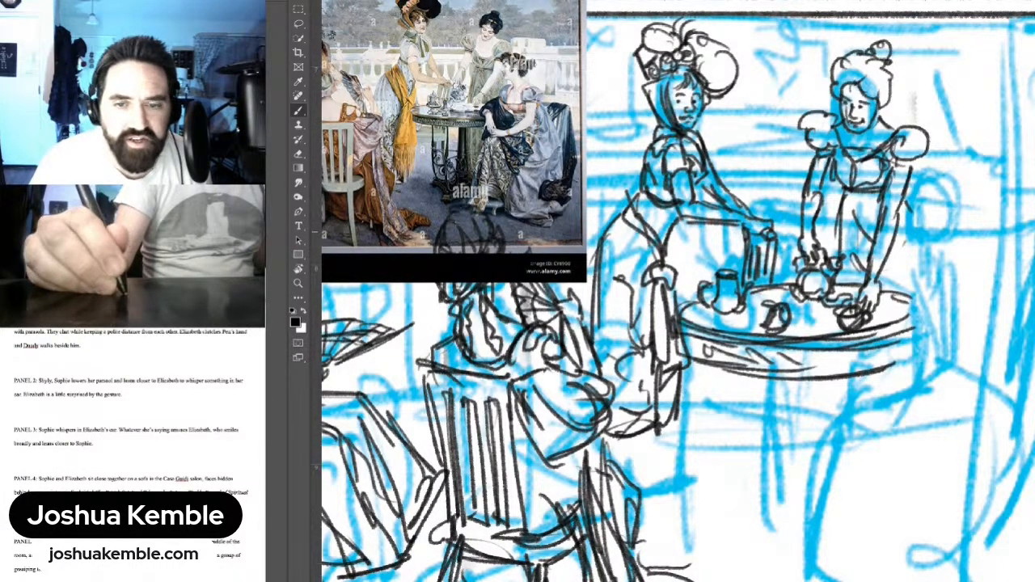
Step: Draw the hand of the woman seated beside the table, with fingers hanging over the table's edge
scroll(914, 269, "up", 1)
left_click_drag(915, 270, 905, 287)
mouse_move(917, 257)
left_mouse_down()
mouse_move(904, 291)
mouse_move(899, 283)
mouse_move(891, 331)
mouse_move(921, 342)
left_mouse_up()
mouse_move(930, 303)
left_mouse_down()
mouse_move(912, 313)
mouse_move(934, 344)
mouse_move(925, 354)
left_mouse_up()
left_click_drag(938, 325, 933, 344)
mouse_move(940, 306)
left_mouse_down()
mouse_move(934, 328)
mouse_move(928, 314)
left_mouse_up()
mouse_move(923, 336)
left_mouse_down()
mouse_move(917, 359)
mouse_move(927, 356)
left_mouse_up()
left_click_drag(936, 321, 933, 337)
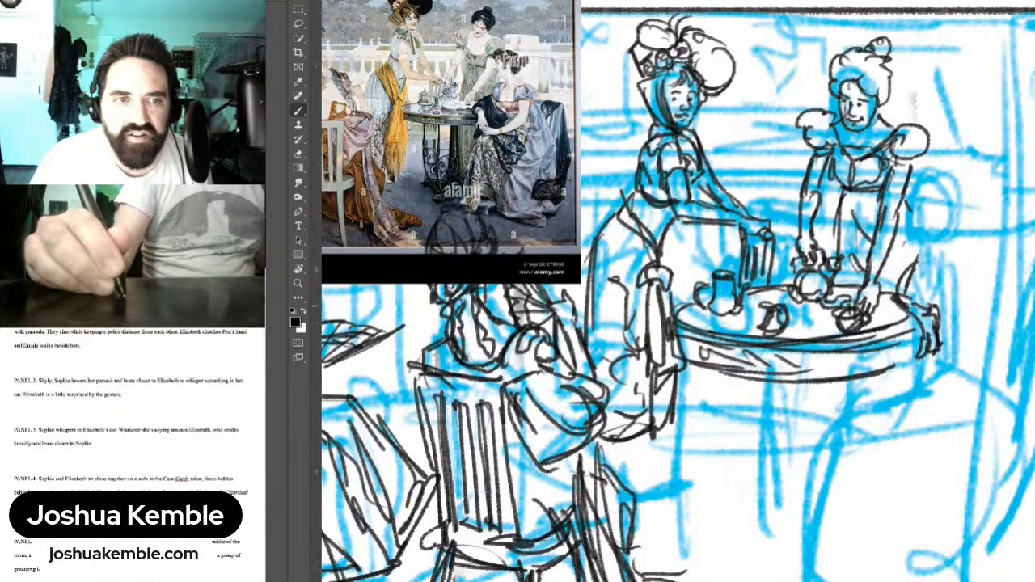
Step: Draw the seated woman's forearms, neckline and banded puffed sleeve beside the table
left_click_drag(896, 297, 917, 294)
mouse_move(901, 292)
left_mouse_down()
mouse_move(923, 268)
mouse_move(959, 305)
mouse_move(943, 324)
left_mouse_up()
mouse_move(953, 312)
left_mouse_down()
mouse_move(915, 252)
mouse_move(921, 236)
left_mouse_up()
mouse_move(939, 229)
left_mouse_down()
mouse_move(943, 266)
mouse_move(930, 257)
mouse_move(981, 270)
mouse_move(991, 265)
mouse_move(997, 230)
left_mouse_up()
mouse_move(970, 270)
left_mouse_down()
mouse_move(1001, 227)
mouse_move(1034, 275)
mouse_move(998, 271)
left_mouse_up()
mouse_move(988, 254)
left_mouse_down()
mouse_move(1024, 284)
mouse_move(992, 241)
mouse_move(1001, 267)
left_mouse_up()
left_click_drag(1005, 273, 1033, 283)
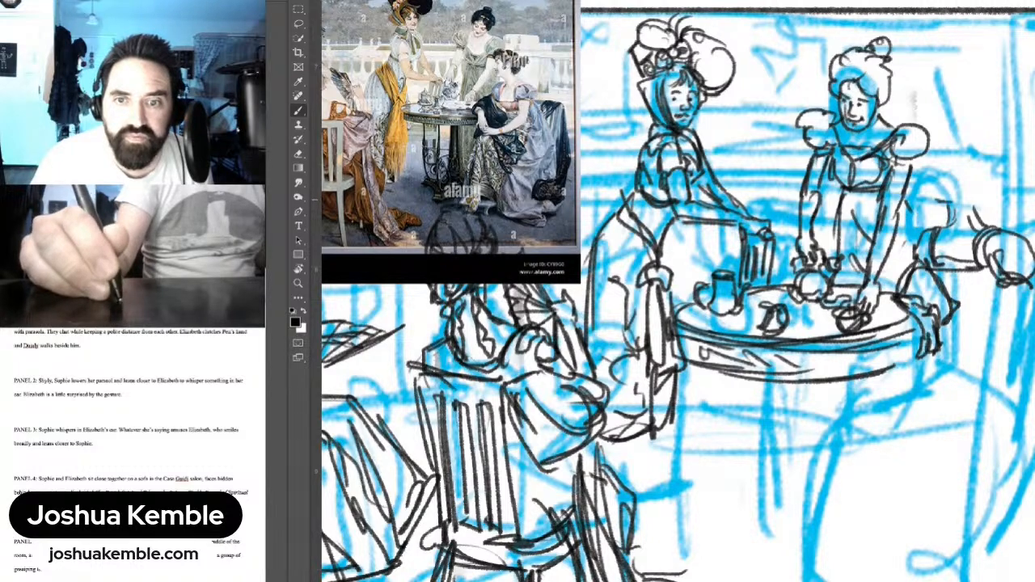
Step: Draw the seated woman's face in profile and her curled, gathered hair
left_click_drag(932, 164, 925, 171)
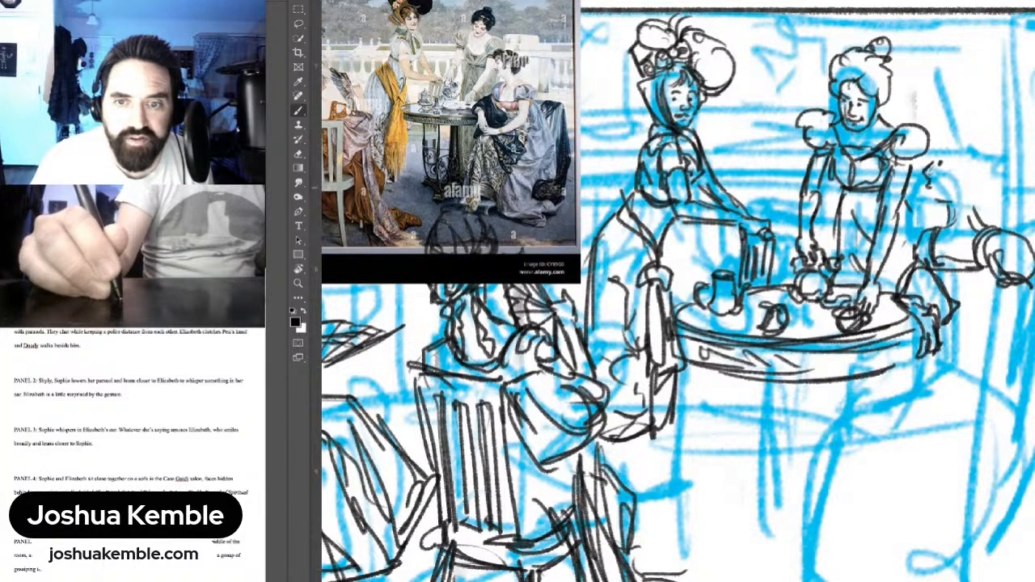
mouse_move(933, 186)
left_mouse_down()
mouse_move(927, 198)
mouse_move(953, 209)
left_mouse_up()
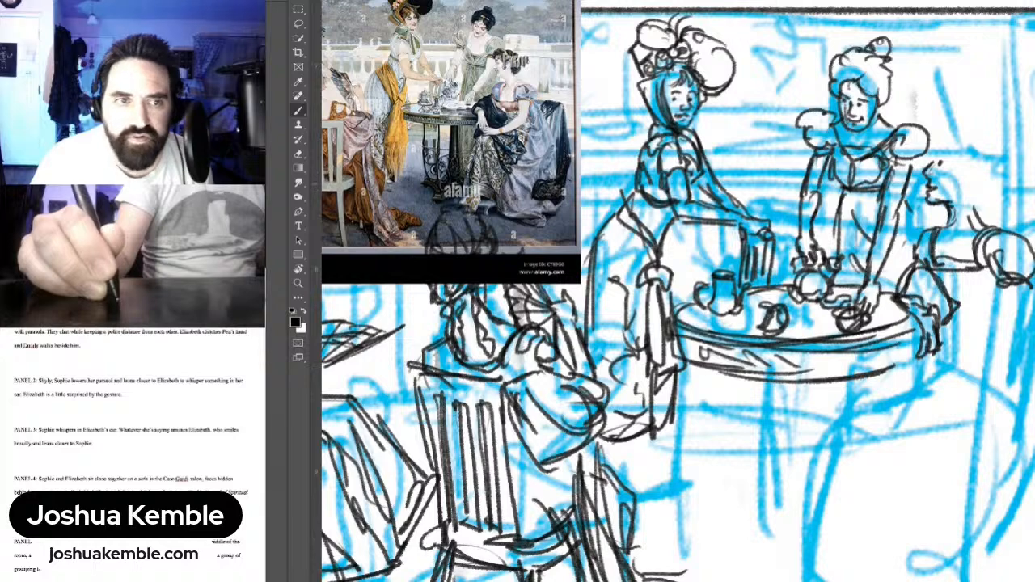
mouse_move(953, 171)
left_mouse_down()
mouse_move(967, 175)
mouse_move(953, 182)
mouse_move(943, 127)
mouse_move(960, 139)
mouse_move(959, 166)
mouse_move(975, 133)
left_mouse_up()
mouse_move(970, 139)
left_mouse_down()
mouse_move(987, 160)
mouse_move(982, 195)
mouse_move(1005, 160)
mouse_move(1024, 186)
mouse_move(980, 172)
mouse_move(1016, 165)
left_mouse_up()
left_click_drag(977, 197, 999, 226)
Step: Draw the seated woman's neck and bodice, with the long contour of the drape down her back
mouse_move(955, 283)
left_mouse_down()
mouse_move(900, 203)
mouse_move(926, 231)
mouse_move(940, 226)
left_mouse_up()
mouse_move(944, 204)
left_mouse_down()
mouse_move(948, 270)
mouse_move(906, 264)
mouse_move(847, 276)
mouse_move(886, 283)
mouse_move(909, 265)
mouse_move(896, 277)
mouse_move(909, 286)
mouse_move(889, 292)
mouse_move(963, 289)
mouse_move(953, 267)
left_mouse_up()
left_click_drag(979, 197, 971, 278)
left_click_drag(951, 220, 944, 275)
mouse_move(893, 225)
left_mouse_down()
mouse_move(940, 215)
mouse_move(898, 243)
mouse_move(986, 283)
left_mouse_up()
left_click_drag(981, 204, 1001, 233)
mouse_move(979, 193)
left_mouse_down()
mouse_move(1013, 301)
mouse_move(1003, 420)
left_mouse_up()
Step: Draw the seated woman's skirt falling from the table edge, with its long folds and floor hem
left_click_drag(854, 290, 796, 318)
mouse_move(795, 321)
left_mouse_down()
mouse_move(826, 302)
mouse_move(797, 421)
left_mouse_up()
mouse_move(822, 304)
left_mouse_down()
mouse_move(800, 400)
mouse_move(811, 353)
left_mouse_up()
mouse_move(833, 309)
left_mouse_down()
mouse_move(853, 302)
mouse_move(838, 429)
mouse_move(864, 503)
left_mouse_up()
left_click_drag(812, 358, 785, 485)
mouse_move(783, 468)
left_mouse_down()
mouse_move(878, 507)
mouse_move(817, 504)
left_mouse_up()
mouse_move(859, 502)
left_mouse_down()
mouse_move(796, 494)
mouse_move(788, 477)
mouse_move(841, 508)
left_mouse_up()
left_click_drag(867, 330, 880, 467)
mouse_move(870, 354)
left_mouse_down()
mouse_move(902, 452)
mouse_move(898, 516)
mouse_move(967, 521)
left_mouse_up()
left_click_drag(895, 512, 974, 527)
Step: Draw the skirt's train behind the seated woman and the shawl draped across her lap
left_click_drag(970, 498, 980, 529)
mouse_move(919, 499)
left_mouse_down()
mouse_move(977, 490)
mouse_move(991, 465)
mouse_move(952, 492)
left_mouse_up()
mouse_move(993, 482)
left_mouse_down()
mouse_move(1032, 525)
mouse_move(1032, 510)
left_mouse_up()
left_click_drag(960, 468, 1006, 459)
left_click_drag(979, 416, 944, 468)
left_click_drag(972, 391, 964, 410)
left_click_drag(874, 302, 1000, 353)
mouse_move(901, 370)
left_mouse_down()
mouse_move(1023, 354)
mouse_move(1022, 397)
left_mouse_up()
mouse_move(1010, 303)
left_mouse_down()
mouse_move(995, 353)
mouse_move(1001, 461)
mouse_move(1030, 499)
mouse_move(1031, 524)
left_mouse_up()
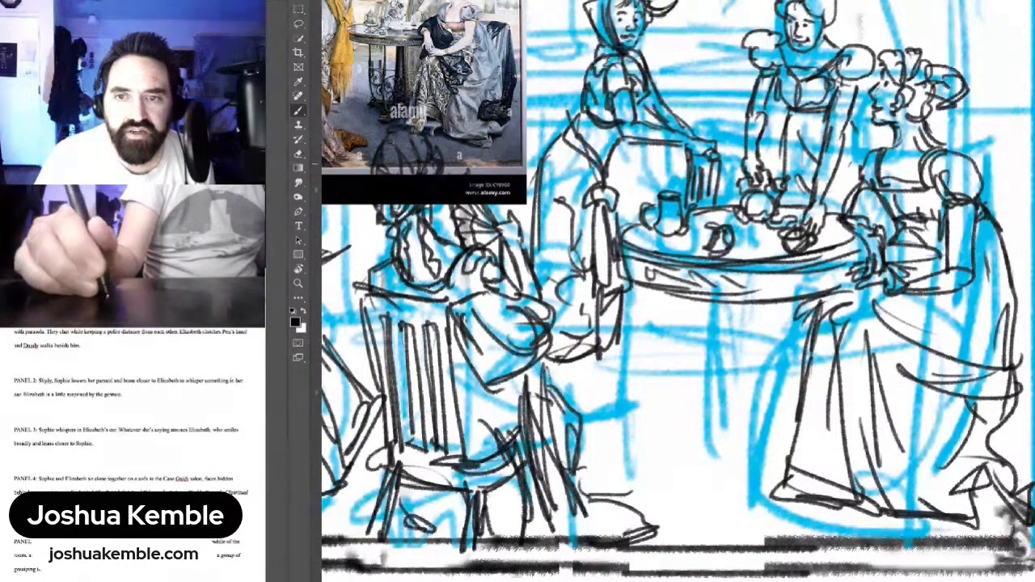
Step: Draw the slatted chair back behind the seated woman's shoulder
mouse_move(969, 157)
left_mouse_down()
mouse_move(1014, 167)
mouse_move(1018, 283)
left_mouse_up()
left_click_drag(1024, 173, 1018, 310)
mouse_move(986, 181)
left_mouse_down()
mouse_move(997, 187)
mouse_move(995, 215)
left_mouse_up()
left_click_drag(1002, 202, 1006, 223)
left_click_drag(1007, 183, 1012, 233)
left_click_drag(1005, 232, 1010, 260)
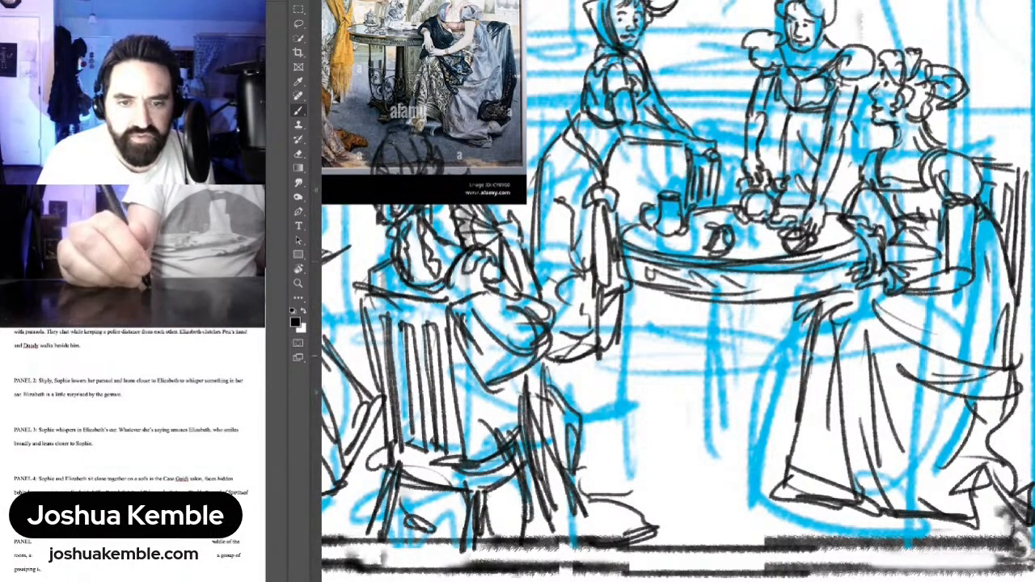
Step: Draw the first legs of the round table with a scrollwork curl between them
mouse_move(745, 318)
left_mouse_down()
mouse_move(734, 464)
mouse_move(742, 508)
mouse_move(690, 518)
left_mouse_up()
mouse_move(743, 461)
left_mouse_down()
mouse_move(725, 511)
mouse_move(687, 519)
left_mouse_up()
left_click_drag(646, 288, 639, 429)
left_click_drag(637, 286, 622, 452)
left_click_drag(645, 345, 642, 498)
left_click_drag(650, 428, 634, 489)
left_click_drag(639, 422, 635, 443)
left_click_drag(629, 359, 639, 367)
left_click_drag(640, 391, 639, 422)
left_click_drag(628, 356, 699, 396)
Step: Draw the table's remaining legs, second scroll ornament and curved lower braces
mouse_move(692, 293)
left_mouse_down()
mouse_move(672, 508)
mouse_move(694, 516)
left_mouse_up()
mouse_move(689, 439)
left_mouse_down()
mouse_move(670, 518)
mouse_move(673, 485)
left_mouse_up()
mouse_move(645, 363)
left_mouse_down()
mouse_move(668, 385)
mouse_move(670, 422)
left_mouse_up()
left_click_drag(681, 419, 694, 422)
left_click_drag(689, 381, 697, 422)
mouse_move(688, 423)
left_mouse_down()
mouse_move(722, 432)
mouse_move(741, 409)
left_mouse_up()
left_click_drag(731, 304, 734, 375)
left_click_drag(731, 306, 738, 451)
left_click_drag(736, 401, 713, 468)
mouse_move(731, 432)
left_mouse_down()
mouse_move(666, 470)
mouse_move(639, 464)
mouse_move(679, 500)
left_mouse_up()
mouse_move(638, 472)
left_mouse_down()
mouse_move(670, 523)
mouse_move(694, 491)
left_mouse_up()
Step: Add fabric folds beside the seated woman's skirt and loose shapes on the floor around the table base
mouse_move(662, 525)
left_mouse_down()
mouse_move(704, 547)
mouse_move(756, 511)
mouse_move(802, 536)
left_mouse_up()
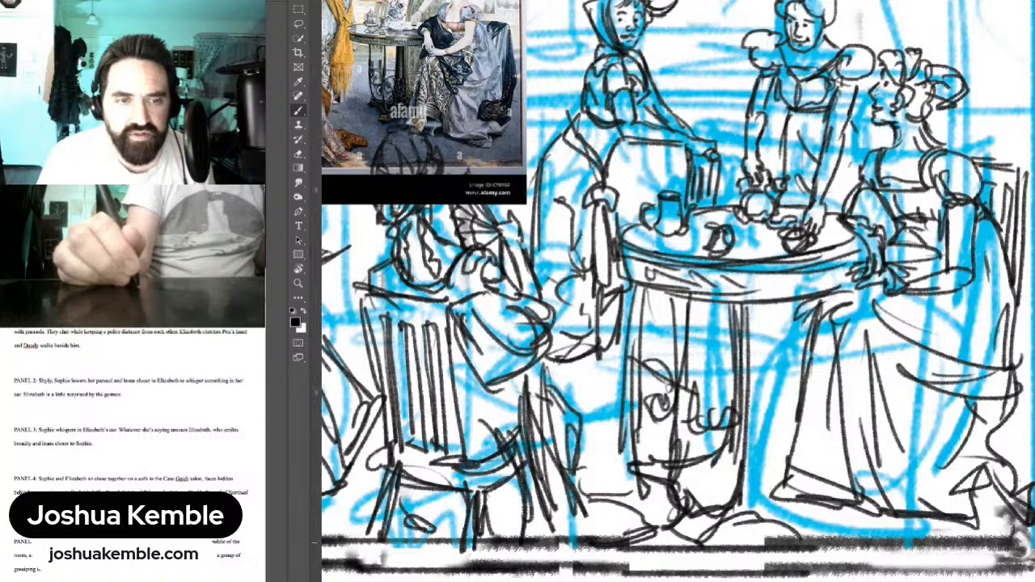
mouse_move(789, 322)
left_mouse_down()
mouse_move(789, 464)
mouse_move(775, 486)
mouse_move(797, 496)
left_mouse_up()
mouse_move(771, 503)
left_mouse_down()
mouse_move(828, 519)
mouse_move(828, 540)
mouse_move(864, 555)
left_mouse_up()
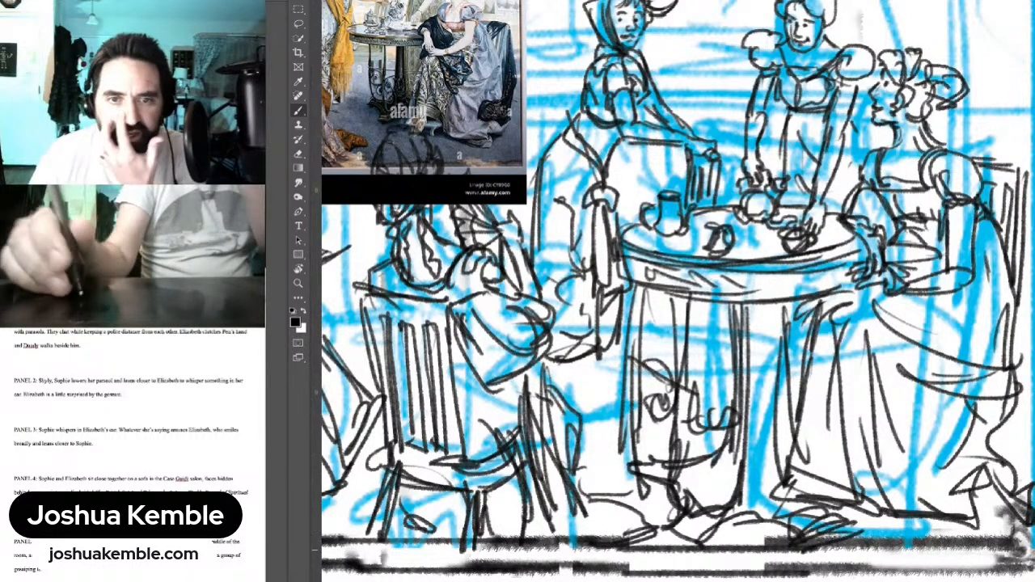
left_click_drag(694, 519, 718, 529)
Step: Draw the stone urn and its pedestal top behind the embracing couple, following the tea-party reference
scroll(817, 282, "down", 10)
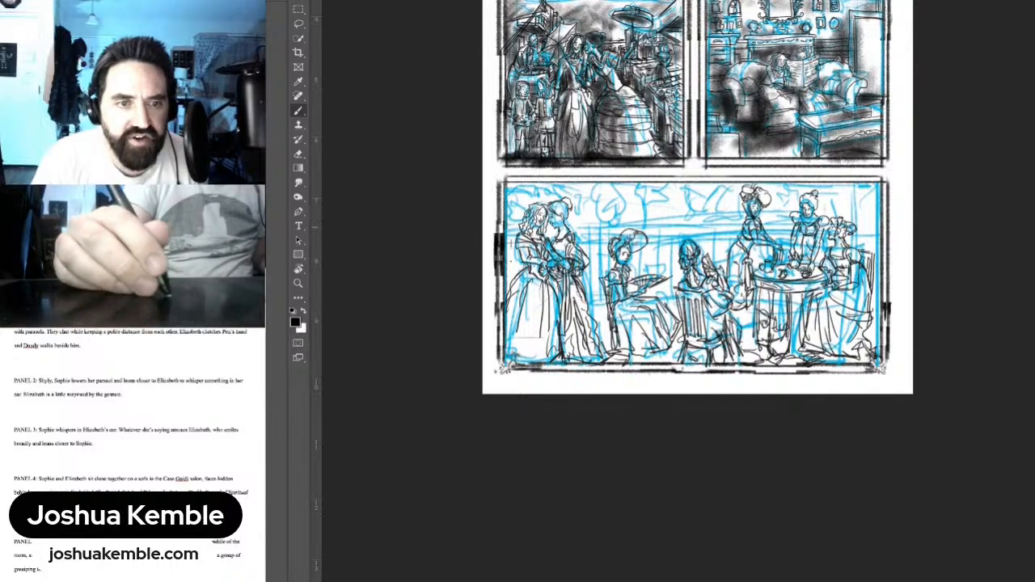
scroll(575, 267, "up", 5)
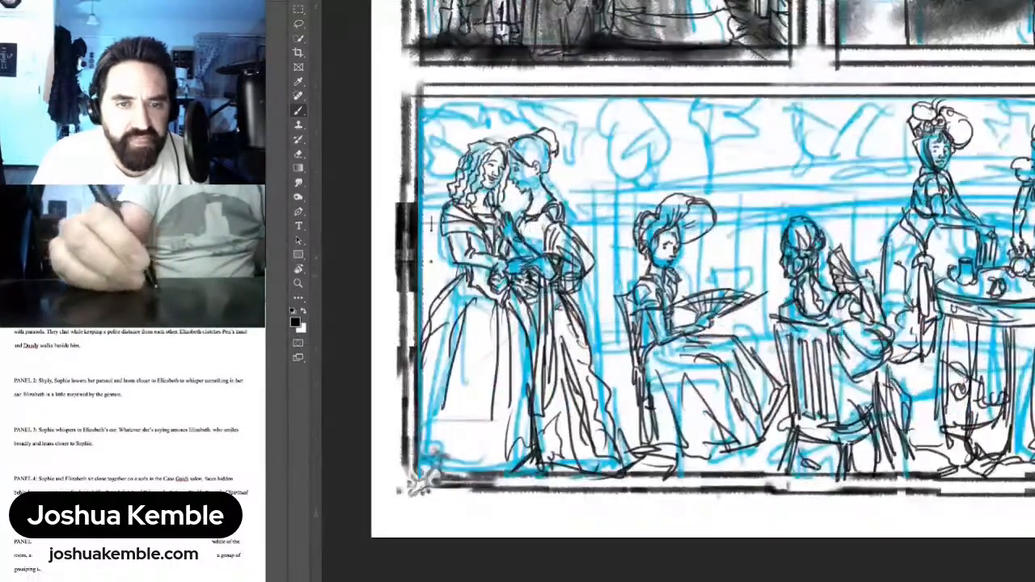
left_click_drag(574, 323, 706, 396)
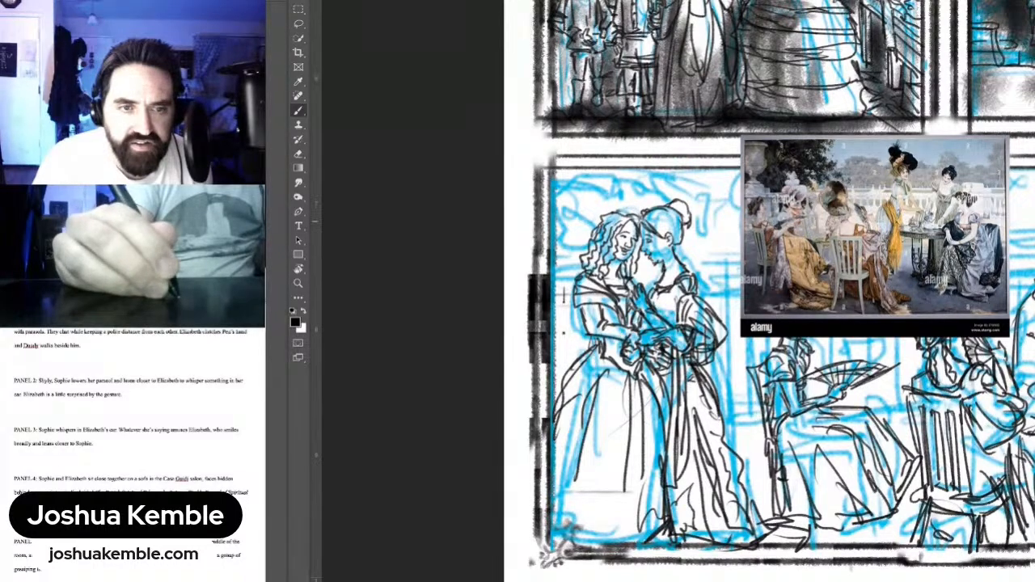
mouse_move(594, 191)
left_mouse_down()
mouse_move(594, 223)
mouse_move(559, 222)
mouse_move(592, 225)
left_mouse_up()
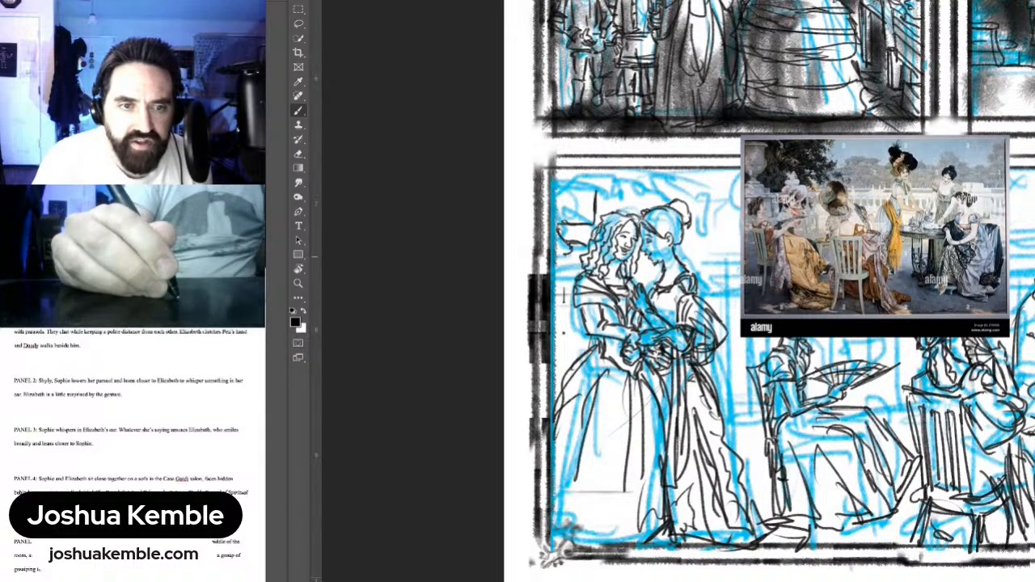
left_click_drag(589, 245, 597, 230)
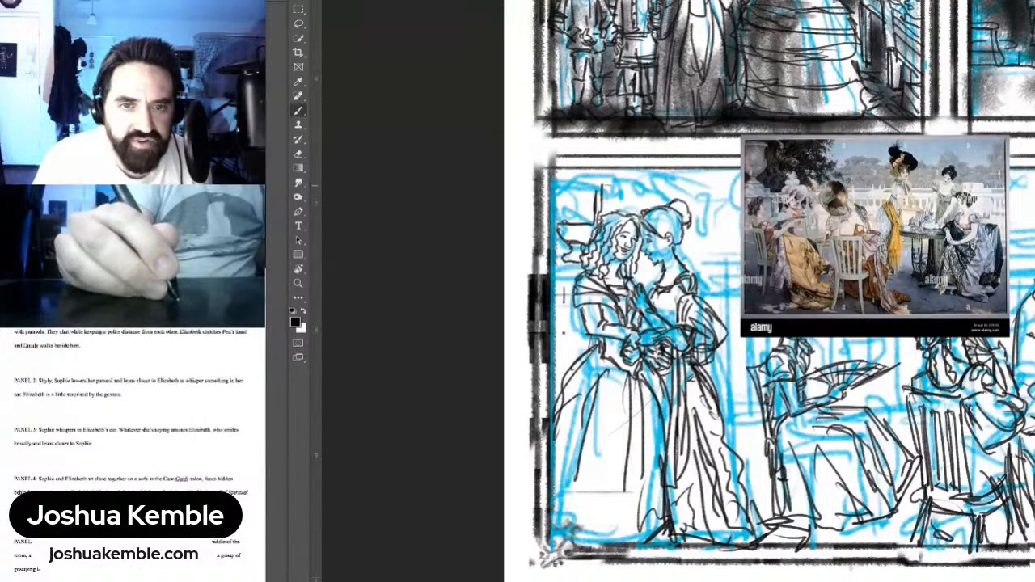
left_click_drag(578, 179, 610, 185)
left_click_drag(551, 186, 603, 181)
mouse_move(552, 170)
left_mouse_down()
mouse_move(605, 173)
mouse_move(560, 227)
left_mouse_up()
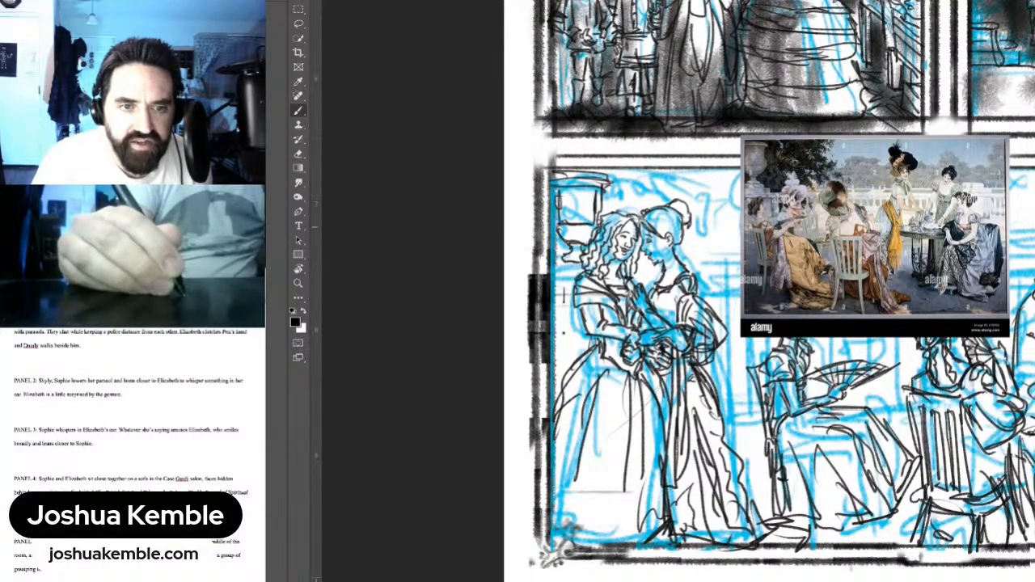
mouse_move(555, 264)
left_mouse_down()
mouse_move(569, 267)
mouse_move(555, 280)
left_mouse_up()
left_click_drag(555, 276, 578, 277)
left_click_drag(551, 278, 571, 284)
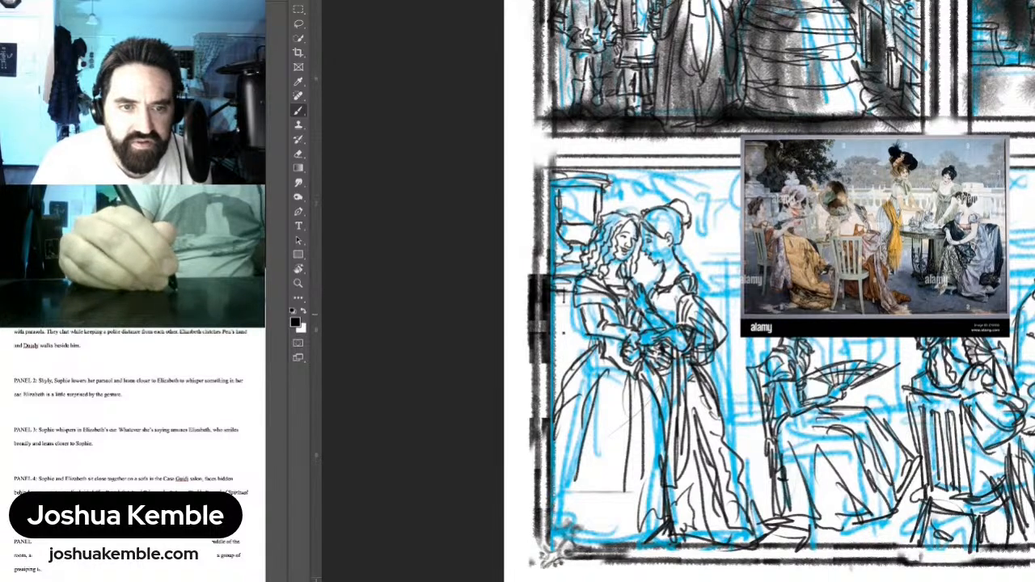
left_click_drag(585, 324, 584, 359)
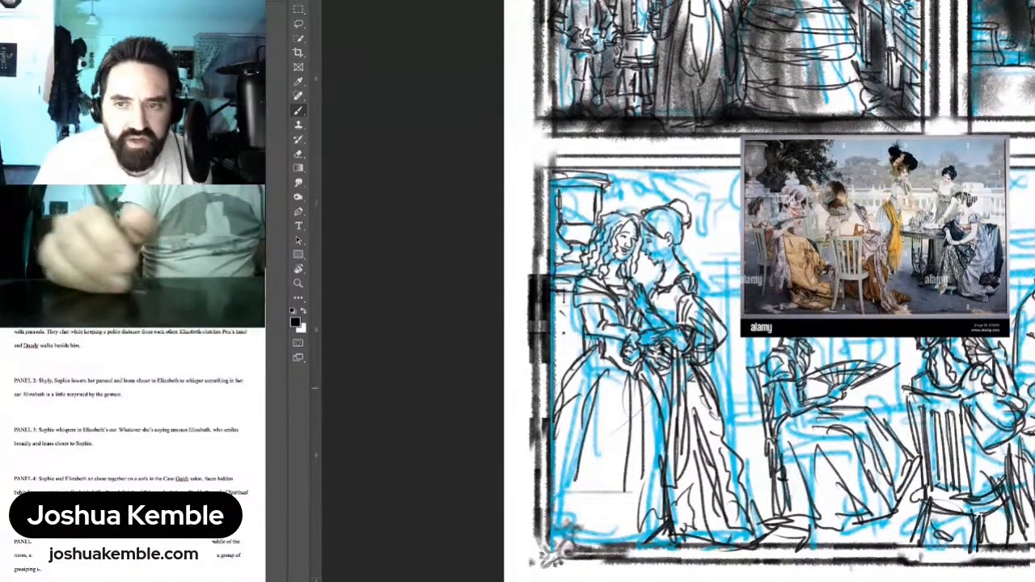
Step: Move the tea-party reference up over the panels above to uncover the fifth panel's background, and return to the brush
left_click_drag(728, 323, 640, 329)
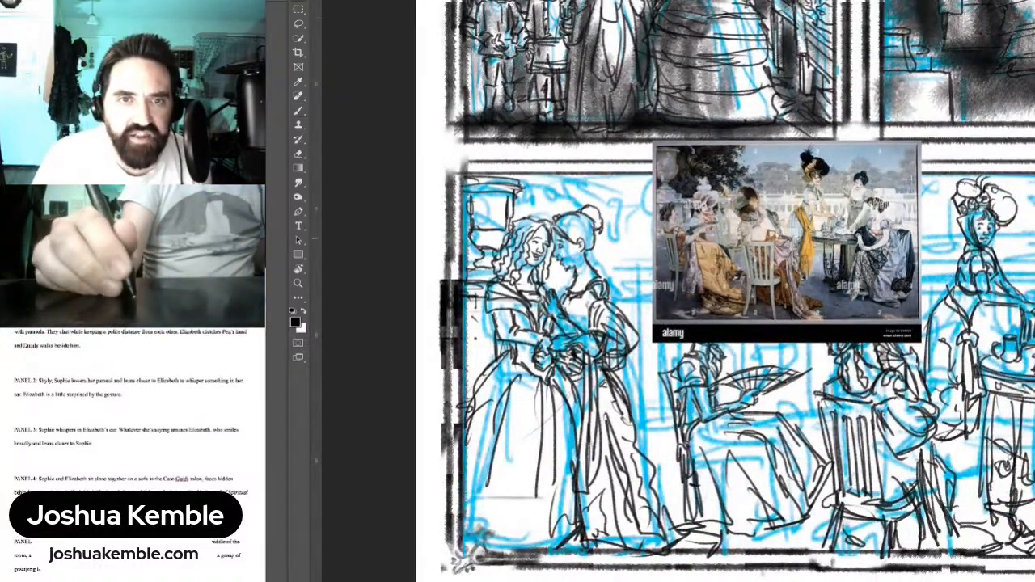
left_click_drag(787, 242, 837, 56)
left_click_drag(728, 291, 687, 341)
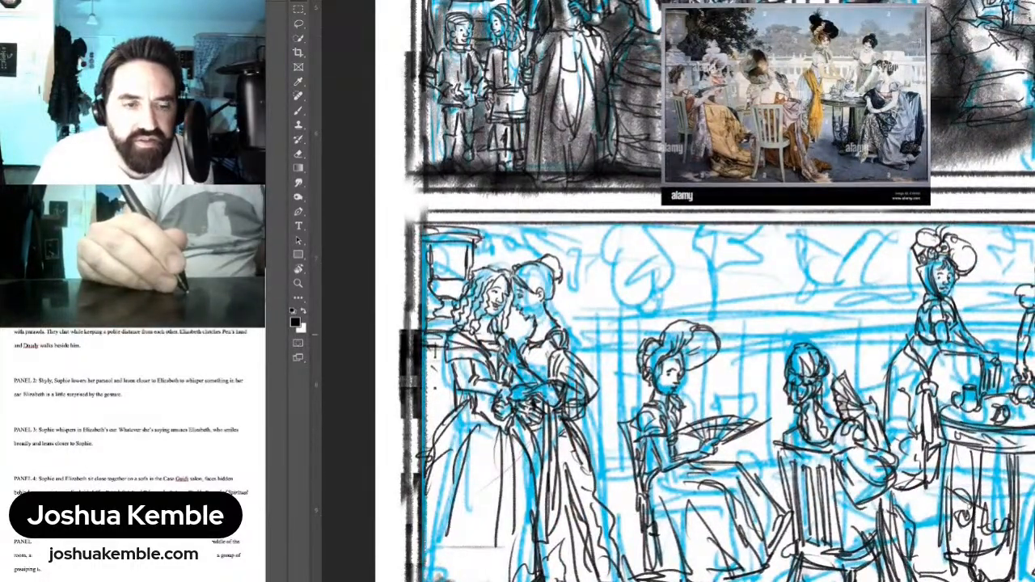
key("b")
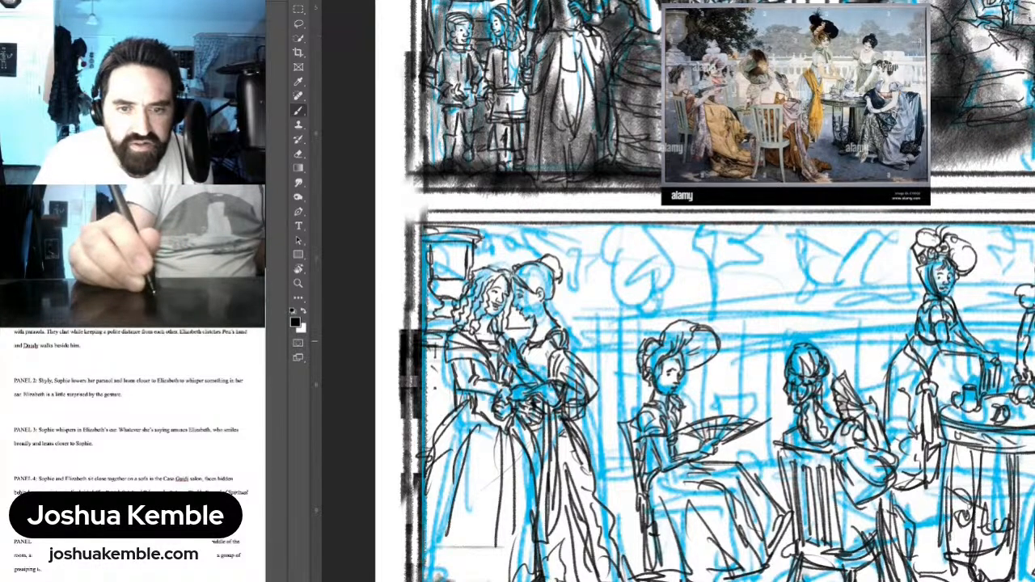
Step: Draw the upper edge of the balustrade rail from the couple across to the standing woman in the plumed hat
mouse_move(598, 327)
left_mouse_down()
mouse_move(914, 322)
mouse_move(833, 298)
mouse_move(940, 300)
left_mouse_up()
left_click_drag(930, 305, 801, 296)
left_click_drag(925, 301, 962, 296)
left_click_drag(945, 296, 984, 294)
mouse_move(639, 332)
left_mouse_down()
mouse_move(772, 301)
mouse_move(763, 298)
left_mouse_up()
Step: Add the lower line of the balustrade rail behind the couple and the garden-party women
mouse_move(480, 273)
left_mouse_down()
mouse_move(571, 276)
mouse_move(557, 276)
left_mouse_up()
left_click_drag(632, 280, 784, 272)
left_click_drag(705, 275, 821, 268)
mouse_move(759, 273)
left_mouse_down()
mouse_move(943, 271)
mouse_move(796, 293)
left_mouse_up()
mouse_move(888, 276)
left_mouse_down()
mouse_move(884, 293)
mouse_move(998, 267)
left_mouse_up()
left_click_drag(874, 289, 981, 357)
mouse_move(436, 404)
left_mouse_down()
mouse_move(474, 351)
mouse_move(569, 366)
left_mouse_up()
key("ctrl+z")
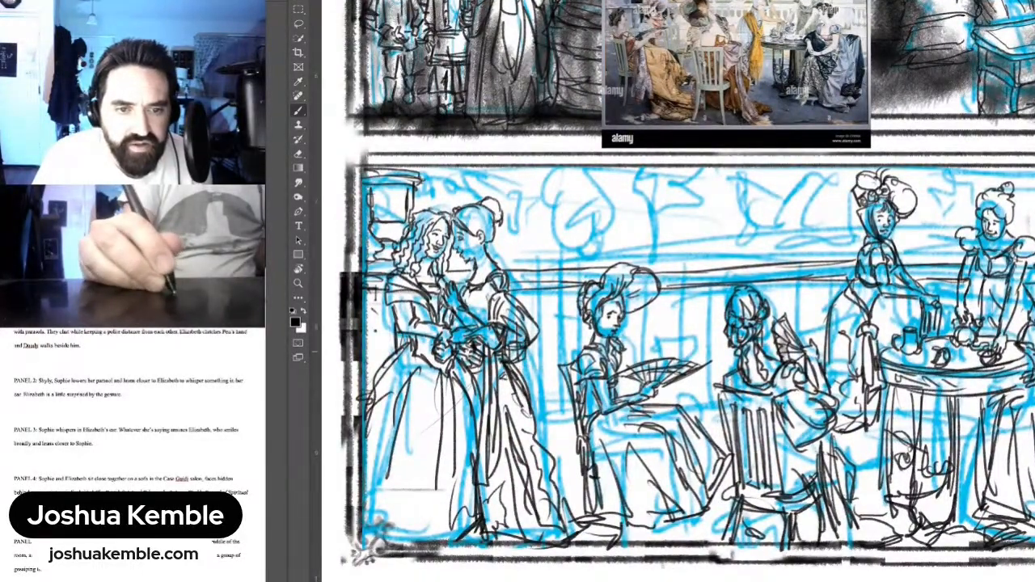
Step: Draw the balustrade's bottom rail behind the seated women, continuing it across to the standing woman in the plumed hat
mouse_move(555, 344)
left_mouse_down()
mouse_move(592, 344)
mouse_move(589, 333)
mouse_move(738, 339)
left_mouse_up()
left_click_drag(619, 334, 730, 333)
left_click_drag(668, 334, 825, 323)
left_click_drag(796, 334, 828, 336)
mouse_move(825, 340)
left_mouse_down()
mouse_move(697, 339)
mouse_move(786, 324)
left_mouse_up()
mouse_move(748, 318)
left_mouse_down()
mouse_move(838, 315)
mouse_move(840, 328)
left_mouse_up()
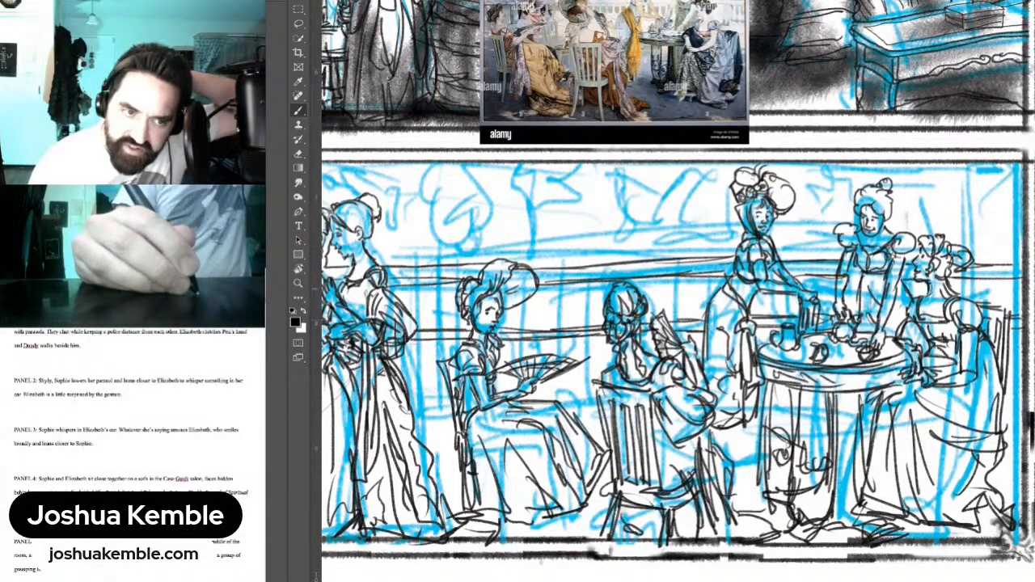
left_click_drag(663, 324, 694, 331)
Step: Draw the balusters between the embracing couple and the two seated women in the fifth panel
left_click_drag(441, 297, 442, 323)
left_click_drag(448, 295, 451, 335)
left_click_drag(462, 300, 460, 336)
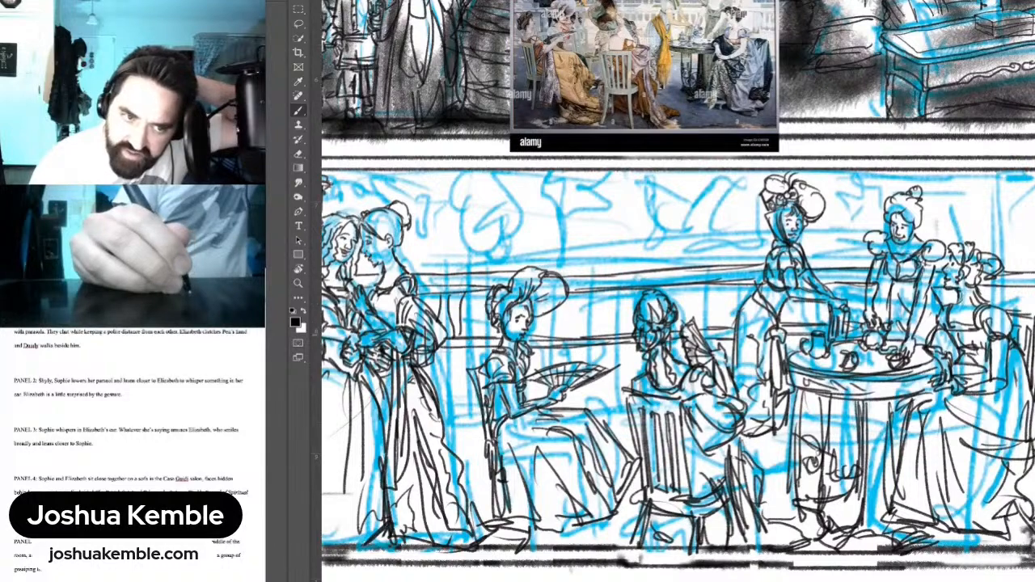
left_click_drag(470, 292, 475, 338)
mouse_move(483, 291)
left_mouse_down()
mouse_move(480, 333)
mouse_move(496, 338)
left_mouse_up()
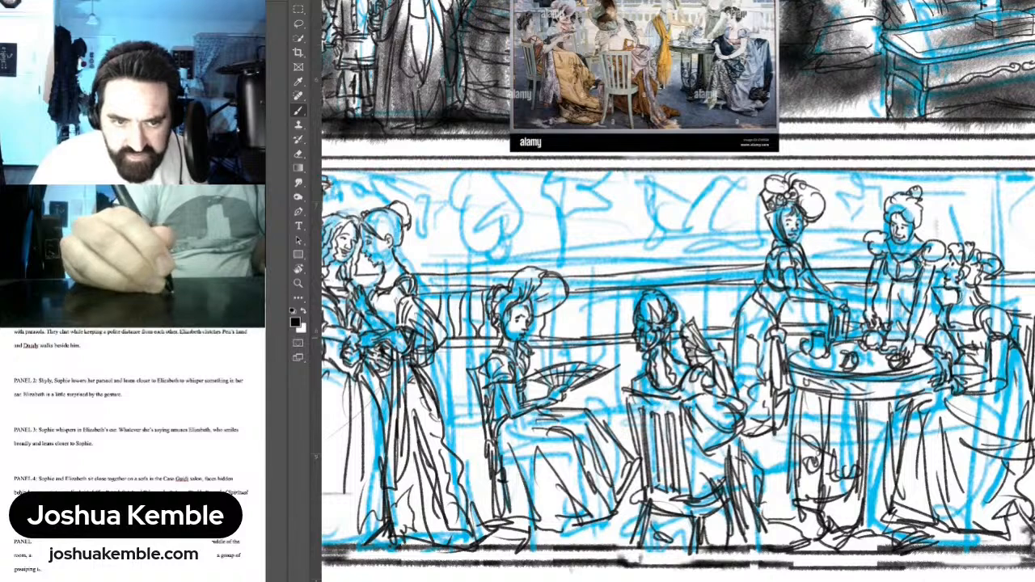
mouse_move(590, 292)
left_mouse_down()
mouse_move(584, 337)
mouse_move(597, 335)
left_mouse_up()
mouse_move(597, 300)
left_mouse_down()
mouse_move(594, 320)
mouse_move(610, 314)
mouse_move(607, 336)
mouse_move(621, 335)
left_mouse_up()
mouse_move(622, 291)
left_mouse_down()
mouse_move(617, 318)
mouse_move(630, 328)
left_mouse_up()
Step: Continue the balusters from the woman seated with her back turned past the tea table to the panel's far edge, redoing one misplaced stroke
left_click_drag(692, 284, 687, 323)
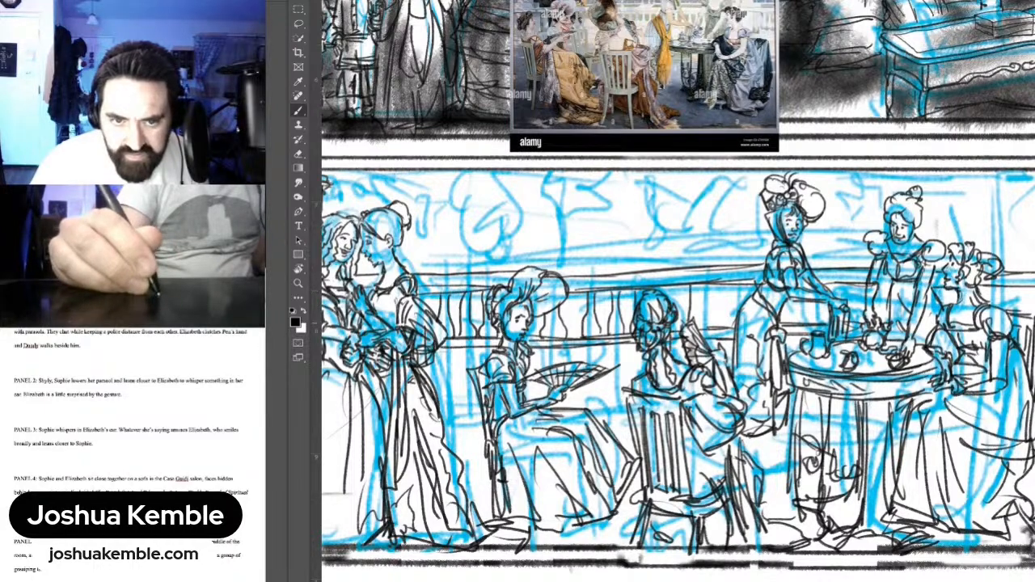
left_click_drag(700, 285, 694, 320)
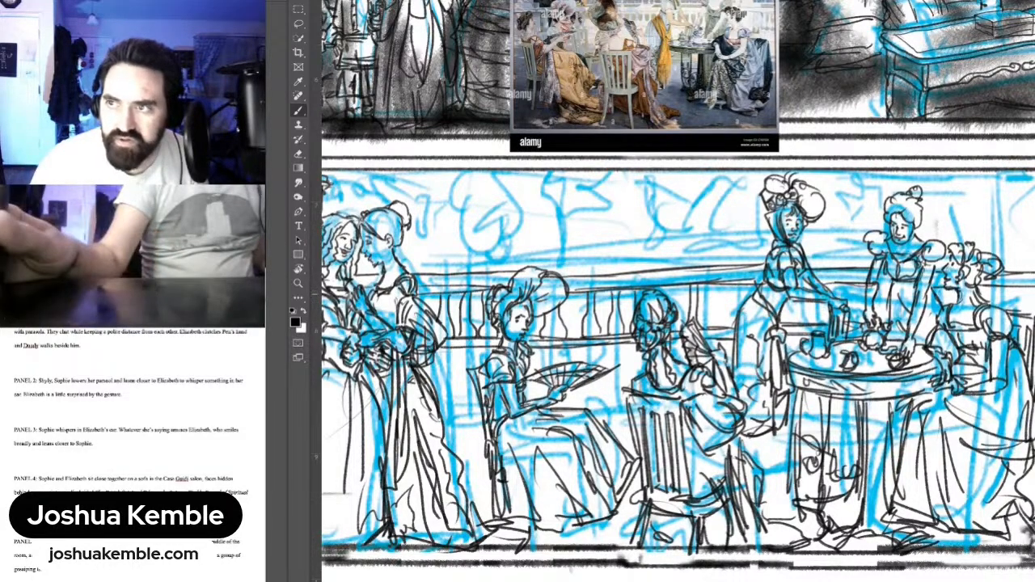
key("ctrl+z")
left_click_drag(702, 286, 703, 329)
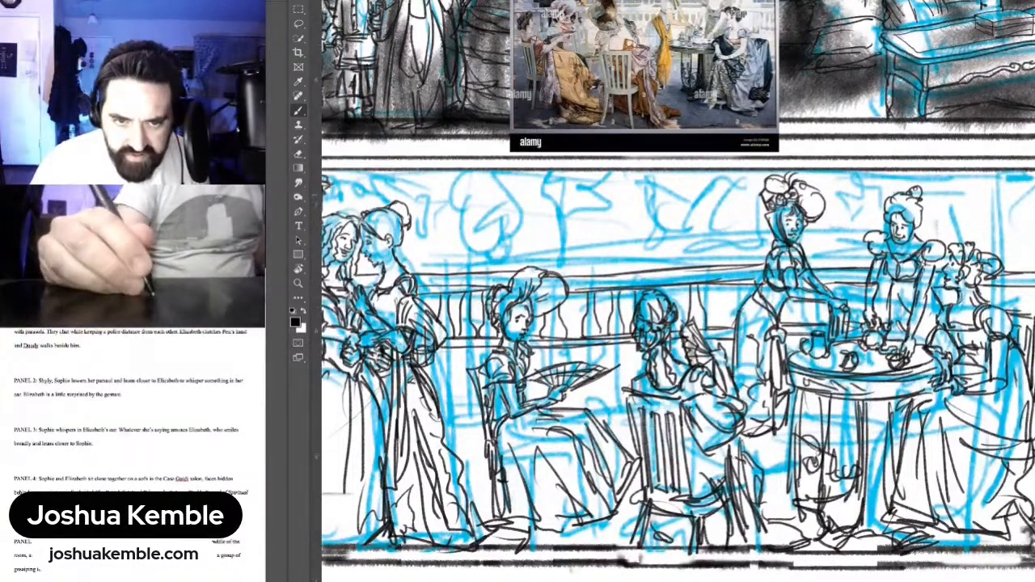
mouse_move(727, 286)
left_mouse_down()
mouse_move(716, 329)
mouse_move(734, 326)
left_mouse_up()
mouse_move(788, 299)
left_mouse_down()
mouse_move(789, 321)
mouse_move(824, 324)
left_mouse_up()
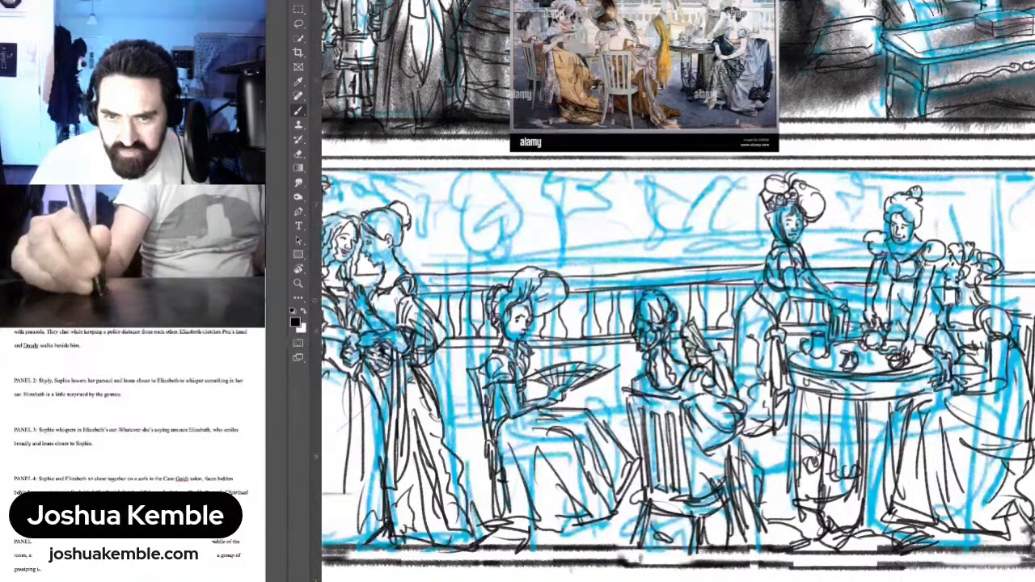
mouse_move(997, 286)
left_mouse_down()
mouse_move(999, 304)
mouse_move(1028, 312)
left_mouse_up()
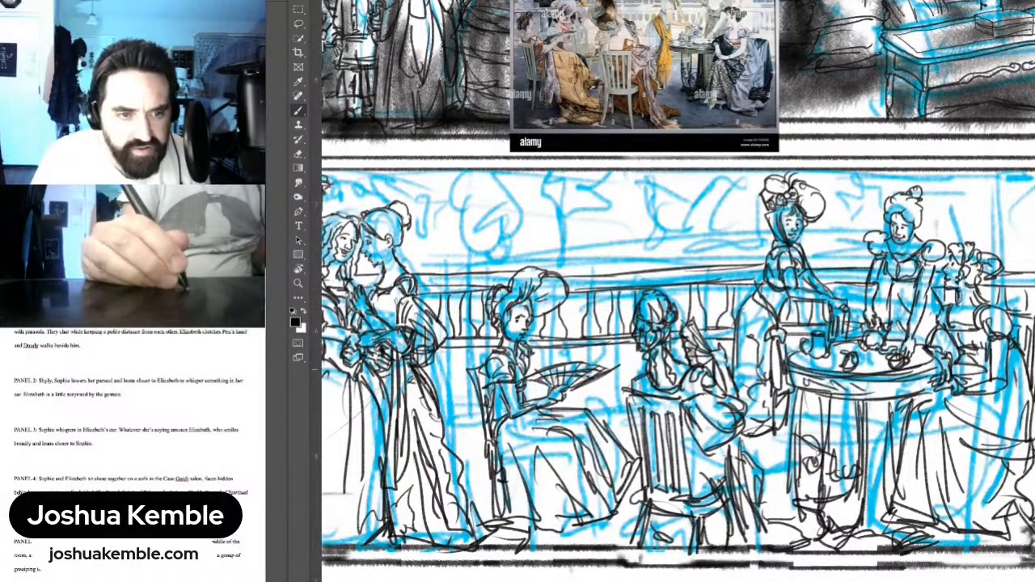
Step: Draw the ground edge below the balustrade and add small texture marks behind the couple and the seated women
left_click_drag(445, 432, 483, 430)
left_click_drag(610, 421, 633, 421)
left_click_drag(807, 413, 918, 418)
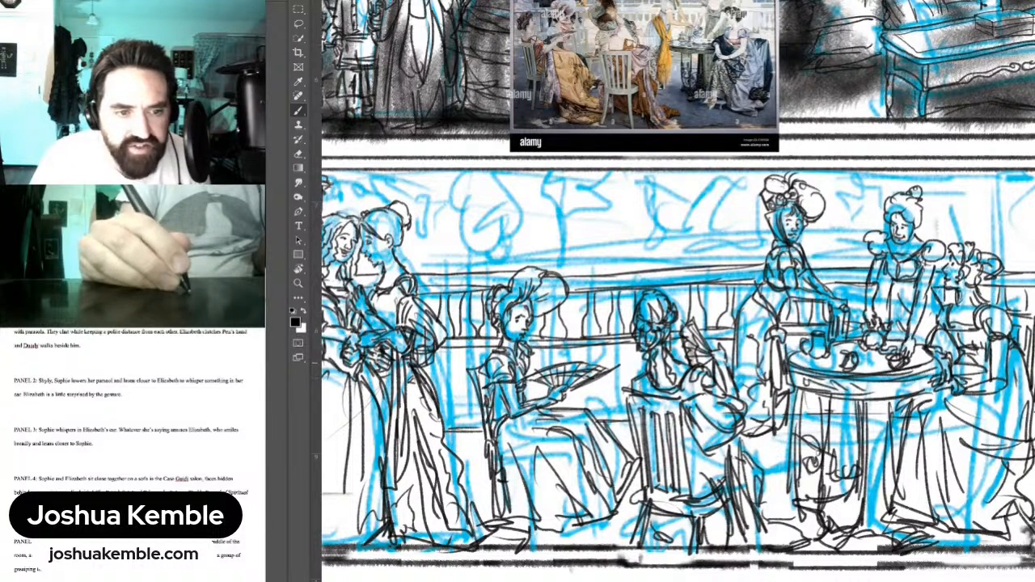
left_click_drag(428, 374, 473, 425)
mouse_move(449, 378)
left_mouse_down()
mouse_move(459, 383)
mouse_move(472, 361)
left_mouse_up()
left_click_drag(580, 350, 614, 348)
left_click_drag(585, 406, 598, 406)
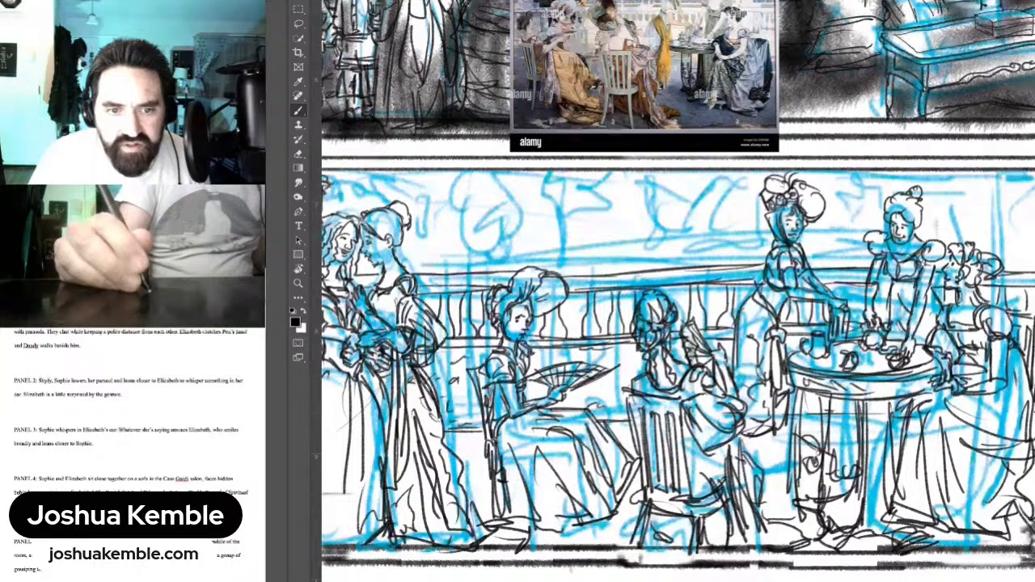
left_click_drag(616, 368, 631, 367)
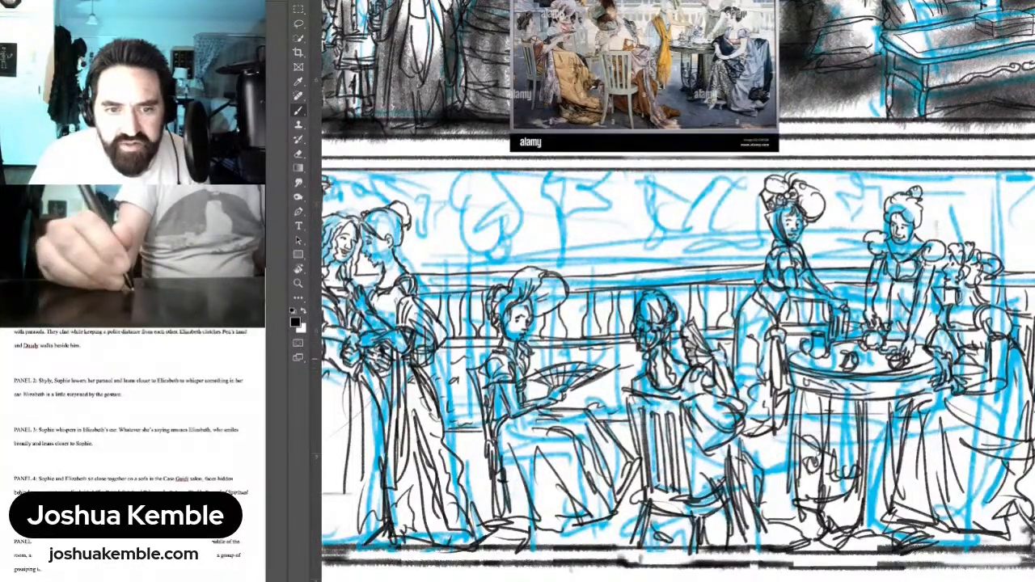
Step: Draw leafy foliage behind the embracing couple and extend the tree canopy outline toward the standing woman in the plumed hat
mouse_move(675, 322)
left_mouse_down()
mouse_move(675, 361)
mouse_move(832, 395)
mouse_move(865, 433)
mouse_move(910, 435)
left_mouse_up()
mouse_move(546, 260)
left_mouse_down()
mouse_move(584, 290)
mouse_move(580, 273)
mouse_move(593, 289)
mouse_move(639, 292)
mouse_move(644, 338)
mouse_move(623, 322)
mouse_move(576, 353)
mouse_move(586, 354)
left_mouse_up()
mouse_move(657, 348)
left_mouse_down()
mouse_move(647, 283)
mouse_move(680, 339)
mouse_move(687, 291)
mouse_move(681, 312)
left_mouse_up()
left_click_drag(652, 273, 688, 287)
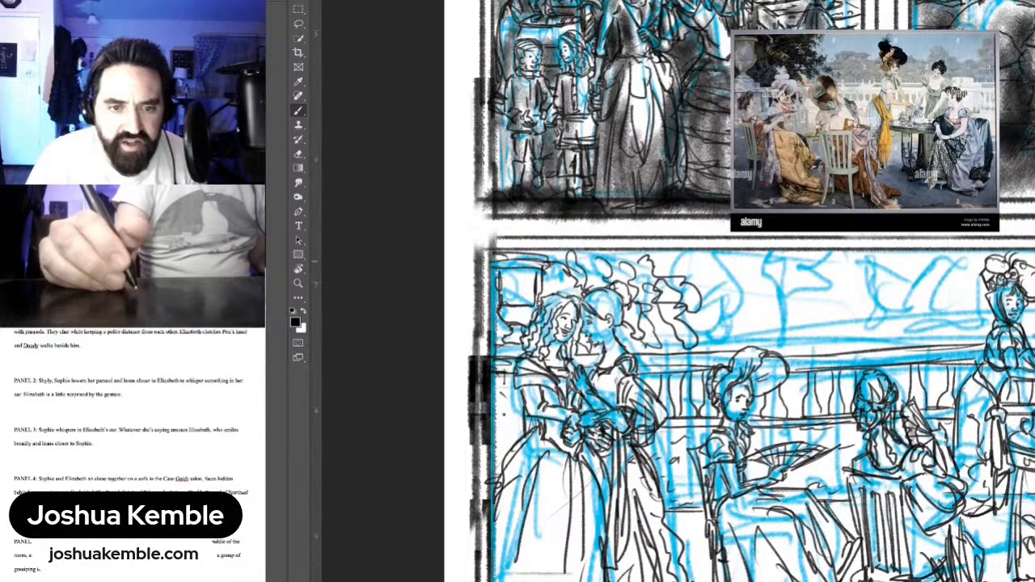
key("ctrl+minus")
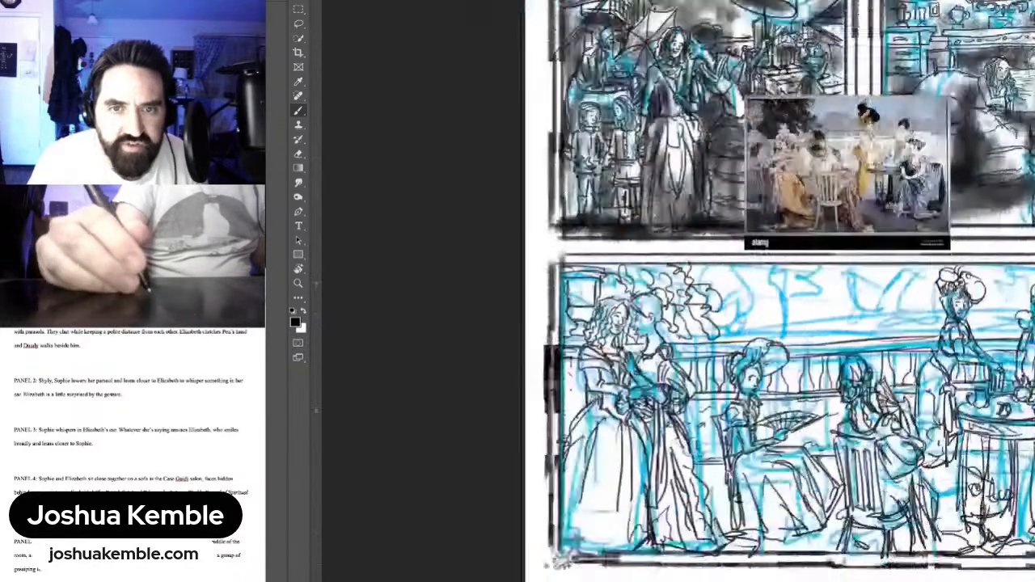
left_click_drag(808, 324, 771, 332)
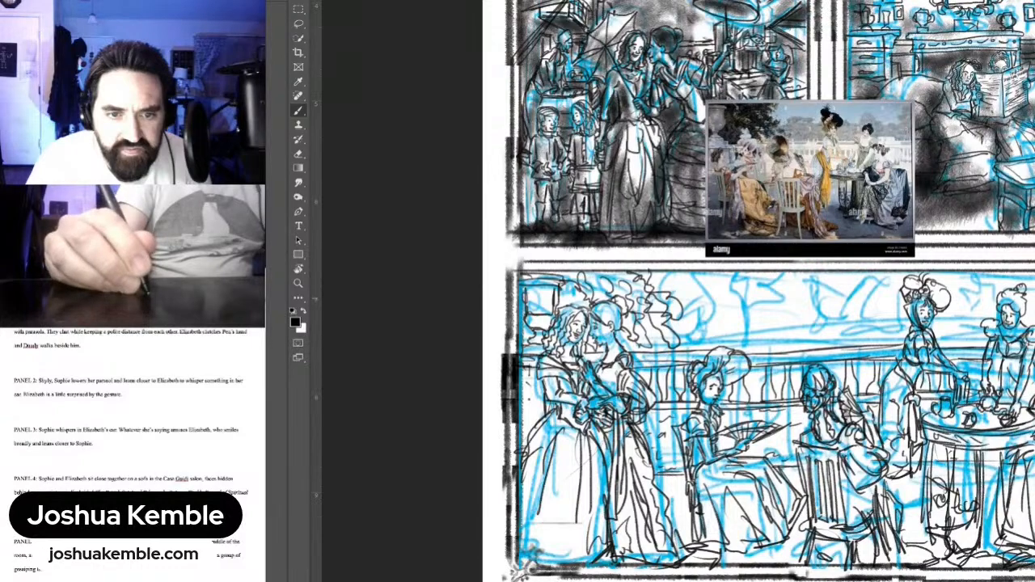
mouse_move(688, 299)
left_mouse_down()
mouse_move(706, 297)
mouse_move(720, 277)
mouse_move(687, 275)
mouse_move(690, 304)
mouse_move(711, 296)
mouse_move(757, 310)
mouse_move(738, 325)
mouse_move(710, 307)
mouse_move(754, 313)
mouse_move(770, 287)
mouse_move(828, 281)
mouse_move(776, 297)
mouse_move(823, 306)
mouse_move(846, 327)
mouse_move(823, 279)
mouse_move(784, 319)
mouse_move(765, 313)
left_mouse_up()
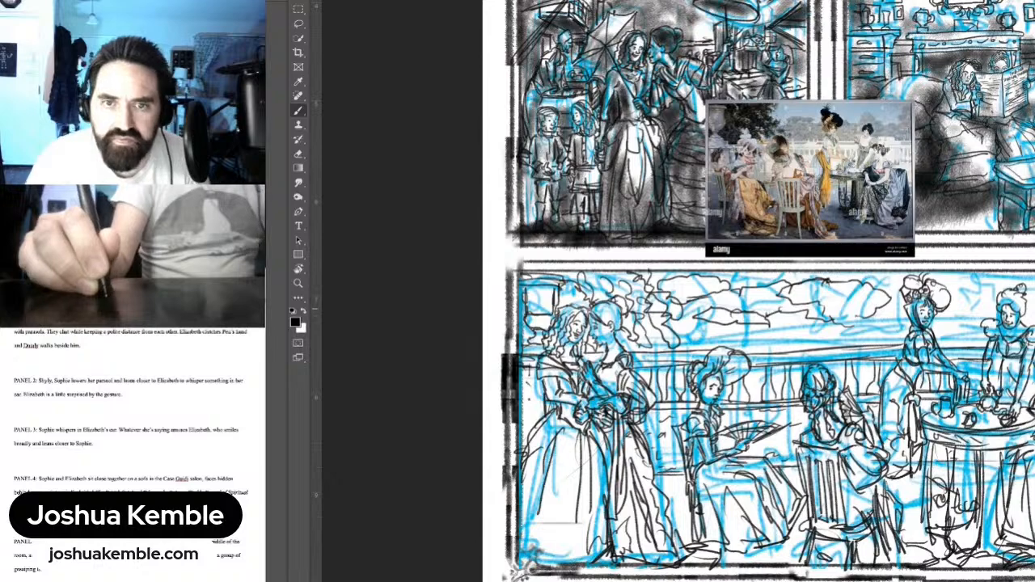
Step: Extend the treetops to the panel's far edge and draw the distant tree line above the balustrade rail
mouse_move(882, 288)
left_mouse_down()
mouse_move(909, 276)
mouse_move(841, 265)
mouse_move(965, 270)
mouse_move(1016, 257)
left_mouse_up()
mouse_move(1004, 267)
left_mouse_down()
mouse_move(983, 283)
mouse_move(1017, 291)
mouse_move(1034, 280)
left_mouse_up()
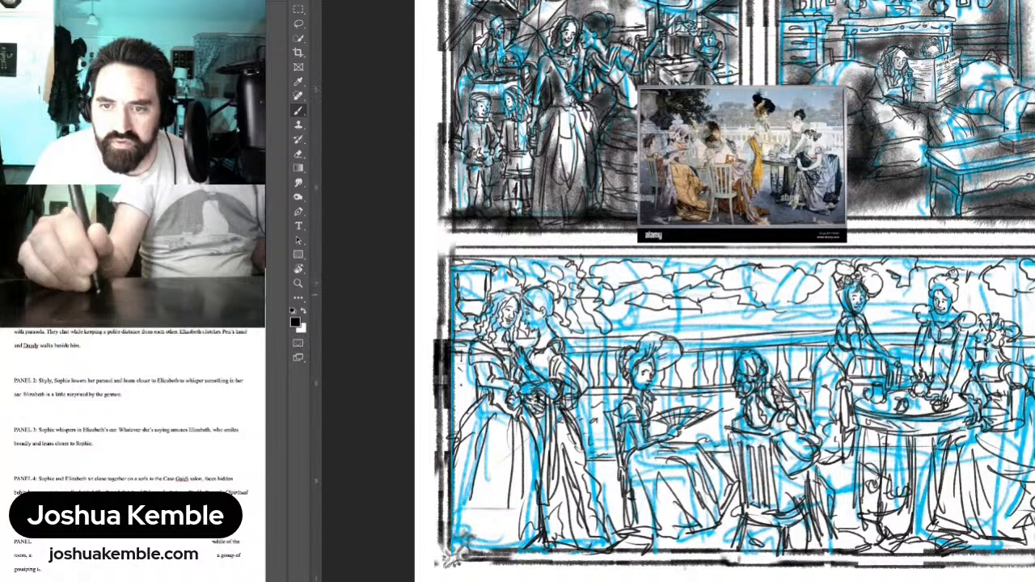
mouse_move(1024, 303)
left_mouse_down()
mouse_move(1034, 321)
mouse_move(987, 296)
mouse_move(973, 308)
mouse_move(890, 290)
mouse_move(797, 303)
mouse_move(795, 325)
mouse_move(840, 329)
left_mouse_up()
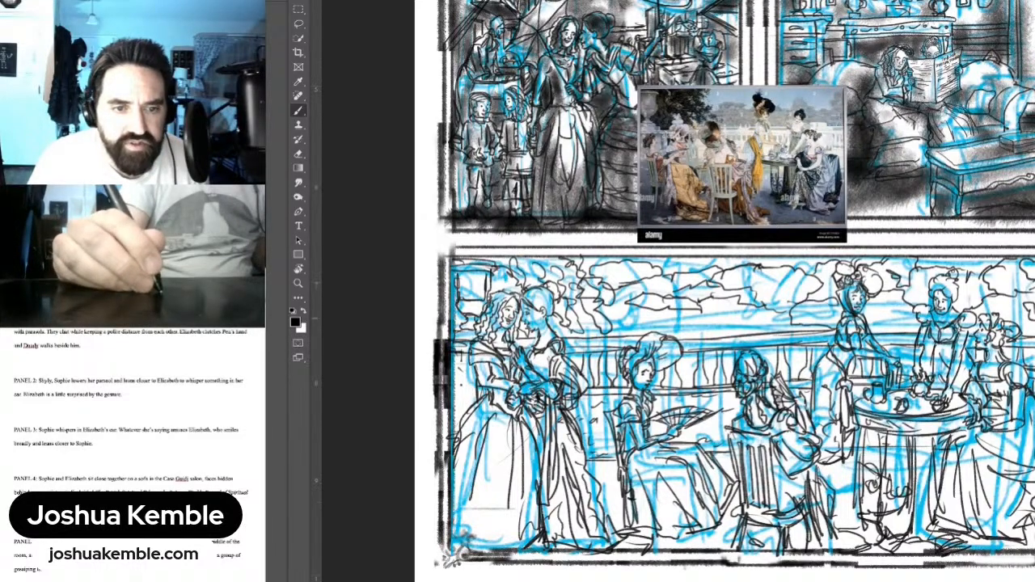
left_click_drag(697, 319, 756, 310)
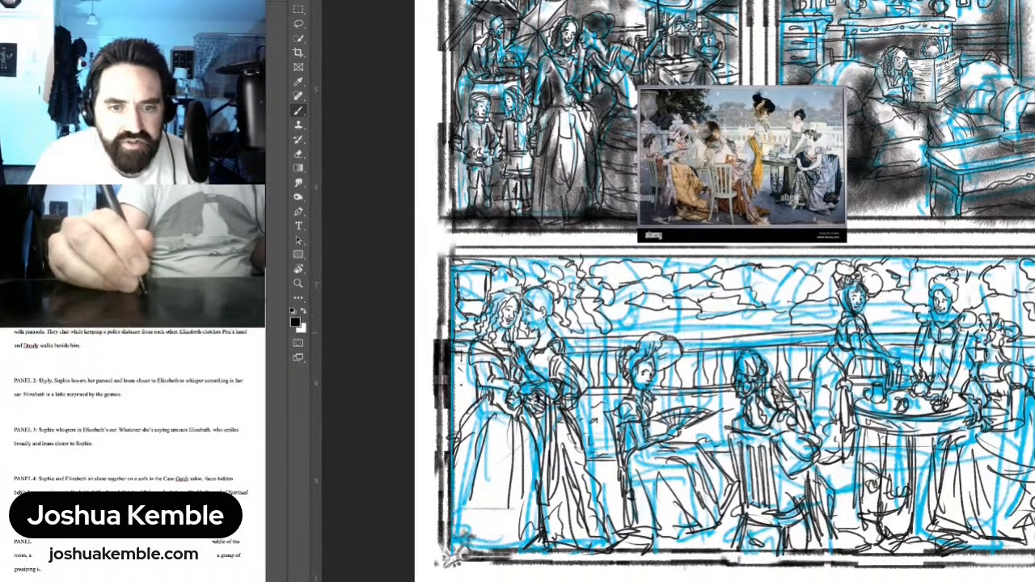
mouse_move(619, 337)
left_mouse_down()
mouse_move(629, 324)
mouse_move(725, 329)
left_mouse_up()
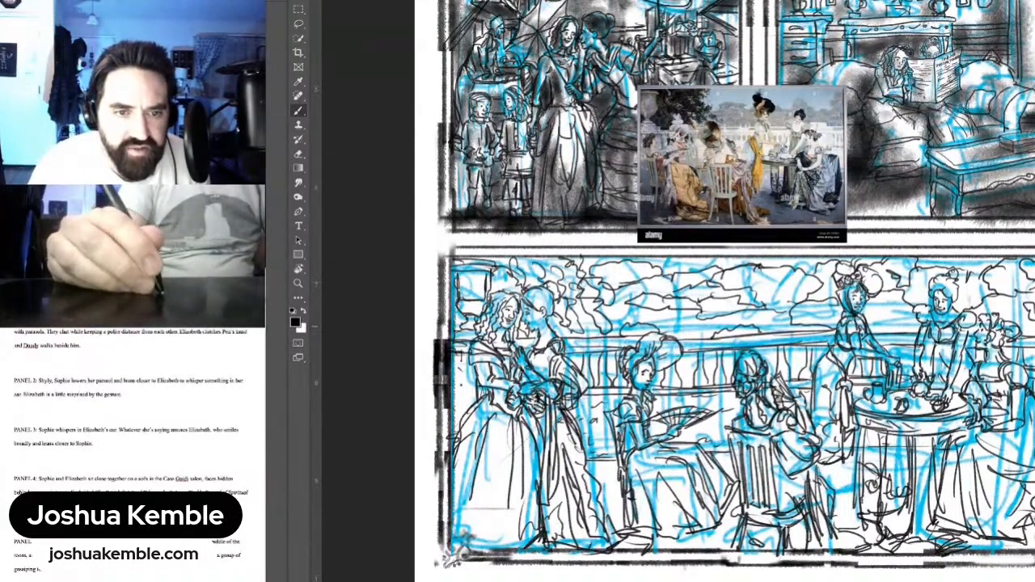
Step: Hide the blue sketch and add inner foliage contours and branches to the trees between the couple and the plumed woman
key("ctrl+comma")
left_click_drag(616, 290, 630, 288)
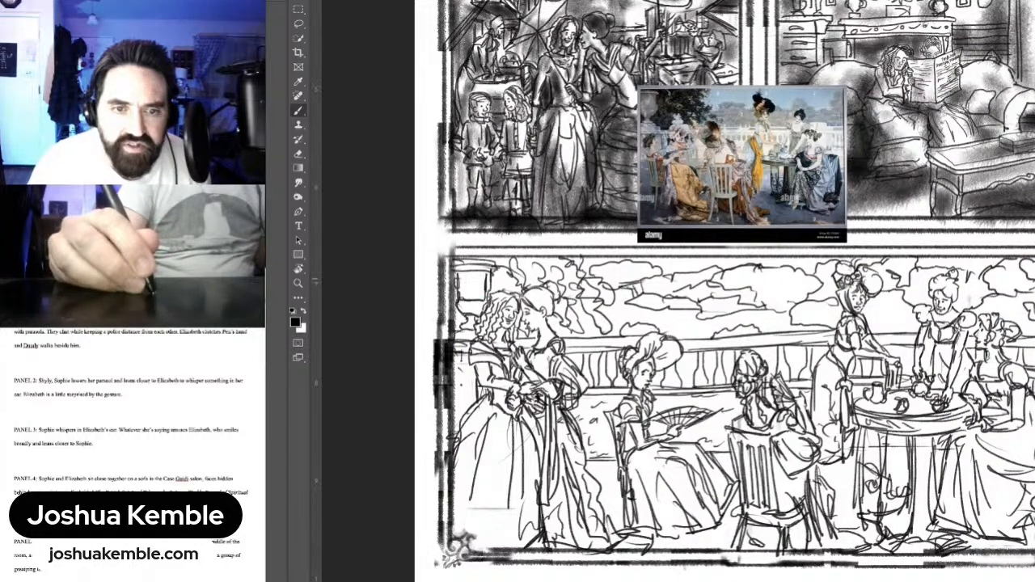
left_click_drag(645, 281, 647, 295)
mouse_move(676, 289)
left_mouse_down()
mouse_move(699, 297)
mouse_move(683, 295)
mouse_move(657, 319)
mouse_move(686, 317)
mouse_move(674, 329)
mouse_move(680, 312)
left_mouse_up()
left_click_drag(617, 314, 635, 315)
mouse_move(741, 288)
left_mouse_down()
mouse_move(737, 299)
mouse_move(761, 307)
left_mouse_up()
left_click_drag(770, 296, 768, 308)
Step: Add tree trunks above the balustrade rail and more foliage detail around the two standing women
left_click_drag(708, 330, 705, 341)
left_click_drag(707, 321, 706, 333)
mouse_move(714, 331)
left_mouse_down()
mouse_move(708, 342)
mouse_move(733, 332)
left_mouse_up()
left_click_drag(820, 289, 818, 332)
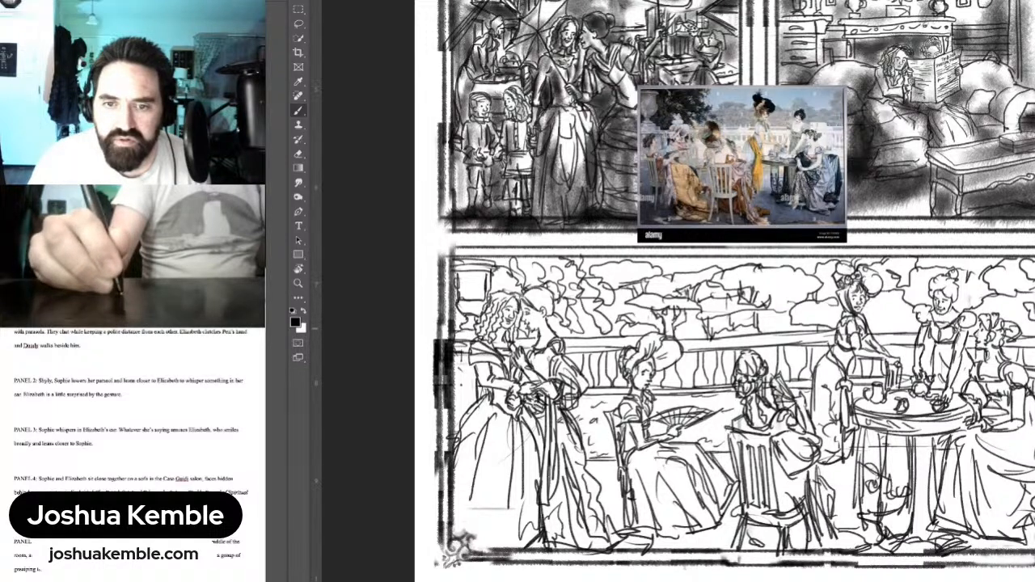
mouse_move(895, 301)
left_mouse_down()
mouse_move(906, 334)
mouse_move(913, 314)
left_mouse_up()
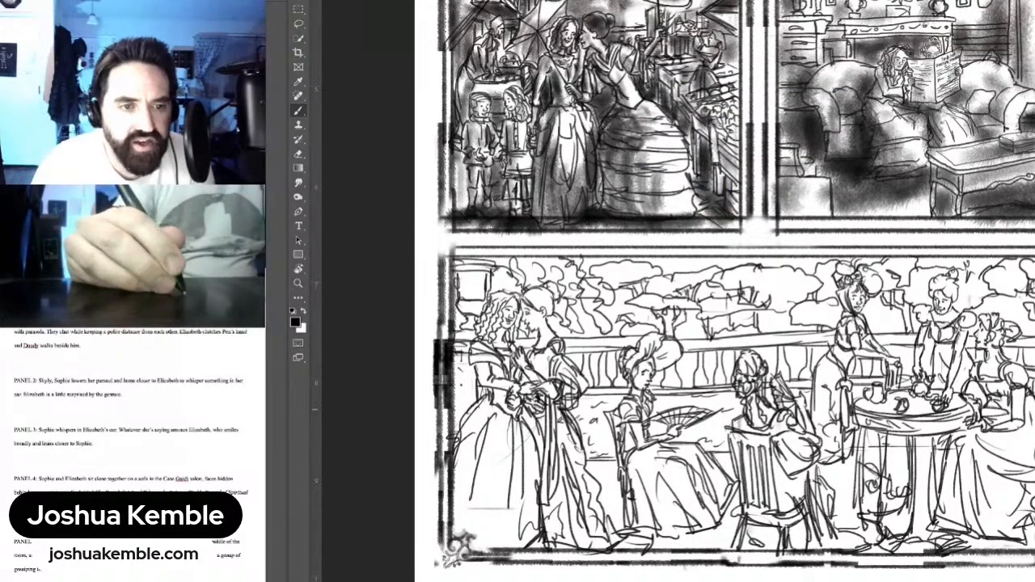
Step: Shade the embracing couple's hair and bodices with soft grey tone
mouse_move(507, 296)
left_mouse_down()
mouse_move(478, 331)
mouse_move(513, 335)
mouse_move(494, 347)
mouse_move(483, 377)
mouse_move(492, 381)
left_mouse_up()
left_click_drag(516, 377, 503, 385)
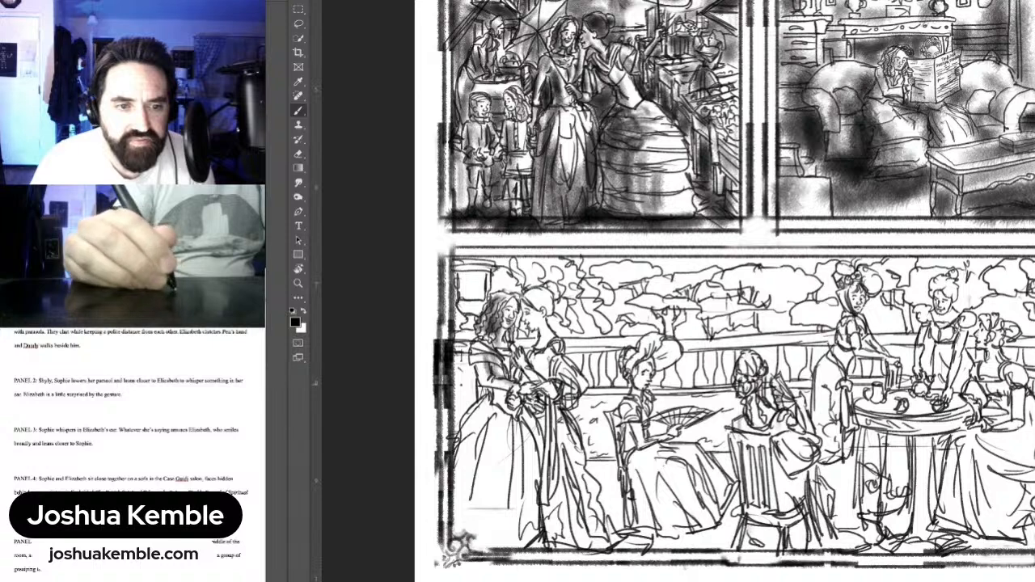
mouse_move(474, 350)
left_mouse_down()
mouse_move(482, 385)
mouse_move(514, 403)
mouse_move(521, 372)
mouse_move(520, 389)
left_mouse_up()
mouse_move(538, 294)
left_mouse_down()
mouse_move(533, 307)
mouse_move(543, 315)
left_mouse_up()
mouse_move(548, 292)
left_mouse_down()
mouse_move(544, 375)
mouse_move(568, 390)
mouse_move(537, 455)
left_mouse_up()
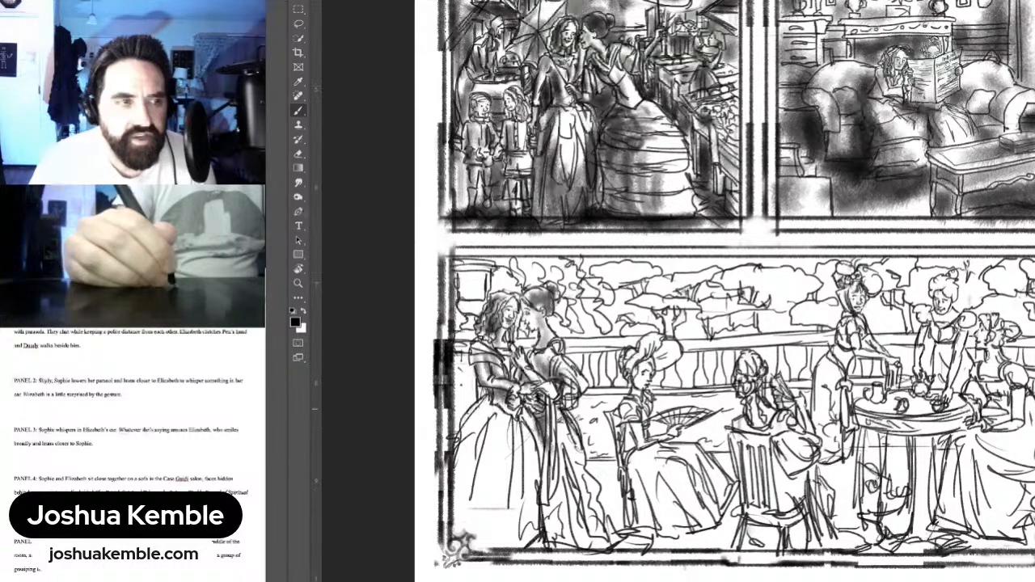
Step: Shade the folds of both skirts of the embracing couple down to the hems
left_click_drag(485, 398, 464, 495)
left_click_drag(474, 408, 459, 529)
mouse_move(481, 430)
left_mouse_down()
mouse_move(458, 549)
mouse_move(488, 547)
left_mouse_up()
left_click_drag(516, 466, 500, 531)
left_click_drag(523, 493, 509, 536)
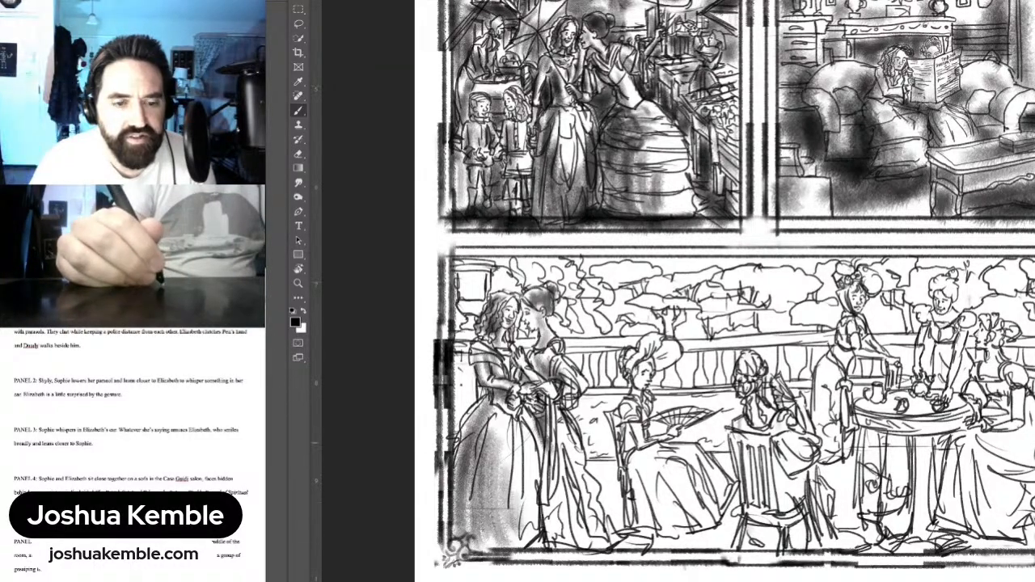
left_click_drag(538, 416, 535, 458)
left_click_drag(547, 434, 550, 522)
left_click_drag(555, 455, 555, 534)
left_click_drag(563, 448, 573, 550)
mouse_move(573, 489)
left_mouse_down()
mouse_move(596, 544)
mouse_move(568, 558)
left_mouse_up()
Step: Tone the stone urn and pedestal at the panel's edge and the foliage behind the couple
left_click_drag(468, 273, 459, 363)
left_click_drag(463, 350, 458, 431)
left_click_drag(463, 380, 459, 424)
left_click_drag(459, 318, 457, 334)
mouse_move(503, 267)
left_mouse_down()
mouse_move(500, 284)
mouse_move(518, 273)
mouse_move(560, 292)
mouse_move(558, 324)
mouse_move(531, 339)
mouse_move(582, 372)
mouse_move(577, 359)
mouse_move(592, 383)
mouse_move(656, 385)
left_mouse_up()
Step: Shade the dress of the seated woman with the fan and the ground shadow around her skirt
mouse_move(661, 346)
left_mouse_down()
mouse_move(666, 367)
mouse_move(625, 427)
mouse_move(630, 452)
mouse_move(648, 469)
mouse_move(663, 458)
mouse_move(709, 526)
left_mouse_up()
left_click_drag(689, 476, 703, 519)
left_click_drag(619, 450, 639, 535)
left_click_drag(630, 490, 631, 524)
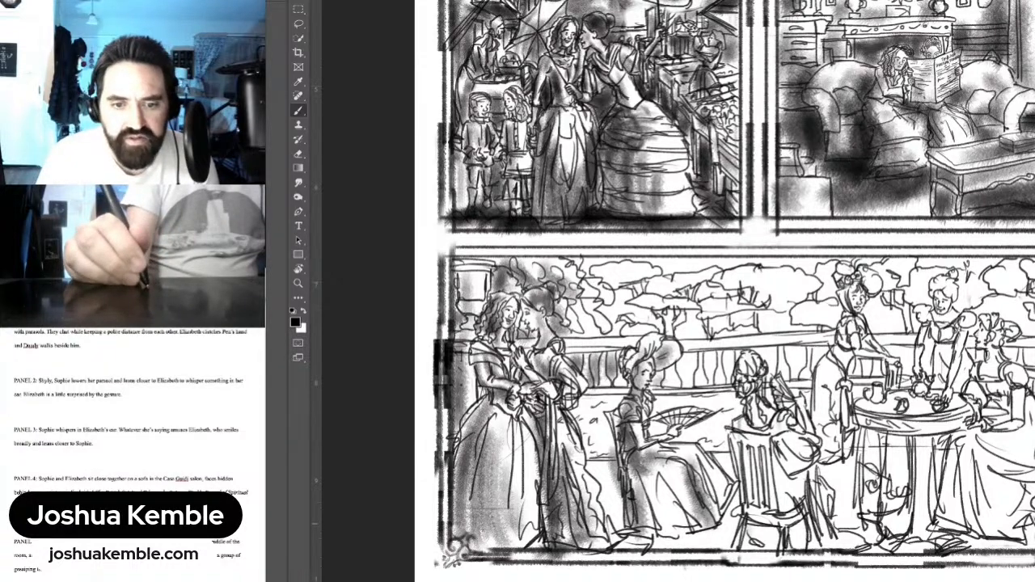
mouse_move(599, 465)
left_mouse_down()
mouse_move(611, 522)
mouse_move(651, 538)
mouse_move(723, 541)
mouse_move(729, 498)
mouse_move(732, 522)
left_mouse_up()
left_click_drag(722, 457, 732, 481)
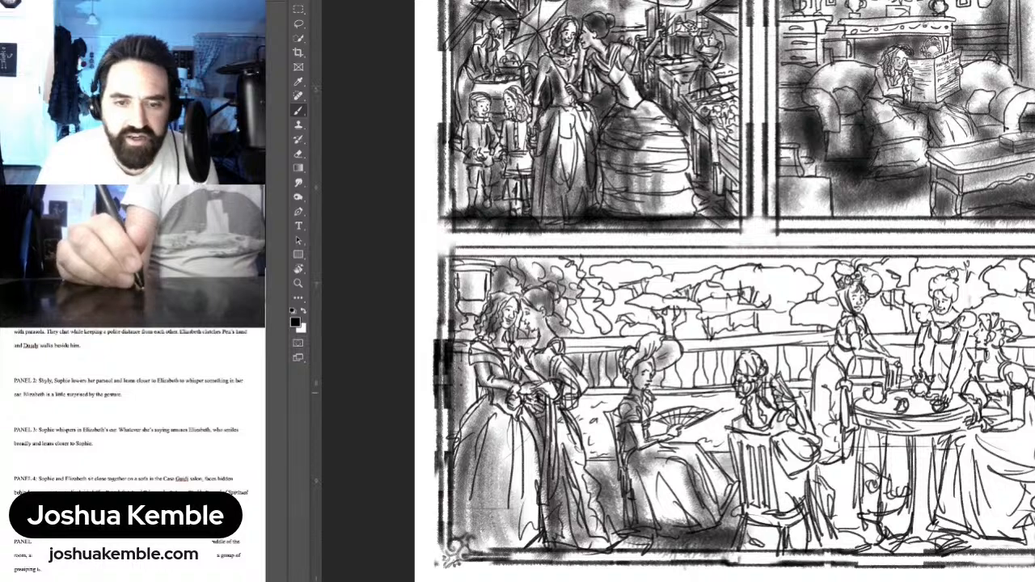
Step: Shade the hair and dress of the woman seated with her back turned, plus her chair and its ground shadow
left_click_drag(745, 364, 748, 377)
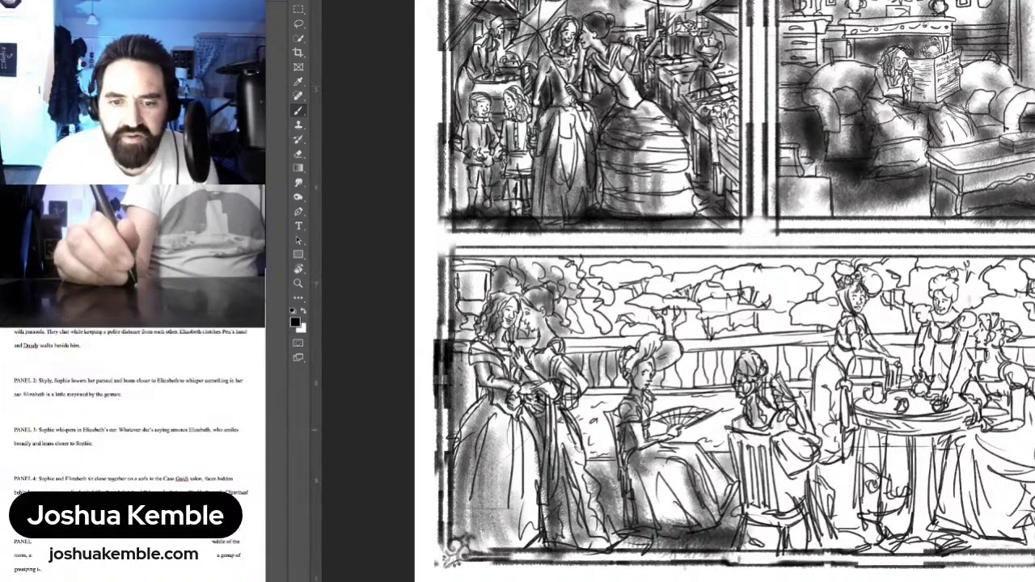
left_click_drag(768, 423, 792, 503)
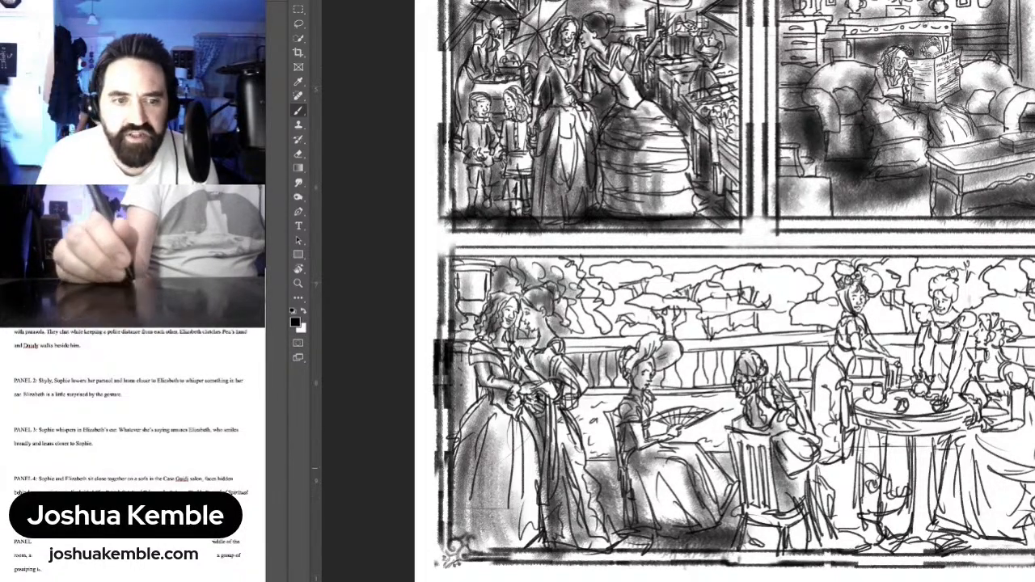
left_click_drag(809, 450, 817, 464)
left_click_drag(742, 445, 751, 492)
mouse_move(762, 529)
left_mouse_down()
mouse_move(774, 541)
mouse_move(804, 536)
left_mouse_up()
Step: Tone the gaps between the balusters behind the two seated women
mouse_move(676, 359)
left_mouse_down()
mouse_move(696, 385)
mouse_move(721, 369)
mouse_move(775, 366)
left_mouse_up()
mouse_move(774, 373)
left_mouse_down()
mouse_move(766, 359)
mouse_move(777, 383)
left_mouse_up()
mouse_move(786, 343)
left_mouse_down()
mouse_move(803, 373)
mouse_move(827, 361)
mouse_move(820, 351)
left_mouse_up()
Step: Shade the plumed standing woman's face and dress, and the shadow beneath the tea table
left_click_drag(848, 280, 849, 296)
left_click_drag(851, 323, 837, 379)
left_click_drag(847, 360, 824, 438)
left_click_drag(825, 384, 821, 440)
mouse_move(825, 440)
left_mouse_down()
mouse_move(832, 464)
mouse_move(843, 421)
mouse_move(873, 409)
mouse_move(926, 419)
mouse_move(917, 427)
mouse_move(956, 425)
left_mouse_up()
left_click_drag(872, 435, 867, 524)
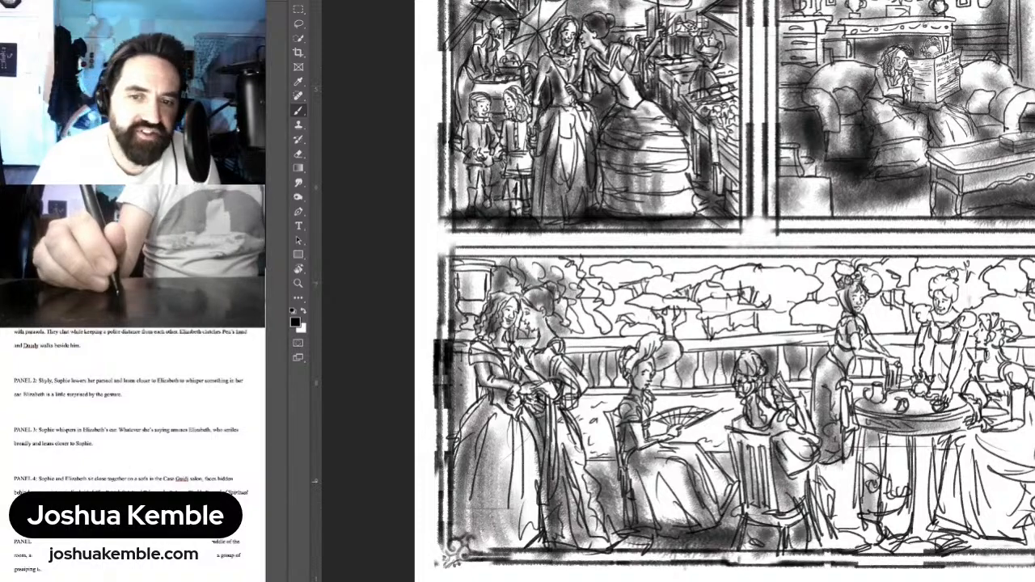
Step: Shade the woman leaning over the tea table and the seated woman beside it, including her skirt and the table's underside
mouse_move(937, 282)
left_mouse_down()
mouse_move(943, 292)
mouse_move(948, 280)
left_mouse_up()
mouse_move(937, 315)
left_mouse_down()
mouse_move(956, 397)
mouse_move(971, 386)
mouse_move(970, 398)
mouse_move(968, 390)
left_mouse_up()
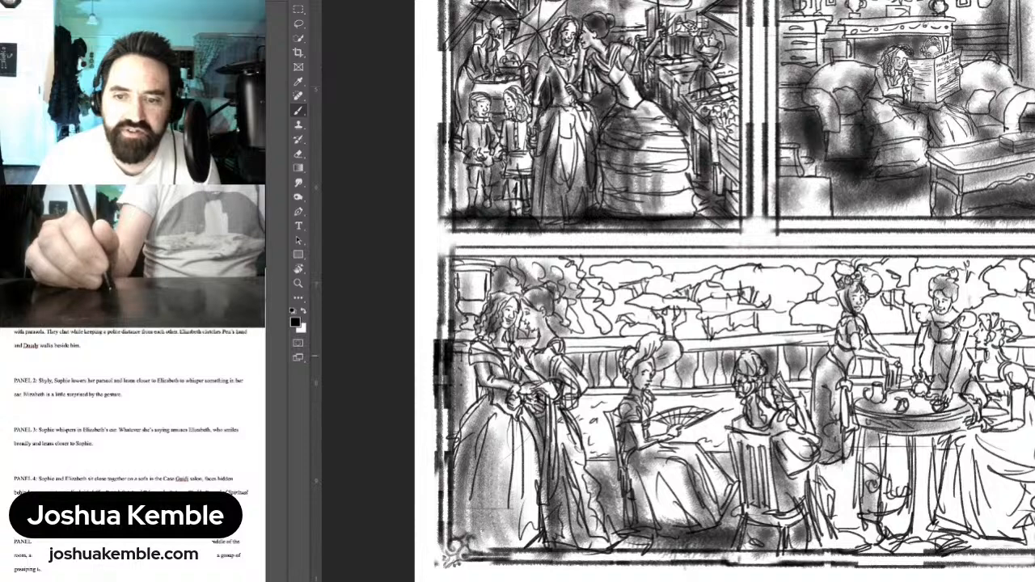
mouse_move(1003, 325)
left_mouse_down()
mouse_move(993, 385)
mouse_move(1006, 419)
mouse_move(990, 454)
mouse_move(1000, 456)
mouse_move(966, 456)
mouse_move(943, 501)
mouse_move(1017, 519)
left_mouse_up()
left_click_drag(939, 444, 914, 514)
mouse_move(904, 440)
left_mouse_down()
mouse_move(895, 479)
mouse_move(826, 495)
mouse_move(898, 546)
mouse_move(1026, 547)
left_mouse_up()
left_click_drag(894, 353, 906, 377)
left_click_drag(1008, 354, 1011, 360)
Step: Lay grey tone over the ground strip below the balustrade, from the tea table back to the couple
left_click_drag(867, 392, 805, 393)
left_click_drag(730, 401, 662, 402)
left_click_drag(729, 408, 702, 437)
mouse_move(611, 403)
left_mouse_down()
mouse_move(575, 414)
mouse_move(597, 440)
left_mouse_up()
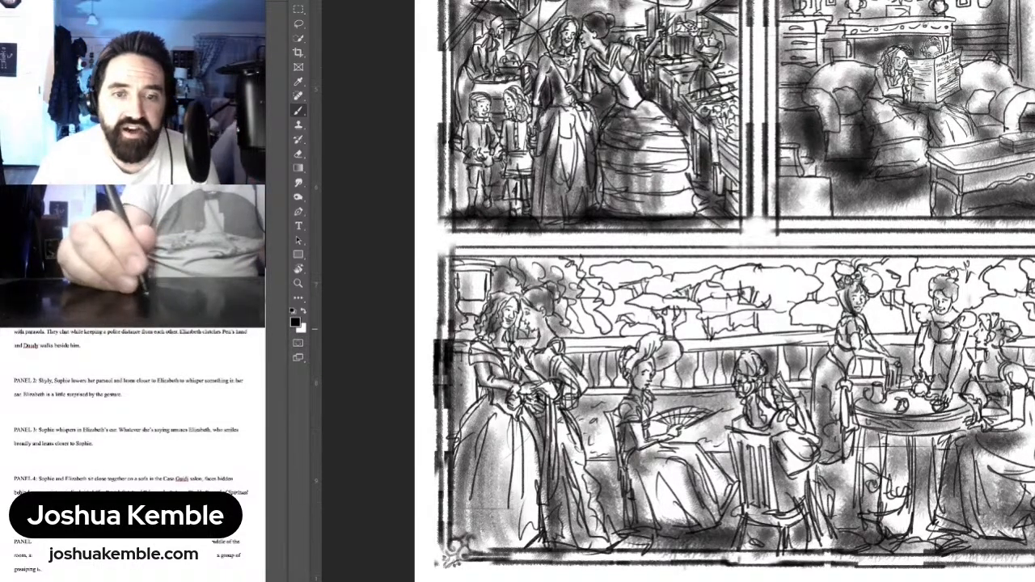
Step: Shade the sky above the treetops and the undersides of the trees between the couple and the plumed woman
mouse_move(595, 279)
left_mouse_down()
mouse_move(618, 285)
mouse_move(584, 279)
left_mouse_up()
left_click_drag(663, 272, 779, 272)
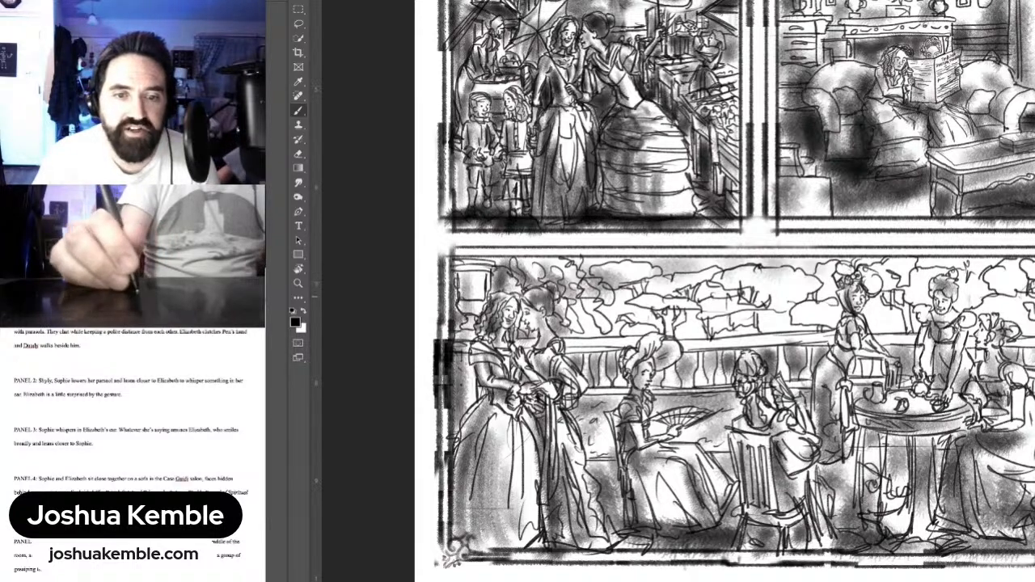
left_click_drag(705, 297, 719, 301)
mouse_move(639, 318)
left_mouse_down()
mouse_move(626, 321)
mouse_move(780, 330)
mouse_move(799, 320)
left_mouse_up()
left_click_drag(597, 325, 703, 320)
left_click_drag(608, 298, 623, 298)
Step: Finish toning the trees around the standing women and the gaps in the balustrade, and fit the whole page in view
mouse_move(775, 302)
left_mouse_down()
mouse_move(815, 300)
mouse_move(830, 283)
left_mouse_up()
left_click_drag(883, 306, 889, 317)
left_click_drag(905, 308, 906, 319)
left_click_drag(921, 273, 1020, 319)
mouse_move(864, 371)
left_mouse_down()
mouse_move(860, 378)
mouse_move(870, 369)
left_mouse_up()
left_click_drag(807, 361, 796, 381)
left_click_drag(676, 381, 685, 385)
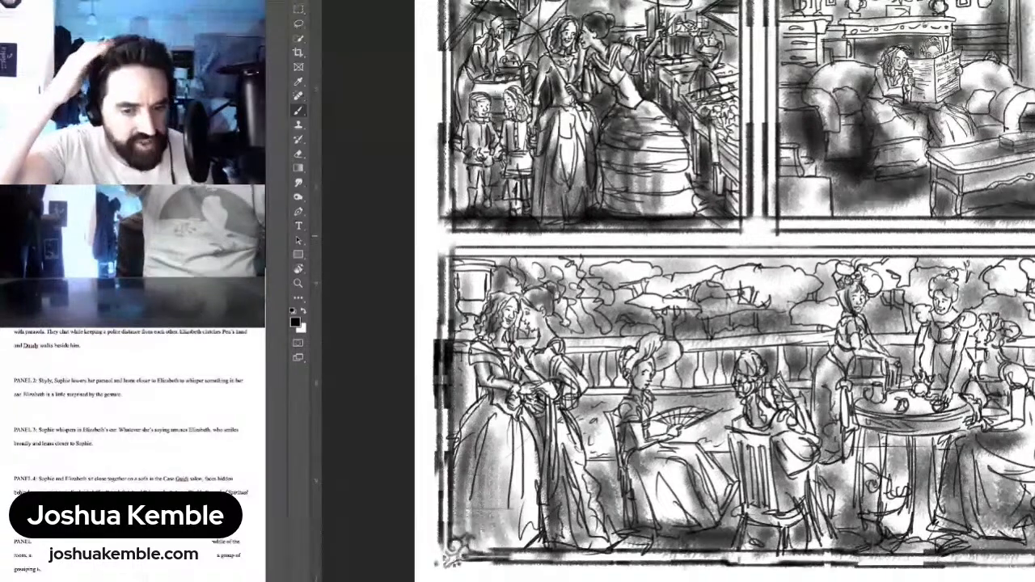
key("ctrl+0")
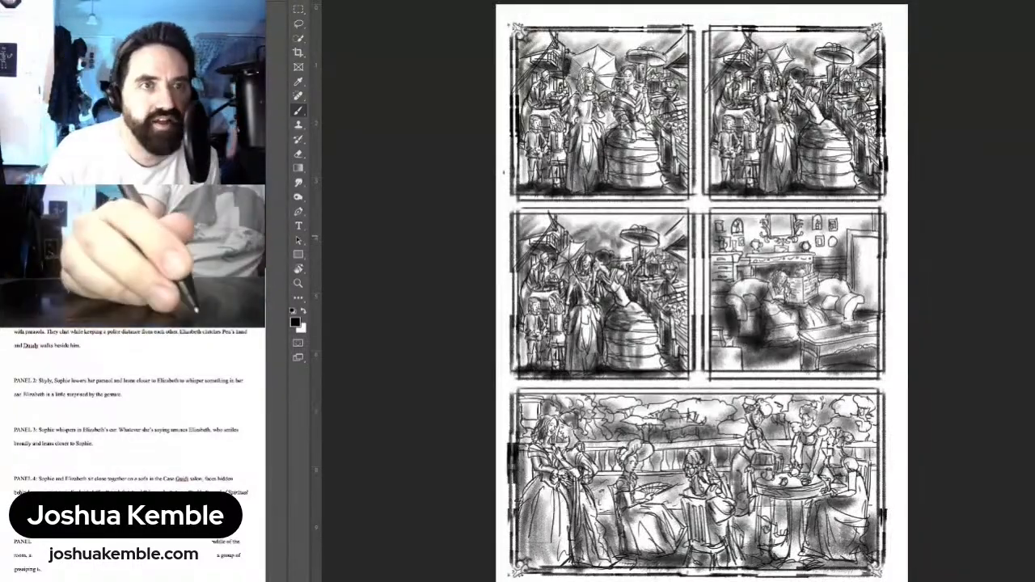